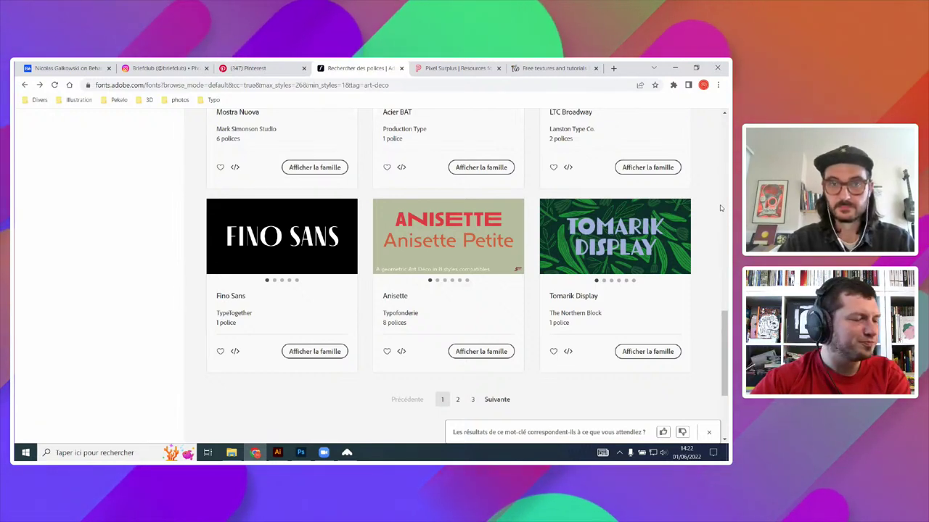
- Switch from the Adobe Fonts page to the hotel identity document in Illustrator and hide the ElementsOK layer
{"action": "scroll", "coordinate": [720, 217], "scroll_direction": "down", "scroll_amount": 1}
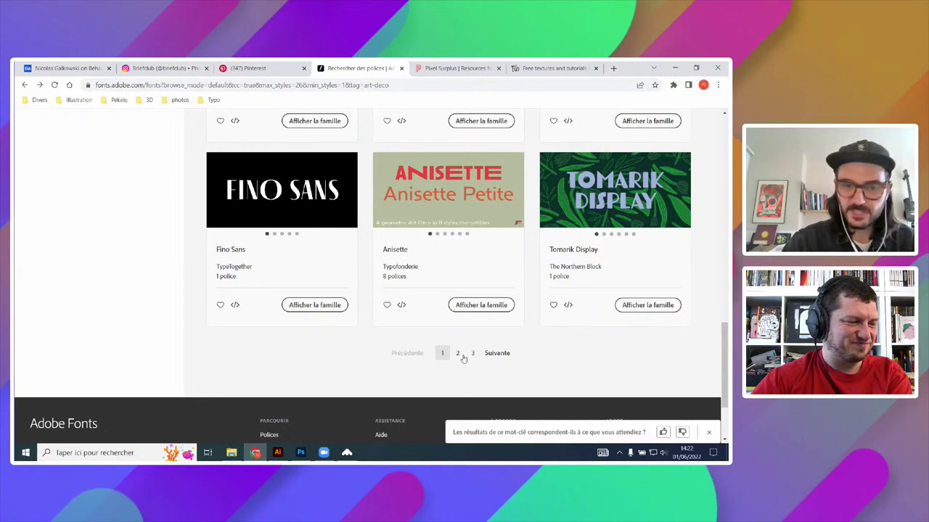
{"action": "left_click", "coordinate": [279, 455]}
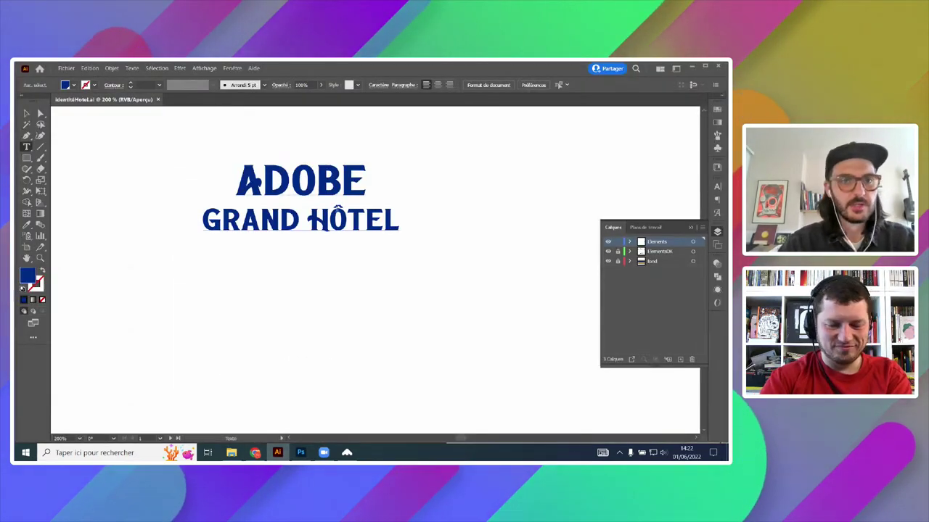
{"action": "scroll", "coordinate": [338, 190], "scroll_direction": "down", "scroll_amount": 3}
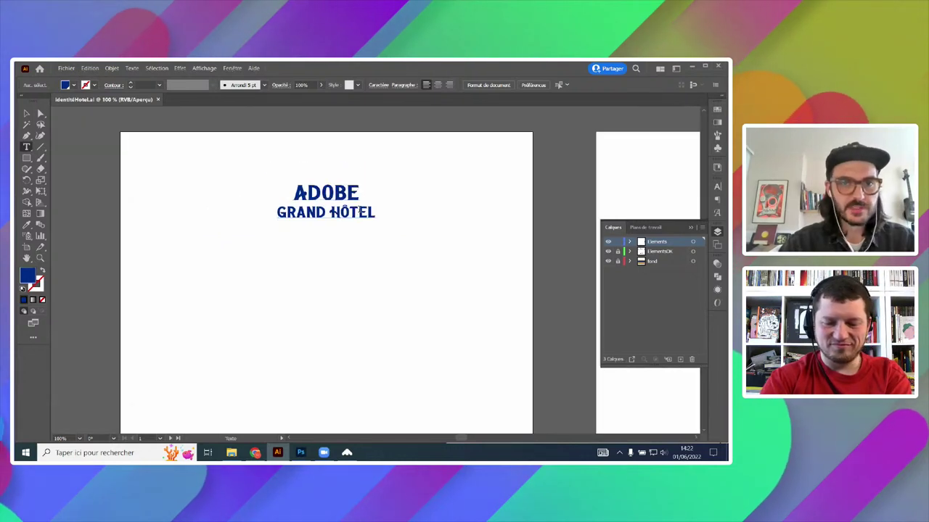
{"action": "scroll", "coordinate": [354, 213], "scroll_direction": "up", "scroll_amount": 2}
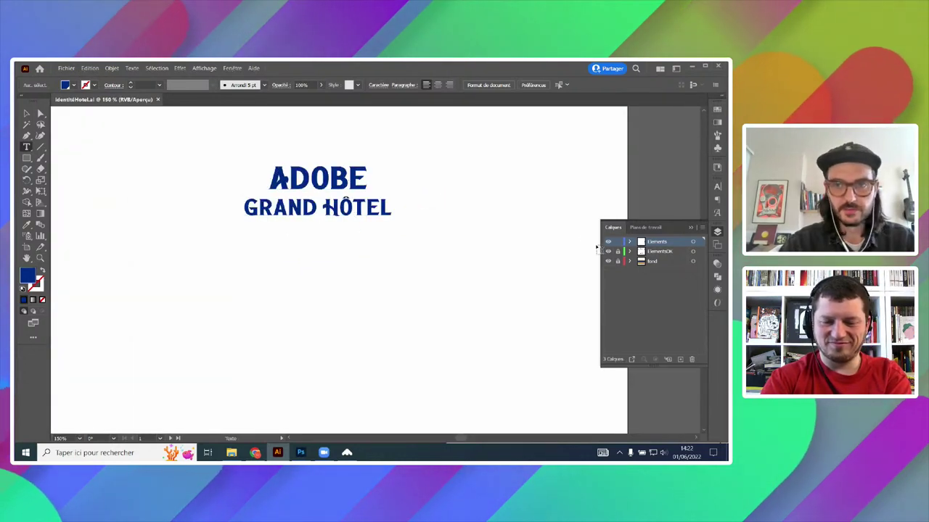
{"action": "left_click", "coordinate": [608, 251]}
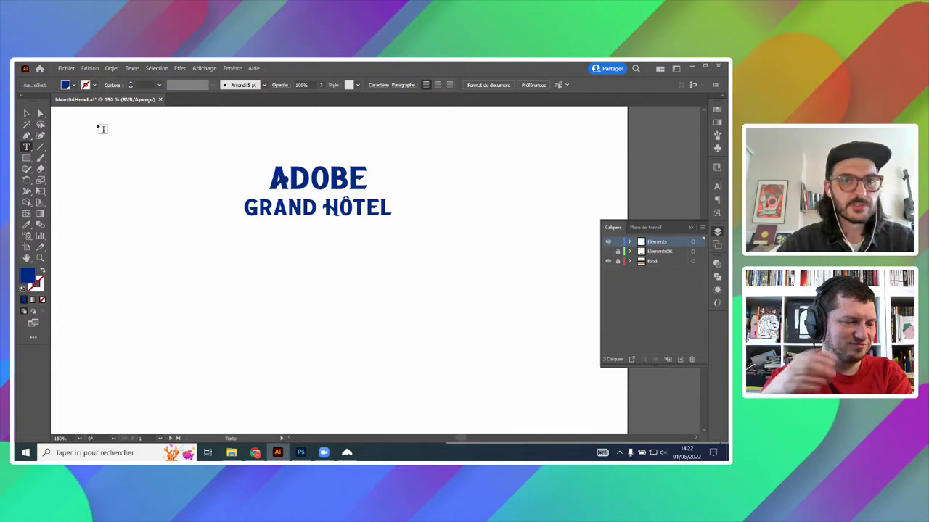
- Try an alternate swash glyph for the letter B in ADOBE
{"action": "left_click", "coordinate": [25, 113]}
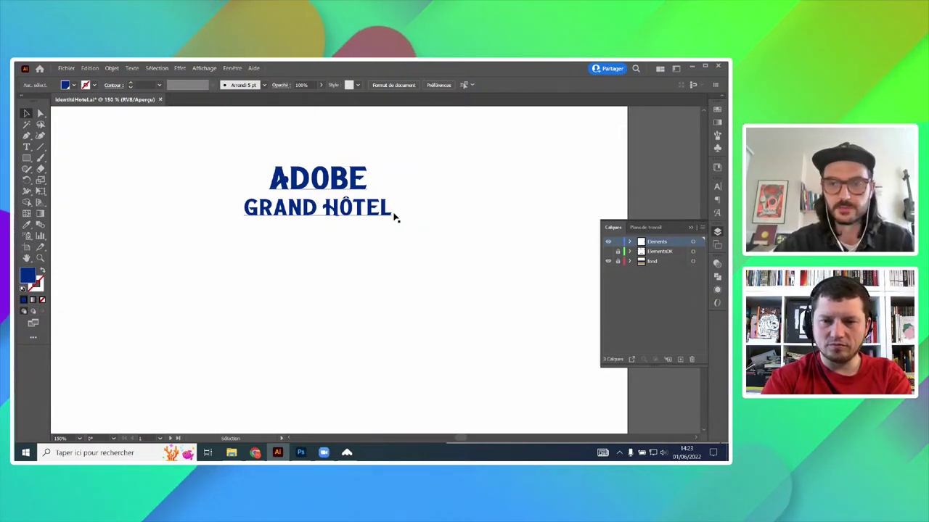
{"action": "left_click", "coordinate": [282, 224]}
{"action": "scroll", "coordinate": [372, 216], "scroll_direction": "down", "scroll_amount": 1}
{"action": "scroll", "coordinate": [472, 187], "scroll_direction": "up", "scroll_amount": 1}
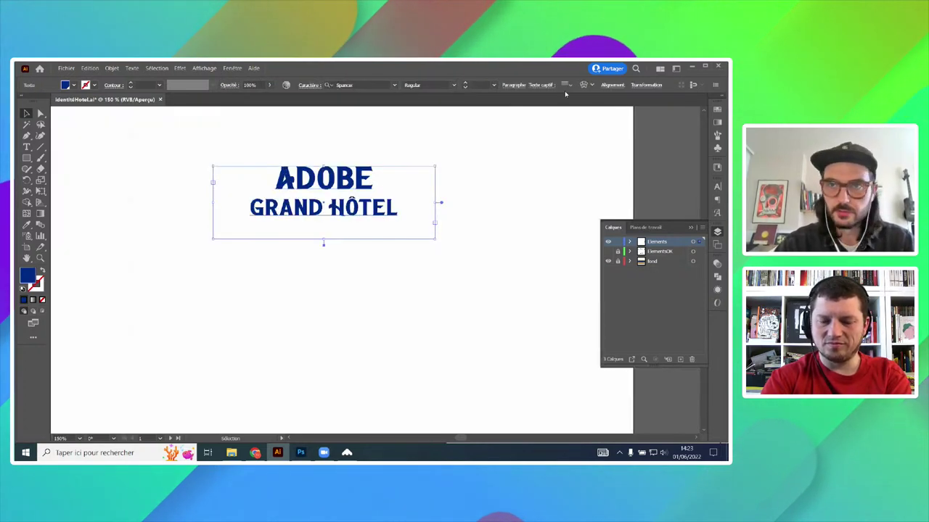
{"action": "left_click_drag", "start_coordinate": [350, 206], "coordinate": [300, 177]}
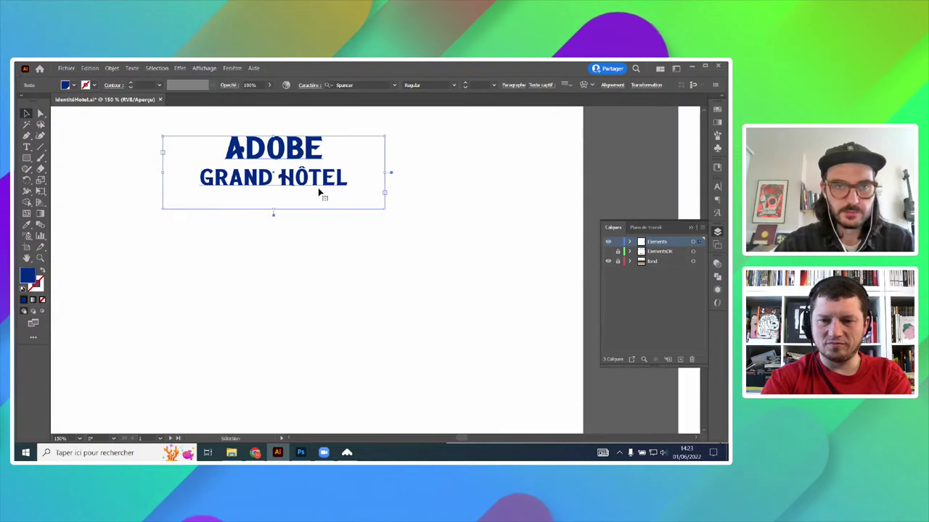
{"action": "double_click", "coordinate": [295, 152]}
{"action": "scroll", "coordinate": [305, 148], "scroll_direction": "up", "scroll_amount": 1}
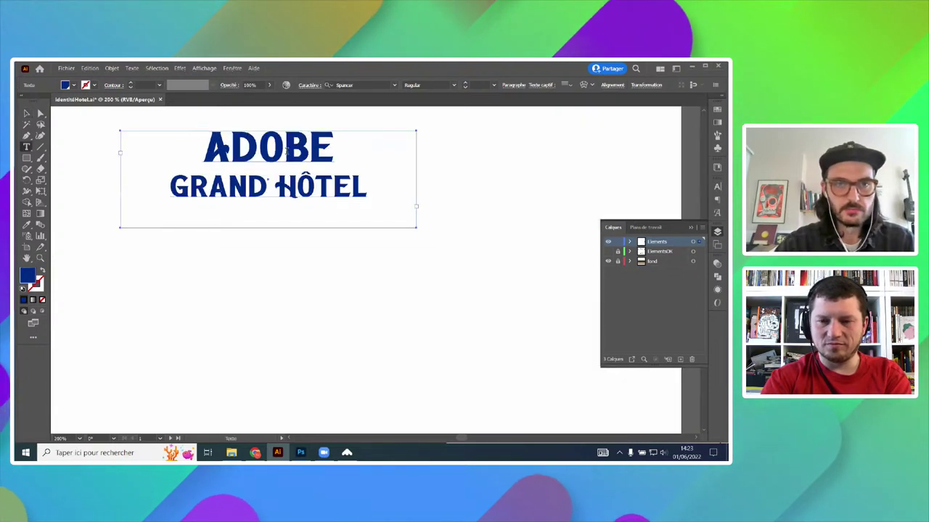
{"action": "left_click_drag", "start_coordinate": [308, 149], "coordinate": [285, 151]}
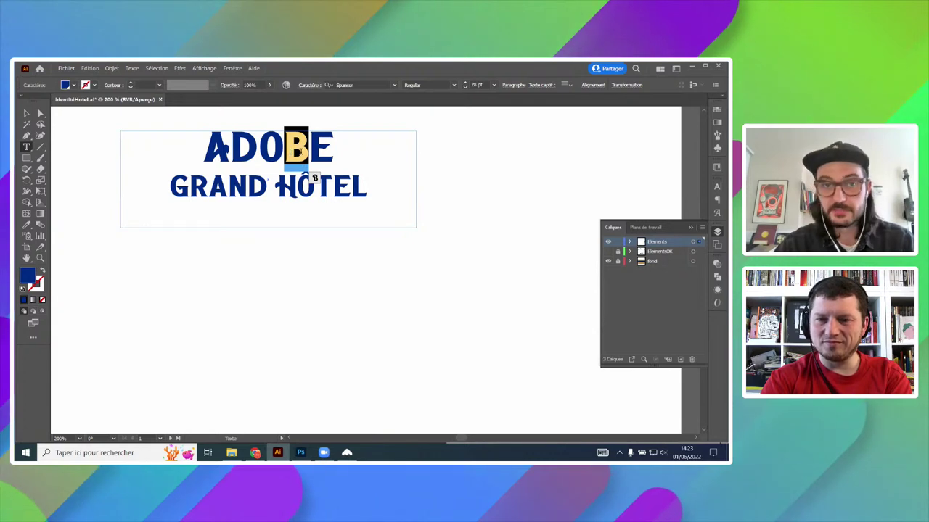
{"action": "key", "text": "ctrl+shift+period"}
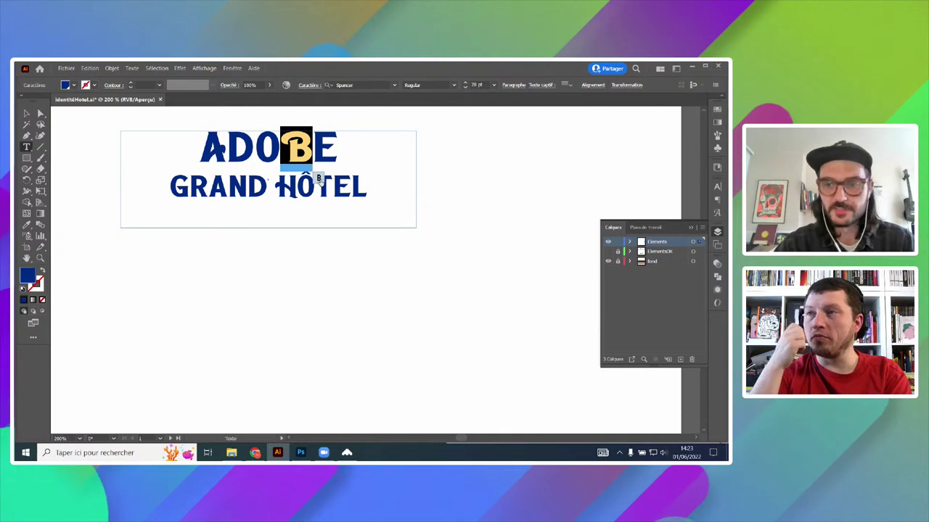
{"action": "key", "text": "ctrl+z"}
{"action": "left_click", "coordinate": [372, 189]}
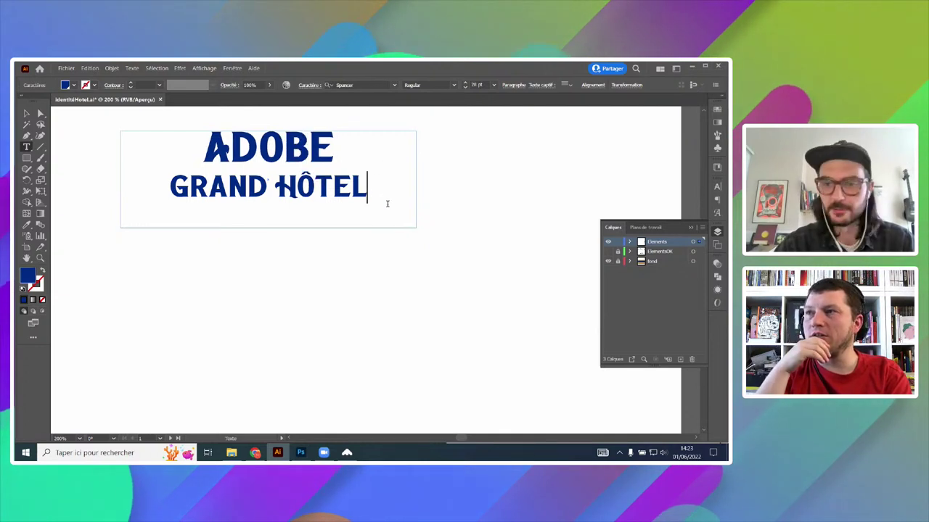
- Duplicate the ADOBE GRAND HÔTEL text block straight below and move the original to the artboard's upper-left corner
{"action": "left_click", "coordinate": [27, 114]}
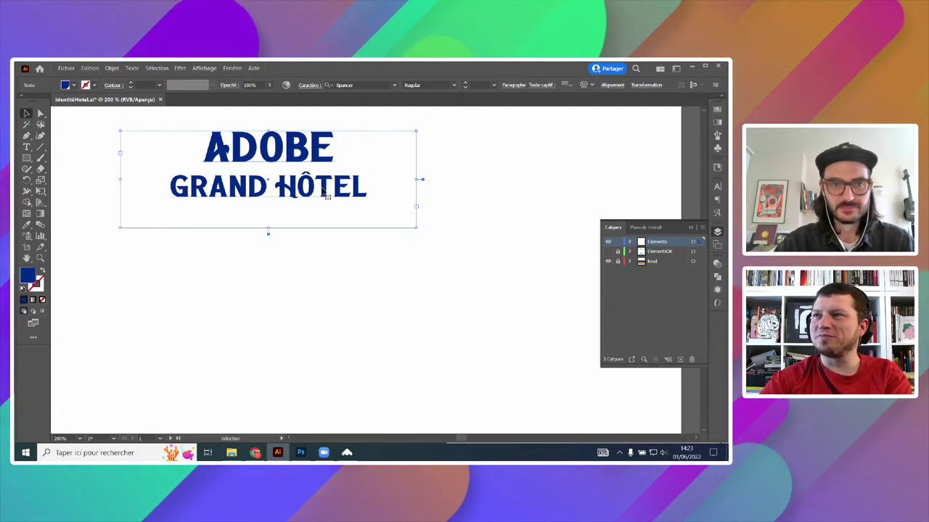
{"action": "scroll", "coordinate": [323, 187], "scroll_direction": "down", "scroll_amount": 1}
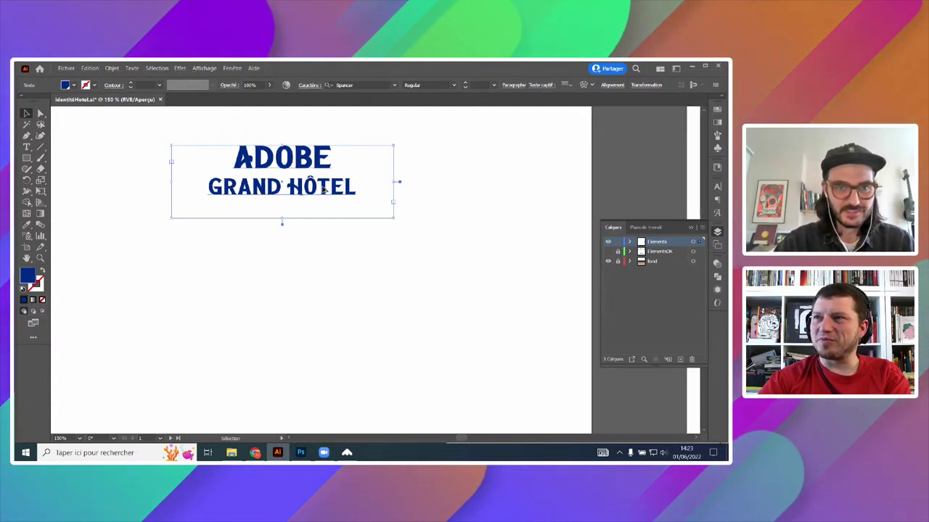
{"action": "scroll", "coordinate": [312, 187], "scroll_direction": "up", "scroll_amount": 1}
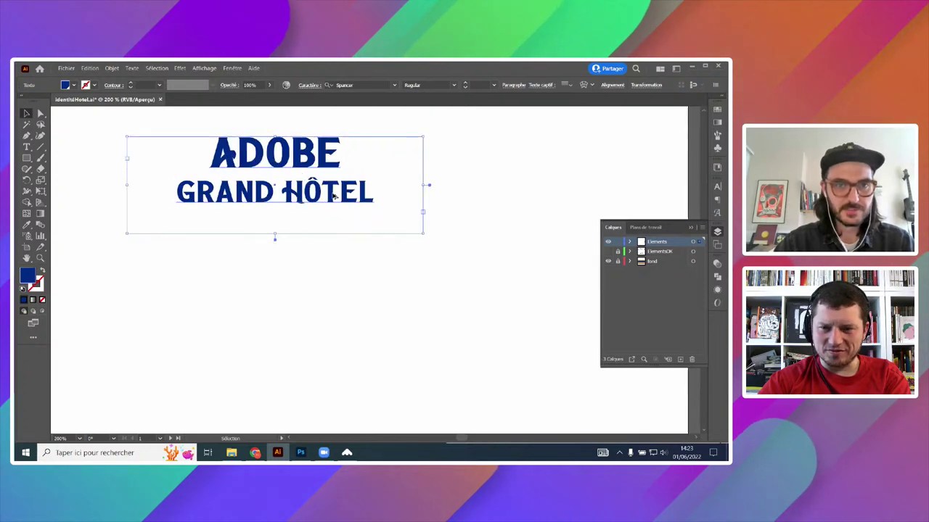
{"action": "left_click_drag", "start_coordinate": [334, 195], "coordinate": [333, 311]}
{"action": "scroll", "coordinate": [312, 190], "scroll_direction": "down", "scroll_amount": 2}
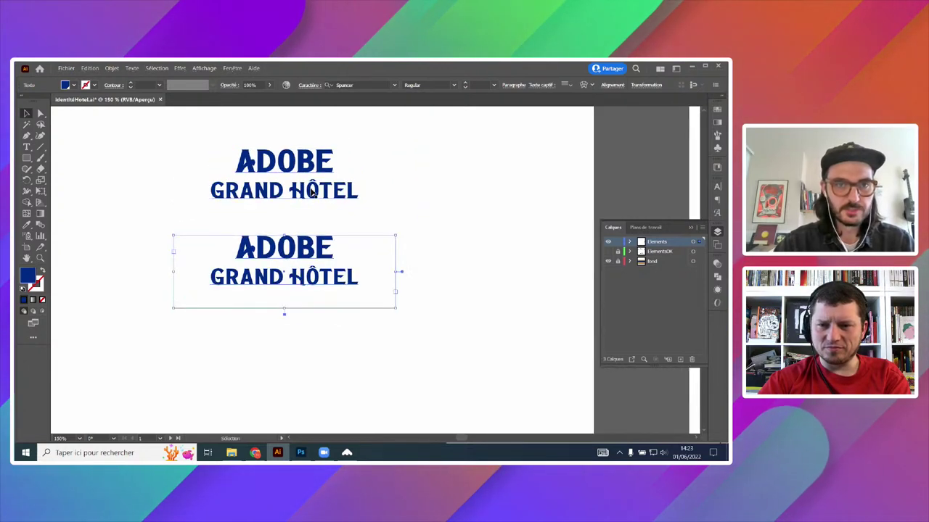
{"action": "left_click_drag", "start_coordinate": [312, 190], "coordinate": [166, 138]}
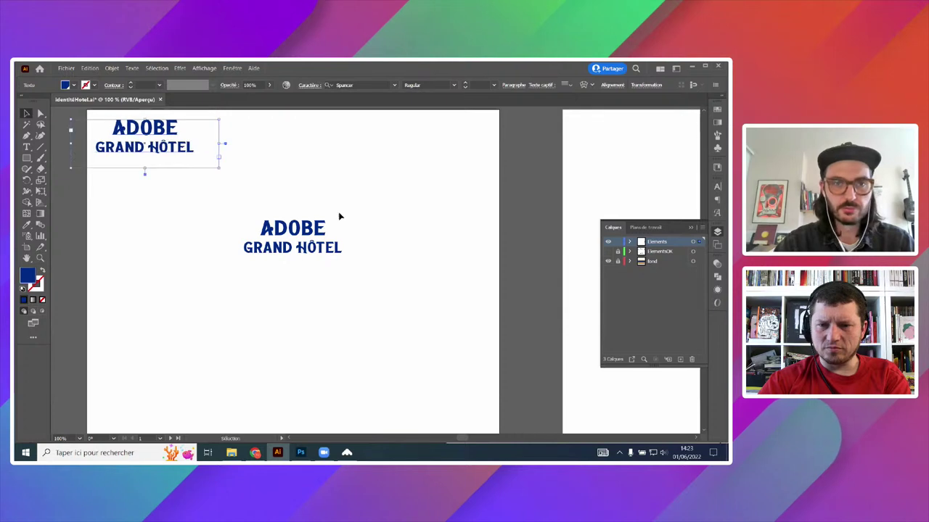
- Cut the GRAND HÔTEL line out of the duplicated text block, leaving only ADOBE in it
{"action": "left_click", "coordinate": [323, 265]}
{"action": "left_click_drag", "start_coordinate": [323, 265], "coordinate": [323, 233]}
{"action": "scroll", "coordinate": [308, 214], "scroll_direction": "up", "scroll_amount": 4}
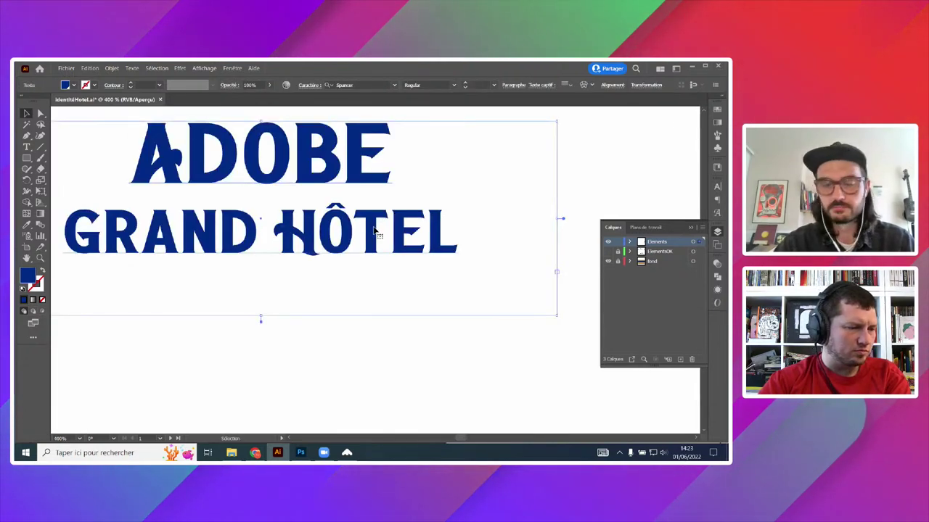
{"action": "scroll", "coordinate": [374, 229], "scroll_direction": "down", "scroll_amount": 1}
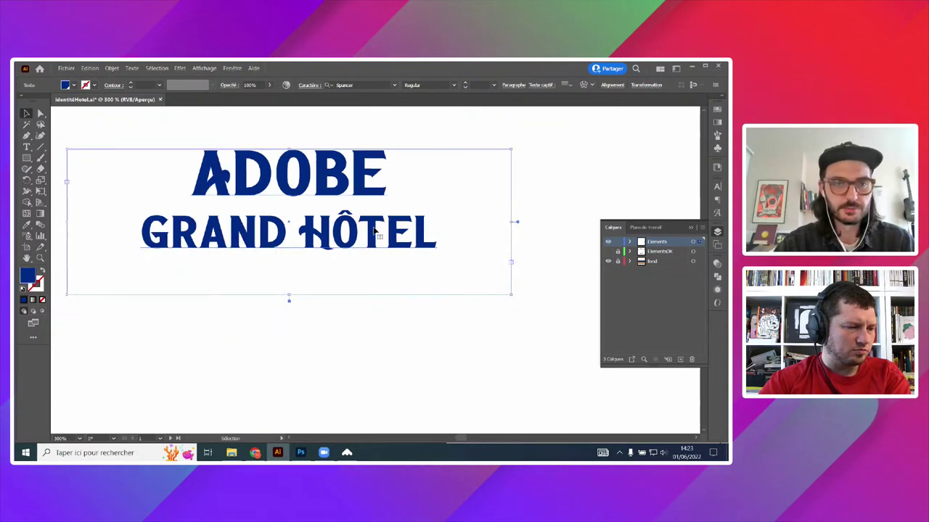
{"action": "left_click", "coordinate": [131, 69]}
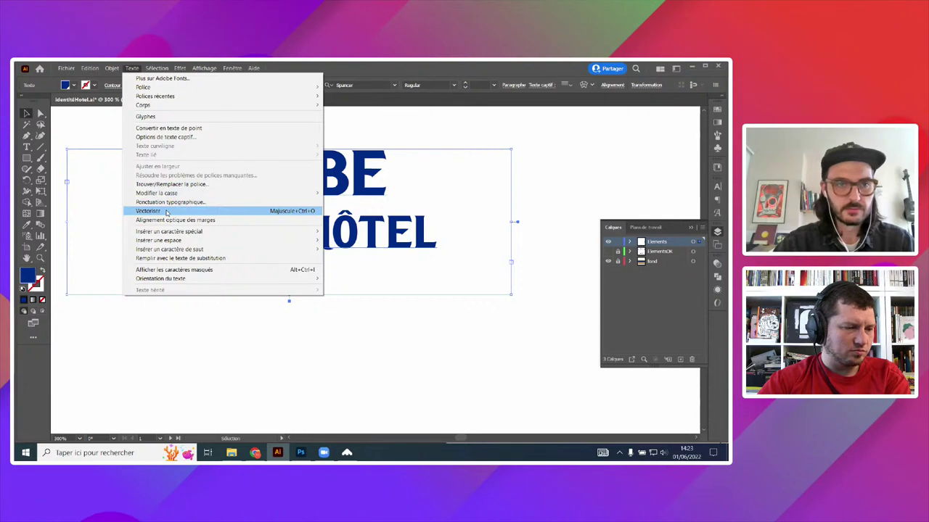
{"action": "left_click", "coordinate": [26, 147]}
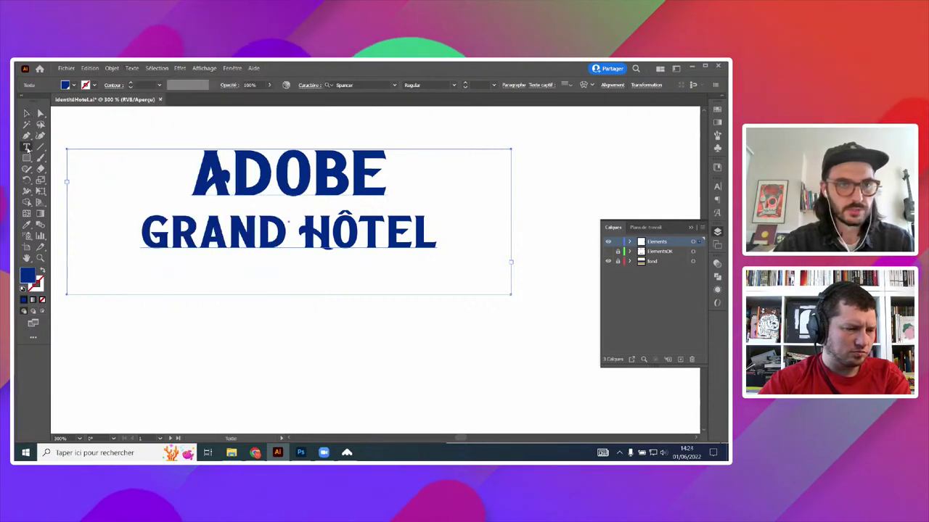
{"action": "left_click_drag", "start_coordinate": [435, 230], "coordinate": [47, 224]}
{"action": "key", "text": "ctrl+c"}
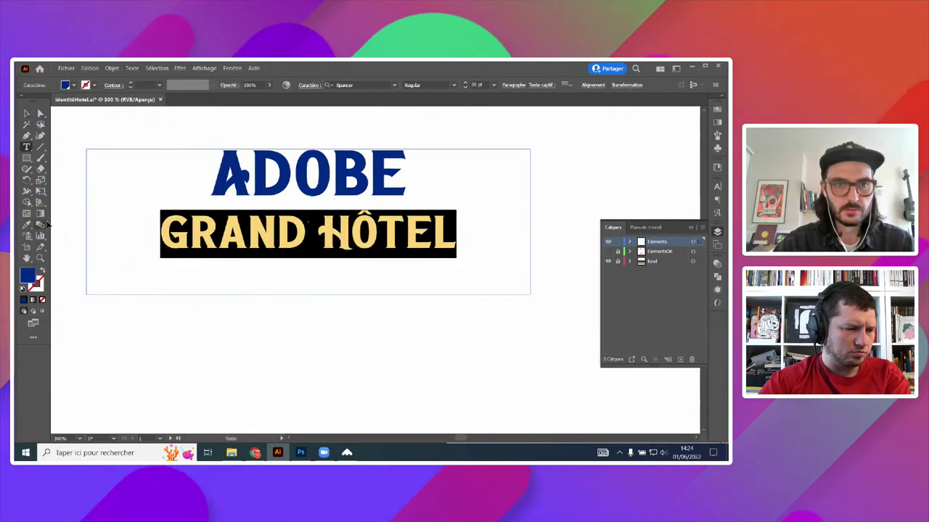
{"action": "key", "text": "BackSpace"}
{"action": "key", "text": "Escape"}
- Shorten the ADOBE text frame and paste GRAND HÔTEL as a separate text object below it
{"action": "left_click_drag", "start_coordinate": [309, 295], "coordinate": [316, 222]}
{"action": "left_click", "coordinate": [350, 268]}
{"action": "key", "text": "ctrl+v"}
- Centre GRAND HÔTEL horizontally with ADOBE and move it up close beneath the word
{"action": "left_click_drag", "start_coordinate": [164, 127], "coordinate": [421, 265]}
{"action": "left_click", "coordinate": [605, 85]}
{"action": "left_click", "coordinate": [525, 111]}
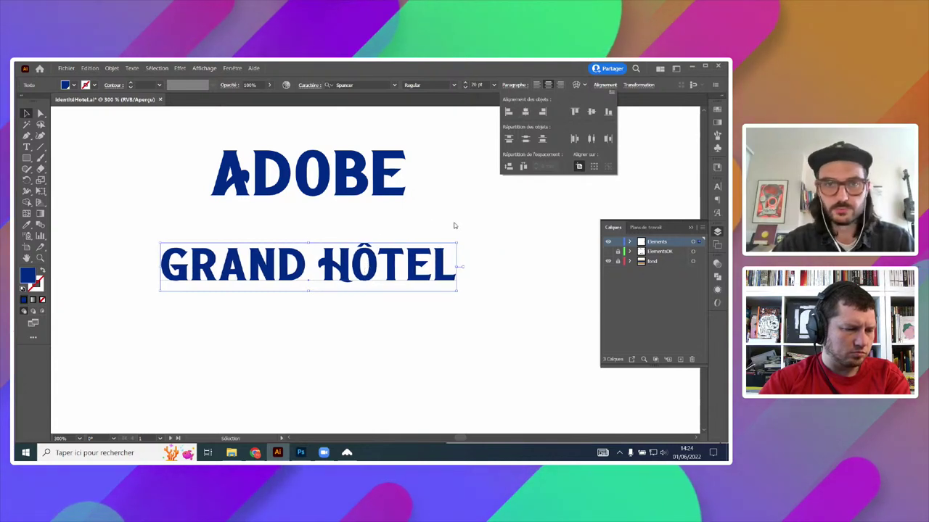
{"action": "left_click_drag", "start_coordinate": [393, 282], "coordinate": [392, 243]}
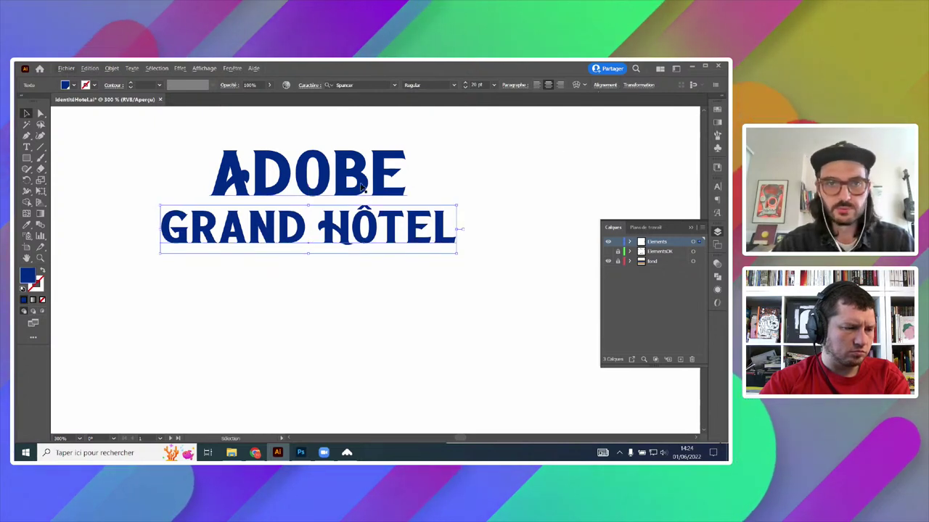
{"action": "right_click", "coordinate": [366, 237]}
{"action": "key", "text": "Escape"}
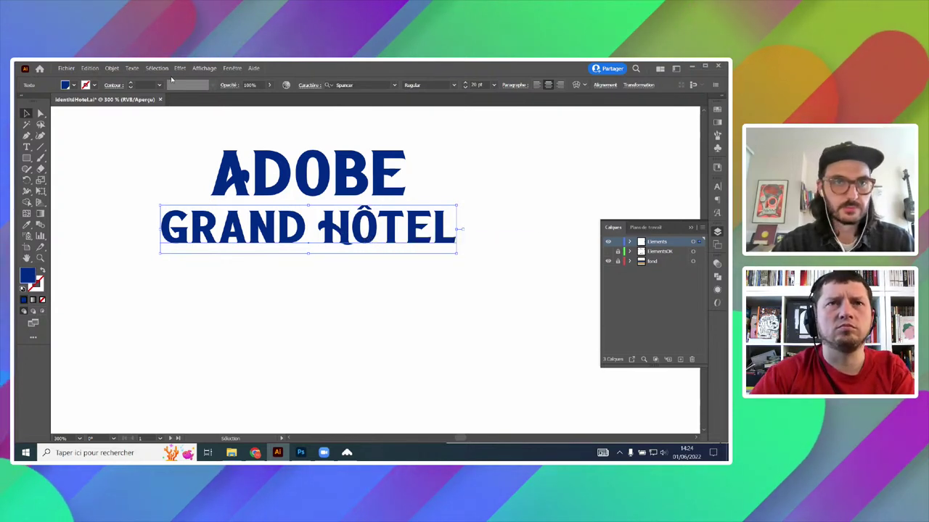
{"action": "left_click", "coordinate": [179, 68]}
{"action": "mouse_move", "coordinate": [230, 153]}
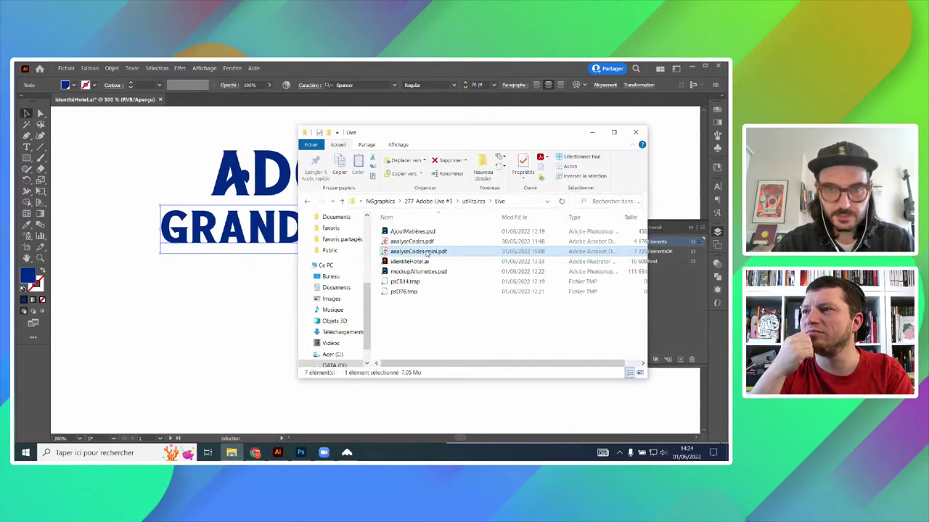
- Open analyseCodes-mini.pdf and examine the vintage hotel label shapes and lettering on pages 6 and 7
{"action": "double_click", "coordinate": [427, 251]}
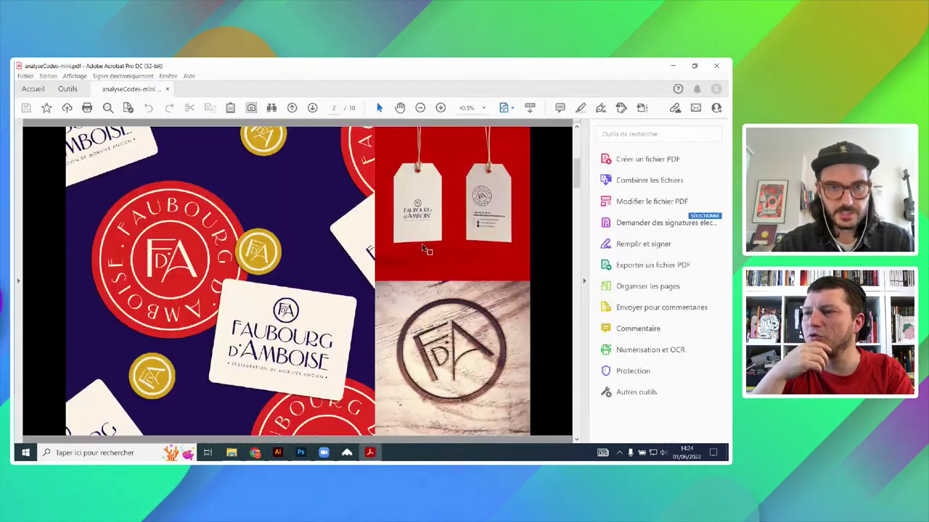
{"action": "scroll", "coordinate": [426, 251], "scroll_direction": "down", "scroll_amount": 5}
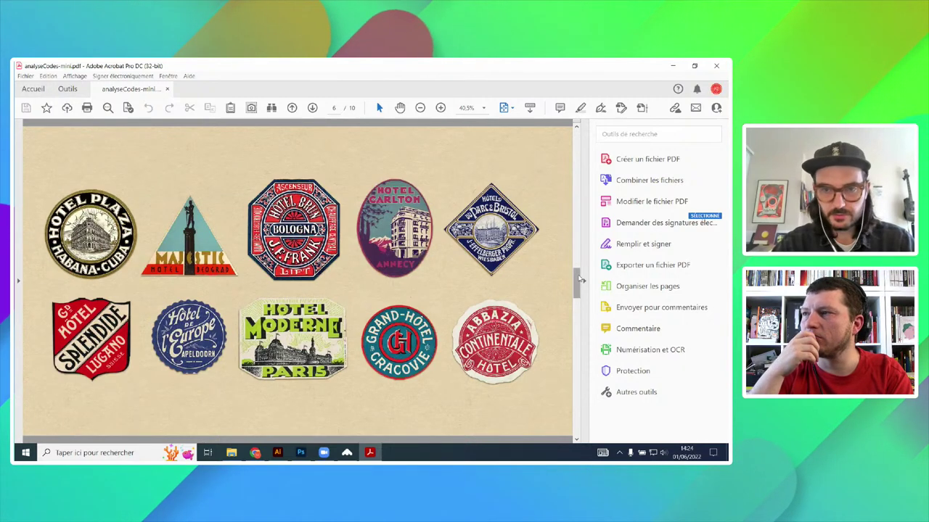
{"action": "left_click_drag", "start_coordinate": [578, 280], "coordinate": [579, 287]}
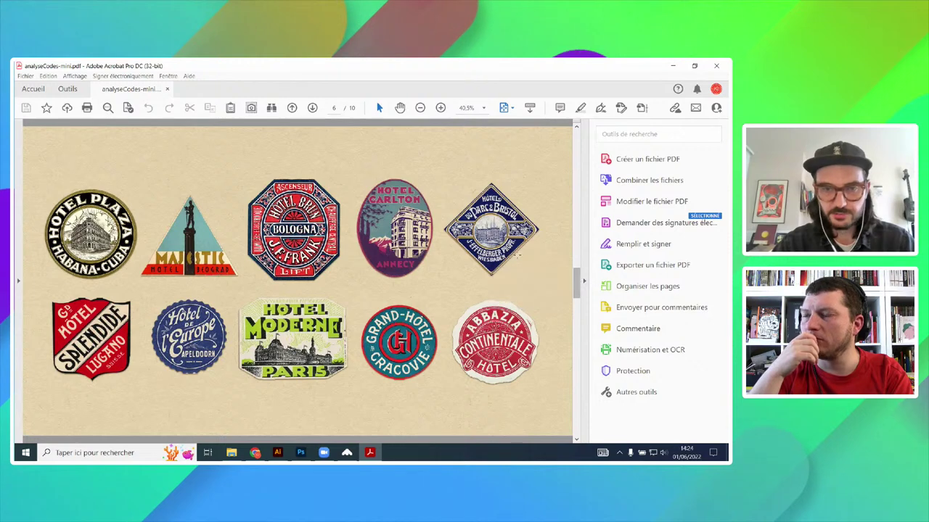
{"action": "scroll", "coordinate": [517, 254], "scroll_direction": "down", "scroll_amount": 1}
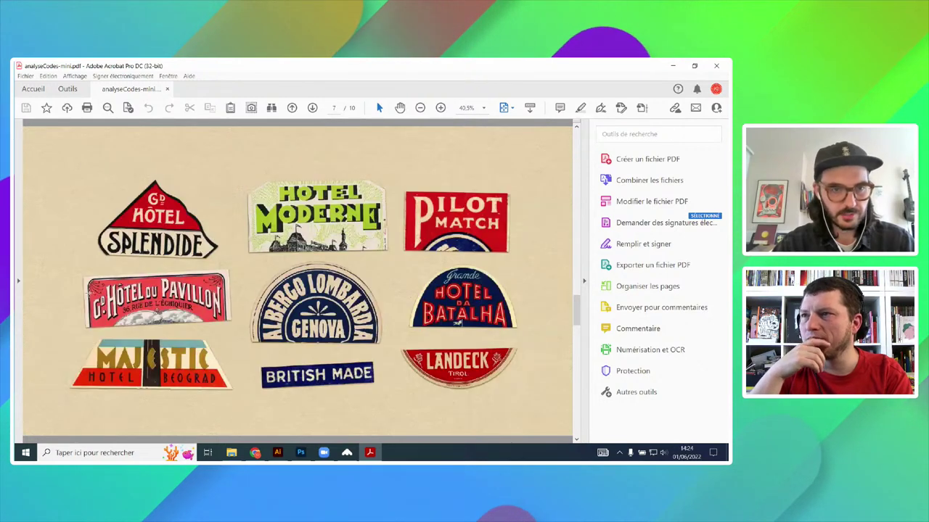
- Switch back to Illustrator and start an Arc inférieur warp effect on the GRAND HÔTEL text
{"action": "left_click", "coordinate": [278, 453]}
{"action": "right_click", "coordinate": [351, 234]}
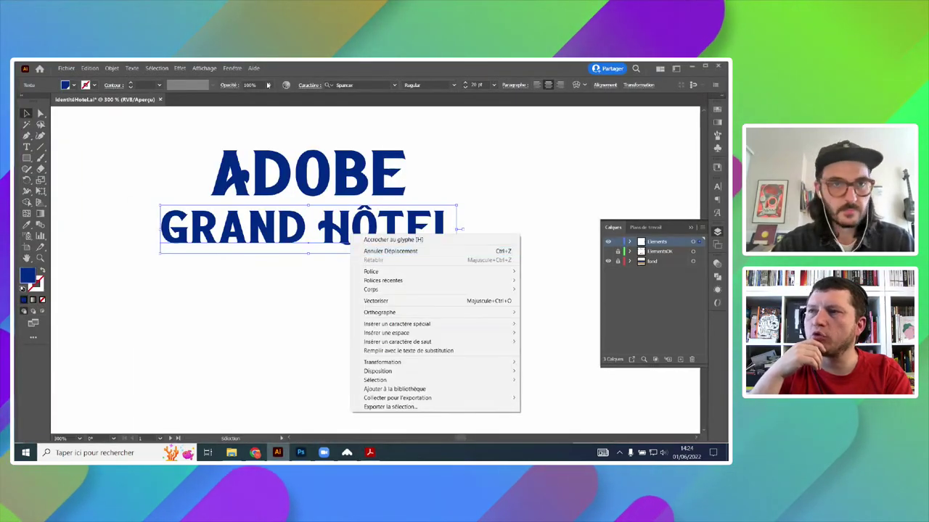
{"action": "left_click", "coordinate": [180, 69]}
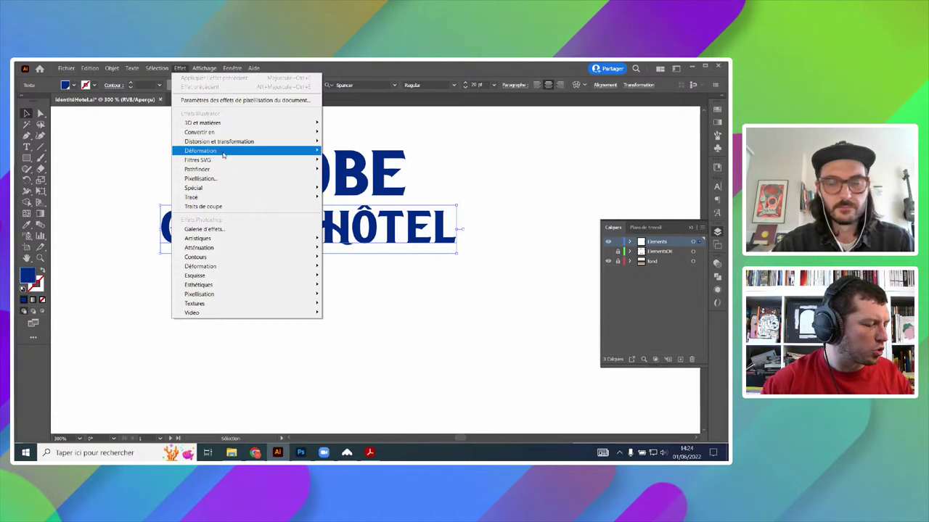
{"action": "mouse_move", "coordinate": [227, 151]}
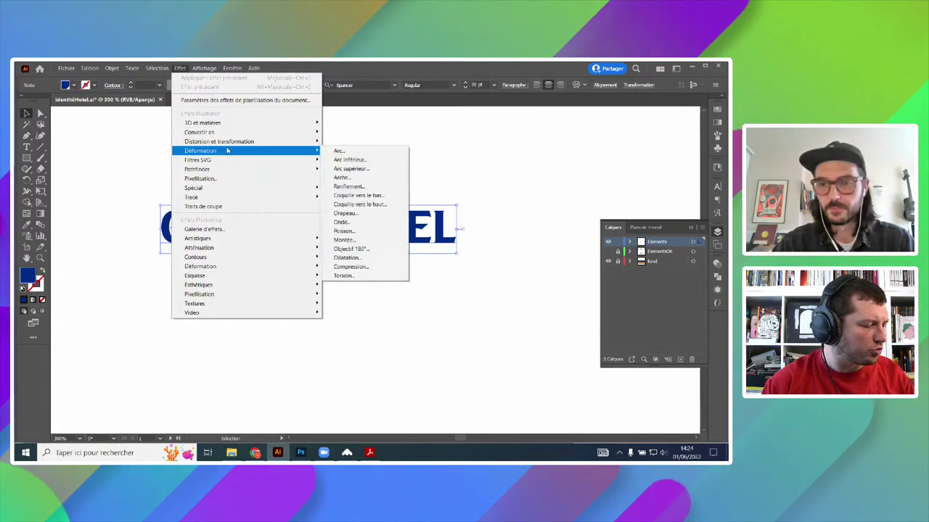
{"action": "left_click", "coordinate": [361, 160]}
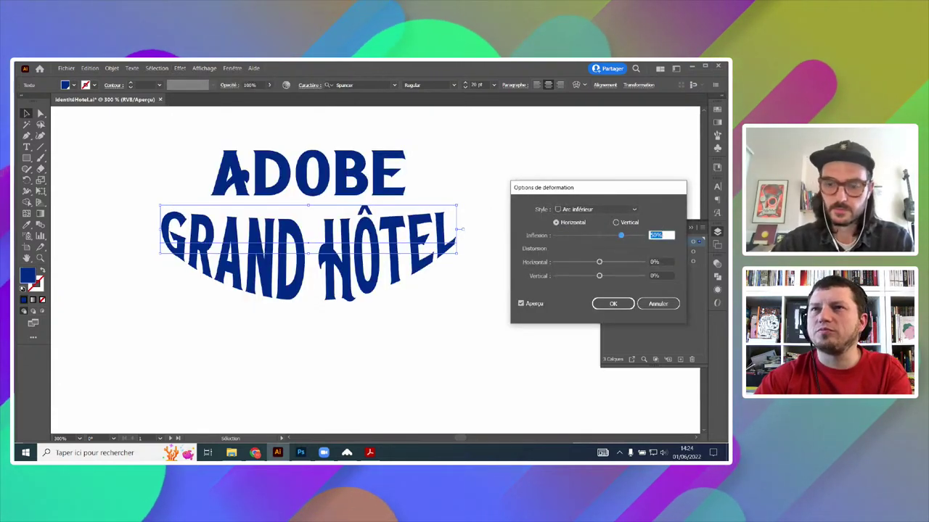
- Set the warp's horizontal bend to -15%, turn off the preview and apply the effect
{"action": "type", "text": "15"}
{"action": "key", "text": "Home"}
{"action": "type", "text": "-"}
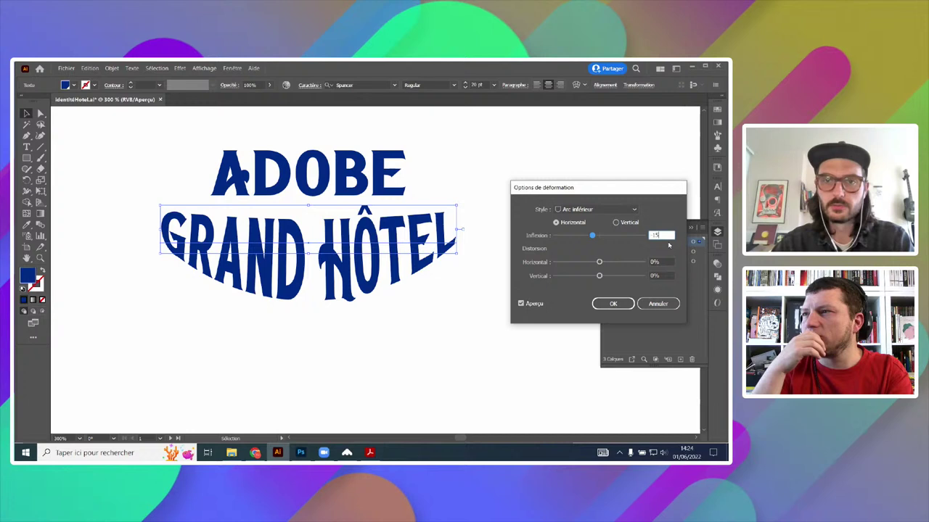
{"action": "left_click_drag", "start_coordinate": [627, 183], "coordinate": [611, 144]}
{"action": "left_click", "coordinate": [638, 178]}
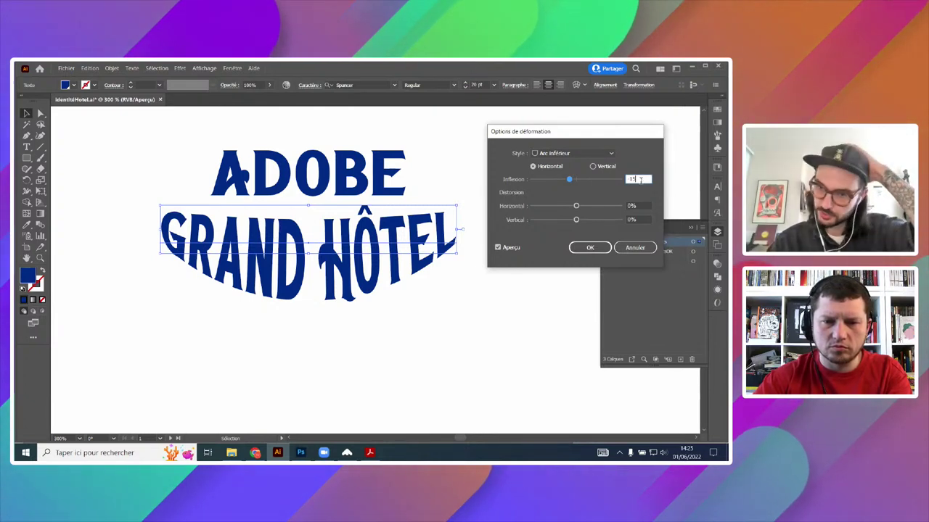
{"action": "left_click", "coordinate": [515, 248]}
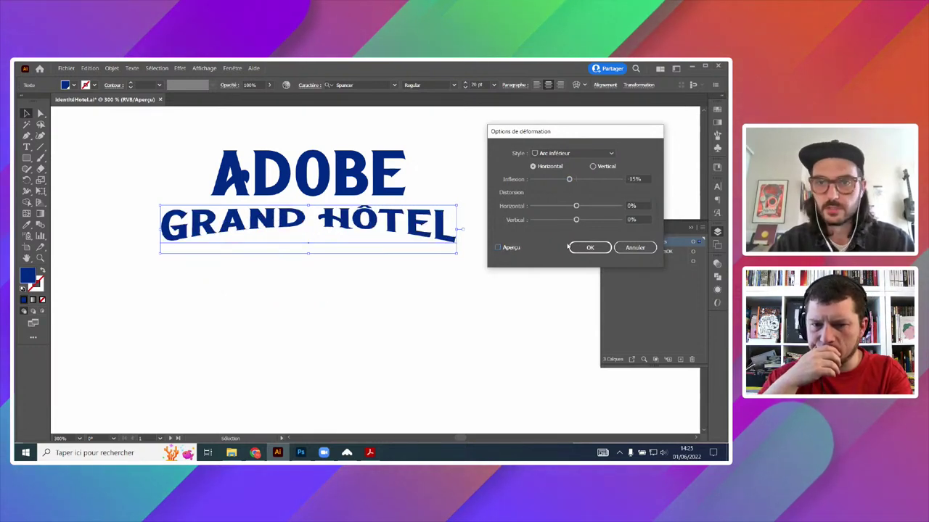
{"action": "left_click", "coordinate": [590, 249]}
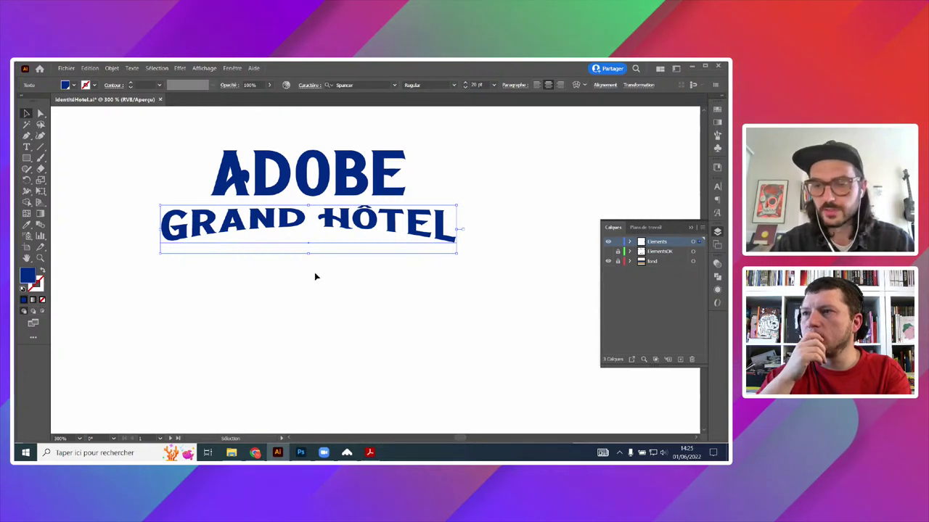
- Stretch the warped GRAND HÔTEL text vertically beneath ADOBE to make its letters taller
{"action": "double_click", "coordinate": [311, 230]}
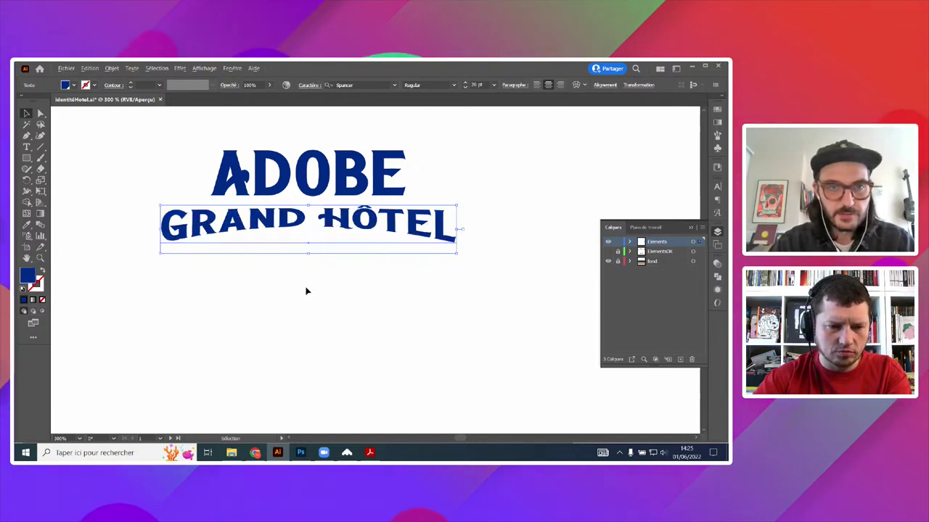
{"action": "scroll", "coordinate": [306, 291], "scroll_direction": "up", "scroll_amount": 1}
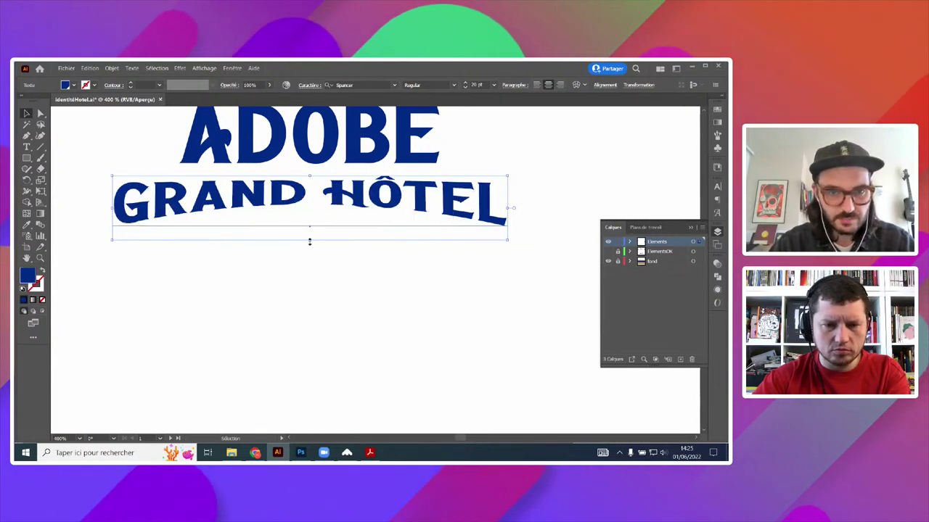
{"action": "left_click_drag", "start_coordinate": [309, 241], "coordinate": [385, 256]}
{"action": "scroll", "coordinate": [378, 288], "scroll_direction": "down", "scroll_amount": 1}
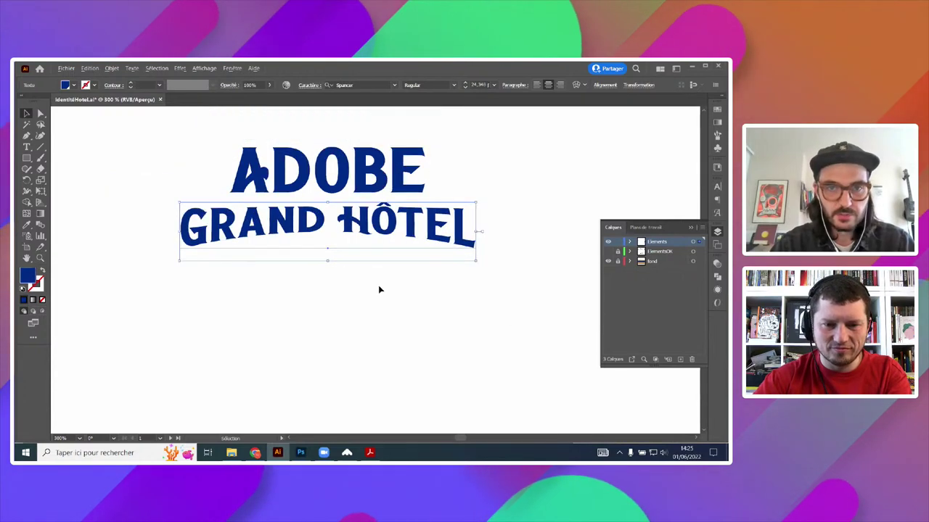
{"action": "scroll", "coordinate": [369, 265], "scroll_direction": "up", "scroll_amount": 1}
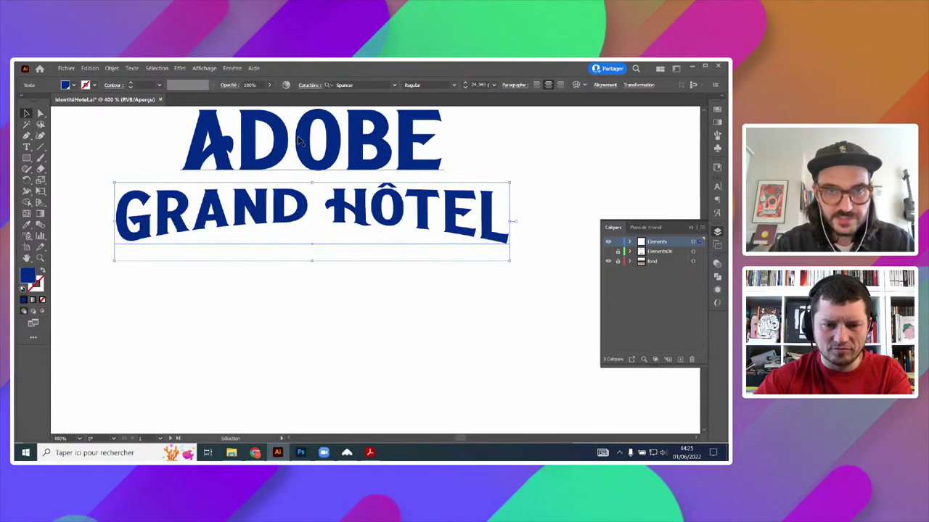
{"action": "left_click_drag", "start_coordinate": [311, 260], "coordinate": [313, 275]}
{"action": "left_click", "coordinate": [365, 314]}
{"action": "scroll", "coordinate": [382, 290], "scroll_direction": "down", "scroll_amount": 2}
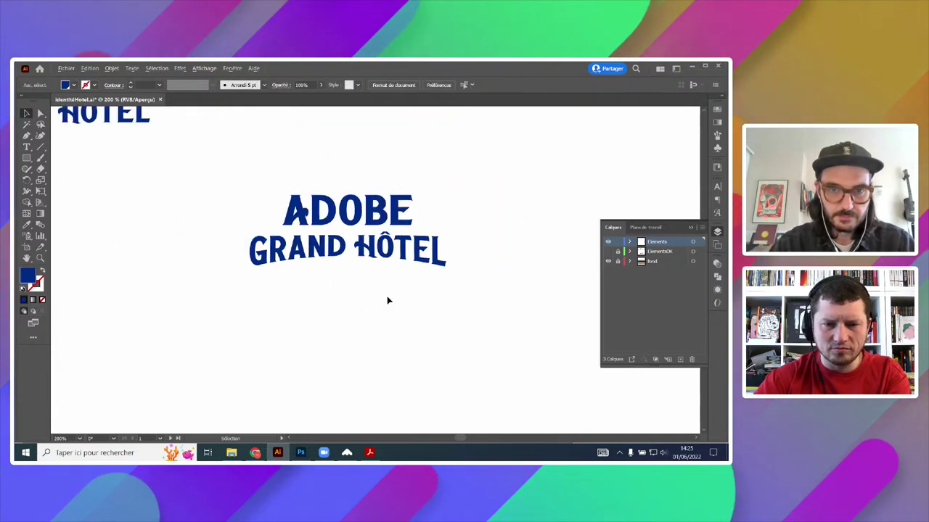
- Fine-tune the GRAND HÔTEL height with a slight further vertical stretch, to a font size of about 29 pt
{"action": "scroll", "coordinate": [359, 254], "scroll_direction": "up", "scroll_amount": 2}
{"action": "left_click_drag", "start_coordinate": [323, 281], "coordinate": [324, 285]}
{"action": "scroll", "coordinate": [396, 268], "scroll_direction": "down", "scroll_amount": 1}
{"action": "scroll", "coordinate": [429, 285], "scroll_direction": "down", "scroll_amount": 2}
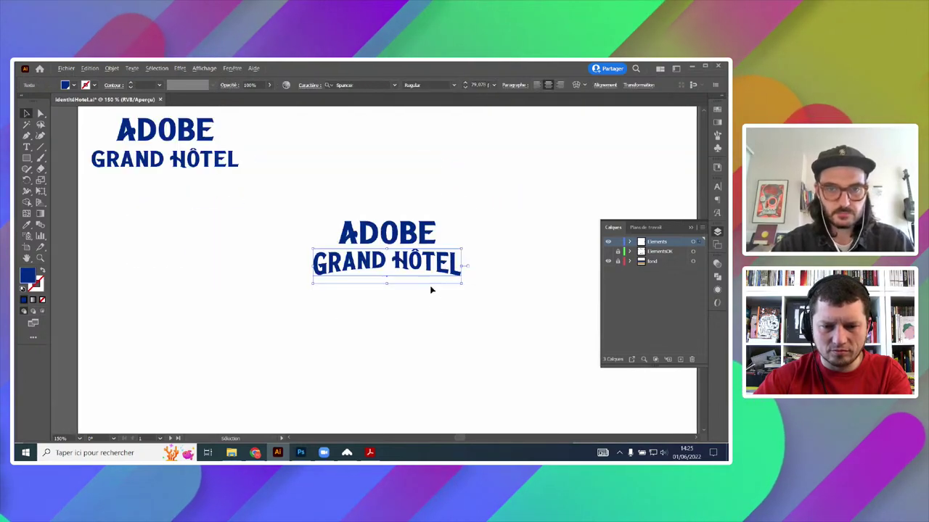
{"action": "left_click_drag", "start_coordinate": [472, 281], "coordinate": [328, 244]}
{"action": "left_click", "coordinate": [365, 276]}
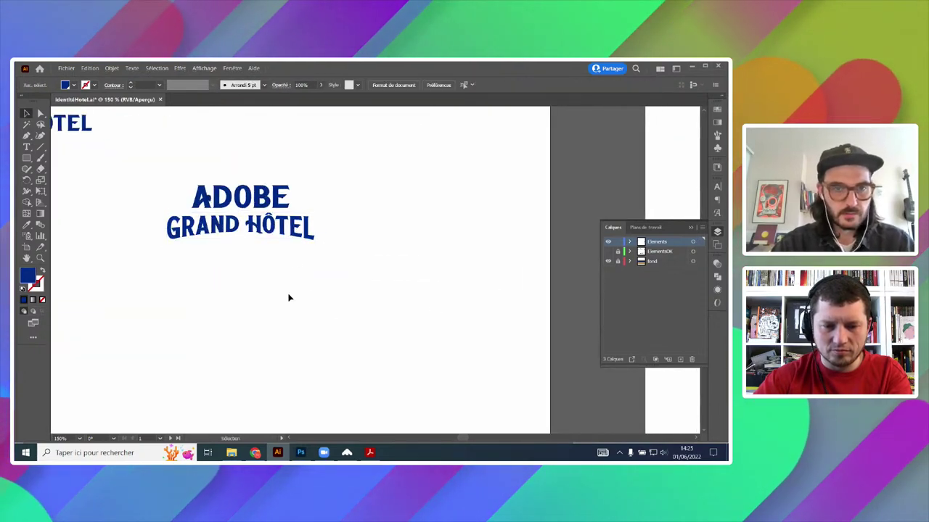
- Place a copy of the lettering with the unstretched GRAND HÔTEL beside the stretched version for comparison
{"action": "key", "text": "ctrl+z"}
{"action": "left_click", "coordinate": [237, 232]}
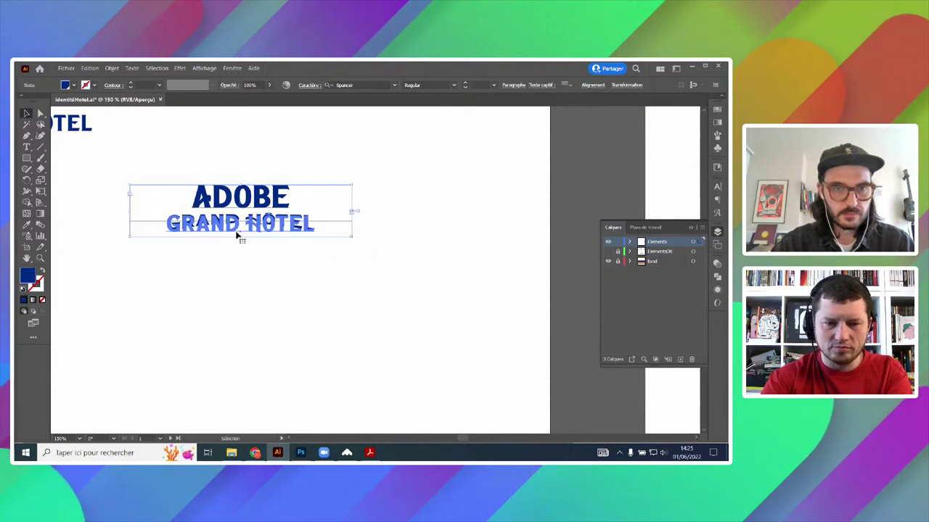
{"action": "left_click_drag", "start_coordinate": [255, 217], "coordinate": [443, 211]}
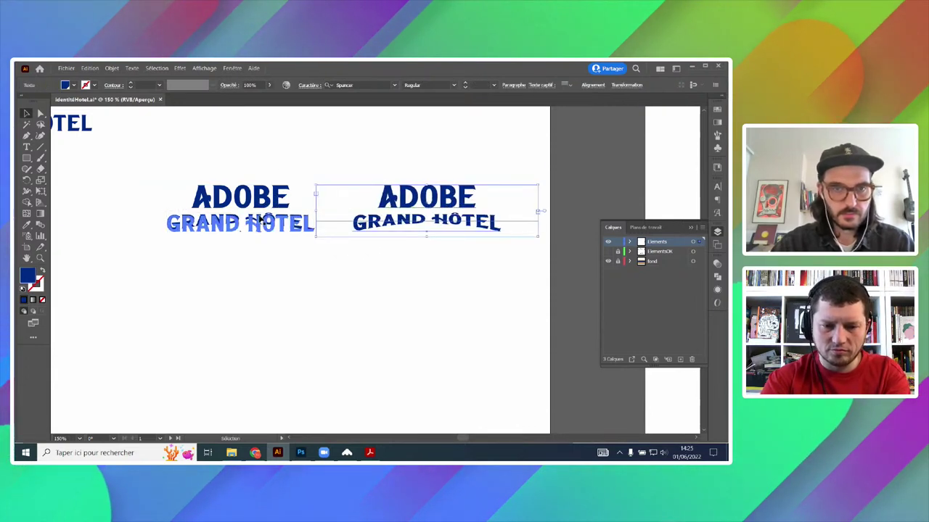
{"action": "left_click", "coordinate": [258, 224]}
{"action": "key", "text": "Delete"}
{"action": "key", "text": "ctrl+z"}
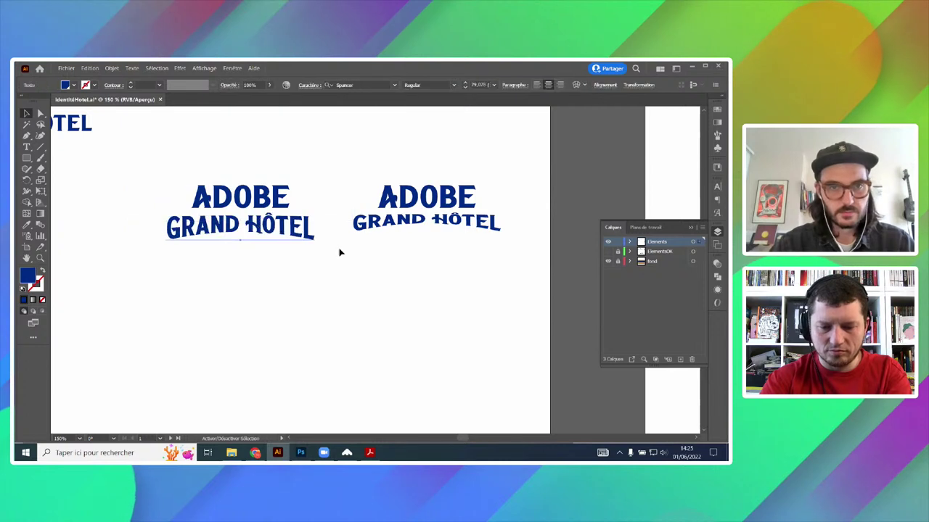
- Compare the letter heights and proportions of GRAND HÔTEL in the stretched and unstretched versions
{"action": "left_click", "coordinate": [372, 275]}
{"action": "scroll", "coordinate": [342, 247], "scroll_direction": "up", "scroll_amount": 1}
{"action": "left_click_drag", "start_coordinate": [379, 242], "coordinate": [330, 249]}
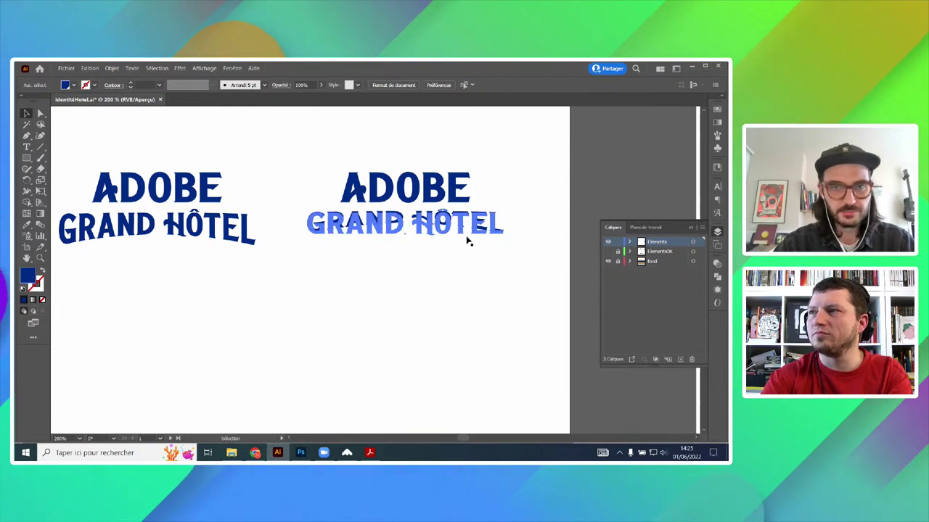
{"action": "left_click_drag", "start_coordinate": [348, 305], "coordinate": [485, 307]}
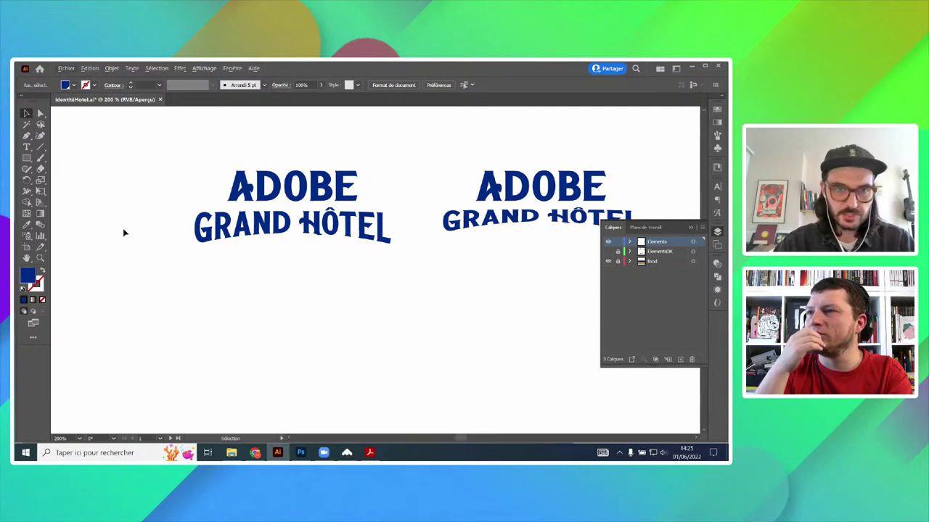
{"action": "scroll", "coordinate": [459, 302], "scroll_direction": "down", "scroll_amount": 1}
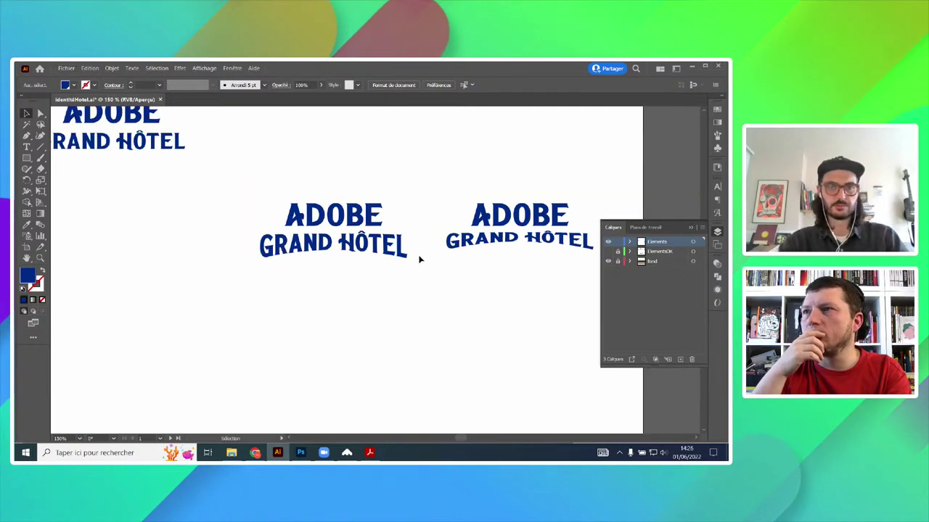
{"action": "scroll", "coordinate": [420, 247], "scroll_direction": "up", "scroll_amount": 2}
{"action": "left_click", "coordinate": [471, 250]}
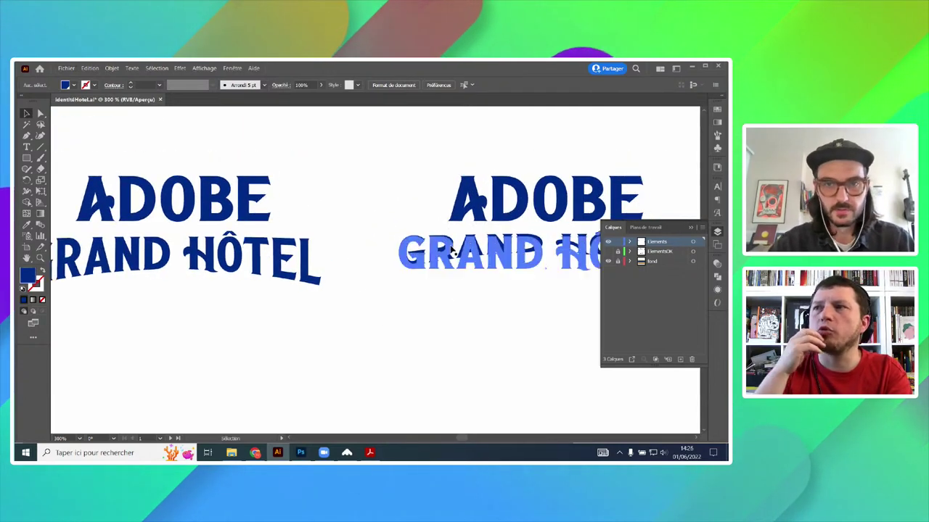
{"action": "left_click", "coordinate": [512, 203], "text": "shift"}
{"action": "scroll", "coordinate": [473, 243], "scroll_direction": "down", "scroll_amount": 1}
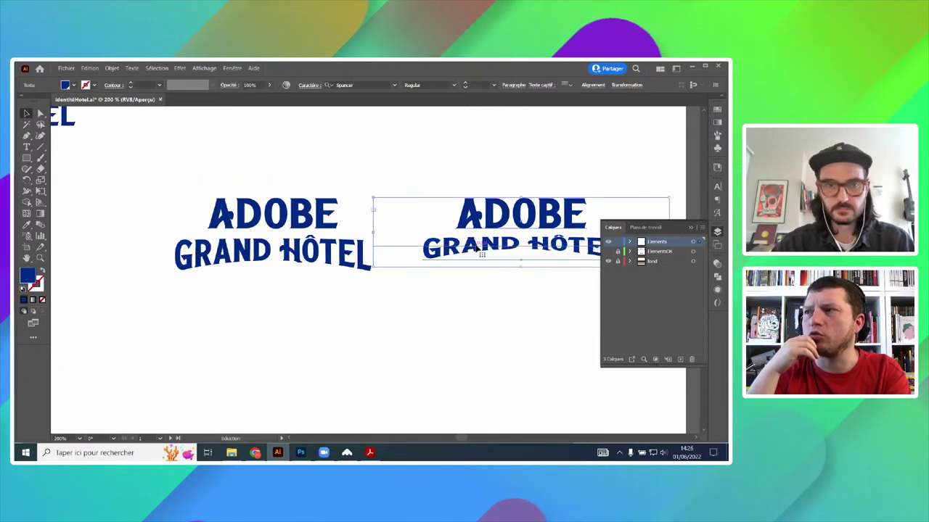
{"action": "left_click_drag", "start_coordinate": [499, 249], "coordinate": [440, 222]}
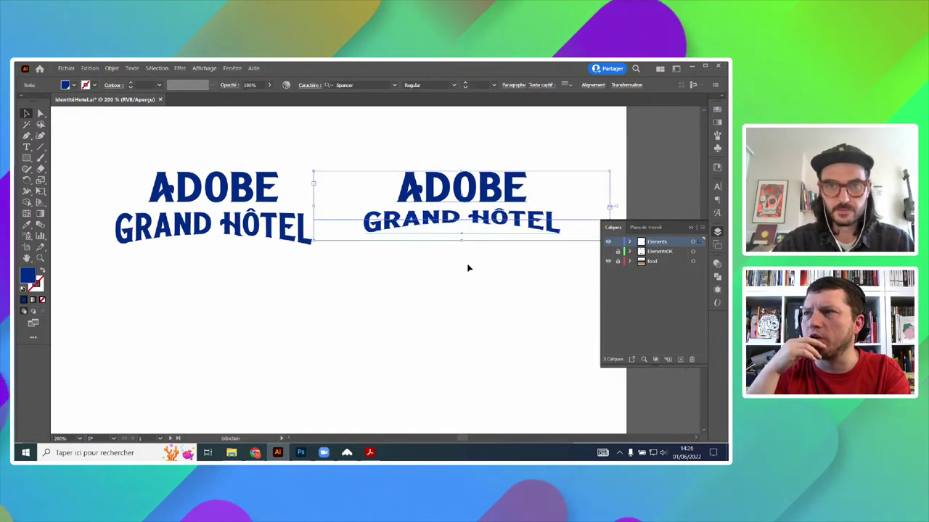
- Delete the unstretched comparison copy of the ADOBE GRAND HÔTEL lettering
{"action": "left_click", "coordinate": [469, 267]}
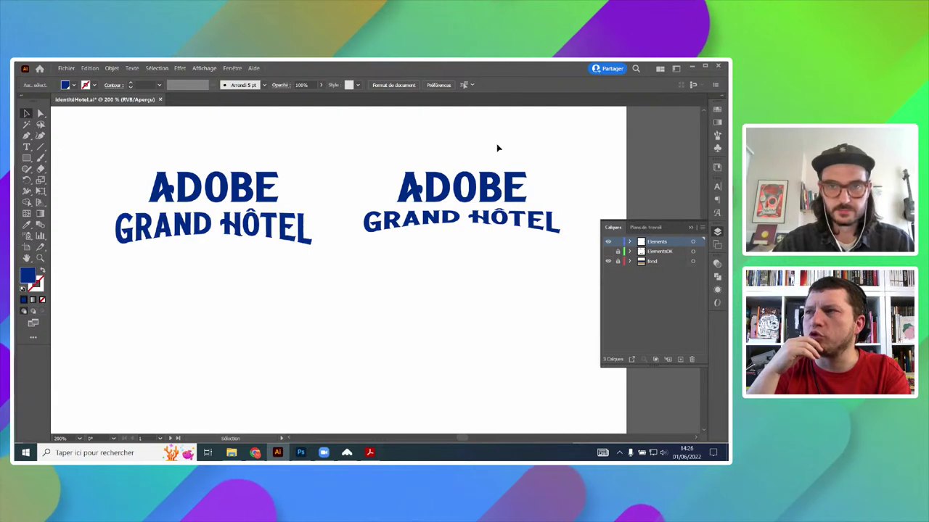
{"action": "left_click_drag", "start_coordinate": [498, 147], "coordinate": [464, 251]}
{"action": "key", "text": "Delete"}
- Reopen the Arc inférieur warp settings of GRAND HÔTEL to review them, and close them without changes
{"action": "left_click", "coordinate": [285, 231]}
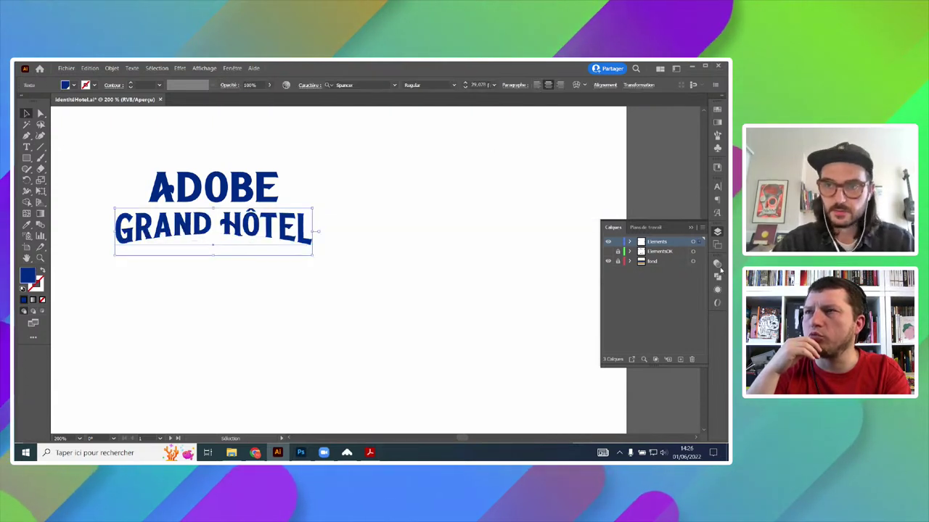
{"action": "left_click", "coordinate": [718, 289]}
{"action": "left_click", "coordinate": [646, 288]}
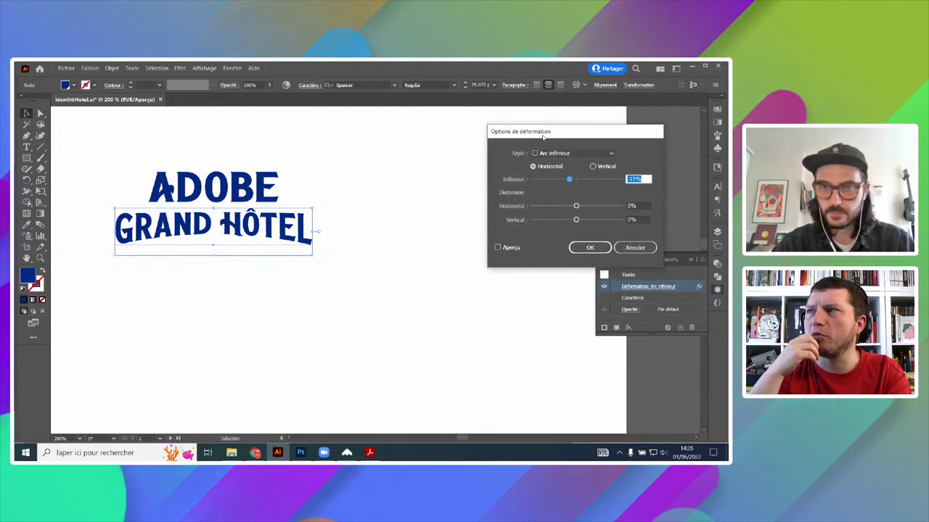
{"action": "left_click_drag", "start_coordinate": [548, 133], "coordinate": [461, 130]}
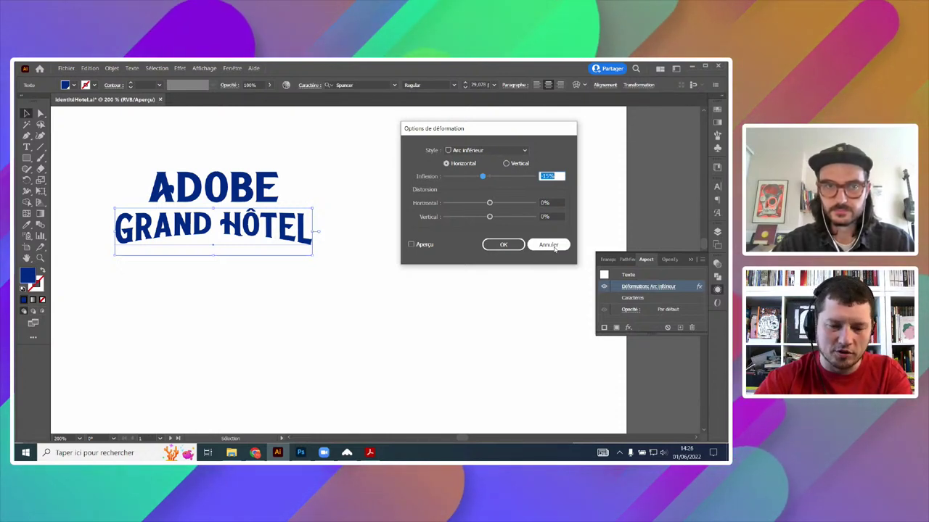
{"action": "left_click", "coordinate": [549, 245]}
{"action": "left_click", "coordinate": [353, 224]}
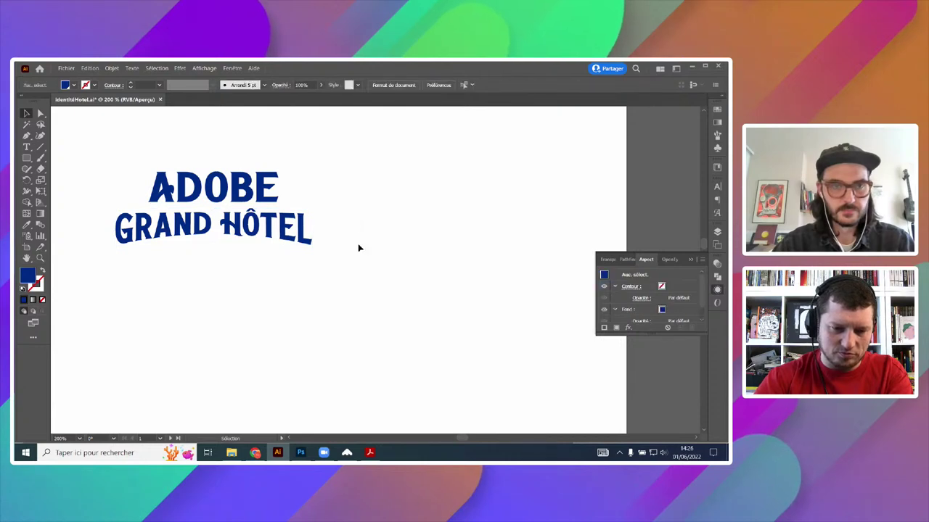
- Draw a small circle under GRAND HÔTEL and swap its fill and stroke to leave only a blue outline
{"action": "scroll", "coordinate": [358, 247], "scroll_direction": "down", "scroll_amount": 2}
{"action": "scroll", "coordinate": [307, 259], "scroll_direction": "up", "scroll_amount": 2}
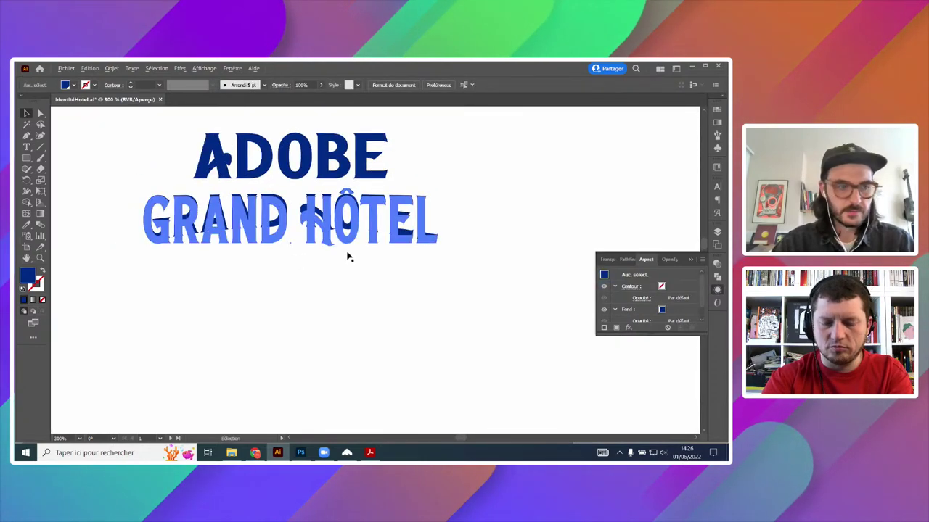
{"action": "scroll", "coordinate": [349, 254], "scroll_direction": "down", "scroll_amount": 1}
{"action": "scroll", "coordinate": [348, 256], "scroll_direction": "up", "scroll_amount": 1}
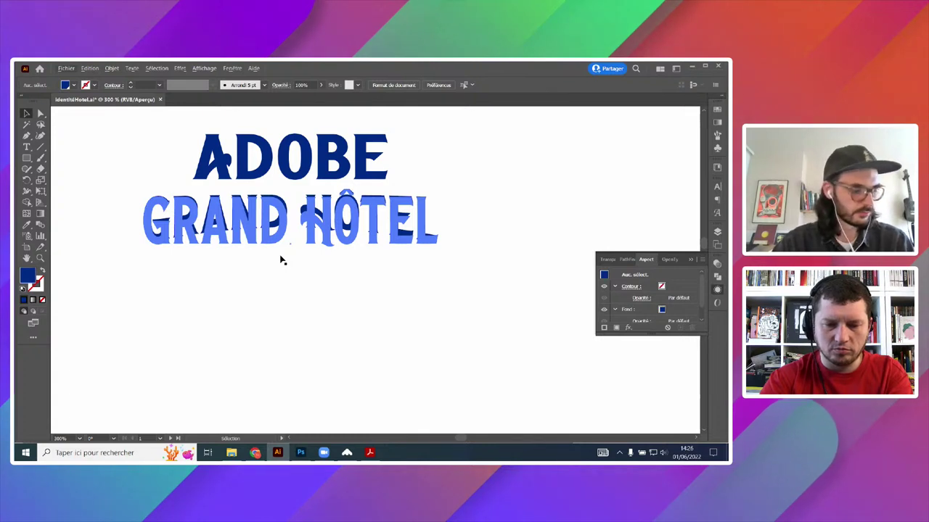
{"action": "left_click", "coordinate": [26, 158]}
{"action": "left_click", "coordinate": [69, 181]}
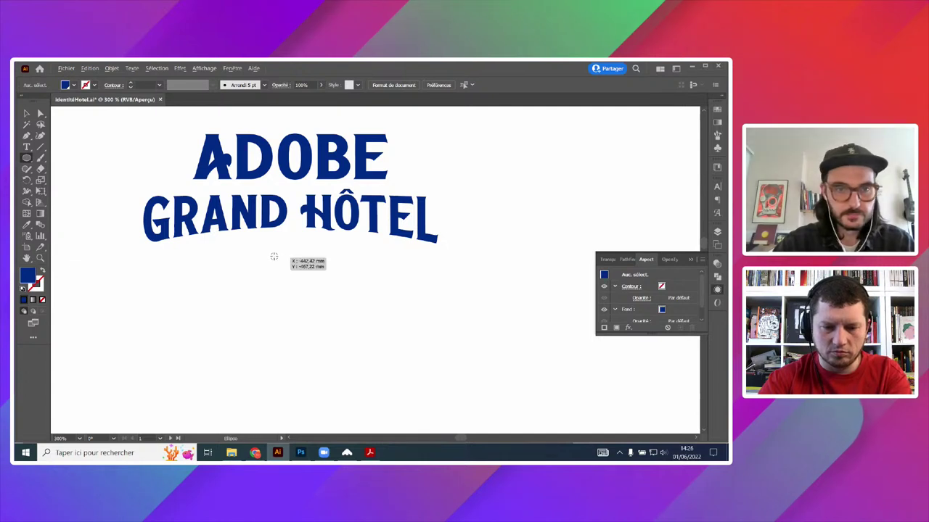
{"action": "left_click_drag", "start_coordinate": [273, 256], "coordinate": [284, 269]}
{"action": "left_click", "coordinate": [41, 272]}
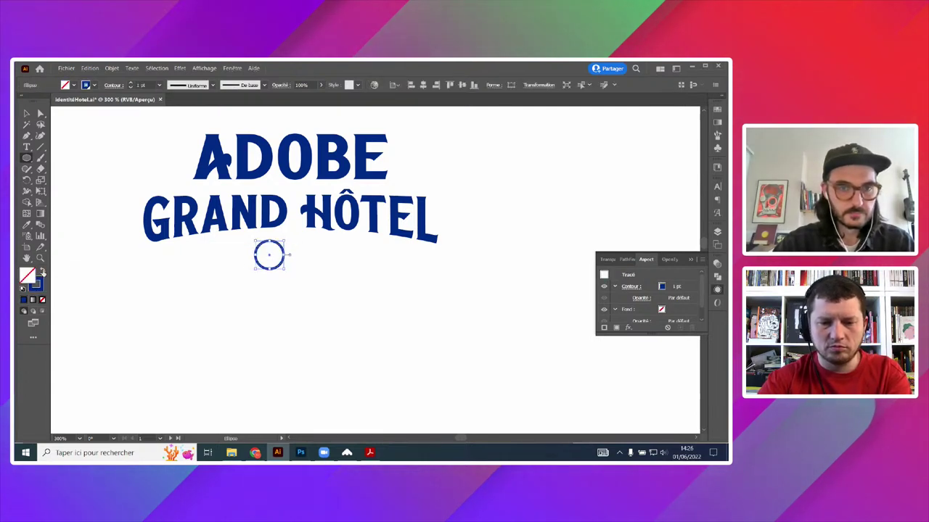
- Move the outlined circle down to leave a clear gap below GRAND HÔTEL
{"action": "left_click", "coordinate": [271, 250]}
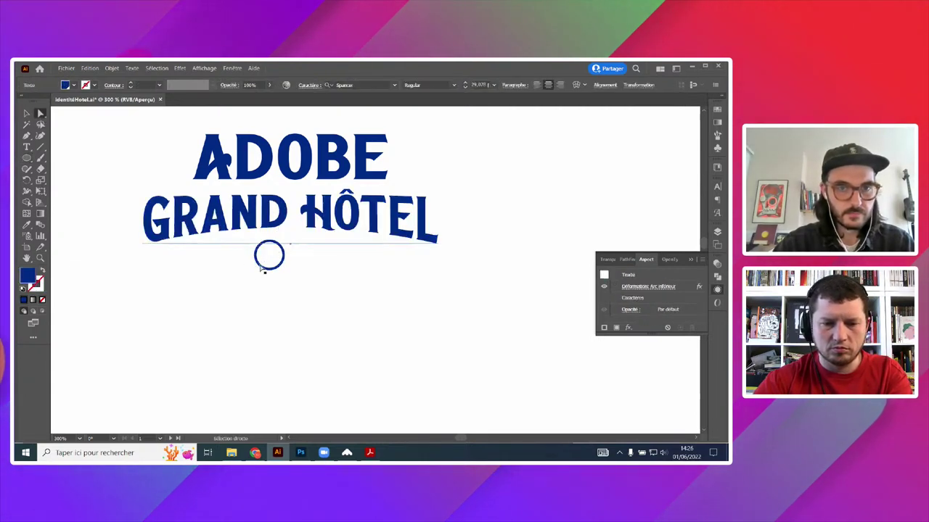
{"action": "left_click_drag", "start_coordinate": [262, 267], "coordinate": [262, 298]}
{"action": "scroll", "coordinate": [250, 286], "scroll_direction": "up", "scroll_amount": 3}
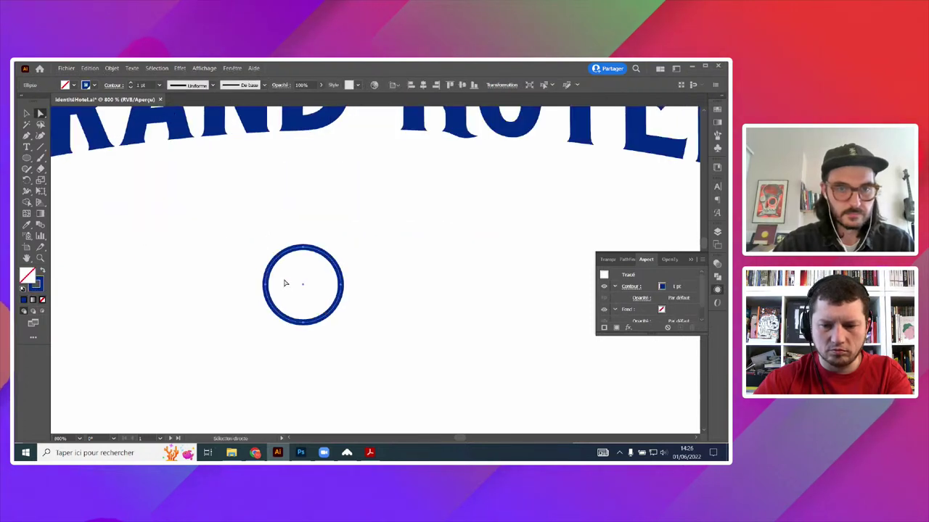
- Open the circle into a hook: delete its upper-left arc, add an anchor point on the lower-left arc and delete the end anchor beyond it
{"action": "left_click", "coordinate": [285, 281]}
{"action": "left_click", "coordinate": [273, 307]}
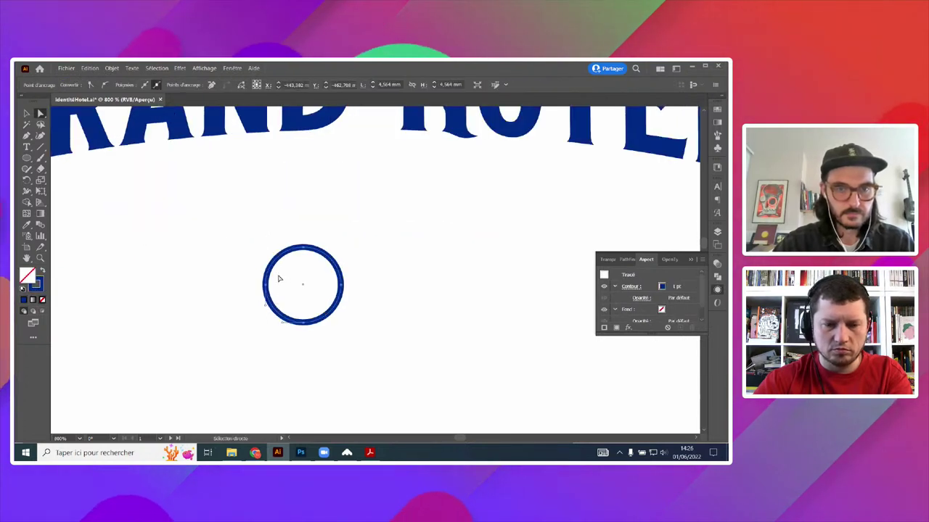
{"action": "key", "text": "Delete"}
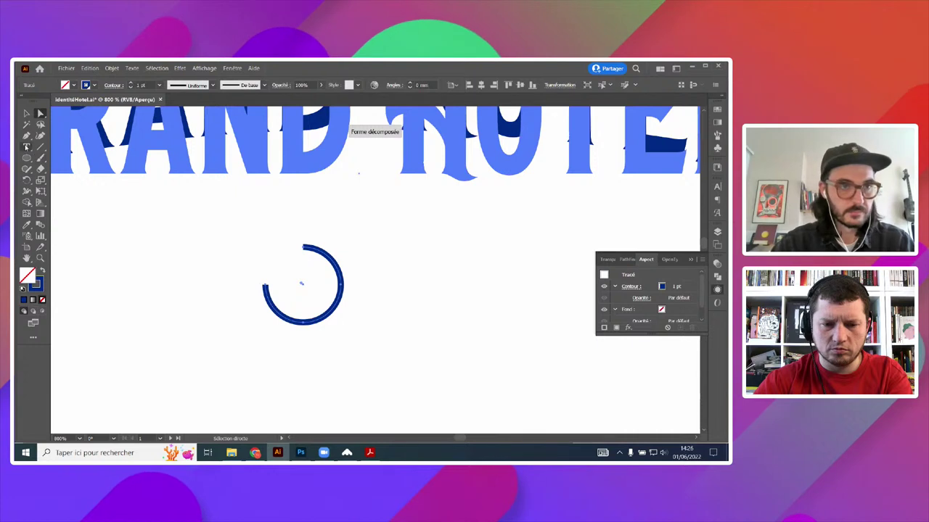
{"action": "left_click", "coordinate": [26, 136]}
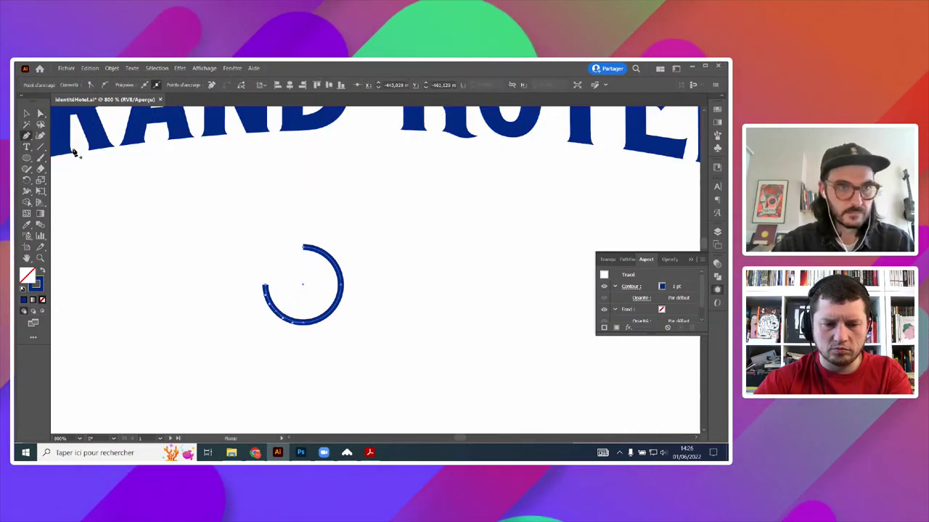
{"action": "left_click", "coordinate": [40, 113]}
{"action": "left_click", "coordinate": [265, 286]}
{"action": "key", "text": "Delete"}
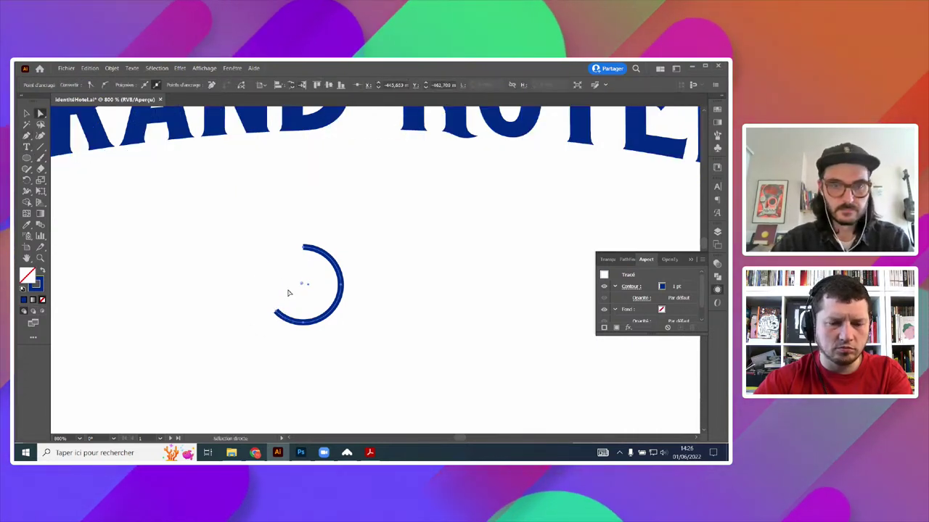
- Extend the hook's upper end with a long straight horizontal Pen line to the left, and move the shape up beneath GRAND
{"action": "left_click", "coordinate": [26, 136]}
{"action": "scroll", "coordinate": [270, 281], "scroll_direction": "down", "scroll_amount": 1}
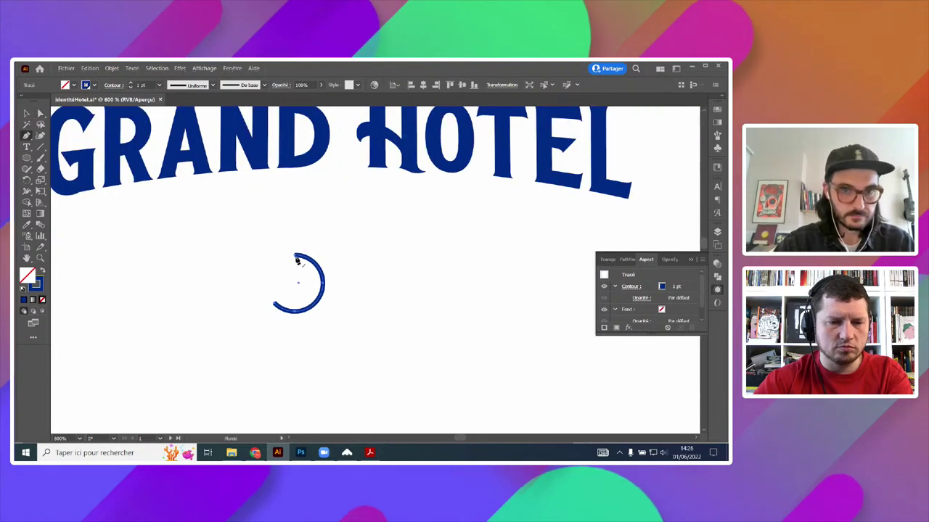
{"action": "left_click_drag", "start_coordinate": [295, 255], "coordinate": [287, 256]}
{"action": "key", "text": "ctrl+minus"}
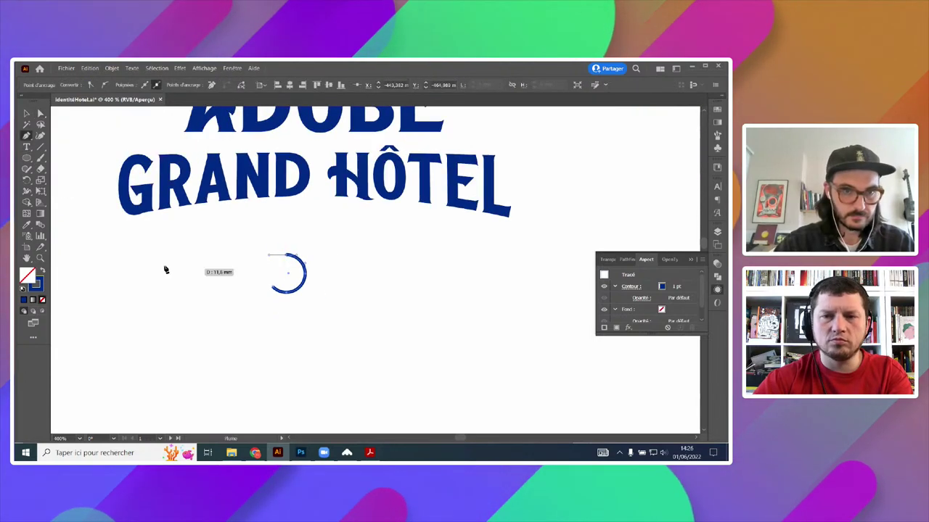
{"action": "left_click", "coordinate": [118, 255]}
{"action": "key", "text": "v"}
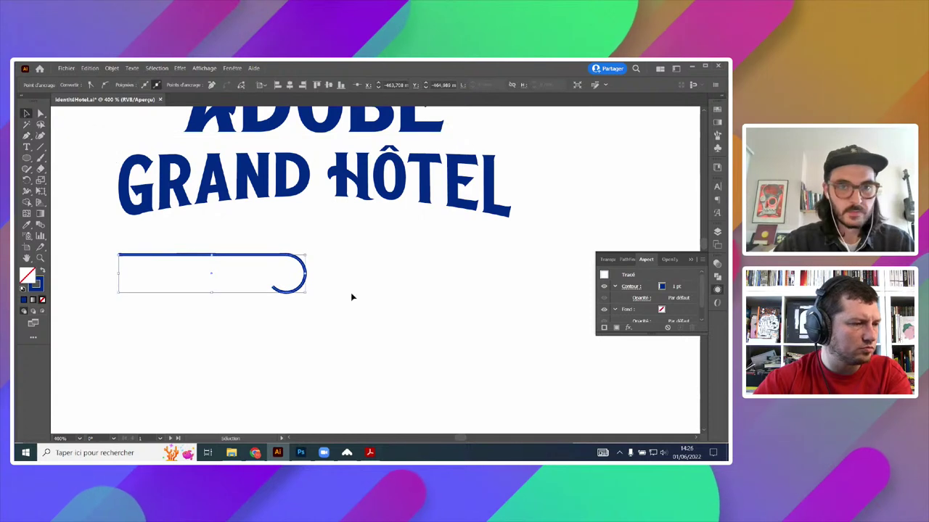
{"action": "left_click_drag", "start_coordinate": [305, 256], "coordinate": [297, 238]}
{"action": "scroll", "coordinate": [317, 238], "scroll_direction": "down", "scroll_amount": 2}
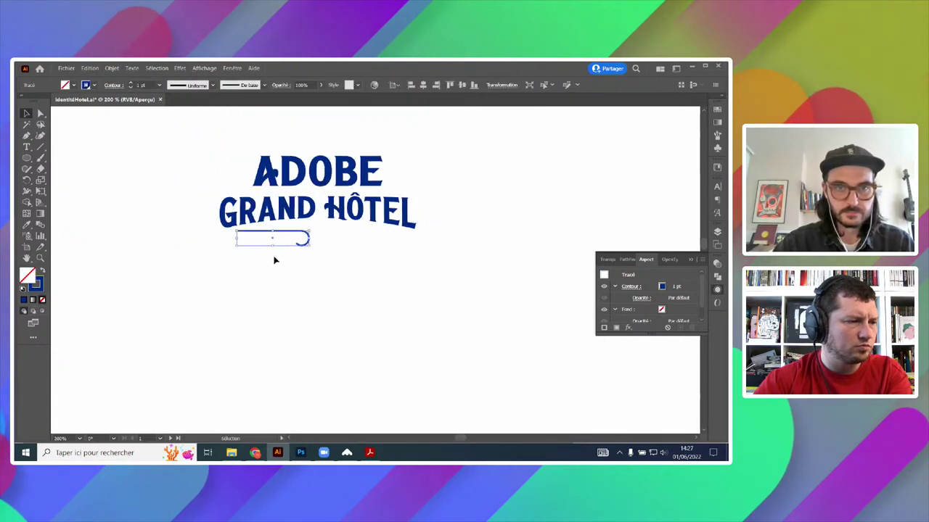
- Convert the line's left end to a smooth point and bend that end down and outward to follow the arc under GRAND
{"action": "scroll", "coordinate": [258, 251], "scroll_direction": "up", "scroll_amount": 2}
{"action": "left_click", "coordinate": [41, 114]}
{"action": "scroll", "coordinate": [165, 204], "scroll_direction": "up", "scroll_amount": 1}
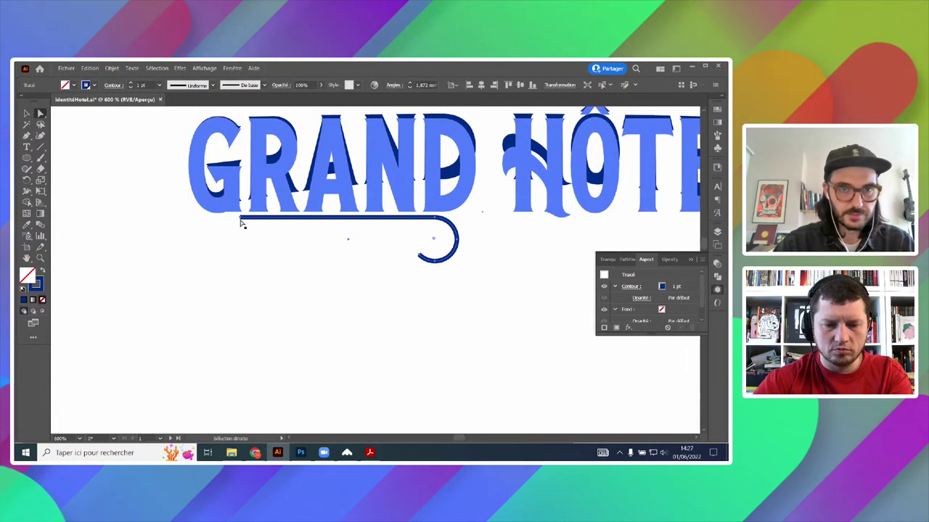
{"action": "key", "text": "shift+c"}
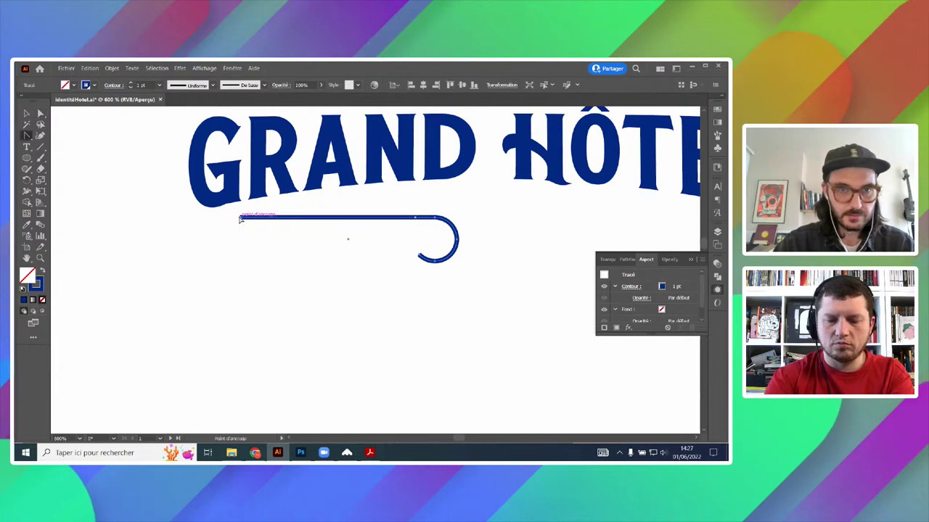
{"action": "left_click_drag", "start_coordinate": [240, 217], "coordinate": [270, 219]}
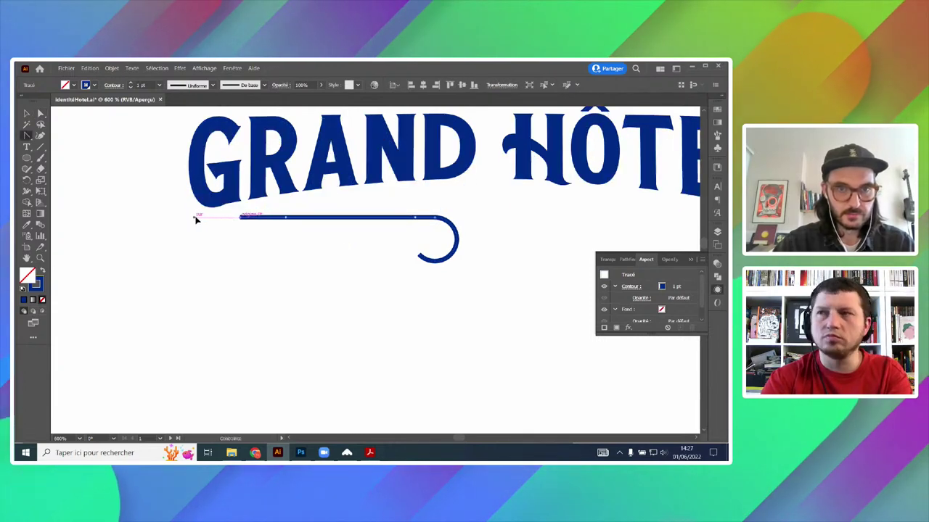
{"action": "left_click_drag", "start_coordinate": [194, 218], "coordinate": [272, 228]}
{"action": "key", "text": "a"}
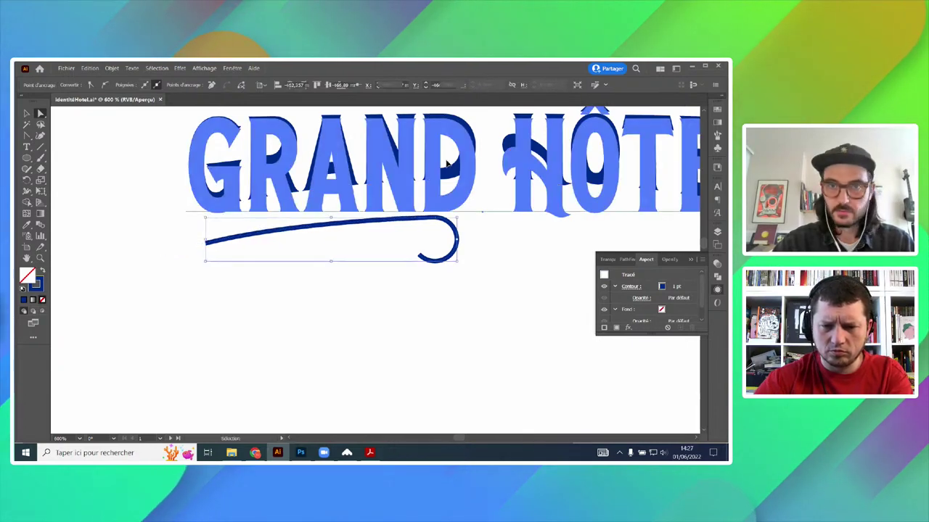
- Convert the warped GRAND HÔTEL text to vector outlines and deselect it
{"action": "left_click", "coordinate": [447, 164]}
{"action": "left_click_drag", "start_coordinate": [492, 196], "coordinate": [347, 286]}
{"action": "left_click", "coordinate": [133, 68]}
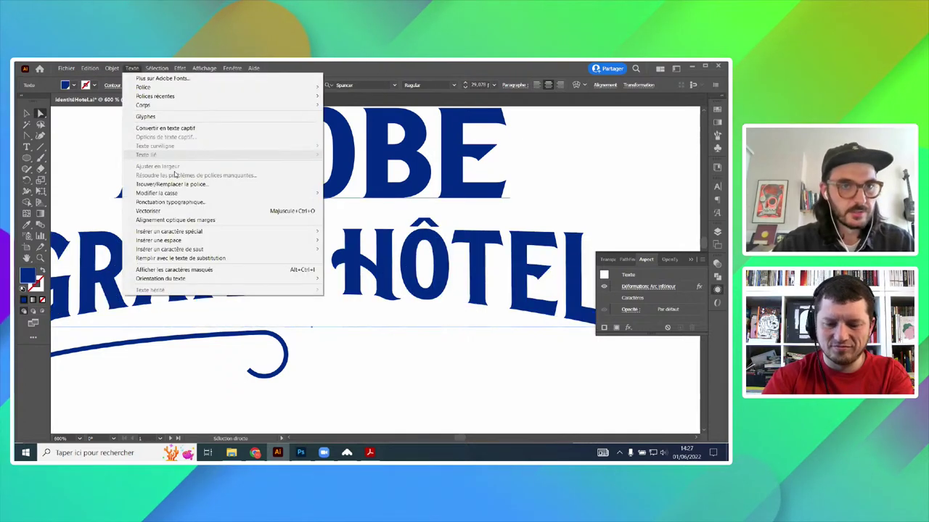
{"action": "left_click", "coordinate": [297, 211]}
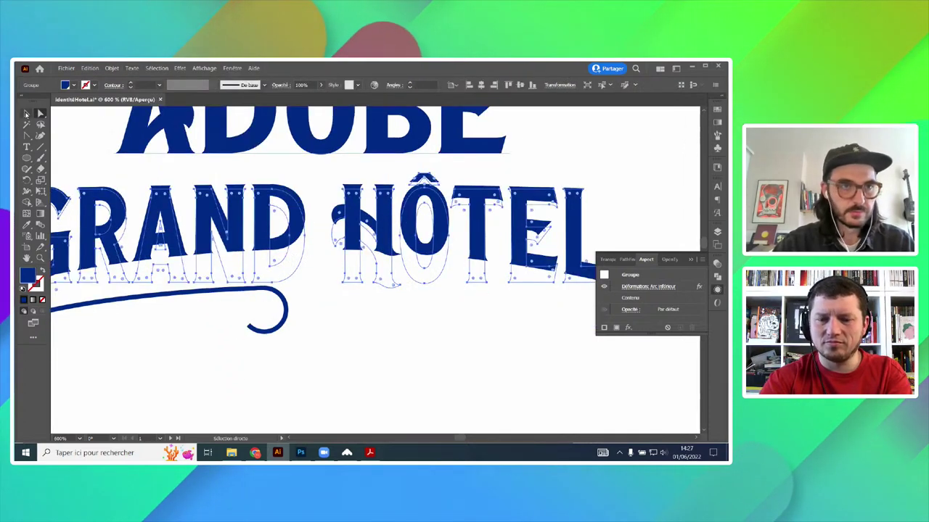
{"action": "left_click", "coordinate": [26, 114]}
{"action": "left_click", "coordinate": [371, 373]}
{"action": "left_click_drag", "start_coordinate": [365, 336], "coordinate": [519, 286]}
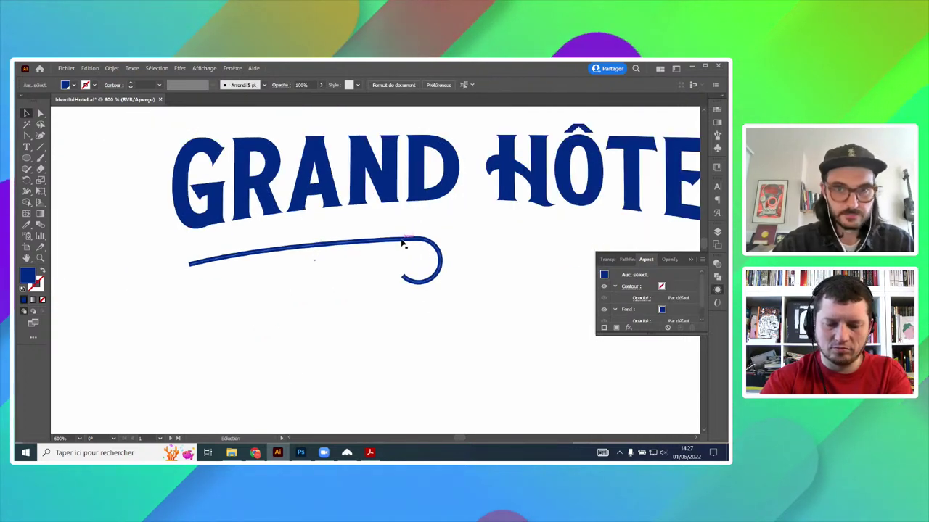
- Move the hooked flourish up closer to GRAND and lower its left end anchor straight down by about 0.76 mm
{"action": "left_click_drag", "start_coordinate": [404, 243], "coordinate": [402, 233]}
{"action": "key", "text": "a"}
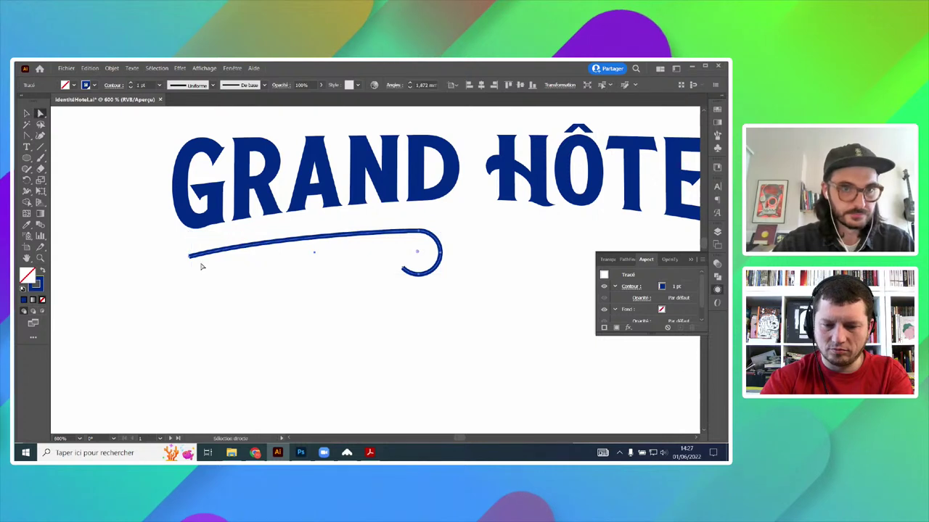
{"action": "left_click", "coordinate": [190, 257]}
{"action": "left_click_drag", "start_coordinate": [191, 261], "coordinate": [191, 269]}
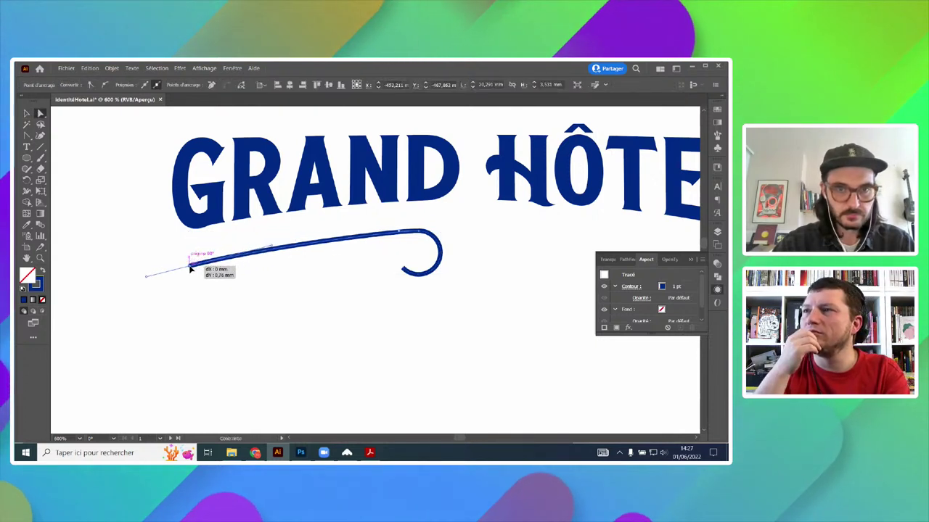
- Move the whole flourish slightly higher under GRAND, raise its left end anchor a little and deselect it
{"action": "left_click", "coordinate": [26, 113]}
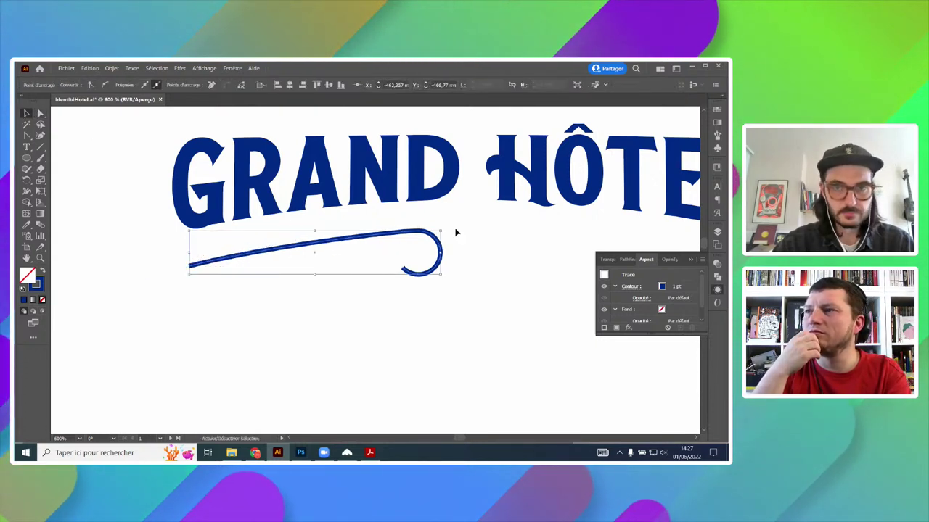
{"action": "left_click_drag", "start_coordinate": [435, 243], "coordinate": [435, 238]}
{"action": "left_click", "coordinate": [41, 113]}
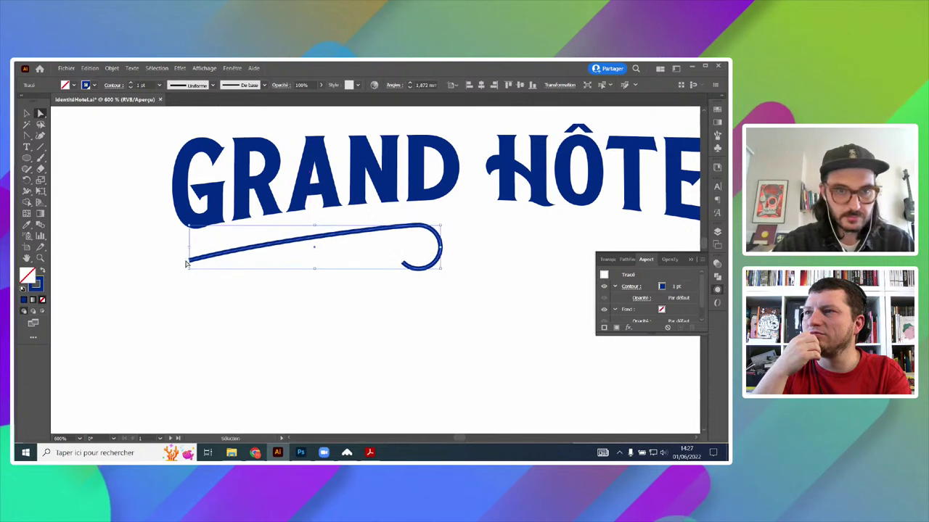
{"action": "left_click", "coordinate": [188, 261]}
{"action": "left_click_drag", "start_coordinate": [190, 260], "coordinate": [189, 257]}
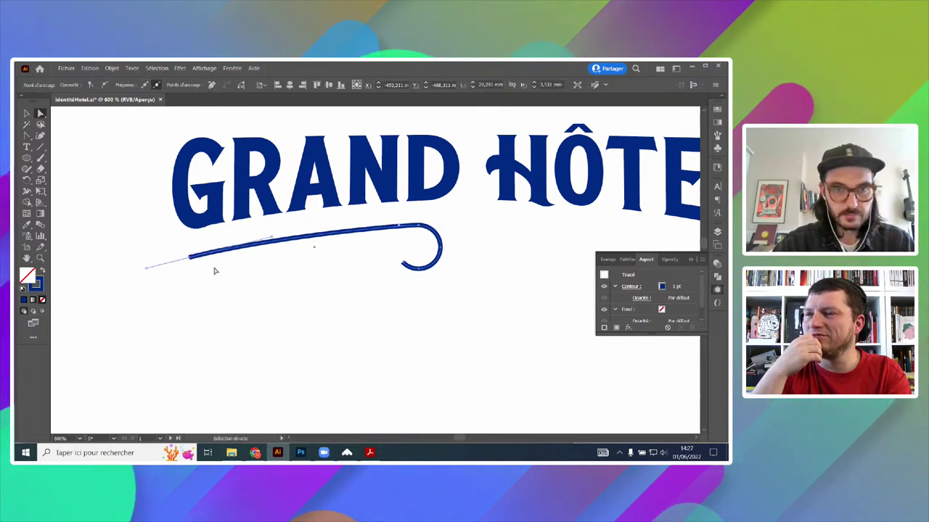
{"action": "left_click", "coordinate": [379, 284]}
- Lengthen the left handle of the anchor where the line meets the curl to smooth the transition
{"action": "scroll", "coordinate": [379, 284], "scroll_direction": "down", "scroll_amount": 4}
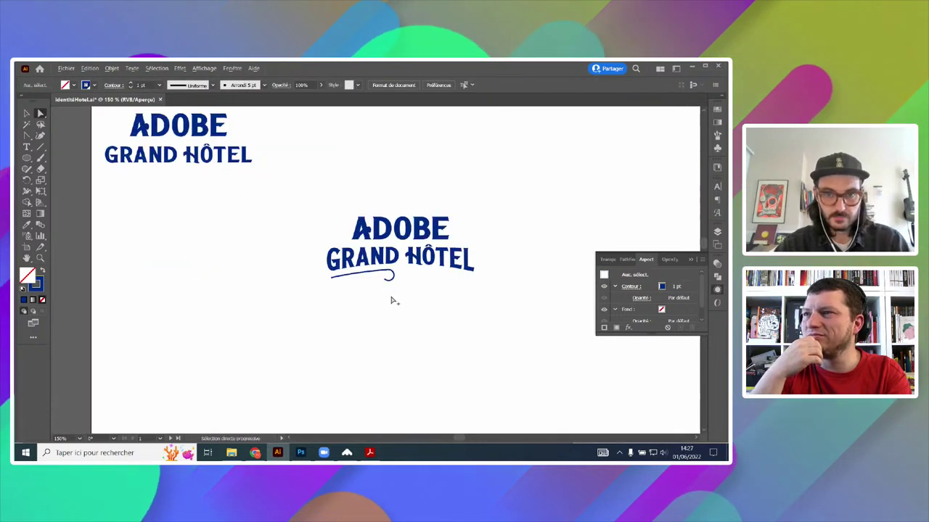
{"action": "scroll", "coordinate": [431, 296], "scroll_direction": "up", "scroll_amount": 2}
{"action": "scroll", "coordinate": [406, 291], "scroll_direction": "up", "scroll_amount": 5}
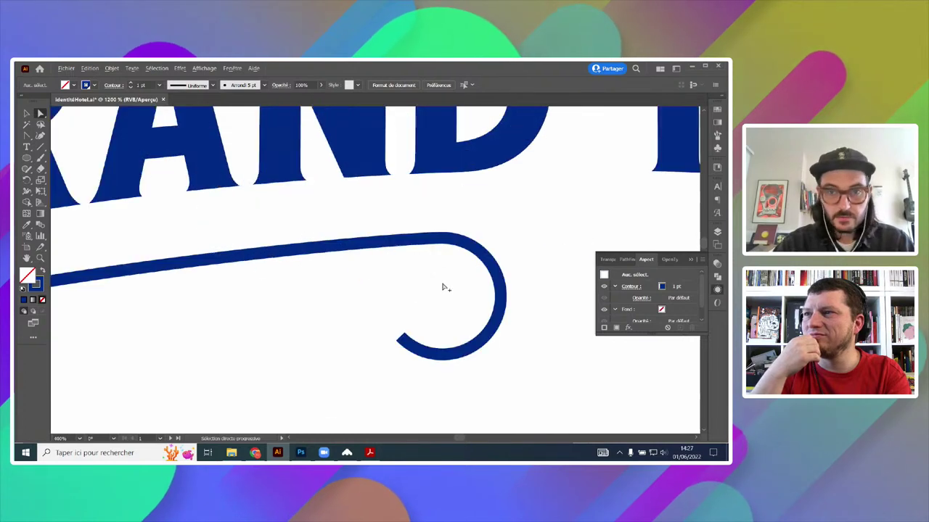
{"action": "left_click", "coordinate": [447, 238]}
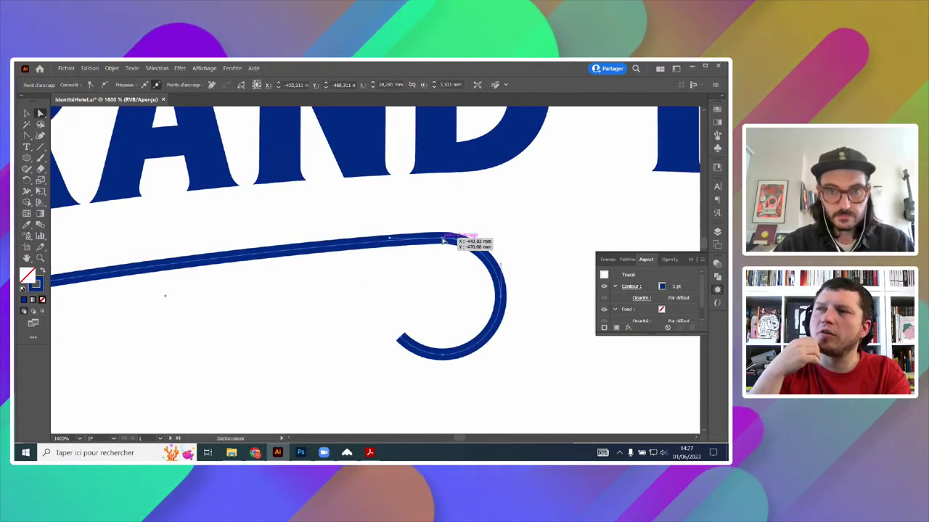
{"action": "left_click", "coordinate": [443, 238]}
{"action": "left_click_drag", "start_coordinate": [389, 239], "coordinate": [338, 238]}
{"action": "left_click", "coordinate": [339, 298]}
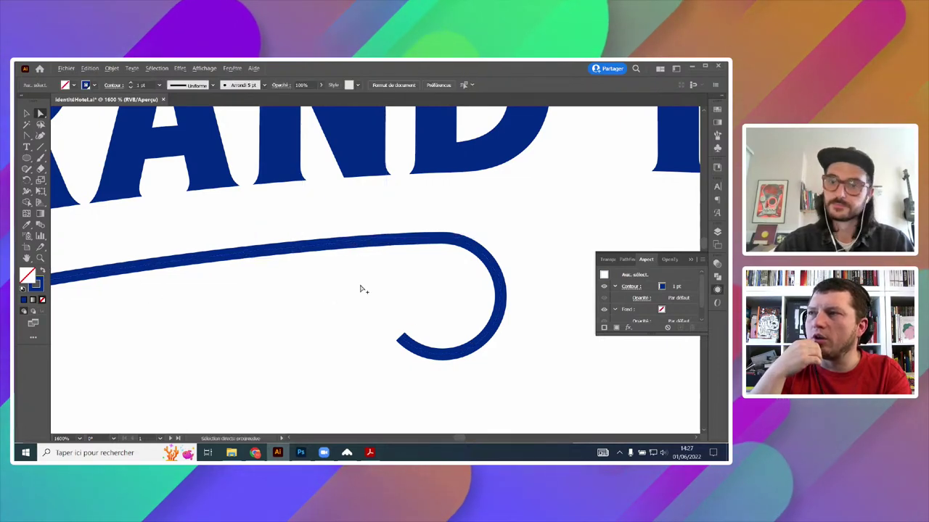
- Draw a small circle near the curl's open end and swap its fill and stroke for a solid blue dot without outline
{"action": "scroll", "coordinate": [363, 290], "scroll_direction": "down", "scroll_amount": 5}
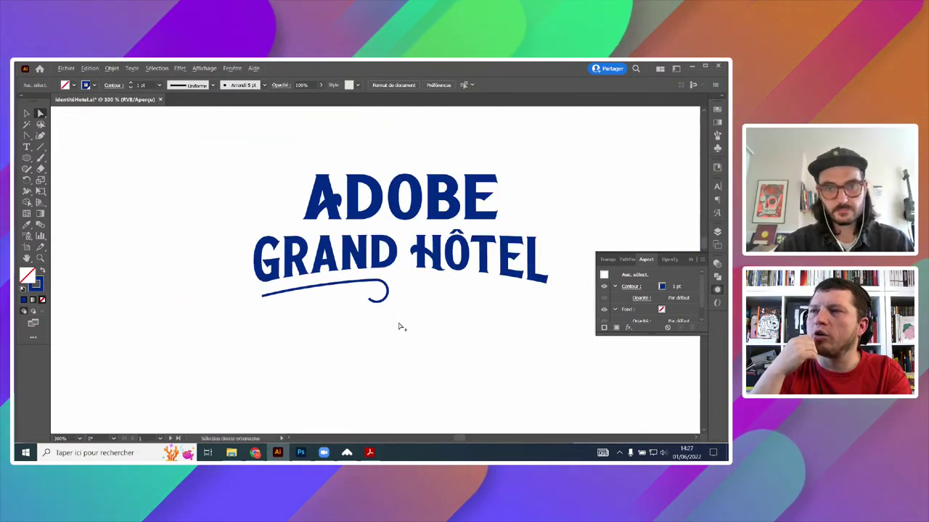
{"action": "scroll", "coordinate": [398, 327], "scroll_direction": "down", "scroll_amount": 1}
{"action": "scroll", "coordinate": [406, 321], "scroll_direction": "up", "scroll_amount": 1}
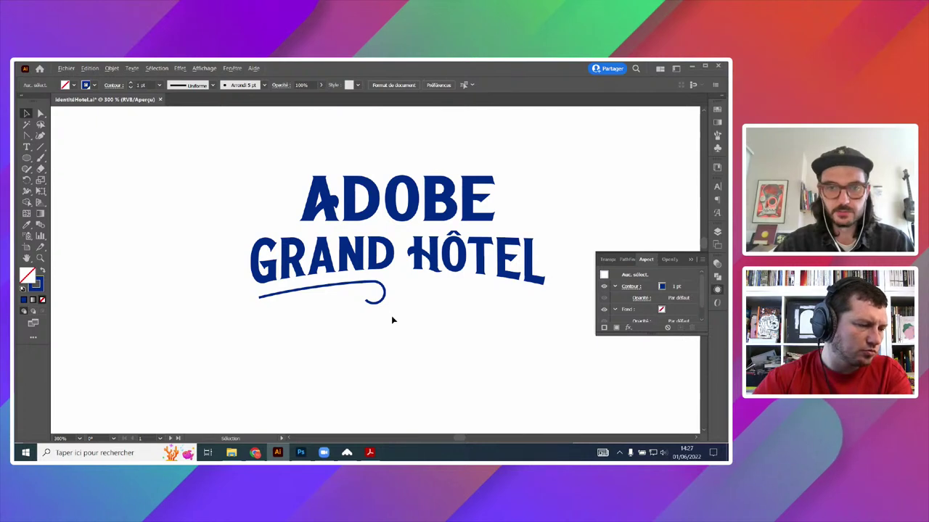
{"action": "scroll", "coordinate": [392, 320], "scroll_direction": "up", "scroll_amount": 2}
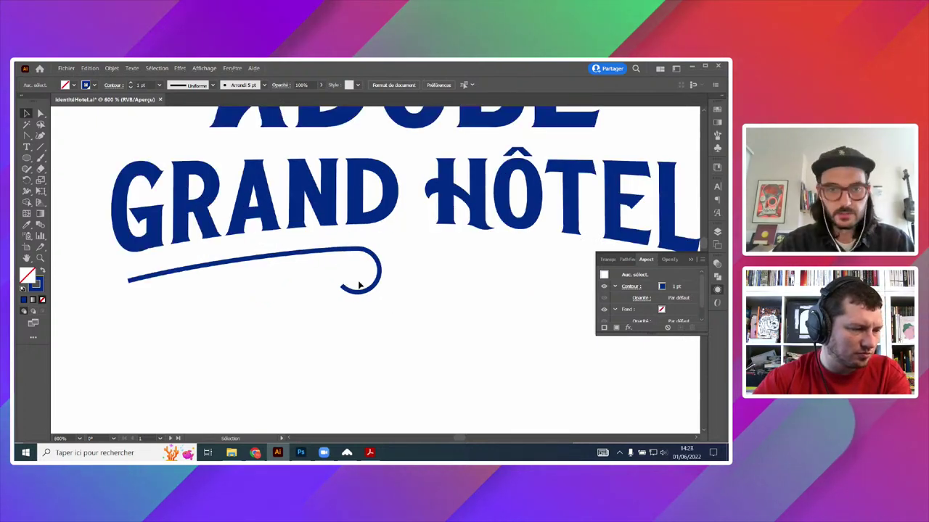
{"action": "scroll", "coordinate": [354, 288], "scroll_direction": "up", "scroll_amount": 2}
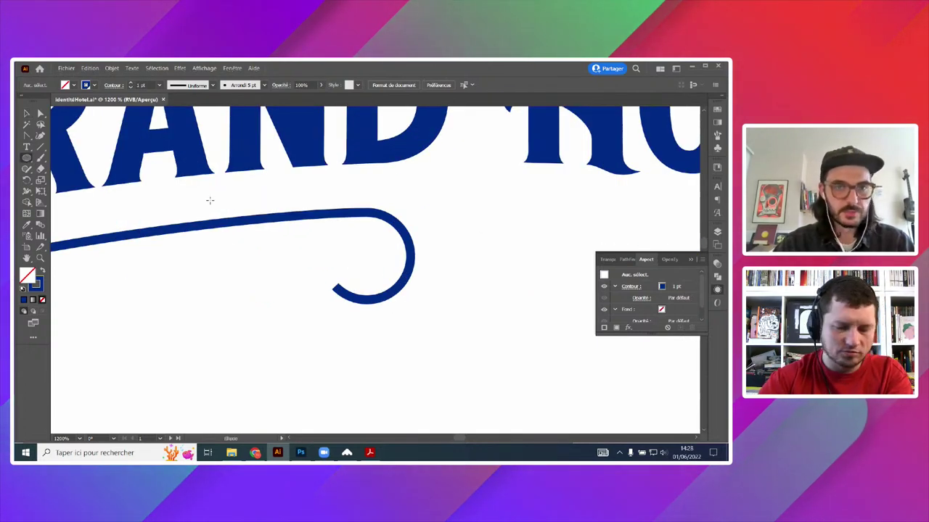
{"action": "scroll", "coordinate": [346, 272], "scroll_direction": "up", "scroll_amount": 2}
{"action": "left_click_drag", "start_coordinate": [352, 269], "coordinate": [388, 235]}
{"action": "left_click", "coordinate": [42, 271]}
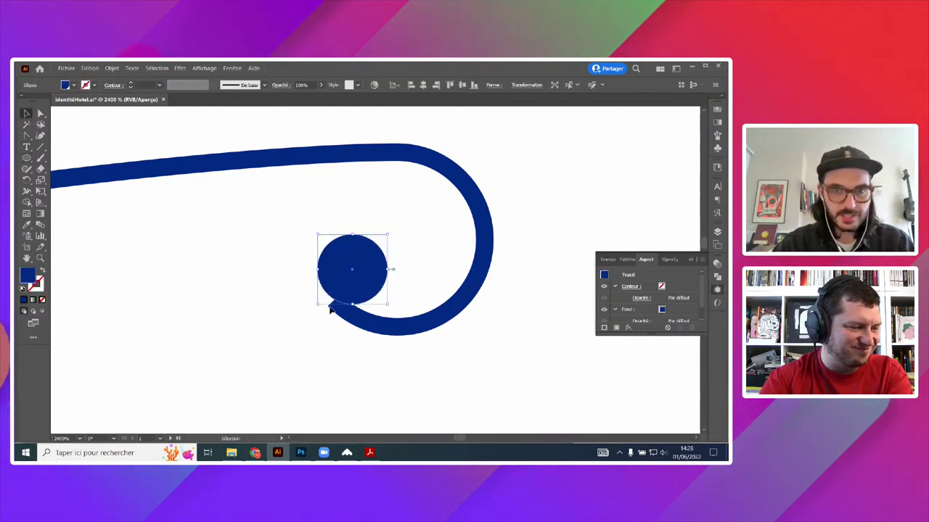
- Move the blue dot down onto the curl's open end so that it caps the flourish, and deselect it
{"action": "scroll", "coordinate": [330, 310], "scroll_direction": "up", "scroll_amount": 1}
{"action": "left_click_drag", "start_coordinate": [363, 281], "coordinate": [383, 304]}
{"action": "scroll", "coordinate": [371, 302], "scroll_direction": "down", "scroll_amount": 5}
{"action": "left_click", "coordinate": [388, 327]}
{"action": "scroll", "coordinate": [390, 327], "scroll_direction": "down", "scroll_amount": 4}
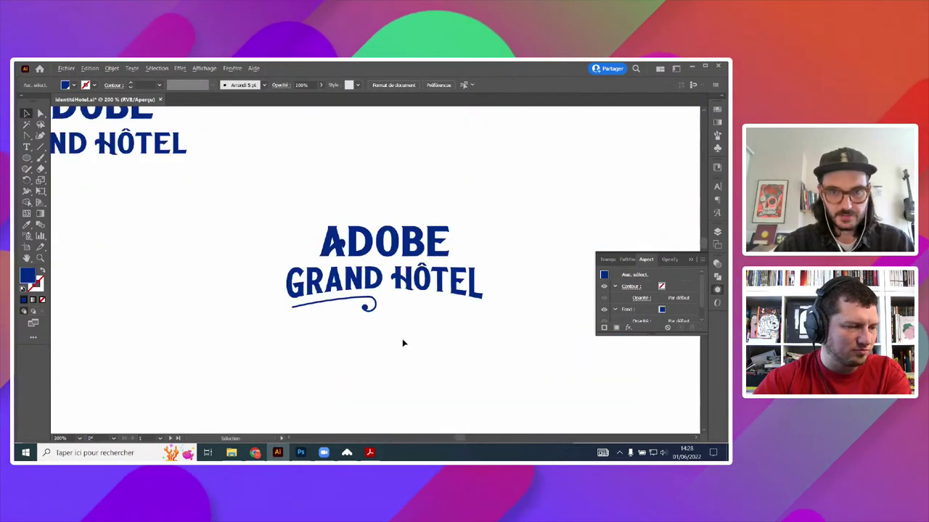
- Group the blue dot with the curled line
{"action": "scroll", "coordinate": [392, 324], "scroll_direction": "up", "scroll_amount": 2}
{"action": "left_click", "coordinate": [283, 249]}
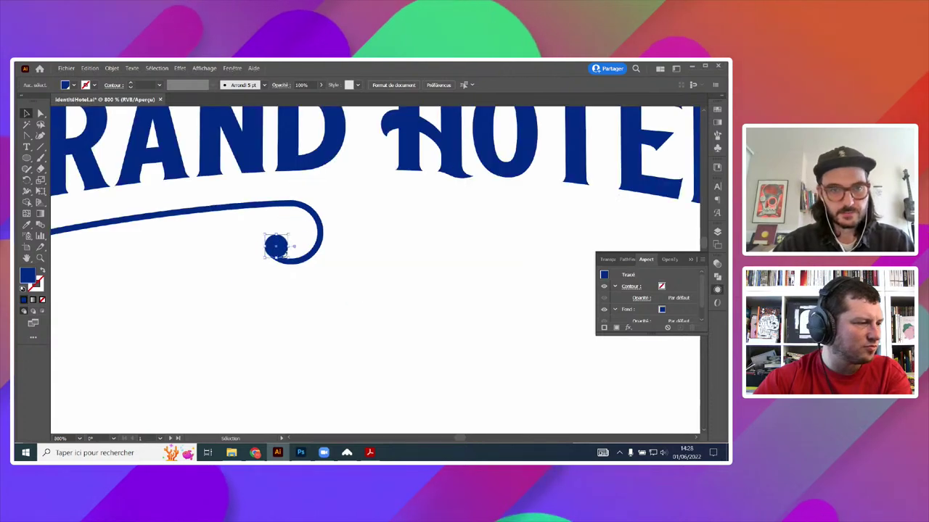
{"action": "left_click", "coordinate": [321, 263], "text": "shift"}
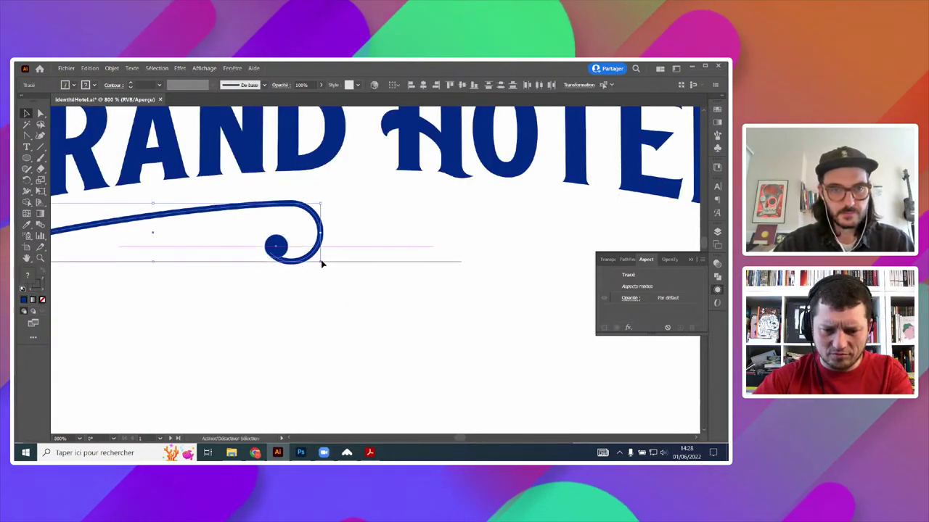
{"action": "scroll", "coordinate": [312, 258], "scroll_direction": "down", "scroll_amount": 2}
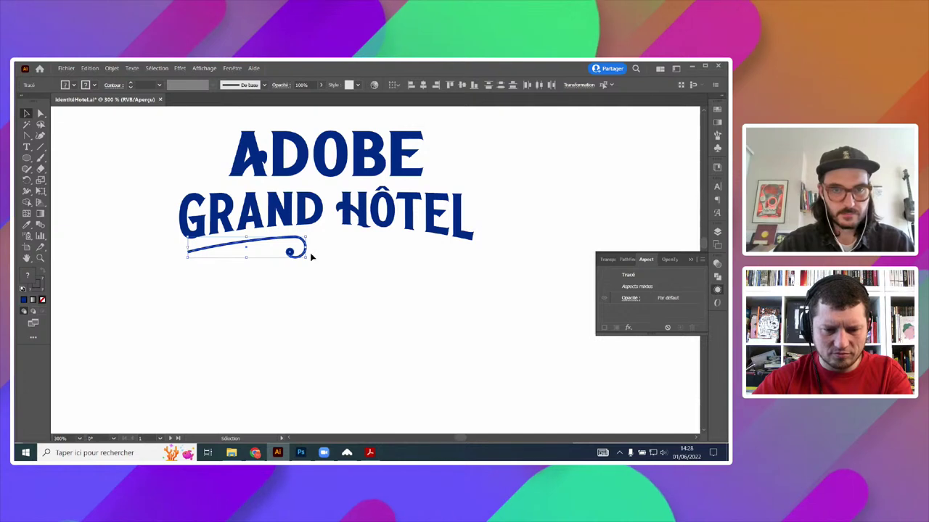
{"action": "key", "text": "ctrl+g"}
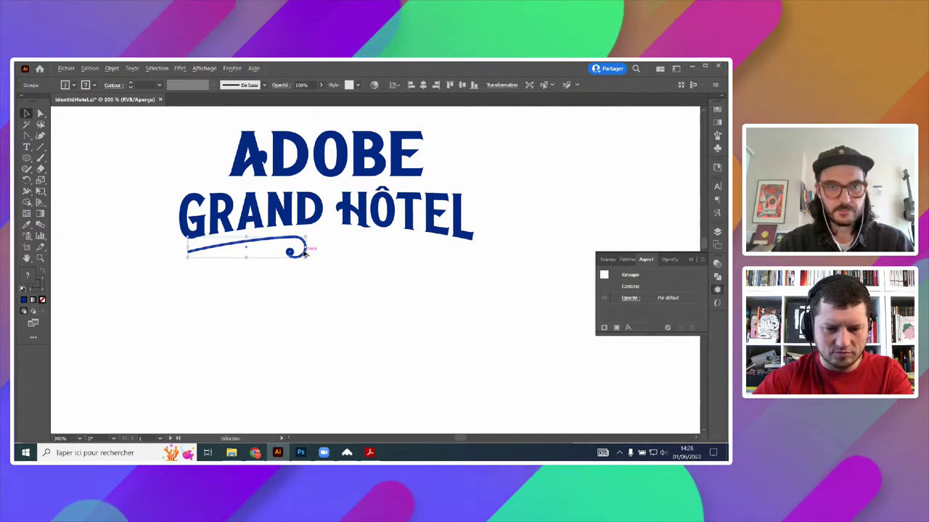
- Try to duplicate the curled flourish, reflect the copy vertically and shift it outwards beneath HÔTEL
{"action": "left_click_drag", "start_coordinate": [305, 253], "coordinate": [442, 263]}
{"action": "right_click", "coordinate": [443, 262]}
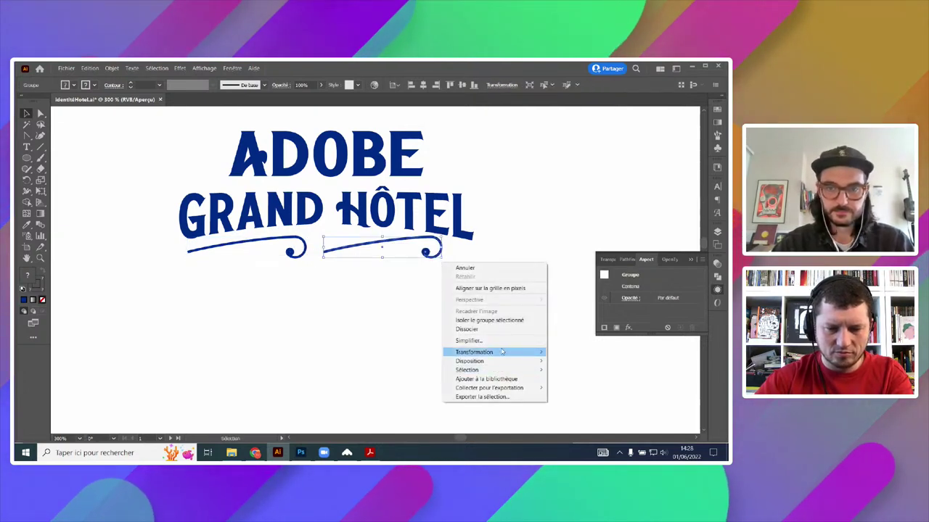
{"action": "mouse_move", "coordinate": [501, 351]}
{"action": "left_click", "coordinate": [587, 382]}
{"action": "key", "text": "Return"}
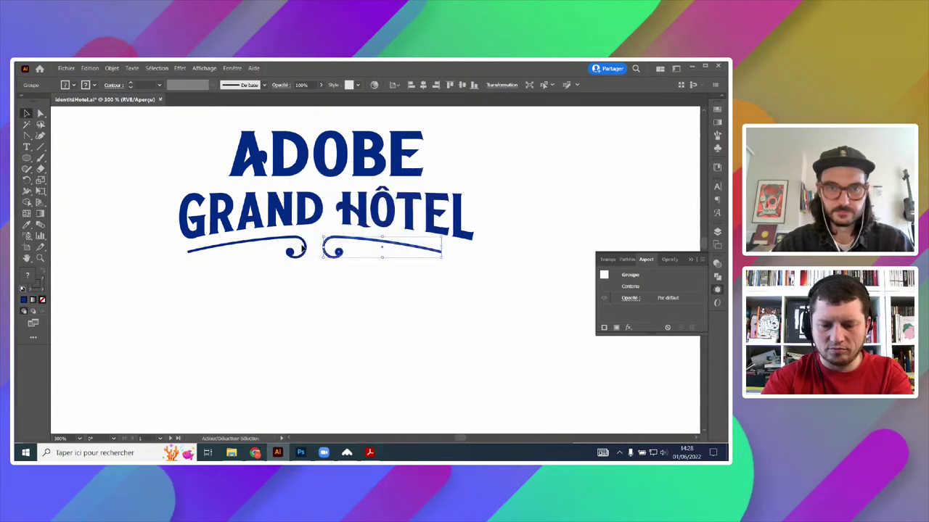
{"action": "left_click_drag", "start_coordinate": [372, 244], "coordinate": [399, 244]}
- Select both flourishes, centre them horizontally on the artboard and ungroup the pair
{"action": "left_click", "coordinate": [303, 247], "text": "shift"}
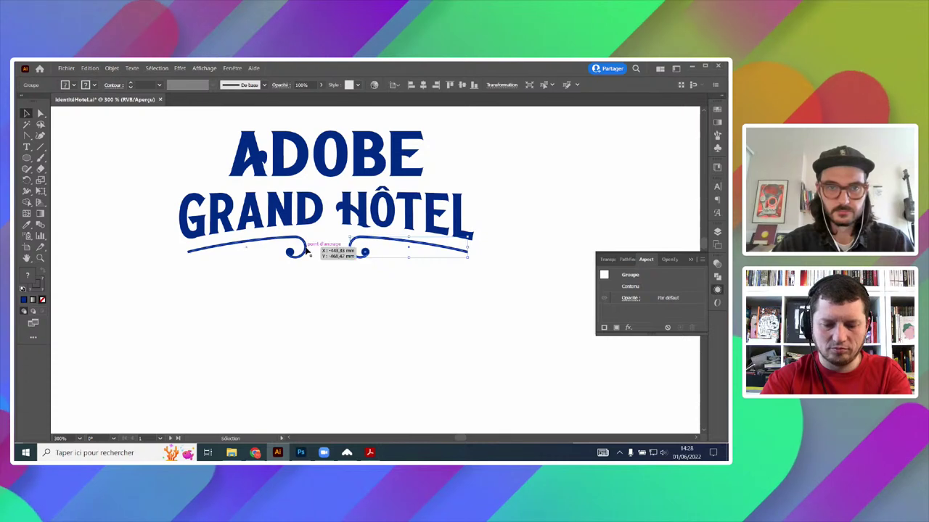
{"action": "left_click", "coordinate": [423, 85]}
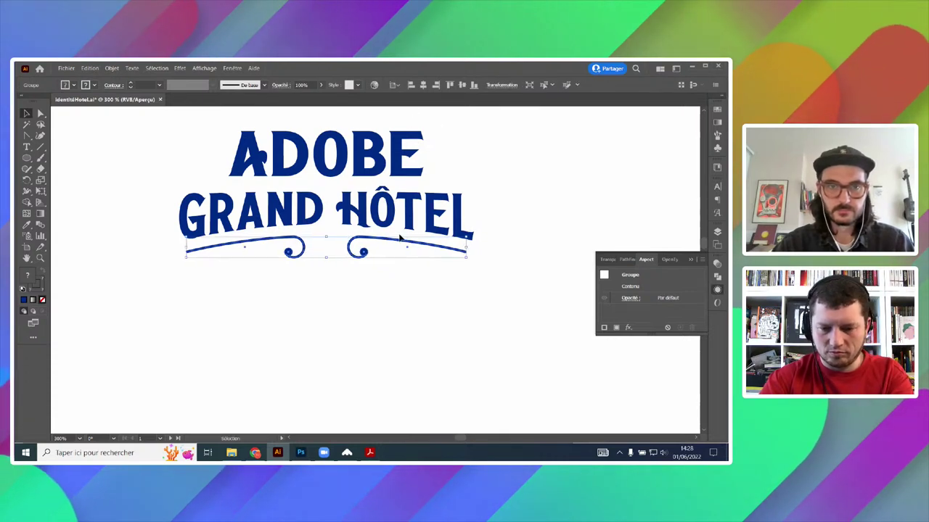
{"action": "right_click", "coordinate": [388, 246]}
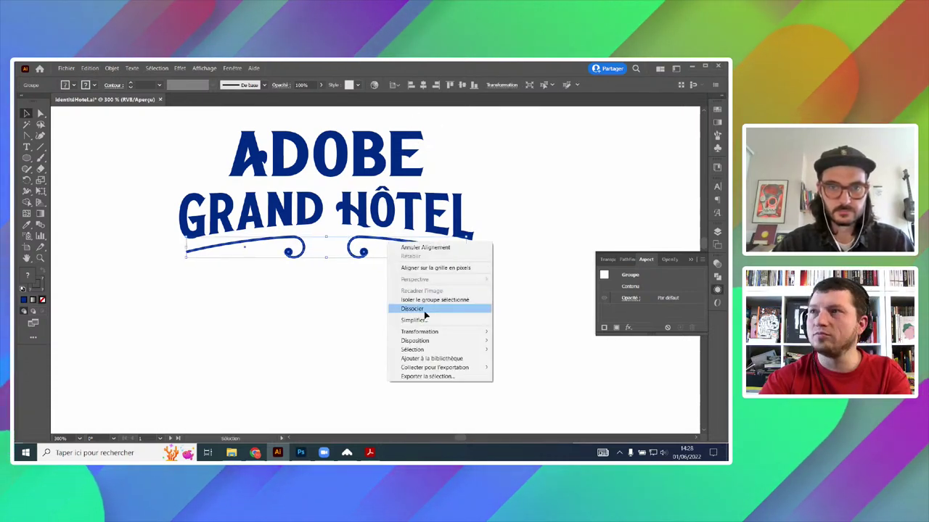
{"action": "left_click", "coordinate": [425, 312]}
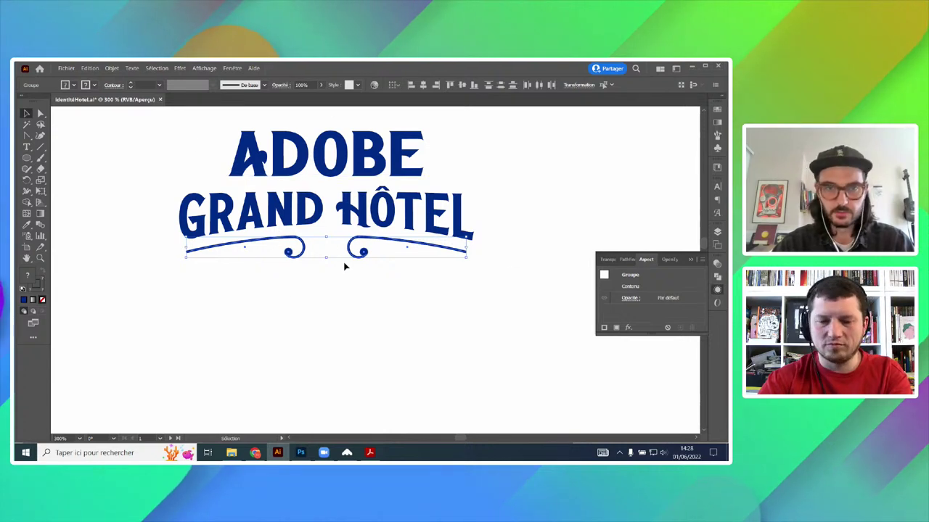
- Undo the centring and ungrouping of the two flourishes, keeping the reflected copy in its shifted position
{"action": "scroll", "coordinate": [339, 240], "scroll_direction": "up", "scroll_amount": 1}
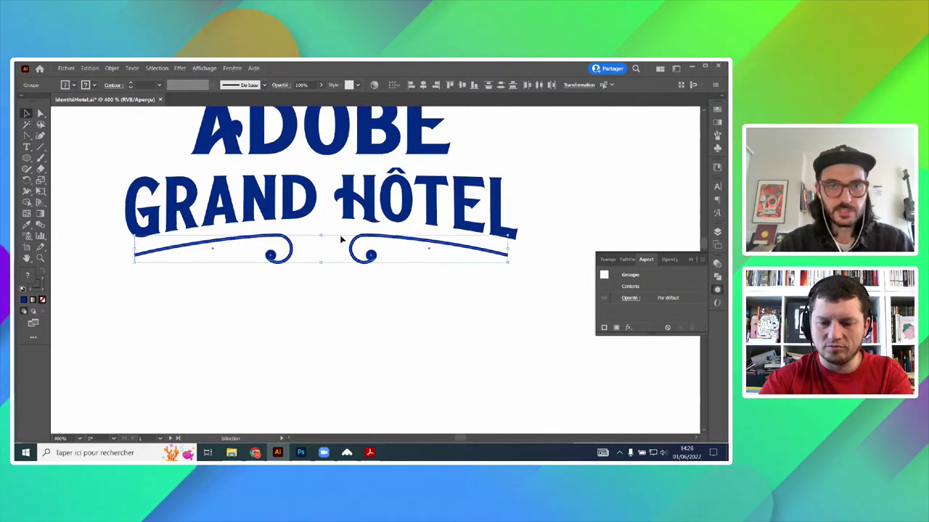
{"action": "left_click_drag", "start_coordinate": [340, 238], "coordinate": [331, 305]}
{"action": "key", "text": "ctrl+minus"}
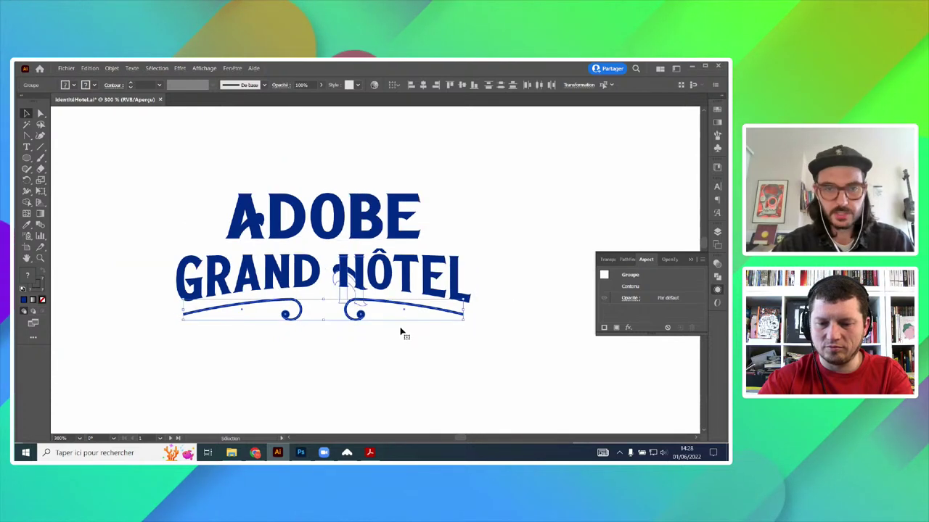
{"action": "left_click", "coordinate": [402, 346]}
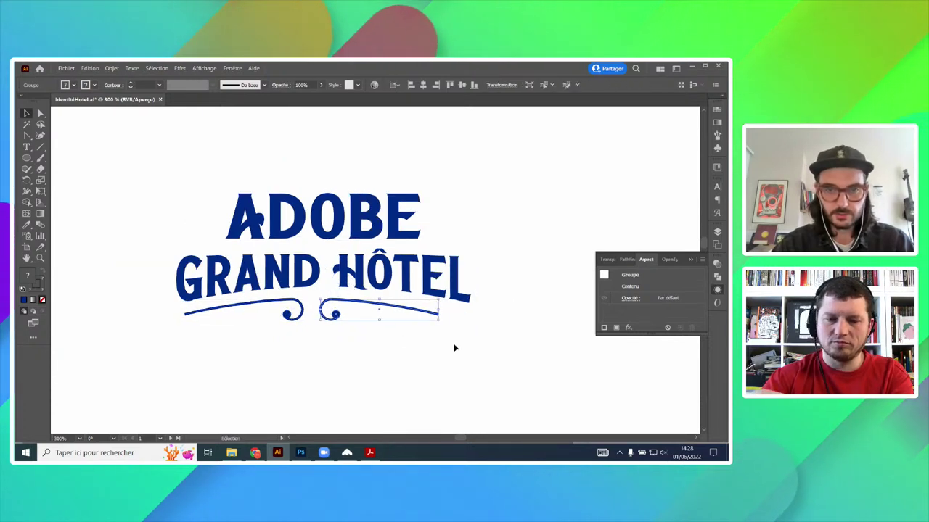
{"action": "key", "text": "ctrl+z"}
{"action": "key", "text": "ctrl+shift+z"}
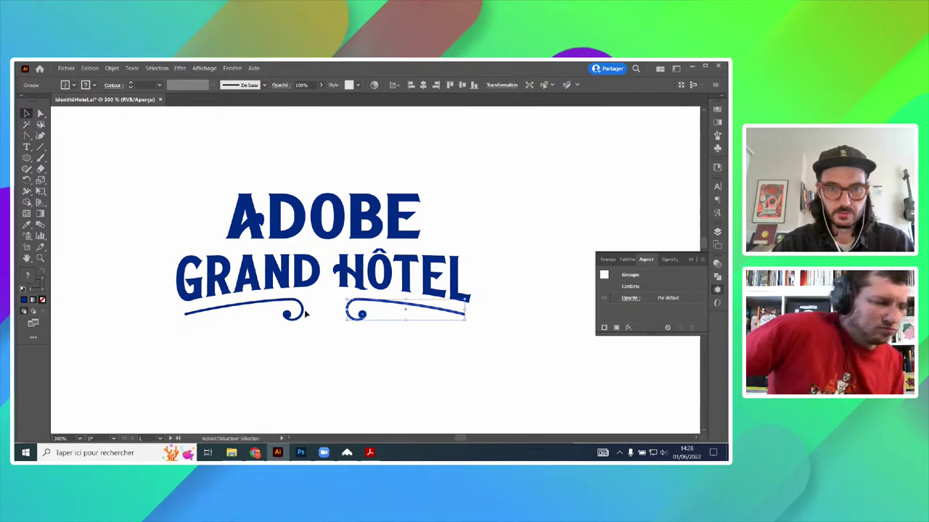
- Try to group the two flourishes and align the pair to the centre of the ADOBE lettering
{"action": "left_click", "coordinate": [301, 312], "text": "shift"}
{"action": "key", "text": "ctrl+g"}
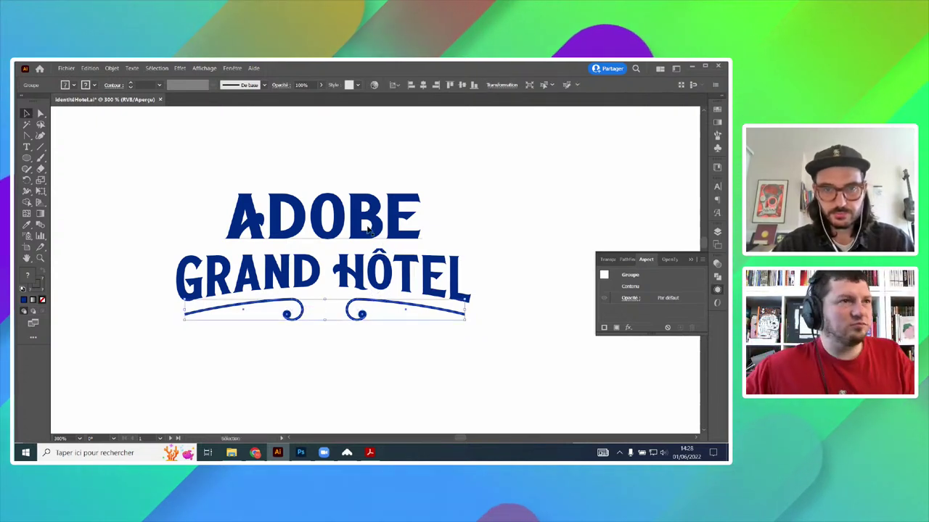
{"action": "left_click", "coordinate": [368, 225], "text": "shift"}
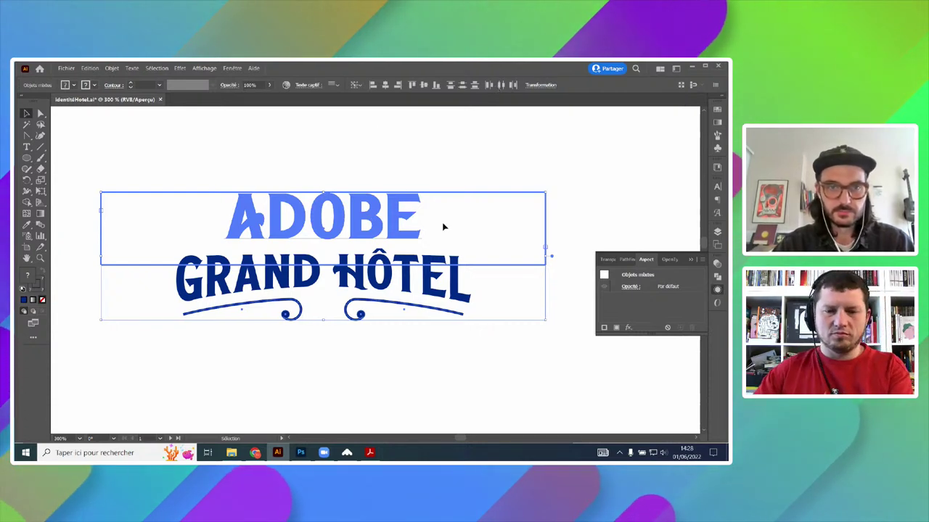
{"action": "left_click", "coordinate": [505, 168]}
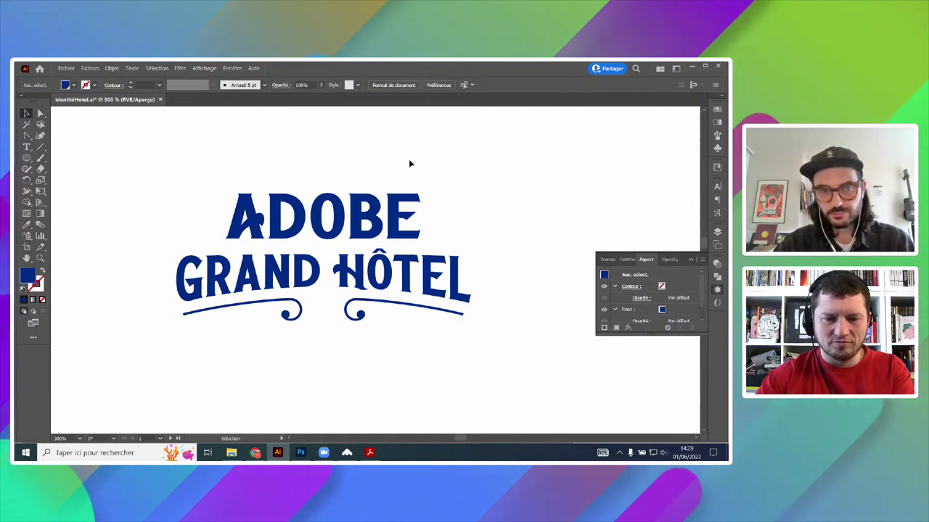
- Undo the alignment, grouping and shift of the flourishes, and delete the reflected copy
{"action": "key", "text": "ctrl+z"}
{"action": "key", "text": "ctrl+z"}
{"action": "key", "text": "ctrl+z"}
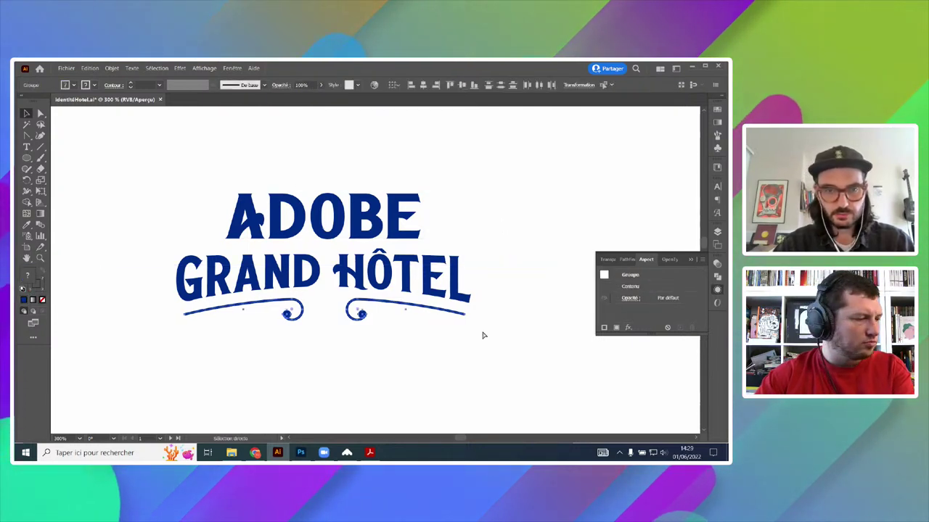
{"action": "key", "text": "v"}
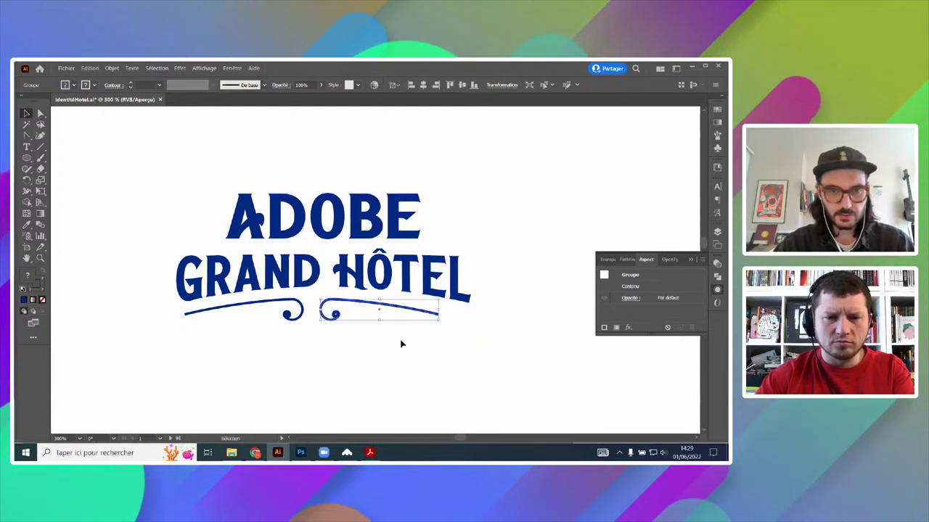
{"action": "scroll", "coordinate": [370, 249], "scroll_direction": "down", "scroll_amount": 3}
{"action": "key", "text": "Delete"}
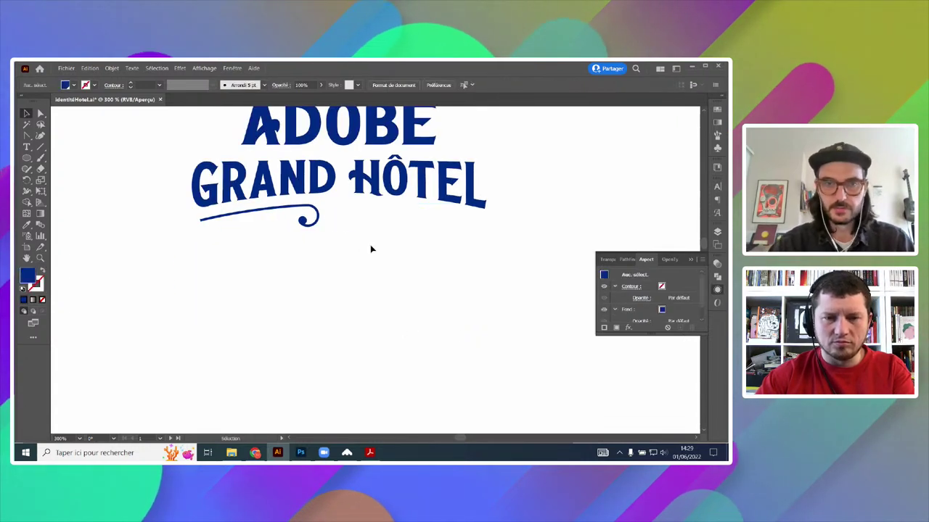
- Isolate the remaining flourish's group, move its contents slightly right and extend the line's left end outwards to lengthen it
{"action": "scroll", "coordinate": [319, 217], "scroll_direction": "up", "scroll_amount": 2}
{"action": "double_click", "coordinate": [321, 219]}
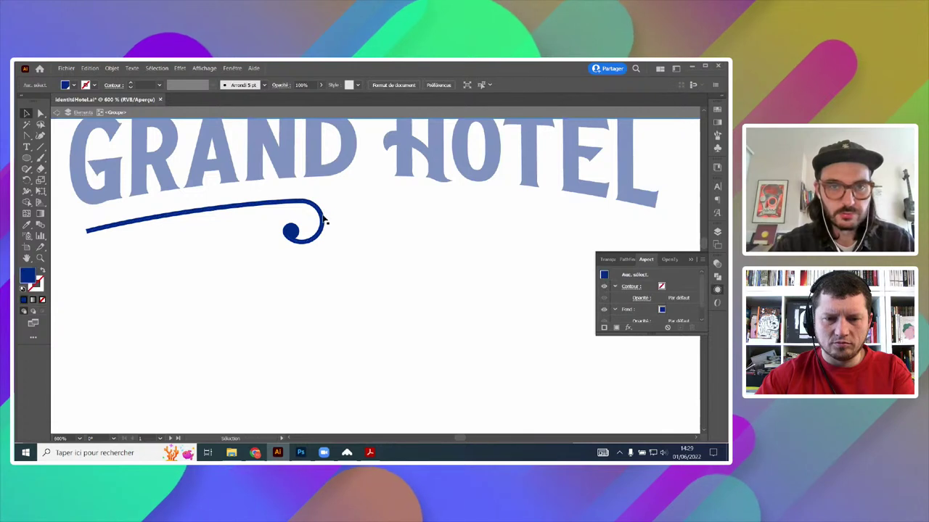
{"action": "left_click_drag", "start_coordinate": [321, 217], "coordinate": [497, 205]}
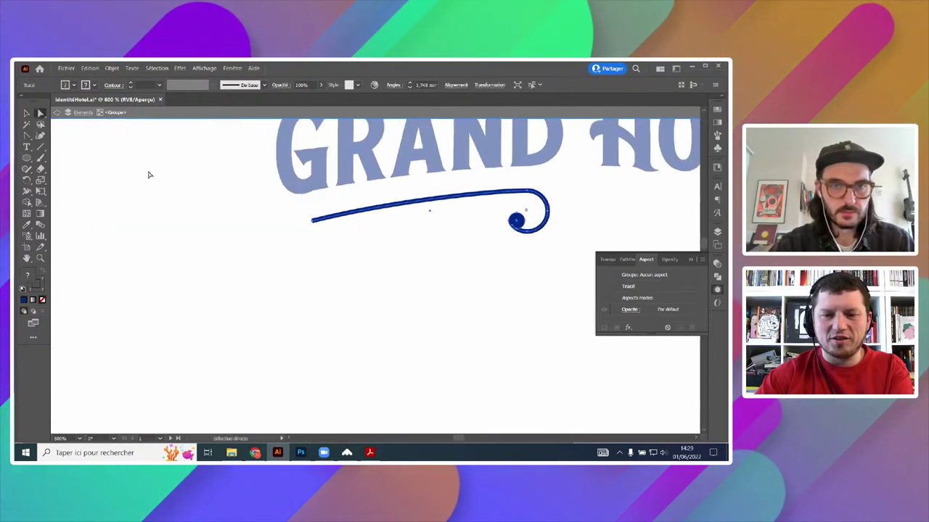
{"action": "key", "text": "a"}
{"action": "left_click", "coordinate": [314, 223]}
{"action": "left_click_drag", "start_coordinate": [313, 223], "coordinate": [290, 223]}
{"action": "left_click", "coordinate": [26, 113]}
{"action": "double_click", "coordinate": [409, 266]}
- Duplicate the lengthened flourish beneath HÔTEL, and reflect the copy so that its curl faces the original across a narrow gap
{"action": "scroll", "coordinate": [417, 254], "scroll_direction": "down", "scroll_amount": 3}
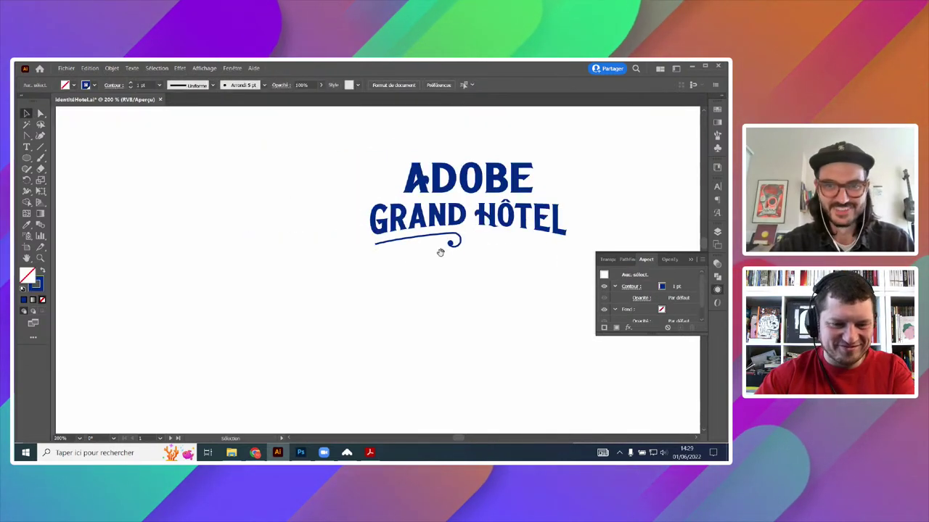
{"action": "left_click_drag", "start_coordinate": [450, 248], "coordinate": [395, 241]}
{"action": "right_click", "coordinate": [396, 242]}
{"action": "mouse_move", "coordinate": [450, 332]}
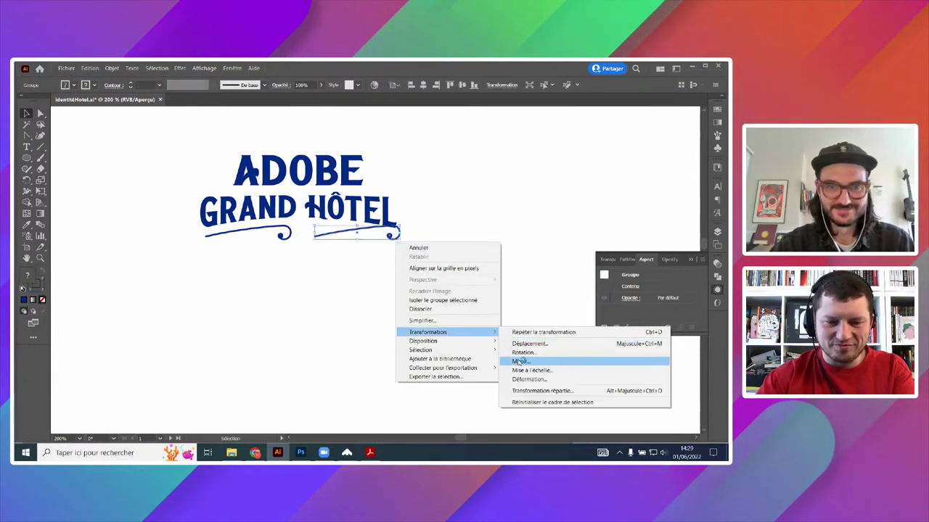
{"action": "left_click", "coordinate": [520, 361]}
{"action": "key", "text": "Return"}
{"action": "key", "text": "ctrl+plus"}
{"action": "key", "text": "ctrl+plus"}
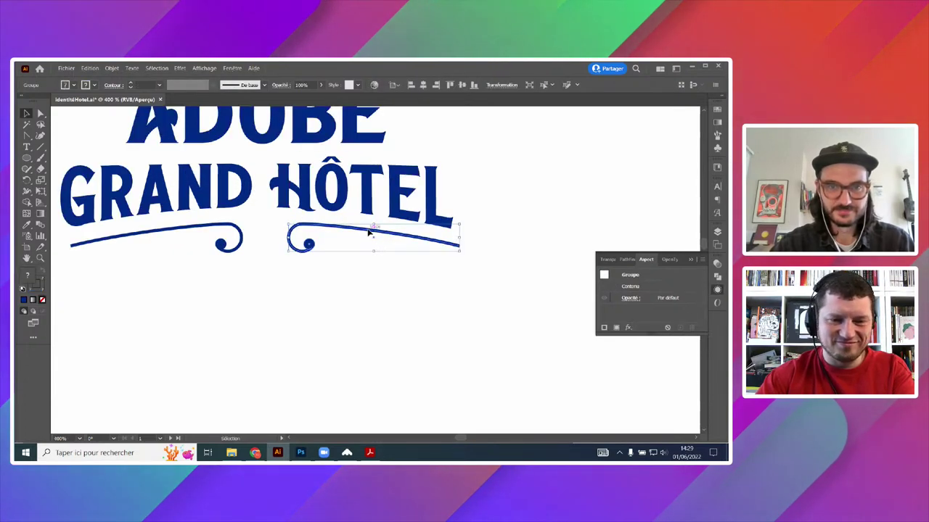
{"action": "left_click_drag", "start_coordinate": [369, 232], "coordinate": [360, 232]}
- Group the lengthened flourish with its reflected copy and centre the pair horizontally, leaving nothing selected
{"action": "left_click", "coordinate": [241, 234], "text": "shift"}
{"action": "key", "text": "ctrl+g"}
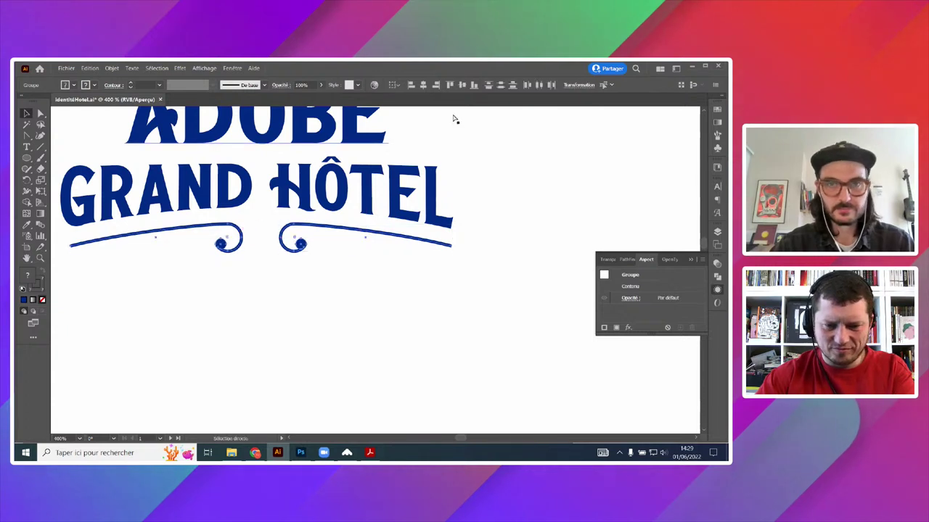
{"action": "left_click", "coordinate": [426, 85]}
{"action": "left_click", "coordinate": [444, 279]}
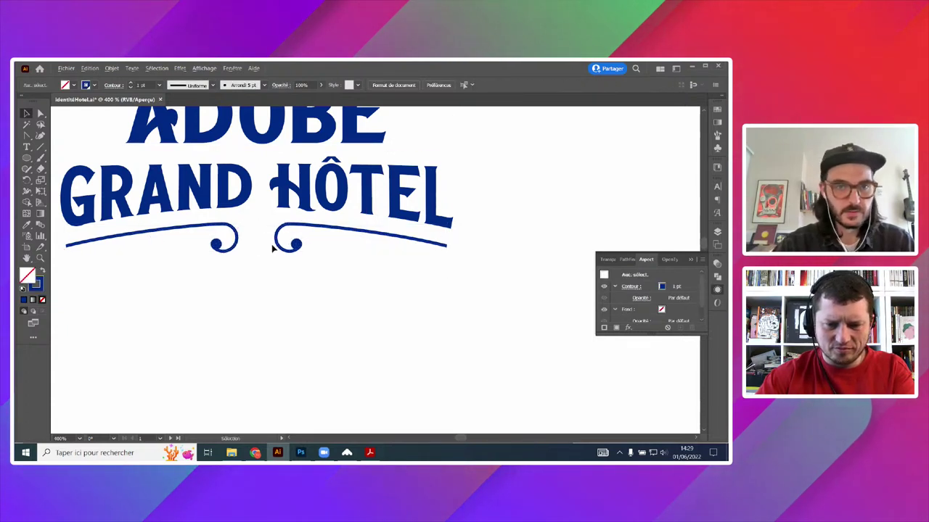
- Switch to the reference PDF in Acrobat to examine the vintage hotel labels, and return to the Illustrator artwork
{"action": "scroll", "coordinate": [273, 249], "scroll_direction": "up", "scroll_amount": 4}
{"action": "left_click_drag", "start_coordinate": [153, 188], "coordinate": [236, 202]}
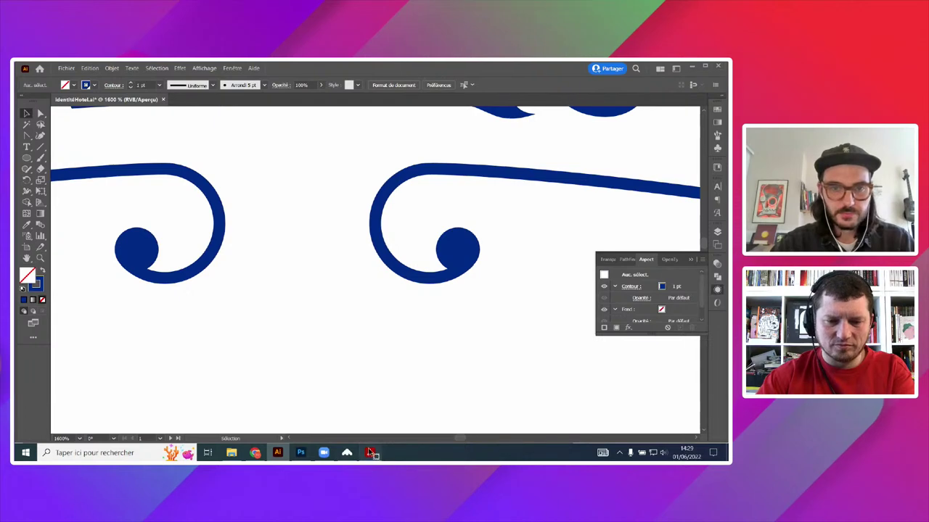
{"action": "left_click", "coordinate": [370, 453]}
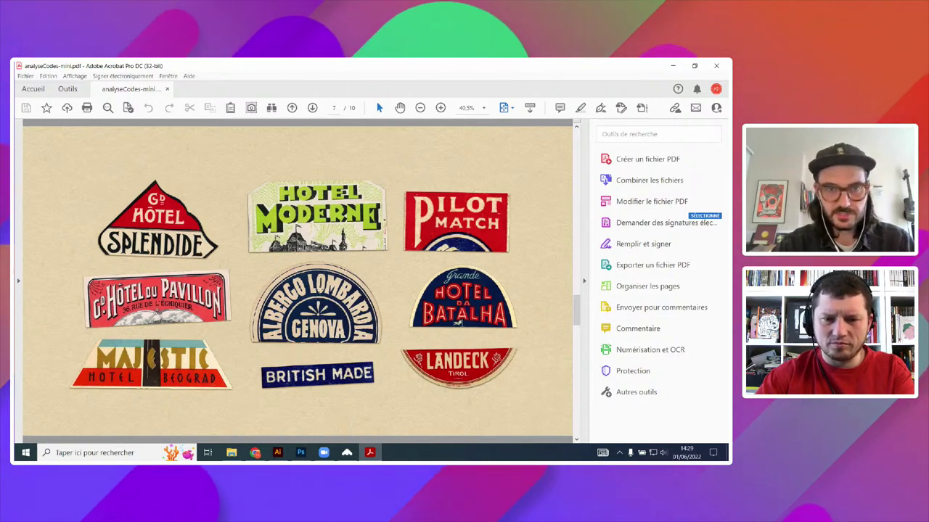
{"action": "left_click", "coordinate": [279, 453]}
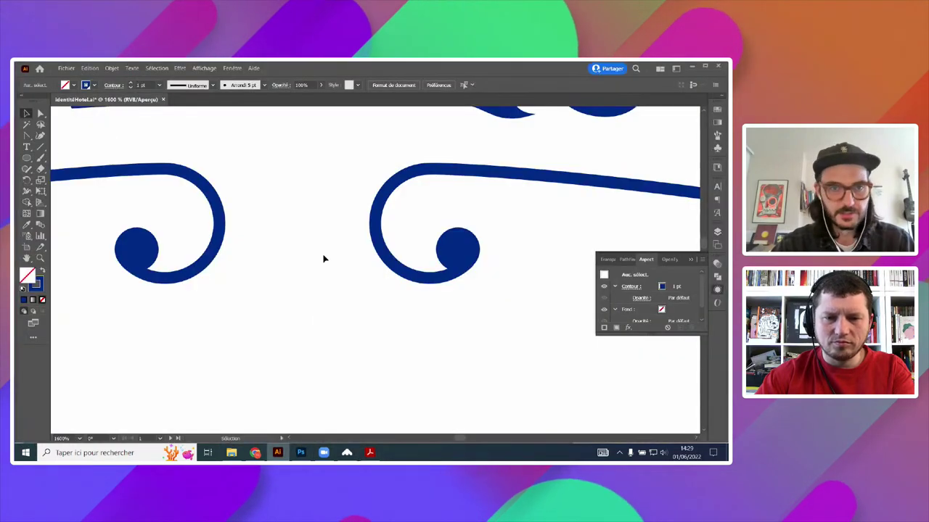
{"action": "left_click", "coordinate": [26, 158]}
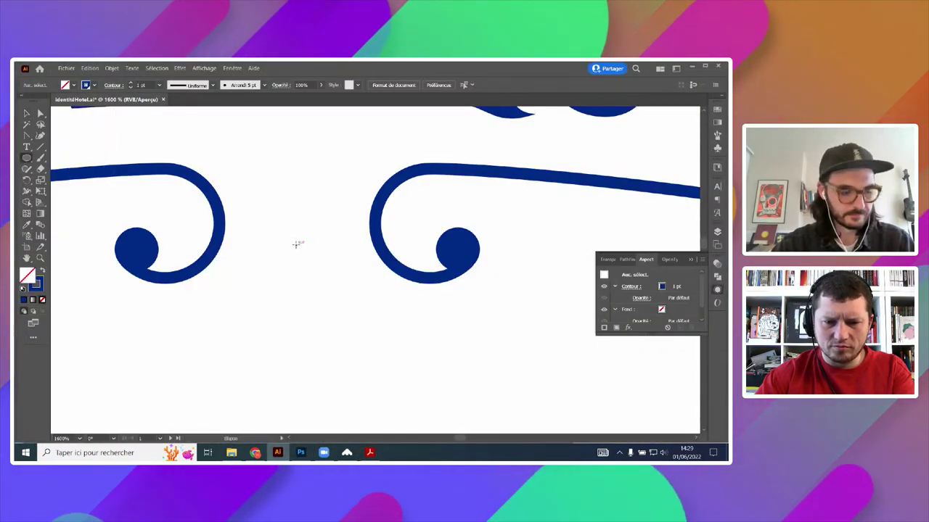
{"action": "left_click_drag", "start_coordinate": [295, 245], "coordinate": [317, 225]}
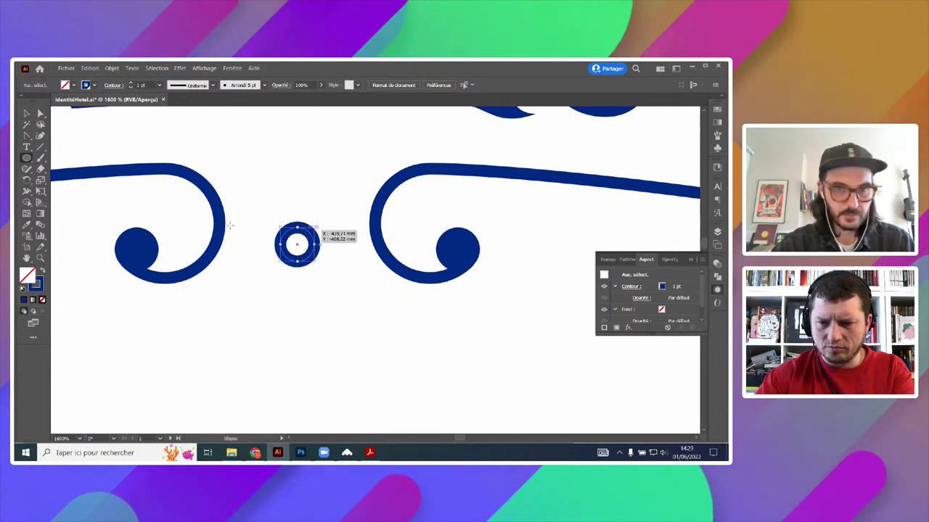
{"action": "key", "text": "ctrl+z"}
- Copy the blue dot from the left curl and place the copy midway between the two curls
{"action": "key", "text": "v"}
{"action": "double_click", "coordinate": [138, 249]}
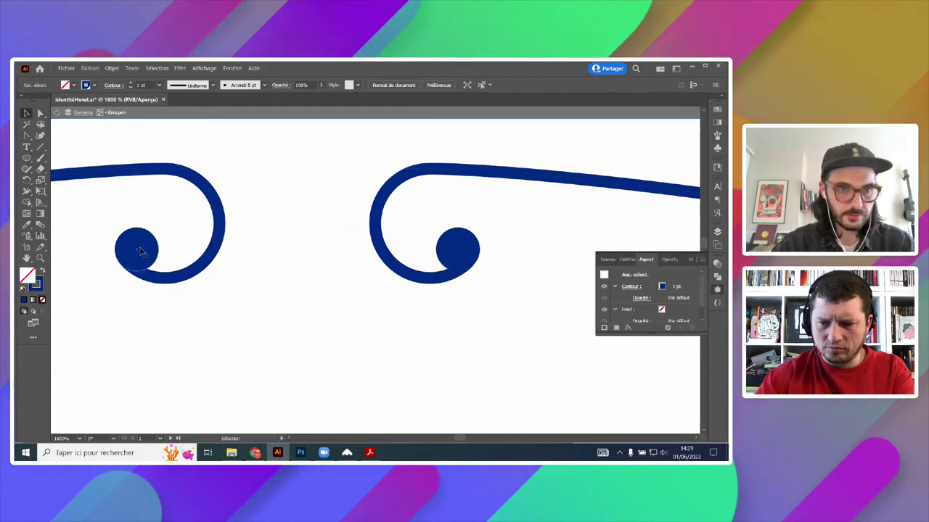
{"action": "double_click", "coordinate": [137, 254]}
{"action": "left_click", "coordinate": [135, 256]}
{"action": "double_click", "coordinate": [298, 262]}
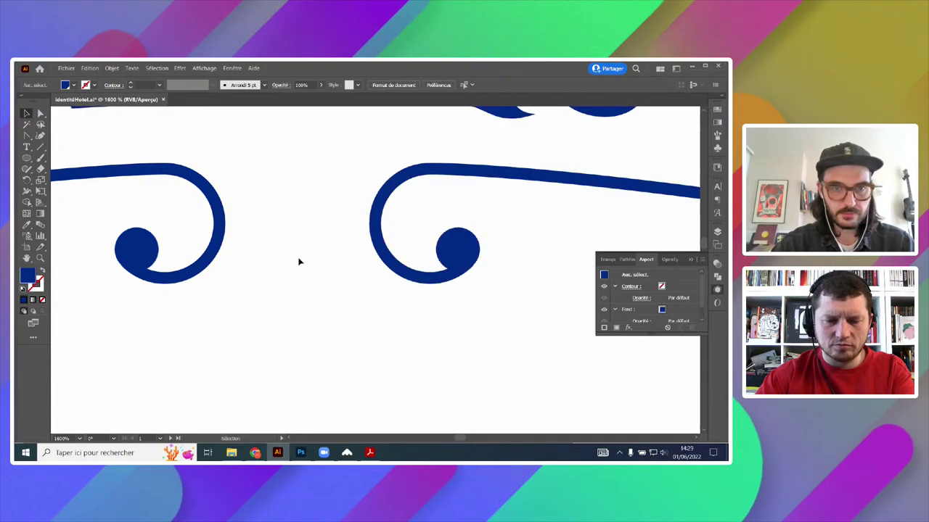
{"action": "key", "text": "ctrl+v"}
{"action": "left_click_drag", "start_coordinate": [381, 287], "coordinate": [303, 261]}
- Duplicate the central dot directly above itself and convert the duplicate's bottom anchor to a sharp corner point
{"action": "left_click_drag", "start_coordinate": [293, 218], "coordinate": [320, 232]}
{"action": "key", "text": "p"}
{"action": "left_click", "coordinate": [322, 253]}
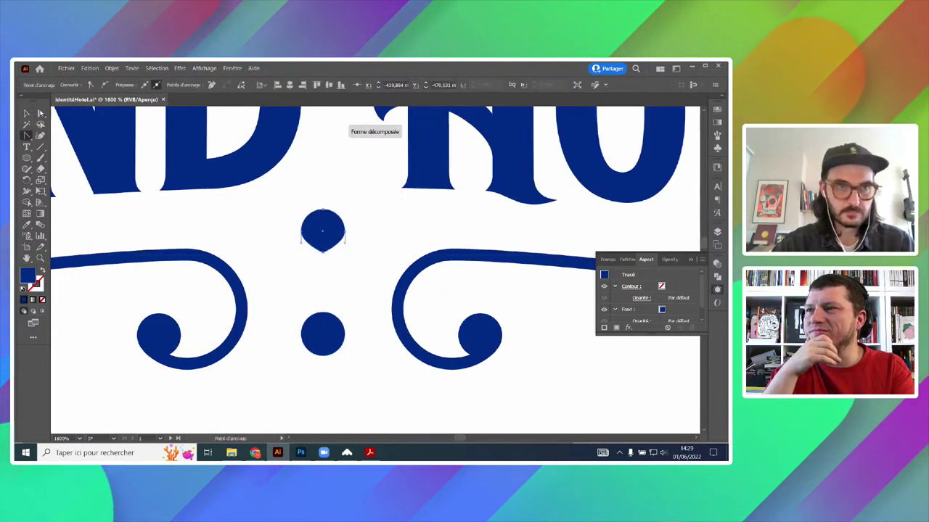
- Duplicate the elongated teardrop to its left, and tilt and lower the copy so that its tip points towards the central dot
{"action": "left_click_drag", "start_coordinate": [324, 256], "coordinate": [284, 253]}
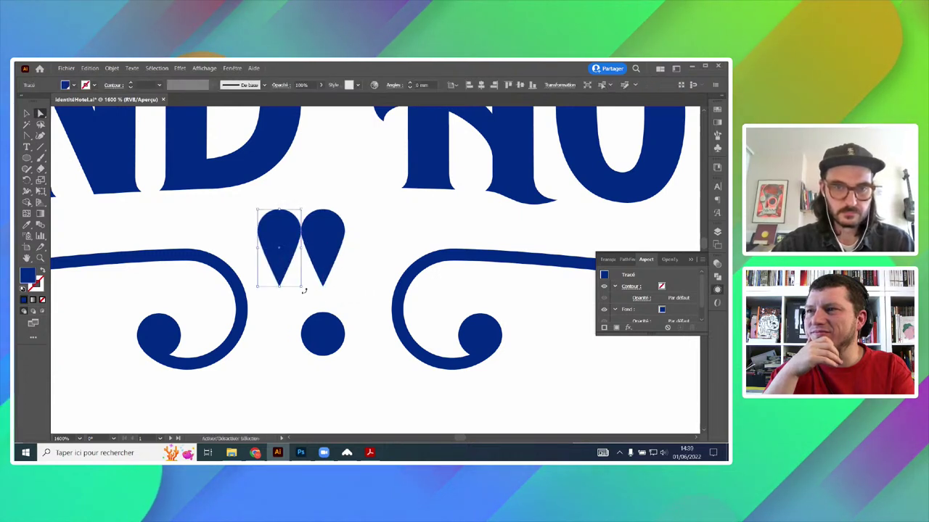
{"action": "left_click_drag", "start_coordinate": [304, 289], "coordinate": [328, 264], "text": "ctrl"}
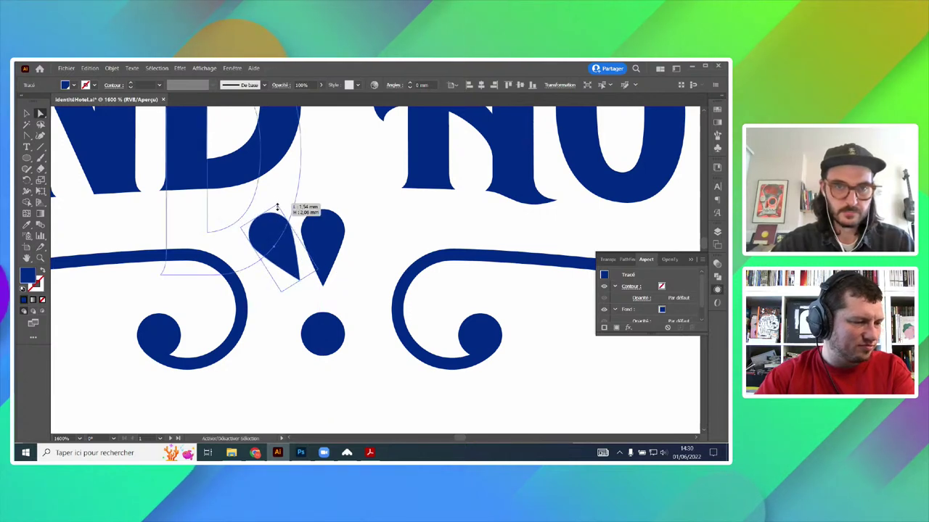
{"action": "left_click_drag", "start_coordinate": [277, 207], "coordinate": [276, 210]}
{"action": "left_click_drag", "start_coordinate": [282, 258], "coordinate": [284, 273]}
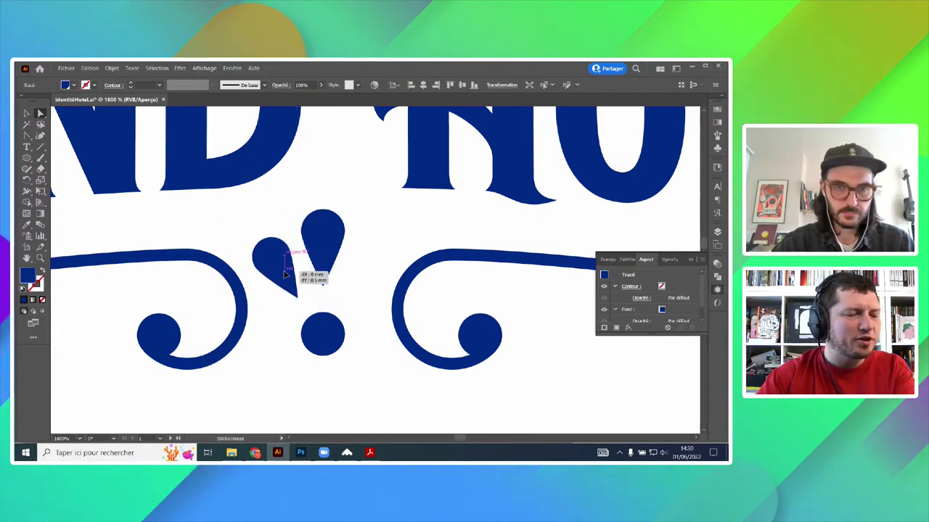
{"action": "scroll", "coordinate": [312, 290], "scroll_direction": "up", "scroll_amount": 1}
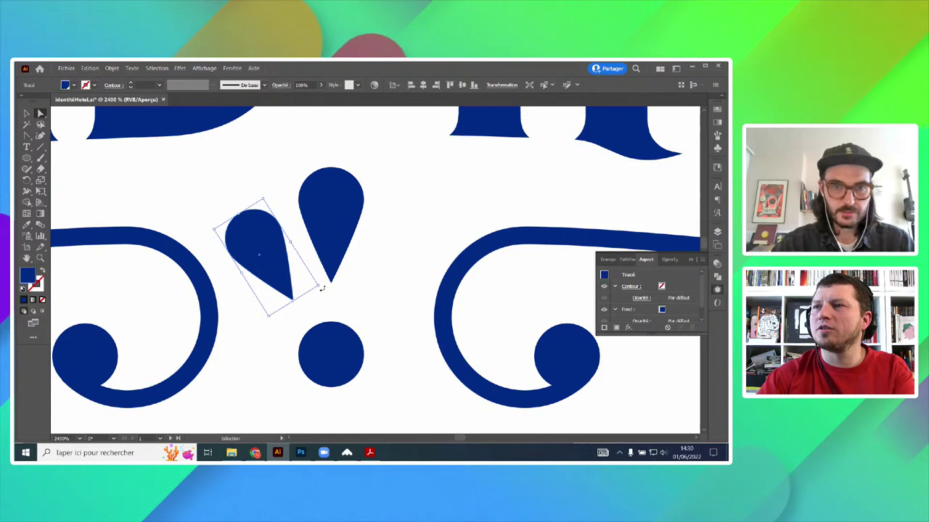
- Tilt the left teardrop further counterclockwise so that its tip points more towards the central dot
{"action": "left_click_drag", "start_coordinate": [322, 288], "coordinate": [327, 285]}
{"action": "key", "text": "a"}
{"action": "scroll", "coordinate": [328, 285], "scroll_direction": "down", "scroll_amount": 2}
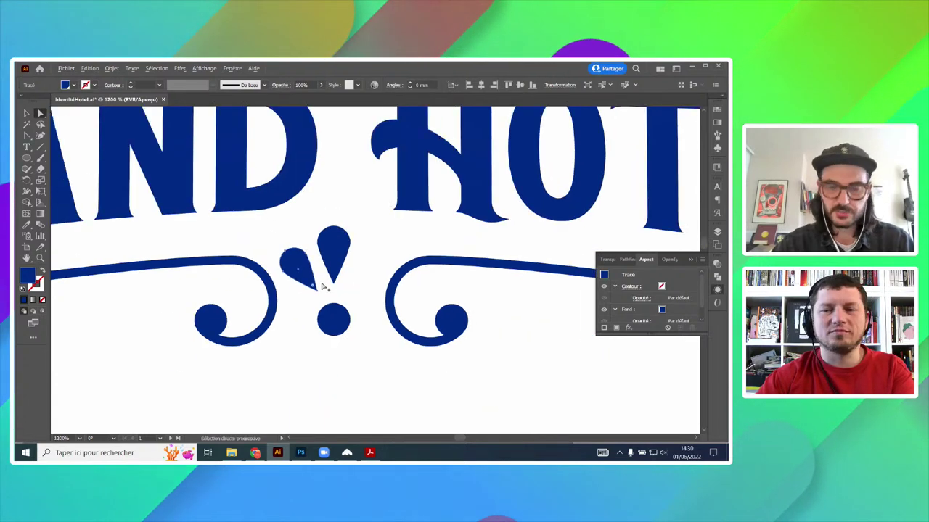
{"action": "scroll", "coordinate": [353, 287], "scroll_direction": "up", "scroll_amount": 2}
{"action": "key", "text": "v"}
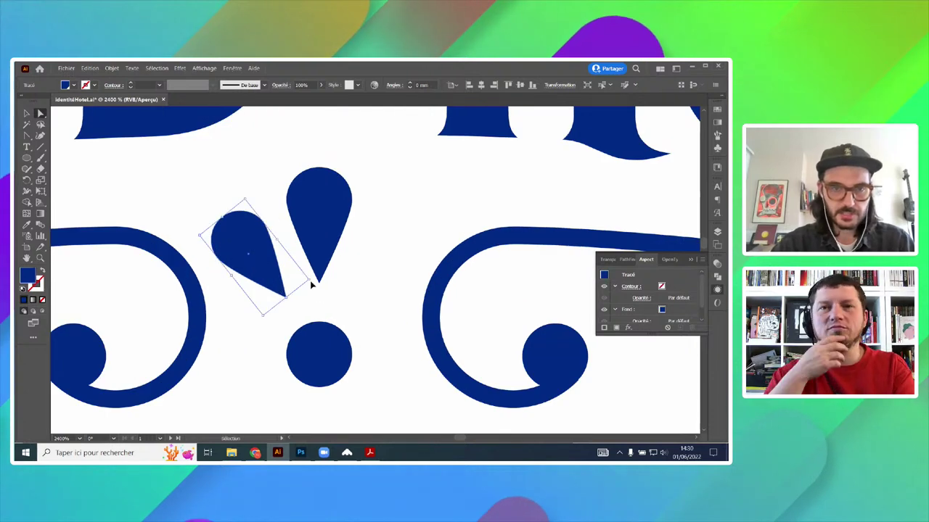
{"action": "left_click_drag", "start_coordinate": [312, 281], "coordinate": [314, 280]}
- Round the pointed tips of the left and middle teardrops together to a corner radius of about 0.11 mm
{"action": "key", "text": "a"}
{"action": "left_click", "coordinate": [318, 230]}
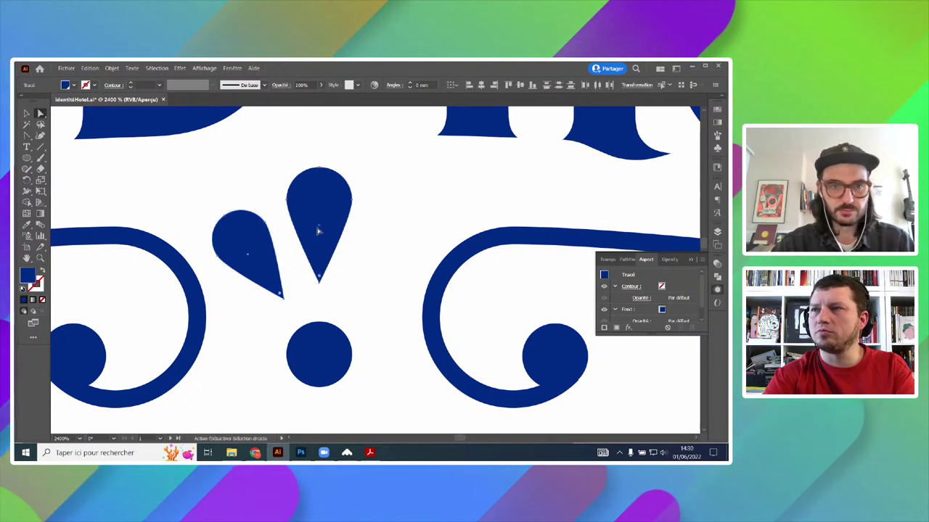
{"action": "left_click_drag", "start_coordinate": [321, 281], "coordinate": [320, 274]}
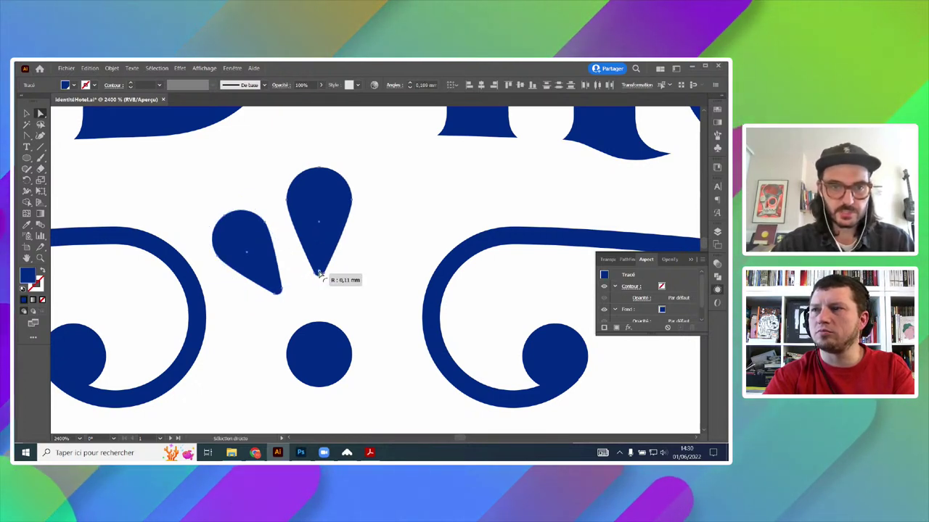
{"action": "left_click", "coordinate": [365, 253]}
{"action": "scroll", "coordinate": [366, 252], "scroll_direction": "down", "scroll_amount": 3}
{"action": "scroll", "coordinate": [366, 273], "scroll_direction": "up", "scroll_amount": 2}
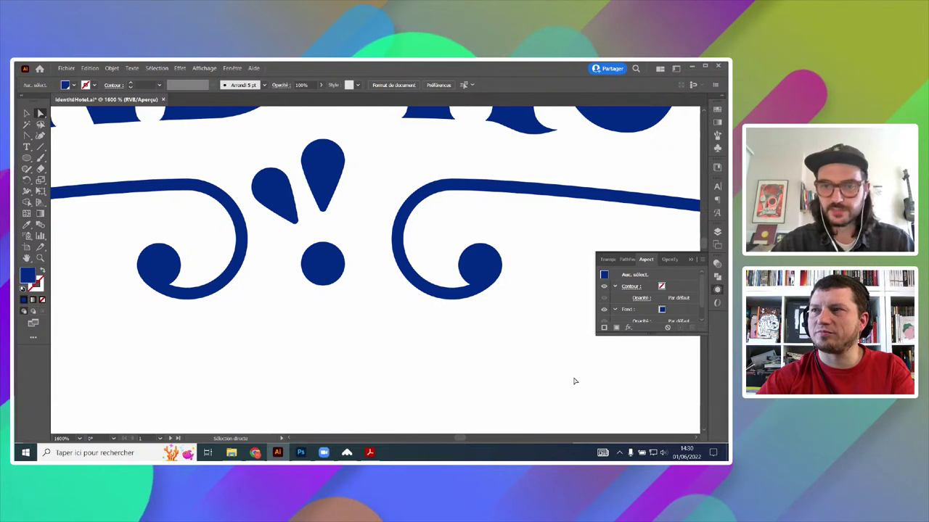
{"action": "scroll", "coordinate": [330, 182], "scroll_direction": "up", "scroll_amount": 1}
- Duplicate the left teardrop horizontally, reflect the copy, and place it on the opposite side of the middle teardrop
{"action": "key", "text": "v"}
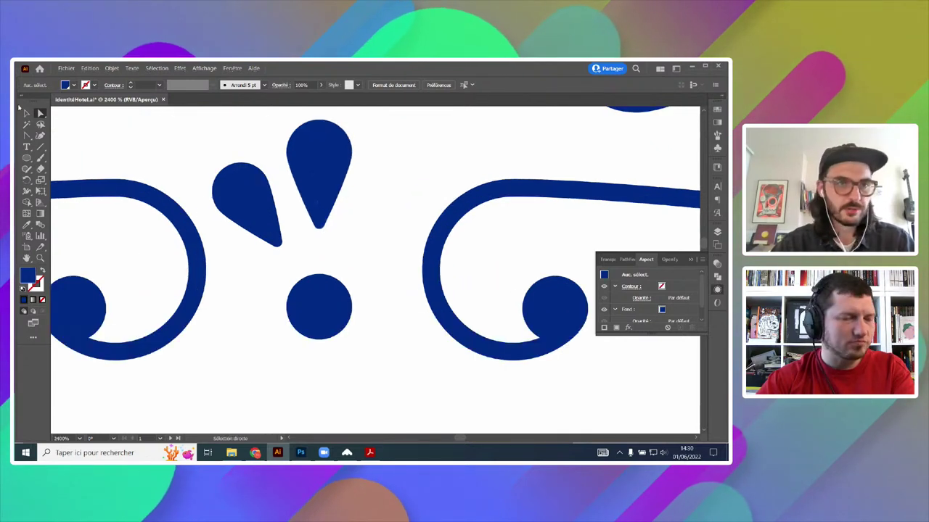
{"action": "scroll", "coordinate": [298, 254], "scroll_direction": "down", "scroll_amount": 1}
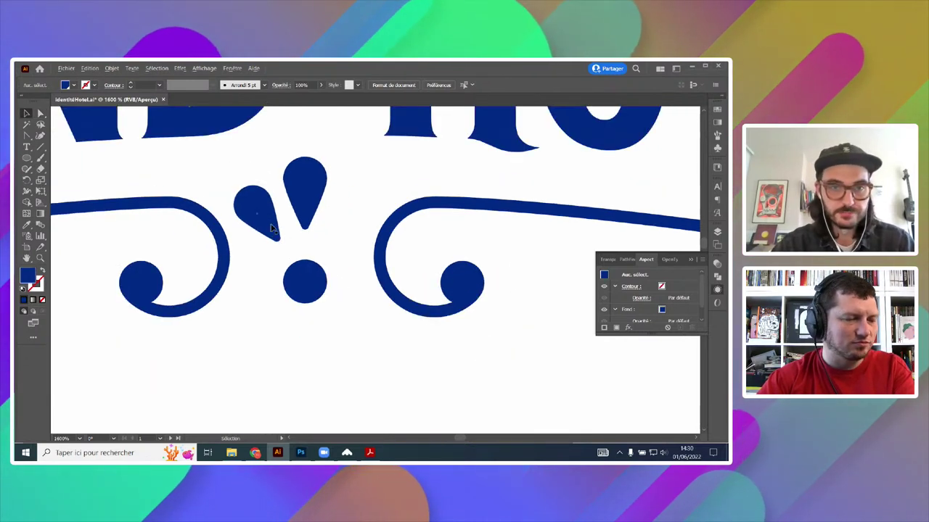
{"action": "left_click_drag", "start_coordinate": [295, 228], "coordinate": [351, 228]}
{"action": "right_click", "coordinate": [352, 226]}
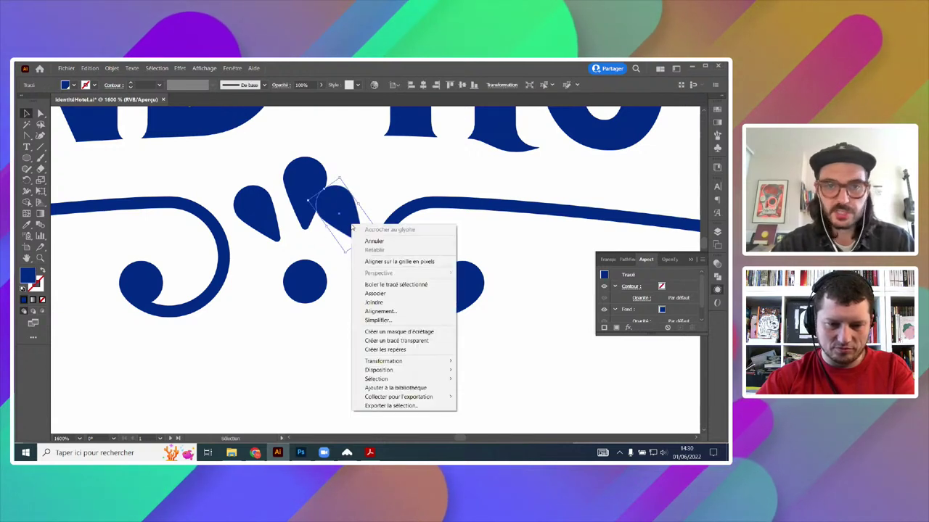
{"action": "mouse_move", "coordinate": [390, 361]}
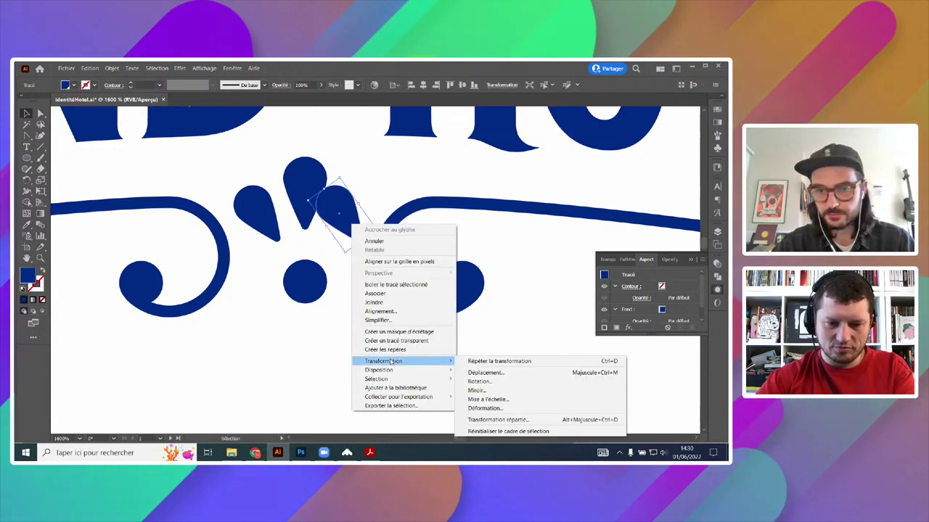
{"action": "left_click", "coordinate": [497, 392]}
{"action": "left_click", "coordinate": [375, 315]}
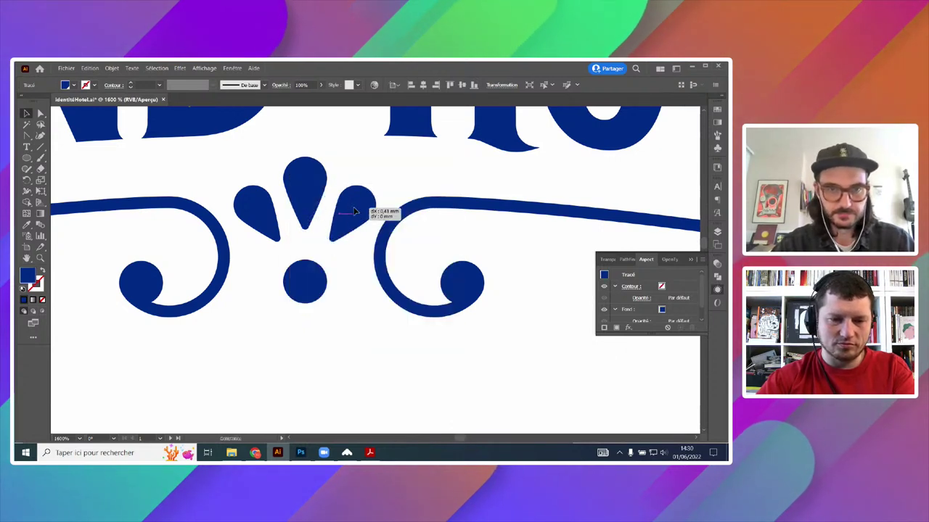
- Group the two side teardrops and align the group with the middle teardrop on their horizontal centres
{"action": "left_click", "coordinate": [255, 213], "text": "shift"}
{"action": "key", "text": "ctrl+g"}
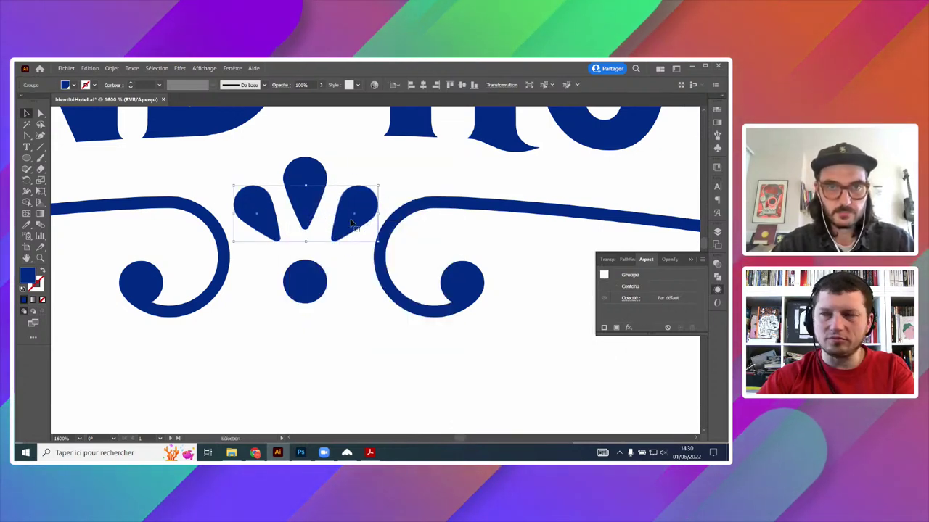
{"action": "left_click", "coordinate": [306, 174], "text": "shift"}
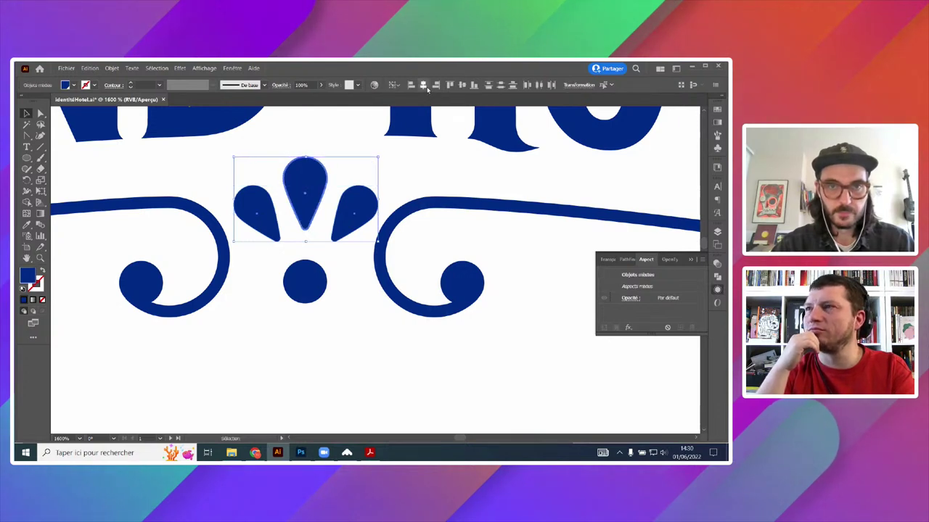
{"action": "left_click", "coordinate": [425, 86]}
{"action": "left_click", "coordinate": [362, 300]}
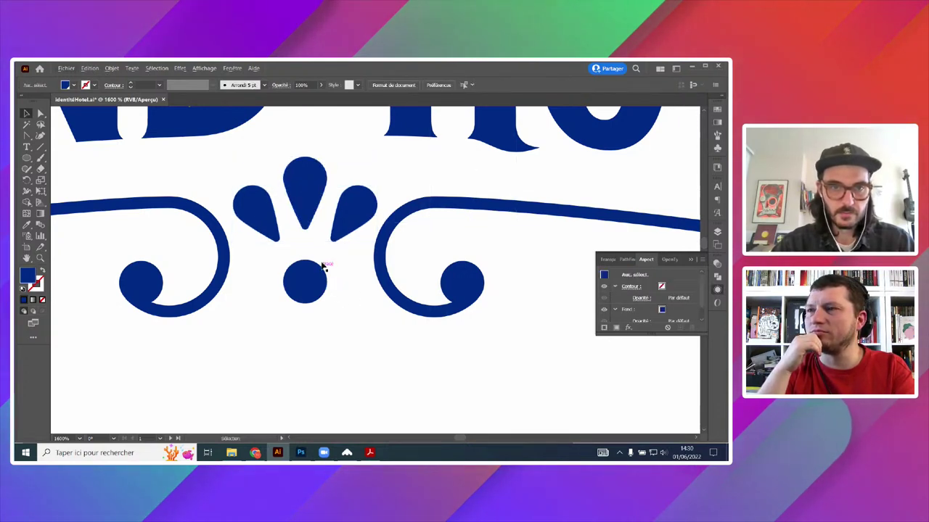
- Scale the three teardrops down slightly together and lower them closer to the central dot
{"action": "scroll", "coordinate": [323, 294], "scroll_direction": "down", "scroll_amount": 7}
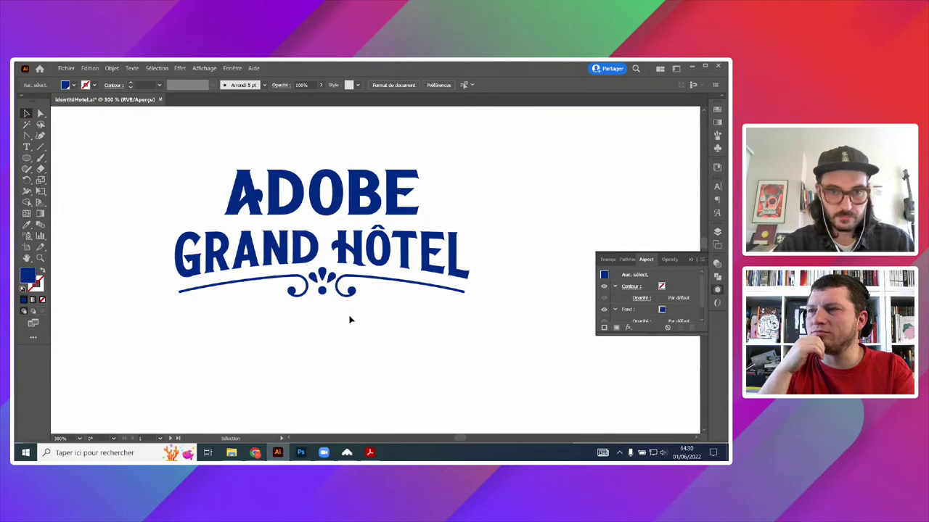
{"action": "scroll", "coordinate": [347, 307], "scroll_direction": "up", "scroll_amount": 7}
{"action": "left_click", "coordinate": [297, 249]}
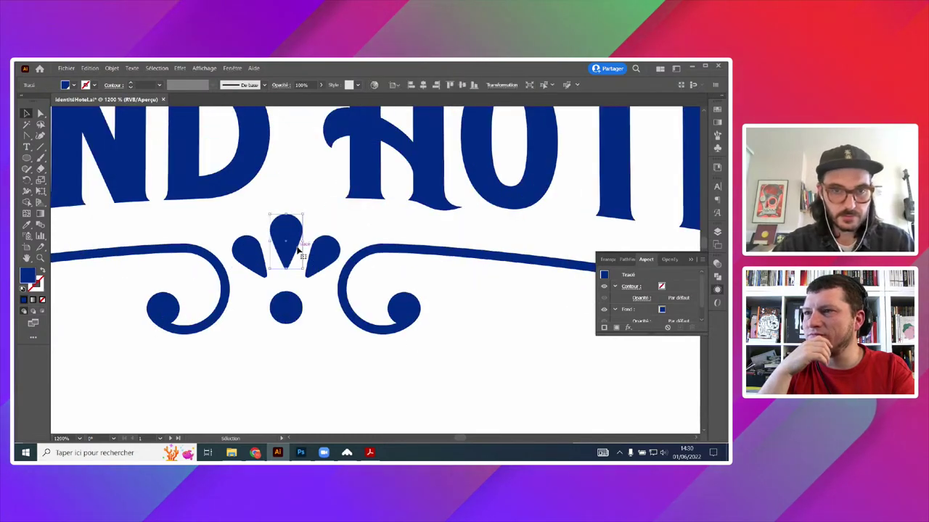
{"action": "left_click", "coordinate": [318, 258], "text": "shift"}
{"action": "left_click", "coordinate": [265, 255], "text": "shift"}
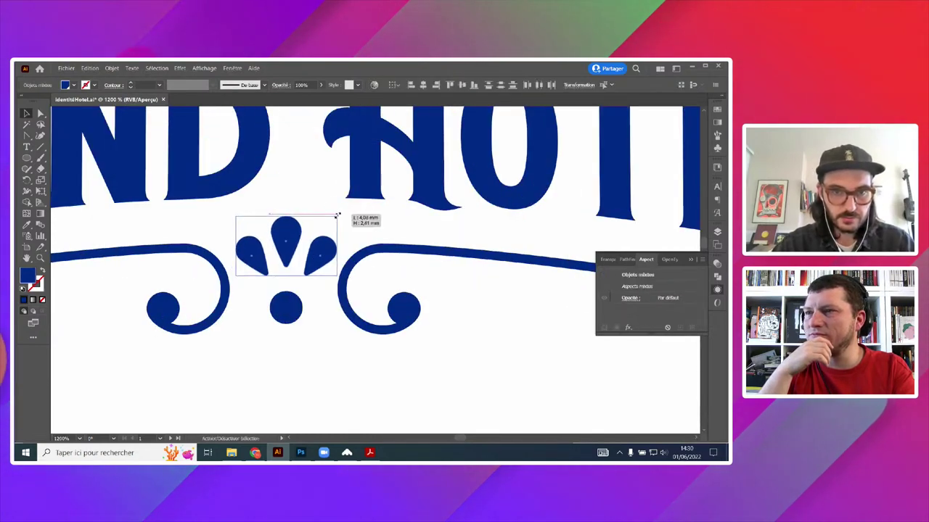
{"action": "left_click_drag", "start_coordinate": [296, 243], "coordinate": [292, 251]}
{"action": "left_click", "coordinate": [326, 380]}
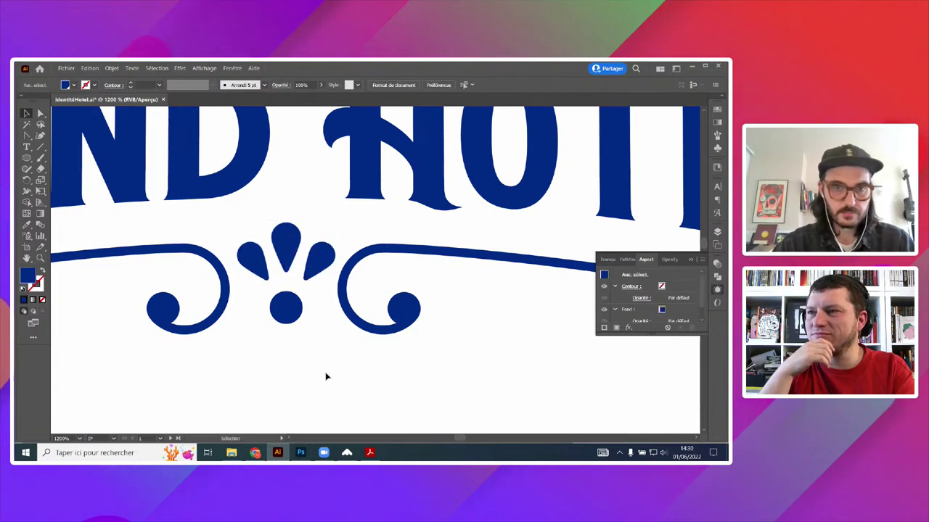
- Group the central dot with the three teardrops and centre the ornament horizontally in the logo
{"action": "scroll", "coordinate": [396, 370], "scroll_direction": "down", "scroll_amount": 8}
{"action": "scroll", "coordinate": [367, 380], "scroll_direction": "up", "scroll_amount": 5}
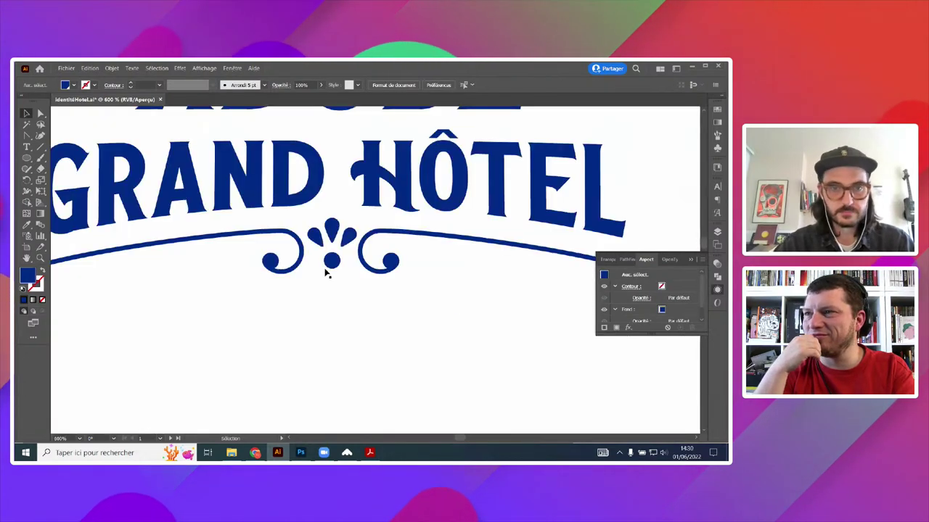
{"action": "left_click", "coordinate": [331, 260]}
{"action": "left_click", "coordinate": [332, 230], "text": "shift"}
{"action": "left_click", "coordinate": [348, 236], "text": "shift"}
{"action": "left_click", "coordinate": [315, 240], "text": "shift"}
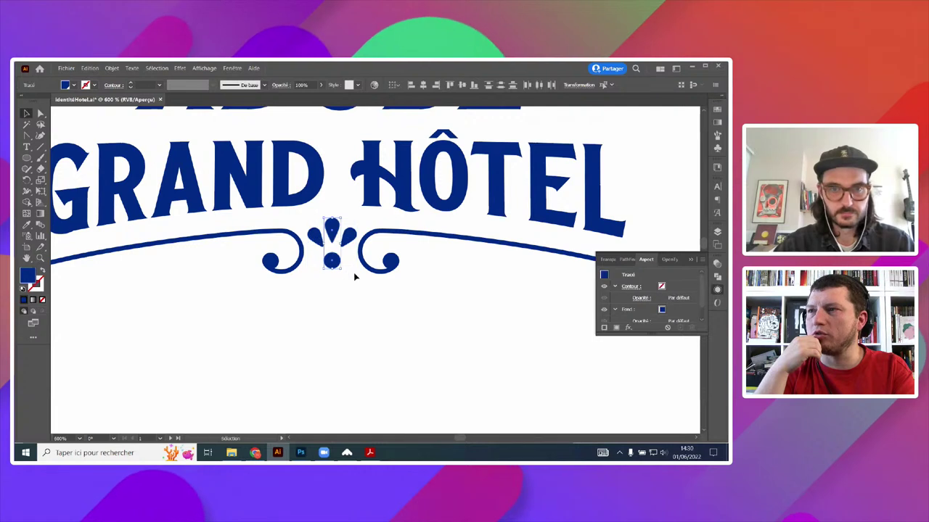
{"action": "key", "text": "ctrl+g"}
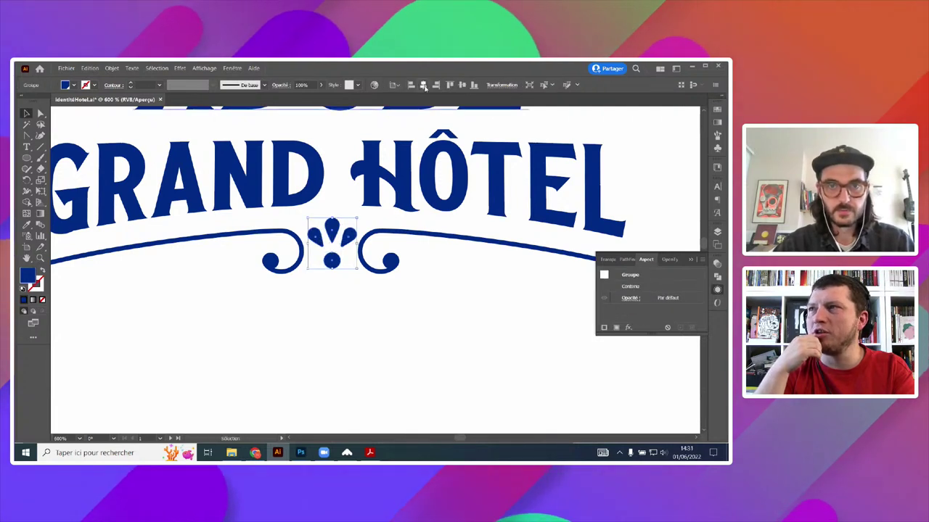
{"action": "left_click", "coordinate": [423, 85]}
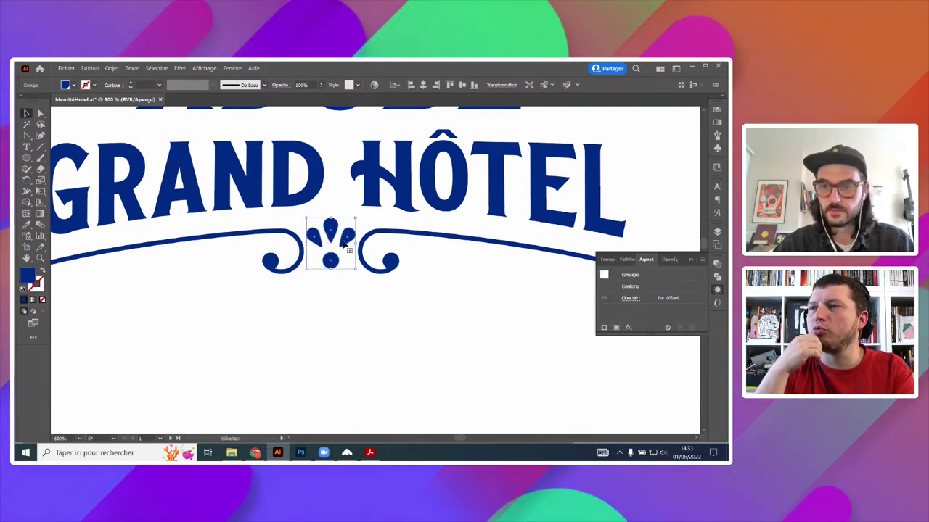
- Ungroup the central ornament and select its dot on its own
{"action": "right_click", "coordinate": [346, 245]}
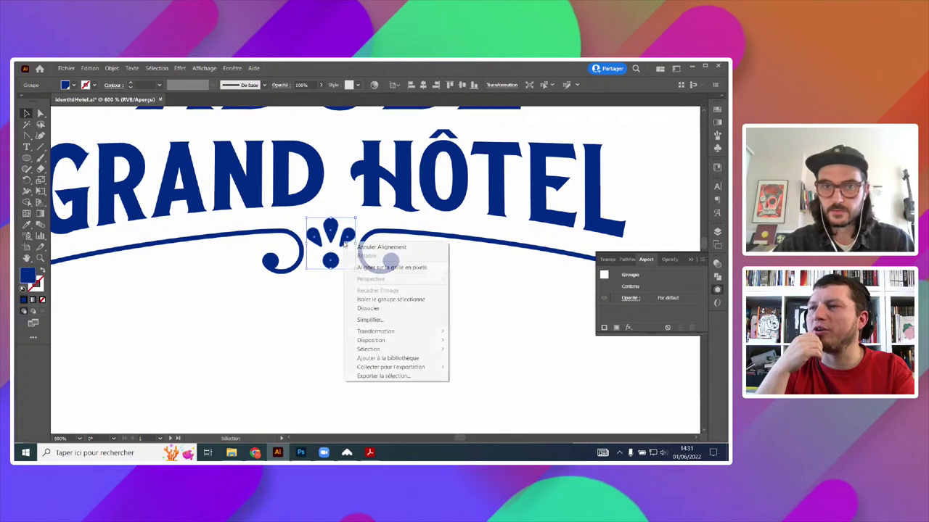
{"action": "left_click", "coordinate": [313, 342]}
{"action": "left_click", "coordinate": [335, 241]}
{"action": "right_click", "coordinate": [340, 242]}
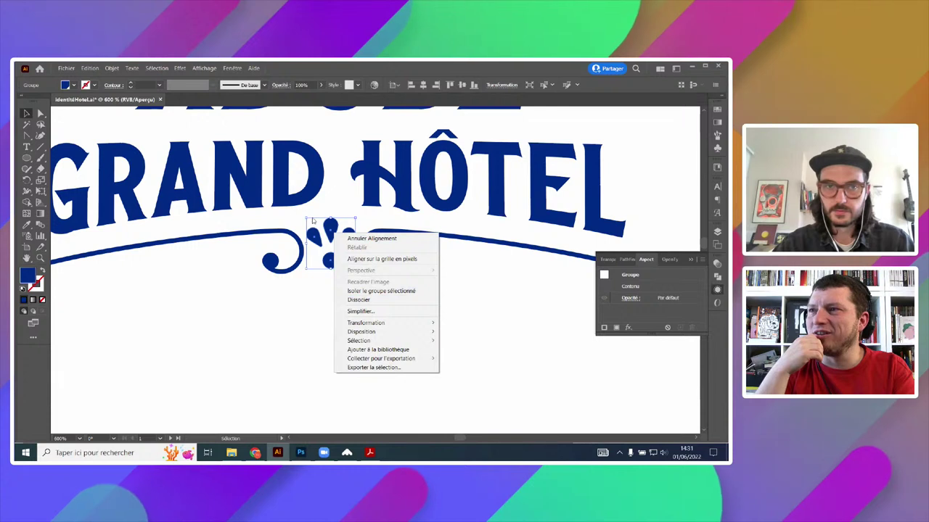
{"action": "left_click", "coordinate": [335, 261]}
{"action": "left_click", "coordinate": [332, 263]}
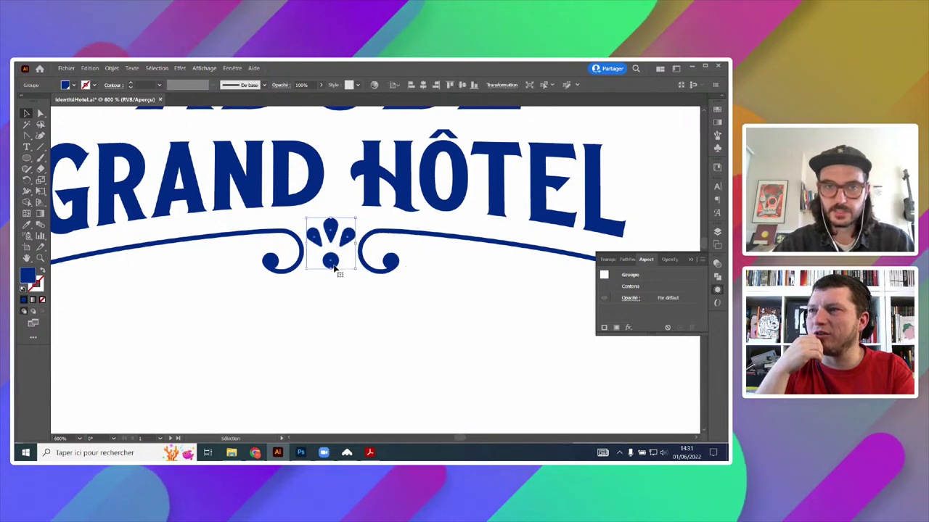
{"action": "right_click", "coordinate": [334, 267]}
{"action": "left_click", "coordinate": [348, 332]}
{"action": "left_click", "coordinate": [336, 260]}
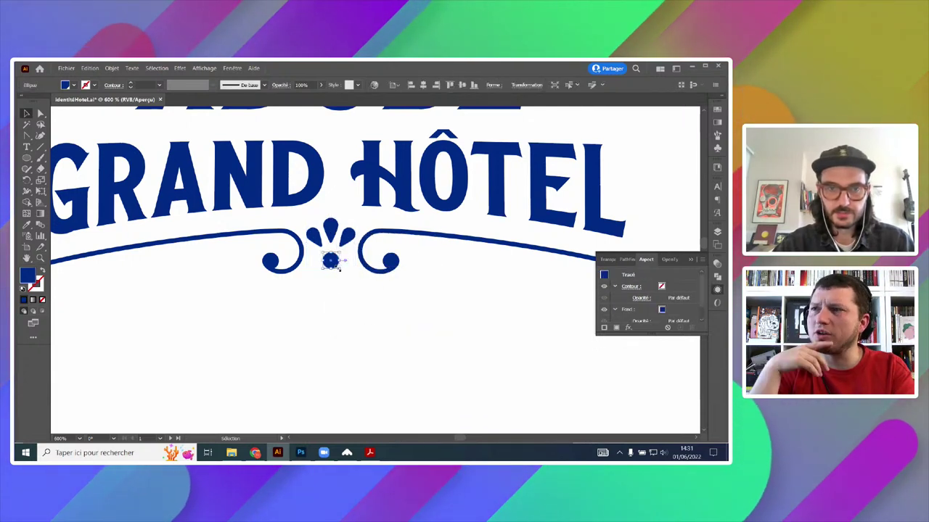
{"action": "left_click", "coordinate": [345, 271]}
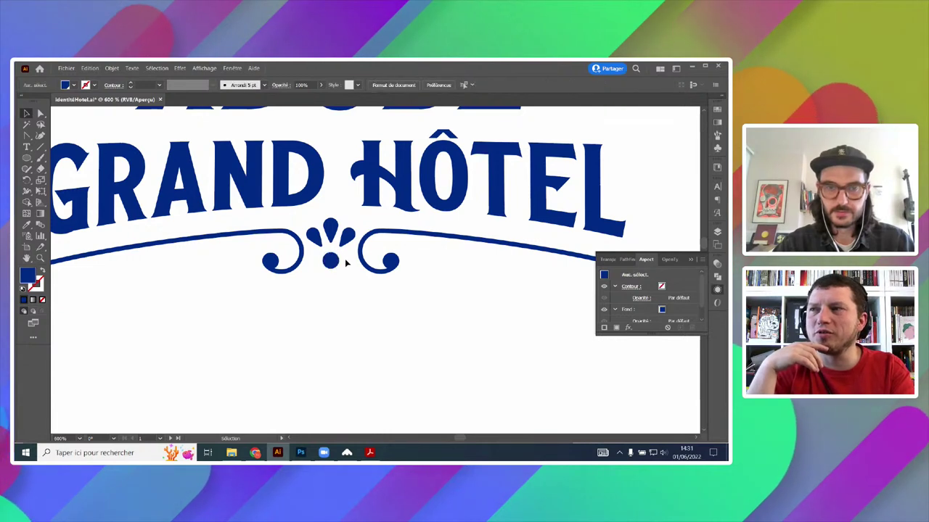
- Isolate the ornament group, select the dot inside it, and exit isolation mode
{"action": "left_click", "coordinate": [337, 248]}
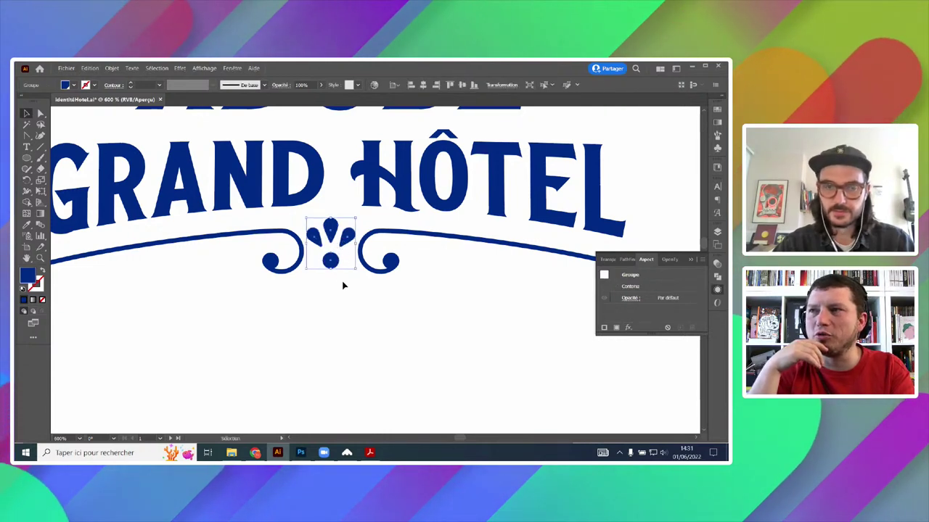
{"action": "double_click", "coordinate": [333, 266]}
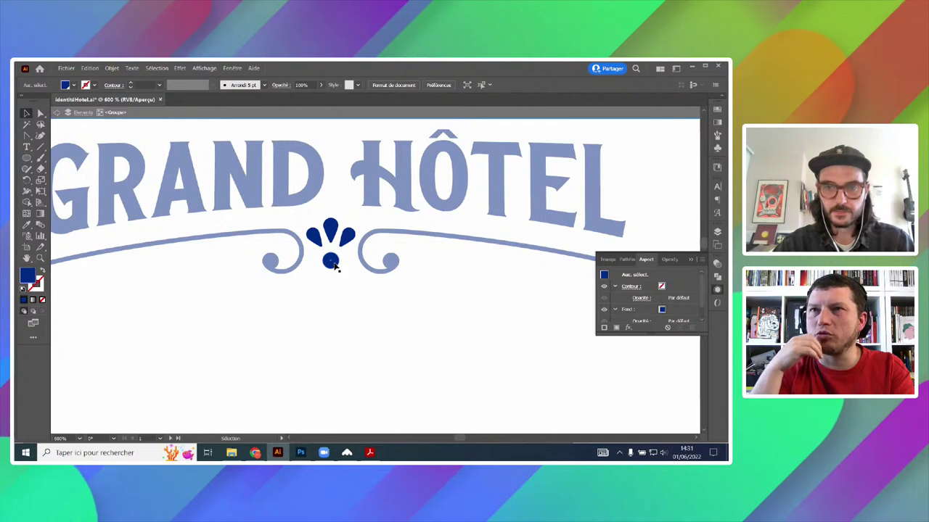
{"action": "left_click", "coordinate": [330, 261]}
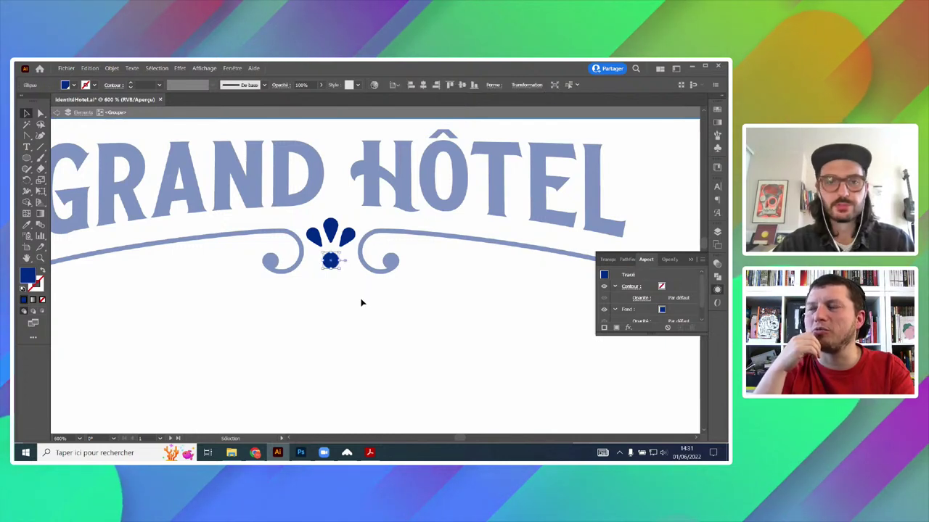
{"action": "left_click", "coordinate": [374, 300]}
{"action": "double_click", "coordinate": [349, 304]}
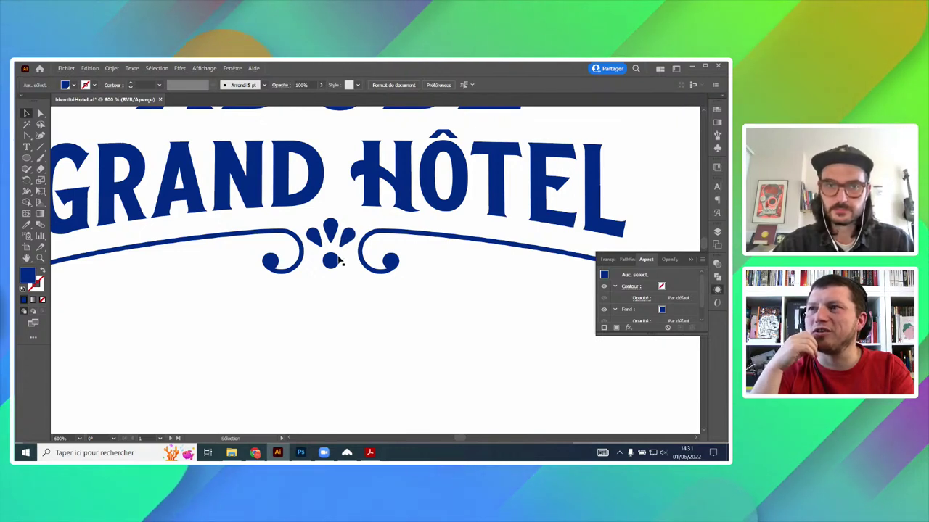
- Isolate the ornament group and select its pair of side teardrops
{"action": "scroll", "coordinate": [330, 254], "scroll_direction": "up", "scroll_amount": 5}
{"action": "left_click", "coordinate": [364, 200]}
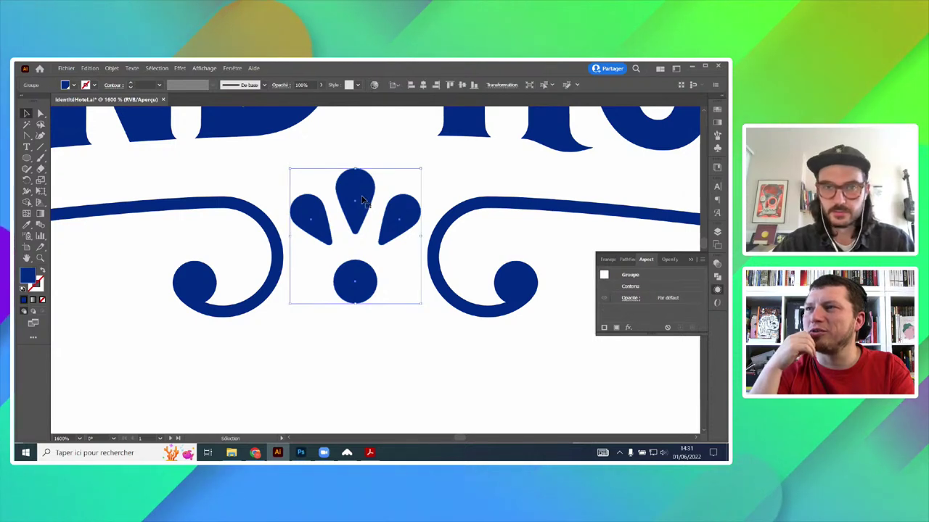
{"action": "double_click", "coordinate": [361, 200]}
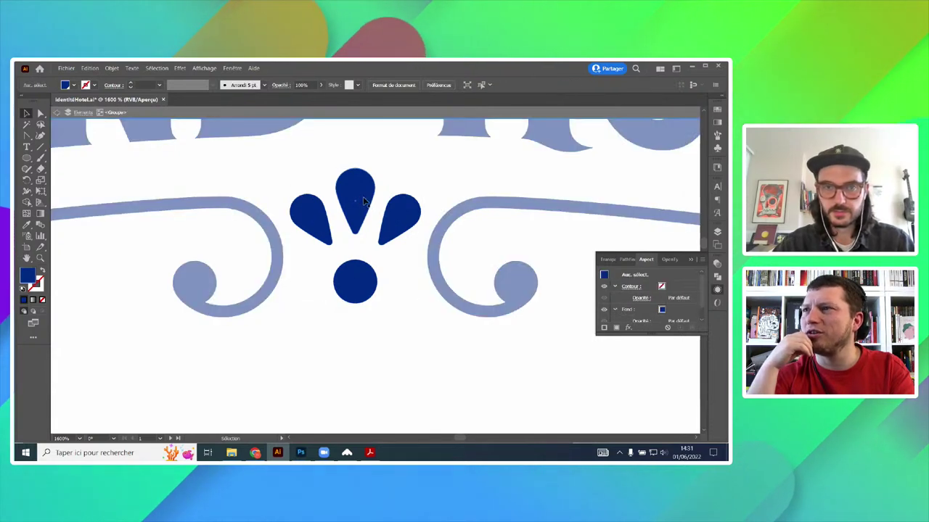
{"action": "left_click", "coordinate": [384, 207]}
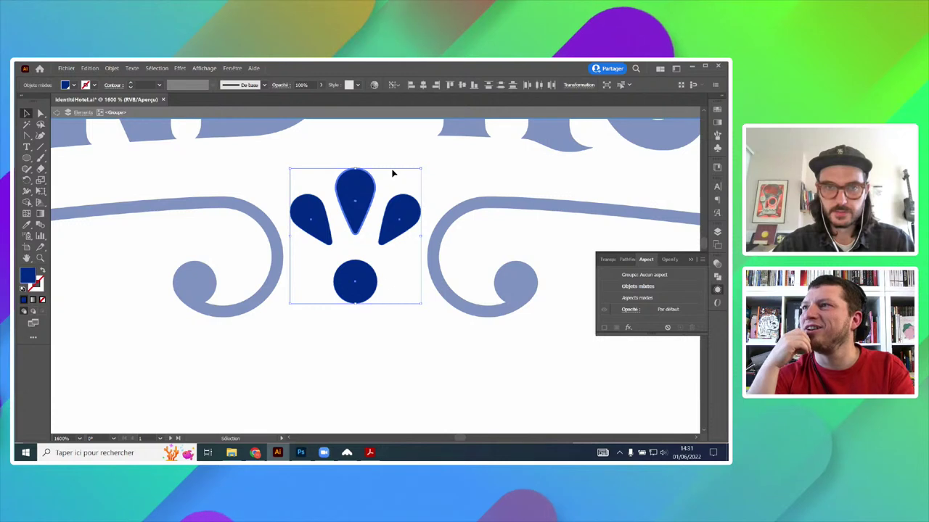
{"action": "scroll", "coordinate": [385, 174], "scroll_direction": "up", "scroll_amount": 1}
{"action": "scroll", "coordinate": [385, 179], "scroll_direction": "up", "scroll_amount": 1}
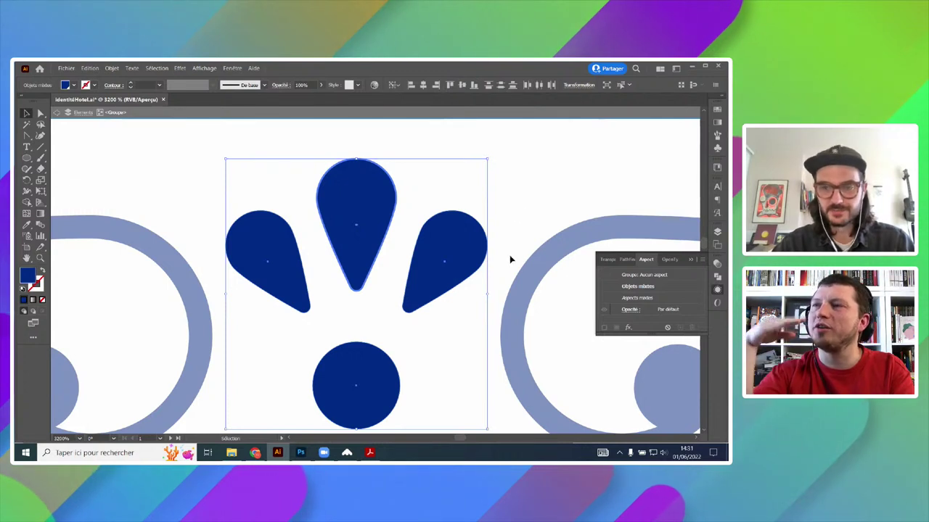
{"action": "left_click", "coordinate": [528, 202]}
{"action": "left_click", "coordinate": [448, 284]}
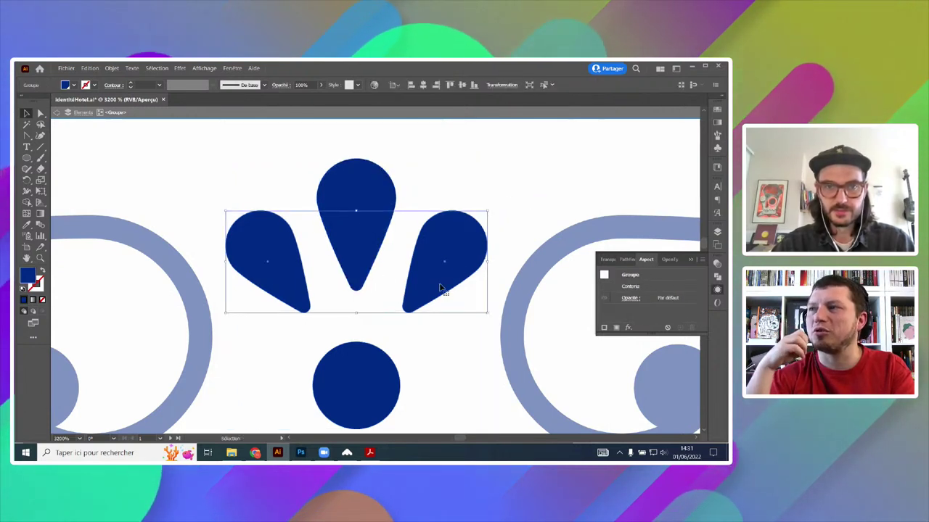
- Move the side teardrop pair off-centre and realign it horizontally on the dot, using the dot as key object
{"action": "left_click_drag", "start_coordinate": [440, 287], "coordinate": [541, 288]}
{"action": "left_click_drag", "start_coordinate": [492, 355], "coordinate": [447, 369]}
{"action": "left_click", "coordinate": [319, 387], "text": "shift"}
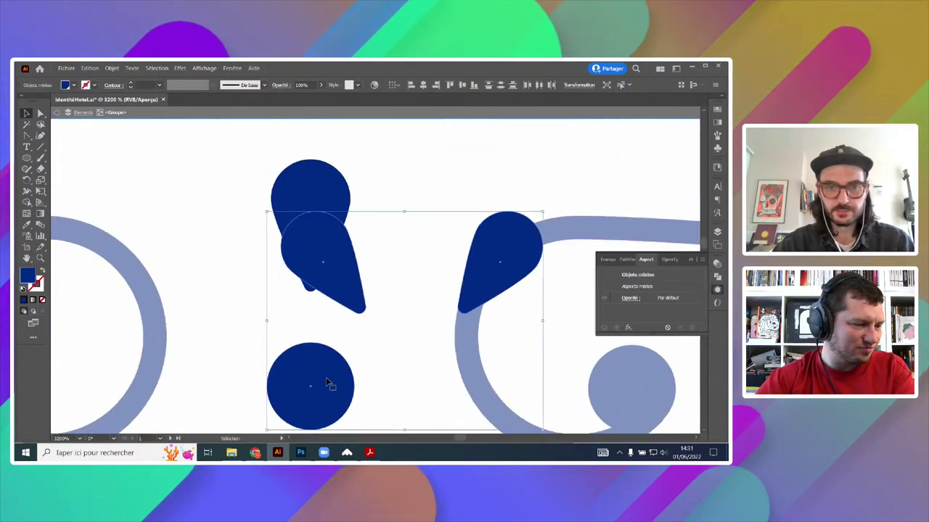
{"action": "left_click", "coordinate": [310, 384]}
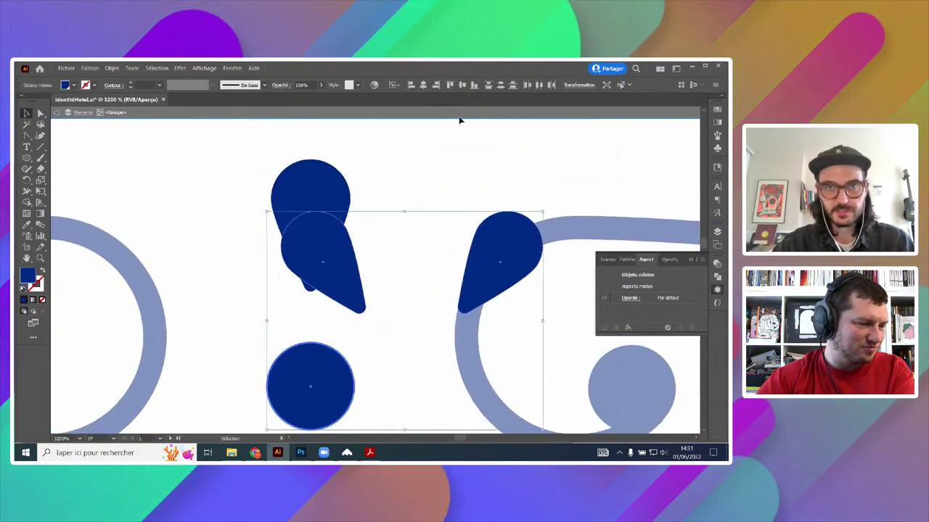
{"action": "left_click", "coordinate": [423, 85]}
{"action": "left_click", "coordinate": [496, 248]}
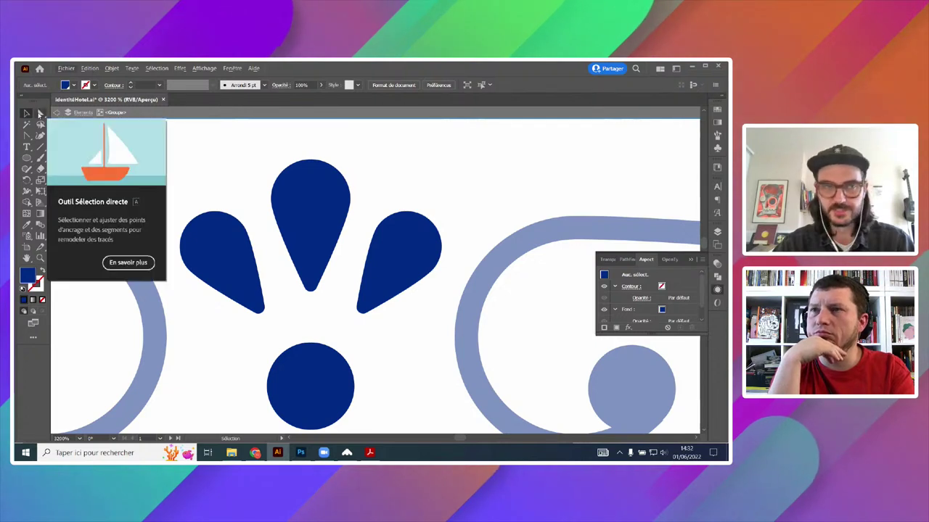
- Exit isolation mode on the ornament group
{"action": "scroll", "coordinate": [448, 234], "scroll_direction": "down", "scroll_amount": 2}
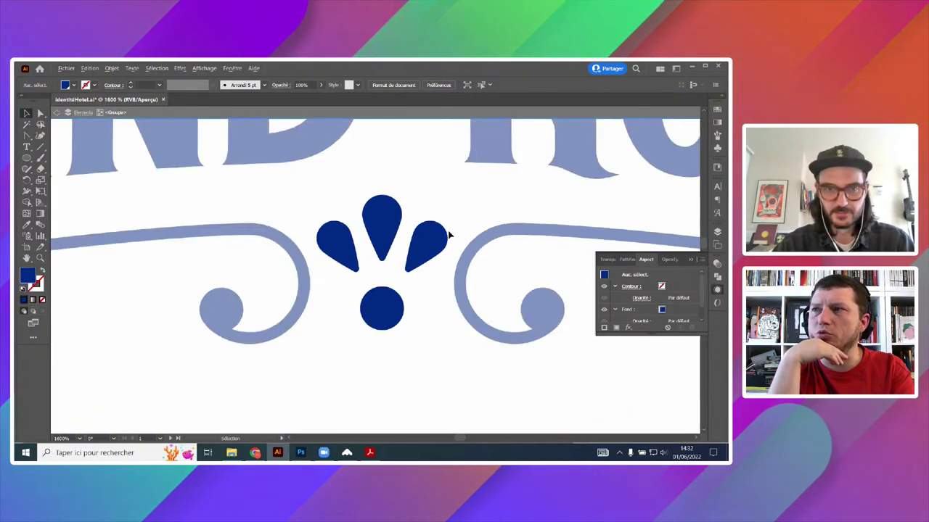
{"action": "scroll", "coordinate": [448, 234], "scroll_direction": "down", "scroll_amount": 3}
{"action": "left_click_drag", "start_coordinate": [510, 250], "coordinate": [419, 274]}
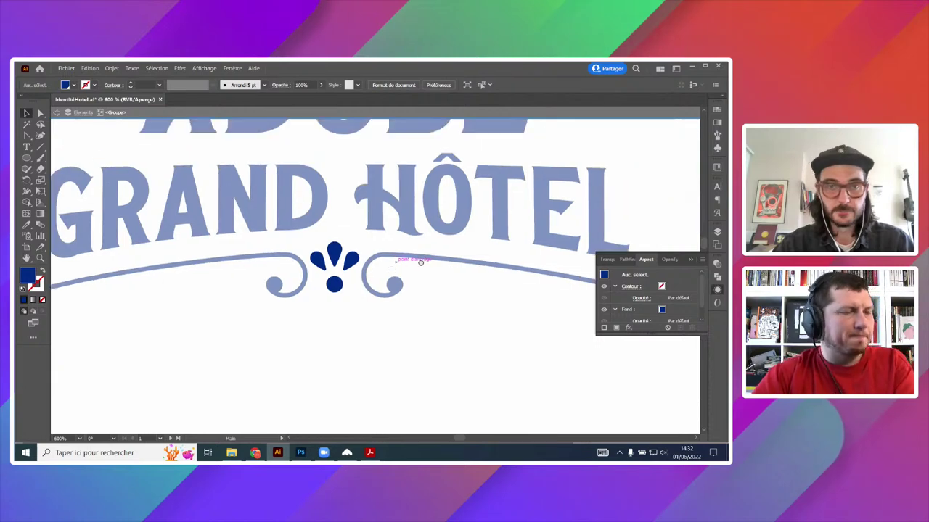
{"action": "double_click", "coordinate": [441, 310]}
{"action": "scroll", "coordinate": [441, 313], "scroll_direction": "down", "scroll_amount": 3}
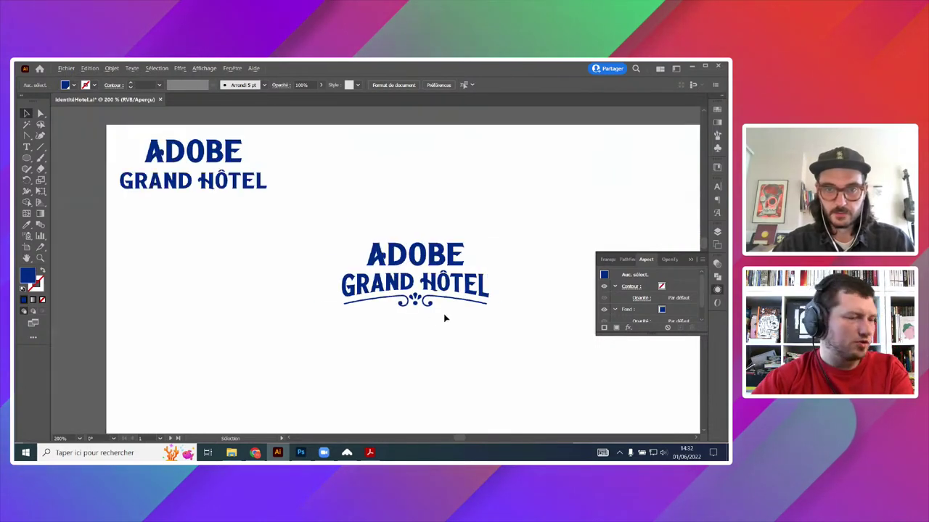
- Draw an open two-segment path beside the A of ADOBE, one segment horizontal and one steep, with a blue 1 pt stroke and no fill
{"action": "scroll", "coordinate": [366, 302], "scroll_direction": "up", "scroll_amount": 4}
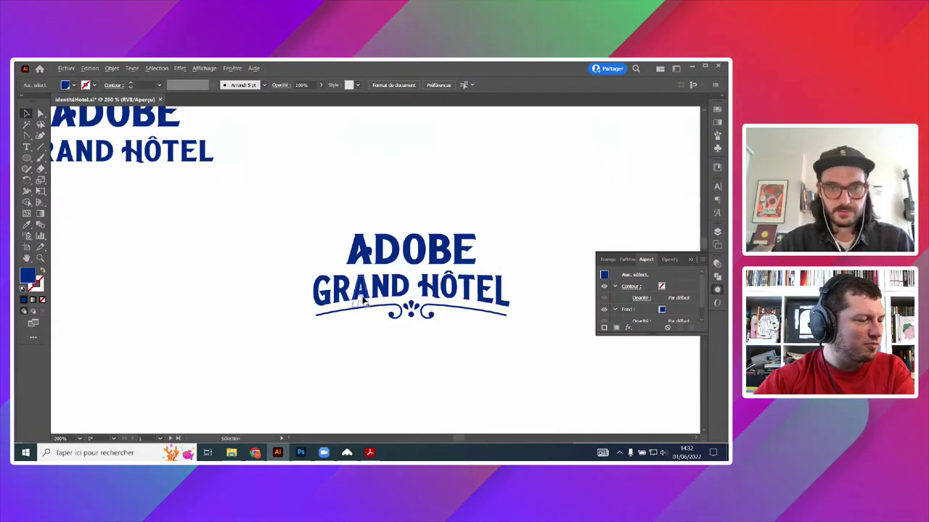
{"action": "left_click", "coordinate": [347, 331]}
{"action": "left_click_drag", "start_coordinate": [347, 331], "coordinate": [356, 432]}
{"action": "left_click_drag", "start_coordinate": [27, 136], "coordinate": [57, 132]}
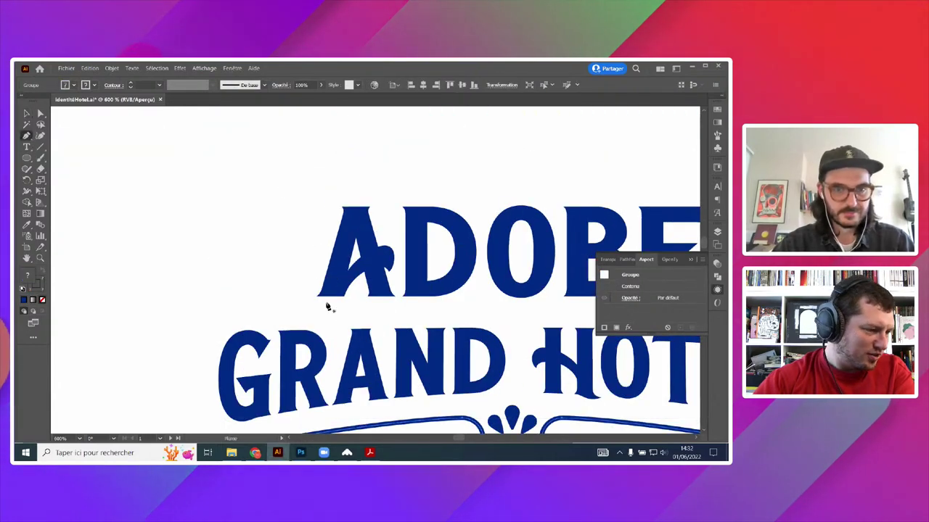
{"action": "left_click", "coordinate": [221, 256]}
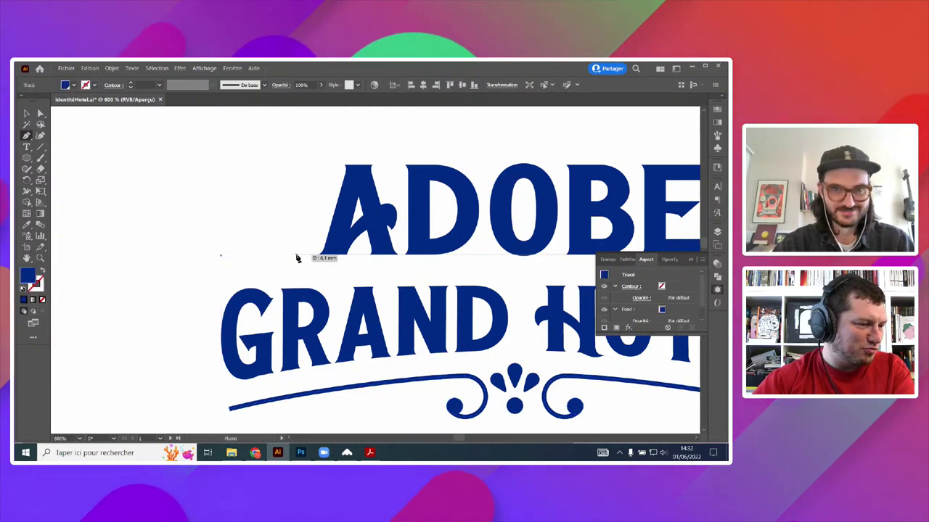
{"action": "left_click", "coordinate": [304, 255]}
{"action": "left_click", "coordinate": [266, 169]}
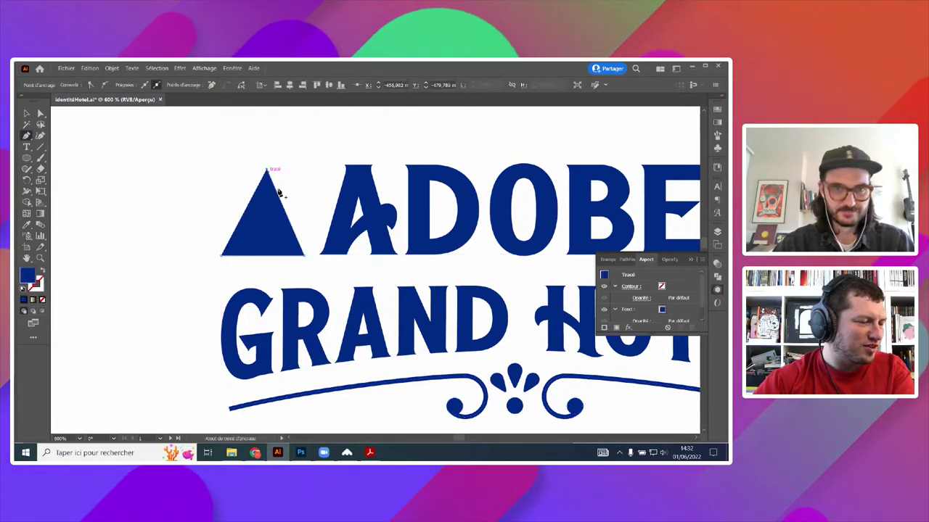
{"action": "key", "text": "shift+x"}
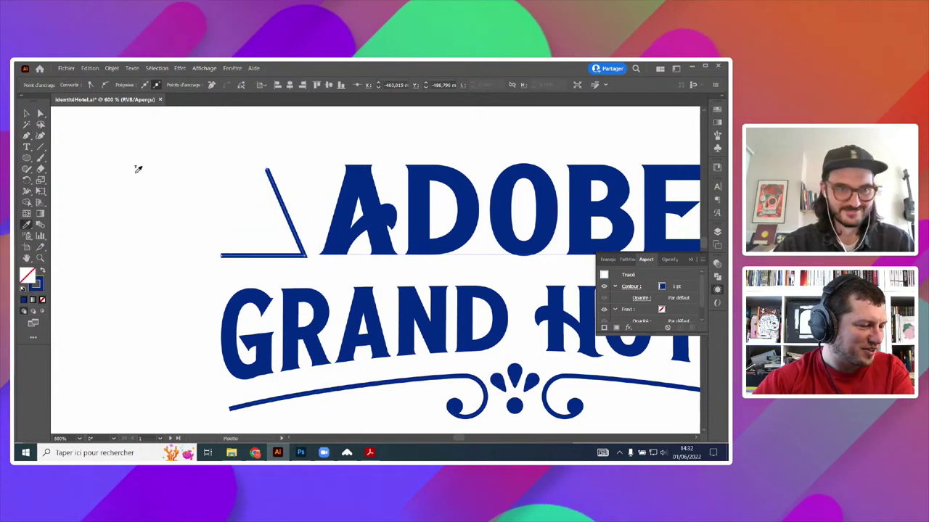
- Draw a straight diagonal ray from the path's corner, between its horizontal and steep segments
{"action": "left_click", "coordinate": [41, 147]}
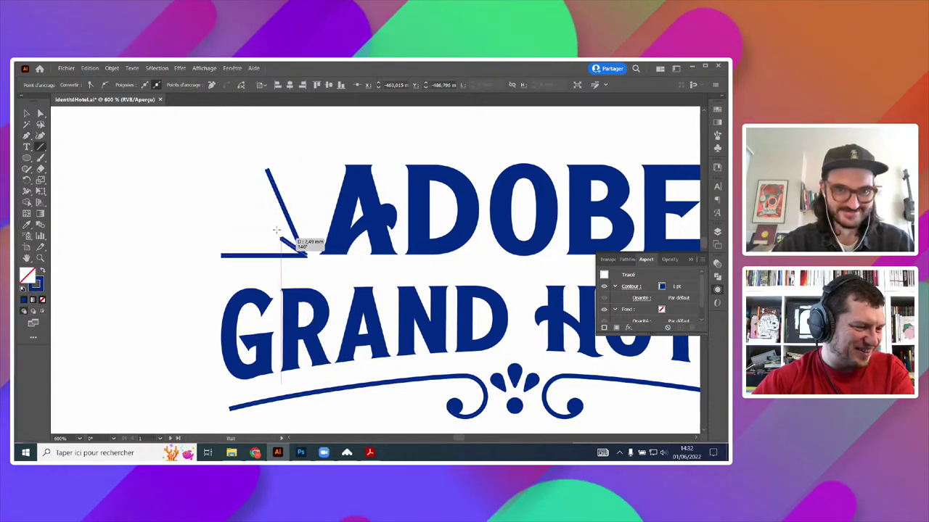
{"action": "left_click_drag", "start_coordinate": [305, 255], "coordinate": [239, 185]}
{"action": "key", "text": "ctrl+z"}
{"action": "scroll", "coordinate": [287, 238], "scroll_direction": "up", "scroll_amount": 1}
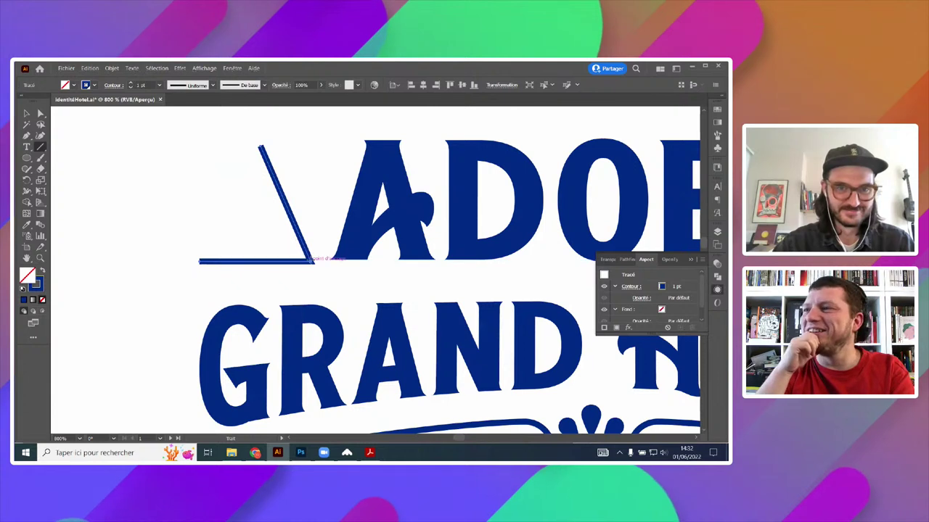
{"action": "left_click_drag", "start_coordinate": [312, 261], "coordinate": [226, 176]}
{"action": "left_click", "coordinate": [179, 222], "text": "ctrl"}
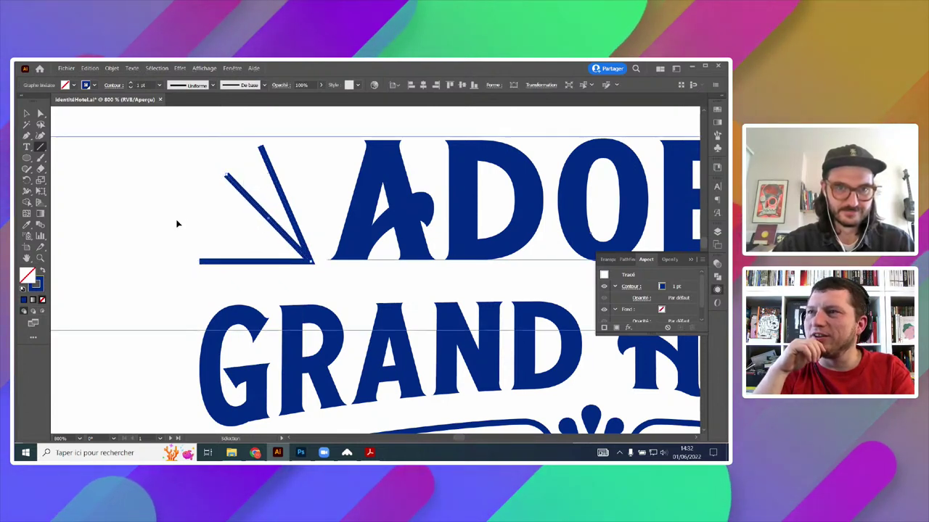
- Add a shallower ray from the same corner with the matching blue 1 pt stroke and fine-tune its outer end
{"action": "left_click_drag", "start_coordinate": [313, 259], "coordinate": [206, 222]}
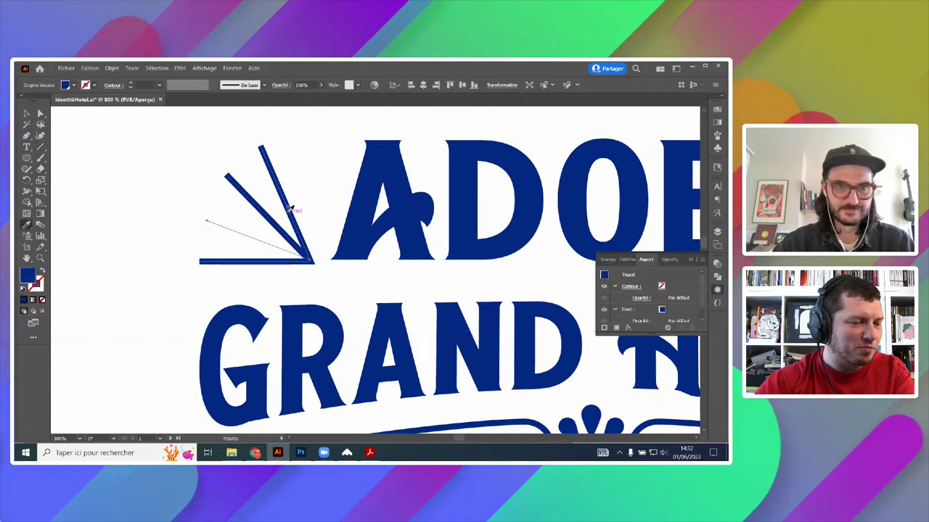
{"action": "left_click", "coordinate": [40, 113]}
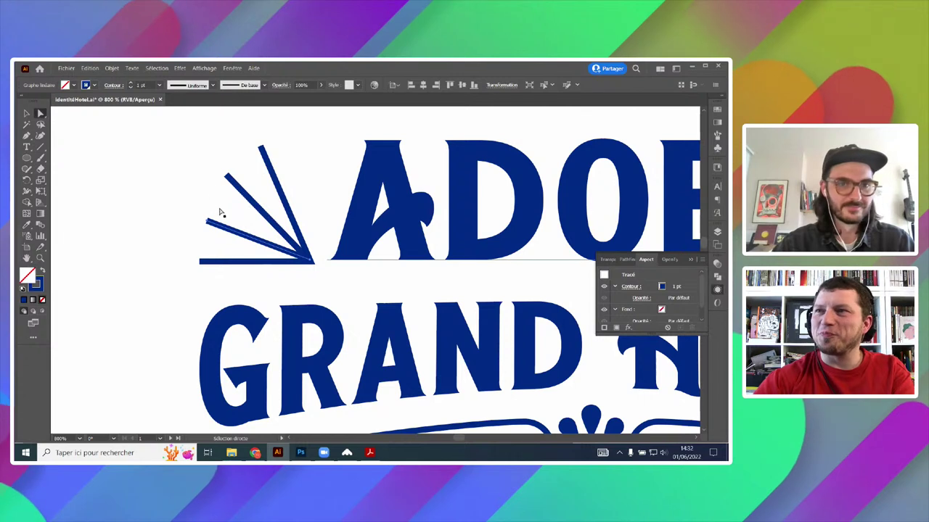
{"action": "left_click_drag", "start_coordinate": [207, 221], "coordinate": [207, 226]}
{"action": "left_click_drag", "start_coordinate": [208, 227], "coordinate": [208, 217]}
- Group the angular path and its two rays into a fan and shift it slightly away from the A of ADOBE
{"action": "scroll", "coordinate": [362, 227], "scroll_direction": "down", "scroll_amount": 5}
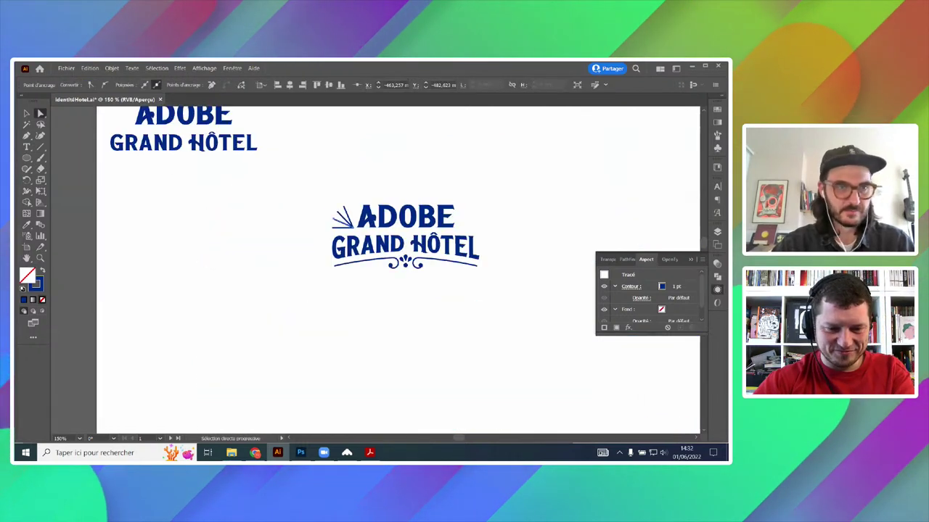
{"action": "left_click", "coordinate": [27, 113]}
{"action": "scroll", "coordinate": [326, 213], "scroll_direction": "up", "scroll_amount": 4}
{"action": "left_click", "coordinate": [393, 255]}
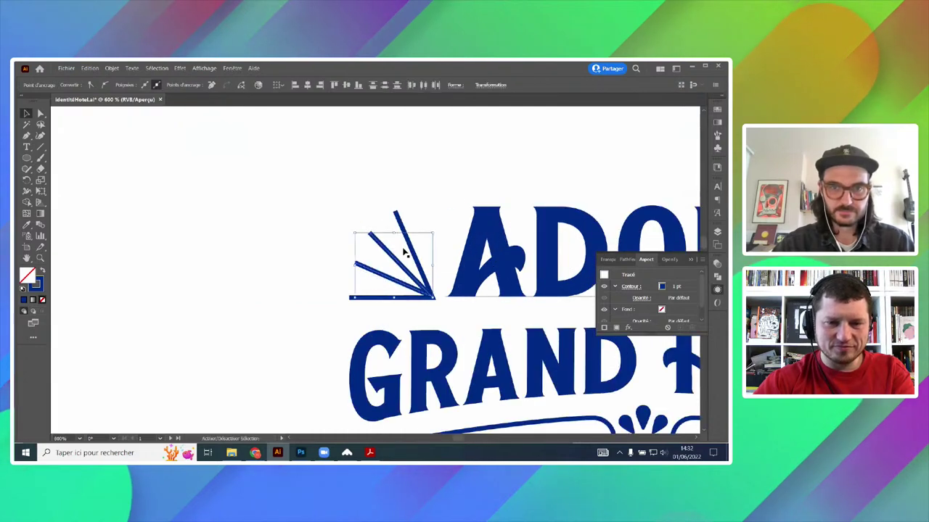
{"action": "left_click_drag", "start_coordinate": [409, 251], "coordinate": [390, 246]}
{"action": "left_click_drag", "start_coordinate": [412, 260], "coordinate": [487, 239]}
{"action": "scroll", "coordinate": [188, 224], "scroll_direction": "down", "scroll_amount": 1}
{"action": "key", "text": "ctrl+z"}
{"action": "left_click", "coordinate": [182, 240]}
{"action": "scroll", "coordinate": [181, 240], "scroll_direction": "down", "scroll_amount": 2}
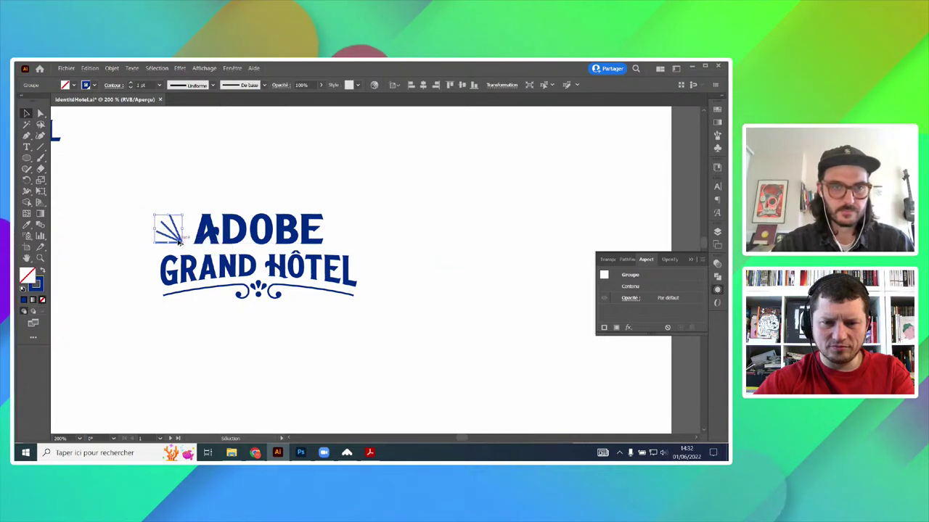
- Copy the ray fan to the other side of ADOBE, reflect it horizontally, and place it beside the final E
{"action": "left_click_drag", "start_coordinate": [179, 242], "coordinate": [397, 240]}
{"action": "right_click", "coordinate": [398, 239]}
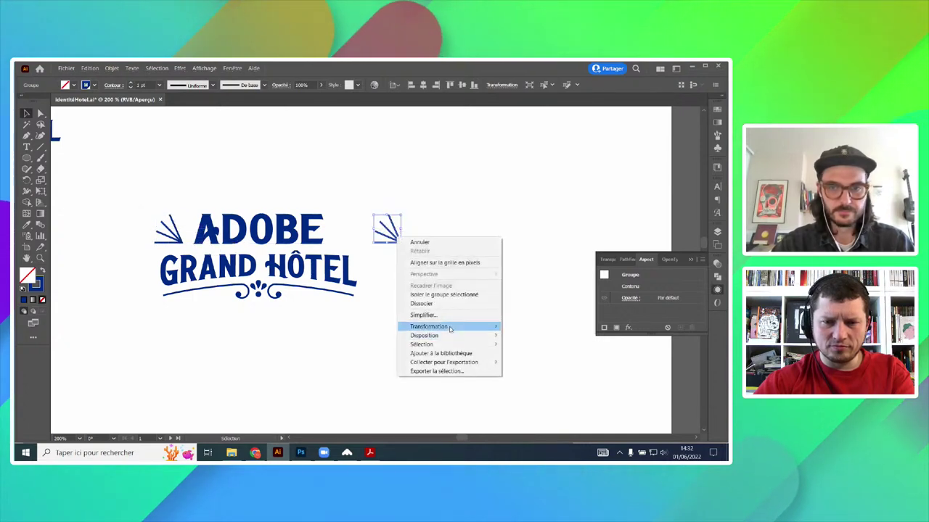
{"action": "mouse_move", "coordinate": [449, 328]}
{"action": "key", "text": "Return"}
{"action": "left_click", "coordinate": [379, 315]}
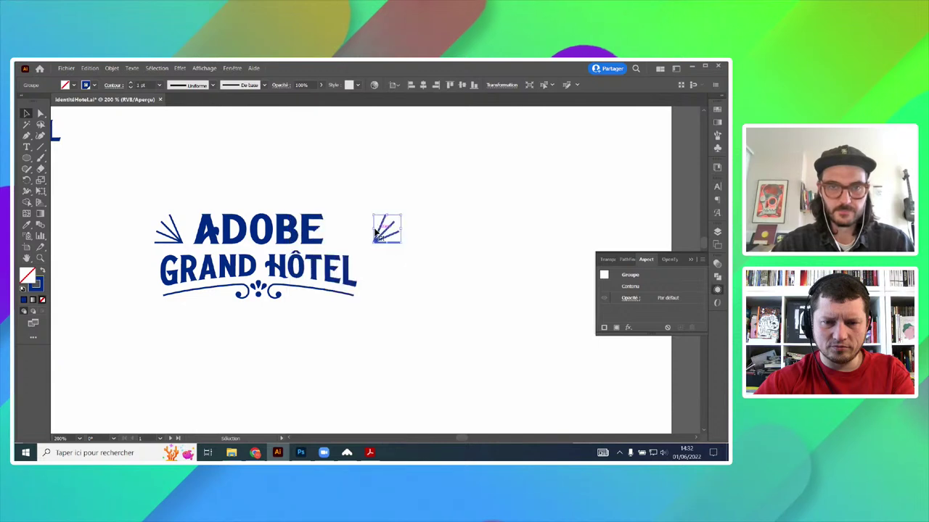
{"action": "left_click_drag", "start_coordinate": [381, 238], "coordinate": [357, 240]}
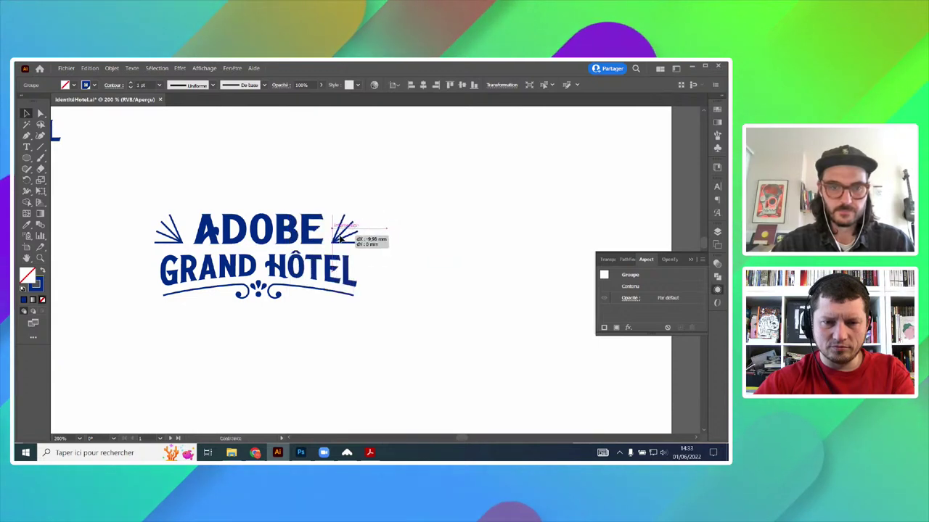
- Group the two ray fans and centre them horizontally in the logo
{"action": "left_click", "coordinate": [179, 243], "text": "shift"}
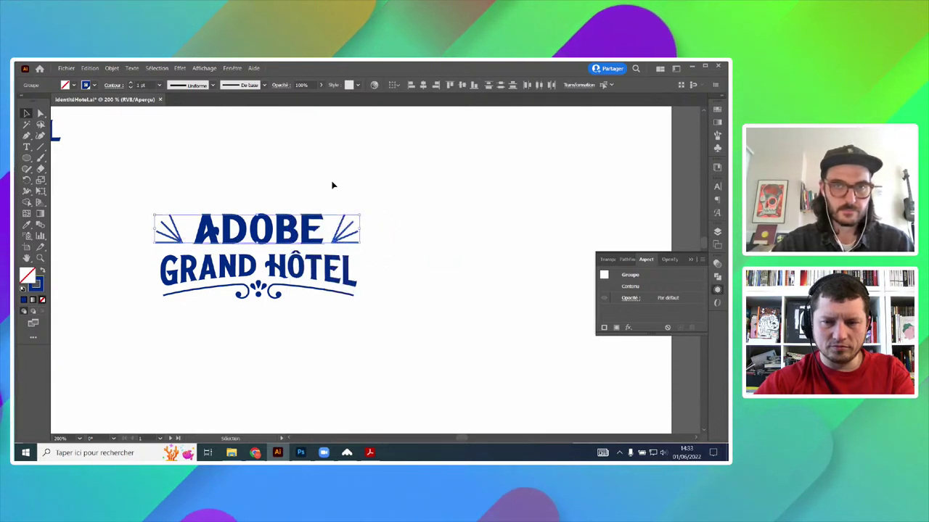
{"action": "left_click", "coordinate": [423, 86]}
{"action": "key", "text": "ctrl+z"}
{"action": "key", "text": "ctrl+g"}
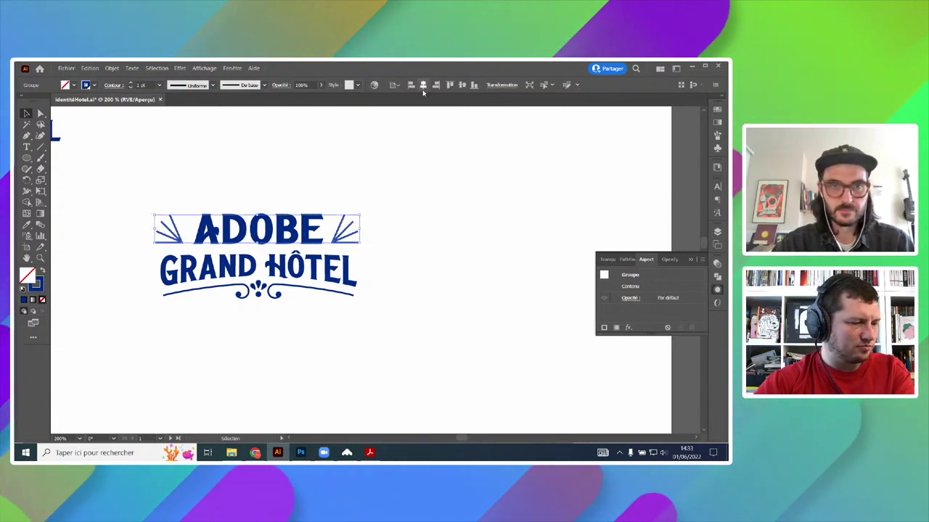
{"action": "left_click", "coordinate": [435, 238]}
{"action": "scroll", "coordinate": [438, 234], "scroll_direction": "down", "scroll_amount": 3}
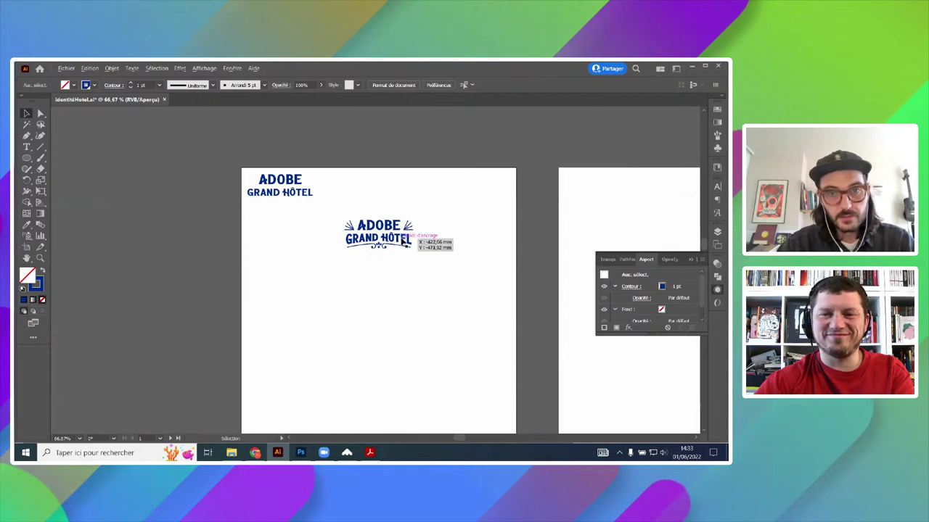
{"action": "scroll", "coordinate": [411, 237], "scroll_direction": "up", "scroll_amount": 4}
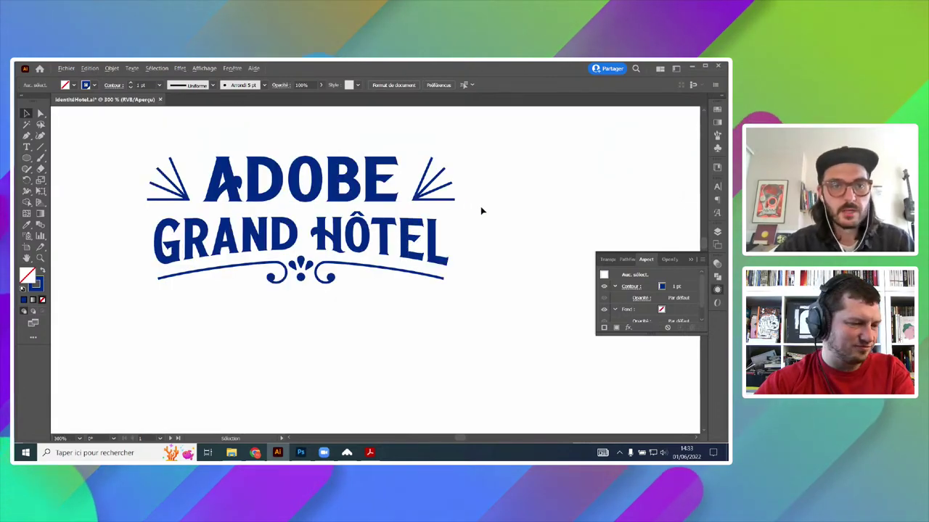
{"action": "scroll", "coordinate": [481, 206], "scroll_direction": "down", "scroll_amount": 3}
{"action": "scroll", "coordinate": [496, 210], "scroll_direction": "up", "scroll_amount": 3}
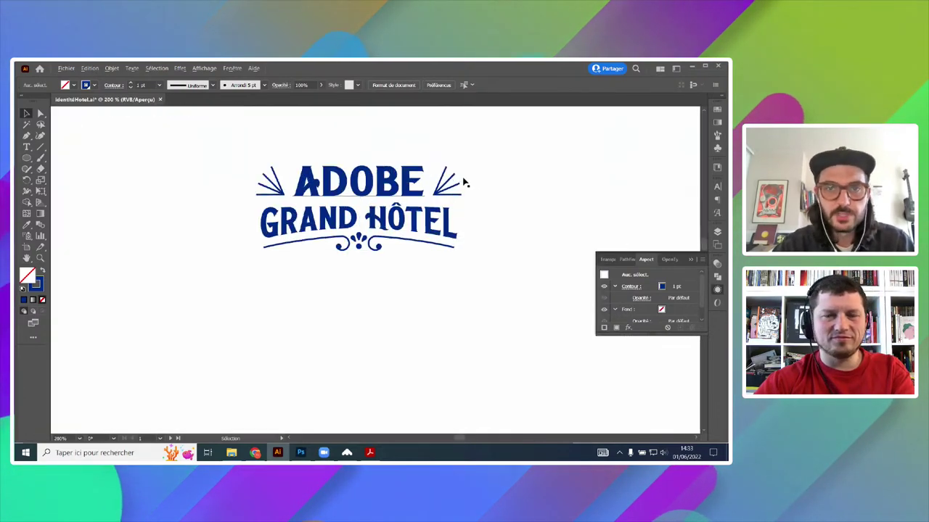
- Select the whole arched logo with its ornaments and convert its text to outlines
{"action": "scroll", "coordinate": [465, 183], "scroll_direction": "up", "scroll_amount": 1}
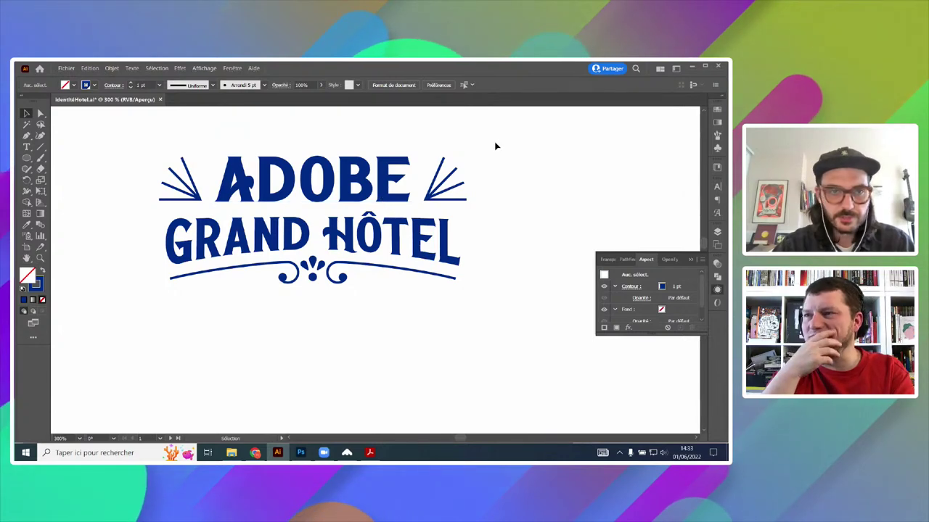
{"action": "left_click_drag", "start_coordinate": [496, 145], "coordinate": [129, 312]}
{"action": "left_click", "coordinate": [132, 68]}
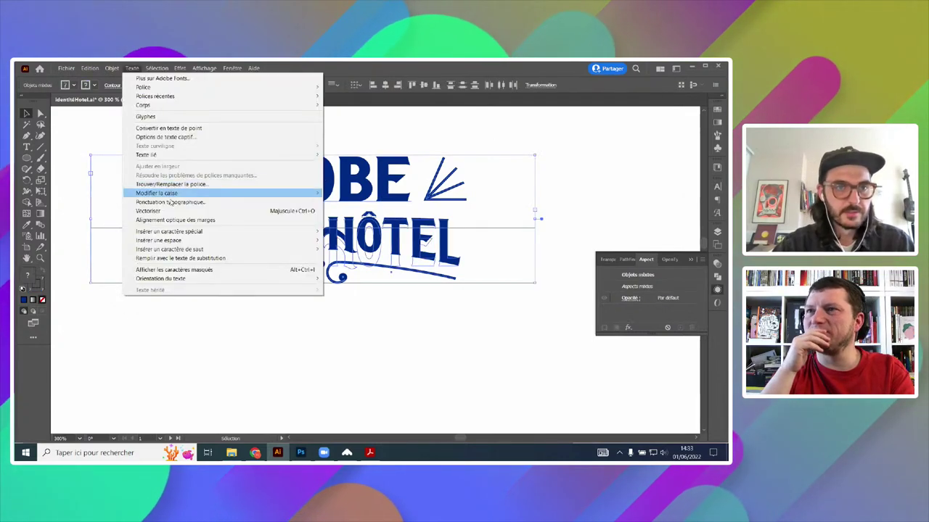
{"action": "left_click", "coordinate": [174, 208]}
{"action": "left_click", "coordinate": [508, 224]}
{"action": "scroll", "coordinate": [507, 224], "scroll_direction": "down", "scroll_amount": 4}
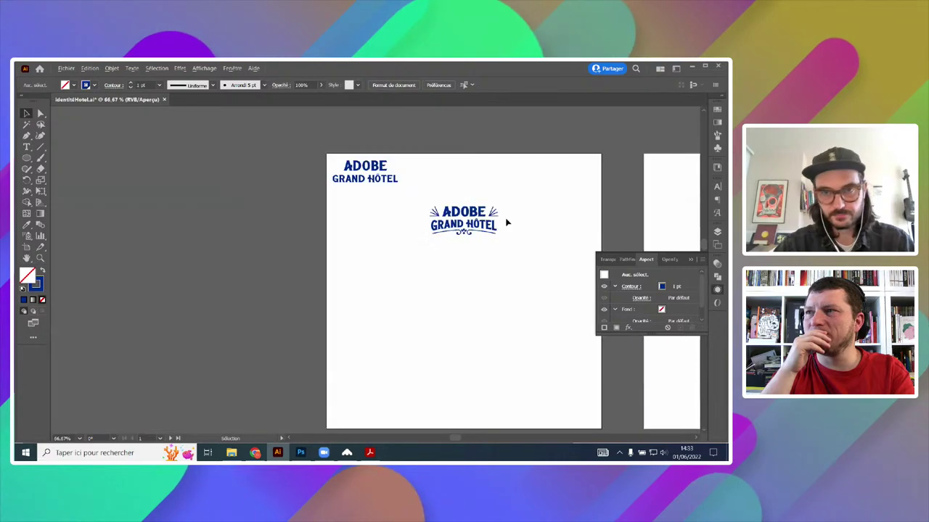
- Shrink the teardrop ornament between the two curled flourishes to about 3.2 by 3.3 mm
{"action": "scroll", "coordinate": [487, 228], "scroll_direction": "up", "scroll_amount": 4}
{"action": "left_click", "coordinate": [376, 250]}
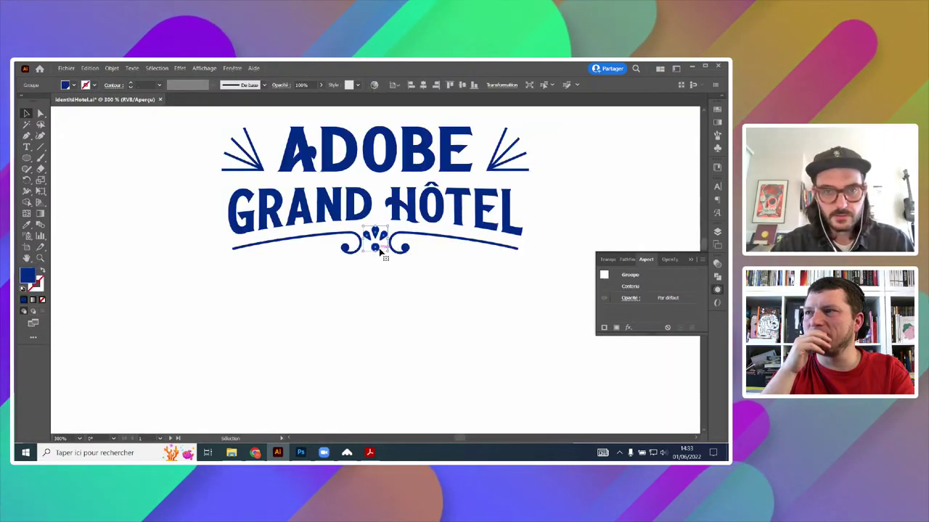
{"action": "scroll", "coordinate": [378, 247], "scroll_direction": "up", "scroll_amount": 3}
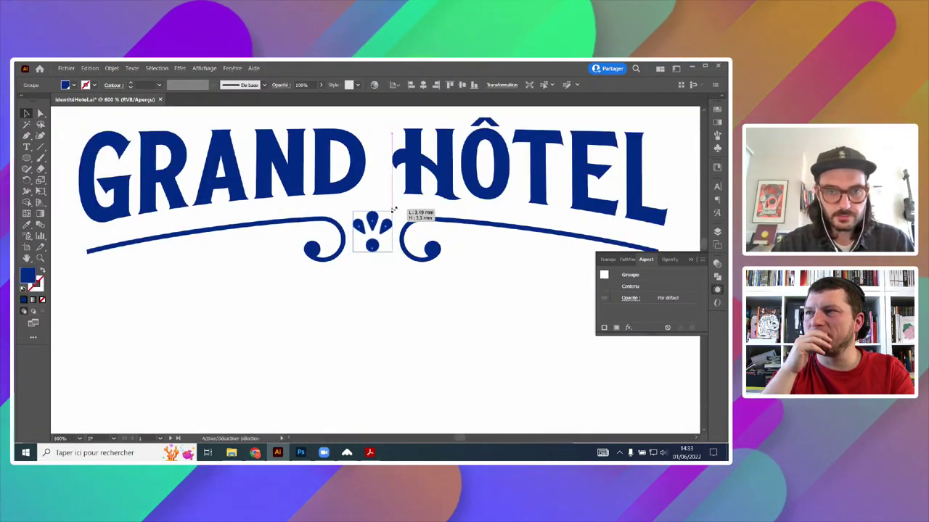
{"action": "left_click", "coordinate": [382, 286]}
{"action": "scroll", "coordinate": [384, 288], "scroll_direction": "down", "scroll_amount": 4}
{"action": "scroll", "coordinate": [387, 288], "scroll_direction": "down", "scroll_amount": 2}
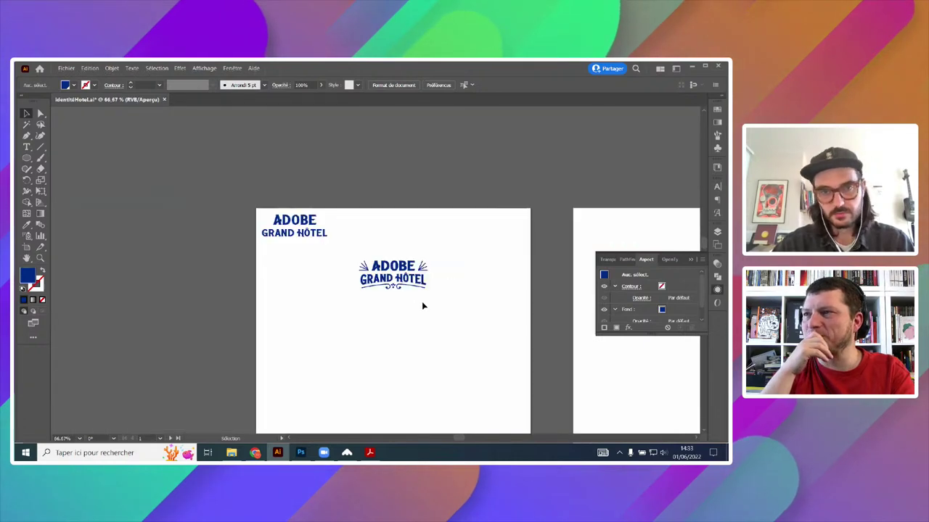
- Isolate the ornament group and select its middle teardrop for anchor-point editing
{"action": "scroll", "coordinate": [386, 277], "scroll_direction": "up", "scroll_amount": 8}
{"action": "double_click", "coordinate": [319, 209]}
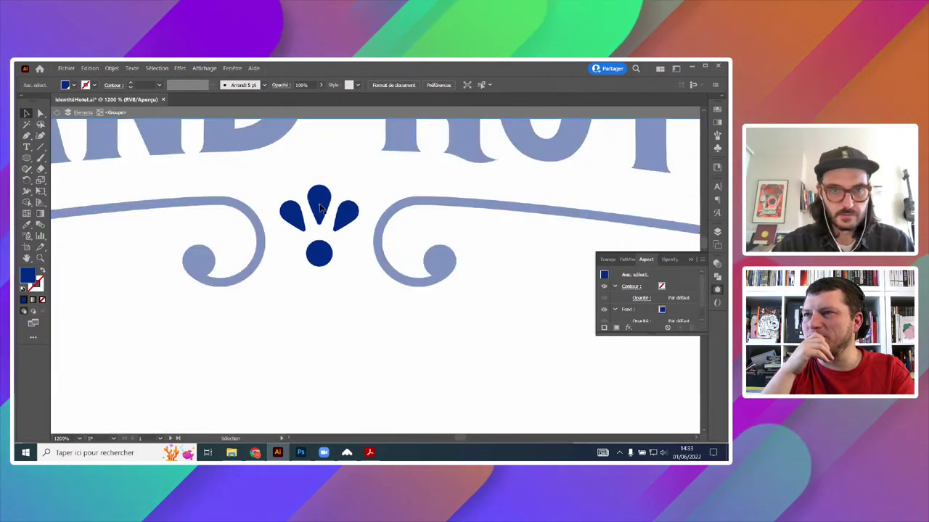
{"action": "left_click", "coordinate": [318, 190]}
{"action": "key", "text": "a"}
{"action": "scroll", "coordinate": [326, 211], "scroll_direction": "up", "scroll_amount": 1}
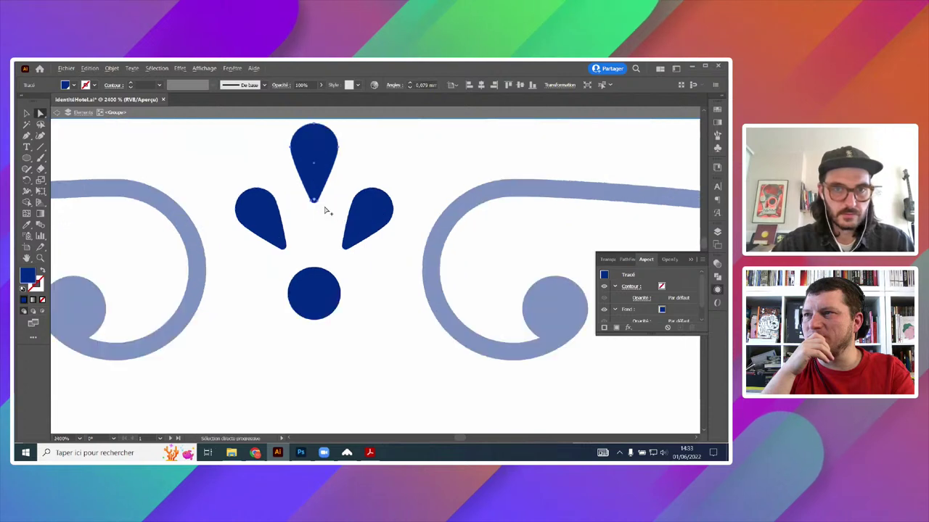
- Try to pull the lower tip anchor of the middle teardrop down toward the dot
{"action": "left_click", "coordinate": [316, 209]}
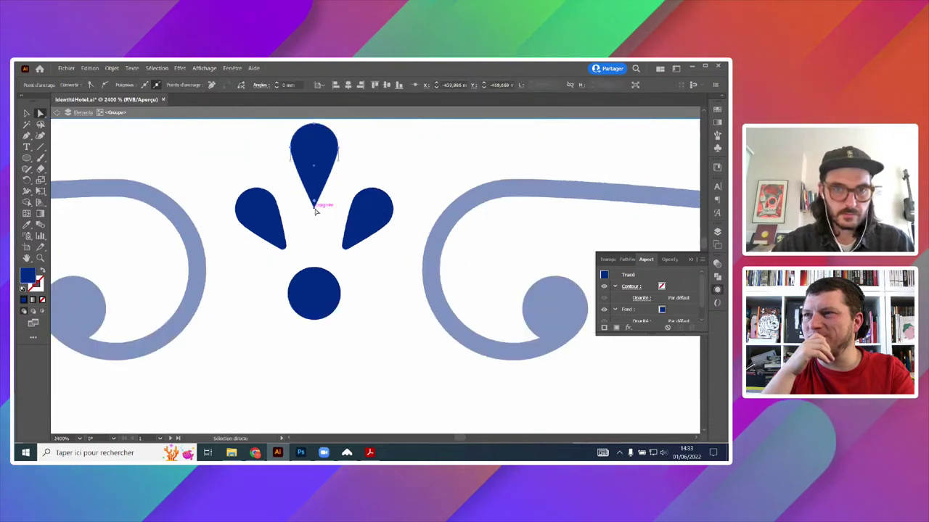
{"action": "left_click_drag", "start_coordinate": [316, 251], "coordinate": [314, 210]}
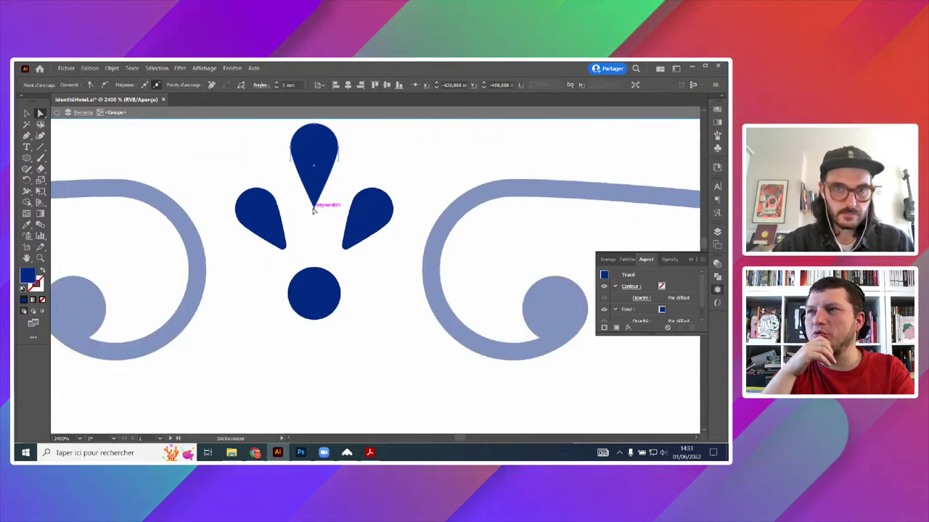
{"action": "left_click", "coordinate": [317, 217]}
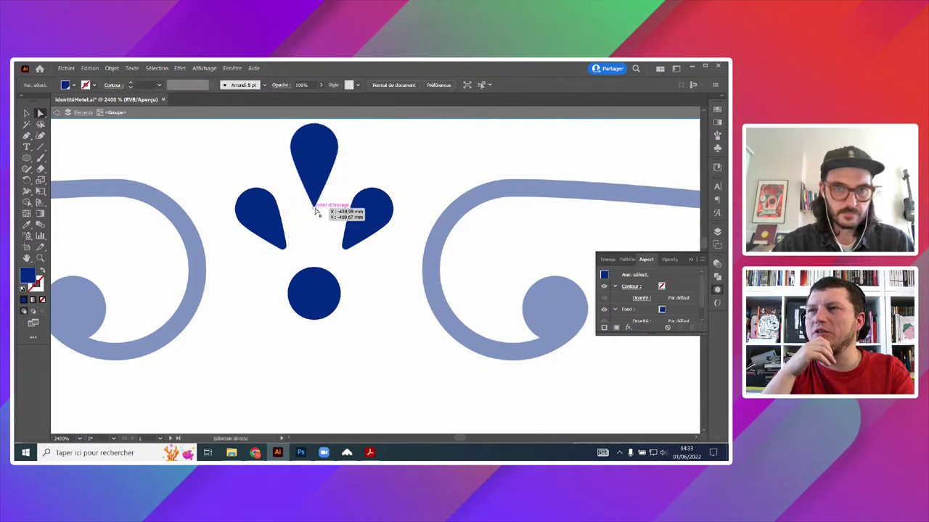
{"action": "left_click", "coordinate": [316, 211]}
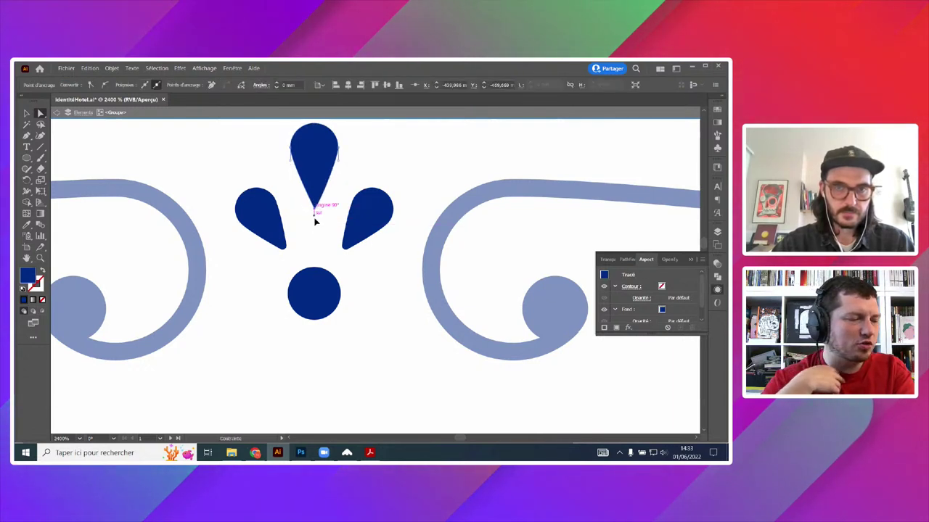
{"action": "left_click", "coordinate": [317, 216]}
- Lengthen the middle teardrop by moving the two anchors of its rounded tip straight down toward the dot, then leave isolation mode
{"action": "left_click_drag", "start_coordinate": [315, 212], "coordinate": [316, 245]}
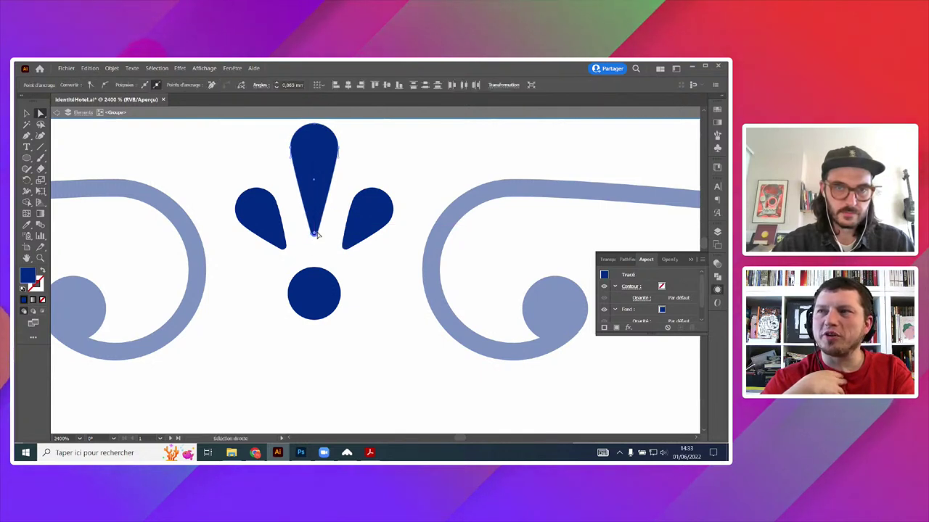
{"action": "left_click_drag", "start_coordinate": [315, 233], "coordinate": [317, 245]}
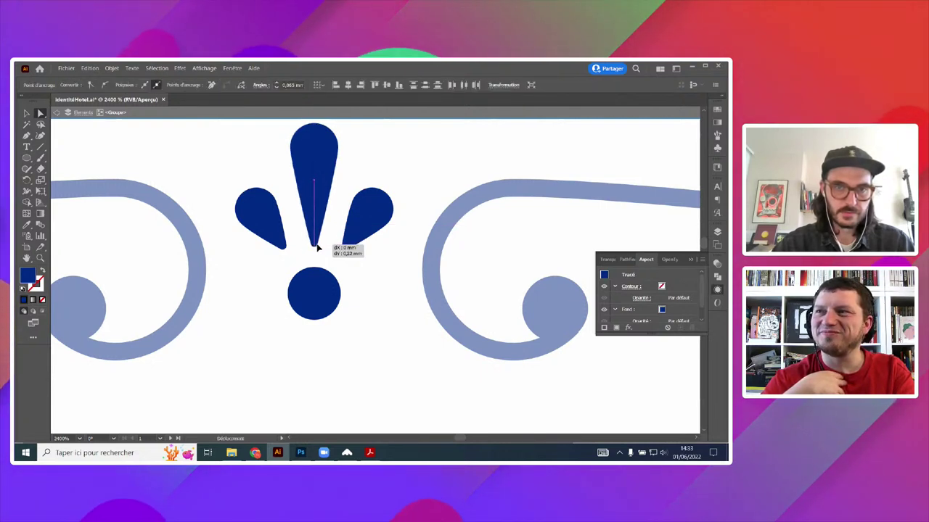
{"action": "key", "text": "Escape"}
{"action": "scroll", "coordinate": [421, 220], "scroll_direction": "down", "scroll_amount": 8}
{"action": "scroll", "coordinate": [455, 261], "scroll_direction": "down", "scroll_amount": 1}
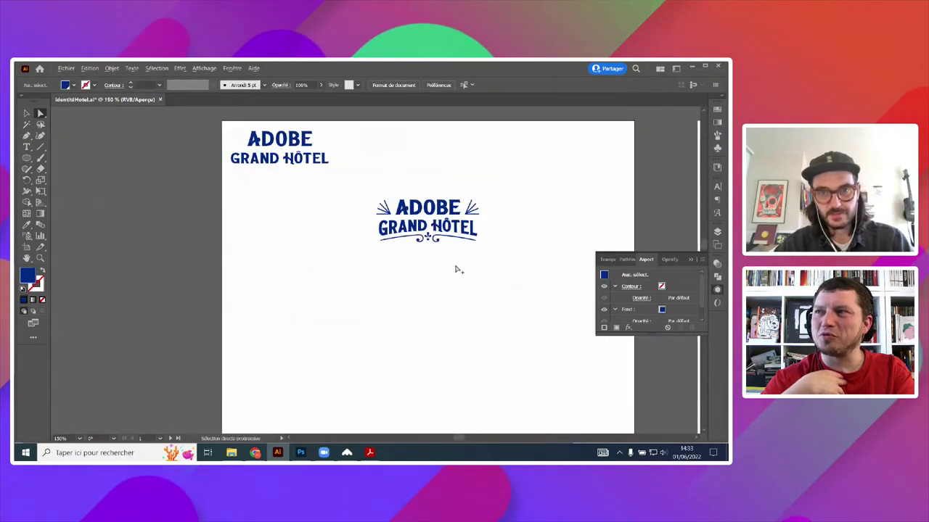
- Enlarge the whole teardrop ornament slightly, keeping it centred between the two flourishes
{"action": "scroll", "coordinate": [519, 255], "scroll_direction": "down", "scroll_amount": 1}
{"action": "key", "text": "v"}
{"action": "scroll", "coordinate": [523, 255], "scroll_direction": "up", "scroll_amount": 2}
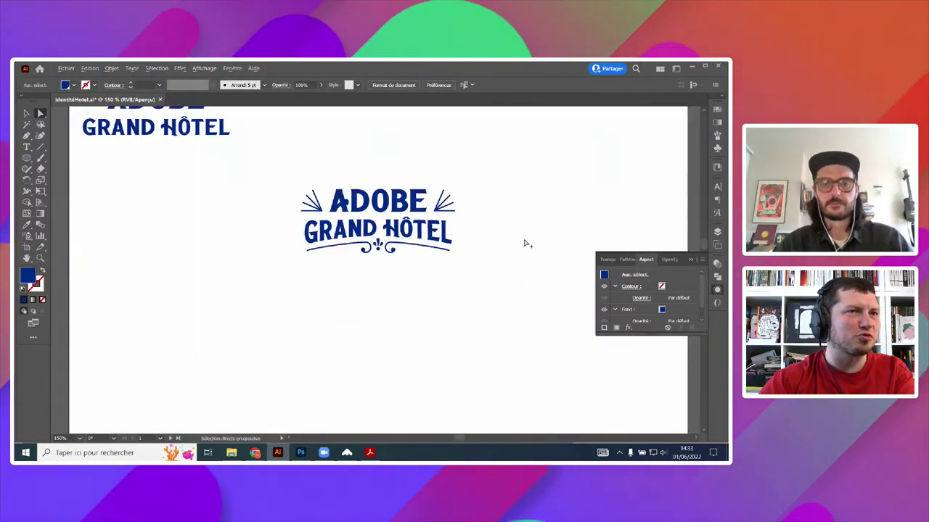
{"action": "scroll", "coordinate": [406, 251], "scroll_direction": "up", "scroll_amount": 3}
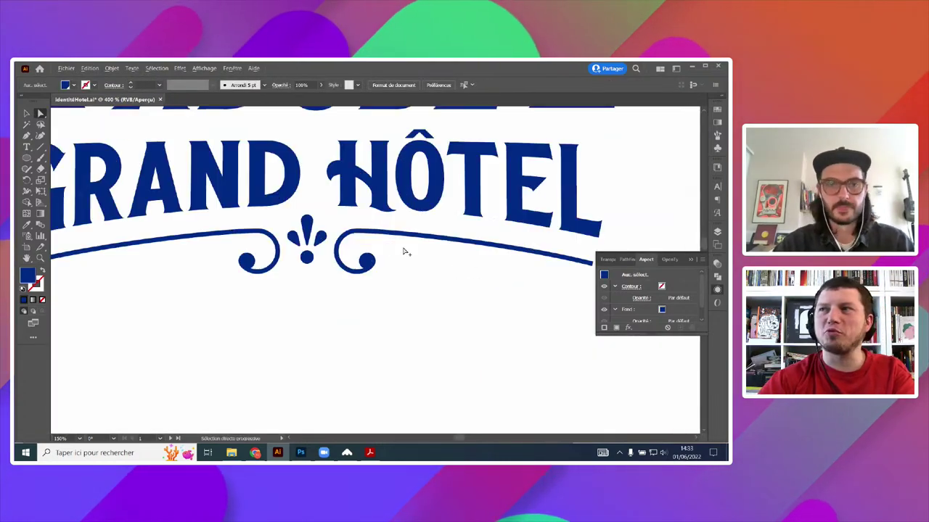
{"action": "left_click", "coordinate": [306, 222]}
{"action": "left_click_drag", "start_coordinate": [326, 217], "coordinate": [329, 212]}
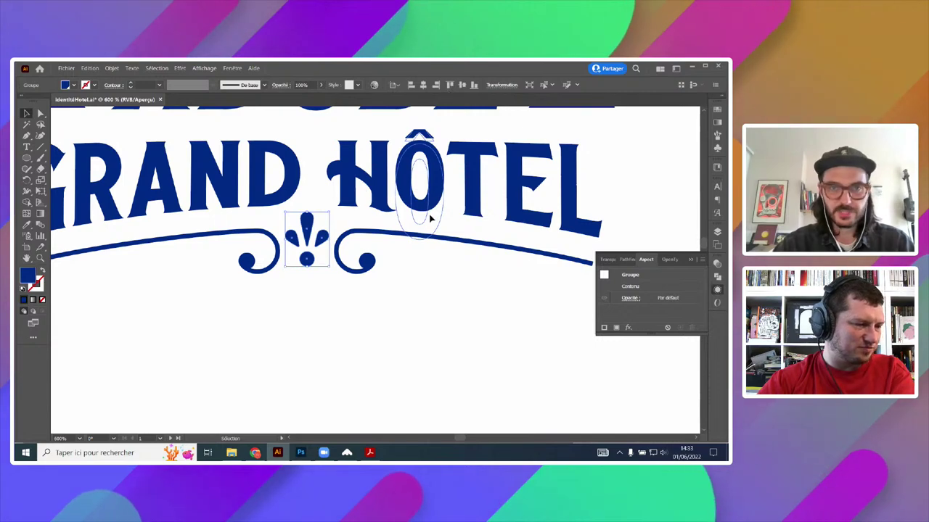
{"action": "left_click", "coordinate": [396, 276]}
- Select the whole arched logo to check it, deselect it and collapse the Appearance panel
{"action": "scroll", "coordinate": [396, 276], "scroll_direction": "down", "scroll_amount": 5}
{"action": "left_click_drag", "start_coordinate": [344, 219], "coordinate": [371, 242]}
{"action": "scroll", "coordinate": [282, 222], "scroll_direction": "up", "scroll_amount": 1}
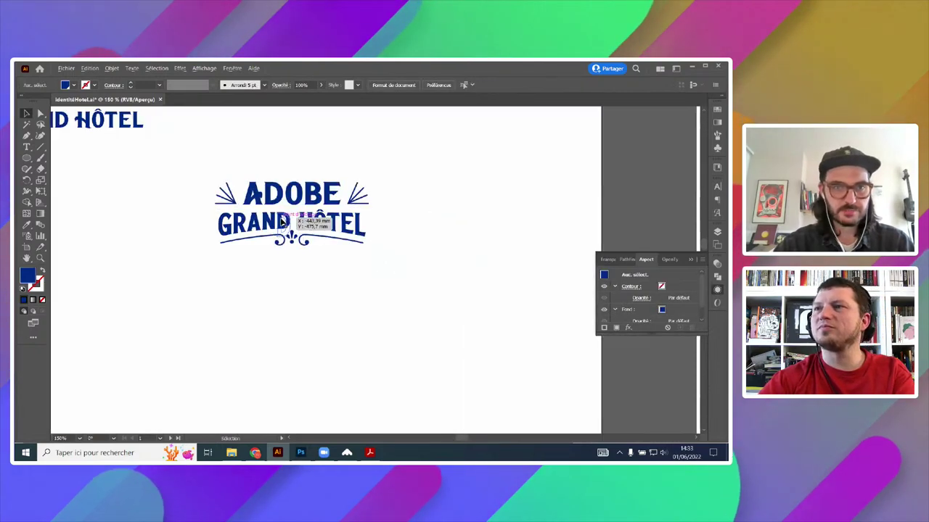
{"action": "left_click_drag", "start_coordinate": [190, 270], "coordinate": [188, 271]}
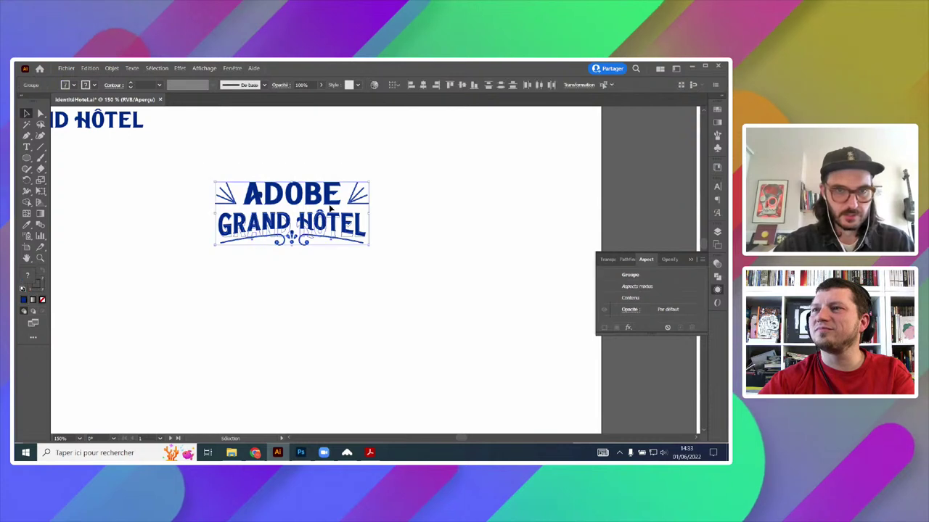
{"action": "scroll", "coordinate": [311, 222], "scroll_direction": "down", "scroll_amount": 1}
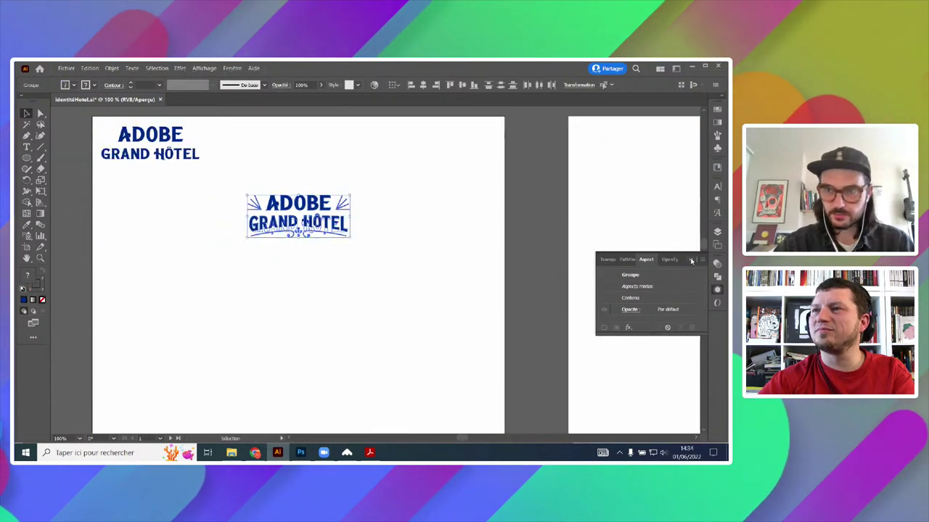
{"action": "left_click", "coordinate": [693, 259]}
{"action": "left_click", "coordinate": [421, 244]}
- Move the flourishes and the central ornament together slightly down, away from the GRAND HÔTEL lettering
{"action": "scroll", "coordinate": [287, 243], "scroll_direction": "up", "scroll_amount": 3}
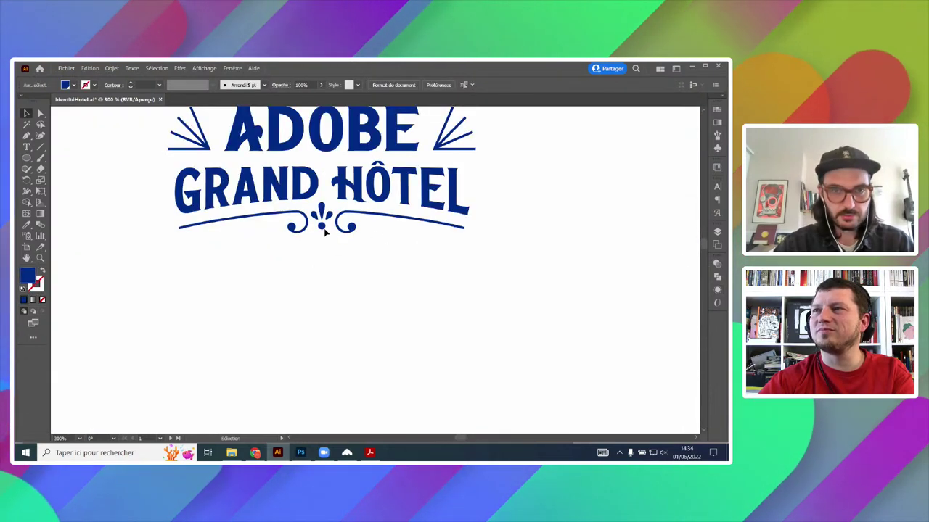
{"action": "left_click", "coordinate": [322, 222]}
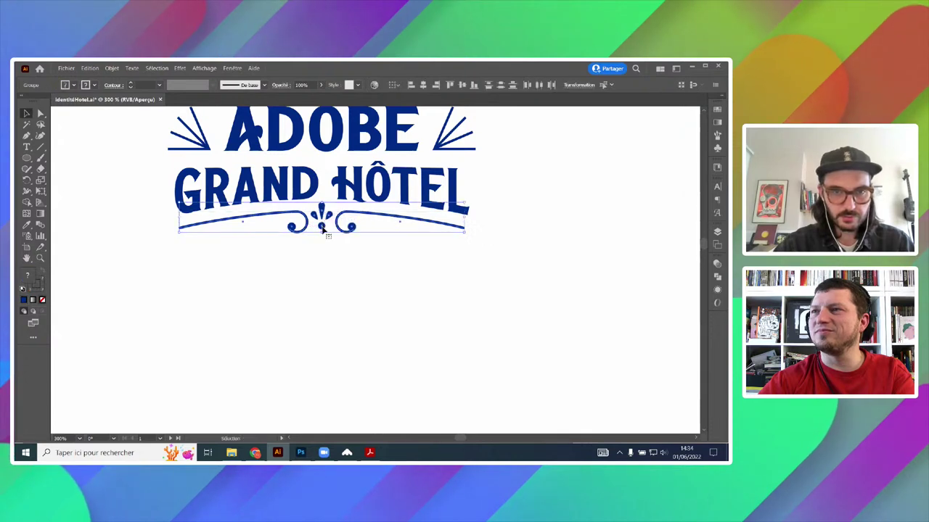
{"action": "left_click_drag", "start_coordinate": [324, 222], "coordinate": [322, 233]}
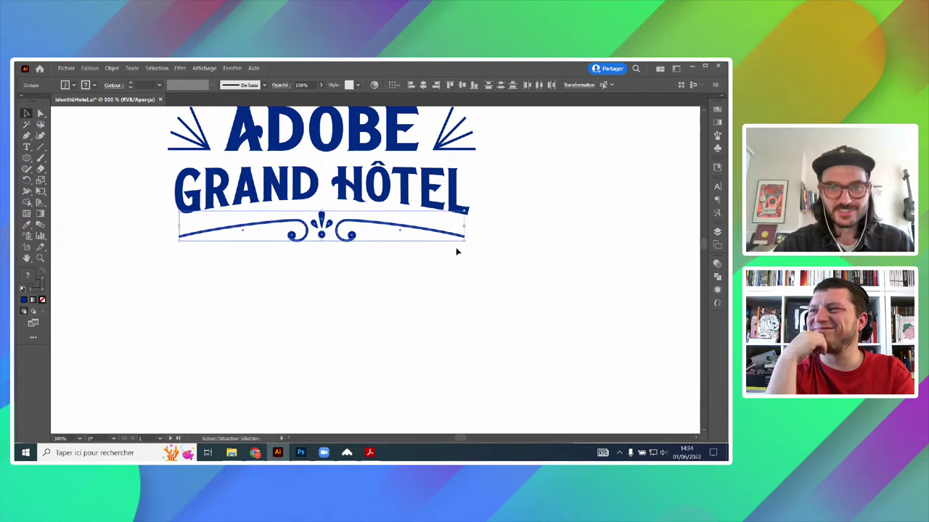
{"action": "left_click", "coordinate": [536, 216]}
{"action": "scroll", "coordinate": [536, 216], "scroll_direction": "down", "scroll_amount": 4}
- Copy only the ADOBE and warped GRAND HÔTEL lettering onto the empty artboard beside the logo
{"action": "left_click_drag", "start_coordinate": [563, 223], "coordinate": [298, 215]}
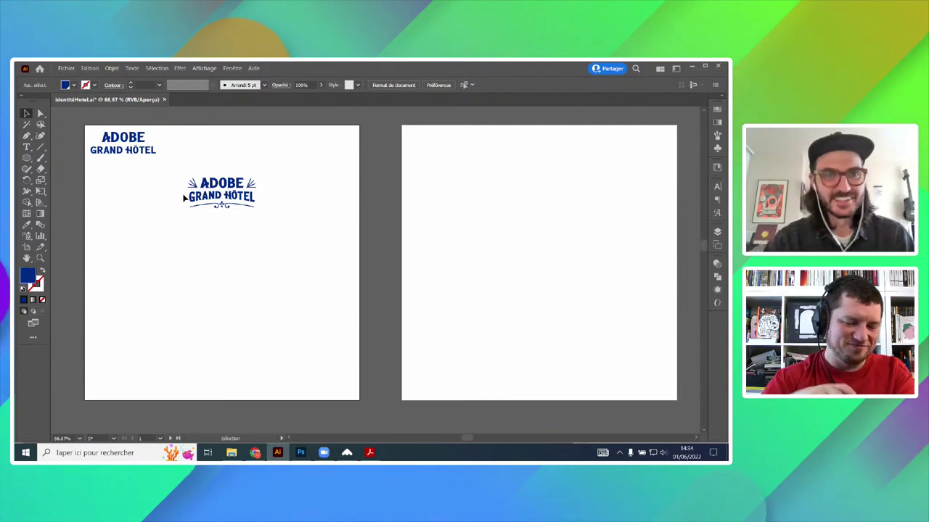
{"action": "scroll", "coordinate": [277, 208], "scroll_direction": "up", "scroll_amount": 1}
{"action": "left_click", "coordinate": [211, 176]}
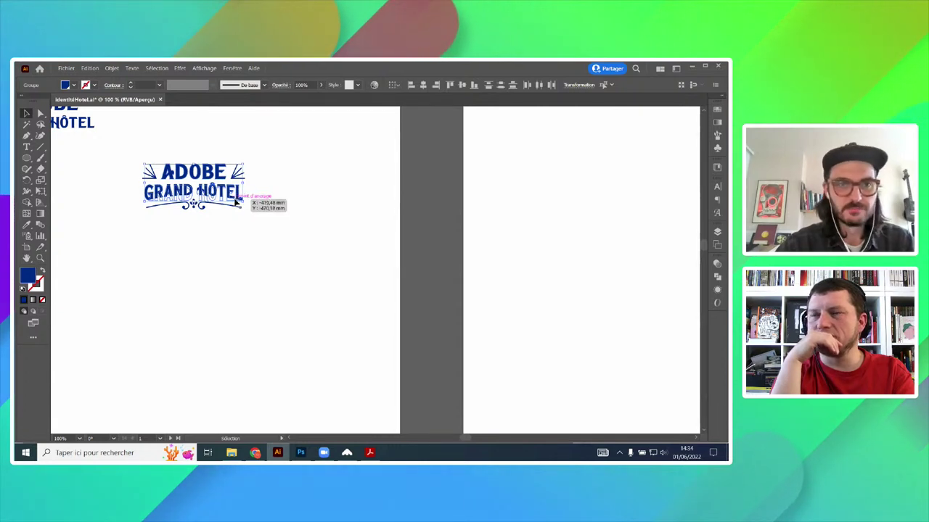
{"action": "scroll", "coordinate": [235, 198], "scroll_direction": "down", "scroll_amount": 2}
{"action": "left_click_drag", "start_coordinate": [283, 213], "coordinate": [191, 226]}
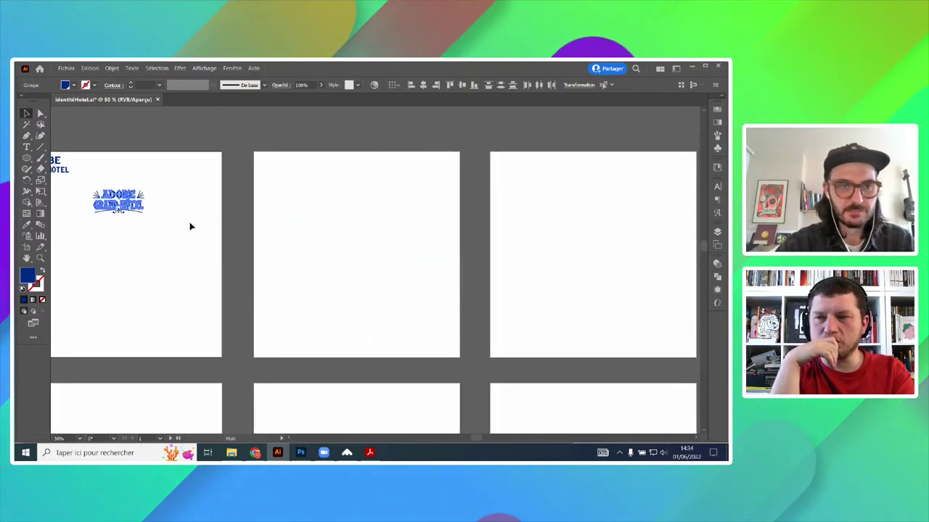
{"action": "scroll", "coordinate": [181, 216], "scroll_direction": "up", "scroll_amount": 1}
{"action": "left_click_drag", "start_coordinate": [116, 205], "coordinate": [457, 200]}
{"action": "scroll", "coordinate": [478, 197], "scroll_direction": "up", "scroll_amount": 3}
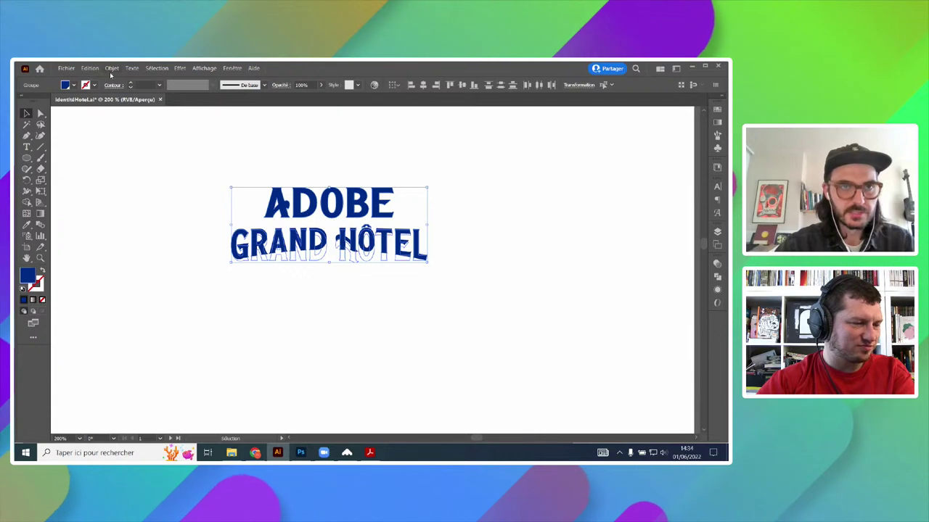
- Remove the Arc inférieur warp effect from the copied GRAND HÔTEL lettering
{"action": "left_click", "coordinate": [718, 290]}
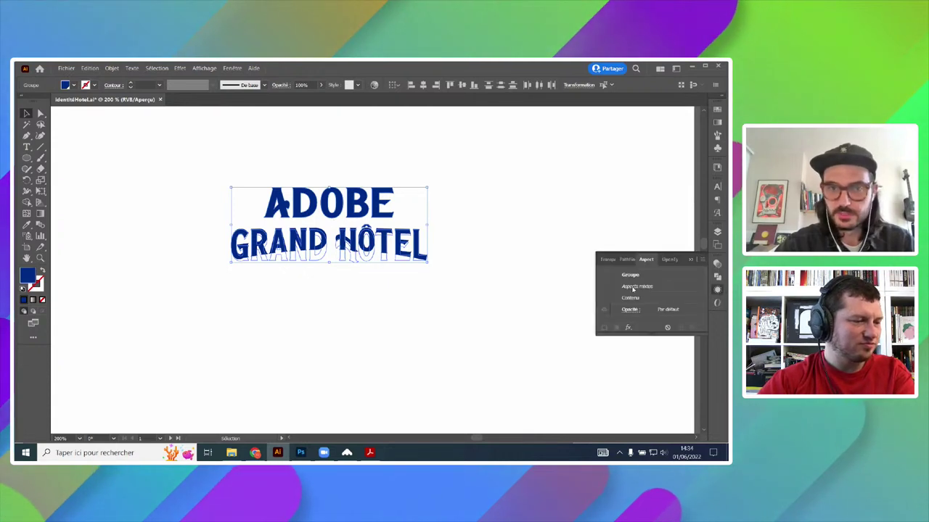
{"action": "left_click", "coordinate": [465, 266]}
{"action": "left_click", "coordinate": [418, 256]}
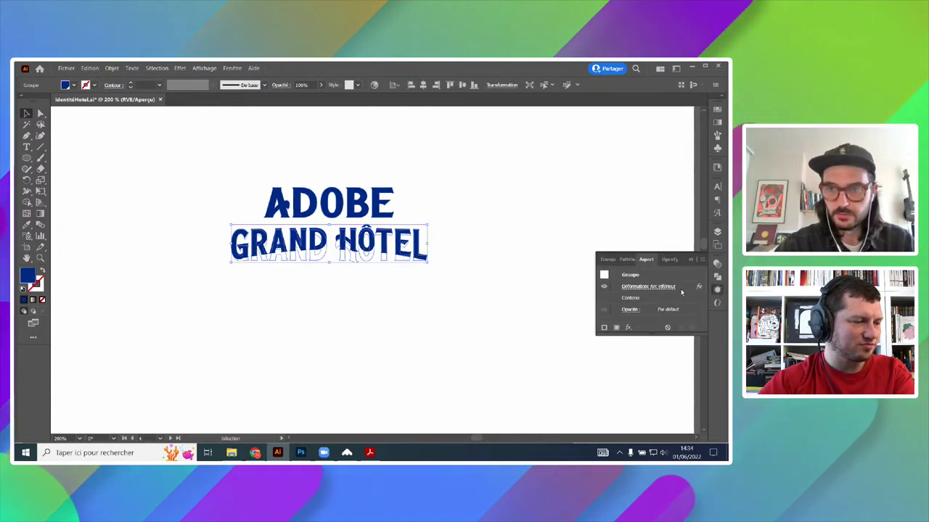
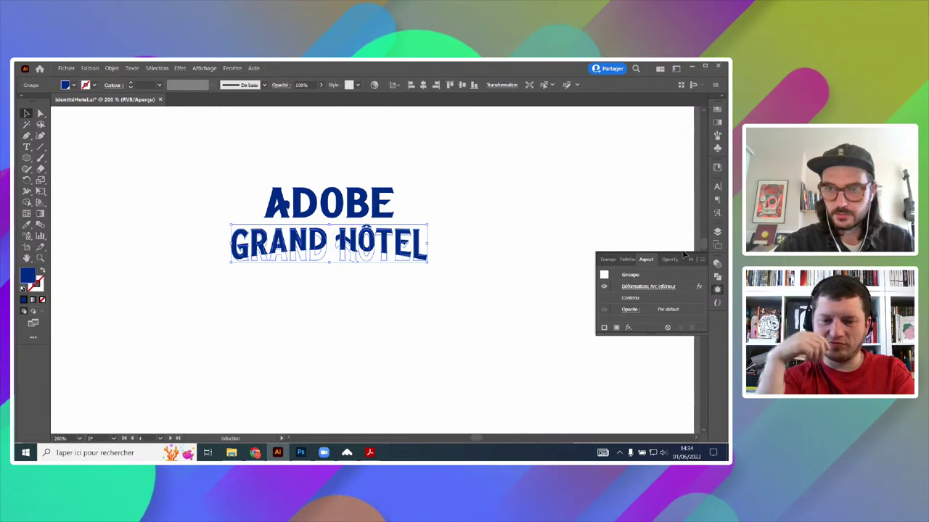
{"action": "left_click", "coordinate": [688, 287]}
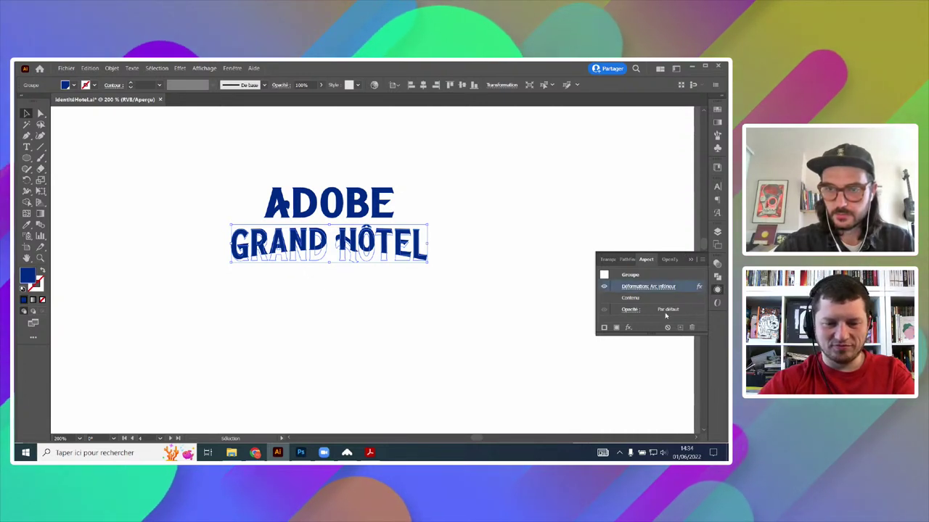
{"action": "left_click", "coordinate": [459, 247]}
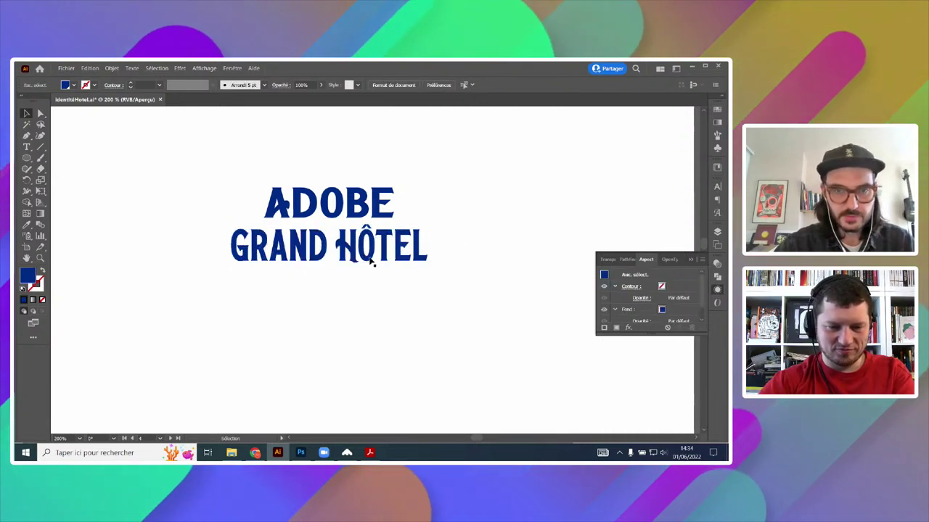
{"action": "left_click", "coordinate": [372, 259]}
- Copy the original flat ADOBE GRAND HÔTEL text block onto the new artboard and delete the unwarped lettering above it
{"action": "scroll", "coordinate": [385, 248], "scroll_direction": "down", "scroll_amount": 4}
{"action": "left_click_drag", "start_coordinate": [88, 212], "coordinate": [481, 283]}
{"action": "scroll", "coordinate": [513, 238], "scroll_direction": "up", "scroll_amount": 3}
{"action": "left_click", "coordinate": [455, 273]}
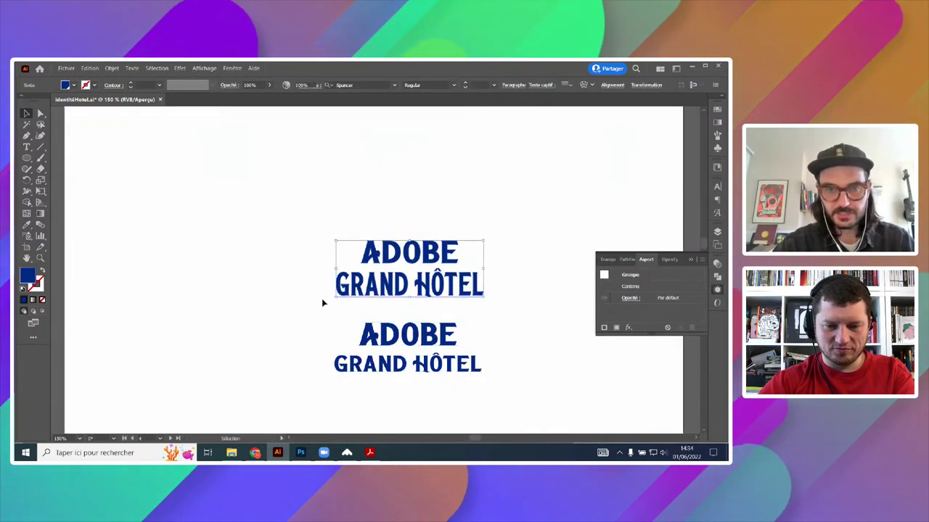
{"action": "key", "text": "Delete"}
- Set both lines of the copied ADOBE GRAND HÔTEL text to 20 pt and reselect the text block as an object
{"action": "left_click", "coordinate": [418, 359]}
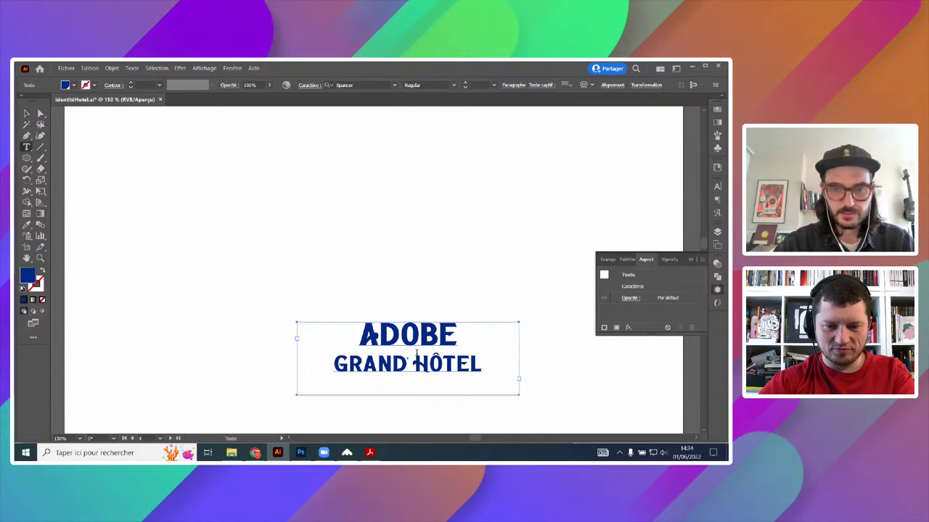
{"action": "left_click", "coordinate": [416, 353]}
{"action": "key", "text": "ctrl+a"}
{"action": "type", "text": "20"}
{"action": "key", "text": "Return"}
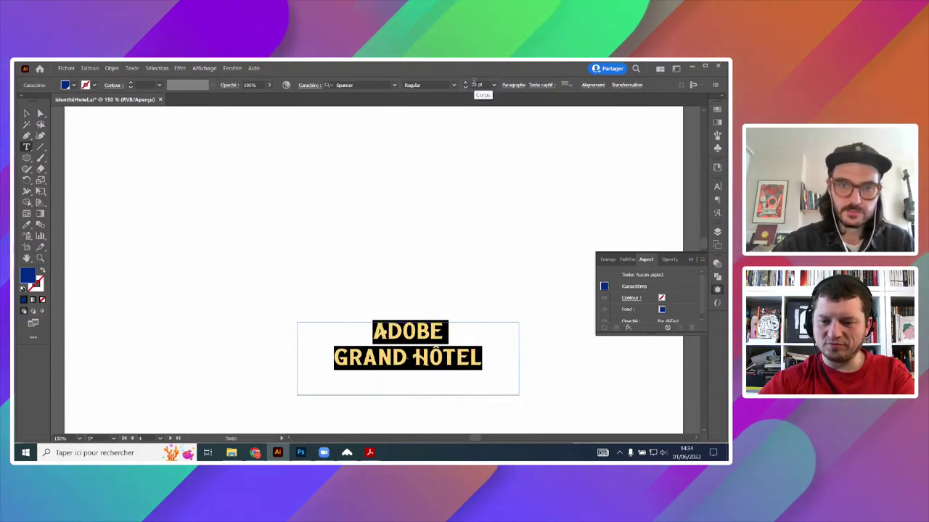
{"action": "left_click", "coordinate": [132, 68]}
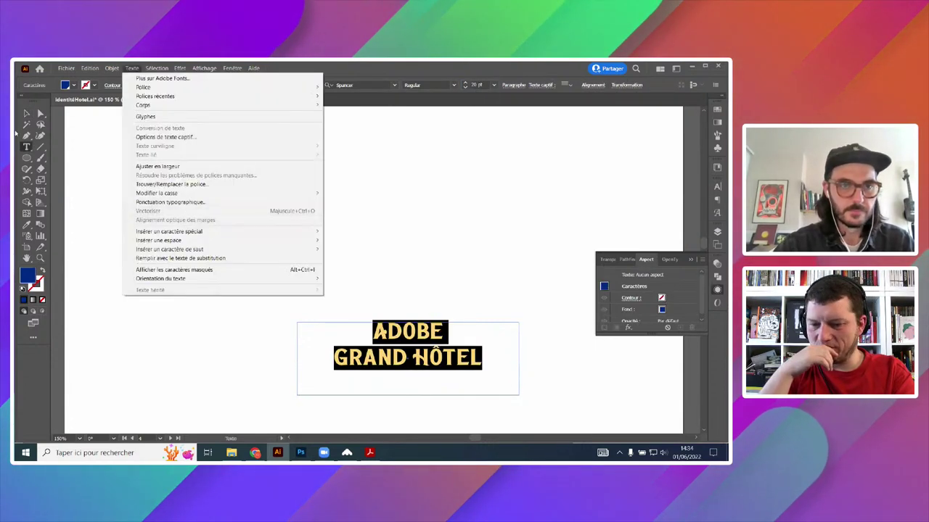
{"action": "left_click", "coordinate": [26, 113]}
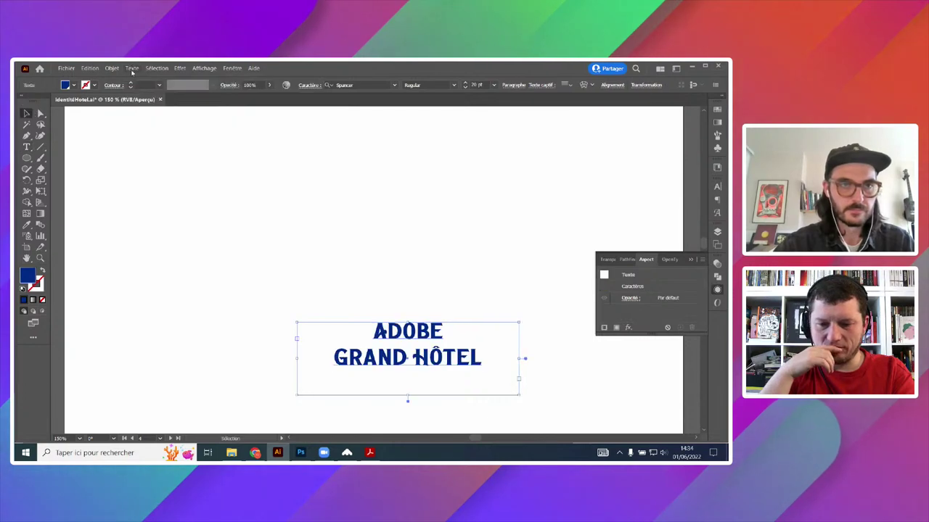
- Convert the copied ADOBE GRAND HÔTEL text to outlines and isolate the resulting group for editing
{"action": "left_click", "coordinate": [132, 68]}
{"action": "left_click", "coordinate": [170, 211]}
{"action": "scroll", "coordinate": [428, 362], "scroll_direction": "up", "scroll_amount": 3}
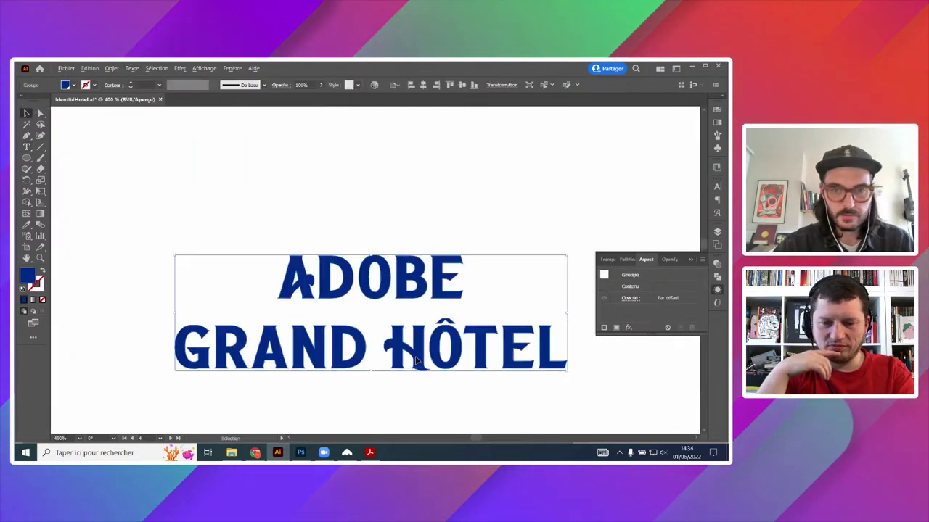
{"action": "left_click_drag", "start_coordinate": [429, 362], "coordinate": [405, 308]}
{"action": "double_click", "coordinate": [321, 241]}
{"action": "scroll", "coordinate": [396, 229], "scroll_direction": "down", "scroll_amount": 2}
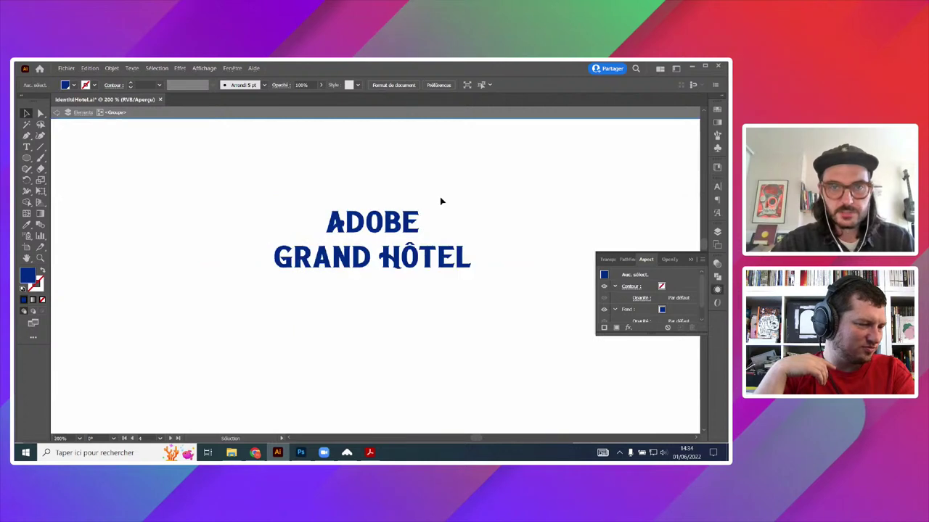
- Delete every outlined letter except the initials A, G and H
{"action": "left_click_drag", "start_coordinate": [440, 197], "coordinate": [361, 234]}
{"action": "key", "text": "Delete"}
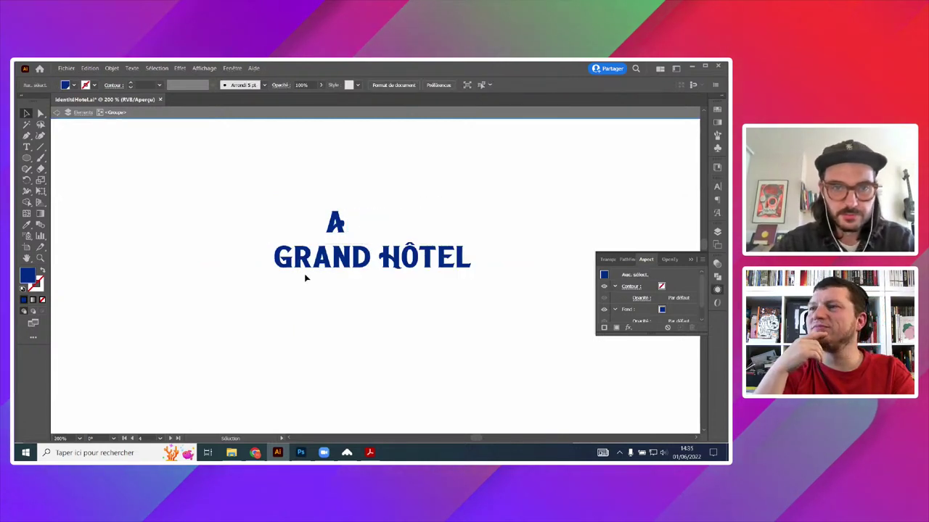
{"action": "left_click_drag", "start_coordinate": [304, 273], "coordinate": [368, 245]}
{"action": "key", "text": "Delete"}
{"action": "left_click_drag", "start_coordinate": [466, 232], "coordinate": [449, 271]}
{"action": "key", "text": "Delete"}
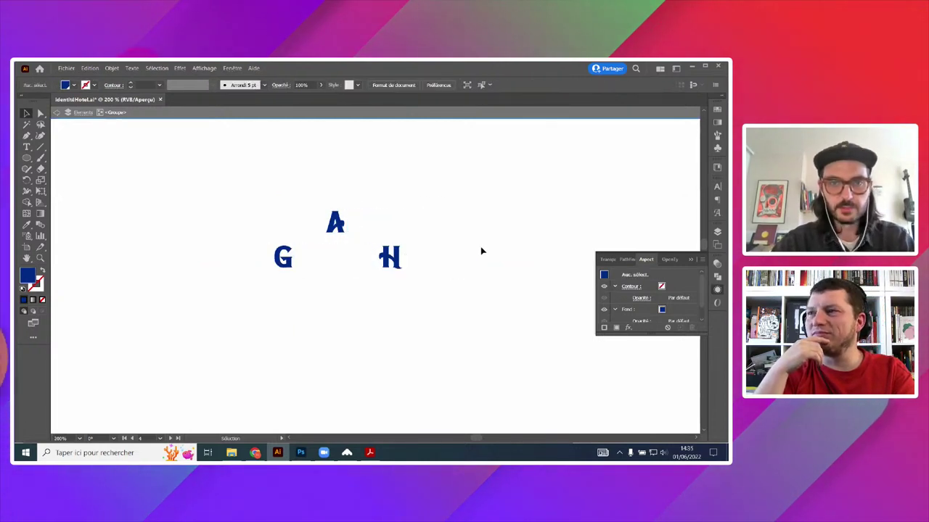
- Line up the G and H beside the A in one row and place a larger copy of the three initials below
{"action": "left_click_drag", "start_coordinate": [279, 269], "coordinate": [401, 223]}
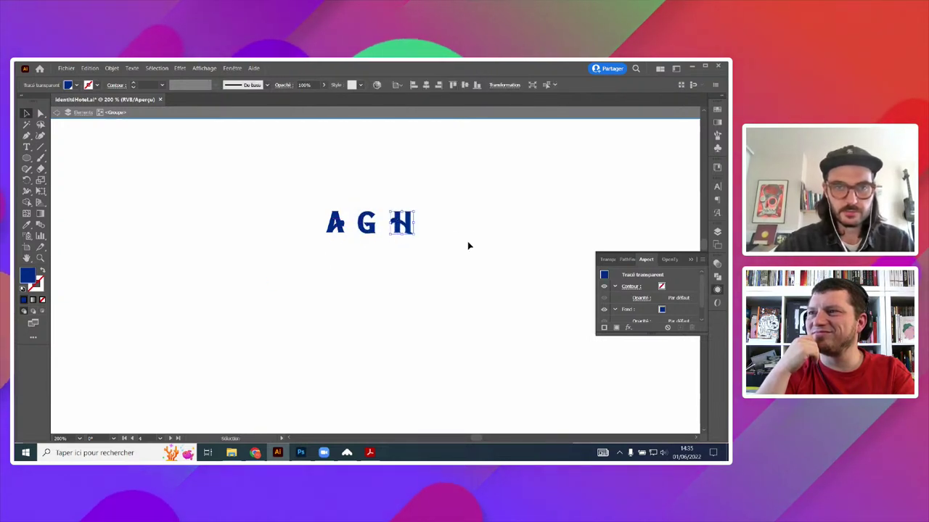
{"action": "scroll", "coordinate": [472, 244], "scroll_direction": "down", "scroll_amount": 4}
{"action": "left_click_drag", "start_coordinate": [456, 231], "coordinate": [501, 347]}
{"action": "scroll", "coordinate": [446, 182], "scroll_direction": "up", "scroll_amount": 2}
{"action": "scroll", "coordinate": [438, 294], "scroll_direction": "up", "scroll_amount": 3}
{"action": "left_click", "coordinate": [391, 297]}
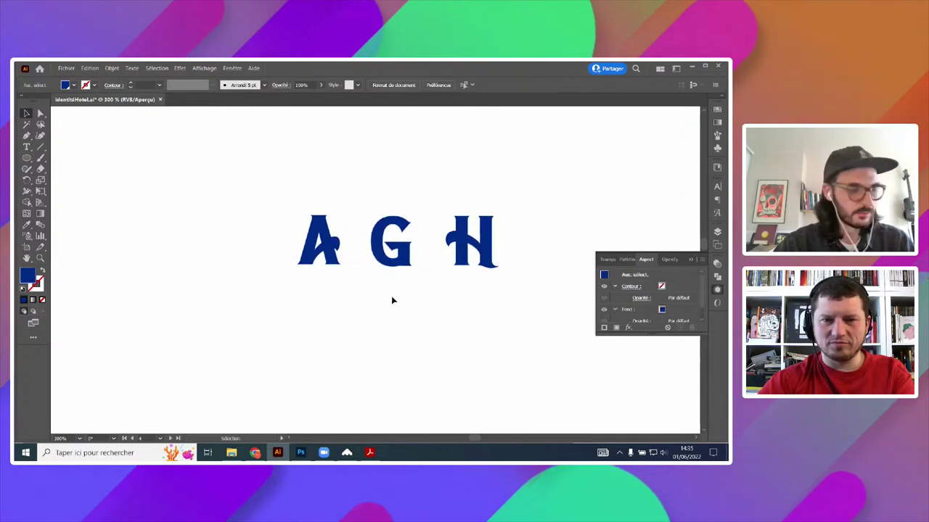
- Ungroup the larger initials and stagger them diagonally, with the H's left stem overlapping the foot of the G
{"action": "scroll", "coordinate": [400, 301], "scroll_direction": "down", "scroll_amount": 2}
{"action": "left_click_drag", "start_coordinate": [409, 314], "coordinate": [403, 296]}
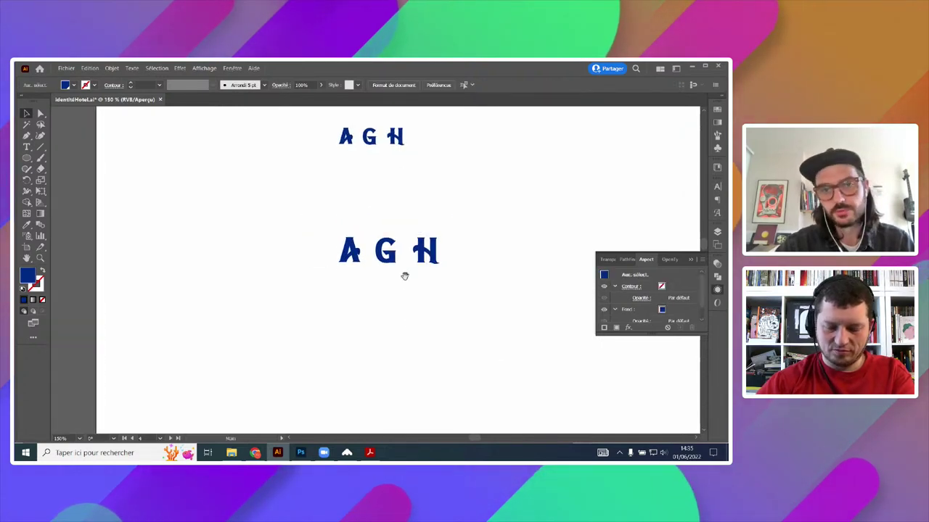
{"action": "scroll", "coordinate": [404, 277], "scroll_direction": "up", "scroll_amount": 2}
{"action": "left_click", "coordinate": [369, 226]}
{"action": "right_click", "coordinate": [367, 227]}
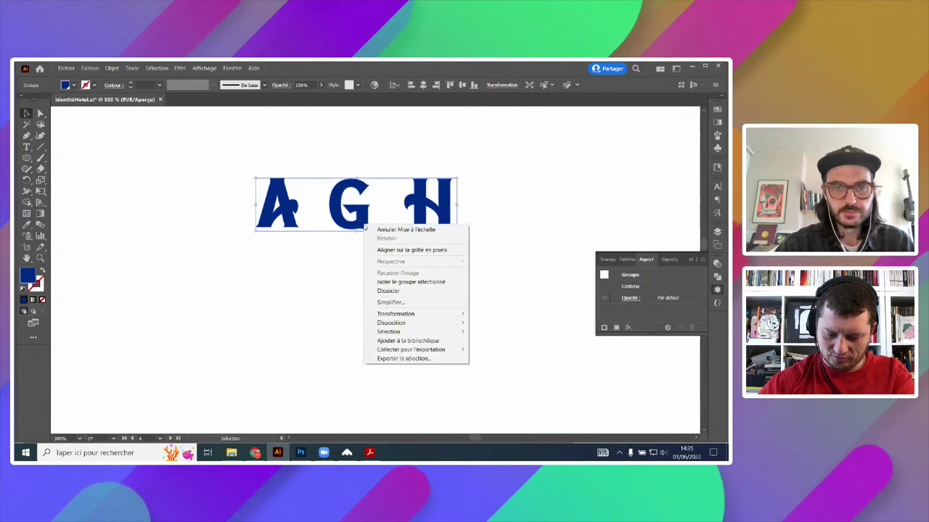
{"action": "left_click", "coordinate": [366, 290]}
{"action": "left_click", "coordinate": [341, 295]}
{"action": "left_click_drag", "start_coordinate": [359, 218], "coordinate": [345, 251]}
{"action": "left_click_drag", "start_coordinate": [452, 214], "coordinate": [378, 291]}
- Remove the serif anchor points from the top of the H's left stem
{"action": "scroll", "coordinate": [366, 276], "scroll_direction": "up", "scroll_amount": 5}
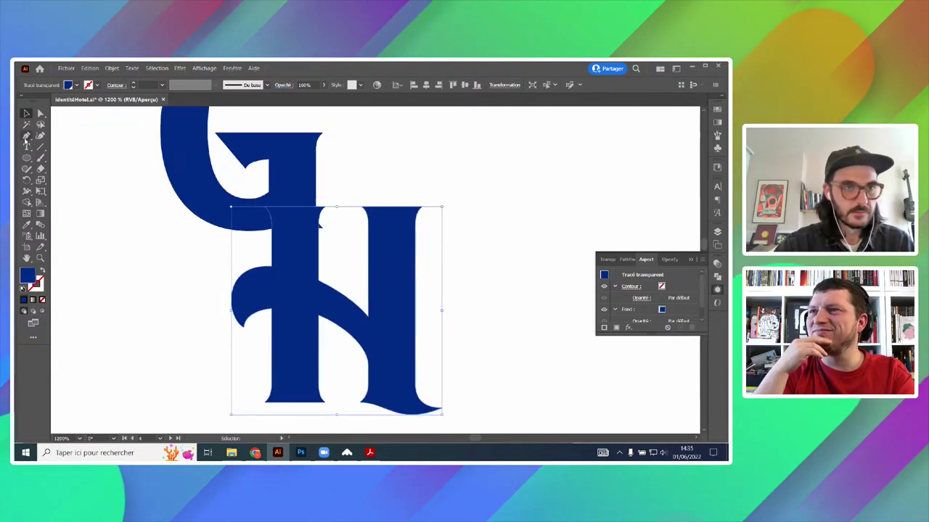
{"action": "left_click", "coordinate": [26, 136]}
{"action": "scroll", "coordinate": [301, 214], "scroll_direction": "up", "scroll_amount": 3}
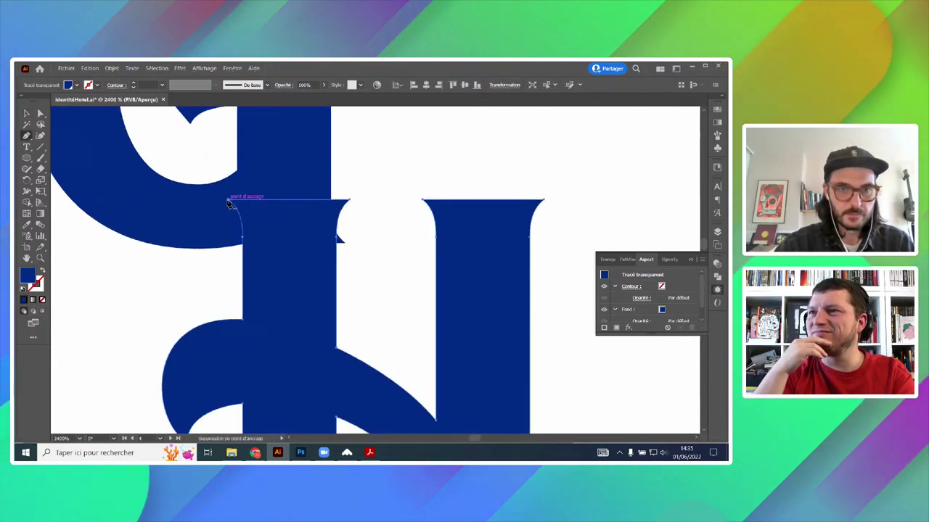
{"action": "left_click", "coordinate": [228, 202]}
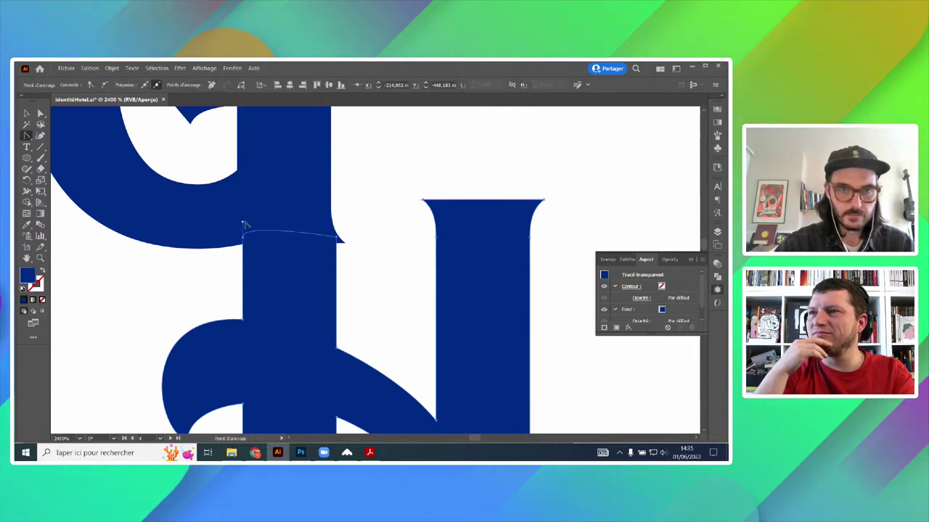
{"action": "scroll", "coordinate": [336, 247], "scroll_direction": "down", "scroll_amount": 1}
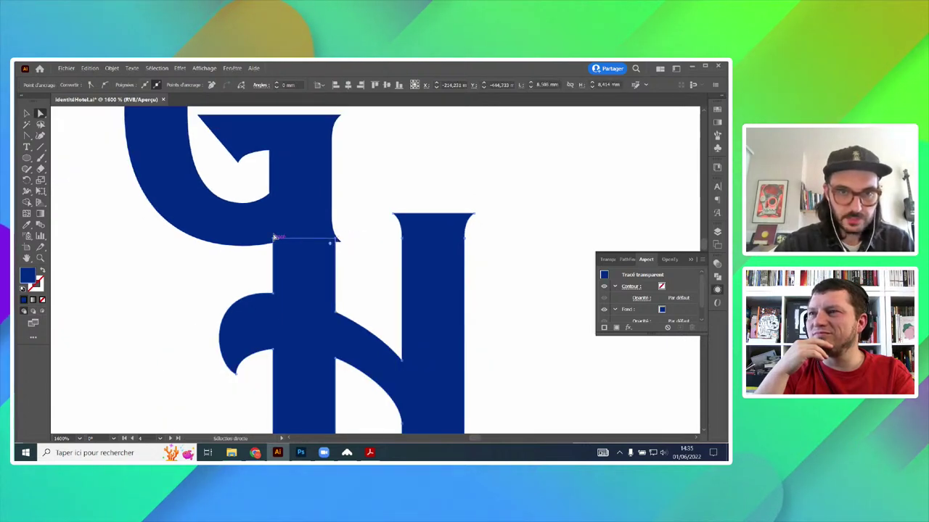
- Extend the top of the H's left stem straight up into the G and align it with the G's stem
{"action": "left_click_drag", "start_coordinate": [273, 237], "coordinate": [276, 145]}
{"action": "key", "text": "ctrl+z"}
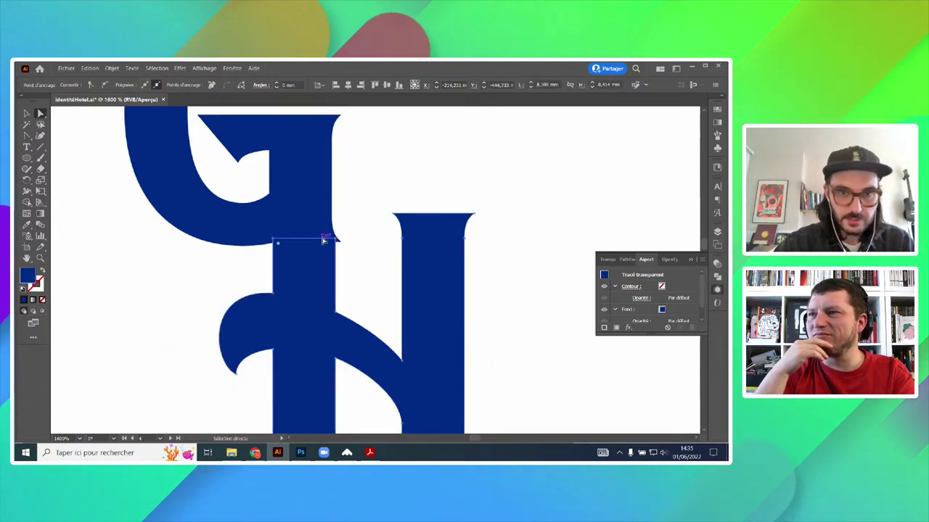
{"action": "left_click_drag", "start_coordinate": [324, 240], "coordinate": [336, 152]}
{"action": "left_click_drag", "start_coordinate": [312, 287], "coordinate": [309, 287]}
{"action": "scroll", "coordinate": [411, 246], "scroll_direction": "up", "scroll_amount": 1}
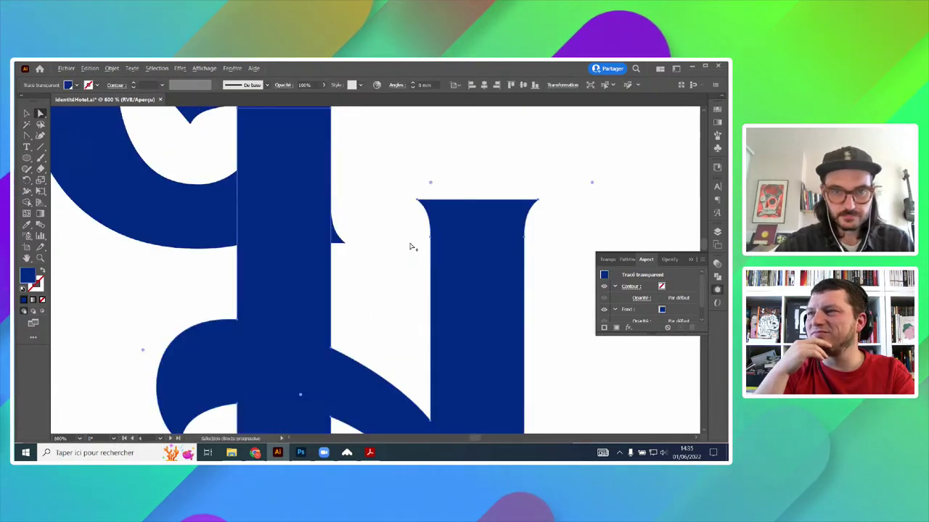
- Delete the pointed serif at the foot of the G's stem so the G merges cleanly into the H's stem
{"action": "left_click", "coordinate": [237, 232]}
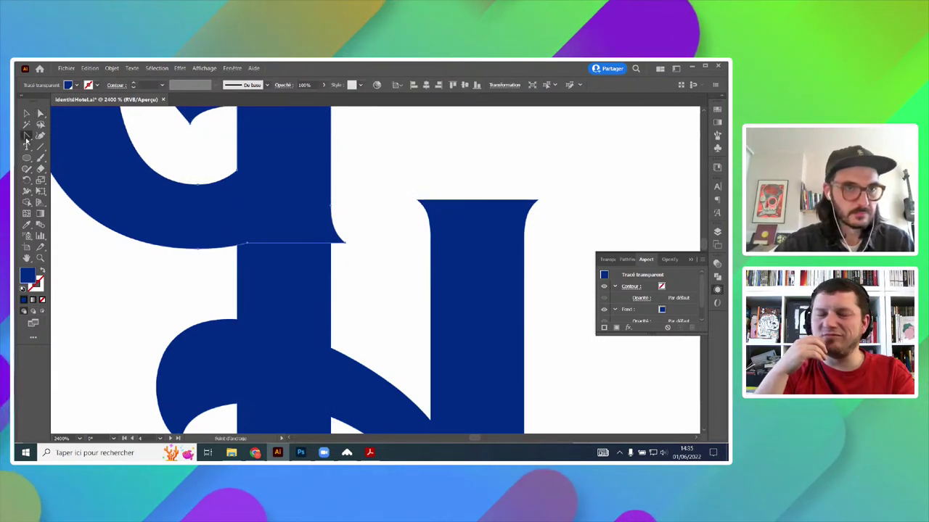
{"action": "left_click_drag", "start_coordinate": [27, 135], "coordinate": [80, 157]}
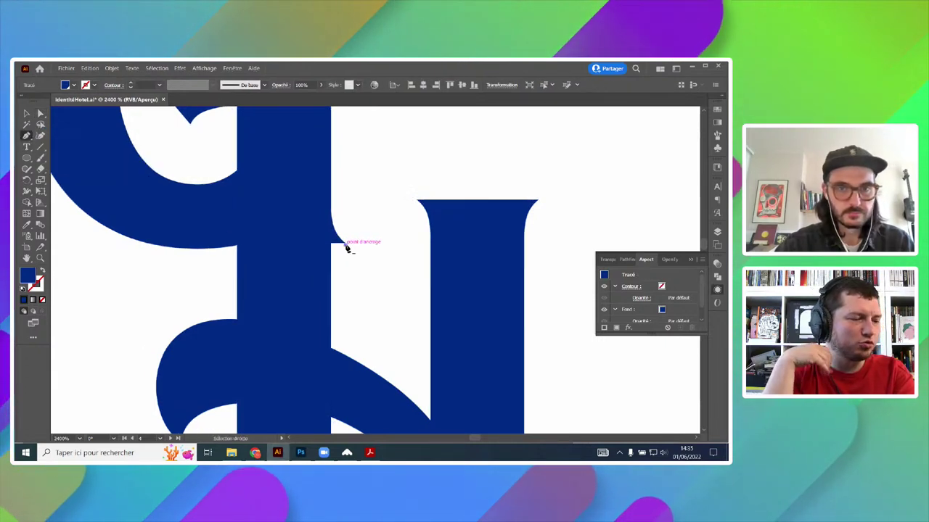
{"action": "left_click", "coordinate": [346, 247]}
{"action": "left_click", "coordinate": [41, 114]}
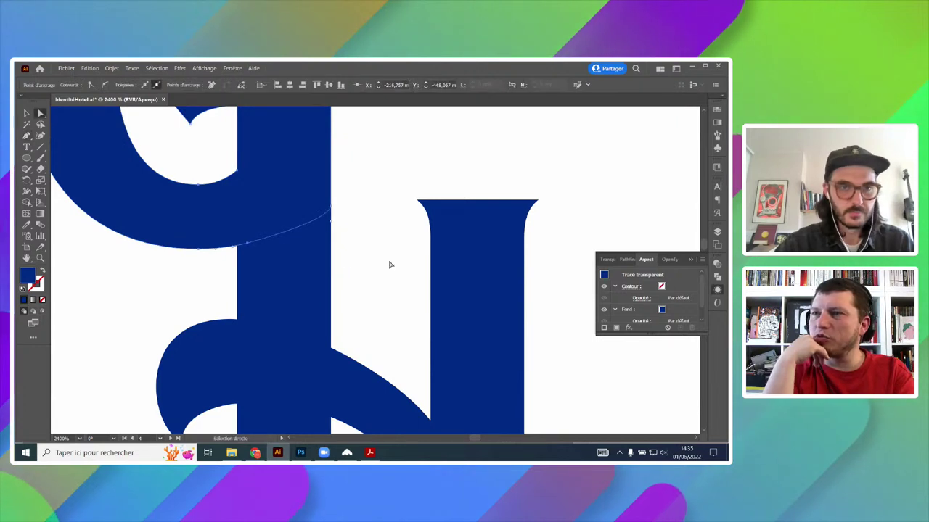
{"action": "left_click", "coordinate": [388, 264]}
- Move the A down onto the G so its right foot overlaps the top of the G, and deselect it
{"action": "scroll", "coordinate": [394, 267], "scroll_direction": "down", "scroll_amount": 5}
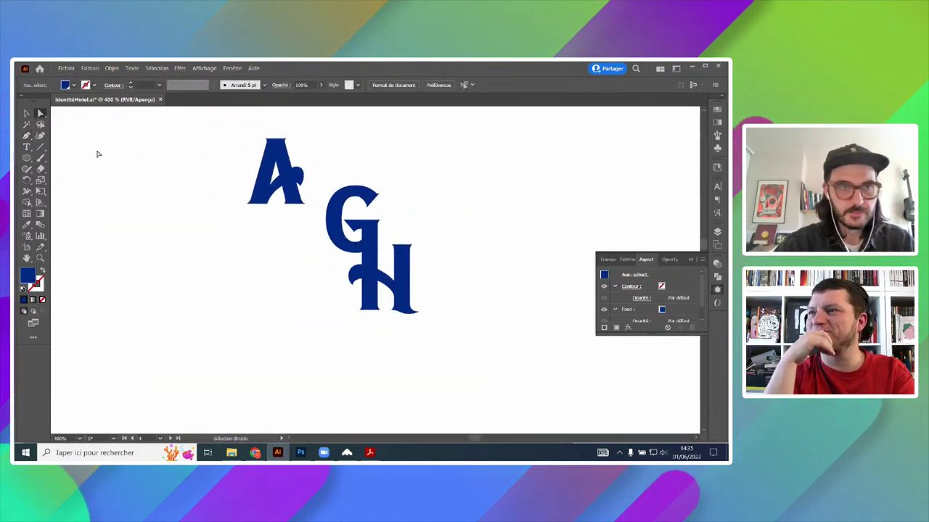
{"action": "scroll", "coordinate": [293, 163], "scroll_direction": "up", "scroll_amount": 2}
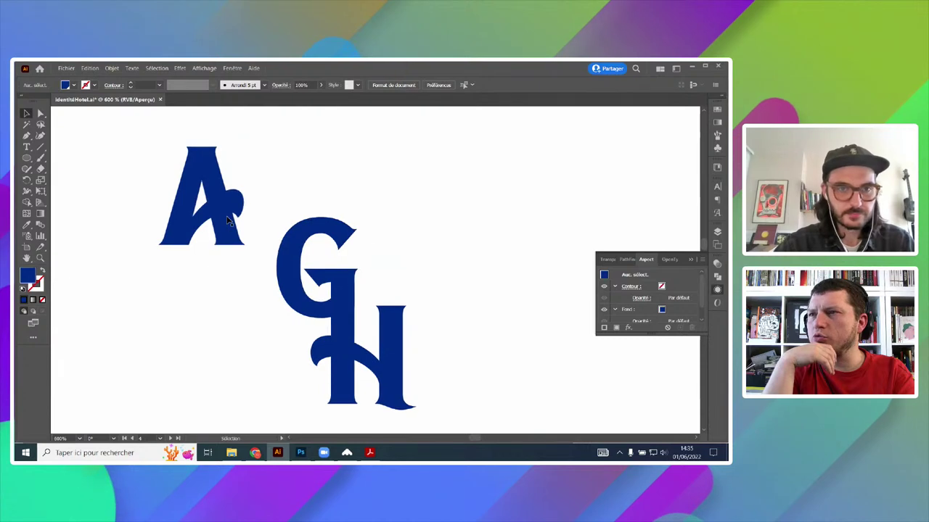
{"action": "left_click_drag", "start_coordinate": [209, 201], "coordinate": [288, 191]}
{"action": "scroll", "coordinate": [421, 218], "scroll_direction": "down", "scroll_amount": 3}
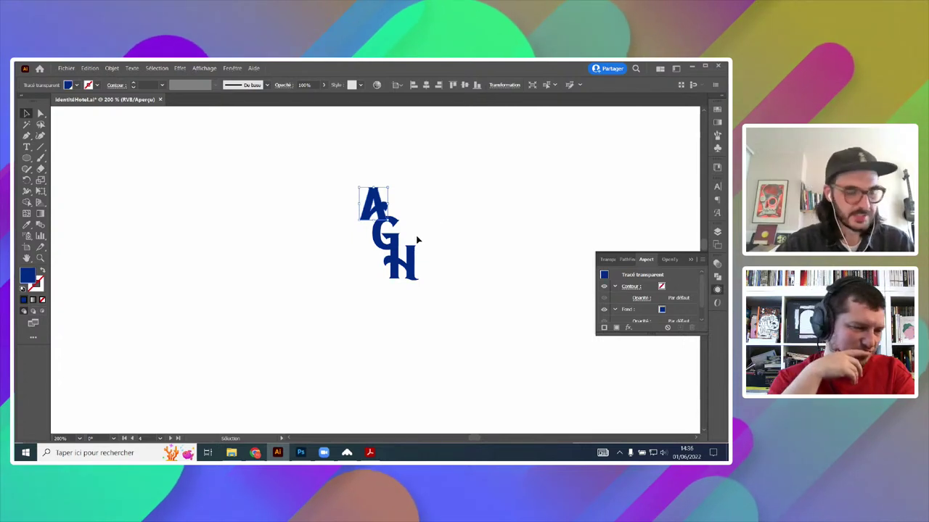
{"action": "scroll", "coordinate": [423, 240], "scroll_direction": "up", "scroll_amount": 3}
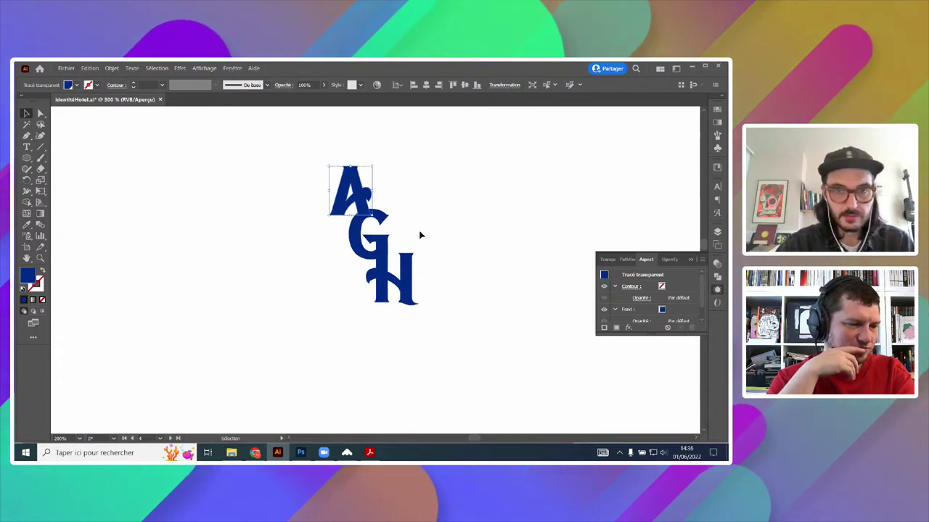
{"action": "left_click", "coordinate": [433, 217]}
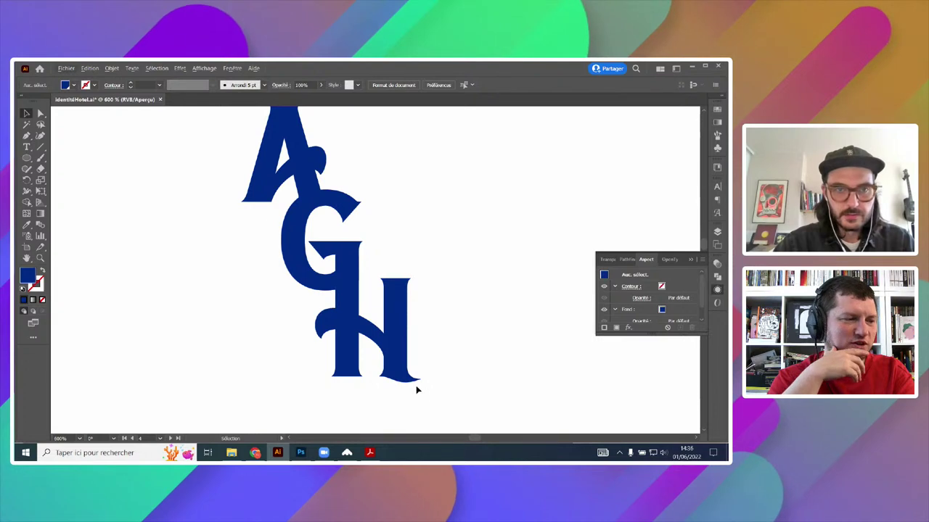
- Copy the curved foot of the H's right stem beside the monogram and level its top edge into a short stub
{"action": "left_click_drag", "start_coordinate": [418, 346], "coordinate": [392, 305]}
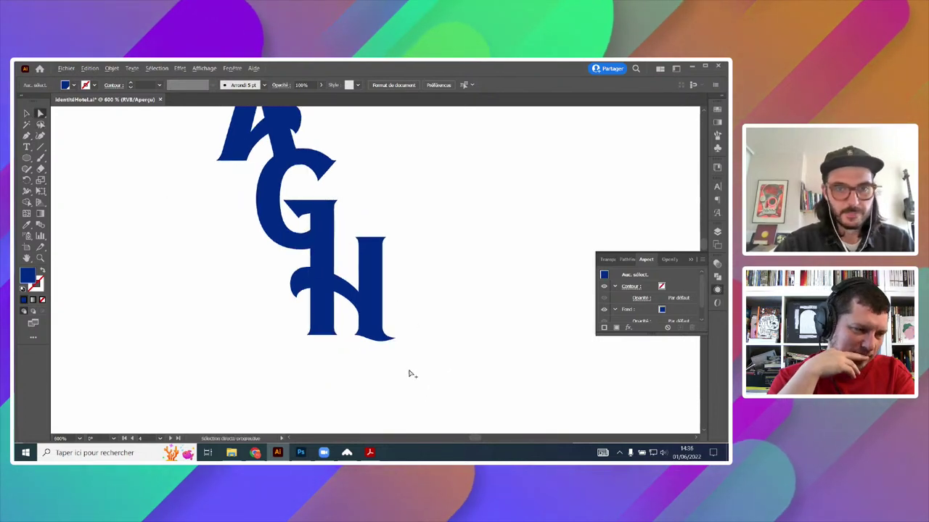
{"action": "scroll", "coordinate": [408, 374], "scroll_direction": "up", "scroll_amount": 2}
{"action": "left_click_drag", "start_coordinate": [309, 380], "coordinate": [406, 393]}
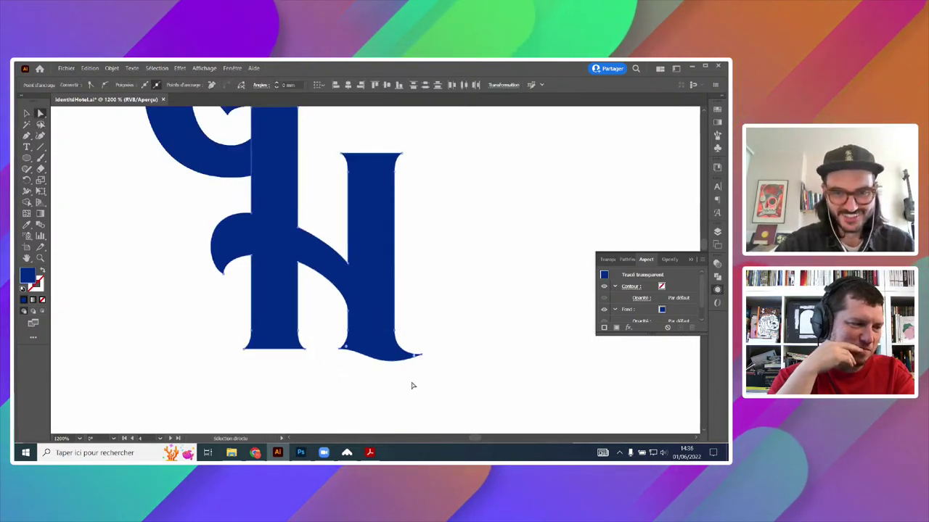
{"action": "scroll", "coordinate": [348, 317], "scroll_direction": "down", "scroll_amount": 1}
{"action": "left_click_drag", "start_coordinate": [180, 251], "coordinate": [244, 301]}
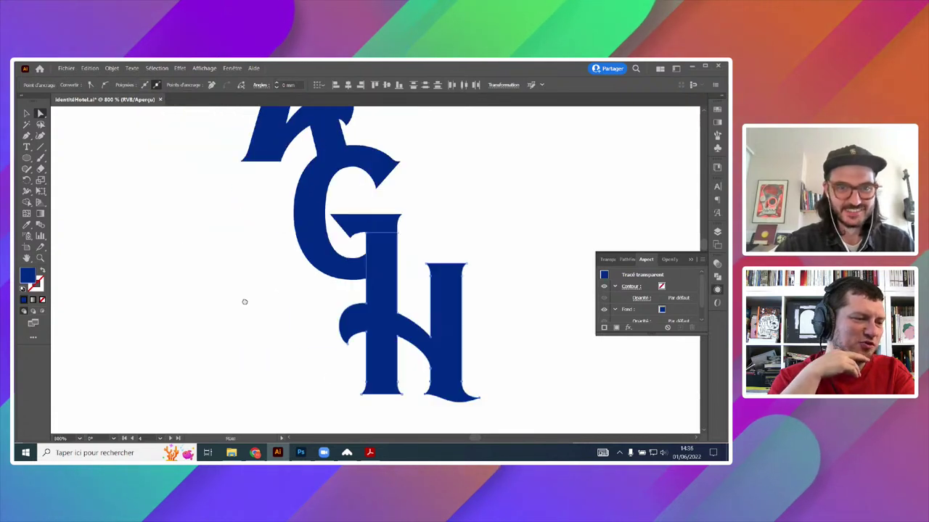
{"action": "key", "text": "ctrl+v"}
{"action": "left_click_drag", "start_coordinate": [384, 301], "coordinate": [200, 298]}
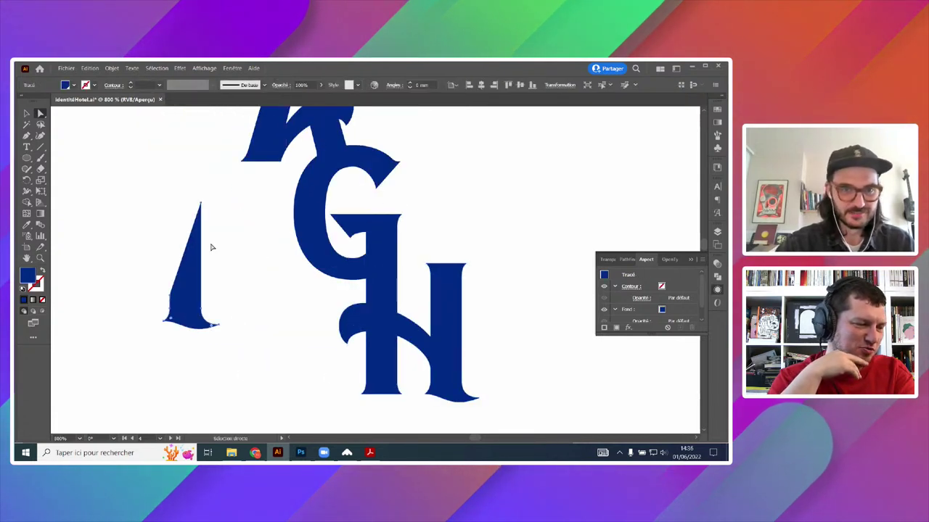
{"action": "left_click_drag", "start_coordinate": [202, 206], "coordinate": [206, 299]}
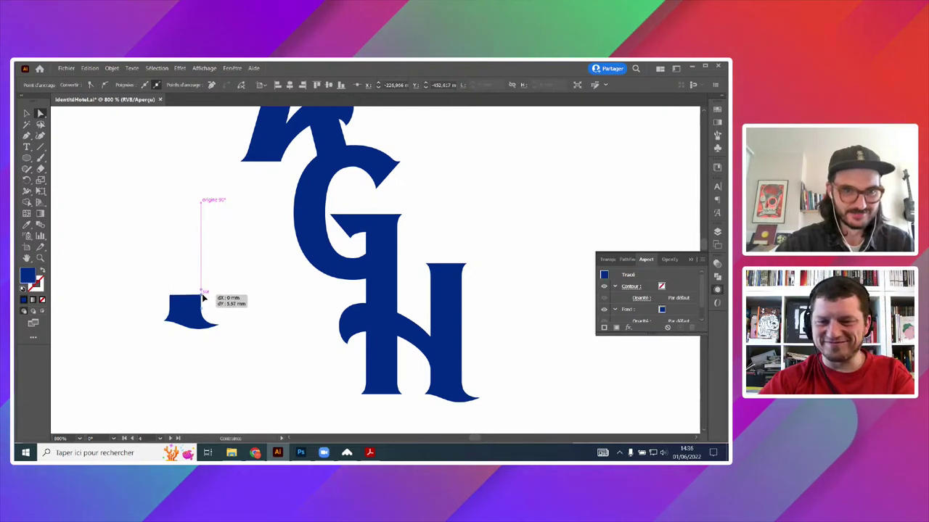
- Mirror the copied foot piece across the vertical axis and move it slightly closer to the A's left leg
{"action": "key", "text": "v"}
{"action": "right_click", "coordinate": [201, 319]}
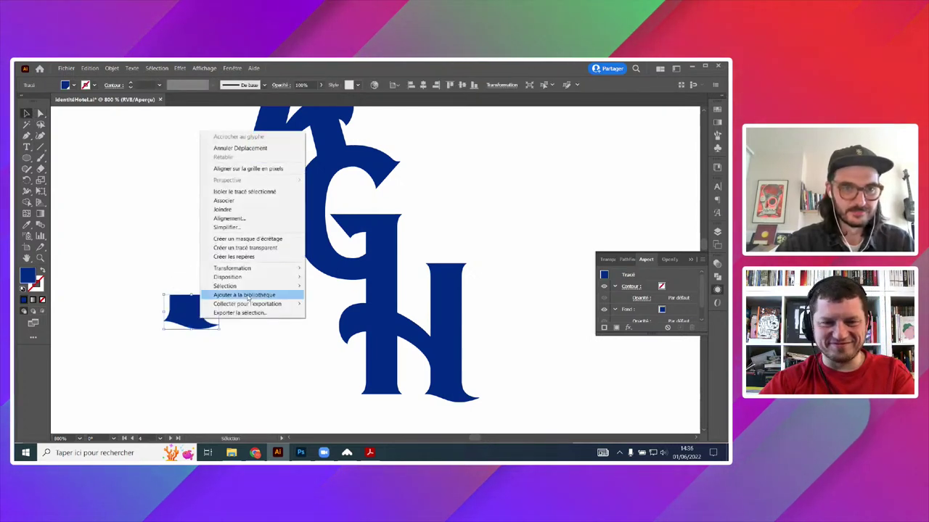
{"action": "mouse_move", "coordinate": [250, 271]}
{"action": "left_click", "coordinate": [332, 298]}
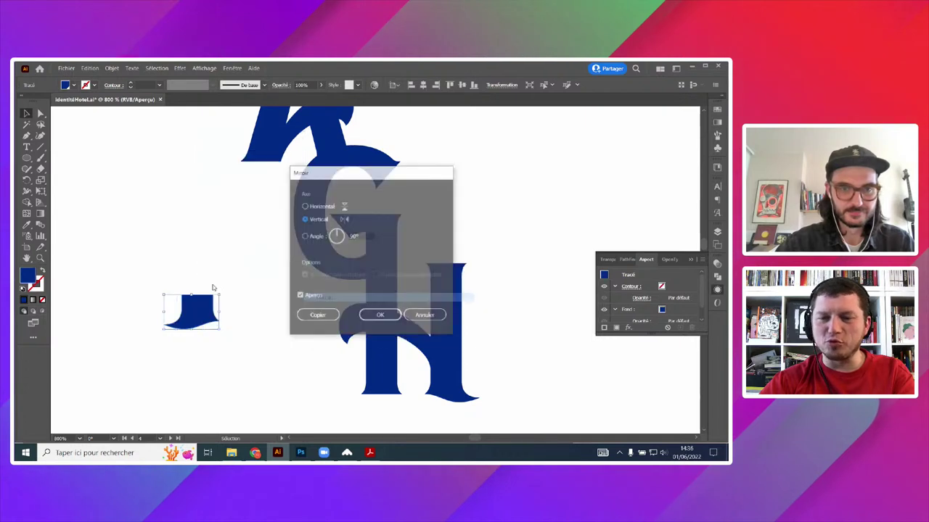
{"action": "left_click", "coordinate": [379, 316]}
{"action": "left_click_drag", "start_coordinate": [190, 323], "coordinate": [208, 296]}
{"action": "left_click", "coordinate": [264, 229]}
{"action": "left_click_drag", "start_coordinate": [263, 229], "coordinate": [283, 301]}
- Cut the serif tip off the A's left foot, adding an anchor near its inner corner and converting the outer stem anchor to a corner
{"action": "scroll", "coordinate": [296, 231], "scroll_direction": "up", "scroll_amount": 3}
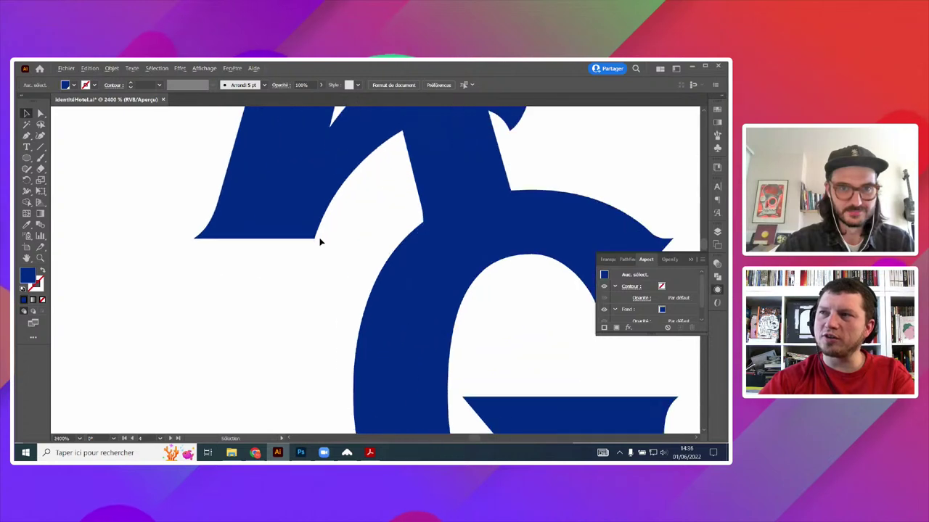
{"action": "left_click", "coordinate": [295, 228]}
{"action": "left_click", "coordinate": [26, 136]}
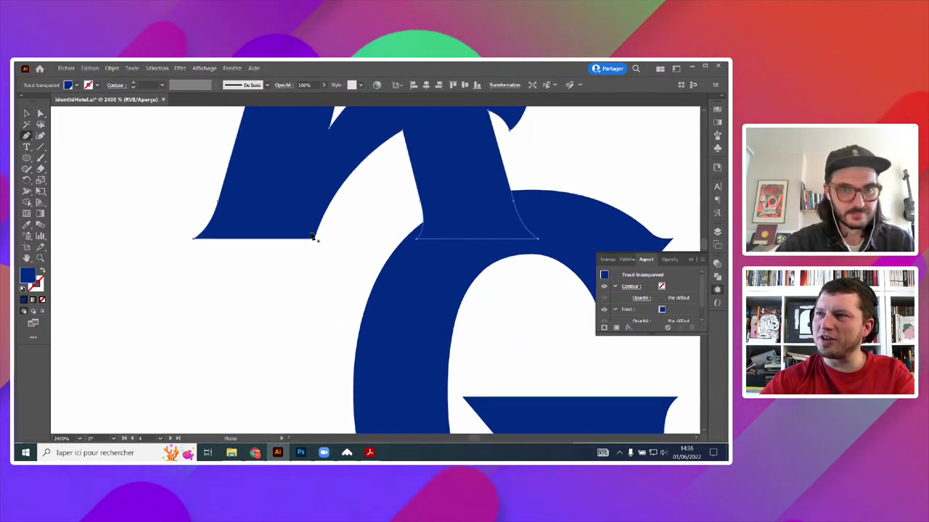
{"action": "scroll", "coordinate": [315, 242], "scroll_direction": "up", "scroll_amount": 2}
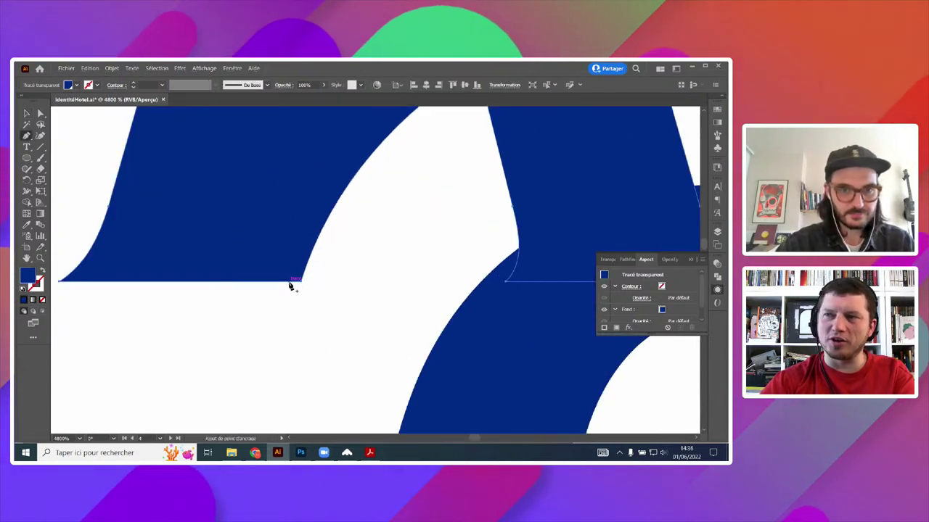
{"action": "left_click", "coordinate": [289, 281]}
{"action": "scroll", "coordinate": [266, 296], "scroll_direction": "down", "scroll_amount": 1}
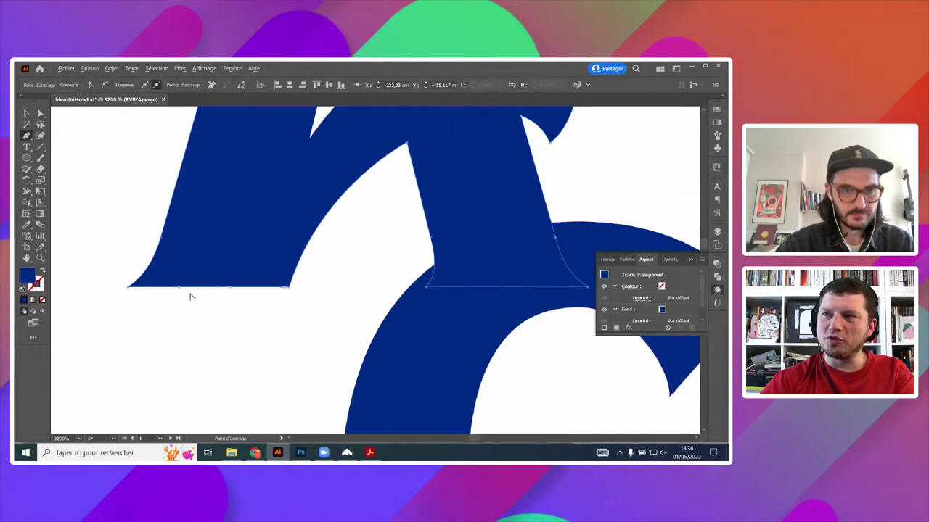
{"action": "left_click", "coordinate": [127, 287]}
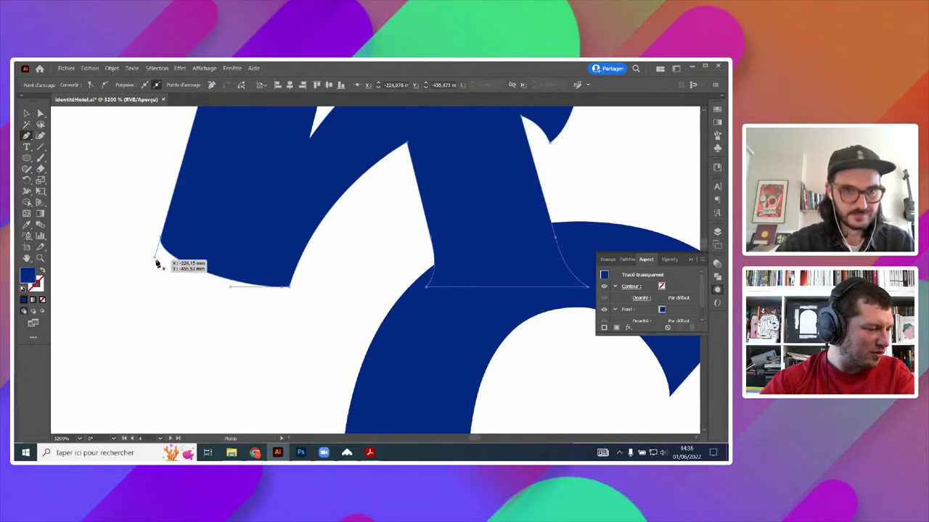
{"action": "left_click", "coordinate": [161, 238], "text": "alt"}
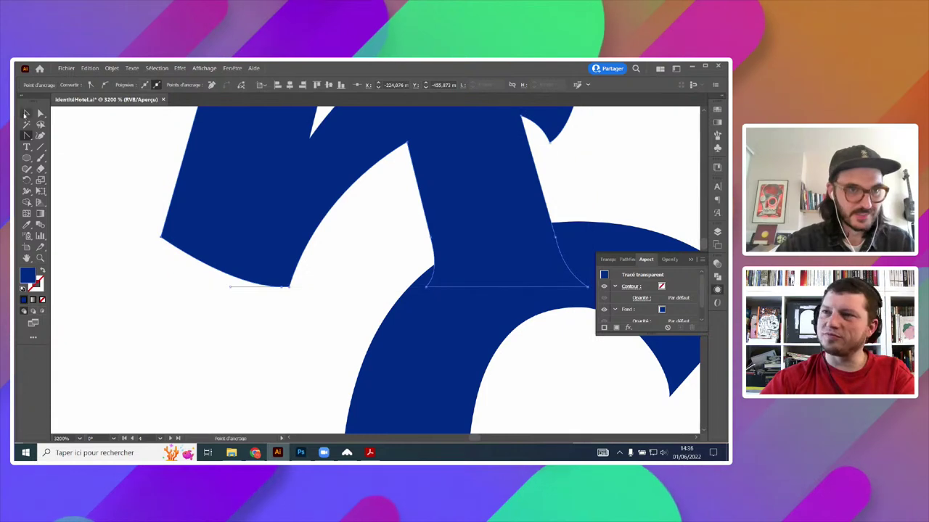
- Draw a straight guide line along the outer edge of the A's left leg, extending it down through the copied foot piece
{"action": "key", "text": "a"}
{"action": "left_click", "coordinate": [166, 237]}
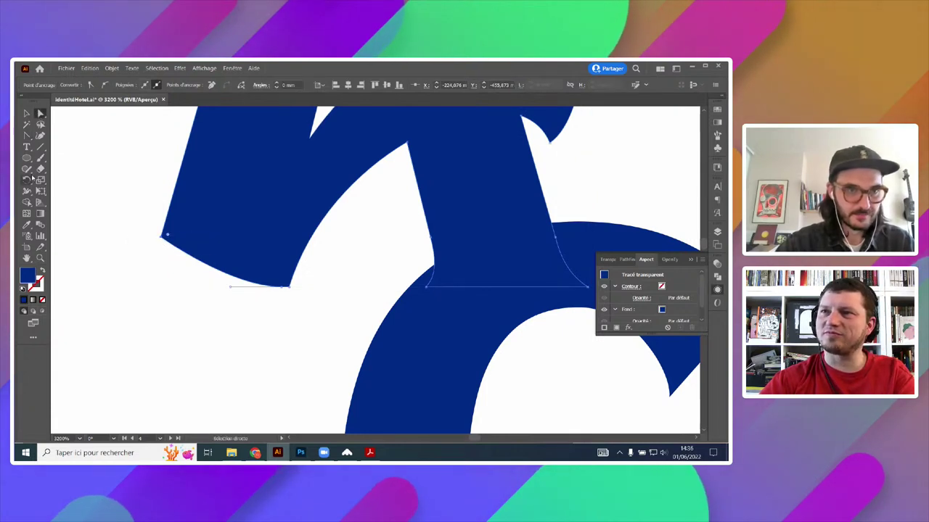
{"action": "left_click", "coordinate": [41, 148]}
{"action": "scroll", "coordinate": [251, 309], "scroll_direction": "down", "scroll_amount": 4}
{"action": "left_click_drag", "start_coordinate": [214, 322], "coordinate": [291, 268]}
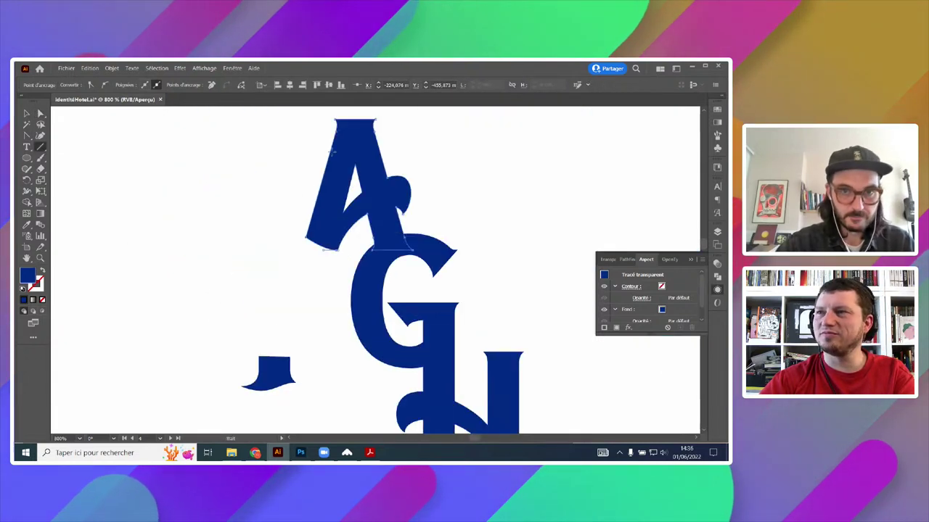
{"action": "left_click_drag", "start_coordinate": [335, 149], "coordinate": [261, 393]}
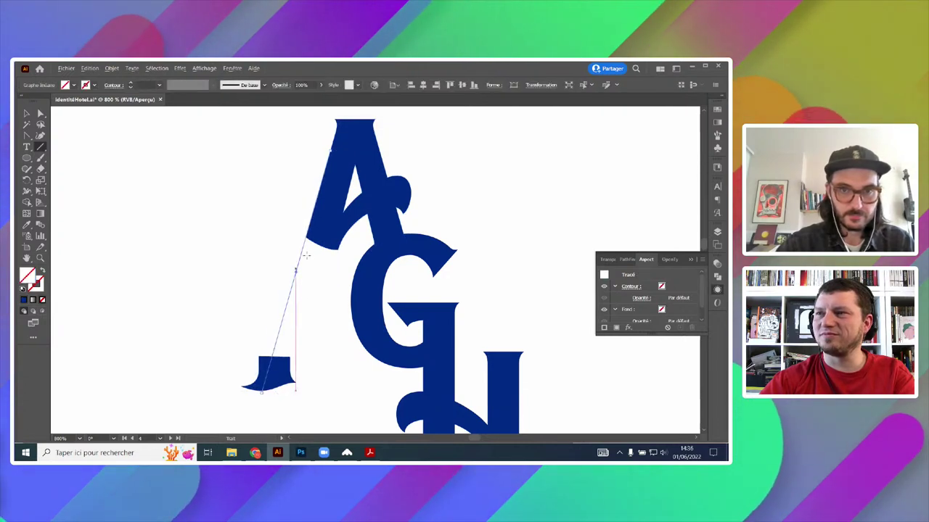
- Give the guide line a pinkish-red stroke of 1 pt and deselect it
{"action": "scroll", "coordinate": [324, 249], "scroll_direction": "up", "scroll_amount": 4}
{"action": "left_click", "coordinate": [87, 85]}
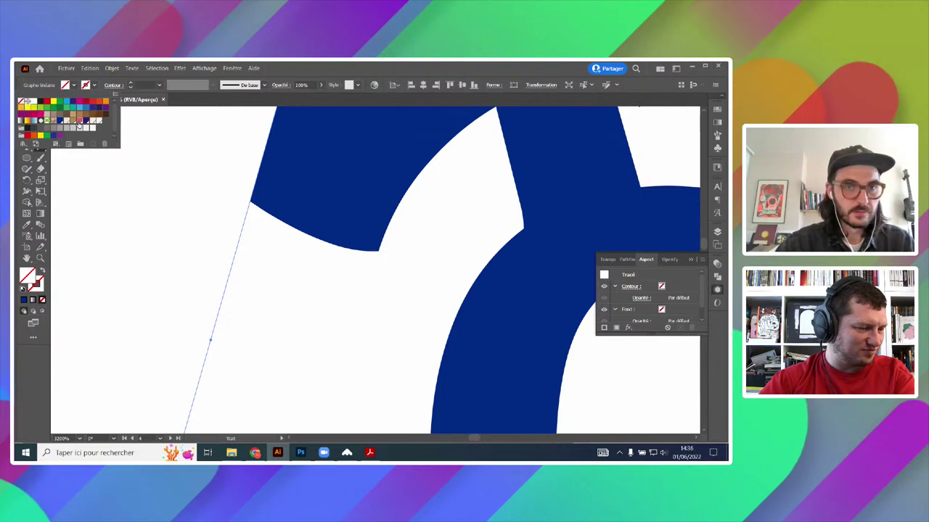
{"action": "left_click", "coordinate": [76, 118]}
{"action": "key", "text": "Escape"}
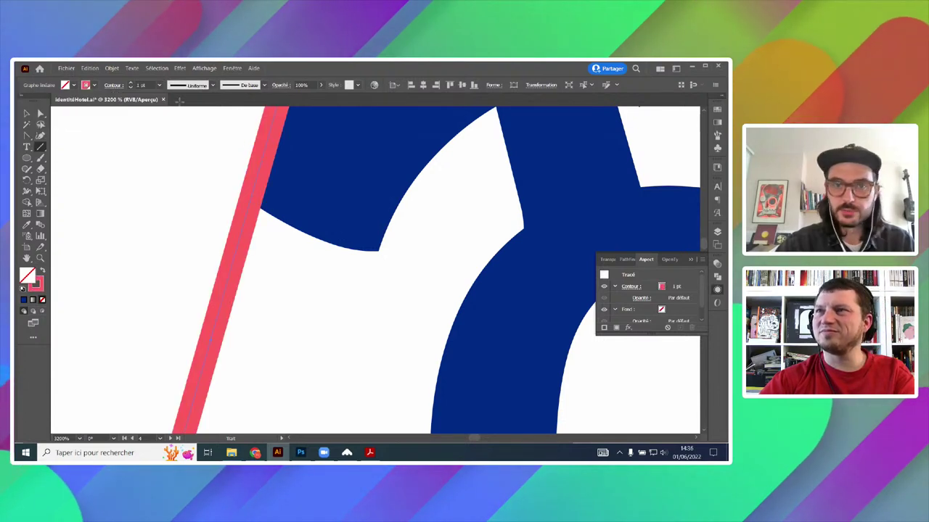
{"action": "scroll", "coordinate": [364, 232], "scroll_direction": "down", "scroll_amount": 1}
{"action": "left_click", "coordinate": [93, 85]}
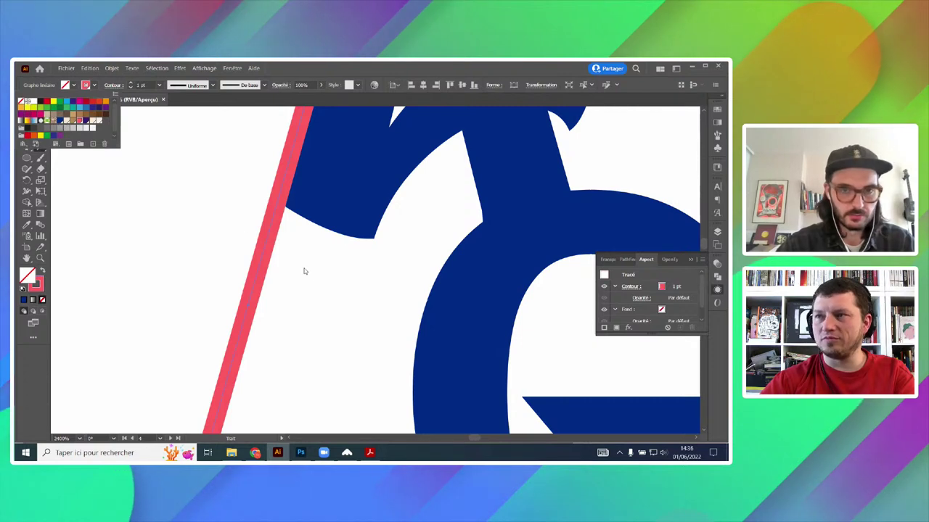
{"action": "key", "text": "Escape"}
{"action": "scroll", "coordinate": [245, 208], "scroll_direction": "down", "scroll_amount": 2}
{"action": "left_click", "coordinate": [551, 174]}
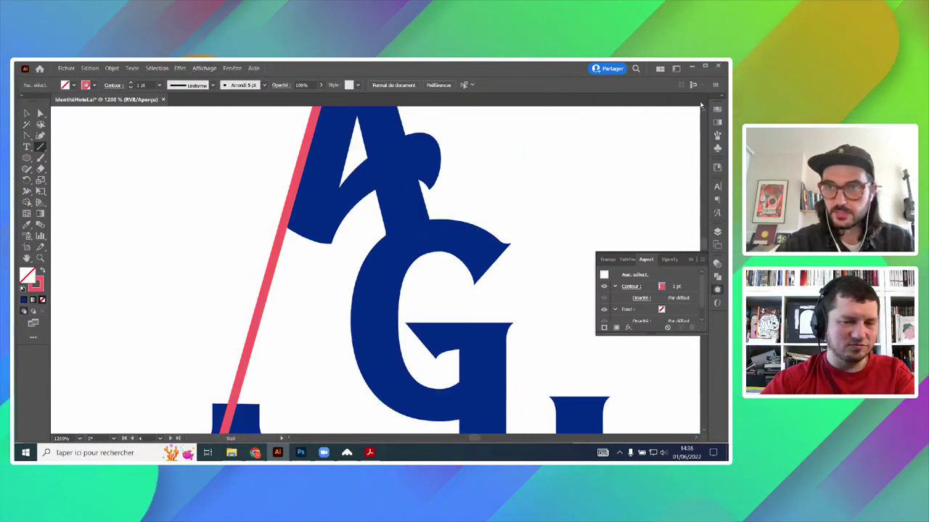
- Try recolouring the letters dark green by setting the global blue swatch's B value to 9 with the preview on
{"action": "left_click", "coordinate": [718, 111]}
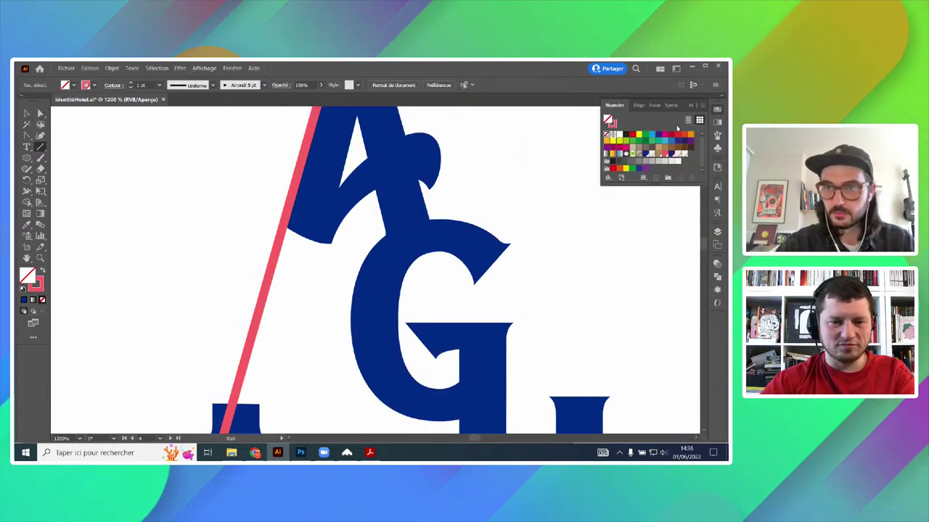
{"action": "double_click", "coordinate": [645, 153]}
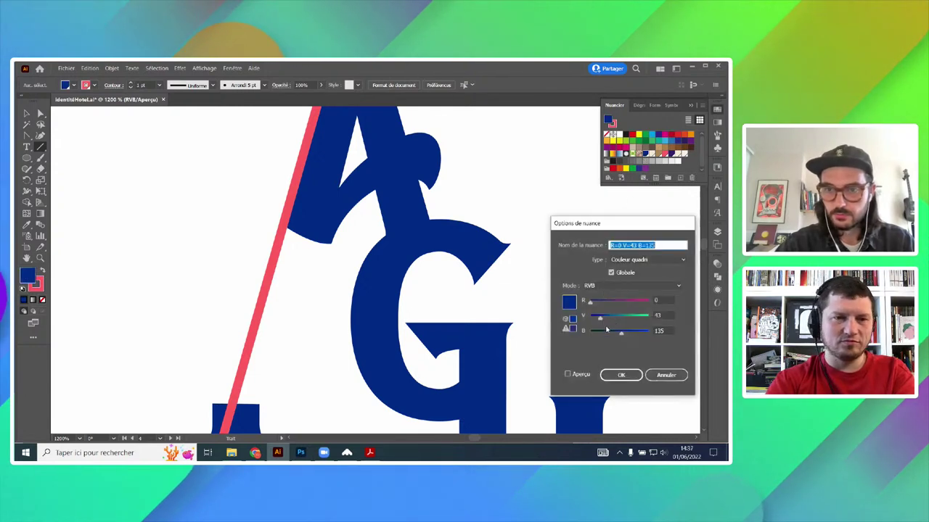
{"action": "left_click", "coordinate": [569, 374]}
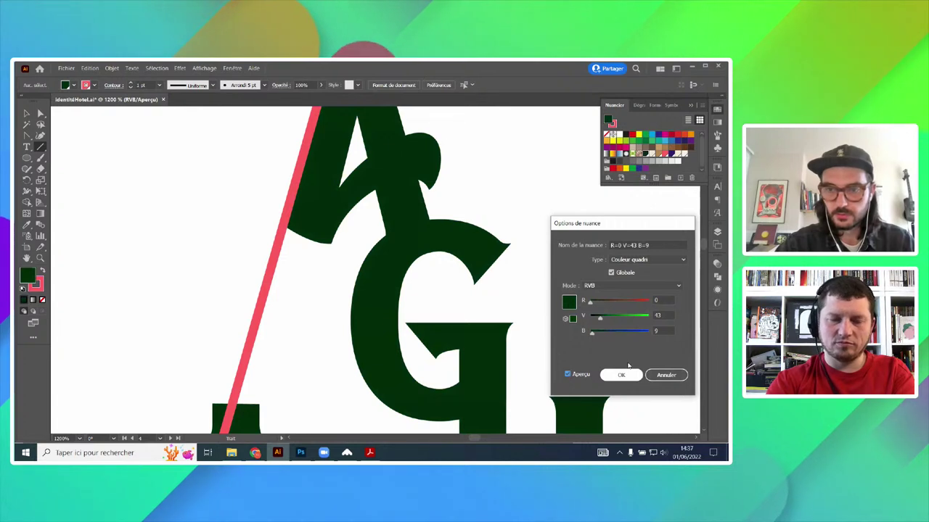
{"action": "key", "text": "Return"}
{"action": "scroll", "coordinate": [402, 202], "scroll_direction": "down", "scroll_amount": 9}
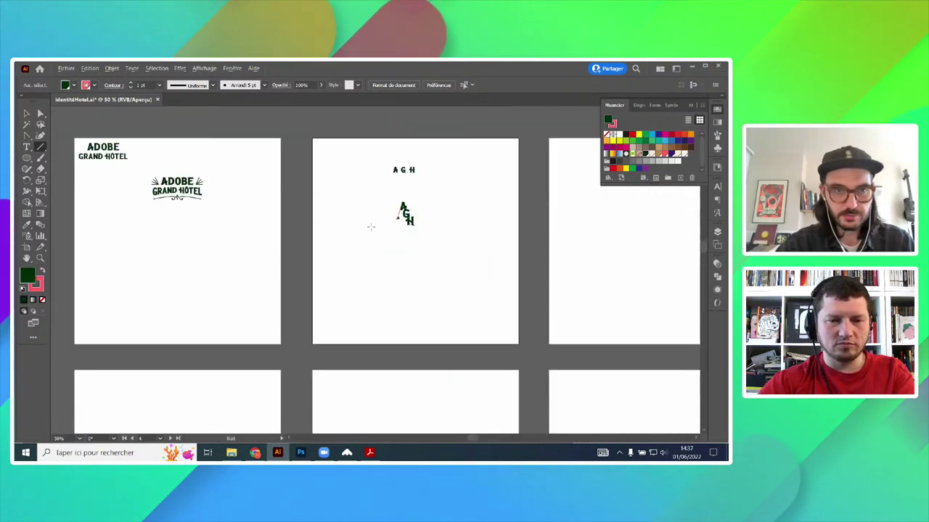
{"action": "scroll", "coordinate": [410, 207], "scroll_direction": "up", "scroll_amount": 3}
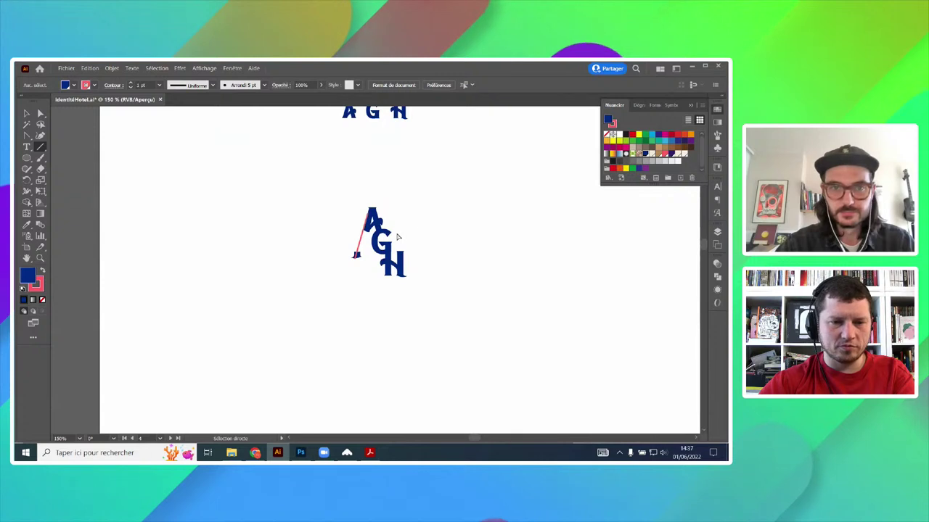
- Reduce the pinkish-red guide line's stroke to 0.25 pt
{"action": "scroll", "coordinate": [363, 245], "scroll_direction": "up", "scroll_amount": 6}
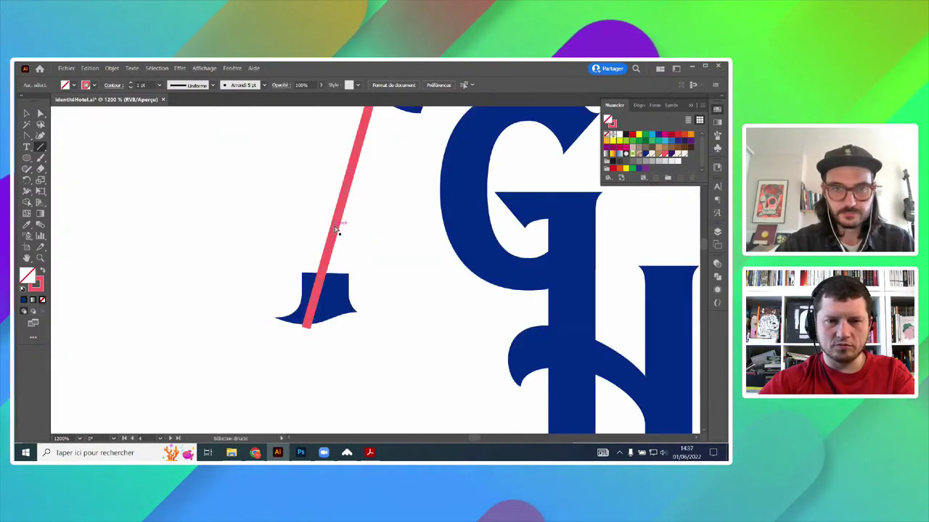
{"action": "left_click", "coordinate": [337, 231]}
{"action": "left_click", "coordinate": [23, 114]}
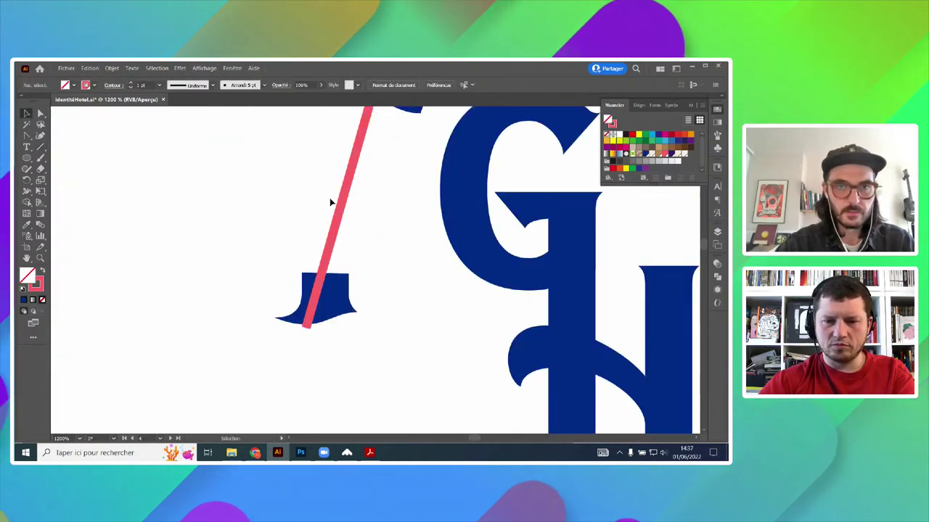
{"action": "left_click", "coordinate": [158, 87]}
{"action": "left_click", "coordinate": [171, 94]}
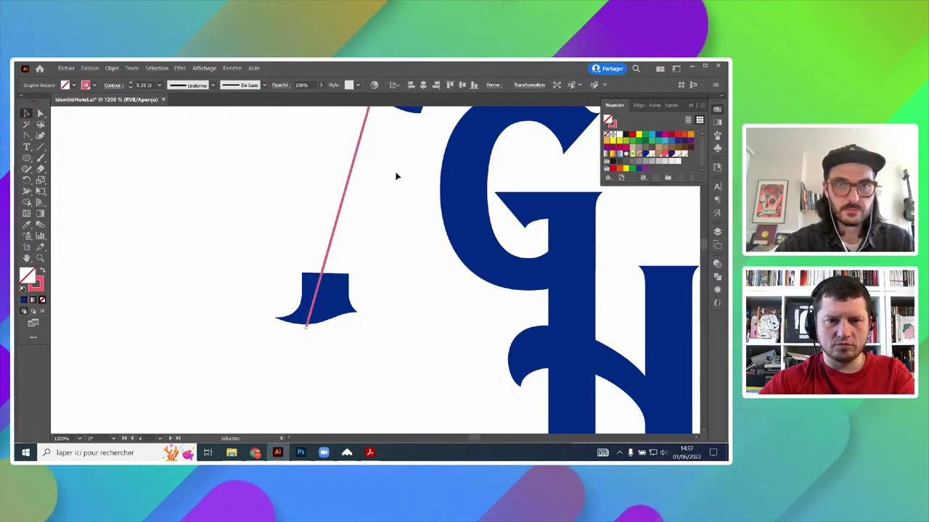
- Place a parallel copy of the guide line along the inner edge of the A's left leg
{"action": "left_click_drag", "start_coordinate": [396, 176], "coordinate": [329, 290]}
{"action": "left_click_drag", "start_coordinate": [299, 261], "coordinate": [367, 178]}
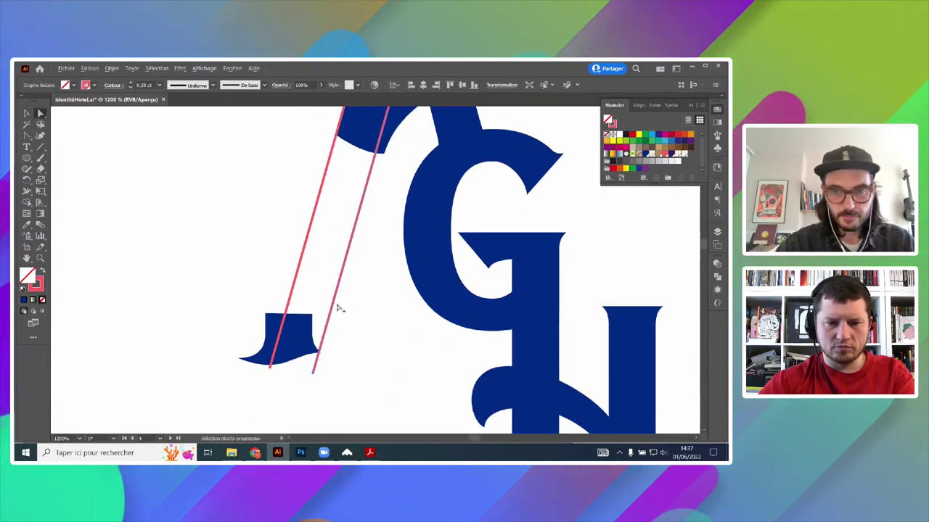
{"action": "scroll", "coordinate": [337, 308], "scroll_direction": "down", "scroll_amount": 5}
{"action": "scroll", "coordinate": [311, 327], "scroll_direction": "up", "scroll_amount": 5}
- Extend the A's left leg down to just above the foot piece by moving its two end corners along the guide lines
{"action": "left_click", "coordinate": [279, 211]}
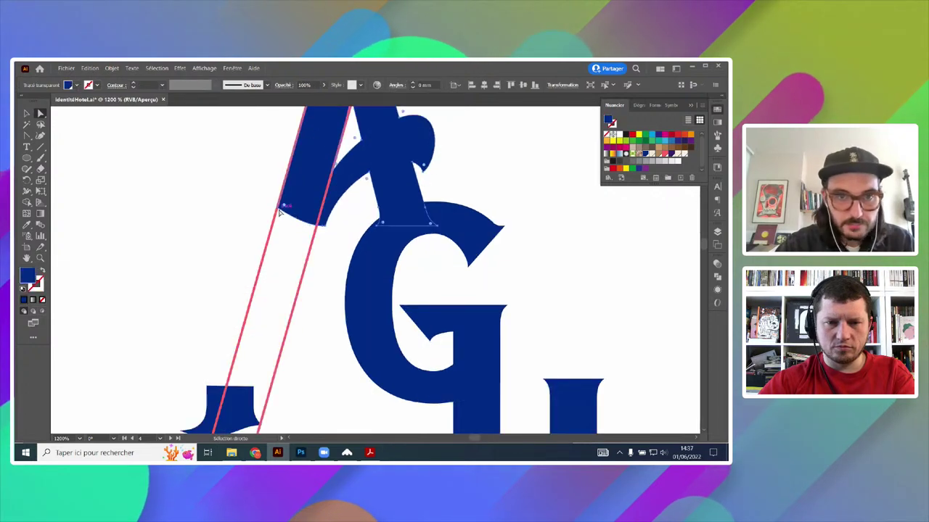
{"action": "scroll", "coordinate": [281, 209], "scroll_direction": "up", "scroll_amount": 2}
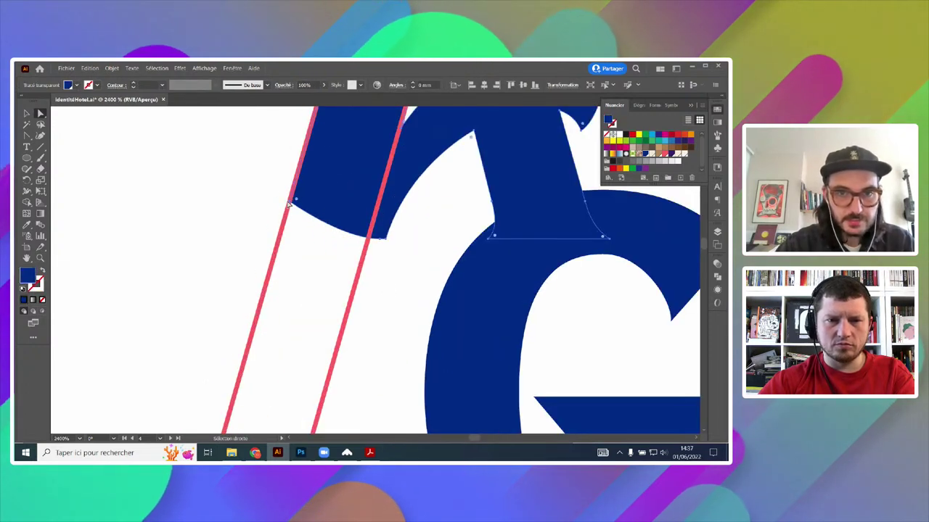
{"action": "left_click", "coordinate": [291, 203]}
{"action": "scroll", "coordinate": [293, 209], "scroll_direction": "down", "scroll_amount": 3}
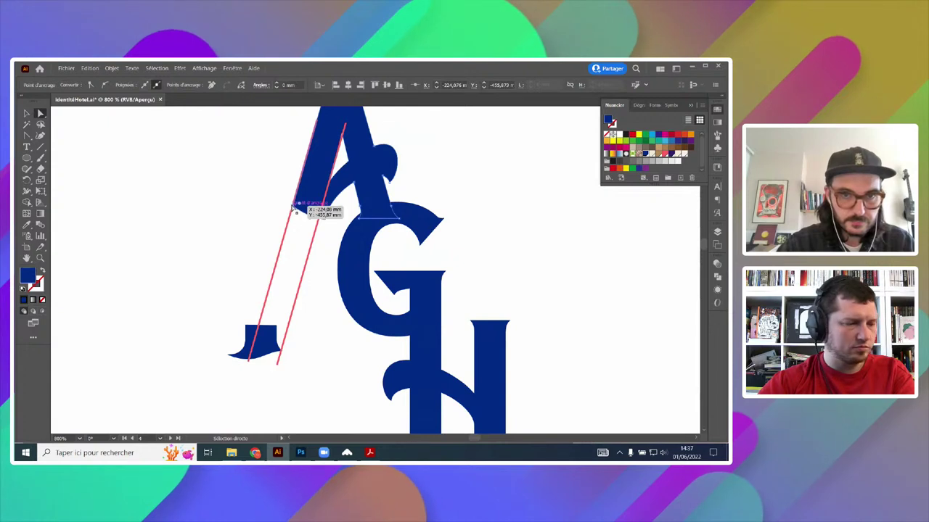
{"action": "left_click_drag", "start_coordinate": [293, 208], "coordinate": [260, 317]}
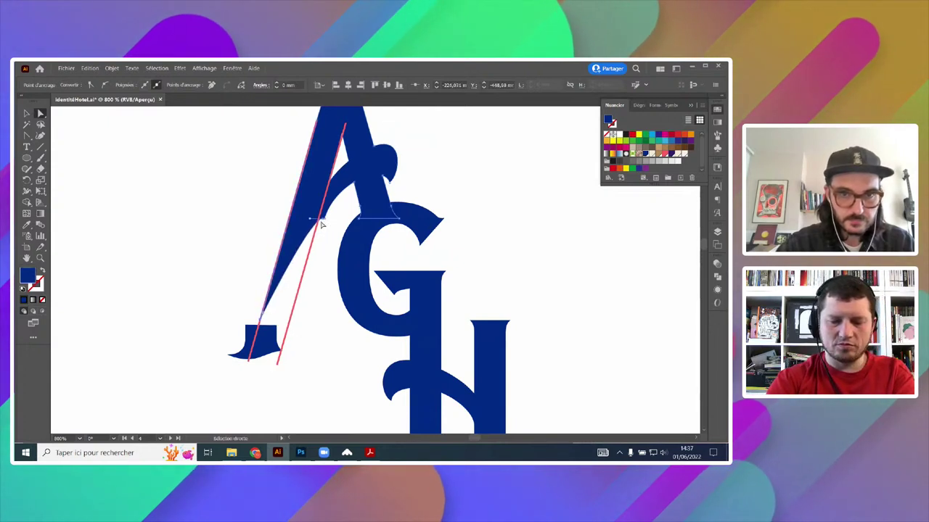
{"action": "left_click_drag", "start_coordinate": [323, 220], "coordinate": [289, 330]}
{"action": "scroll", "coordinate": [288, 330], "scroll_direction": "up", "scroll_amount": 6}
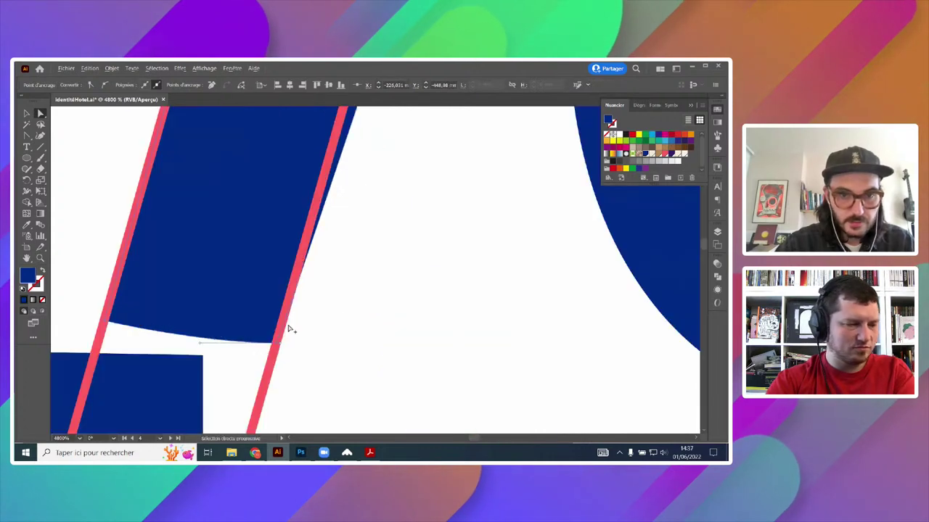
{"action": "scroll", "coordinate": [287, 331], "scroll_direction": "up", "scroll_amount": 1}
{"action": "left_click_drag", "start_coordinate": [353, 378], "coordinate": [354, 360]}
{"action": "scroll", "coordinate": [394, 249], "scroll_direction": "down", "scroll_amount": 3}
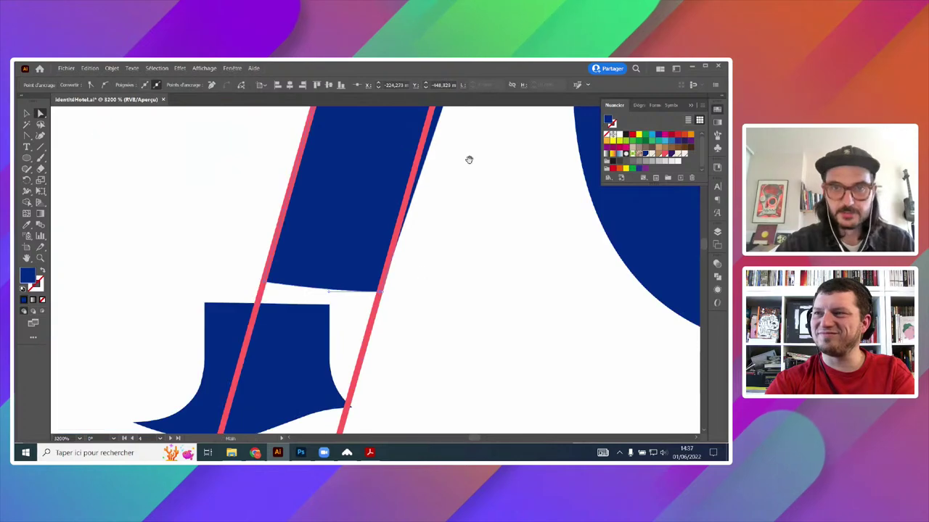
- Shift the anchor where the crossbar curve meets the A's left leg onto the inner guide and reshape its handles for a smooth join
{"action": "left_click_drag", "start_coordinate": [469, 160], "coordinate": [312, 338]}
{"action": "left_click_drag", "start_coordinate": [351, 128], "coordinate": [340, 302]}
{"action": "scroll", "coordinate": [354, 238], "scroll_direction": "down", "scroll_amount": 2}
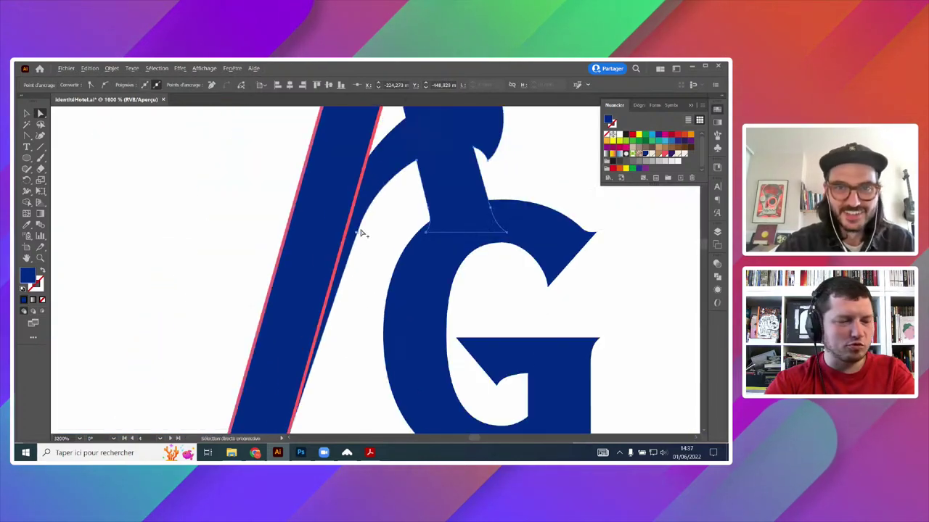
{"action": "scroll", "coordinate": [353, 233], "scroll_direction": "up", "scroll_amount": 2}
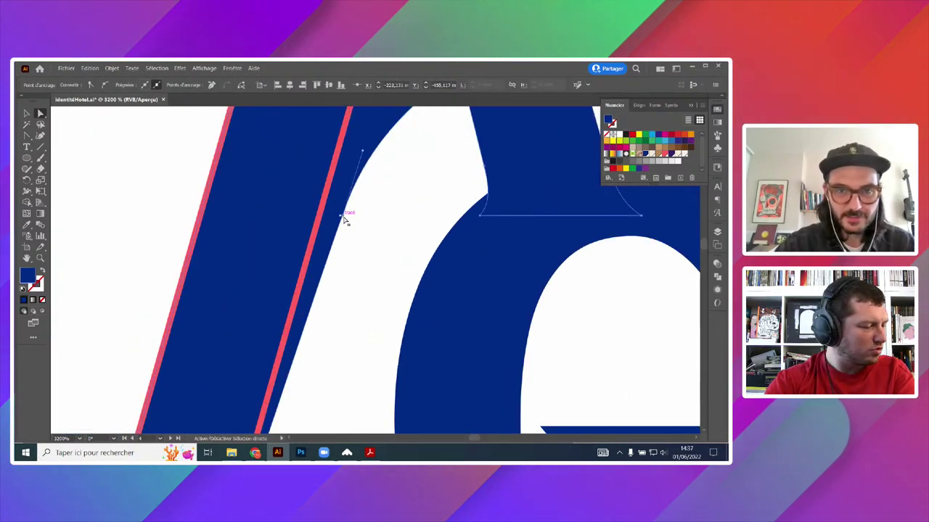
{"action": "left_click_drag", "start_coordinate": [343, 215], "coordinate": [330, 262]}
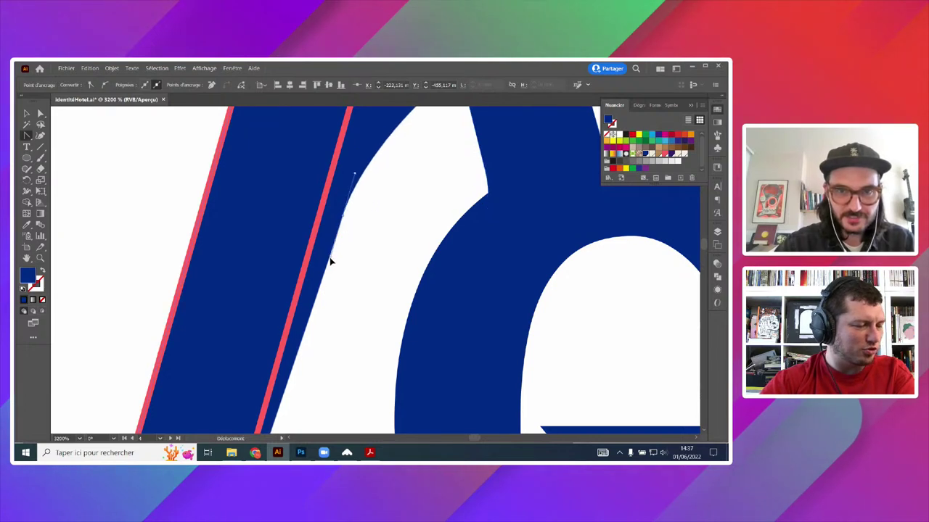
{"action": "left_click_drag", "start_coordinate": [343, 219], "coordinate": [310, 269]}
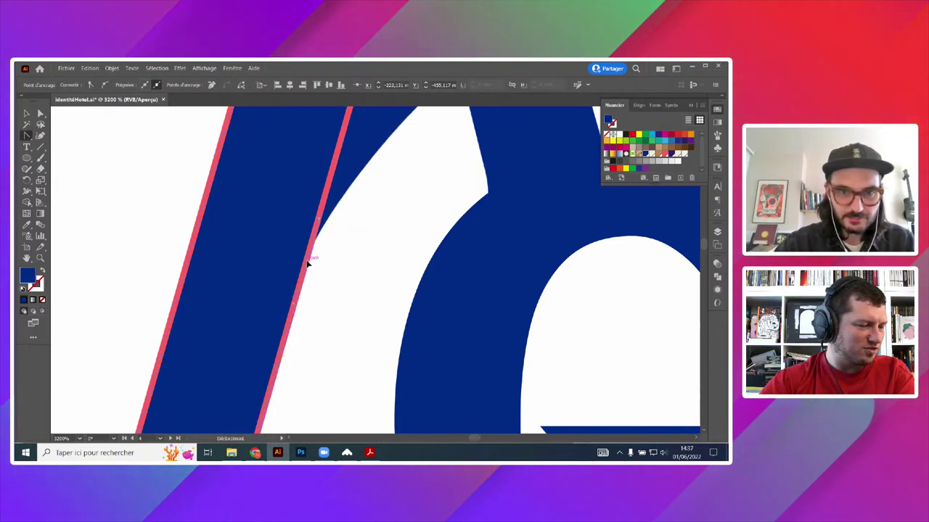
{"action": "scroll", "coordinate": [343, 230], "scroll_direction": "down", "scroll_amount": 5}
{"action": "scroll", "coordinate": [341, 227], "scroll_direction": "up", "scroll_amount": 4}
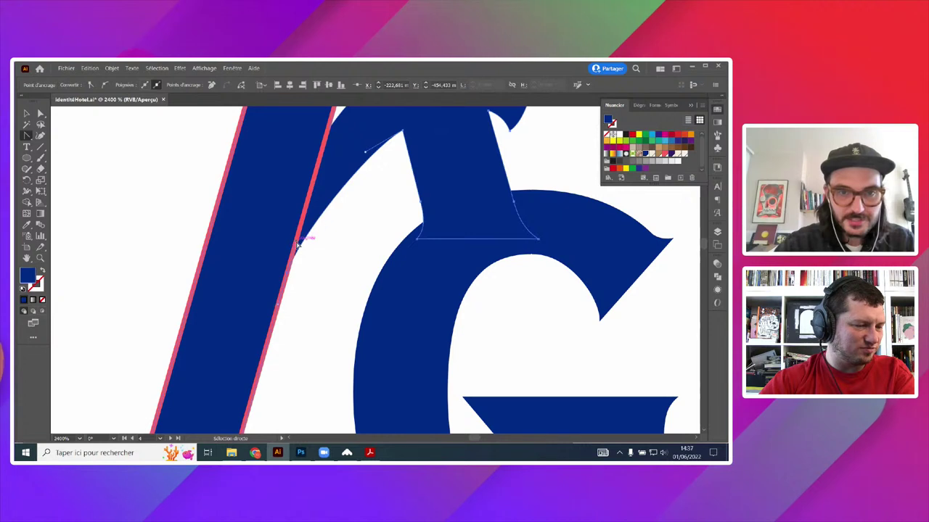
{"action": "left_click_drag", "start_coordinate": [298, 243], "coordinate": [308, 208]}
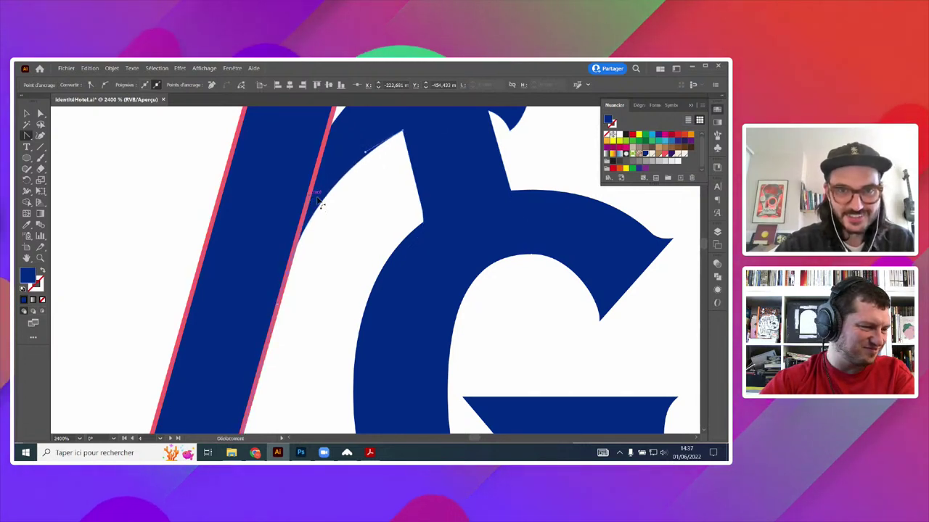
- Try deleting both pinkish-red guide lines along the A's left leg
{"action": "scroll", "coordinate": [343, 206], "scroll_direction": "down", "scroll_amount": 4}
{"action": "key", "text": "v"}
{"action": "left_click", "coordinate": [481, 182]}
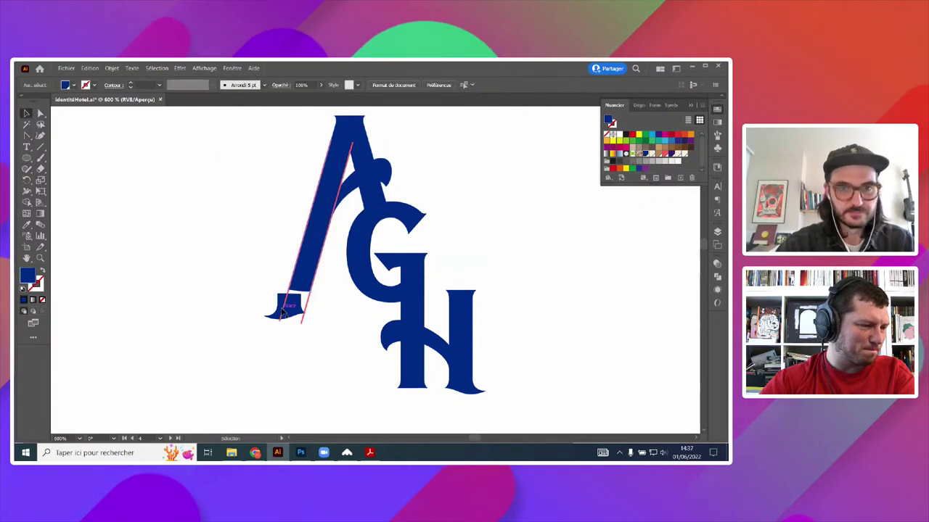
{"action": "left_click", "coordinate": [293, 299]}
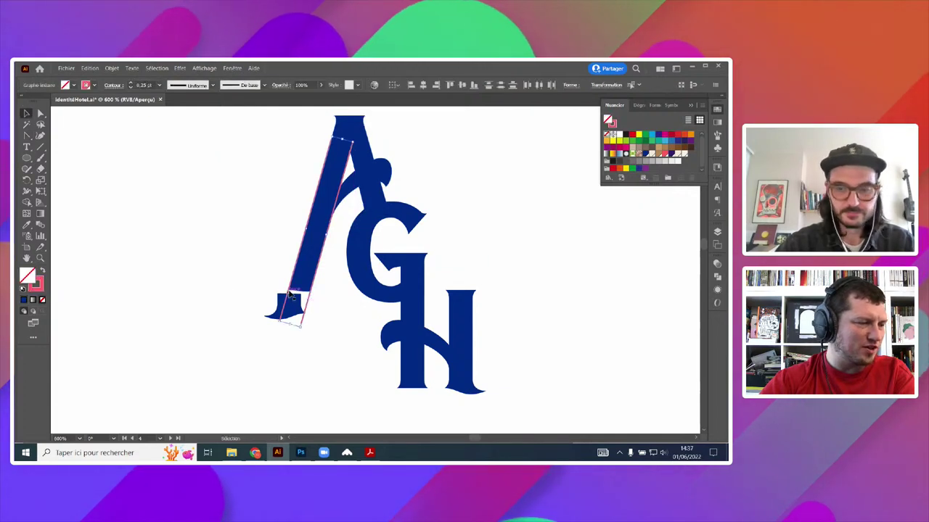
{"action": "key", "text": "Delete"}
{"action": "key", "text": "a"}
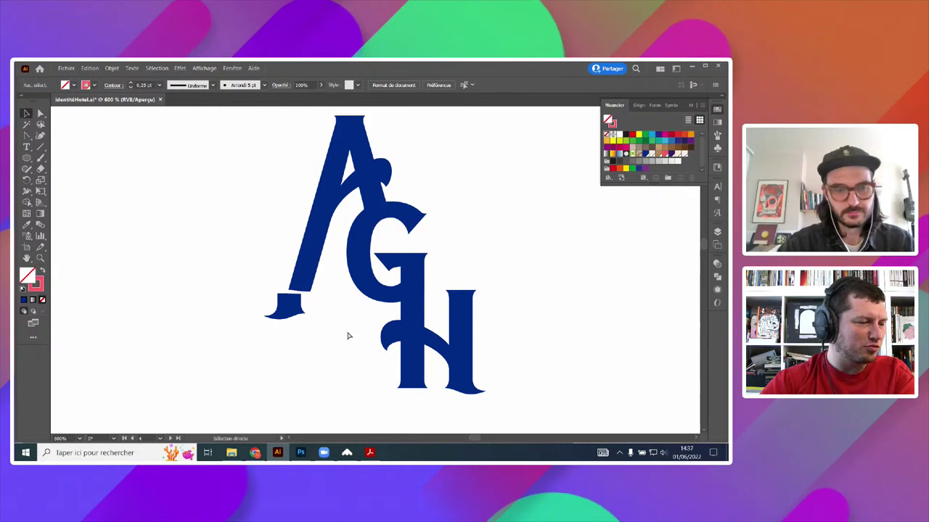
- Move the curved foot piece up between the guides so it overlaps the end of the A's left leg
{"action": "scroll", "coordinate": [297, 319], "scroll_direction": "up", "scroll_amount": 5}
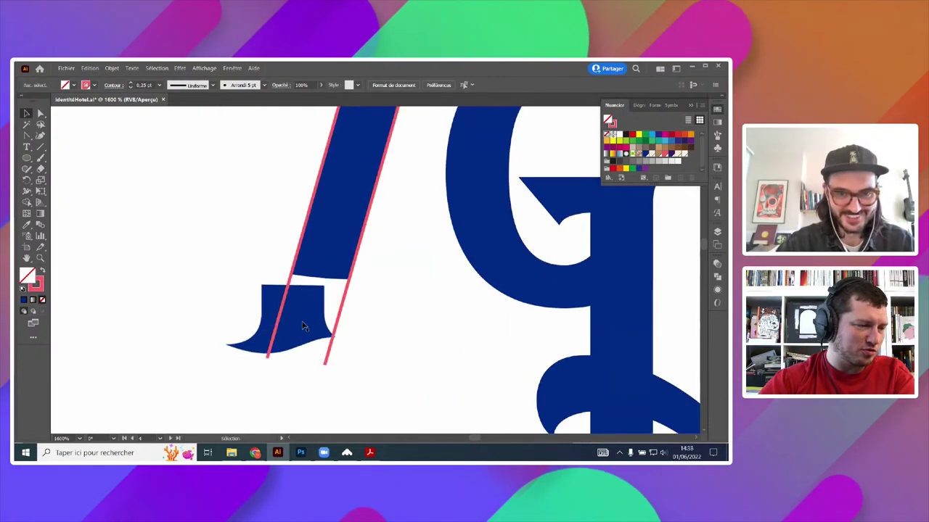
{"action": "left_click_drag", "start_coordinate": [303, 327], "coordinate": [298, 254]}
{"action": "scroll", "coordinate": [283, 320], "scroll_direction": "up", "scroll_amount": 2}
{"action": "scroll", "coordinate": [312, 308], "scroll_direction": "down", "scroll_amount": 4}
{"action": "scroll", "coordinate": [299, 253], "scroll_direction": "up", "scroll_amount": 2}
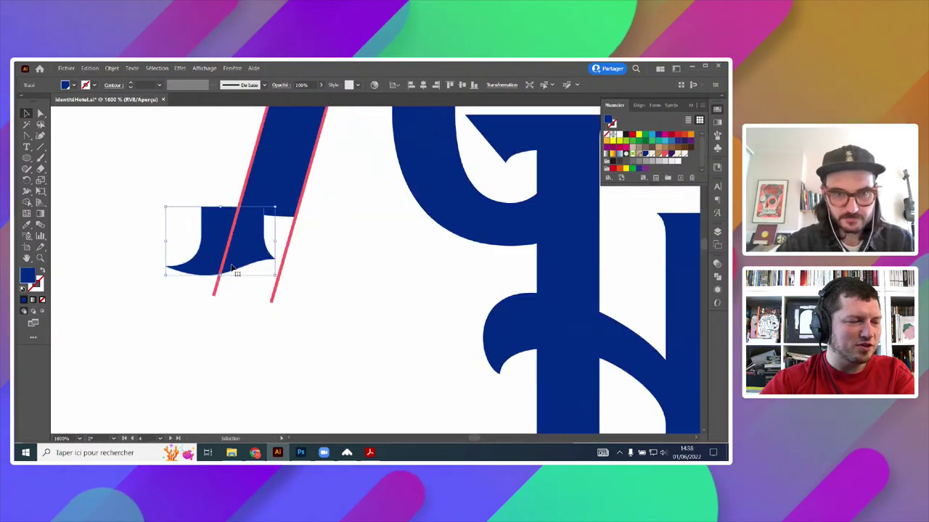
{"action": "left_click_drag", "start_coordinate": [232, 269], "coordinate": [259, 250]}
- Shift the foot piece's upper-left anchor inward so its left curve blends into the A's left leg along the guide line
{"action": "left_click", "coordinate": [41, 113]}
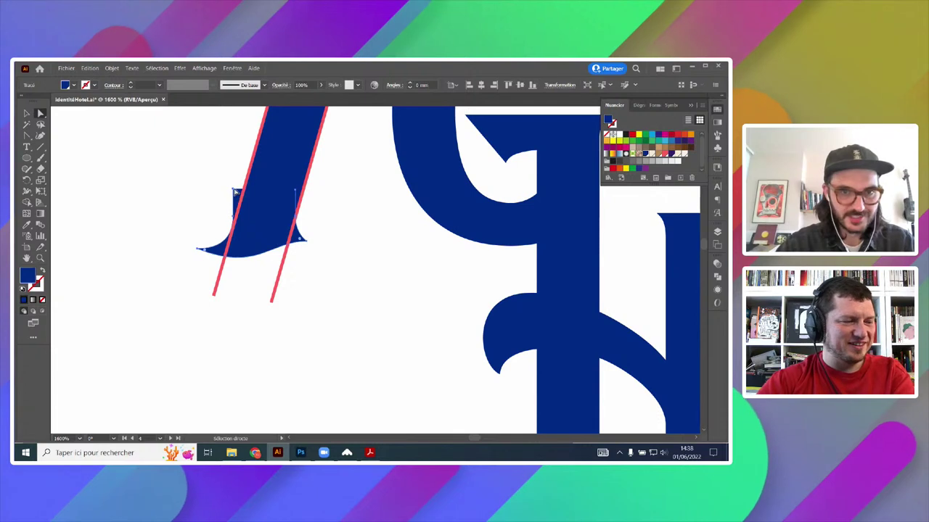
{"action": "left_click_drag", "start_coordinate": [236, 192], "coordinate": [267, 190]}
{"action": "scroll", "coordinate": [211, 248], "scroll_direction": "up", "scroll_amount": 2}
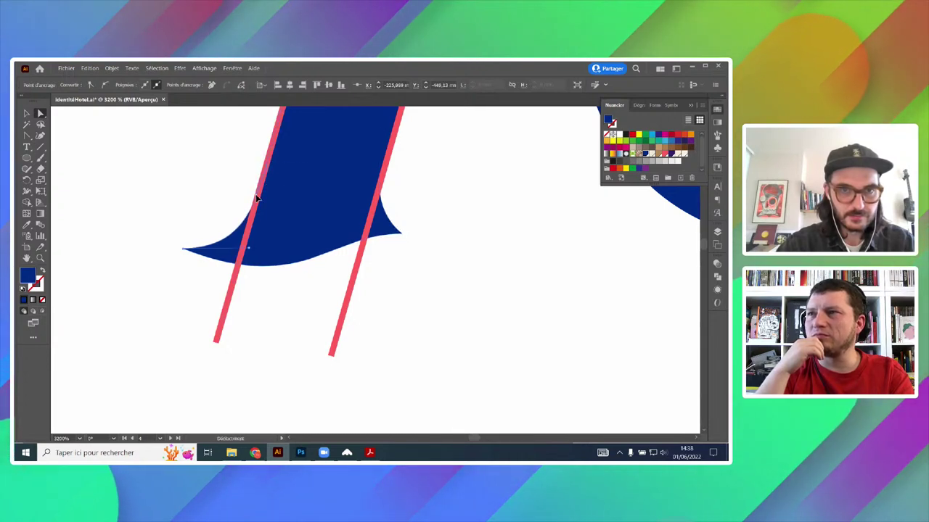
{"action": "left_click", "coordinate": [462, 228]}
{"action": "scroll", "coordinate": [435, 261], "scroll_direction": "down", "scroll_amount": 6}
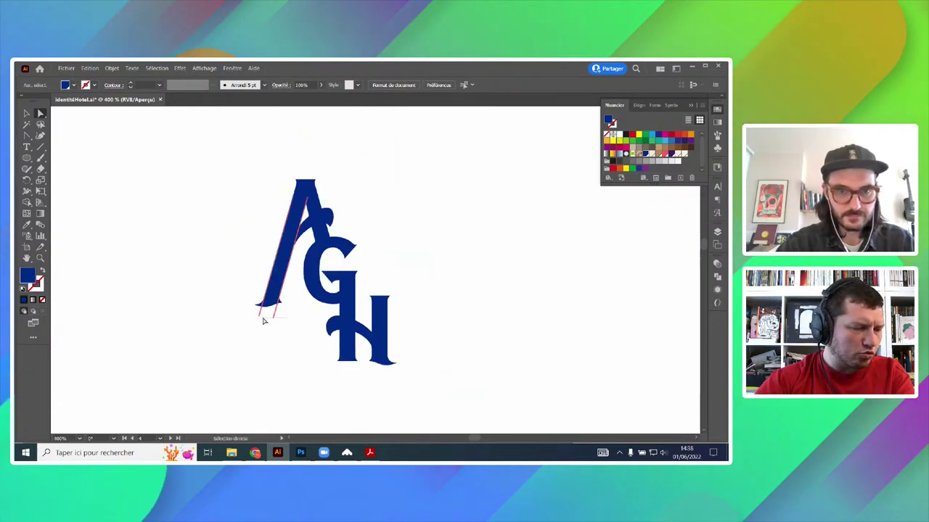
{"action": "left_click", "coordinate": [264, 321]}
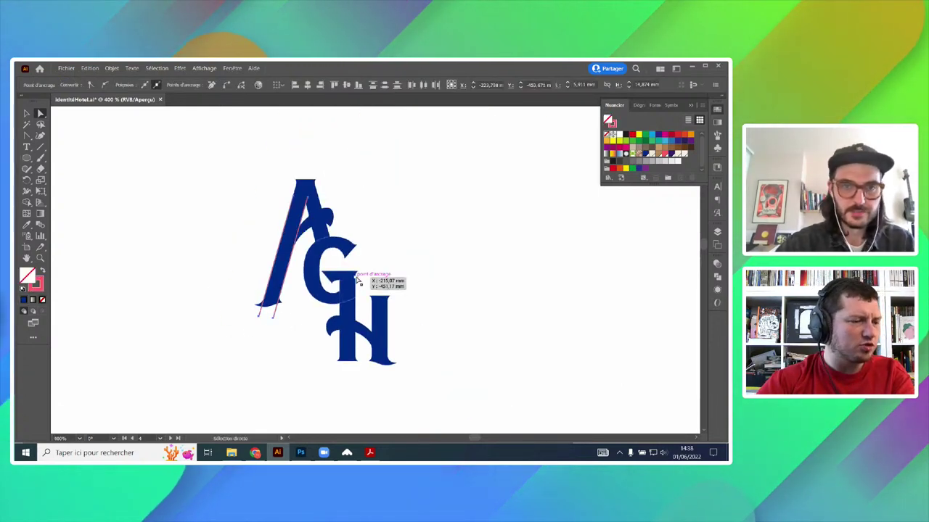
{"action": "scroll", "coordinate": [351, 228], "scroll_direction": "up", "scroll_amount": 2}
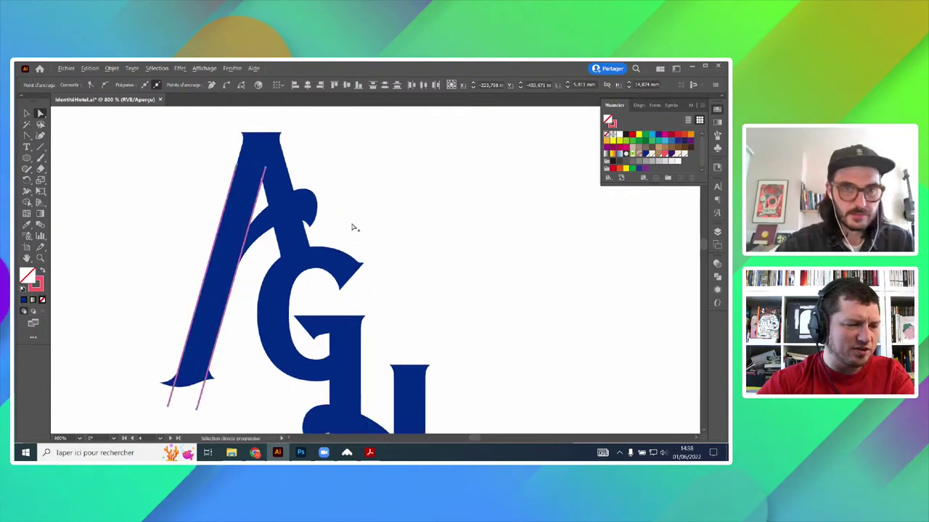
{"action": "scroll", "coordinate": [355, 203], "scroll_direction": "down", "scroll_amount": 1}
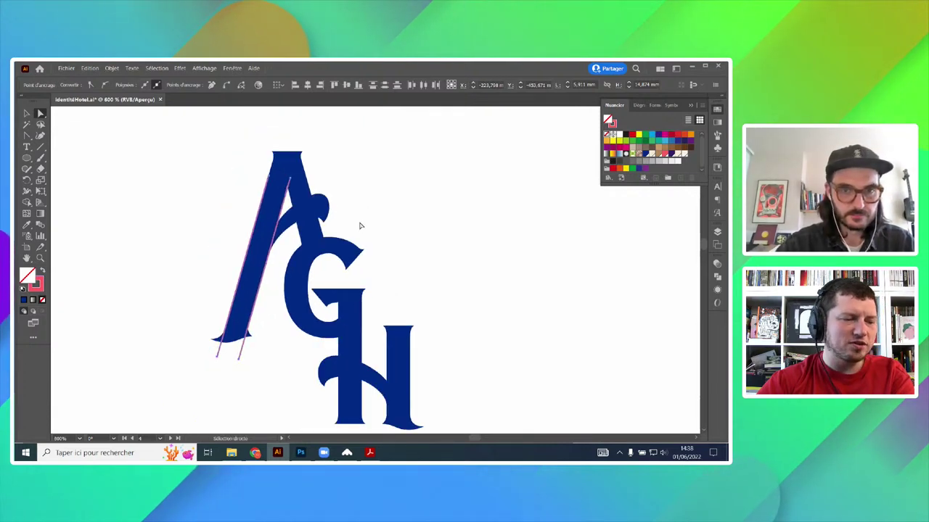
{"action": "scroll", "coordinate": [410, 226], "scroll_direction": "down", "scroll_amount": 2}
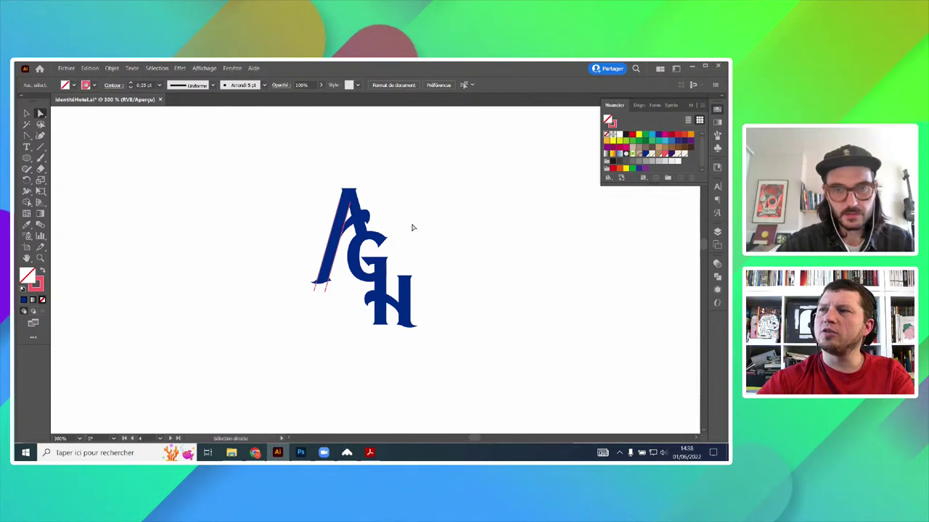
- Try copying the anchors of the H's curved right foot and pasting them as a separate piece beside the H
{"action": "scroll", "coordinate": [413, 324], "scroll_direction": "up", "scroll_amount": 6}
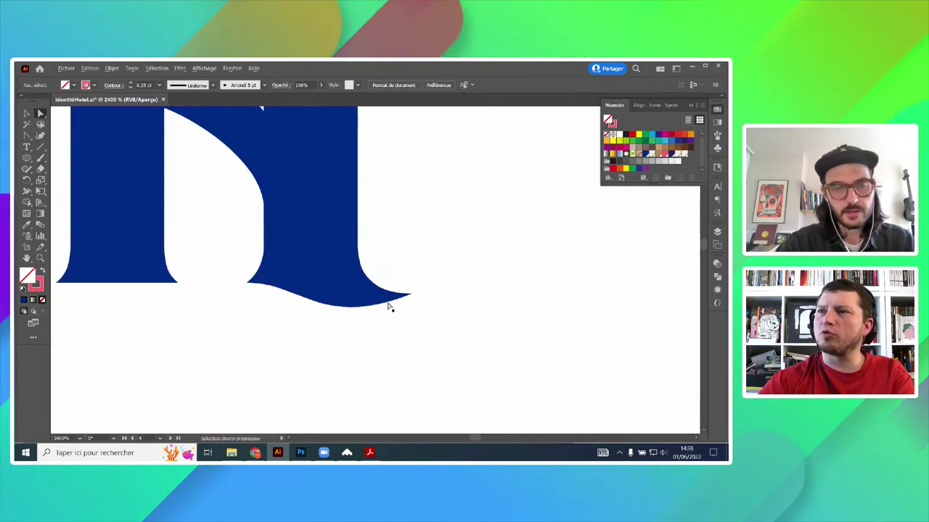
{"action": "left_click", "coordinate": [325, 273]}
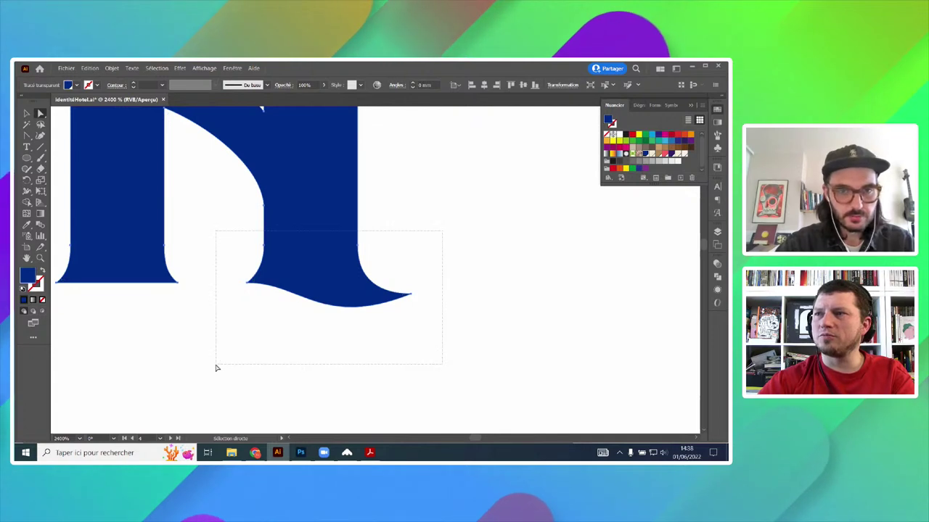
{"action": "left_click_drag", "start_coordinate": [215, 367], "coordinate": [215, 369]}
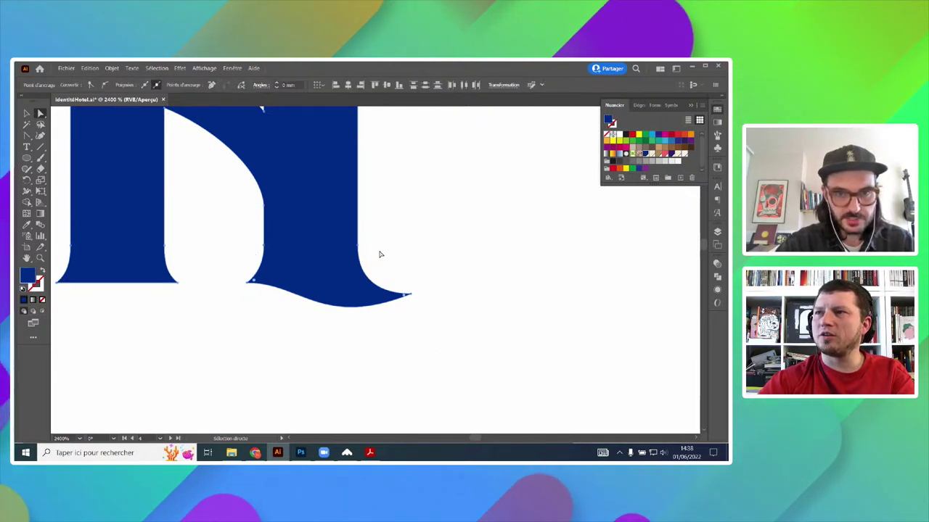
{"action": "scroll", "coordinate": [433, 304], "scroll_direction": "down", "scroll_amount": 4}
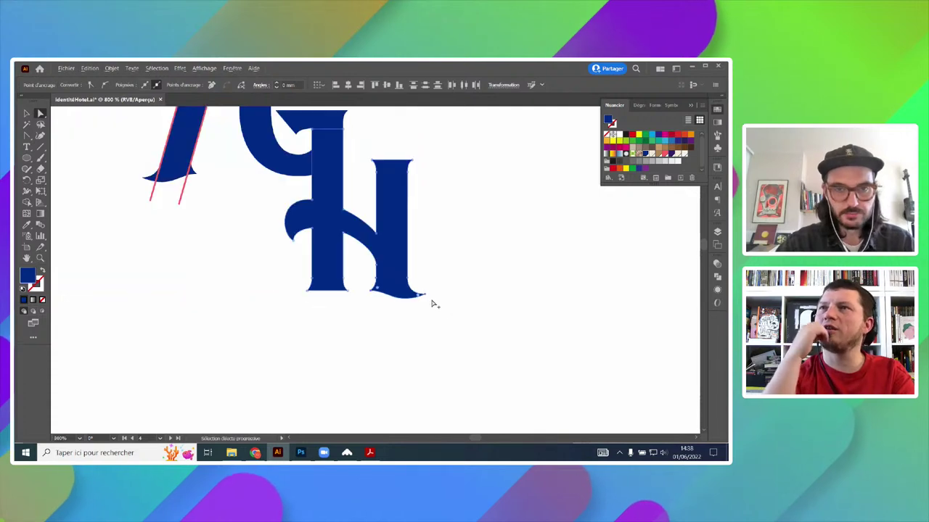
{"action": "left_click", "coordinate": [246, 264]}
{"action": "key", "text": "ctrl+v"}
{"action": "mouse_move", "coordinate": [372, 316]}
{"action": "left_mouse_down"}
{"action": "mouse_move", "coordinate": [188, 292]}
{"action": "mouse_move", "coordinate": [211, 288]}
{"action": "left_mouse_up"}
{"action": "left_click_drag", "start_coordinate": [226, 187], "coordinate": [224, 278]}
{"action": "left_click", "coordinate": [263, 275]}
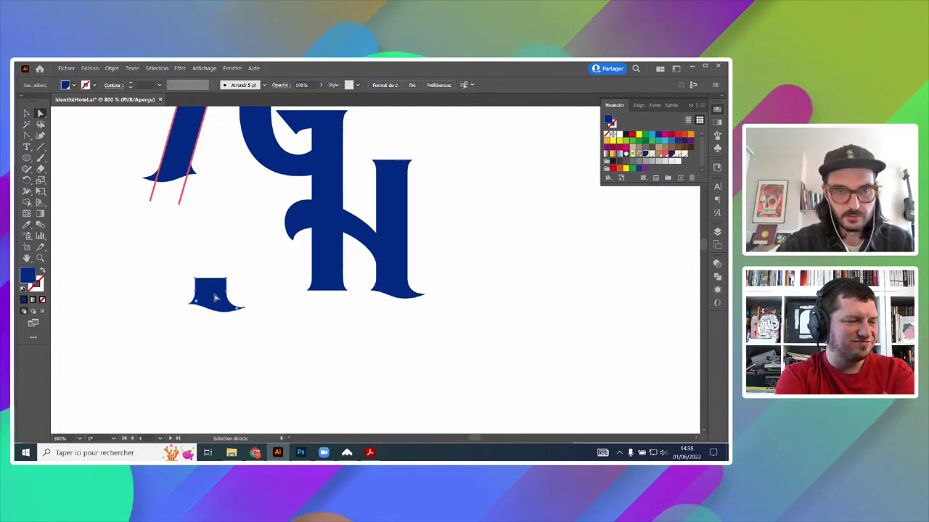
- Draw a closed shape around the H's curved right foot with the Pen tool and fill it pinkish-red
{"action": "key", "text": "ctrl+plus"}
{"action": "key", "text": "ctrl+plus"}
{"action": "key", "text": "ctrl+plus"}
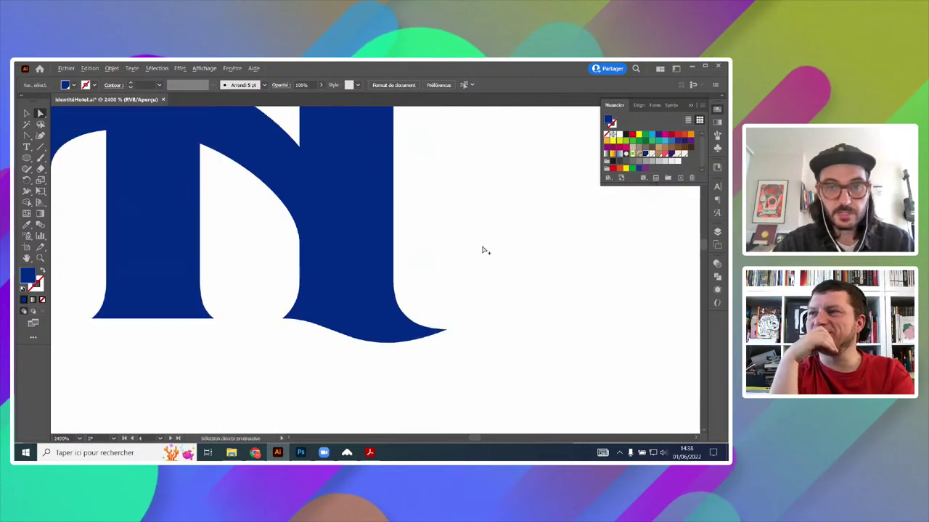
{"action": "key", "text": "p"}
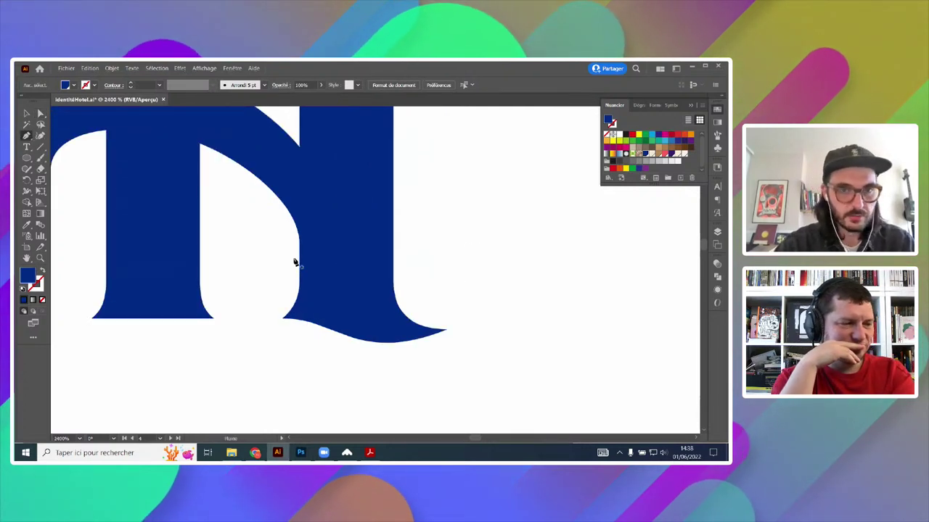
{"action": "left_click_drag", "start_coordinate": [260, 254], "coordinate": [298, 243]}
{"action": "left_click", "coordinate": [506, 233]}
{"action": "left_click_drag", "start_coordinate": [499, 366], "coordinate": [496, 375]}
{"action": "left_click_drag", "start_coordinate": [296, 386], "coordinate": [290, 384]}
{"action": "left_click_drag", "start_coordinate": [251, 340], "coordinate": [254, 318]}
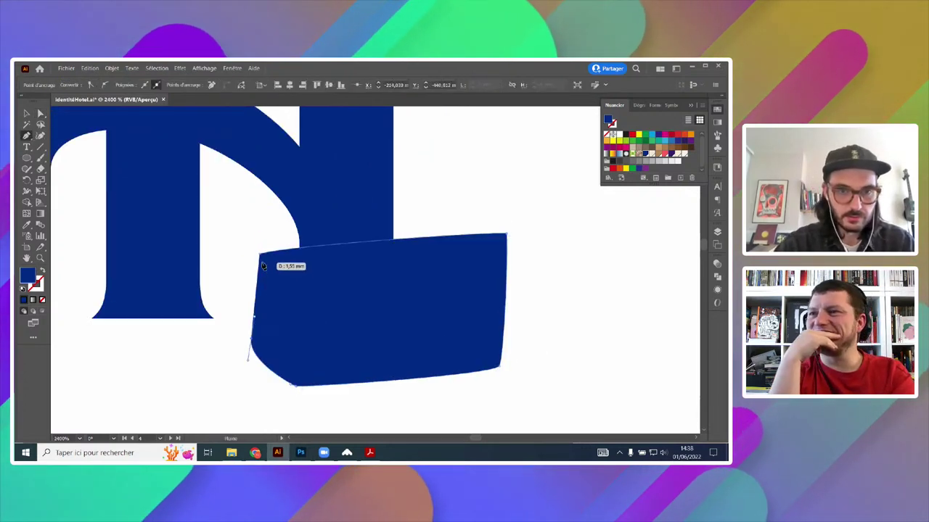
{"action": "left_click", "coordinate": [261, 257]}
{"action": "left_click", "coordinate": [666, 156]}
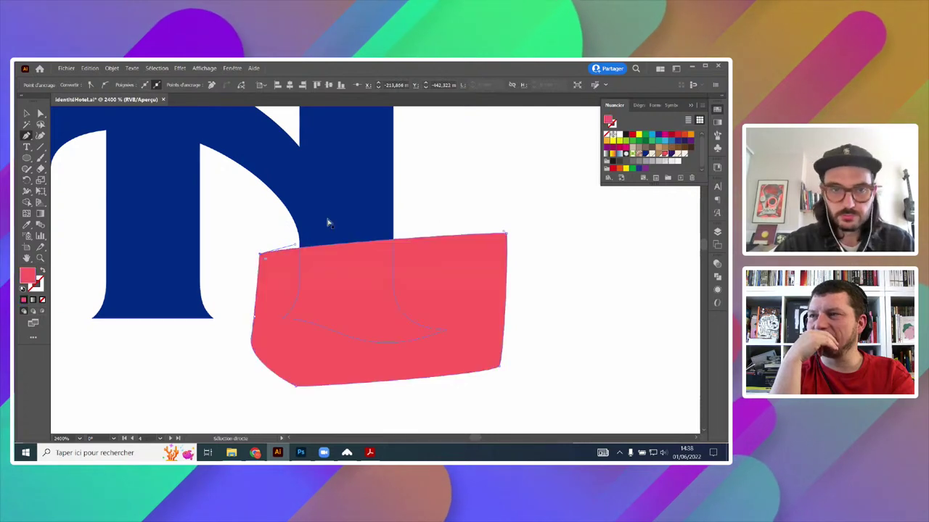
- Try isolating the H's right foot by trimming the surplus of the pinkish-red shape with Shape Builder and moving the cut piece aside
{"action": "left_click", "coordinate": [29, 206]}
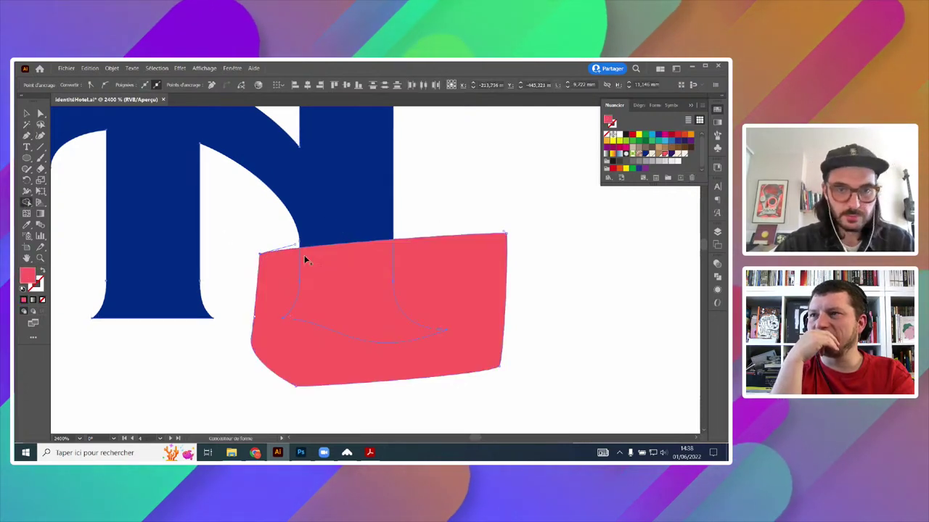
{"action": "left_click", "coordinate": [280, 276], "text": "alt"}
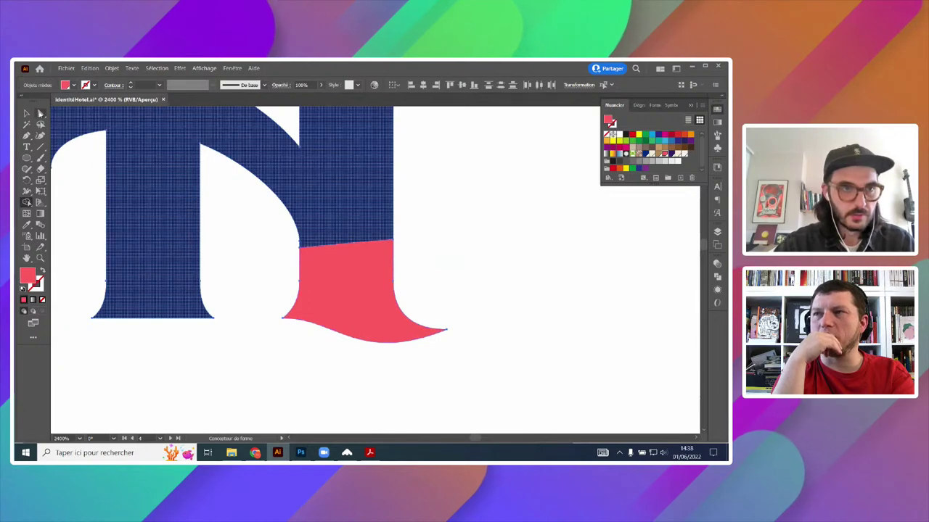
{"action": "key", "text": "v"}
{"action": "key", "text": "a"}
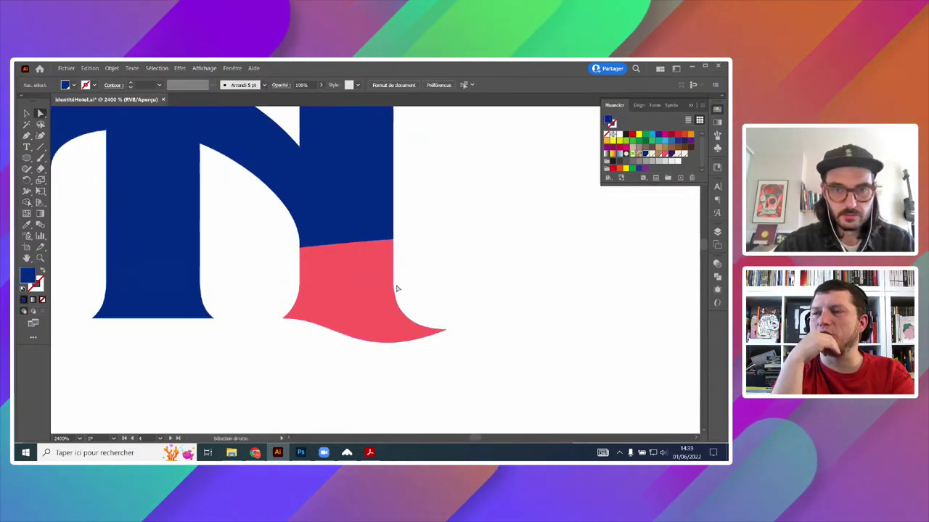
{"action": "left_click", "coordinate": [369, 295]}
{"action": "key", "text": "Delete"}
{"action": "key", "text": "ctrl+v"}
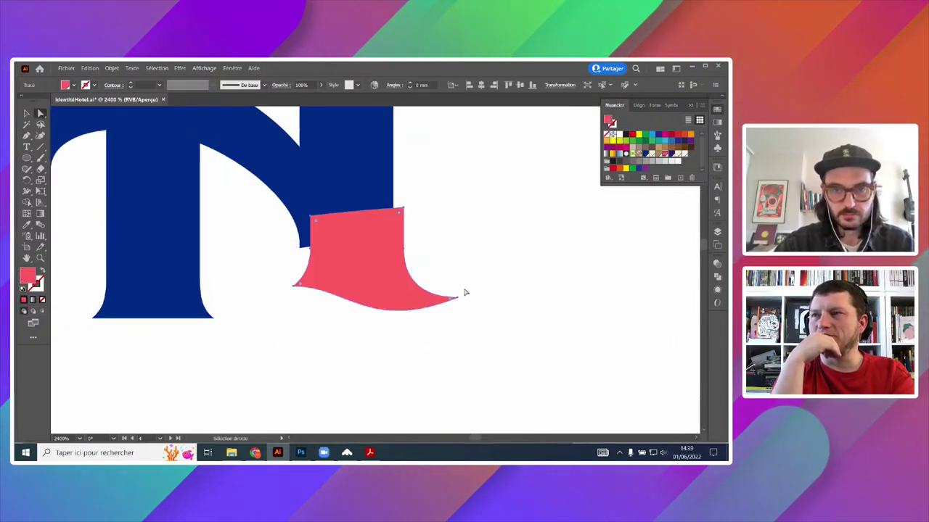
{"action": "left_click_drag", "start_coordinate": [364, 294], "coordinate": [616, 285]}
- Undo the separation of the H's right foot and delete the pinkish-red shape drawn around it
{"action": "key", "text": "ctrl+z"}
{"action": "key", "text": "ctrl+z"}
{"action": "key", "text": "ctrl+z"}
{"action": "key", "text": "ctrl+z"}
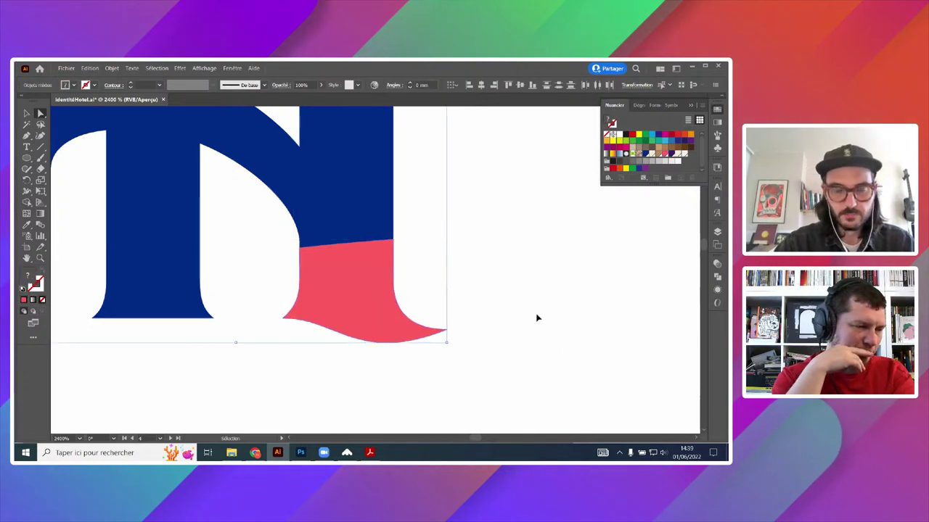
{"action": "key", "text": "ctrl+z"}
{"action": "scroll", "coordinate": [539, 315], "scroll_direction": "down", "scroll_amount": 2}
{"action": "left_click", "coordinate": [527, 301]}
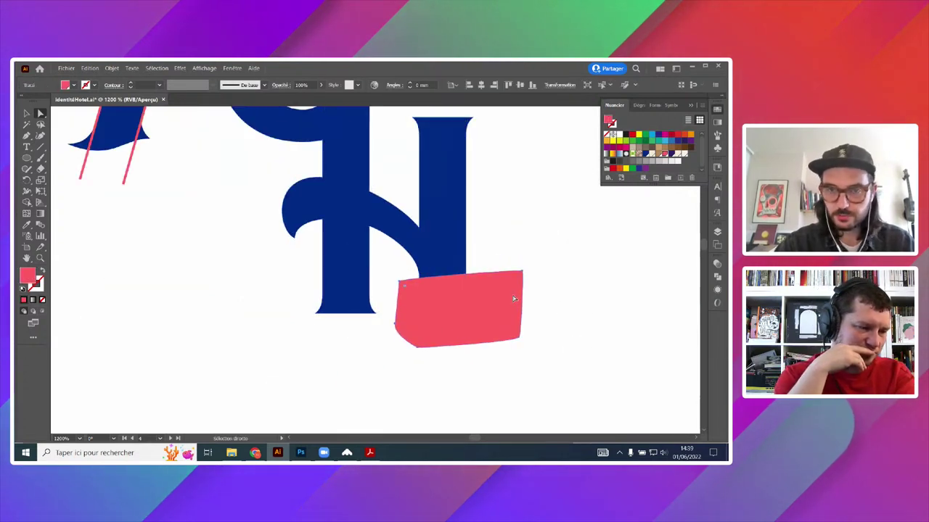
{"action": "key", "text": "Delete"}
{"action": "scroll", "coordinate": [516, 299], "scroll_direction": "down", "scroll_amount": 3}
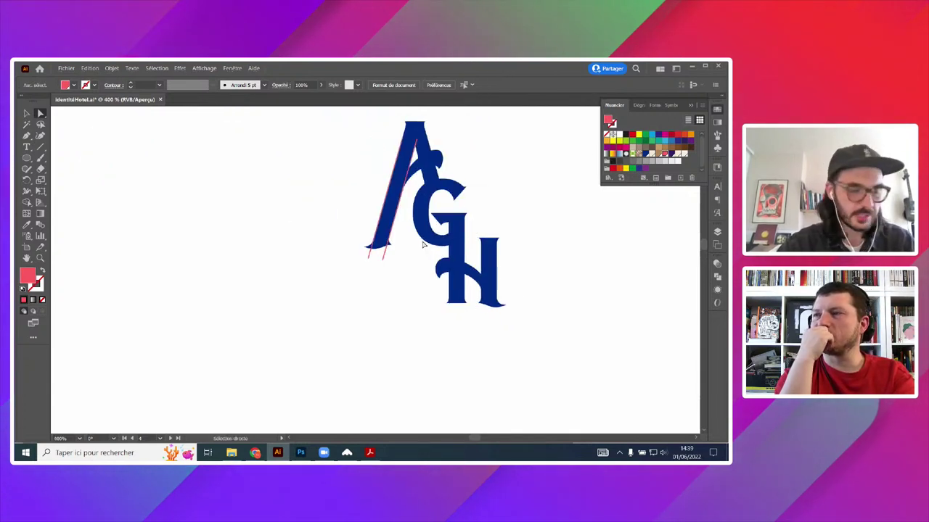
- Extend the H's right stem upward until its top is nearly level with the G's upper tip
{"action": "scroll", "coordinate": [428, 243], "scroll_direction": "up", "scroll_amount": 2}
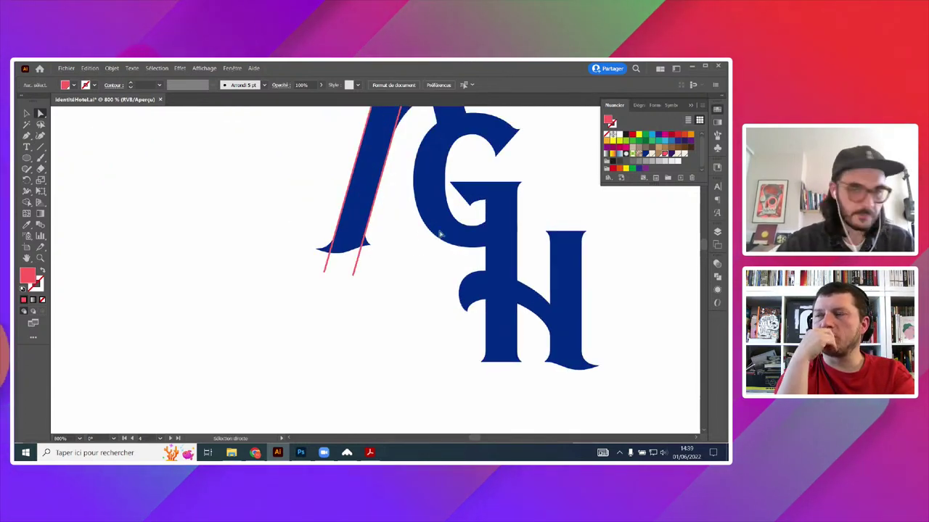
{"action": "left_click_drag", "start_coordinate": [439, 234], "coordinate": [296, 315]}
{"action": "left_click_drag", "start_coordinate": [408, 327], "coordinate": [440, 221]}
{"action": "scroll", "coordinate": [439, 207], "scroll_direction": "up", "scroll_amount": 3}
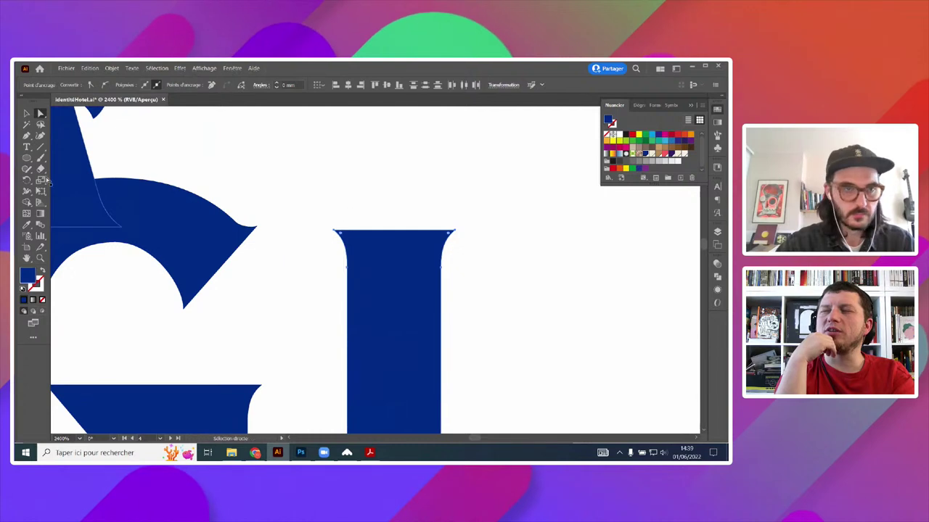
- Draw a horizontal guide line from the G's upper tip past the H's right stem, copying the pinkish-red stroke of the leg guides
{"action": "left_click", "coordinate": [42, 149]}
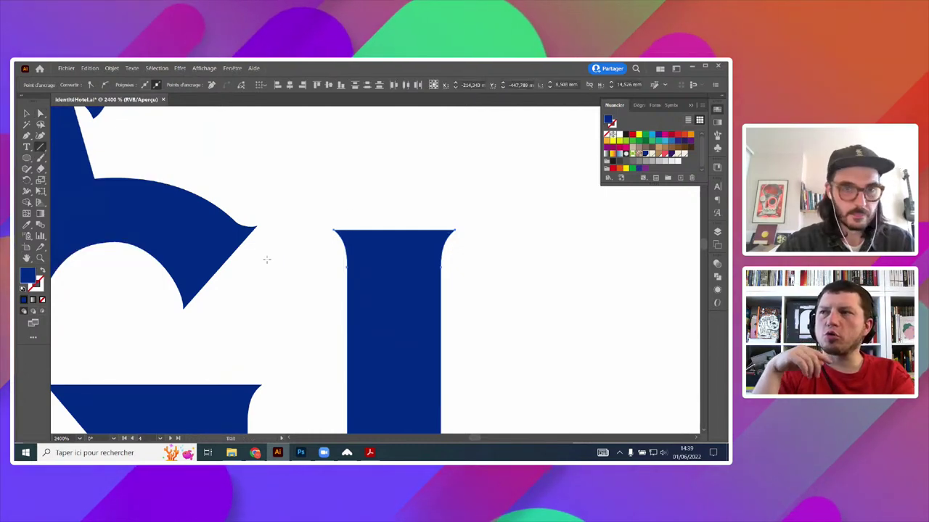
{"action": "mouse_move", "coordinate": [255, 227]}
{"action": "left_mouse_down"}
{"action": "mouse_move", "coordinate": [561, 226]}
{"action": "mouse_move", "coordinate": [511, 232]}
{"action": "left_mouse_up"}
{"action": "key", "text": "v"}
{"action": "key", "text": "ctrl+minus"}
{"action": "key", "text": "ctrl+minus"}
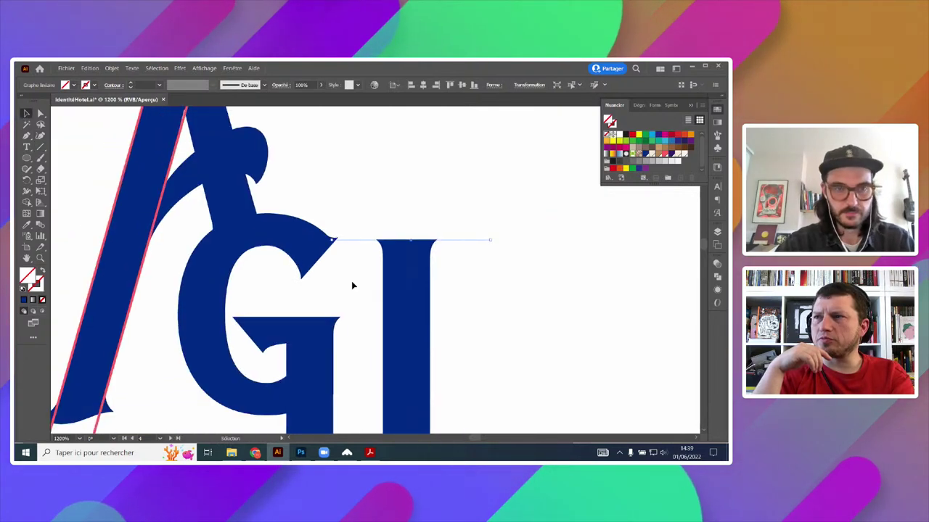
{"action": "key", "text": "i"}
{"action": "left_click", "coordinate": [146, 259]}
{"action": "key", "text": "v"}
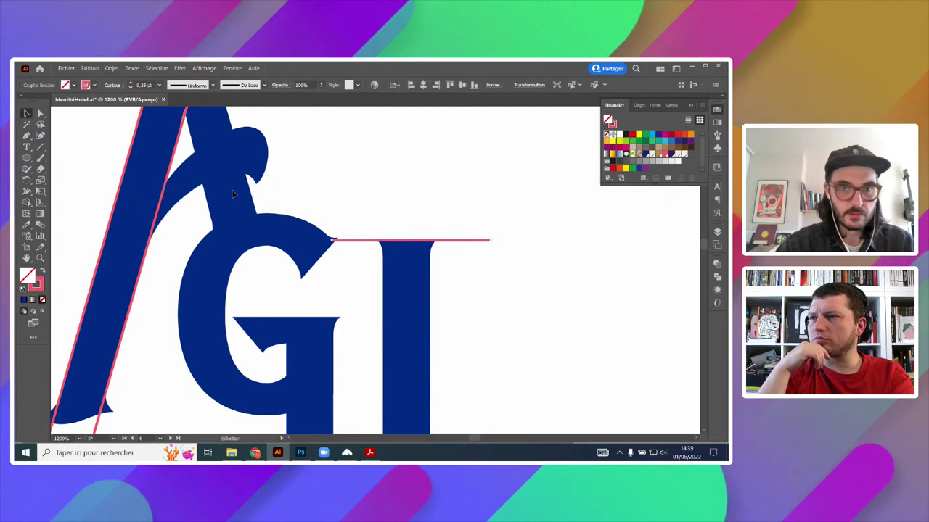
- Isolate the H shape and raise the top anchors of its right stem onto the horizontal guide line
{"action": "scroll", "coordinate": [464, 245], "scroll_direction": "up", "scroll_amount": 1}
{"action": "left_click_drag", "start_coordinate": [460, 233], "coordinate": [464, 230]}
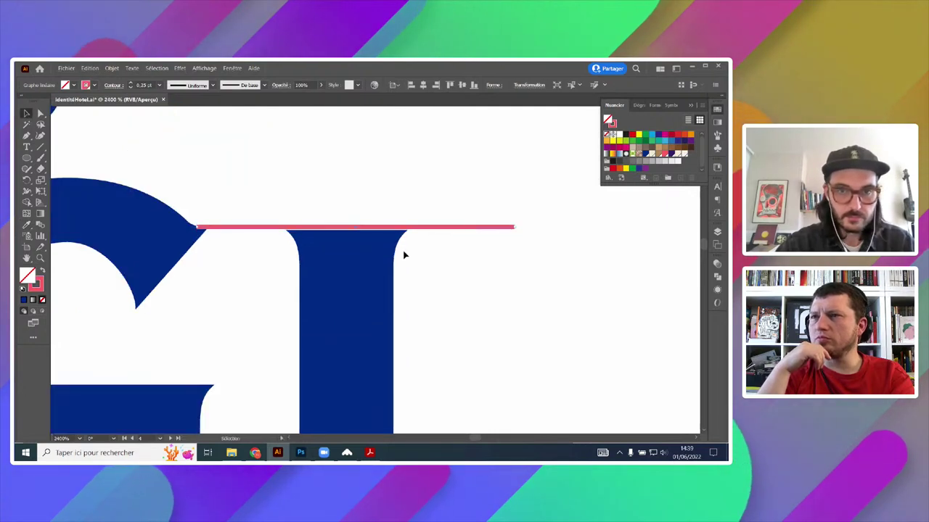
{"action": "left_click", "coordinate": [363, 263]}
{"action": "double_click", "coordinate": [363, 263]}
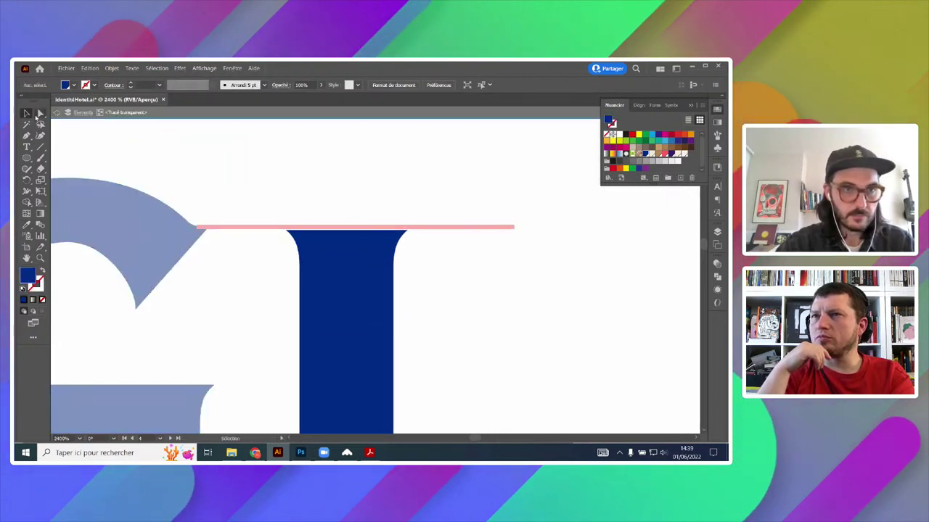
{"action": "left_click", "coordinate": [376, 231]}
{"action": "key", "text": "ctrl+plus"}
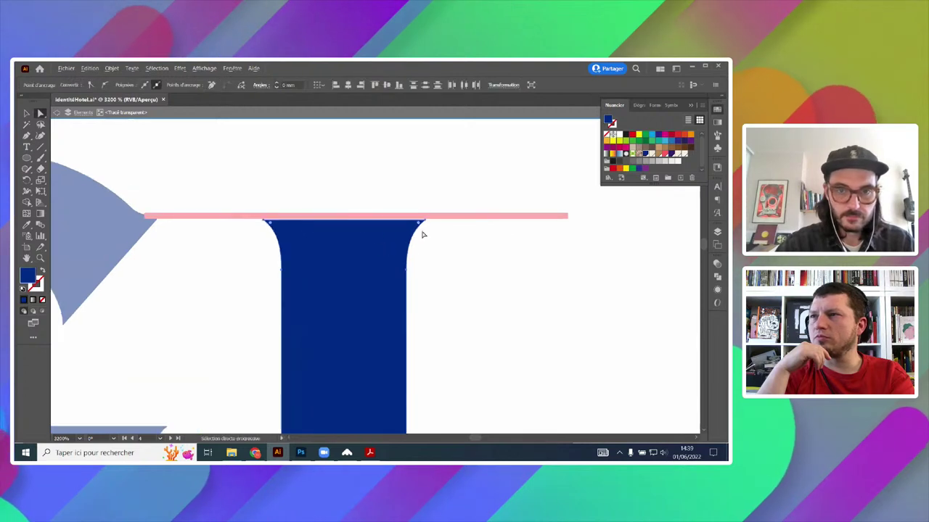
{"action": "left_click", "coordinate": [406, 270]}
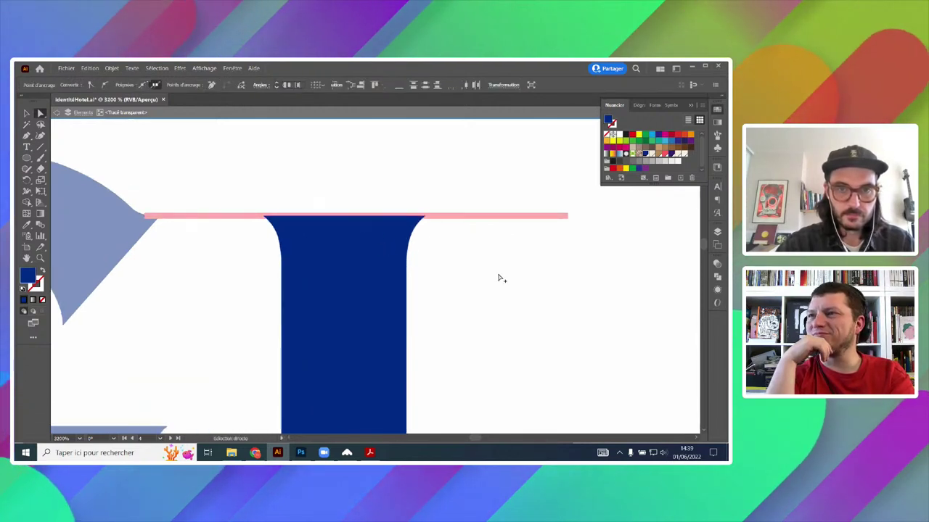
{"action": "left_click", "coordinate": [501, 279]}
{"action": "scroll", "coordinate": [508, 279], "scroll_direction": "down", "scroll_amount": 4}
{"action": "key", "text": "Escape"}
{"action": "scroll", "coordinate": [519, 291], "scroll_direction": "down", "scroll_amount": 3}
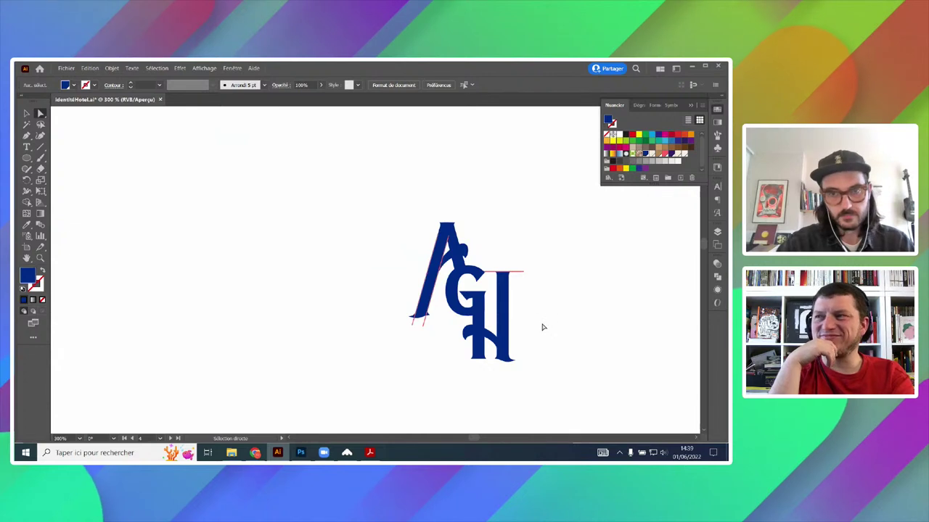
- Delete the lower tip anchor of the rounded end on the right side of the A's crossbar
{"action": "scroll", "coordinate": [516, 298], "scroll_direction": "up", "scroll_amount": 3}
{"action": "left_click_drag", "start_coordinate": [479, 178], "coordinate": [409, 213]}
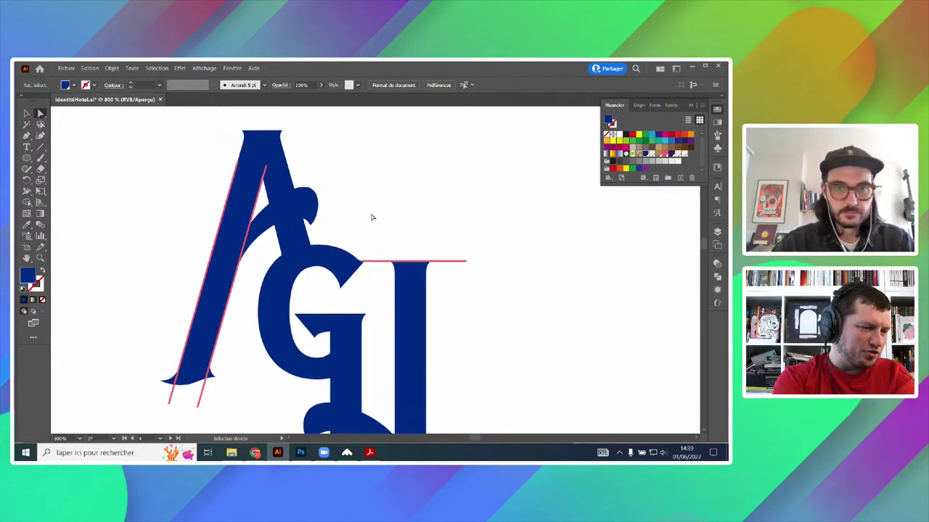
{"action": "scroll", "coordinate": [311, 185], "scroll_direction": "up", "scroll_amount": 2}
{"action": "left_click", "coordinate": [307, 236]}
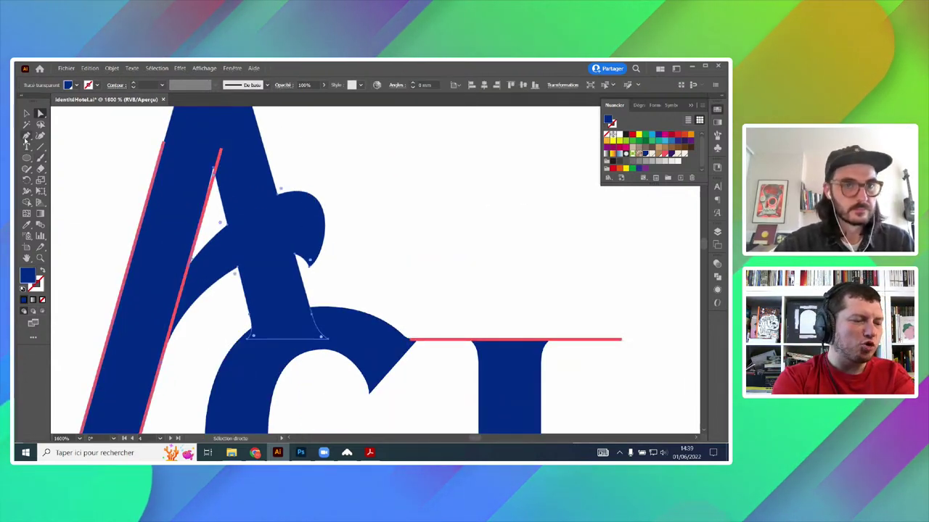
{"action": "left_click", "coordinate": [26, 137]}
{"action": "left_click", "coordinate": [310, 269]}
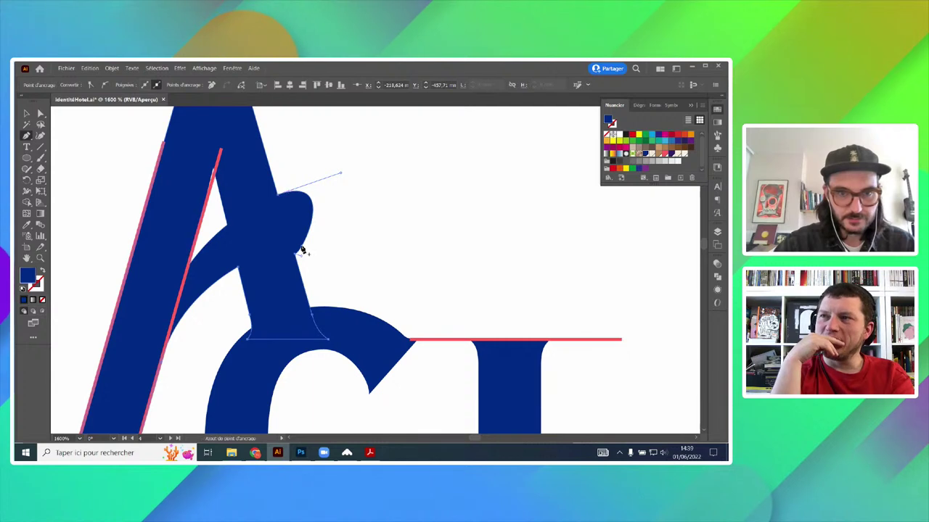
- Remove the remaining rounded crossbar end beyond the A's right leg by deleting its last protruding anchor
{"action": "scroll", "coordinate": [390, 266], "scroll_direction": "down", "scroll_amount": 8}
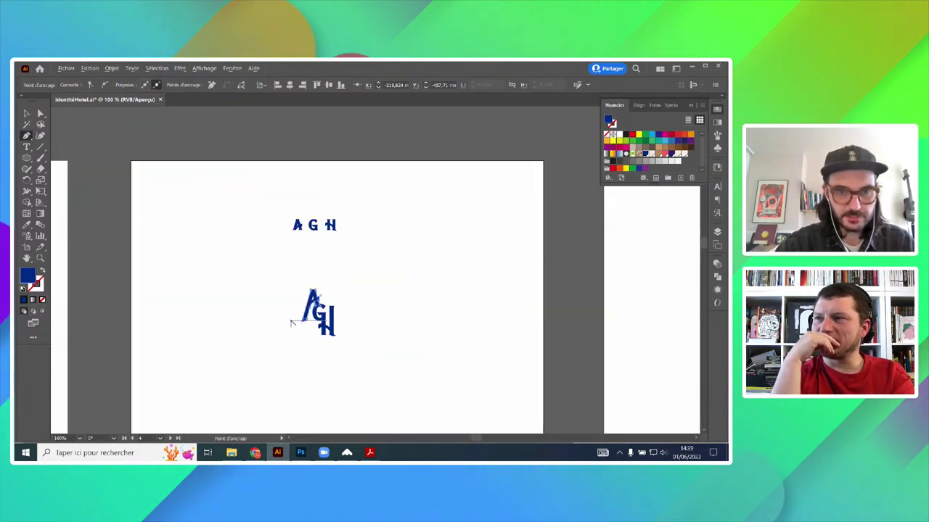
{"action": "left_click_drag", "start_coordinate": [234, 313], "coordinate": [462, 261]}
{"action": "scroll", "coordinate": [86, 232], "scroll_direction": "up", "scroll_amount": 5}
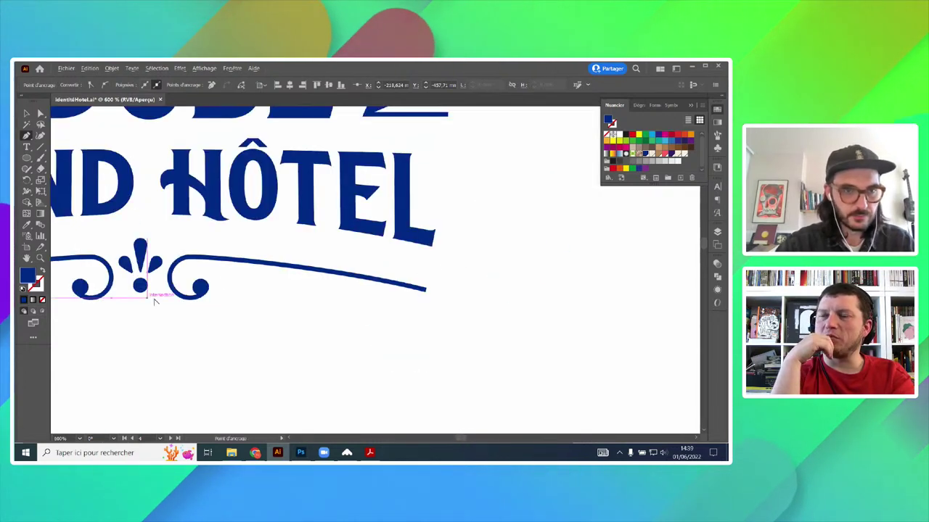
{"action": "scroll", "coordinate": [154, 301], "scroll_direction": "down", "scroll_amount": 5}
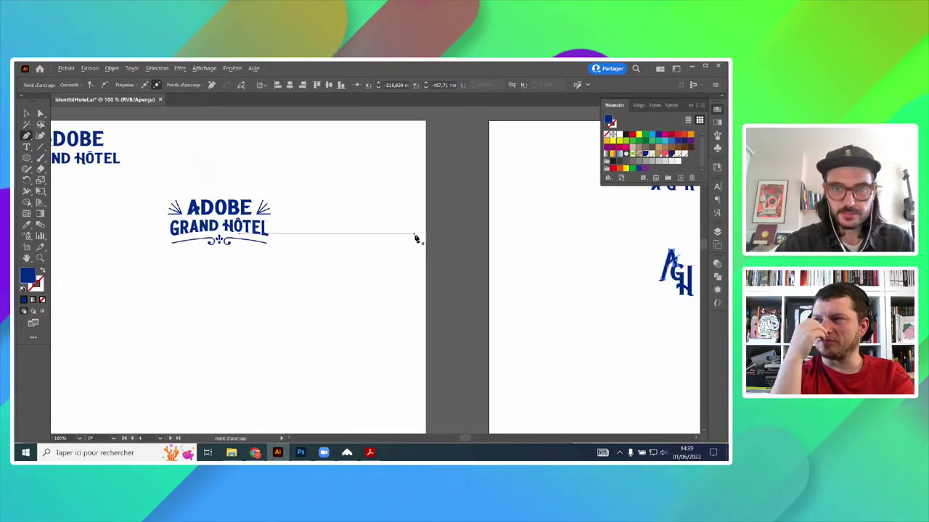
{"action": "scroll", "coordinate": [322, 244], "scroll_direction": "right", "scroll_amount": 5}
{"action": "scroll", "coordinate": [425, 280], "scroll_direction": "up", "scroll_amount": 8}
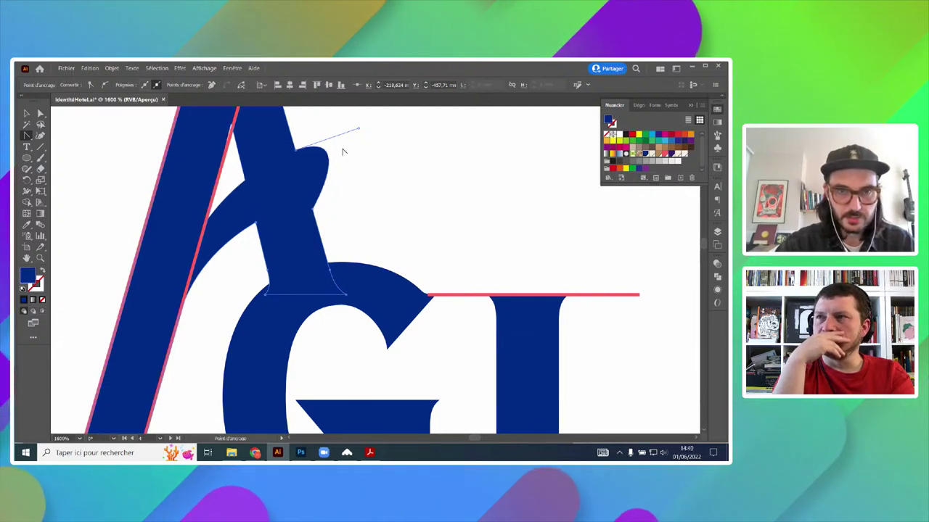
{"action": "left_click", "coordinate": [358, 129]}
{"action": "scroll", "coordinate": [366, 228], "scroll_direction": "down", "scroll_amount": 4}
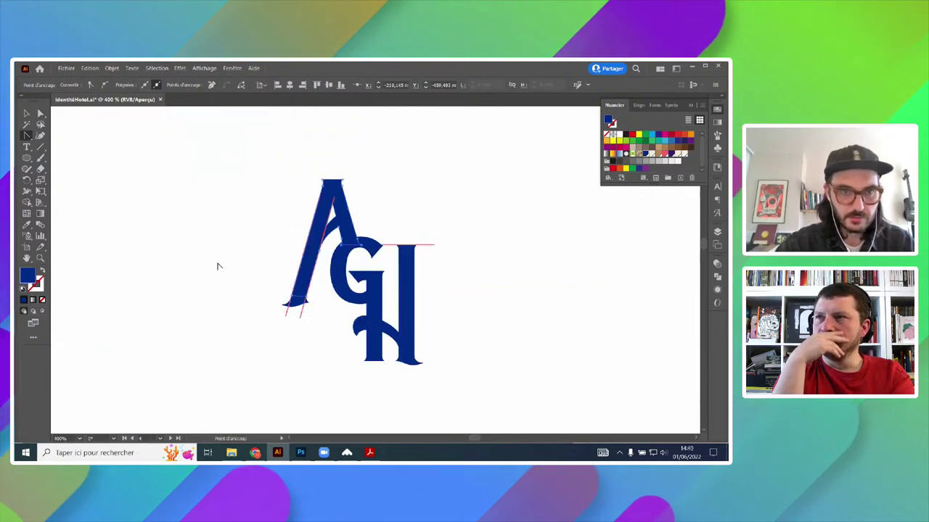
{"action": "left_click_drag", "start_coordinate": [163, 278], "coordinate": [577, 240]}
{"action": "scroll", "coordinate": [563, 254], "scroll_direction": "down", "scroll_amount": 4}
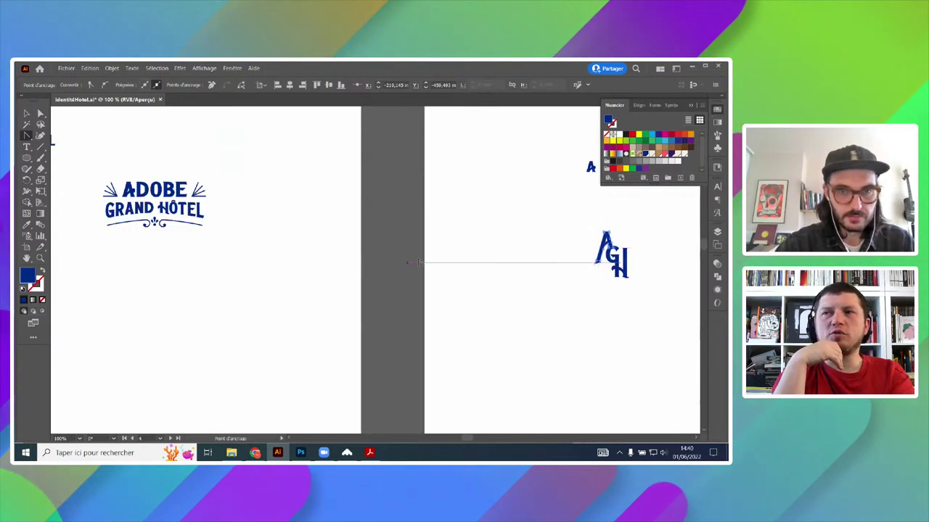
{"action": "left_click_drag", "start_coordinate": [485, 254], "coordinate": [183, 249]}
{"action": "scroll", "coordinate": [321, 248], "scroll_direction": "up", "scroll_amount": 6}
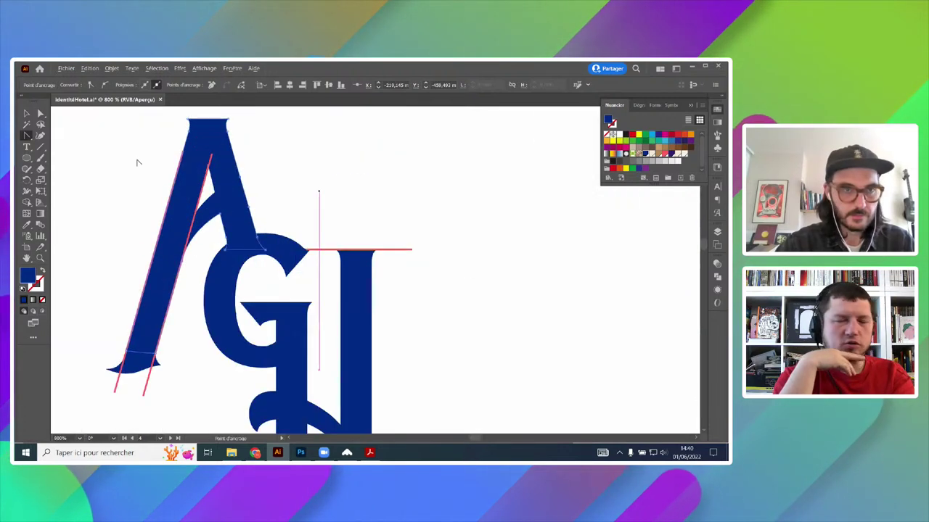
{"action": "left_click_drag", "start_coordinate": [26, 137], "coordinate": [66, 135]}
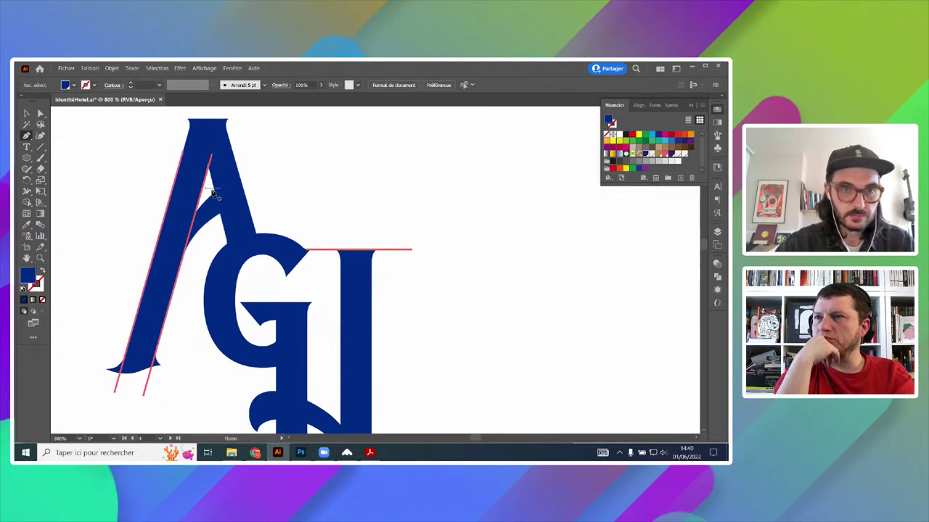
{"action": "left_click_drag", "start_coordinate": [215, 194], "coordinate": [246, 171]}
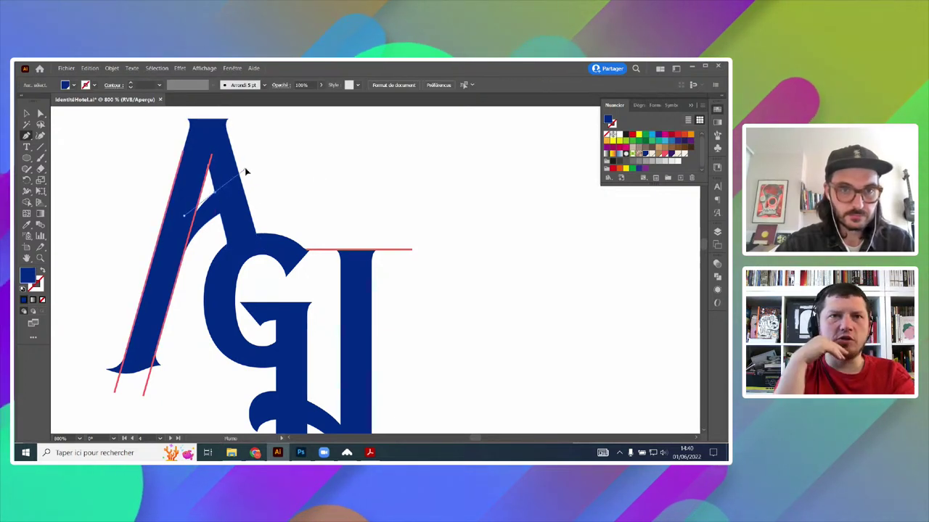
{"action": "left_click_drag", "start_coordinate": [362, 164], "coordinate": [391, 175]}
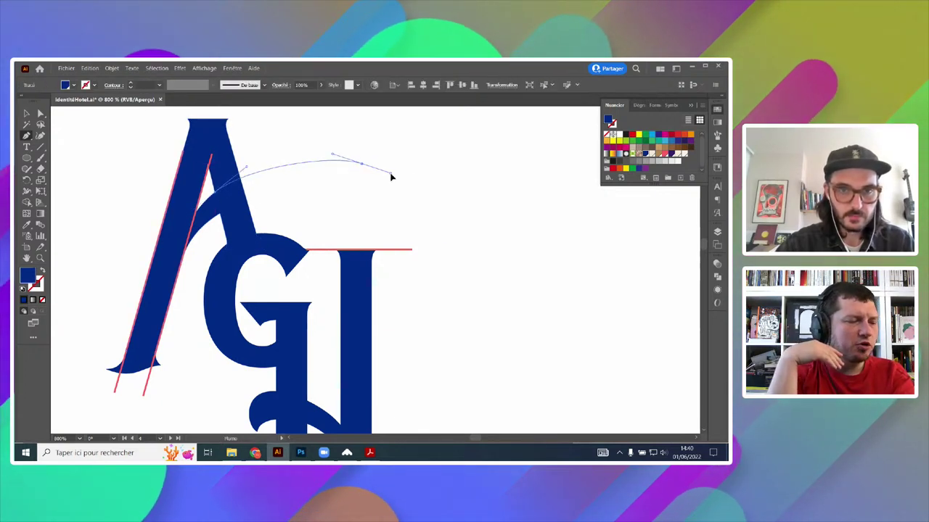
{"action": "key", "text": "ctrl+z"}
{"action": "key", "text": "ctrl+z"}
- Draw a vertical guide line along the right edge of the H's right stem, extending above it, copying the pinkish-red guide stroke
{"action": "left_click", "coordinate": [41, 146]}
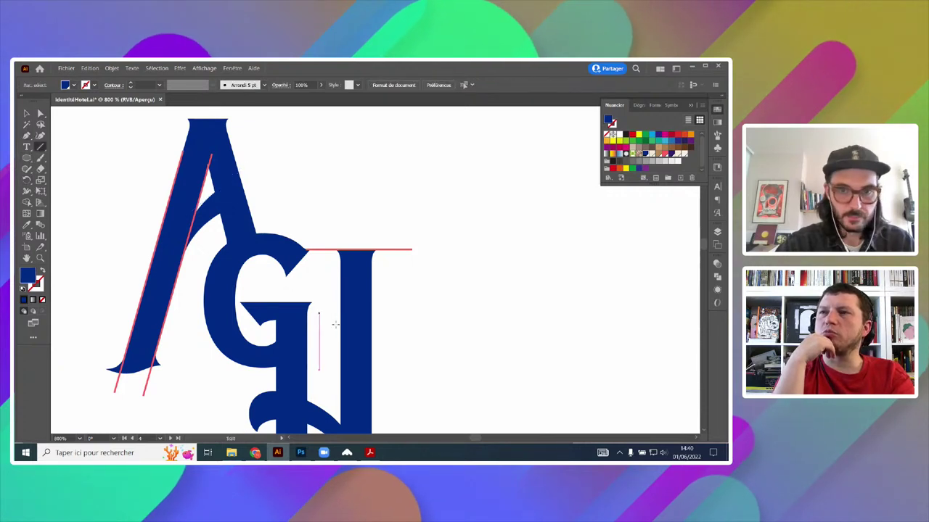
{"action": "left_click", "coordinate": [371, 251]}
{"action": "left_click", "coordinate": [371, 143], "text": "shift"}
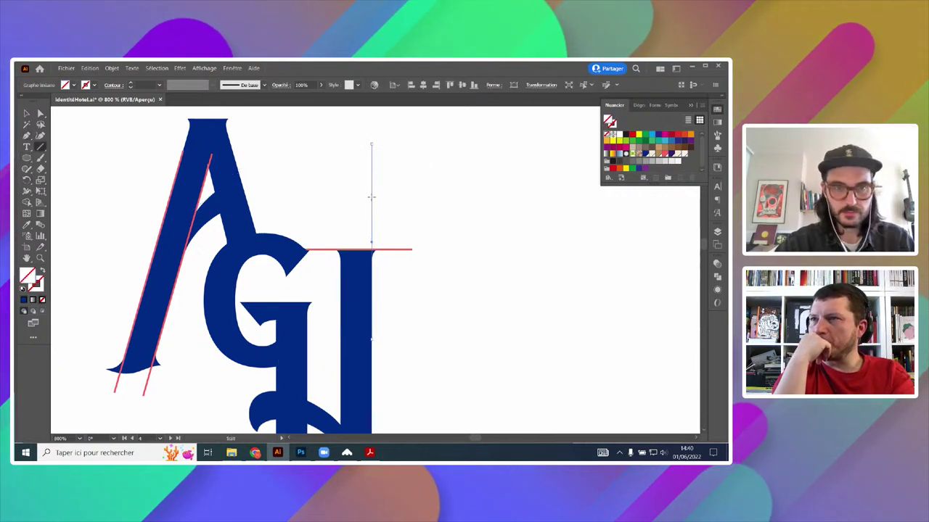
{"action": "left_click", "coordinate": [197, 216]}
{"action": "left_click", "coordinate": [41, 113]}
- Draw a closed curved swash extending the A's crossbar over the G to the vertical guide, with its end curling down above the H
{"action": "key", "text": "p"}
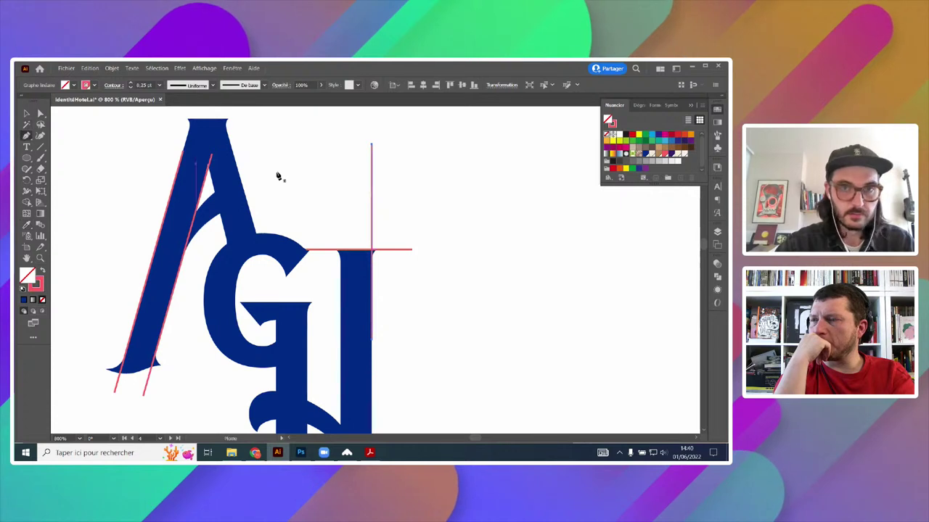
{"action": "left_click", "coordinate": [248, 189], "text": "ctrl"}
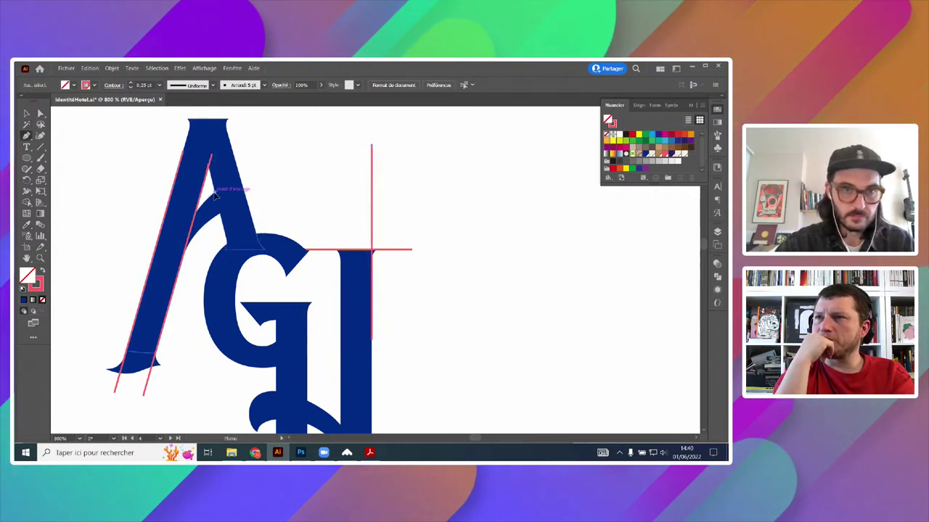
{"action": "left_click", "coordinate": [360, 251]}
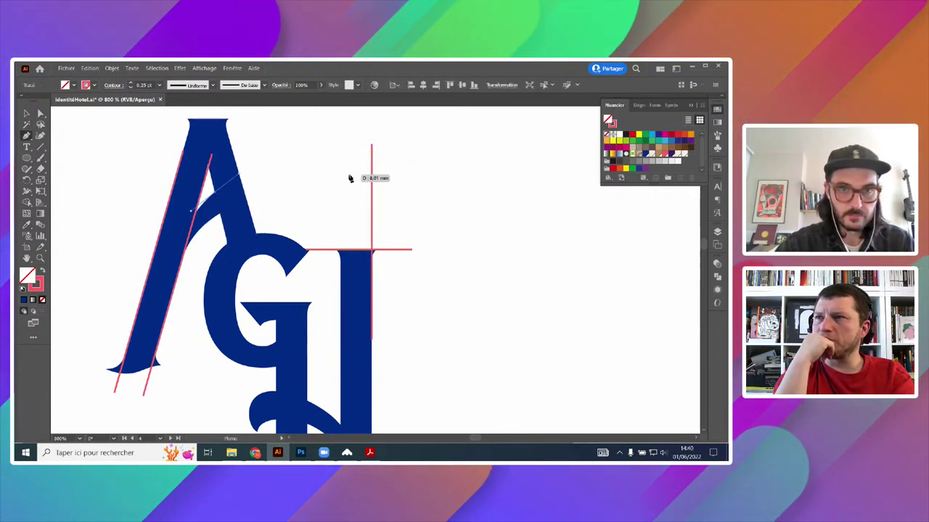
{"action": "left_click_drag", "start_coordinate": [379, 188], "coordinate": [384, 188]}
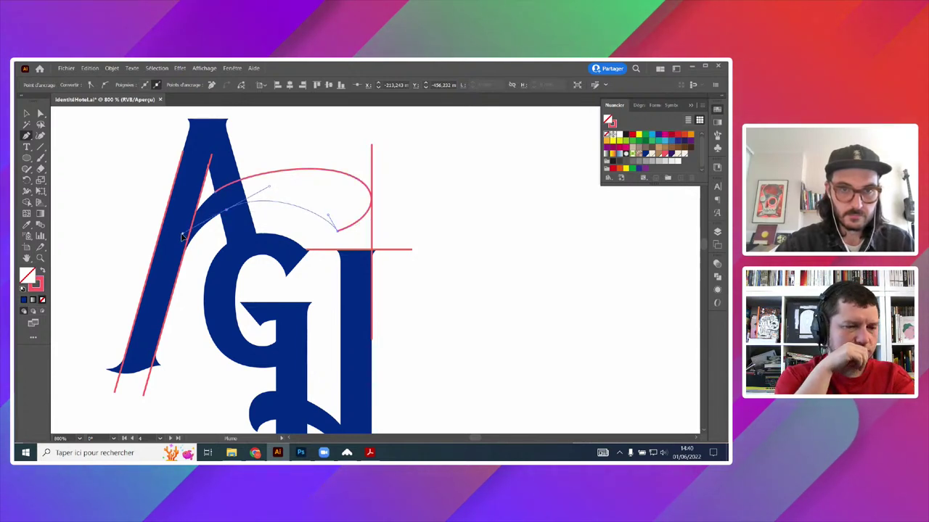
{"action": "left_click", "coordinate": [214, 195]}
- Give the new crossbar swash the A's dark blue fill without a stroke
{"action": "key", "text": "i"}
{"action": "left_click", "coordinate": [232, 158]}
{"action": "left_click", "coordinate": [290, 168], "text": "ctrl"}
{"action": "scroll", "coordinate": [347, 163], "scroll_direction": "down", "scroll_amount": 3}
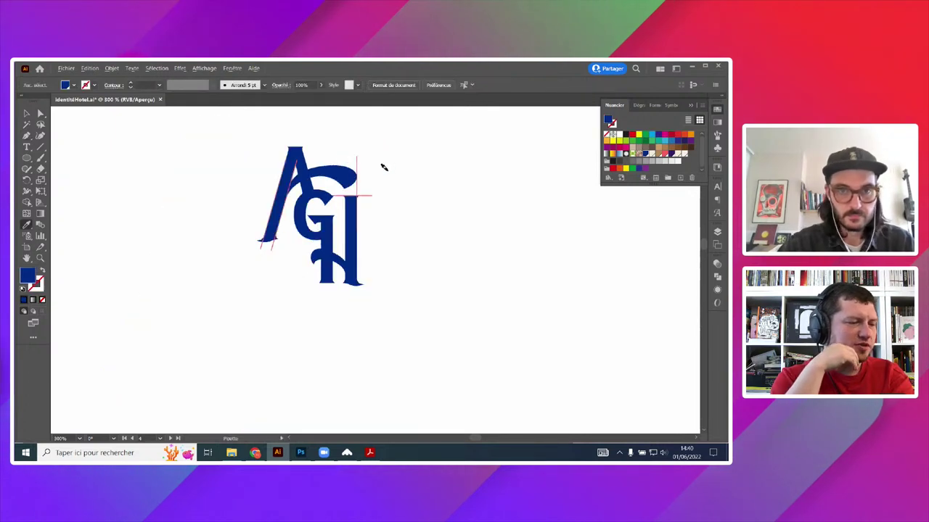
- Reshape the underside of the crossbar swash by lengthening its left curve handle and moving the right tip's handle outward
{"action": "scroll", "coordinate": [342, 165], "scroll_direction": "up", "scroll_amount": 4}
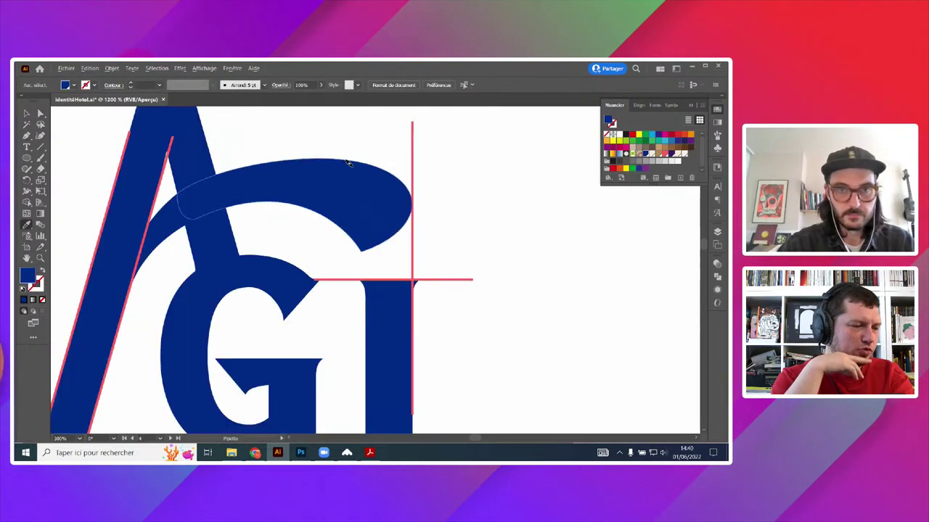
{"action": "left_click", "coordinate": [267, 208]}
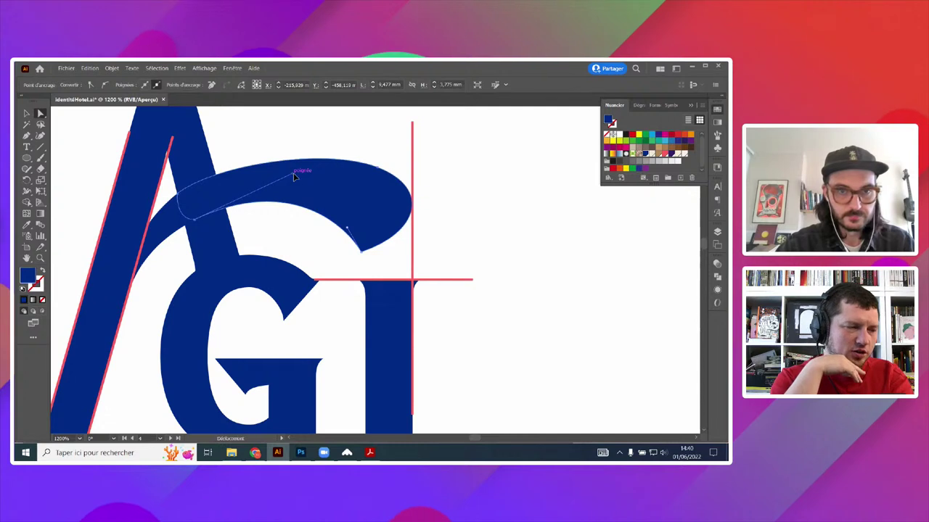
{"action": "left_click_drag", "start_coordinate": [294, 176], "coordinate": [323, 166]}
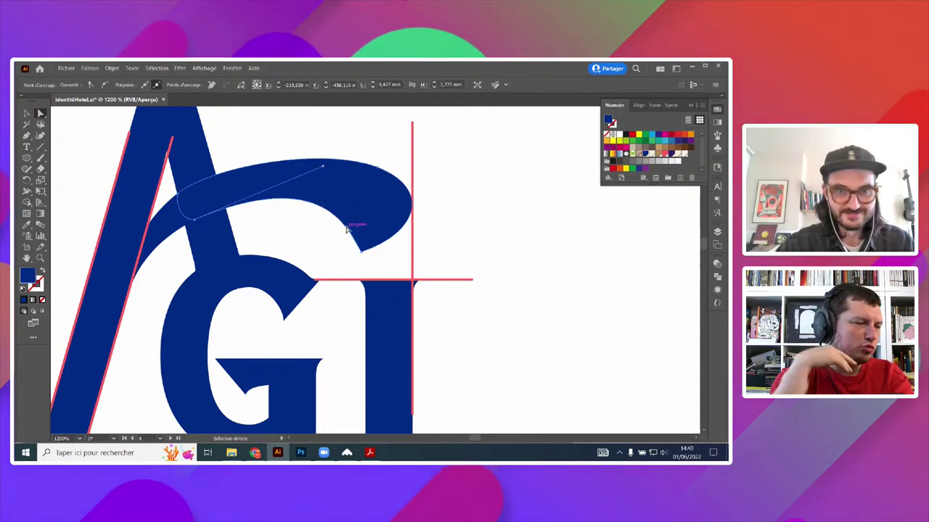
{"action": "left_click_drag", "start_coordinate": [347, 227], "coordinate": [367, 220]}
{"action": "left_click", "coordinate": [472, 216]}
{"action": "scroll", "coordinate": [472, 217], "scroll_direction": "down", "scroll_amount": 4}
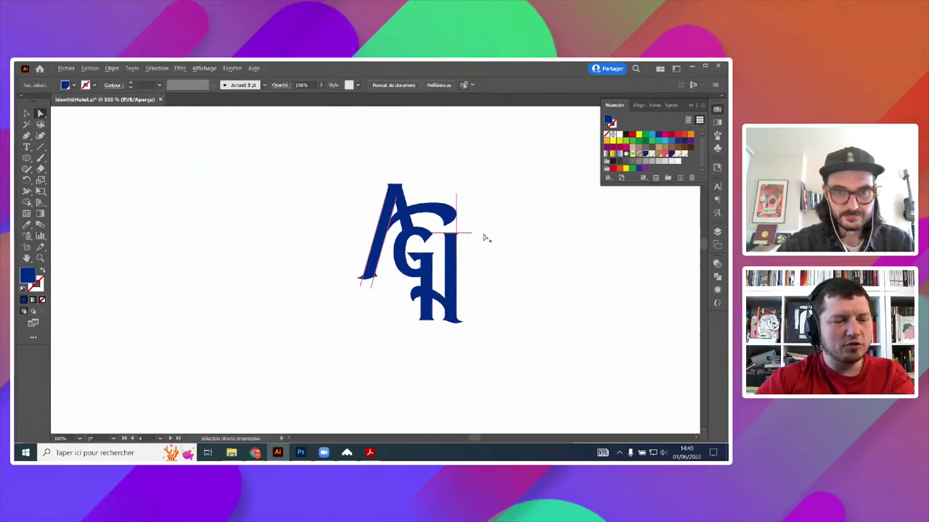
- Draw a solid blue circle as a dot in the empty space below the A's left leg, beside the H
{"action": "key", "text": "l"}
{"action": "scroll", "coordinate": [402, 310], "scroll_direction": "up", "scroll_amount": 2}
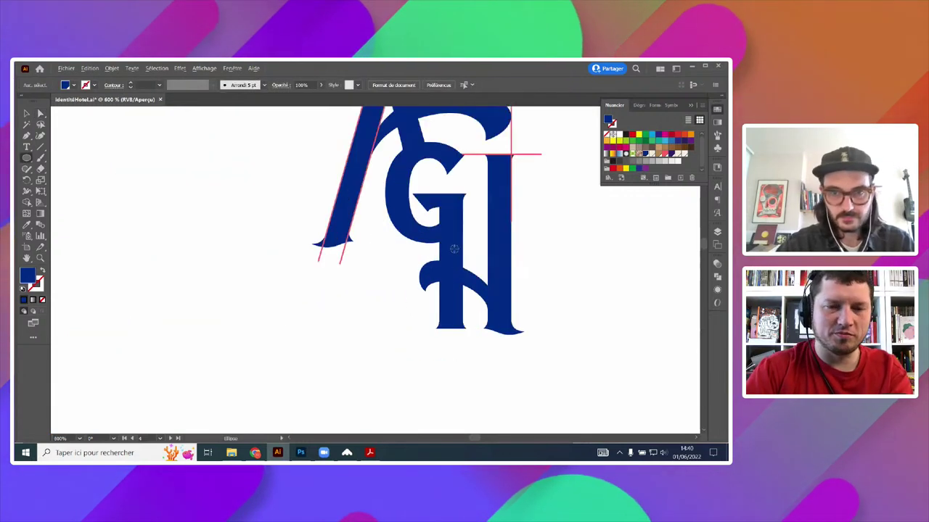
{"action": "mouse_move", "coordinate": [453, 248]}
{"action": "left_mouse_down"}
{"action": "mouse_move", "coordinate": [471, 233]}
{"action": "mouse_move", "coordinate": [361, 307]}
{"action": "mouse_move", "coordinate": [363, 284]}
{"action": "mouse_move", "coordinate": [370, 294]}
{"action": "left_mouse_up"}
{"action": "key", "text": "v"}
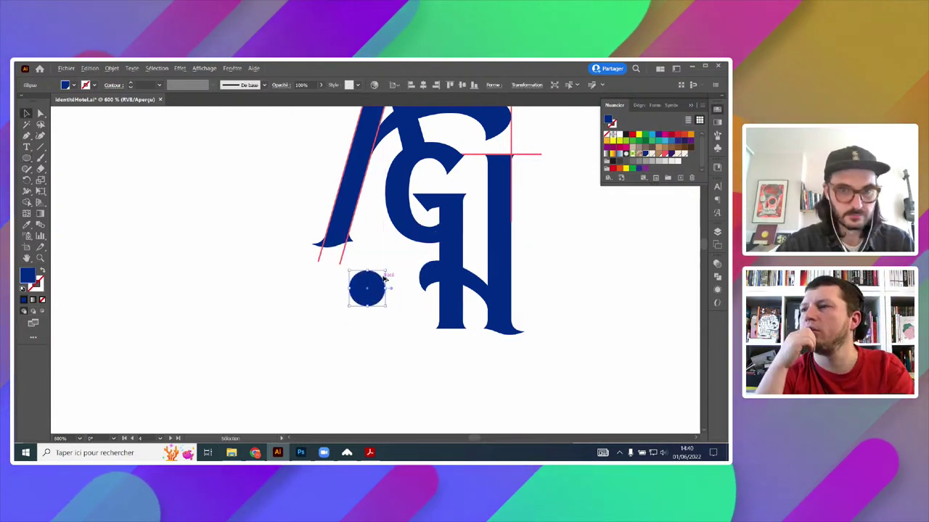
{"action": "scroll", "coordinate": [384, 277], "scroll_direction": "down", "scroll_amount": 1}
{"action": "scroll", "coordinate": [382, 248], "scroll_direction": "up", "scroll_amount": 2}
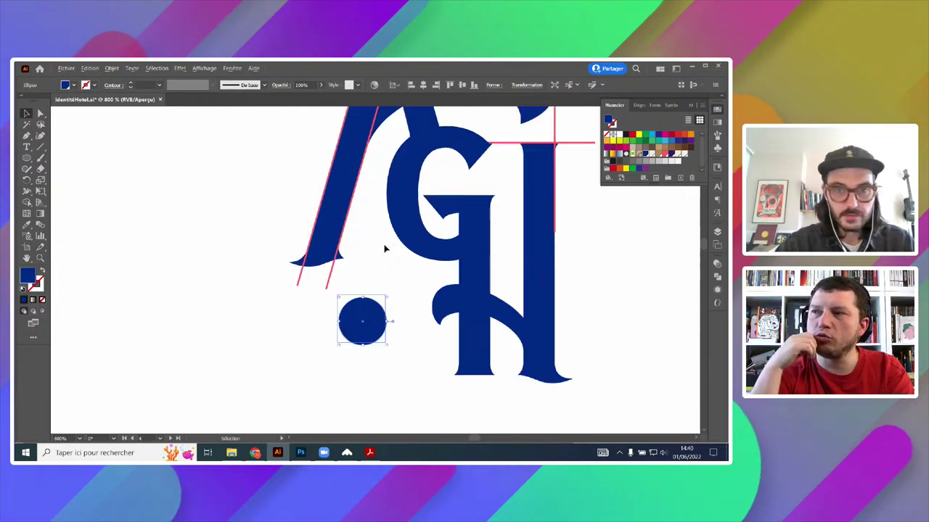
- Shorten the A's left leg by moving the anchor points of its foot serif up along the slanted guide lines
{"action": "key", "text": "a"}
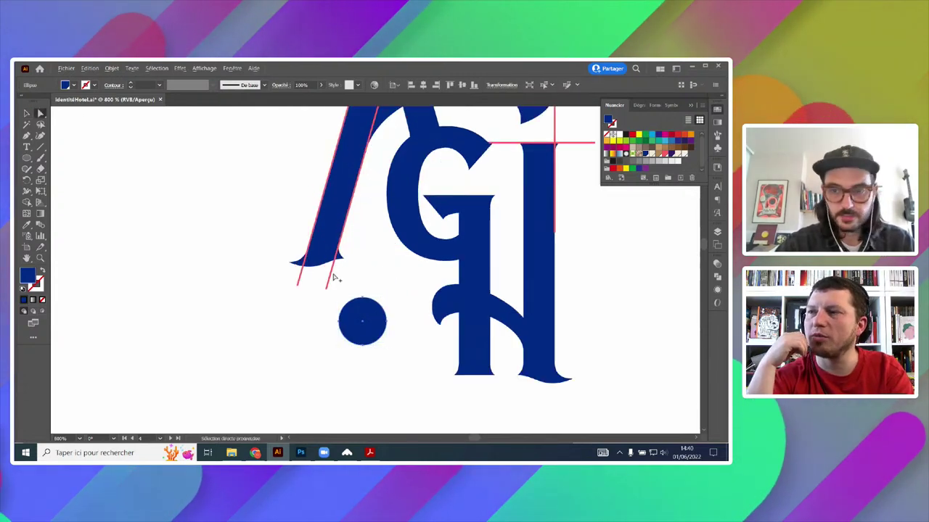
{"action": "scroll", "coordinate": [337, 265], "scroll_direction": "up", "scroll_amount": 2}
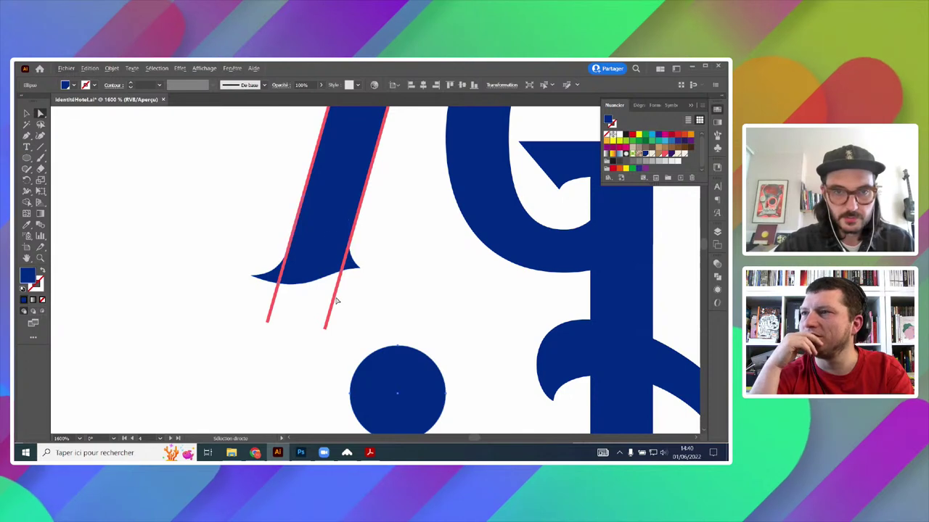
{"action": "scroll", "coordinate": [363, 299], "scroll_direction": "down", "scroll_amount": 2}
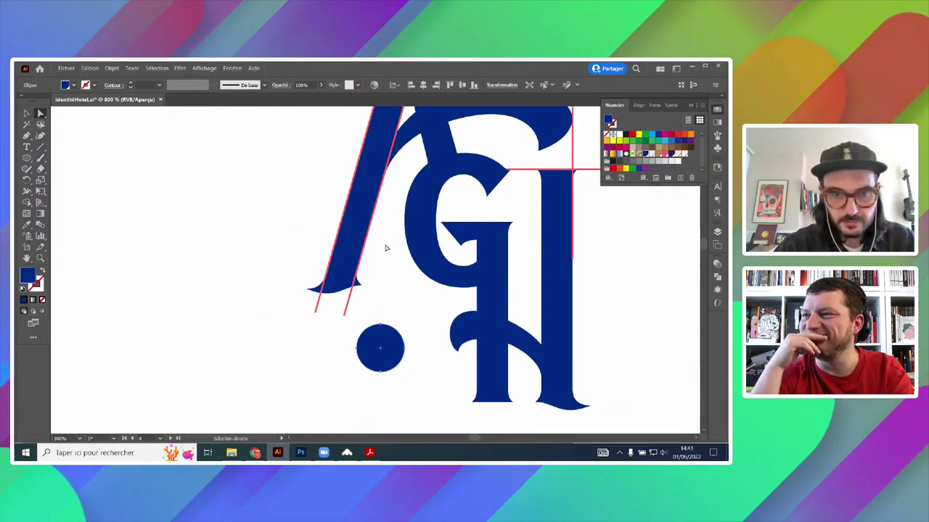
{"action": "left_click_drag", "start_coordinate": [290, 304], "coordinate": [361, 305]}
{"action": "left_click_drag", "start_coordinate": [296, 320], "coordinate": [297, 318]}
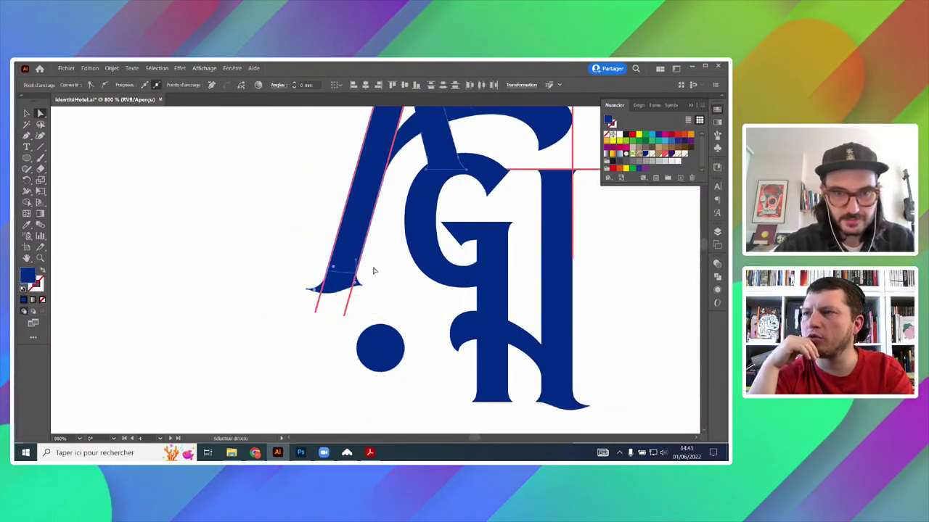
{"action": "left_click_drag", "start_coordinate": [369, 269], "coordinate": [356, 288]}
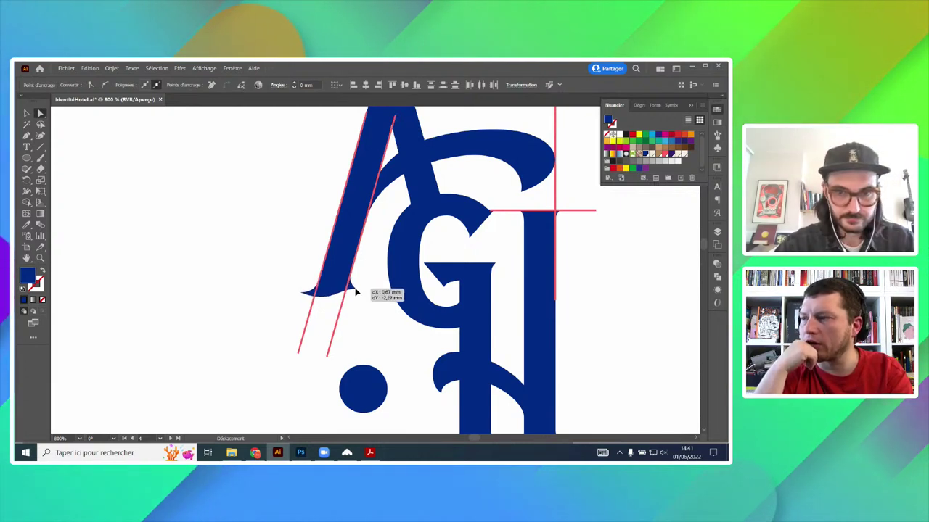
- Place a copy of the horizontal guide line level with the bottom of the G's spur and align the A's foot to it
{"action": "mouse_move", "coordinate": [355, 291]}
{"action": "left_mouse_down"}
{"action": "mouse_move", "coordinate": [545, 223]}
{"action": "mouse_move", "coordinate": [518, 210]}
{"action": "mouse_move", "coordinate": [385, 290]}
{"action": "mouse_move", "coordinate": [359, 288]}
{"action": "left_mouse_up"}
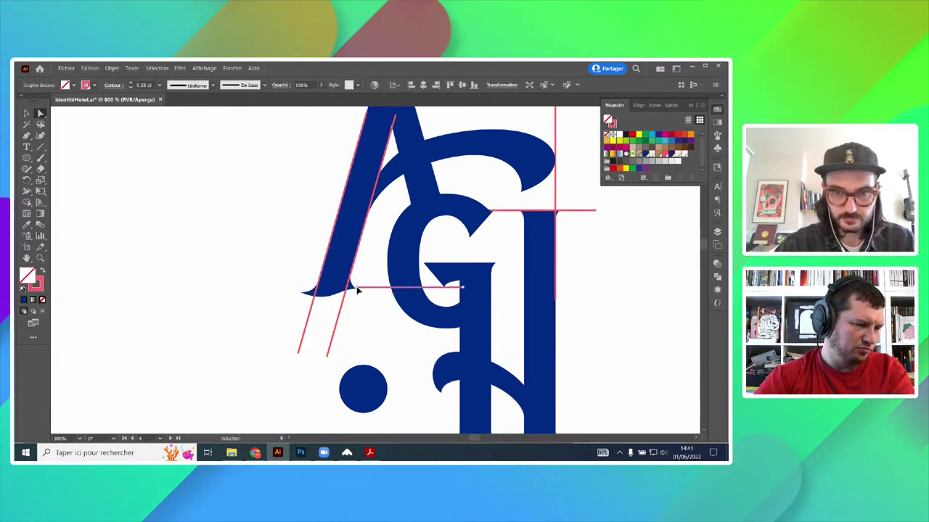
{"action": "scroll", "coordinate": [342, 296], "scroll_direction": "up", "scroll_amount": 3, "text": "alt"}
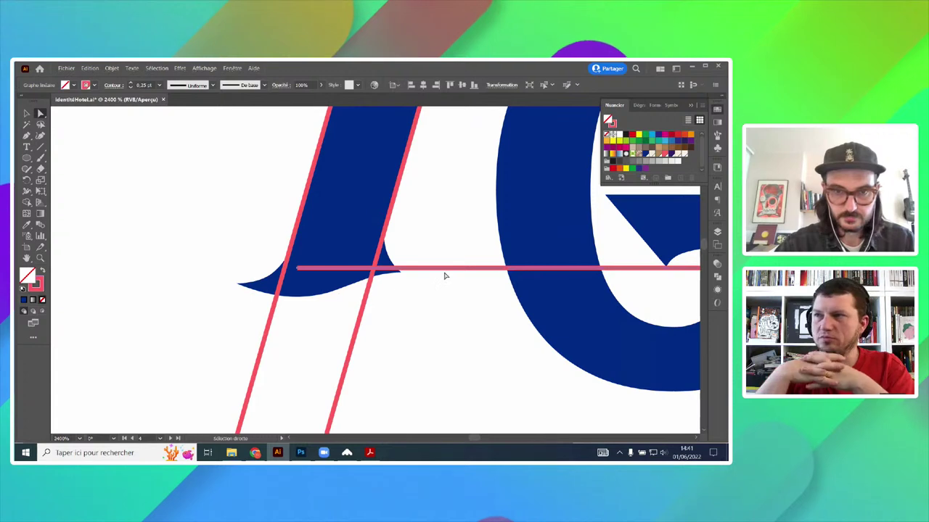
{"action": "scroll", "coordinate": [402, 267], "scroll_direction": "down", "scroll_amount": 3, "text": "alt"}
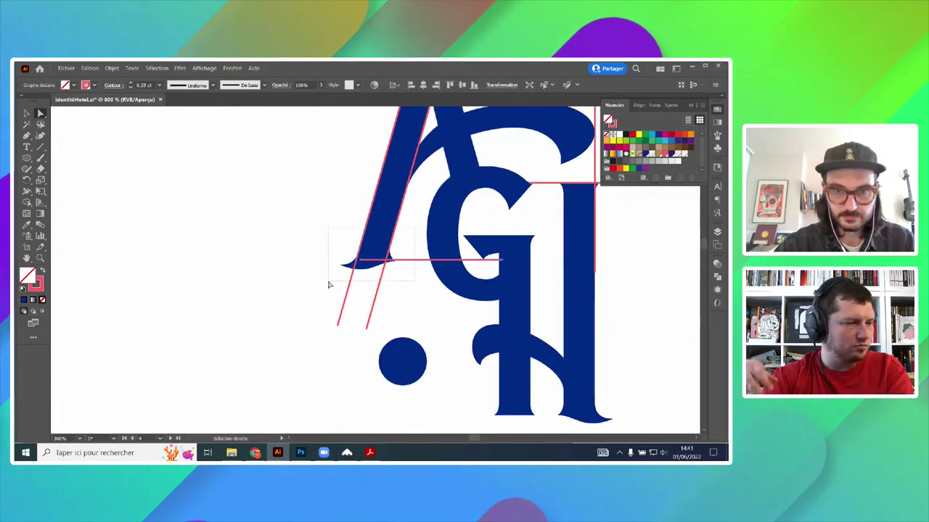
{"action": "scroll", "coordinate": [399, 261], "scroll_direction": "up", "scroll_amount": 2, "text": "alt"}
{"action": "left_click", "coordinate": [376, 271]}
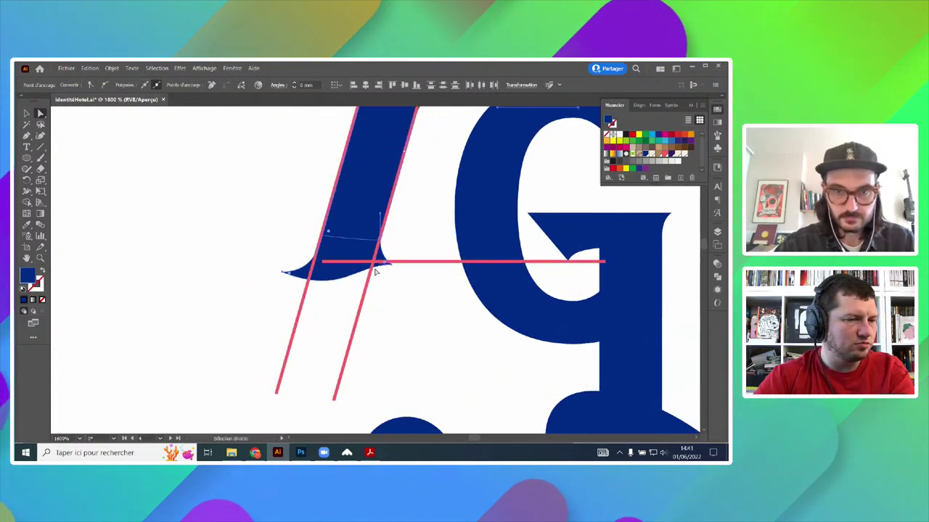
{"action": "left_click_drag", "start_coordinate": [358, 275], "coordinate": [358, 273]}
{"action": "scroll", "coordinate": [413, 307], "scroll_direction": "down", "scroll_amount": 3, "text": "alt"}
{"action": "left_click", "coordinate": [414, 309]}
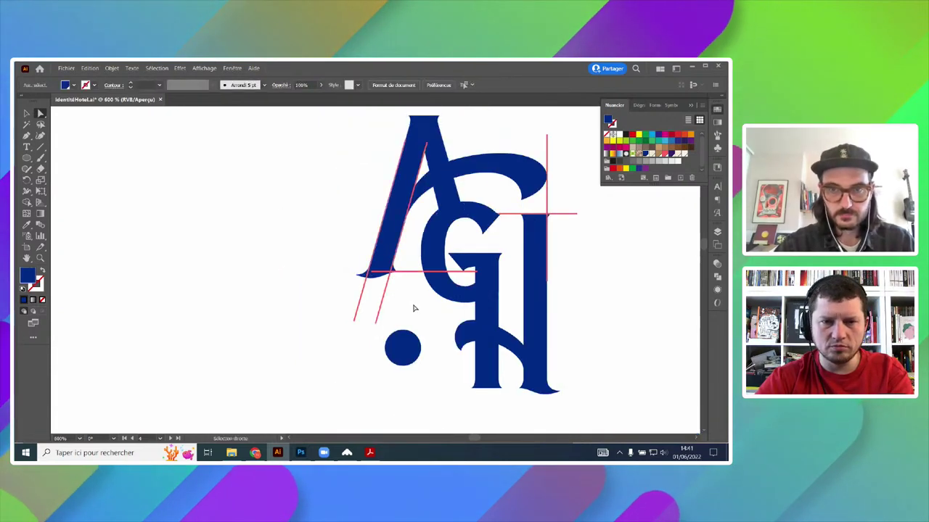
{"action": "scroll", "coordinate": [414, 309], "scroll_direction": "down", "scroll_amount": 1, "text": "alt"}
{"action": "scroll", "coordinate": [263, 206], "scroll_direction": "down", "scroll_amount": 1, "text": "alt"}
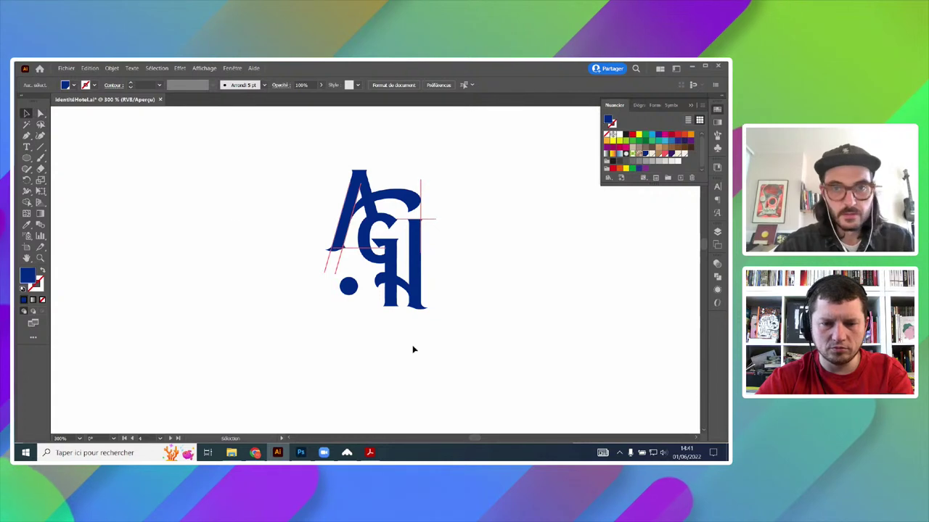
- Move the dot slightly up toward the A's foot
{"action": "scroll", "coordinate": [362, 277], "scroll_direction": "up", "scroll_amount": 3, "text": "alt"}
{"action": "left_click_drag", "start_coordinate": [331, 304], "coordinate": [332, 294]}
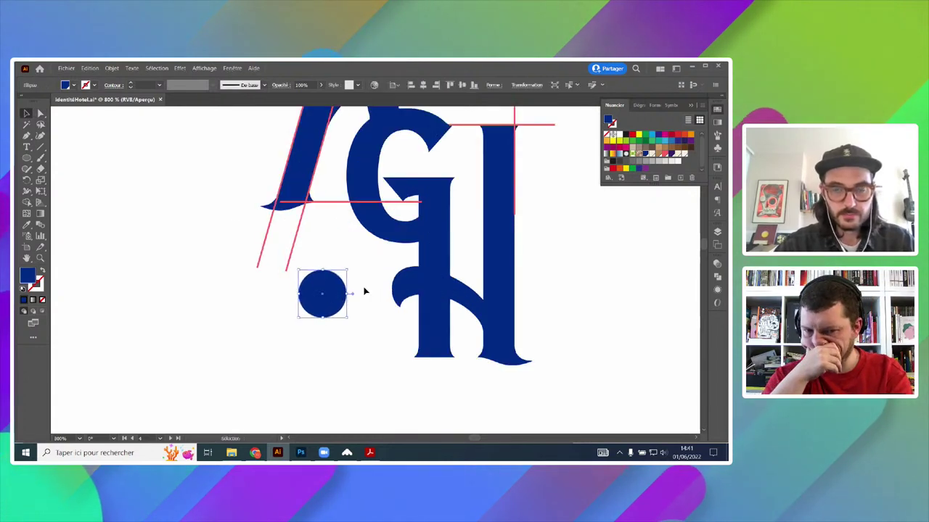
{"action": "scroll", "coordinate": [392, 282], "scroll_direction": "down", "scroll_amount": 4, "text": "alt"}
{"action": "left_click", "coordinate": [473, 280]}
{"action": "scroll", "coordinate": [473, 281], "scroll_direction": "down", "scroll_amount": 1, "text": "alt"}
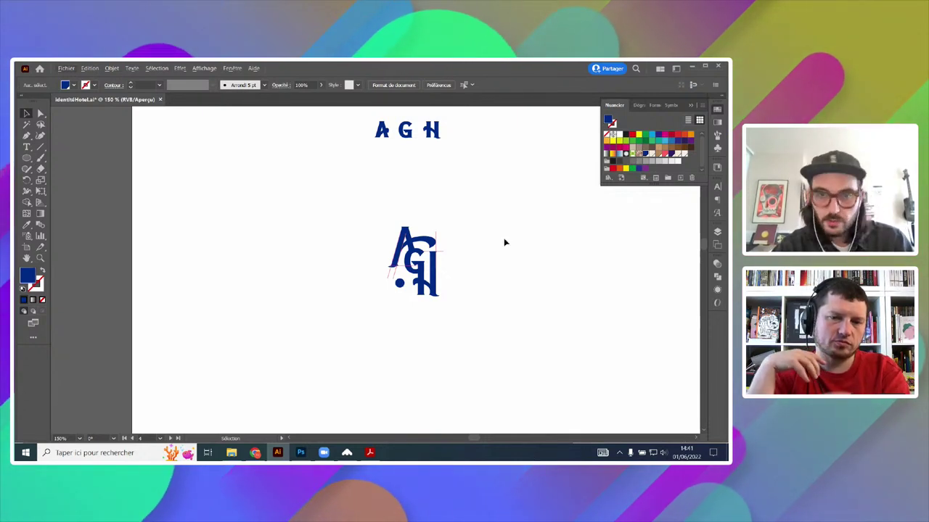
- Reshape the rounded end of the A's crossbar swash by adjusting its upper anchor's handle and its lower tip against the vertical guide
{"action": "scroll", "coordinate": [473, 216], "scroll_direction": "up", "scroll_amount": 4, "text": "alt"}
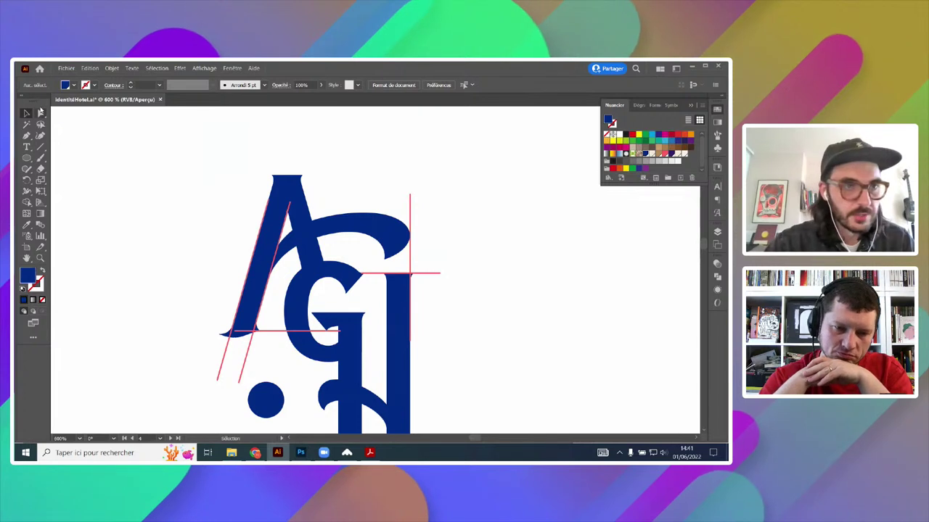
{"action": "left_click", "coordinate": [41, 112]}
{"action": "left_click", "coordinate": [338, 222]}
{"action": "scroll", "coordinate": [334, 219], "scroll_direction": "up", "scroll_amount": 2, "text": "alt"}
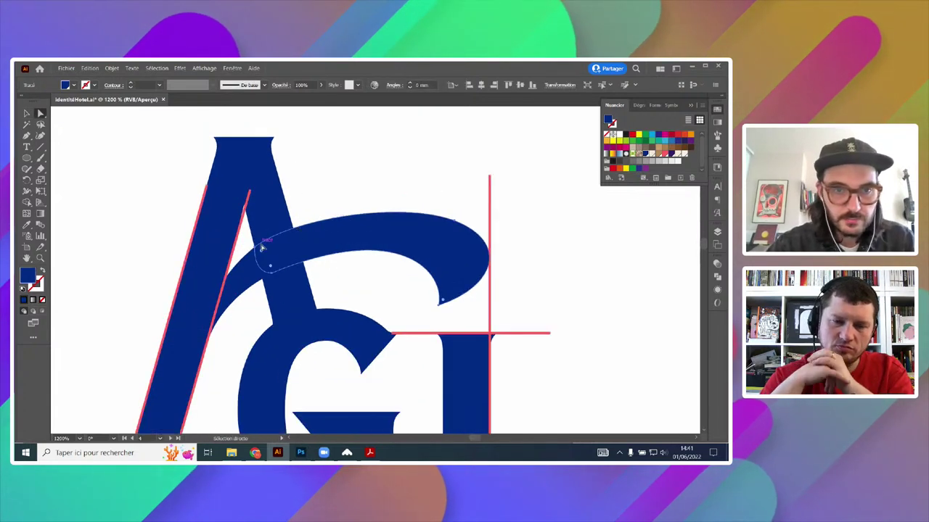
{"action": "left_click", "coordinate": [263, 249]}
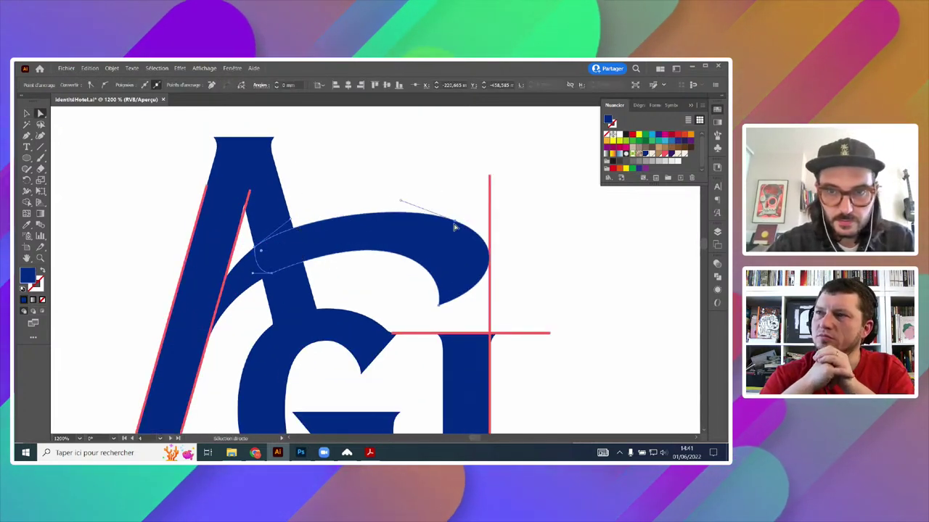
{"action": "left_click_drag", "start_coordinate": [456, 227], "coordinate": [510, 232]}
{"action": "left_click_drag", "start_coordinate": [442, 307], "coordinate": [439, 286]}
{"action": "left_click_drag", "start_coordinate": [507, 237], "coordinate": [508, 237]}
{"action": "scroll", "coordinate": [507, 228], "scroll_direction": "down", "scroll_amount": 3}
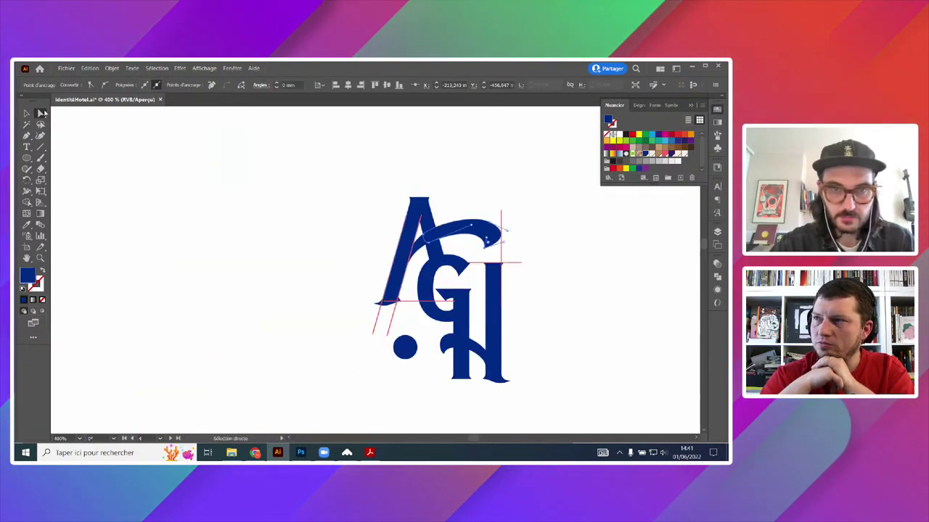
{"action": "left_click", "coordinate": [26, 114]}
{"action": "key", "text": "ctrl+minus"}
{"action": "key", "text": "ctrl+minus"}
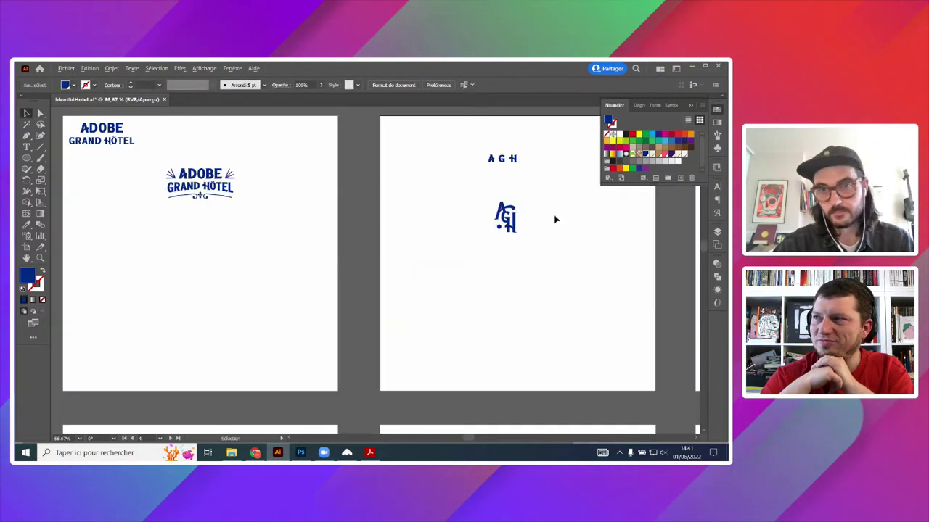
- Raise the upper anchor of the crossbar swash's rounded end slightly and nudge the swash's lower tip
{"action": "scroll", "coordinate": [526, 211], "scroll_direction": "up", "scroll_amount": 8}
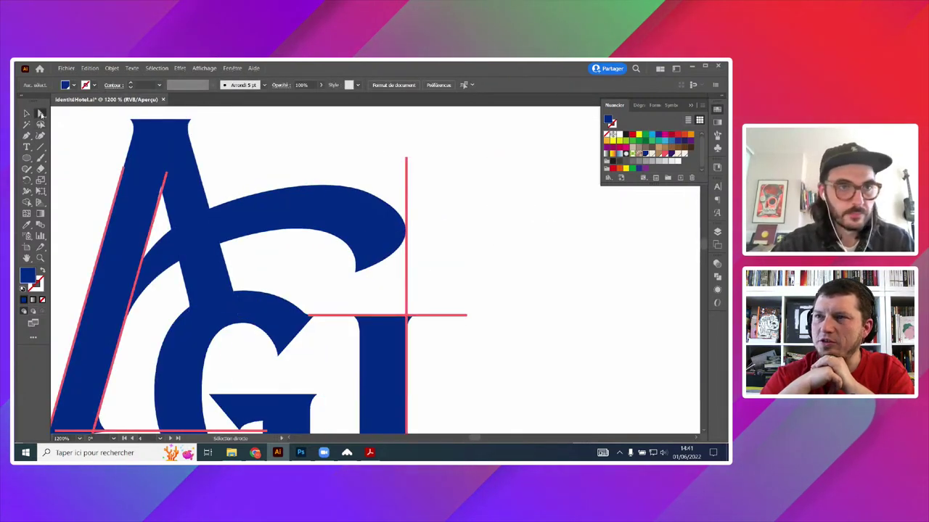
{"action": "left_click", "coordinate": [392, 230]}
{"action": "left_click", "coordinate": [371, 198]}
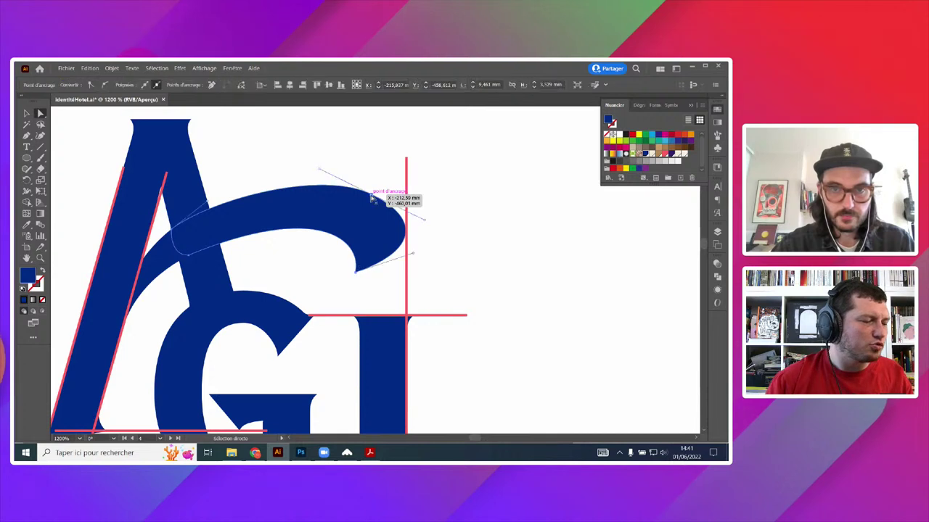
{"action": "left_click_drag", "start_coordinate": [369, 196], "coordinate": [370, 192]}
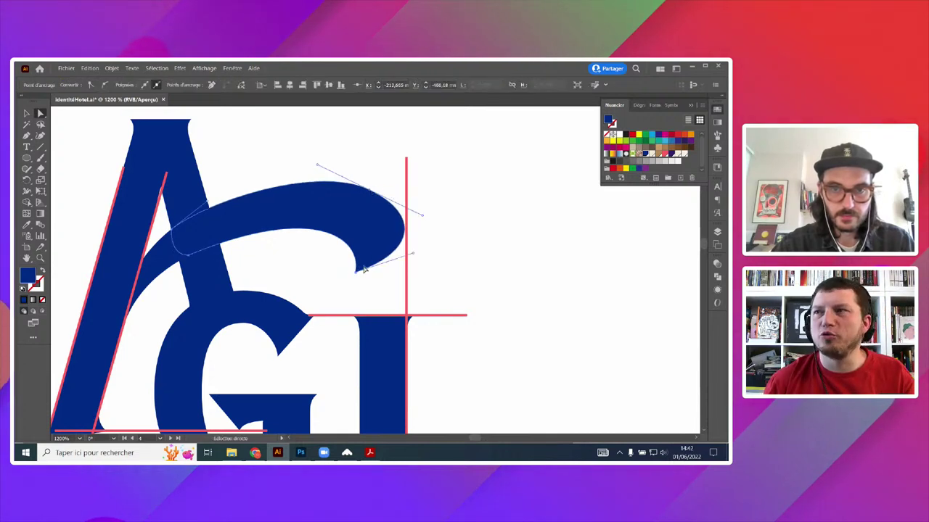
{"action": "left_click_drag", "start_coordinate": [357, 275], "coordinate": [360, 273]}
{"action": "left_click", "coordinate": [474, 215]}
{"action": "scroll", "coordinate": [365, 229], "scroll_direction": "up", "scroll_amount": 1, "text": "alt"}
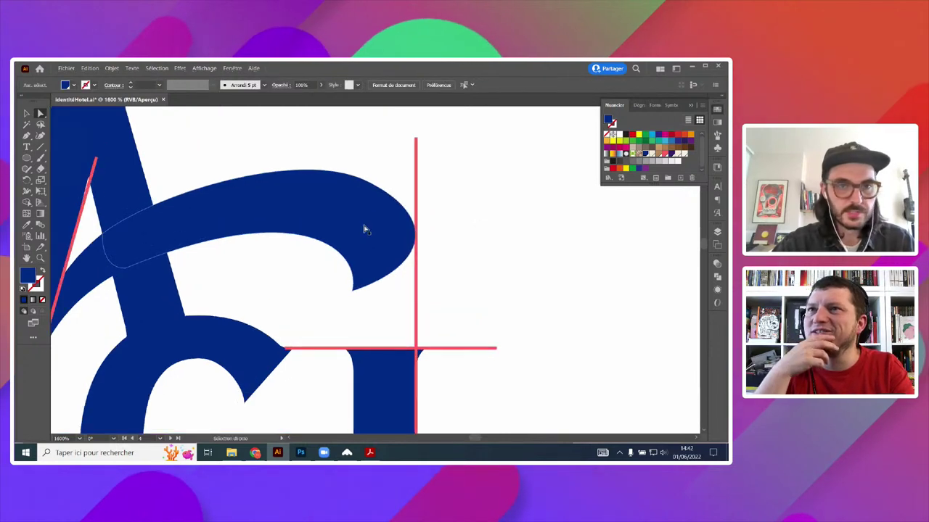
- Draw a three-point arc with the Curvature tool along the upper edge of the crossbar swash
{"action": "left_click", "coordinate": [363, 224]}
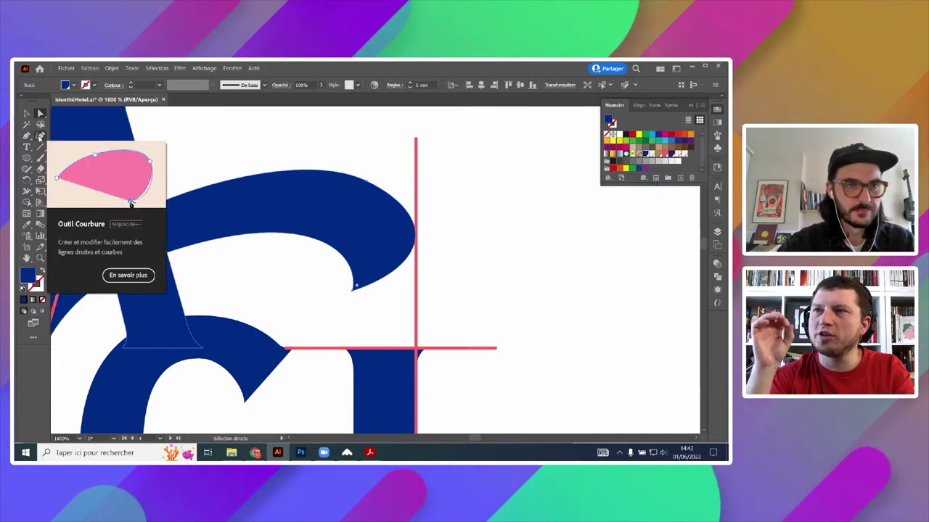
{"action": "left_click", "coordinate": [41, 136]}
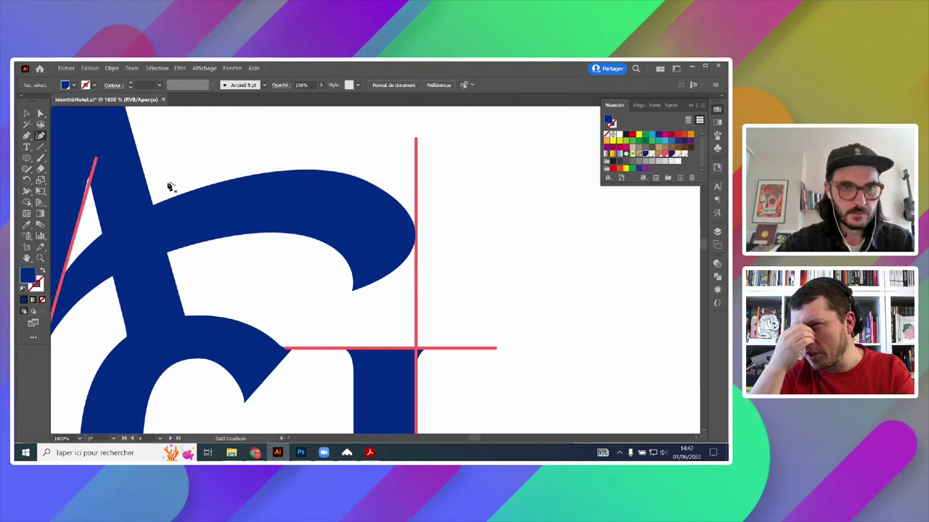
{"action": "left_click", "coordinate": [169, 182]}
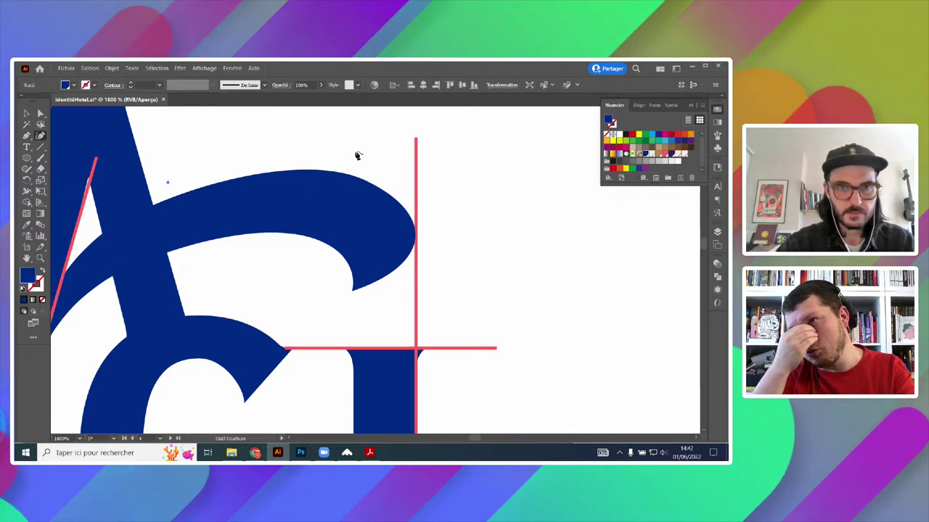
{"action": "left_click", "coordinate": [356, 151]}
{"action": "left_click", "coordinate": [411, 207]}
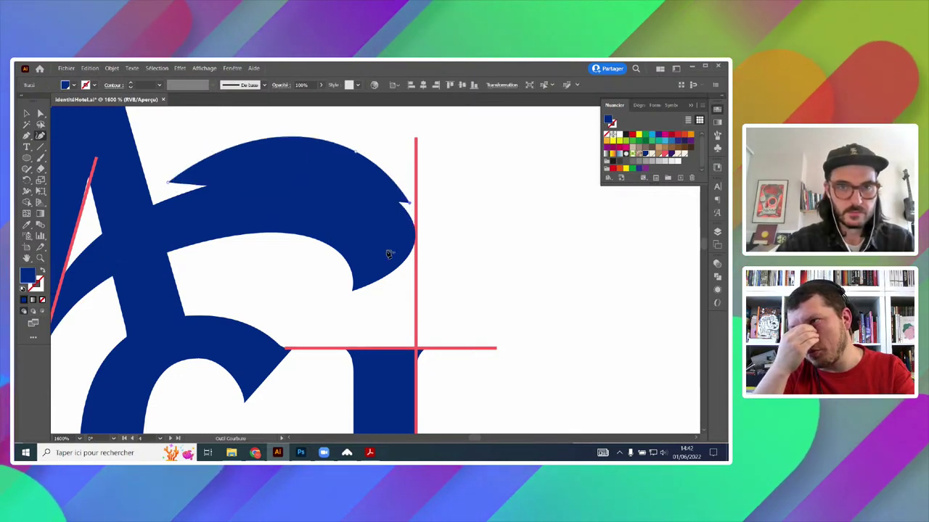
- Try to extend the curvature path around the swash's tip and back inside it, and undo the added points
{"action": "left_click", "coordinate": [354, 283]}
{"action": "left_click", "coordinate": [331, 215]}
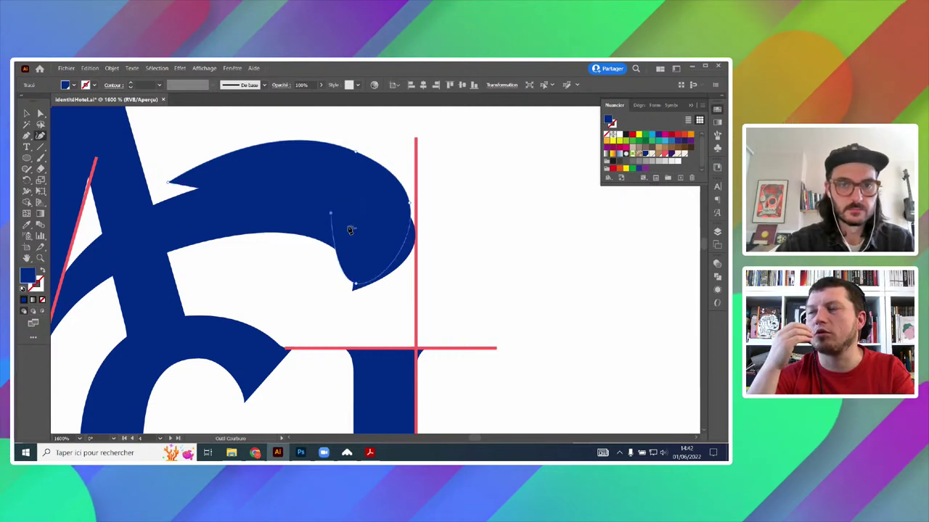
{"action": "key", "text": "ctrl+z"}
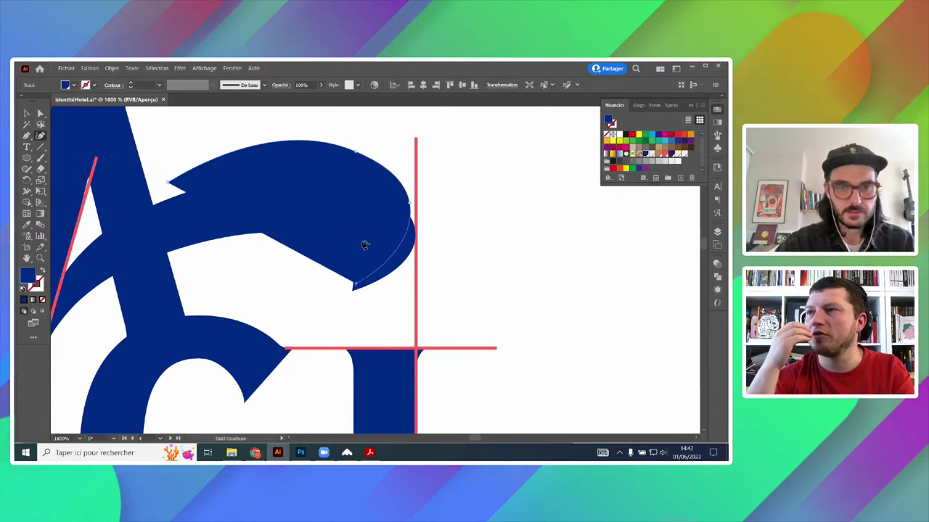
{"action": "left_click", "coordinate": [338, 208]}
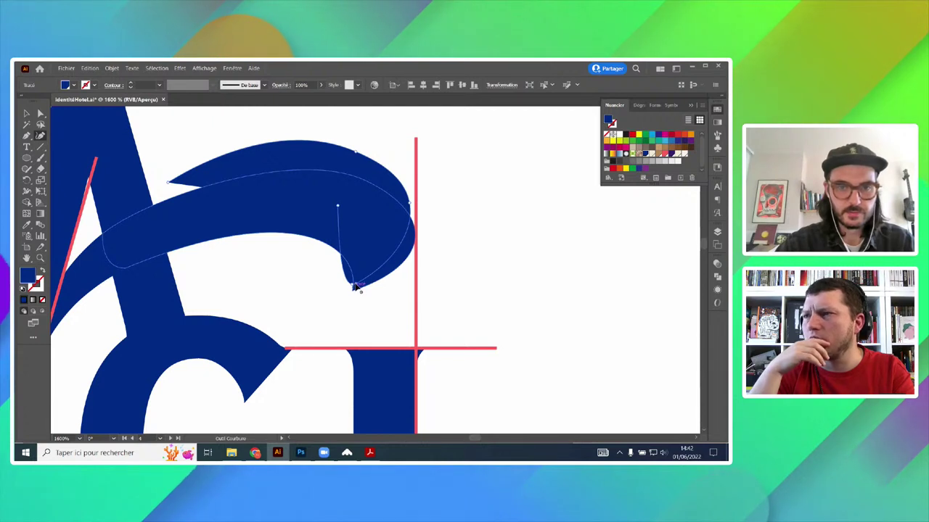
{"action": "key", "text": "ctrl+z"}
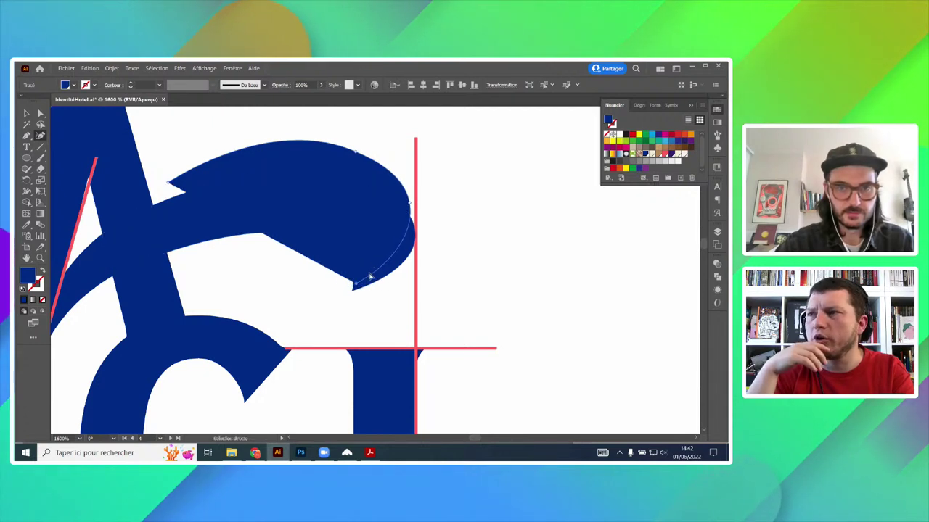
{"action": "left_click", "coordinate": [355, 285]}
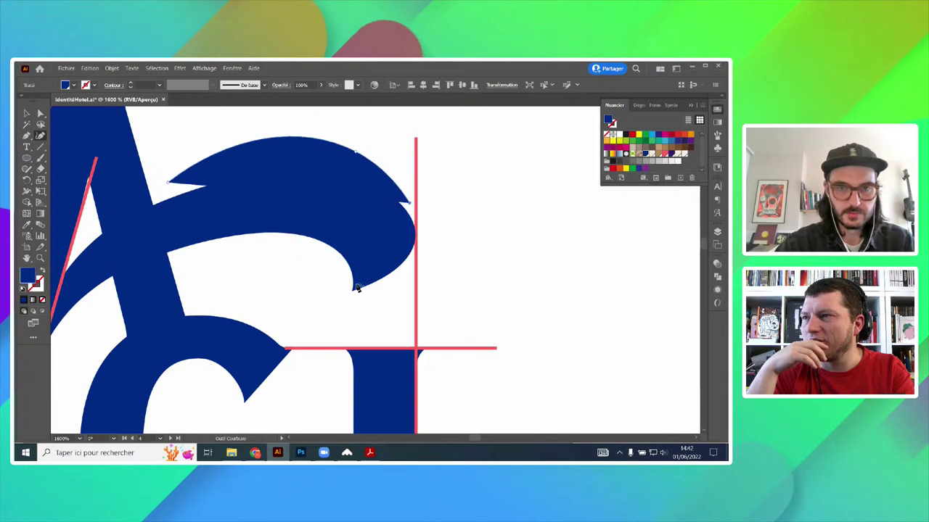
- Move the three-point curved shape off the swash into the empty area beside the monogram
{"action": "left_click_drag", "start_coordinate": [343, 174], "coordinate": [639, 239]}
{"action": "left_click_drag", "start_coordinate": [570, 262], "coordinate": [251, 204]}
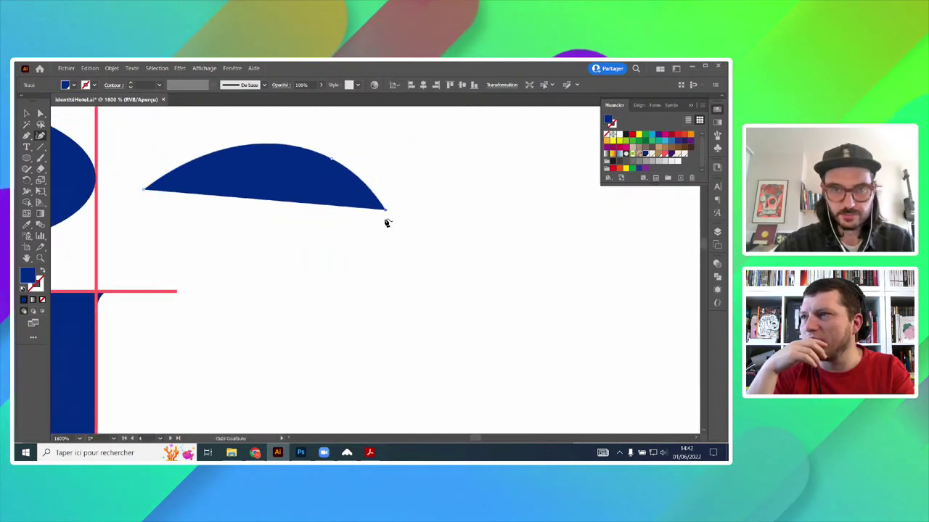
- Extend the curvature path around the lower tip and back along the inner edge, closing it into a thick hook-shaped swash
{"action": "left_click", "coordinate": [342, 294]}
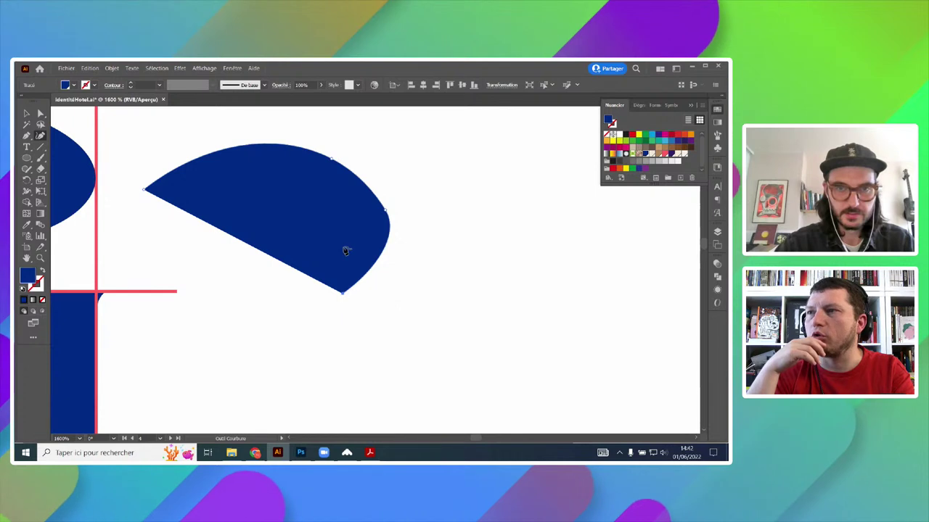
{"action": "left_click", "coordinate": [324, 211]}
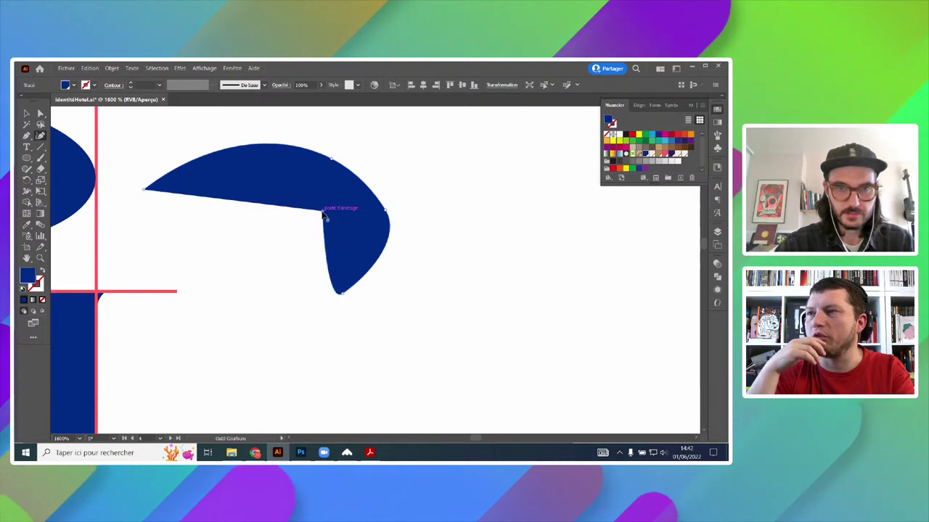
{"action": "left_click", "coordinate": [218, 200]}
{"action": "left_click", "coordinate": [138, 218]}
{"action": "left_click", "coordinate": [145, 193]}
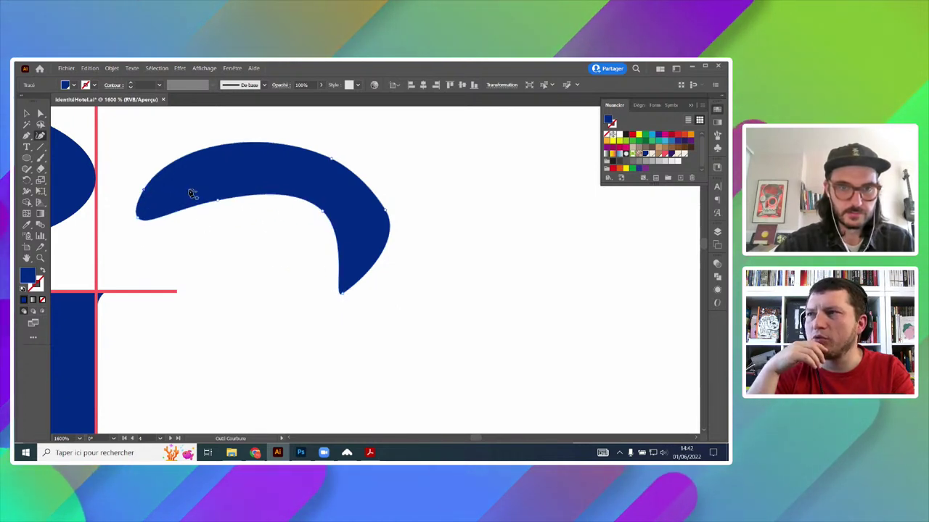
- Convert the separate swash's lower tip and the two anchors at its thin end into corner points
{"action": "left_click", "coordinate": [345, 296]}
{"action": "double_click", "coordinate": [137, 220]}
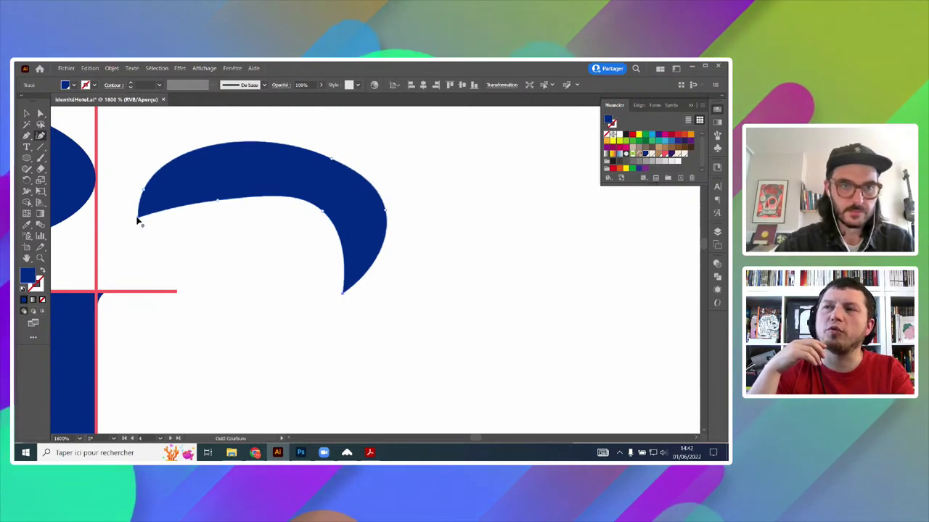
{"action": "double_click", "coordinate": [145, 191]}
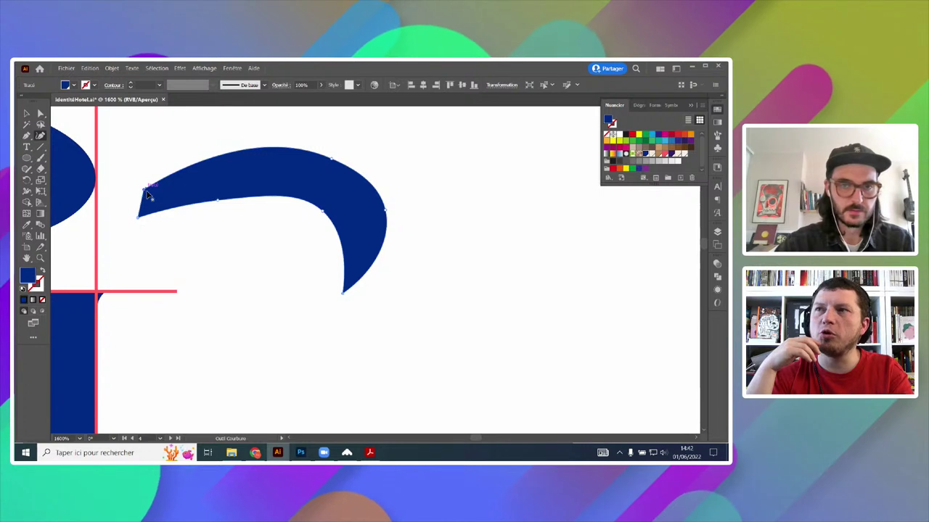
- Reshape the separate swash's outer curve by moving its upper anchor further along the bend and its side anchor lower
{"action": "left_click", "coordinate": [41, 114]}
{"action": "scroll", "coordinate": [465, 194], "scroll_direction": "down", "scroll_amount": 3}
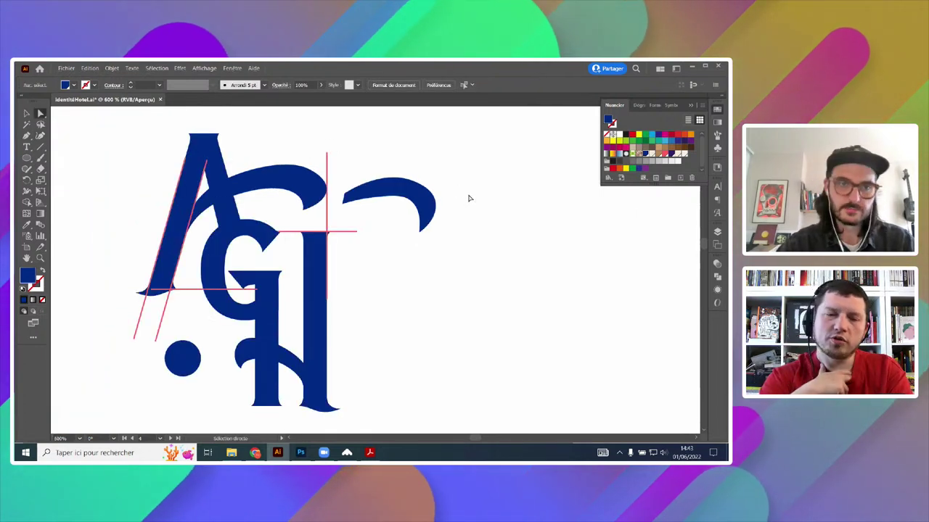
{"action": "scroll", "coordinate": [457, 203], "scroll_direction": "up", "scroll_amount": 4}
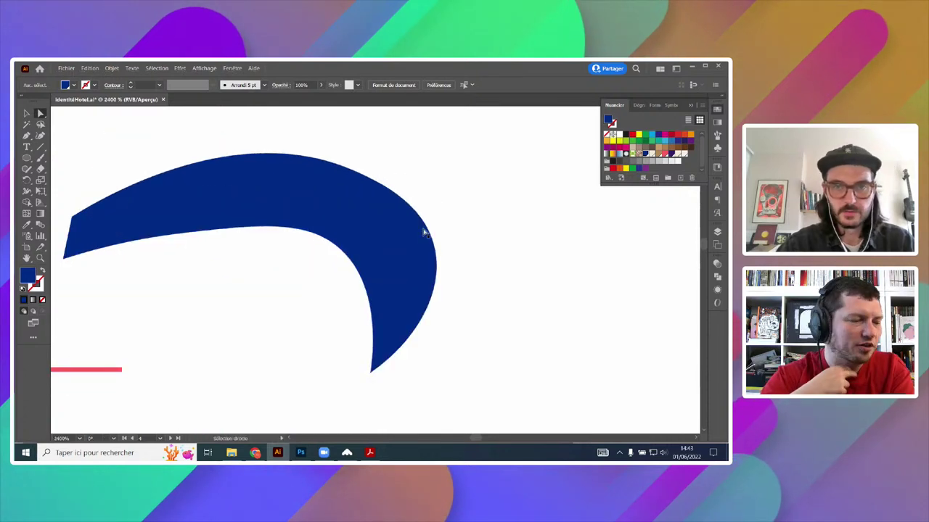
{"action": "left_click", "coordinate": [422, 234]}
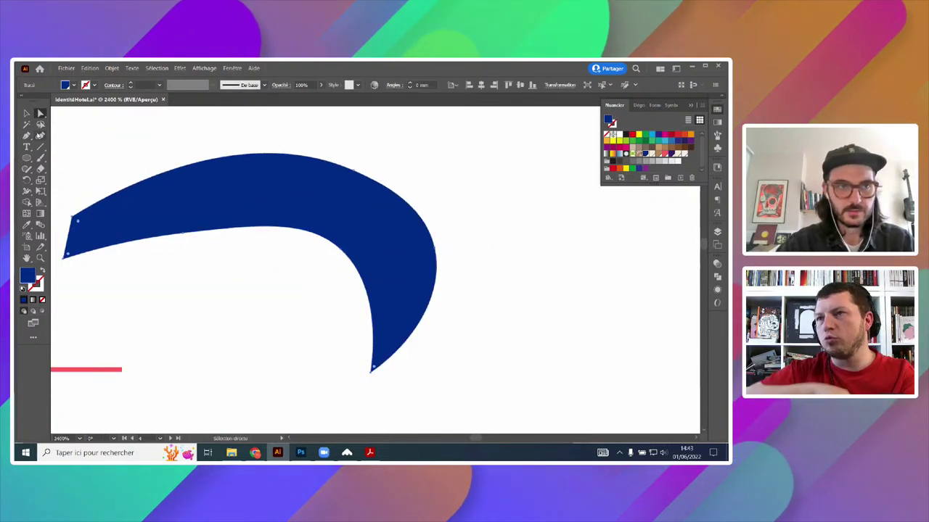
{"action": "left_click", "coordinate": [40, 136]}
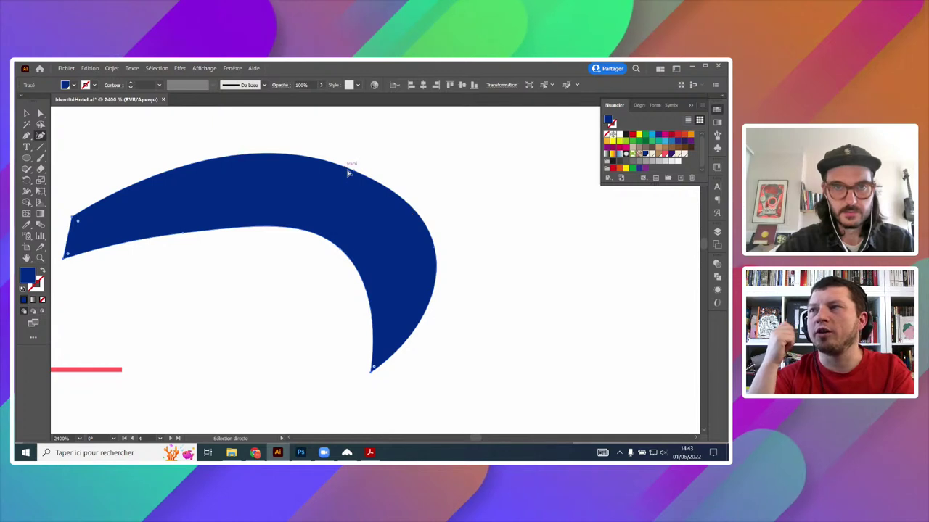
{"action": "left_click_drag", "start_coordinate": [354, 173], "coordinate": [392, 200]}
{"action": "key", "text": "ctrl+z"}
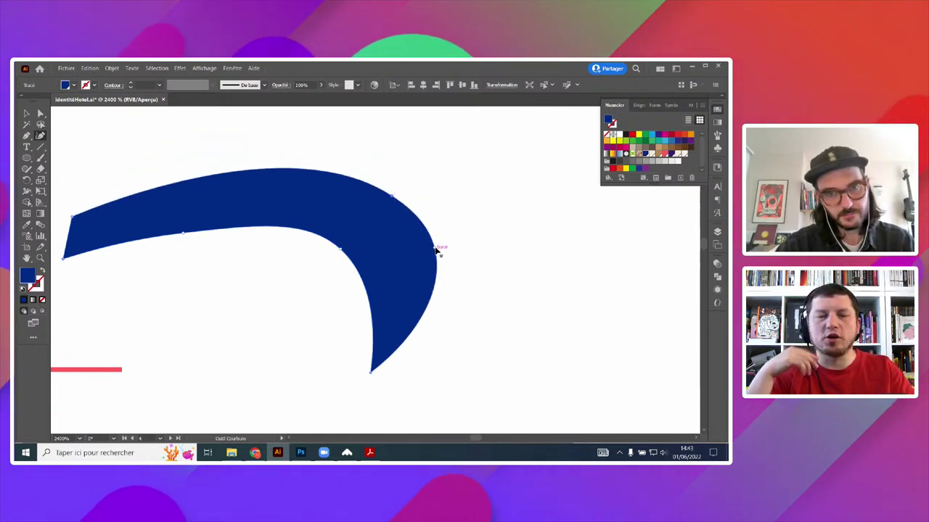
{"action": "left_click_drag", "start_coordinate": [437, 251], "coordinate": [441, 298]}
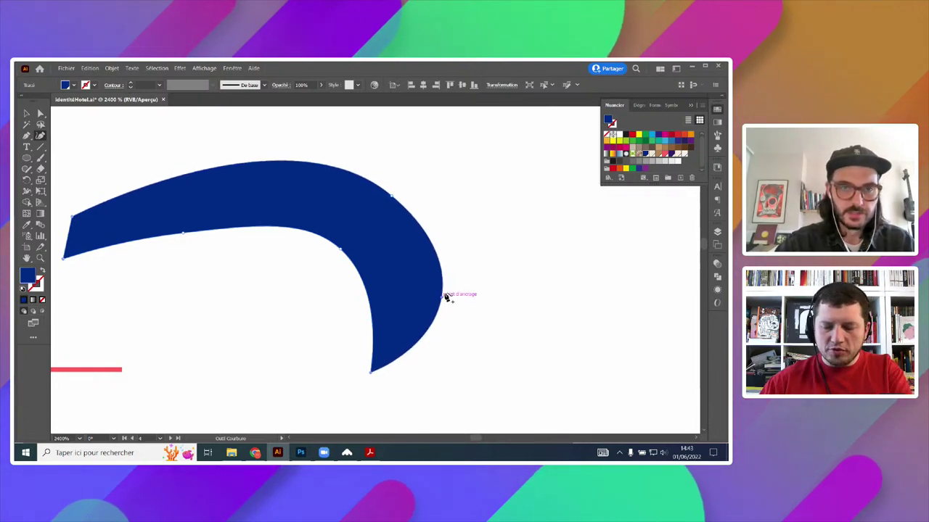
- Pull the upper anchor on the separate swash's outer bend outward with the Curvature tool to make the shoulder fuller
{"action": "scroll", "coordinate": [442, 198], "scroll_direction": "down", "scroll_amount": 1}
{"action": "scroll", "coordinate": [449, 223], "scroll_direction": "down", "scroll_amount": 1}
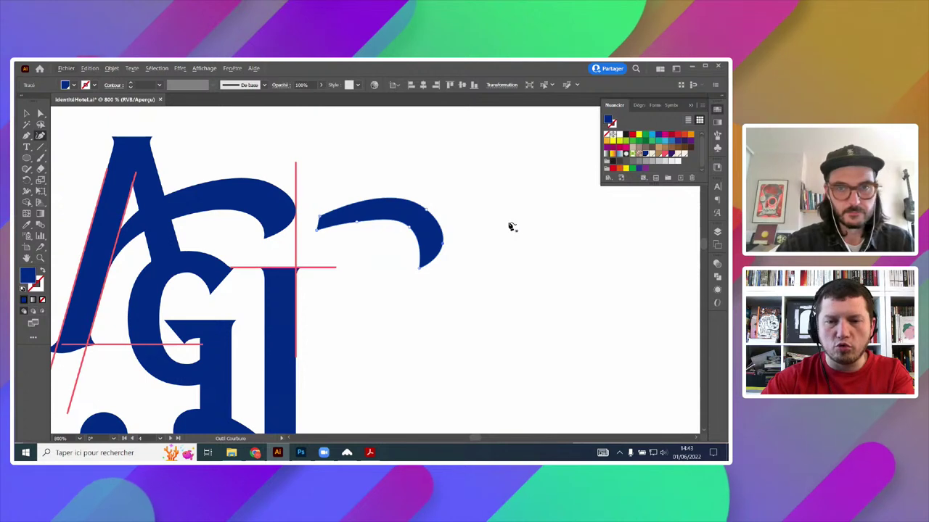
{"action": "left_click", "coordinate": [41, 114]}
{"action": "scroll", "coordinate": [452, 197], "scroll_direction": "down", "scroll_amount": 1}
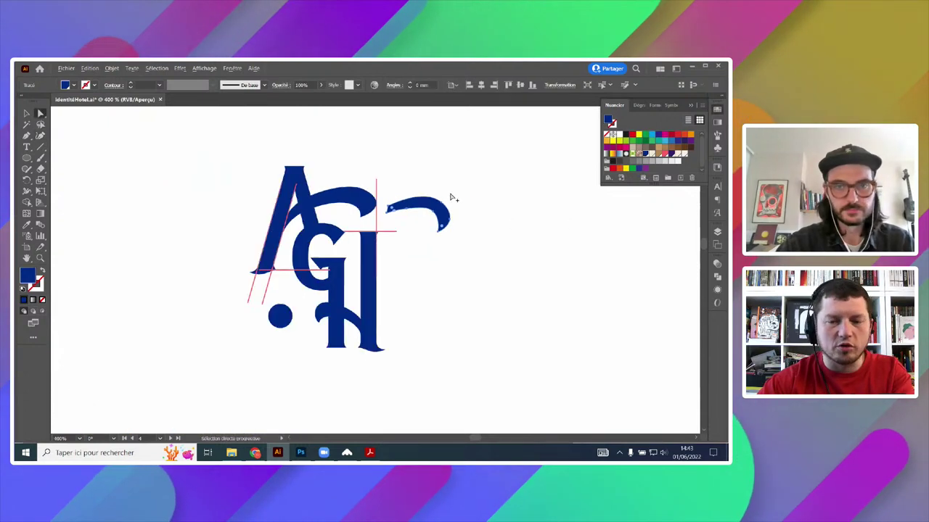
{"action": "scroll", "coordinate": [444, 206], "scroll_direction": "up", "scroll_amount": 4}
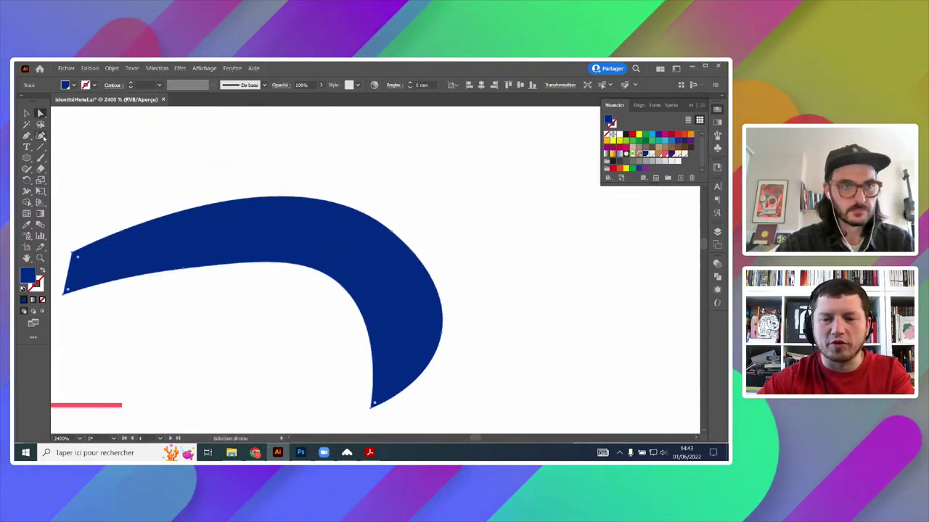
{"action": "left_click", "coordinate": [42, 136]}
{"action": "left_click_drag", "start_coordinate": [396, 238], "coordinate": [425, 238]}
{"action": "left_click", "coordinate": [26, 114]}
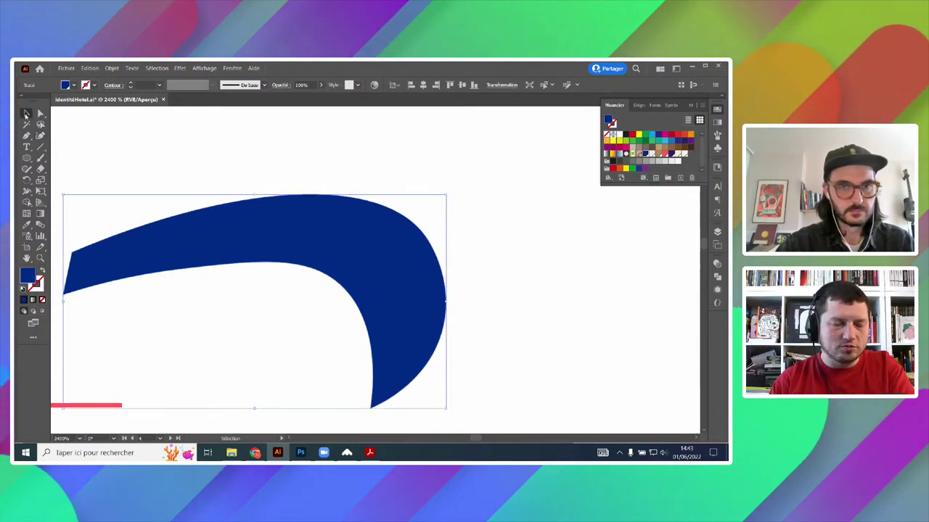
- Try to shift the outer bend's anchor on the separate swash by direct selection, and undo the move
{"action": "left_click", "coordinate": [464, 195]}
{"action": "scroll", "coordinate": [464, 194], "scroll_direction": "down", "scroll_amount": 2}
{"action": "scroll", "coordinate": [469, 230], "scroll_direction": "up", "scroll_amount": 1}
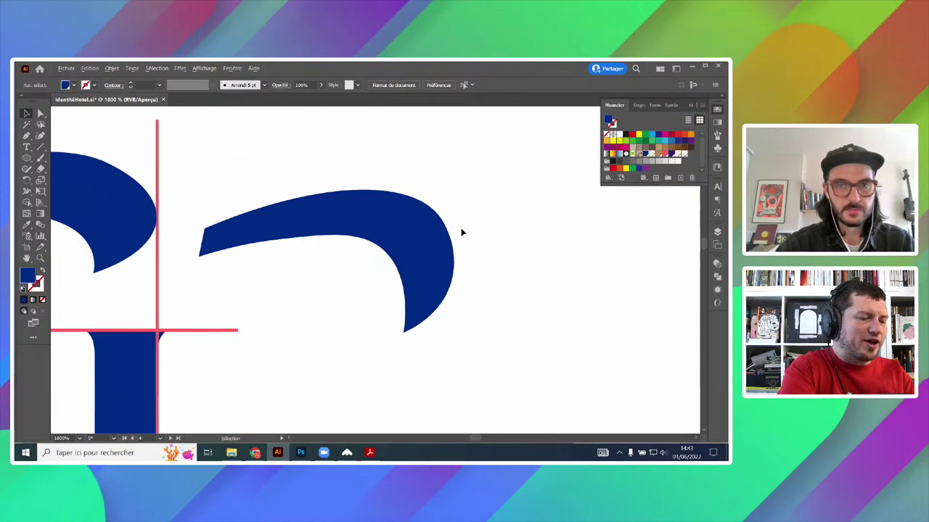
{"action": "scroll", "coordinate": [462, 233], "scroll_direction": "up", "scroll_amount": 1}
{"action": "left_click", "coordinate": [418, 207]}
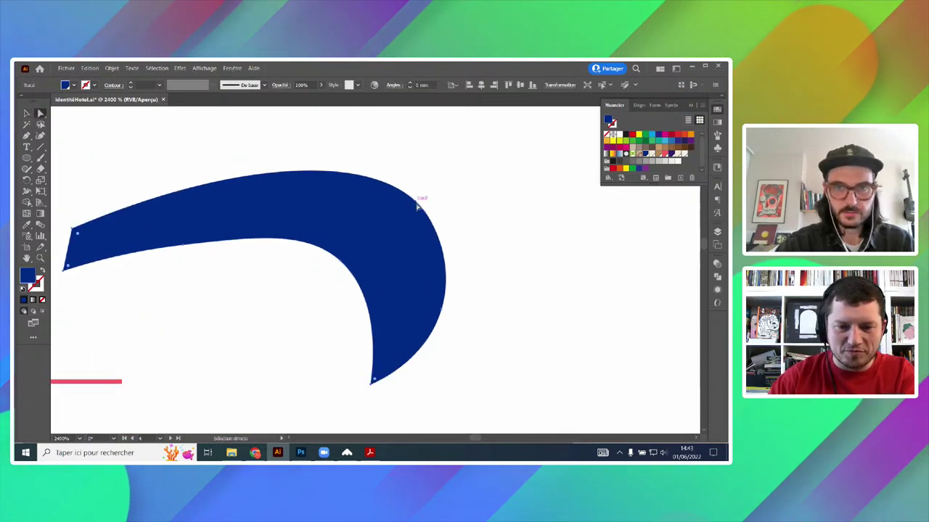
{"action": "left_click_drag", "start_coordinate": [426, 213], "coordinate": [433, 226]}
{"action": "key", "text": "ctrl+z"}
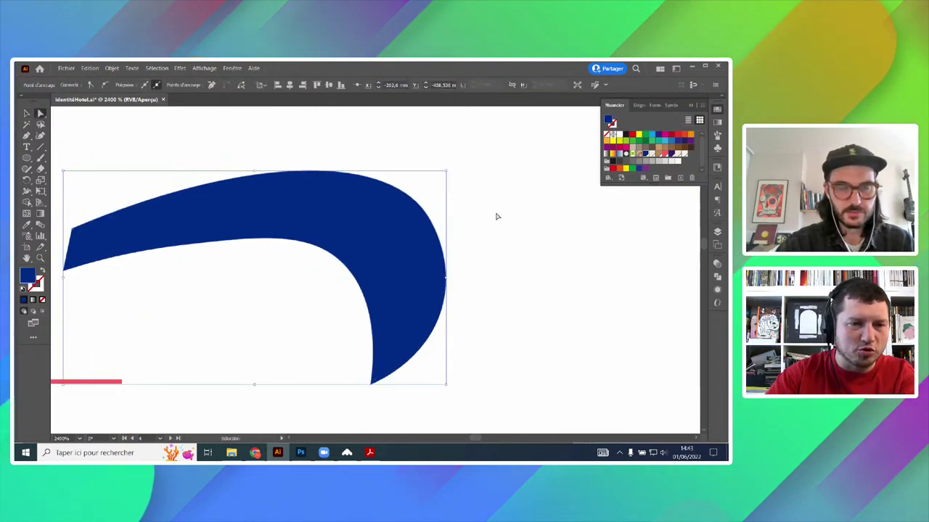
- Duplicate the whole AGH monogram with its dot, without the red guides and the separate swash, into the empty area beside it
{"action": "scroll", "coordinate": [491, 214], "scroll_direction": "down", "scroll_amount": 3}
{"action": "scroll", "coordinate": [489, 219], "scroll_direction": "down", "scroll_amount": 4}
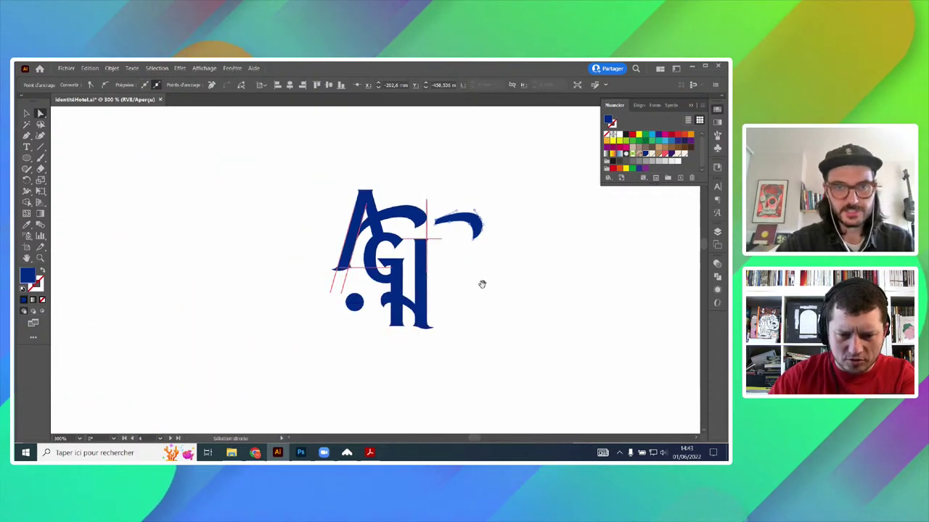
{"action": "left_click", "coordinate": [27, 114]}
{"action": "left_click", "coordinate": [319, 183]}
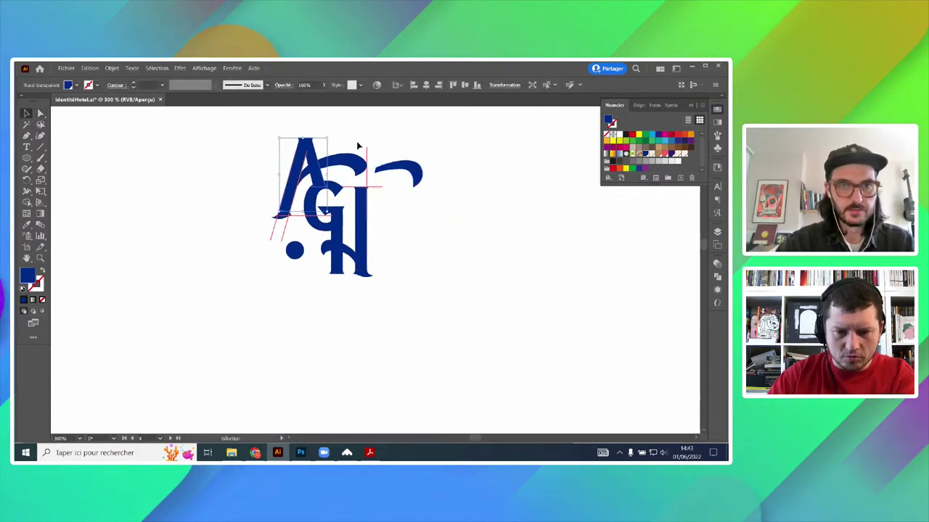
{"action": "left_click_drag", "start_coordinate": [274, 264], "coordinate": [376, 197]}
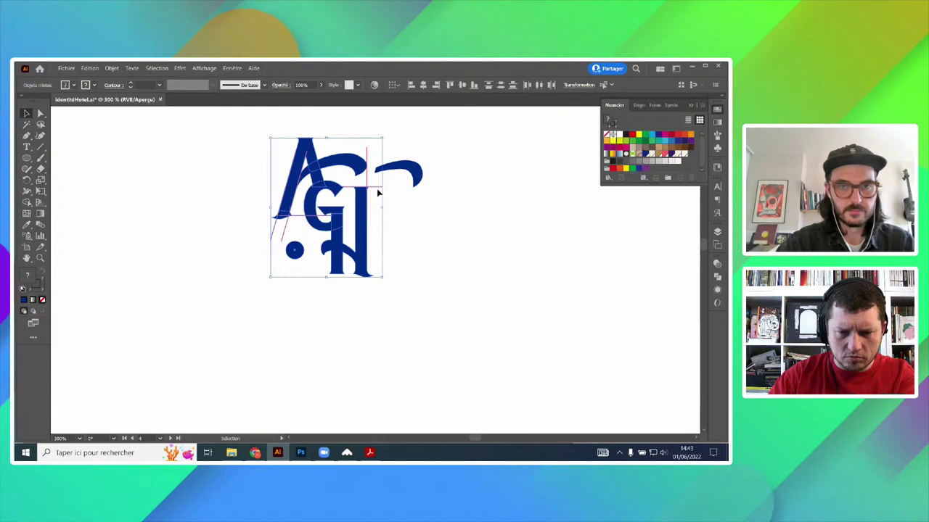
{"action": "scroll", "coordinate": [370, 184], "scroll_direction": "up", "scroll_amount": 2}
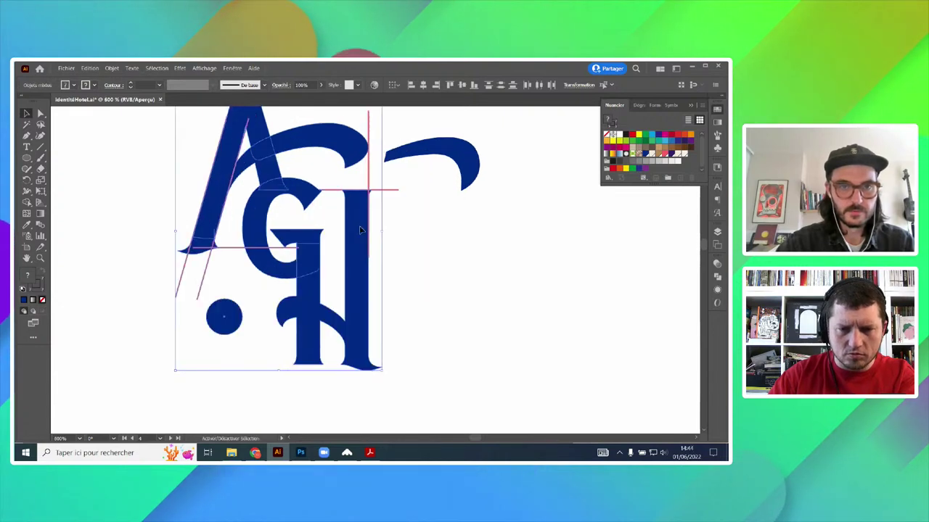
{"action": "scroll", "coordinate": [266, 238], "scroll_direction": "down", "scroll_amount": 2}
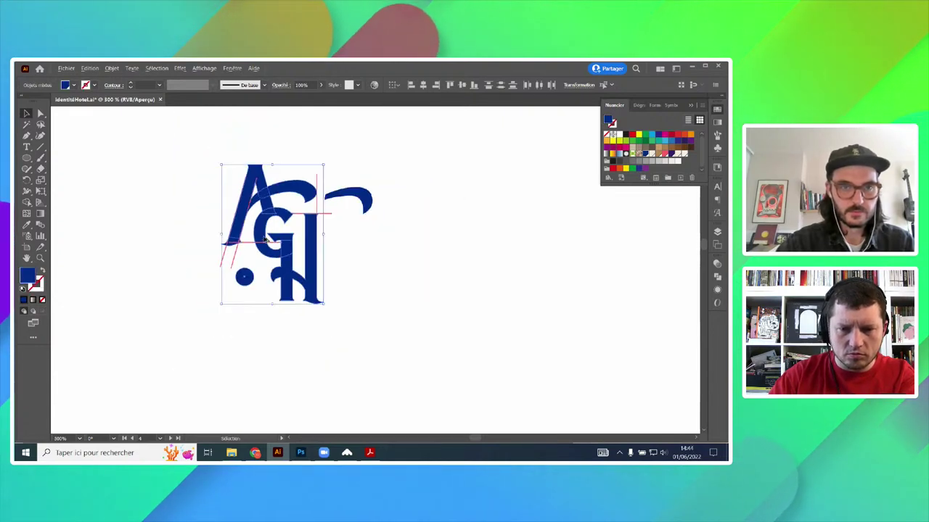
{"action": "left_click_drag", "start_coordinate": [267, 233], "coordinate": [514, 254]}
{"action": "left_click_drag", "start_coordinate": [574, 257], "coordinate": [423, 249]}
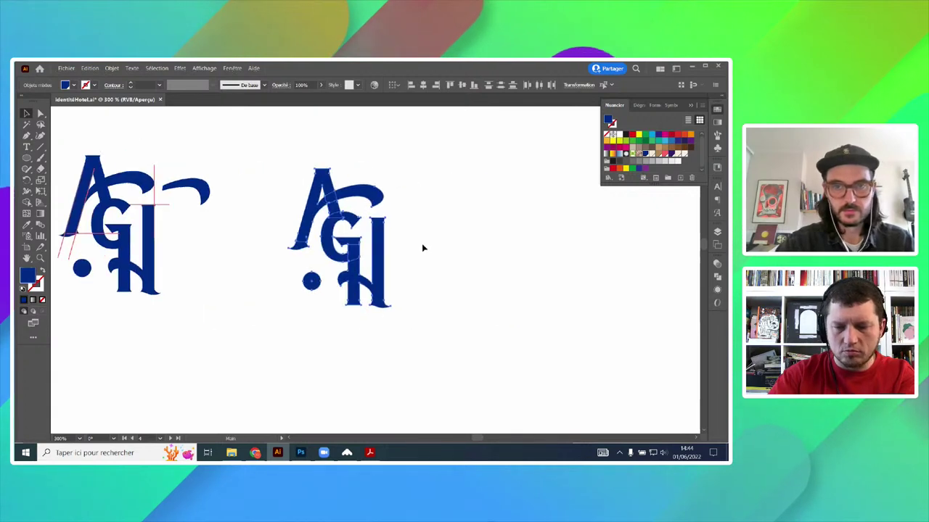
{"action": "scroll", "coordinate": [475, 254], "scroll_direction": "down", "scroll_amount": 3}
{"action": "left_click", "coordinate": [476, 254]}
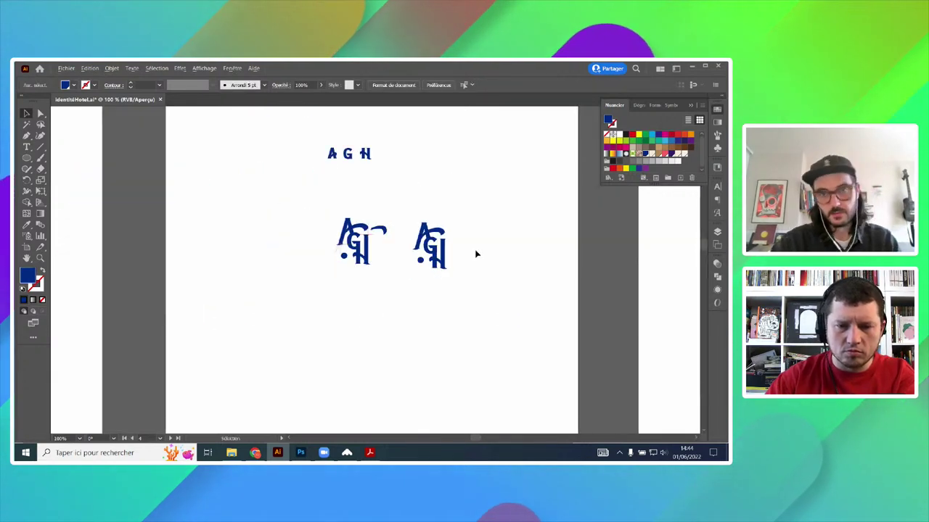
- Nudge the dot of the duplicated monogram slightly to the left
{"action": "scroll", "coordinate": [457, 253], "scroll_direction": "up", "scroll_amount": 2}
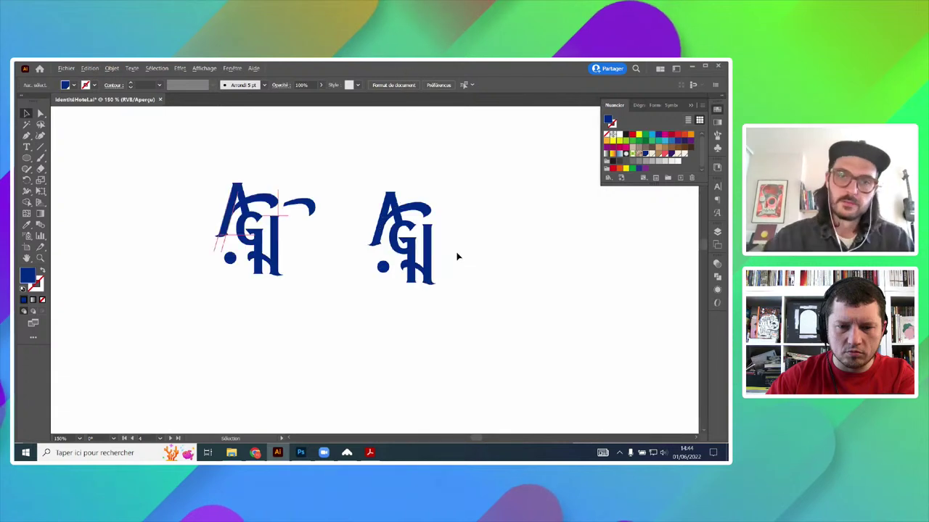
{"action": "scroll", "coordinate": [458, 238], "scroll_direction": "up", "scroll_amount": 8}
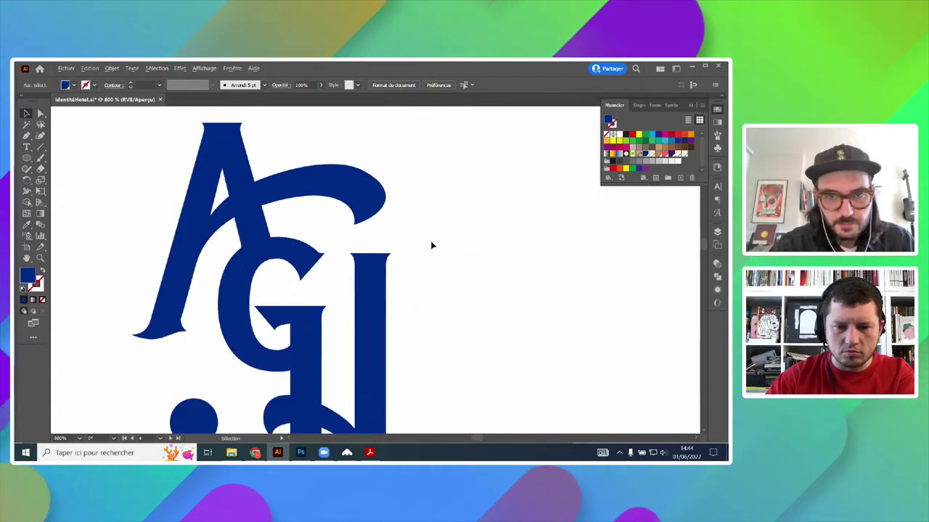
{"action": "scroll", "coordinate": [420, 247], "scroll_direction": "down", "scroll_amount": 4}
{"action": "scroll", "coordinate": [418, 241], "scroll_direction": "down", "scroll_amount": 2}
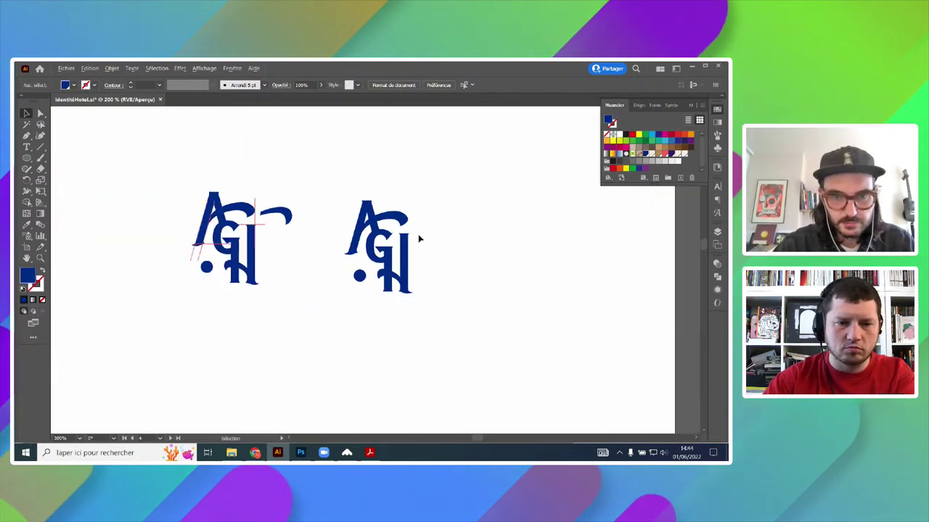
{"action": "scroll", "coordinate": [397, 294], "scroll_direction": "up", "scroll_amount": 2}
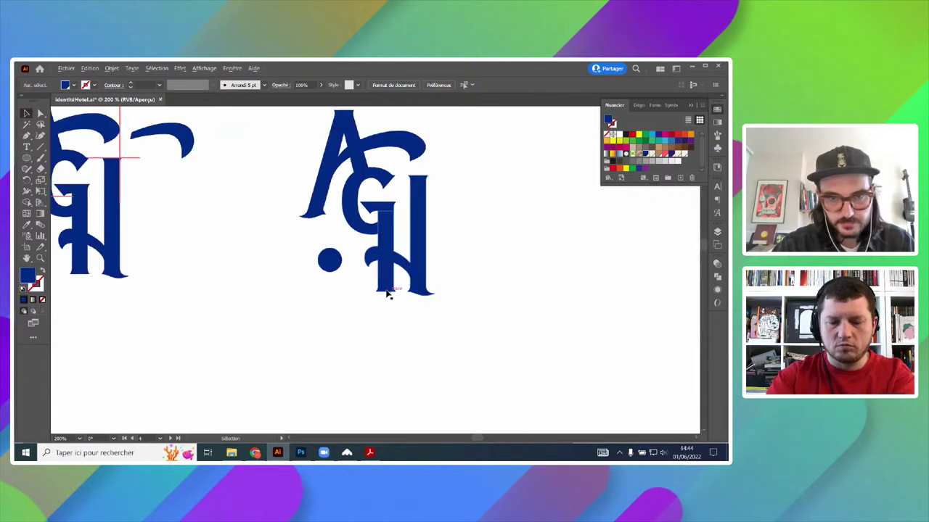
{"action": "left_click", "coordinate": [332, 262]}
{"action": "left_click_drag", "start_coordinate": [344, 246], "coordinate": [340, 249]}
{"action": "left_click", "coordinate": [360, 290]}
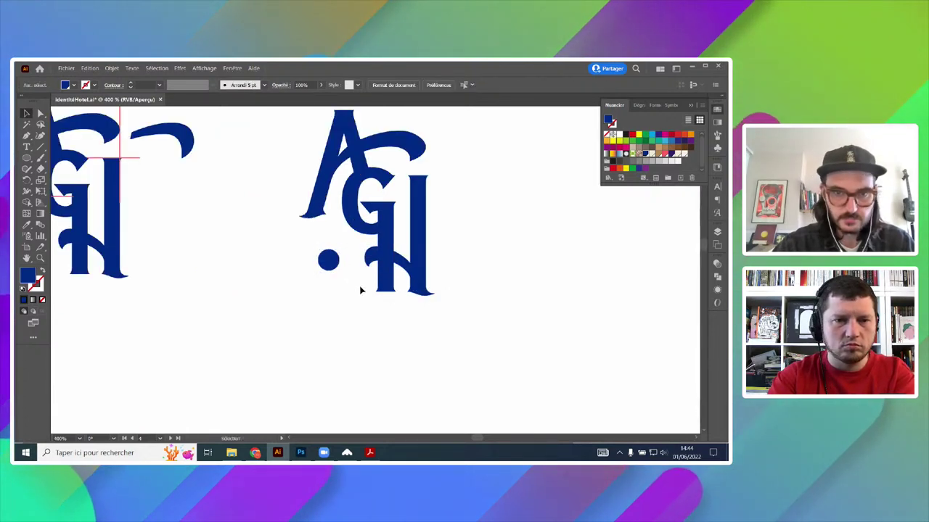
- Lengthen the shared G and H stem of the duplicated monogram downward so its foot extends below the H's other leg
{"action": "scroll", "coordinate": [361, 290], "scroll_direction": "down", "scroll_amount": 3}
{"action": "scroll", "coordinate": [424, 321], "scroll_direction": "down", "scroll_amount": 1}
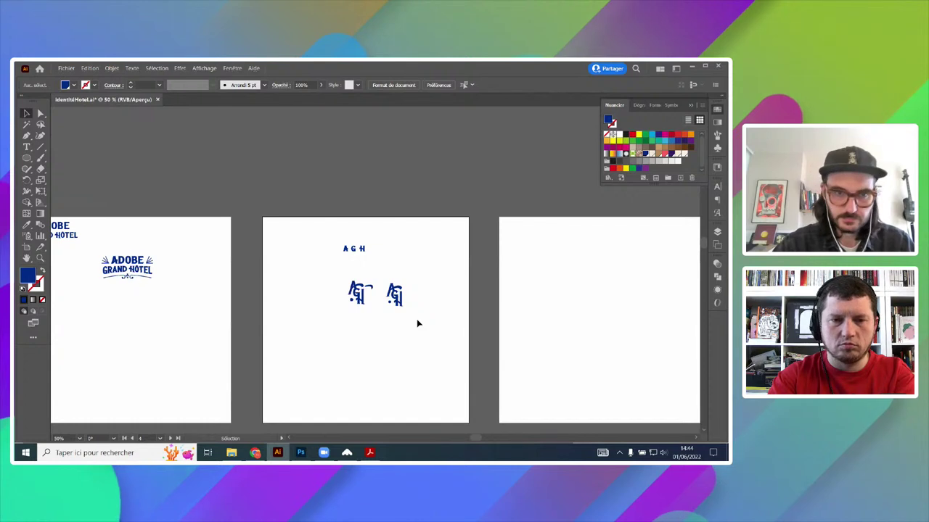
{"action": "scroll", "coordinate": [418, 323], "scroll_direction": "up", "scroll_amount": 4}
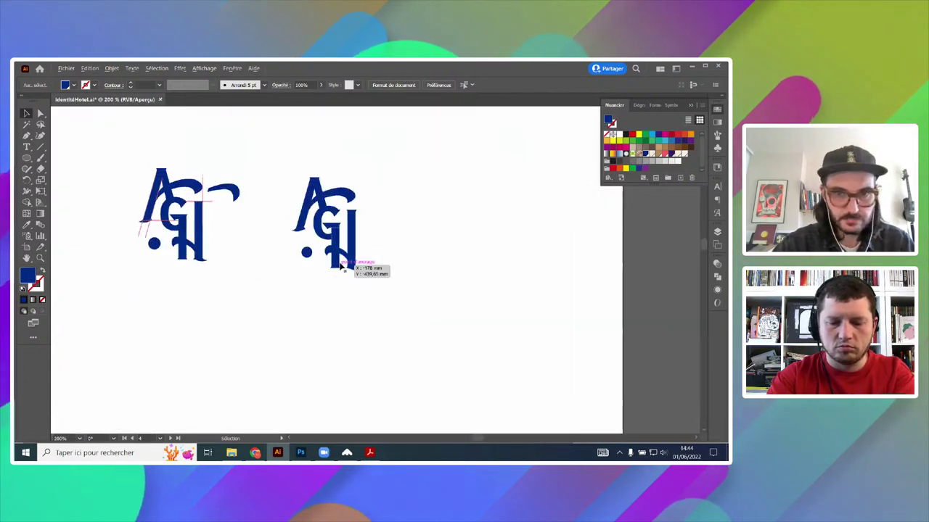
{"action": "left_click", "coordinate": [40, 114]}
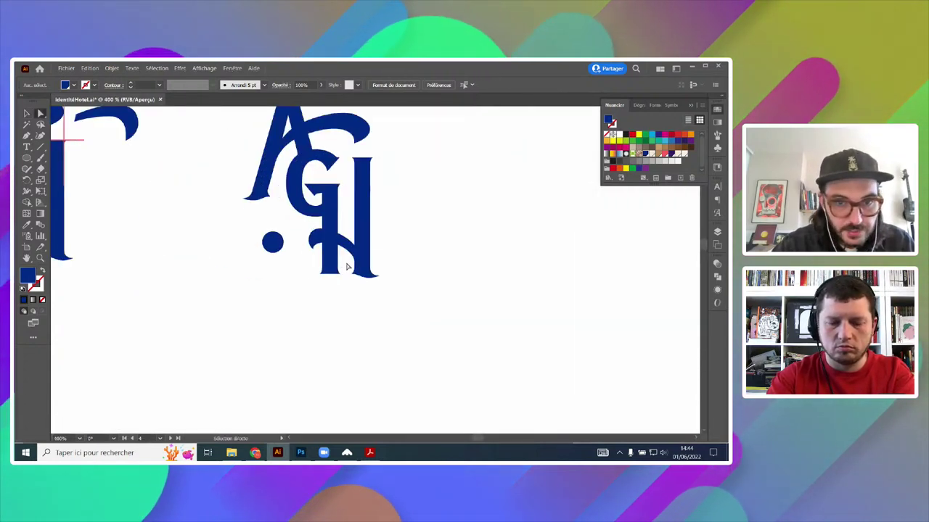
{"action": "left_click", "coordinate": [339, 272]}
{"action": "left_click_drag", "start_coordinate": [338, 277], "coordinate": [340, 310]}
{"action": "scroll", "coordinate": [414, 245], "scroll_direction": "down", "scroll_amount": 2}
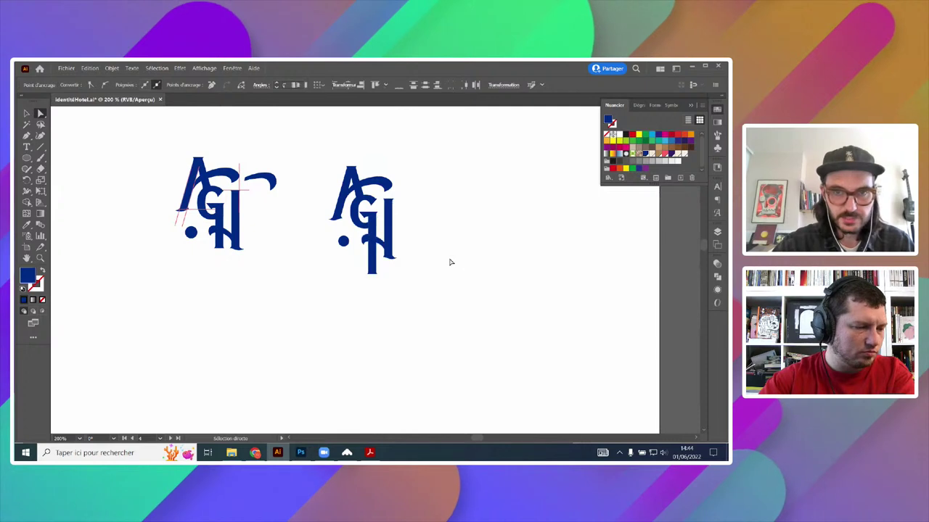
{"action": "left_click", "coordinate": [450, 261]}
- Draw a beige rectangle over the H's right leg as a length gauge, and move it so its upper edge meets the shared stem's top
{"action": "scroll", "coordinate": [401, 227], "scroll_direction": "up", "scroll_amount": 4}
{"action": "left_click_drag", "start_coordinate": [30, 158], "coordinate": [65, 158]}
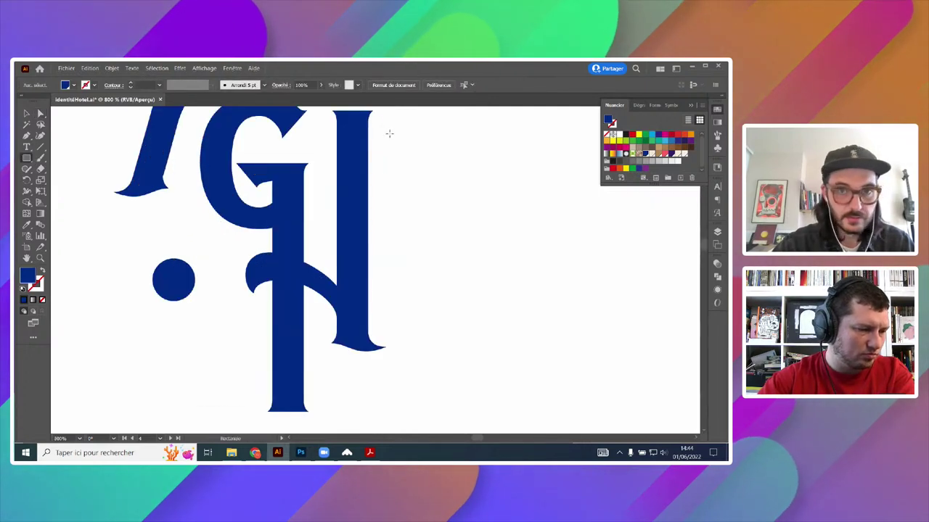
{"action": "left_click_drag", "start_coordinate": [350, 110], "coordinate": [395, 343]}
{"action": "left_click", "coordinate": [652, 154]}
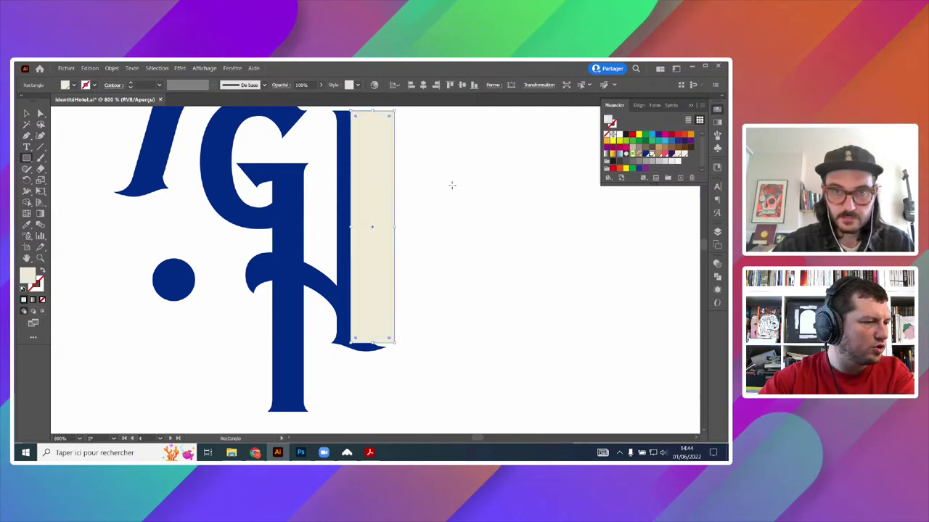
{"action": "left_click_drag", "start_coordinate": [378, 152], "coordinate": [308, 208]}
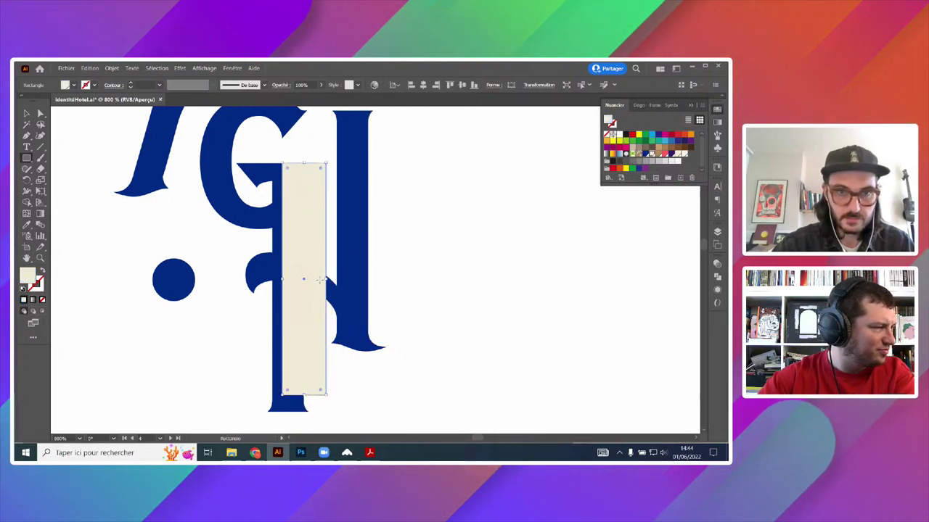
- Shorten the duplicated monogram's shared stem so its foot sits level with the beige rectangle's lower edge, and delete the rectangle
{"action": "left_click_drag", "start_coordinate": [203, 280], "coordinate": [211, 201]}
{"action": "key", "text": "a"}
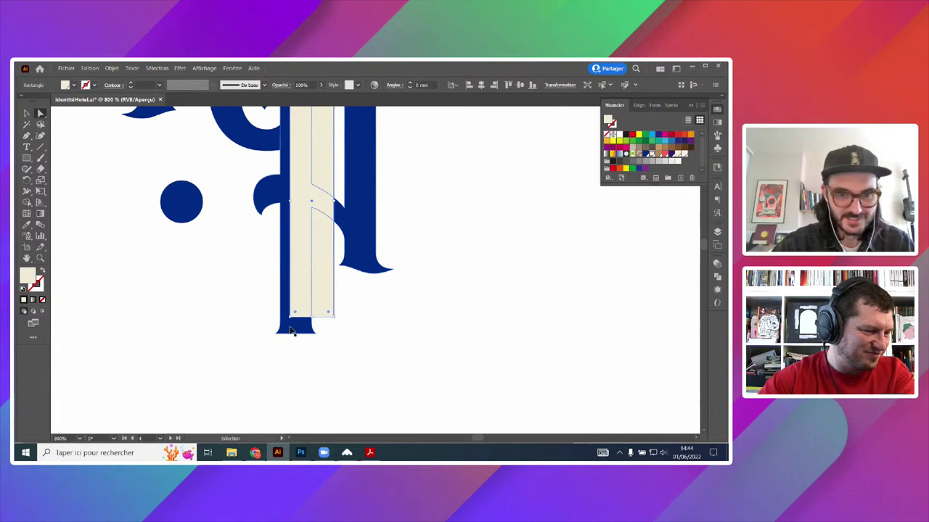
{"action": "double_click", "coordinate": [290, 331]}
{"action": "key", "text": "a"}
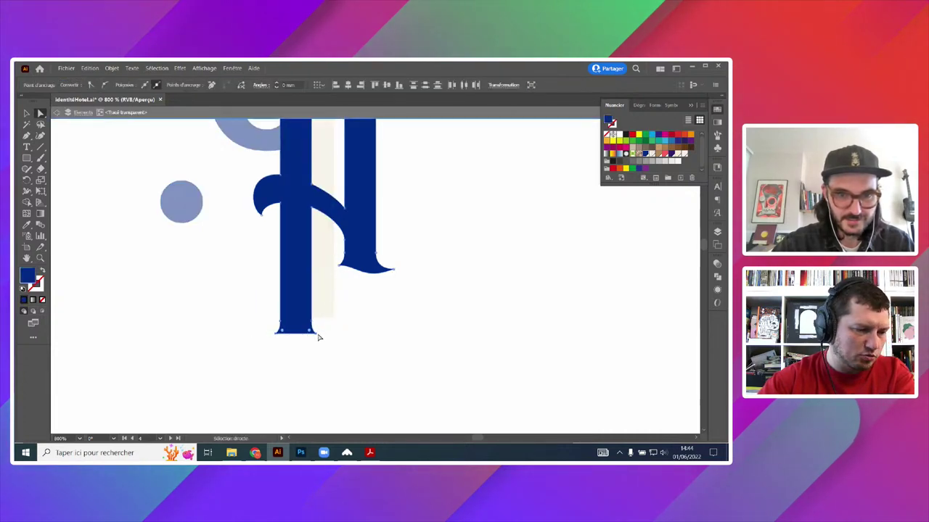
{"action": "left_click_drag", "start_coordinate": [317, 336], "coordinate": [315, 320]}
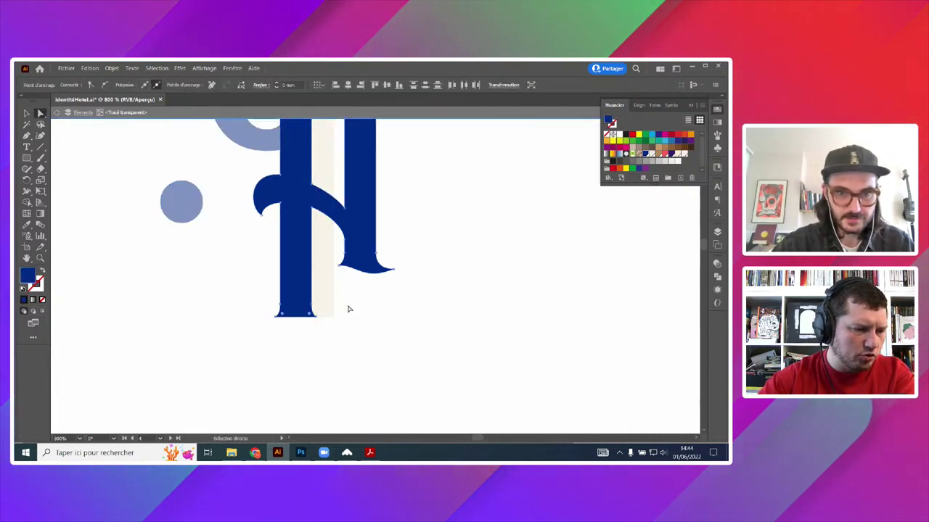
{"action": "double_click", "coordinate": [348, 309]}
{"action": "left_click", "coordinate": [328, 305]}
{"action": "key", "text": "Delete"}
{"action": "scroll", "coordinate": [369, 306], "scroll_direction": "down", "scroll_amount": 4}
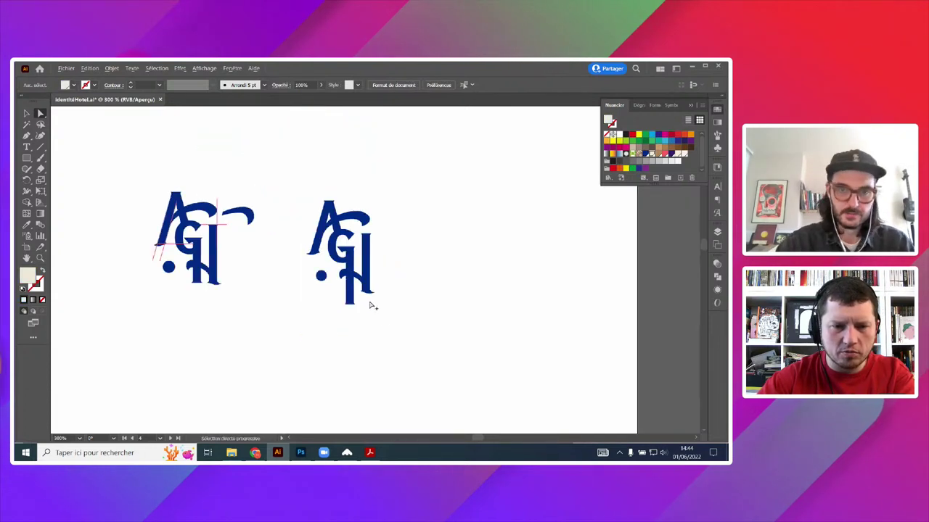
- Move the separate swash away from the original monogram, into the gap between the two versions
{"action": "scroll", "coordinate": [374, 311], "scroll_direction": "down", "scroll_amount": 3}
{"action": "scroll", "coordinate": [384, 320], "scroll_direction": "up", "scroll_amount": 2}
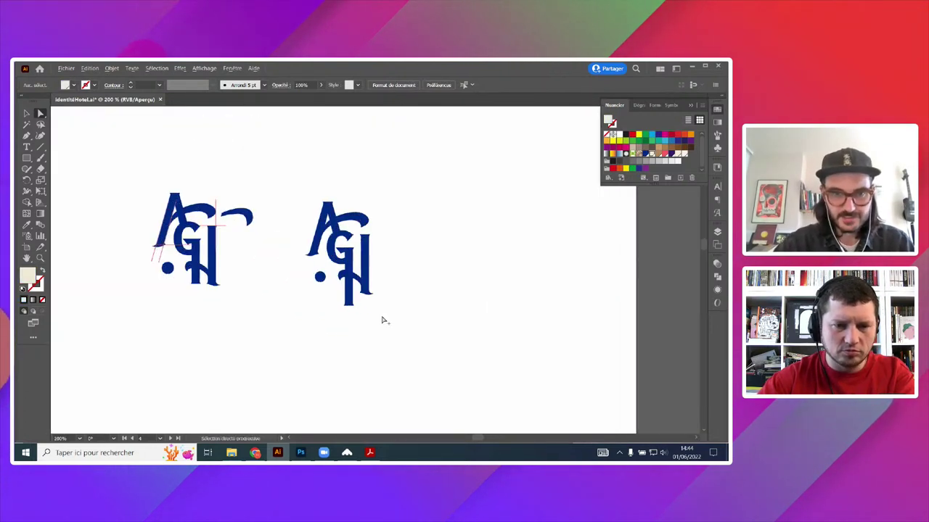
{"action": "scroll", "coordinate": [367, 267], "scroll_direction": "up", "scroll_amount": 3}
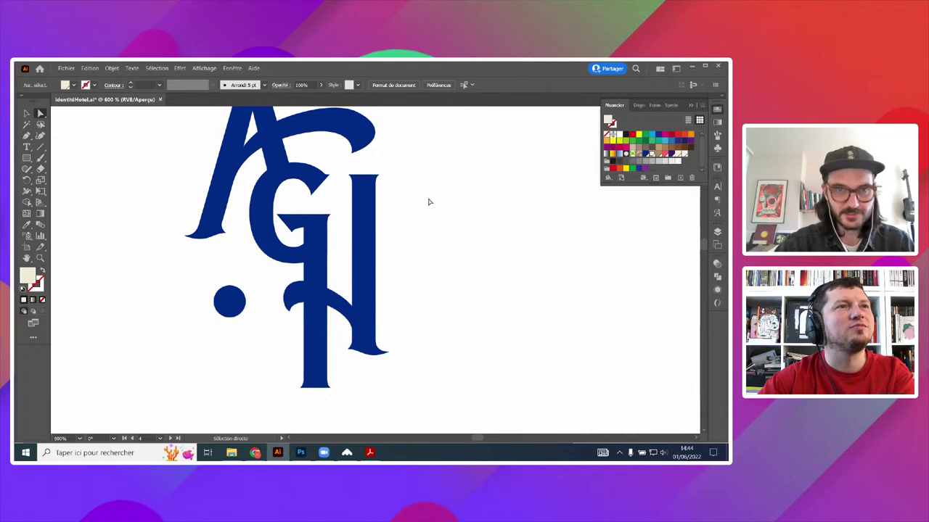
{"action": "scroll", "coordinate": [429, 202], "scroll_direction": "down", "scroll_amount": 3}
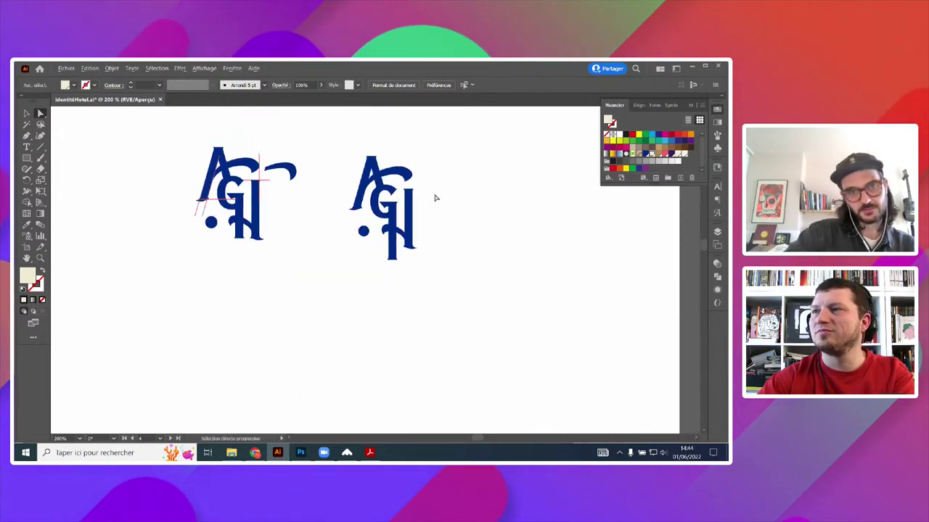
{"action": "scroll", "coordinate": [289, 150], "scroll_direction": "up", "scroll_amount": 3}
{"action": "left_click_drag", "start_coordinate": [299, 206], "coordinate": [360, 189]}
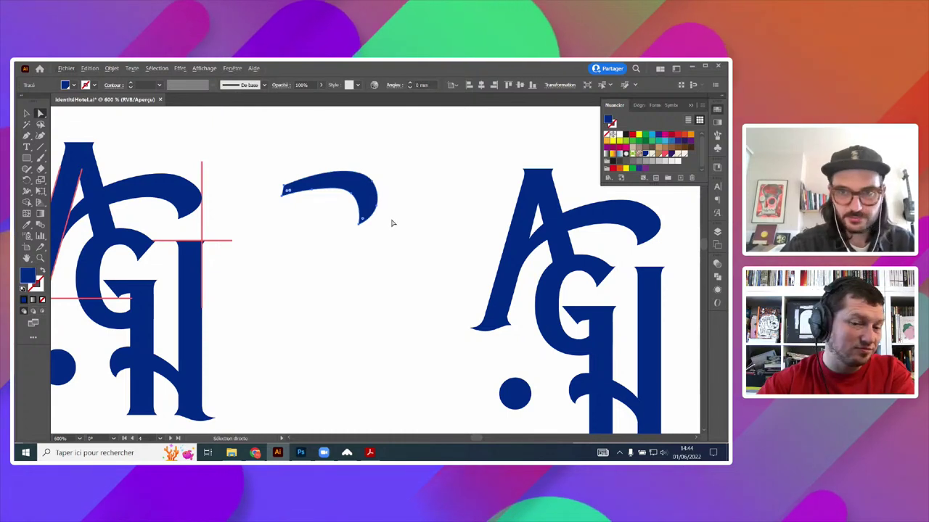
{"action": "scroll", "coordinate": [398, 221], "scroll_direction": "down", "scroll_amount": 2}
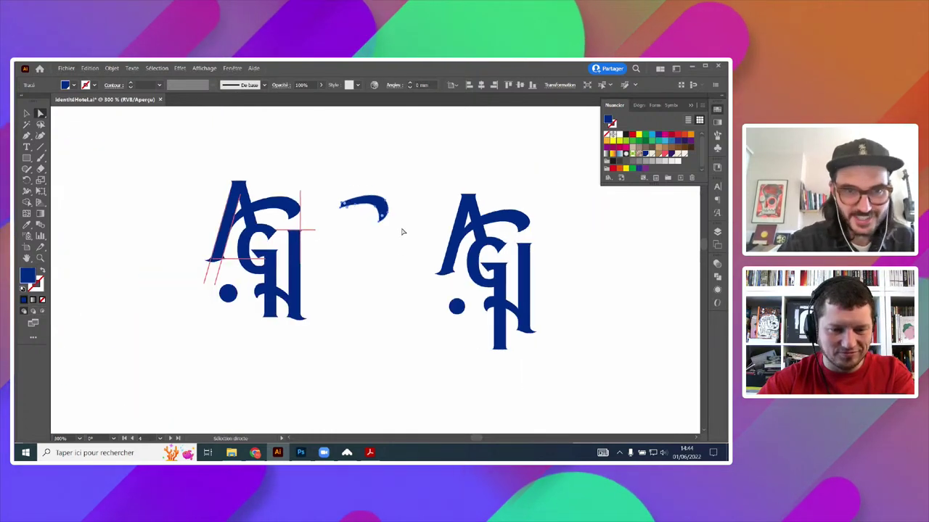
{"action": "scroll", "coordinate": [380, 263], "scroll_direction": "down", "scroll_amount": 3}
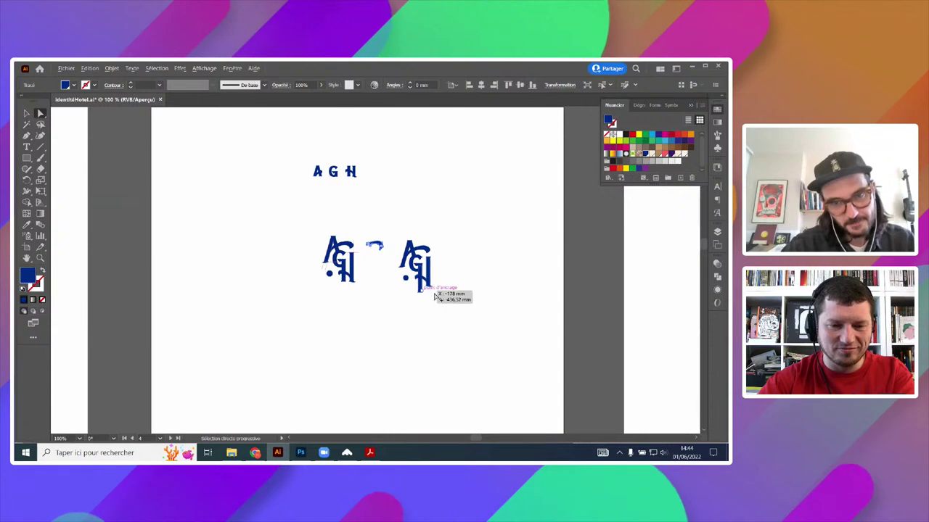
- Try to lengthen the duplicated monogram's shared stem about 1.6 mm further downward, and undo the change
{"action": "scroll", "coordinate": [468, 273], "scroll_direction": "up", "scroll_amount": 3}
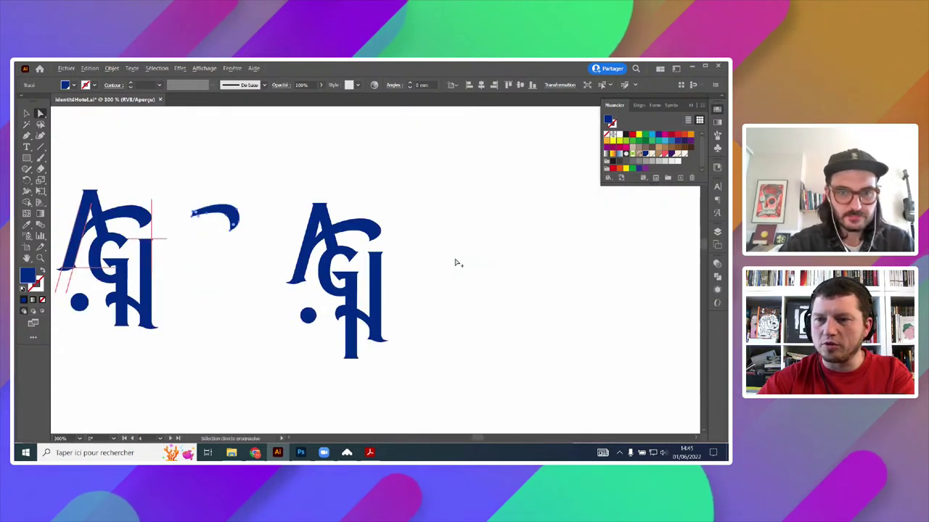
{"action": "scroll", "coordinate": [457, 262], "scroll_direction": "up", "scroll_amount": 1}
{"action": "left_click_drag", "start_coordinate": [348, 375], "coordinate": [334, 324]}
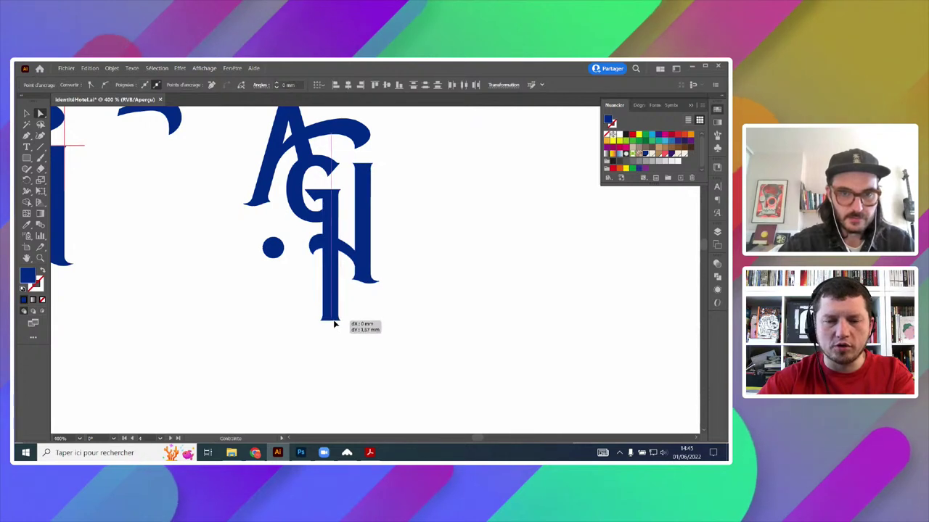
{"action": "left_click", "coordinate": [374, 314]}
{"action": "scroll", "coordinate": [429, 299], "scroll_direction": "down", "scroll_amount": 6}
{"action": "scroll", "coordinate": [455, 304], "scroll_direction": "up", "scroll_amount": 2}
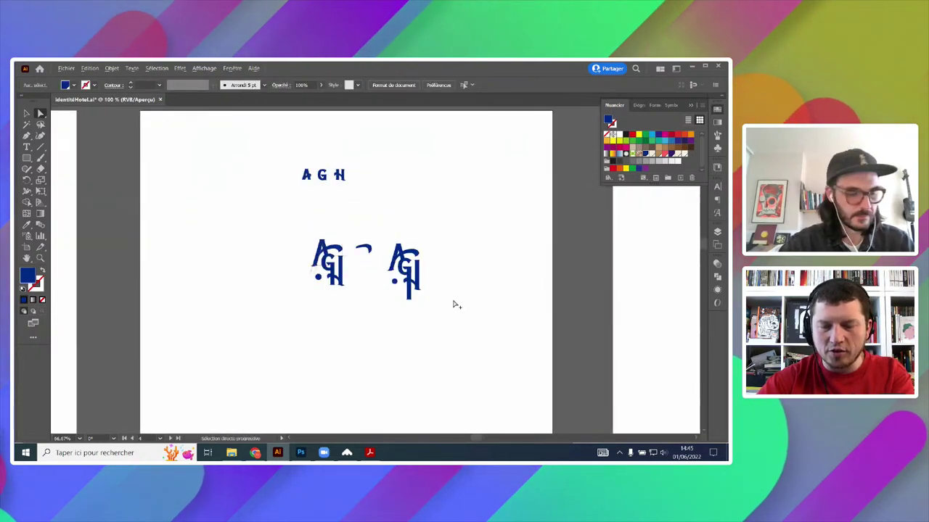
{"action": "key", "text": "ctrl+z"}
- Move the dot of the duplicated monogram down about 1.3 mm and enlarge it slightly from its centre
{"action": "scroll", "coordinate": [424, 305], "scroll_direction": "up", "scroll_amount": 3}
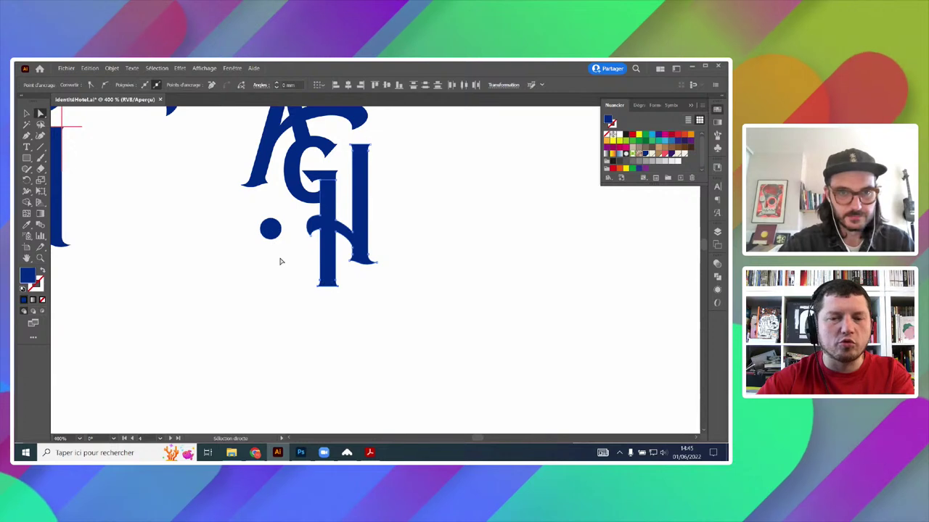
{"action": "left_click_drag", "start_coordinate": [275, 233], "coordinate": [274, 244]}
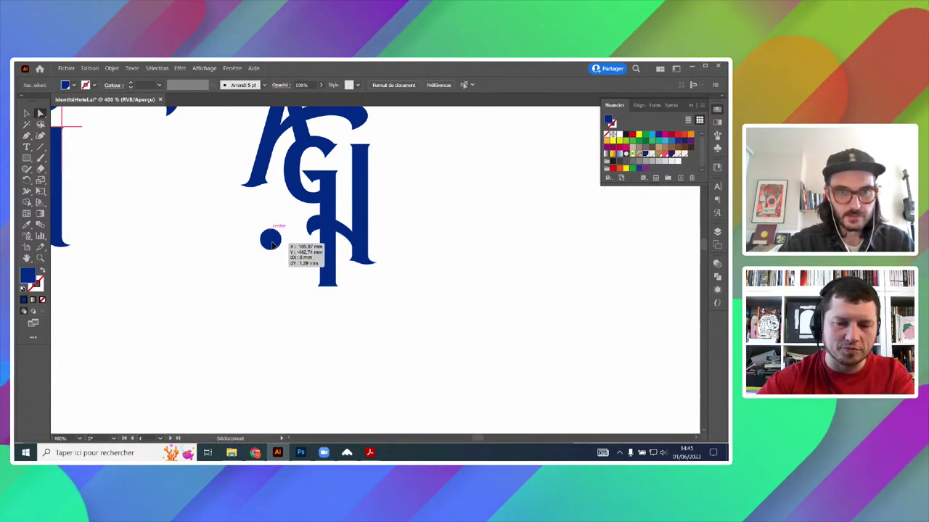
{"action": "scroll", "coordinate": [464, 239], "scroll_direction": "down", "scroll_amount": 4}
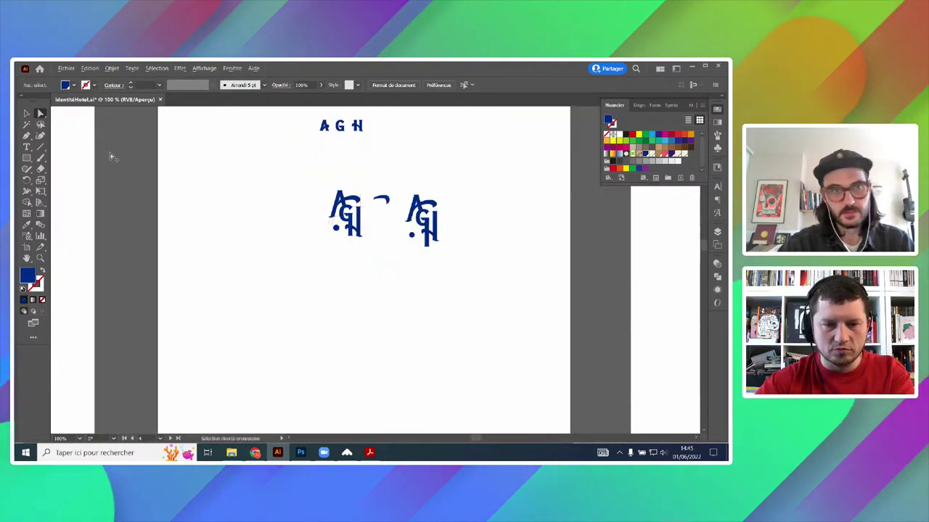
{"action": "scroll", "coordinate": [450, 214], "scroll_direction": "up", "scroll_amount": 4}
{"action": "left_click", "coordinate": [293, 305]}
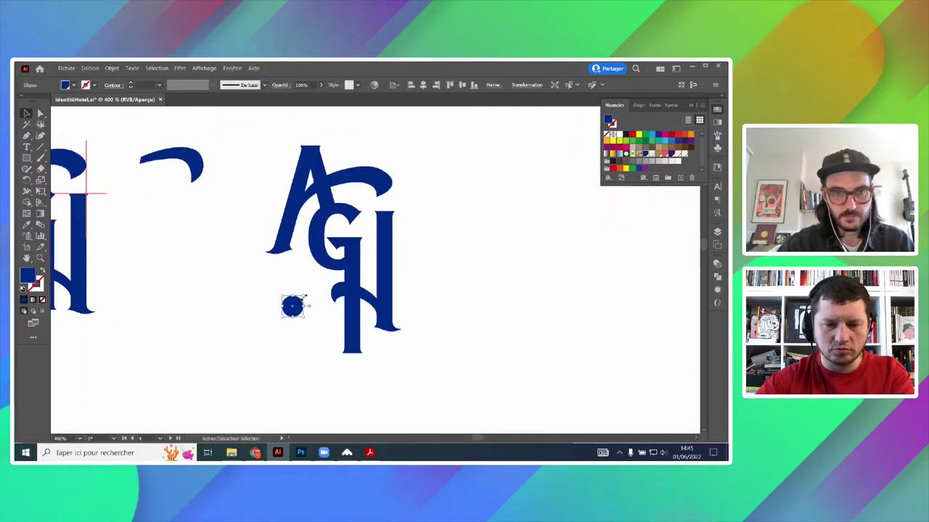
{"action": "left_click_drag", "start_coordinate": [304, 294], "coordinate": [308, 291]}
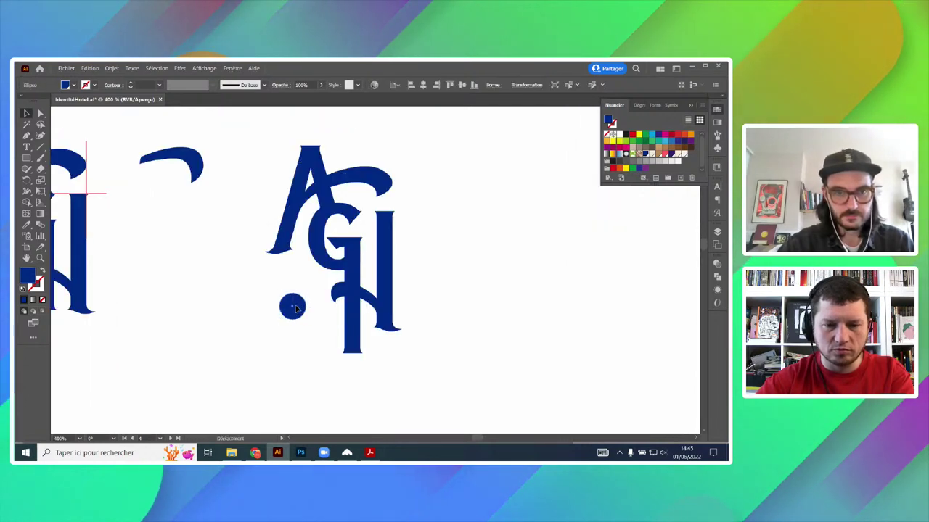
{"action": "left_click", "coordinate": [429, 279]}
{"action": "scroll", "coordinate": [435, 246], "scroll_direction": "down", "scroll_amount": 4}
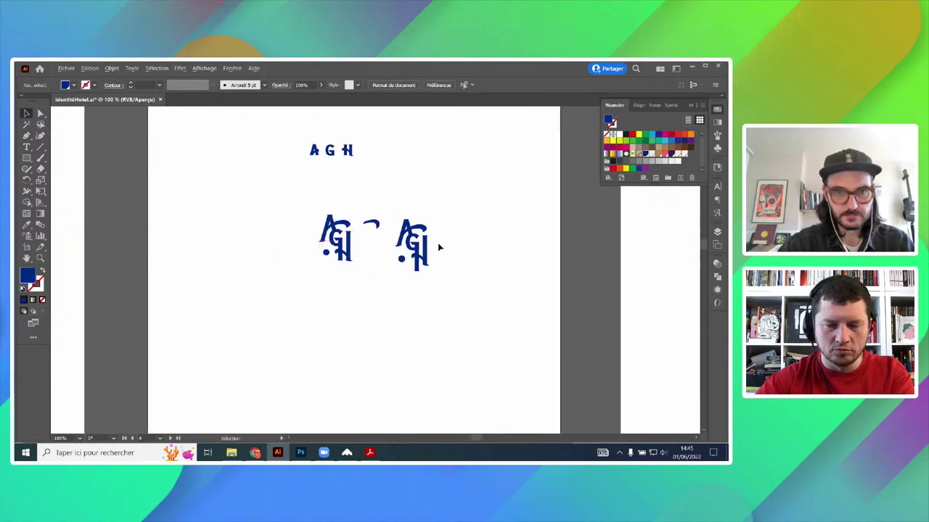
{"action": "scroll", "coordinate": [450, 240], "scroll_direction": "down", "scroll_amount": 1}
{"action": "scroll", "coordinate": [444, 239], "scroll_direction": "up", "scroll_amount": 2}
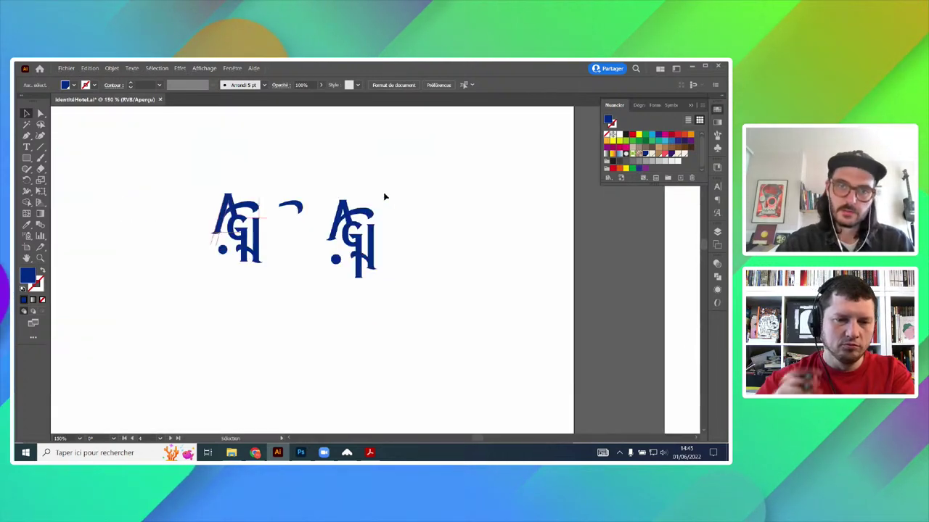
- Duplicate the long-stem AGH monogram with its dot into the empty area below the two existing versions
{"action": "left_click_drag", "start_coordinate": [385, 197], "coordinate": [295, 326]}
{"action": "scroll", "coordinate": [339, 284], "scroll_direction": "down", "scroll_amount": 2}
{"action": "left_click", "coordinate": [280, 377]}
{"action": "scroll", "coordinate": [281, 376], "scroll_direction": "up", "scroll_amount": 2}
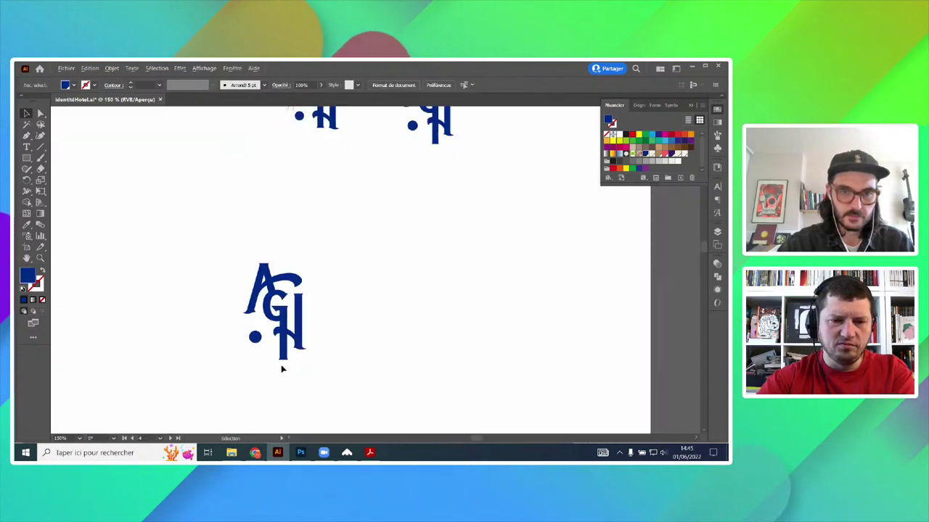
- Examine the crossbar swash and the H's legs and diagonal link on the new lower copy of the monogram
{"action": "scroll", "coordinate": [290, 298], "scroll_direction": "up", "scroll_amount": 2}
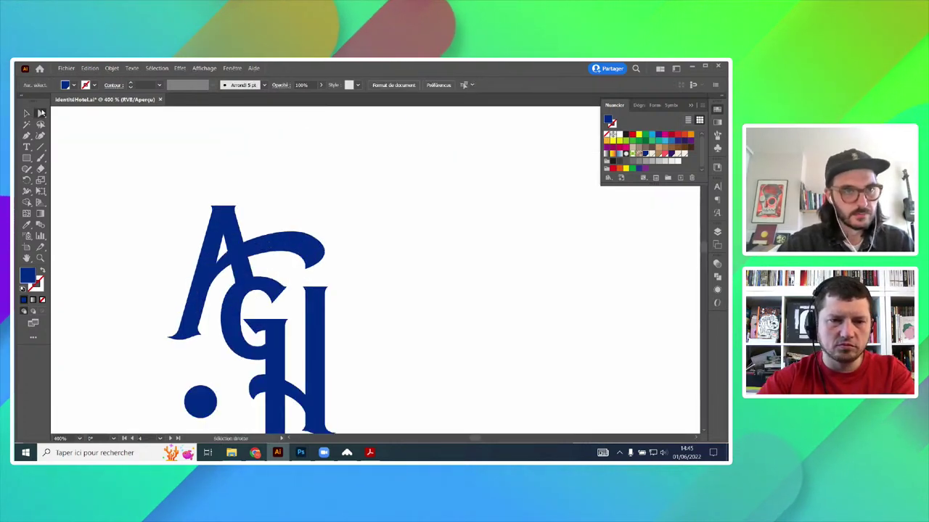
{"action": "left_click", "coordinate": [308, 244]}
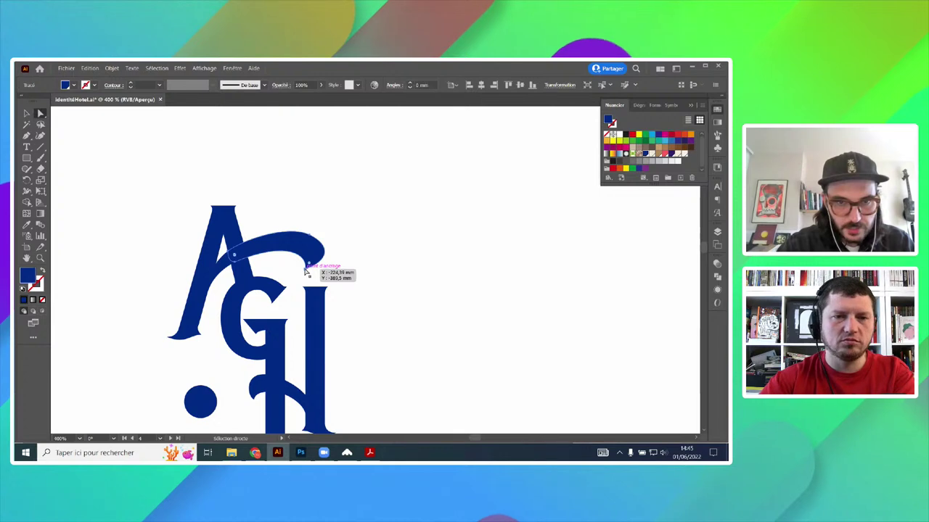
{"action": "left_click", "coordinate": [368, 251]}
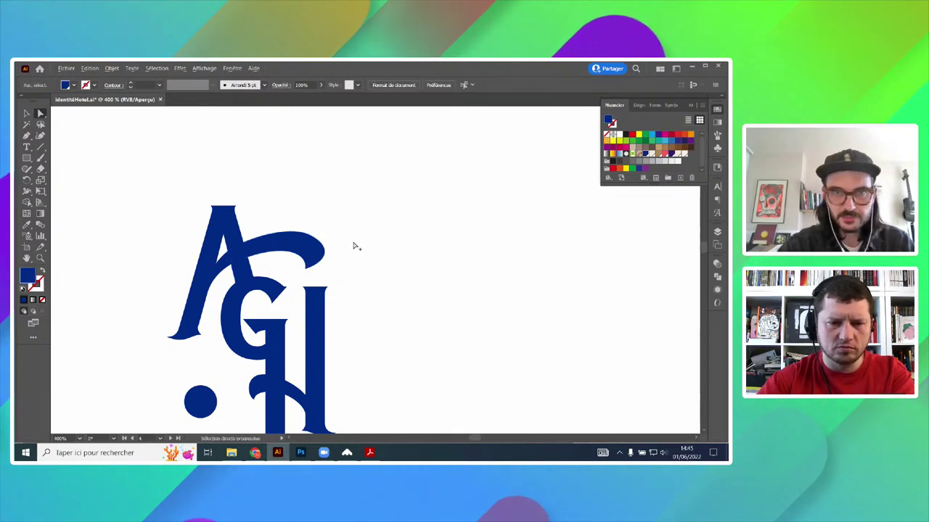
{"action": "scroll", "coordinate": [360, 248], "scroll_direction": "down", "scroll_amount": 5}
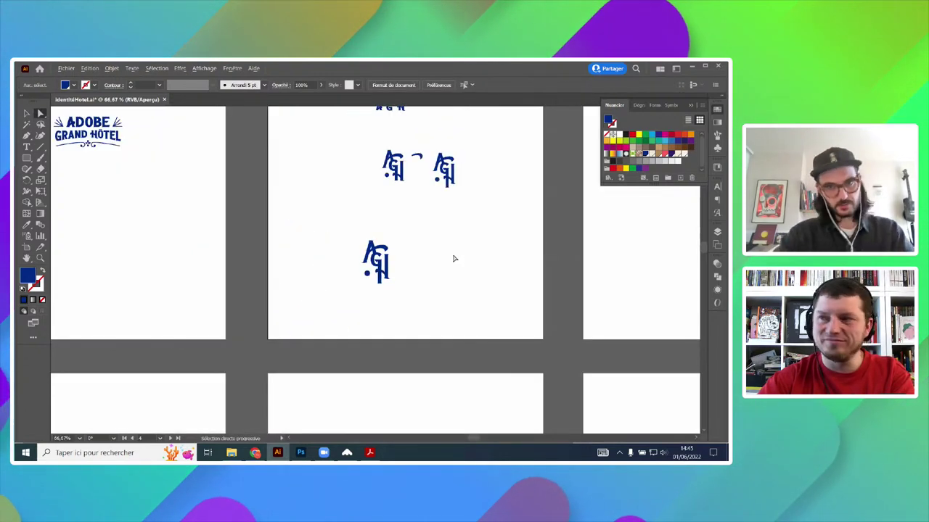
{"action": "scroll", "coordinate": [428, 290], "scroll_direction": "up", "scroll_amount": 3}
{"action": "scroll", "coordinate": [439, 305], "scroll_direction": "down", "scroll_amount": 1}
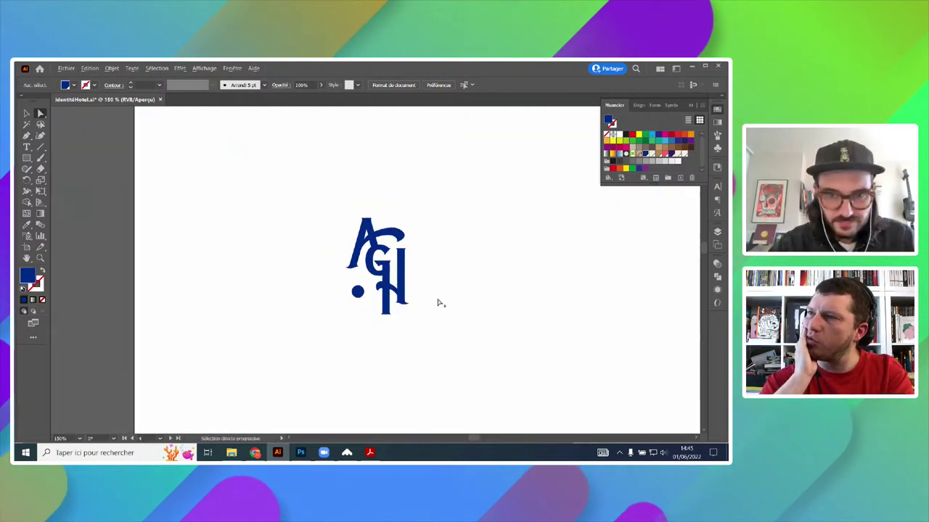
{"action": "scroll", "coordinate": [417, 312], "scroll_direction": "up", "scroll_amount": 3}
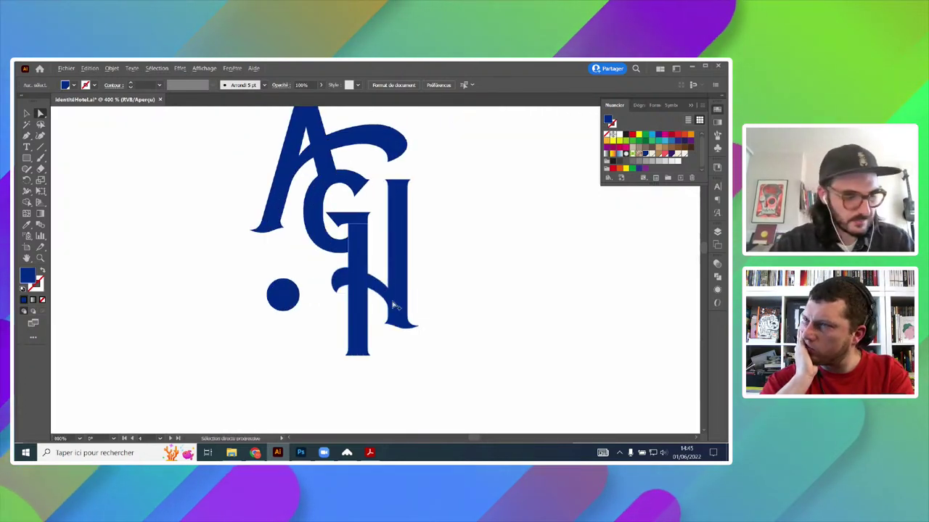
{"action": "scroll", "coordinate": [393, 307], "scroll_direction": "up", "scroll_amount": 2}
{"action": "scroll", "coordinate": [369, 300], "scroll_direction": "down", "scroll_amount": 3}
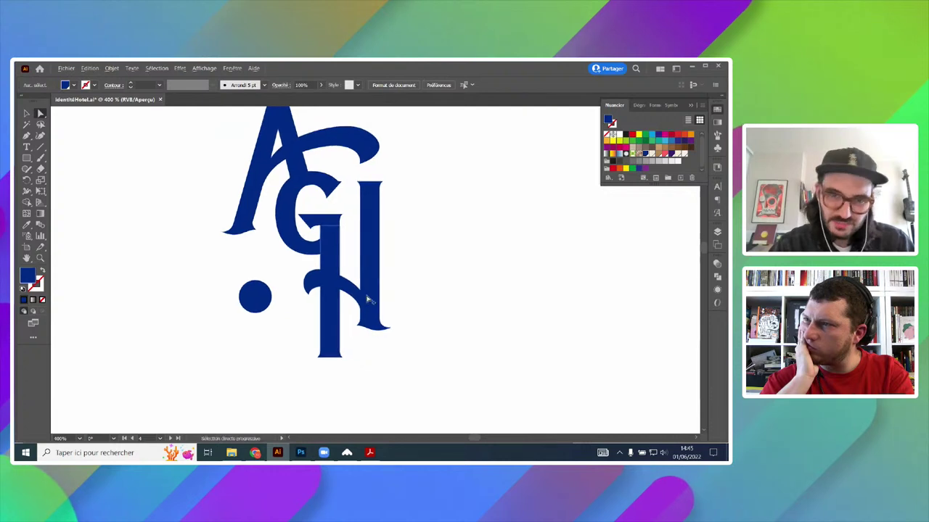
- Separate the H's diagonal link between the two stems from the lower monogram using a rectangle and Shape Builder, removing the surplus above and below
{"action": "scroll", "coordinate": [378, 307], "scroll_direction": "up", "scroll_amount": 5}
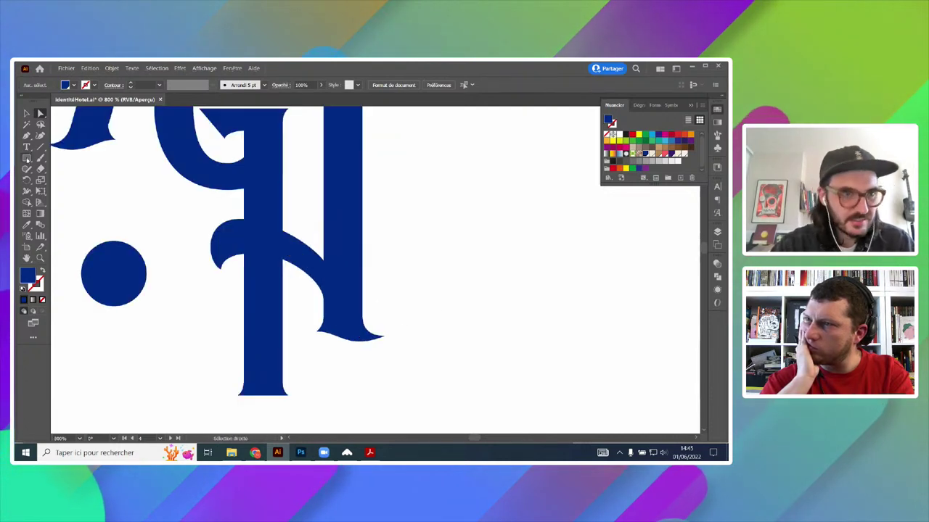
{"action": "left_click_drag", "start_coordinate": [282, 223], "coordinate": [324, 309]}
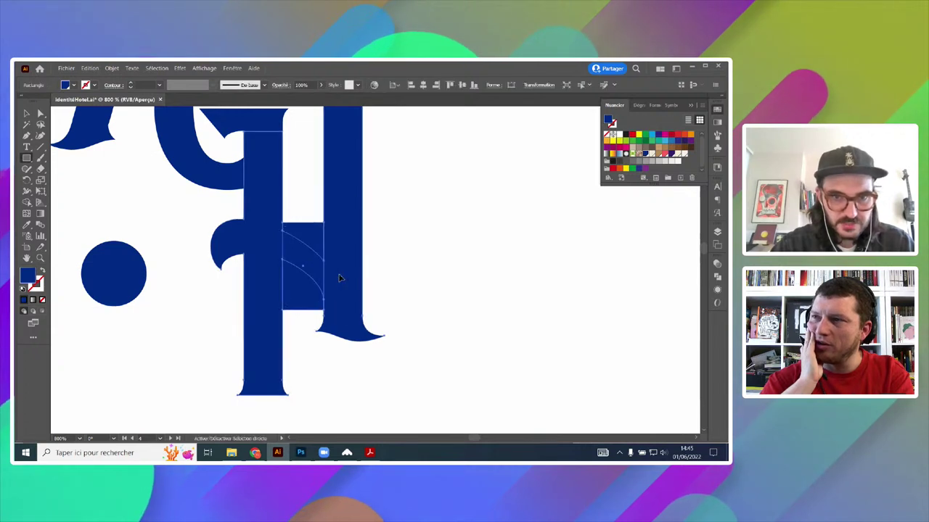
{"action": "left_click", "coordinate": [26, 202]}
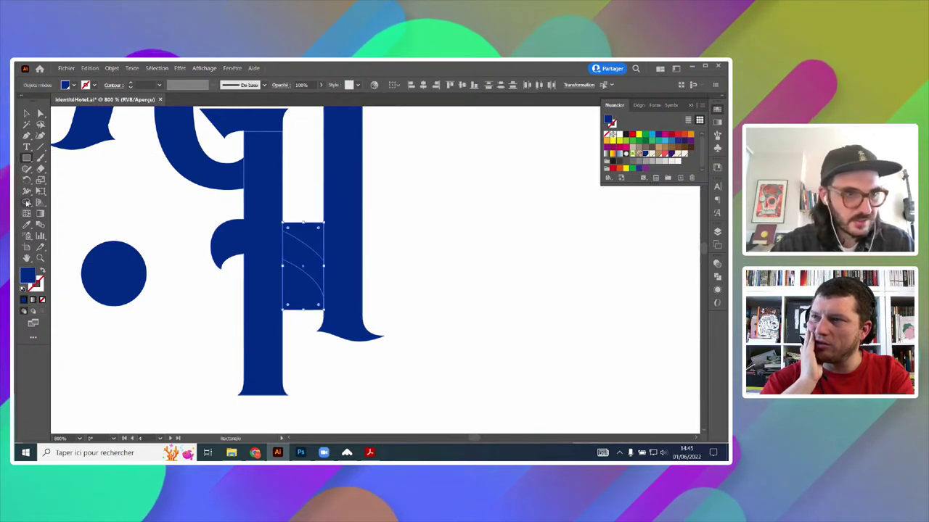
{"action": "left_click", "coordinate": [313, 243], "text": "alt"}
{"action": "left_click", "coordinate": [299, 281], "text": "alt"}
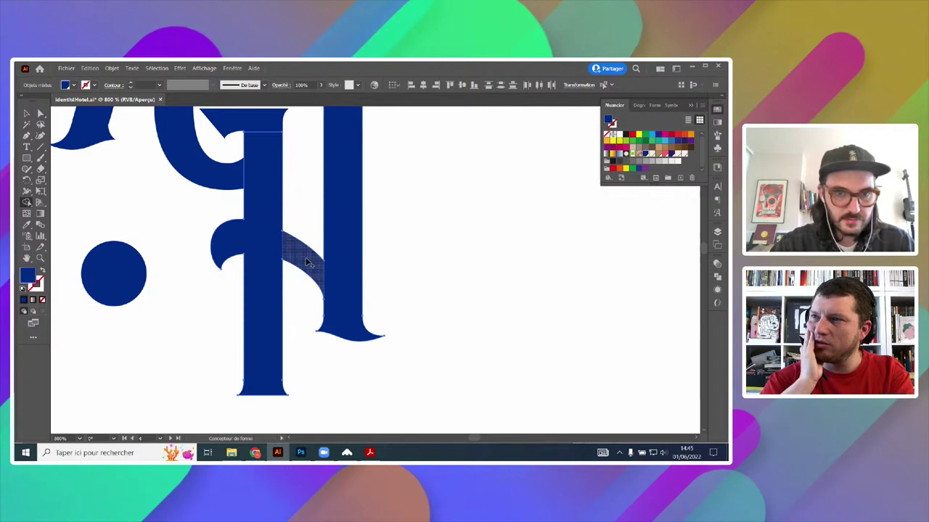
{"action": "key", "text": "v"}
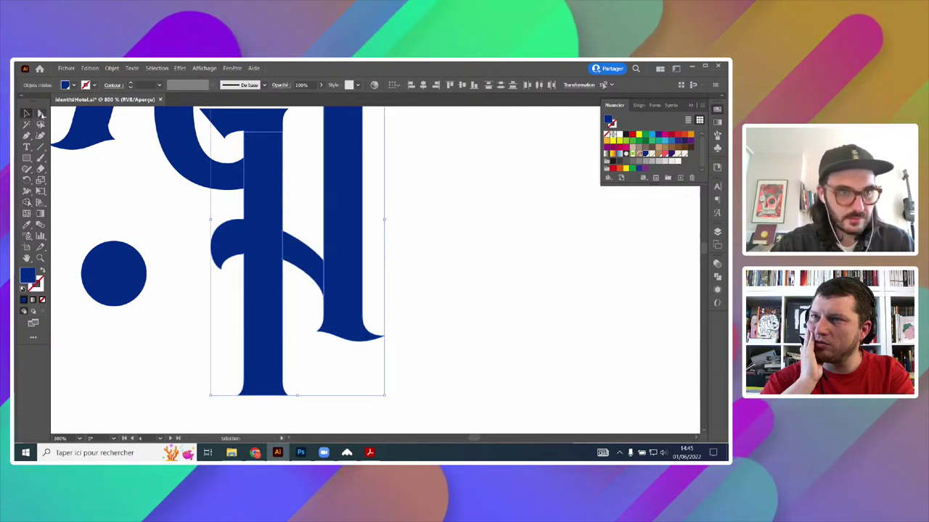
- Cut off the crossbar swash on the outer side of the long stem using a covering rectangle and Shape Builder
{"action": "left_click", "coordinate": [26, 158]}
{"action": "mouse_move", "coordinate": [244, 203]}
{"action": "left_mouse_down"}
{"action": "mouse_move", "coordinate": [218, 299]}
{"action": "mouse_move", "coordinate": [189, 305]}
{"action": "left_mouse_up"}
{"action": "left_click", "coordinate": [256, 272], "text": "shift"}
{"action": "left_click", "coordinate": [26, 202]}
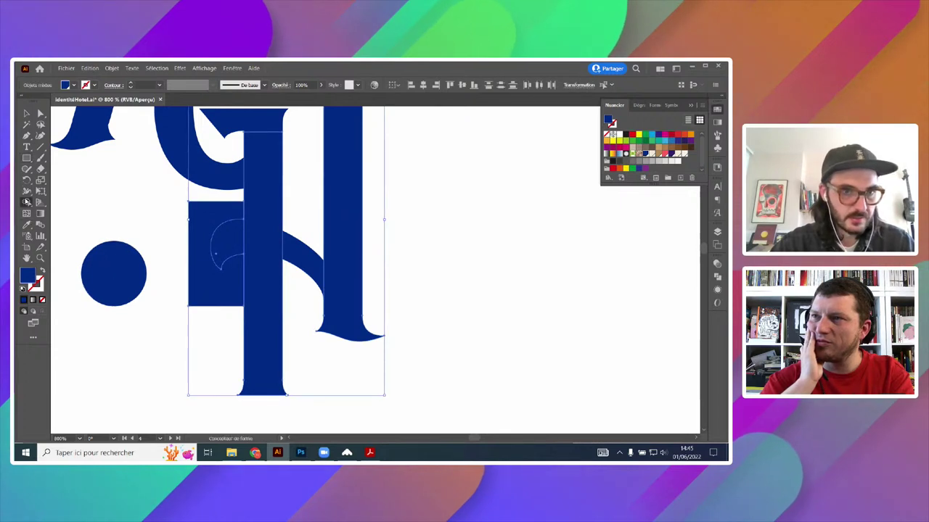
{"action": "left_click_drag", "start_coordinate": [213, 336], "coordinate": [206, 235], "text": "alt"}
{"action": "left_click", "coordinate": [40, 114]}
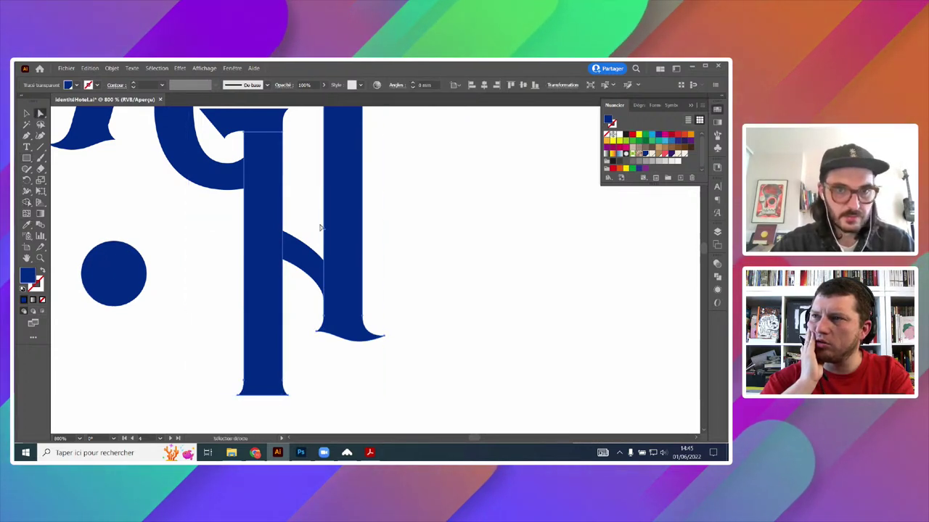
- Reflect the isolated diagonal link horizontally so it rises from the long stem towards the H's short leg
{"action": "left_click", "coordinate": [307, 259]}
{"action": "right_click", "coordinate": [301, 255]}
{"action": "mouse_move", "coordinate": [342, 392]}
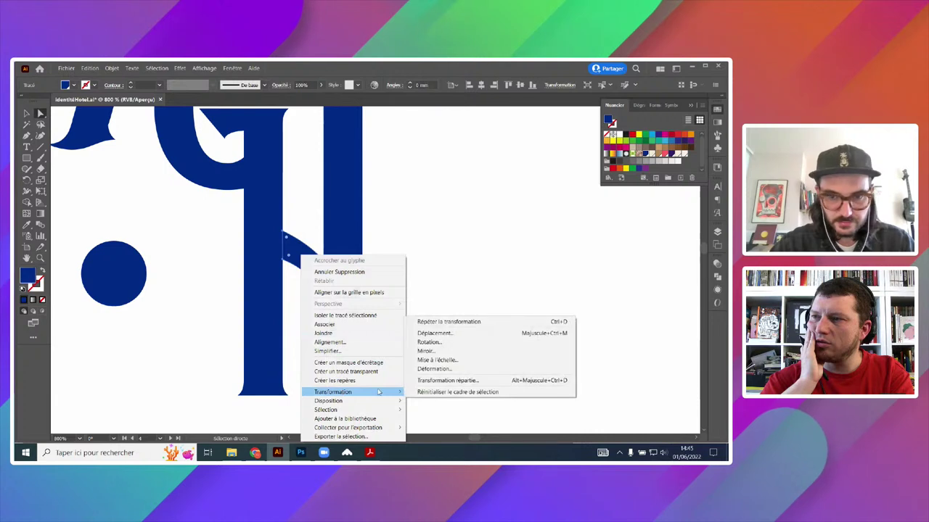
{"action": "left_click", "coordinate": [432, 351]}
{"action": "left_click", "coordinate": [389, 314]}
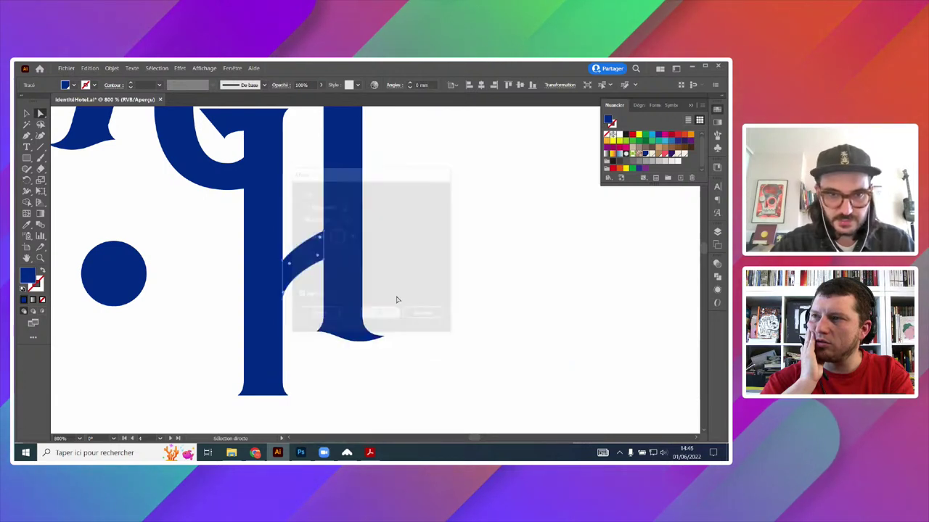
{"action": "scroll", "coordinate": [423, 241], "scroll_direction": "down", "scroll_amount": 4, "text": "alt"}
{"action": "left_click", "coordinate": [463, 269]}
- Move the mirrored diagonal link slightly upward between the H's two stems
{"action": "scroll", "coordinate": [466, 270], "scroll_direction": "down", "scroll_amount": 4}
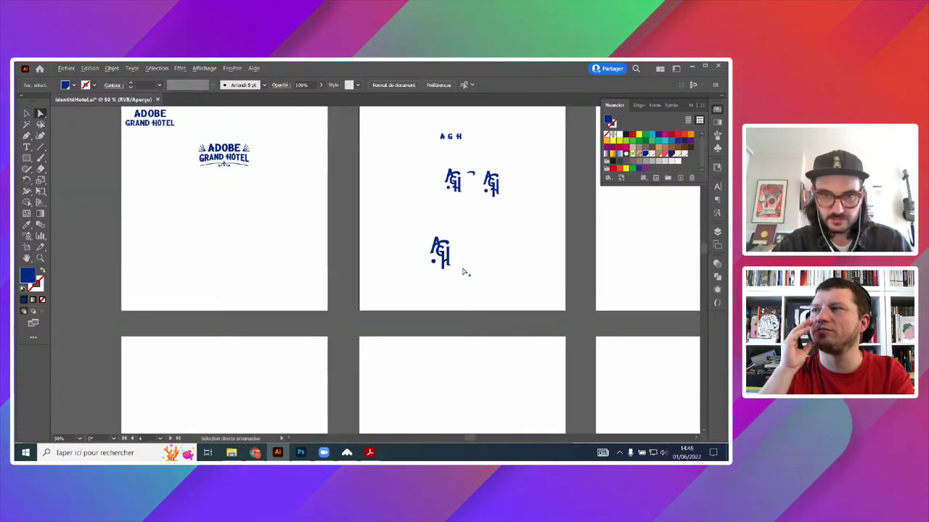
{"action": "scroll", "coordinate": [487, 263], "scroll_direction": "up", "scroll_amount": 4}
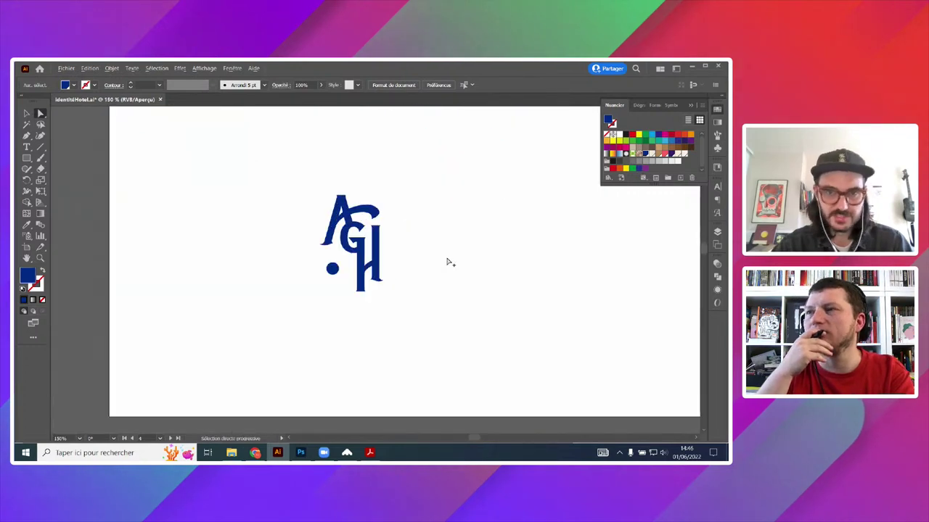
{"action": "scroll", "coordinate": [368, 264], "scroll_direction": "up", "scroll_amount": 3}
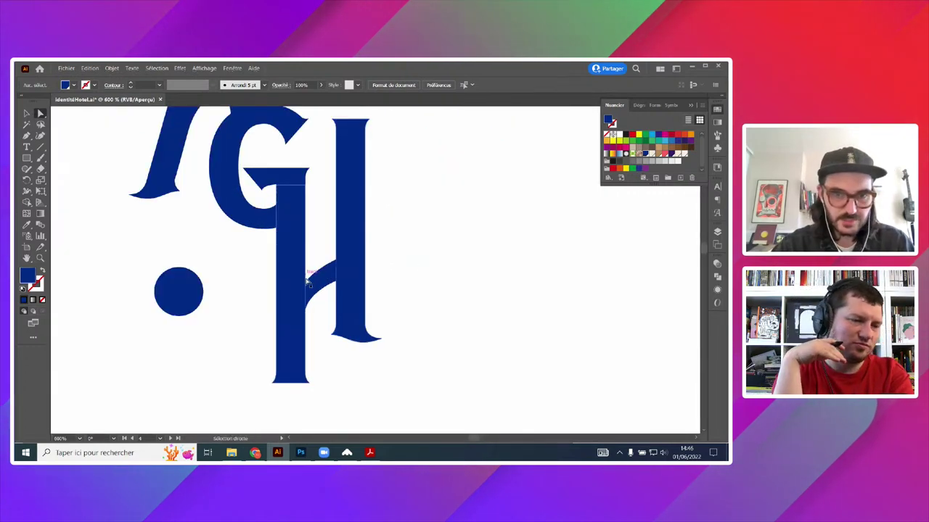
{"action": "left_click_drag", "start_coordinate": [326, 286], "coordinate": [323, 267]}
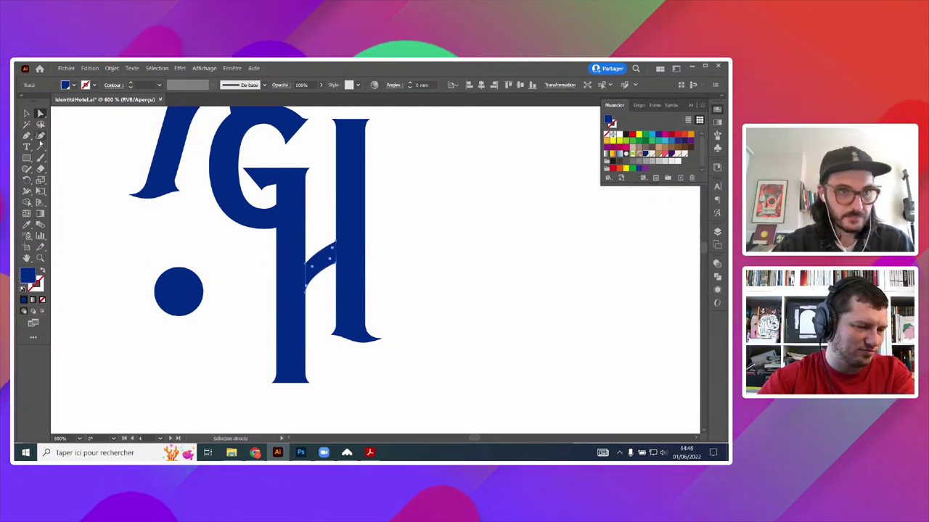
{"action": "key", "text": "m"}
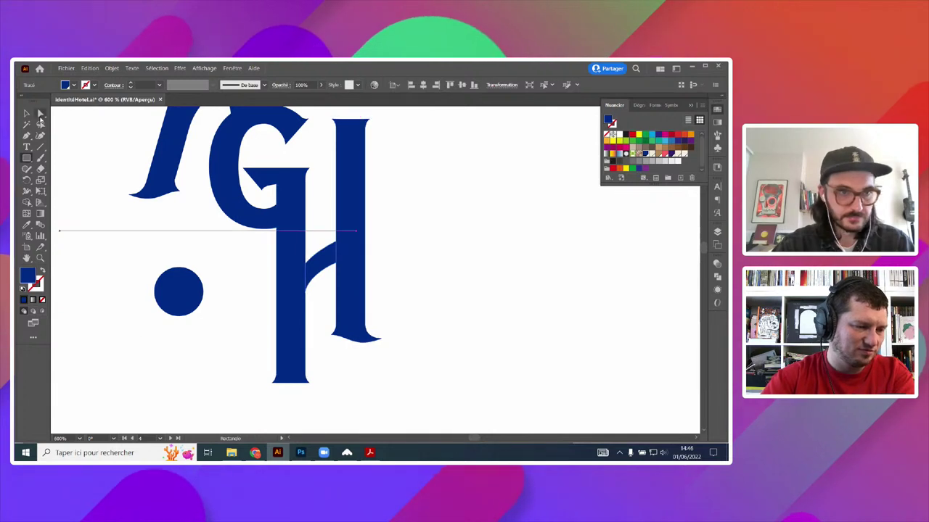
{"action": "key", "text": "a"}
- Examine the lower monogram with its mirrored link, up close and at reduced size beside the two earlier versions
{"action": "scroll", "coordinate": [413, 308], "scroll_direction": "down", "scroll_amount": 3}
{"action": "scroll", "coordinate": [436, 317], "scroll_direction": "down", "scroll_amount": 3}
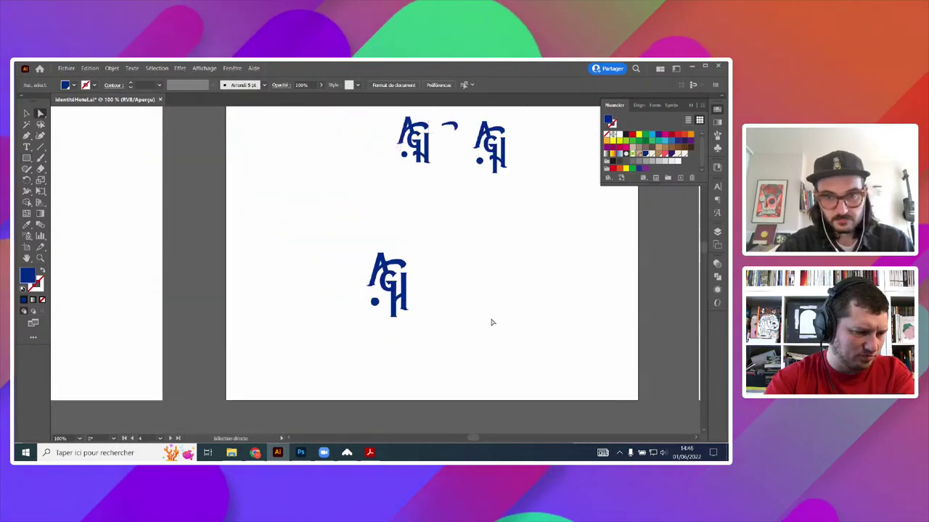
{"action": "scroll", "coordinate": [491, 321], "scroll_direction": "down", "scroll_amount": 1}
{"action": "scroll", "coordinate": [491, 327], "scroll_direction": "up", "scroll_amount": 2}
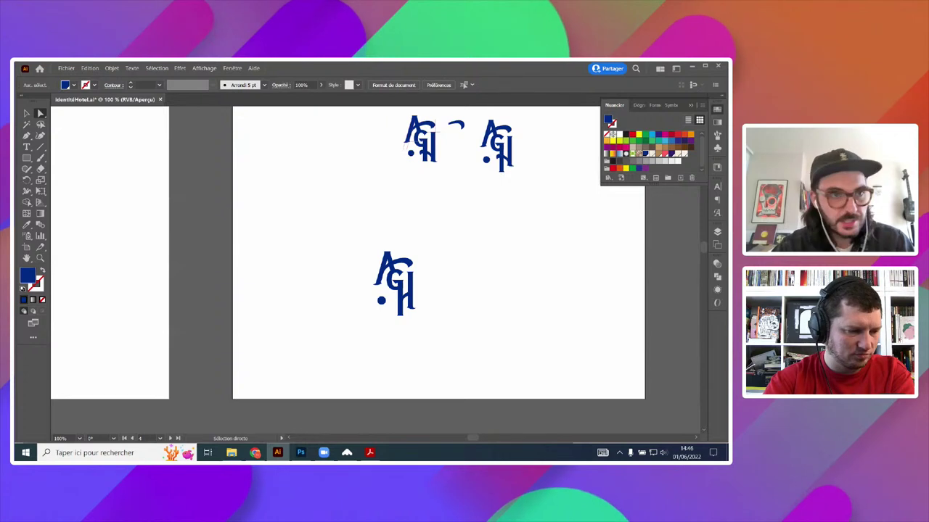
{"action": "left_click_drag", "start_coordinate": [491, 301], "coordinate": [444, 301]}
{"action": "scroll", "coordinate": [389, 247], "scroll_direction": "up", "scroll_amount": 1}
{"action": "scroll", "coordinate": [379, 259], "scroll_direction": "down", "scroll_amount": 3}
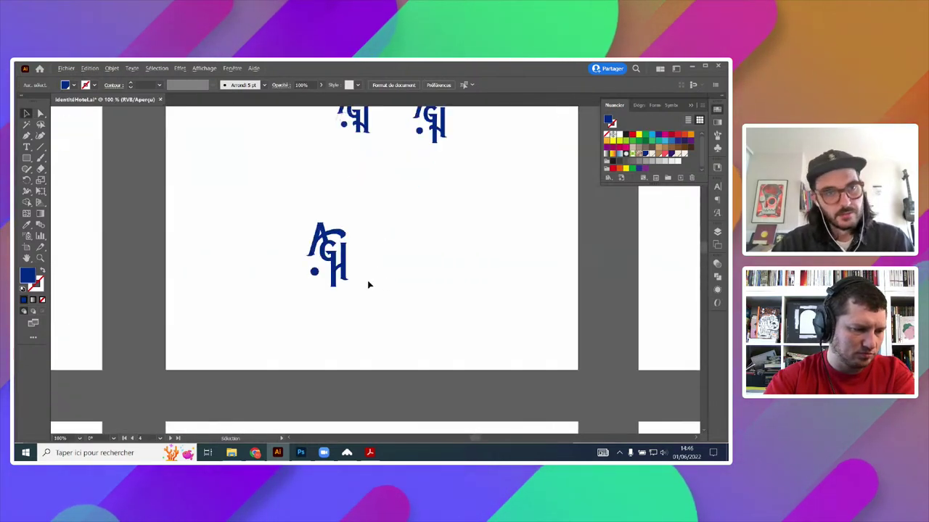
{"action": "scroll", "coordinate": [367, 280], "scroll_direction": "up", "scroll_amount": 2}
{"action": "scroll", "coordinate": [348, 268], "scroll_direction": "up", "scroll_amount": 3}
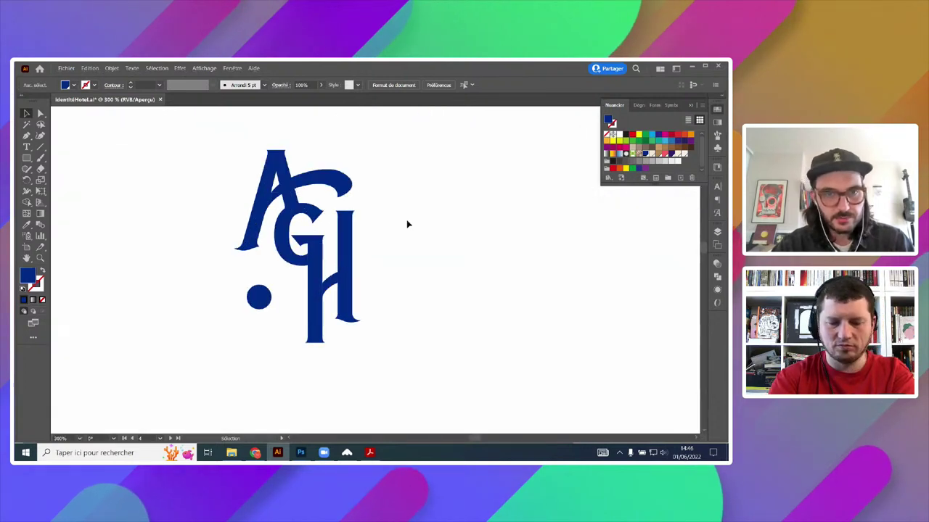
{"action": "scroll", "coordinate": [408, 225], "scroll_direction": "down", "scroll_amount": 3}
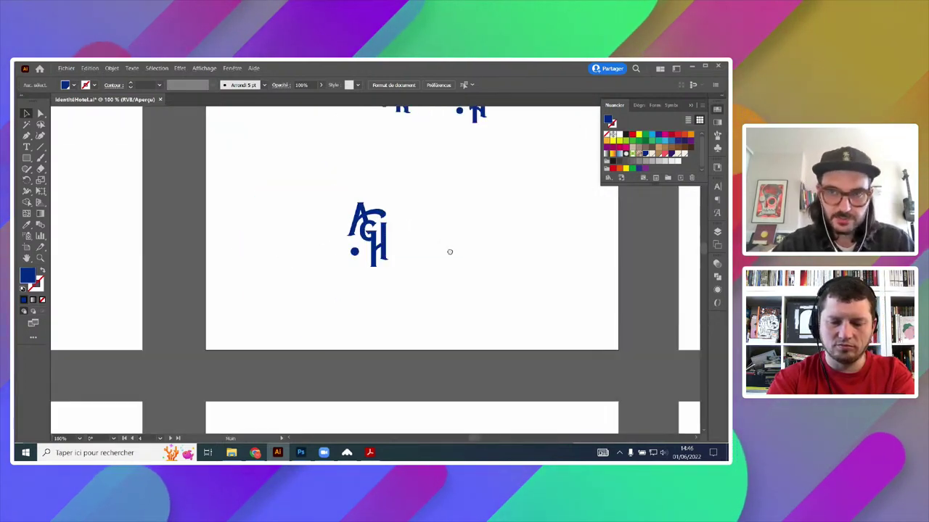
- Make the hidden ElementsOK layer of finished logo designs visible
{"action": "left_click_drag", "start_coordinate": [450, 251], "coordinate": [342, 249]}
{"action": "scroll", "coordinate": [343, 253], "scroll_direction": "down", "scroll_amount": 1}
{"action": "left_click_drag", "start_coordinate": [454, 284], "coordinate": [345, 261]}
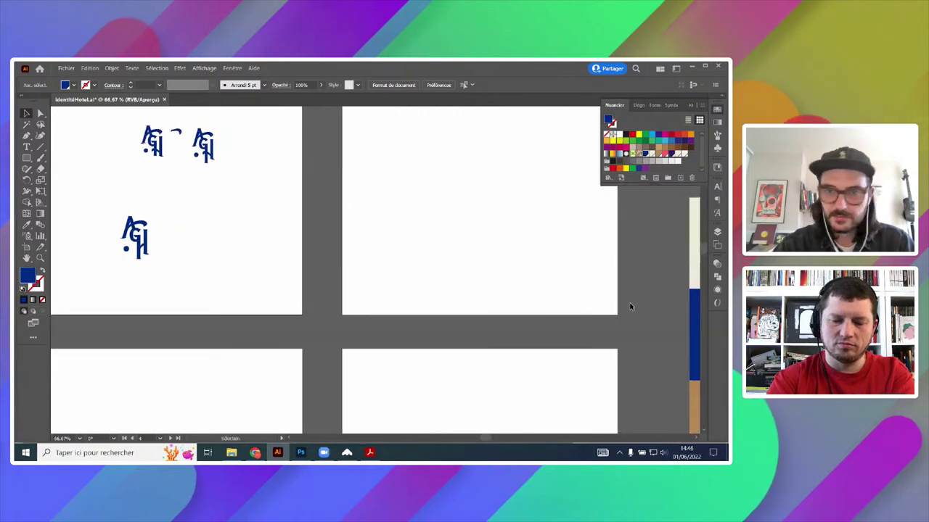
{"action": "left_click", "coordinate": [716, 277]}
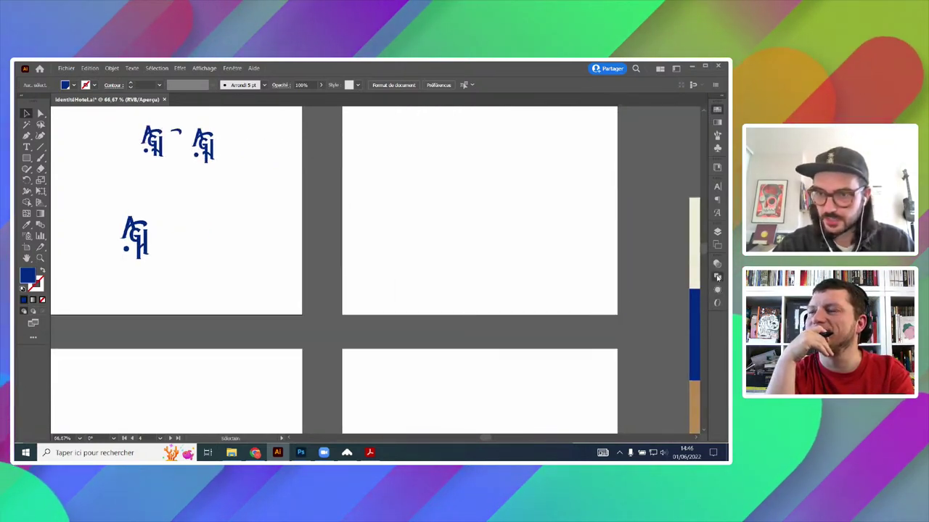
{"action": "left_click", "coordinate": [718, 233]}
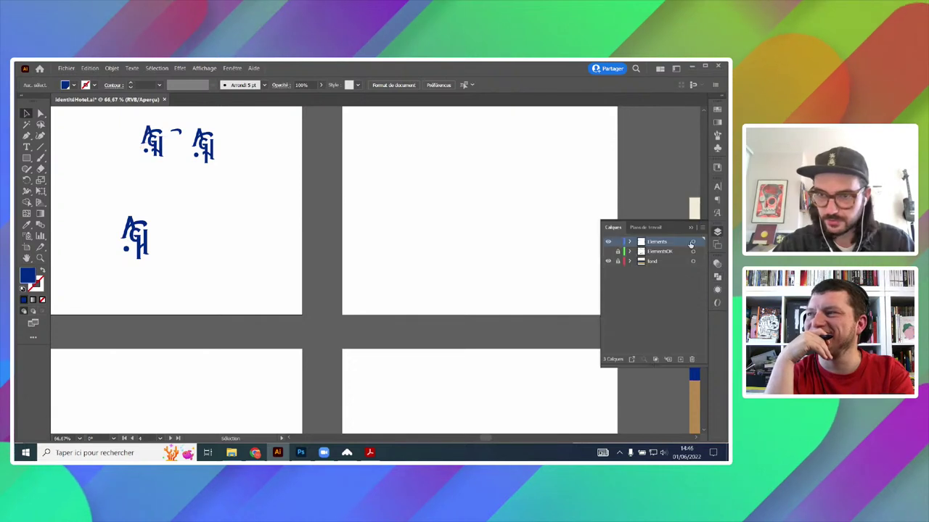
{"action": "left_click", "coordinate": [608, 252]}
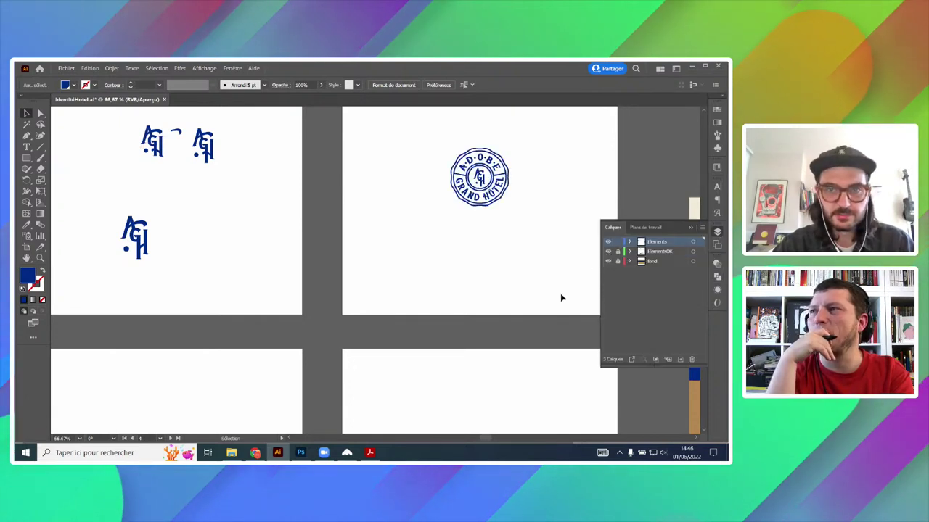
- Examine the round Adobe Grand Hôtel seal with the AGH monogram at its centre
{"action": "scroll", "coordinate": [522, 174], "scroll_direction": "down", "scroll_amount": 1}
{"action": "scroll", "coordinate": [522, 174], "scroll_direction": "up", "scroll_amount": 4}
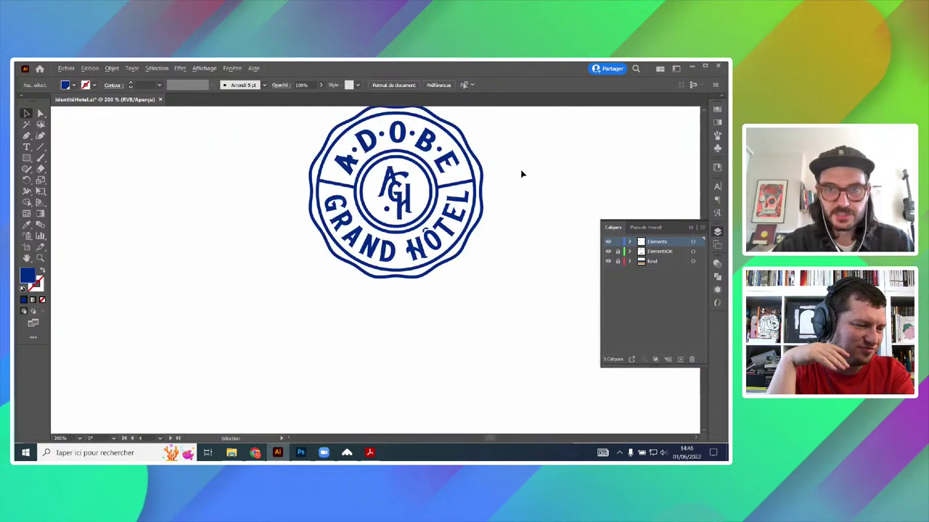
{"action": "left_click_drag", "start_coordinate": [490, 202], "coordinate": [406, 301]}
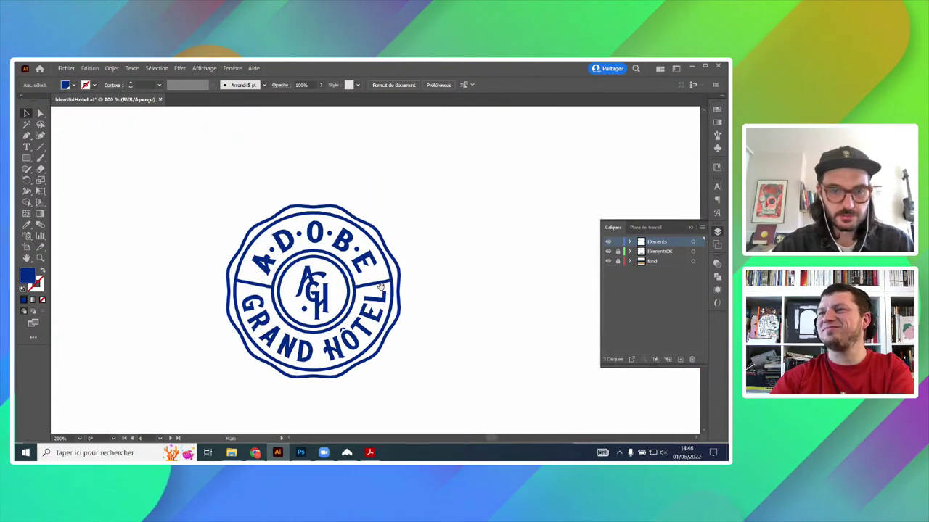
- Switch to Acrobat and review the vintage hotel labels on page 6 of analyseCodes-mini.pdf
{"action": "left_click", "coordinate": [371, 453]}
{"action": "scroll", "coordinate": [441, 271], "scroll_direction": "up", "scroll_amount": 2}
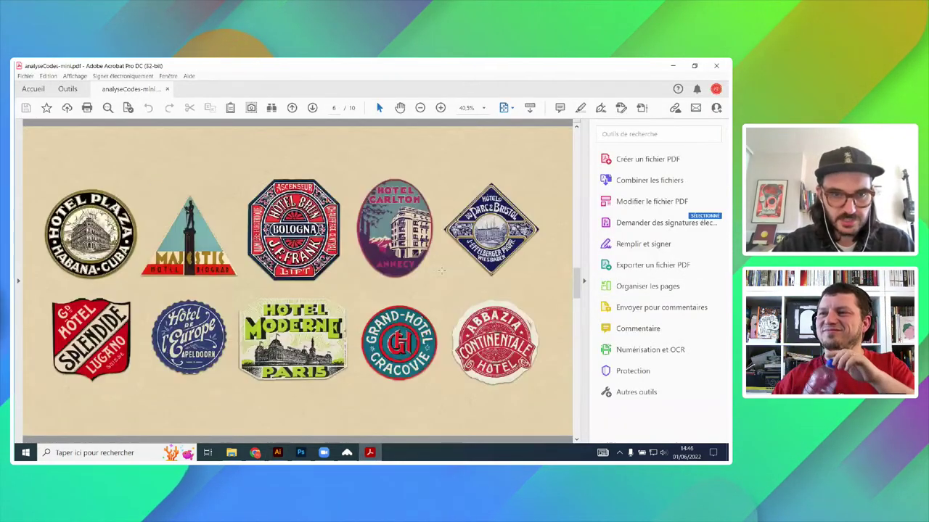
{"action": "scroll", "coordinate": [441, 270], "scroll_direction": "down", "scroll_amount": 1}
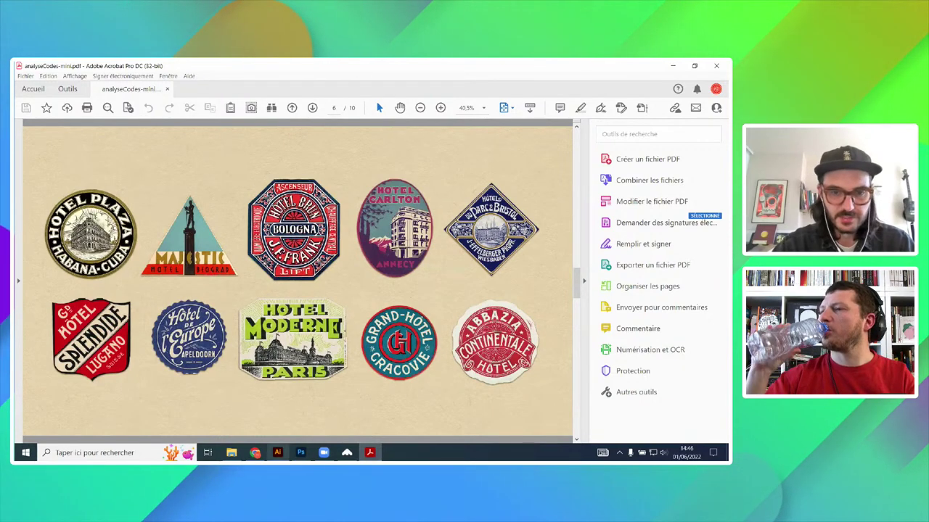
- Return to Illustrator and compare the round seal with the "Un havre de créativité" badge among the finished logo designs
{"action": "left_click", "coordinate": [278, 453]}
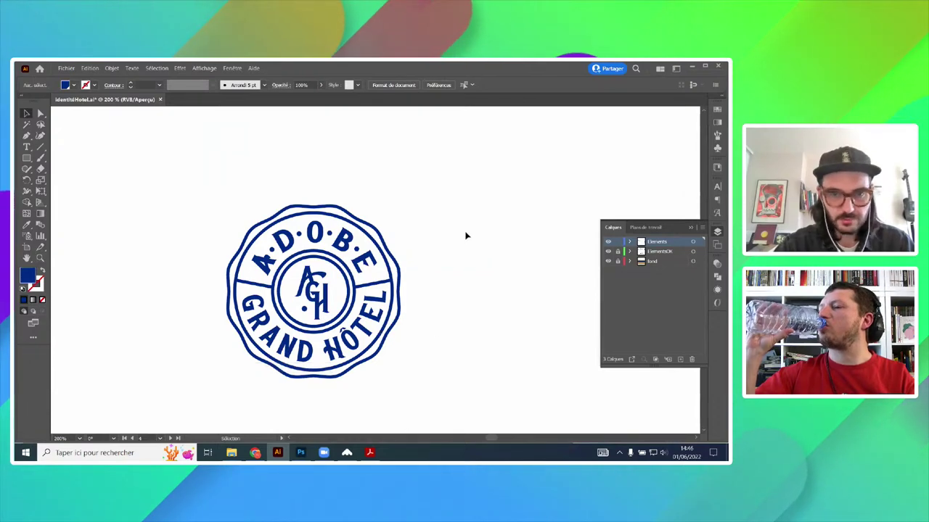
{"action": "scroll", "coordinate": [409, 245], "scroll_direction": "down", "scroll_amount": 3}
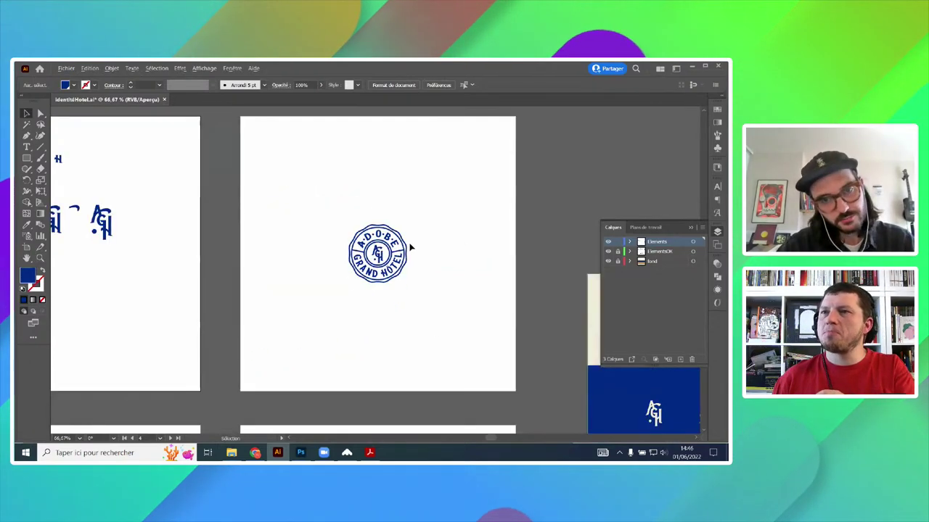
{"action": "scroll", "coordinate": [410, 247], "scroll_direction": "up", "scroll_amount": 2}
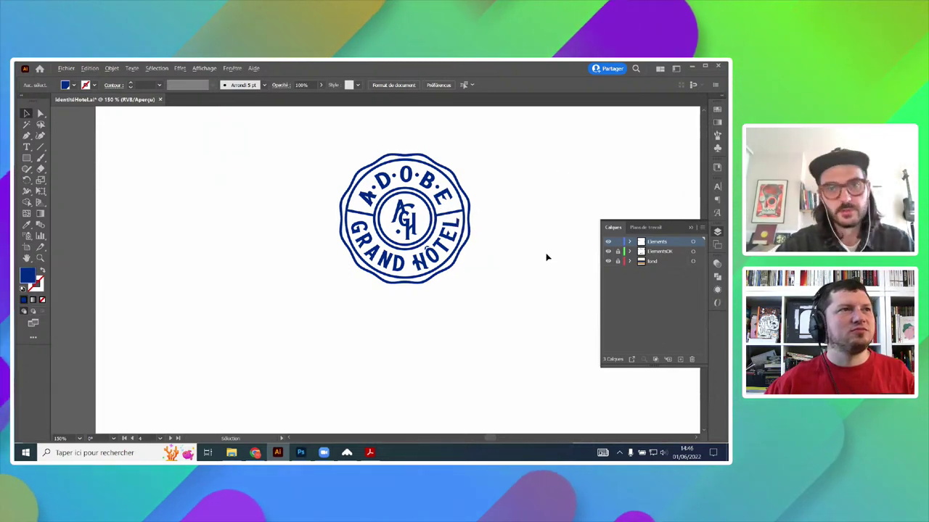
{"action": "scroll", "coordinate": [494, 262], "scroll_direction": "down", "scroll_amount": 3}
{"action": "scroll", "coordinate": [495, 261], "scroll_direction": "down", "scroll_amount": 1}
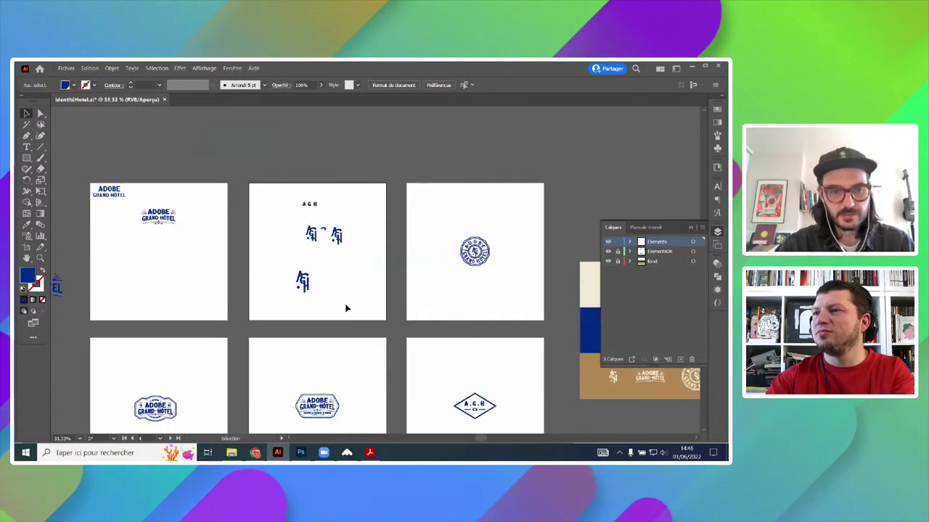
{"action": "left_click_drag", "start_coordinate": [303, 321], "coordinate": [425, 206]}
{"action": "scroll", "coordinate": [238, 319], "scroll_direction": "up", "scroll_amount": 5}
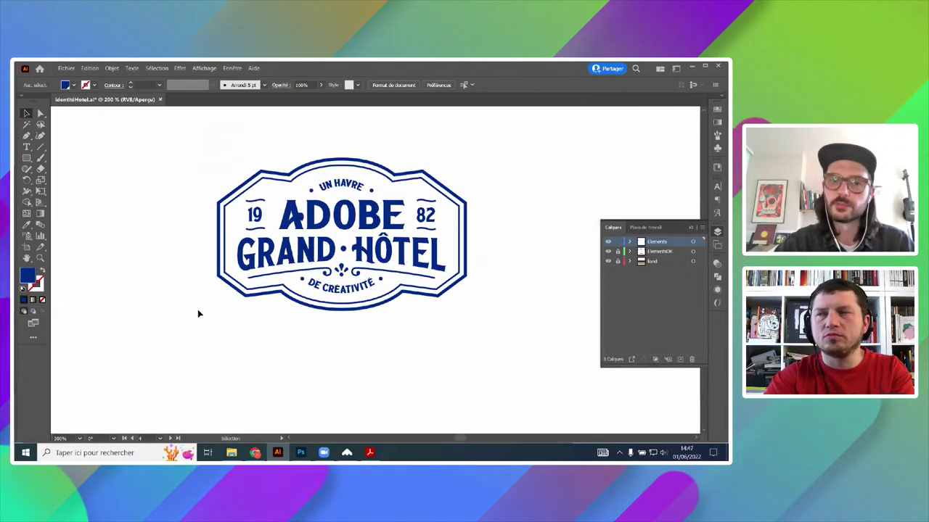
{"action": "left_click_drag", "start_coordinate": [460, 309], "coordinate": [409, 318]}
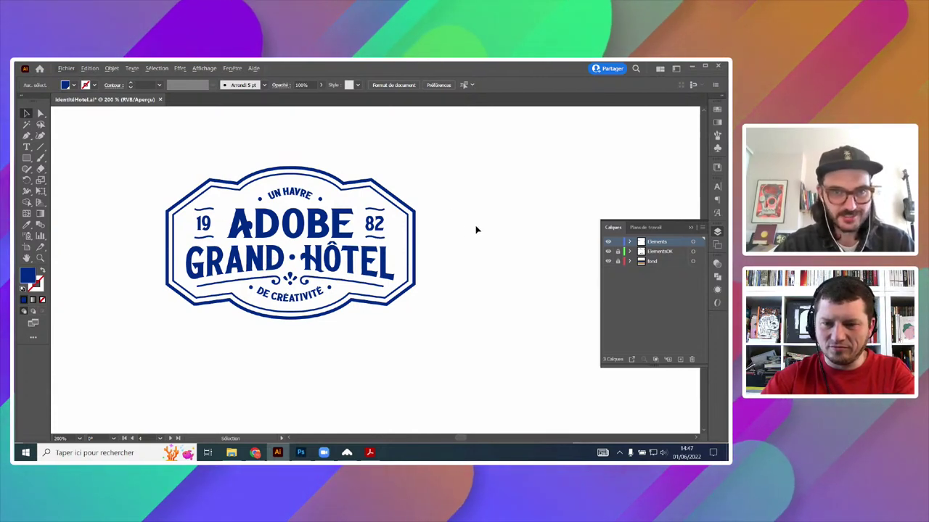
- Examine the neighbouring Adobe Grand Hôtel badge reading "Partout à travers le monde depuis 1982"
{"action": "scroll", "coordinate": [467, 231], "scroll_direction": "down", "scroll_amount": 1}
{"action": "scroll", "coordinate": [458, 245], "scroll_direction": "down", "scroll_amount": 1}
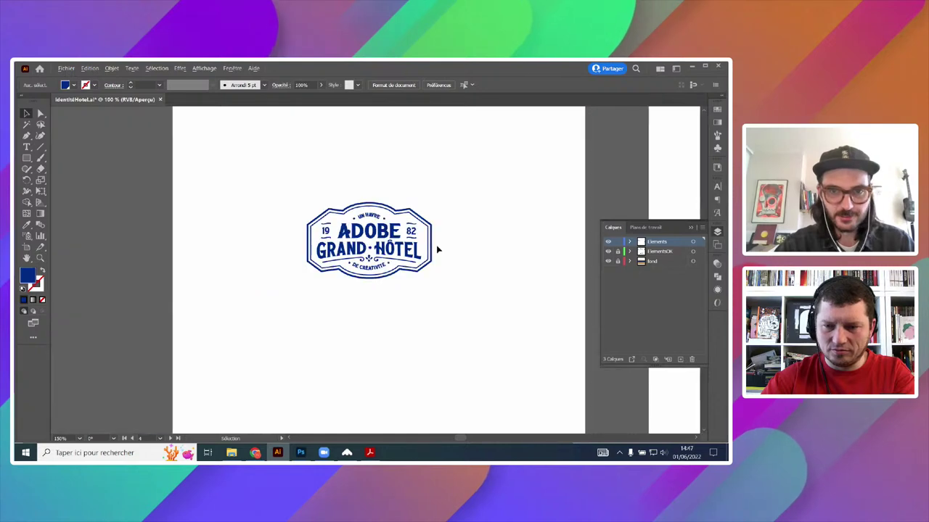
{"action": "scroll", "coordinate": [435, 249], "scroll_direction": "down", "scroll_amount": 1}
{"action": "left_click_drag", "start_coordinate": [138, 250], "coordinate": [200, 228]}
{"action": "scroll", "coordinate": [472, 231], "scroll_direction": "up", "scroll_amount": 4}
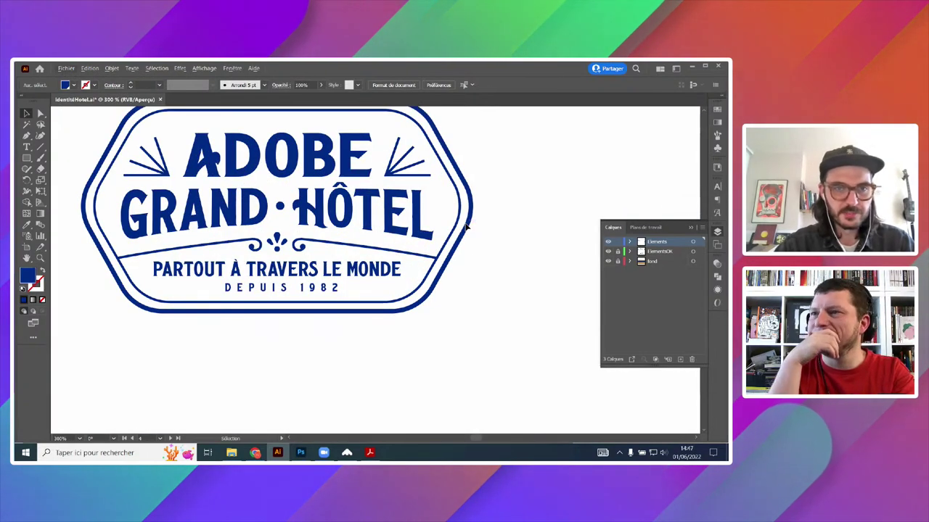
- Examine the diamond-shaped "A.G.H Co" logo beside the "Partout à travers le monde" badge
{"action": "scroll", "coordinate": [477, 248], "scroll_direction": "up", "scroll_amount": 1}
{"action": "scroll", "coordinate": [476, 249], "scroll_direction": "down", "scroll_amount": 3}
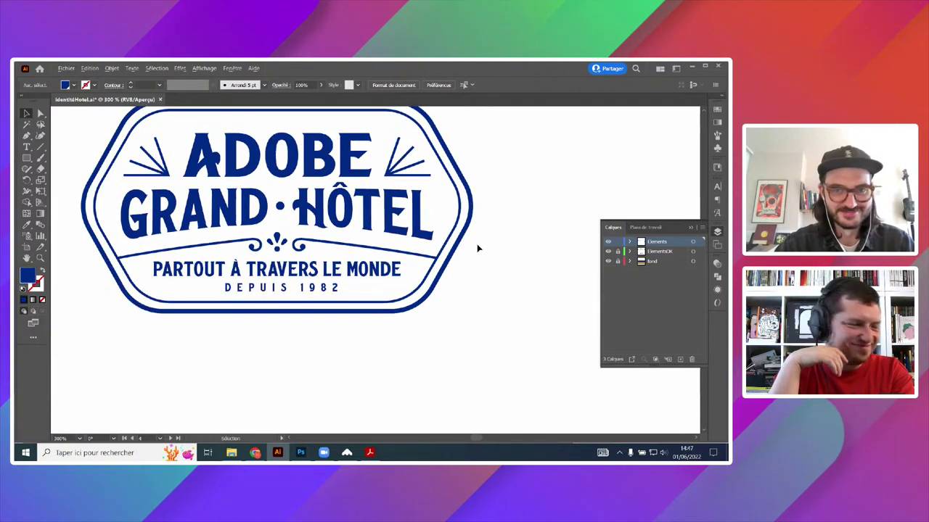
{"action": "left_click_drag", "start_coordinate": [524, 240], "coordinate": [238, 240]}
{"action": "scroll", "coordinate": [416, 246], "scroll_direction": "down", "scroll_amount": 2}
{"action": "left_click_drag", "start_coordinate": [512, 282], "coordinate": [452, 283]}
{"action": "scroll", "coordinate": [414, 246], "scroll_direction": "up", "scroll_amount": 2}
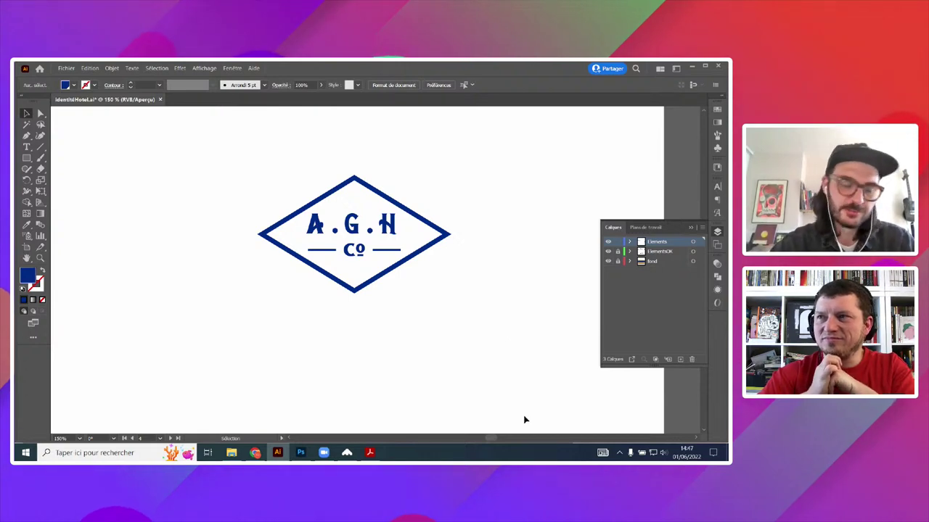
{"action": "scroll", "coordinate": [429, 269], "scroll_direction": "down", "scroll_amount": 1}
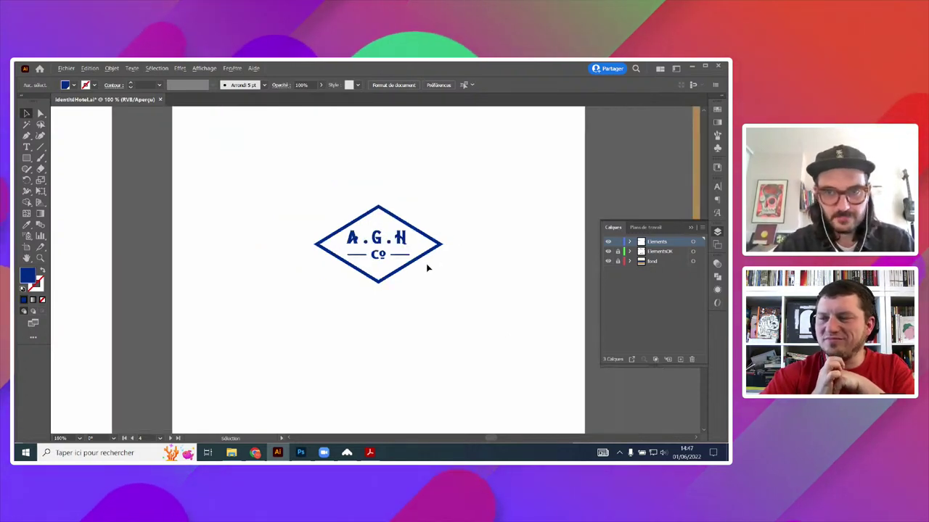
- Examine the logo colour variations on the cream, blue and tan bands, comparing the monogram, wordmark, seal and badge
{"action": "scroll", "coordinate": [435, 265], "scroll_direction": "down", "scroll_amount": 2}
{"action": "left_click_drag", "start_coordinate": [441, 264], "coordinate": [170, 300]}
{"action": "scroll", "coordinate": [439, 203], "scroll_direction": "up", "scroll_amount": 2}
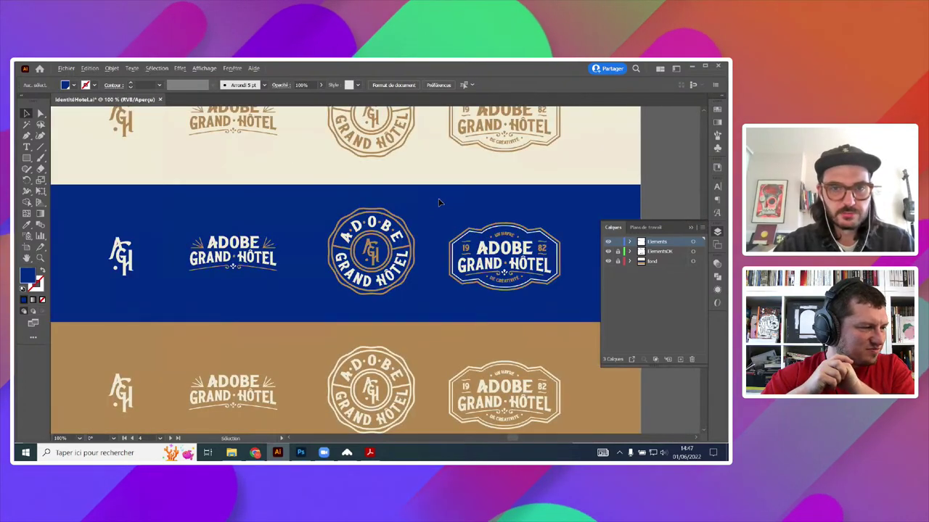
{"action": "left_click_drag", "start_coordinate": [428, 232], "coordinate": [445, 215]}
{"action": "scroll", "coordinate": [445, 215], "scroll_direction": "up", "scroll_amount": 1}
{"action": "scroll", "coordinate": [438, 217], "scroll_direction": "up", "scroll_amount": 3}
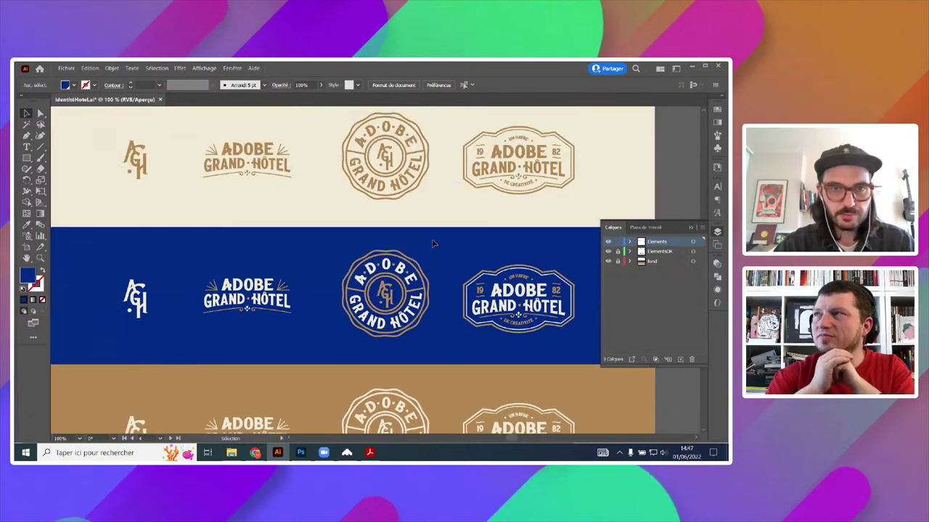
{"action": "scroll", "coordinate": [301, 168], "scroll_direction": "up", "scroll_amount": 2}
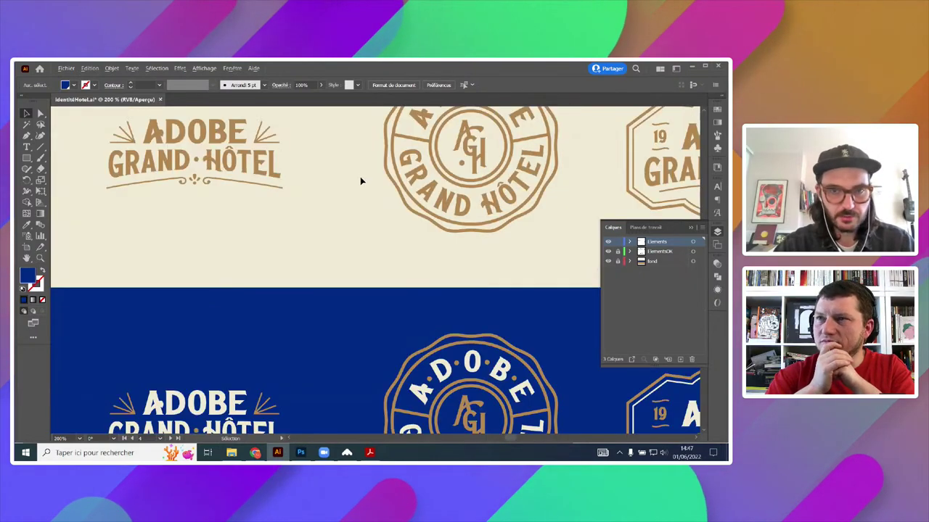
{"action": "scroll", "coordinate": [359, 177], "scroll_direction": "down", "scroll_amount": 2}
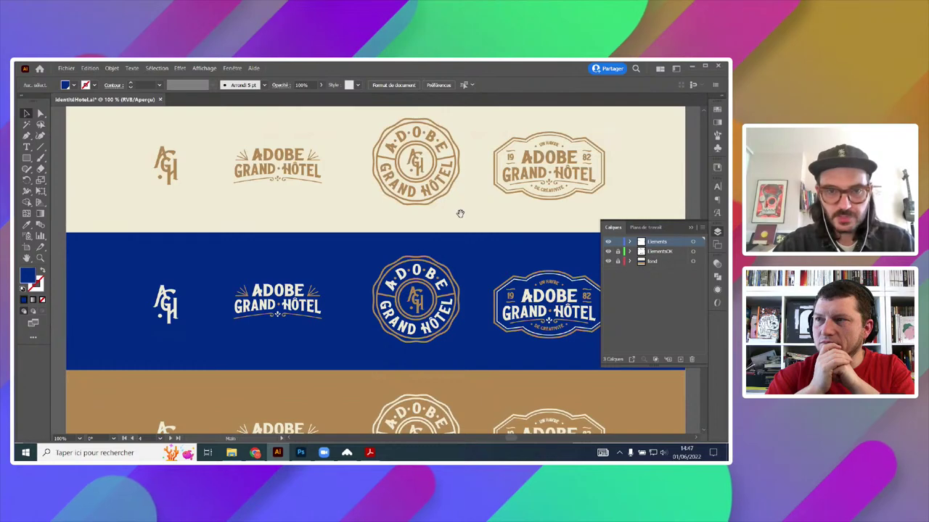
{"action": "left_click_drag", "start_coordinate": [457, 211], "coordinate": [433, 176]}
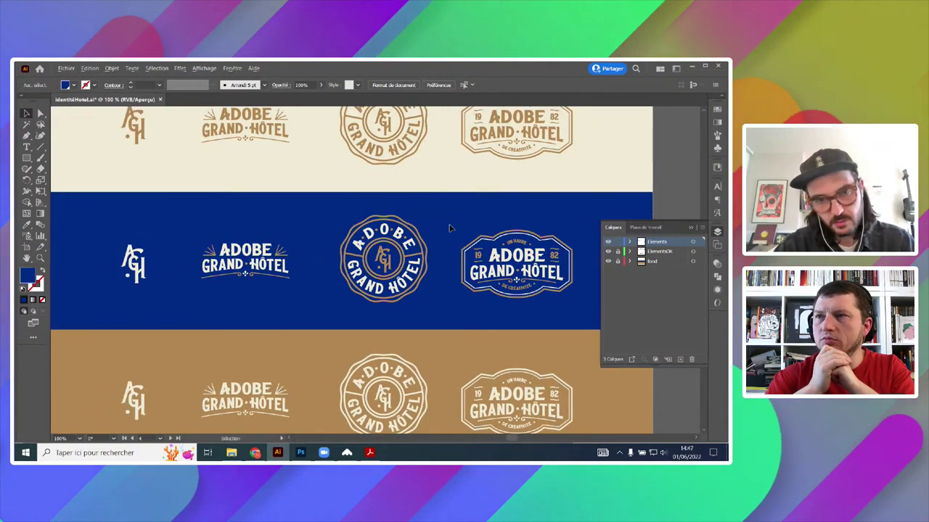
{"action": "left_click_drag", "start_coordinate": [462, 261], "coordinate": [395, 277]}
{"action": "scroll", "coordinate": [456, 232], "scroll_direction": "down", "scroll_amount": 2}
{"action": "scroll", "coordinate": [392, 278], "scroll_direction": "up", "scroll_amount": 1}
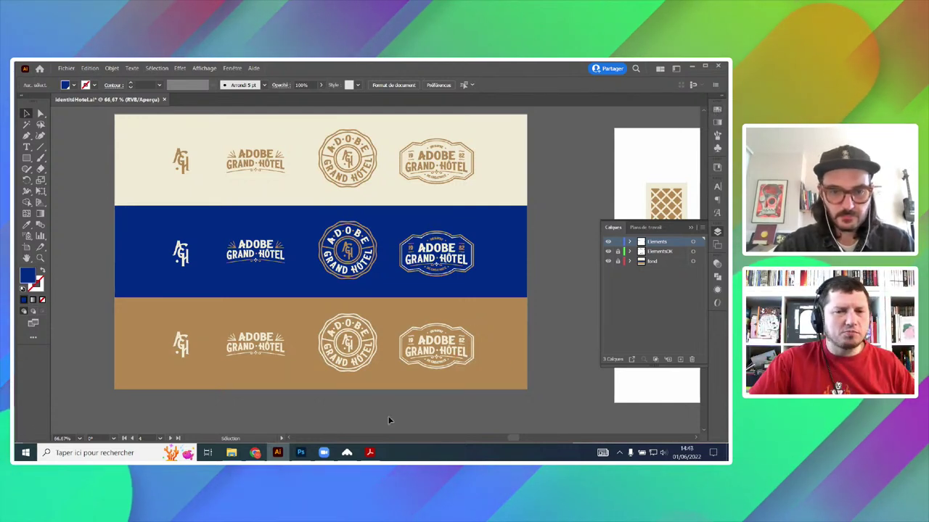
- Switch to Acrobat to review the colours of the vintage hotel labels in analyseCodes-mini.pdf, and return to Illustrator
{"action": "mouse_move", "coordinate": [372, 453]}
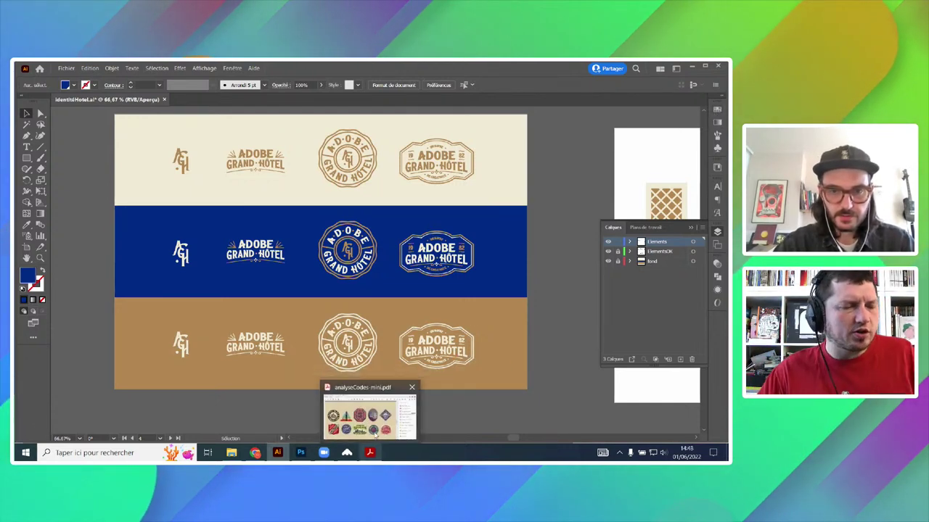
{"action": "left_click", "coordinate": [375, 434]}
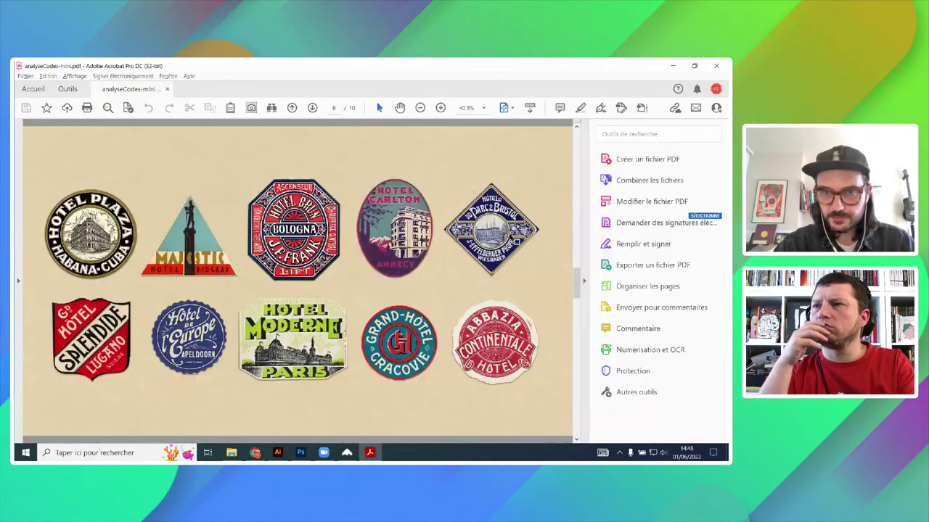
{"action": "left_click", "coordinate": [525, 230]}
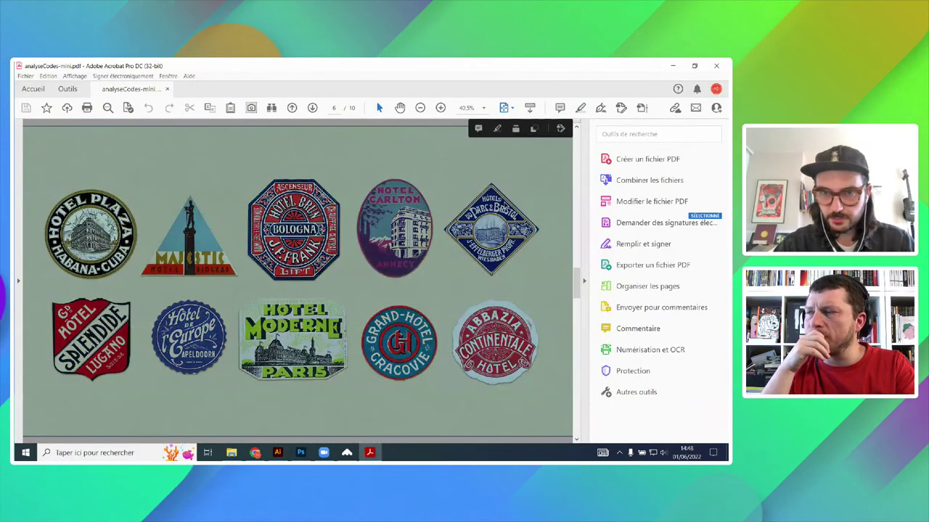
{"action": "left_click", "coordinate": [538, 218]}
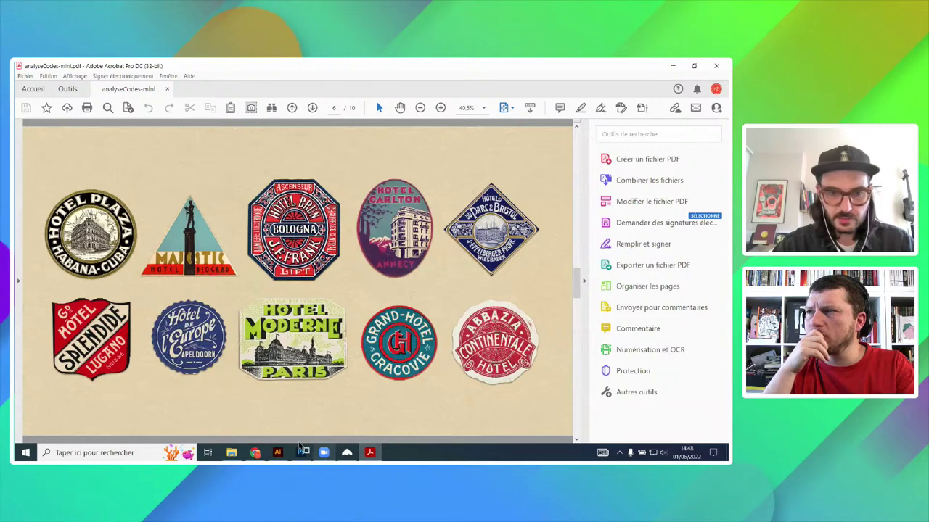
{"action": "mouse_move", "coordinate": [278, 455]}
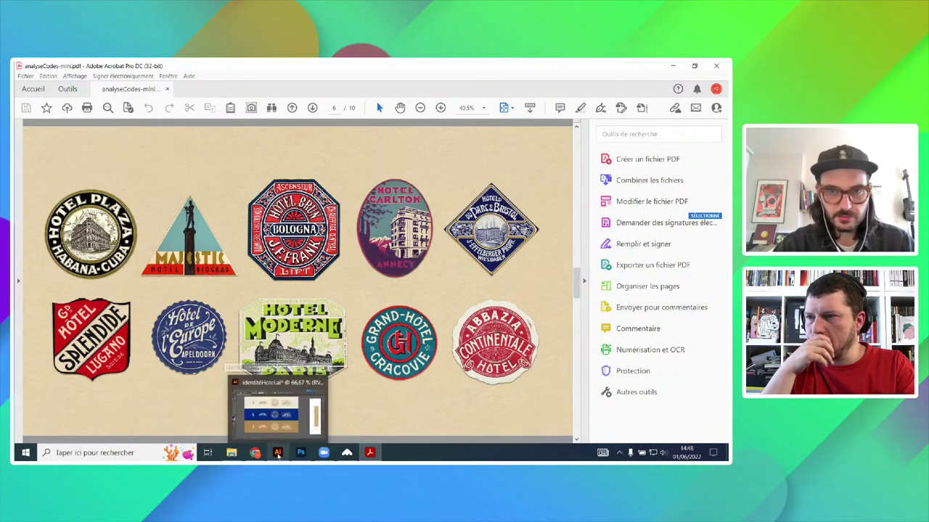
{"action": "left_click", "coordinate": [279, 406]}
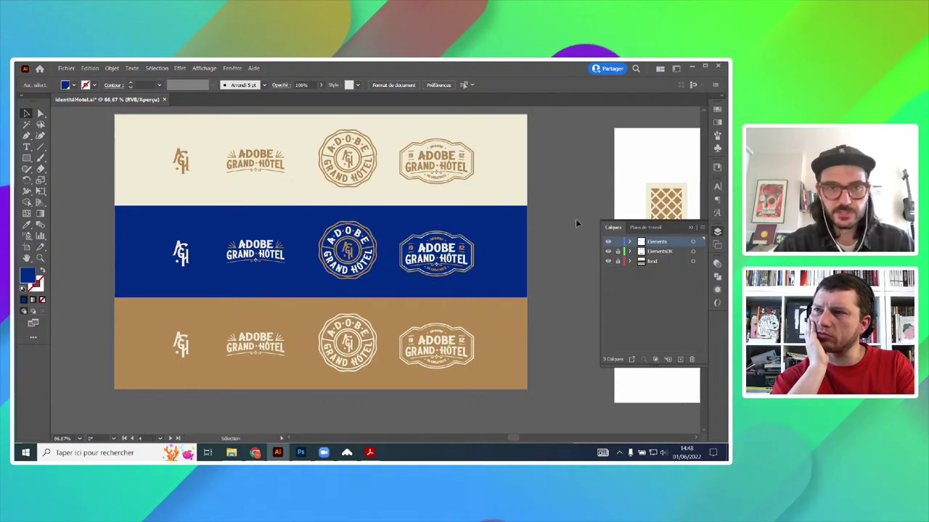
- Change the tan global swatch to orange with R 255, V 136 and B 33, with the preview enabled
{"action": "left_click", "coordinate": [717, 109]}
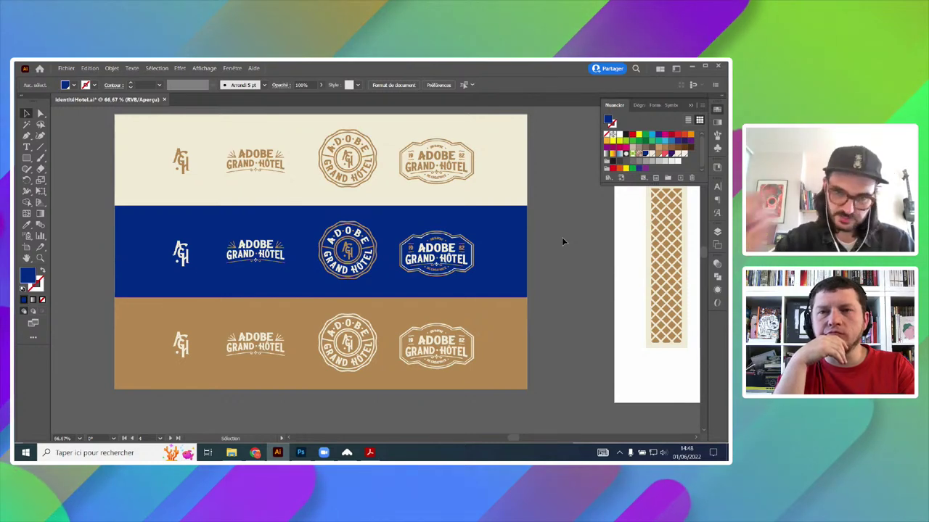
{"action": "left_click_drag", "start_coordinate": [562, 379], "coordinate": [455, 311]}
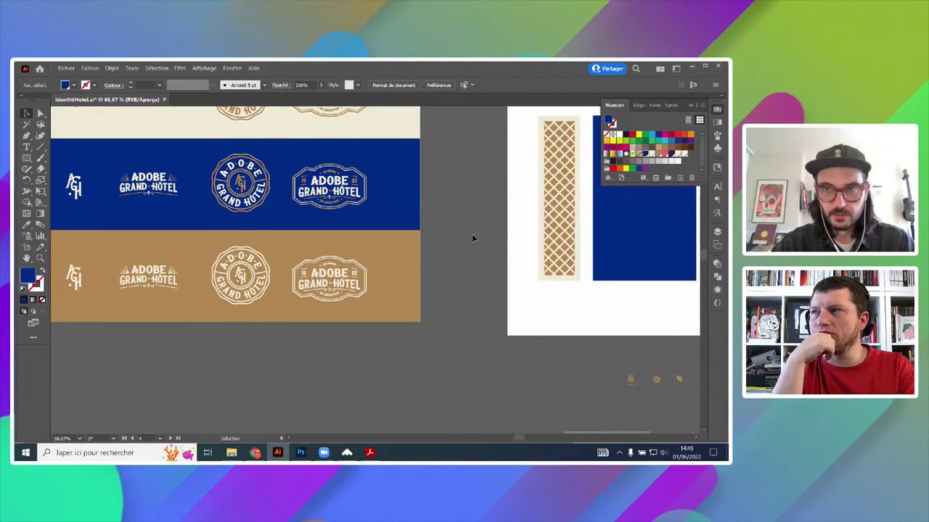
{"action": "double_click", "coordinate": [659, 155]}
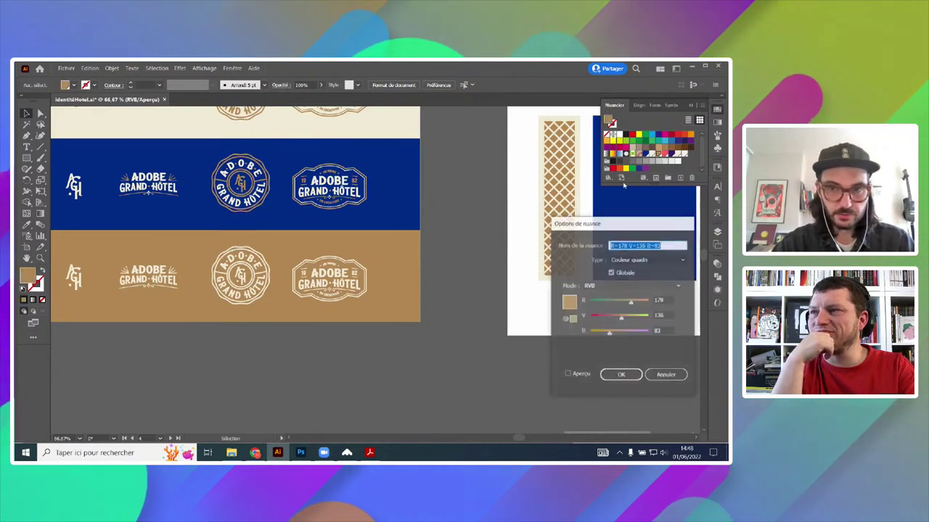
{"action": "left_click_drag", "start_coordinate": [607, 332], "coordinate": [597, 333]}
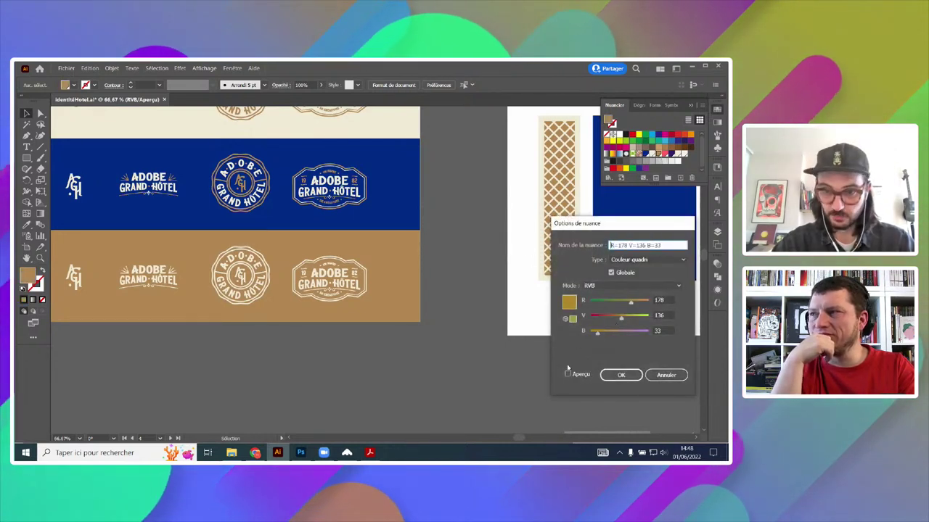
{"action": "left_click", "coordinate": [568, 375]}
{"action": "left_click_drag", "start_coordinate": [631, 302], "coordinate": [650, 302]}
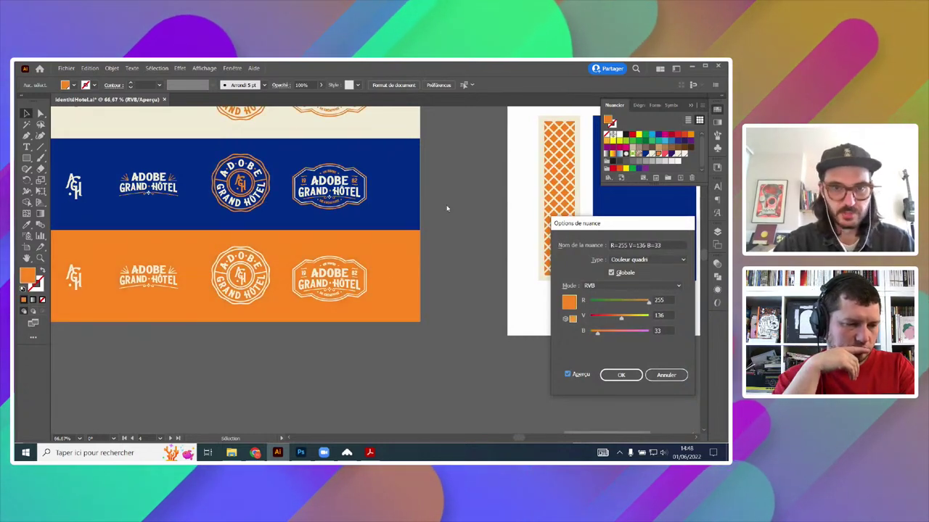
{"action": "left_click", "coordinate": [619, 377]}
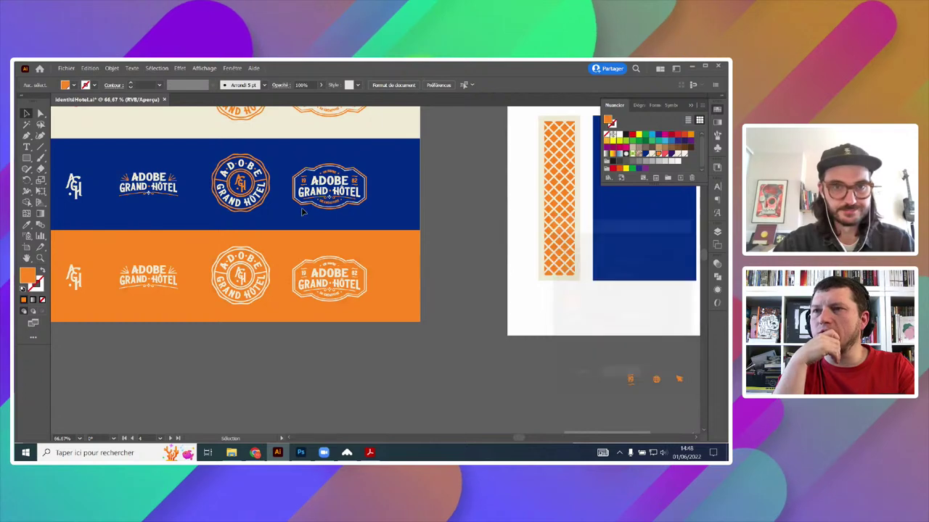
- Examine how the orange swatch looks in the seals and badges on the blue and orange bands
{"action": "scroll", "coordinate": [291, 214], "scroll_direction": "up", "scroll_amount": 2}
{"action": "left_click_drag", "start_coordinate": [290, 211], "coordinate": [442, 254]}
{"action": "scroll", "coordinate": [441, 253], "scroll_direction": "down", "scroll_amount": 2}
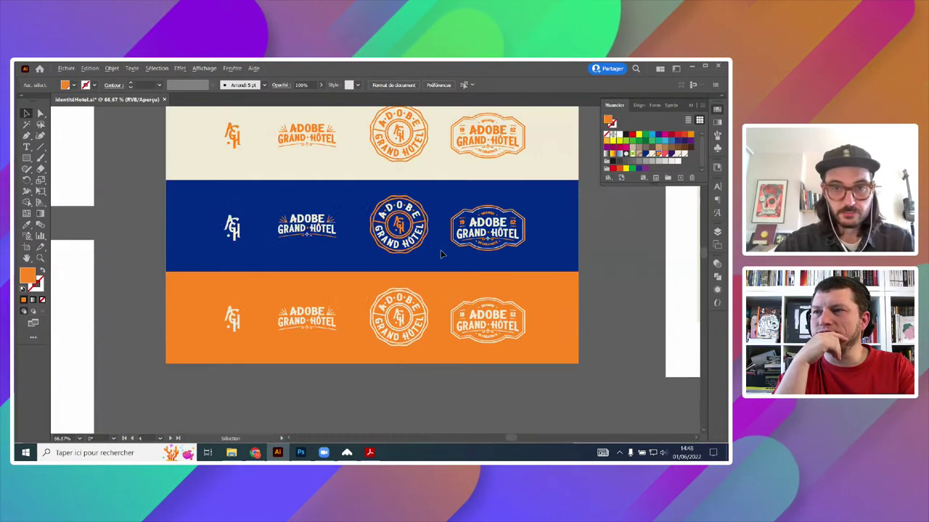
{"action": "scroll", "coordinate": [458, 278], "scroll_direction": "up", "scroll_amount": 2}
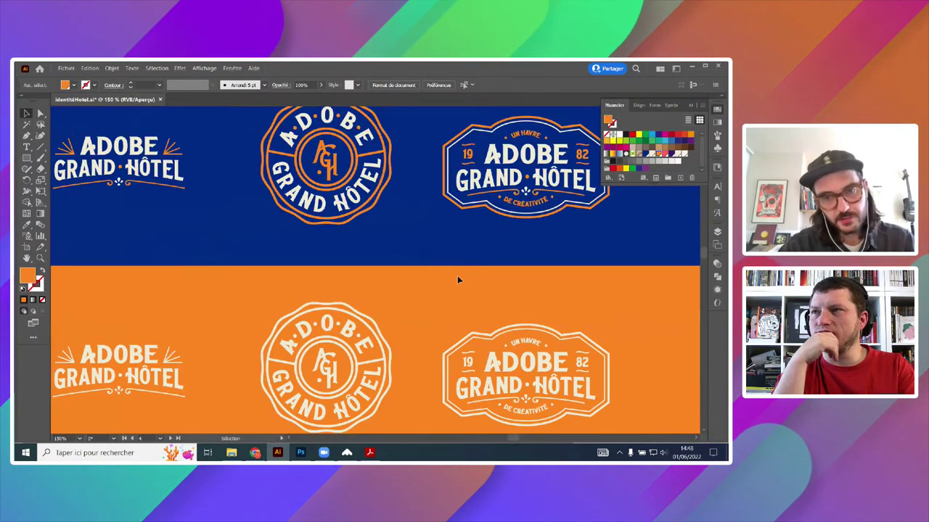
{"action": "scroll", "coordinate": [457, 280], "scroll_direction": "down", "scroll_amount": 2}
{"action": "left_click_drag", "start_coordinate": [473, 283], "coordinate": [494, 258]}
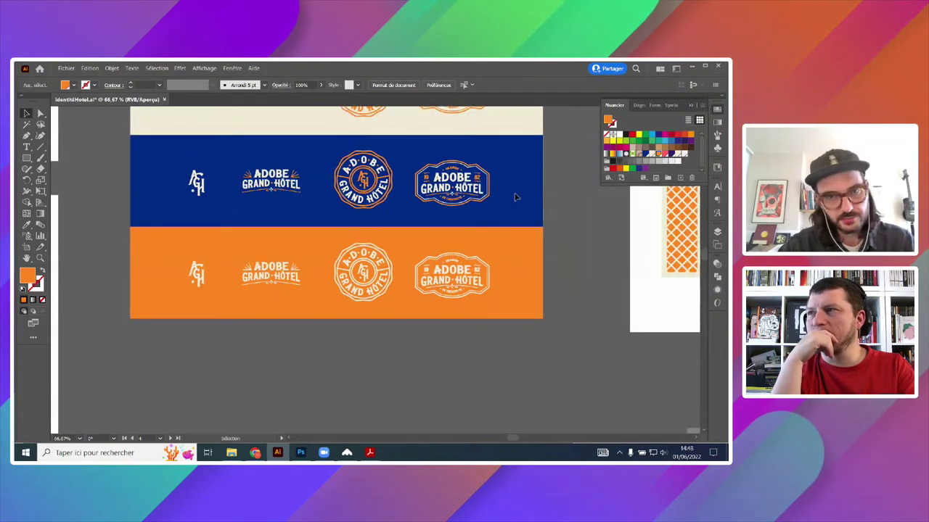
{"action": "scroll", "coordinate": [515, 196], "scroll_direction": "up", "scroll_amount": 2}
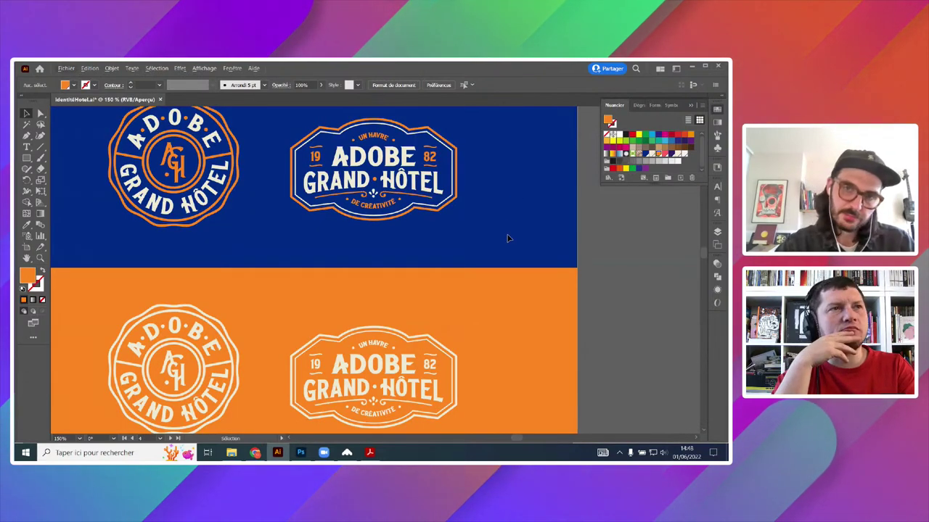
{"action": "scroll", "coordinate": [506, 239], "scroll_direction": "down", "scroll_amount": 2}
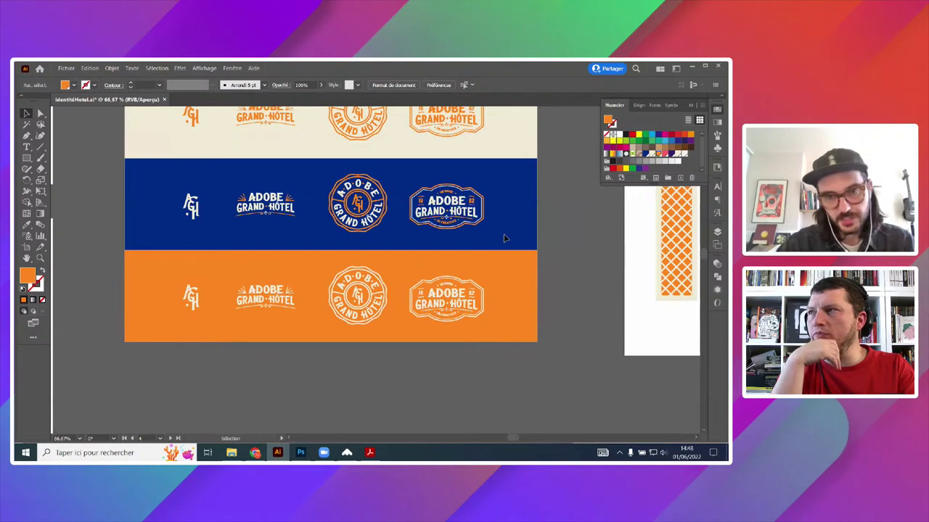
{"action": "scroll", "coordinate": [506, 239], "scroll_direction": "up", "scroll_amount": 1}
{"action": "scroll", "coordinate": [506, 239], "scroll_direction": "up", "scroll_amount": 1}
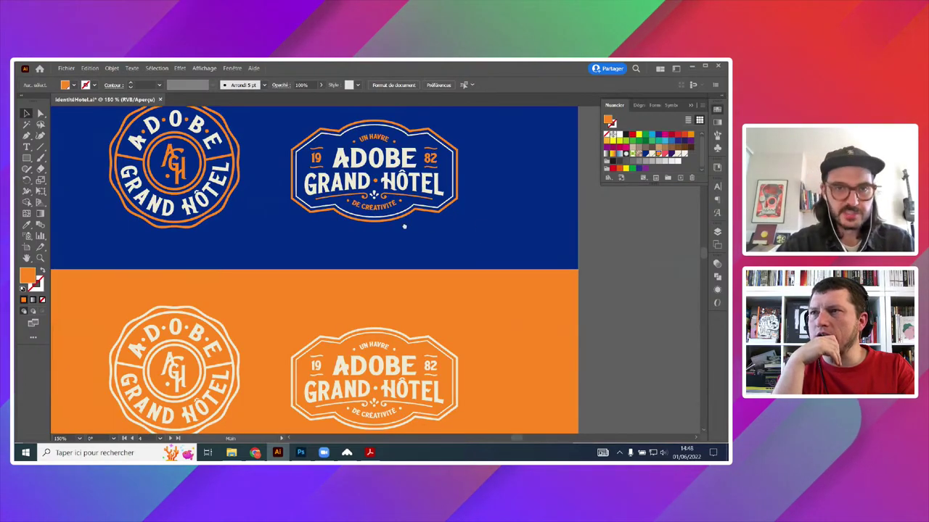
{"action": "scroll", "coordinate": [404, 226], "scroll_direction": "left", "scroll_amount": 3}
{"action": "scroll", "coordinate": [421, 231], "scroll_direction": "down", "scroll_amount": 2}
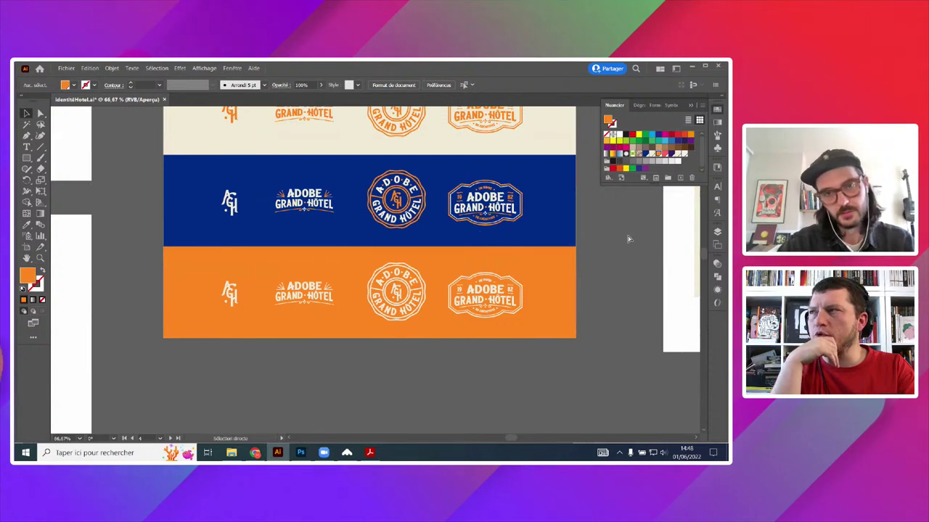
- Undo the orange swatch change, and inspect the tan swatch's colour options without altering them
{"action": "key", "text": "ctrl+z"}
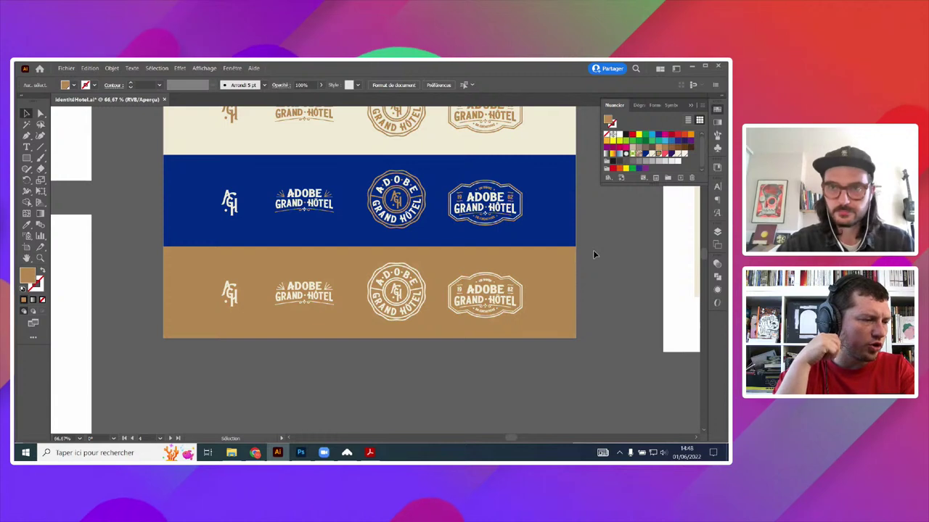
{"action": "double_click", "coordinate": [658, 153]}
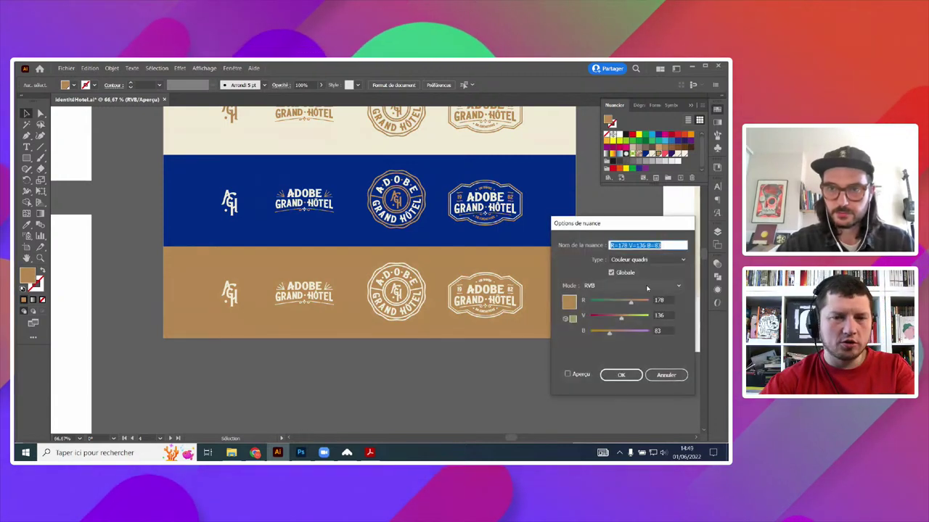
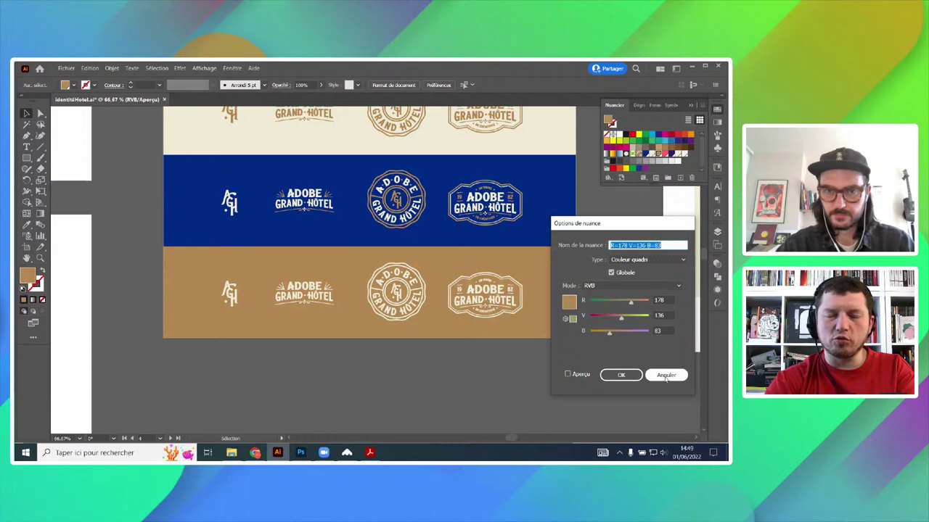
{"action": "left_click", "coordinate": [666, 375]}
- Compare the round seal and the "Un havre de créativité" badge on the blue and tan bands
{"action": "scroll", "coordinate": [602, 320], "scroll_direction": "down", "scroll_amount": 2}
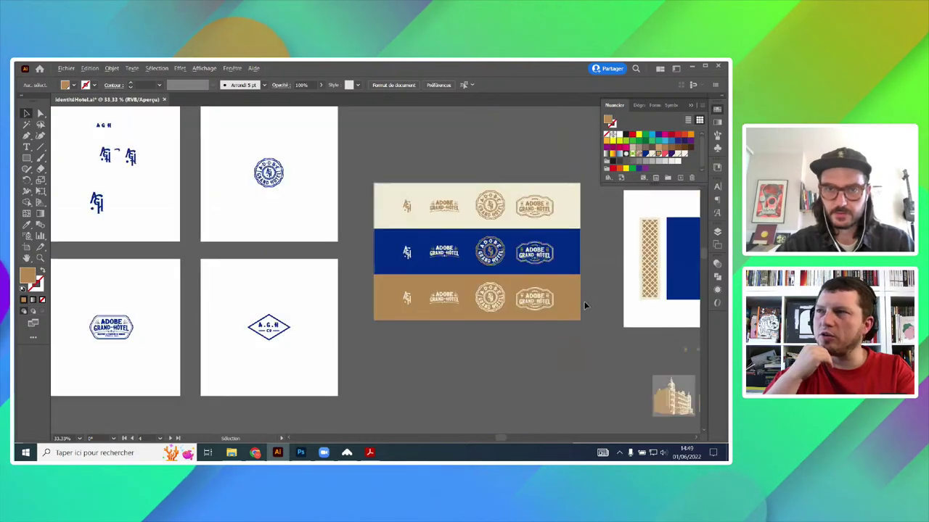
{"action": "left_click_drag", "start_coordinate": [600, 354], "coordinate": [527, 293]}
{"action": "scroll", "coordinate": [482, 212], "scroll_direction": "up", "scroll_amount": 2}
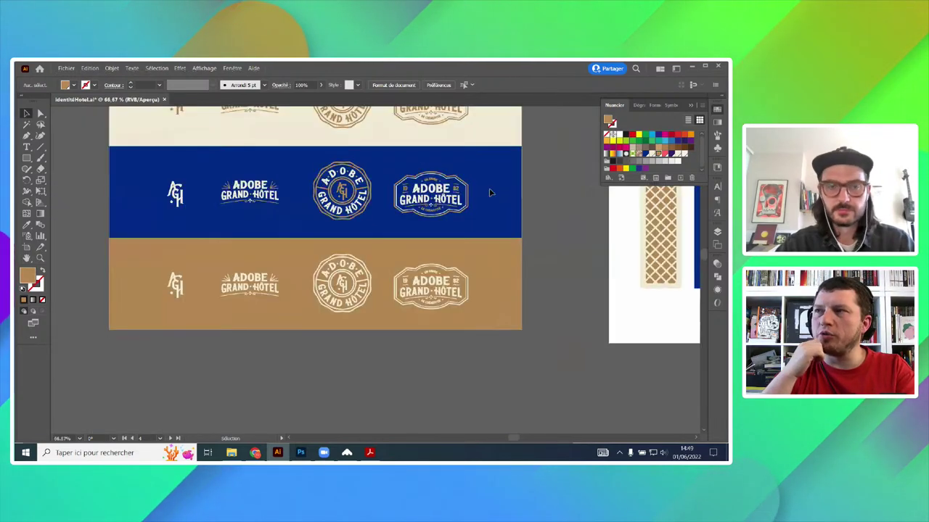
{"action": "scroll", "coordinate": [490, 192], "scroll_direction": "up", "scroll_amount": 2}
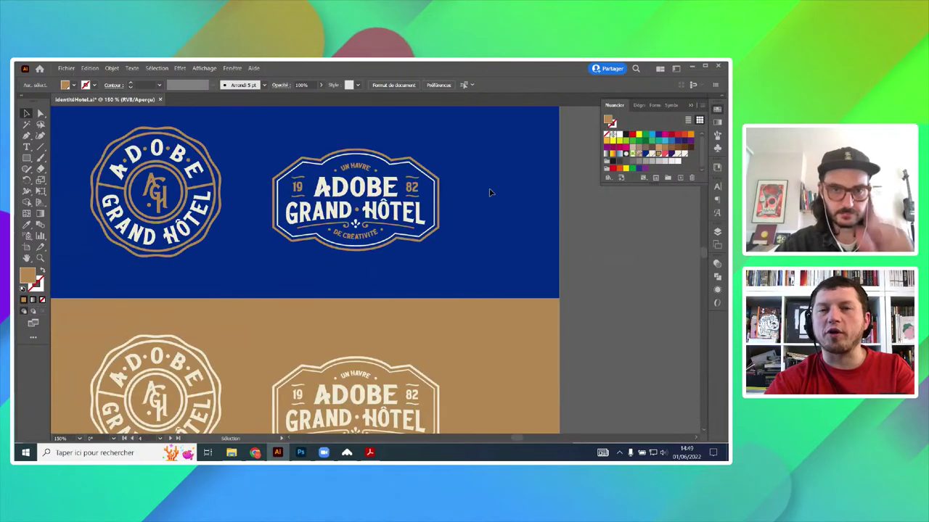
{"action": "scroll", "coordinate": [541, 204], "scroll_direction": "down", "scroll_amount": 3}
{"action": "scroll", "coordinate": [584, 198], "scroll_direction": "up", "scroll_amount": 3}
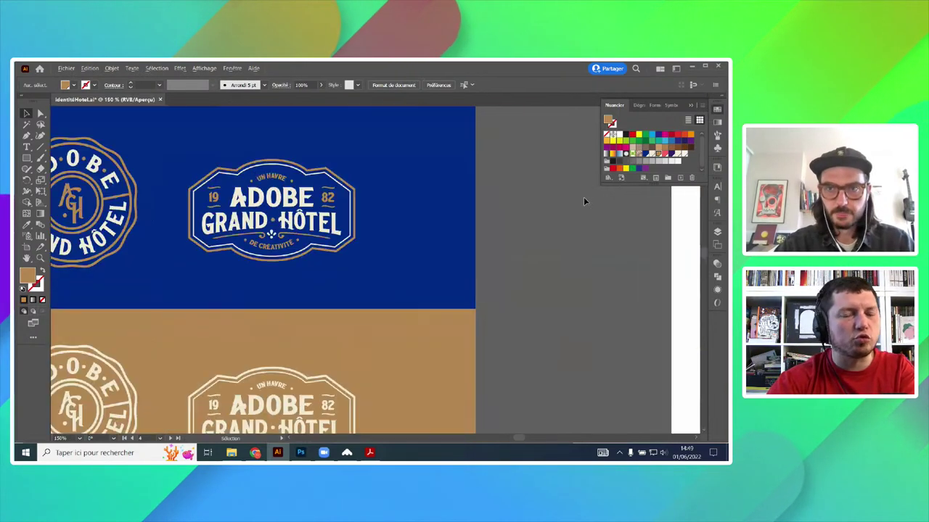
- Inspect the colour type choices of the tan global swatch without altering it
{"action": "scroll", "coordinate": [488, 225], "scroll_direction": "down", "scroll_amount": 2}
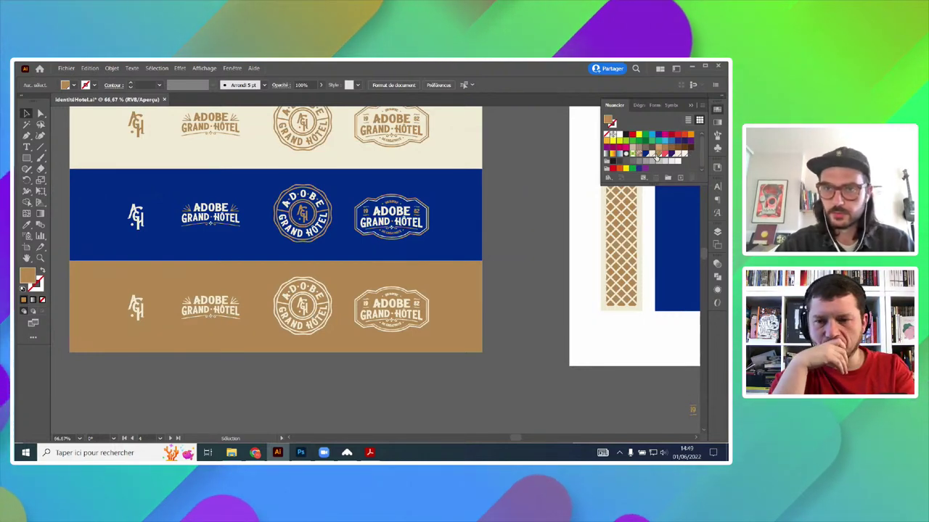
{"action": "double_click", "coordinate": [658, 153]}
{"action": "left_click", "coordinate": [636, 260]}
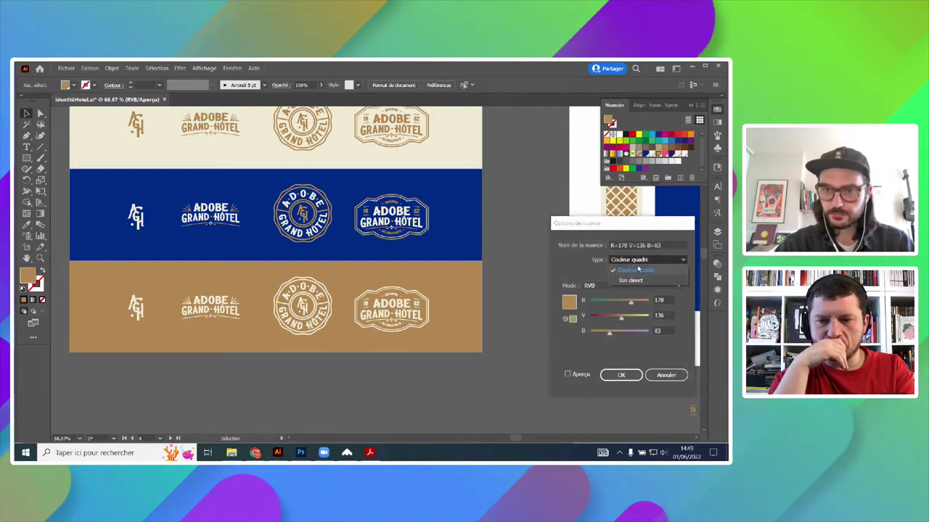
{"action": "left_click", "coordinate": [636, 270]}
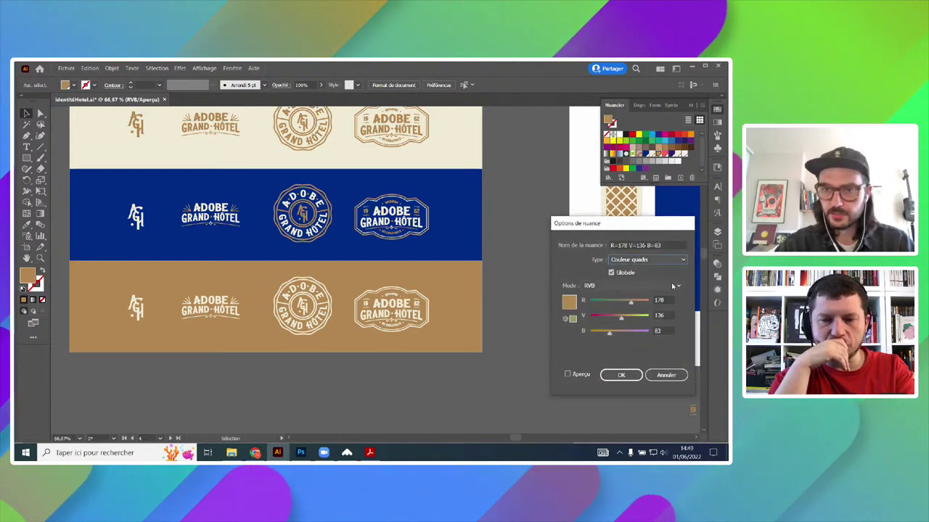
{"action": "left_click", "coordinate": [666, 375]}
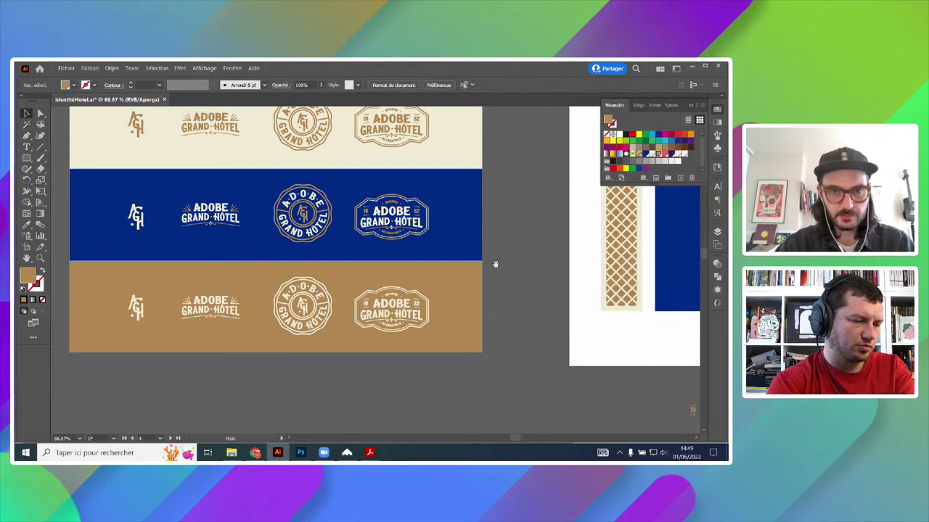
- Look over the three logo colour bands and the neighbouring artboard with the lattice strip and blue rectangle
{"action": "left_click_drag", "start_coordinate": [495, 264], "coordinate": [572, 284]}
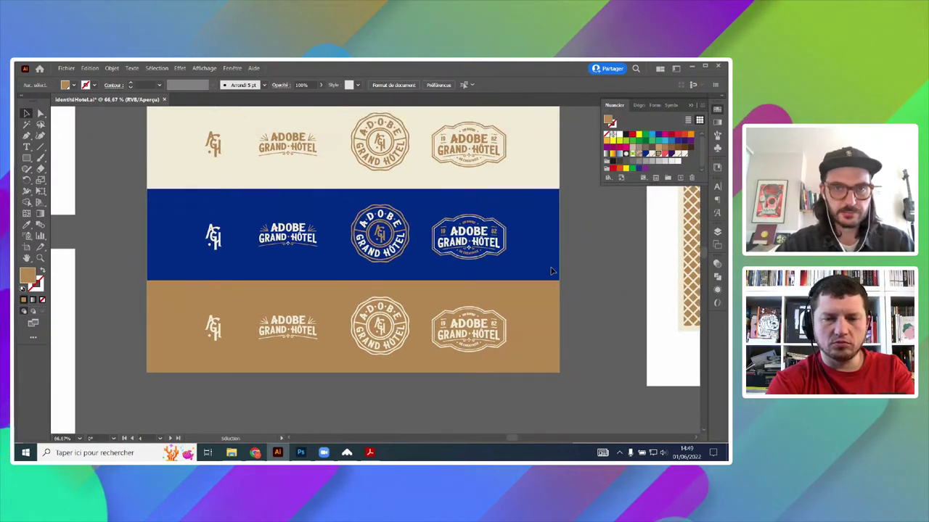
{"action": "scroll", "coordinate": [564, 238], "scroll_direction": "down", "scroll_amount": 1}
{"action": "left_click_drag", "start_coordinate": [568, 237], "coordinate": [431, 229]}
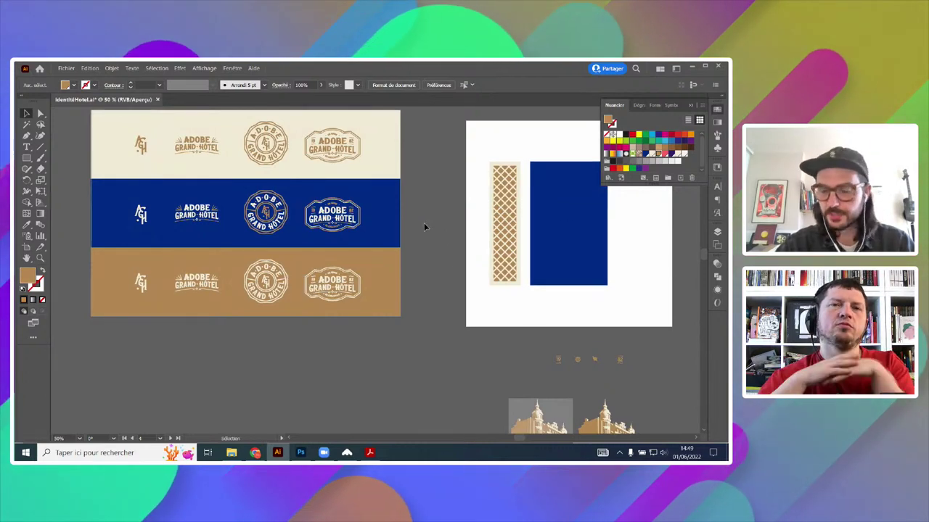
{"action": "left_click_drag", "start_coordinate": [423, 223], "coordinate": [569, 235]}
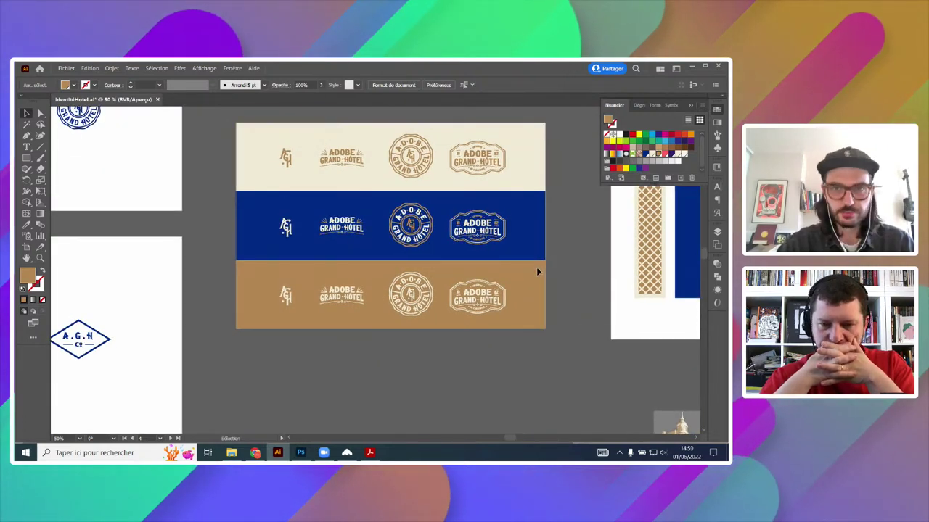
{"action": "scroll", "coordinate": [536, 265], "scroll_direction": "down", "scroll_amount": 1}
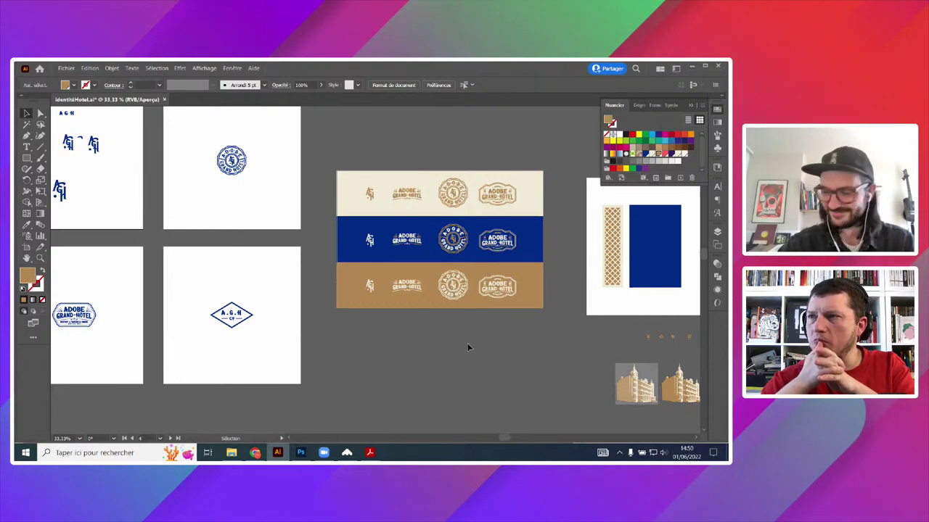
{"action": "left_click_drag", "start_coordinate": [525, 327], "coordinate": [490, 335]}
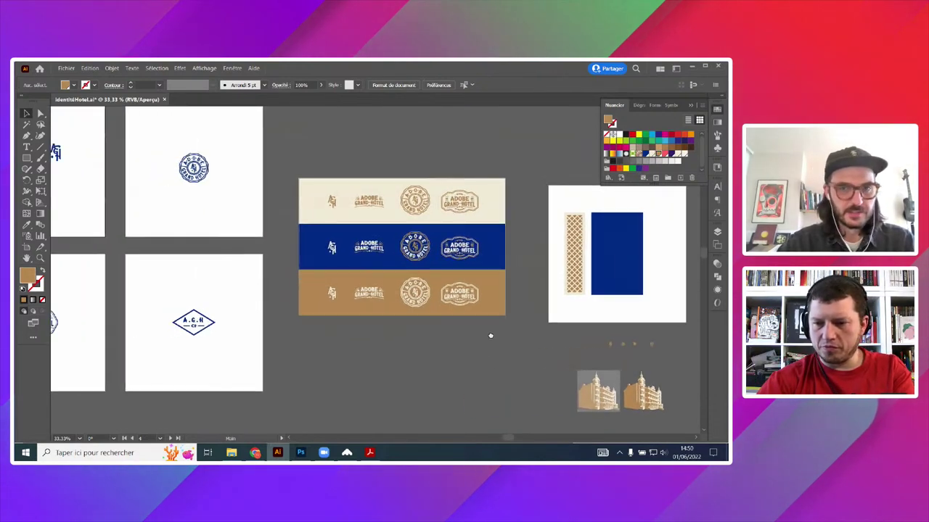
{"action": "scroll", "coordinate": [473, 335], "scroll_direction": "down", "scroll_amount": 1}
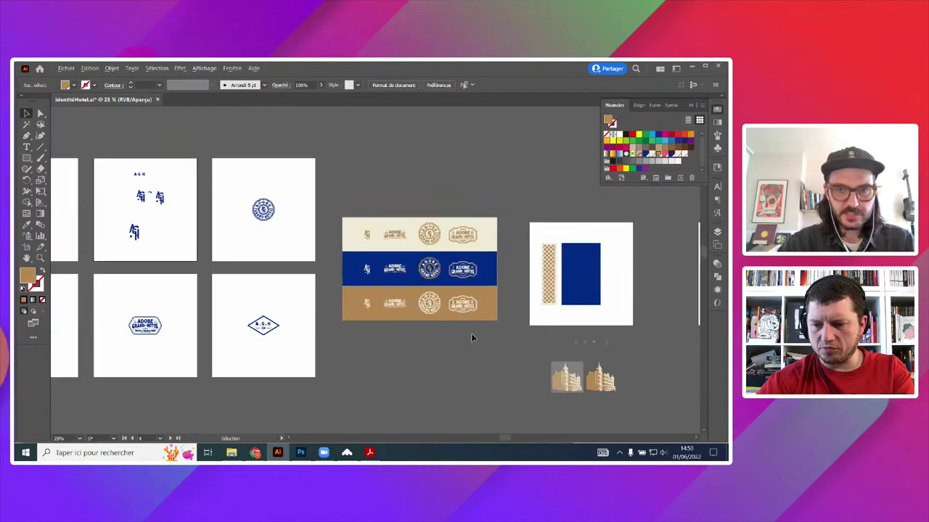
{"action": "scroll", "coordinate": [490, 330], "scroll_direction": "up", "scroll_amount": 1}
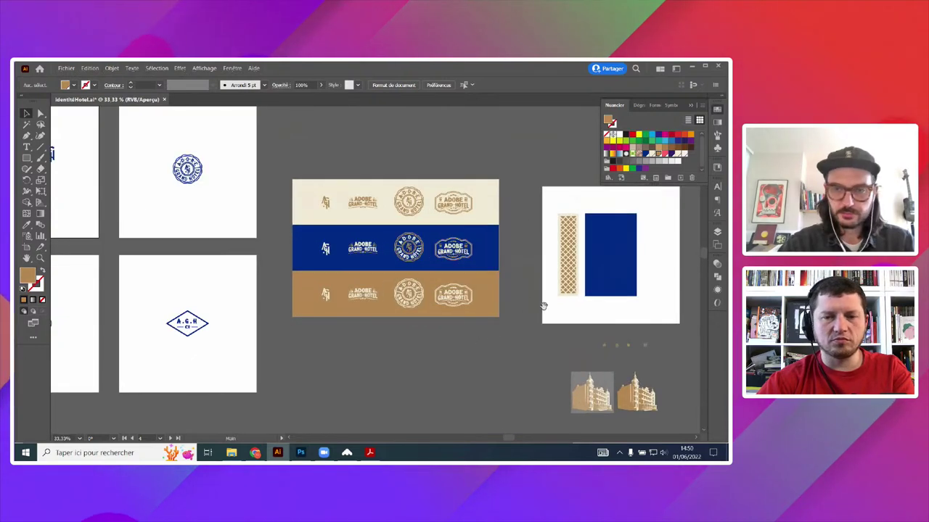
{"action": "scroll", "coordinate": [543, 308], "scroll_direction": "right", "scroll_amount": 3}
{"action": "scroll", "coordinate": [537, 275], "scroll_direction": "up", "scroll_amount": 2}
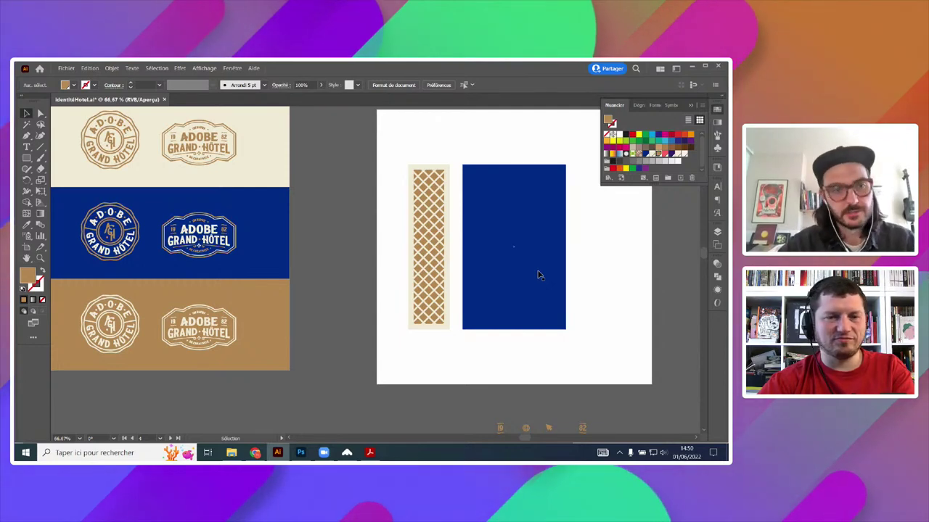
{"action": "scroll", "coordinate": [350, 238], "scroll_direction": "down", "scroll_amount": 1}
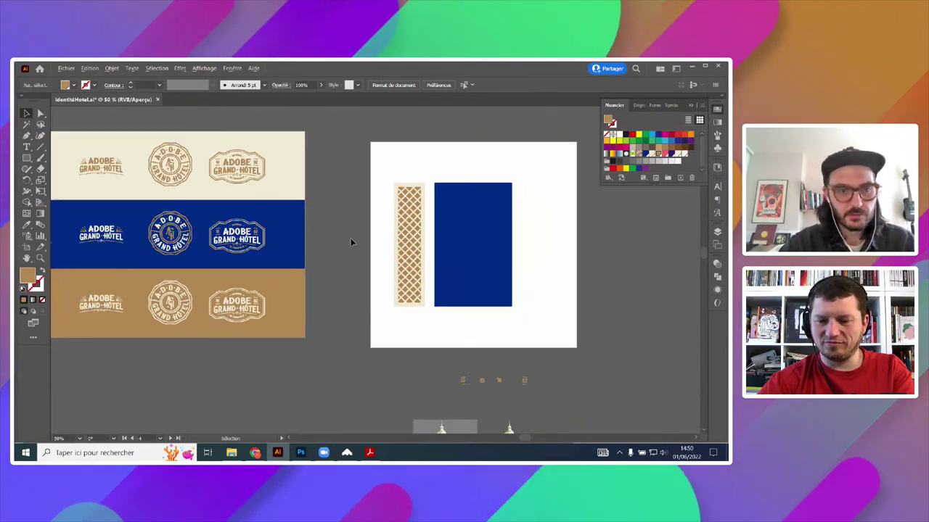
{"action": "left_click_drag", "start_coordinate": [326, 236], "coordinate": [474, 250]}
{"action": "left_click_drag", "start_coordinate": [298, 249], "coordinate": [206, 237]}
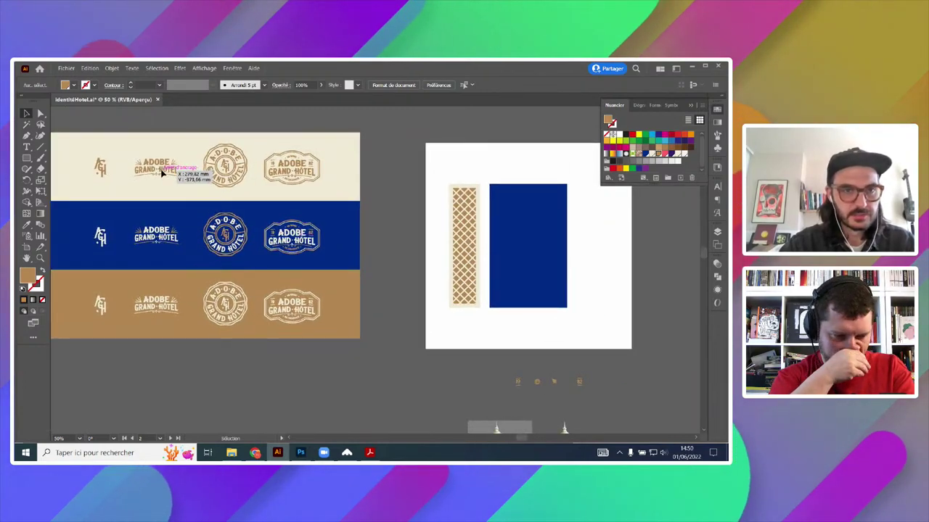
- Unlock the ElementsOK layer so that the logos can be selected
{"action": "scroll", "coordinate": [374, 250], "scroll_direction": "down", "scroll_amount": 2}
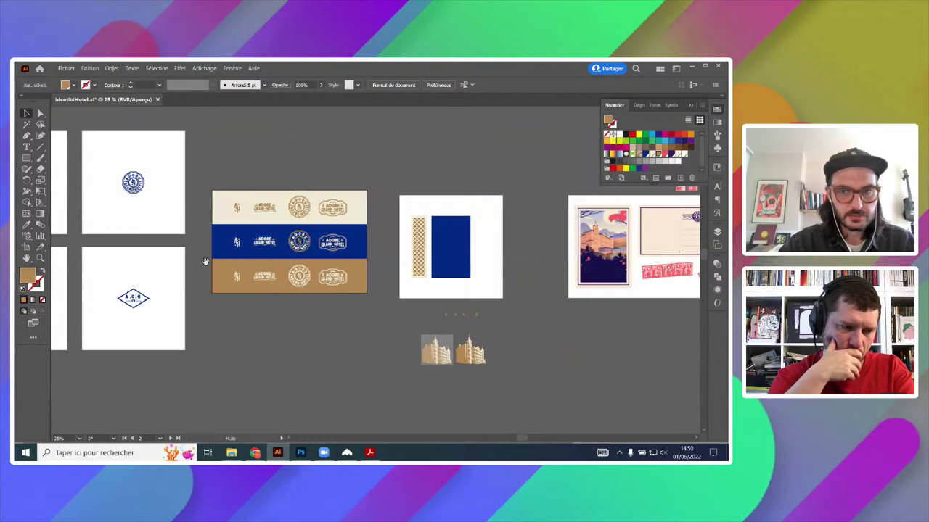
{"action": "left_click_drag", "start_coordinate": [206, 264], "coordinate": [536, 269]}
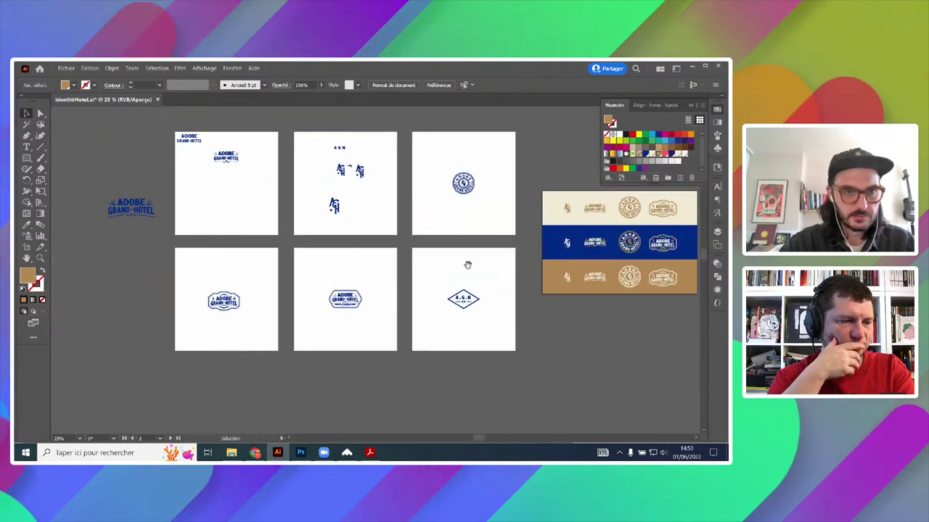
{"action": "scroll", "coordinate": [226, 151], "scroll_direction": "up", "scroll_amount": 1}
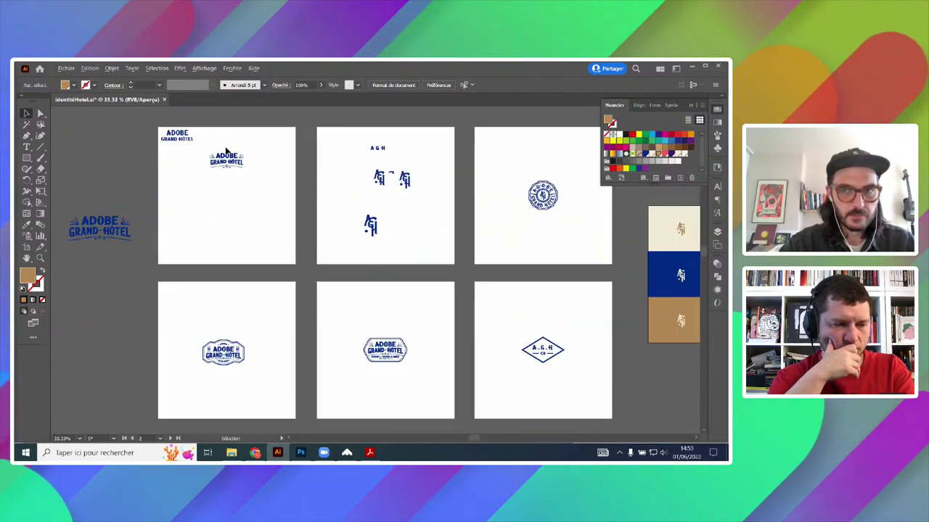
{"action": "left_click", "coordinate": [717, 232]}
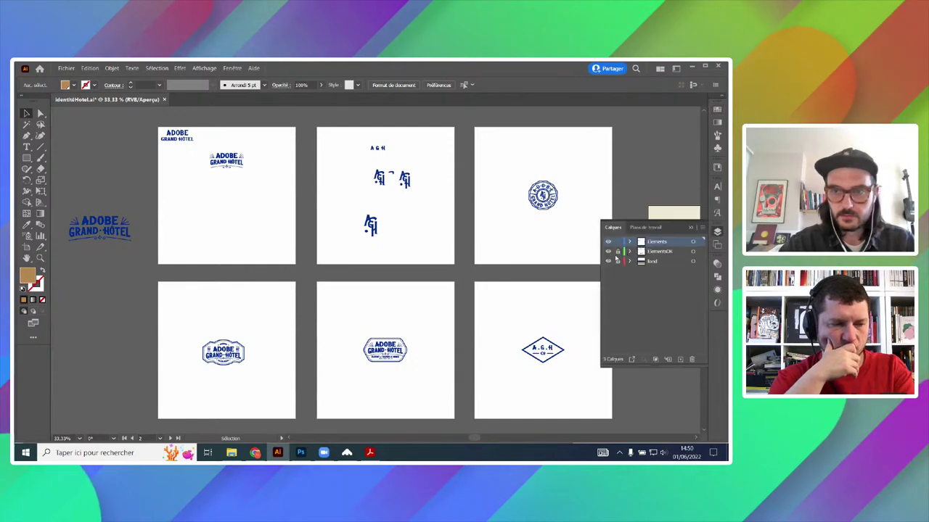
{"action": "left_click_drag", "start_coordinate": [506, 248], "coordinate": [80, 249]}
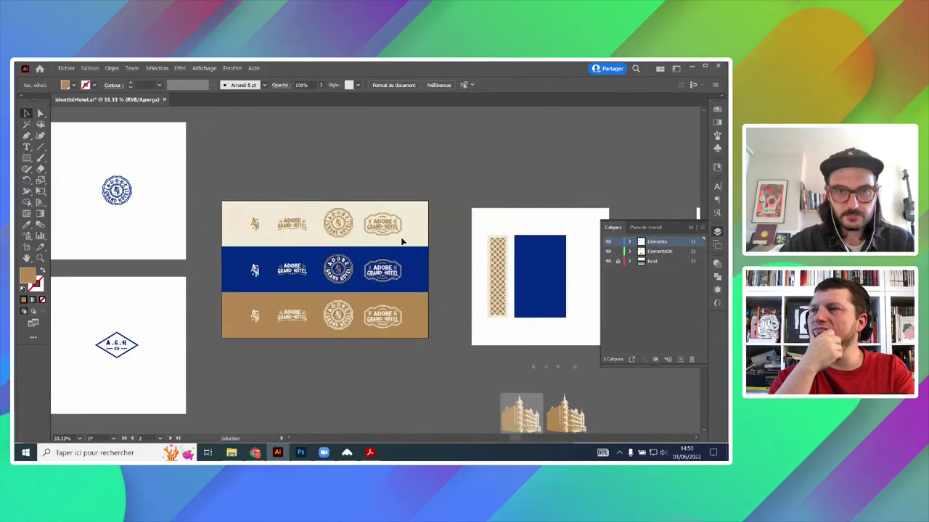
{"action": "scroll", "coordinate": [421, 232], "scroll_direction": "up", "scroll_amount": 1}
{"action": "scroll", "coordinate": [451, 235], "scroll_direction": "right", "scroll_amount": 3}
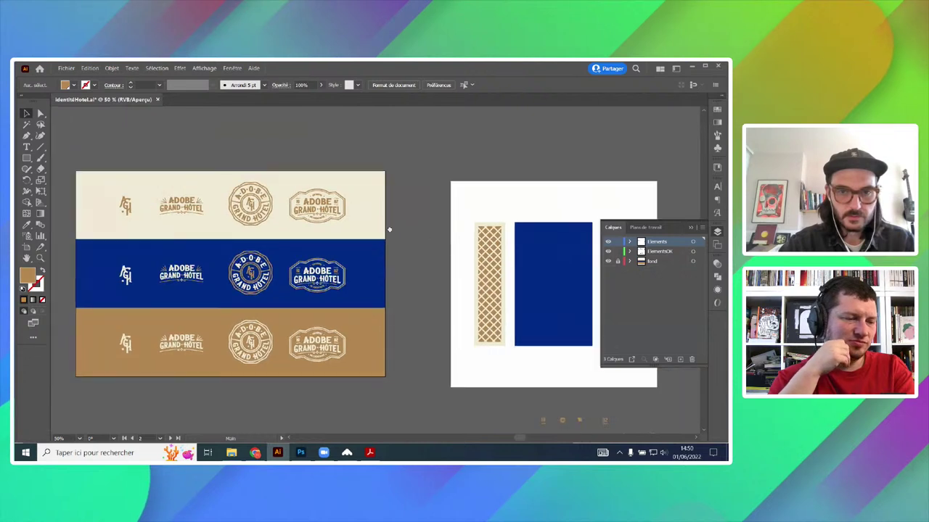
- Check the dimensions of the blue rectangle beside the lattice strip
{"action": "left_click", "coordinate": [527, 265]}
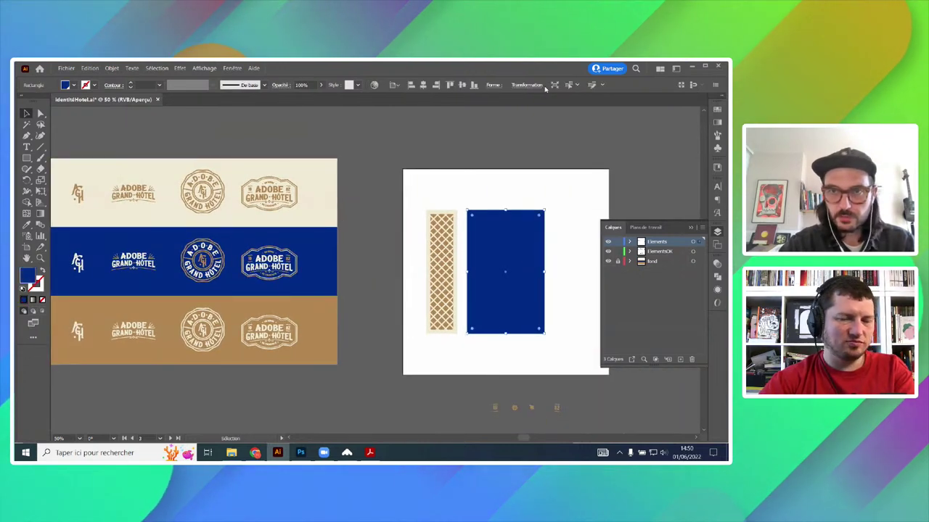
{"action": "left_click", "coordinate": [529, 86]}
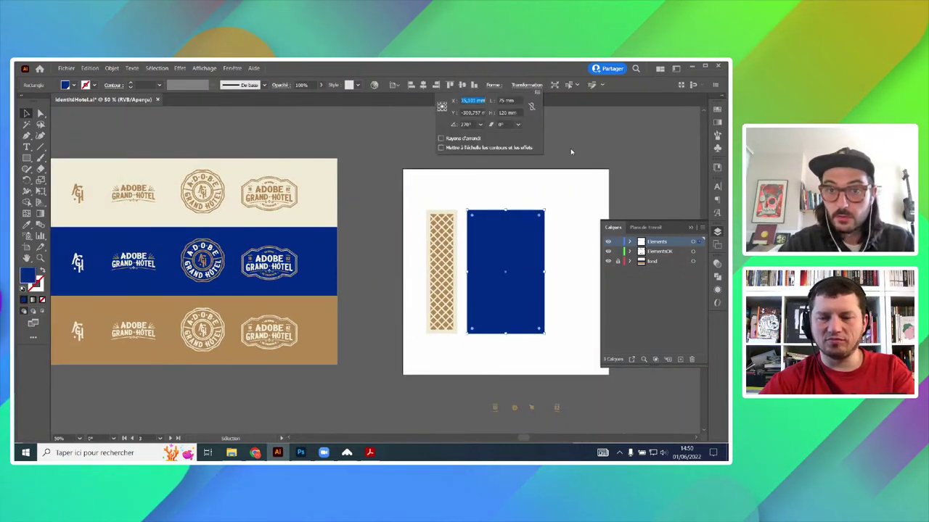
{"action": "scroll", "coordinate": [548, 259], "scroll_direction": "up", "scroll_amount": 1}
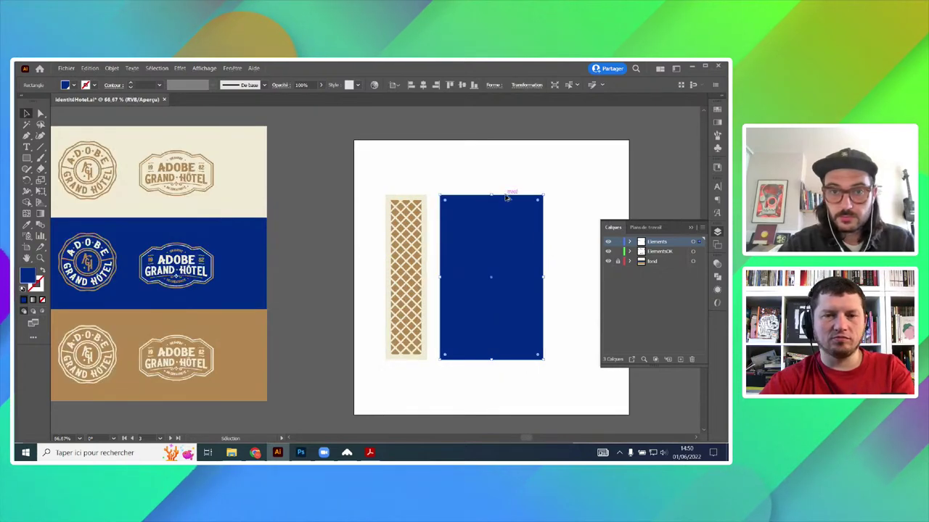
{"action": "left_click_drag", "start_coordinate": [502, 247], "coordinate": [530, 222]}
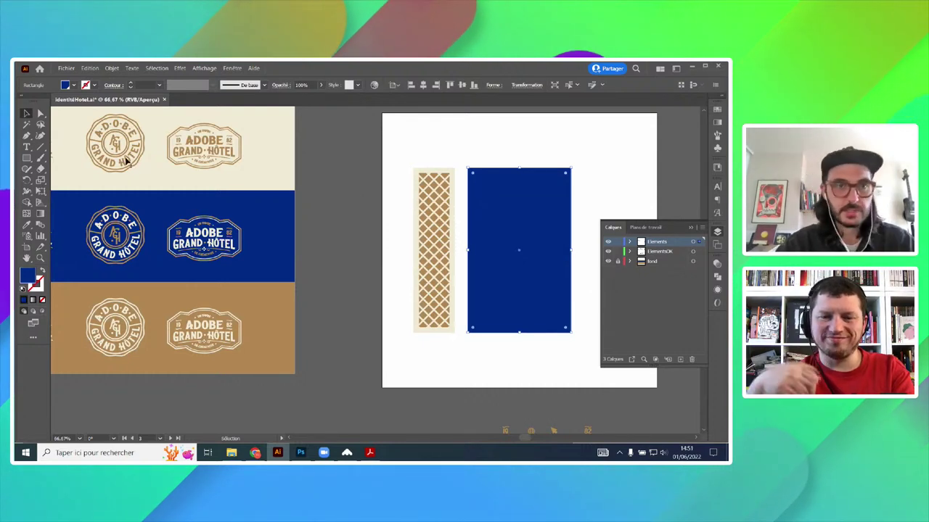
{"action": "left_click", "coordinate": [209, 145]}
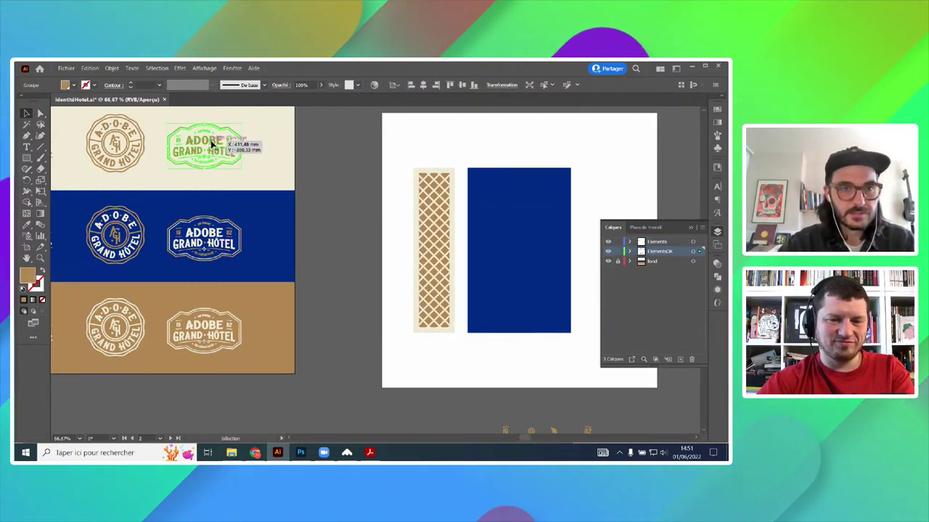
{"action": "double_click", "coordinate": [211, 140]}
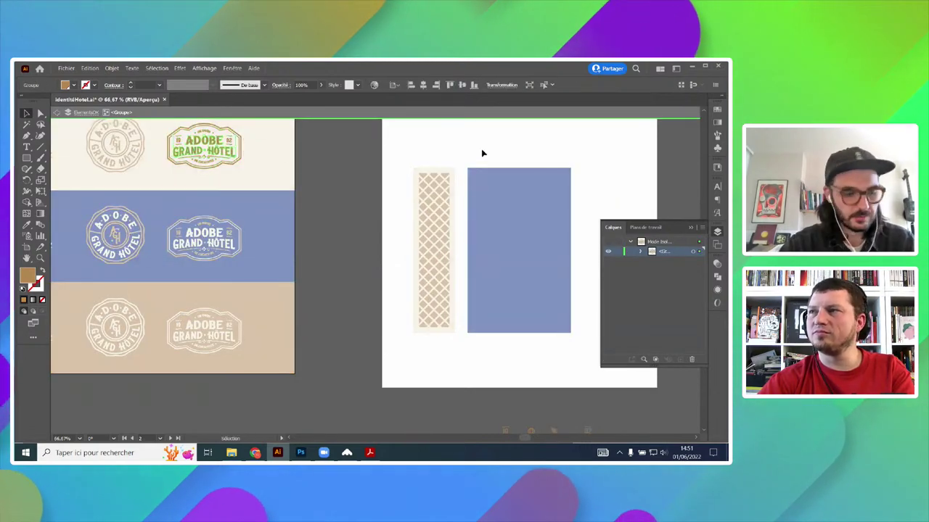
{"action": "double_click", "coordinate": [483, 152]}
{"action": "left_click", "coordinate": [225, 162]}
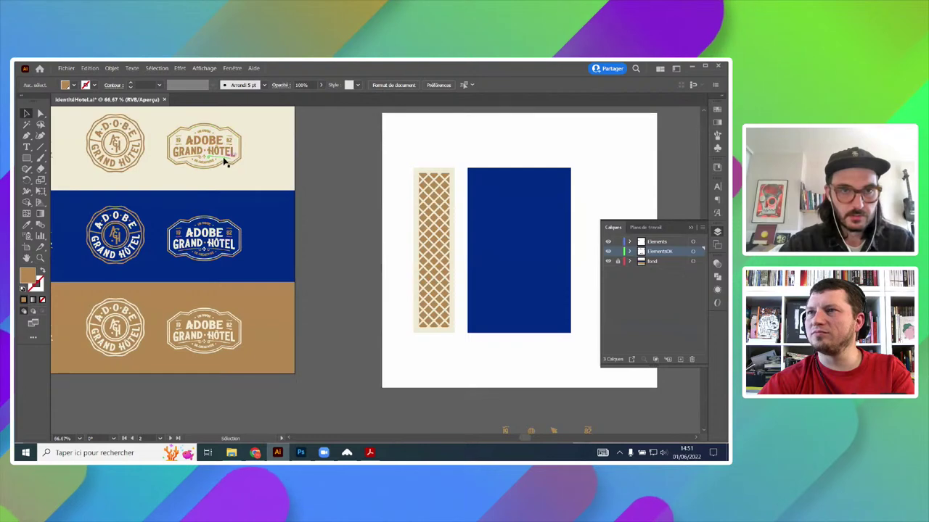
- Copy the blue Adobe Grand Hôtel wordmark that sits outside the logo artboards
{"action": "left_click_drag", "start_coordinate": [223, 160], "coordinate": [580, 151]}
{"action": "scroll", "coordinate": [421, 214], "scroll_direction": "down", "scroll_amount": 2}
{"action": "scroll", "coordinate": [198, 211], "scroll_direction": "left", "scroll_amount": 5}
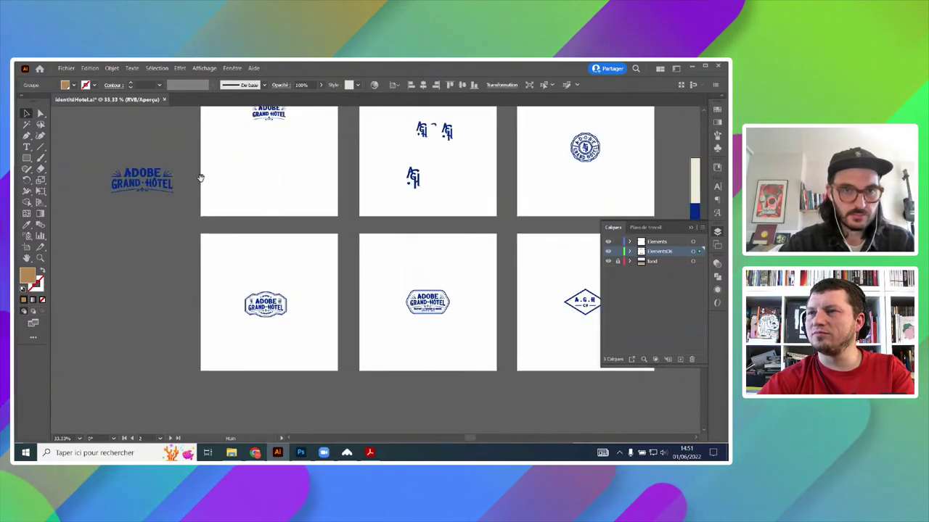
{"action": "left_click", "coordinate": [138, 182]}
{"action": "left_click_drag", "start_coordinate": [559, 214], "coordinate": [70, 220]}
{"action": "scroll", "coordinate": [563, 236], "scroll_direction": "up", "scroll_amount": 2}
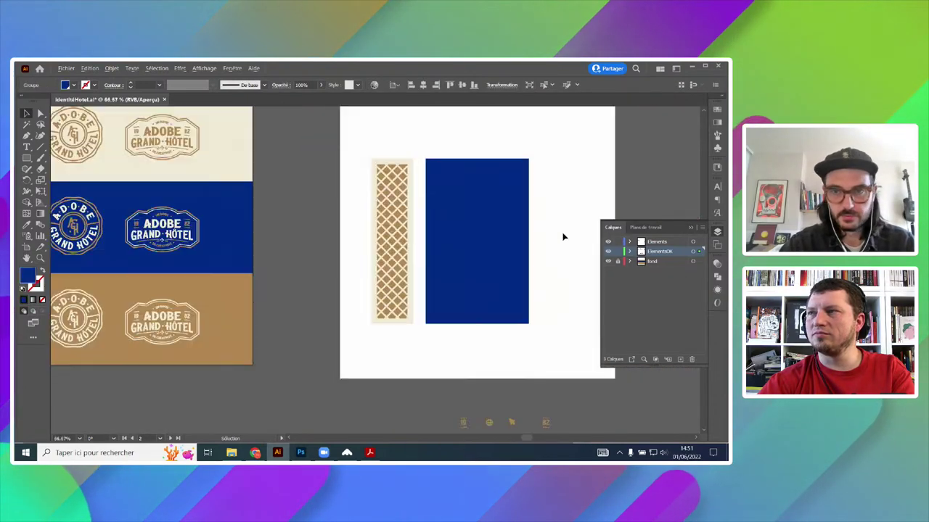
- Lock the ElementsOK layer and paste the wordmark into the Elements layer near the blue rectangle
{"action": "left_click_drag", "start_coordinate": [590, 232], "coordinate": [403, 240]}
{"action": "left_click", "coordinate": [404, 240]}
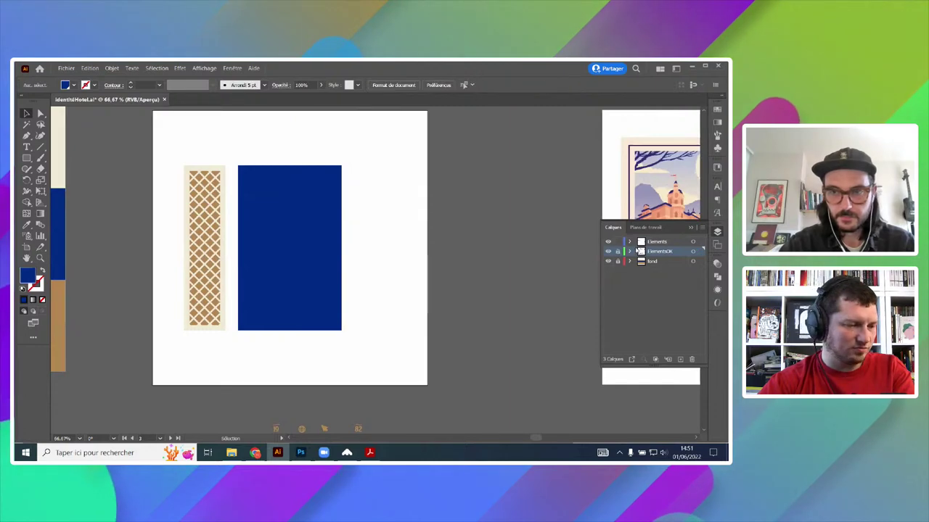
{"action": "left_click", "coordinate": [653, 242]}
{"action": "key", "text": "ctrl+v"}
{"action": "key", "text": "ctrl+plus"}
{"action": "key", "text": "ctrl+plus"}
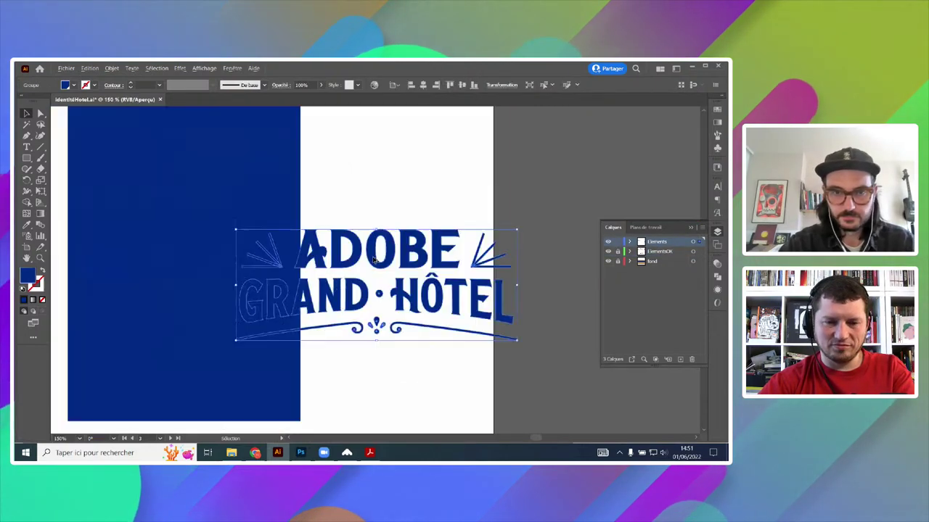
- Shift the pasted wordmark aside and recolour it with the cream sampled from the cream logo band
{"action": "left_click_drag", "start_coordinate": [413, 262], "coordinate": [465, 234]}
{"action": "key", "text": "i"}
{"action": "scroll", "coordinate": [400, 222], "scroll_direction": "down", "scroll_amount": 3}
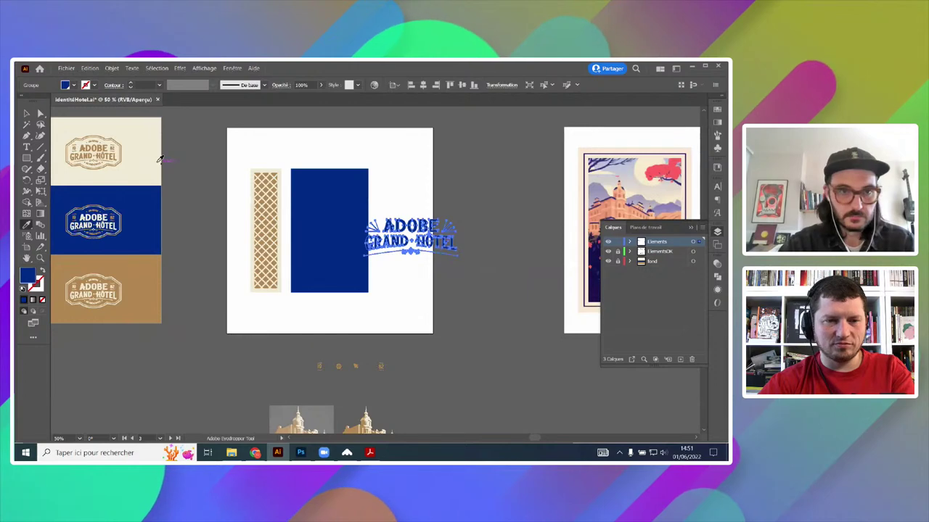
{"action": "left_click", "coordinate": [160, 157]}
{"action": "left_click", "coordinate": [429, 170], "text": "ctrl"}
{"action": "scroll", "coordinate": [415, 222], "scroll_direction": "up", "scroll_amount": 3}
{"action": "key", "text": "v"}
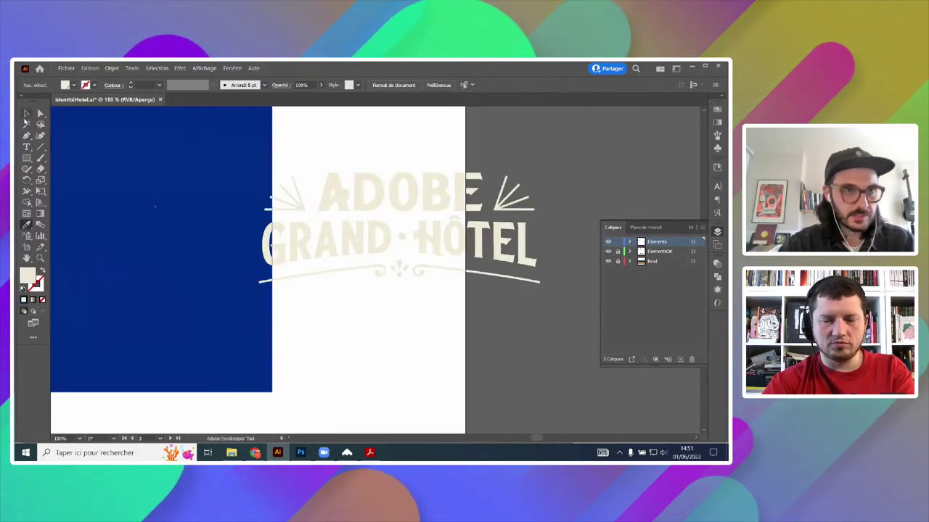
- Place a duplicate of the cream wordmark on the blue rectangle, scaled down to about two thirds of the rectangle's width
{"action": "key", "text": "ctrl+minus"}
{"action": "left_click_drag", "start_coordinate": [392, 203], "coordinate": [355, 251]}
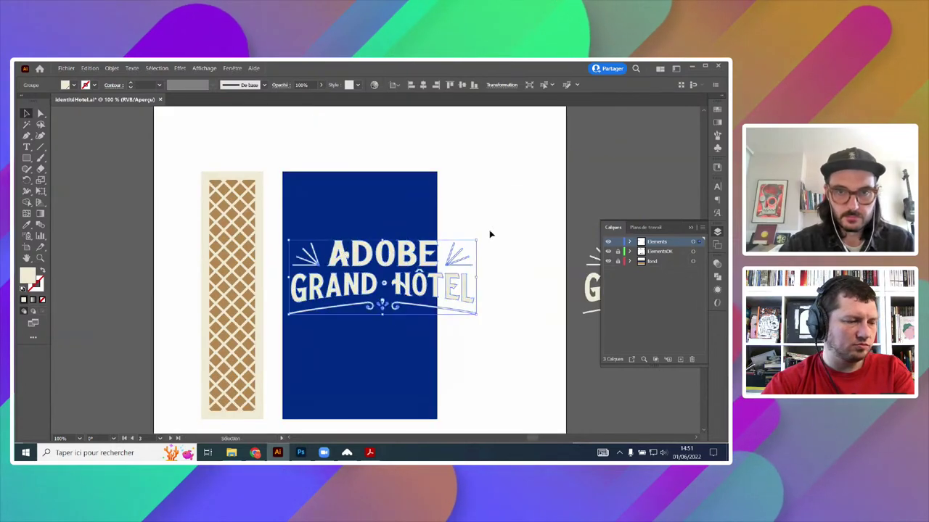
{"action": "left_click_drag", "start_coordinate": [477, 239], "coordinate": [454, 257]}
{"action": "left_click", "coordinate": [460, 280]}
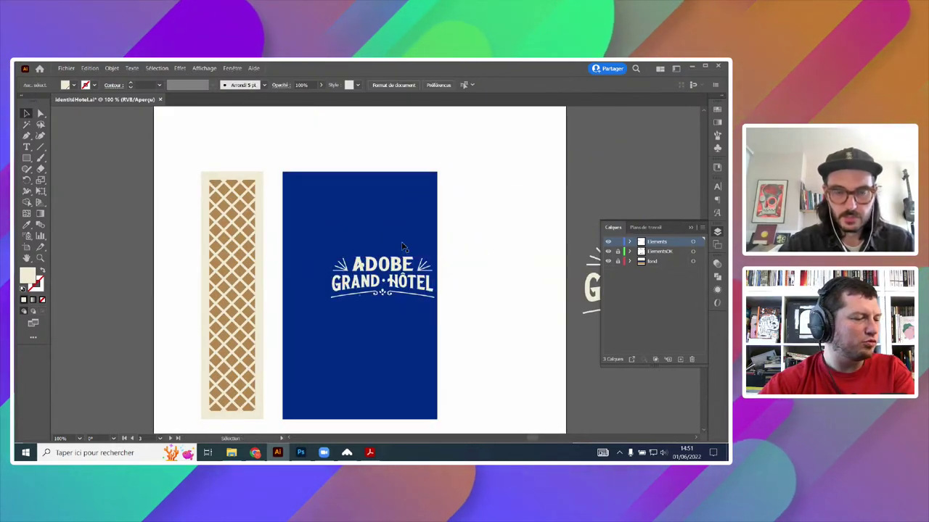
- Delete the ray ornaments on both sides of ADOBE inside the wordmark group on the blue rectangle
{"action": "scroll", "coordinate": [397, 262], "scroll_direction": "up", "scroll_amount": 2}
{"action": "double_click", "coordinate": [449, 271]}
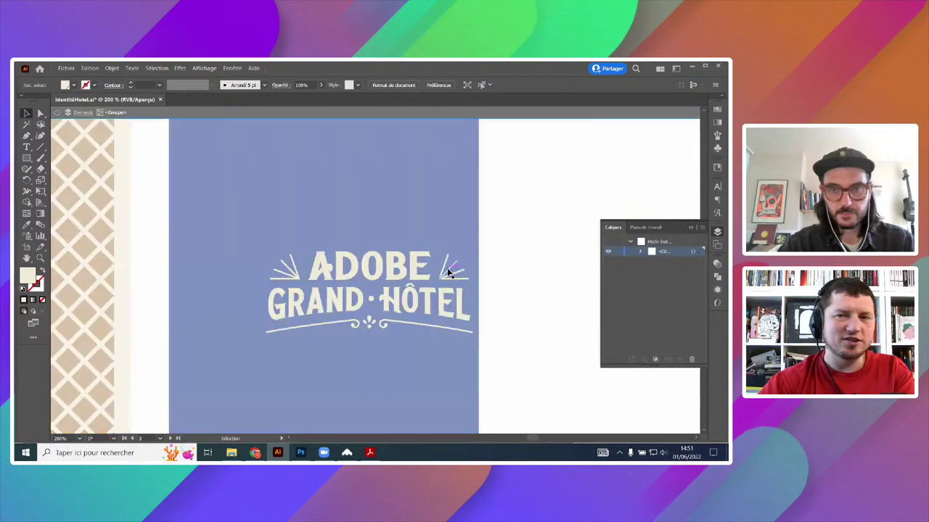
{"action": "left_click", "coordinate": [450, 278]}
{"action": "key", "text": "Delete"}
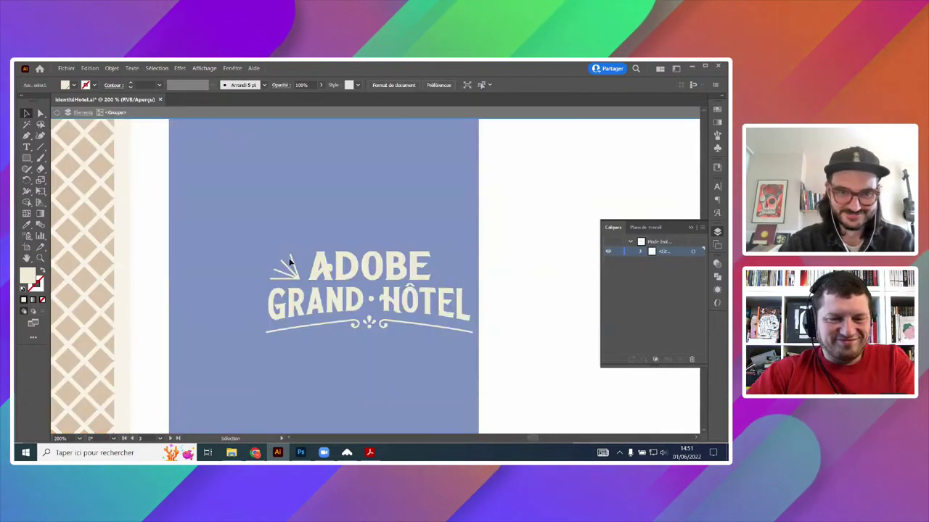
{"action": "left_click", "coordinate": [289, 262]}
{"action": "key", "text": "Delete"}
- Take the word ADOBE out of the wordmark group and put it back in place as a separate group
{"action": "left_click", "coordinate": [427, 261]}
{"action": "key", "text": "Delete"}
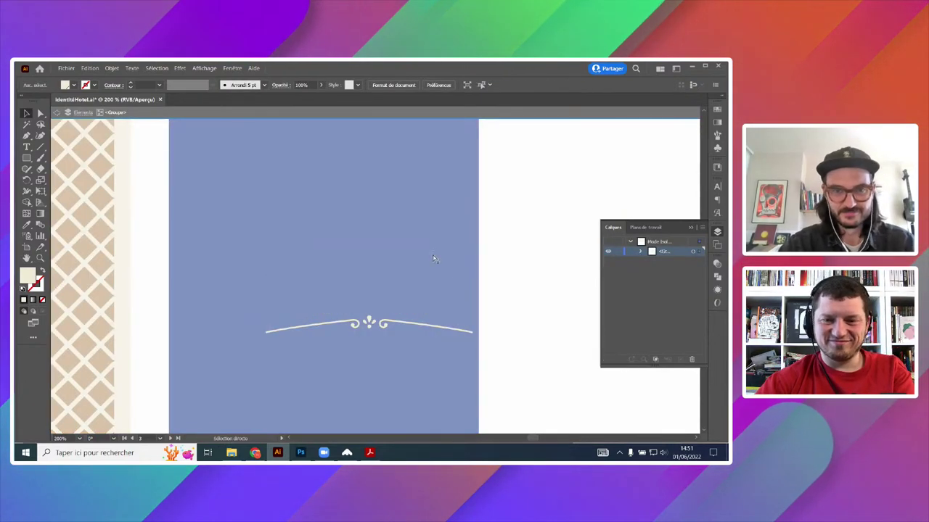
{"action": "key", "text": "ctrl+z"}
{"action": "left_click", "coordinate": [312, 265]}
{"action": "key", "text": "Delete"}
{"action": "double_click", "coordinate": [504, 261]}
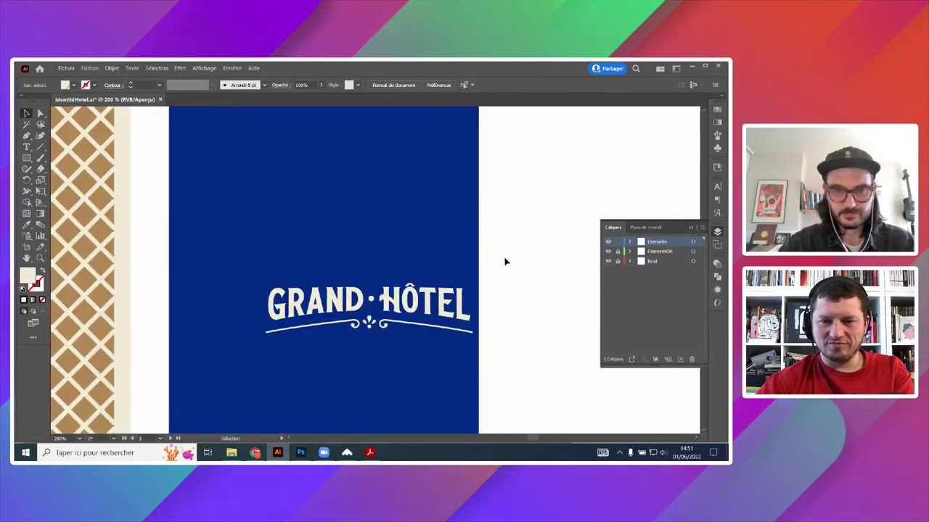
{"action": "key", "text": "ctrl+z"}
{"action": "key", "text": "ctrl+minus"}
{"action": "key", "text": "ctrl+minus"}
{"action": "key", "text": "ctrl+minus"}
{"action": "key", "text": "ctrl+plus"}
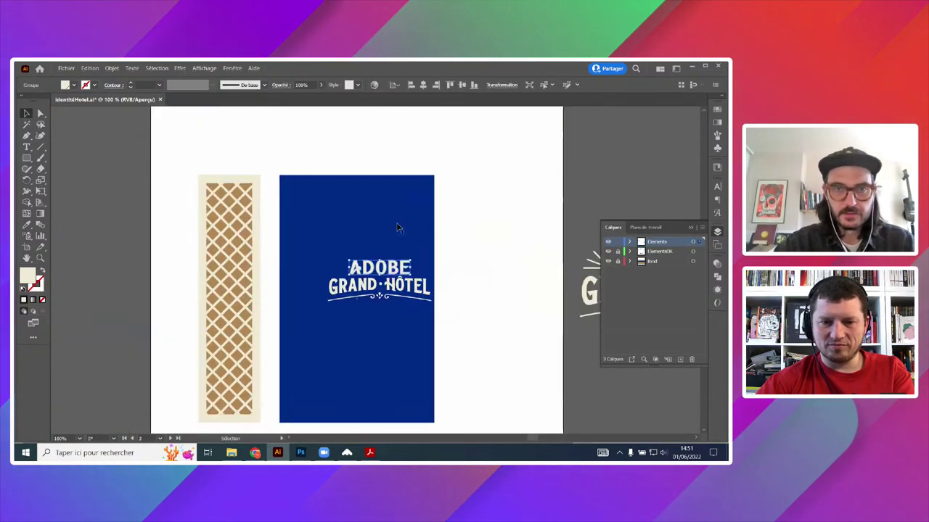
- Move ADOBE up near the top of the blue rectangle and centre it horizontally
{"action": "left_click", "coordinate": [352, 210]}
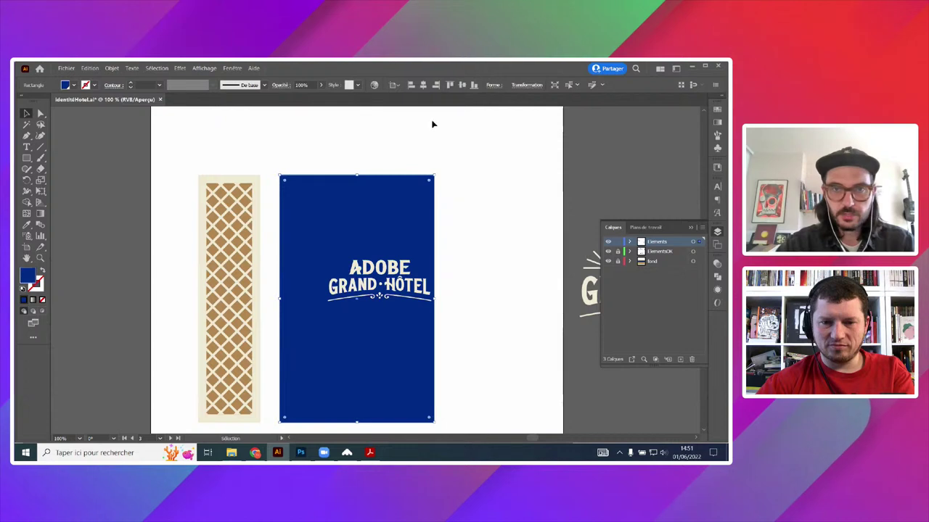
{"action": "scroll", "coordinate": [312, 148], "scroll_direction": "up", "scroll_amount": 1}
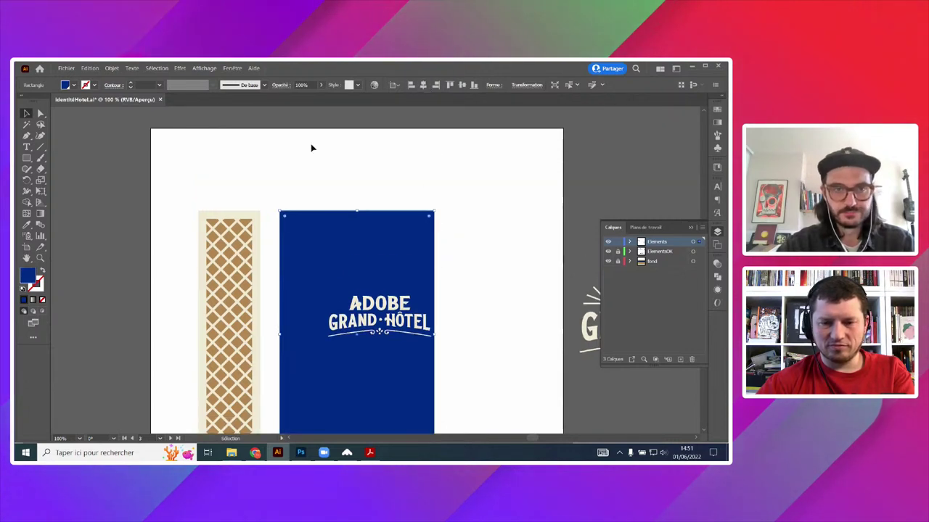
{"action": "left_click", "coordinate": [492, 279]}
{"action": "left_click_drag", "start_coordinate": [391, 305], "coordinate": [368, 252]}
{"action": "left_click", "coordinate": [423, 85]}
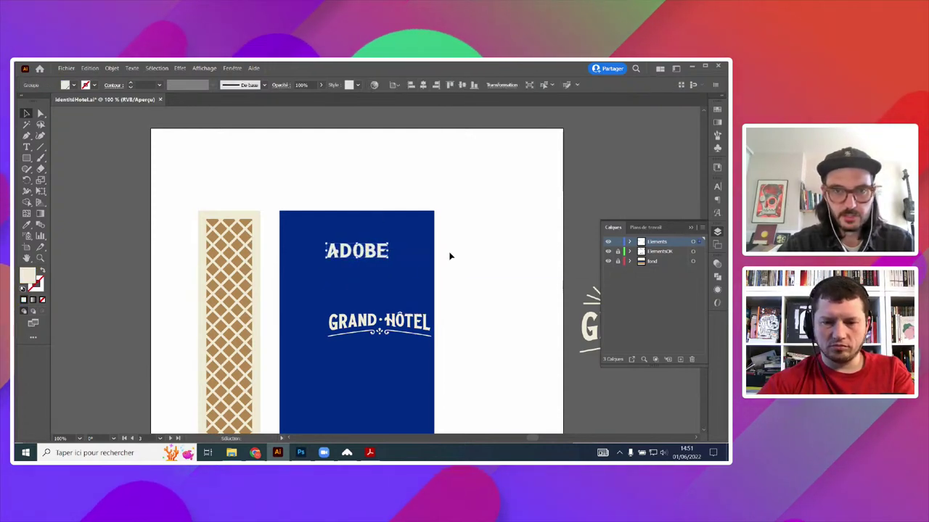
- Move GRAND HÔTEL with its ornament to the lower part of the blue rectangle, centred horizontally
{"action": "left_click", "coordinate": [492, 311]}
{"action": "left_click_drag", "start_coordinate": [492, 310], "coordinate": [512, 175]}
{"action": "left_click", "coordinate": [439, 187]}
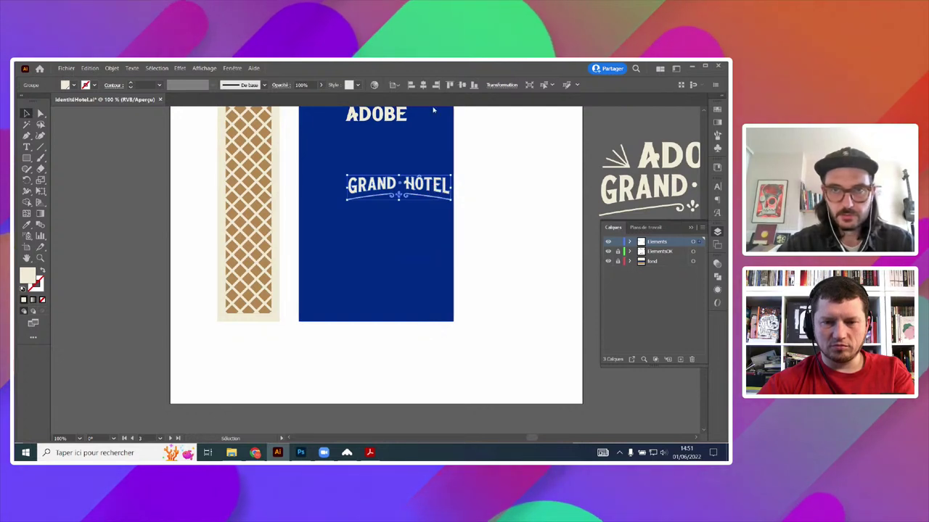
{"action": "left_click_drag", "start_coordinate": [404, 196], "coordinate": [398, 253]}
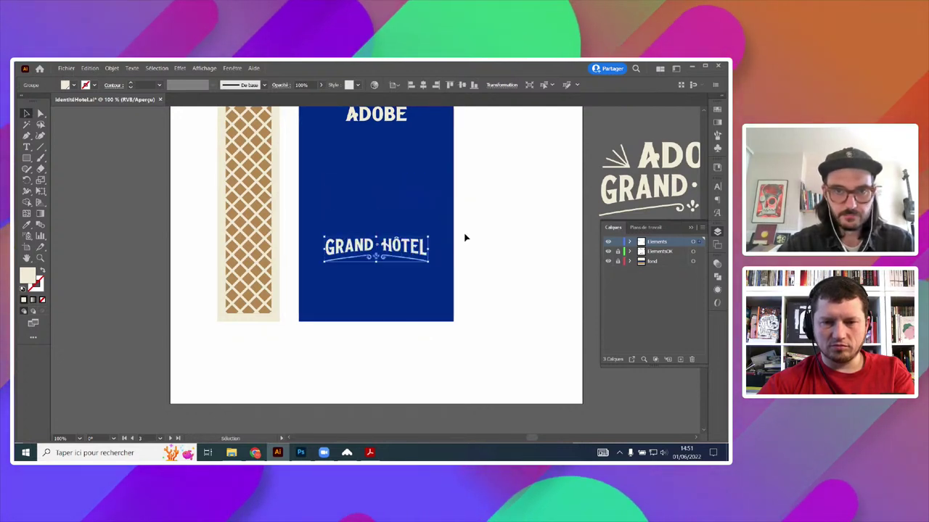
{"action": "left_click", "coordinate": [466, 236]}
{"action": "left_click_drag", "start_coordinate": [480, 197], "coordinate": [469, 269]}
- Create an inward copy of the blue rectangle with Offset Path set to -4 mm
{"action": "left_click", "coordinate": [432, 247]}
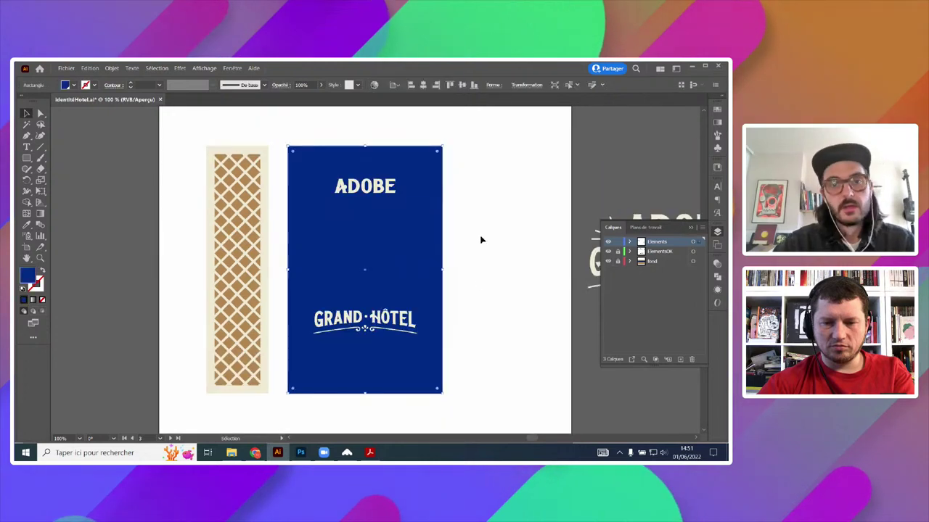
{"action": "left_click", "coordinate": [112, 68]}
{"action": "mouse_move", "coordinate": [238, 300]}
{"action": "mouse_move", "coordinate": [233, 260]}
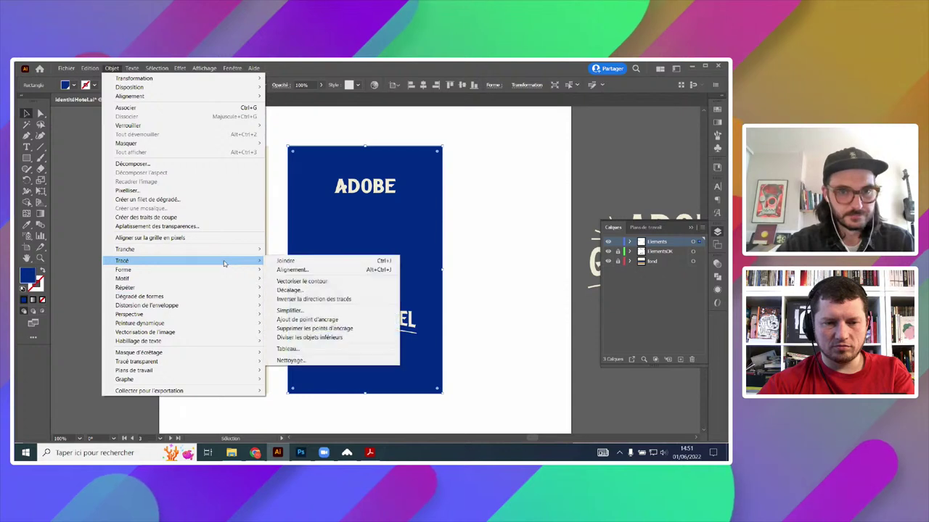
{"action": "left_click", "coordinate": [290, 290]}
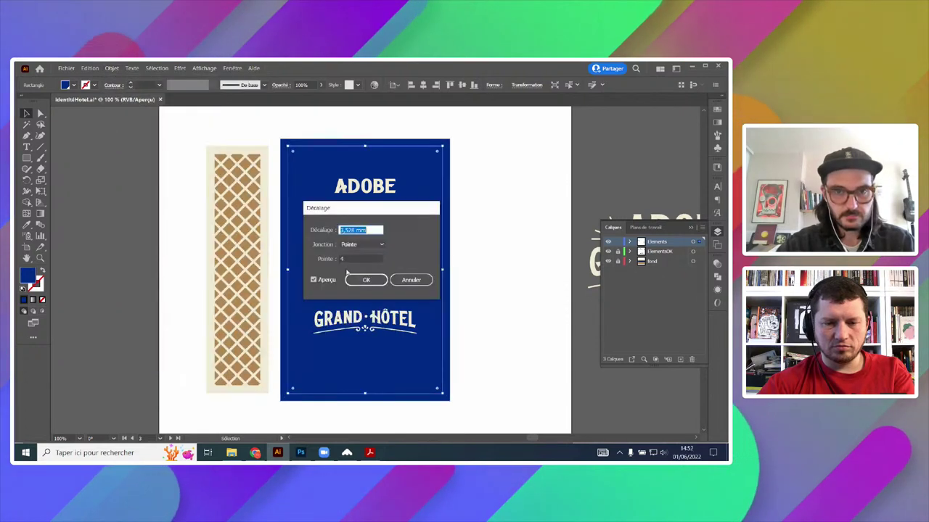
{"action": "type", "text": "2"}
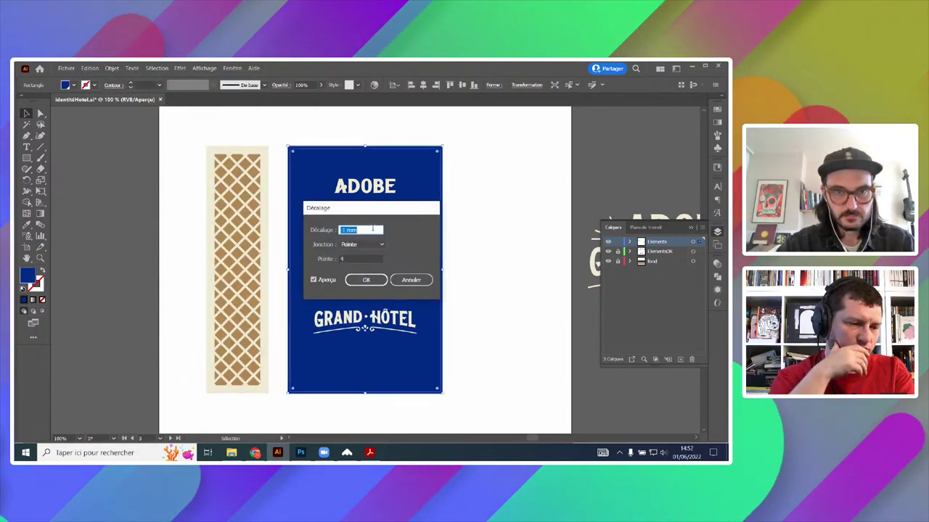
{"action": "key", "text": "Down"}
{"action": "key", "text": "Down"}
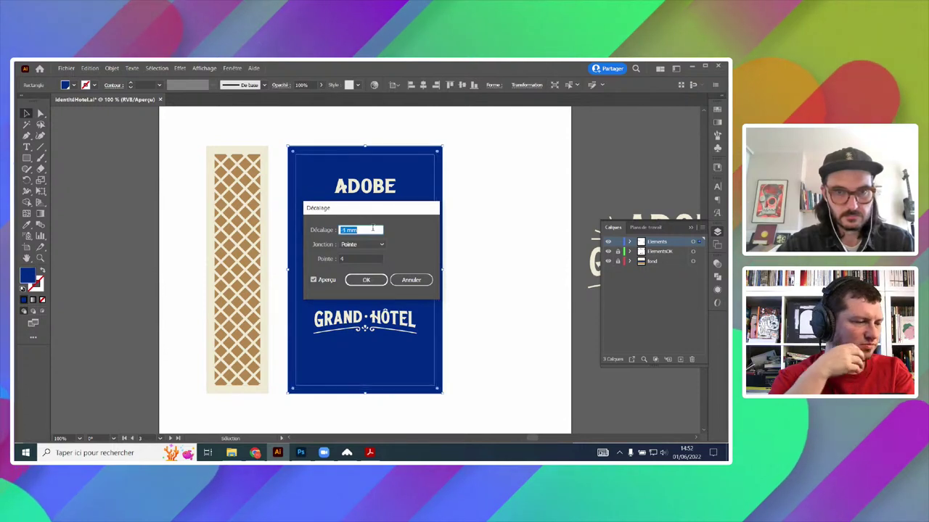
{"action": "left_click", "coordinate": [371, 280]}
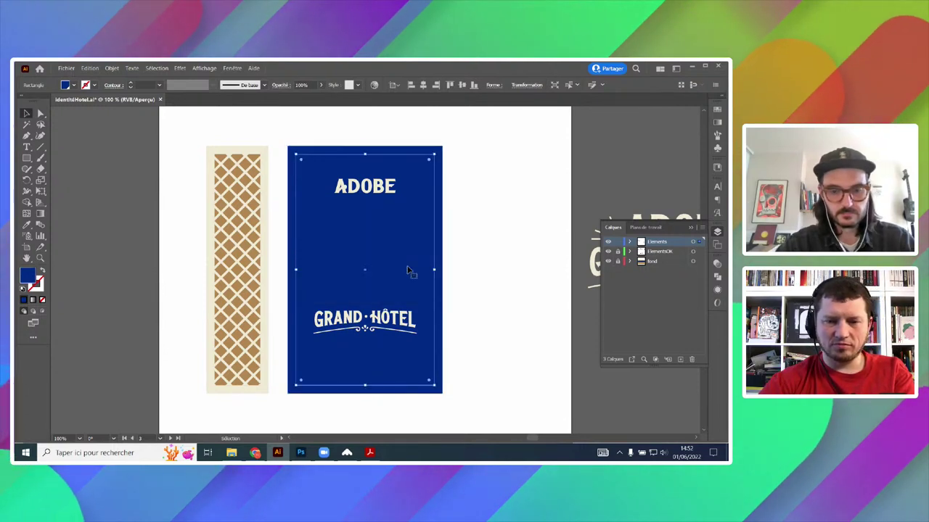
- Turn the offset rectangle into an unfilled frame with a 2 pt stroke in the lattice's sampled brown
{"action": "key", "text": "i"}
{"action": "left_click", "coordinate": [258, 233]}
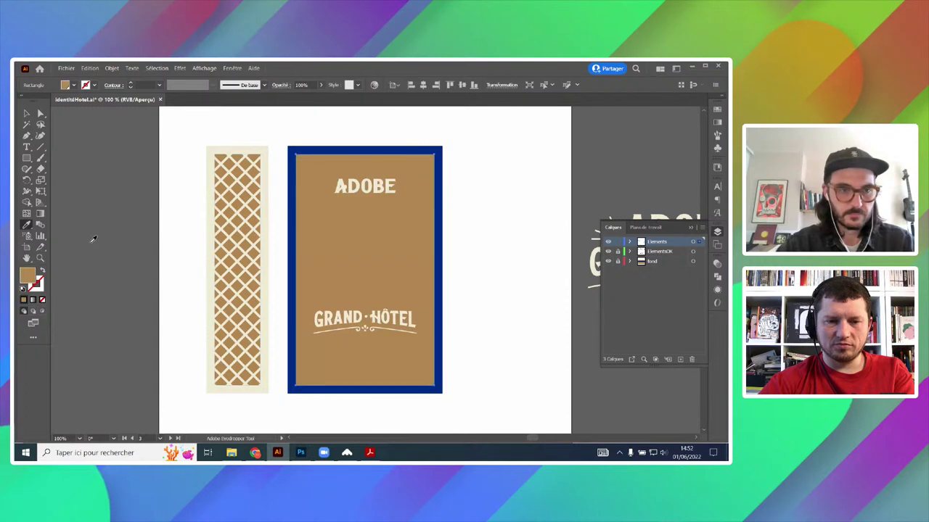
{"action": "left_click", "coordinate": [40, 273]}
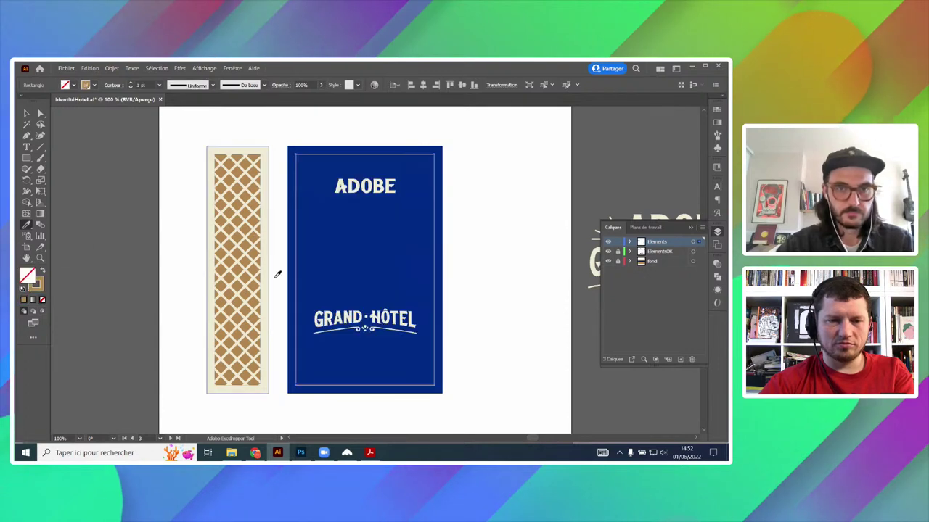
{"action": "left_click", "coordinate": [131, 84]}
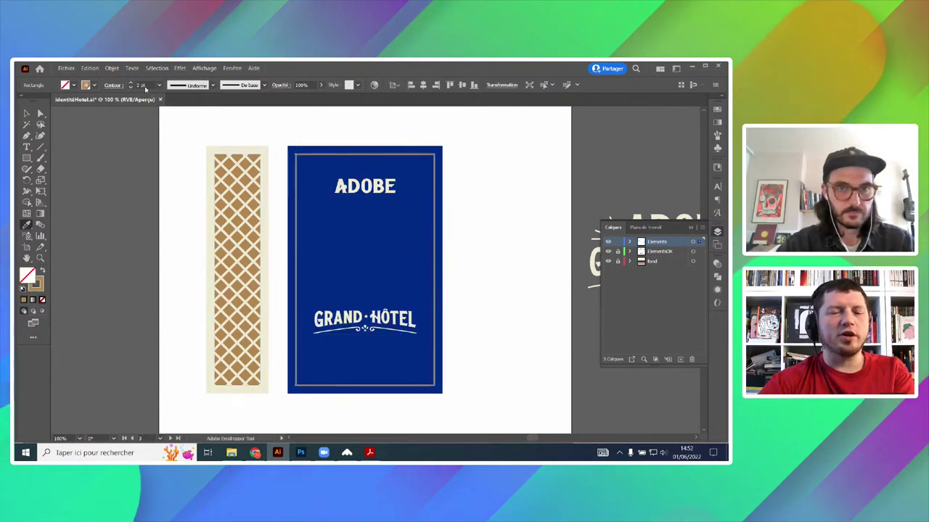
{"action": "left_click", "coordinate": [514, 195]}
- Add a second, inner frame by offsetting the brown frame by -8 mm
{"action": "scroll", "coordinate": [468, 230], "scroll_direction": "down", "scroll_amount": 1}
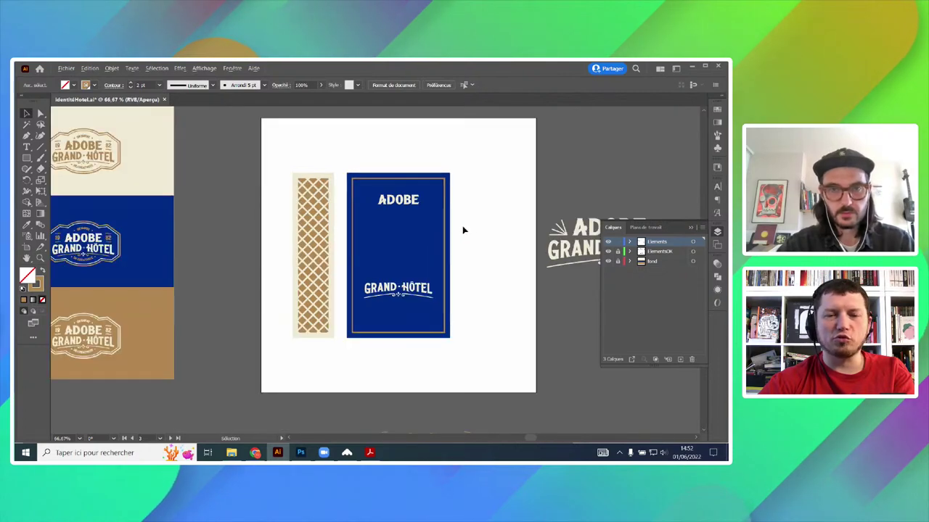
{"action": "scroll", "coordinate": [448, 211], "scroll_direction": "up", "scroll_amount": 1}
{"action": "scroll", "coordinate": [448, 211], "scroll_direction": "up", "scroll_amount": 1}
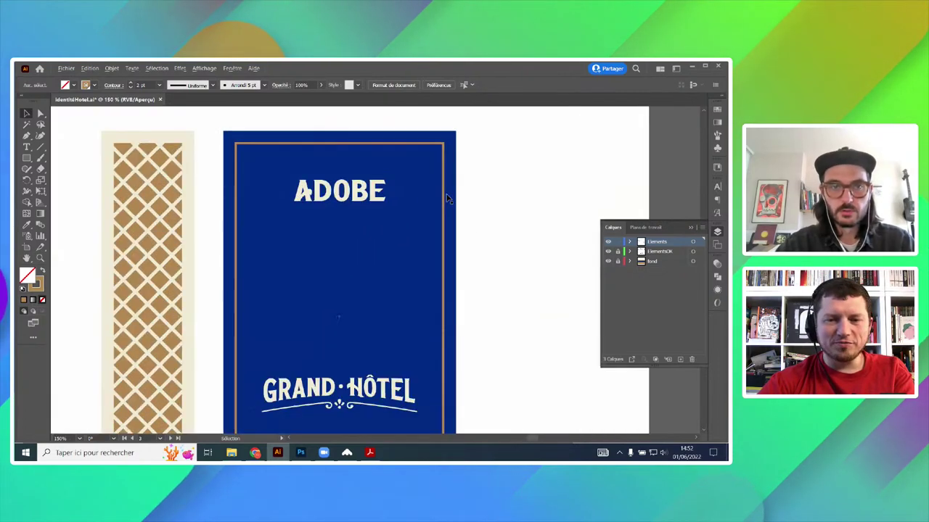
{"action": "left_click", "coordinate": [445, 158]}
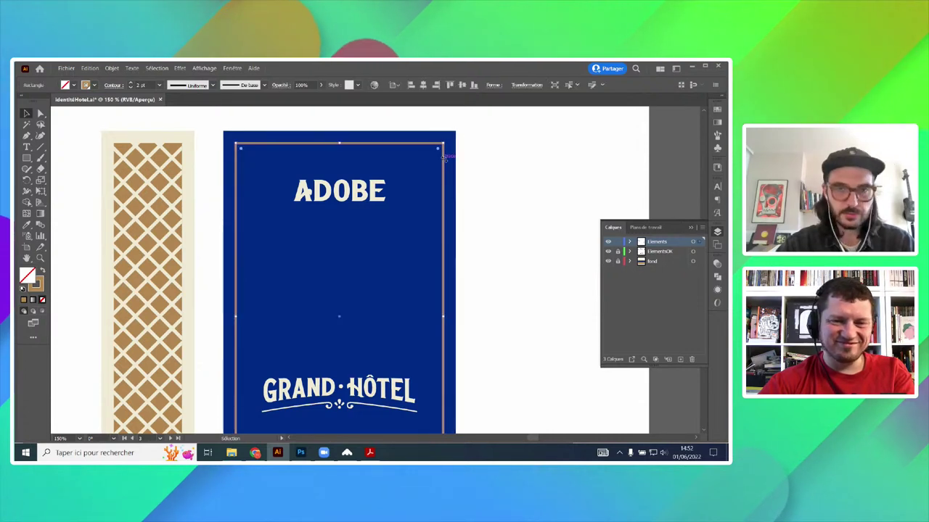
{"action": "key", "text": "a"}
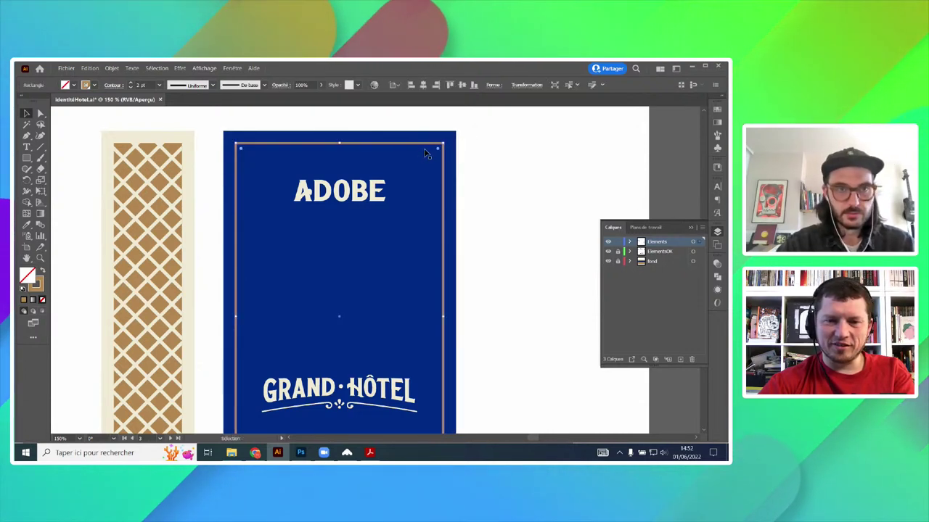
{"action": "left_click", "coordinate": [111, 69]}
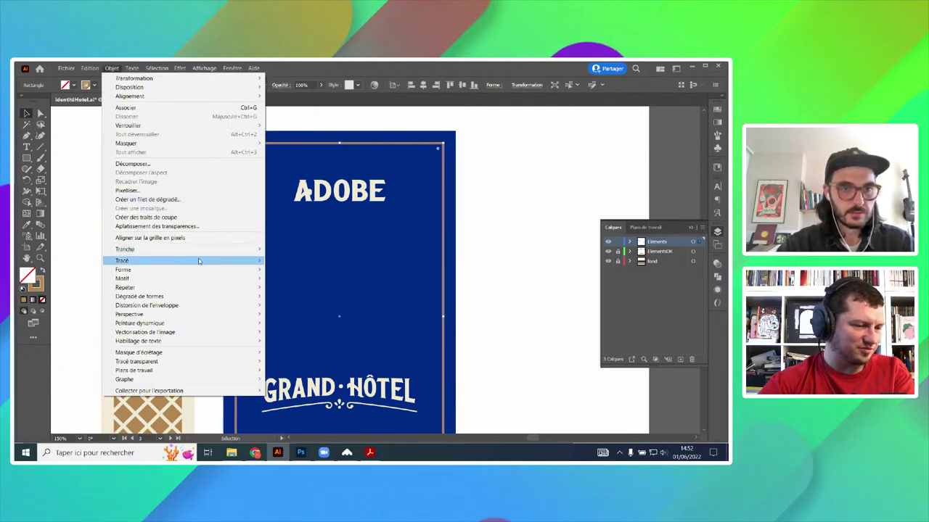
{"action": "mouse_move", "coordinate": [199, 262]}
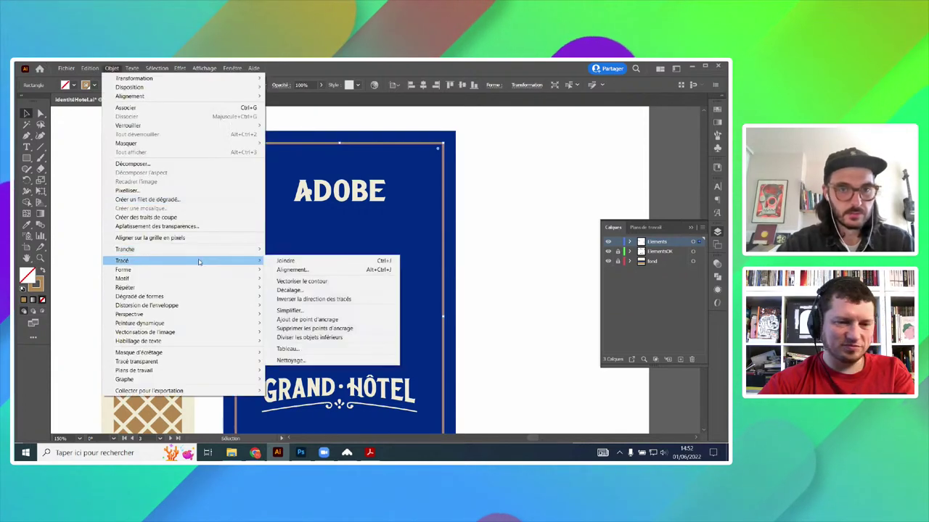
{"action": "left_click", "coordinate": [313, 291]}
{"action": "key", "text": "Down"}
{"action": "key", "text": "Down"}
{"action": "key", "text": "Down"}
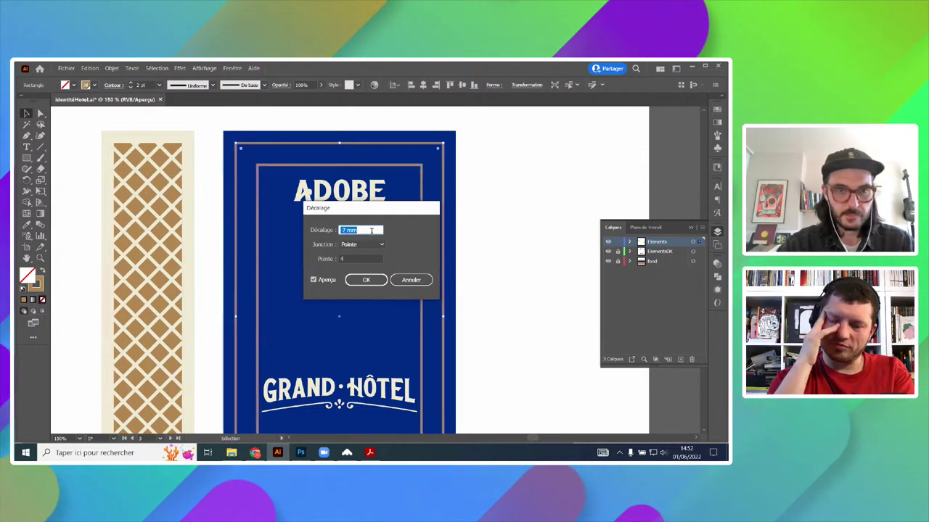
{"action": "key", "text": "Down"}
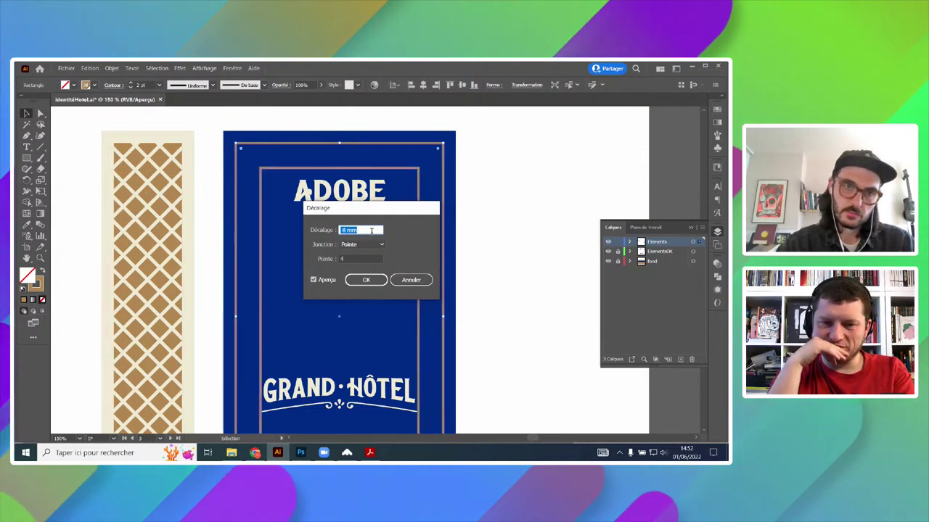
{"action": "left_click", "coordinate": [369, 280]}
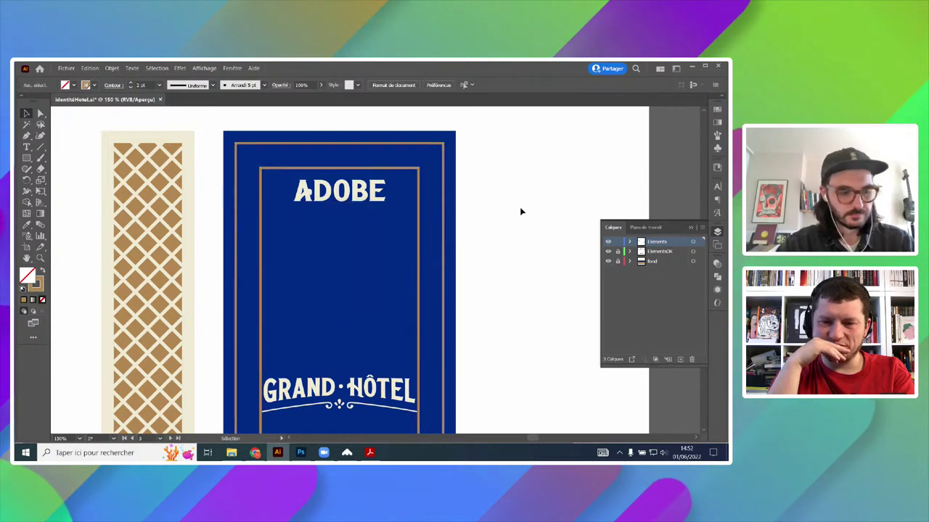
- Scale GRAND HÔTEL down and ADOBE up to about the same width inside the inner frame
{"action": "scroll", "coordinate": [508, 203], "scroll_direction": "down", "scroll_amount": 2}
{"action": "left_click_drag", "start_coordinate": [498, 201], "coordinate": [477, 232]}
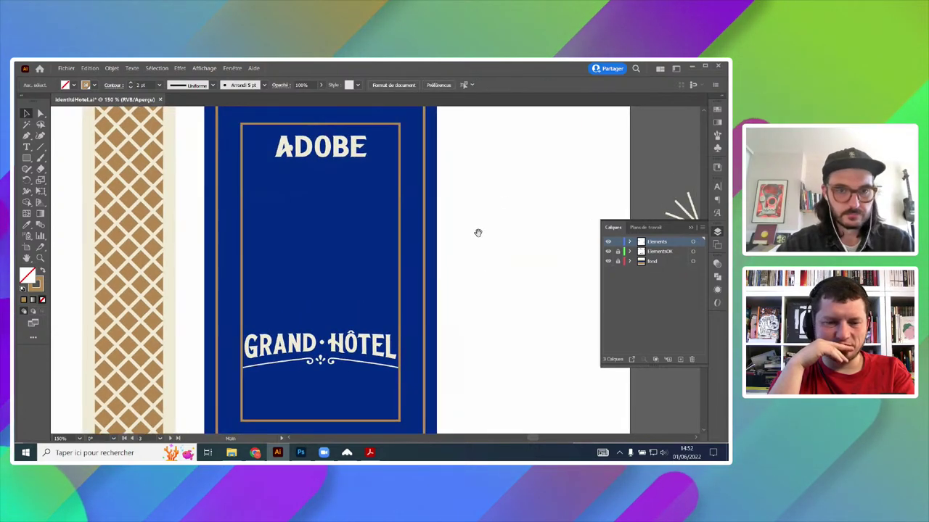
{"action": "left_click", "coordinate": [358, 349]}
{"action": "left_click_drag", "start_coordinate": [398, 334], "coordinate": [381, 334]}
{"action": "left_click", "coordinate": [452, 294]}
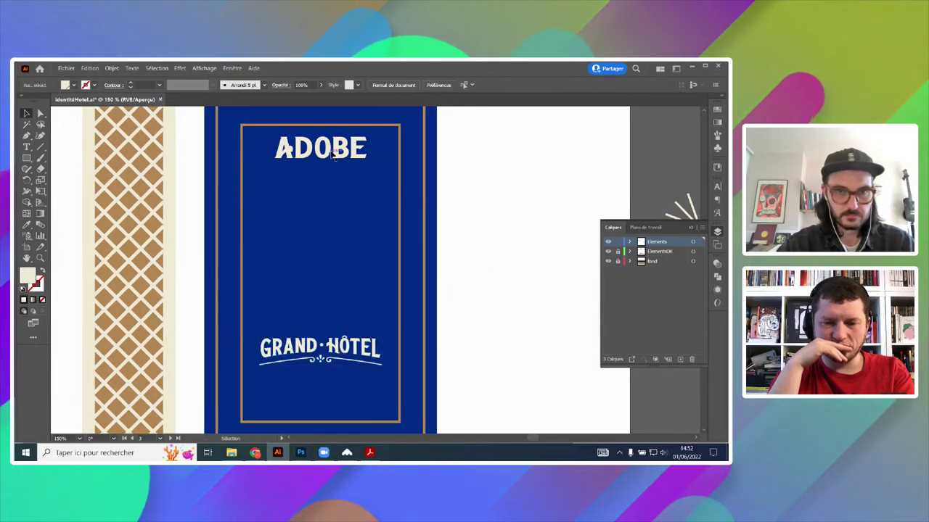
{"action": "left_click_drag", "start_coordinate": [333, 151], "coordinate": [380, 143]}
{"action": "left_click", "coordinate": [448, 152]}
{"action": "scroll", "coordinate": [475, 186], "scroll_direction": "down", "scroll_amount": 1}
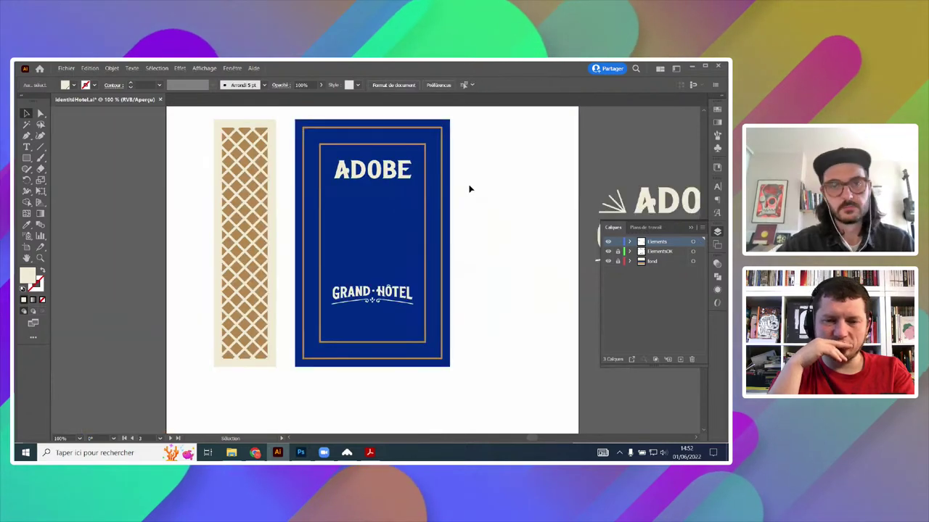
- Draw a circle over the upper-left corner of the two frames and give it the frames' brown 2 pt outline
{"action": "scroll", "coordinate": [424, 225], "scroll_direction": "up", "scroll_amount": 1}
{"action": "left_click_drag", "start_coordinate": [421, 227], "coordinate": [350, 247]}
{"action": "left_click_drag", "start_coordinate": [27, 158], "coordinate": [73, 180]}
{"action": "scroll", "coordinate": [232, 182], "scroll_direction": "up", "scroll_amount": 1}
{"action": "left_click_drag", "start_coordinate": [233, 181], "coordinate": [263, 150]}
{"action": "key", "text": "i"}
{"action": "left_click", "coordinate": [281, 153]}
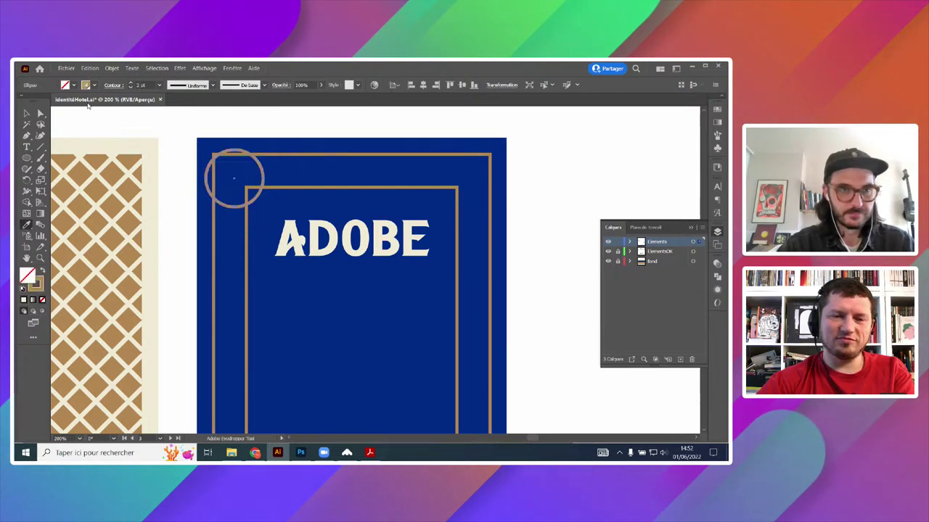
- Shift the circle slightly upward at the upper-left corner of the frames
{"action": "left_click", "coordinate": [27, 112]}
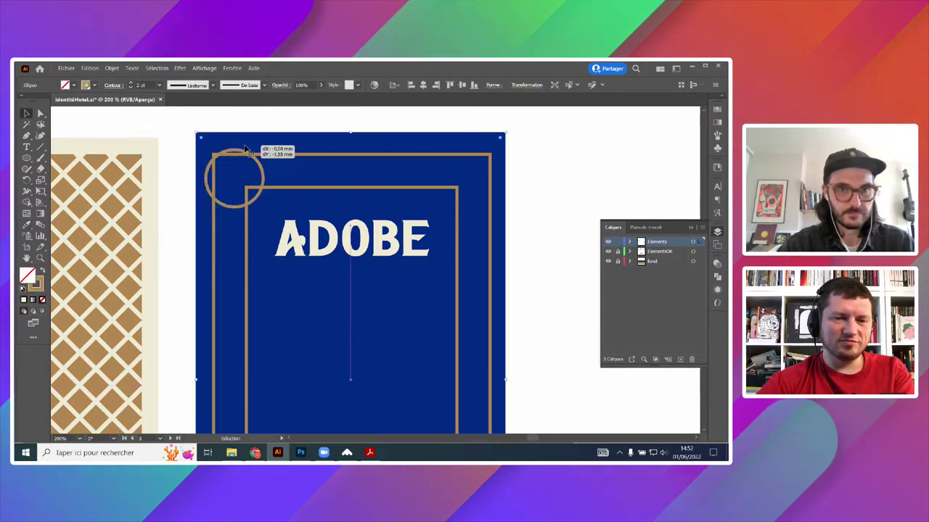
{"action": "left_click", "coordinate": [250, 154]}
{"action": "key", "text": "a"}
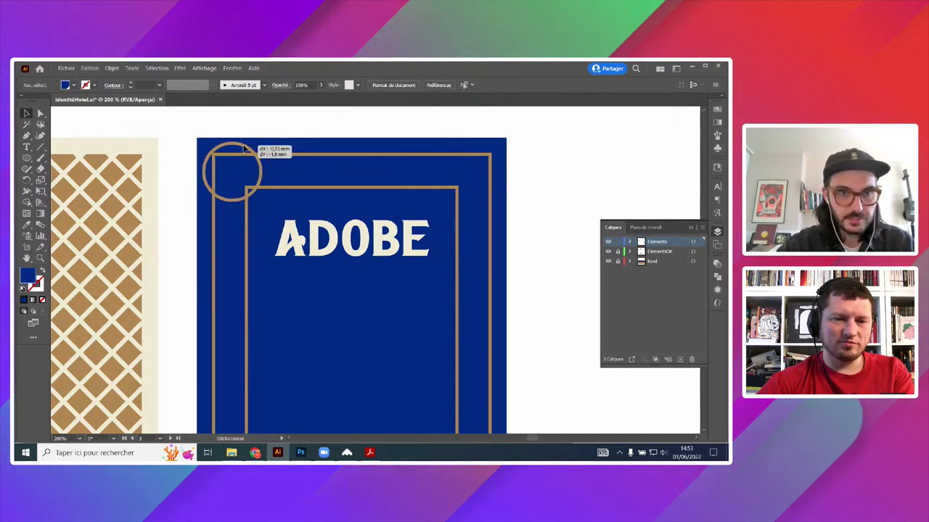
{"action": "left_click_drag", "start_coordinate": [244, 149], "coordinate": [245, 150]}
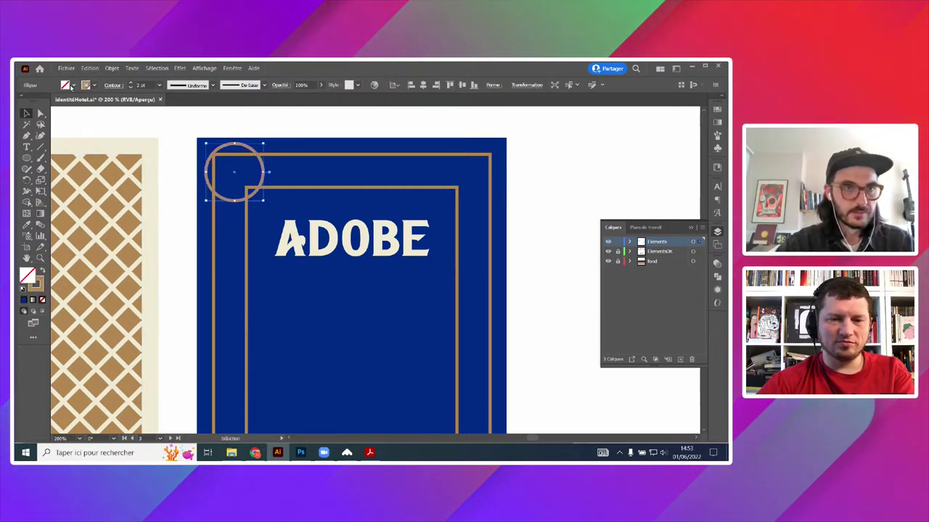
- Fill the corner circle with the background blue and copy it from the upper-left to the upper-right corner of the frames
{"action": "left_click", "coordinate": [72, 86]}
{"action": "left_click", "coordinate": [250, 177]}
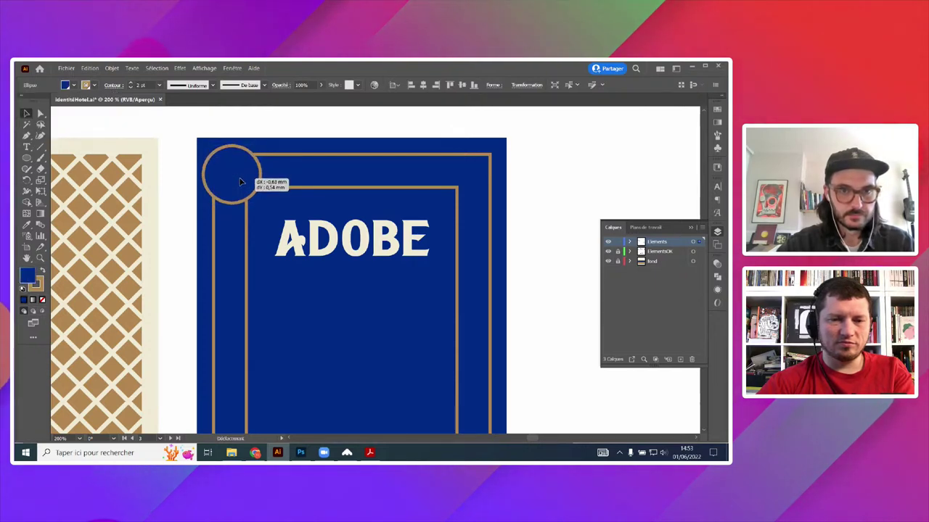
{"action": "left_click_drag", "start_coordinate": [244, 182], "coordinate": [477, 183]}
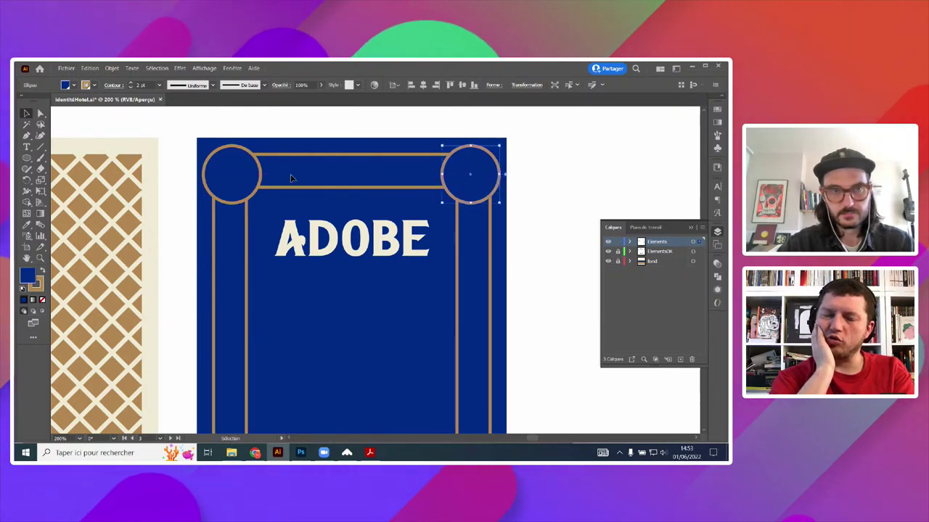
- Group the two upper circles, center the pair horizontally, and copy it onto the two lower corners of the frames
{"action": "left_click", "coordinate": [232, 176], "text": "shift"}
{"action": "key", "text": "ctrl+g"}
{"action": "left_click", "coordinate": [423, 85]}
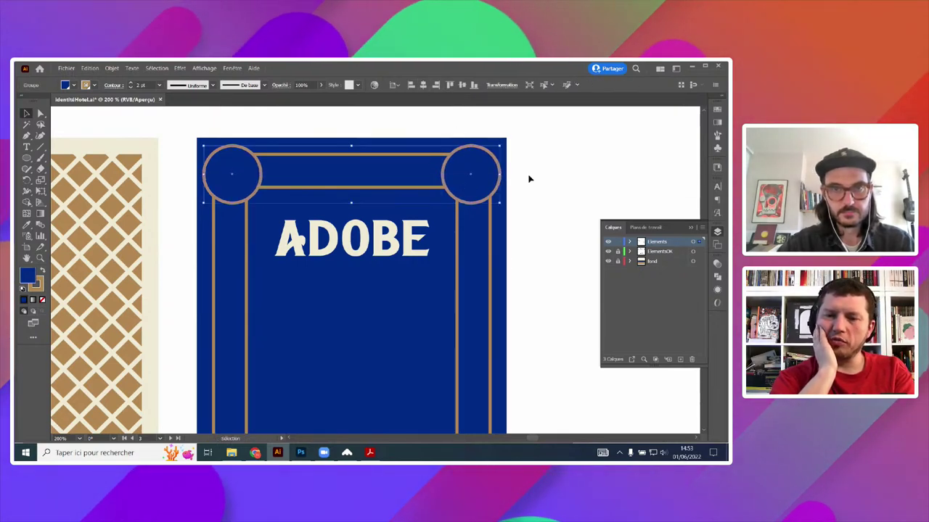
{"action": "scroll", "coordinate": [533, 181], "scroll_direction": "down", "scroll_amount": 1}
{"action": "left_click_drag", "start_coordinate": [535, 218], "coordinate": [436, 353]}
{"action": "key", "text": "ctrl+minus"}
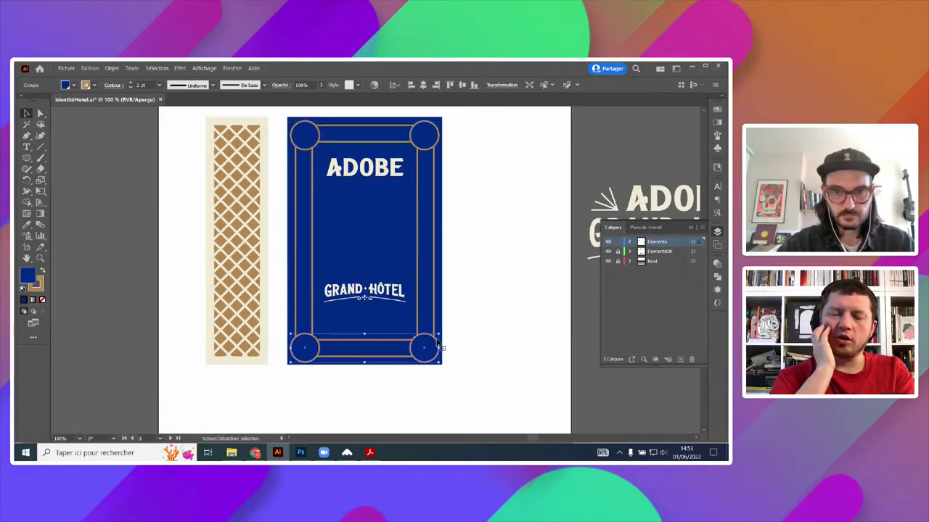
- Group the upper and lower circle pairs and align the group vertically on the layout
{"action": "left_click", "coordinate": [434, 137], "text": "shift"}
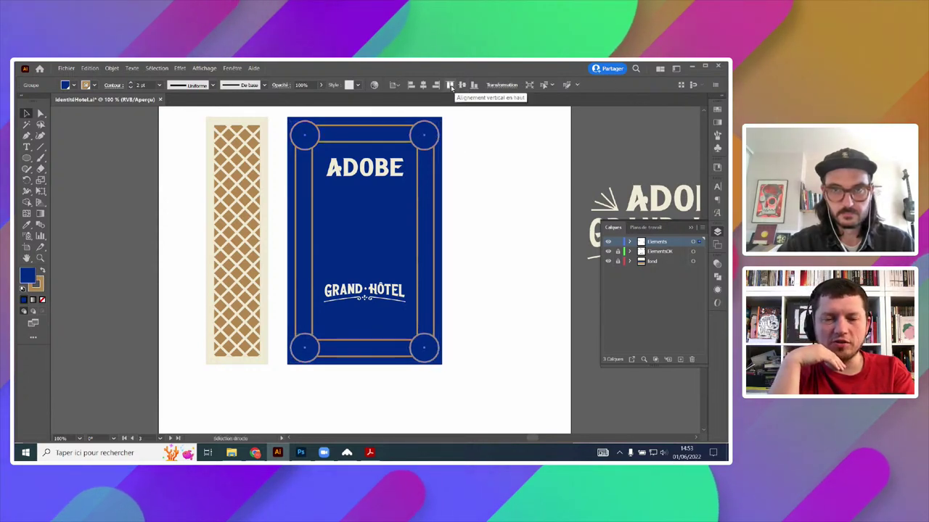
{"action": "key", "text": "v"}
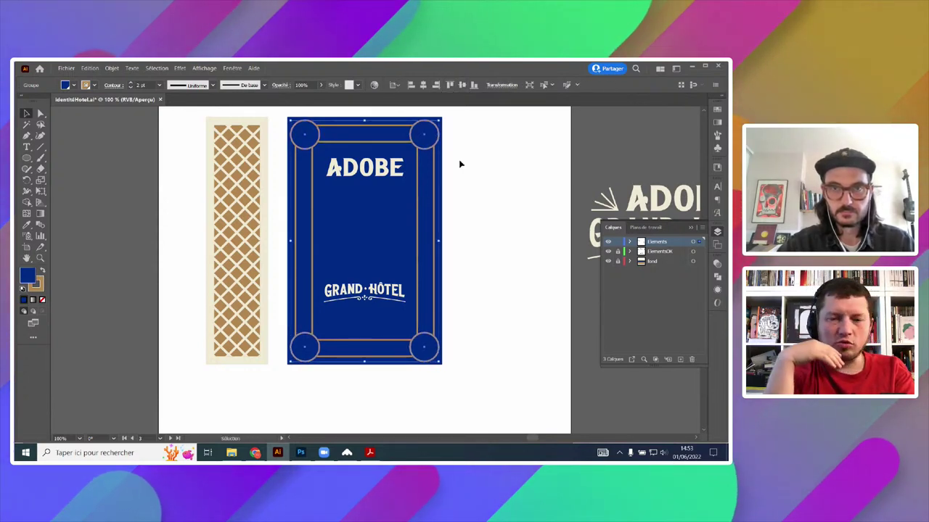
{"action": "right_click", "coordinate": [421, 144]}
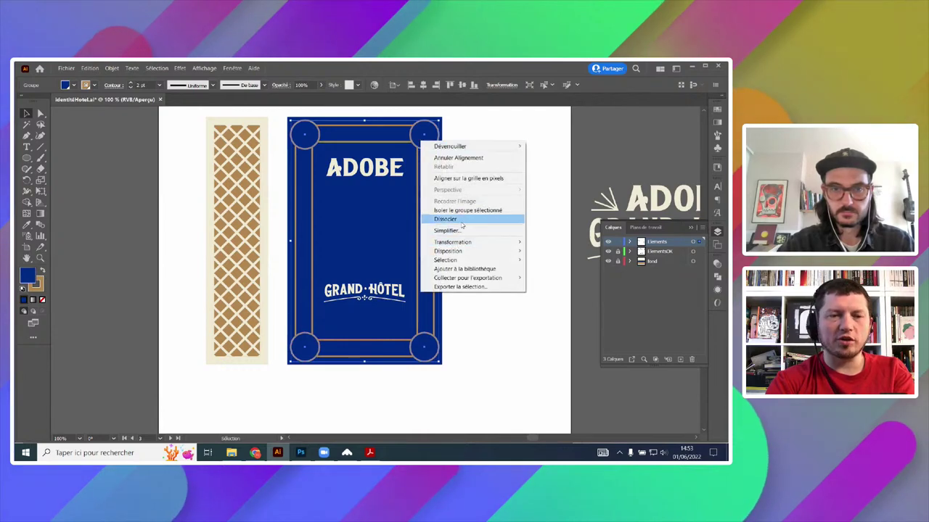
{"action": "left_click", "coordinate": [521, 242]}
- Copy the blue ADOBE GRAND HÔTEL text block from the first artboard and place it just above the blue rectangle
{"action": "scroll", "coordinate": [512, 249], "scroll_direction": "down", "scroll_amount": 2, "text": "alt"}
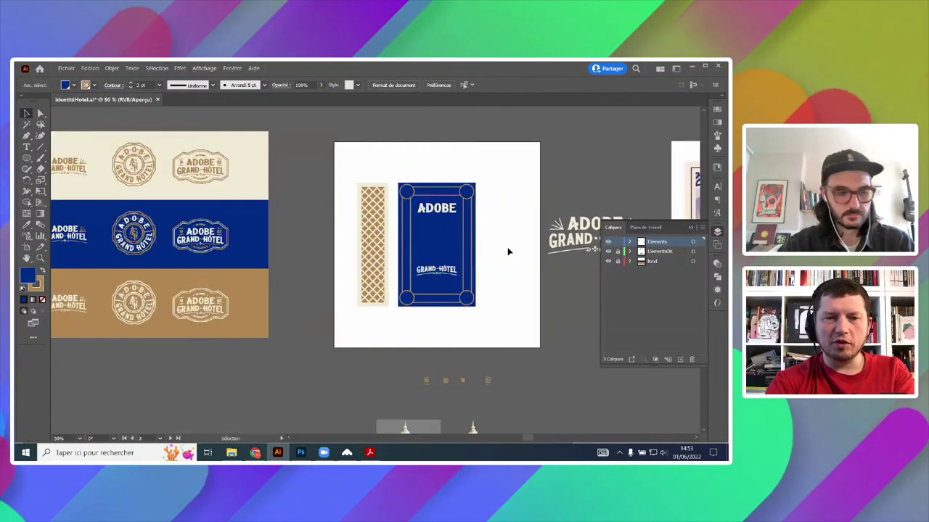
{"action": "scroll", "coordinate": [498, 250], "scroll_direction": "up", "scroll_amount": 1, "text": "alt"}
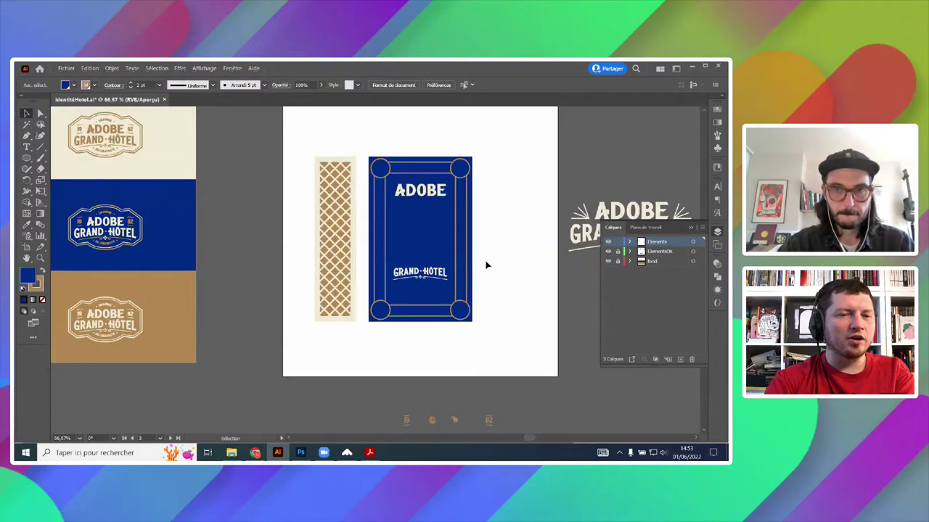
{"action": "left_click_drag", "start_coordinate": [507, 239], "coordinate": [550, 270]}
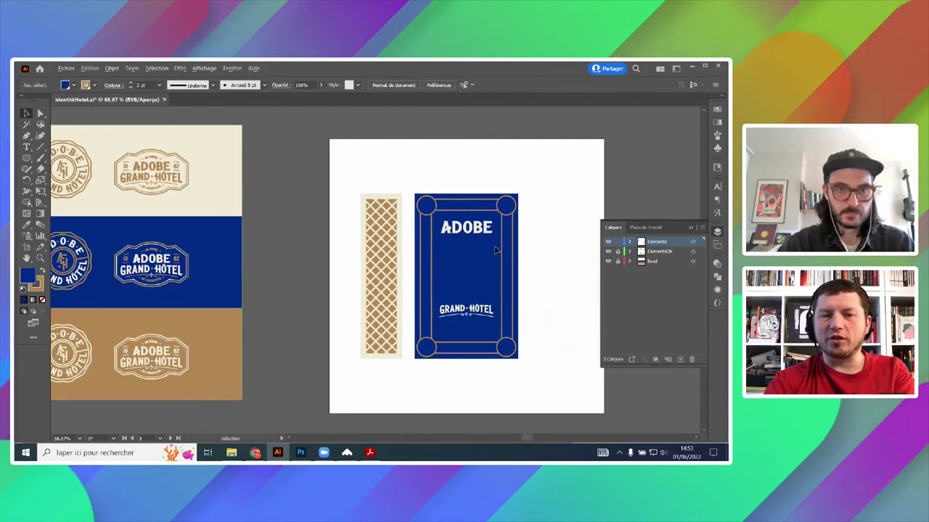
{"action": "scroll", "coordinate": [496, 251], "scroll_direction": "down", "scroll_amount": 2, "text": "alt"}
{"action": "left_click_drag", "start_coordinate": [350, 248], "coordinate": [626, 303]}
{"action": "left_click_drag", "start_coordinate": [135, 197], "coordinate": [403, 197]}
{"action": "left_click", "coordinate": [243, 185]}
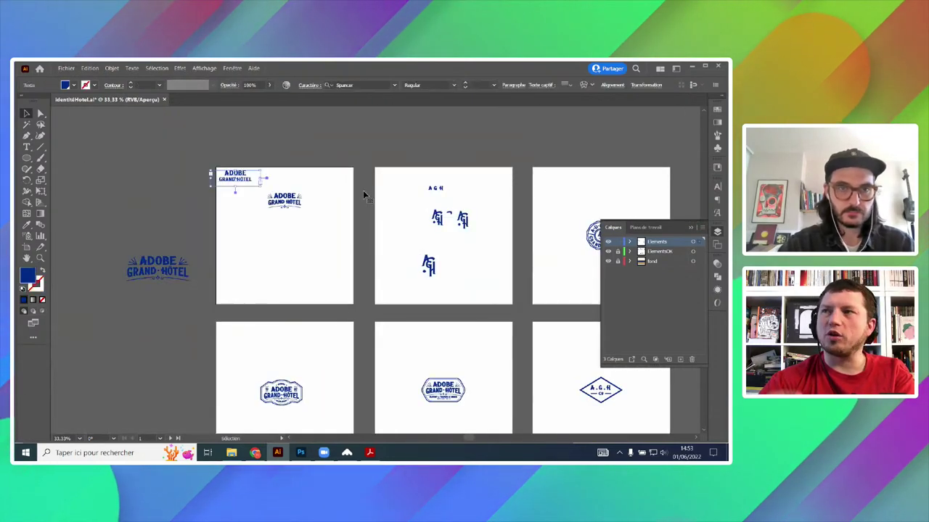
{"action": "left_click_drag", "start_coordinate": [479, 191], "coordinate": [39, 191]}
{"action": "scroll", "coordinate": [363, 291], "scroll_direction": "right", "scroll_amount": 5}
{"action": "scroll", "coordinate": [479, 228], "scroll_direction": "up", "scroll_amount": 3, "text": "alt"}
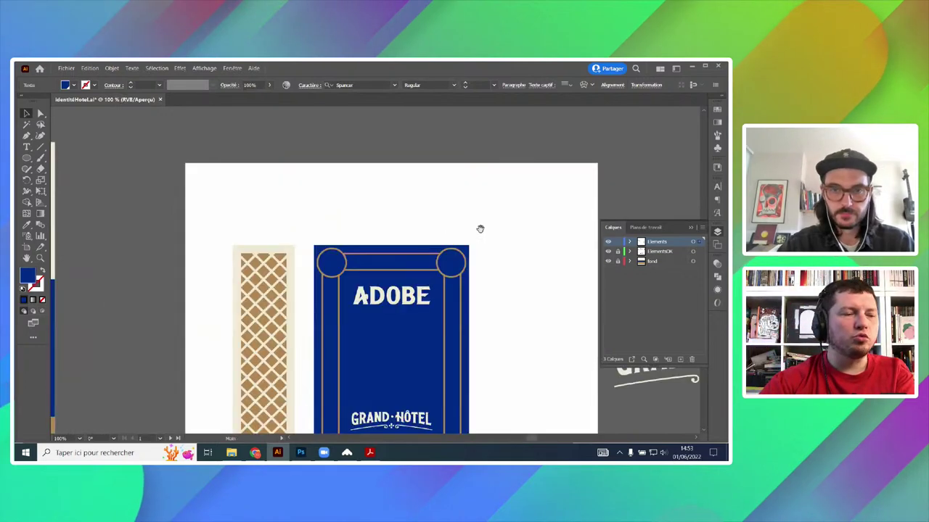
{"action": "key", "text": "ctrl+v"}
{"action": "left_click_drag", "start_coordinate": [409, 258], "coordinate": [484, 167]}
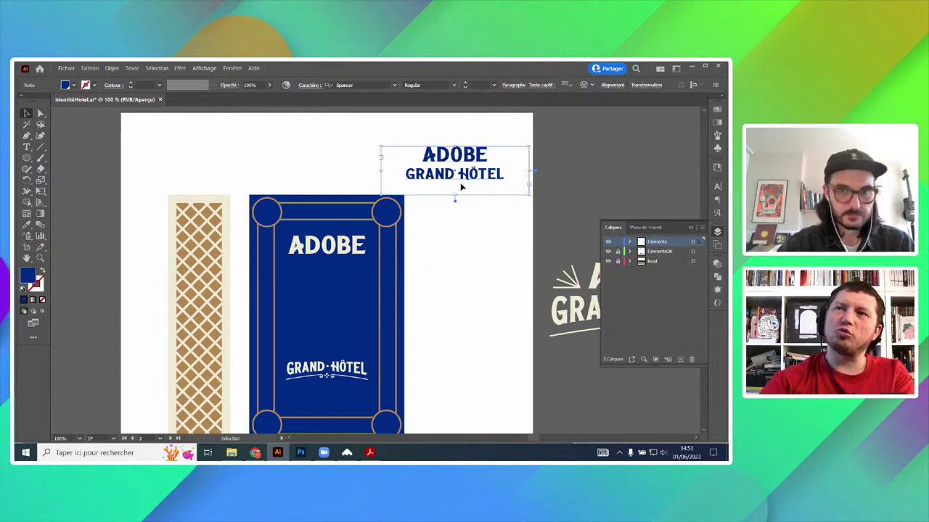
- Replace the copied text with "boite d'allumettes" and set its font size to 19 pt
{"action": "left_click_drag", "start_coordinate": [490, 187], "coordinate": [388, 174]}
{"action": "double_click", "coordinate": [388, 171]}
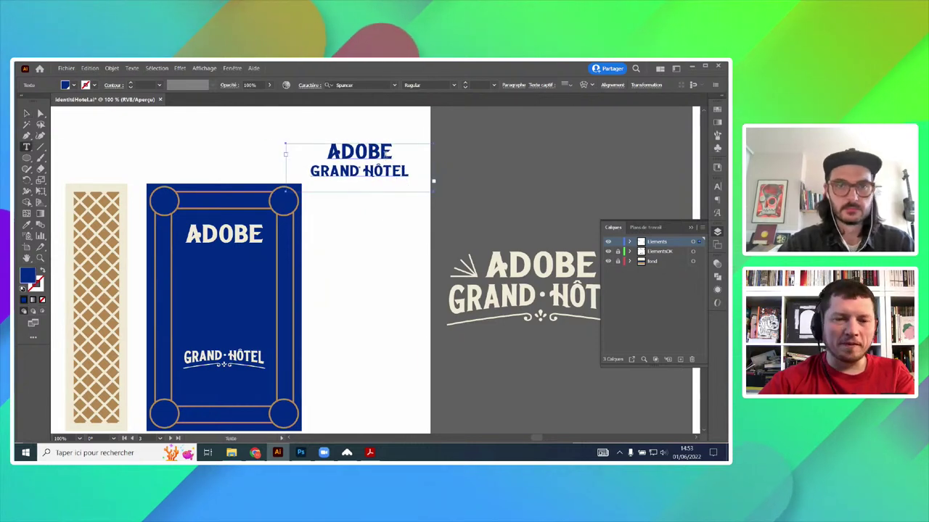
{"action": "key", "text": "ctrl+a"}
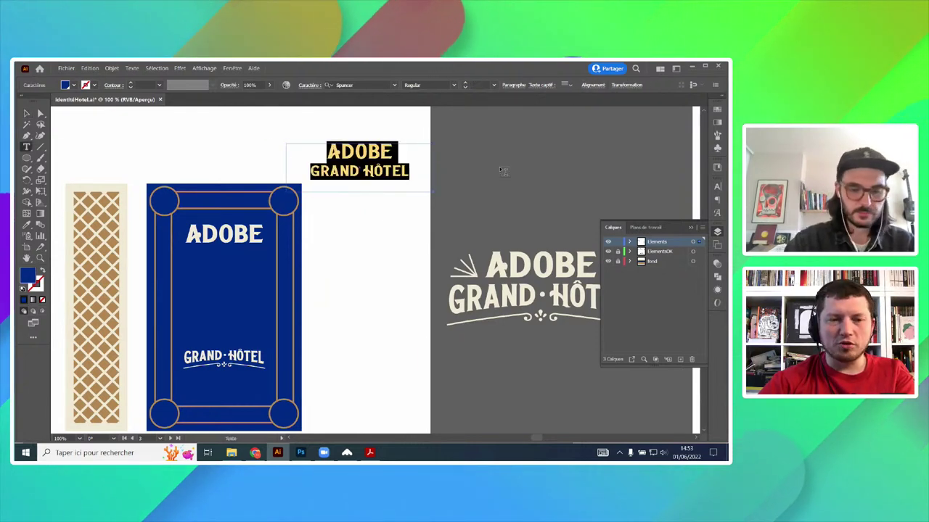
{"action": "type", "text": "boite d"}
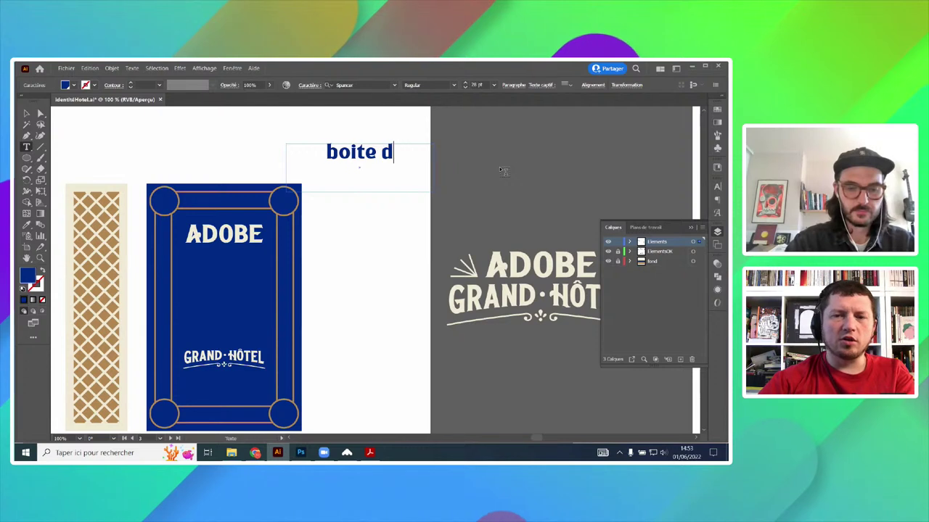
{"action": "type", "text": "'allumettes"}
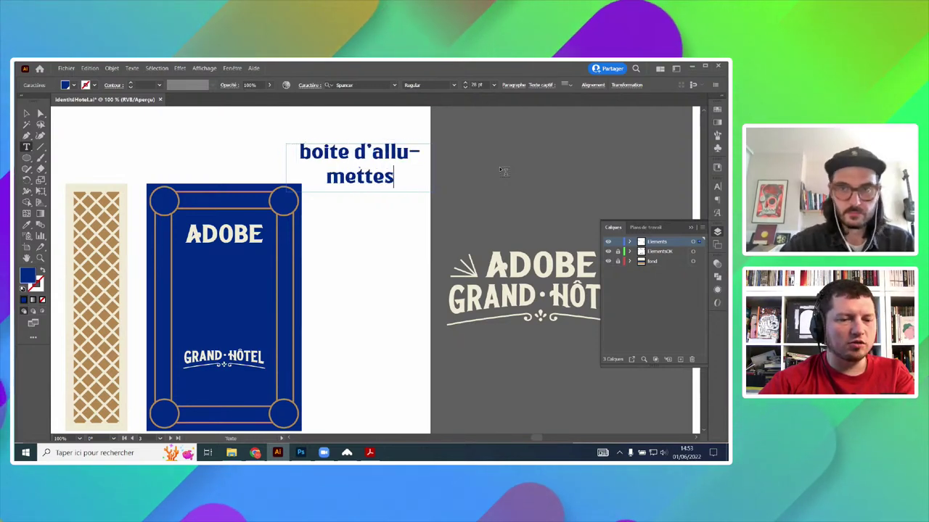
{"action": "key", "text": "ctrl+a"}
{"action": "left_click", "coordinate": [479, 84]}
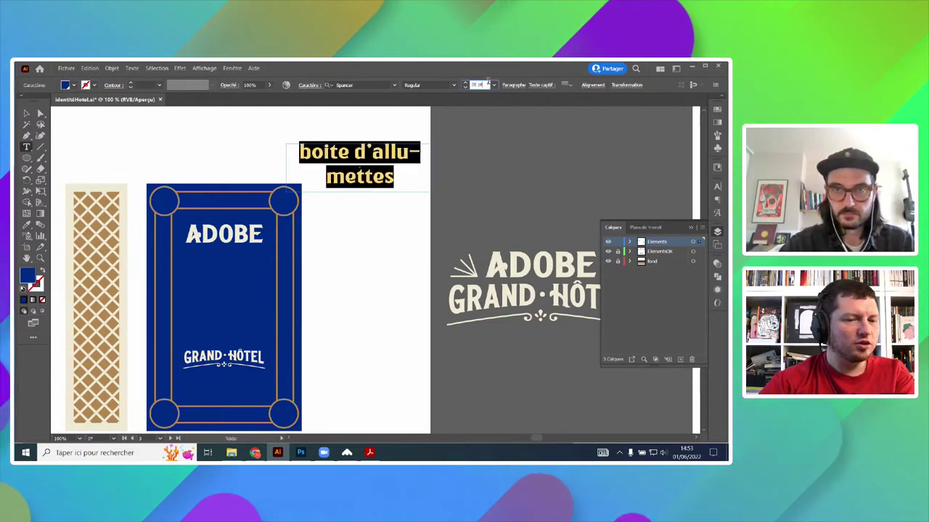
{"action": "scroll", "coordinate": [479, 85], "scroll_direction": "down", "scroll_amount": 9}
{"action": "key", "text": "Escape"}
- Color the "boite d'allumettes" text with the logo's cream using the Eyedropper and set it in all caps
{"action": "key", "text": "shift+s"}
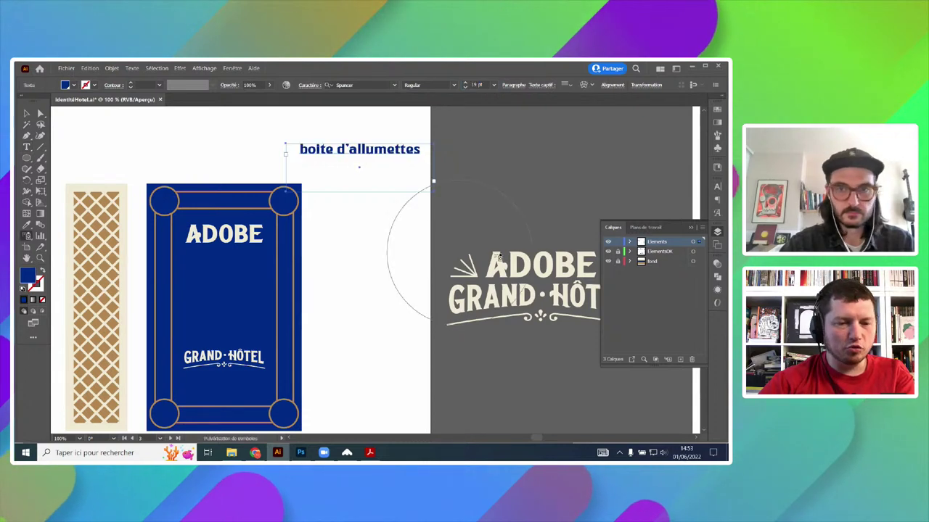
{"action": "key", "text": "i"}
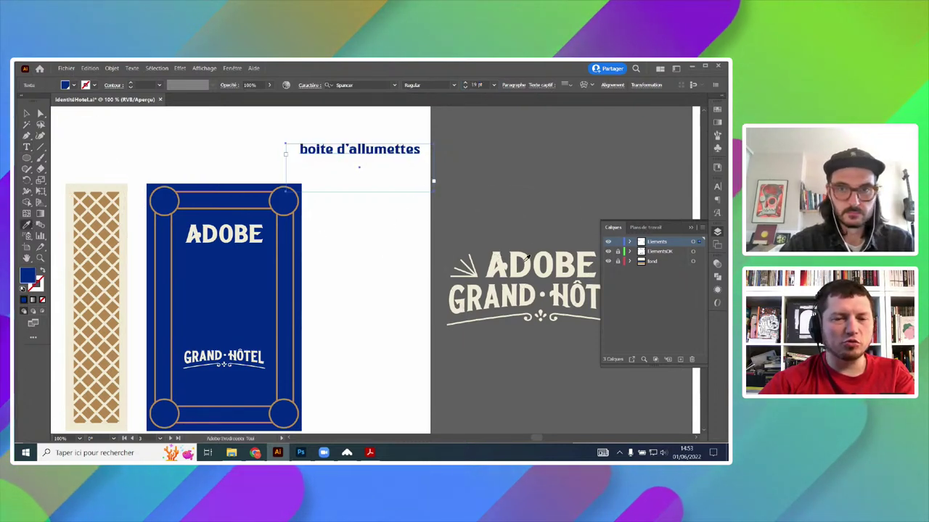
{"action": "left_click", "coordinate": [320, 141]}
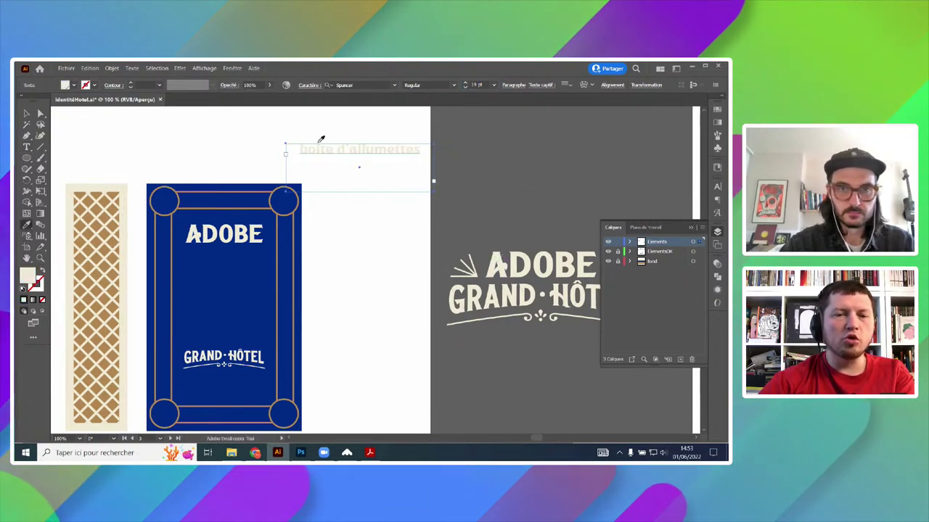
{"action": "left_click", "coordinate": [717, 188]}
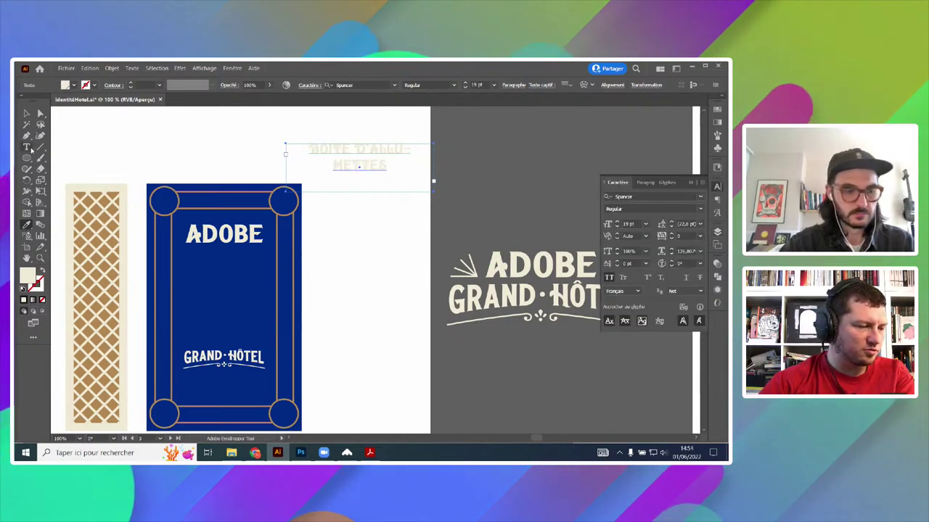
- Reduce the BOITE D'ALLUMETTES text to 14 pt
{"action": "scroll", "coordinate": [342, 147], "scroll_direction": "up", "scroll_amount": 3}
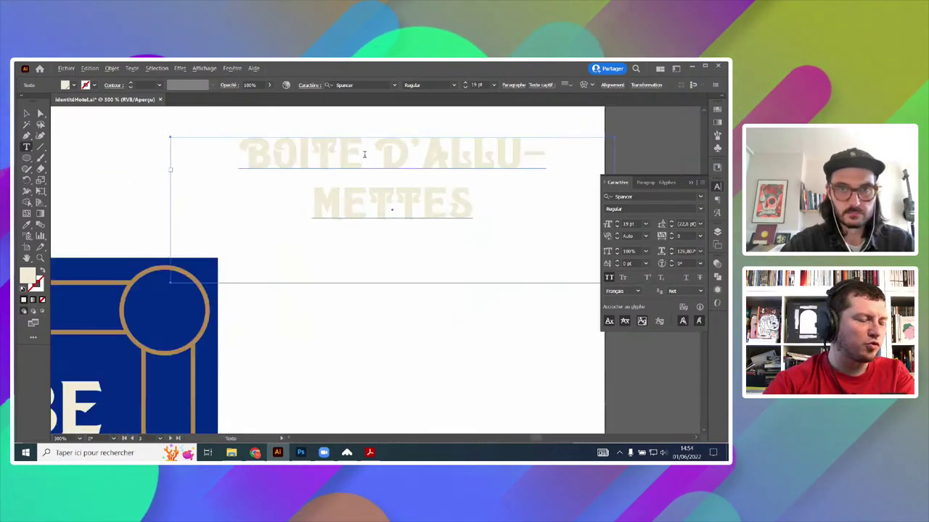
{"action": "scroll", "coordinate": [365, 156], "scroll_direction": "down", "scroll_amount": 2}
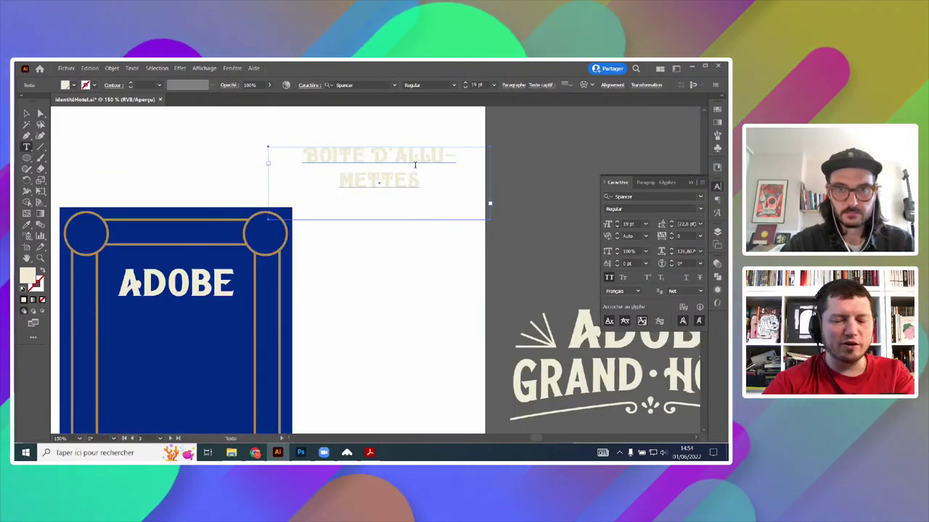
{"action": "key", "text": "Escape"}
{"action": "key", "text": "ctrl+a"}
{"action": "left_click", "coordinate": [632, 223]}
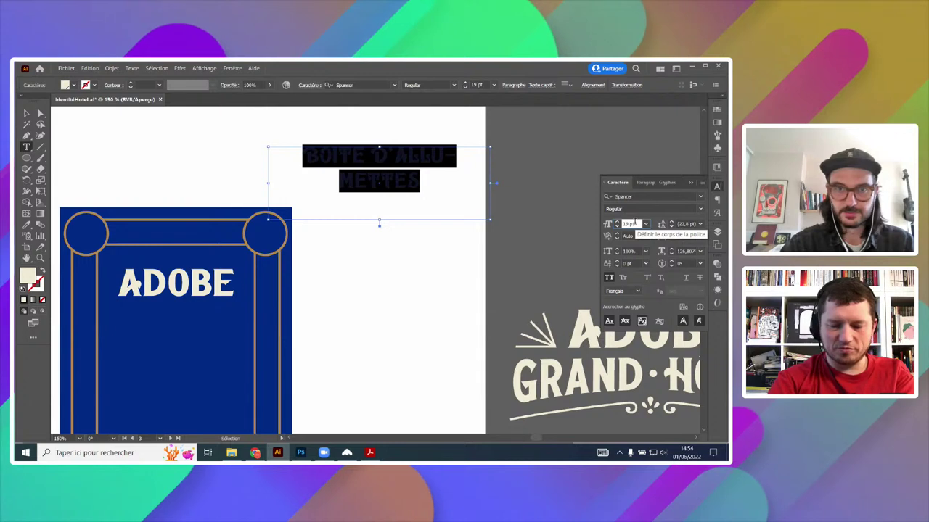
{"action": "key", "text": "Down"}
{"action": "key", "text": "Down"}
{"action": "key", "text": "Down"}
{"action": "key", "text": "Down"}
{"action": "key", "text": "Down"}
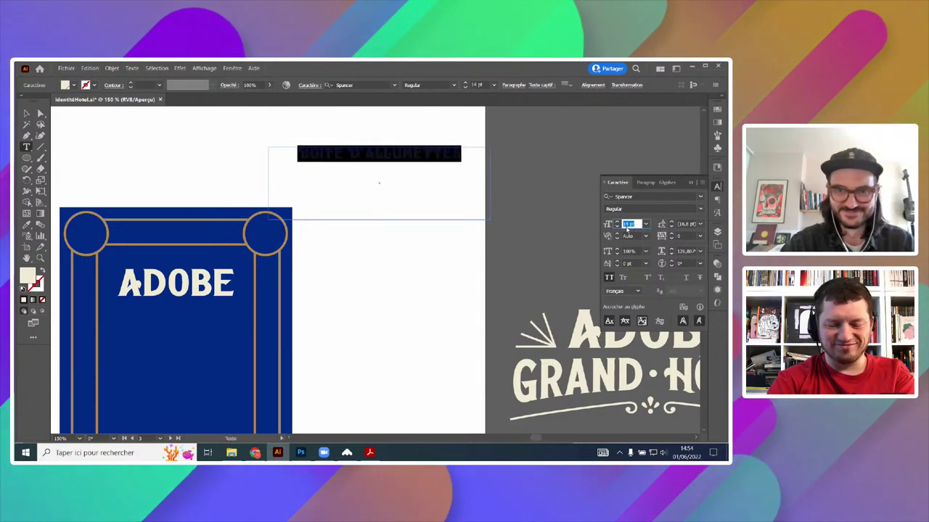
- Move BOITE D'ALLUMETTES into the upper band between the two corner circles and reduce it to 10 pt
{"action": "left_click_drag", "start_coordinate": [439, 158], "coordinate": [235, 236]}
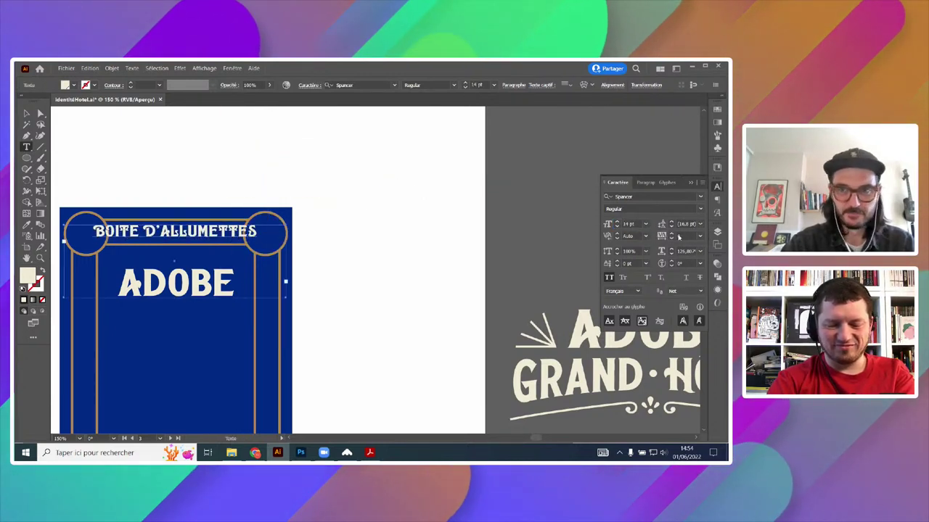
{"action": "key", "text": "Down"}
{"action": "key", "text": "Down"}
{"action": "key", "text": "Down"}
{"action": "key", "text": "Down"}
{"action": "scroll", "coordinate": [153, 234], "scroll_direction": "up", "scroll_amount": 4}
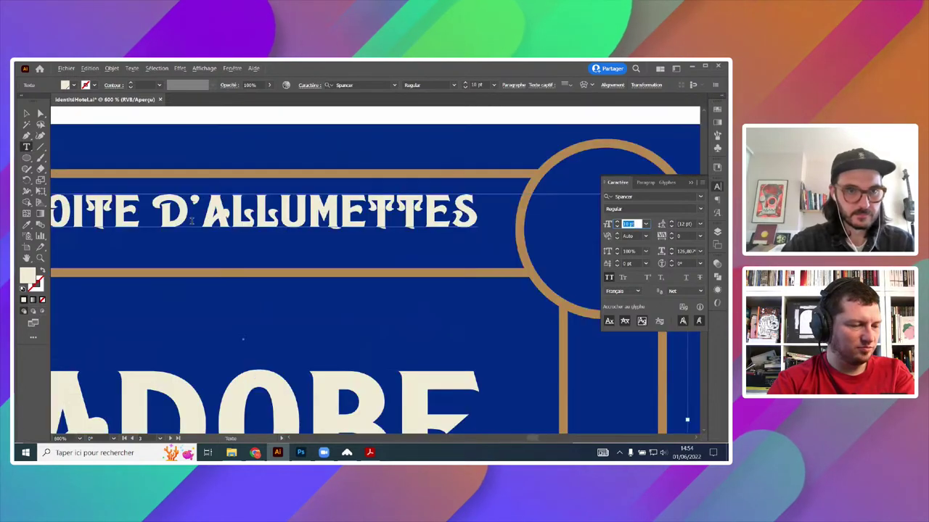
{"action": "left_click_drag", "start_coordinate": [220, 218], "coordinate": [180, 215]}
{"action": "scroll", "coordinate": [328, 205], "scroll_direction": "down", "scroll_amount": 4}
{"action": "scroll", "coordinate": [295, 207], "scroll_direction": "up", "scroll_amount": 3}
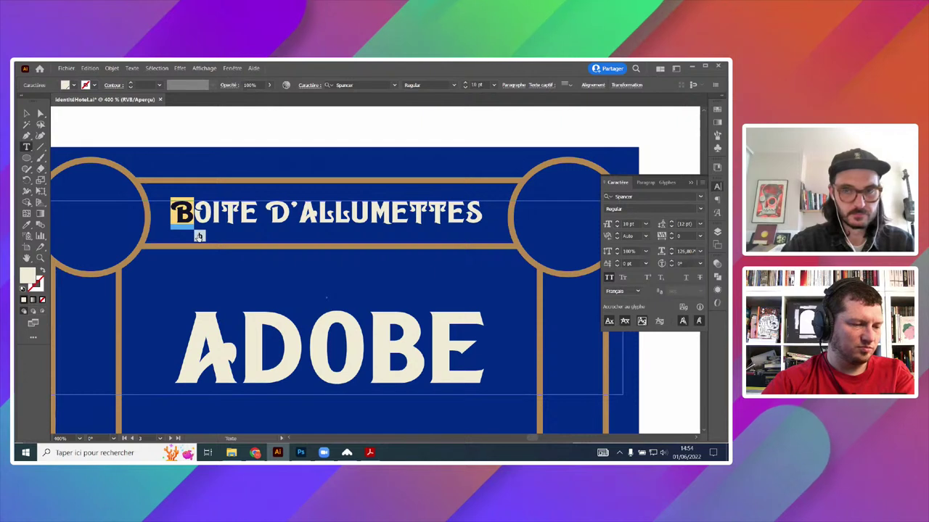
{"action": "key", "text": "ctrl+a"}
{"action": "type", "text": "B"}
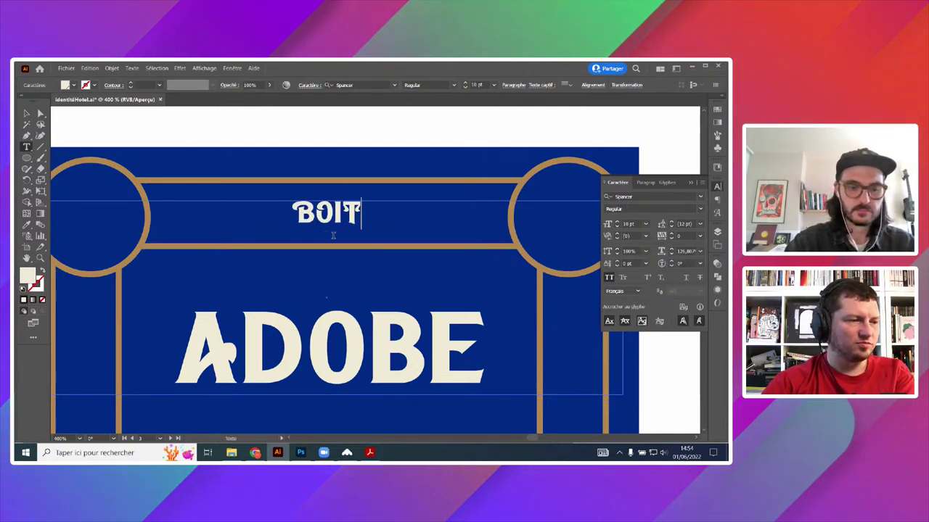
{"action": "key", "text": "ctrl+z"}
- Turn off the all-caps setting for the opening letters of BOITE D'ALLUMETTES
{"action": "left_click", "coordinate": [181, 212]}
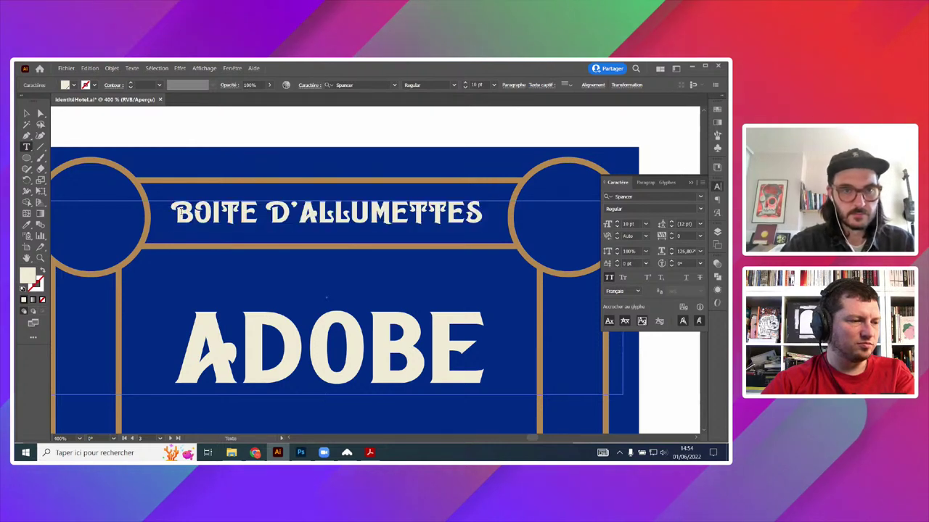
{"action": "left_click", "coordinate": [199, 236]}
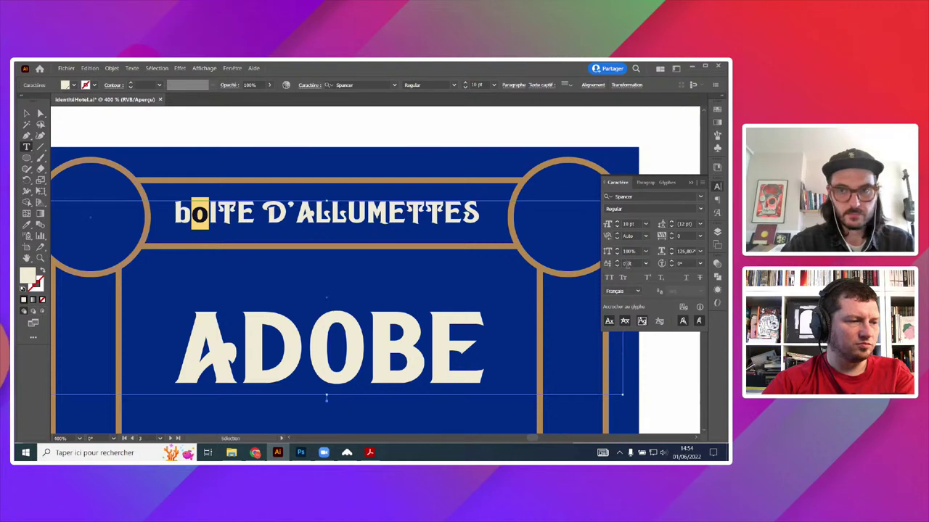
{"action": "key", "text": "ctrl+a"}
{"action": "left_click", "coordinate": [609, 277]}
- Replace the whole heading in the upper band with BOITE D'ALLUMETTES in plain capitals
{"action": "left_click_drag", "start_coordinate": [217, 213], "coordinate": [210, 213]}
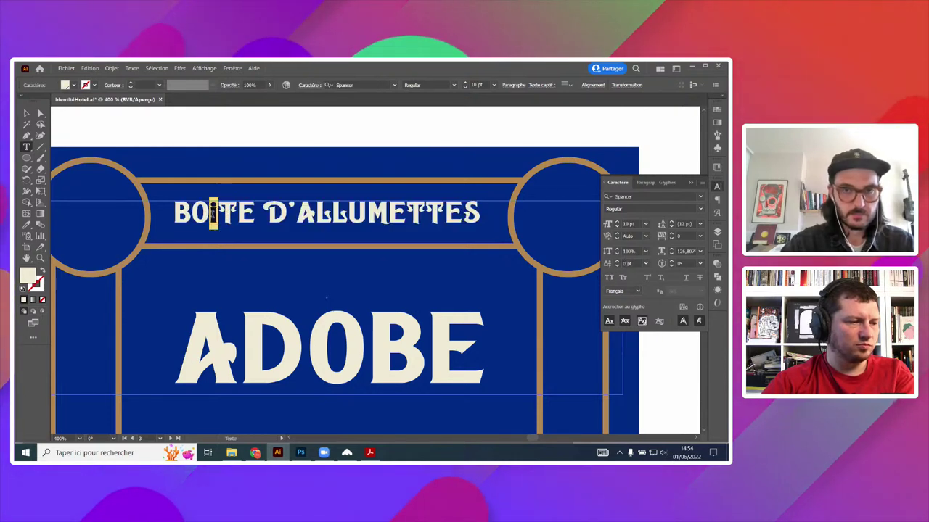
{"action": "key", "text": "ctrl+a"}
{"action": "type", "text": "BOIT"}
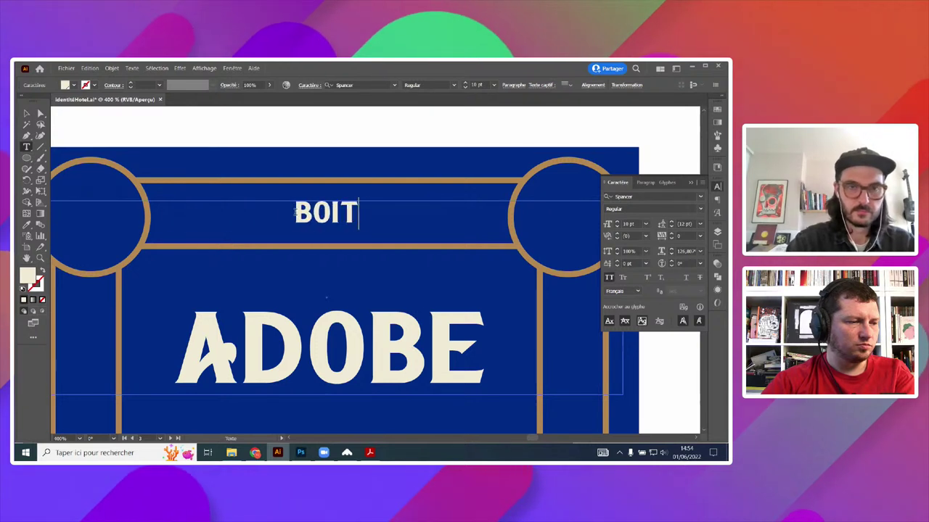
{"action": "type", "text": "E D'A"}
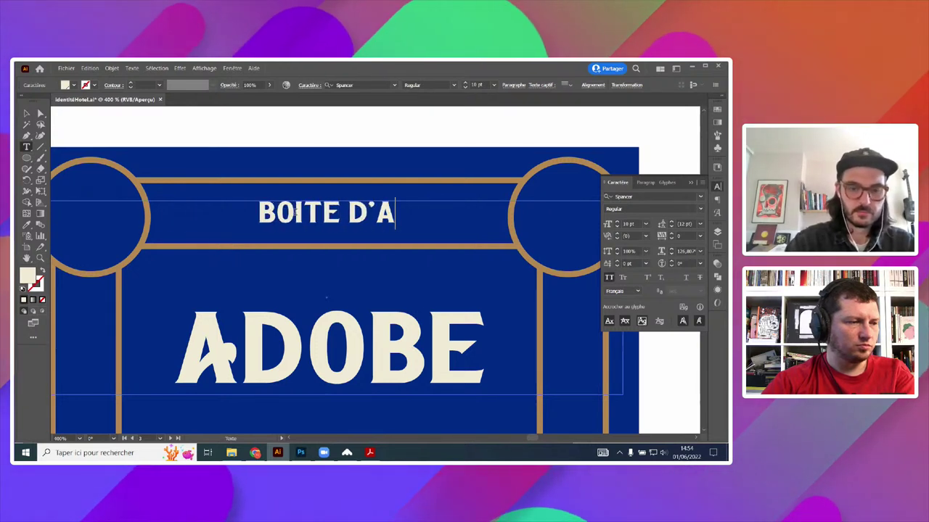
{"action": "type", "text": "LLUMETTES"}
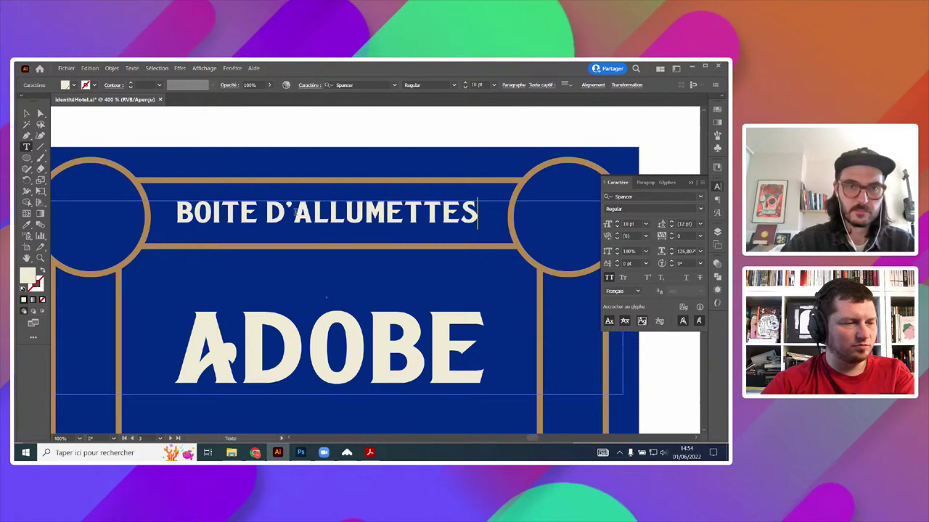
{"action": "left_click", "coordinate": [27, 114]}
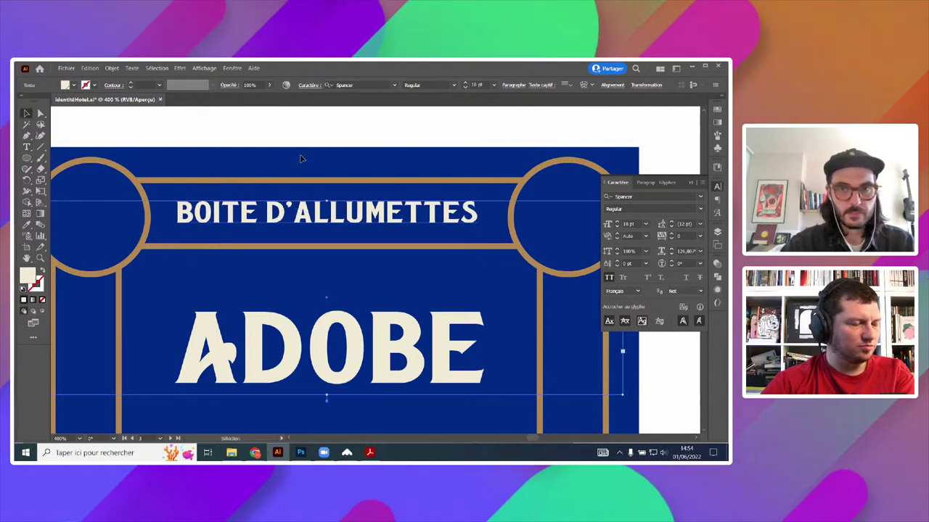
- Shrink the heading's text frame to the height of the upper band and the width between the two corner circles
{"action": "scroll", "coordinate": [377, 157], "scroll_direction": "down", "scroll_amount": 3}
{"action": "left_click", "coordinate": [385, 193]}
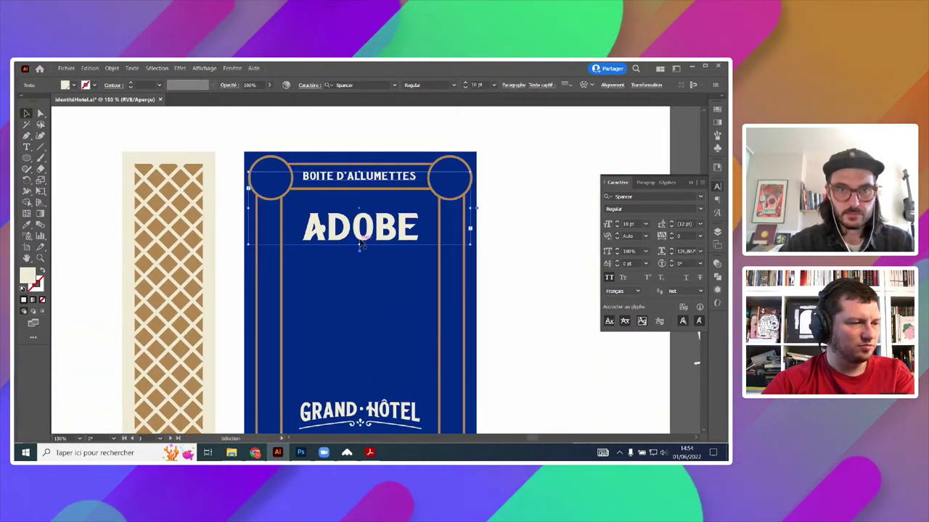
{"action": "left_click_drag", "start_coordinate": [360, 243], "coordinate": [361, 189]}
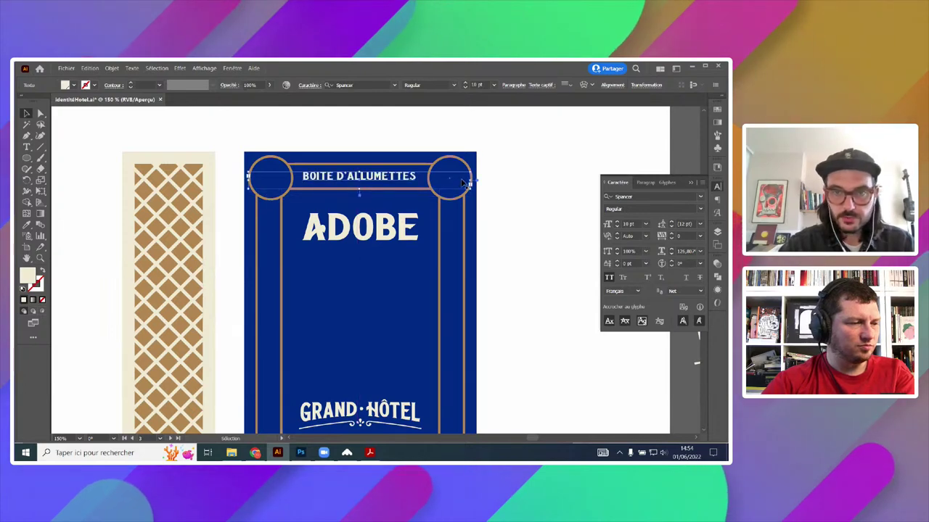
{"action": "left_click_drag", "start_coordinate": [469, 183], "coordinate": [430, 182]}
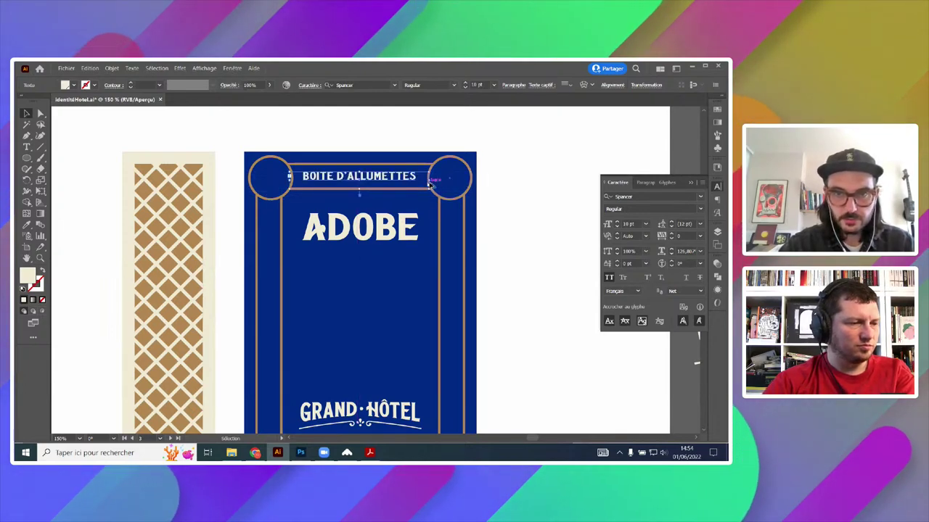
{"action": "left_click", "coordinate": [613, 85]}
{"action": "left_click_drag", "start_coordinate": [535, 261], "coordinate": [484, 215]}
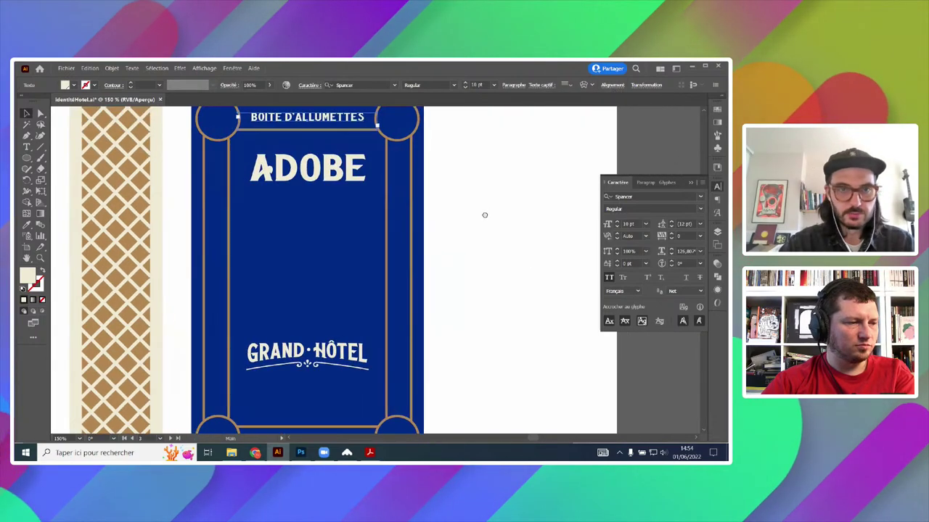
- Duplicate the BOITE D'ALLUMETTES heading between ADOBE and GRAND HÔTEL and change the copy to PARTOUT DANS LE MONDE
{"action": "left_click", "coordinate": [345, 125]}
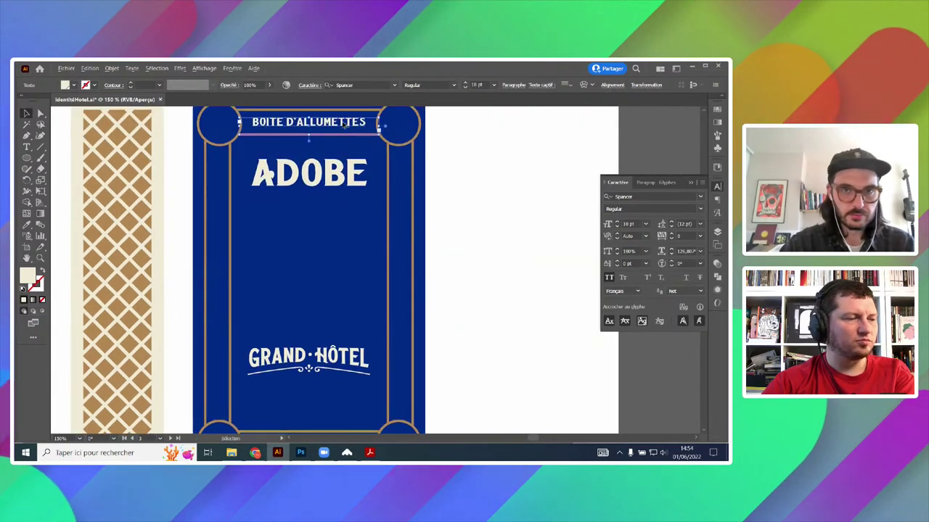
{"action": "left_click_drag", "start_coordinate": [345, 125], "coordinate": [344, 266], "text": "alt"}
{"action": "scroll", "coordinate": [345, 266], "scroll_direction": "down", "scroll_amount": 3}
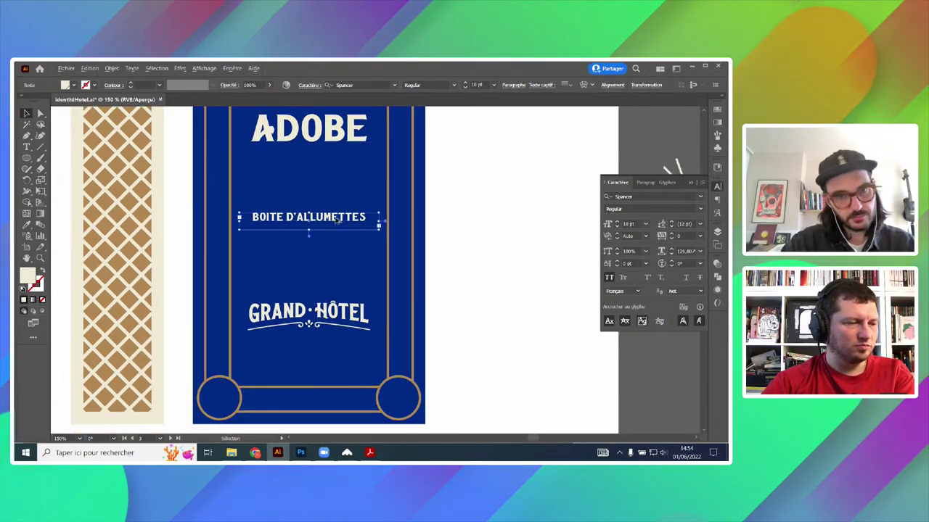
{"action": "key", "text": "alt+t"}
{"action": "key", "text": "Escape"}
{"action": "key", "text": "t"}
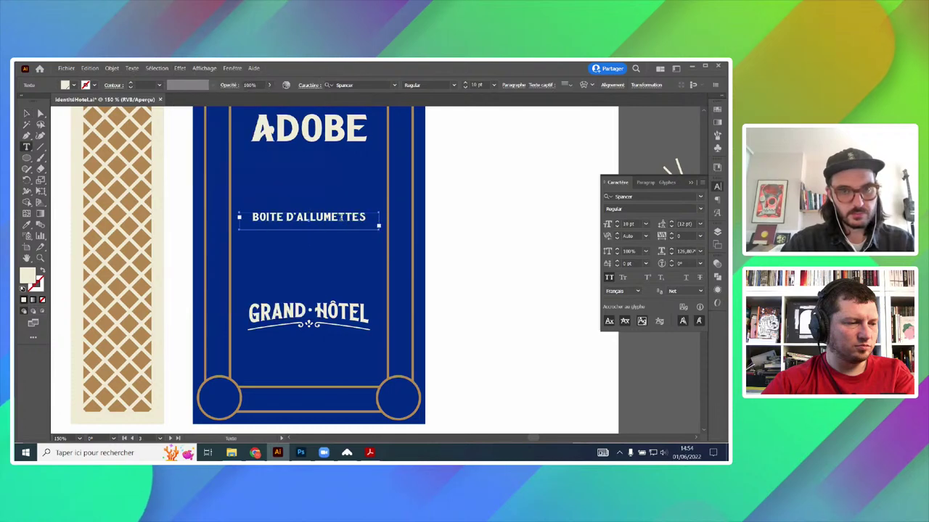
{"action": "key", "text": "ctrl+a"}
{"action": "type", "text": "PAR"}
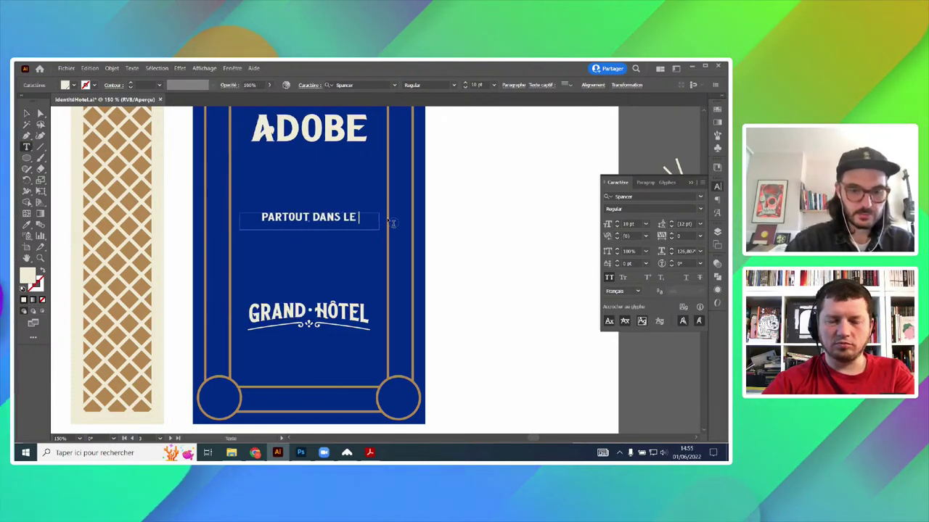
- Move PARTOUT DANS LE MONDE just below the GRAND HÔTEL ornament and set its size to 9 pt
{"action": "key", "text": "ctrl+a"}
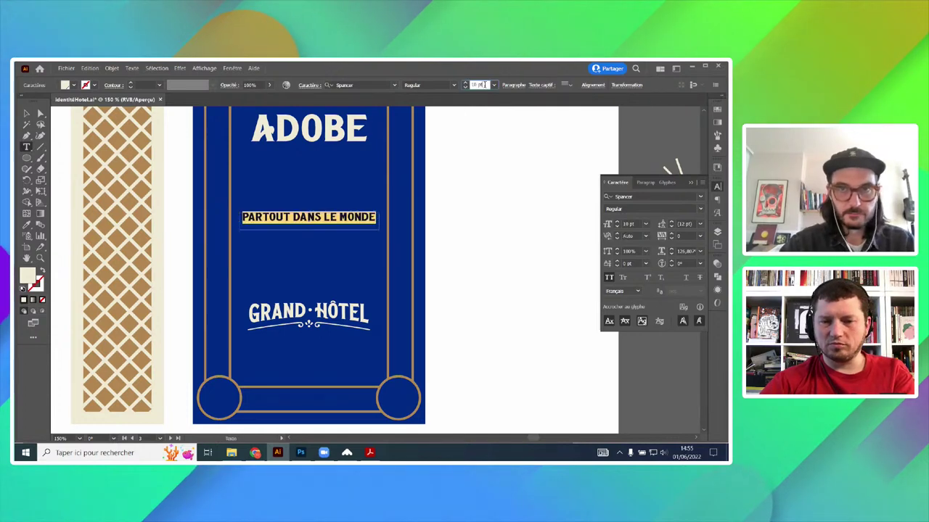
{"action": "scroll", "coordinate": [485, 85], "scroll_direction": "down", "scroll_amount": 4}
{"action": "key", "text": "Escape"}
{"action": "left_click_drag", "start_coordinate": [309, 217], "coordinate": [309, 344]}
{"action": "type", "text": "9"}
{"action": "key", "text": "Return"}
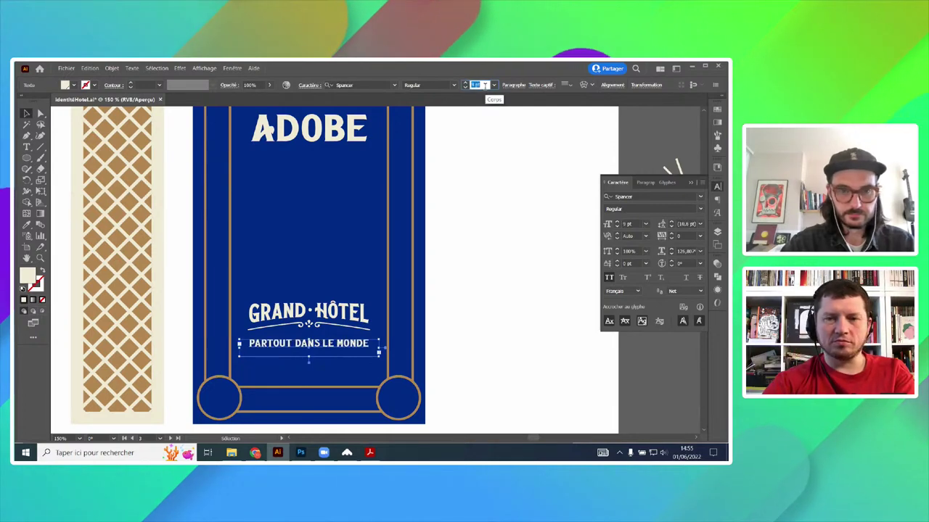
- Replace DANS with À TRAVERS in the tagline below GRAND HÔTEL
{"action": "double_click", "coordinate": [330, 346]}
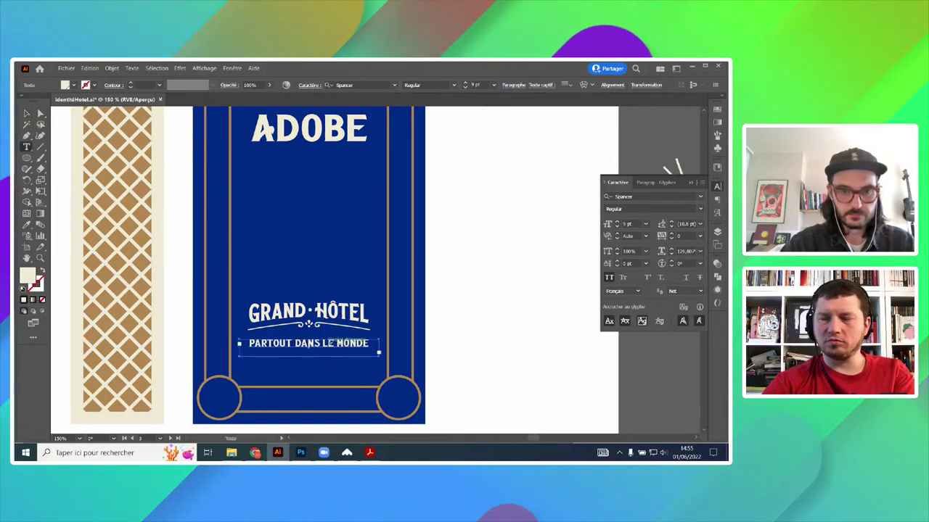
{"action": "scroll", "coordinate": [327, 338], "scroll_direction": "down", "scroll_amount": 5}
{"action": "scroll", "coordinate": [236, 361], "scroll_direction": "up", "scroll_amount": 3}
{"action": "scroll", "coordinate": [241, 357], "scroll_direction": "down", "scroll_amount": 1}
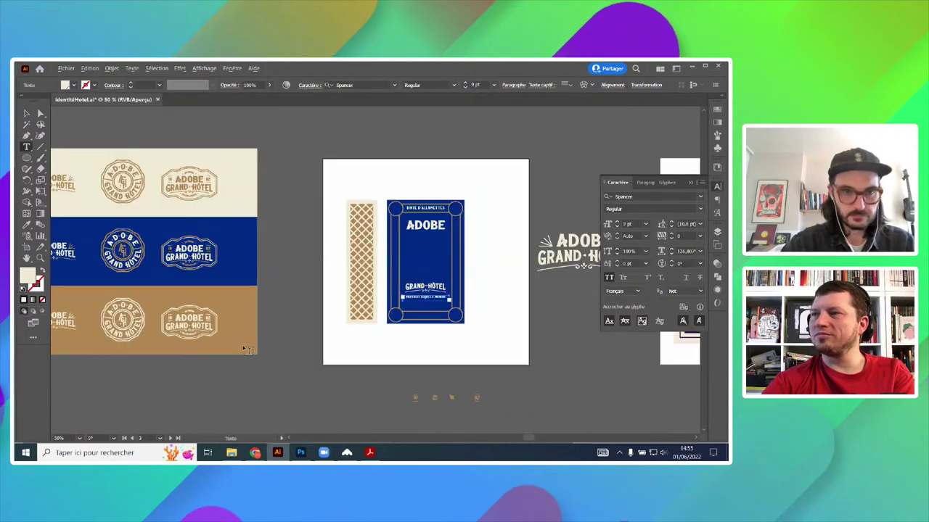
{"action": "scroll", "coordinate": [433, 305], "scroll_direction": "up", "scroll_amount": 4}
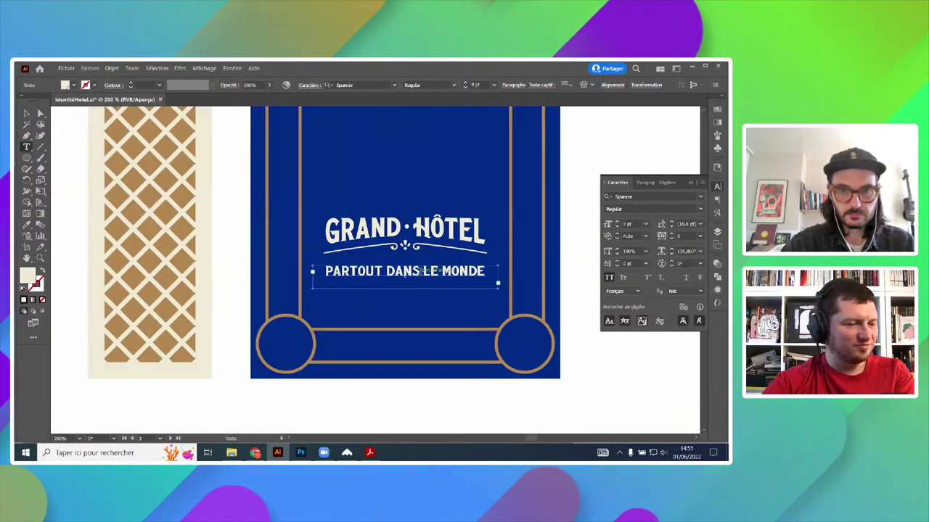
{"action": "left_click_drag", "start_coordinate": [420, 272], "coordinate": [386, 271]}
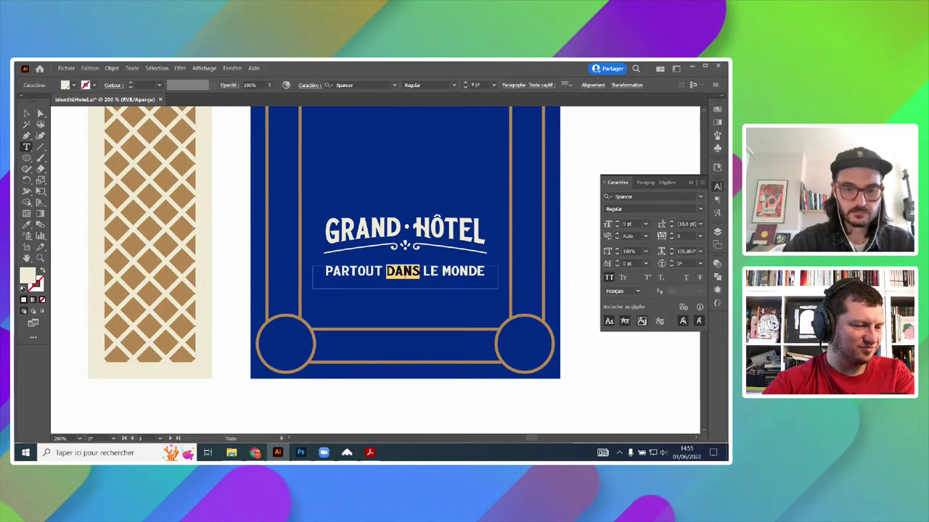
{"action": "type", "text": "à travers"}
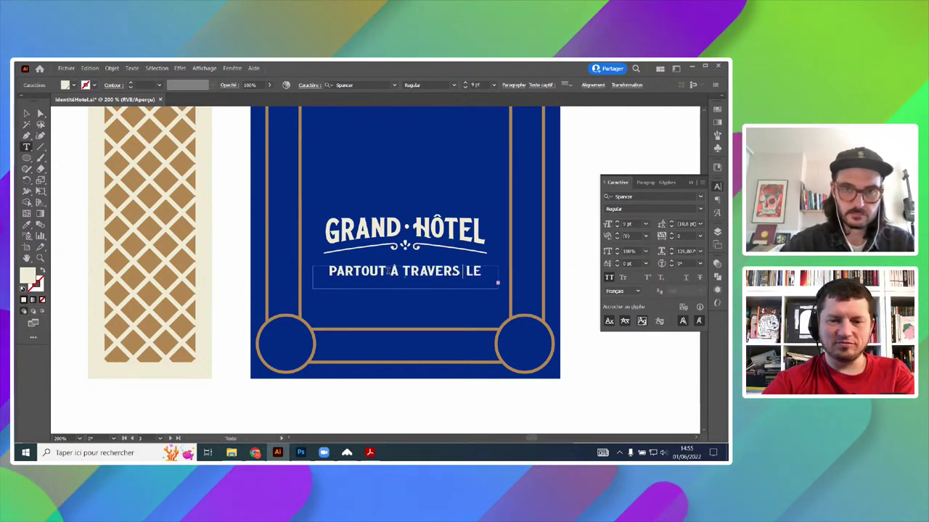
- Set the PARTOUT À TRAVERS LE MONDE tagline to 8 pt and move it slightly further below GRAND HÔTEL
{"action": "key", "text": "ctrl+a"}
{"action": "left_click", "coordinate": [475, 84]}
{"action": "scroll", "coordinate": [476, 84], "scroll_direction": "down", "scroll_amount": 2}
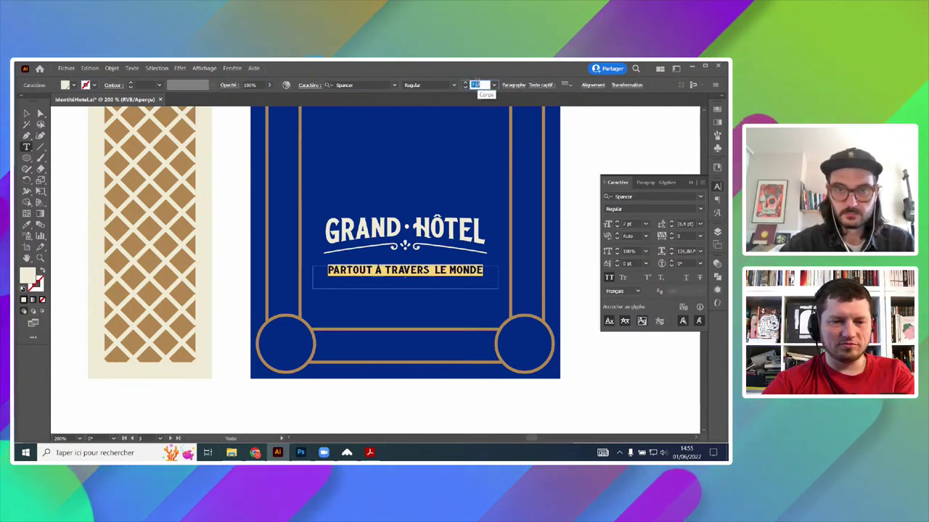
{"action": "scroll", "coordinate": [476, 84], "scroll_direction": "up", "scroll_amount": 2}
{"action": "left_click", "coordinate": [27, 114]}
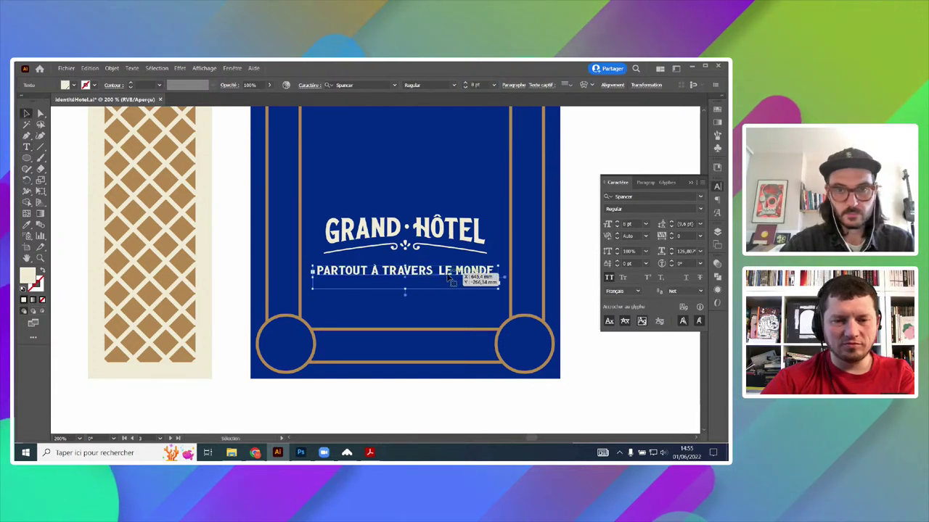
{"action": "left_click_drag", "start_coordinate": [448, 270], "coordinate": [448, 282]}
{"action": "left_click", "coordinate": [584, 333]}
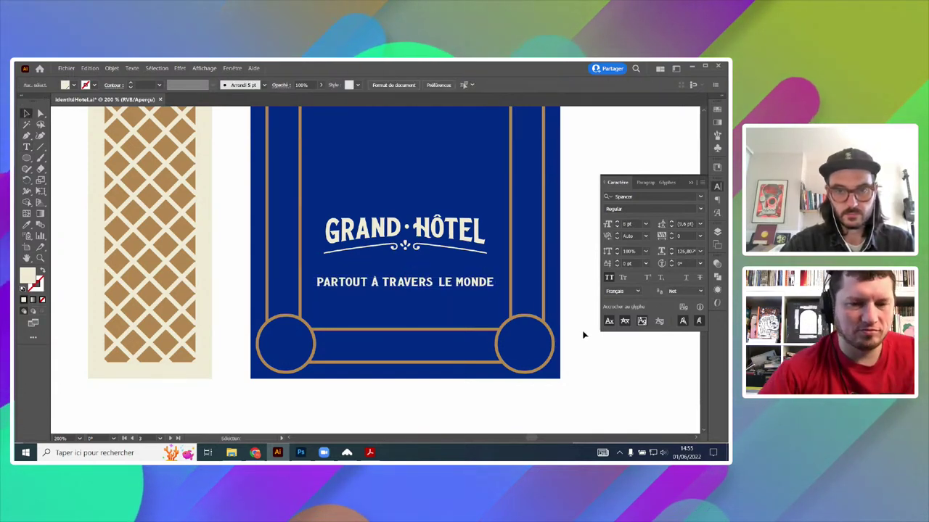
- Duplicate the BOITE D'ALLUMETTES heading above GRAND HÔTEL and change the copy to QUALITÉ D'EXCEPTION
{"action": "scroll", "coordinate": [529, 318], "scroll_direction": "down", "scroll_amount": 2}
{"action": "left_click_drag", "start_coordinate": [515, 283], "coordinate": [342, 313]}
{"action": "left_click_drag", "start_coordinate": [311, 147], "coordinate": [320, 259]}
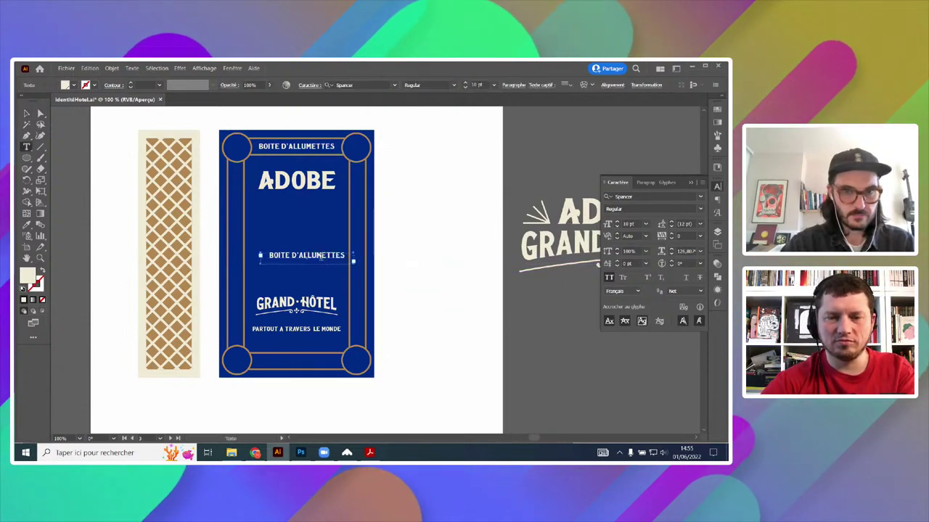
{"action": "key", "text": "t"}
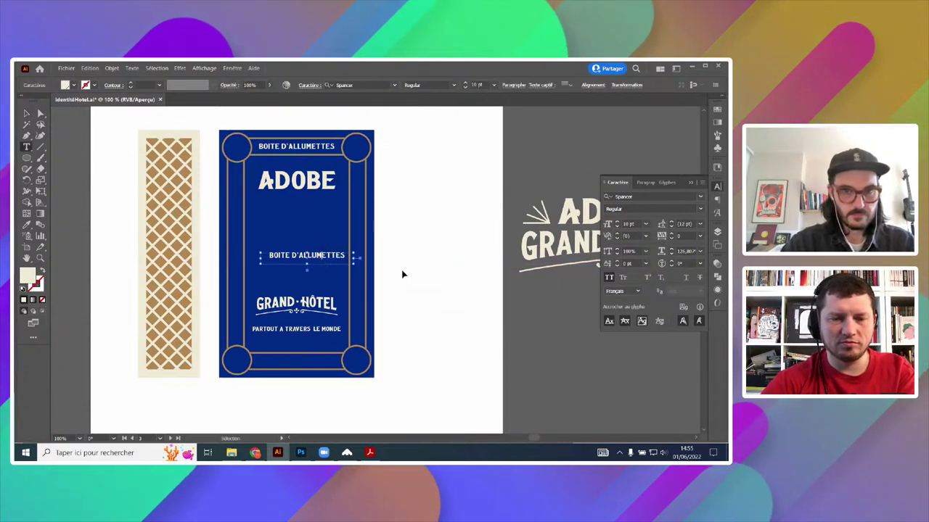
{"action": "key", "text": "ctrl+a"}
{"action": "scroll", "coordinate": [332, 268], "scroll_direction": "up", "scroll_amount": 1}
{"action": "type", "text": "QUA"}
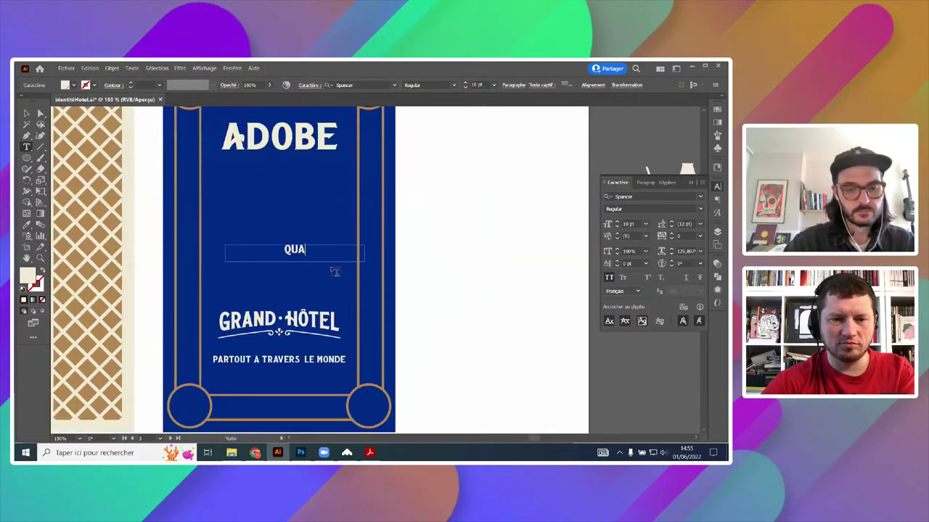
{"action": "type", "text": "LITÉ D'EXCET"}
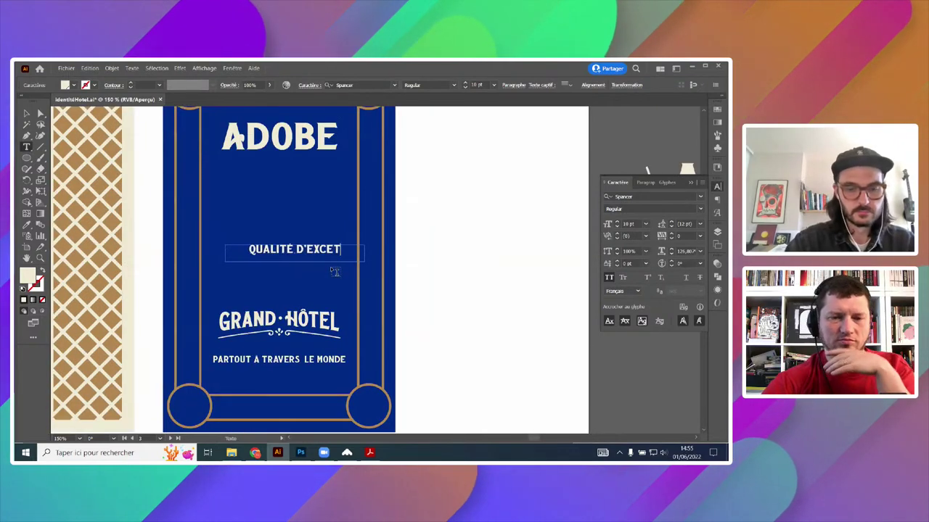
{"action": "type", "text": "N"}
{"action": "key", "text": "BackSpace"}
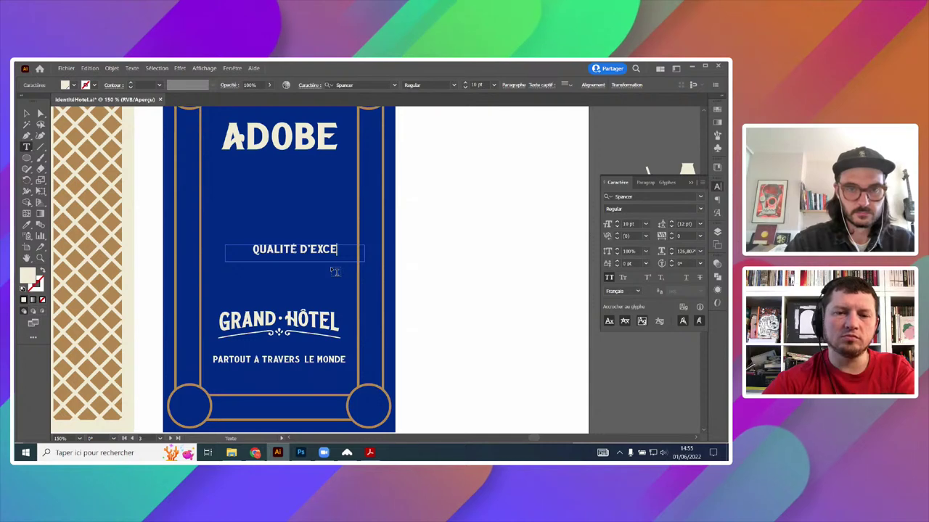
{"action": "type", "text": "PTION"}
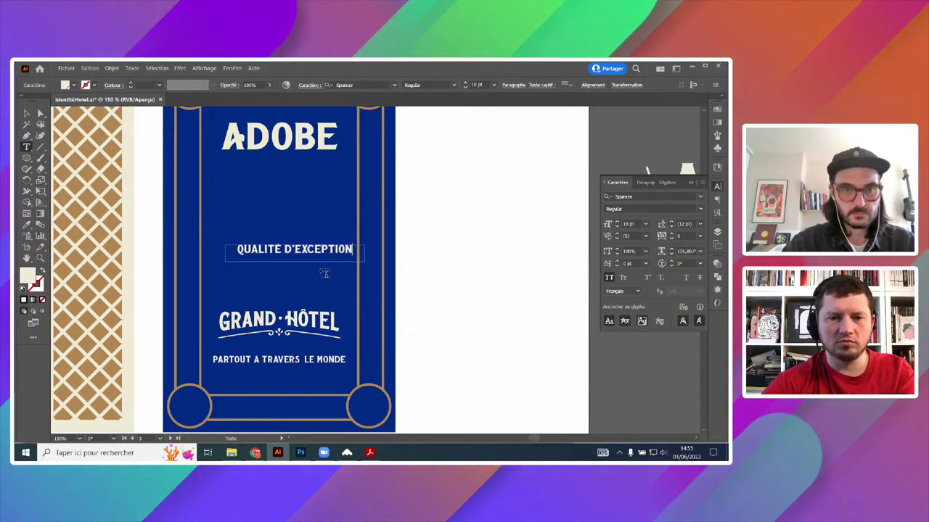
- Rotate QUALITÉ D'EXCEPTION to read vertically upward and move it into the left band of the matchbox frame
{"action": "left_click_drag", "start_coordinate": [26, 157], "coordinate": [67, 157]}
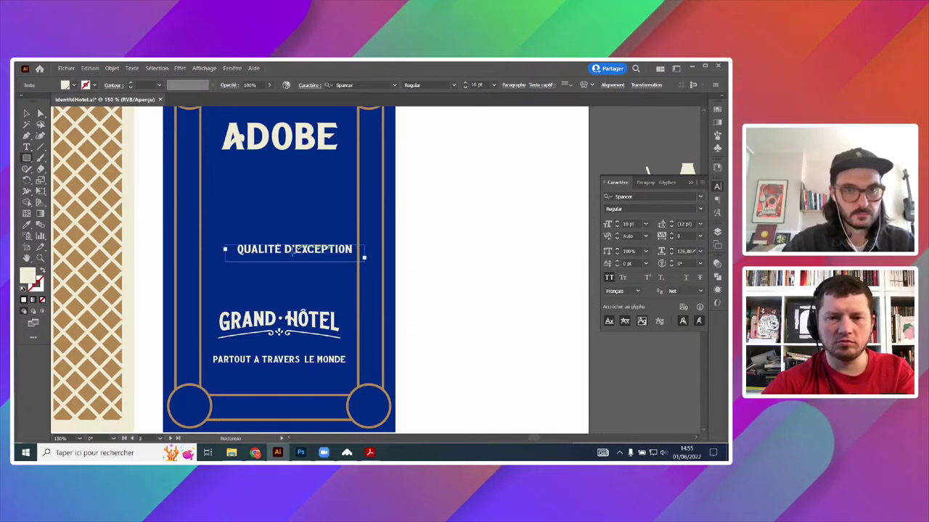
{"action": "left_click_drag", "start_coordinate": [294, 255], "coordinate": [292, 250]}
{"action": "left_click", "coordinate": [351, 255], "text": "shift"}
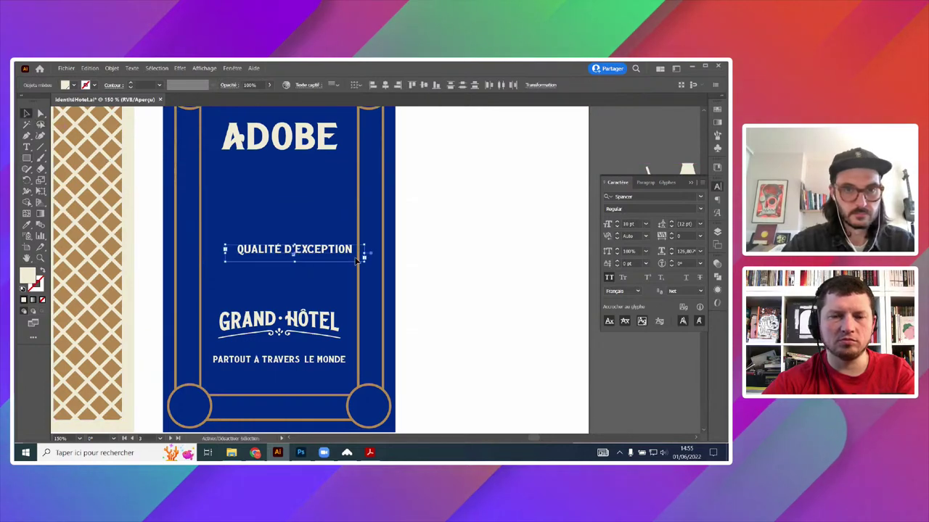
{"action": "left_click_drag", "start_coordinate": [368, 265], "coordinate": [319, 190]}
{"action": "left_click", "coordinate": [307, 231]}
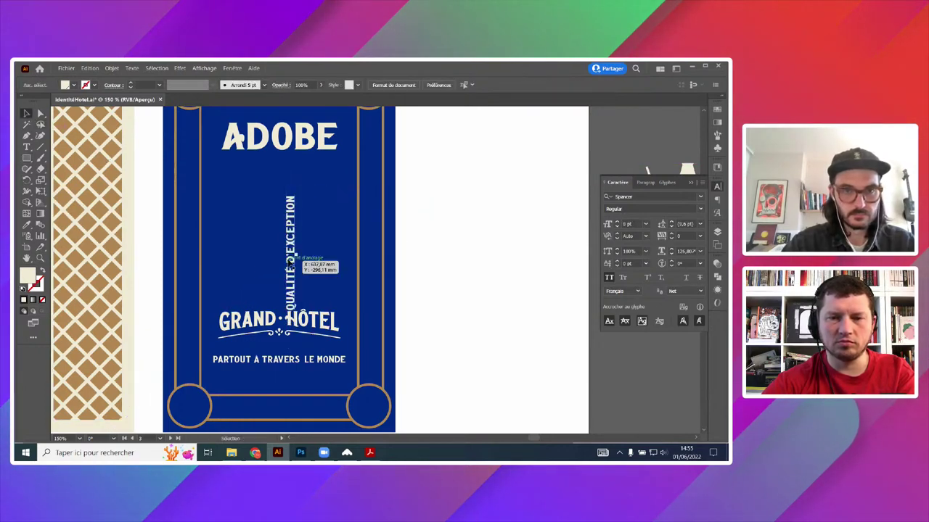
{"action": "left_click_drag", "start_coordinate": [297, 259], "coordinate": [194, 253]}
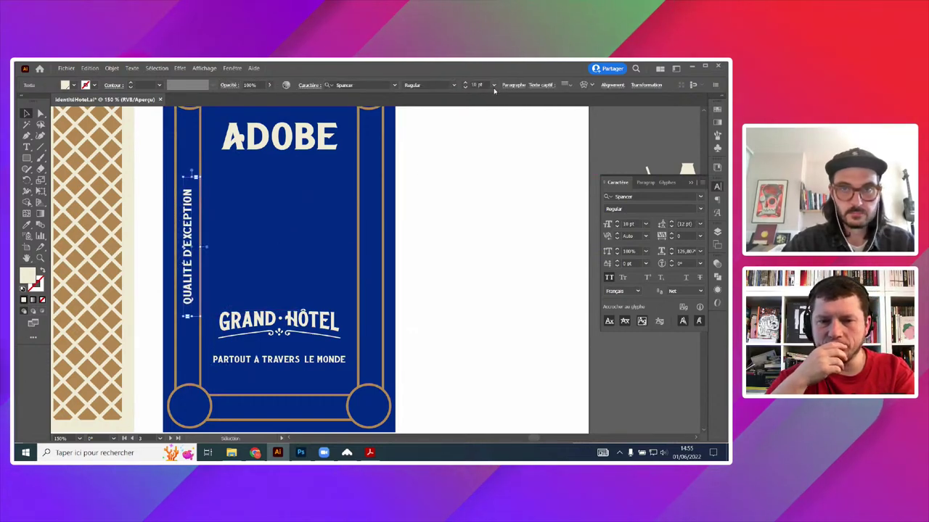
- Enlarge the vertical QUALITÉ D'EXCEPTION text to 12 pt and select the BOITE D'ALLUMETTES heading
{"action": "key", "text": "Up"}
{"action": "key", "text": "Up"}
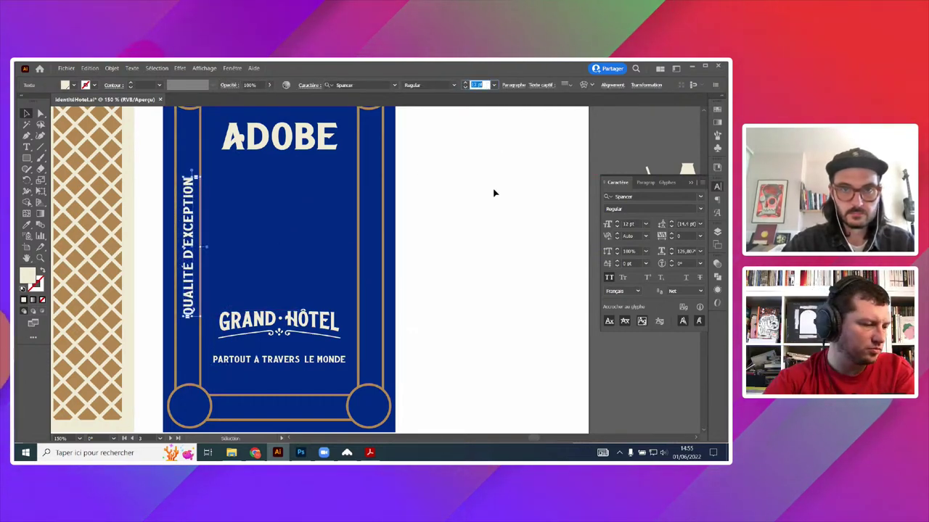
{"action": "scroll", "coordinate": [494, 193], "scroll_direction": "up", "scroll_amount": 1}
{"action": "left_click", "coordinate": [299, 120]}
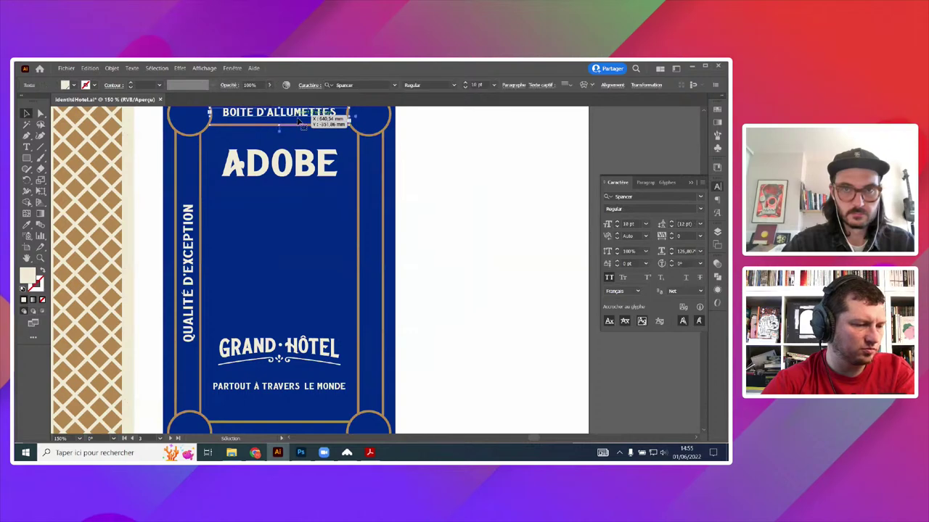
- Duplicate the vertical QUALITÉ D'EXCEPTION text into the blank area to the right of the matchbox
{"action": "left_click", "coordinate": [193, 239]}
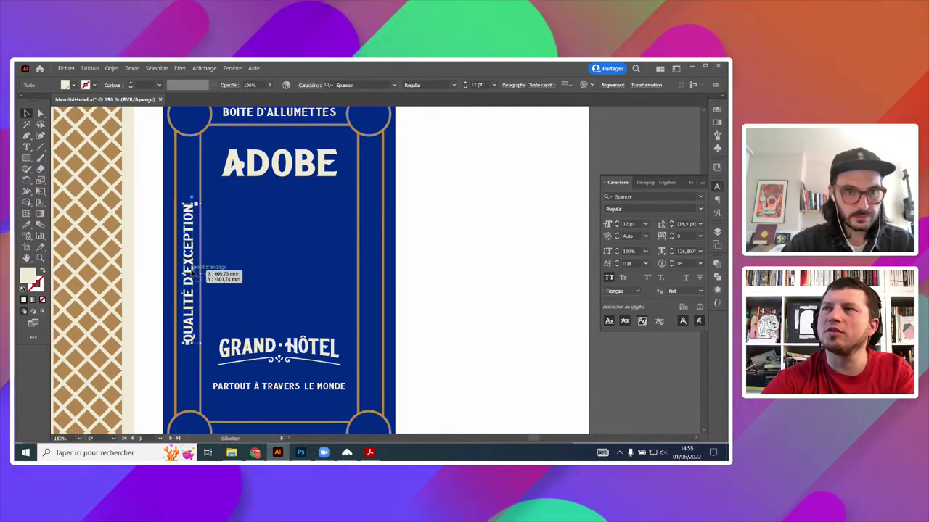
{"action": "left_click_drag", "start_coordinate": [194, 271], "coordinate": [428, 270]}
{"action": "key", "text": "m"}
{"action": "key", "text": "v"}
{"action": "left_click", "coordinate": [410, 267]}
{"action": "left_click", "coordinate": [428, 272], "text": "shift"}
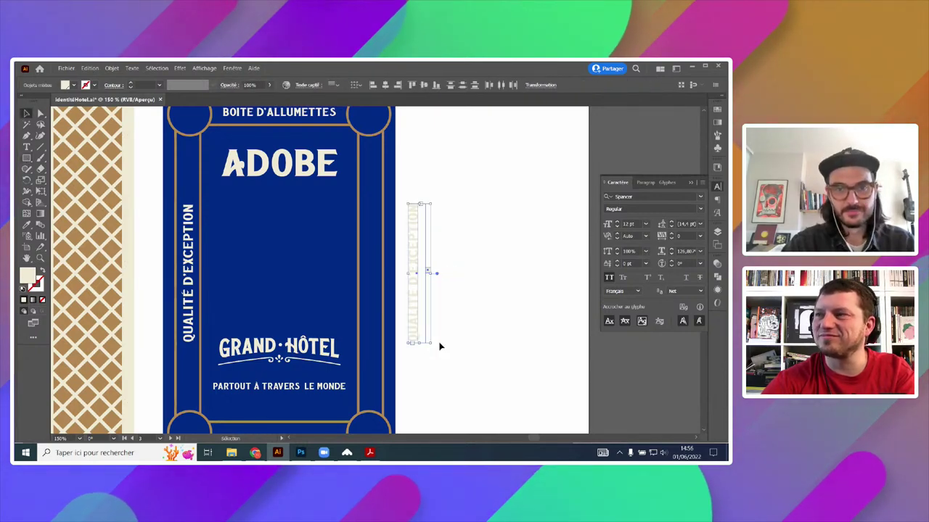
- Rotate the QUALITÉ D'EXCEPTION copy to read vertically downward and move it into the right band of the matchbox frame
{"action": "left_click_drag", "start_coordinate": [440, 347], "coordinate": [408, 211]}
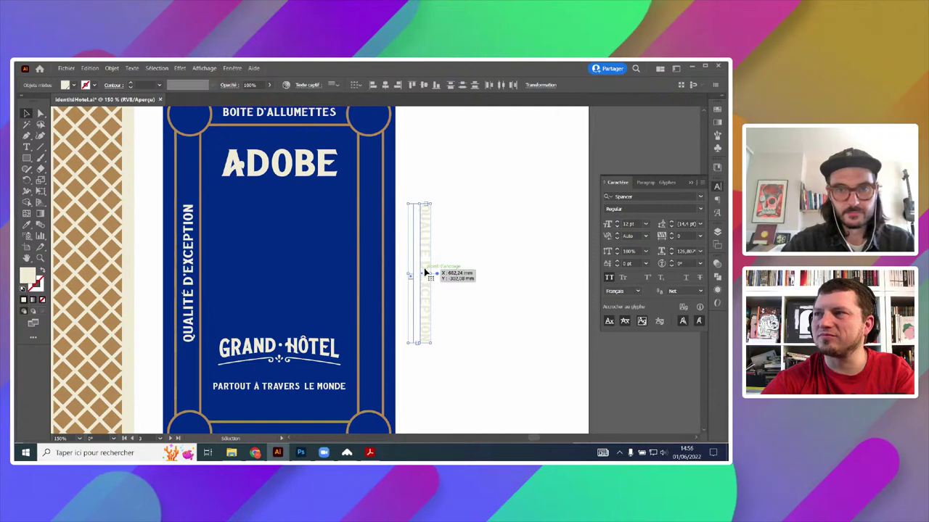
{"action": "left_click_drag", "start_coordinate": [425, 272], "coordinate": [372, 275]}
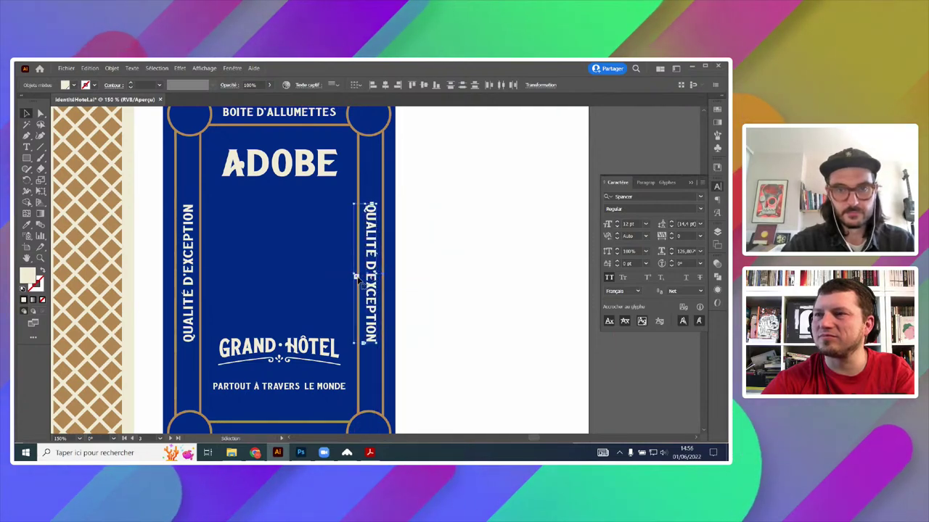
{"action": "left_click", "coordinate": [435, 276]}
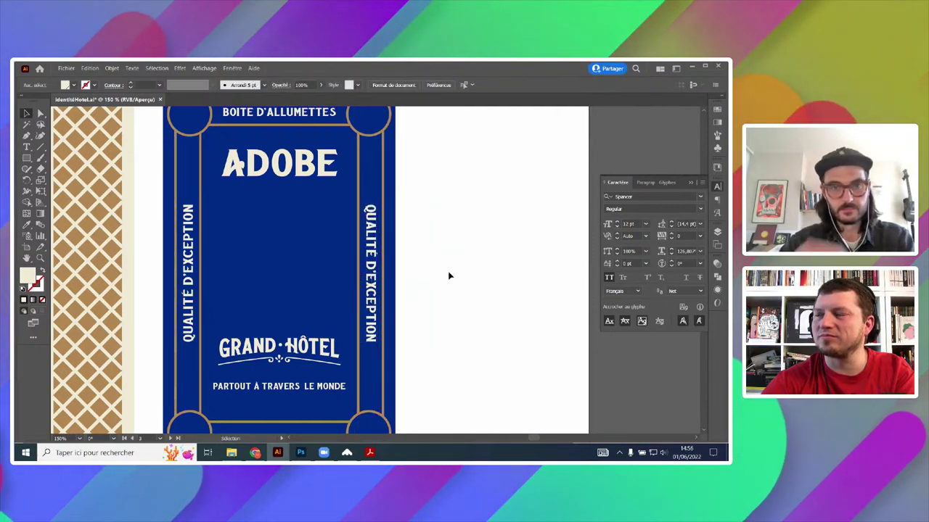
{"action": "scroll", "coordinate": [428, 261], "scroll_direction": "down", "scroll_amount": 3}
{"action": "scroll", "coordinate": [418, 257], "scroll_direction": "up", "scroll_amount": 3}
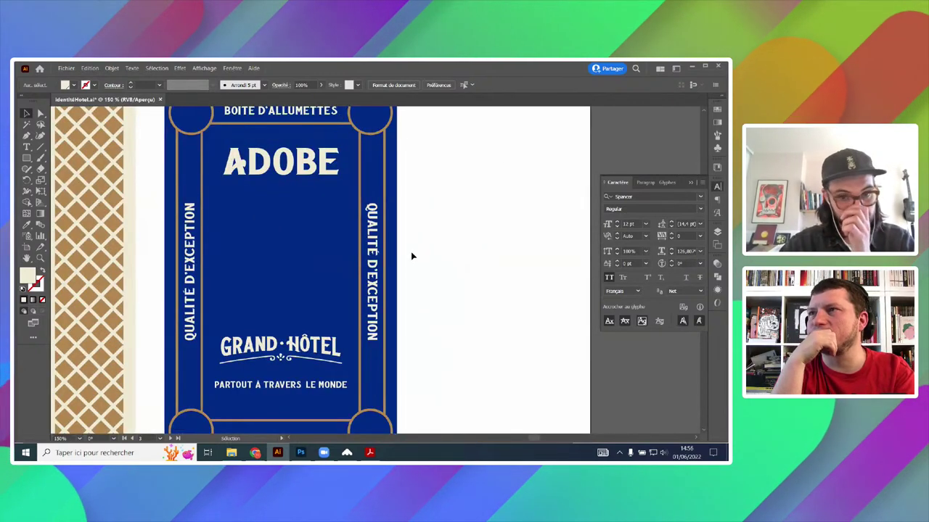
{"action": "scroll", "coordinate": [417, 256], "scroll_direction": "down", "scroll_amount": 1}
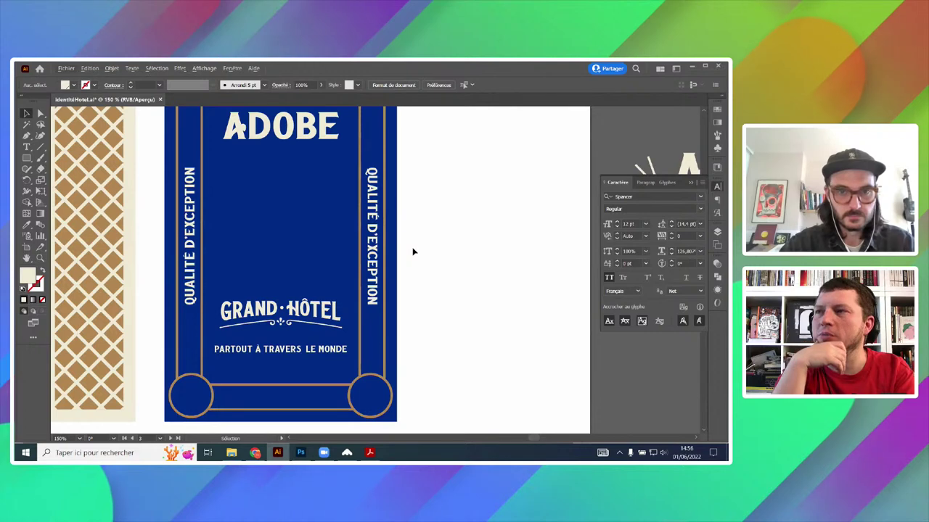
{"action": "scroll", "coordinate": [413, 251], "scroll_direction": "up", "scroll_amount": 1}
{"action": "scroll", "coordinate": [411, 249], "scroll_direction": "left", "scroll_amount": 1}
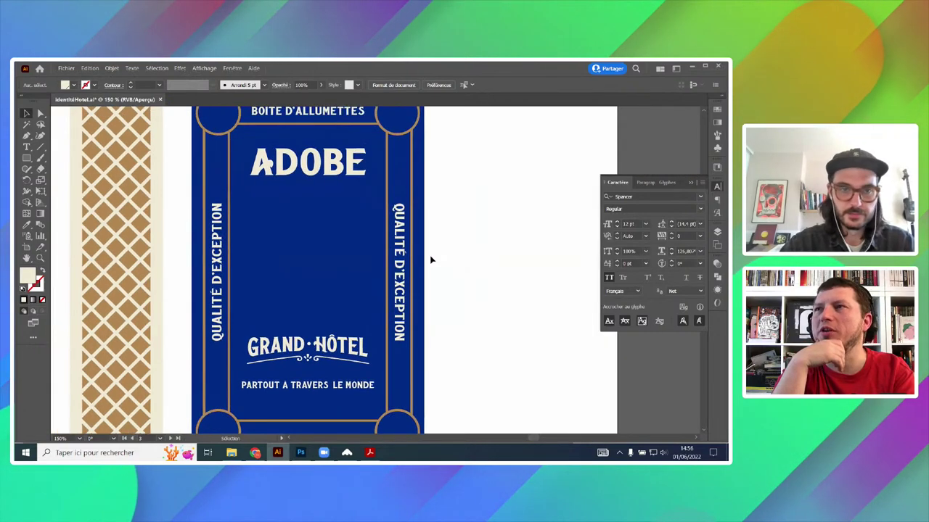
- Select the two Ts of ALLUMETTES in the heading and look through the Spancer font's glyphs for alternates
{"action": "scroll", "coordinate": [363, 160], "scroll_direction": "up", "scroll_amount": 1}
{"action": "scroll", "coordinate": [357, 156], "scroll_direction": "up", "scroll_amount": 2}
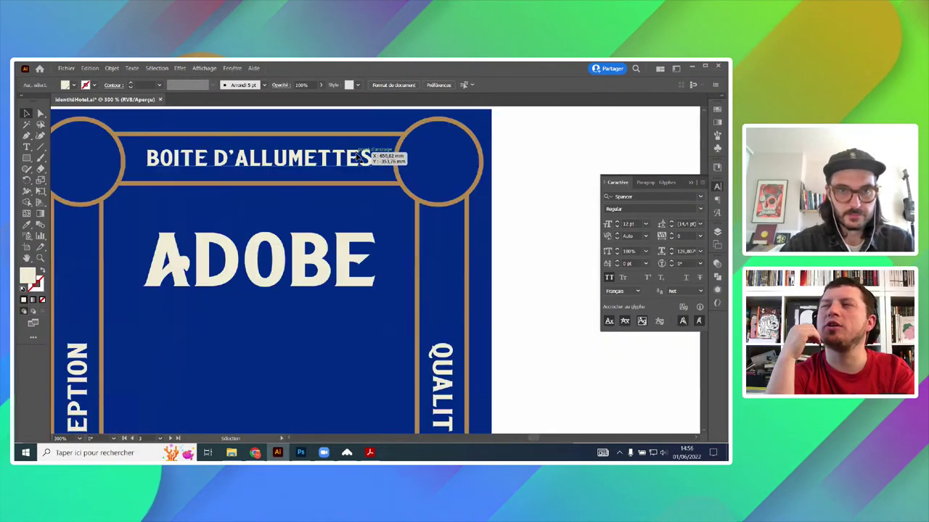
{"action": "key", "text": "t"}
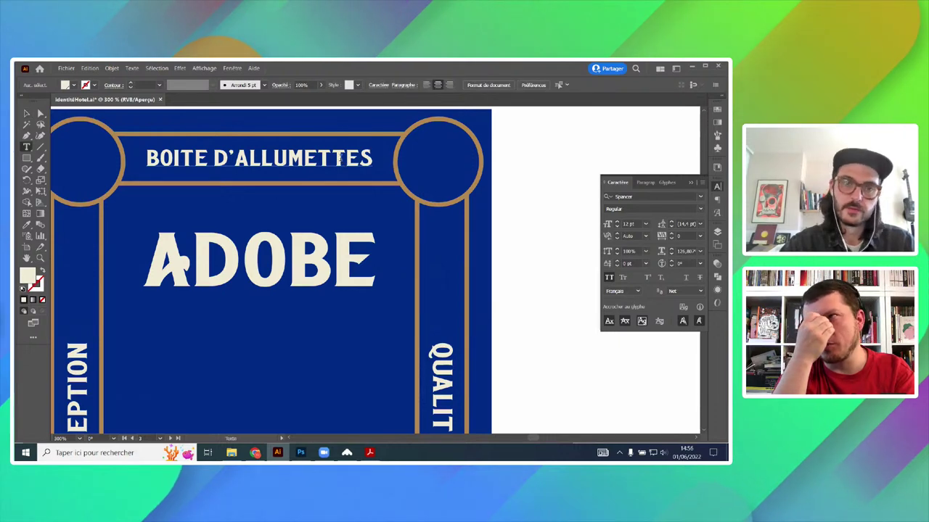
{"action": "left_click_drag", "start_coordinate": [346, 158], "coordinate": [317, 159]}
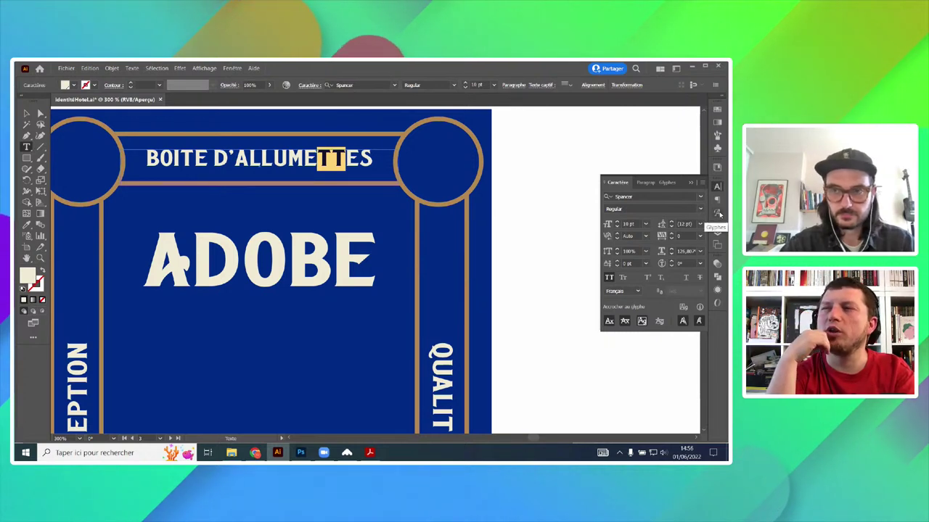
{"action": "left_click", "coordinate": [321, 155]}
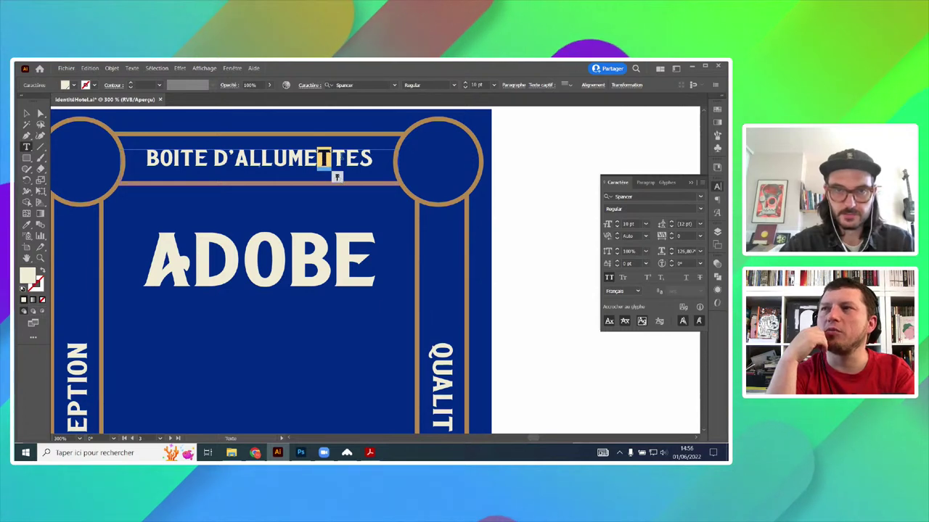
{"action": "left_click_drag", "start_coordinate": [343, 157], "coordinate": [335, 157]}
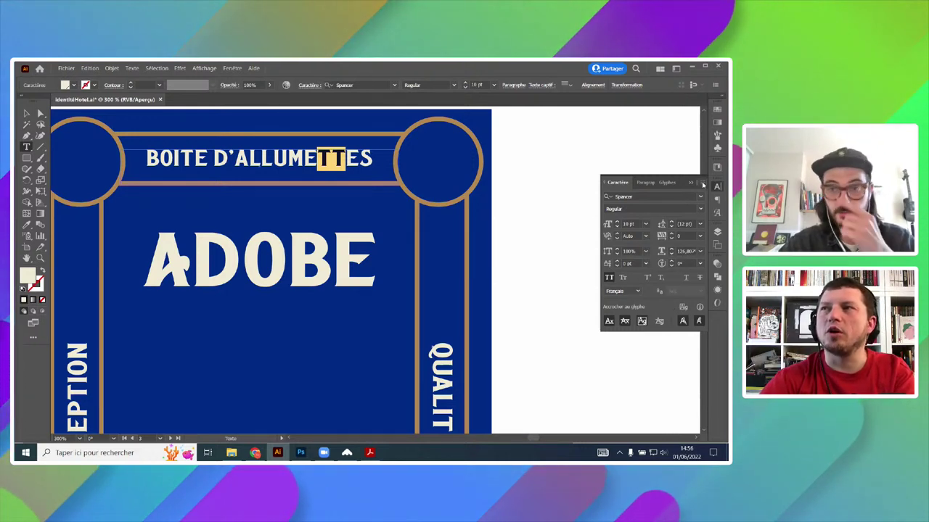
{"action": "left_click", "coordinate": [703, 184]}
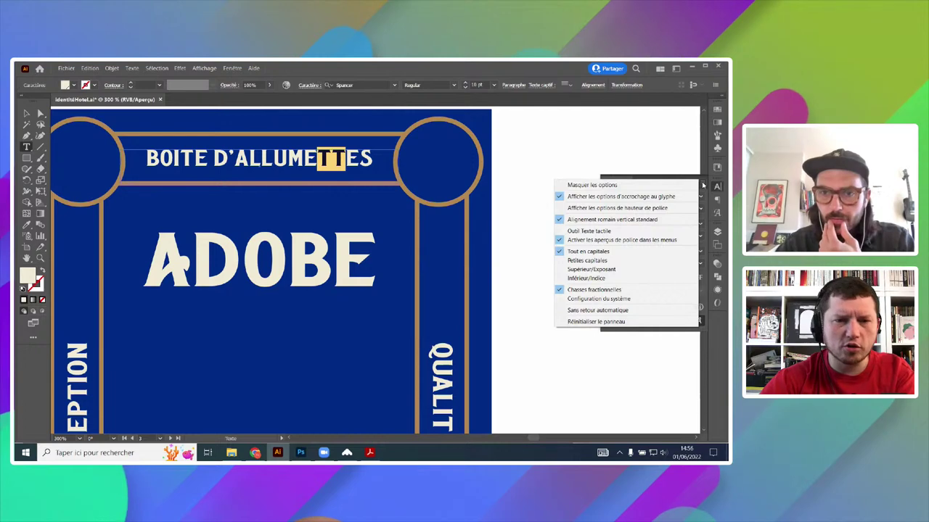
{"action": "left_click", "coordinate": [717, 212]}
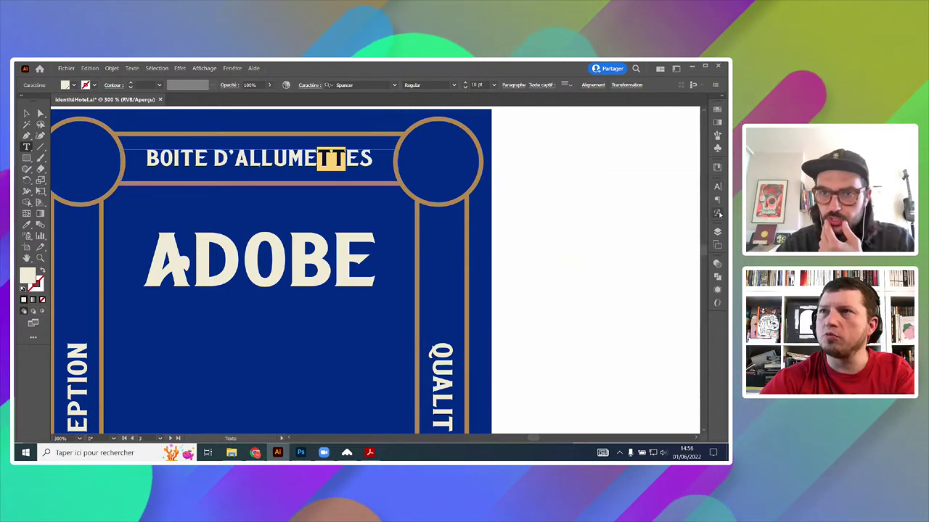
{"action": "left_click", "coordinate": [717, 214]}
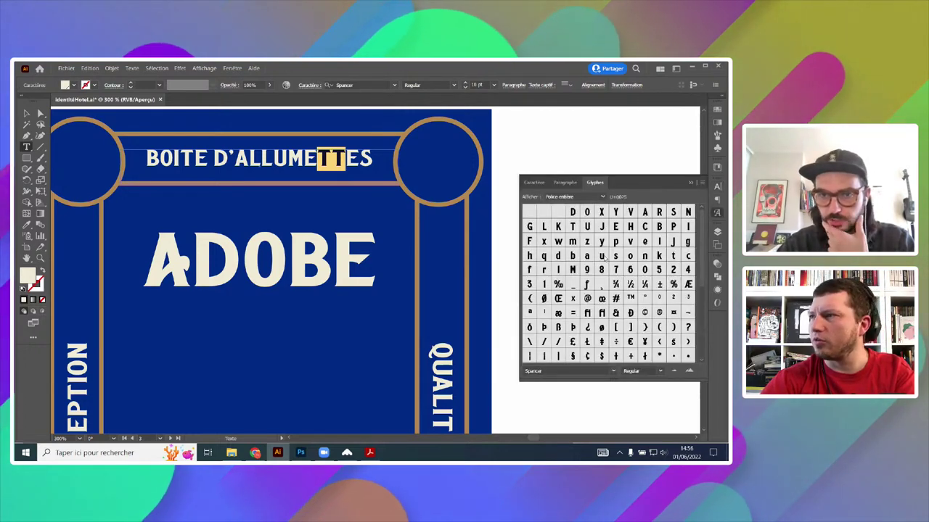
{"action": "scroll", "coordinate": [660, 243], "scroll_direction": "down", "scroll_amount": 5}
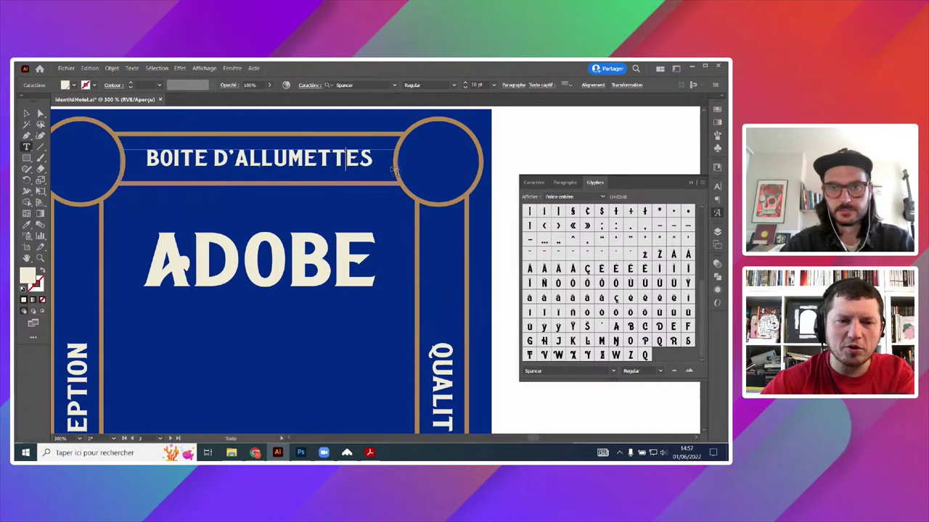
- Search the tools for "retouche de t" and activate Outil Retouche de texte for the BOITE D'ALLUMETTES heading
{"action": "left_click", "coordinate": [537, 183]}
{"action": "triple_click", "coordinate": [323, 159]}
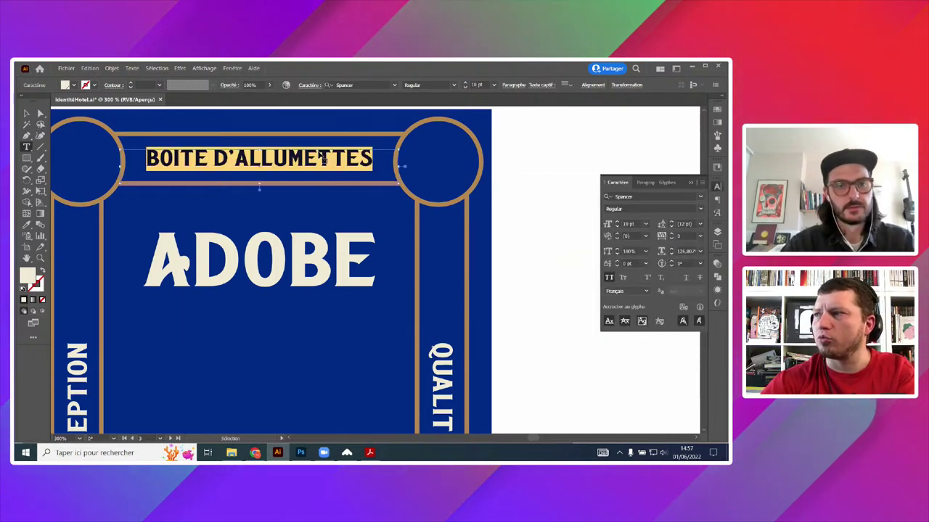
{"action": "left_click", "coordinate": [636, 68]}
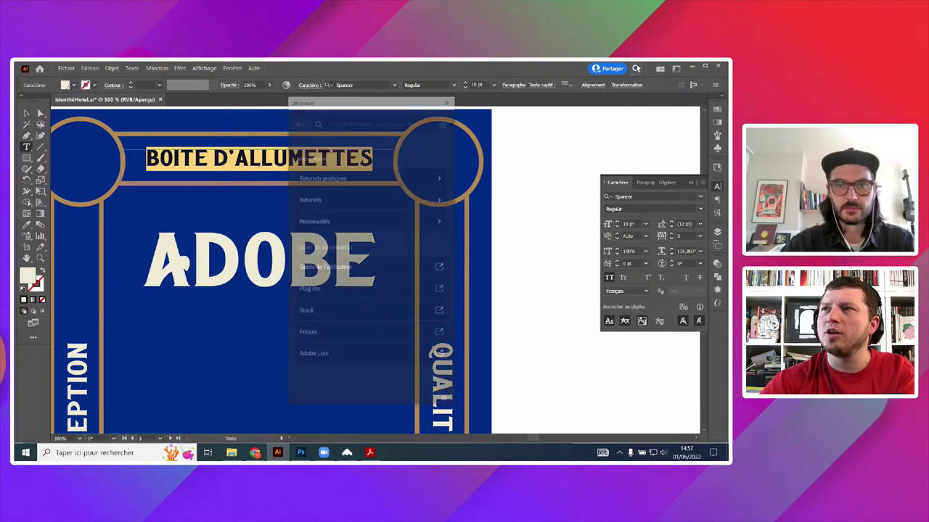
{"action": "type", "text": "rot"}
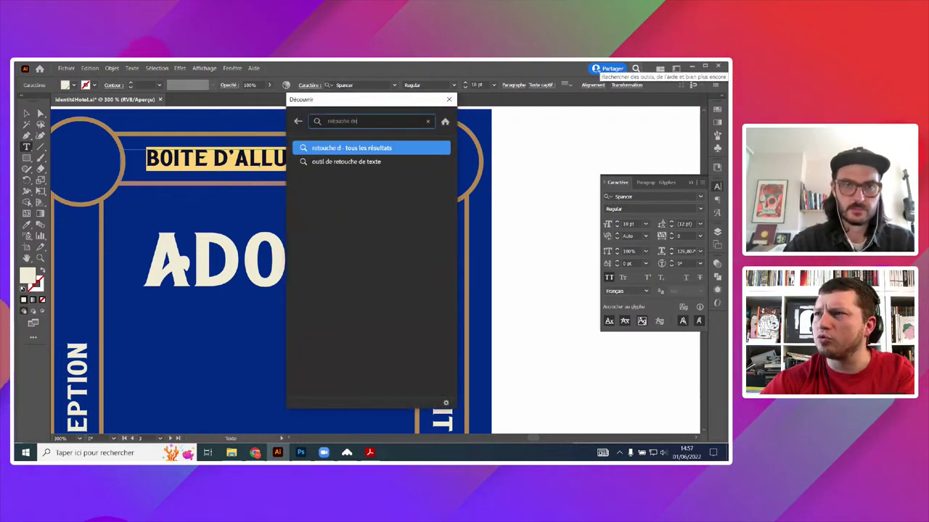
{"action": "type", "text": "ouche de t"}
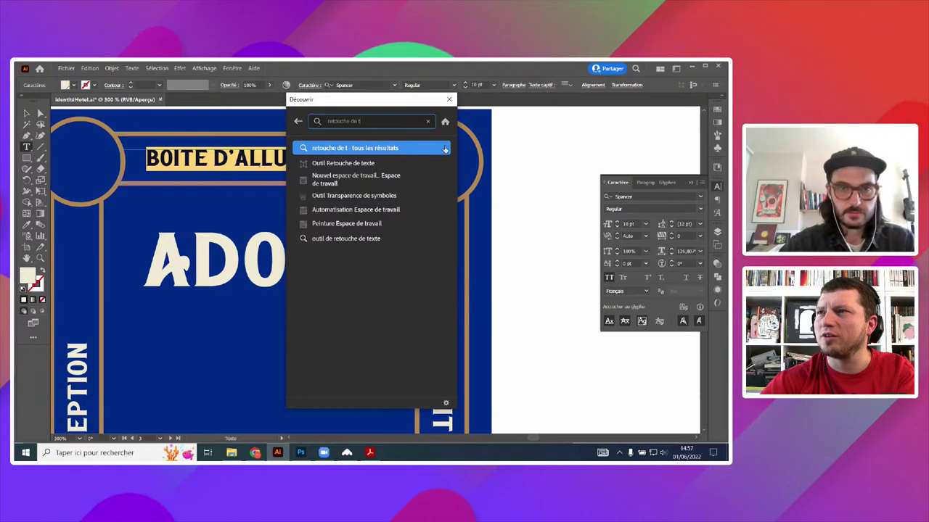
{"action": "left_click", "coordinate": [346, 164]}
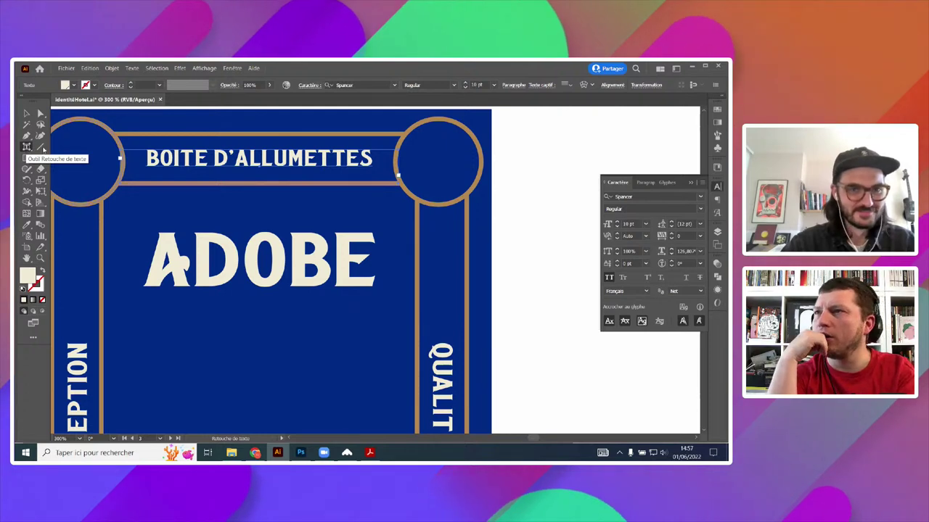
- Try lowering the second T of ALLUMETTES below the heading's baseline, and undo the move
{"action": "left_click", "coordinate": [326, 159]}
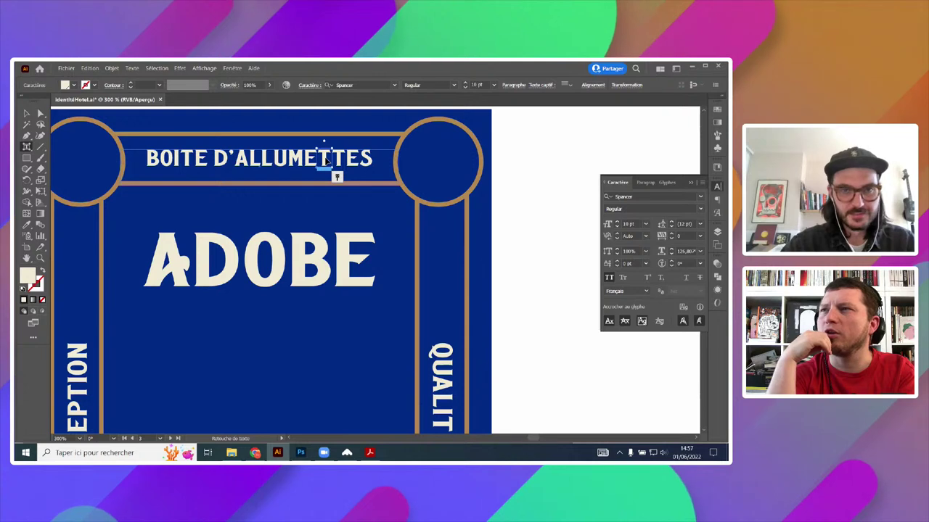
{"action": "left_click", "coordinate": [340, 160]}
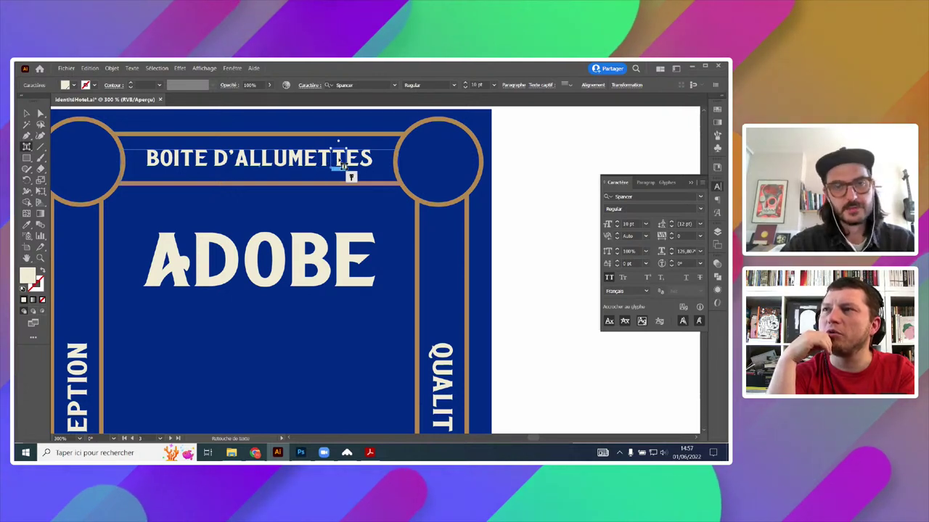
{"action": "left_click_drag", "start_coordinate": [338, 161], "coordinate": [335, 176]}
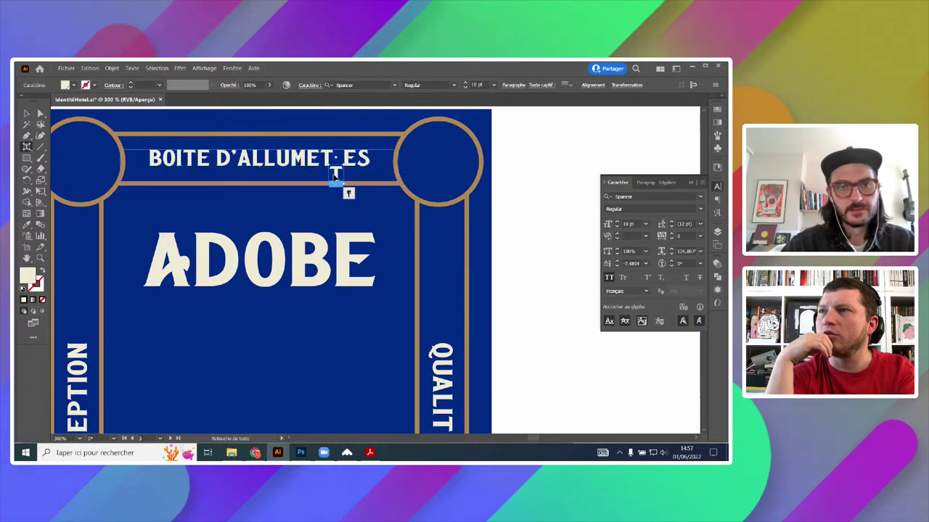
{"action": "key", "text": "ctrl+z"}
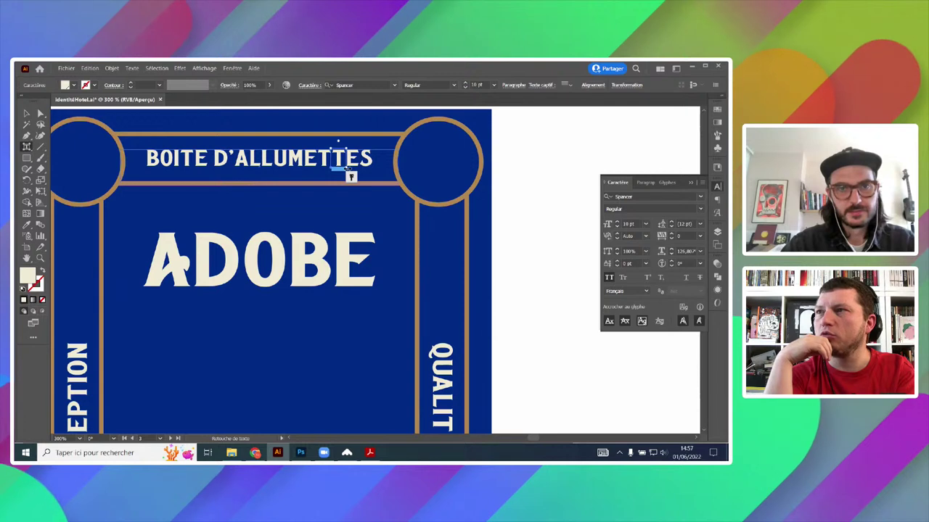
- Try rotating the second T of ALLUMETTES counterclockwise by about 50°, and undo the rotation
{"action": "scroll", "coordinate": [354, 154], "scroll_direction": "up", "scroll_amount": 4}
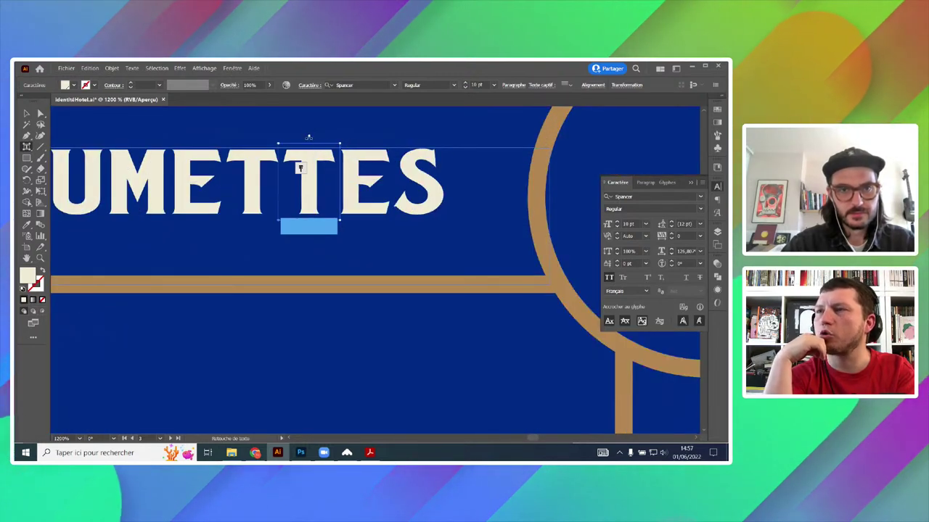
{"action": "left_click_drag", "start_coordinate": [310, 136], "coordinate": [267, 143]}
{"action": "scroll", "coordinate": [365, 240], "scroll_direction": "down", "scroll_amount": 4}
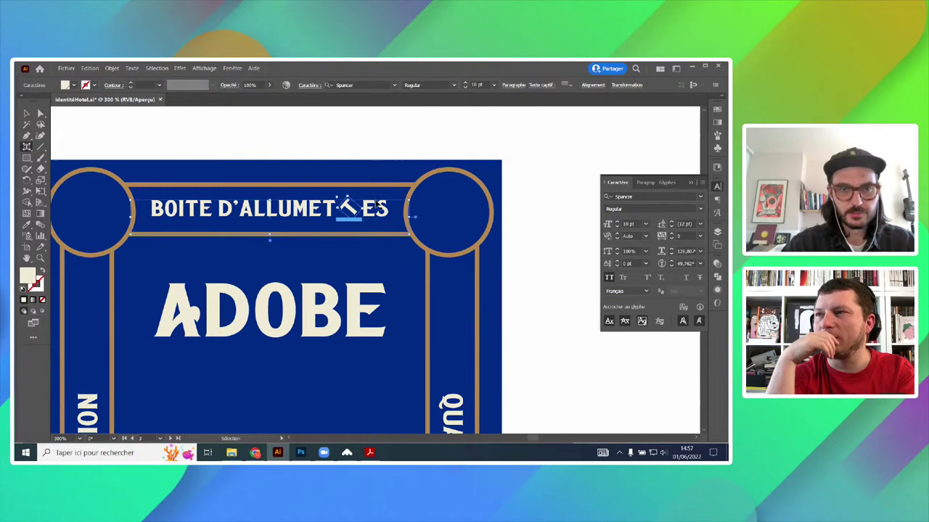
{"action": "scroll", "coordinate": [406, 158], "scroll_direction": "down", "scroll_amount": 2}
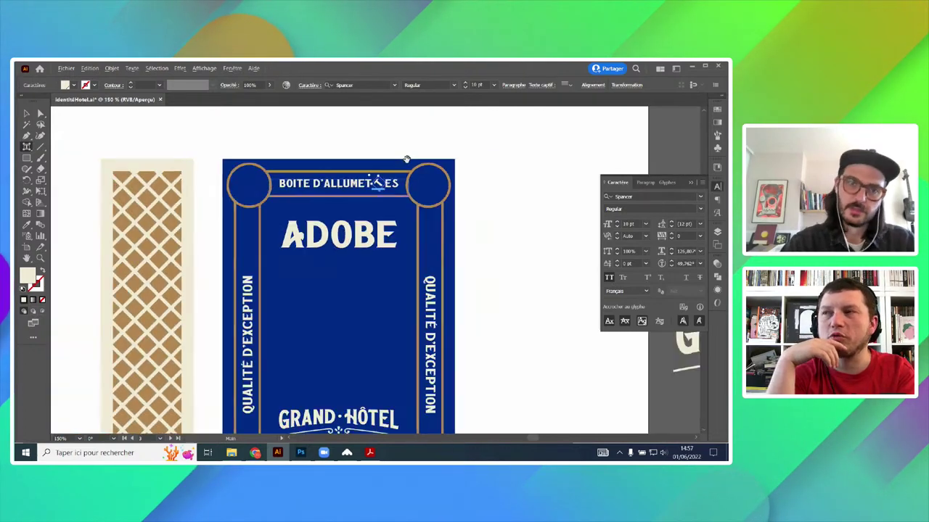
{"action": "scroll", "coordinate": [388, 185], "scroll_direction": "up", "scroll_amount": 4}
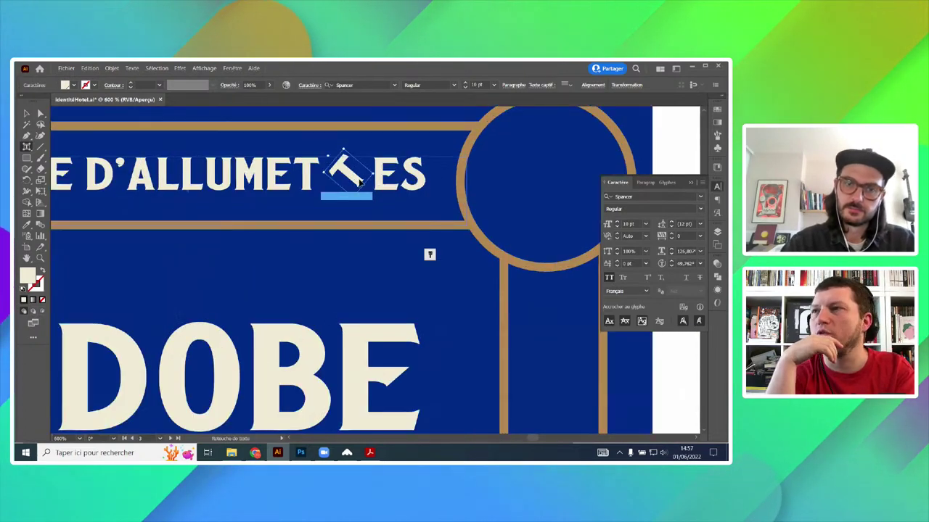
{"action": "scroll", "coordinate": [358, 179], "scroll_direction": "down", "scroll_amount": 1}
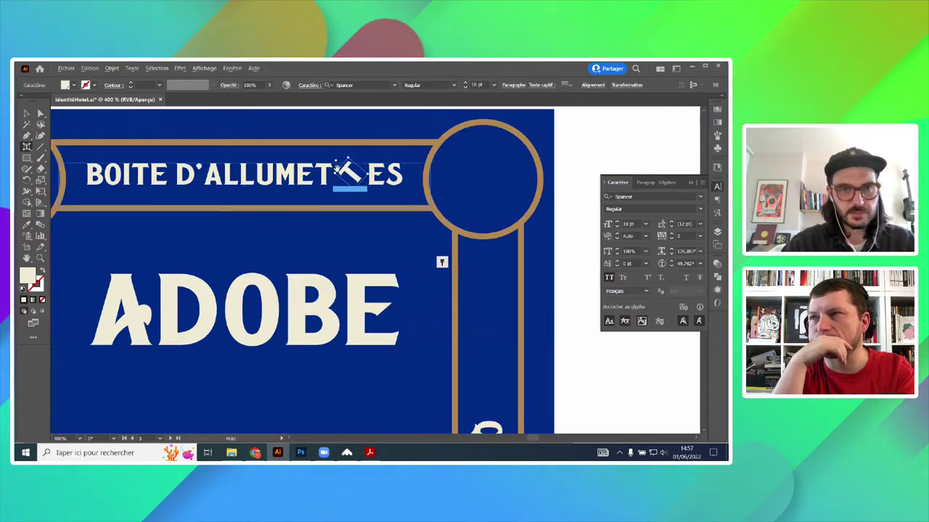
{"action": "scroll", "coordinate": [347, 172], "scroll_direction": "up", "scroll_amount": 4}
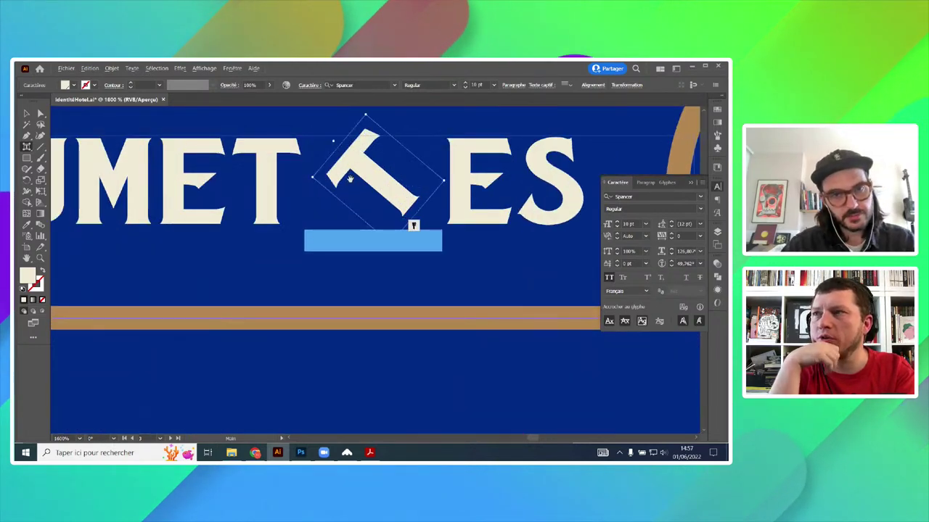
{"action": "scroll", "coordinate": [350, 179], "scroll_direction": "down", "scroll_amount": 3}
{"action": "key", "text": "ctrl+z"}
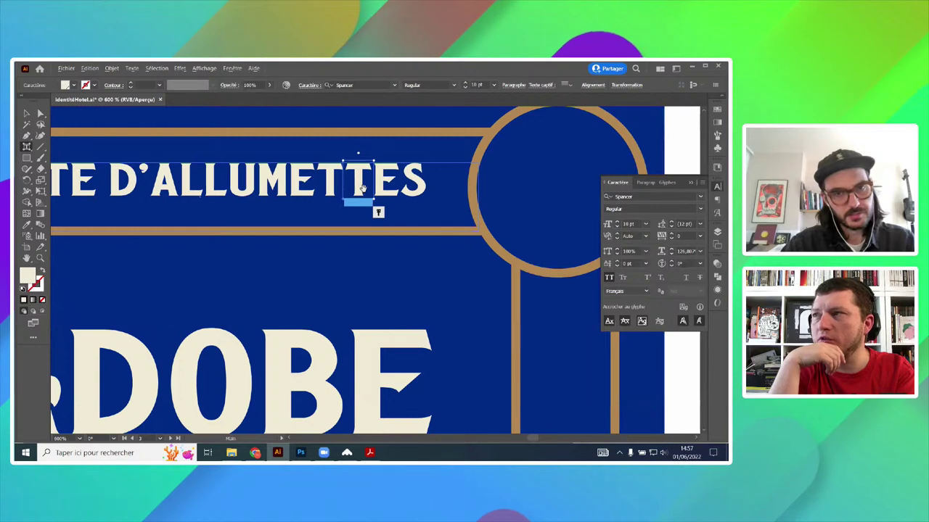
{"action": "scroll", "coordinate": [368, 156], "scroll_direction": "up", "scroll_amount": 1}
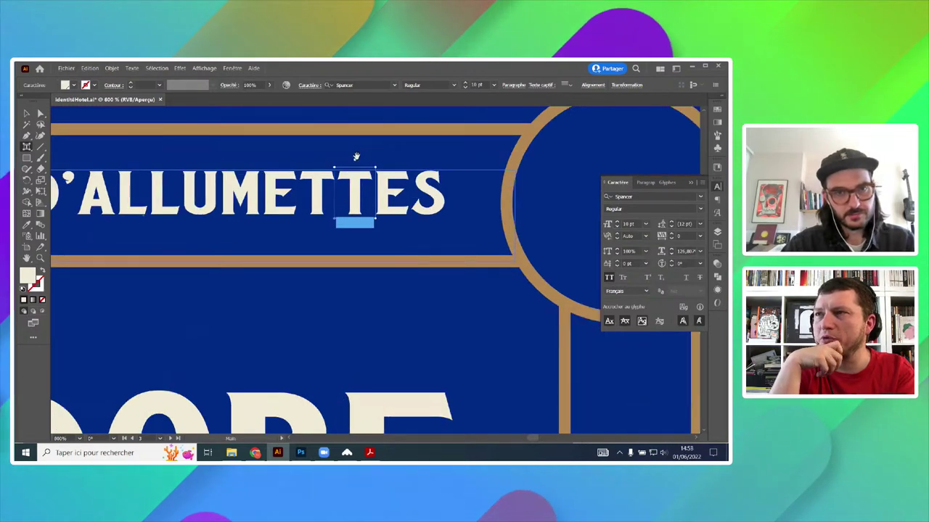
{"action": "scroll", "coordinate": [357, 156], "scroll_direction": "up", "scroll_amount": 3}
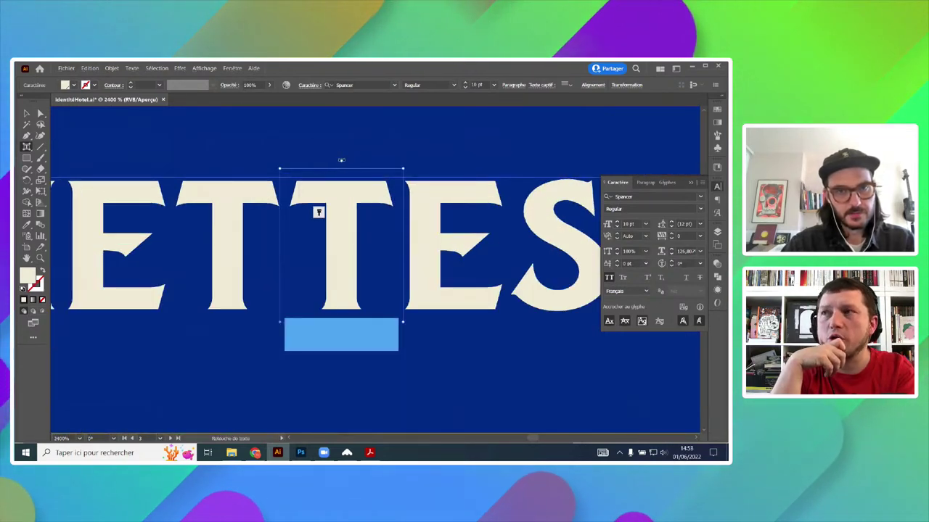
- Try rotating the second T of ALLUMETTES counterclockwise by about 33° and shifting it closer to the first T, and undo both changes
{"action": "left_click_drag", "start_coordinate": [341, 160], "coordinate": [301, 181]}
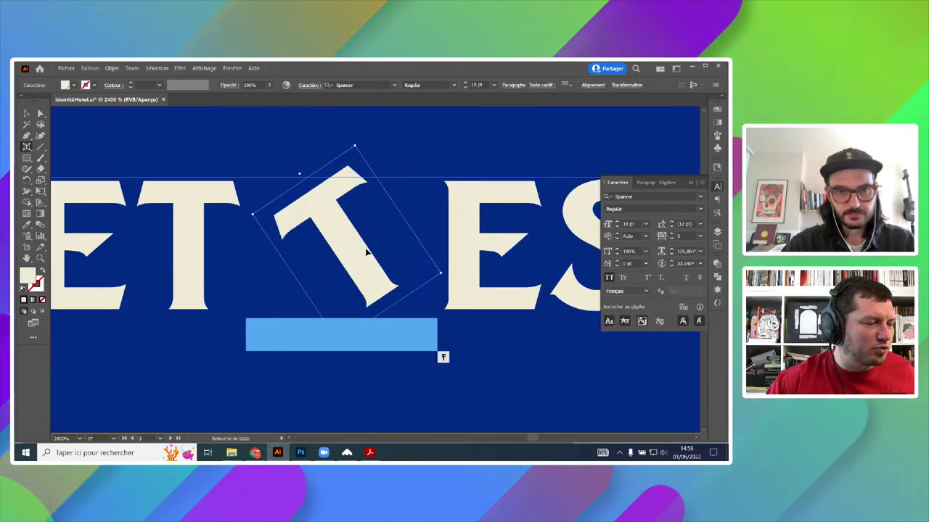
{"action": "left_click_drag", "start_coordinate": [366, 250], "coordinate": [321, 253]}
{"action": "scroll", "coordinate": [327, 250], "scroll_direction": "down", "scroll_amount": 6}
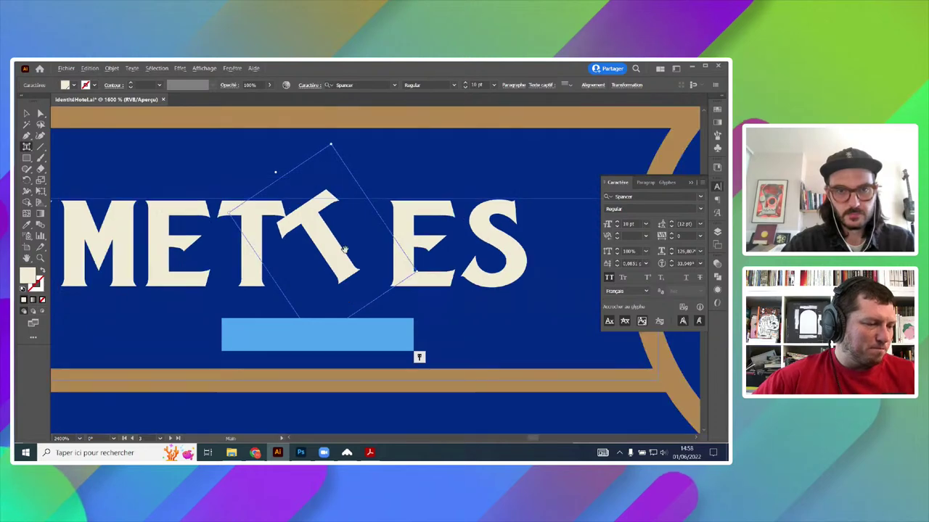
{"action": "scroll", "coordinate": [345, 251], "scroll_direction": "down", "scroll_amount": 1}
{"action": "left_click", "coordinate": [483, 209]}
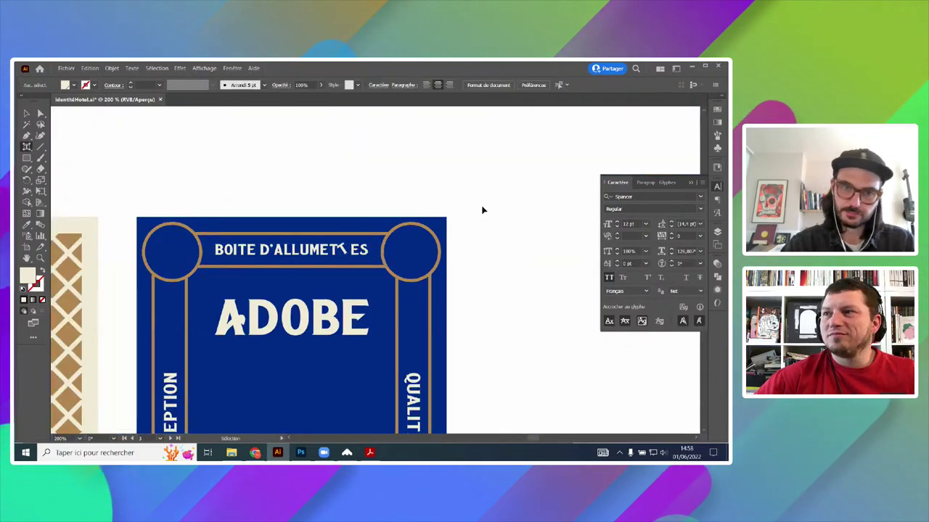
{"action": "scroll", "coordinate": [508, 213], "scroll_direction": "down", "scroll_amount": 2}
{"action": "scroll", "coordinate": [471, 246], "scroll_direction": "up", "scroll_amount": 3}
{"action": "key", "text": "ctrl+z"}
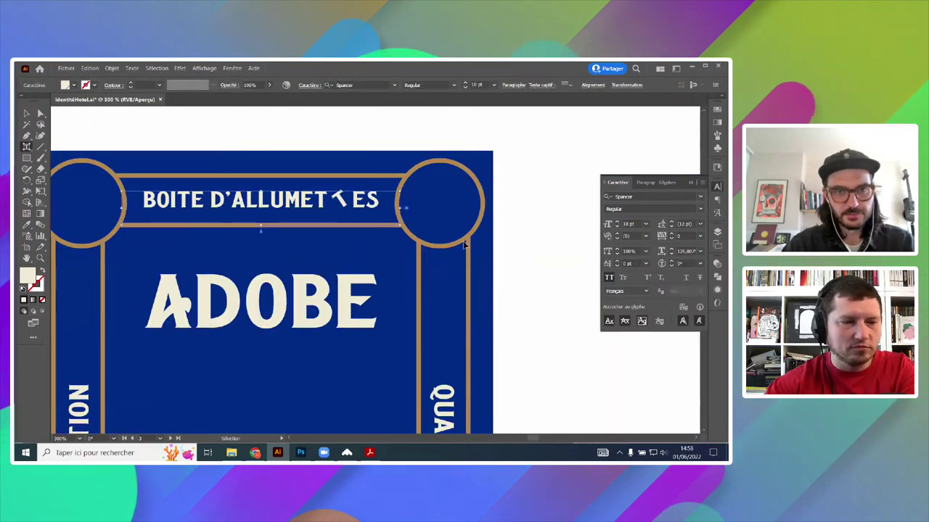
{"action": "key", "text": "ctrl+z"}
{"action": "left_click", "coordinate": [26, 113]}
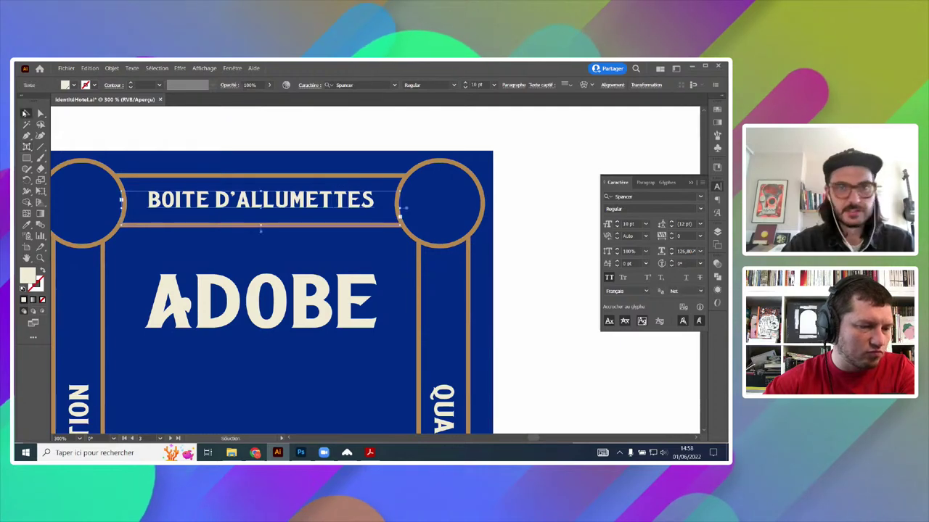
{"action": "left_click", "coordinate": [385, 133]}
- Move the grouped 19 and 82 numerals from below the artboard onto the two bottom corner circles of the blue matchbox
{"action": "scroll", "coordinate": [498, 209], "scroll_direction": "down", "scroll_amount": 1}
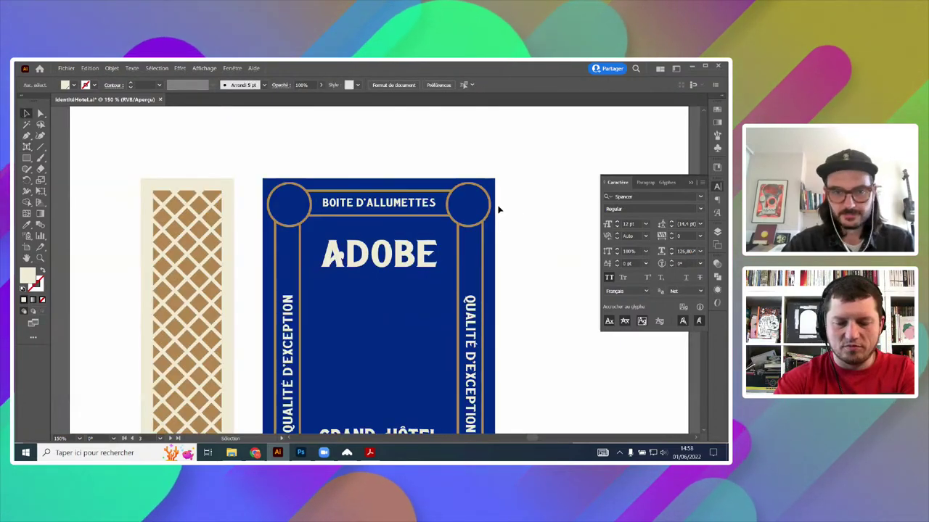
{"action": "scroll", "coordinate": [501, 239], "scroll_direction": "down", "scroll_amount": 2}
{"action": "scroll", "coordinate": [508, 283], "scroll_direction": "up", "scroll_amount": 1}
{"action": "scroll", "coordinate": [505, 288], "scroll_direction": "up", "scroll_amount": 1}
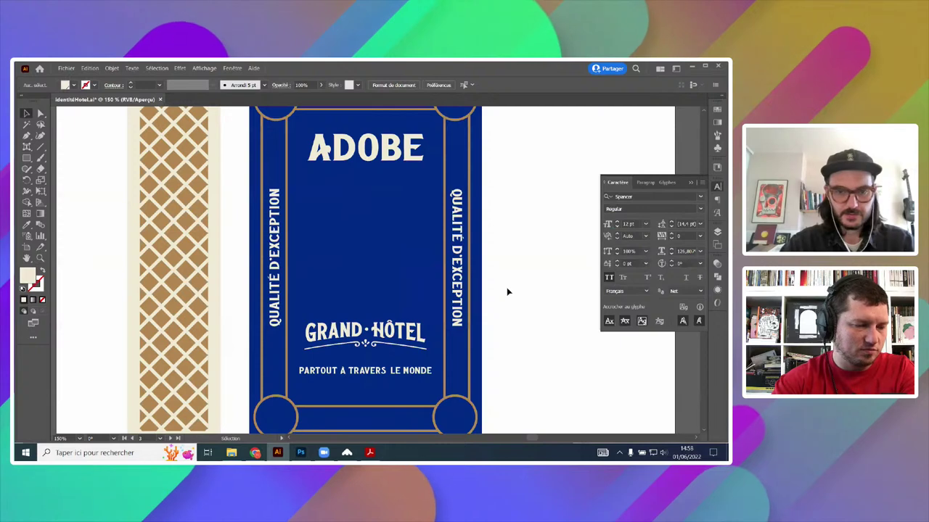
{"action": "scroll", "coordinate": [523, 329], "scroll_direction": "down", "scroll_amount": 1}
{"action": "left_click_drag", "start_coordinate": [481, 281], "coordinate": [403, 167]}
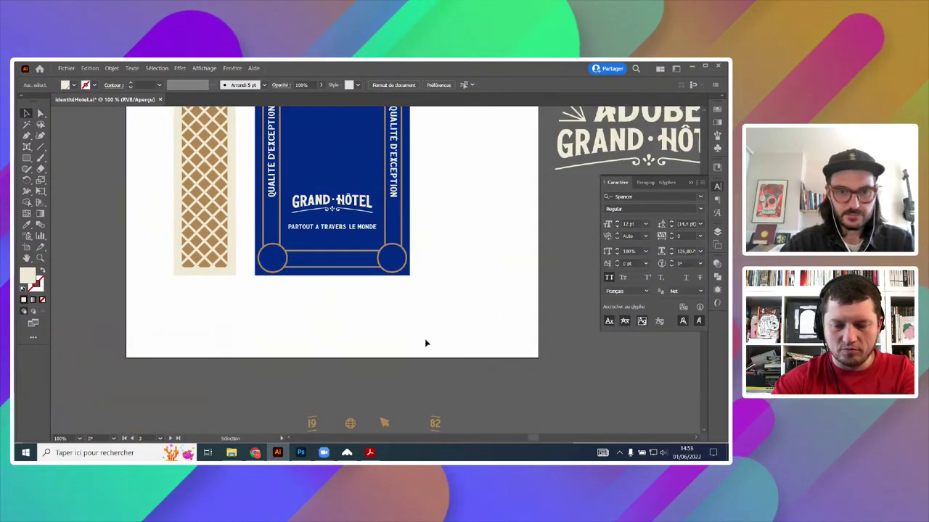
{"action": "left_click", "coordinate": [314, 421]}
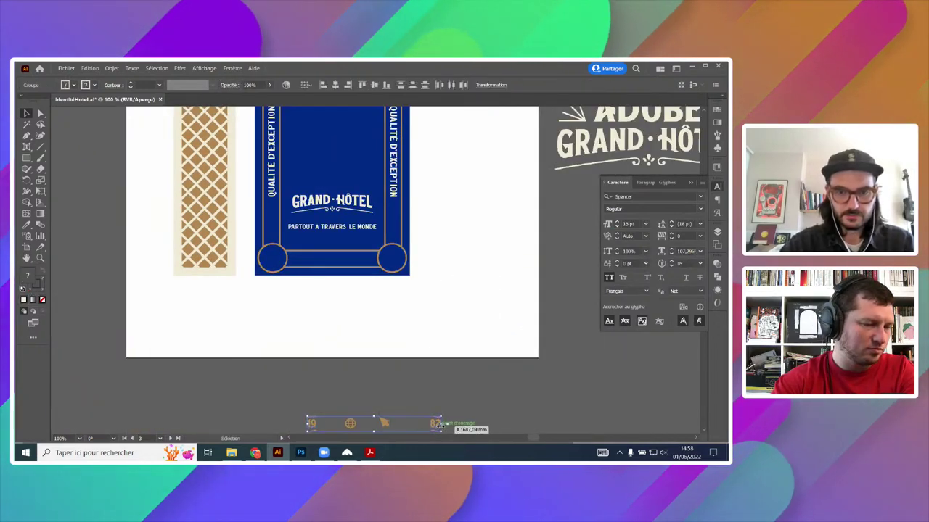
{"action": "left_click_drag", "start_coordinate": [438, 426], "coordinate": [395, 264]}
- Cut the 19 and 82 group and paste it in front, above the matchbox's blue background and circles
{"action": "key", "text": "ctrl+x"}
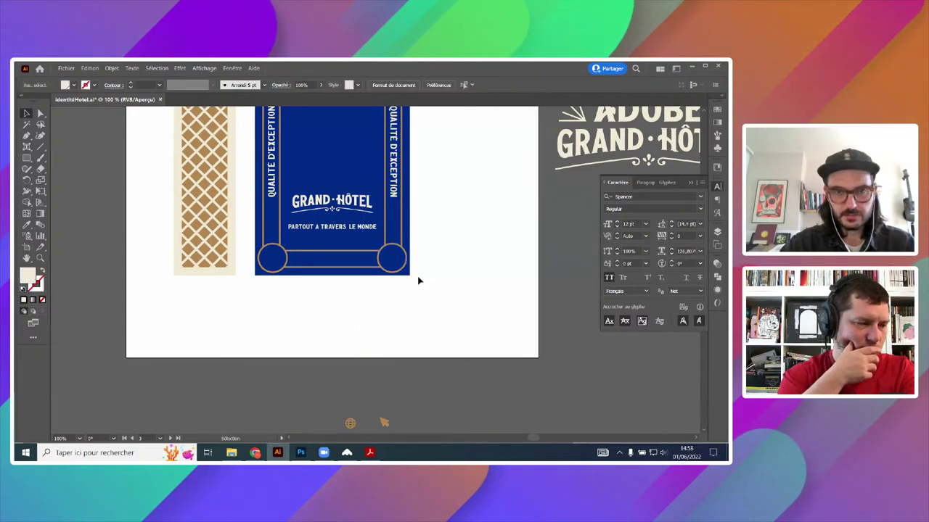
{"action": "key", "text": "ctrl+f"}
{"action": "left_click", "coordinate": [425, 278]}
- Center the 19 and 82 group vertically and horizontally on the matchbox frame's bottom band
{"action": "left_click", "coordinate": [403, 267]}
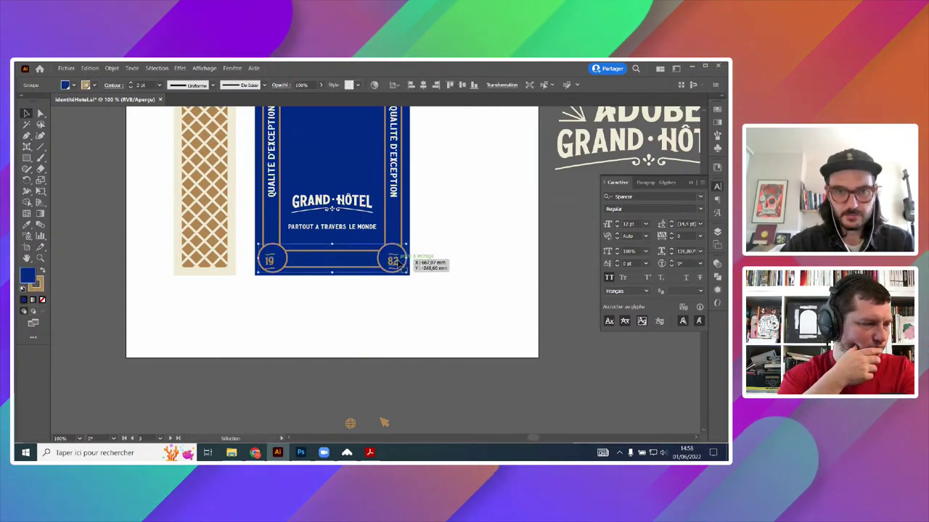
{"action": "left_click", "coordinate": [398, 262]}
{"action": "scroll", "coordinate": [398, 262], "scroll_direction": "up", "scroll_amount": 2}
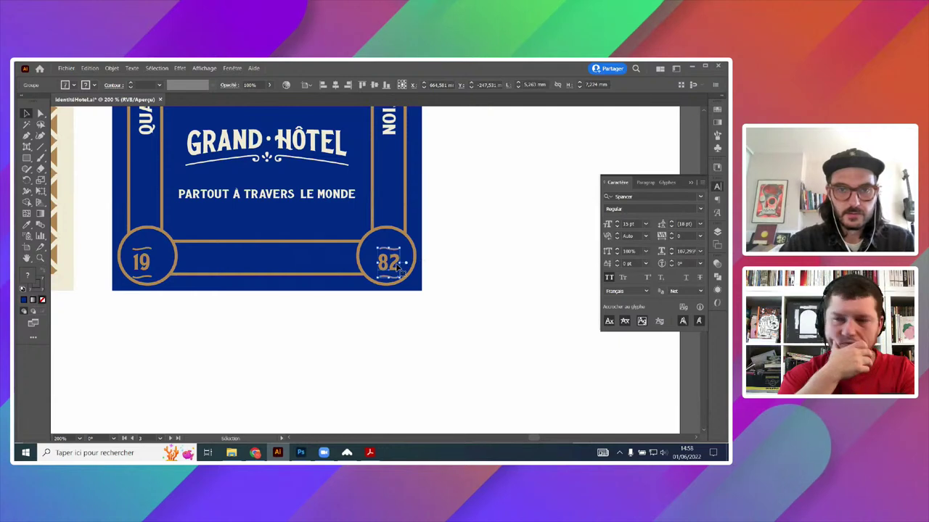
{"action": "left_click", "coordinate": [145, 263], "text": "shift"}
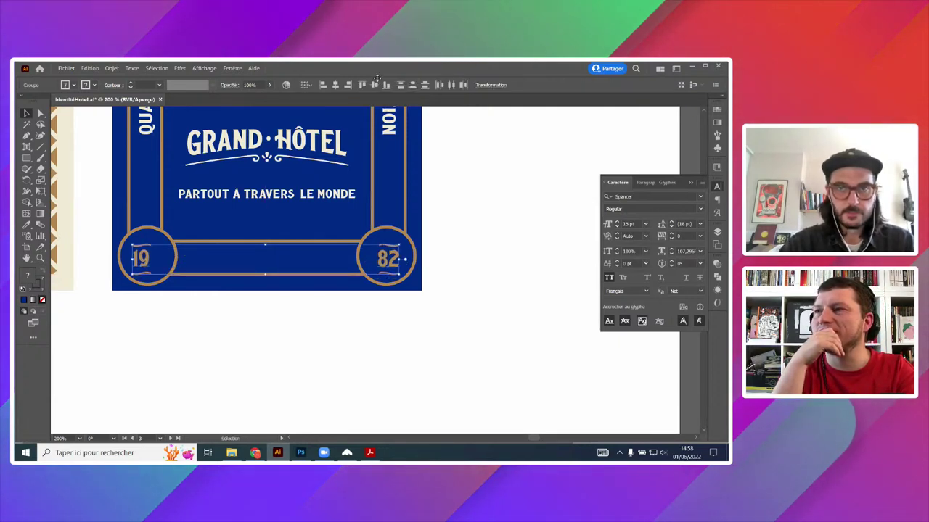
{"action": "left_click", "coordinate": [335, 85]}
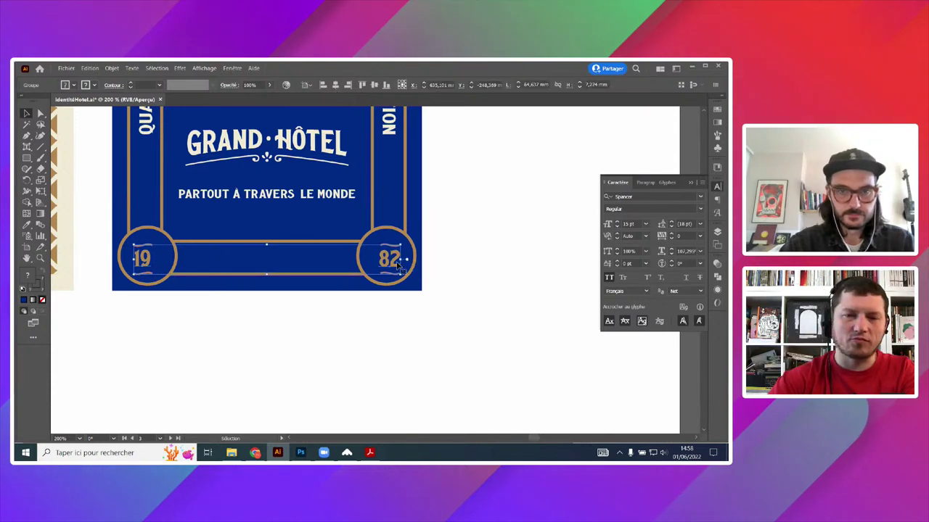
{"action": "left_click", "coordinate": [439, 264]}
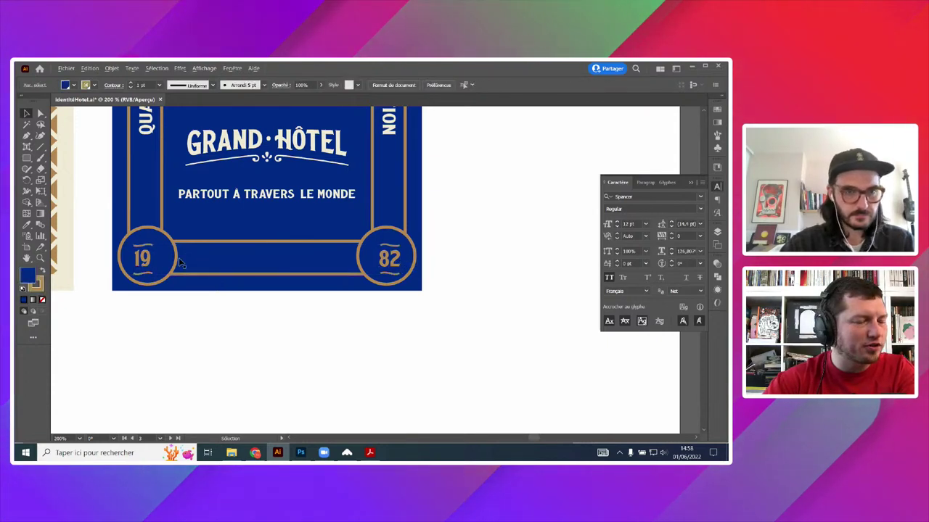
- Ungroup the 19 and 82 numerals and center the 19 in its circle, shifting it about 1.1 mm right and 0.9 mm up
{"action": "scroll", "coordinate": [180, 264], "scroll_direction": "up", "scroll_amount": 1}
{"action": "right_click", "coordinate": [142, 267]}
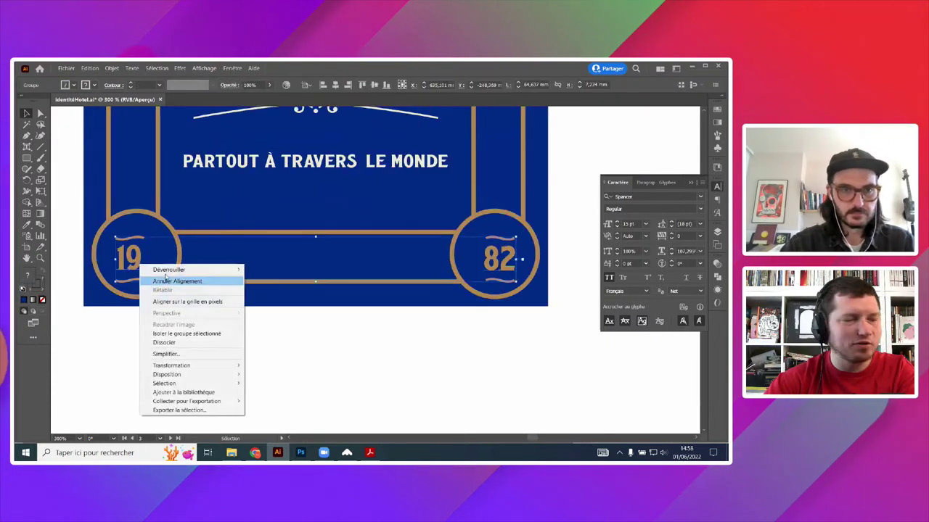
{"action": "left_click", "coordinate": [183, 341]}
{"action": "left_click", "coordinate": [151, 258]}
{"action": "left_click_drag", "start_coordinate": [140, 263], "coordinate": [148, 252]}
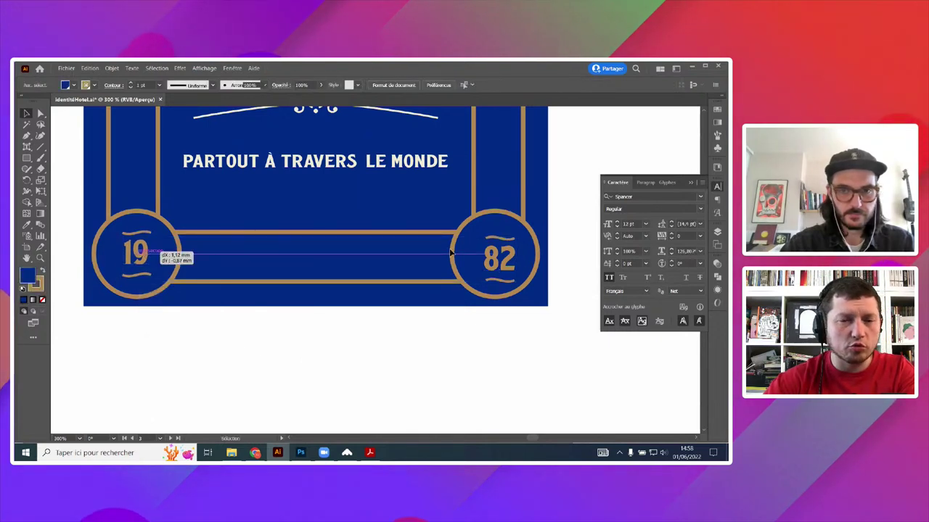
- Centre the 82 and its wavy lines inside the lower-right circle of the blue matchbox label
{"action": "mouse_move", "coordinate": [500, 259]}
{"action": "left_mouse_down"}
{"action": "mouse_move", "coordinate": [157, 258]}
{"action": "mouse_move", "coordinate": [504, 260]}
{"action": "mouse_move", "coordinate": [494, 258]}
{"action": "left_mouse_up"}
{"action": "left_click", "coordinate": [491, 331]}
{"action": "scroll", "coordinate": [452, 279], "scroll_direction": "down", "scroll_amount": 2}
{"action": "scroll", "coordinate": [540, 300], "scroll_direction": "down", "scroll_amount": 2}
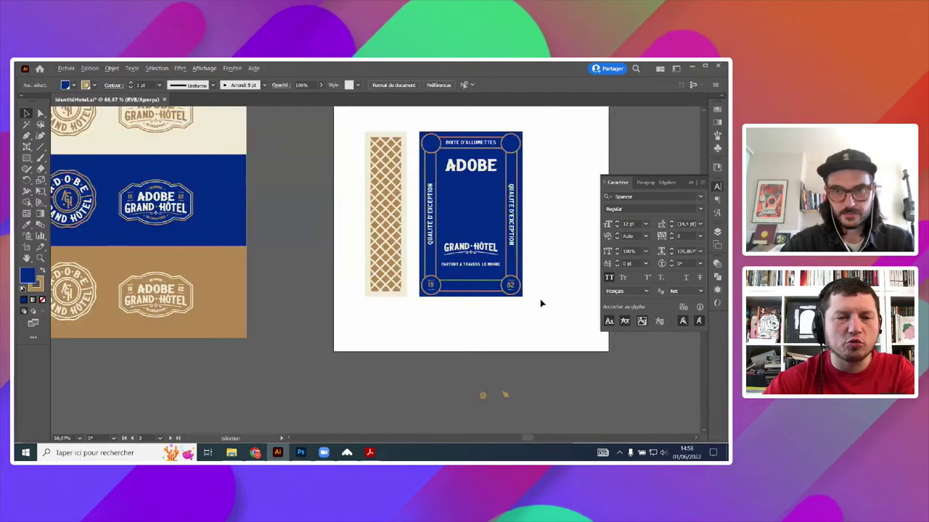
{"action": "scroll", "coordinate": [541, 303], "scroll_direction": "down", "scroll_amount": 1}
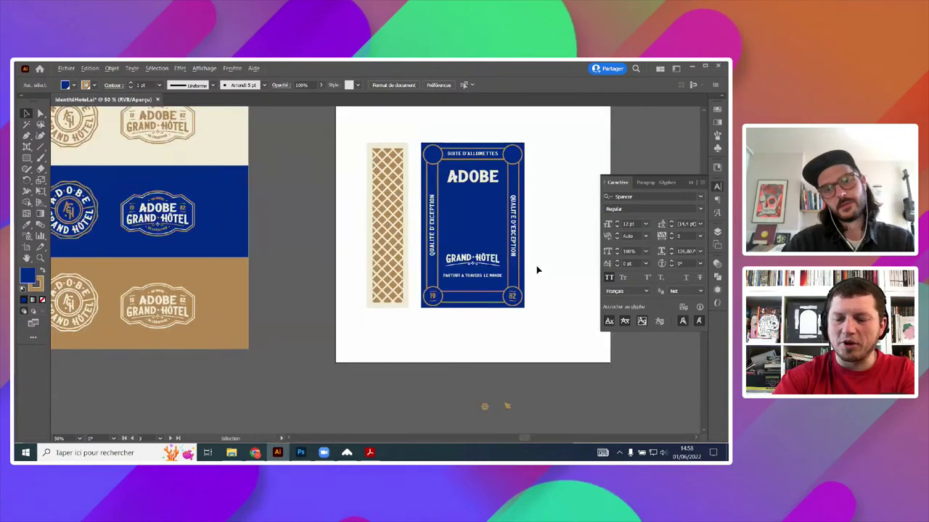
- Copy the small petal ornament from the flourish under GRAND HÔTEL and place it centred below PARTOUT À TRAVERS LE MONDE
{"action": "scroll", "coordinate": [535, 268], "scroll_direction": "up", "scroll_amount": 5}
{"action": "scroll", "coordinate": [528, 268], "scroll_direction": "down", "scroll_amount": 2}
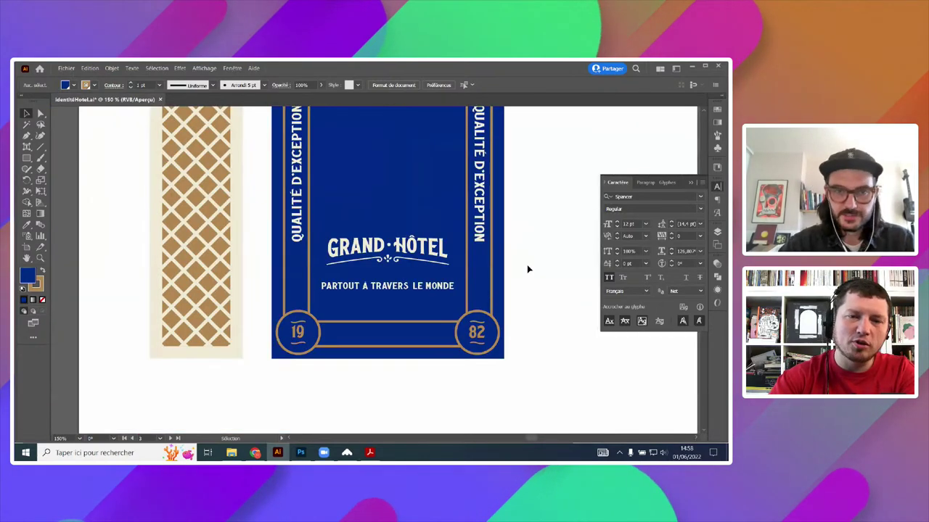
{"action": "scroll", "coordinate": [521, 269], "scroll_direction": "up", "scroll_amount": 2}
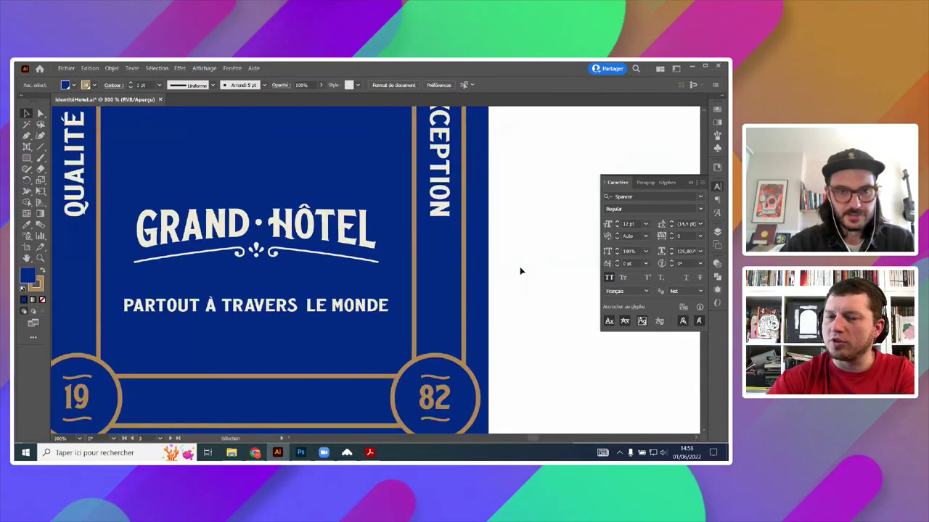
{"action": "scroll", "coordinate": [520, 271], "scroll_direction": "down", "scroll_amount": 1}
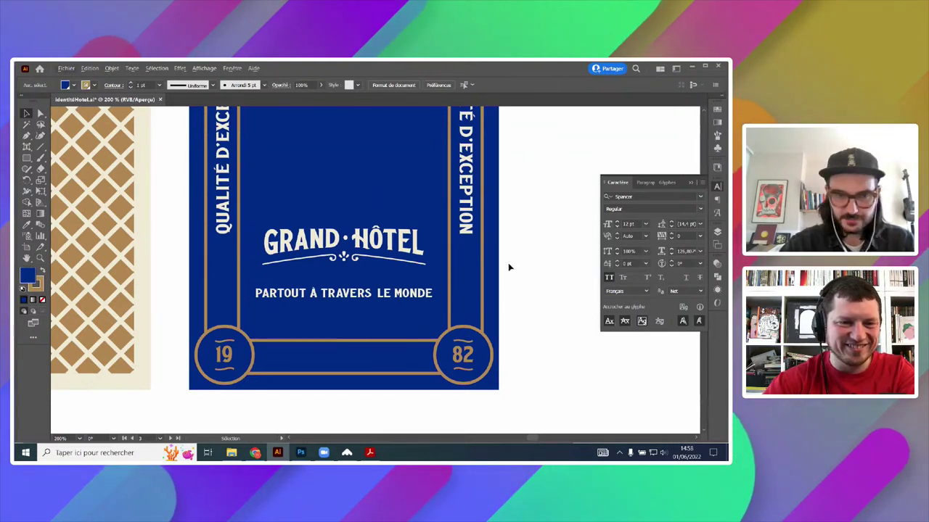
{"action": "double_click", "coordinate": [340, 252]}
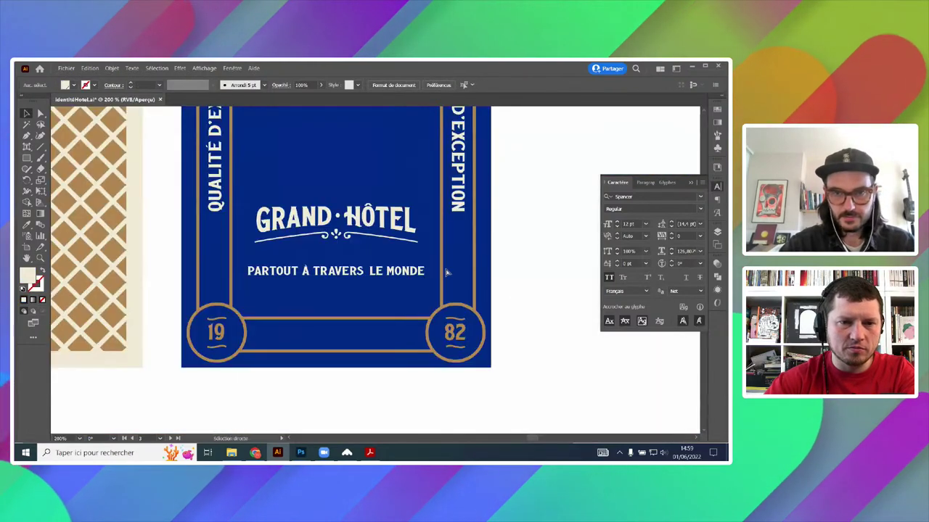
{"action": "key", "text": "ctrl+z"}
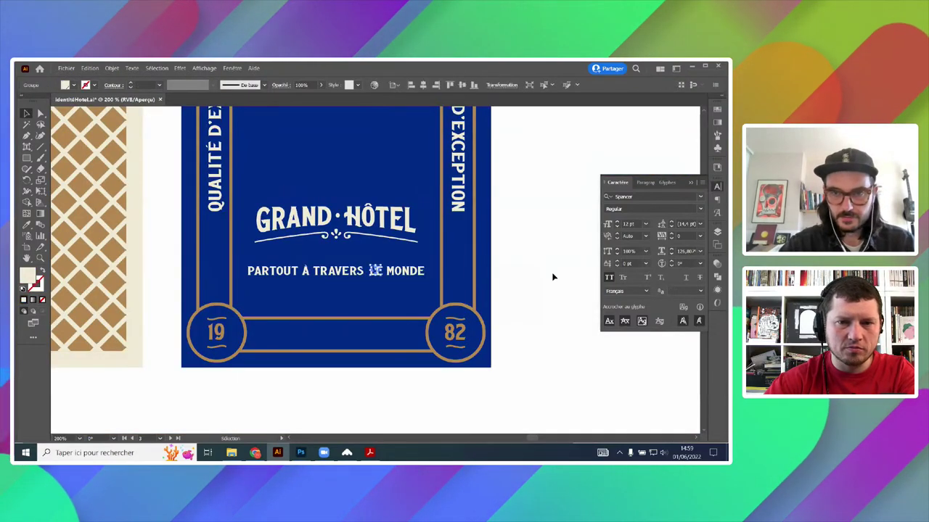
{"action": "left_click", "coordinate": [717, 231]}
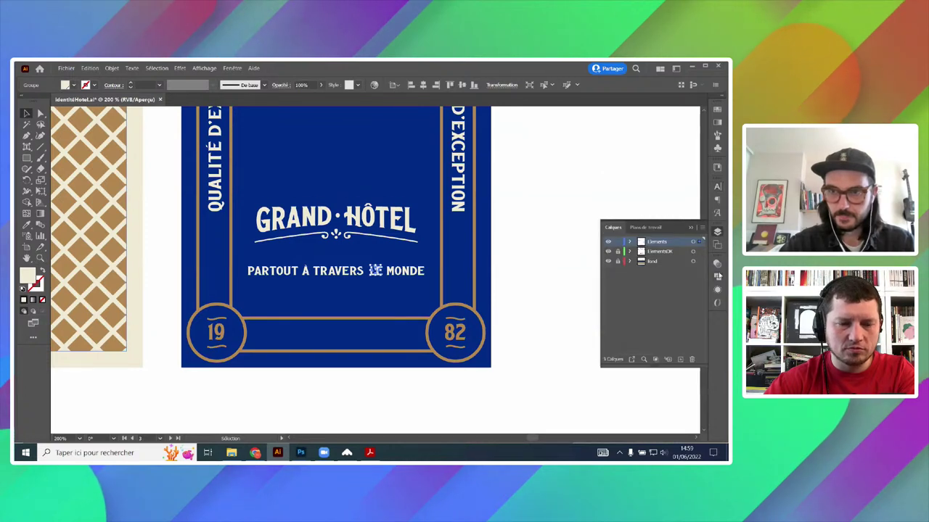
{"action": "left_click", "coordinate": [717, 275]}
{"action": "scroll", "coordinate": [338, 267], "scroll_direction": "up", "scroll_amount": 2}
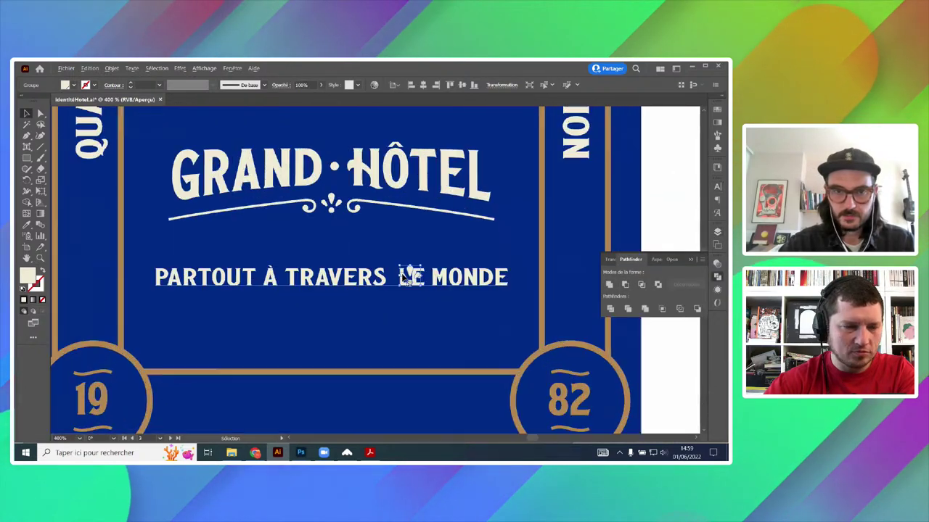
{"action": "left_click_drag", "start_coordinate": [410, 274], "coordinate": [333, 328]}
{"action": "scroll", "coordinate": [317, 238], "scroll_direction": "up", "scroll_amount": 2}
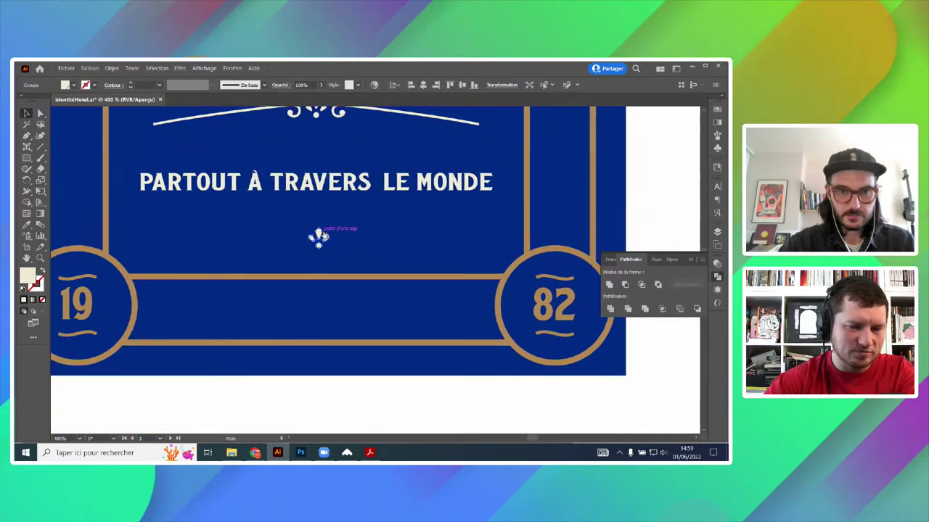
- Build a six-petal motif by rotating a copy of the ornament 180° around the shared centre dot, and isolate the copy's group
{"action": "scroll", "coordinate": [317, 238], "scroll_direction": "down", "scroll_amount": 4}
{"action": "scroll", "coordinate": [326, 226], "scroll_direction": "up", "scroll_amount": 2}
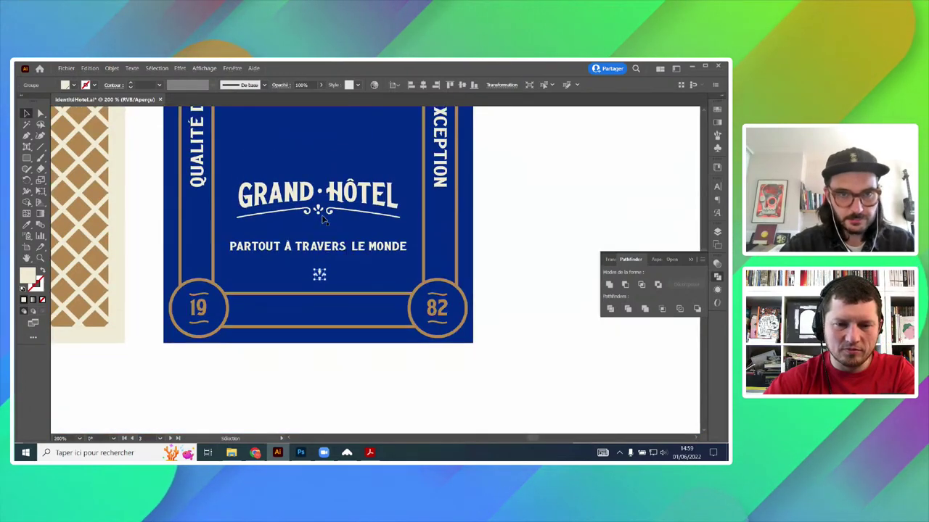
{"action": "scroll", "coordinate": [324, 236], "scroll_direction": "up", "scroll_amount": 2}
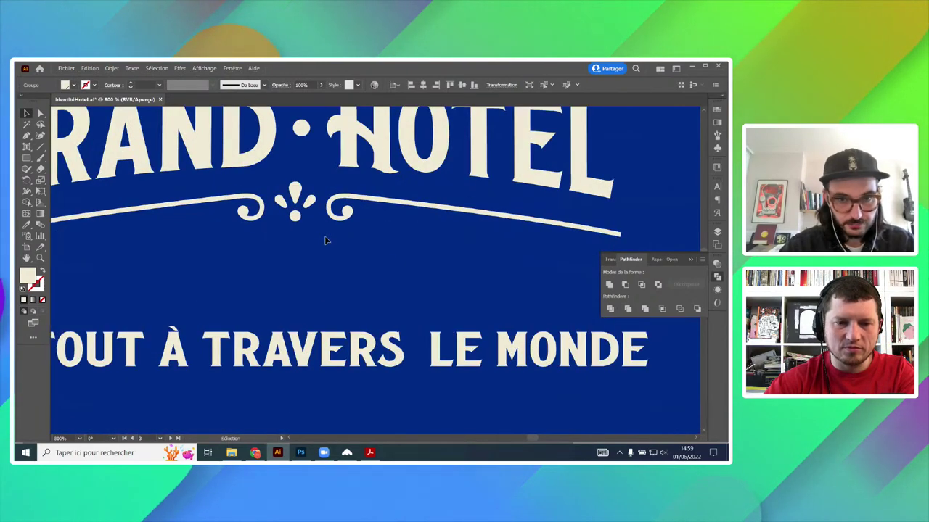
{"action": "scroll", "coordinate": [326, 241], "scroll_direction": "down", "scroll_amount": 4}
{"action": "scroll", "coordinate": [325, 271], "scroll_direction": "up", "scroll_amount": 2}
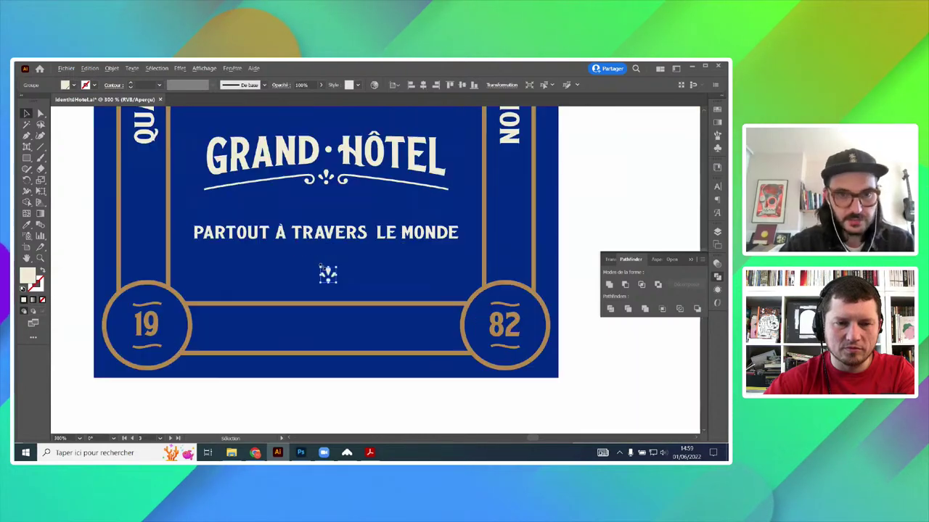
{"action": "scroll", "coordinate": [331, 279], "scroll_direction": "up", "scroll_amount": 2}
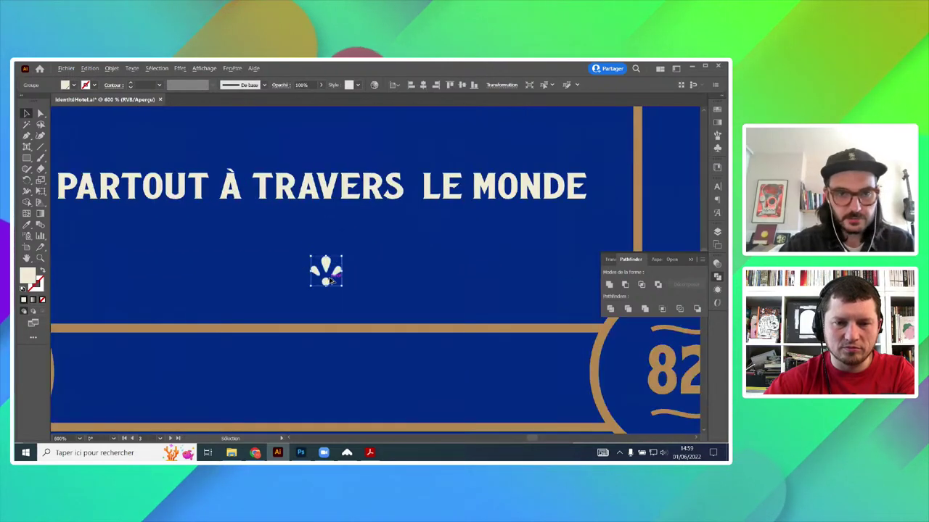
{"action": "scroll", "coordinate": [329, 269], "scroll_direction": "up", "scroll_amount": 2}
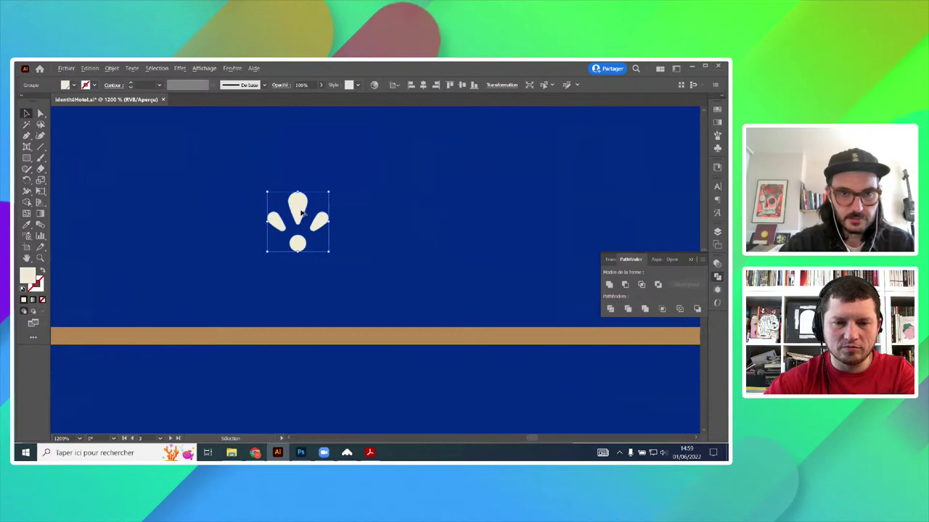
{"action": "left_click_drag", "start_coordinate": [303, 211], "coordinate": [297, 293]}
{"action": "left_click_drag", "start_coordinate": [332, 334], "coordinate": [271, 253]}
{"action": "left_click_drag", "start_coordinate": [293, 283], "coordinate": [301, 248]}
{"action": "double_click", "coordinate": [301, 249]}
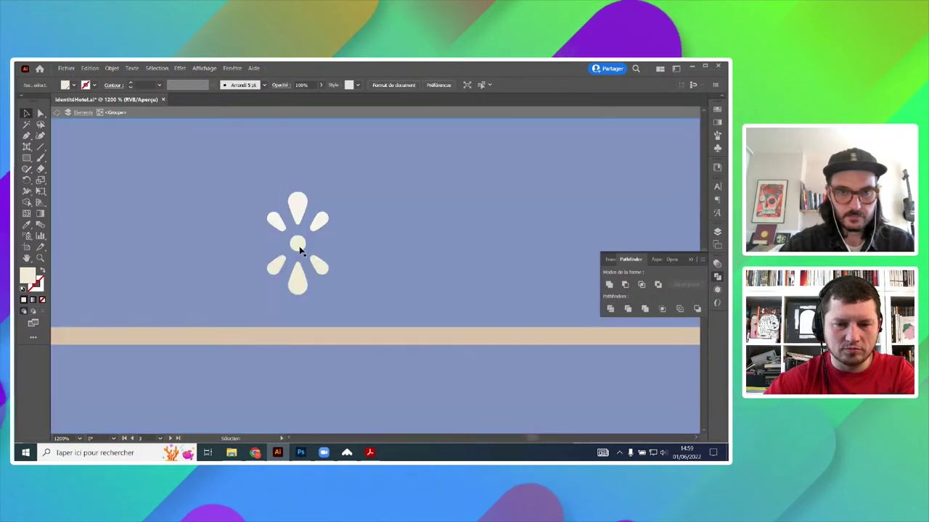
{"action": "scroll", "coordinate": [294, 239], "scroll_direction": "up", "scroll_amount": 2}
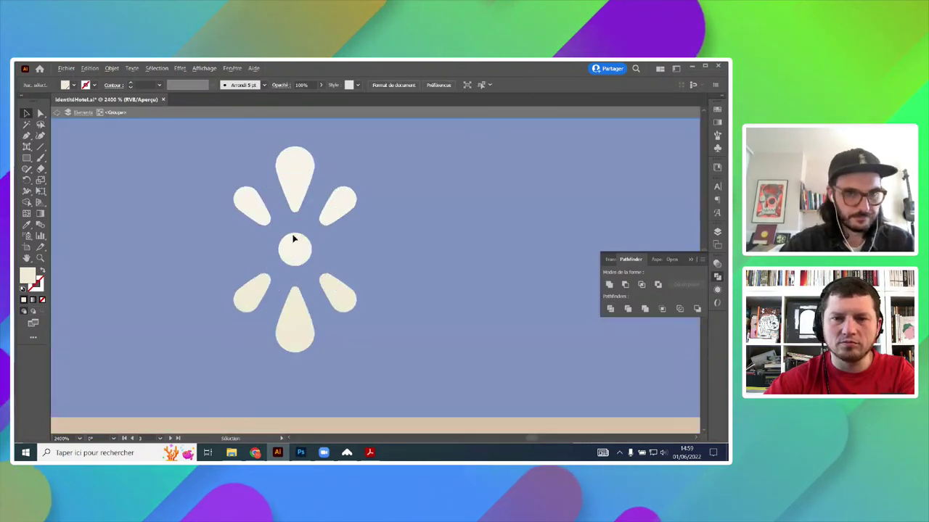
{"action": "left_click_drag", "start_coordinate": [260, 294], "coordinate": [247, 254]}
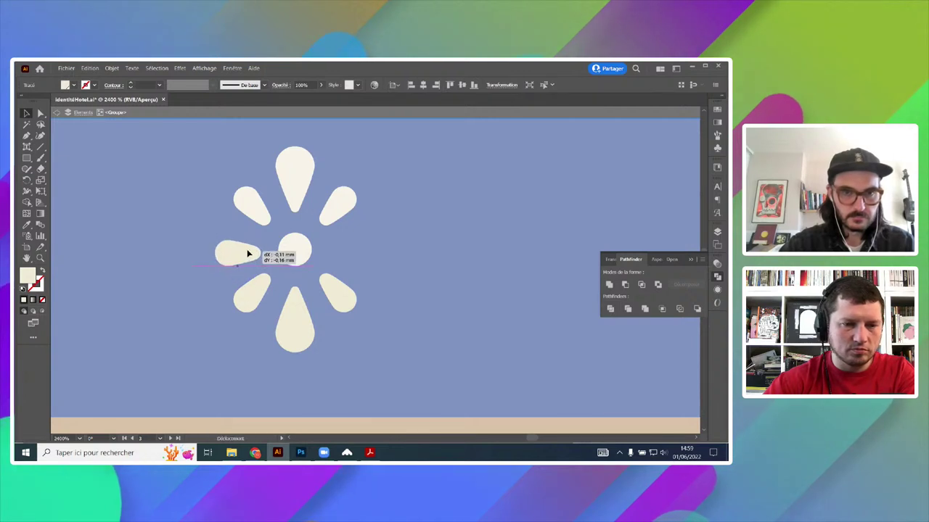
{"action": "key", "text": "ctrl+z"}
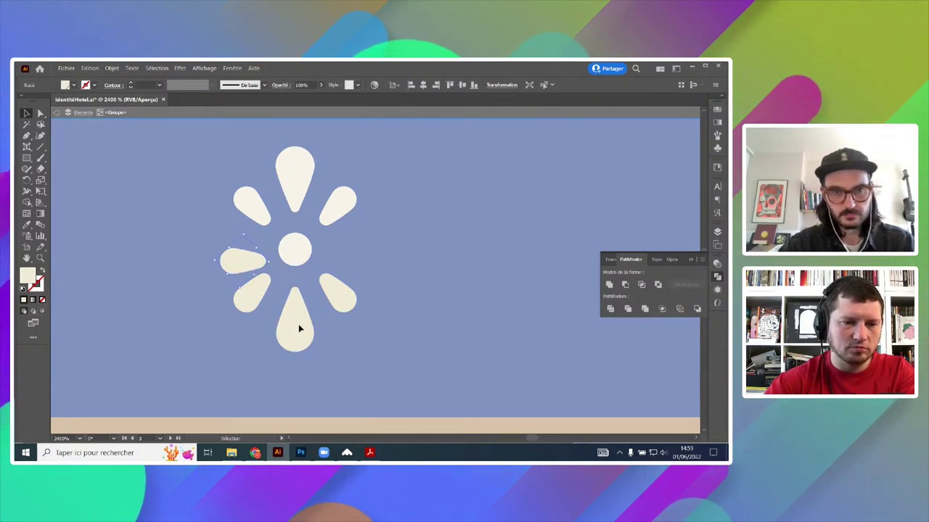
{"action": "key", "text": "Delete"}
- Add two horizontal large petals either side of the centre dot, using a rotated copy of the lower petal and its mirrored duplicate
{"action": "left_click_drag", "start_coordinate": [303, 330], "coordinate": [194, 288]}
{"action": "left_click_drag", "start_coordinate": [244, 263], "coordinate": [391, 248]}
{"action": "right_click", "coordinate": [391, 248]}
{"action": "mouse_move", "coordinate": [443, 393]}
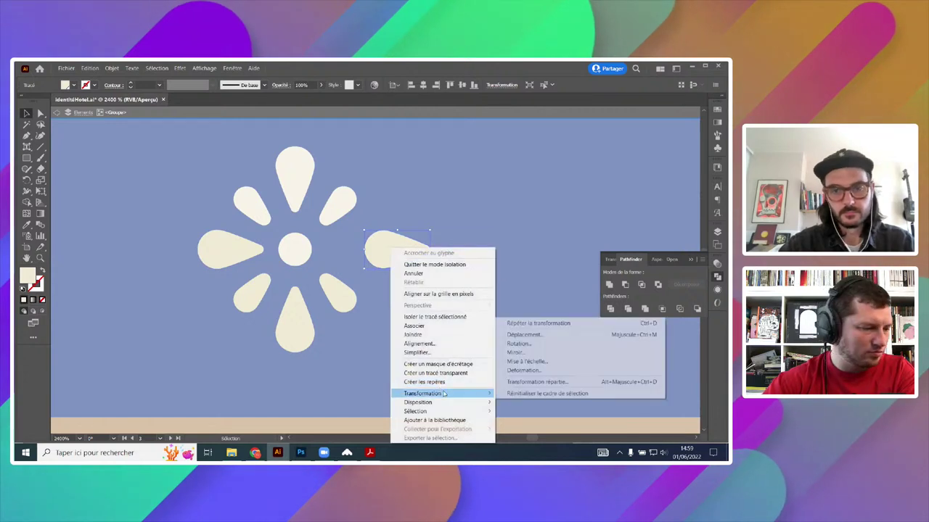
{"action": "left_click", "coordinate": [514, 353]}
{"action": "left_click", "coordinate": [379, 315]}
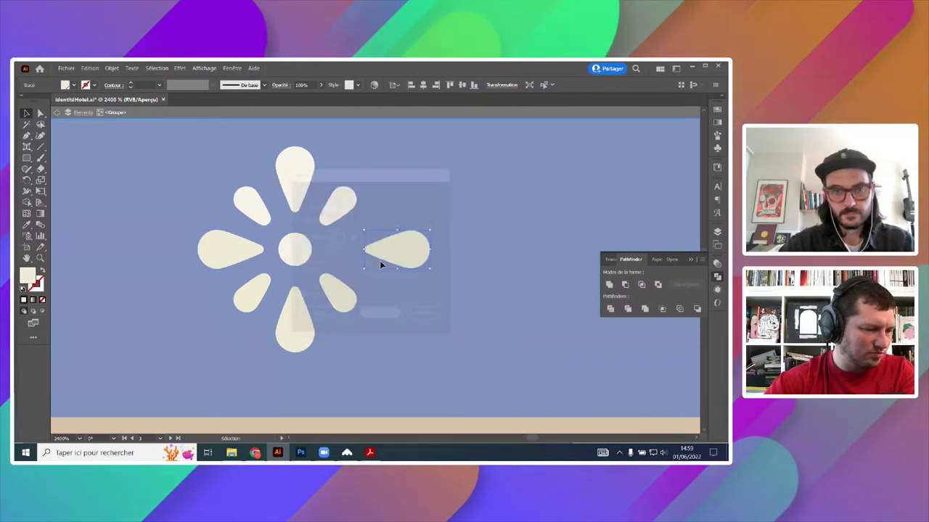
{"action": "left_click_drag", "start_coordinate": [379, 261], "coordinate": [352, 258]}
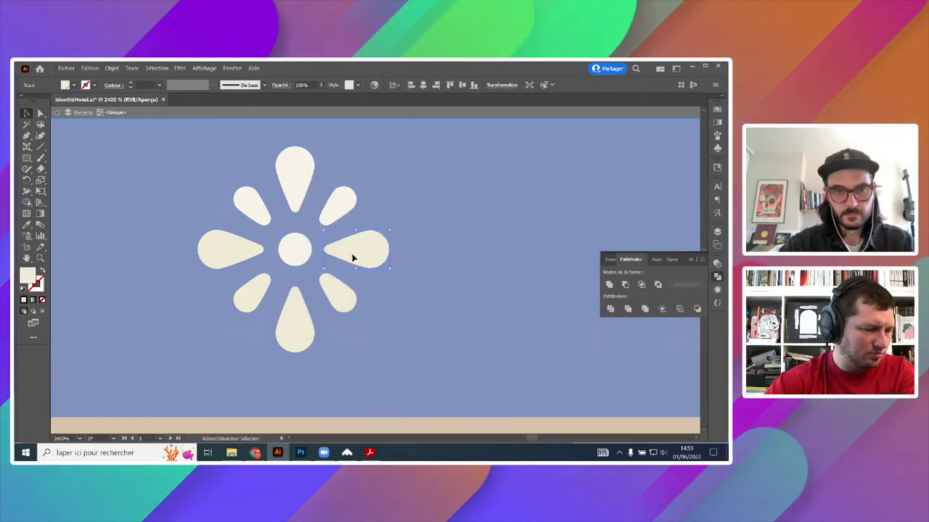
{"action": "left_click", "coordinate": [258, 250], "text": "shift"}
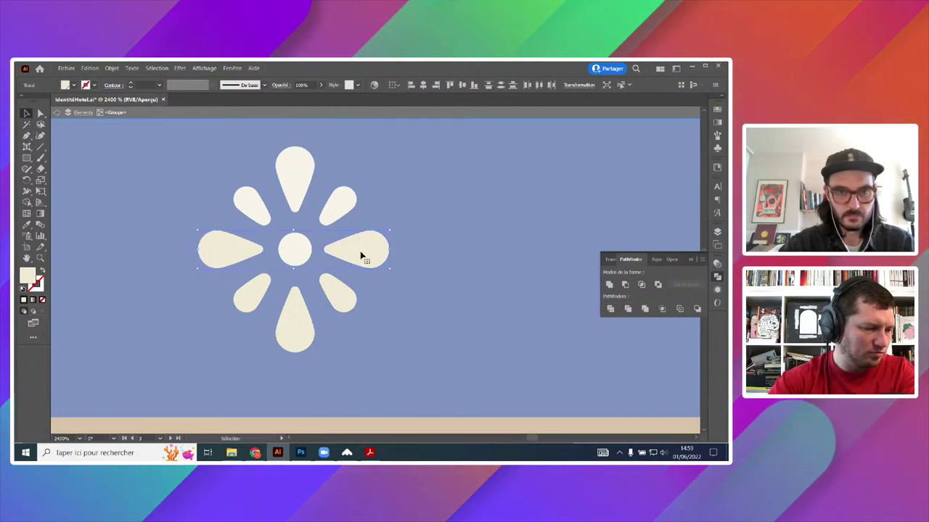
{"action": "scroll", "coordinate": [366, 254], "scroll_direction": "down", "scroll_amount": 2, "text": "alt"}
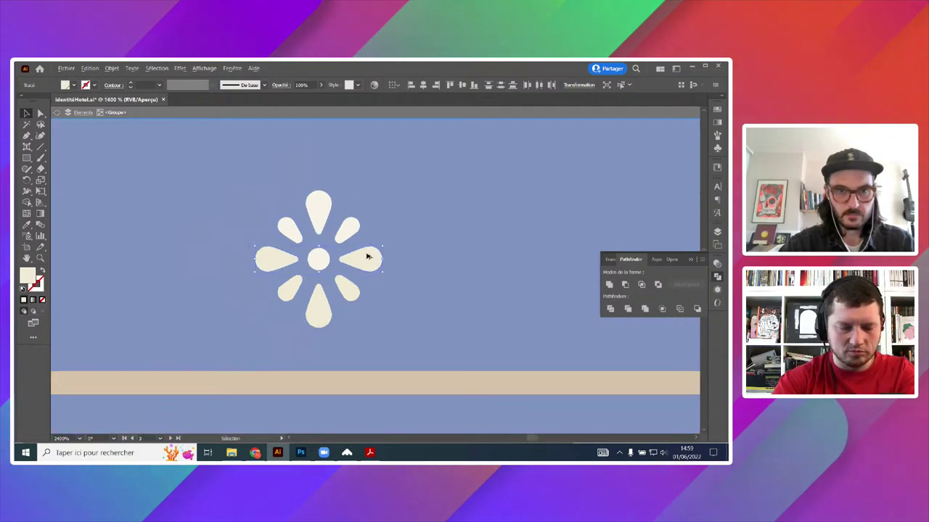
{"action": "double_click", "coordinate": [416, 250]}
- Ungroup both the lower and the upper halves of the petal motif
{"action": "scroll", "coordinate": [416, 249], "scroll_direction": "down", "scroll_amount": 6, "text": "alt"}
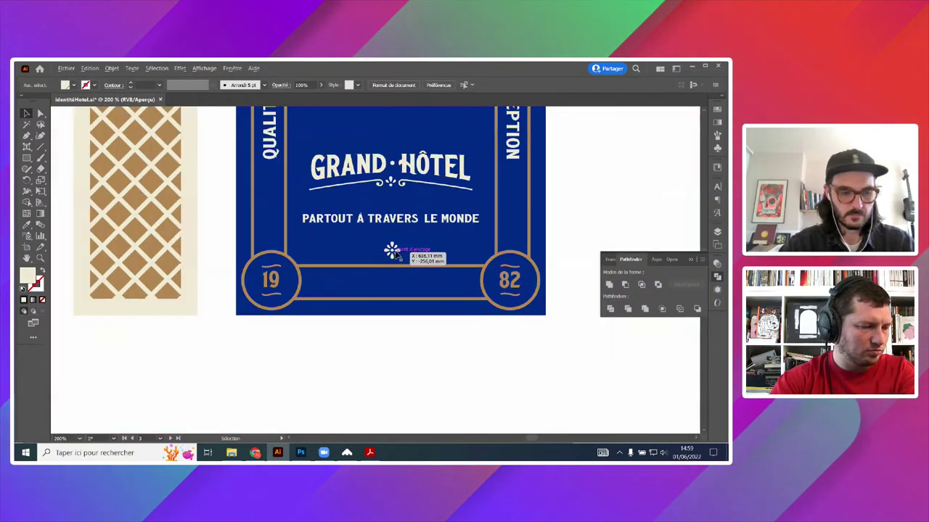
{"action": "scroll", "coordinate": [392, 252], "scroll_direction": "up", "scroll_amount": 4, "text": "alt"}
{"action": "left_click", "coordinate": [397, 254]}
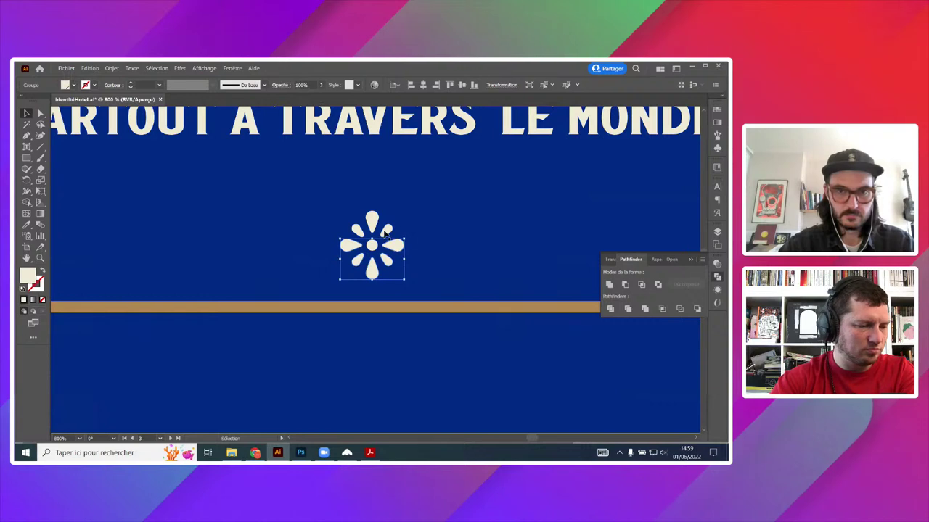
{"action": "right_click", "coordinate": [376, 248]}
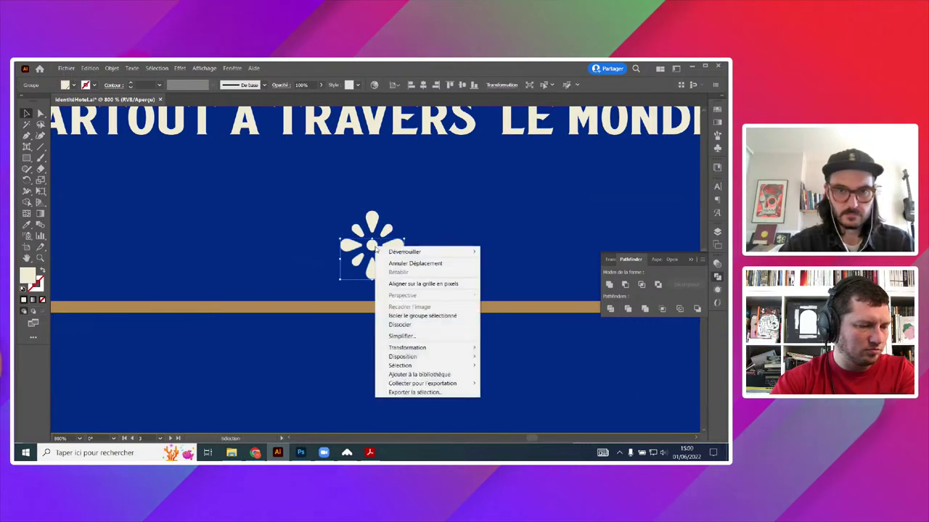
{"action": "key", "text": "Escape"}
{"action": "right_click", "coordinate": [400, 249]}
{"action": "left_click", "coordinate": [424, 327]}
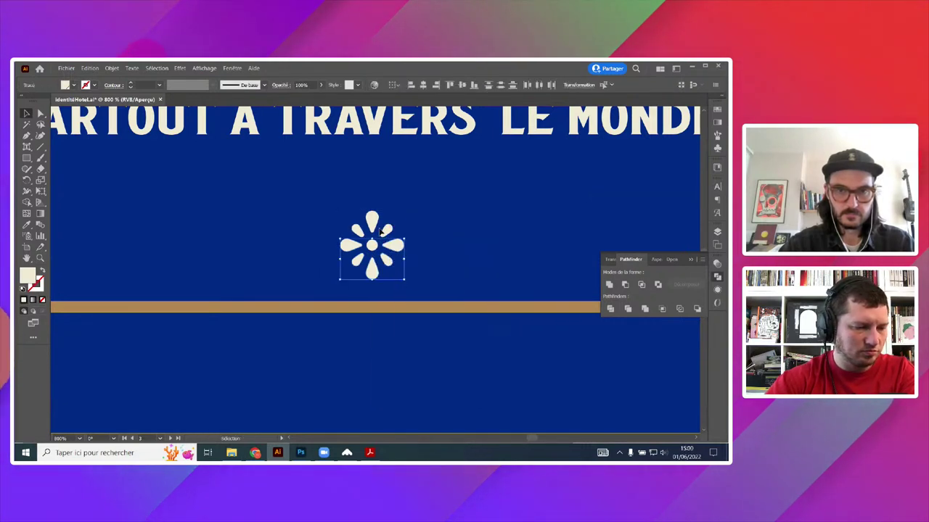
{"action": "left_click", "coordinate": [384, 232]}
{"action": "right_click", "coordinate": [385, 233]}
{"action": "left_click", "coordinate": [409, 310]}
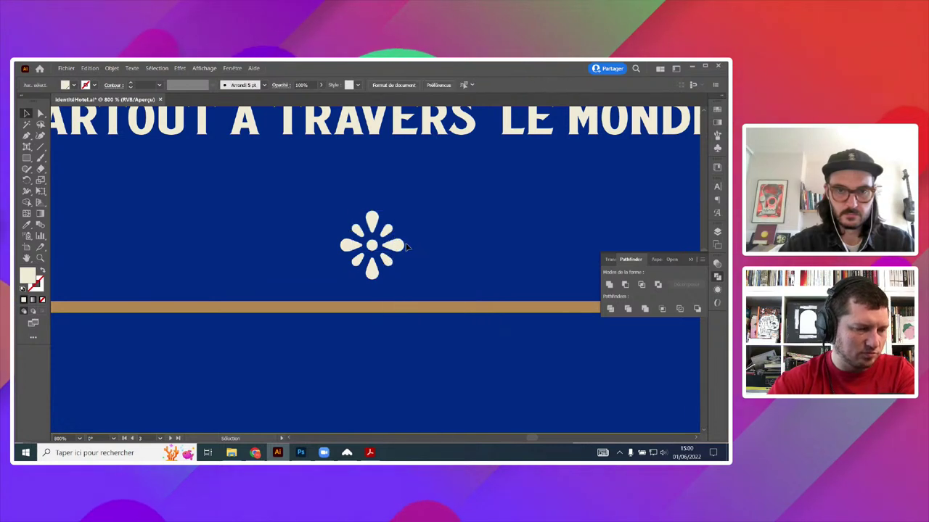
- Group all the motif's petals and centre dot, selected in outline view, and rotate the group by about 45°
{"action": "left_click", "coordinate": [367, 231]}
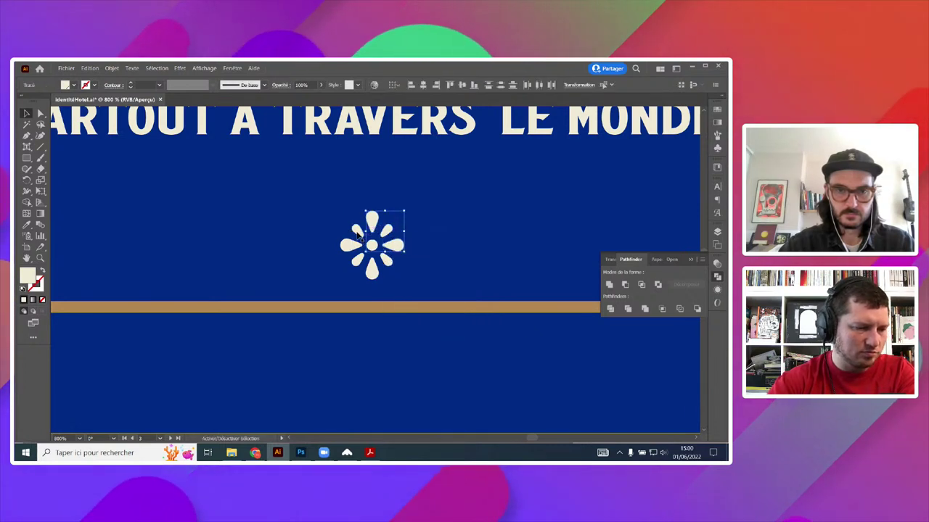
{"action": "key", "text": "ctrl+y"}
{"action": "left_click_drag", "start_coordinate": [421, 215], "coordinate": [372, 231]}
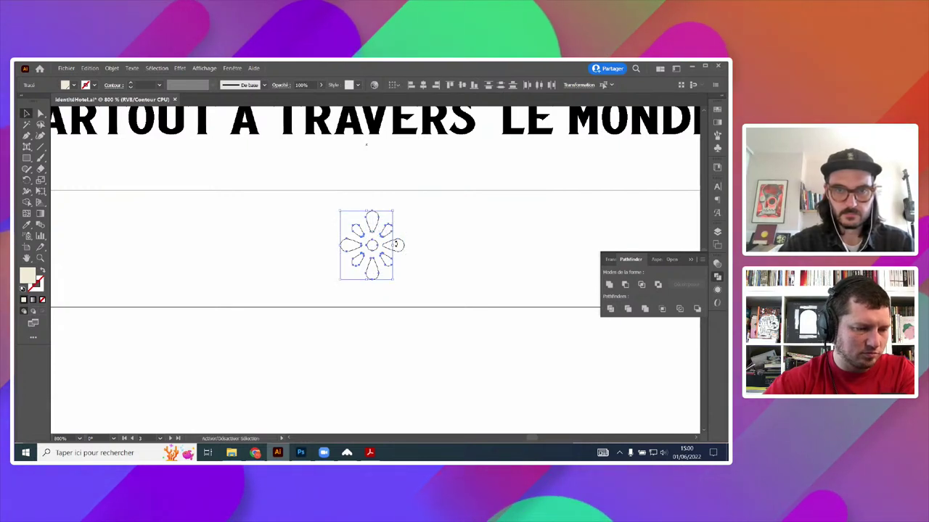
{"action": "left_click", "coordinate": [407, 243]}
{"action": "key", "text": "ctrl+y"}
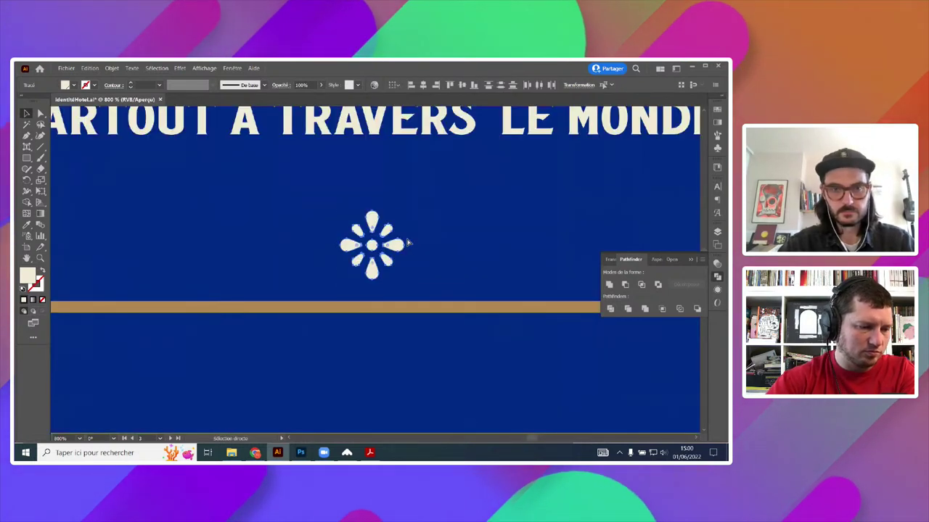
{"action": "left_click", "coordinate": [399, 249]}
{"action": "scroll", "coordinate": [399, 250], "scroll_direction": "down", "scroll_amount": 1}
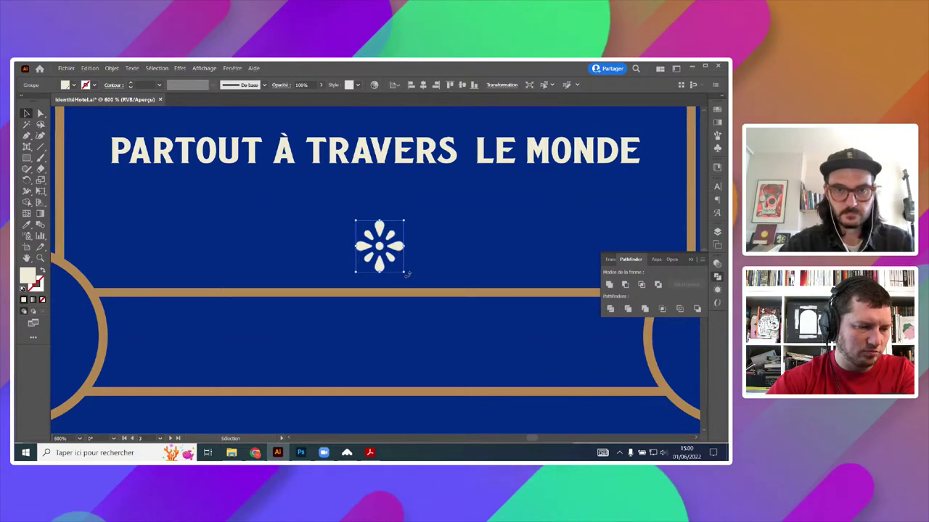
{"action": "scroll", "coordinate": [403, 257], "scroll_direction": "down", "scroll_amount": 2}
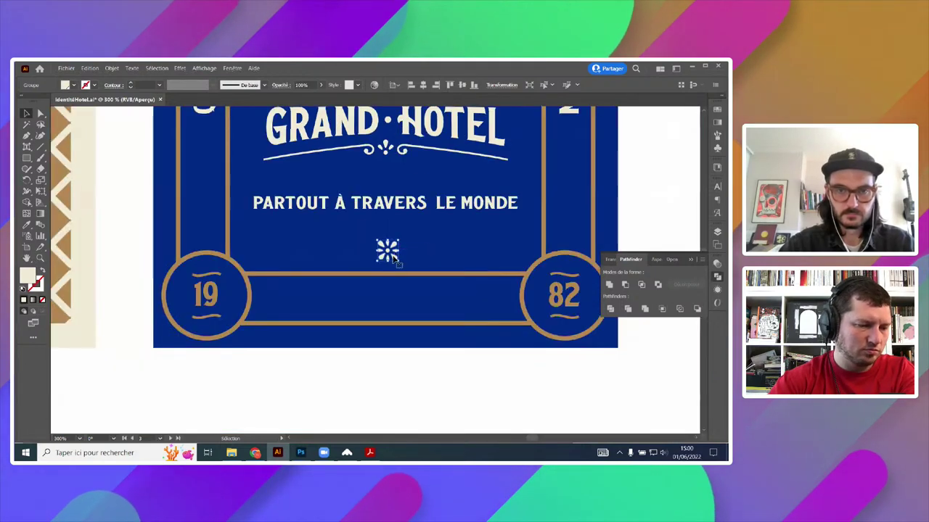
- Isolate the rosette group and replace its three left petals with a copy of the three right petals
{"action": "double_click", "coordinate": [392, 257]}
{"action": "scroll", "coordinate": [391, 258], "scroll_direction": "up", "scroll_amount": 2}
{"action": "left_click", "coordinate": [376, 256]}
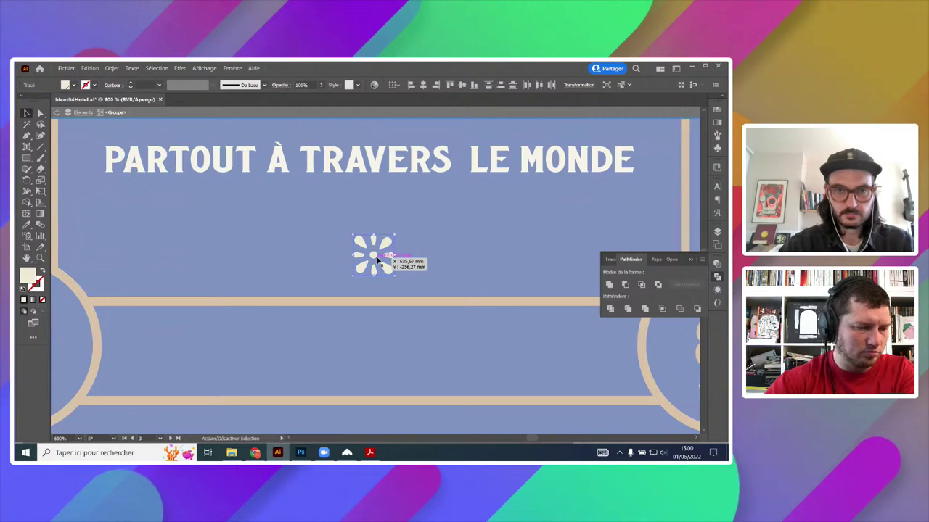
{"action": "scroll", "coordinate": [376, 260], "scroll_direction": "up", "scroll_amount": 4}
{"action": "double_click", "coordinate": [497, 232]}
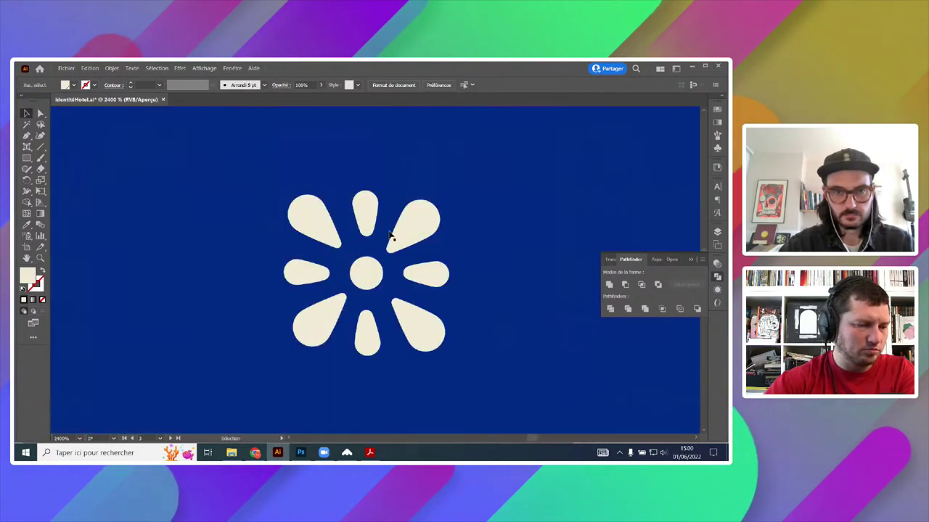
{"action": "double_click", "coordinate": [335, 241]}
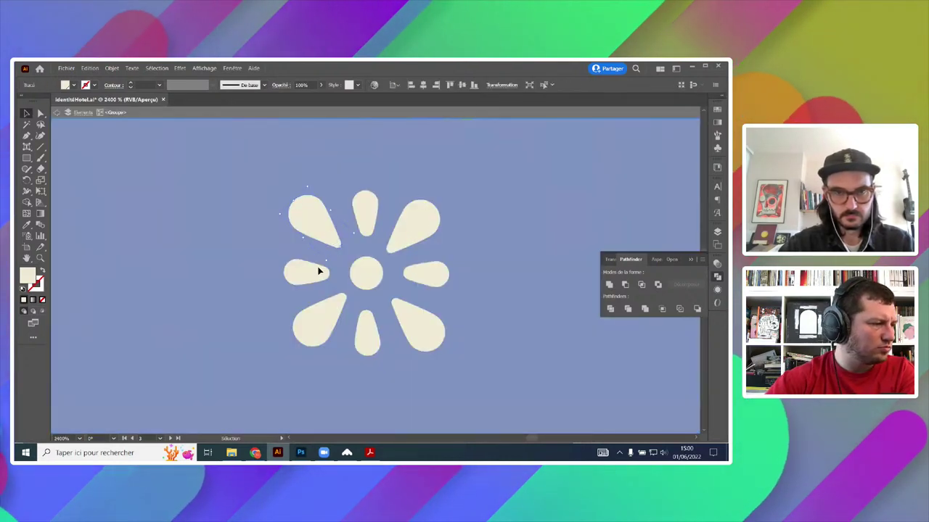
{"action": "left_click_drag", "start_coordinate": [325, 320], "coordinate": [297, 288]}
{"action": "right_click", "coordinate": [297, 287]}
{"action": "left_click", "coordinate": [291, 276]}
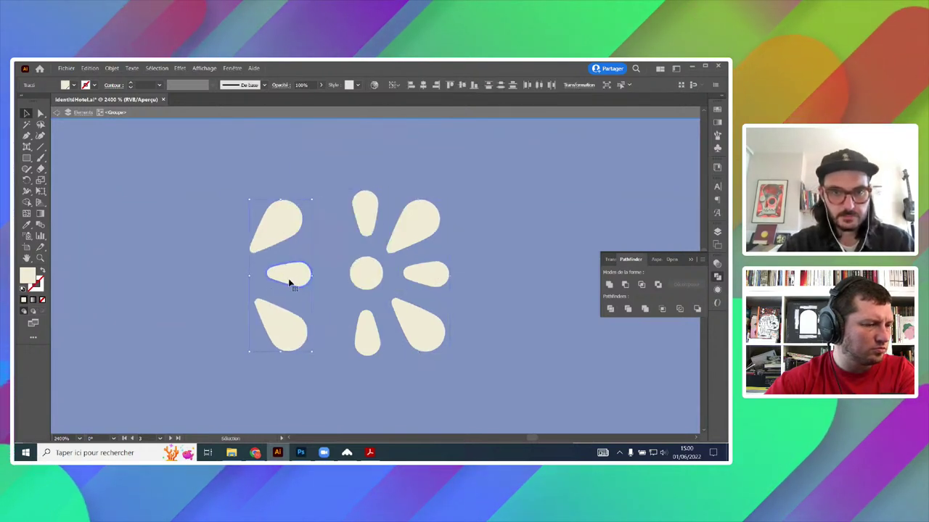
- Reflect the copied petals and place them left of the centre dot as a mirror of the right side
{"action": "right_click", "coordinate": [290, 278]}
{"action": "mouse_move", "coordinate": [323, 229]}
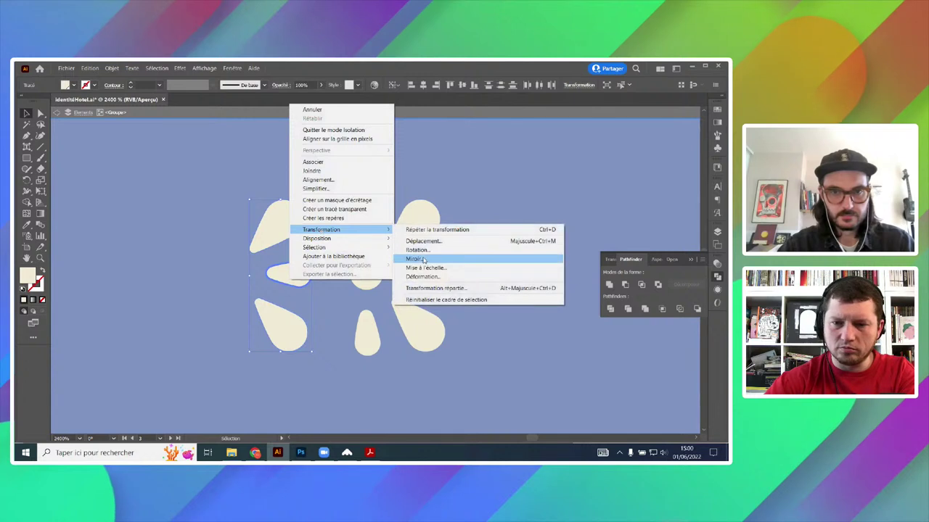
{"action": "left_click", "coordinate": [428, 258]}
{"action": "left_click", "coordinate": [380, 315]}
{"action": "left_click_drag", "start_coordinate": [288, 242], "coordinate": [321, 248]}
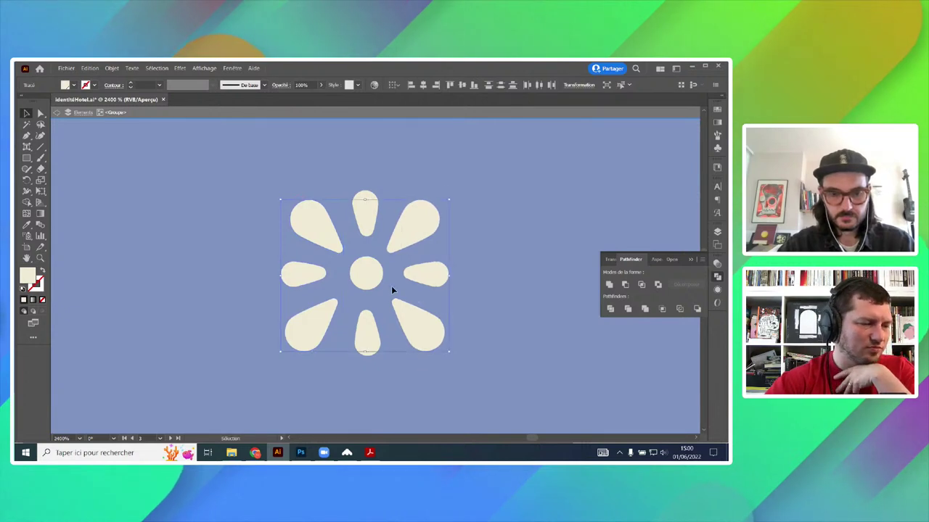
- Centre the combined side petals horizontally on the rosette's centre dot
{"action": "double_click", "coordinate": [368, 278]}
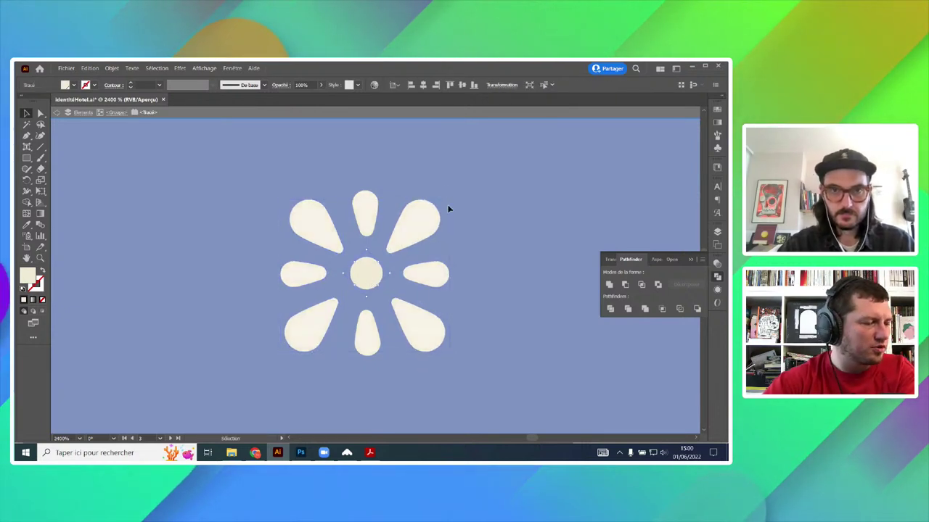
{"action": "key", "text": "Escape"}
{"action": "left_click", "coordinate": [341, 252]}
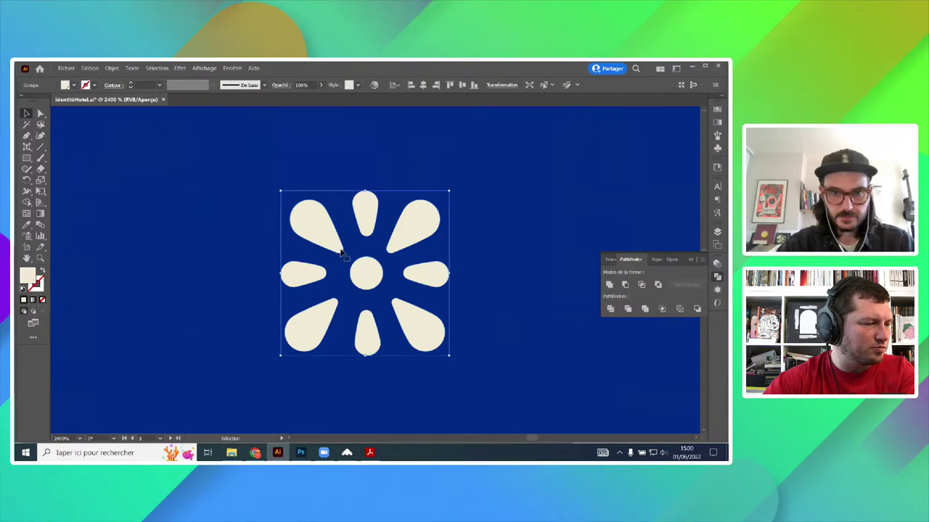
{"action": "double_click", "coordinate": [332, 249]}
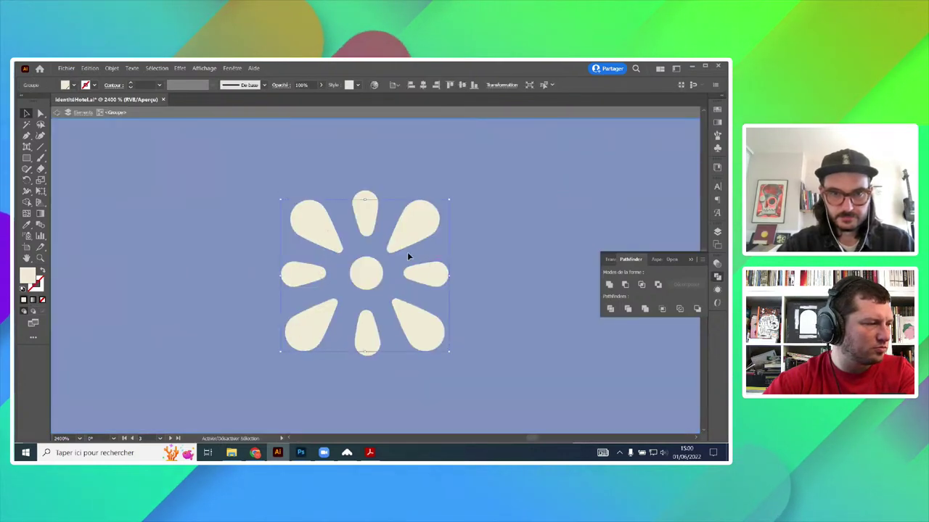
{"action": "left_click", "coordinate": [375, 283], "text": "shift"}
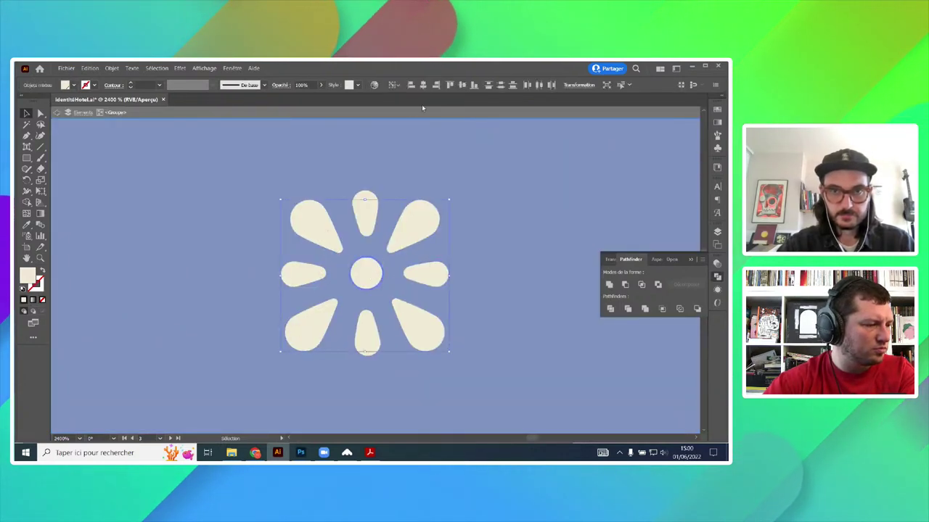
{"action": "left_click", "coordinate": [423, 85]}
{"action": "key", "text": "Escape"}
{"action": "scroll", "coordinate": [491, 237], "scroll_direction": "down", "scroll_amount": 3}
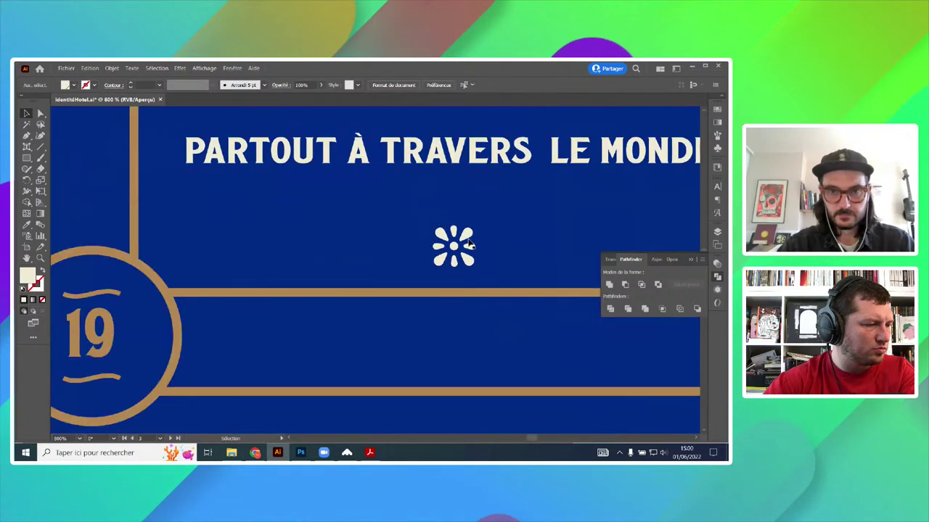
- Recolour the rosette's petals with the tan sampled from the numeral 19, keeping the centre dot cream
{"action": "double_click", "coordinate": [470, 239]}
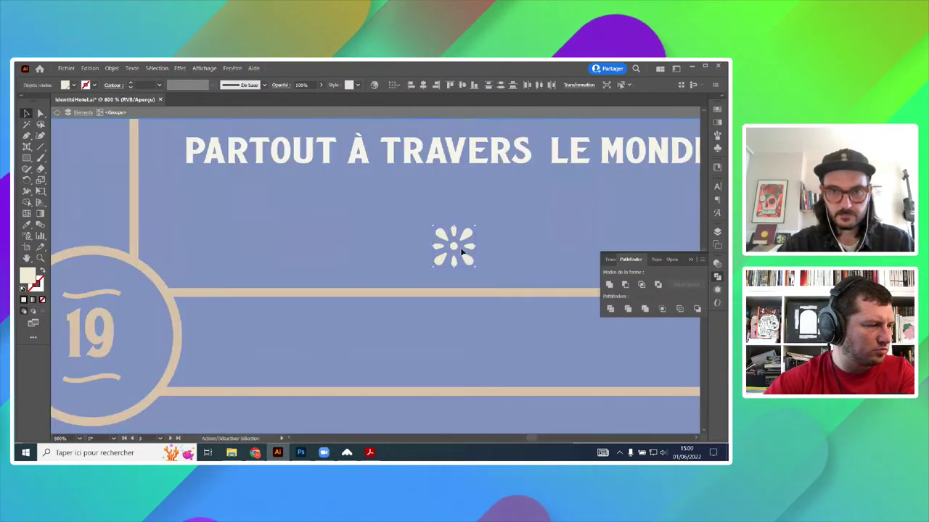
{"action": "key", "text": "i"}
{"action": "left_click", "coordinate": [114, 314]}
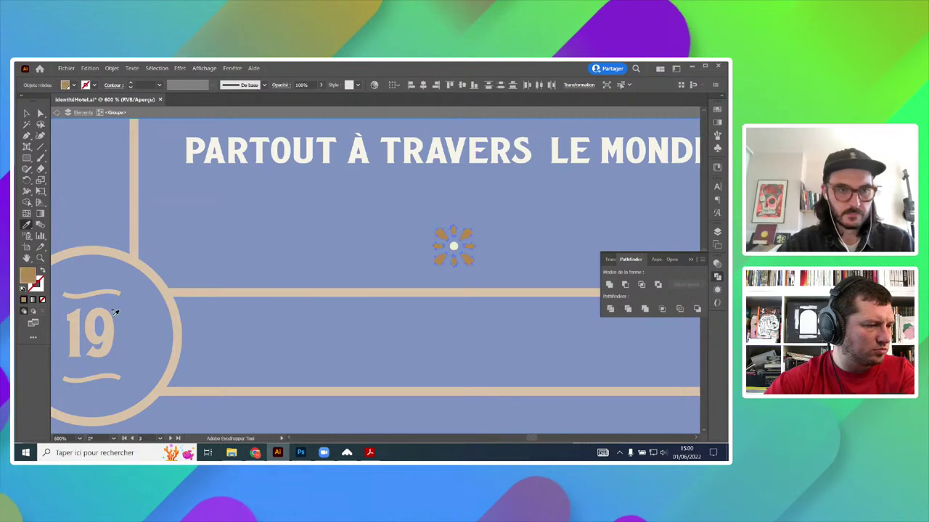
{"action": "key", "text": "v"}
{"action": "double_click", "coordinate": [436, 231]}
{"action": "scroll", "coordinate": [504, 245], "scroll_direction": "down", "scroll_amount": 4}
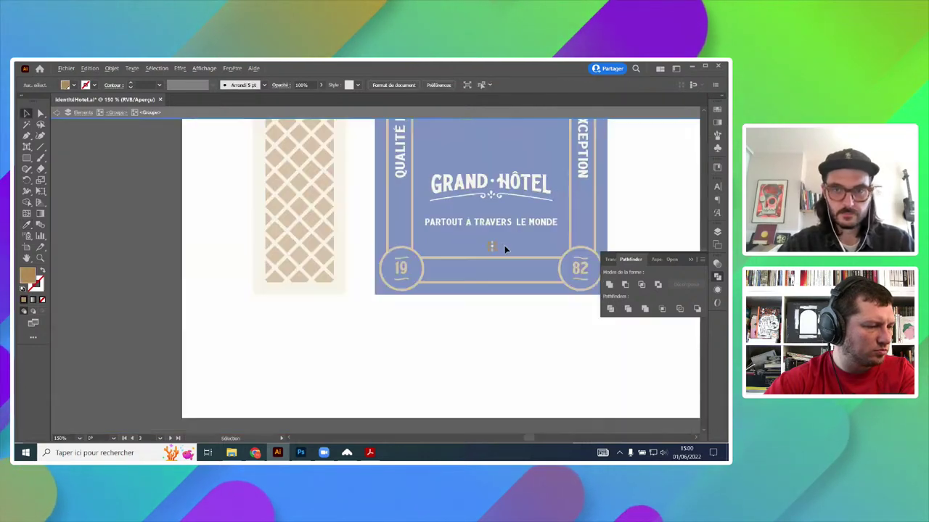
{"action": "double_click", "coordinate": [498, 319]}
- Move the rosette into the label's left border band below "QUALITÉ D'EXCEPTION" and add two evenly spaced copies beneath it
{"action": "left_click_drag", "start_coordinate": [491, 240], "coordinate": [400, 192]}
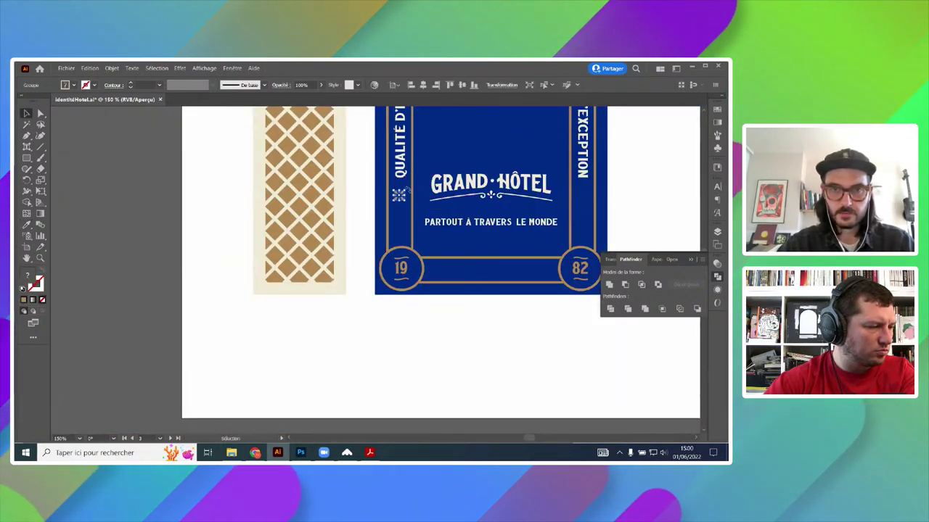
{"action": "scroll", "coordinate": [401, 191], "scroll_direction": "up", "scroll_amount": 4}
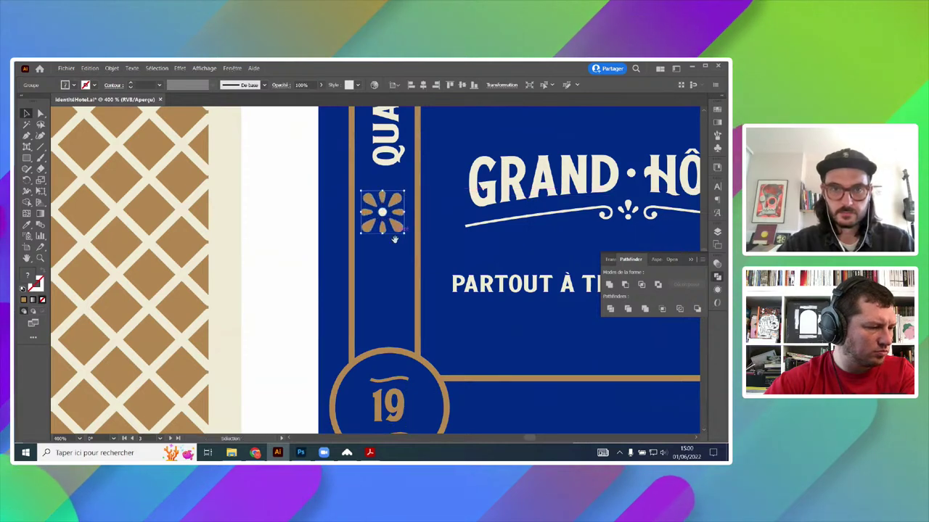
{"action": "left_click_drag", "start_coordinate": [394, 240], "coordinate": [338, 260]}
{"action": "key", "text": "ctrl+d"}
{"action": "key", "text": "ctrl+minus"}
{"action": "key", "text": "ctrl+minus"}
{"action": "key", "text": "ctrl+minus"}
{"action": "key", "text": "ctrl+minus"}
{"action": "key", "text": "ctrl+minus"}
{"action": "left_click", "coordinate": [507, 334]}
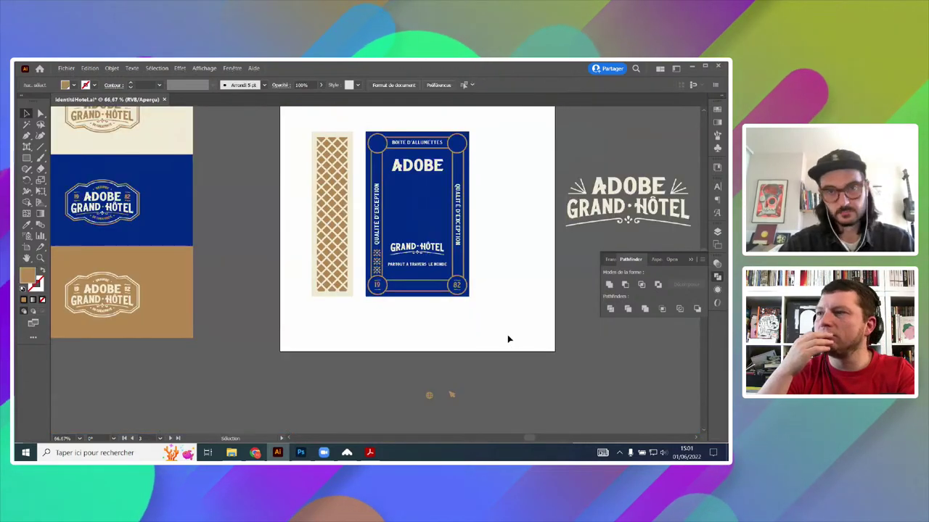
- Select the three stacked rosettes and shift them slightly left within the left border band
{"action": "scroll", "coordinate": [402, 279], "scroll_direction": "up", "scroll_amount": 3}
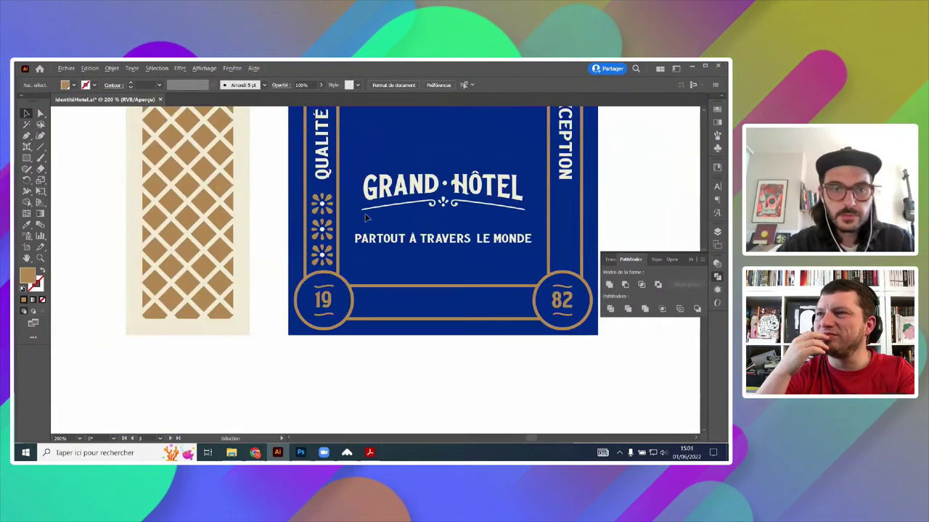
{"action": "scroll", "coordinate": [352, 202], "scroll_direction": "up", "scroll_amount": 3}
{"action": "left_click", "coordinate": [259, 231]}
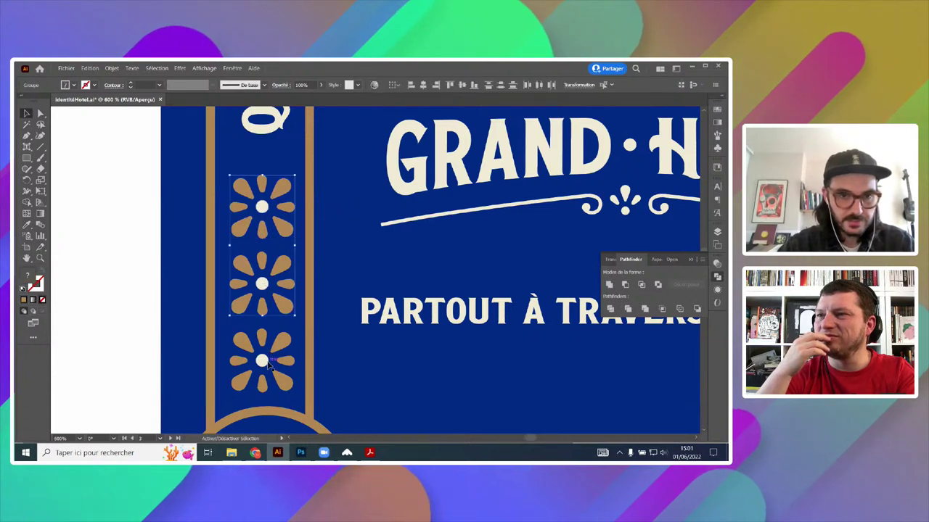
{"action": "left_click_drag", "start_coordinate": [262, 360], "coordinate": [260, 360]}
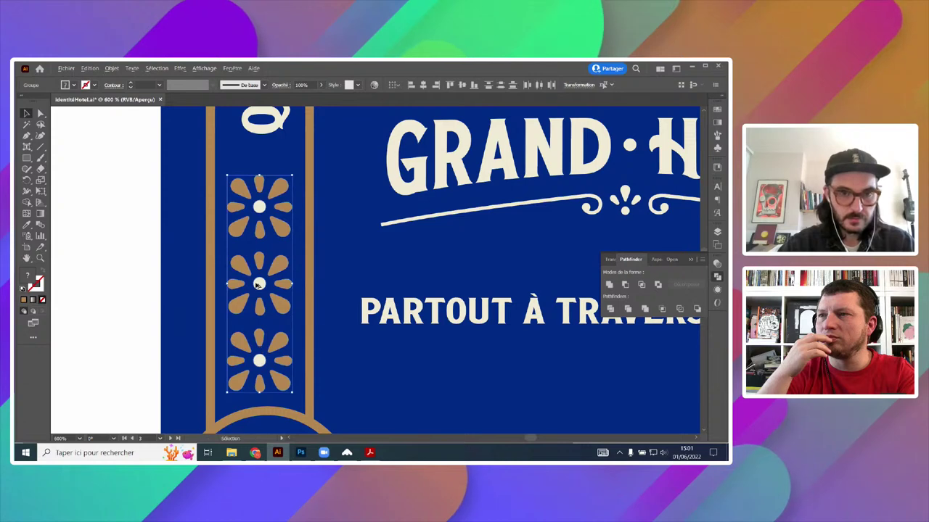
{"action": "scroll", "coordinate": [264, 282], "scroll_direction": "up", "scroll_amount": 2}
{"action": "left_click_drag", "start_coordinate": [254, 299], "coordinate": [254, 290]}
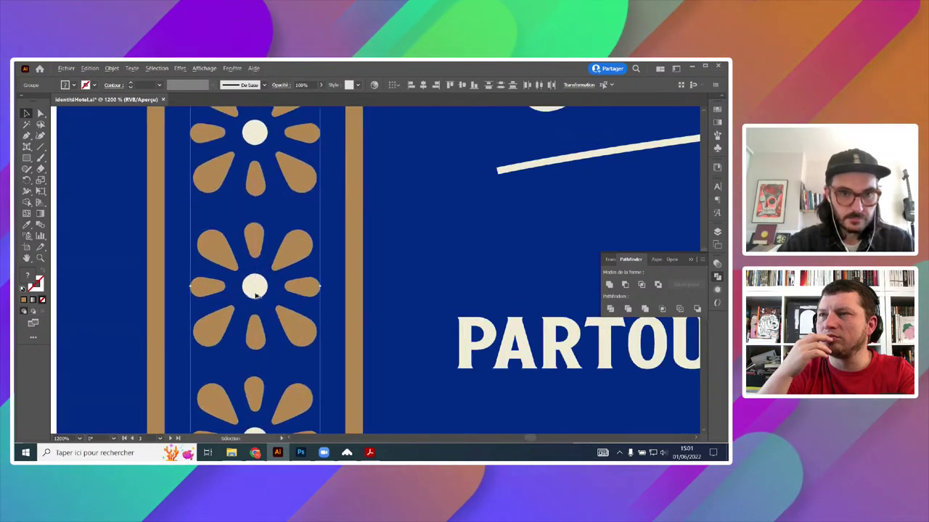
{"action": "scroll", "coordinate": [255, 290], "scroll_direction": "down", "scroll_amount": 3}
{"action": "scroll", "coordinate": [430, 227], "scroll_direction": "down", "scroll_amount": 3}
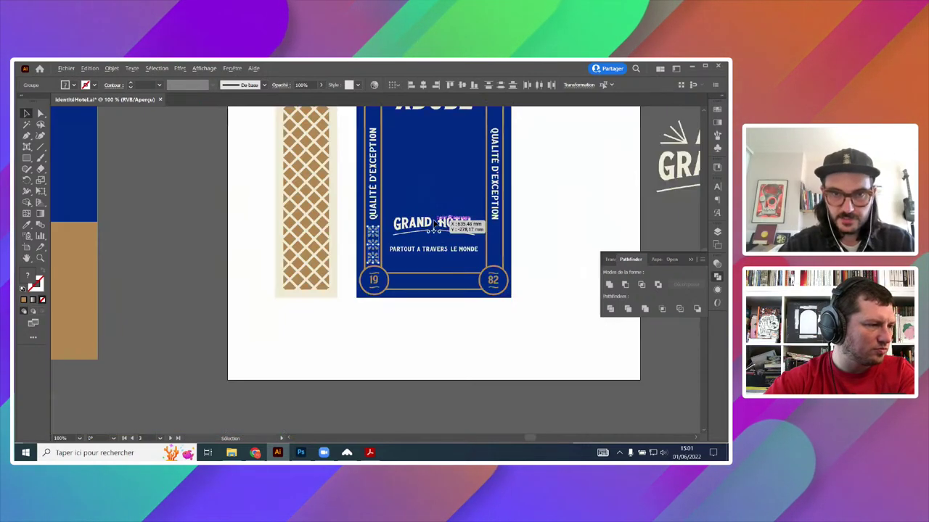
{"action": "left_click", "coordinate": [535, 214]}
{"action": "left_click_drag", "start_coordinate": [521, 205], "coordinate": [417, 282]}
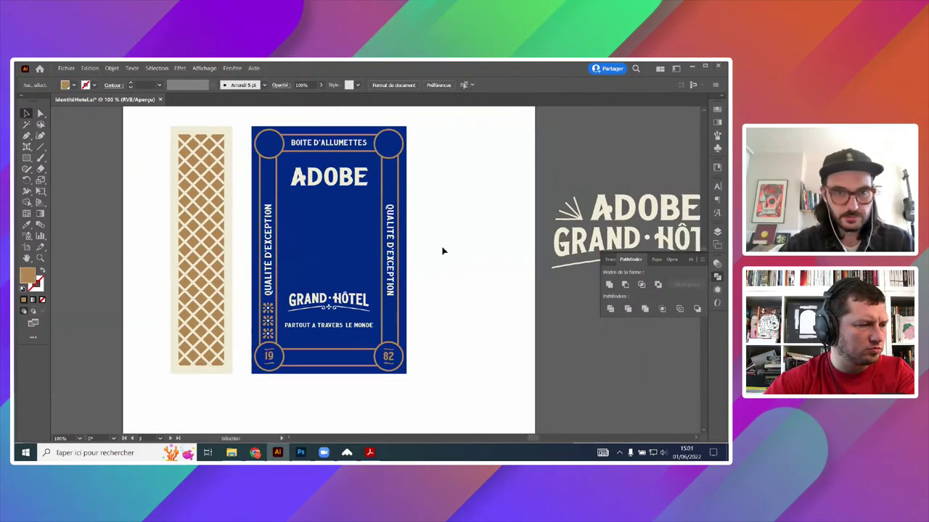
- Duplicate the three rosettes straight up into the left border band above "QUALITÉ D'EXCEPTION"
{"action": "scroll", "coordinate": [334, 371], "scroll_direction": "up", "scroll_amount": 3}
{"action": "left_click", "coordinate": [159, 235]}
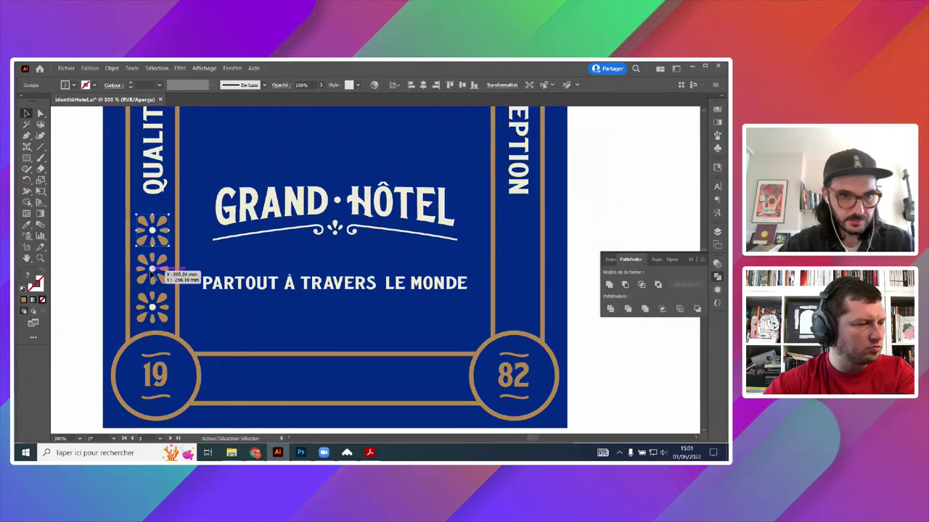
{"action": "left_click", "coordinate": [151, 308]}
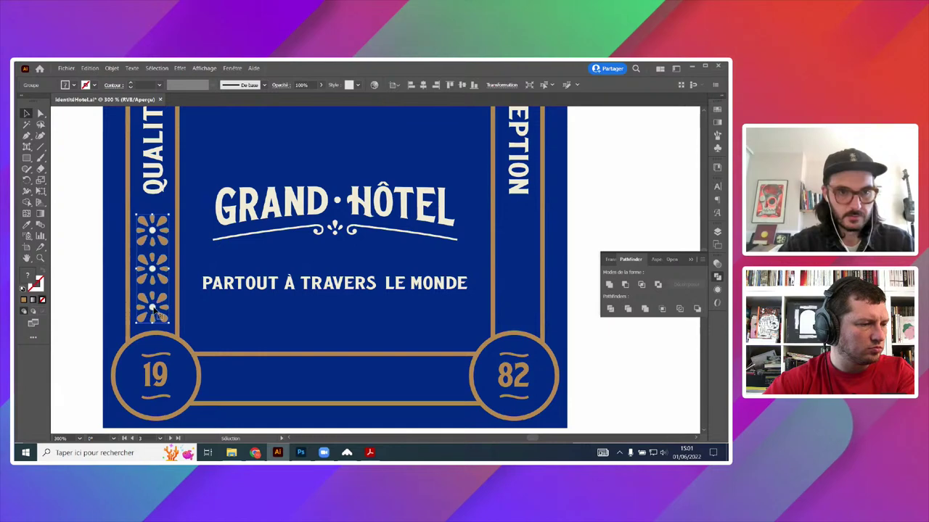
{"action": "scroll", "coordinate": [153, 308], "scroll_direction": "down", "scroll_amount": 1}
{"action": "scroll", "coordinate": [341, 366], "scroll_direction": "down", "scroll_amount": 1}
{"action": "left_click_drag", "start_coordinate": [166, 270], "coordinate": [337, 150]}
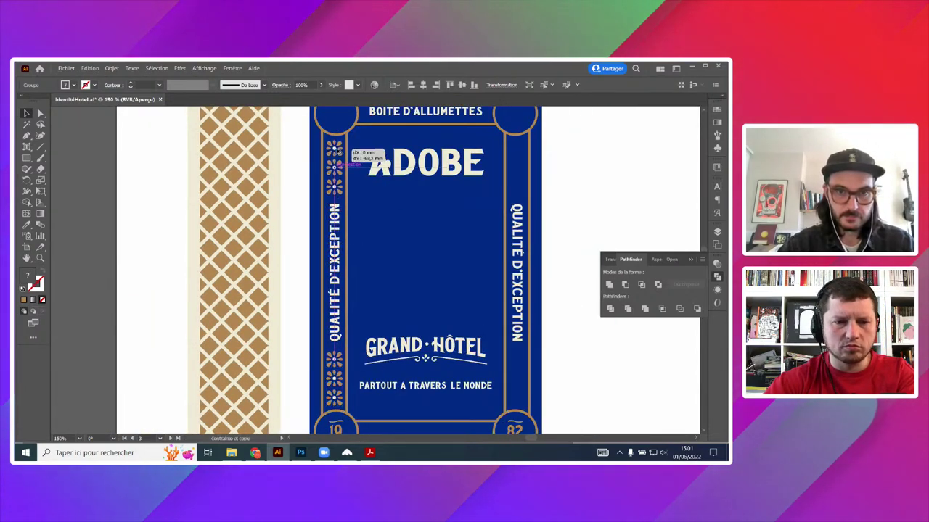
- Group the upper and lower rosette sets and duplicate the group into the right border band, aligned with the original
{"action": "left_click", "coordinate": [336, 366], "text": "shift"}
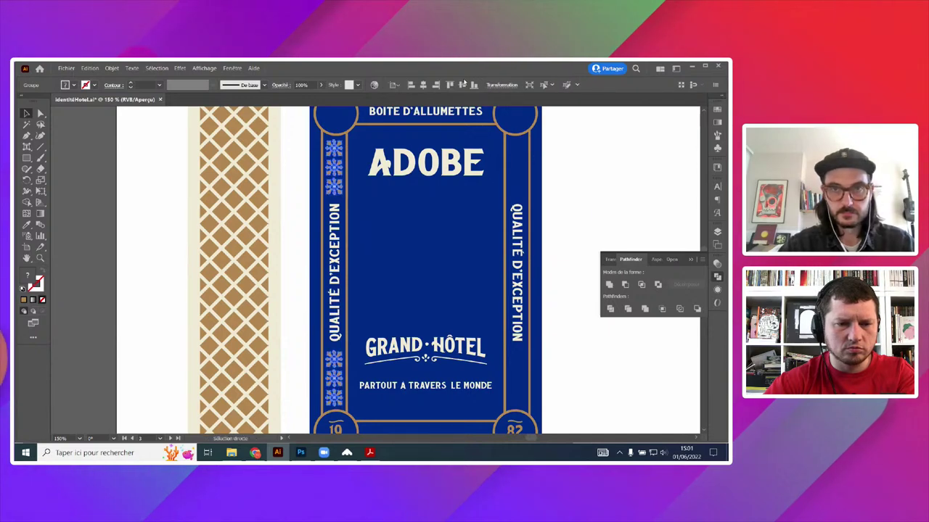
{"action": "key", "text": "ctrl+g"}
{"action": "scroll", "coordinate": [331, 183], "scroll_direction": "down", "scroll_amount": 1}
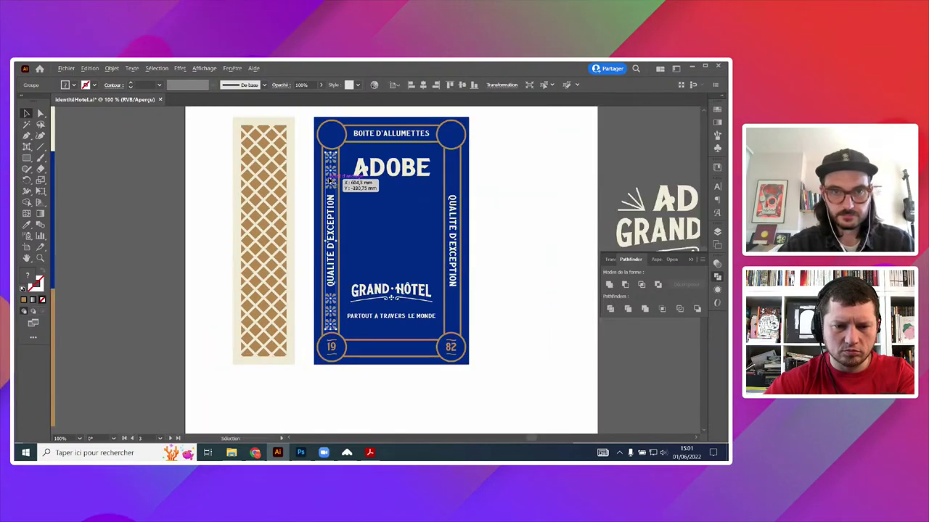
{"action": "left_click_drag", "start_coordinate": [330, 176], "coordinate": [450, 176]}
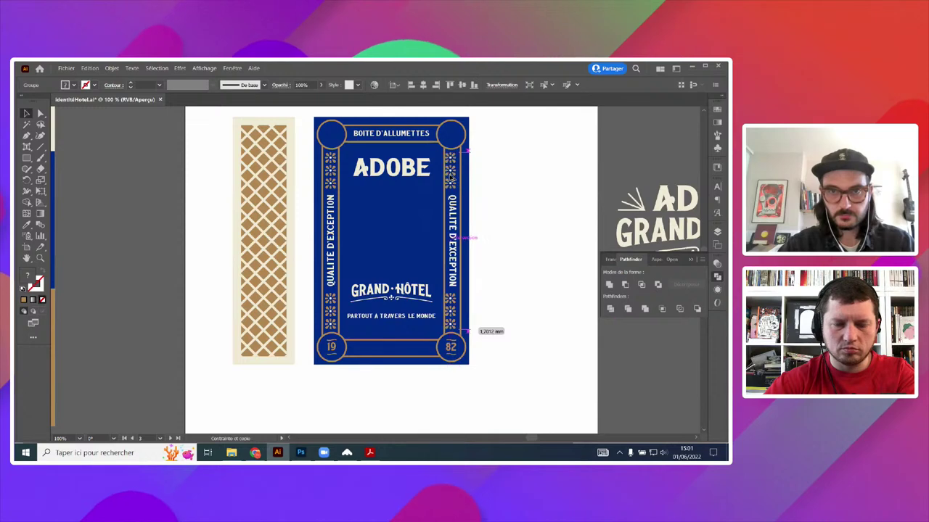
{"action": "scroll", "coordinate": [466, 135], "scroll_direction": "up", "scroll_amount": 4}
{"action": "left_click_drag", "start_coordinate": [409, 231], "coordinate": [417, 231]}
{"action": "left_click", "coordinate": [550, 200]}
{"action": "key", "text": "ctrl+1"}
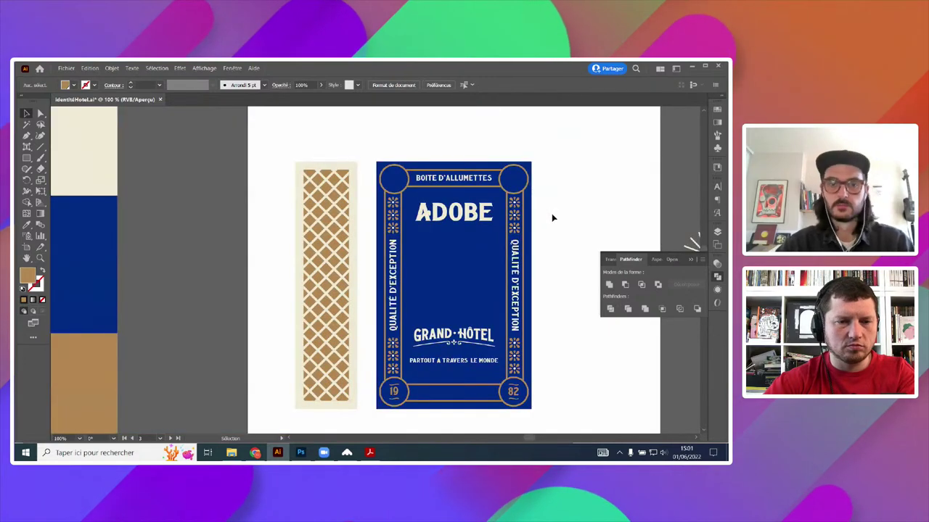
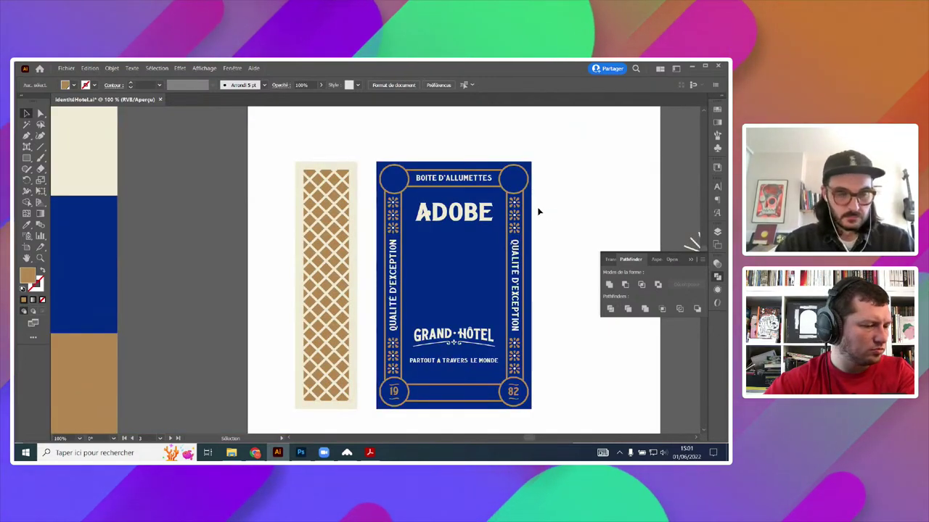
{"action": "scroll", "coordinate": [520, 221], "scroll_direction": "up", "scroll_amount": 1}
{"action": "left_click_drag", "start_coordinate": [500, 311], "coordinate": [450, 244]}
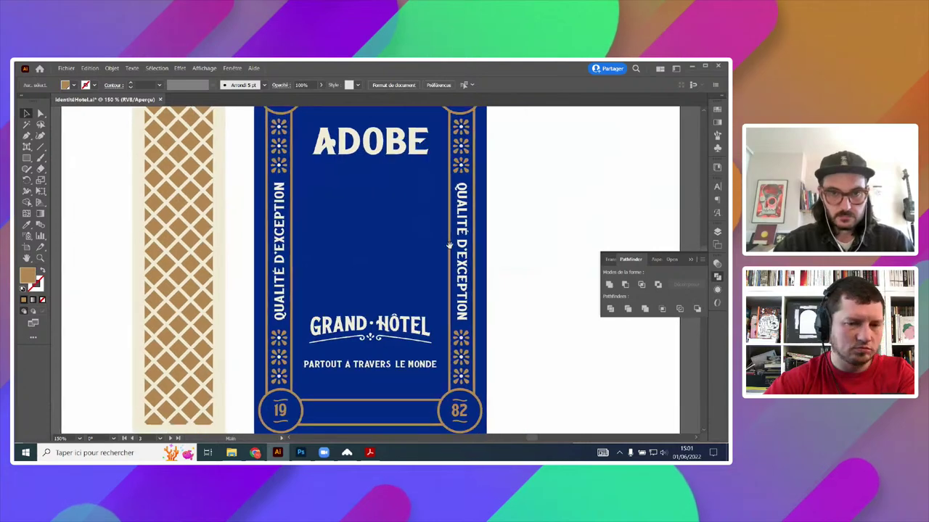
{"action": "scroll", "coordinate": [463, 241], "scroll_direction": "down", "scroll_amount": 1}
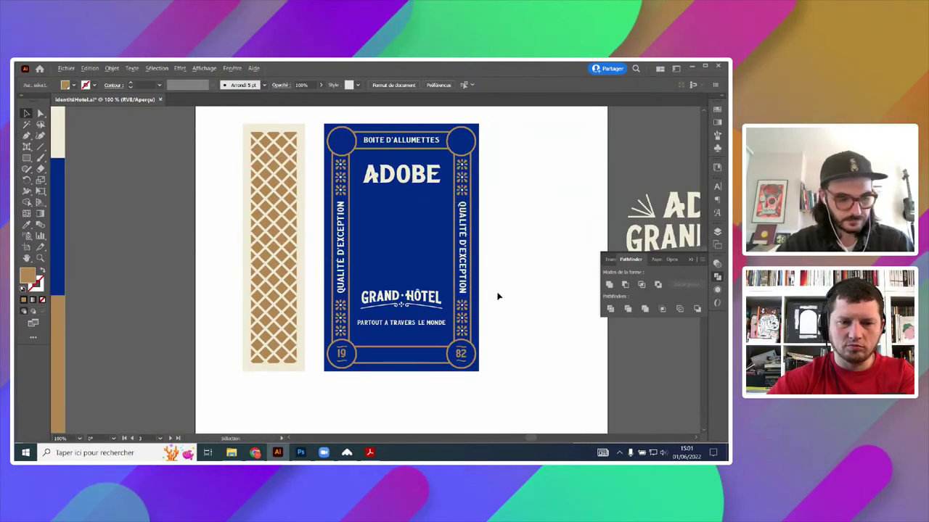
{"action": "scroll", "coordinate": [392, 346], "scroll_direction": "up", "scroll_amount": 1}
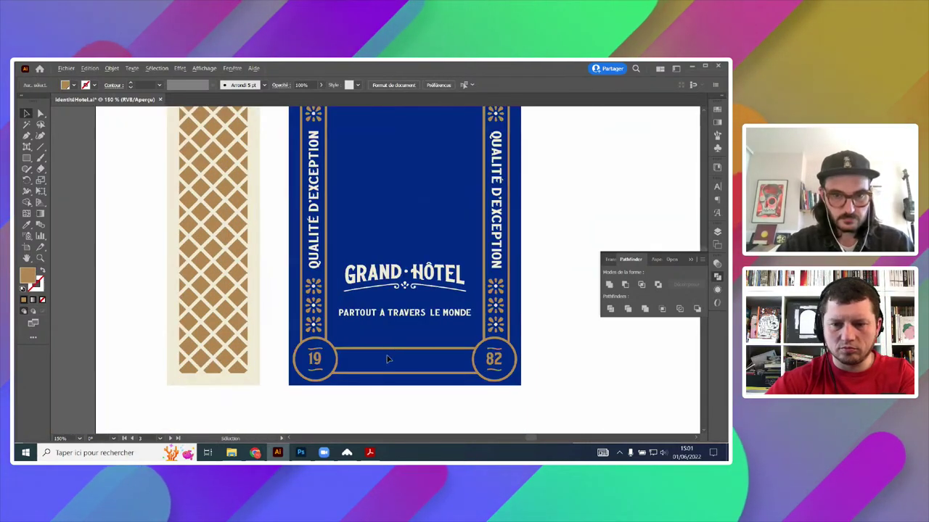
- Below the label, build a tan-outlined, unfilled shape from two small circles overlapping diagonally and united into one contour
{"action": "scroll", "coordinate": [387, 358], "scroll_direction": "down", "scroll_amount": 3}
{"action": "scroll", "coordinate": [387, 358], "scroll_direction": "right", "scroll_amount": 1}
{"action": "left_click", "coordinate": [27, 157]}
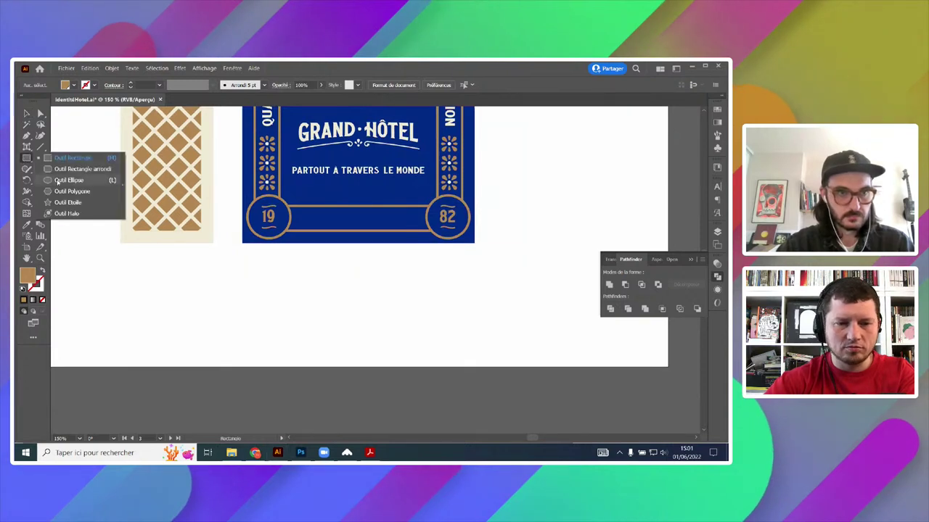
{"action": "left_click", "coordinate": [57, 180]}
{"action": "left_click_drag", "start_coordinate": [295, 270], "coordinate": [327, 302]}
{"action": "key", "text": "v"}
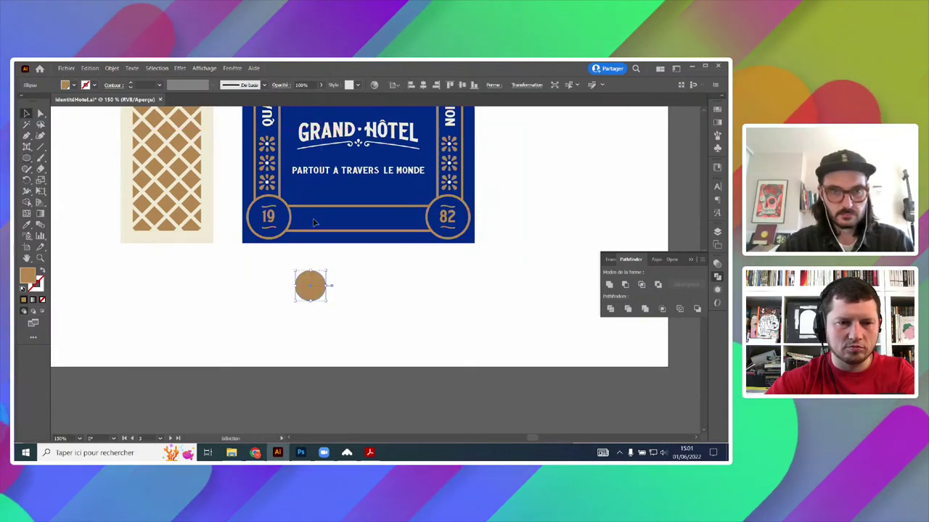
{"action": "key", "text": "shift+x"}
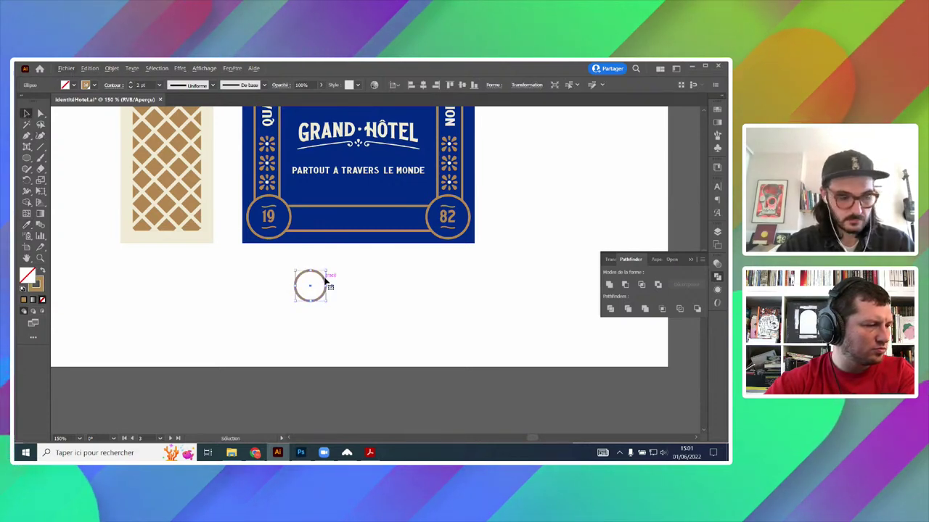
{"action": "left_click_drag", "start_coordinate": [322, 279], "coordinate": [333, 293]}
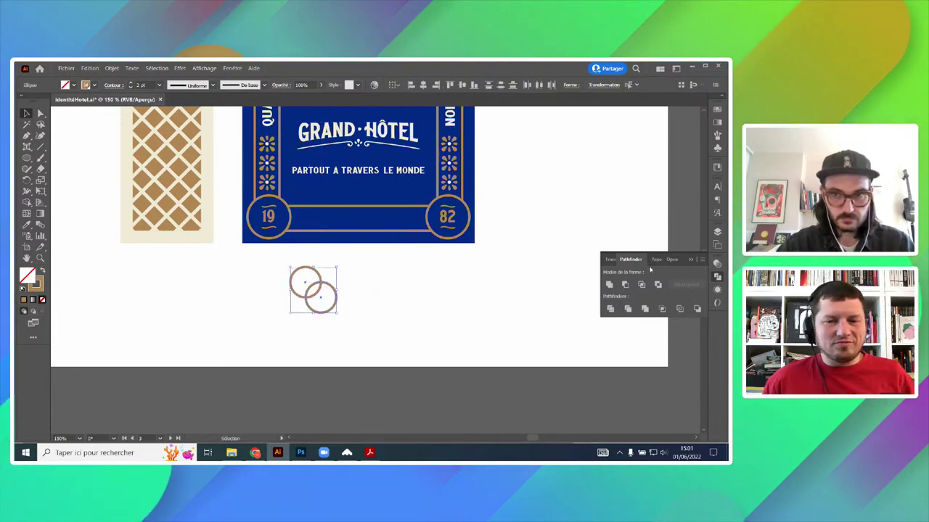
{"action": "scroll", "coordinate": [323, 300], "scroll_direction": "up", "scroll_amount": 2}
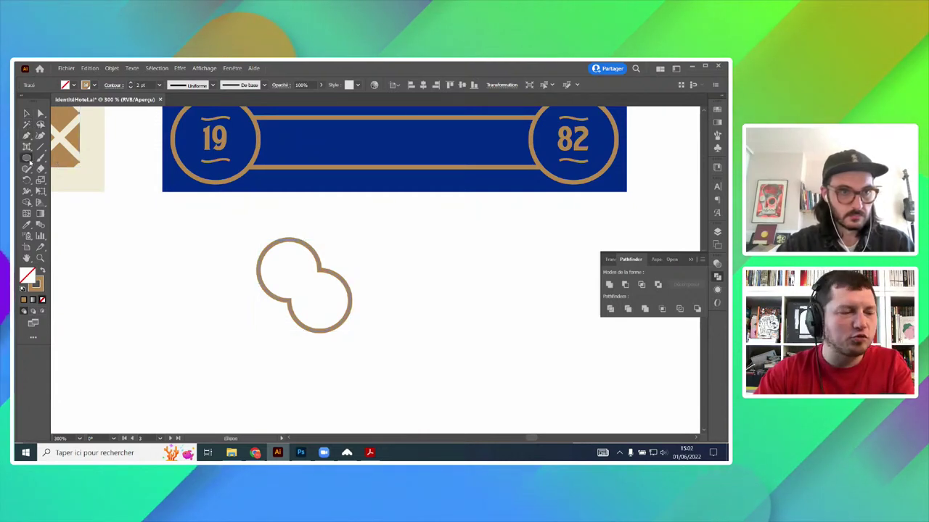
- Cover the left part of the double-circle shape with a tan-filled rectangle and its lower part with a copy rotated 90°
{"action": "left_click_drag", "start_coordinate": [27, 158], "coordinate": [62, 156]}
{"action": "left_click_drag", "start_coordinate": [288, 232], "coordinate": [210, 374]}
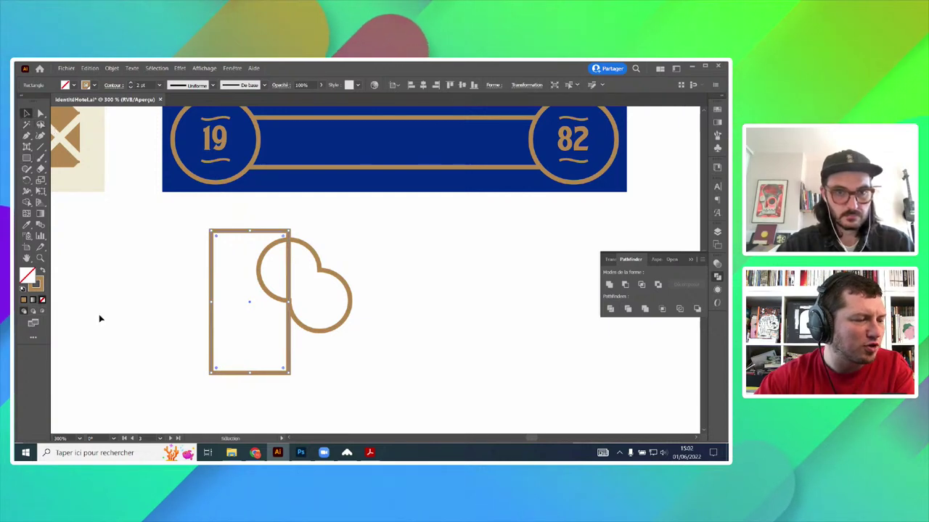
{"action": "key", "text": "shift+x"}
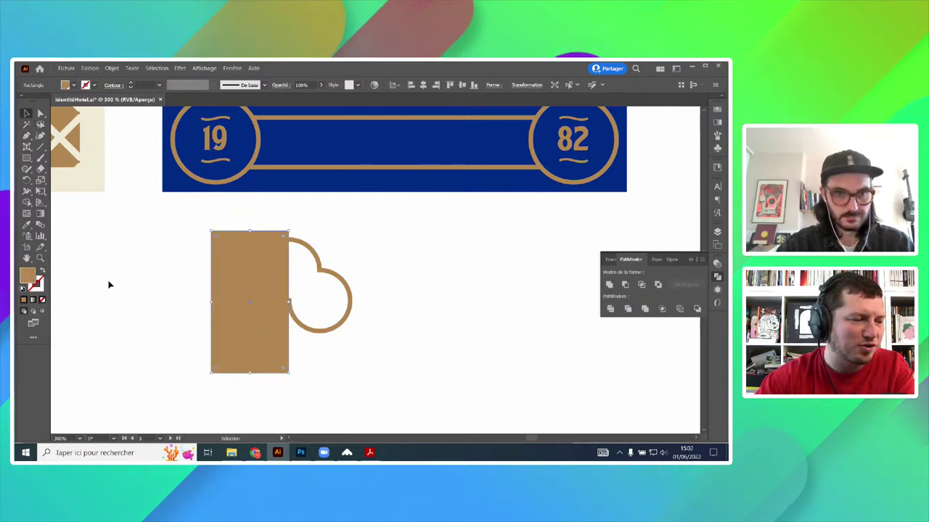
{"action": "left_click_drag", "start_coordinate": [275, 296], "coordinate": [365, 355]}
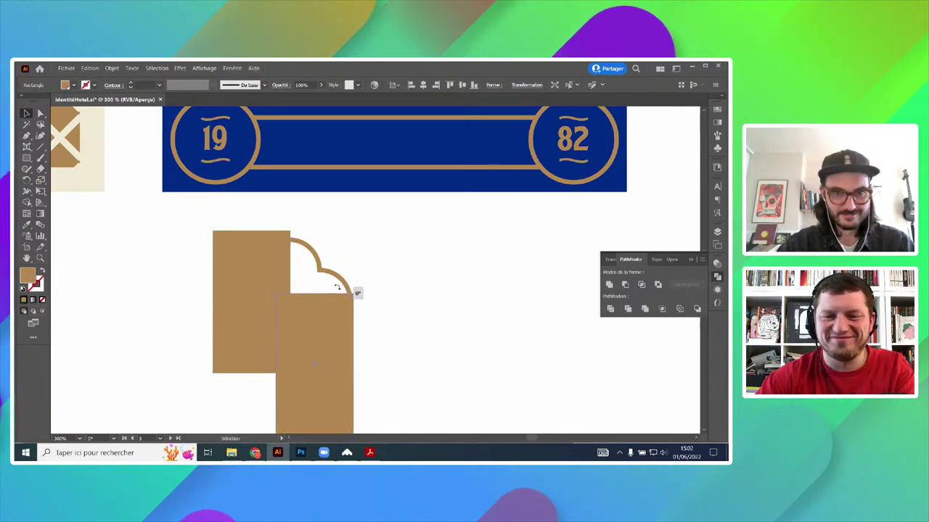
{"action": "left_click_drag", "start_coordinate": [337, 288], "coordinate": [228, 315]}
{"action": "left_click_drag", "start_coordinate": [321, 361], "coordinate": [318, 332]}
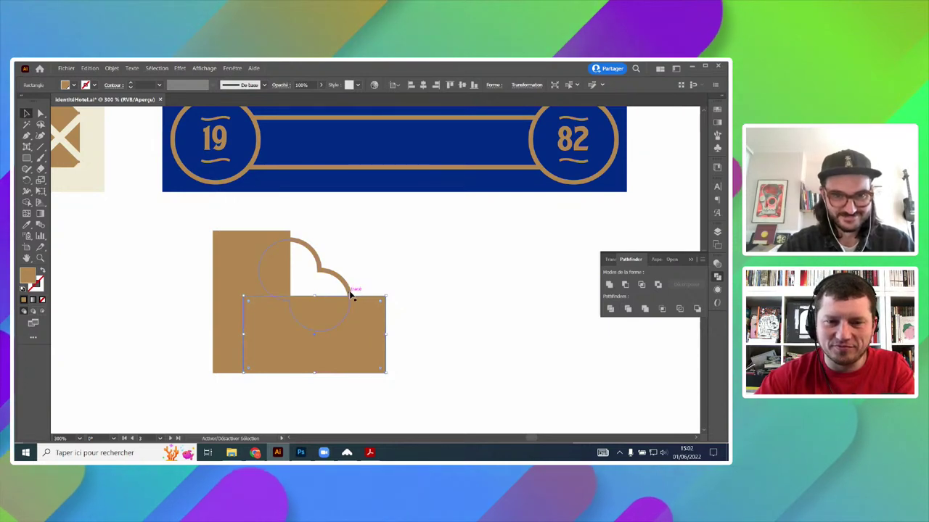
- In outline view, align the inner edges of both rectangles with the notch where the two circles meet
{"action": "scroll", "coordinate": [351, 295], "scroll_direction": "up", "scroll_amount": 4}
{"action": "key", "text": "ctrl+y"}
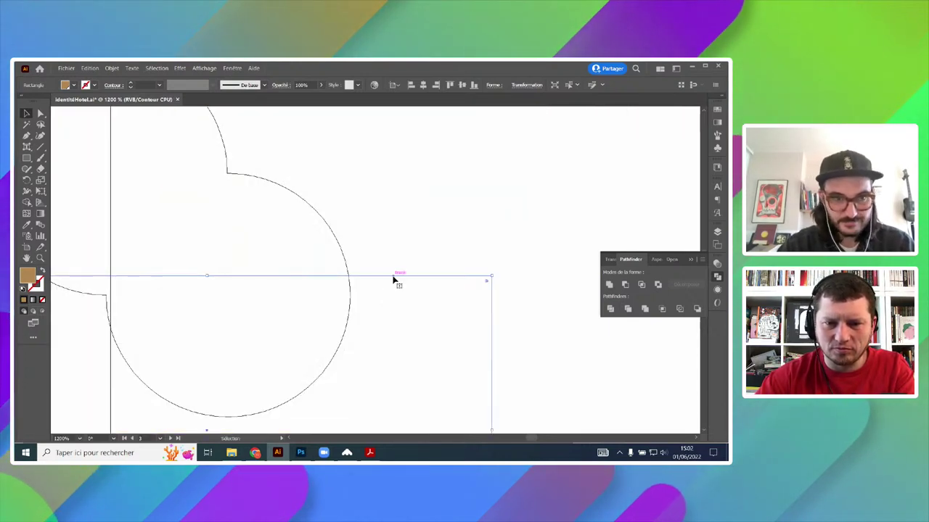
{"action": "left_click_drag", "start_coordinate": [393, 281], "coordinate": [391, 301]}
{"action": "left_click_drag", "start_coordinate": [391, 301], "coordinate": [392, 297]}
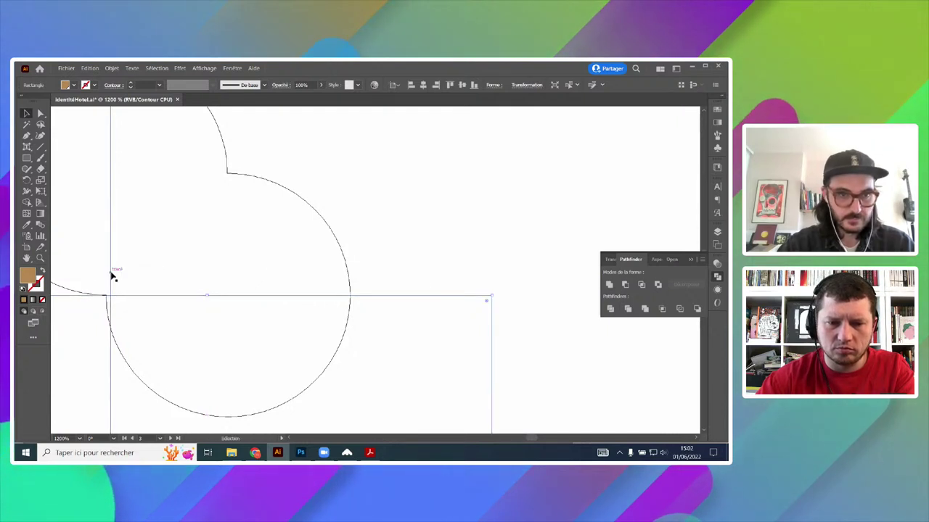
{"action": "left_click_drag", "start_coordinate": [112, 276], "coordinate": [107, 277]}
{"action": "key", "text": "ctrl+y"}
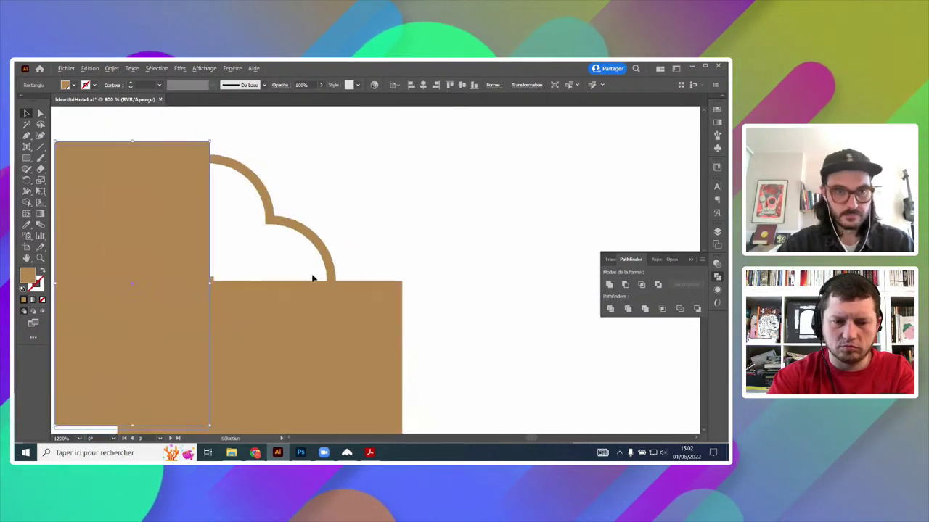
- Select the outline and both rectangles and use Shape Builder to remove everything except the upper-right scalloped quarter
{"action": "key", "text": "ctrl+minus"}
{"action": "key", "text": "ctrl+minus"}
{"action": "key", "text": "ctrl+minus"}
{"action": "key", "text": "ctrl+a"}
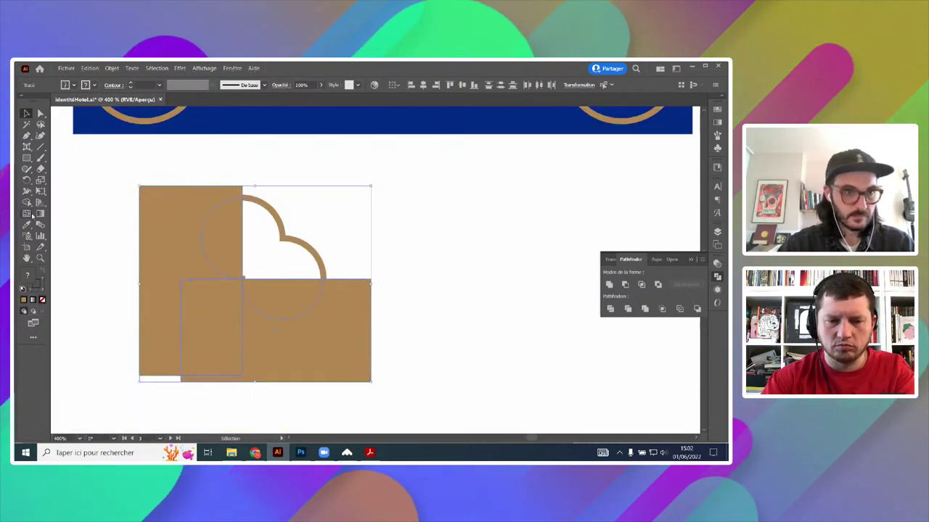
{"action": "key", "text": "shift+m"}
{"action": "mouse_move", "coordinate": [226, 210]}
{"action": "left_mouse_down"}
{"action": "mouse_move", "coordinate": [250, 301]}
{"action": "mouse_move", "coordinate": [311, 342]}
{"action": "mouse_move", "coordinate": [431, 345]}
{"action": "left_mouse_up"}
{"action": "key", "text": "ctrl+z"}
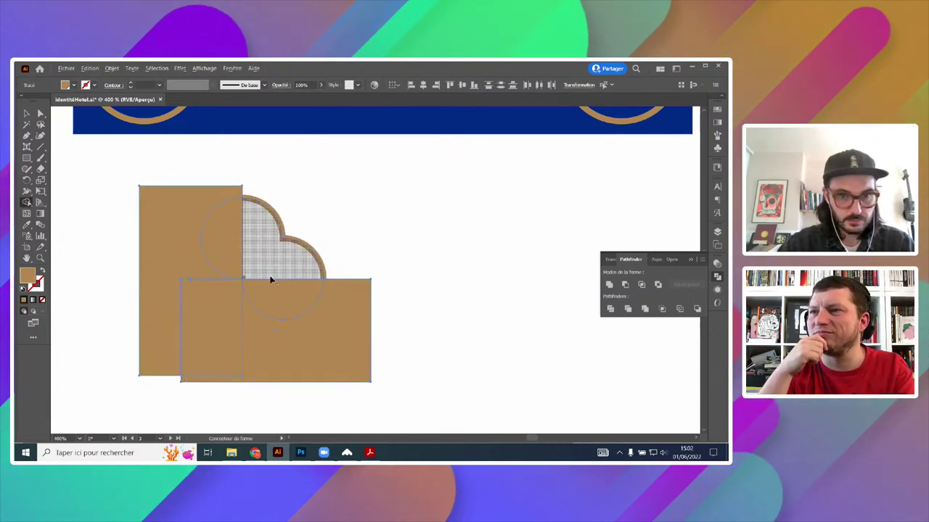
{"action": "mouse_move", "coordinate": [227, 312]}
{"action": "left_mouse_down"}
{"action": "mouse_move", "coordinate": [182, 269]}
{"action": "mouse_move", "coordinate": [215, 222]}
{"action": "mouse_move", "coordinate": [252, 268]}
{"action": "left_mouse_up"}
- Delete the inner corner anchor point of the quarter shape to leave only the open scalloped curve
{"action": "left_click", "coordinate": [41, 113]}
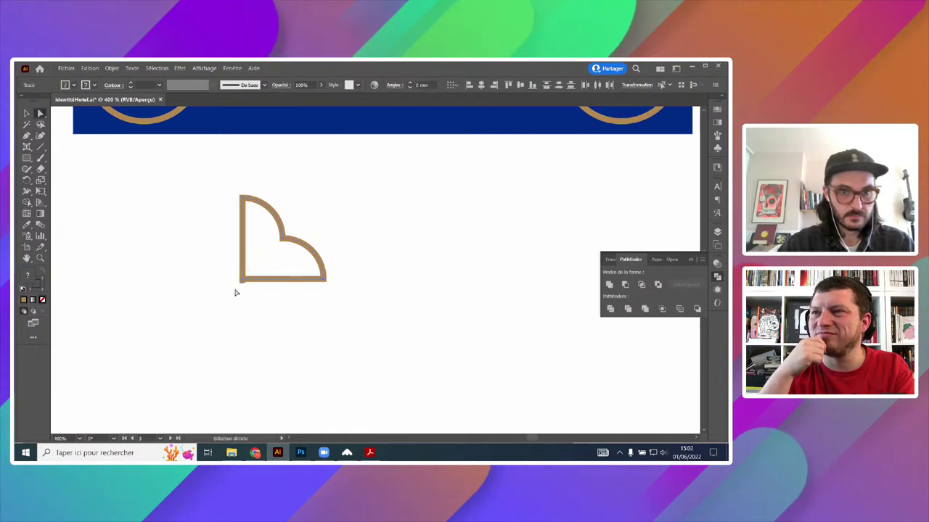
{"action": "left_click", "coordinate": [242, 280]}
{"action": "key", "text": "Delete"}
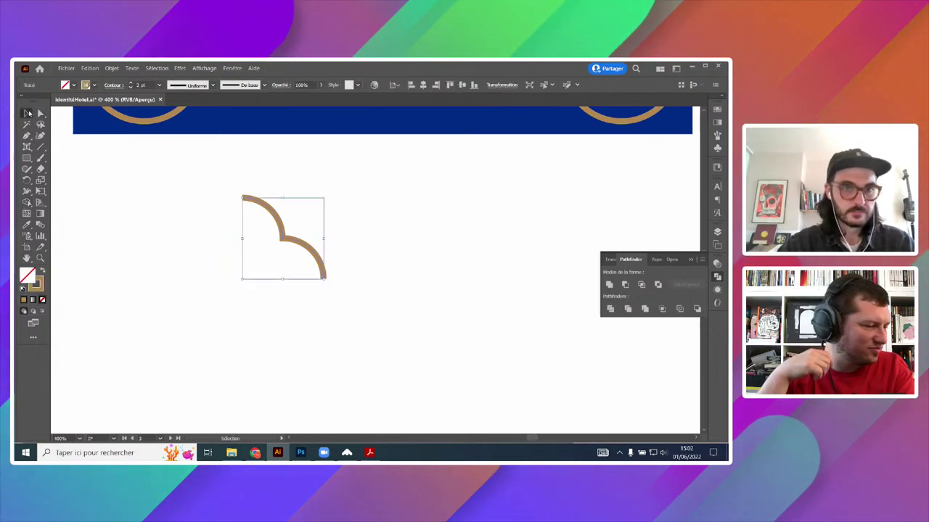
- Move the scalloped curve into the label's inner corner above the "19" circle and enlarge it to about 8 mm wide
{"action": "scroll", "coordinate": [460, 264], "scroll_direction": "down", "scroll_amount": 1}
{"action": "scroll", "coordinate": [358, 371], "scroll_direction": "up", "scroll_amount": 3}
{"action": "left_click_drag", "start_coordinate": [327, 388], "coordinate": [289, 195]}
{"action": "scroll", "coordinate": [275, 209], "scroll_direction": "up", "scroll_amount": 2}
{"action": "left_click_drag", "start_coordinate": [275, 227], "coordinate": [260, 207]}
{"action": "left_click_drag", "start_coordinate": [295, 243], "coordinate": [307, 264]}
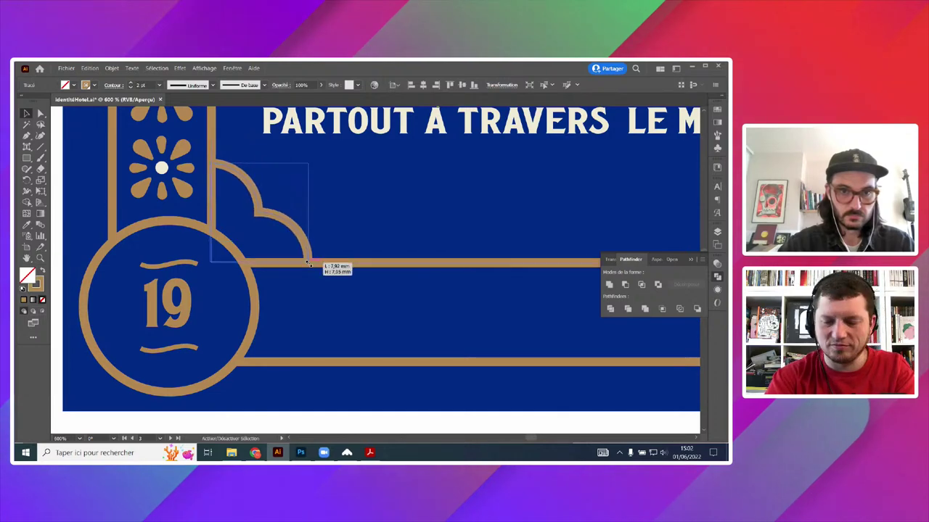
- Scale the corner scallop down slightly, keeping its two ends on the inner border lines beside the "19" circle
{"action": "scroll", "coordinate": [311, 249], "scroll_direction": "down", "scroll_amount": 4}
{"action": "scroll", "coordinate": [312, 232], "scroll_direction": "up", "scroll_amount": 5}
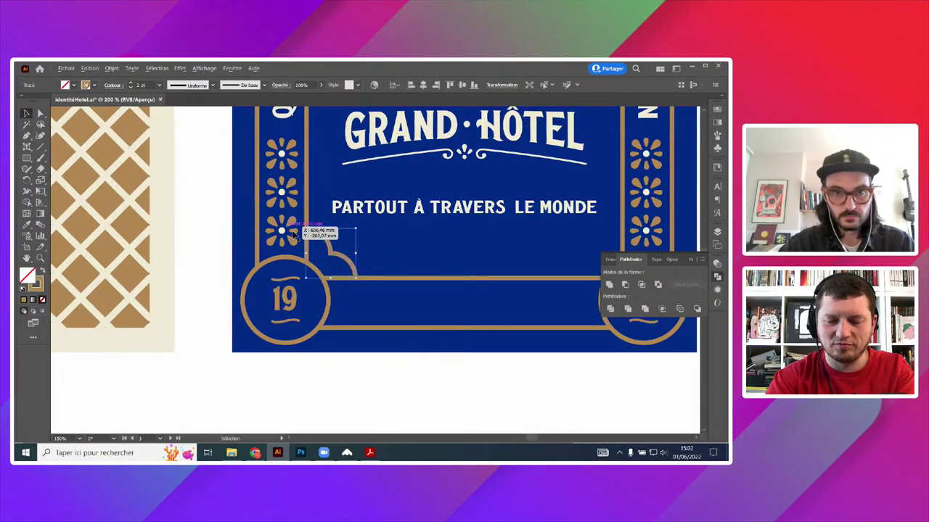
{"action": "left_click_drag", "start_coordinate": [449, 204], "coordinate": [418, 230]}
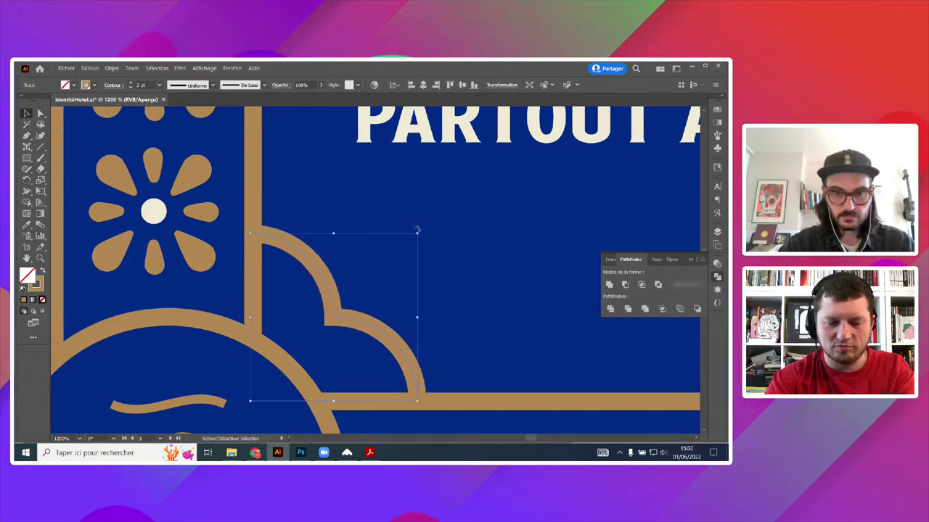
{"action": "scroll", "coordinate": [418, 230], "scroll_direction": "down", "scroll_amount": 4}
{"action": "left_click", "coordinate": [458, 392]}
- Duplicate the corner scallop, reflect the copy across the vertical axis and fit it into the corner above the "82" circle
{"action": "scroll", "coordinate": [461, 368], "scroll_direction": "down", "scroll_amount": 2}
{"action": "left_click_drag", "start_coordinate": [460, 367], "coordinate": [170, 360]}
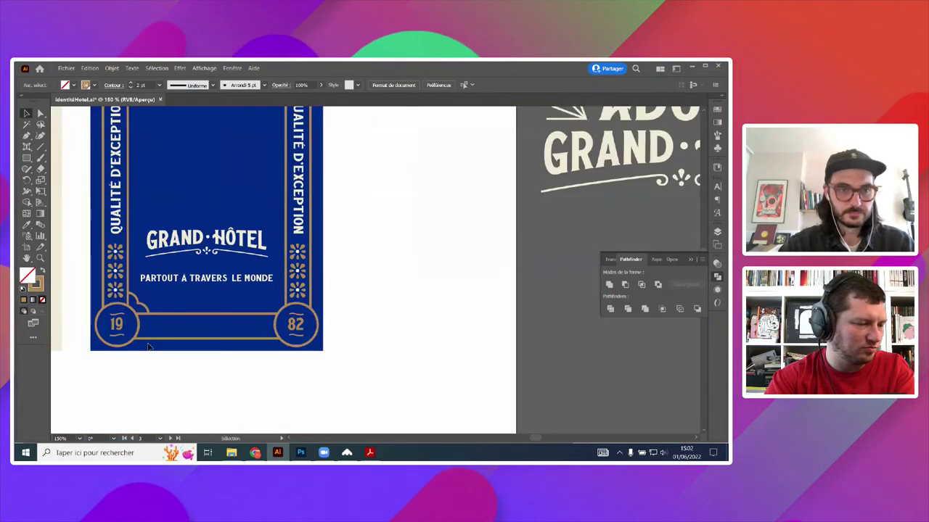
{"action": "scroll", "coordinate": [148, 330], "scroll_direction": "up", "scroll_amount": 2}
{"action": "left_click_drag", "start_coordinate": [178, 285], "coordinate": [397, 286]}
{"action": "right_click", "coordinate": [370, 281]}
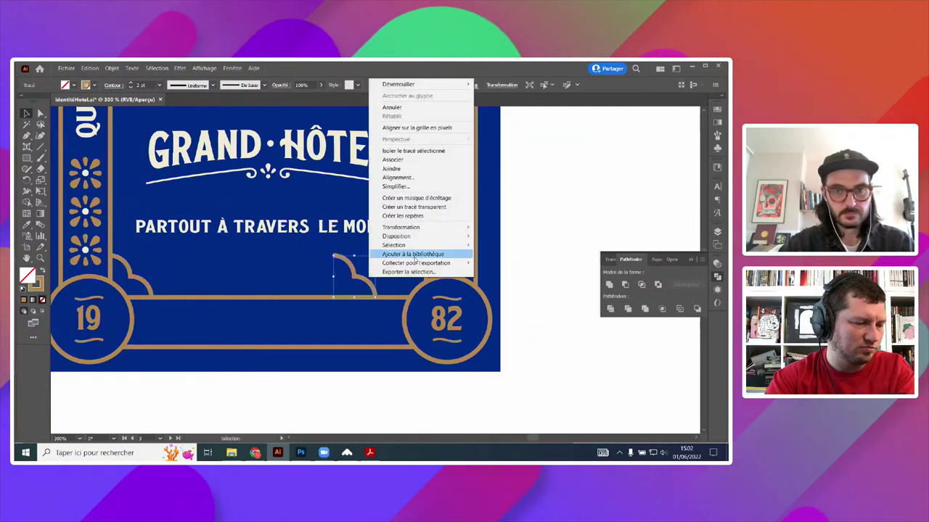
{"action": "mouse_move", "coordinate": [435, 227]}
{"action": "left_click", "coordinate": [494, 256]}
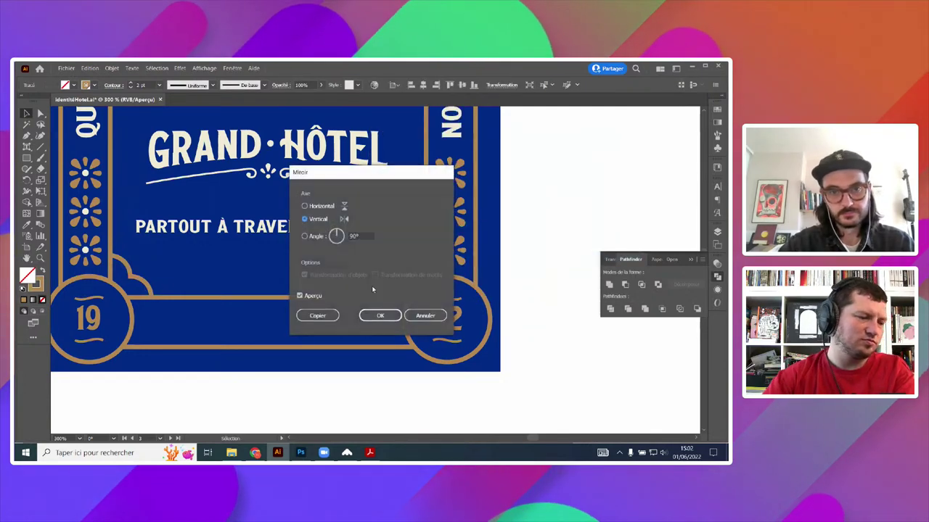
{"action": "left_click", "coordinate": [379, 315]}
{"action": "left_click_drag", "start_coordinate": [367, 265], "coordinate": [410, 266]}
- Select the two lower corner scallops together and group them
{"action": "left_click", "coordinate": [146, 288], "text": "shift"}
{"action": "scroll", "coordinate": [207, 290], "scroll_direction": "down", "scroll_amount": 2}
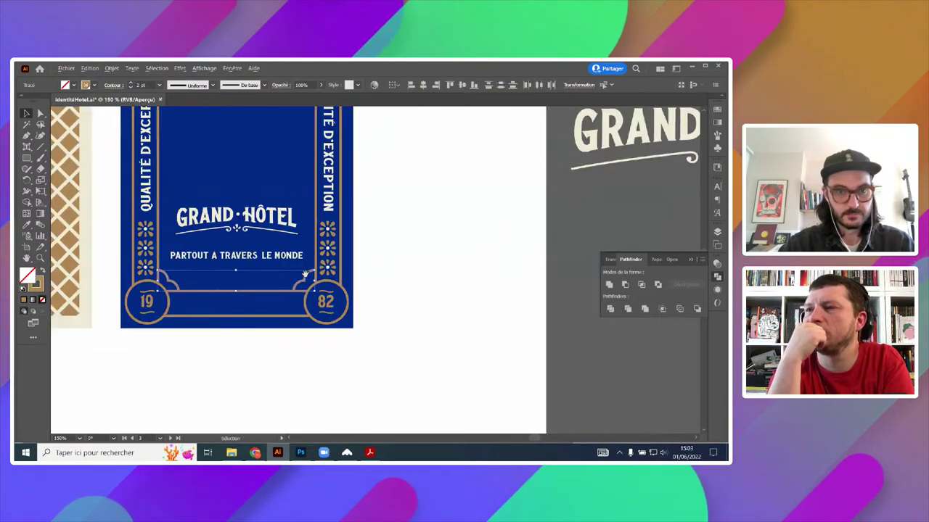
{"action": "left_click_drag", "start_coordinate": [306, 272], "coordinate": [338, 392]}
{"action": "key", "text": "v"}
{"action": "left_click", "coordinate": [339, 391]}
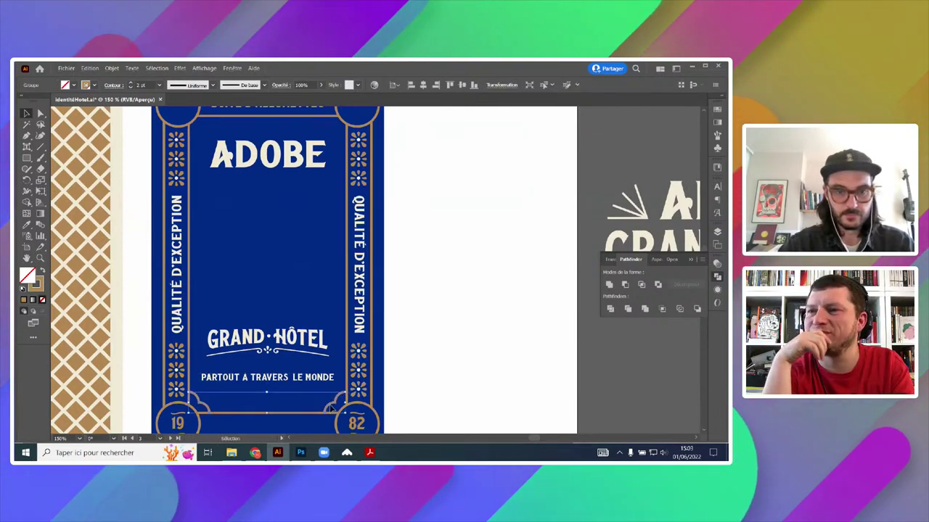
{"action": "left_click", "coordinate": [337, 377]}
{"action": "left_click", "coordinate": [337, 408]}
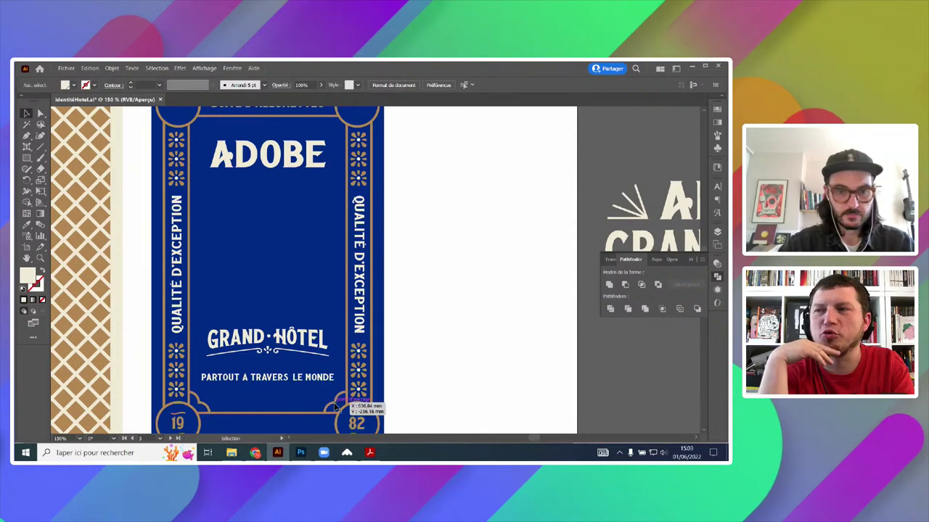
- Duplicate the scallop group upward, flip the copy upside down and fit it into the inner corners below "BOITE D'ALLUMETTES"
{"action": "left_click_drag", "start_coordinate": [313, 327], "coordinate": [247, 267], "text": "alt"}
{"action": "scroll", "coordinate": [239, 151], "scroll_direction": "up", "scroll_amount": 1}
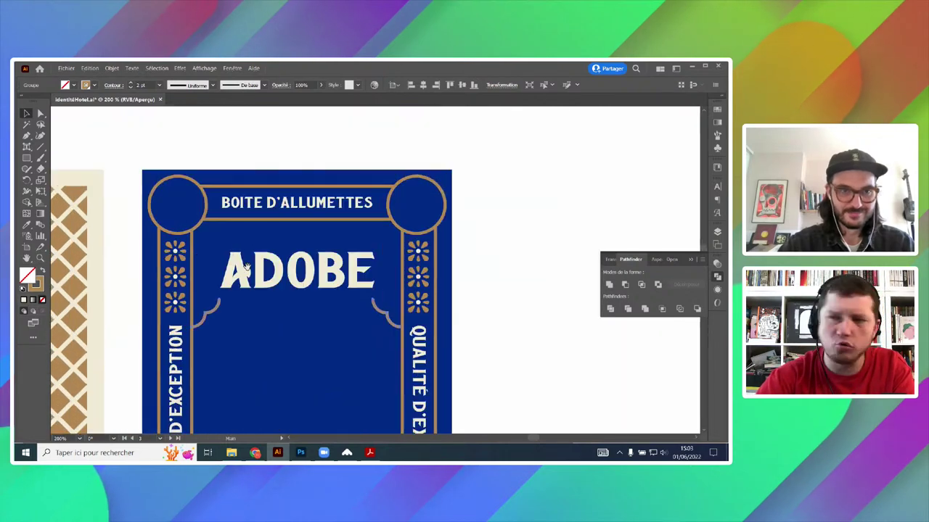
{"action": "left_click_drag", "start_coordinate": [218, 315], "coordinate": [217, 232]}
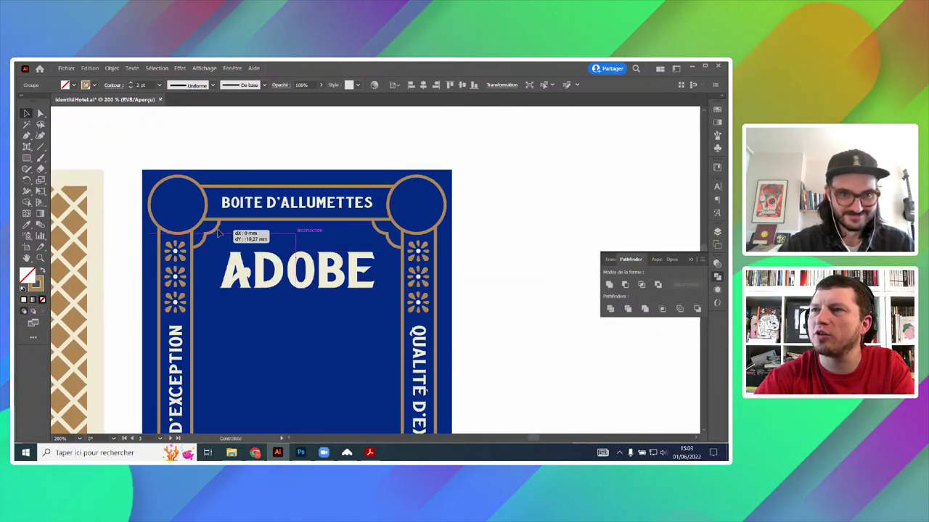
- Examine how the upper corner scallops meet the border lines and review the balance of the whole label
{"action": "scroll", "coordinate": [395, 243], "scroll_direction": "up", "scroll_amount": 4}
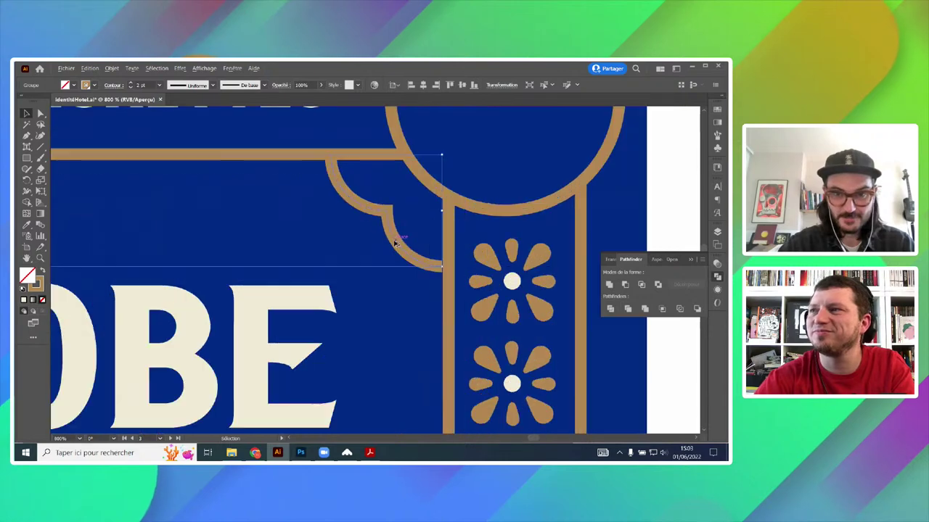
{"action": "scroll", "coordinate": [418, 248], "scroll_direction": "down", "scroll_amount": 1}
{"action": "scroll", "coordinate": [431, 228], "scroll_direction": "down", "scroll_amount": 3}
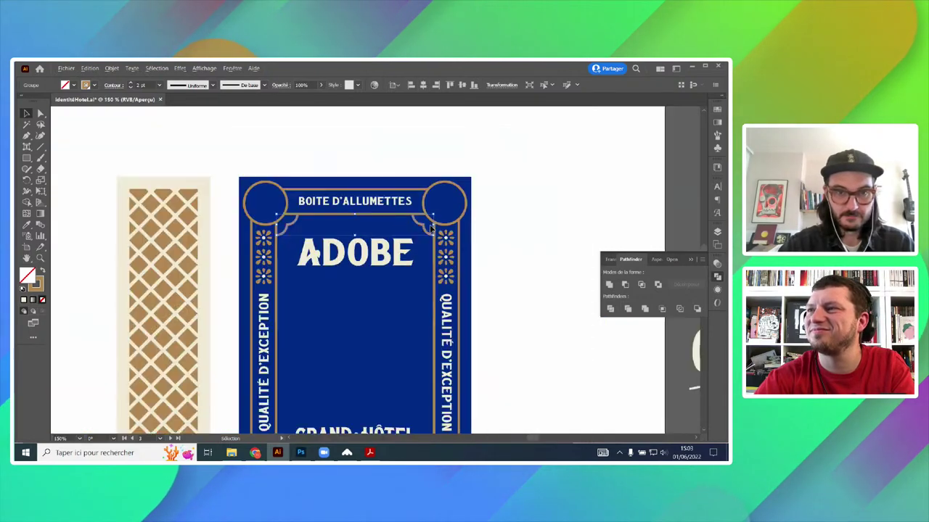
{"action": "scroll", "coordinate": [259, 231], "scroll_direction": "up", "scroll_amount": 3}
{"action": "scroll", "coordinate": [325, 247], "scroll_direction": "down", "scroll_amount": 4}
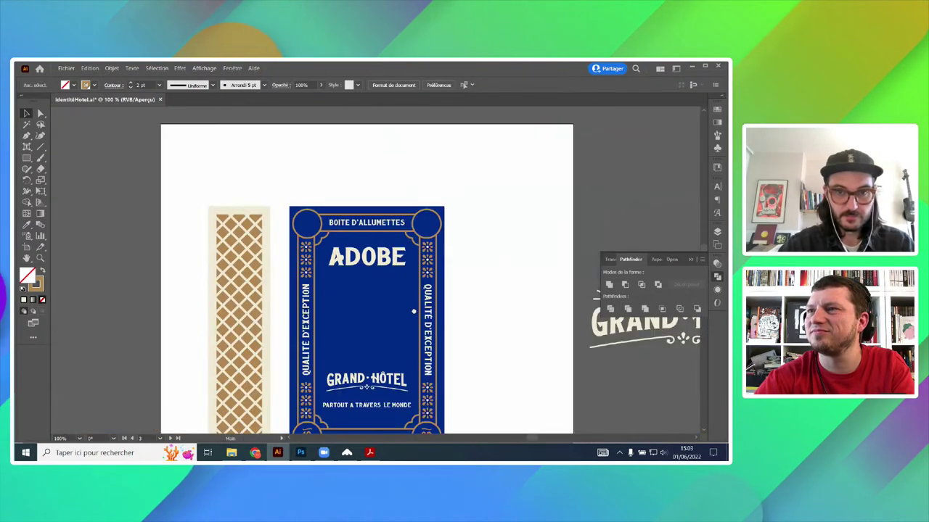
{"action": "scroll", "coordinate": [379, 251], "scroll_direction": "down", "scroll_amount": 3}
{"action": "scroll", "coordinate": [349, 246], "scroll_direction": "up", "scroll_amount": 3}
{"action": "scroll", "coordinate": [482, 224], "scroll_direction": "down", "scroll_amount": 3}
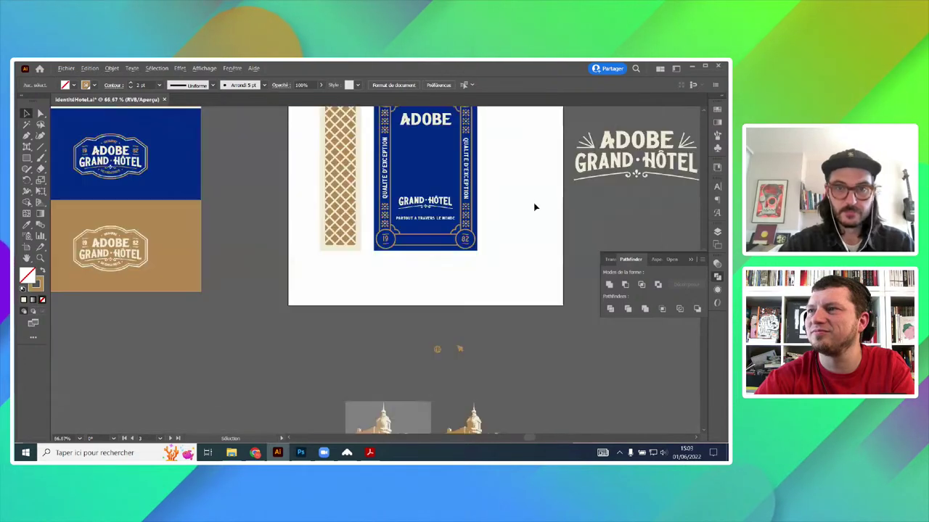
{"action": "scroll", "coordinate": [523, 216], "scroll_direction": "up", "scroll_amount": 2}
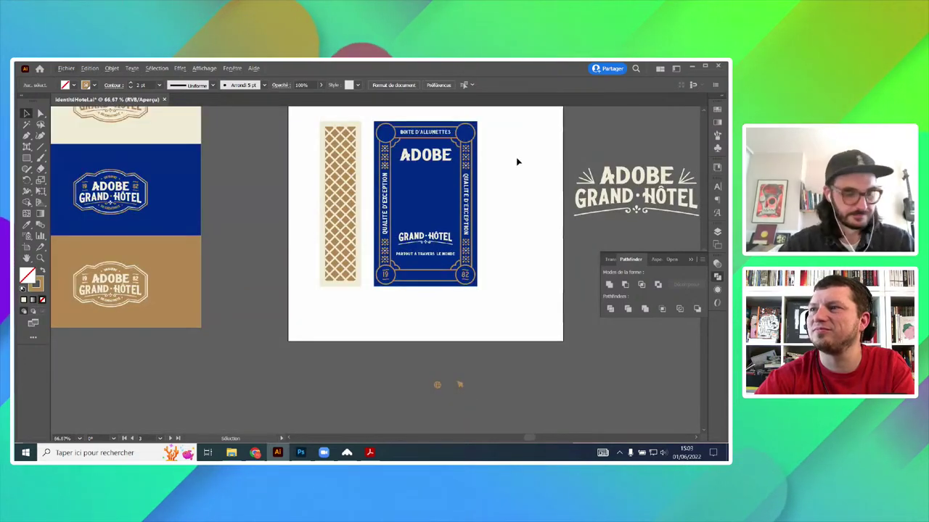
{"action": "scroll", "coordinate": [440, 281], "scroll_direction": "up", "scroll_amount": 2}
{"action": "scroll", "coordinate": [441, 283], "scroll_direction": "down", "scroll_amount": 1}
- Move the tan globe icon from below the artboard into the label, centred beneath "PARTOUT À TRAVERS LE MONDE"
{"action": "left_click_drag", "start_coordinate": [431, 417], "coordinate": [393, 335]}
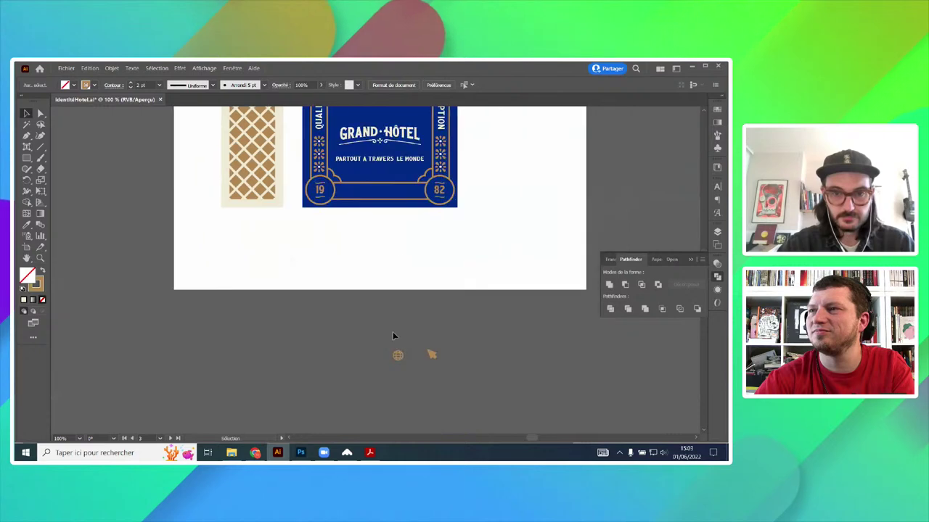
{"action": "scroll", "coordinate": [395, 355], "scroll_direction": "up", "scroll_amount": 2}
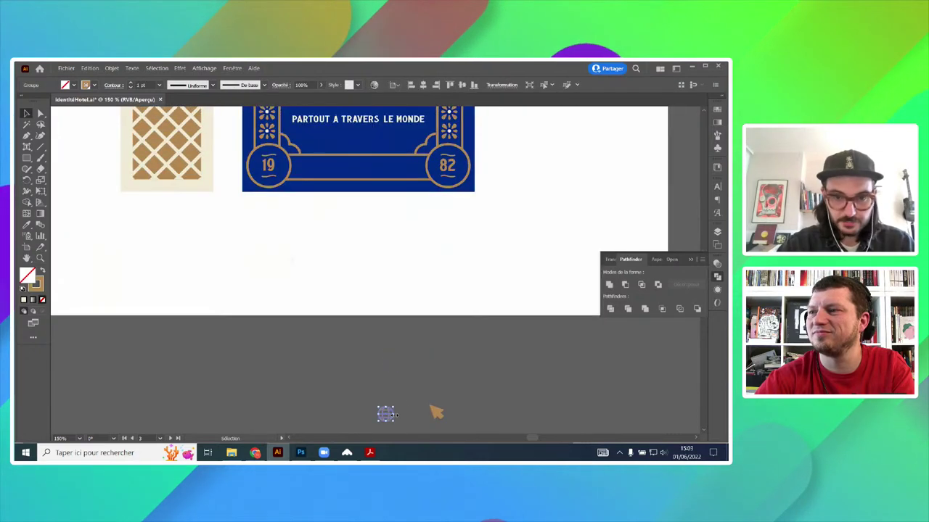
{"action": "left_click_drag", "start_coordinate": [389, 418], "coordinate": [362, 143]}
{"action": "left_click_drag", "start_coordinate": [367, 194], "coordinate": [377, 301]}
{"action": "scroll", "coordinate": [388, 249], "scroll_direction": "up", "scroll_amount": 3}
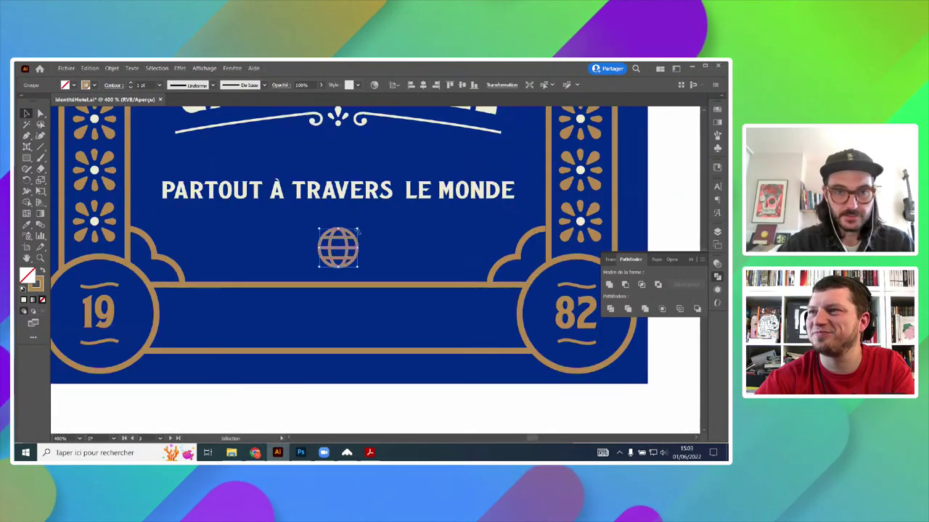
- Enlarge the tan globe slightly and draw a larger circle centred on it, filled with the label's blue and no outline
{"action": "left_click_drag", "start_coordinate": [358, 228], "coordinate": [361, 227]}
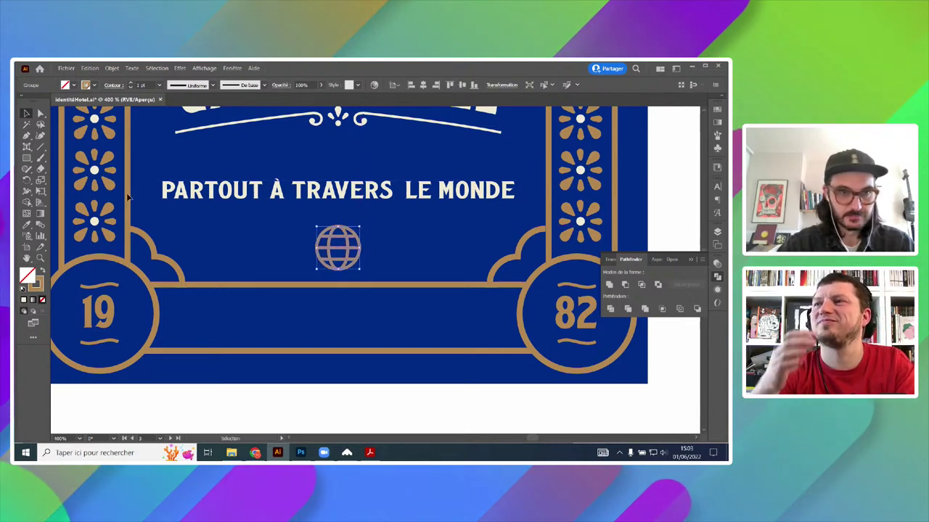
{"action": "left_click_drag", "start_coordinate": [26, 161], "coordinate": [87, 180]}
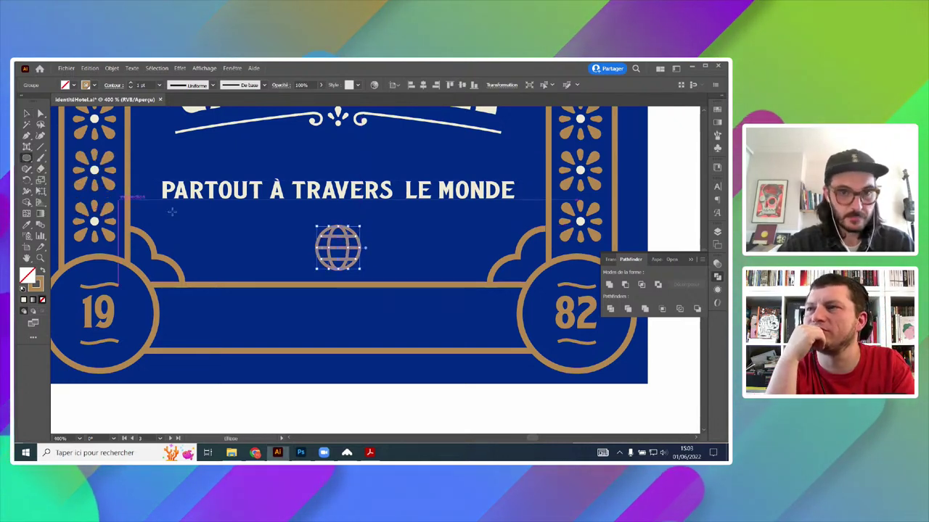
{"action": "left_click", "coordinate": [492, 399], "text": "ctrl"}
{"action": "mouse_move", "coordinate": [338, 246]}
{"action": "left_mouse_down"}
{"action": "mouse_move", "coordinate": [412, 206]}
{"action": "mouse_move", "coordinate": [390, 211]}
{"action": "left_mouse_up"}
{"action": "key", "text": "i"}
{"action": "left_click", "coordinate": [423, 254]}
{"action": "key", "text": "v"}
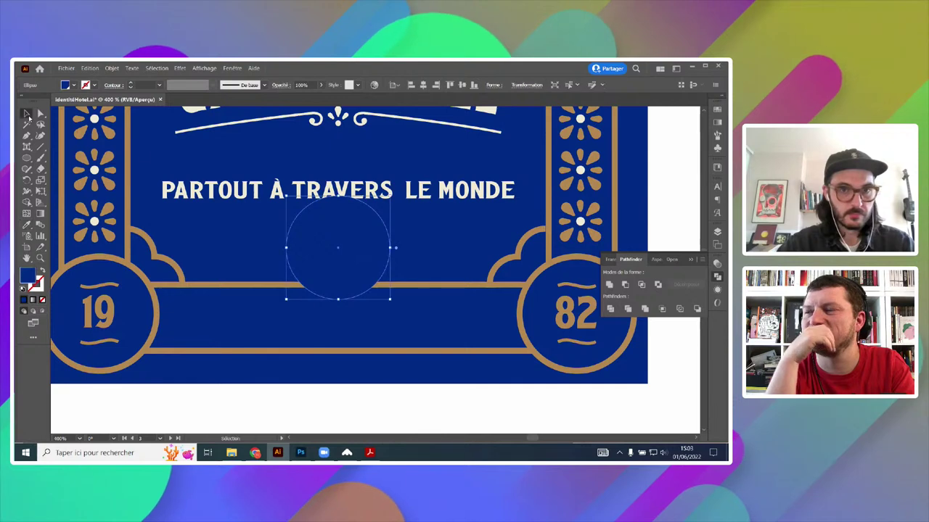
- Bring the globe in front of the blue circle that covers it
{"action": "key", "text": "ctrl+y"}
{"action": "left_click", "coordinate": [358, 254]}
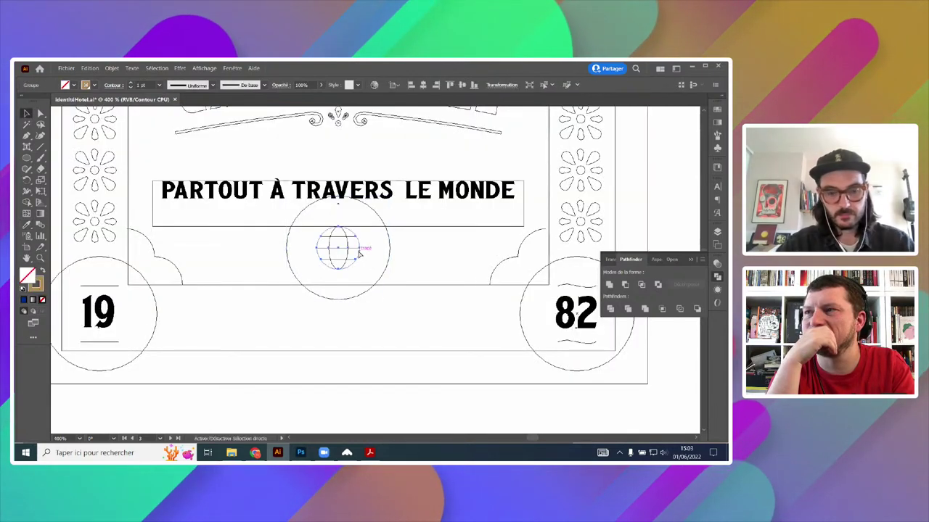
{"action": "key", "text": "ctrl+y"}
{"action": "key", "text": "ctrl+minus"}
{"action": "scroll", "coordinate": [377, 269], "scroll_direction": "down", "scroll_amount": 1}
{"action": "left_click", "coordinate": [457, 363]}
{"action": "scroll", "coordinate": [457, 363], "scroll_direction": "down", "scroll_amount": 2}
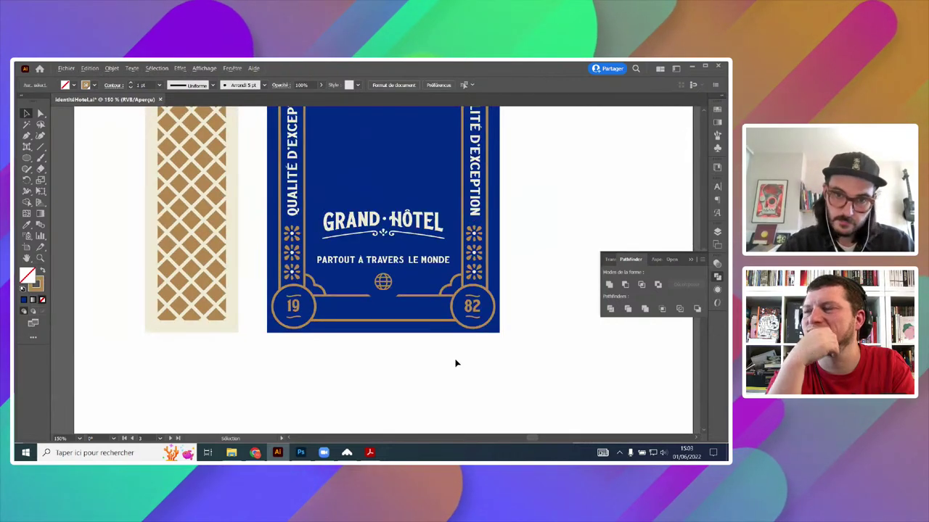
- Enlarge the blue circle slightly and merge it with the inner border frame using Shape Builder, forming a rounded bulge under the globe
{"action": "scroll", "coordinate": [433, 330], "scroll_direction": "up", "scroll_amount": 3}
{"action": "left_click", "coordinate": [378, 288]}
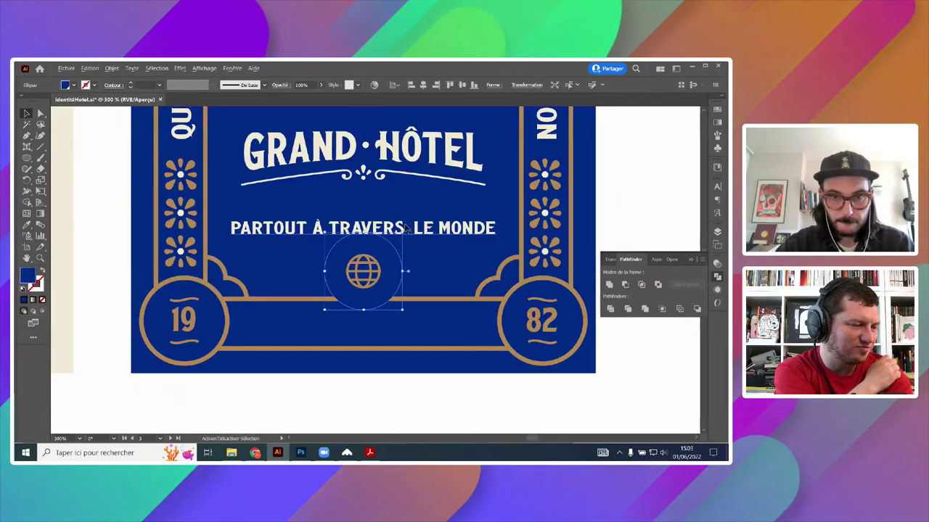
{"action": "left_click_drag", "start_coordinate": [403, 231], "coordinate": [407, 229]}
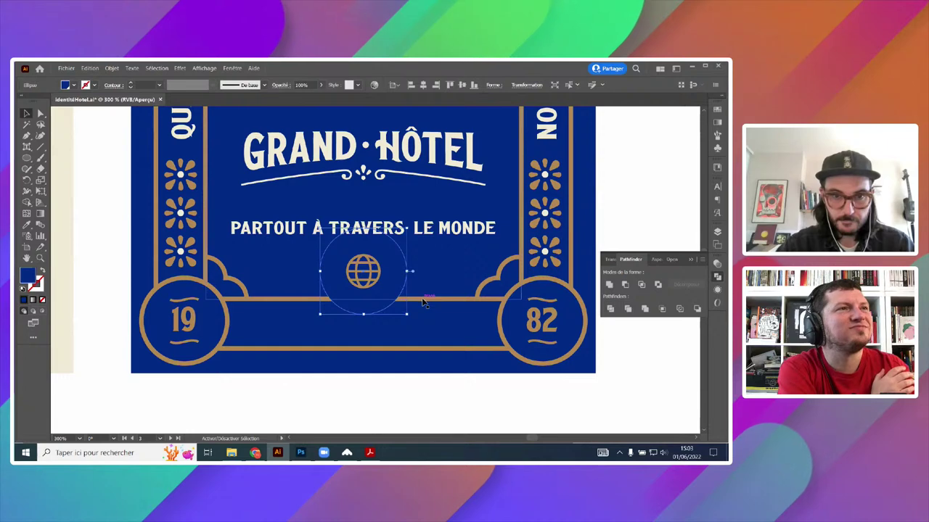
{"action": "left_click", "coordinate": [423, 302], "text": "shift"}
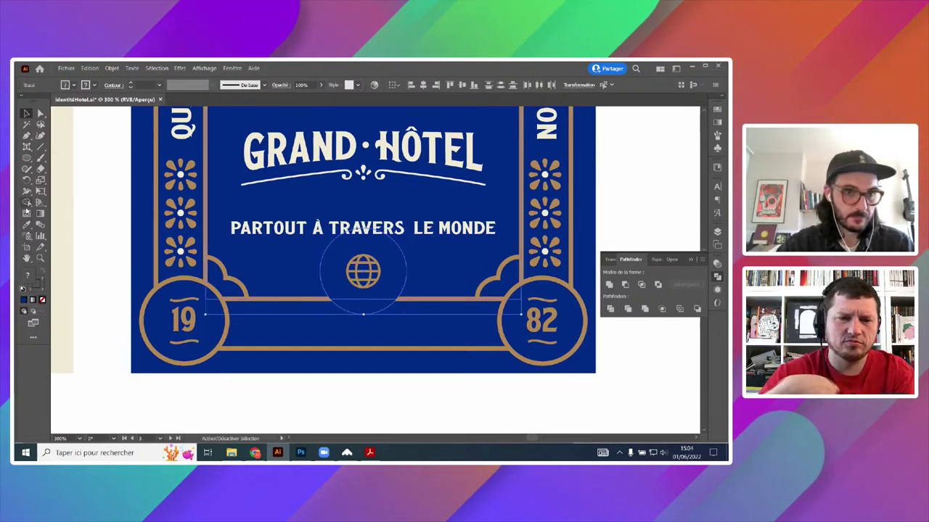
{"action": "left_click", "coordinate": [26, 204]}
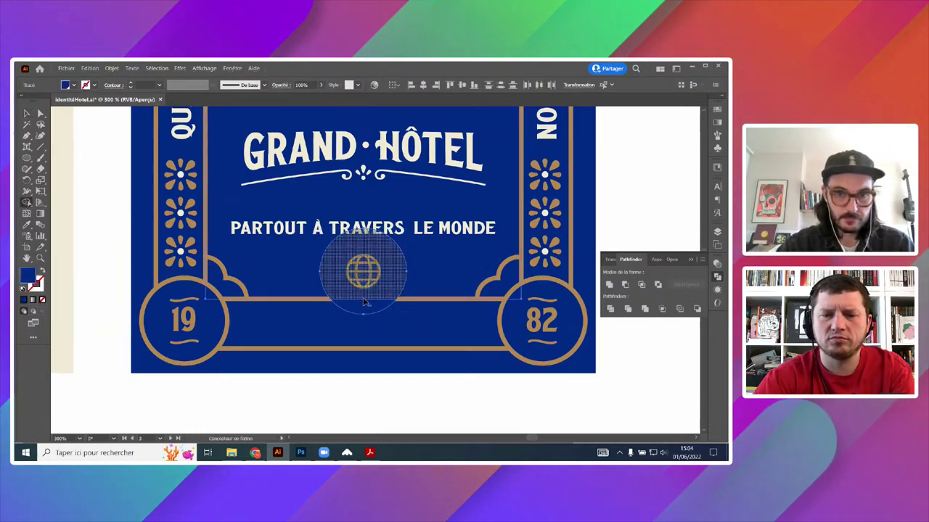
{"action": "left_click_drag", "start_coordinate": [365, 302], "coordinate": [424, 323]}
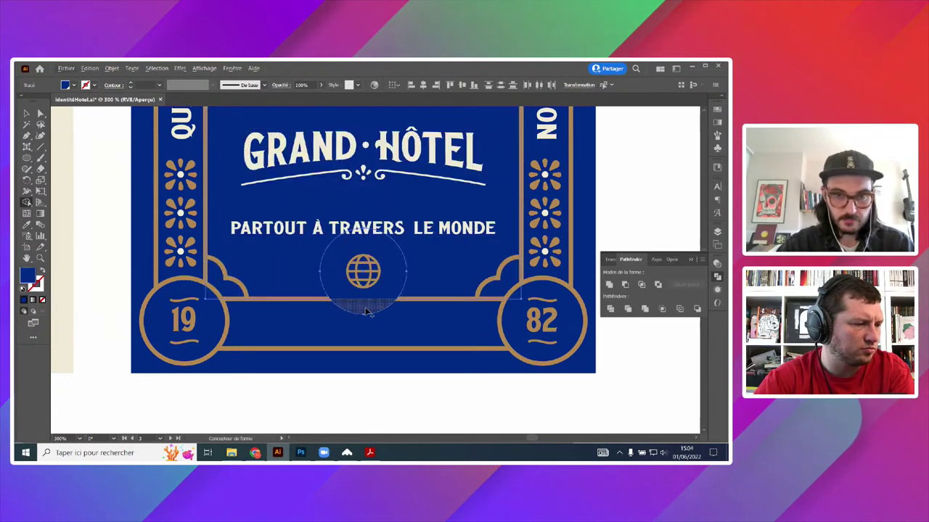
{"action": "scroll", "coordinate": [378, 306], "scroll_direction": "up", "scroll_amount": 1, "text": "alt"}
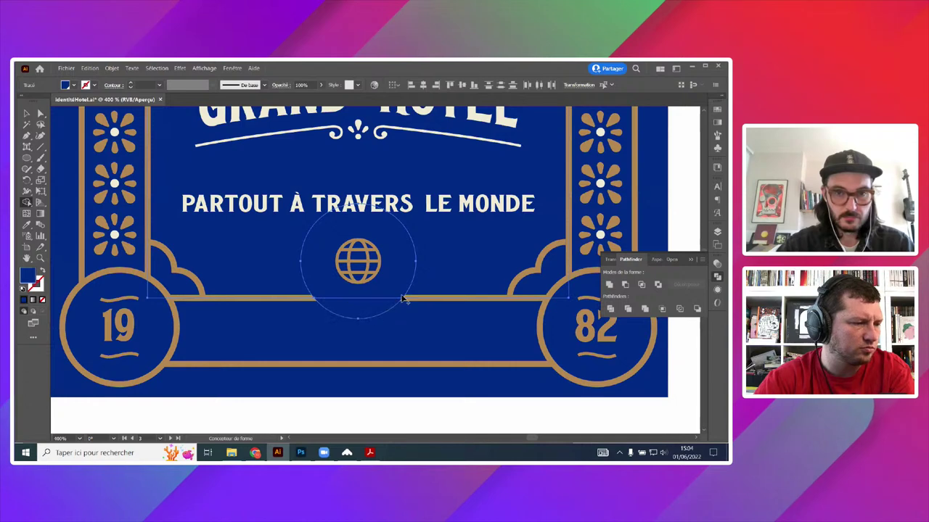
{"action": "mouse_move", "coordinate": [389, 306]}
{"action": "left_mouse_down"}
{"action": "mouse_move", "coordinate": [425, 284]}
{"action": "mouse_move", "coordinate": [435, 288]}
{"action": "left_mouse_up"}
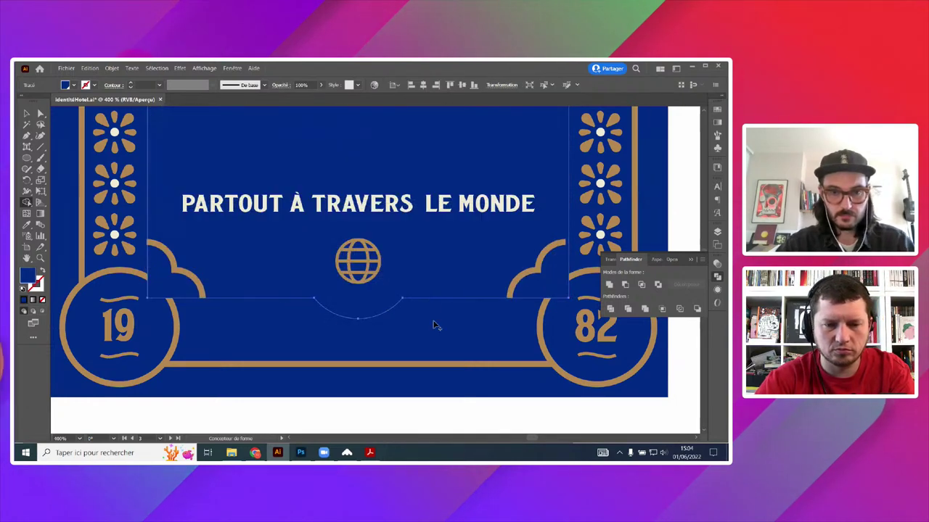
- Copy the outer border's tan 2 pt outline onto the merged inner frame with the Eyedropper
{"action": "left_click", "coordinate": [434, 359]}
{"action": "scroll", "coordinate": [424, 348], "scroll_direction": "down", "scroll_amount": 3}
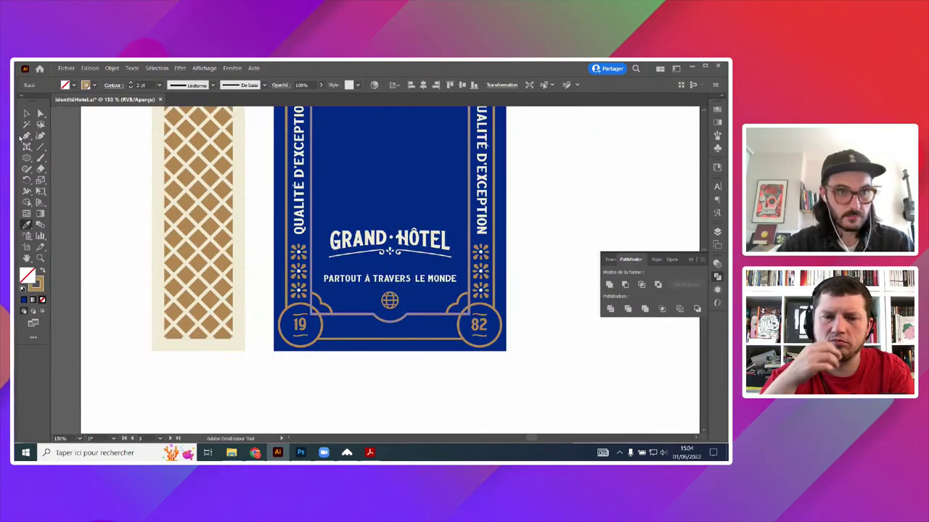
{"action": "left_click", "coordinate": [547, 266]}
{"action": "scroll", "coordinate": [521, 261], "scroll_direction": "down", "scroll_amount": 2}
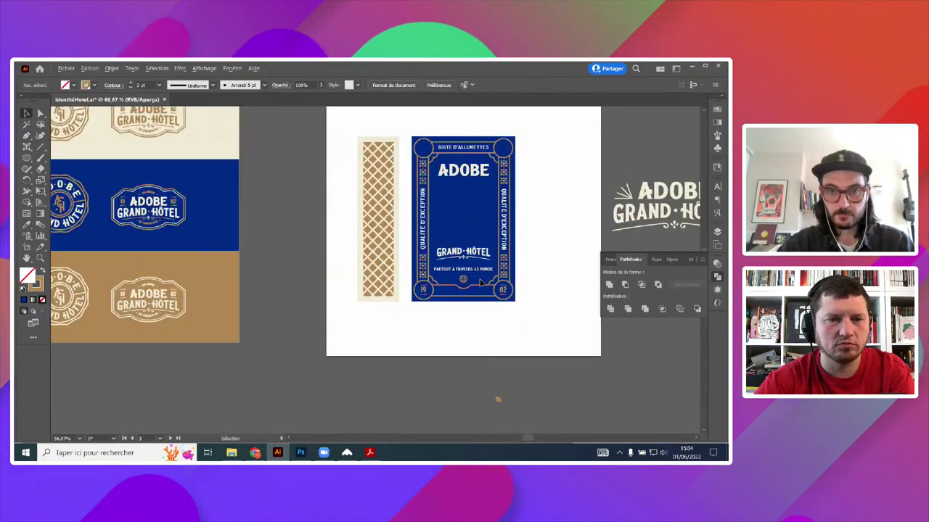
- Centre the globe horizontally above the border's bulge and move "PARTOUT À TRAVERS LE MONDE" slightly down towards it
{"action": "scroll", "coordinate": [479, 282], "scroll_direction": "up", "scroll_amount": 4}
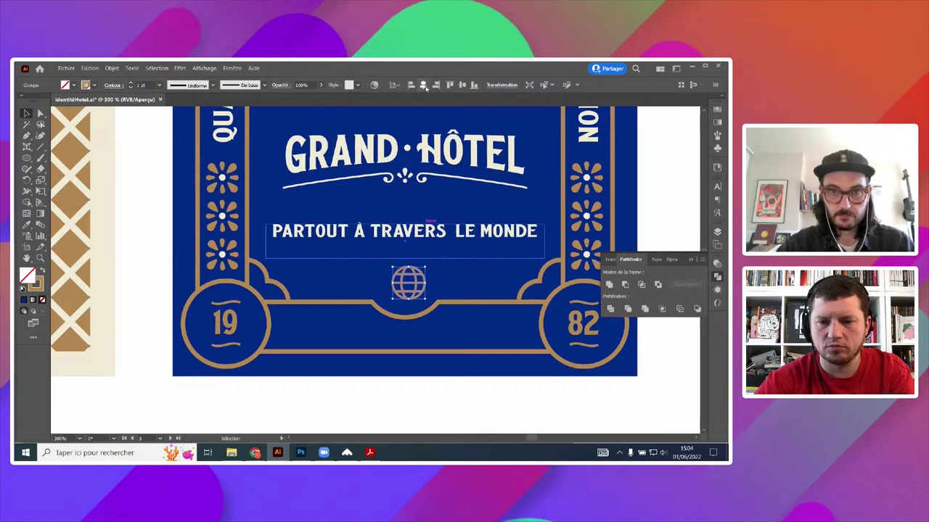
{"action": "left_click", "coordinate": [408, 278]}
{"action": "mouse_move", "coordinate": [427, 233]}
{"action": "left_mouse_down"}
{"action": "mouse_move", "coordinate": [427, 208]}
{"action": "mouse_move", "coordinate": [426, 242]}
{"action": "left_mouse_up"}
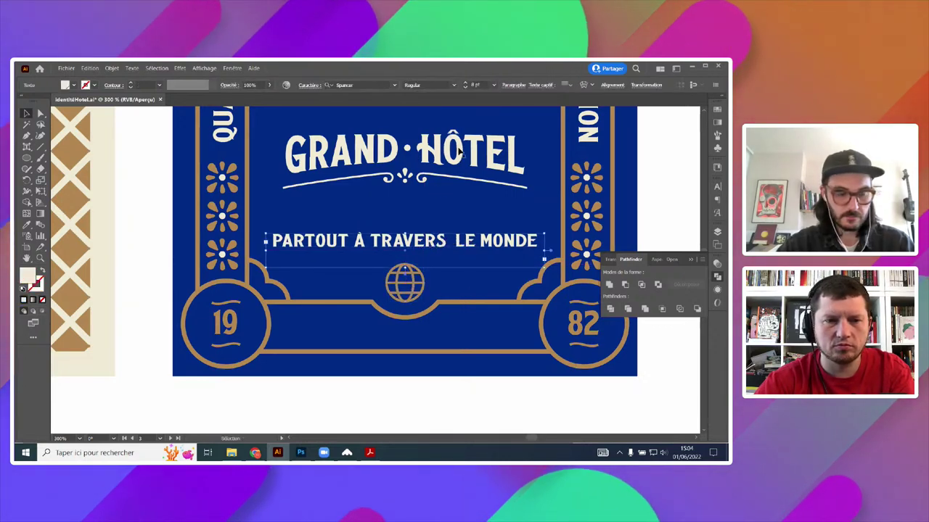
- Enlarge the "GRAND·HÔTEL" lettering with its flourishes proportionally about its centre and move it down closer to the tagline
{"action": "left_click", "coordinate": [470, 183]}
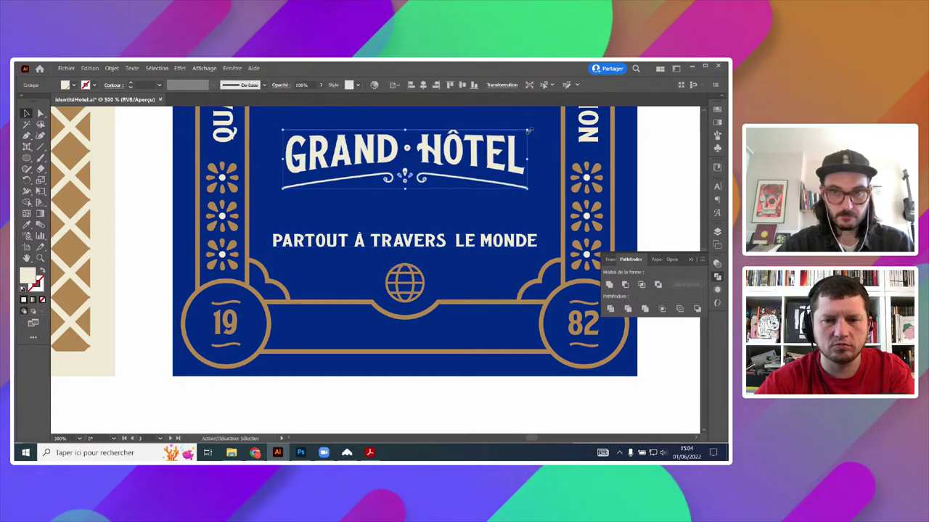
{"action": "left_click_drag", "start_coordinate": [528, 129], "coordinate": [550, 119]}
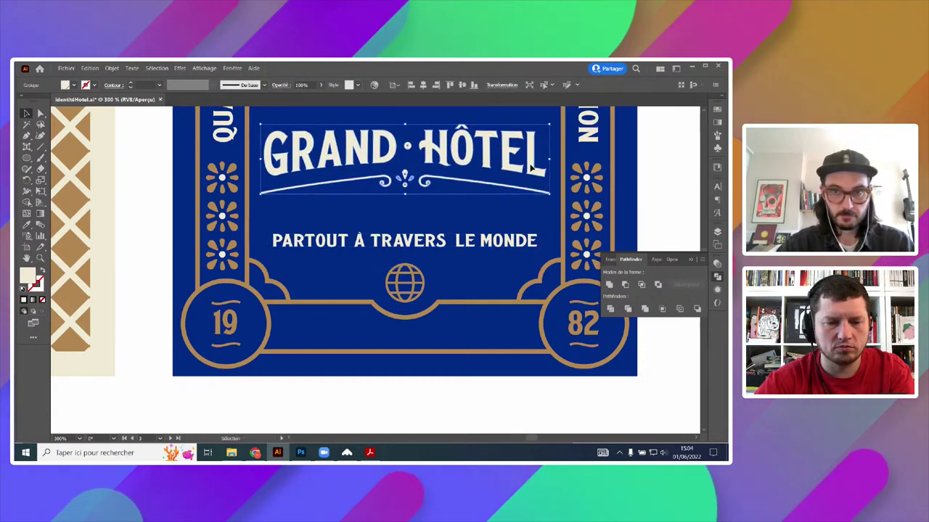
{"action": "left_click_drag", "start_coordinate": [531, 167], "coordinate": [532, 193]}
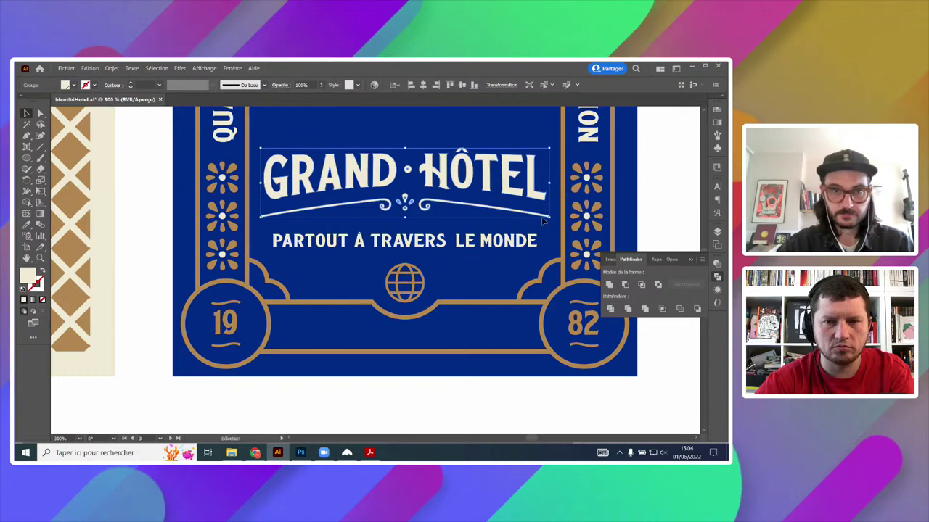
- Stretch the outer end of the left flourish under "GRAND" outward along its slope until it reaches the inner border line
{"action": "left_click", "coordinate": [40, 114]}
{"action": "scroll", "coordinate": [260, 211], "scroll_direction": "up", "scroll_amount": 2}
{"action": "left_click_drag", "start_coordinate": [268, 211], "coordinate": [167, 232]}
{"action": "key", "text": "ctrl+z"}
{"action": "key", "text": "ctrl+y"}
{"action": "scroll", "coordinate": [243, 226], "scroll_direction": "up", "scroll_amount": 3}
{"action": "scroll", "coordinate": [321, 210], "scroll_direction": "down", "scroll_amount": 4}
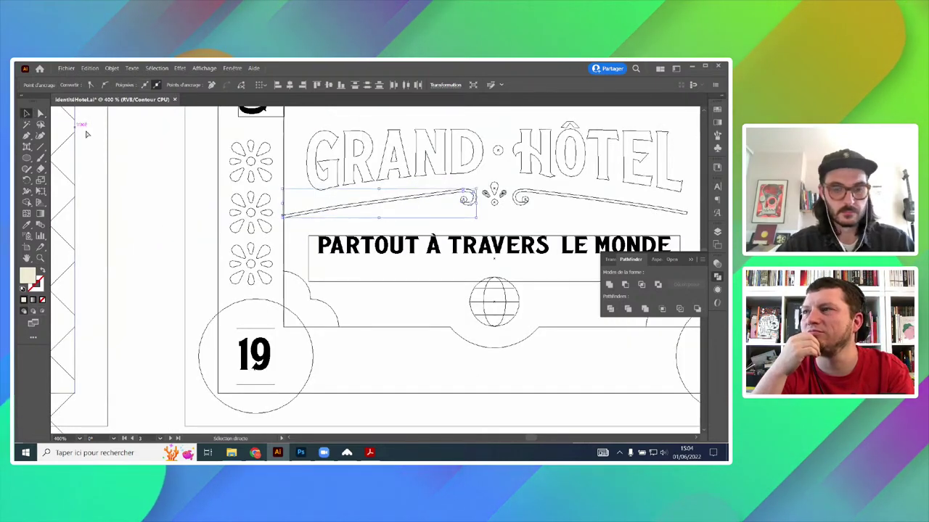
{"action": "key", "text": "ctrl+y"}
{"action": "scroll", "coordinate": [208, 215], "scroll_direction": "down", "scroll_amount": 2}
{"action": "scroll", "coordinate": [267, 217], "scroll_direction": "up", "scroll_amount": 2}
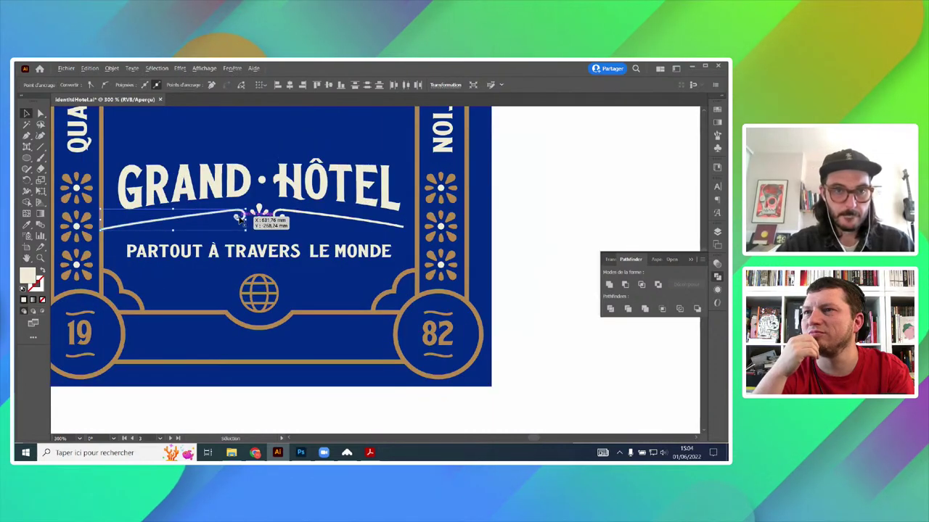
- Isolate the nested flourish group inside the "GRAND·HÔTEL" lettering group
{"action": "left_click", "coordinate": [240, 219]}
{"action": "double_click", "coordinate": [239, 218]}
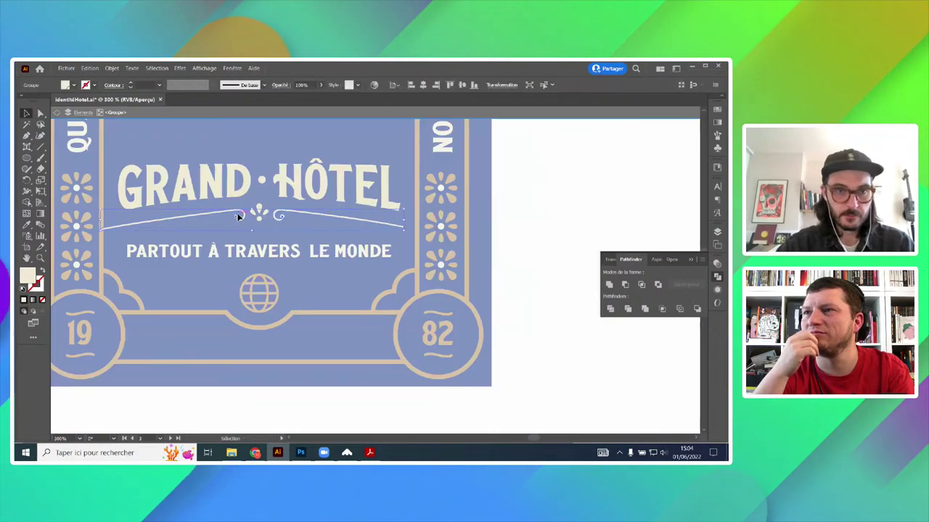
{"action": "left_click", "coordinate": [236, 213]}
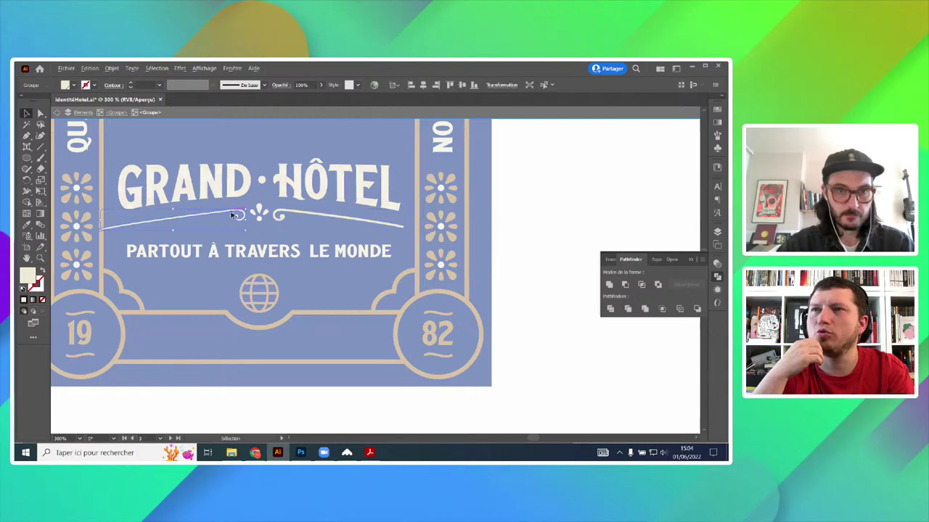
{"action": "right_click", "coordinate": [375, 216]}
{"action": "mouse_move", "coordinate": [465, 312]}
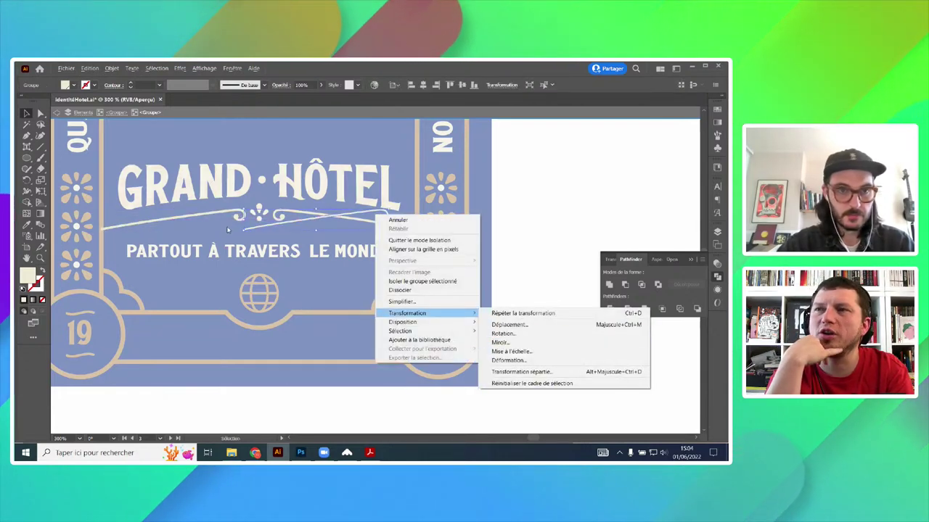
{"action": "left_click", "coordinate": [247, 240]}
{"action": "scroll", "coordinate": [182, 218], "scroll_direction": "up", "scroll_amount": 5}
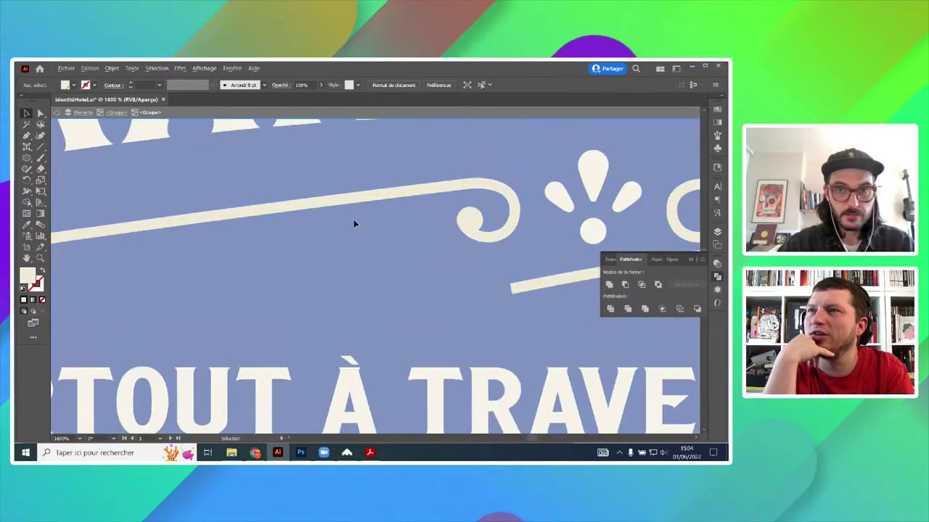
{"action": "scroll", "coordinate": [466, 188], "scroll_direction": "up", "scroll_amount": 2}
{"action": "scroll", "coordinate": [521, 193], "scroll_direction": "up", "scroll_amount": 3}
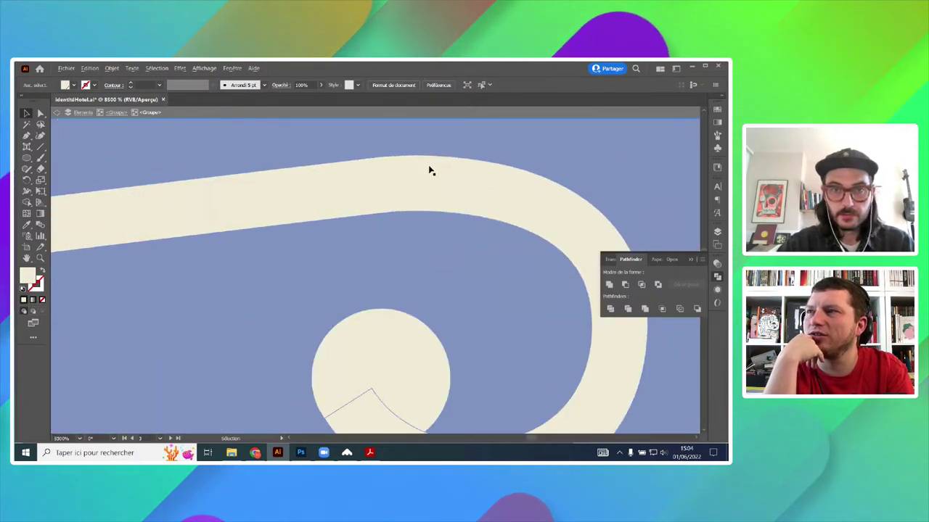
{"action": "scroll", "coordinate": [430, 169], "scroll_direction": "down", "scroll_amount": 10}
- Smooth the upper edge of the left flourish where its bar meets the scroll by adjusting the anchor point and its handle
{"action": "left_click", "coordinate": [444, 188]}
{"action": "scroll", "coordinate": [445, 193], "scroll_direction": "up", "scroll_amount": 1}
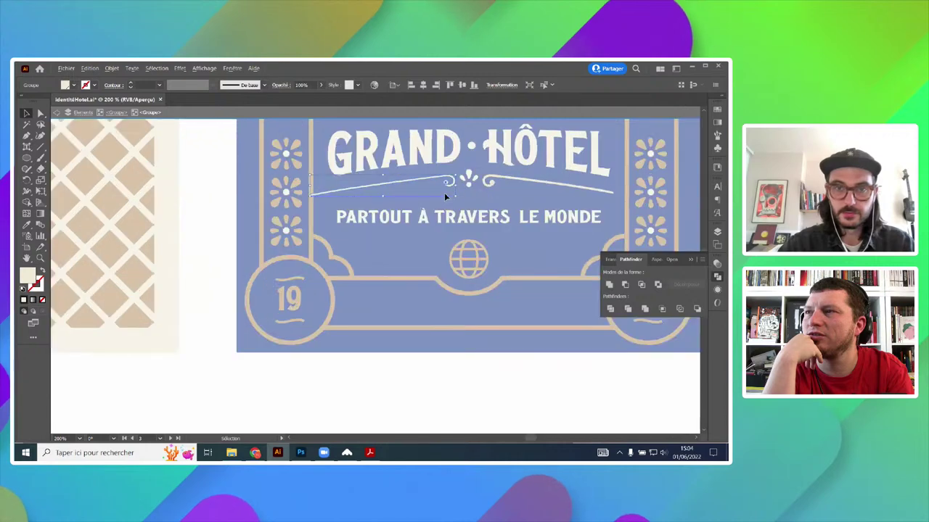
{"action": "scroll", "coordinate": [446, 196], "scroll_direction": "up", "scroll_amount": 3}
{"action": "left_click", "coordinate": [41, 113]}
{"action": "left_click", "coordinate": [326, 184]}
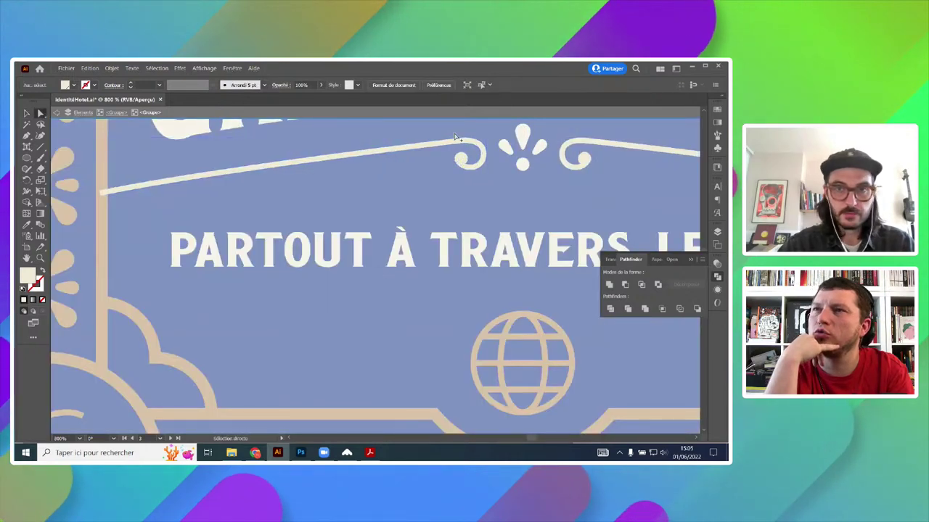
{"action": "scroll", "coordinate": [455, 137], "scroll_direction": "up", "scroll_amount": 1}
{"action": "left_click", "coordinate": [457, 147]}
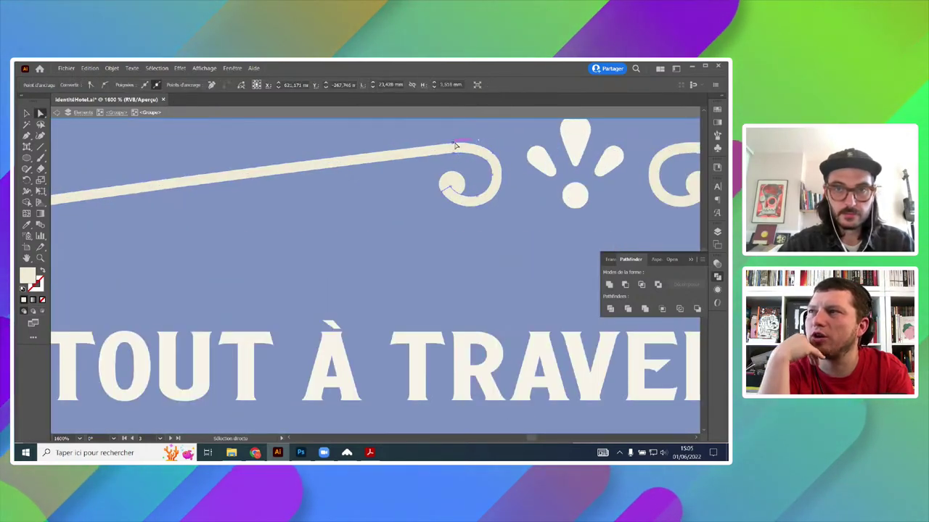
{"action": "scroll", "coordinate": [456, 145], "scroll_direction": "up", "scroll_amount": 3}
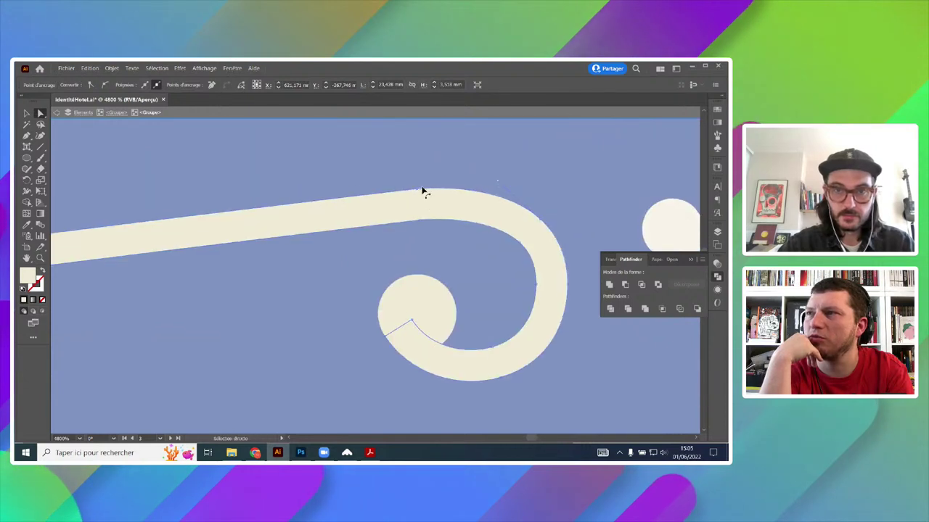
{"action": "left_click_drag", "start_coordinate": [422, 190], "coordinate": [425, 191]}
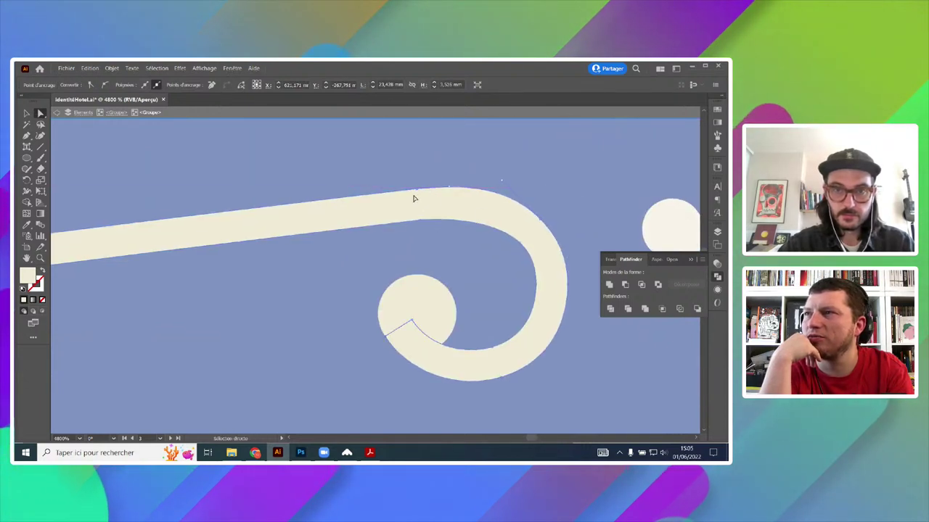
{"action": "left_click_drag", "start_coordinate": [418, 190], "coordinate": [351, 196]}
{"action": "left_click", "coordinate": [408, 199]}
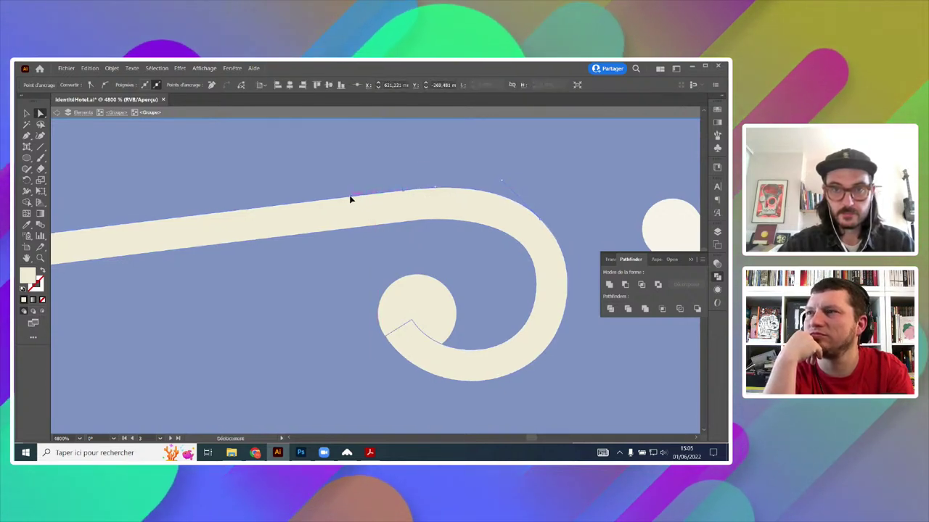
{"action": "left_click", "coordinate": [525, 194]}
- Delete the right flourish beneath "HÔTEL" and select the reshaped left flourish
{"action": "scroll", "coordinate": [538, 226], "scroll_direction": "down", "scroll_amount": 7}
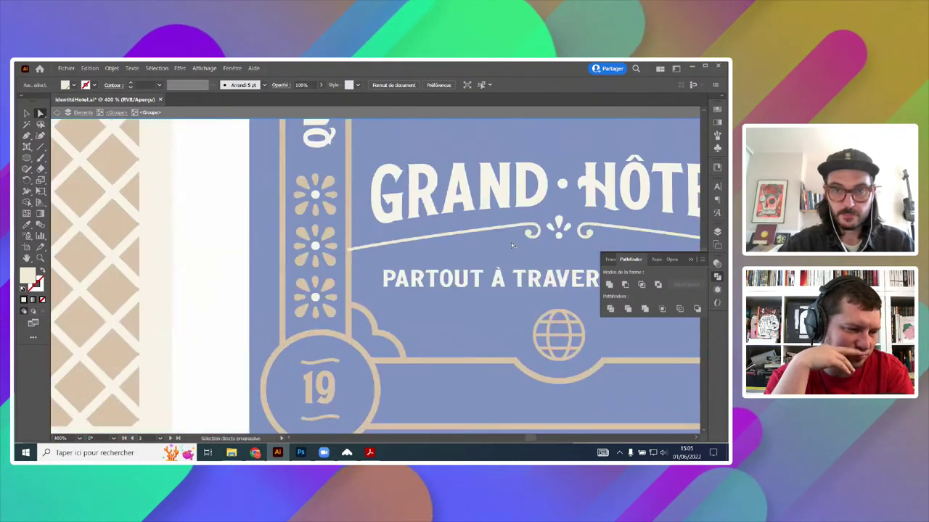
{"action": "left_click_drag", "start_coordinate": [512, 246], "coordinate": [335, 241]}
{"action": "key", "text": "v"}
{"action": "left_click", "coordinate": [431, 225]}
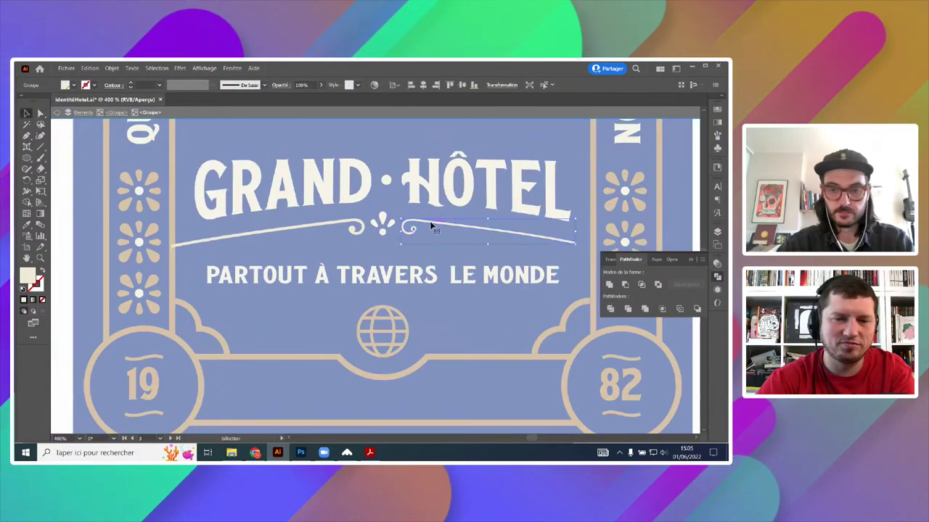
{"action": "key", "text": "Delete"}
{"action": "key", "text": "a"}
{"action": "left_click", "coordinate": [351, 230]}
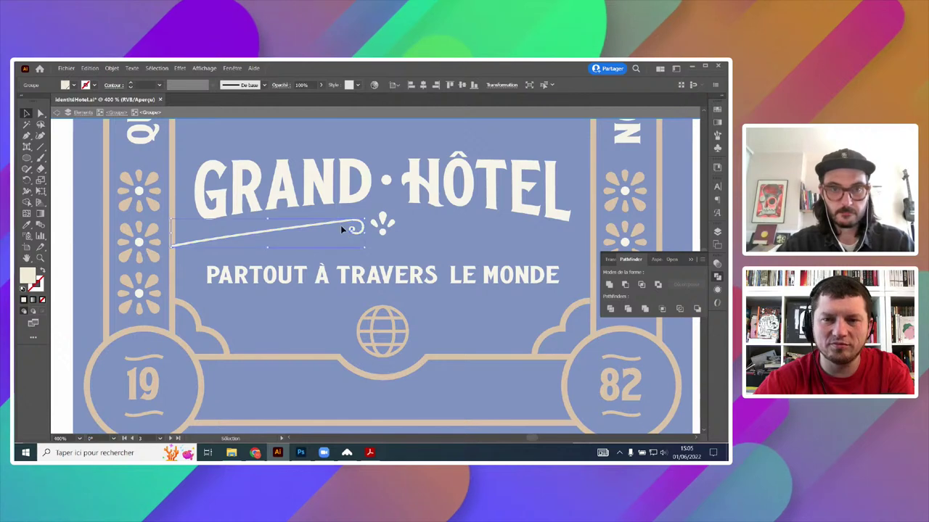
- Duplicate the reshaped left flourish beneath "HÔTEL", mirror the copy horizontally and move its outer end against the right inner border line
{"action": "left_click_drag", "start_coordinate": [341, 225], "coordinate": [545, 224]}
{"action": "right_click", "coordinate": [546, 218]}
{"action": "mouse_move", "coordinate": [575, 314]}
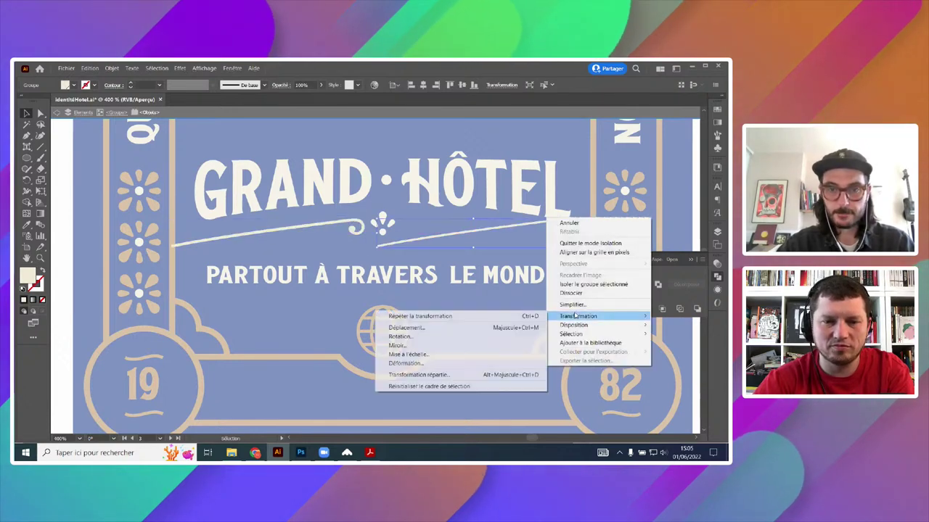
{"action": "left_click", "coordinate": [397, 346]}
{"action": "left_click", "coordinate": [375, 313]}
{"action": "scroll", "coordinate": [446, 260], "scroll_direction": "right", "scroll_amount": 3}
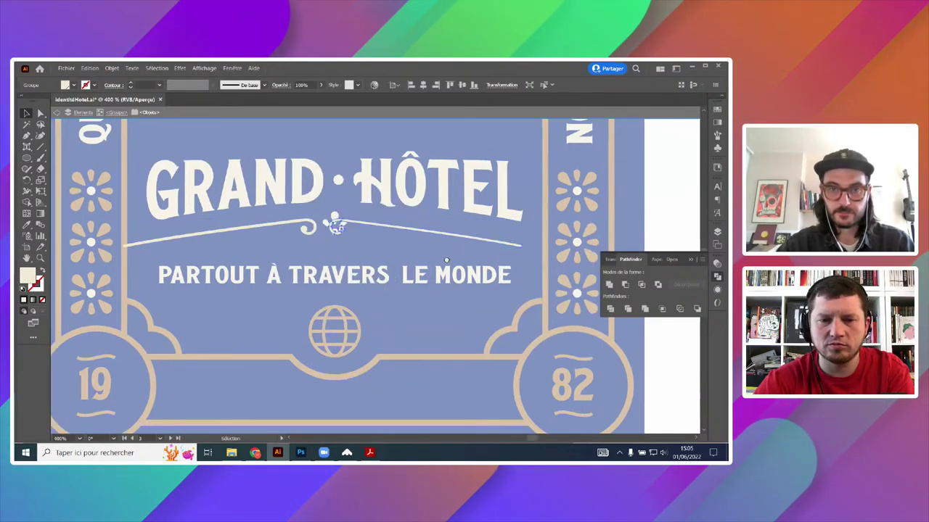
{"action": "scroll", "coordinate": [447, 259], "scroll_direction": "right", "scroll_amount": 2}
{"action": "left_click_drag", "start_coordinate": [420, 247], "coordinate": [440, 246]}
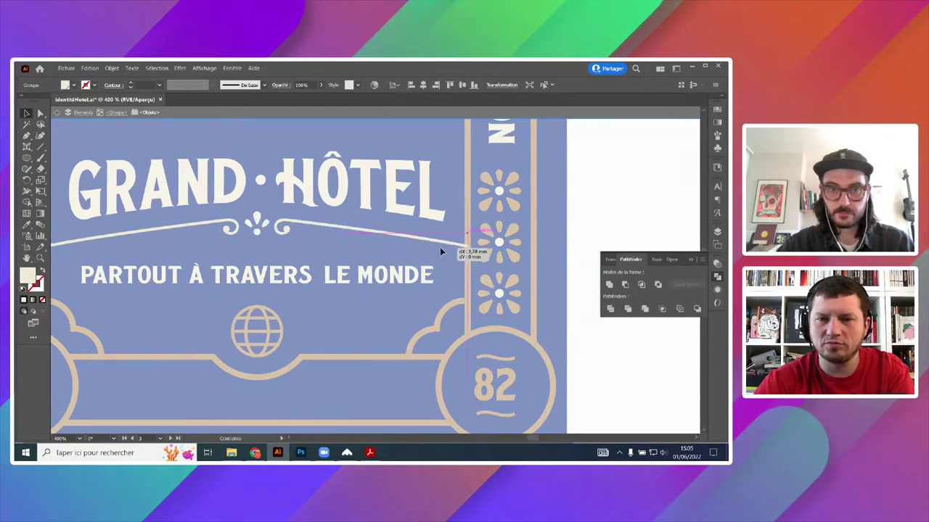
- Recolour both flourishes and the petals of the small ornament between them with the gold of the frame
{"action": "scroll", "coordinate": [338, 270], "scroll_direction": "left", "scroll_amount": 2}
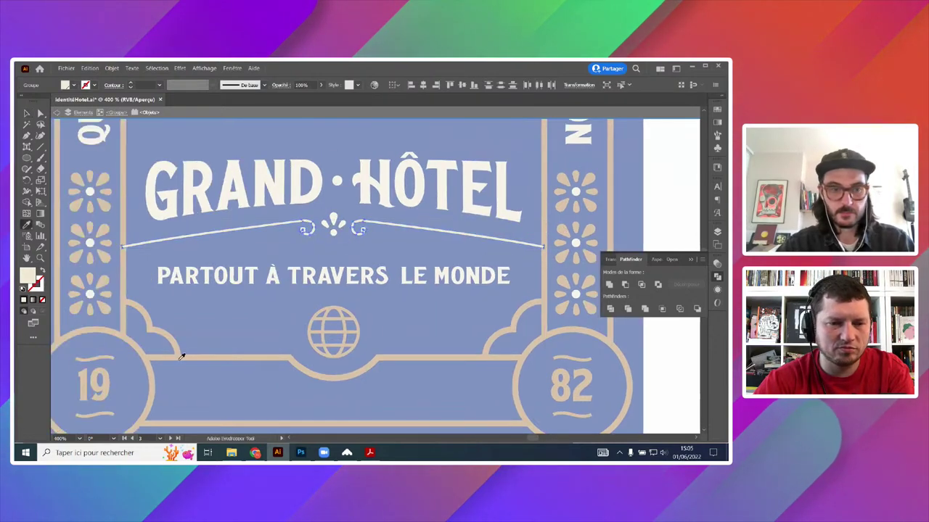
{"action": "left_click", "coordinate": [105, 378]}
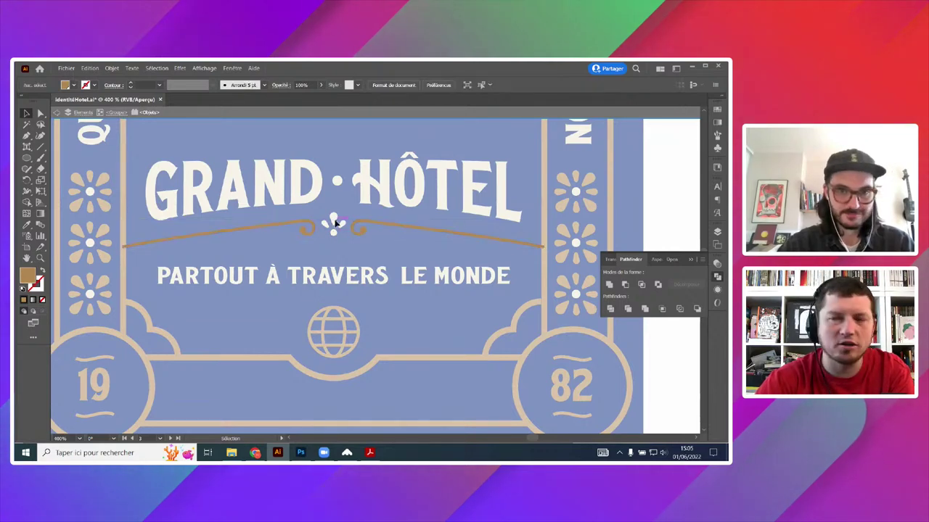
{"action": "scroll", "coordinate": [334, 220], "scroll_direction": "up", "scroll_amount": 2}
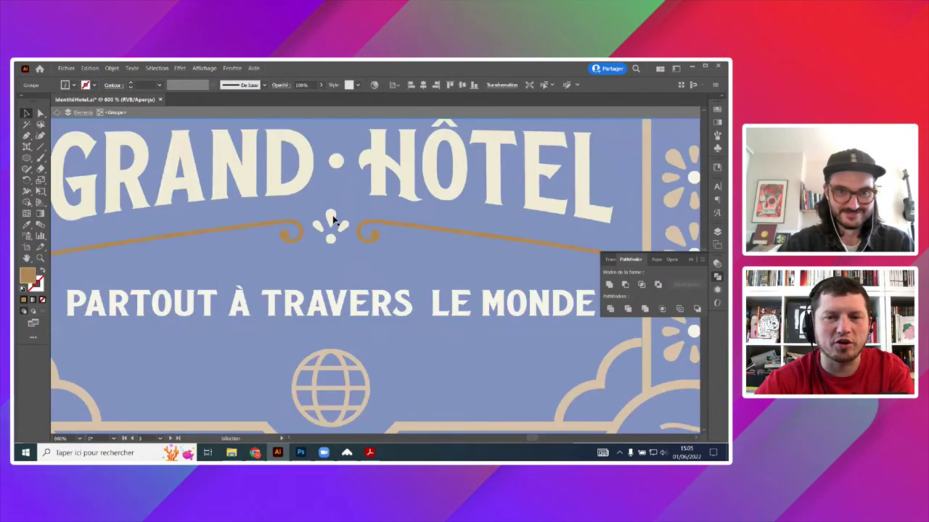
{"action": "left_click", "coordinate": [317, 229]}
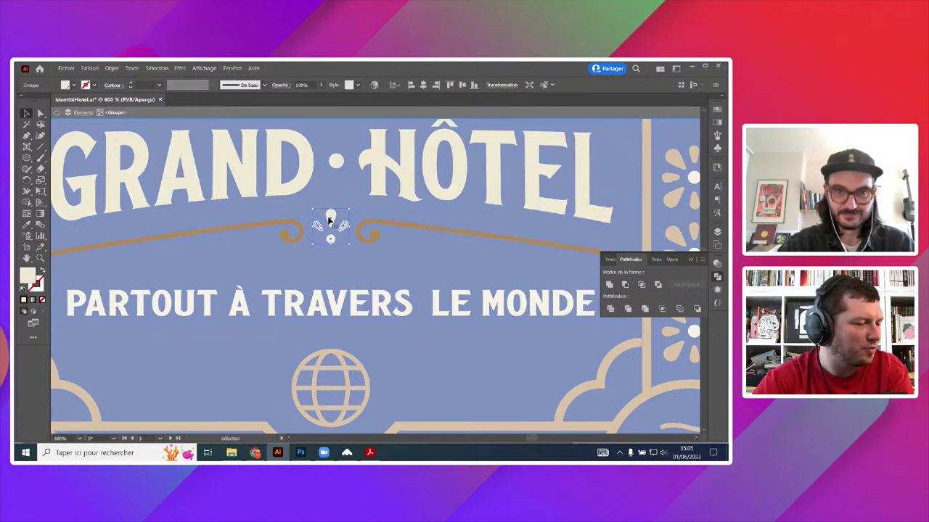
{"action": "double_click", "coordinate": [328, 220]}
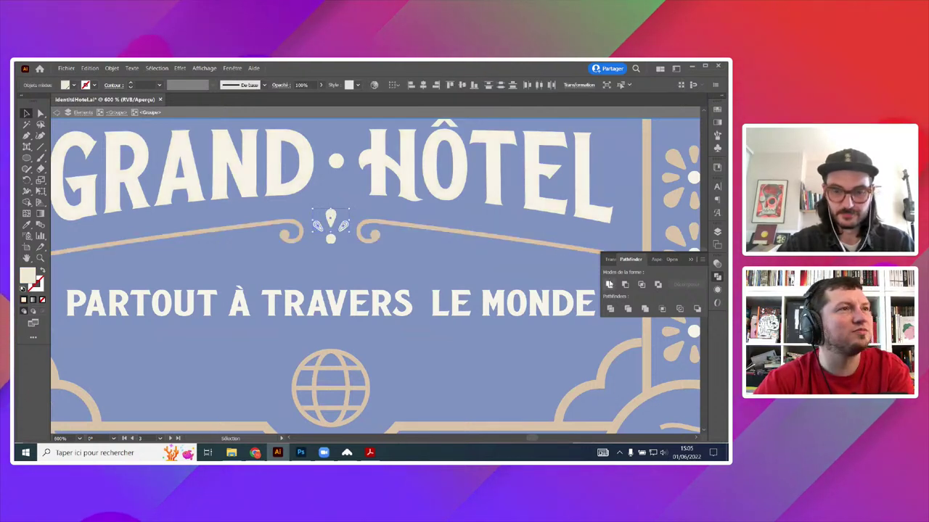
{"action": "key", "text": "i"}
{"action": "left_click", "coordinate": [26, 114]}
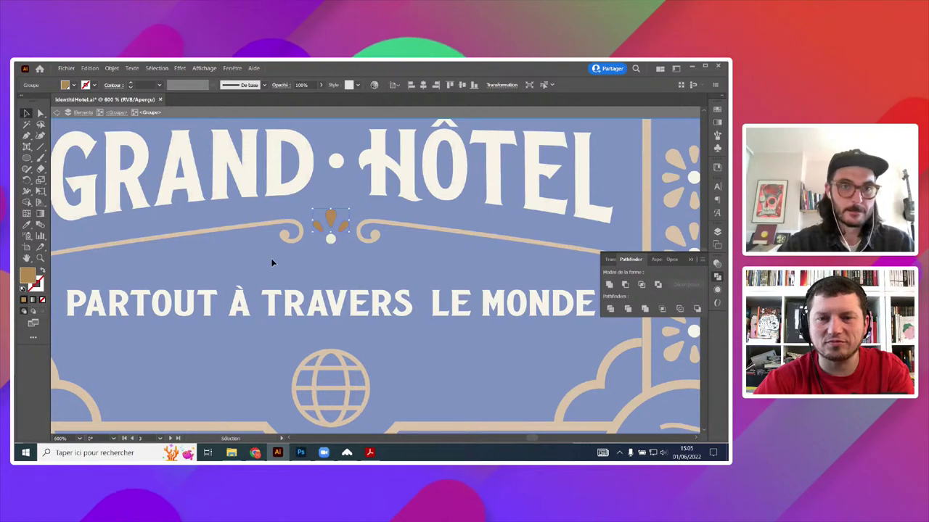
{"action": "double_click", "coordinate": [272, 263]}
{"action": "scroll", "coordinate": [401, 251], "scroll_direction": "down", "scroll_amount": 5}
{"action": "scroll", "coordinate": [524, 265], "scroll_direction": "down", "scroll_amount": 1}
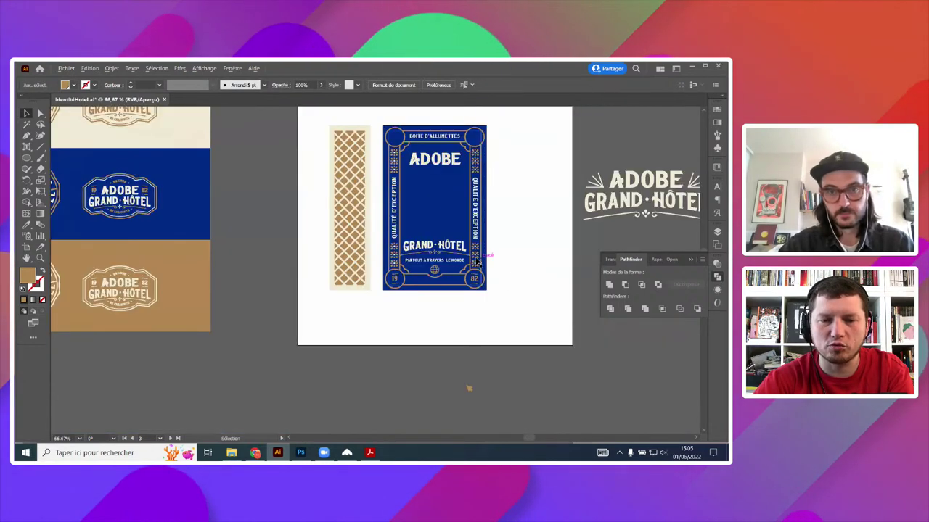
{"action": "scroll", "coordinate": [450, 253], "scroll_direction": "up", "scroll_amount": 4}
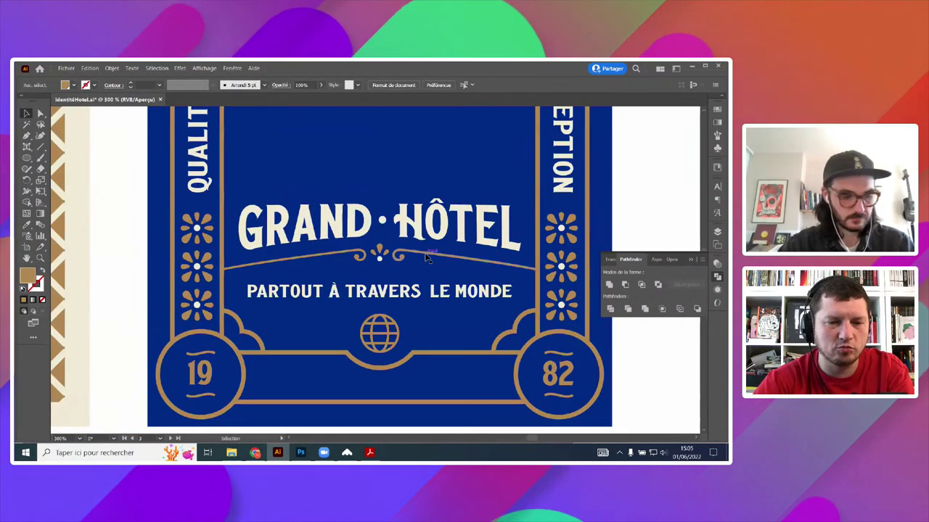
- Lower the two flourishes together with their central ornament slightly, away from the "GRAND·HÔTEL" lettering
{"action": "double_click", "coordinate": [427, 257]}
{"action": "left_click_drag", "start_coordinate": [427, 257], "coordinate": [328, 282]}
{"action": "key", "text": "ctrl+z"}
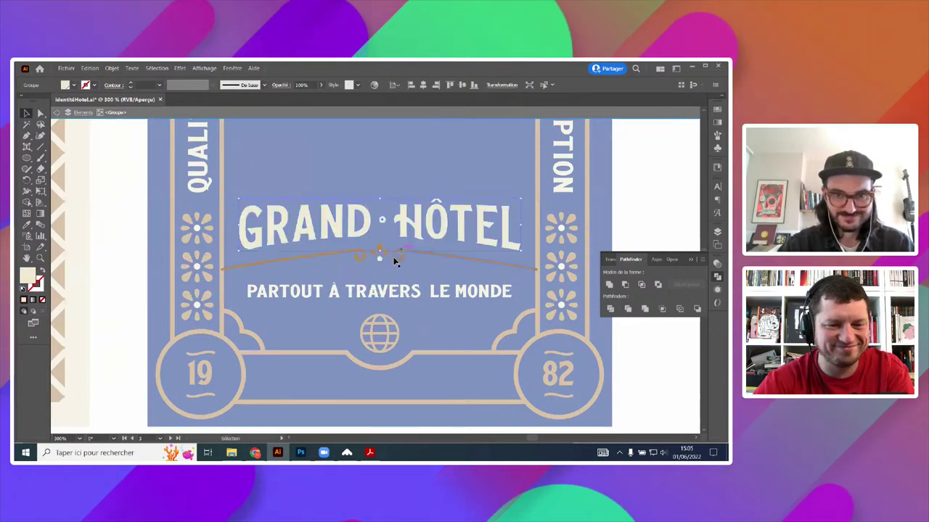
{"action": "left_click", "coordinate": [405, 253]}
{"action": "left_click", "coordinate": [408, 238], "text": "shift"}
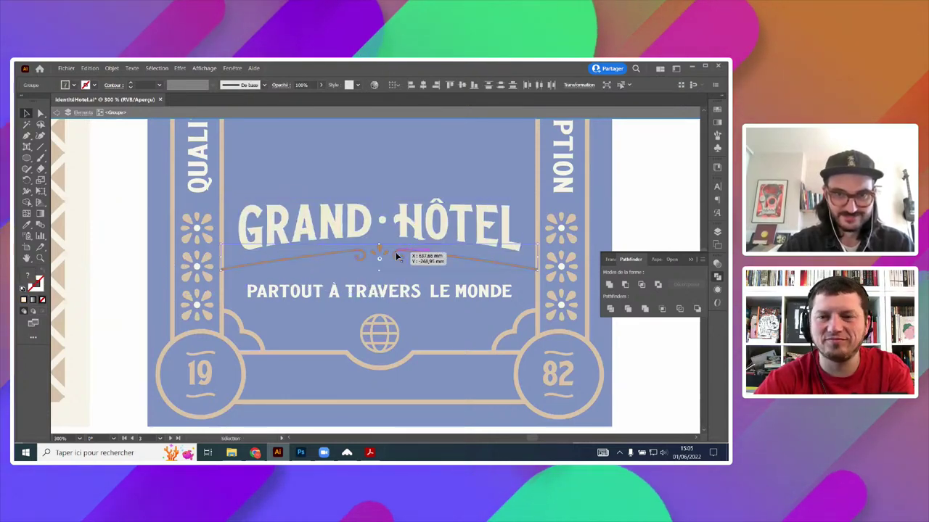
{"action": "left_click_drag", "start_coordinate": [373, 257], "coordinate": [396, 258]}
{"action": "scroll", "coordinate": [407, 283], "scroll_direction": "down", "scroll_amount": 1}
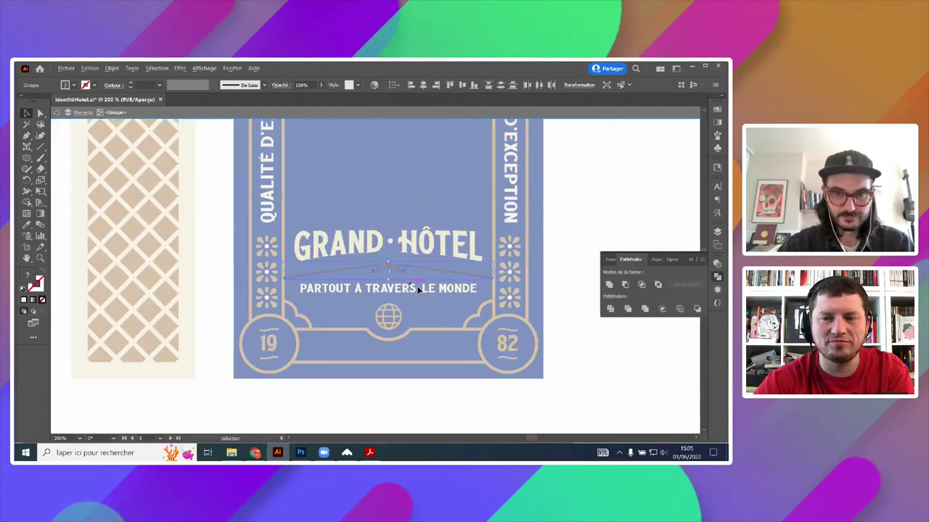
{"action": "double_click", "coordinate": [553, 313]}
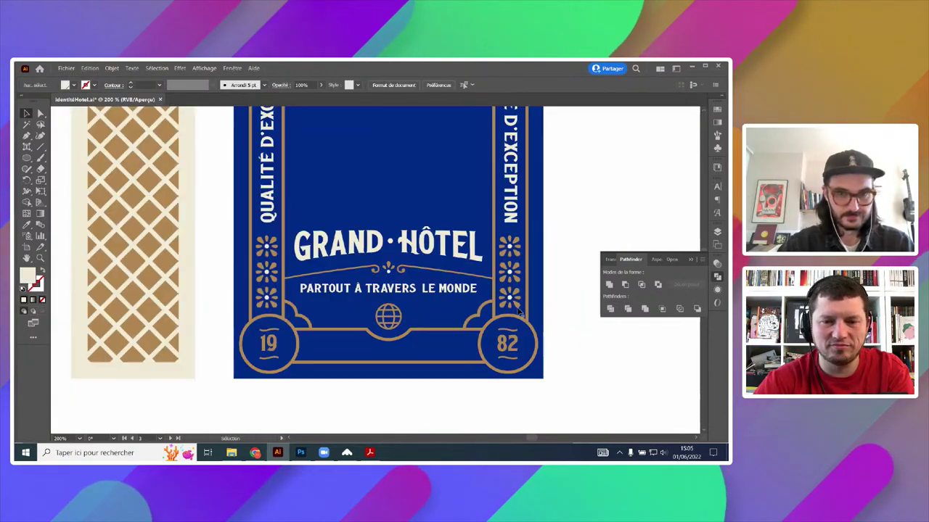
- Move the "PARTOUT À TRAVERS LE MONDE" tagline slightly down, widen its text frame and set the text to 8,5 pt
{"action": "left_click_drag", "start_coordinate": [430, 291], "coordinate": [427, 304]}
{"action": "scroll", "coordinate": [430, 297], "scroll_direction": "up", "scroll_amount": 1}
{"action": "left_click", "coordinate": [465, 84]}
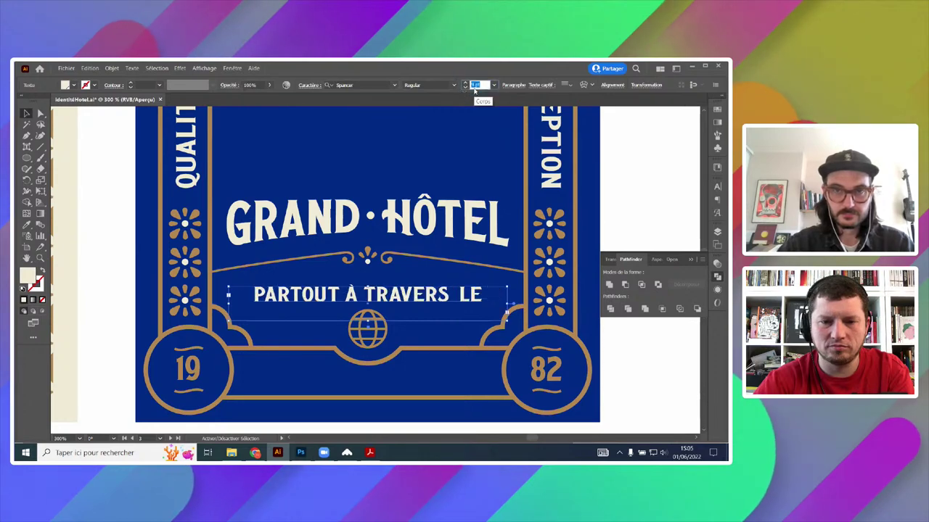
{"action": "left_click_drag", "start_coordinate": [507, 308], "coordinate": [520, 314]}
{"action": "left_click", "coordinate": [476, 85]}
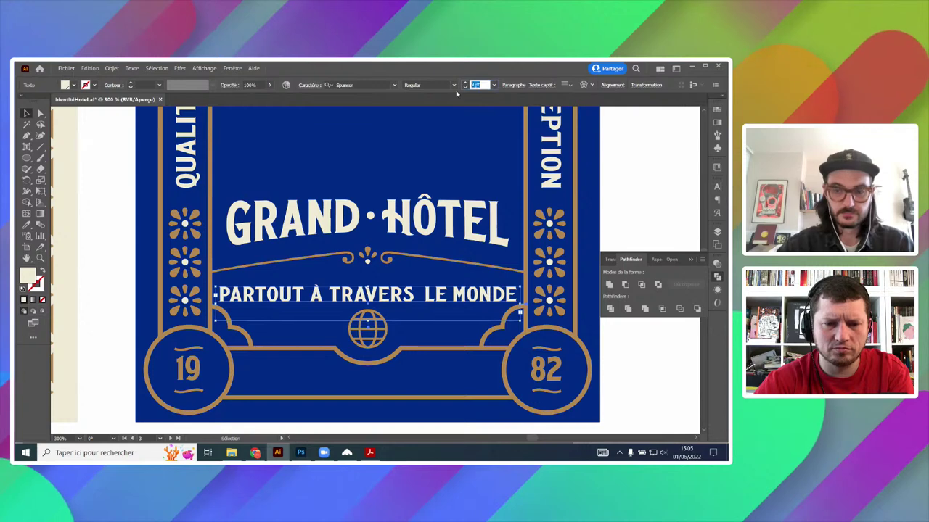
{"action": "type", "text": "8,5"}
{"action": "key", "text": "Return"}
{"action": "scroll", "coordinate": [455, 346], "scroll_direction": "down", "scroll_amount": 2, "text": "alt"}
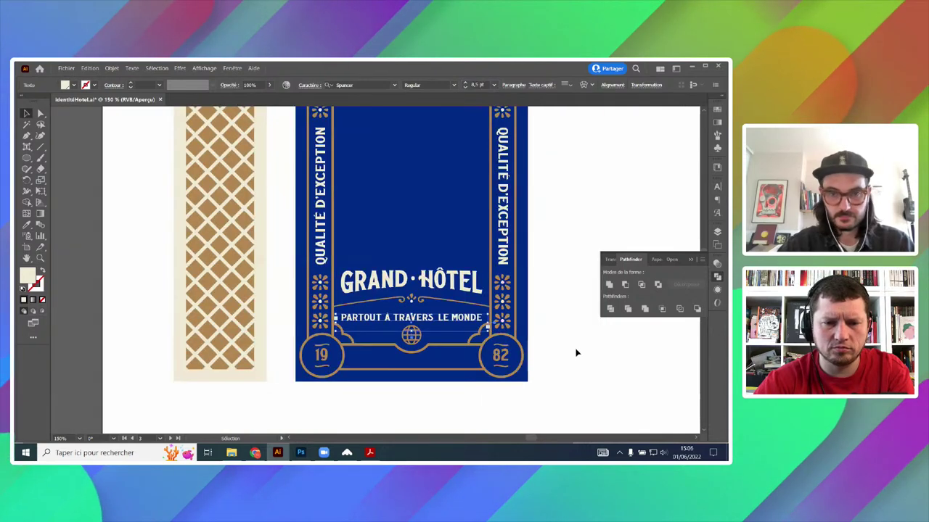
- Draw a vertical 2 pt gold line from the bulge under the globe to the lower border, dividing the bottom panel in two
{"action": "left_click", "coordinate": [569, 353]}
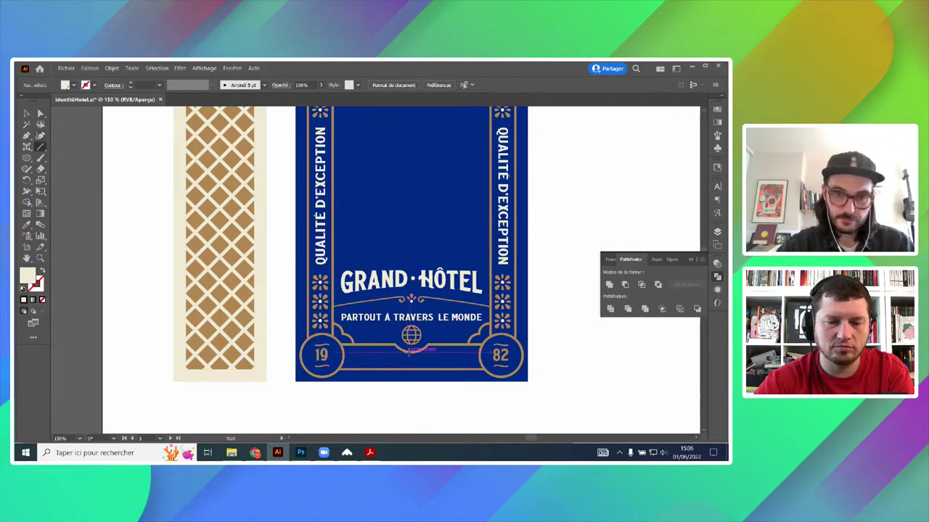
{"action": "left_click_drag", "start_coordinate": [411, 351], "coordinate": [412, 369]}
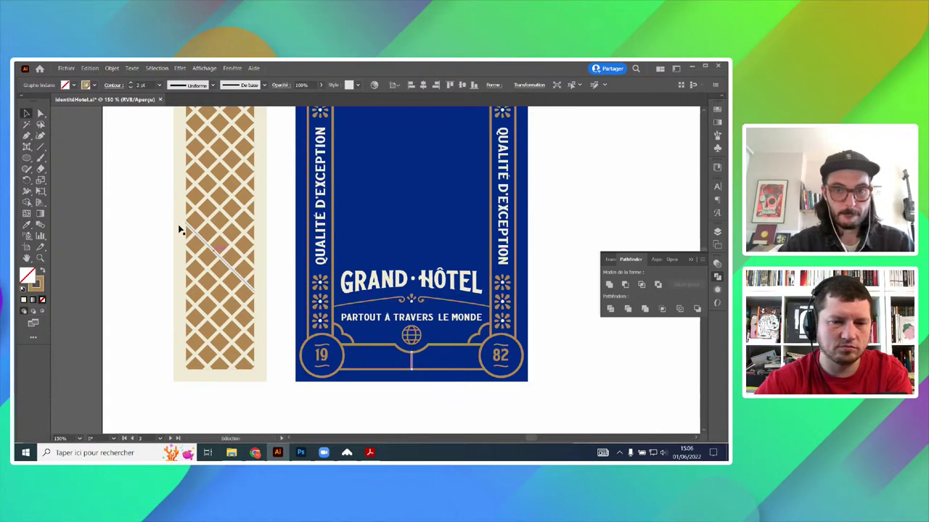
{"action": "scroll", "coordinate": [383, 393], "scroll_direction": "up", "scroll_amount": 1, "text": "alt"}
- Duplicate a side column's flower ornaments beside the label and delete the upper three flowers of the copy
{"action": "left_click_drag", "start_coordinate": [303, 277], "coordinate": [587, 352]}
{"action": "scroll", "coordinate": [384, 381], "scroll_direction": "down", "scroll_amount": 1, "text": "alt"}
{"action": "left_click_drag", "start_coordinate": [586, 353], "coordinate": [500, 401]}
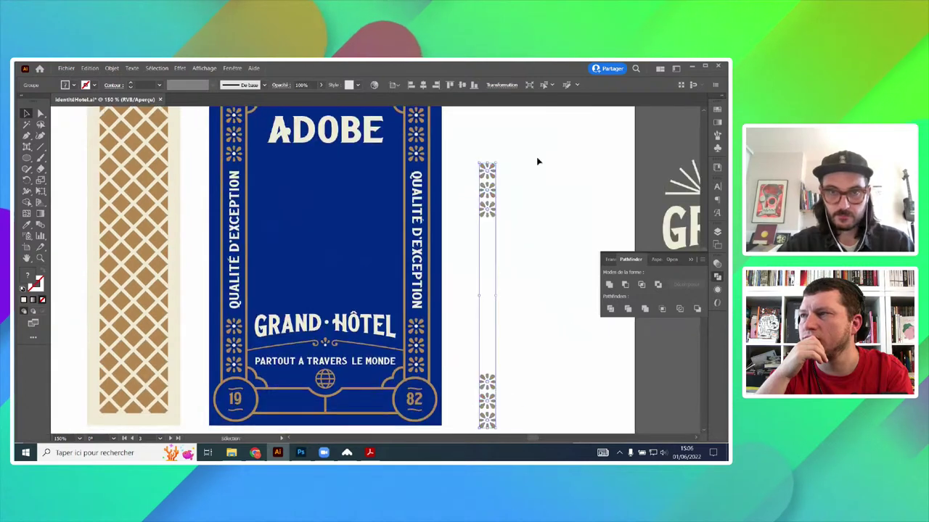
{"action": "double_click", "coordinate": [491, 191]}
{"action": "left_click", "coordinate": [485, 209]}
{"action": "key", "text": "Delete"}
{"action": "double_click", "coordinate": [498, 258]}
{"action": "left_click_drag", "start_coordinate": [521, 367], "coordinate": [525, 298]}
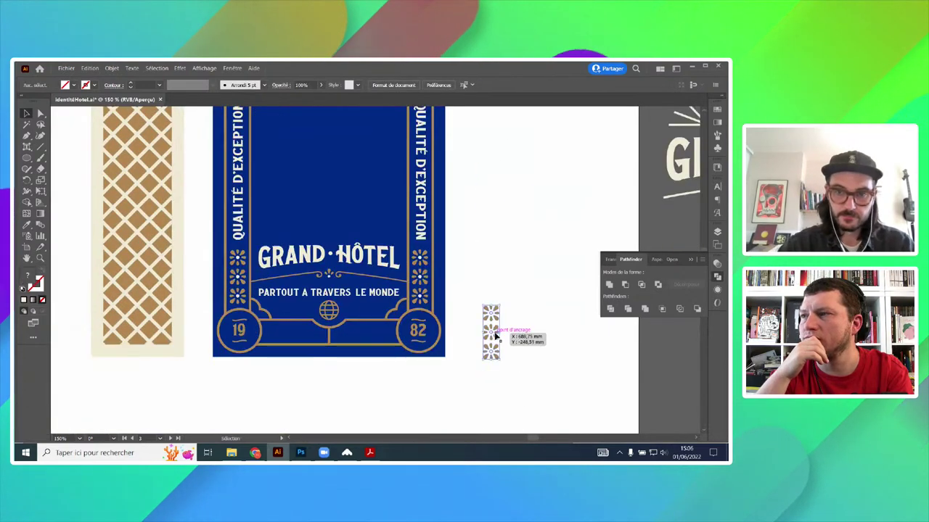
- Turn the remaining three copied flowers into a horizontal row and position them in the left half of the bottom panel
{"action": "left_click", "coordinate": [497, 331]}
{"action": "left_click_drag", "start_coordinate": [502, 361], "coordinate": [294, 334]}
{"action": "scroll", "coordinate": [300, 335], "scroll_direction": "up", "scroll_amount": 3}
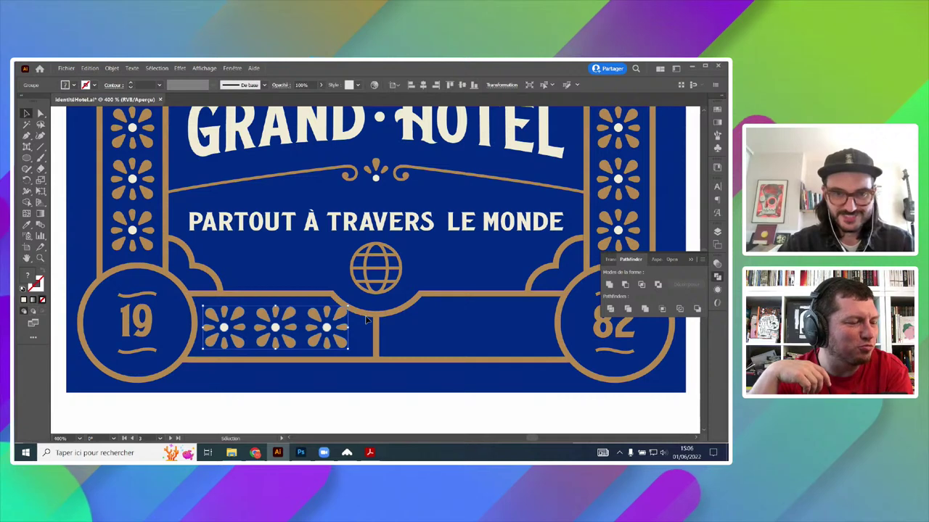
{"action": "left_click_drag", "start_coordinate": [351, 321], "coordinate": [320, 322]}
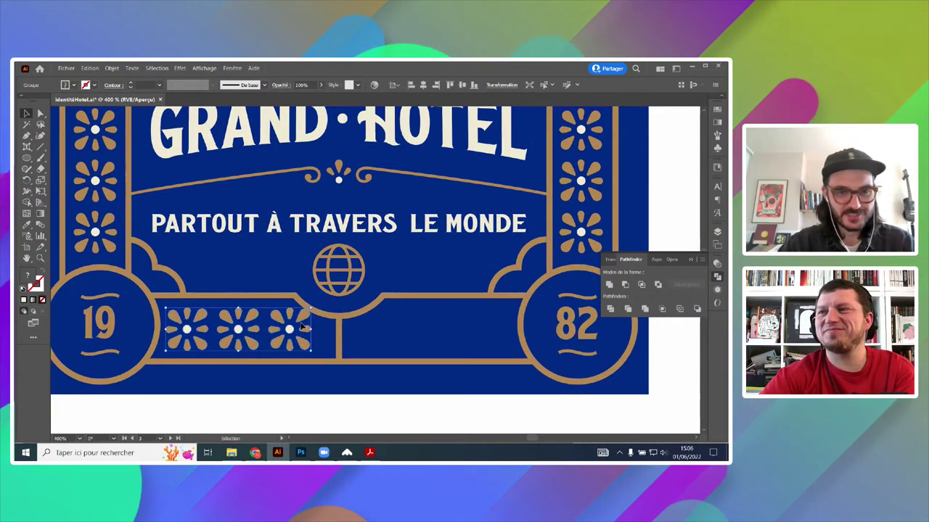
{"action": "left_click_drag", "start_coordinate": [306, 325], "coordinate": [306, 320]}
- Delete the upper-right petal of the flower nearest the divider, where it meets the bulge under the globe
{"action": "double_click", "coordinate": [306, 320]}
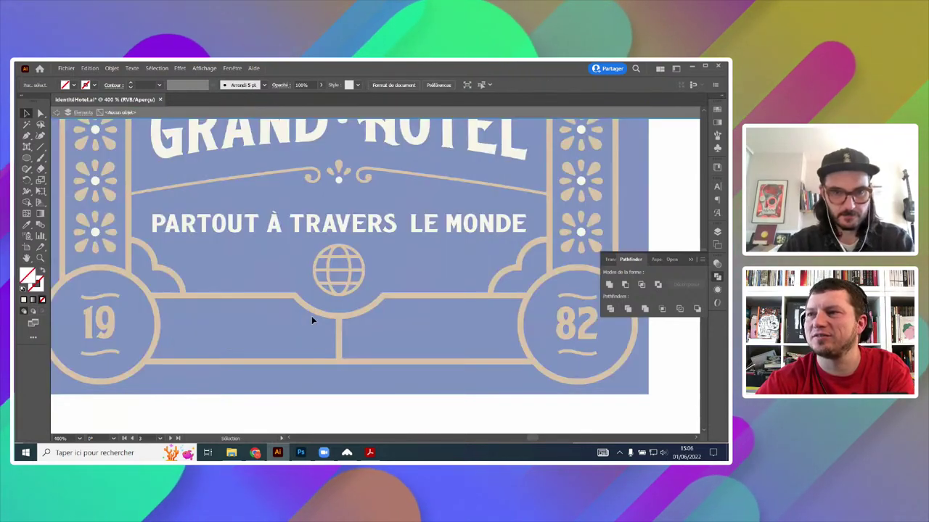
{"action": "double_click", "coordinate": [309, 318]}
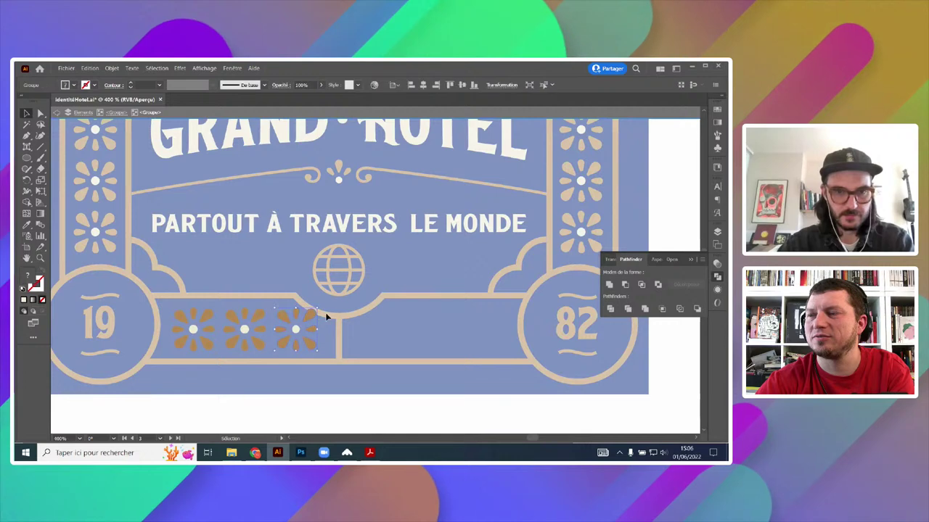
{"action": "double_click", "coordinate": [312, 319]}
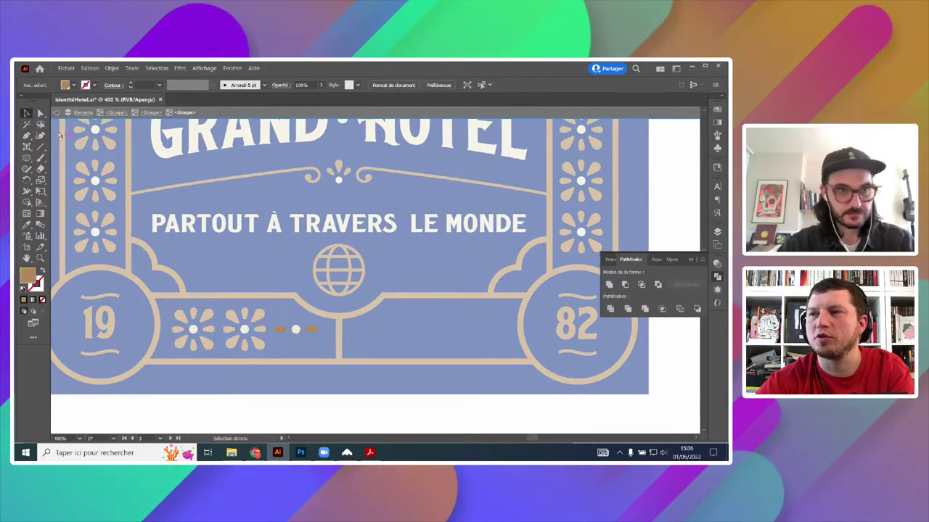
{"action": "key", "text": "ctrl+z"}
{"action": "key", "text": "a"}
{"action": "left_click", "coordinate": [334, 294]}
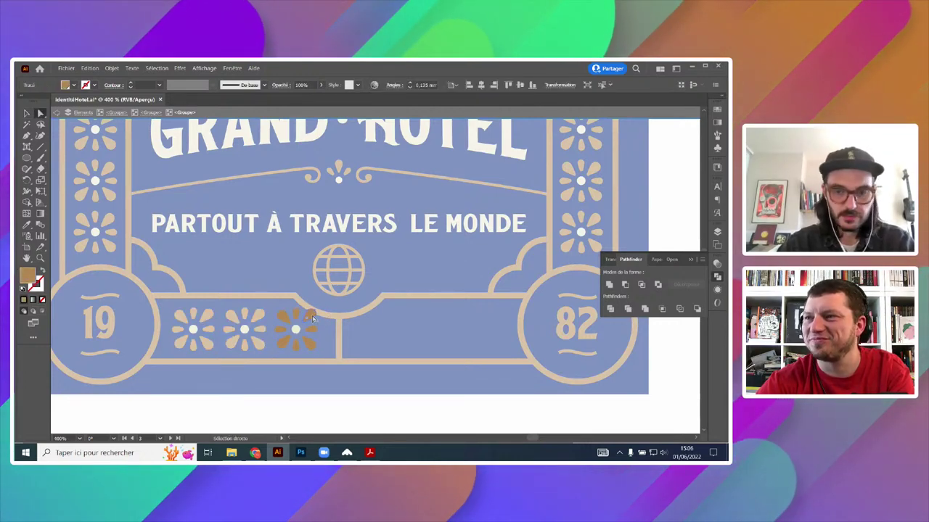
{"action": "double_click", "coordinate": [338, 297]}
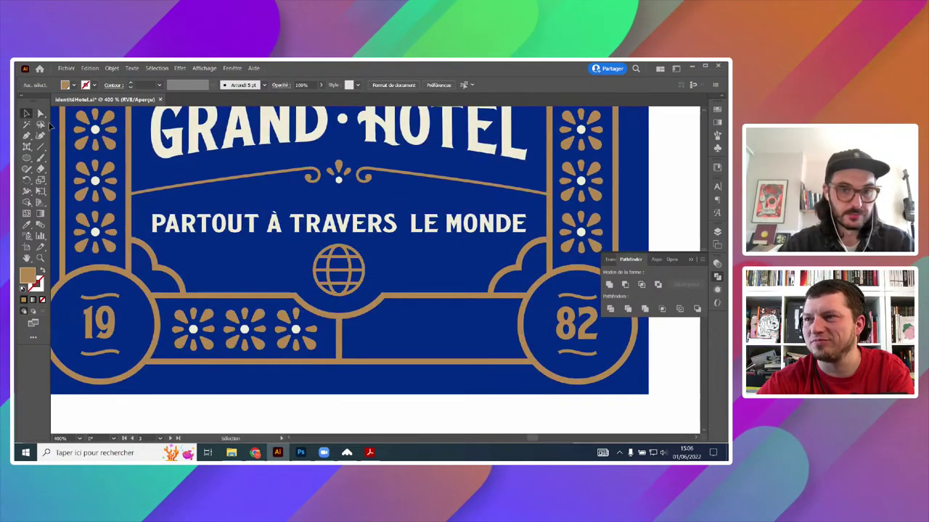
- Duplicate the three-flower row into the right half of the bottom panel and mirror the copy horizontally
{"action": "scroll", "coordinate": [373, 326], "scroll_direction": "down", "scroll_amount": 3}
{"action": "scroll", "coordinate": [360, 335], "scroll_direction": "up", "scroll_amount": 2}
{"action": "left_click", "coordinate": [319, 338]}
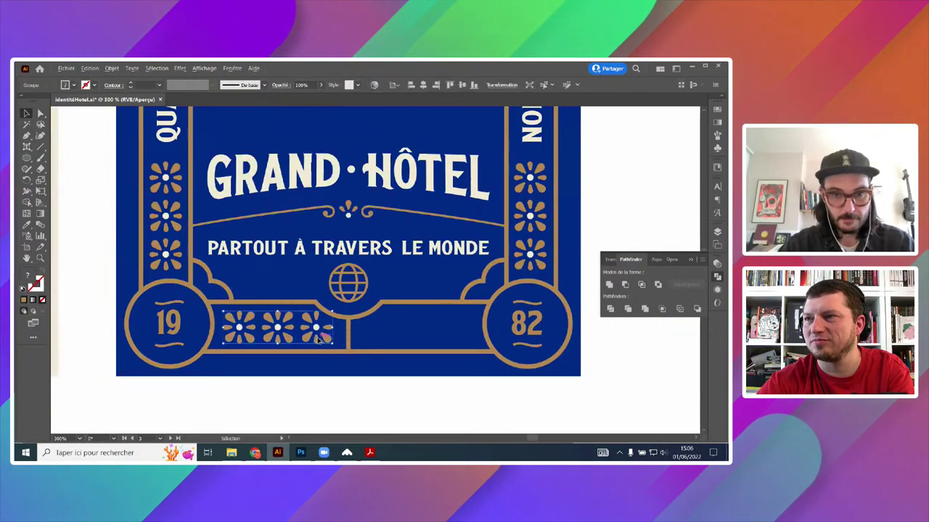
{"action": "left_click_drag", "start_coordinate": [317, 340], "coordinate": [468, 341]}
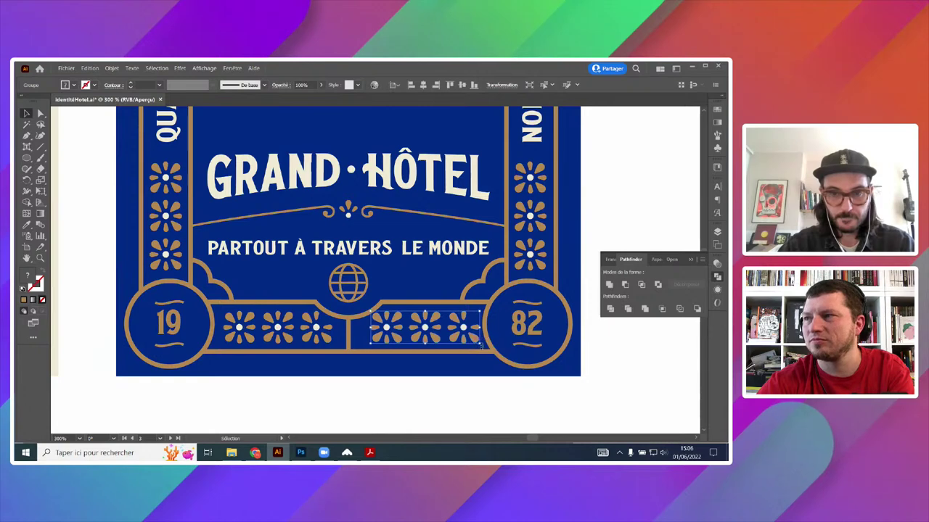
{"action": "right_click", "coordinate": [481, 346]}
{"action": "mouse_move", "coordinate": [511, 296]}
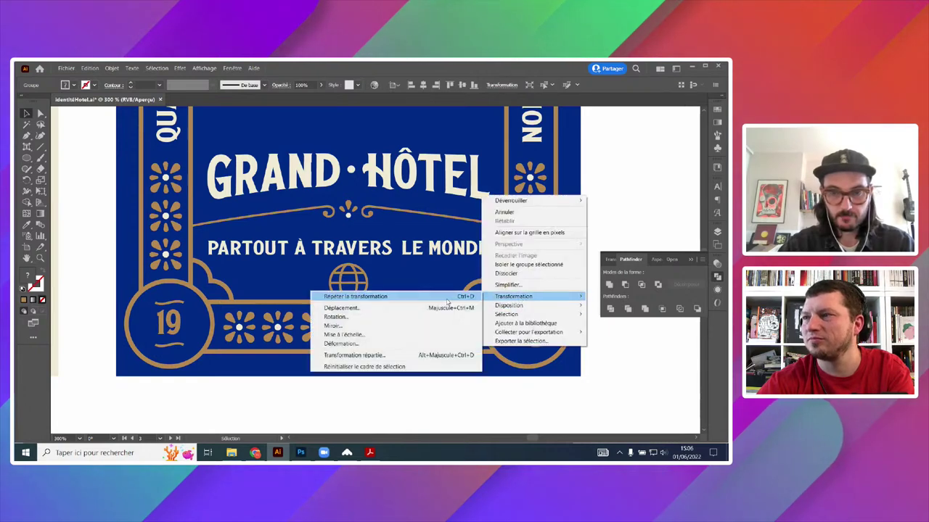
{"action": "left_click", "coordinate": [417, 323]}
{"action": "left_click", "coordinate": [374, 315]}
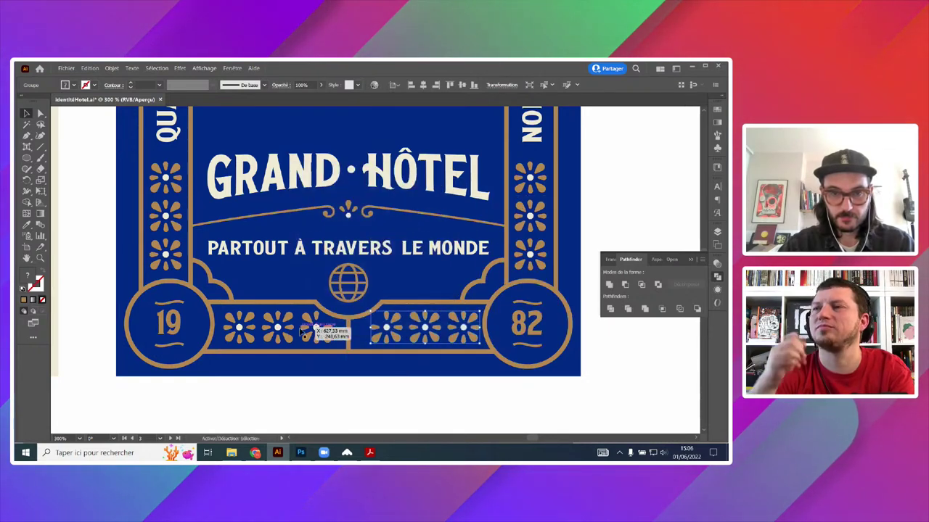
- Group the two flower rows and centre them horizontally on the label
{"action": "left_click", "coordinate": [301, 331], "text": "shift"}
{"action": "key", "text": "a"}
{"action": "left_click", "coordinate": [422, 86]}
{"action": "key", "text": "v"}
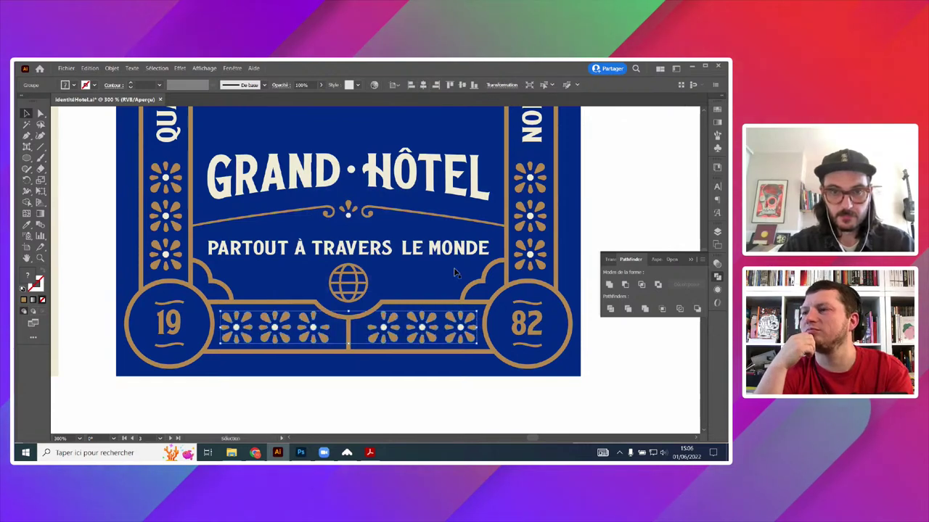
{"action": "left_click", "coordinate": [406, 398]}
{"action": "scroll", "coordinate": [464, 385], "scroll_direction": "down", "scroll_amount": 5}
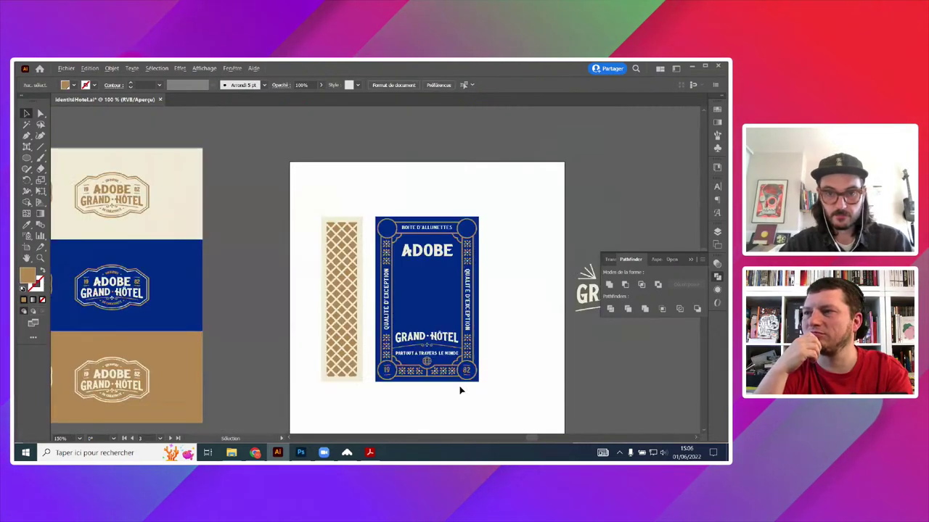
- Draw a horizontal divider line between the frame's inner sides just above GRAND·HÔTEL and give it the frame's gold stroke
{"action": "scroll", "coordinate": [473, 384], "scroll_direction": "up", "scroll_amount": 3}
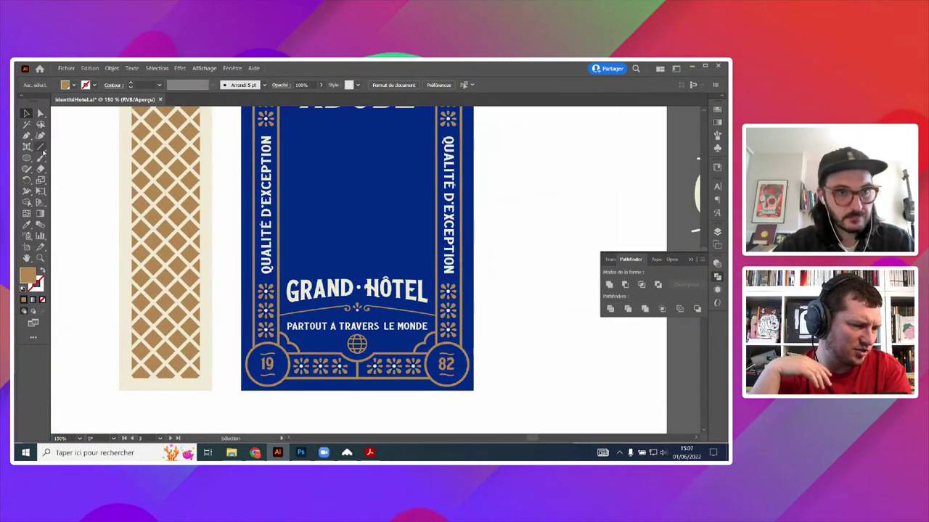
{"action": "left_click_drag", "start_coordinate": [279, 269], "coordinate": [436, 269]}
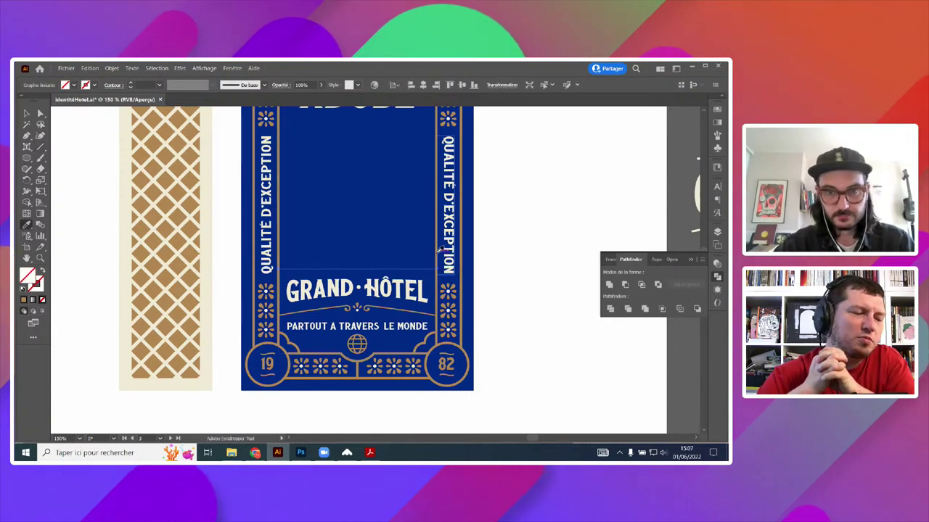
{"action": "scroll", "coordinate": [529, 259], "scroll_direction": "down", "scroll_amount": 3}
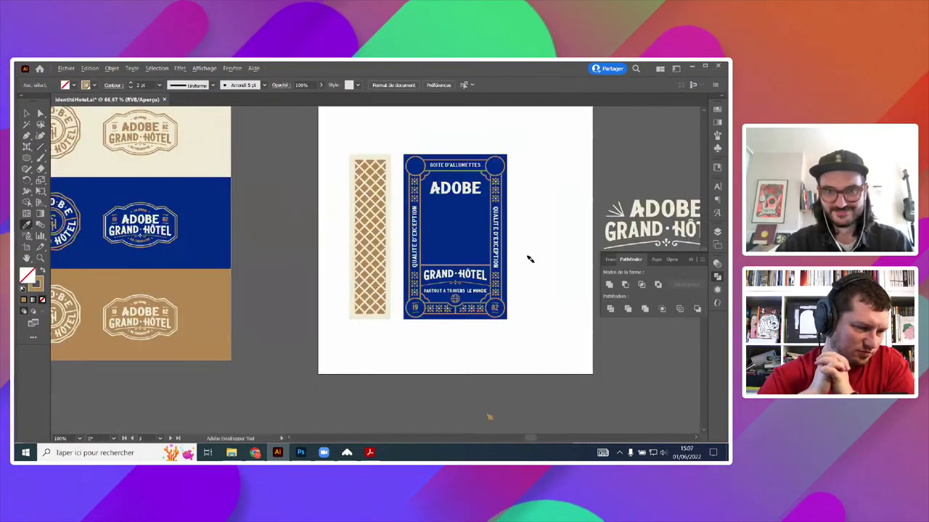
{"action": "scroll", "coordinate": [537, 259], "scroll_direction": "up", "scroll_amount": 3}
{"action": "key", "text": "v"}
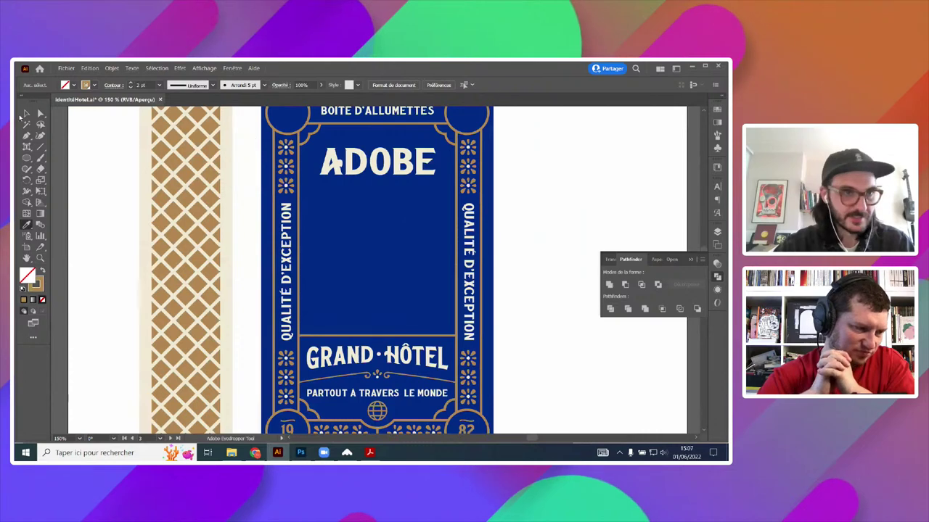
- Bring the standalone hotel building illustration from the canvas onto the artboard, beside the lower right corner of the blue label
{"action": "scroll", "coordinate": [405, 265], "scroll_direction": "down", "scroll_amount": 2}
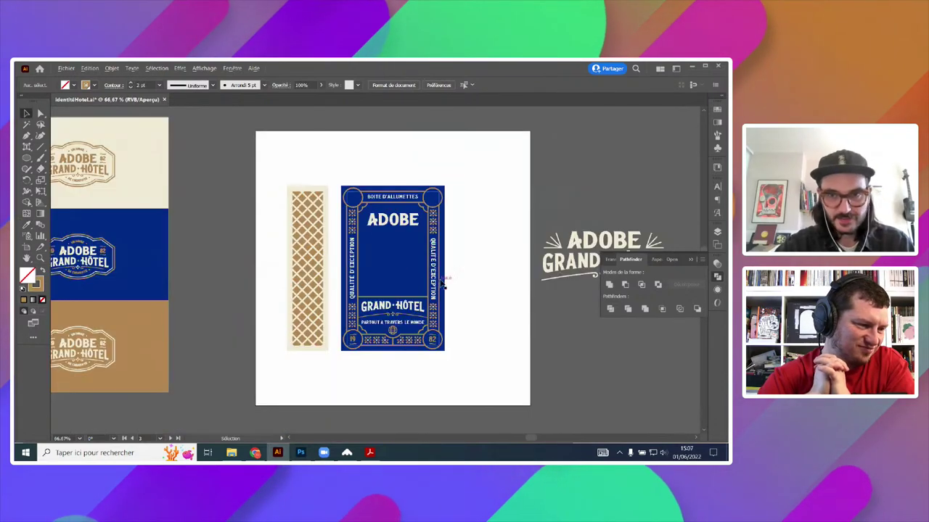
{"action": "scroll", "coordinate": [456, 276], "scroll_direction": "down", "scroll_amount": 5}
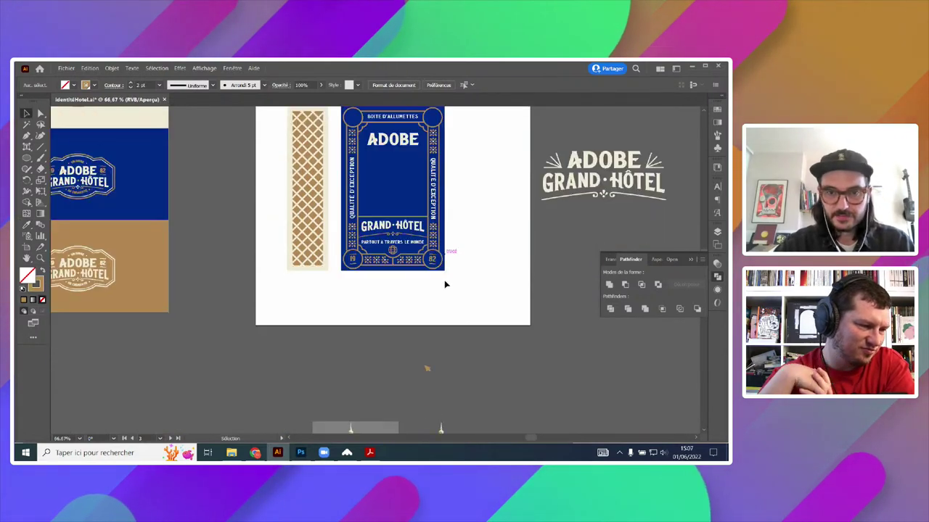
{"action": "scroll", "coordinate": [445, 286], "scroll_direction": "down", "scroll_amount": 2}
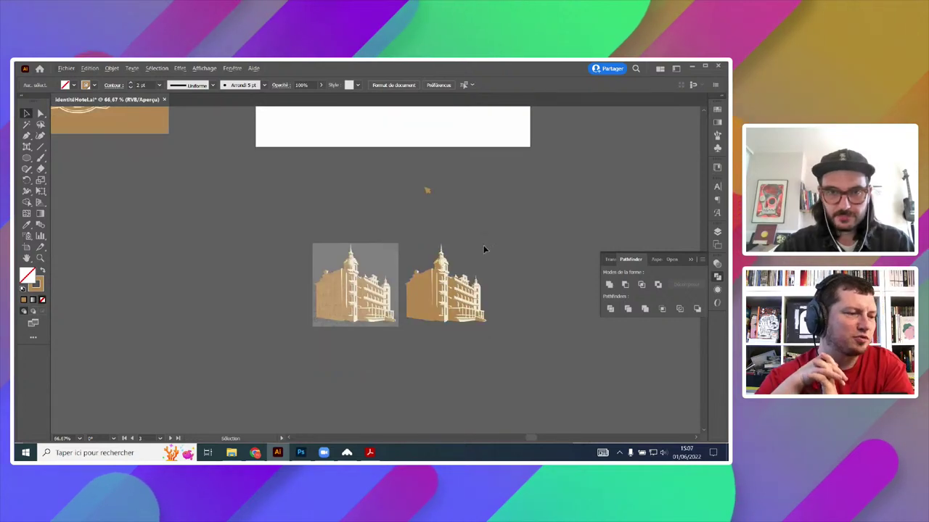
{"action": "scroll", "coordinate": [476, 225], "scroll_direction": "up", "scroll_amount": 8}
{"action": "scroll", "coordinate": [464, 275], "scroll_direction": "right", "scroll_amount": 1}
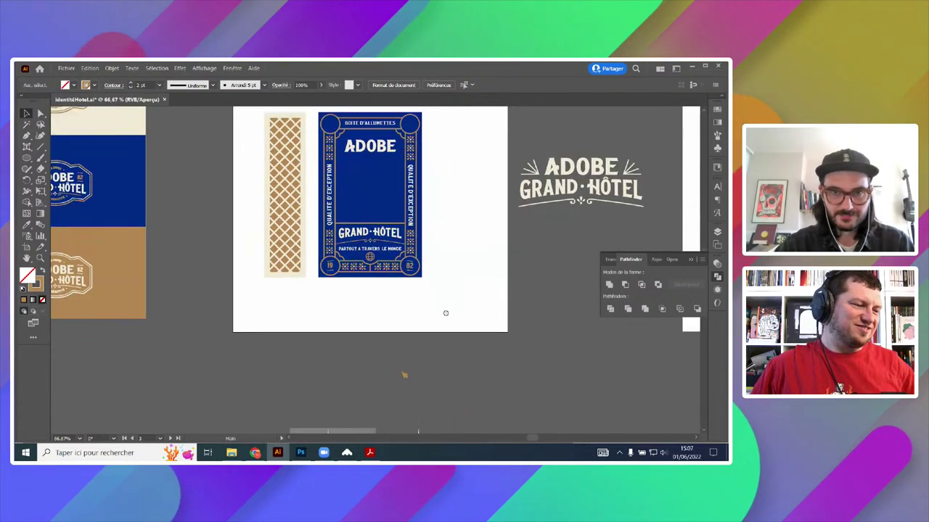
{"action": "scroll", "coordinate": [445, 312], "scroll_direction": "down", "scroll_amount": 2}
{"action": "left_click_drag", "start_coordinate": [420, 427], "coordinate": [457, 241]}
{"action": "scroll", "coordinate": [479, 206], "scroll_direction": "up", "scroll_amount": 5}
{"action": "scroll", "coordinate": [502, 215], "scroll_direction": "down", "scroll_amount": 2}
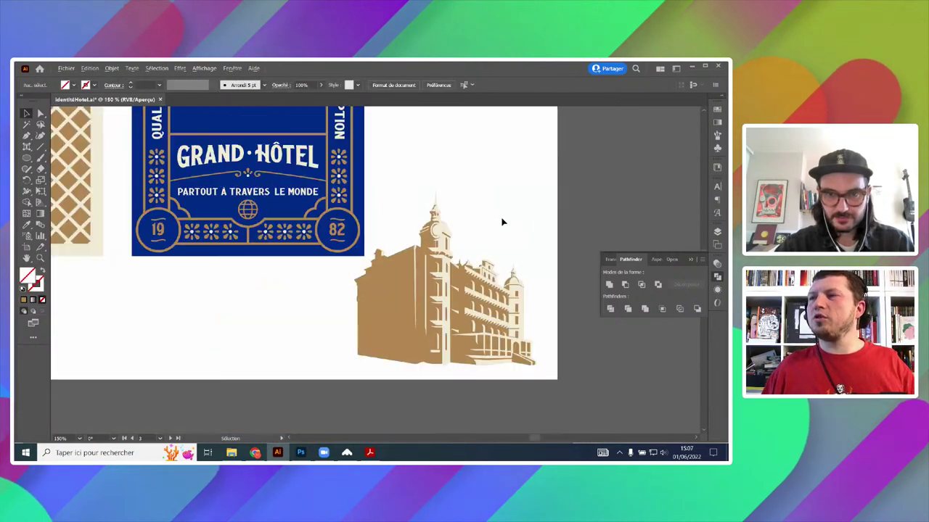
- Move the hotel building illustration back off the artboard onto the empty canvas below
{"action": "scroll", "coordinate": [501, 221], "scroll_direction": "down", "scroll_amount": 4}
{"action": "scroll", "coordinate": [444, 184], "scroll_direction": "down", "scroll_amount": 1}
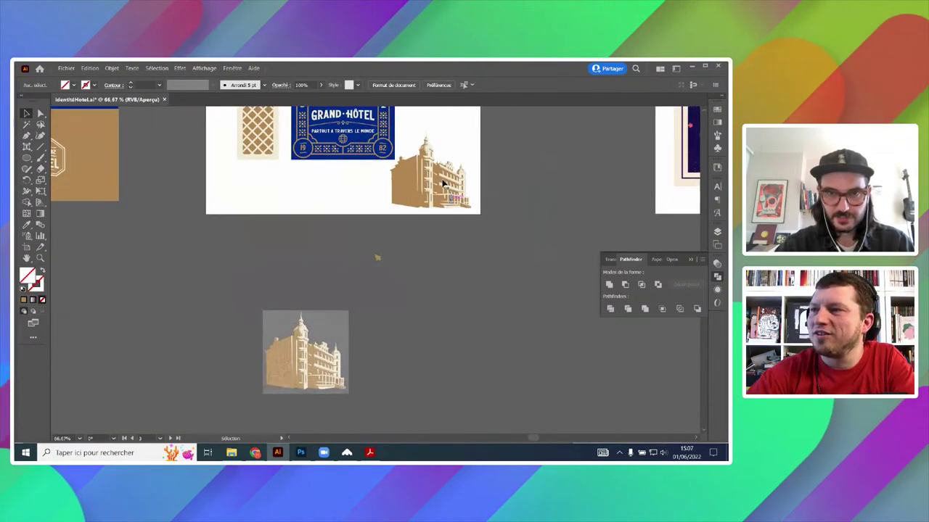
{"action": "left_click_drag", "start_coordinate": [444, 184], "coordinate": [425, 317]}
- Slide the faded line sketch off the other traced hotel building and undo the move
{"action": "scroll", "coordinate": [397, 322], "scroll_direction": "up", "scroll_amount": 5}
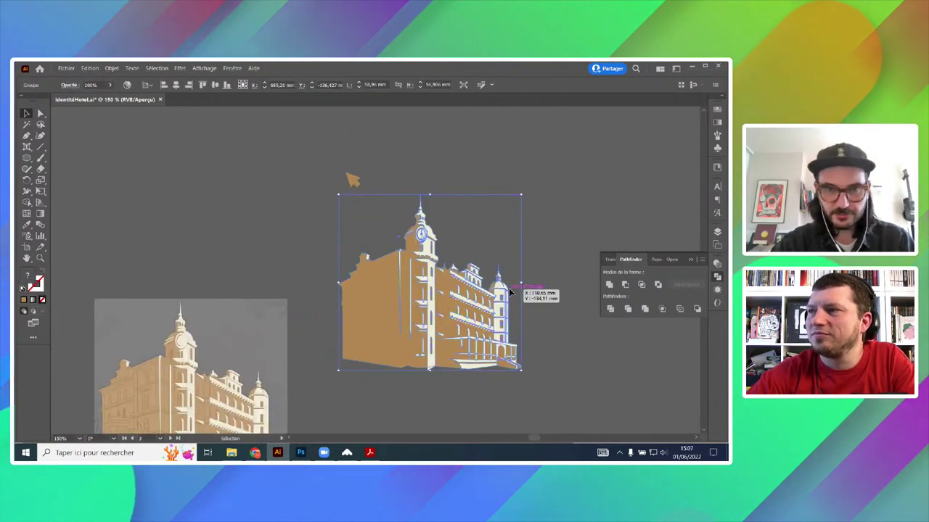
{"action": "left_click", "coordinate": [557, 202]}
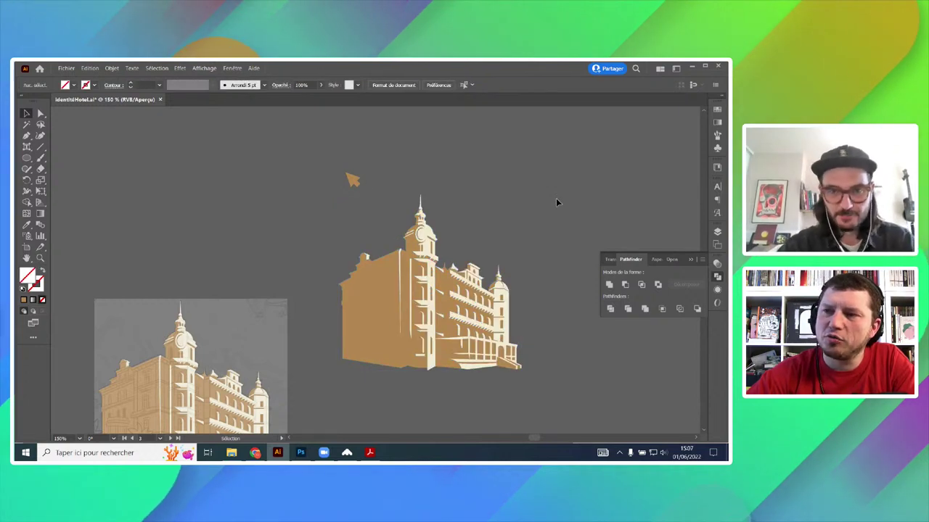
{"action": "mouse_move", "coordinate": [259, 329]}
{"action": "left_mouse_down"}
{"action": "mouse_move", "coordinate": [447, 184]}
{"action": "mouse_move", "coordinate": [219, 160]}
{"action": "mouse_move", "coordinate": [259, 178]}
{"action": "left_mouse_up"}
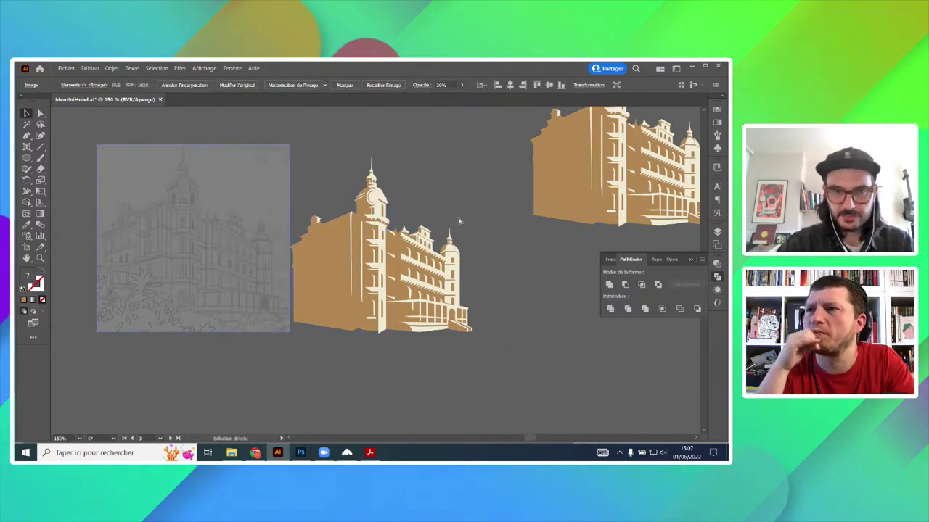
{"action": "key", "text": "ctrl+z"}
- Examine the hotel, landscape and foliage in the postcard illustration as a reference for the label's artwork
{"action": "scroll", "coordinate": [488, 213], "scroll_direction": "down", "scroll_amount": 2}
{"action": "left_click_drag", "start_coordinate": [370, 293], "coordinate": [224, 338]}
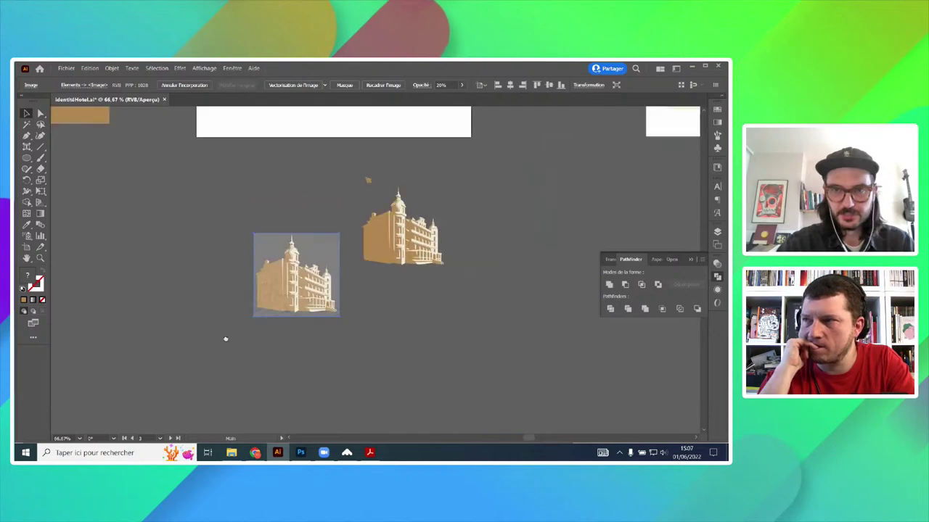
{"action": "scroll", "coordinate": [225, 338], "scroll_direction": "down", "scroll_amount": 2}
{"action": "left_click_drag", "start_coordinate": [411, 257], "coordinate": [404, 270]}
{"action": "scroll", "coordinate": [405, 270], "scroll_direction": "up", "scroll_amount": 5}
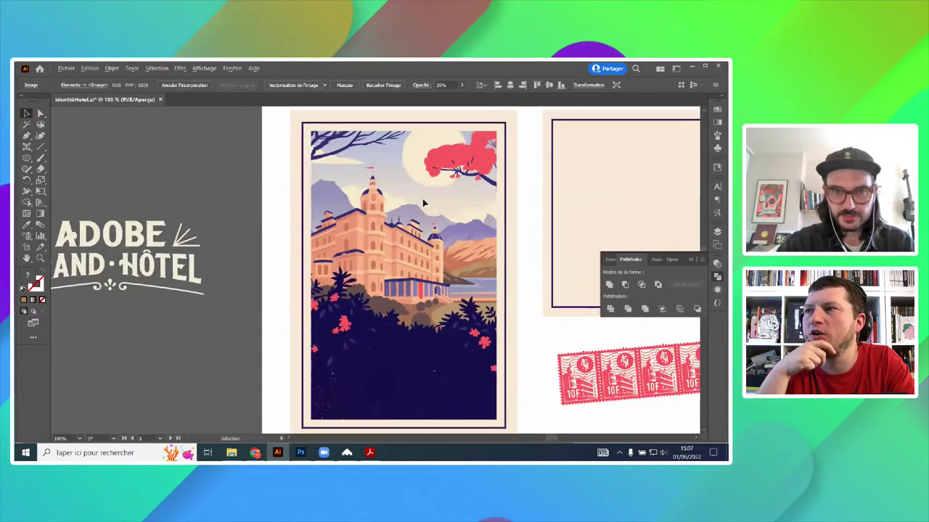
{"action": "left_click_drag", "start_coordinate": [394, 236], "coordinate": [348, 304]}
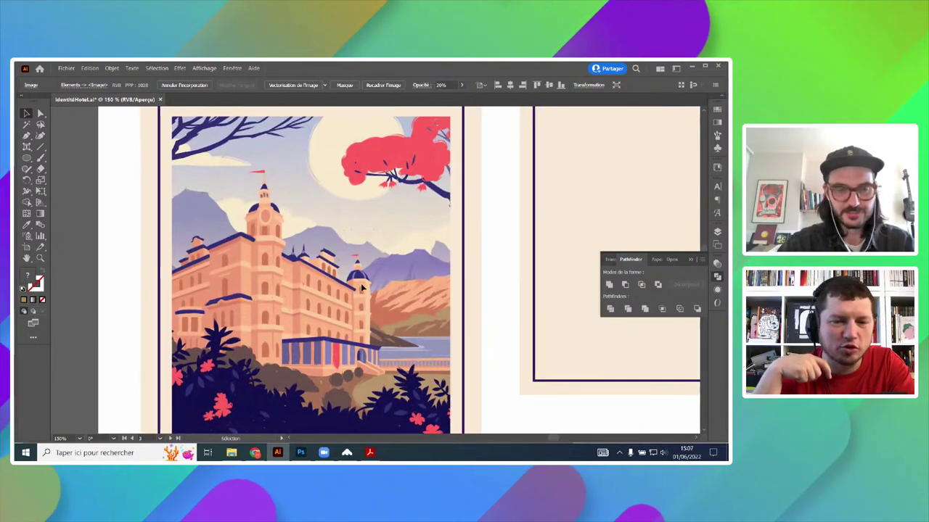
{"action": "scroll", "coordinate": [361, 283], "scroll_direction": "down", "scroll_amount": 3}
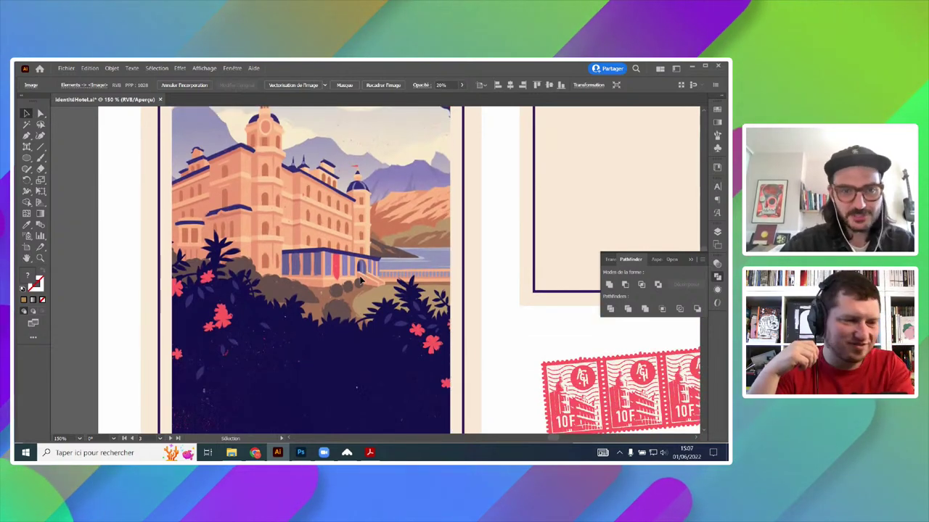
{"action": "scroll", "coordinate": [374, 256], "scroll_direction": "down", "scroll_amount": 1}
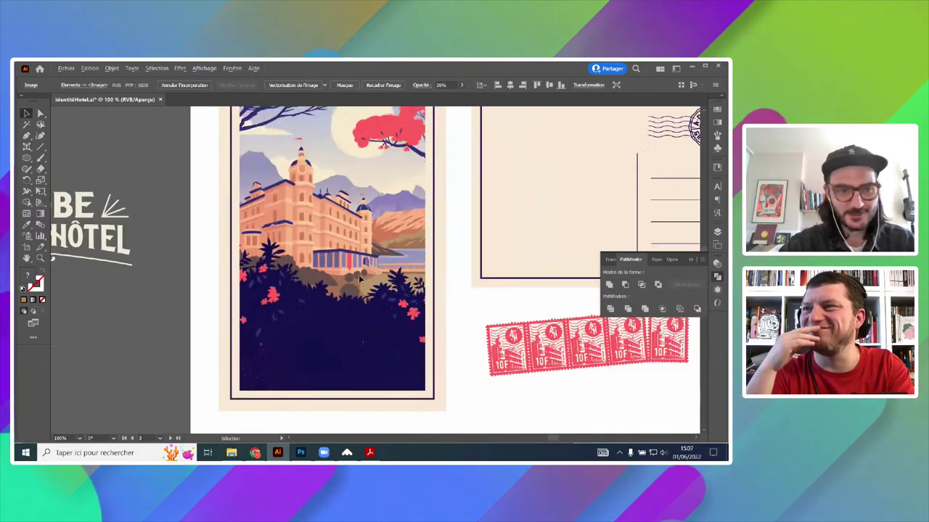
{"action": "left_click_drag", "start_coordinate": [358, 275], "coordinate": [518, 253]}
{"action": "scroll", "coordinate": [390, 285], "scroll_direction": "right", "scroll_amount": 3}
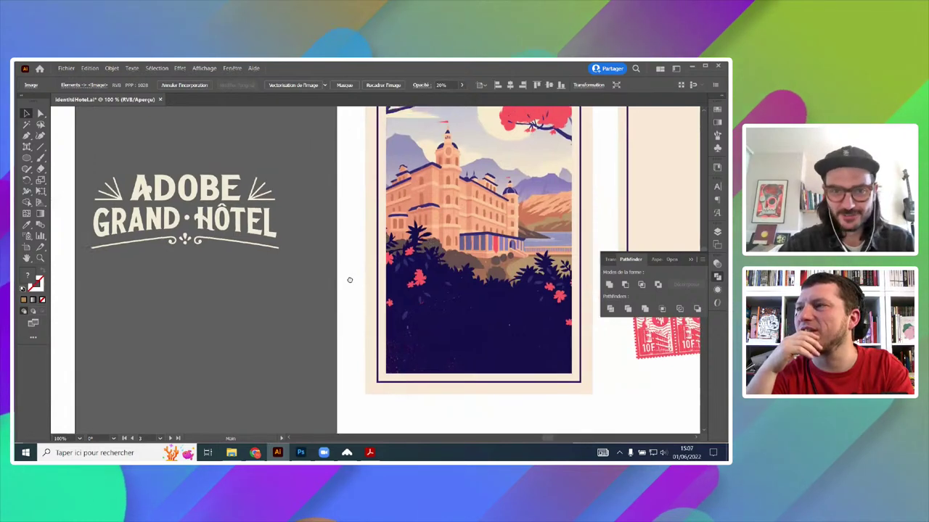
{"action": "scroll", "coordinate": [388, 285], "scroll_direction": "down", "scroll_amount": 1}
{"action": "mouse_move", "coordinate": [240, 348]}
{"action": "left_mouse_down"}
{"action": "mouse_move", "coordinate": [258, 342]}
{"action": "mouse_move", "coordinate": [242, 335]}
{"action": "left_mouse_up"}
{"action": "scroll", "coordinate": [454, 232], "scroll_direction": "up", "scroll_amount": 1}
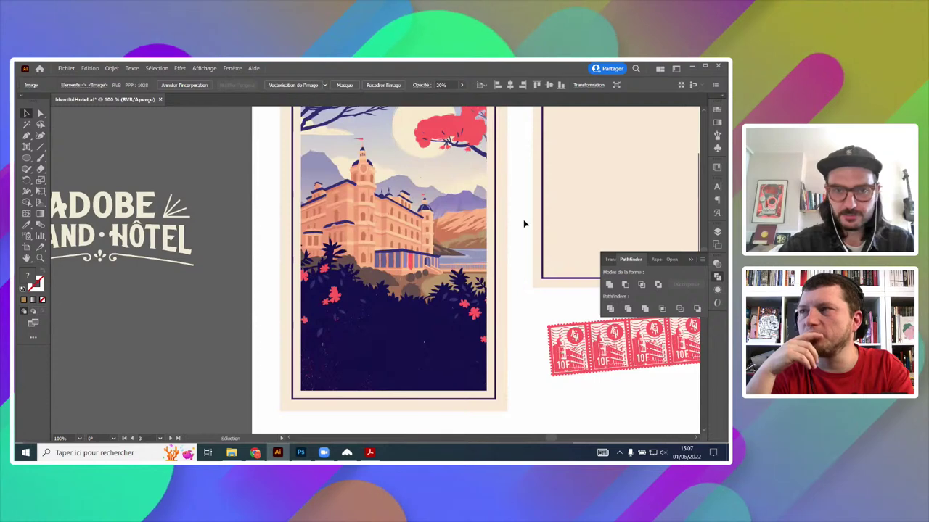
{"action": "scroll", "coordinate": [246, 315], "scroll_direction": "down", "scroll_amount": 1}
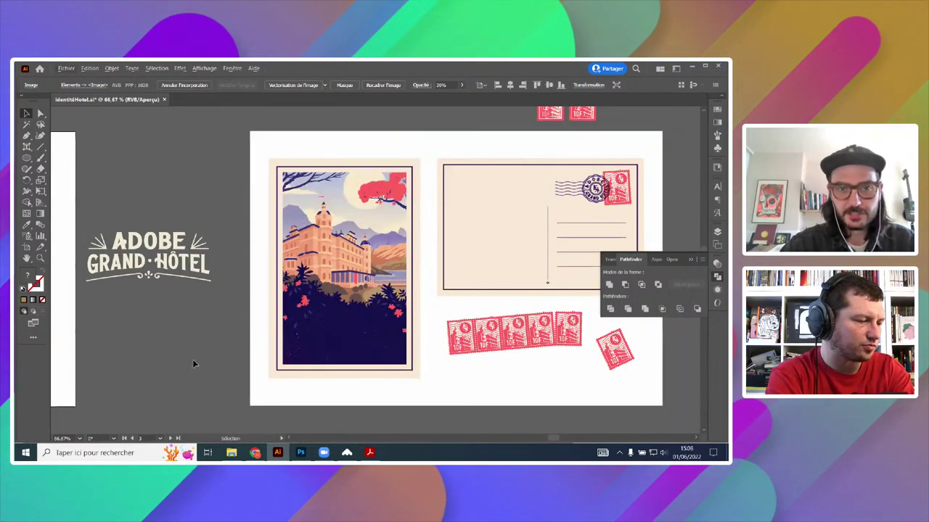
{"action": "left_click_drag", "start_coordinate": [194, 364], "coordinate": [437, 301]}
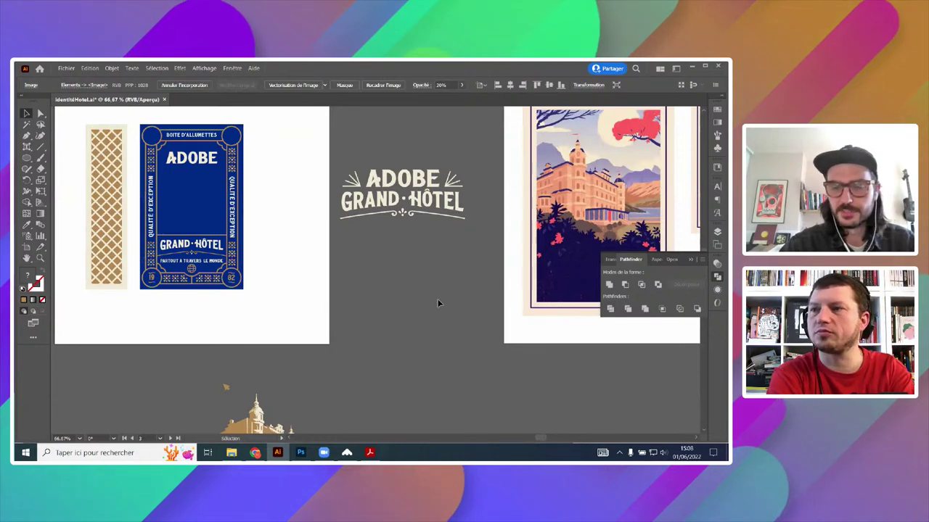
- Try the hotel building illustration at its current size in the label's central panel, between ADOBE and GRAND·HÔTEL
{"action": "left_click_drag", "start_coordinate": [389, 343], "coordinate": [478, 278]}
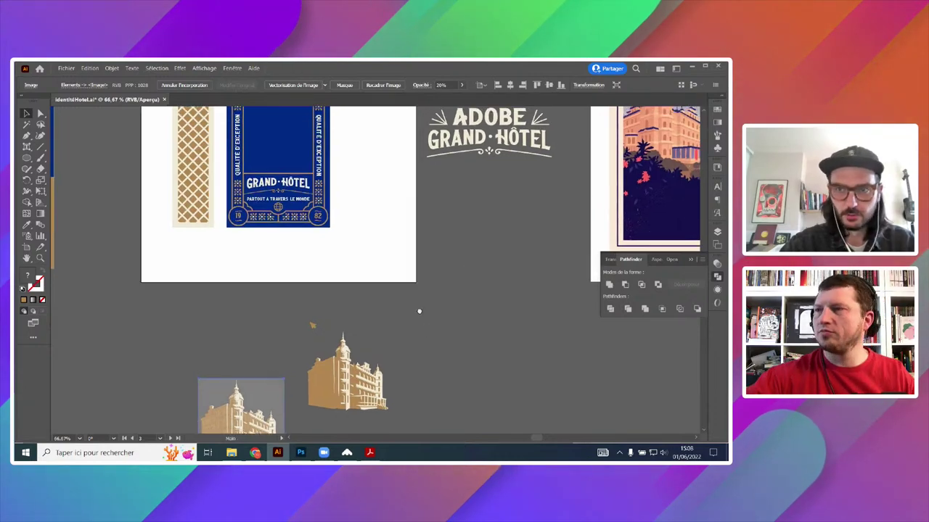
{"action": "left_click_drag", "start_coordinate": [418, 311], "coordinate": [507, 240]}
{"action": "left_click", "coordinate": [394, 362]}
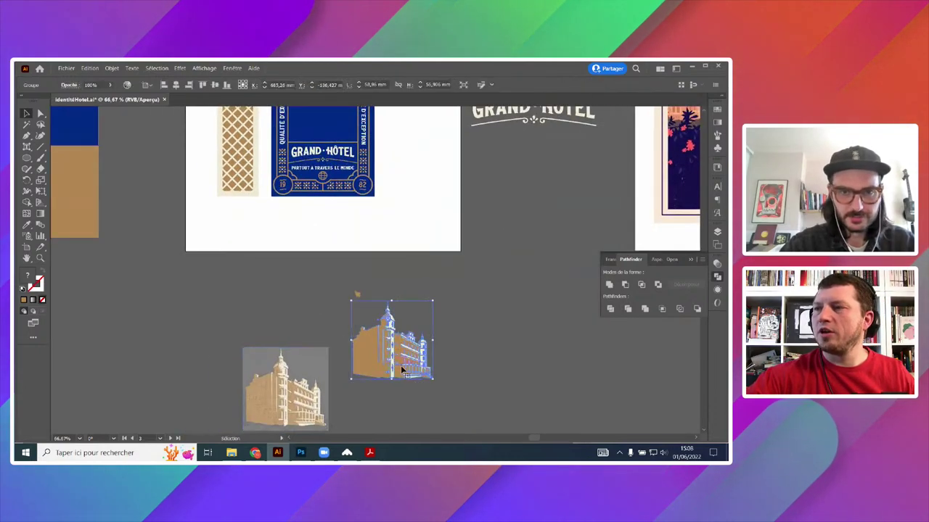
{"action": "left_click_drag", "start_coordinate": [394, 361], "coordinate": [363, 341]}
{"action": "left_click_drag", "start_coordinate": [354, 294], "coordinate": [337, 241]}
{"action": "scroll", "coordinate": [345, 233], "scroll_direction": "up", "scroll_amount": 2}
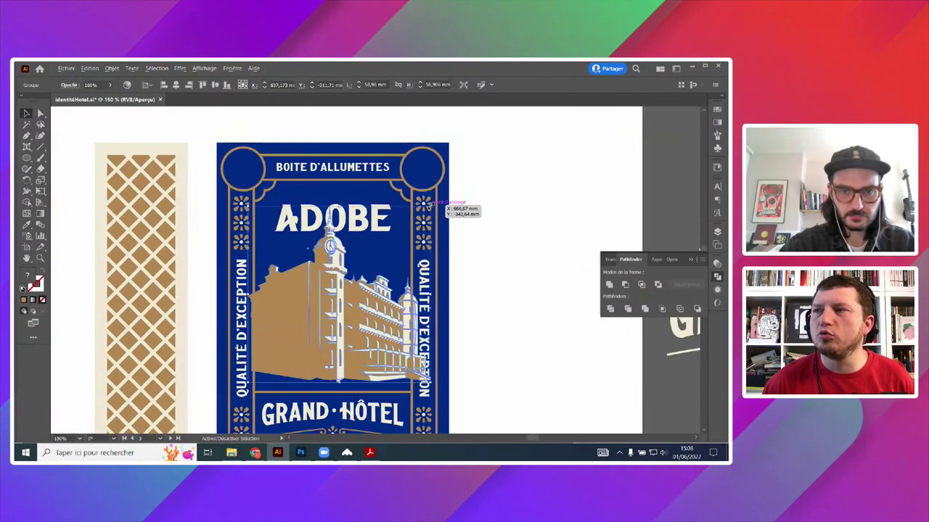
- Take the hotel building illustration off the label, place it on the empty canvas and deselect it
{"action": "scroll", "coordinate": [369, 314], "scroll_direction": "down", "scroll_amount": 1}
{"action": "left_click_drag", "start_coordinate": [369, 333], "coordinate": [324, 339]}
{"action": "scroll", "coordinate": [207, 192], "scroll_direction": "down", "scroll_amount": 2}
{"action": "left_click", "coordinate": [393, 333]}
- Set the faded line sketch beside its traced hotel building to compare the two, undoing each move
{"action": "scroll", "coordinate": [519, 155], "scroll_direction": "up", "scroll_amount": 2}
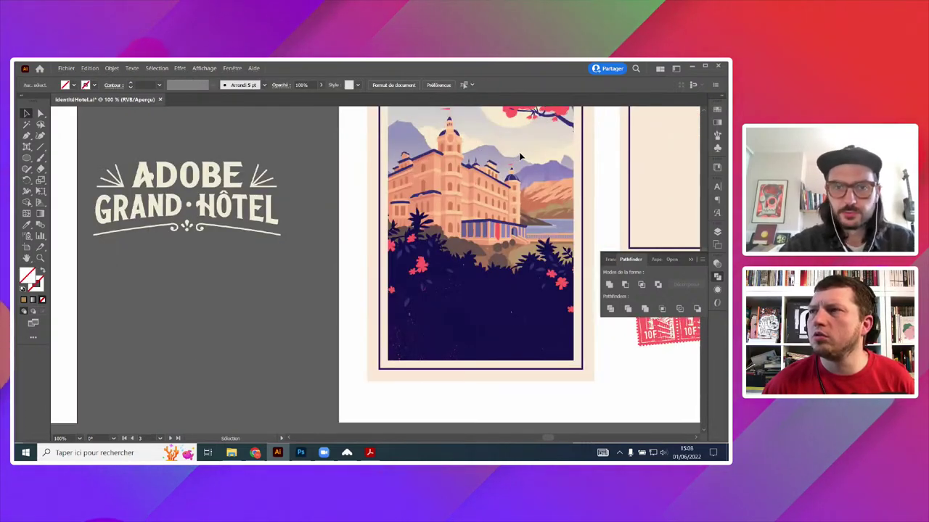
{"action": "scroll", "coordinate": [518, 152], "scroll_direction": "up", "scroll_amount": 1}
{"action": "mouse_move", "coordinate": [512, 178]}
{"action": "left_mouse_down"}
{"action": "mouse_move", "coordinate": [585, 135]}
{"action": "mouse_move", "coordinate": [311, 320]}
{"action": "mouse_move", "coordinate": [297, 257]}
{"action": "mouse_move", "coordinate": [479, 245]}
{"action": "left_mouse_up"}
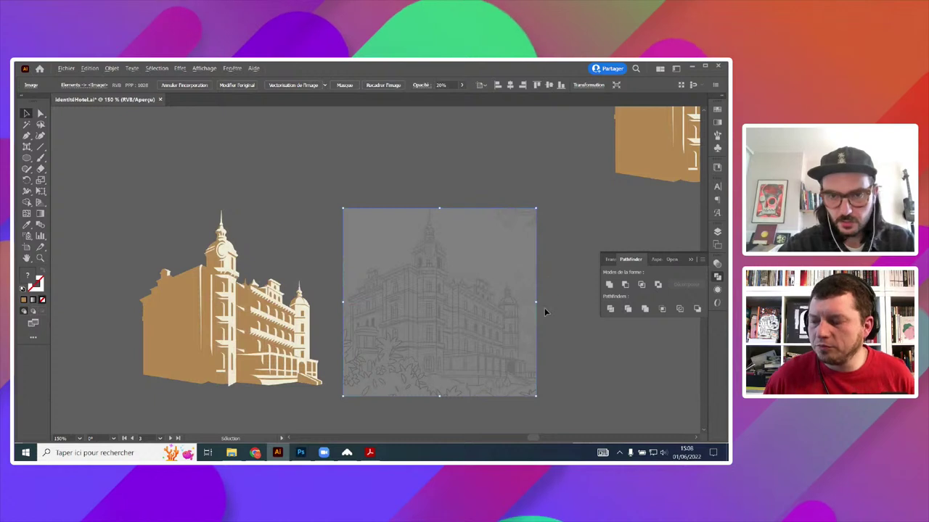
{"action": "scroll", "coordinate": [544, 308], "scroll_direction": "up", "scroll_amount": 1}
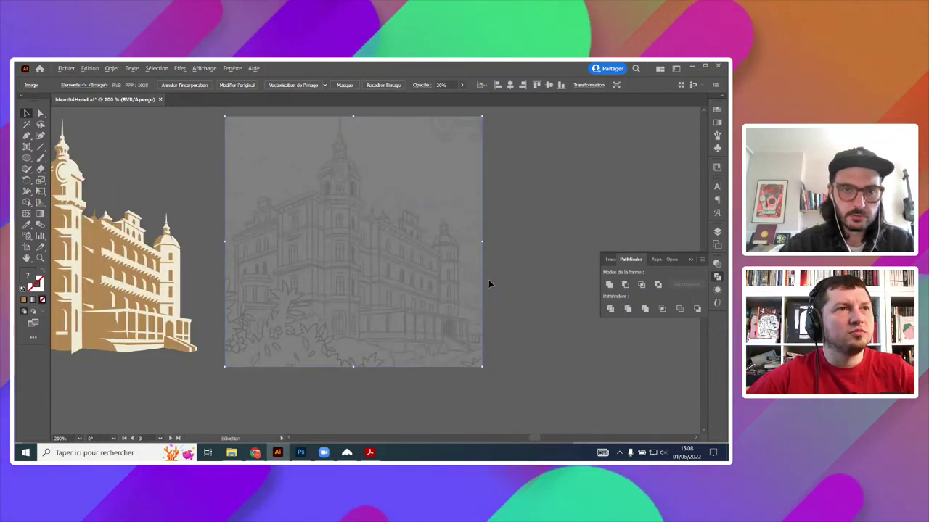
{"action": "scroll", "coordinate": [480, 286], "scroll_direction": "down", "scroll_amount": 1}
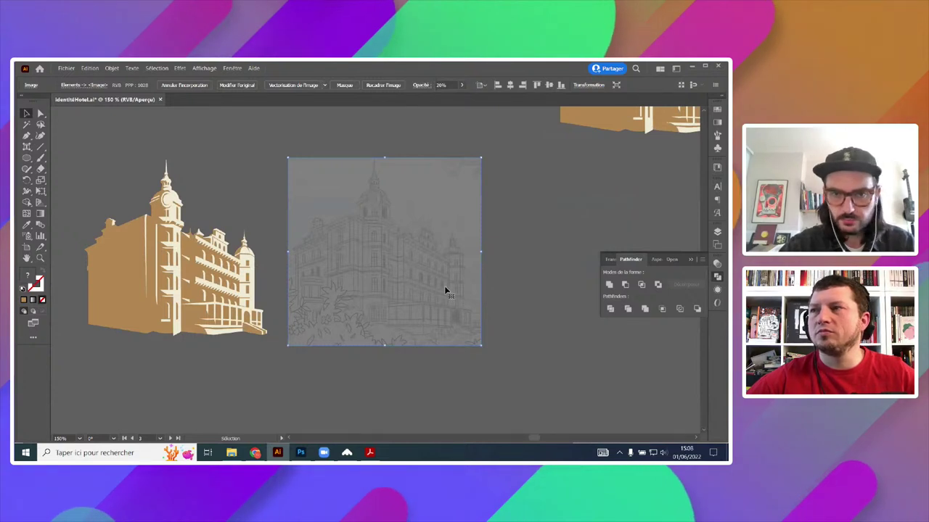
{"action": "key", "text": "ctrl+z"}
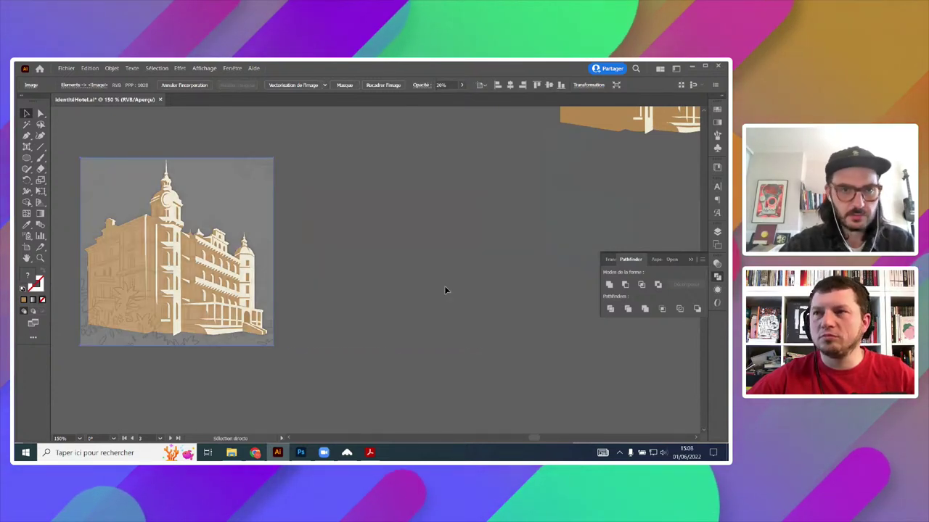
{"action": "left_click_drag", "start_coordinate": [243, 222], "coordinate": [435, 220]}
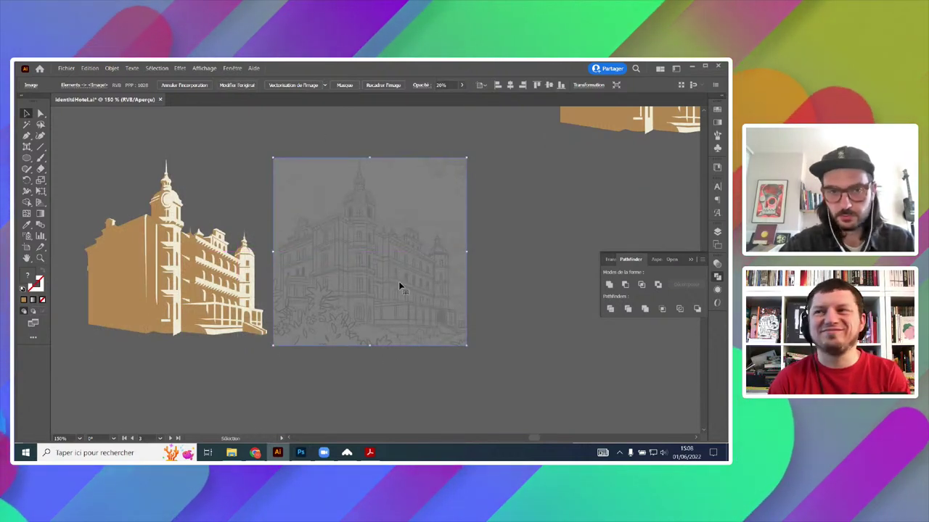
{"action": "key", "text": "ctrl+z"}
- Reposition the standalone hotel building illustration on the blank canvas below the gap between the two artboards and deselect it
{"action": "scroll", "coordinate": [435, 282], "scroll_direction": "down", "scroll_amount": 2}
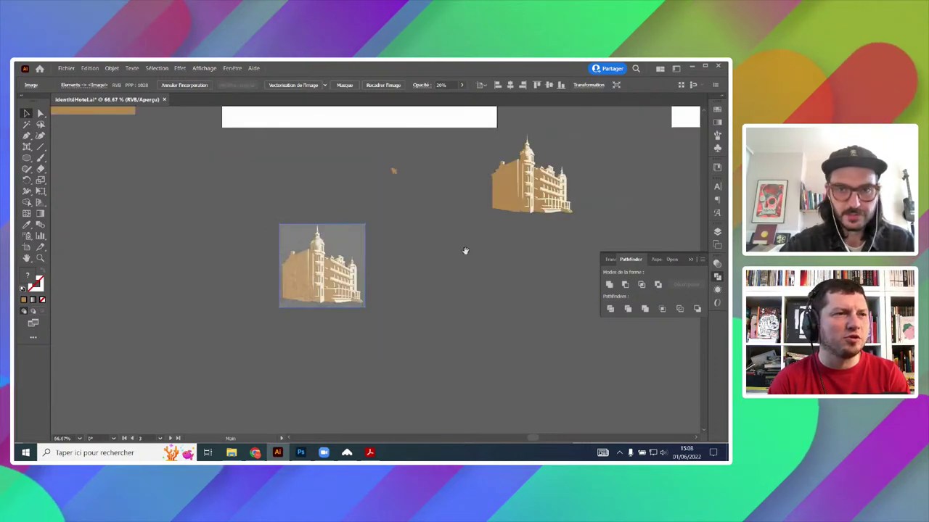
{"action": "left_click_drag", "start_coordinate": [464, 251], "coordinate": [297, 302]}
{"action": "left_click_drag", "start_coordinate": [307, 246], "coordinate": [365, 295]}
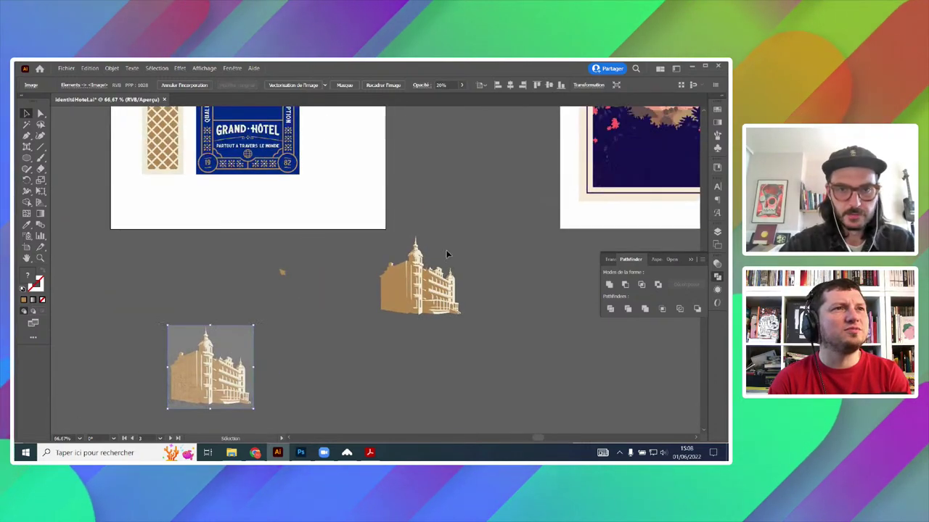
{"action": "scroll", "coordinate": [447, 246], "scroll_direction": "up", "scroll_amount": 1}
{"action": "left_click_drag", "start_coordinate": [461, 262], "coordinate": [461, 358]}
{"action": "scroll", "coordinate": [444, 311], "scroll_direction": "down", "scroll_amount": 1}
{"action": "left_click_drag", "start_coordinate": [431, 384], "coordinate": [455, 381]}
{"action": "left_click_drag", "start_coordinate": [467, 332], "coordinate": [390, 185]}
{"action": "scroll", "coordinate": [441, 212], "scroll_direction": "up", "scroll_amount": 1}
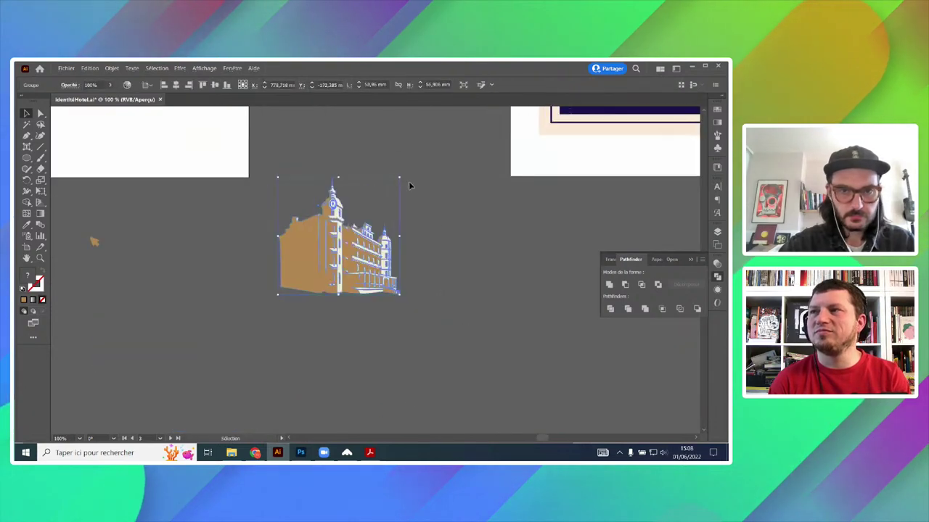
{"action": "left_click", "coordinate": [408, 181]}
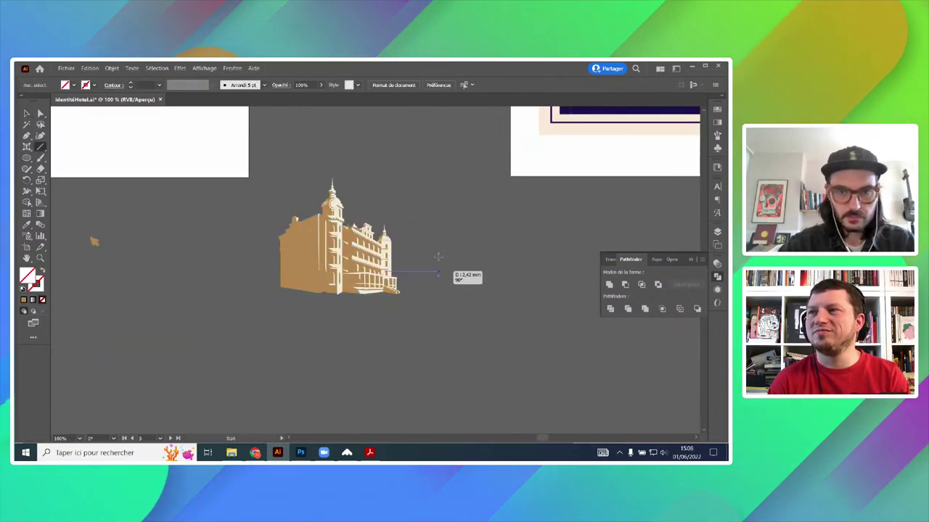
- Draw a short vertical line on the empty canvas beside the hotel illustration and give it the gold stroke colour
{"action": "left_click_drag", "start_coordinate": [439, 255], "coordinate": [438, 223]}
{"action": "scroll", "coordinate": [372, 205], "scroll_direction": "down", "scroll_amount": 1}
{"action": "left_click_drag", "start_coordinate": [289, 176], "coordinate": [306, 243]}
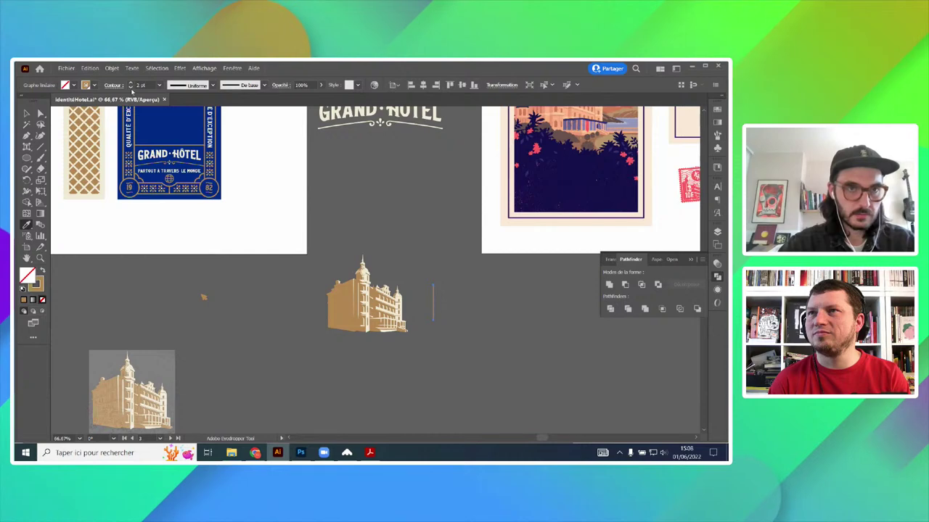
{"action": "key", "text": "ctrl+plus"}
{"action": "key", "text": "ctrl+plus"}
{"action": "key", "text": "ctrl+plus"}
{"action": "left_click", "coordinate": [26, 113]}
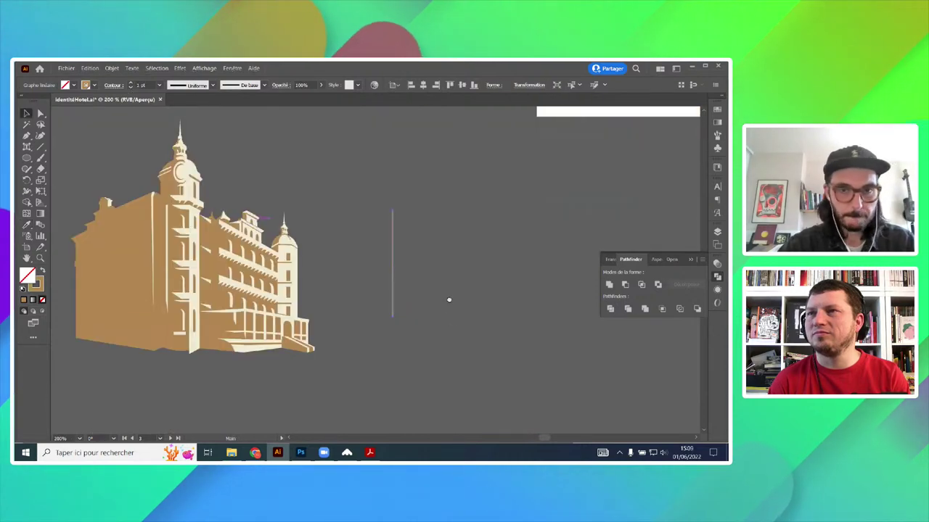
- Display the document rulers, restore the standard Type tool in its tool slot, and deselect the line
{"action": "left_click_drag", "start_coordinate": [475, 325], "coordinate": [351, 245]}
{"action": "scroll", "coordinate": [225, 208], "scroll_direction": "up", "scroll_amount": 1}
{"action": "key", "text": "ctrl+r"}
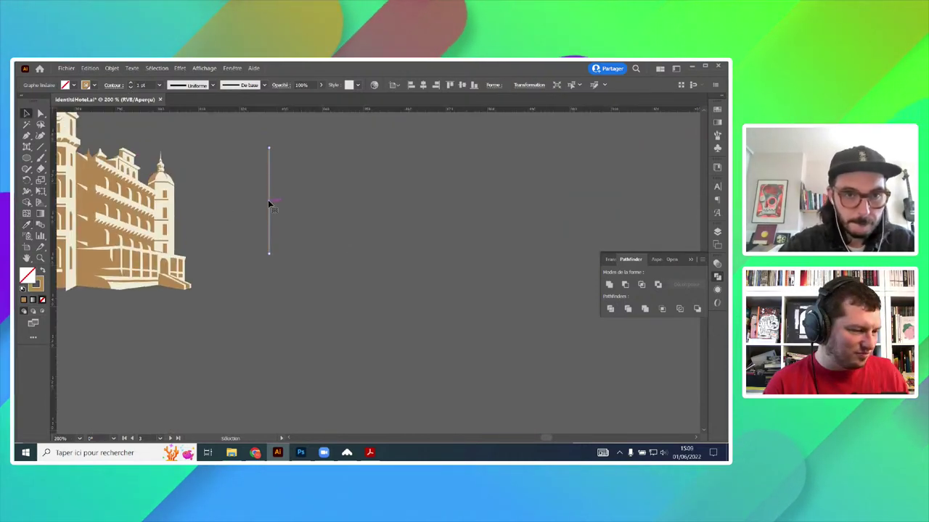
{"action": "key", "text": "ctrl+r"}
{"action": "key", "text": "a"}
{"action": "key", "text": "ctrl+r"}
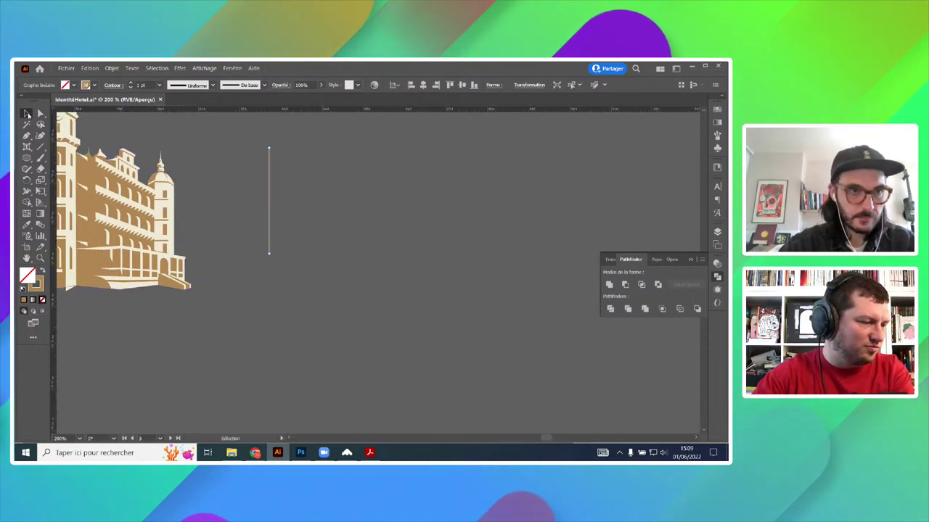
{"action": "left_click_drag", "start_coordinate": [26, 145], "coordinate": [48, 148]}
{"action": "left_click", "coordinate": [49, 148]}
{"action": "key", "text": "v"}
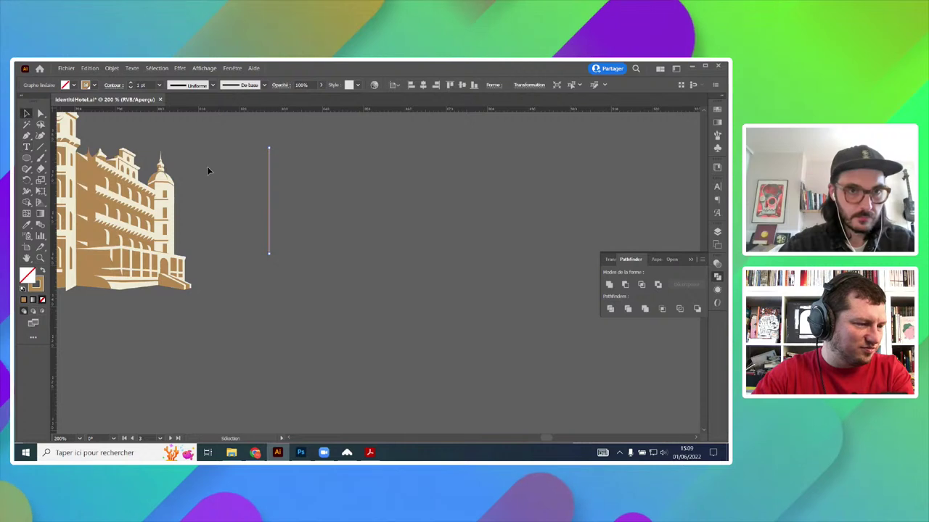
{"action": "left_click", "coordinate": [246, 193]}
- Try a copy of the vertical line rotated 10° about its lower end, and thicken its stroke to 2 pt
{"action": "key", "text": "r"}
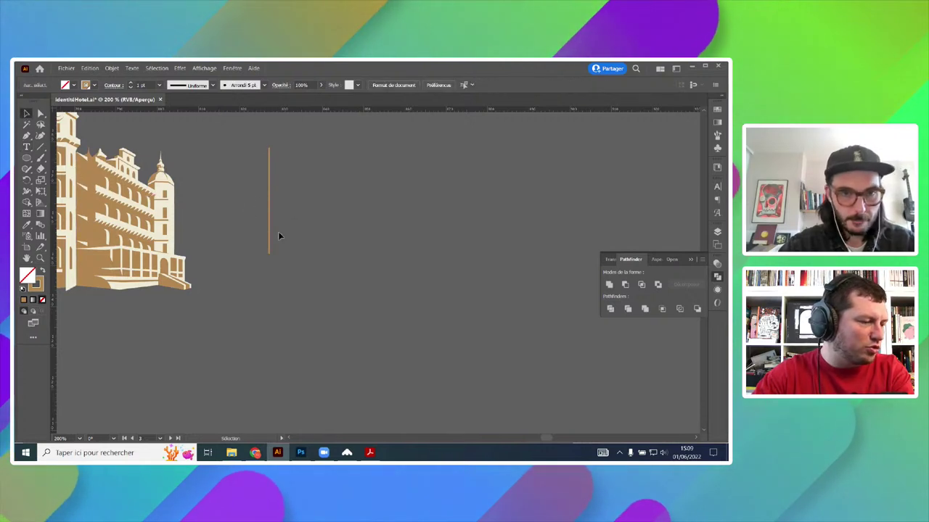
{"action": "left_click", "coordinate": [268, 252], "text": "alt"}
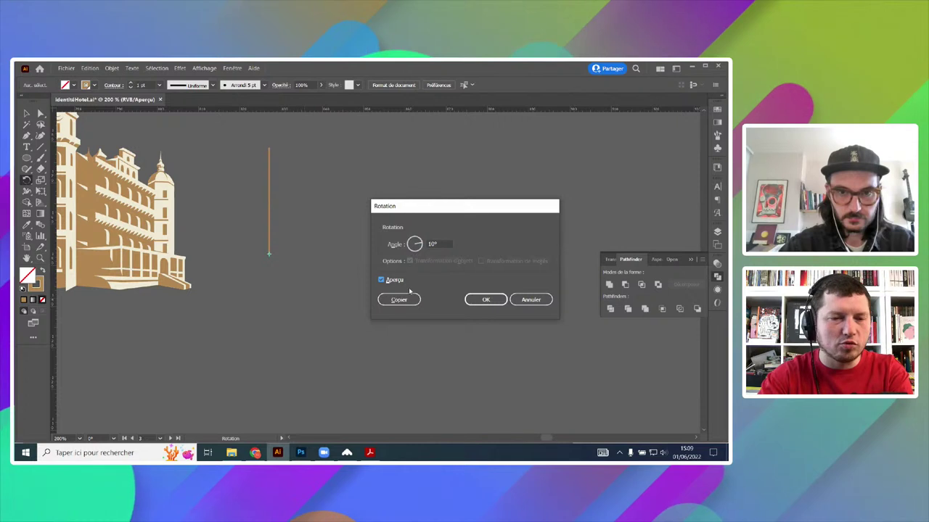
{"action": "left_click", "coordinate": [403, 300]}
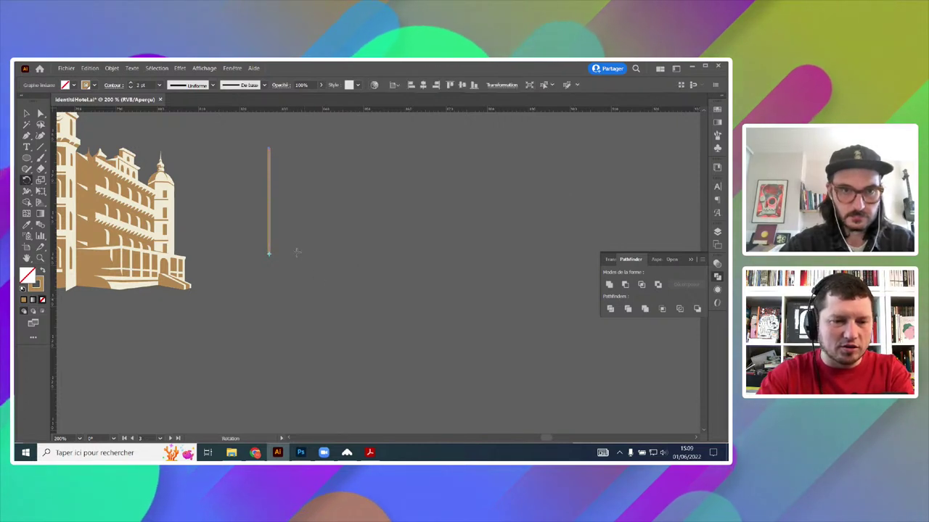
- Make a copy of the vertical line rotated 5° about its lower end, previewing 10° and smaller angles first
{"action": "scroll", "coordinate": [297, 251], "scroll_direction": "up", "scroll_amount": 2}
{"action": "scroll", "coordinate": [282, 230], "scroll_direction": "up", "scroll_amount": 3}
{"action": "key", "text": "v"}
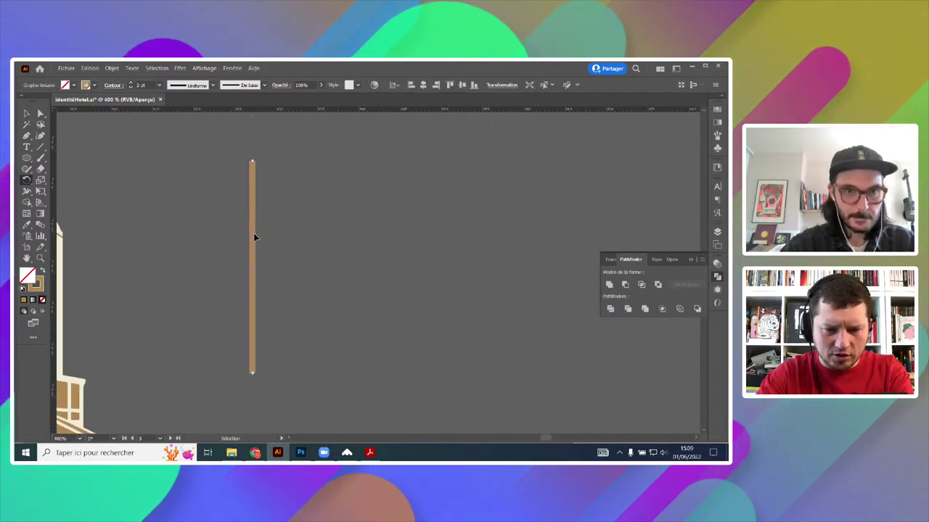
{"action": "scroll", "coordinate": [314, 259], "scroll_direction": "down", "scroll_amount": 3}
{"action": "scroll", "coordinate": [319, 326], "scroll_direction": "up", "scroll_amount": 3}
{"action": "key", "text": "r"}
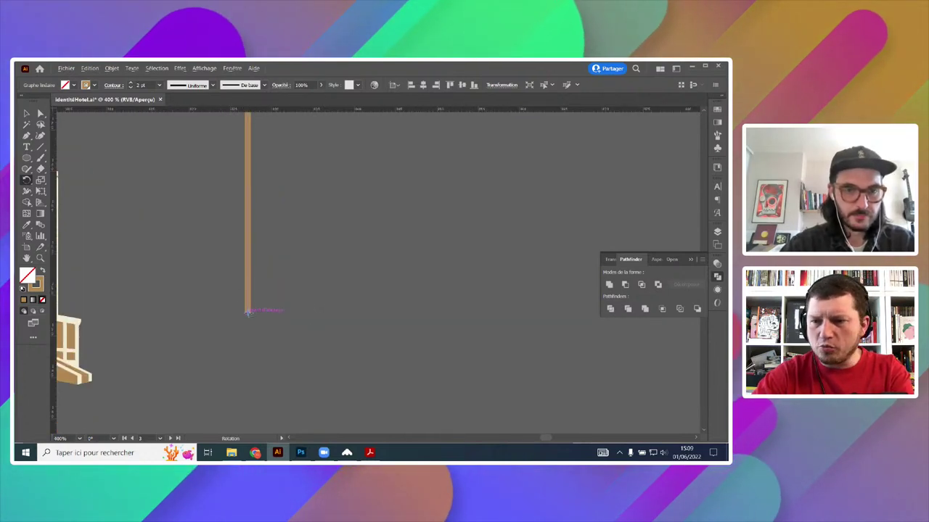
{"action": "left_click", "coordinate": [247, 312], "text": "alt"}
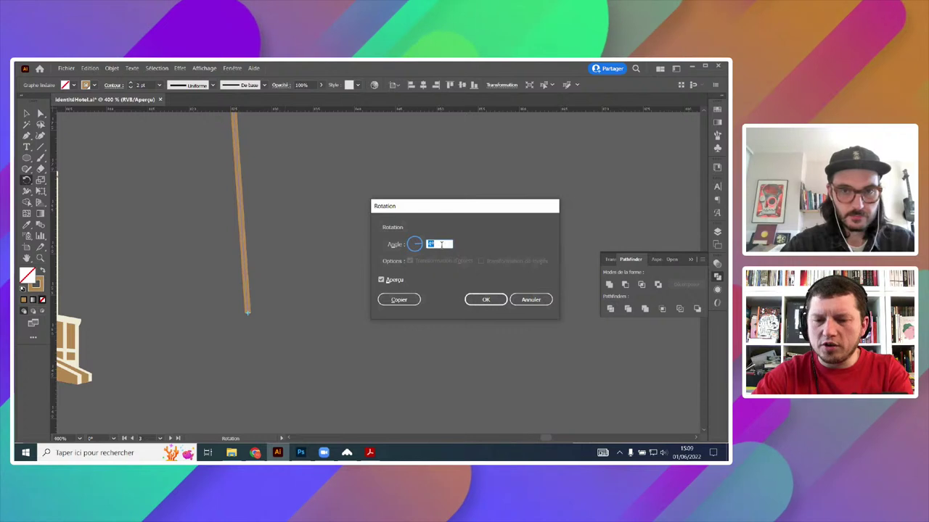
{"action": "key", "text": "Tab"}
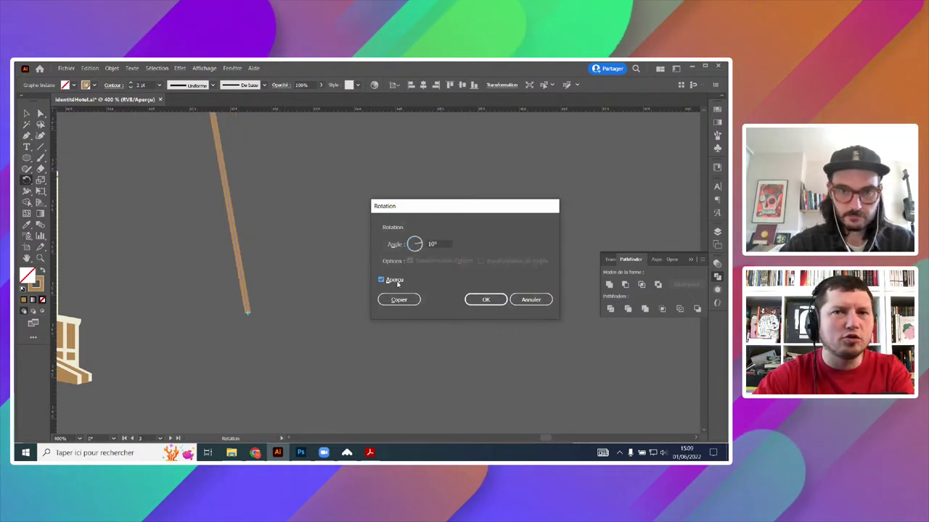
{"action": "left_click", "coordinate": [381, 279]}
{"action": "left_click", "coordinate": [381, 279]}
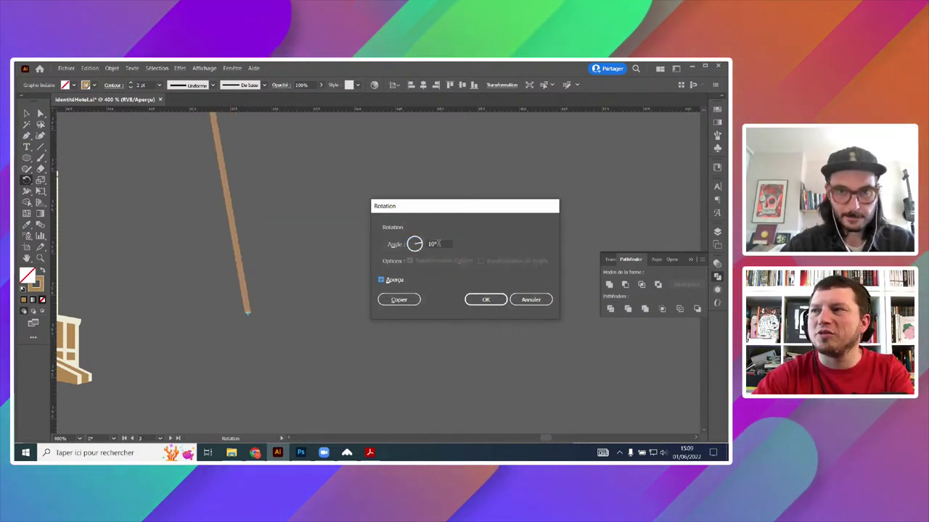
{"action": "key", "text": "Down"}
{"action": "key", "text": "Down"}
{"action": "key", "text": "Down"}
{"action": "key", "text": "Down"}
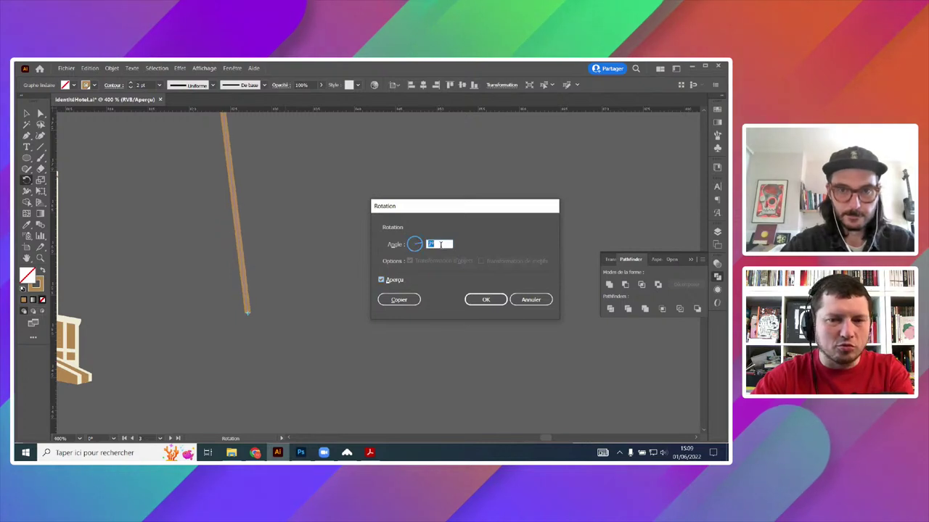
{"action": "left_click", "coordinate": [392, 280]}
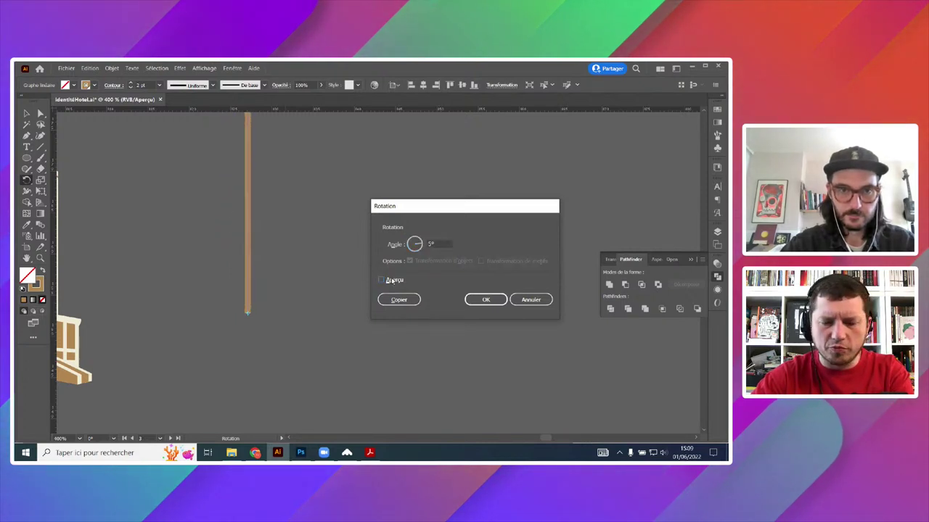
{"action": "left_click", "coordinate": [392, 280]}
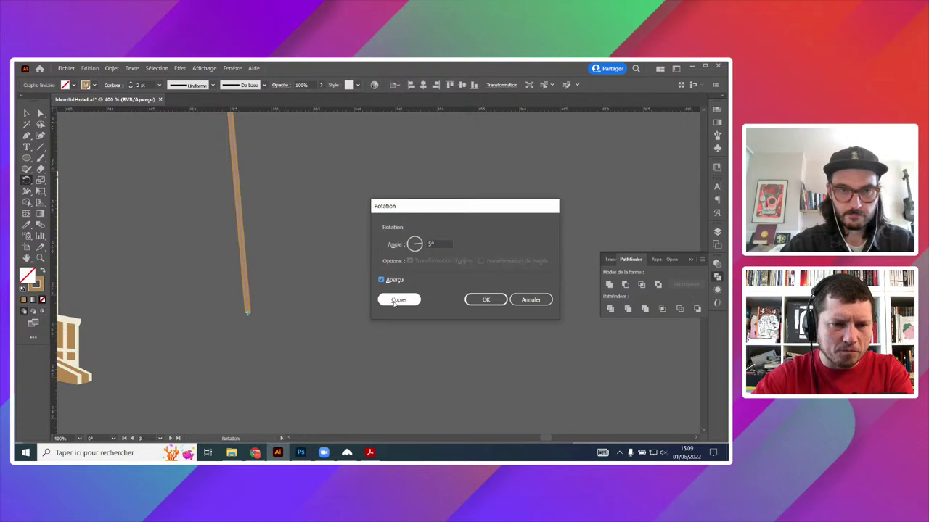
{"action": "left_click", "coordinate": [394, 302]}
- Repeat the 5° rotated copy around the full circle to form a dense sunburst of gold rays
{"action": "scroll", "coordinate": [359, 295], "scroll_direction": "down", "scroll_amount": 2}
{"action": "key", "text": "ctrl+d"}
{"action": "key", "text": "ctrl+d"}
{"action": "key", "text": "ctrl+d"}
{"action": "key", "text": "ctrl+d"}
{"action": "key", "text": "ctrl+d"}
{"action": "key", "text": "ctrl+d"}
{"action": "key", "text": "ctrl+d"}
{"action": "key", "text": "ctrl+d"}
{"action": "key", "text": "ctrl+d"}
{"action": "key", "text": "ctrl+d"}
{"action": "key", "text": "ctrl+d"}
{"action": "key", "text": "ctrl+d"}
{"action": "key", "text": "ctrl+d"}
{"action": "key", "text": "ctrl+d"}
{"action": "key", "text": "ctrl+d"}
{"action": "key", "text": "ctrl+d"}
{"action": "key", "text": "ctrl+d"}
{"action": "key", "text": "ctrl+d"}
{"action": "key", "text": "ctrl+d"}
{"action": "key", "text": "ctrl+d"}
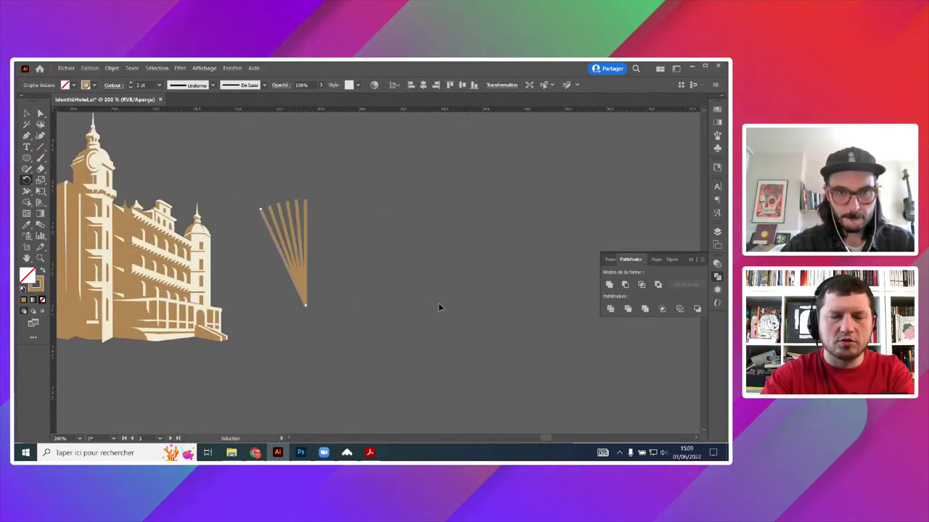
{"action": "key", "text": "ctrl+d"}
{"action": "key", "text": "ctrl+d"}
{"action": "key", "text": "ctrl+d"}
{"action": "key", "text": "ctrl+d"}
{"action": "key", "text": "ctrl+d"}
{"action": "key", "text": "ctrl+d"}
{"action": "key", "text": "ctrl+d"}
{"action": "key", "text": "ctrl+d"}
{"action": "key", "text": "ctrl+d"}
{"action": "key", "text": "ctrl+d"}
{"action": "key", "text": "ctrl+d"}
{"action": "key", "text": "ctrl+d"}
{"action": "key", "text": "ctrl+d"}
{"action": "key", "text": "ctrl+d"}
{"action": "key", "text": "ctrl+d"}
{"action": "key", "text": "ctrl+d"}
{"action": "key", "text": "ctrl+d"}
{"action": "key", "text": "ctrl+d"}
{"action": "key", "text": "ctrl+d"}
{"action": "key", "text": "ctrl+d"}
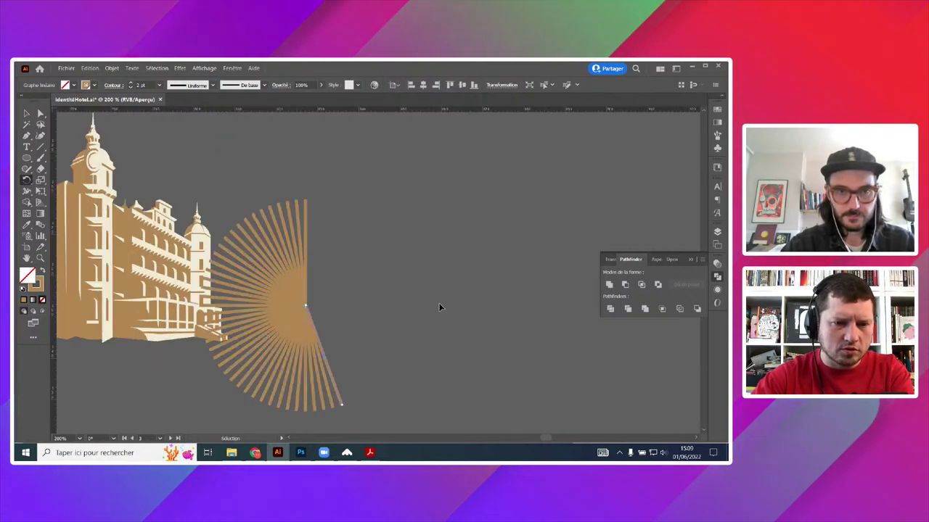
{"action": "key", "text": "ctrl+d"}
{"action": "key", "text": "ctrl+d"}
{"action": "key", "text": "ctrl+d"}
{"action": "key", "text": "ctrl+d"}
{"action": "key", "text": "ctrl+d"}
{"action": "key", "text": "ctrl+d"}
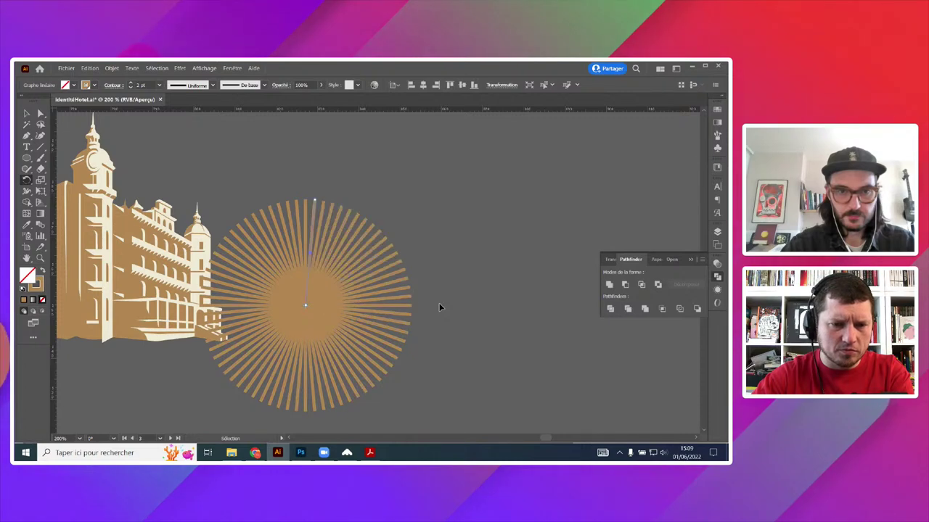
{"action": "scroll", "coordinate": [445, 269], "scroll_direction": "down", "scroll_amount": 4}
{"action": "scroll", "coordinate": [449, 275], "scroll_direction": "up", "scroll_amount": 4}
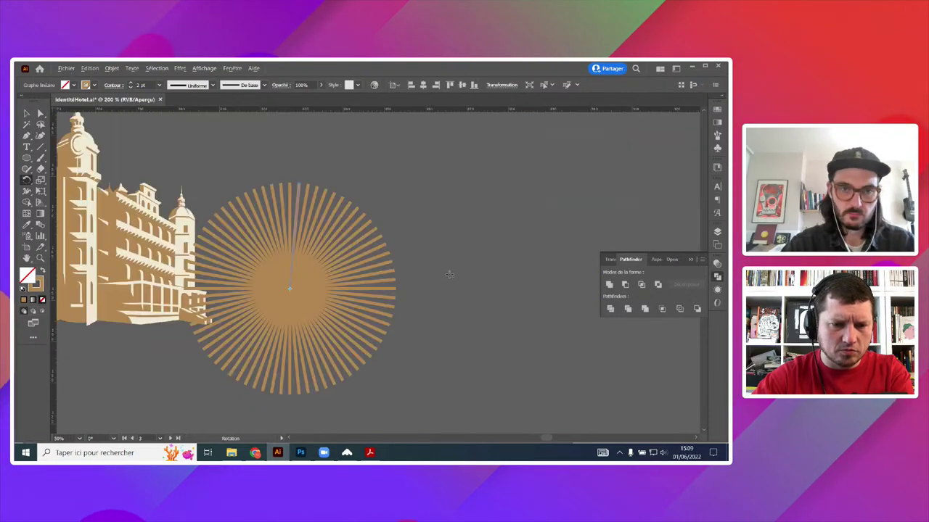
- Undo the 5° ray copies back to the single vertical line, and undo a test move of that line
{"action": "mouse_move", "coordinate": [316, 219]}
{"action": "left_mouse_down"}
{"action": "mouse_move", "coordinate": [341, 214]}
{"action": "mouse_move", "coordinate": [385, 247]}
{"action": "mouse_move", "coordinate": [381, 276]}
{"action": "left_mouse_up"}
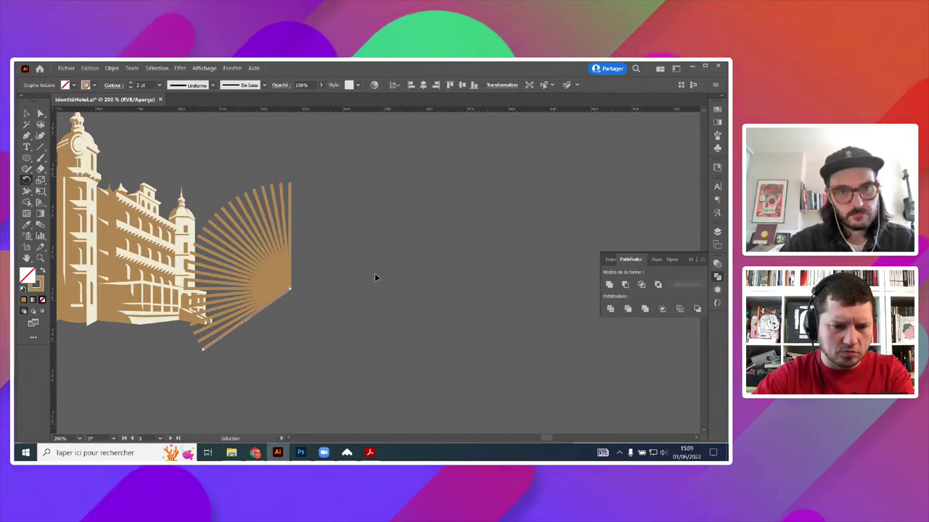
{"action": "key", "text": "ctrl+z"}
{"action": "key", "text": "ctrl+z"}
{"action": "key", "text": "ctrl+z"}
{"action": "key", "text": "ctrl+z"}
{"action": "key", "text": "ctrl+z"}
{"action": "key", "text": "ctrl+z"}
{"action": "key", "text": "ctrl+z"}
{"action": "key", "text": "ctrl+z"}
{"action": "key", "text": "ctrl+z"}
{"action": "key", "text": "ctrl+z"}
{"action": "key", "text": "ctrl+z"}
{"action": "key", "text": "ctrl+z"}
{"action": "key", "text": "ctrl+z"}
{"action": "key", "text": "ctrl+z"}
{"action": "key", "text": "ctrl+z"}
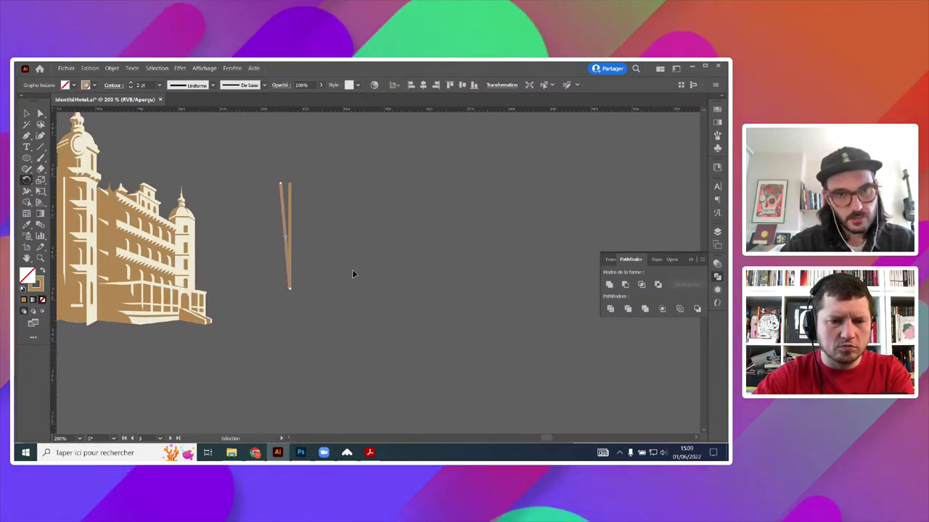
{"action": "key", "text": "ctrl+plus"}
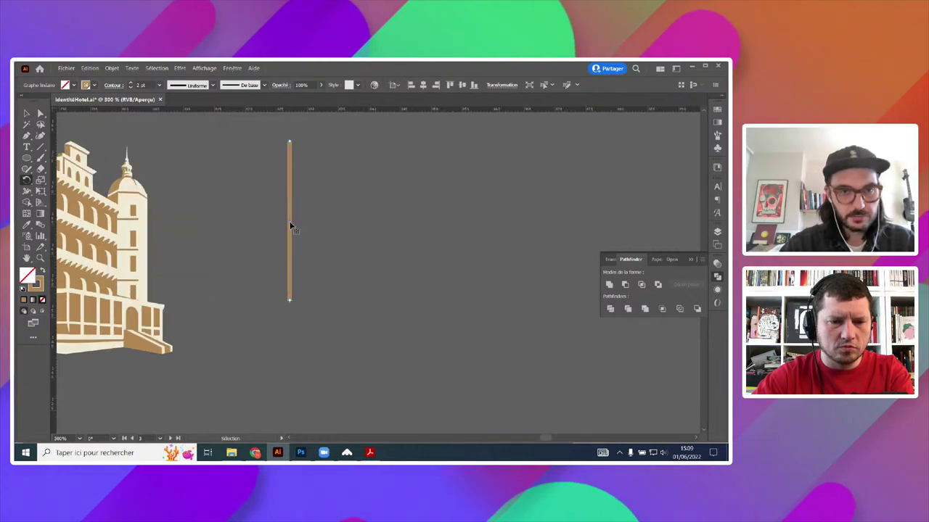
{"action": "left_click_drag", "start_coordinate": [288, 224], "coordinate": [321, 225]}
{"action": "key", "text": "ctrl+z"}
- Make a copy of the vertical line rotated 10° about its lower end
{"action": "key", "text": "r"}
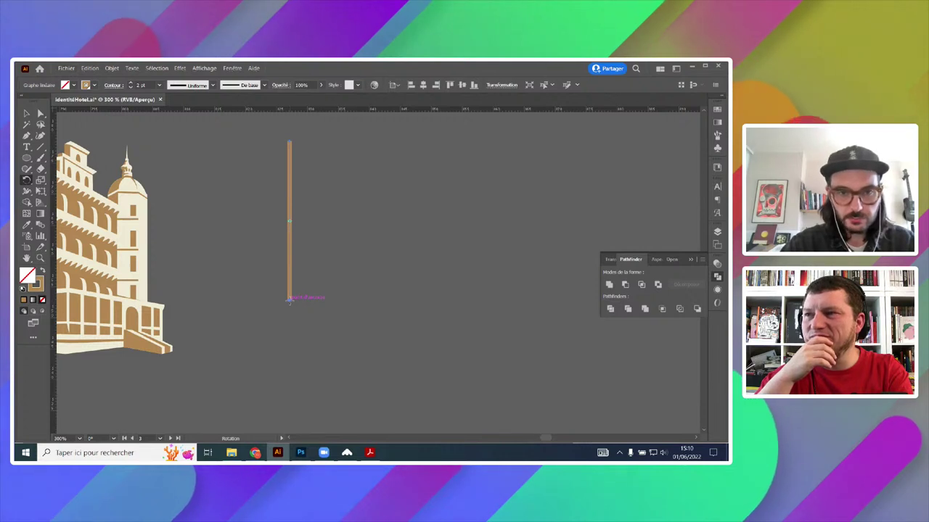
{"action": "left_click", "coordinate": [289, 299], "text": "alt"}
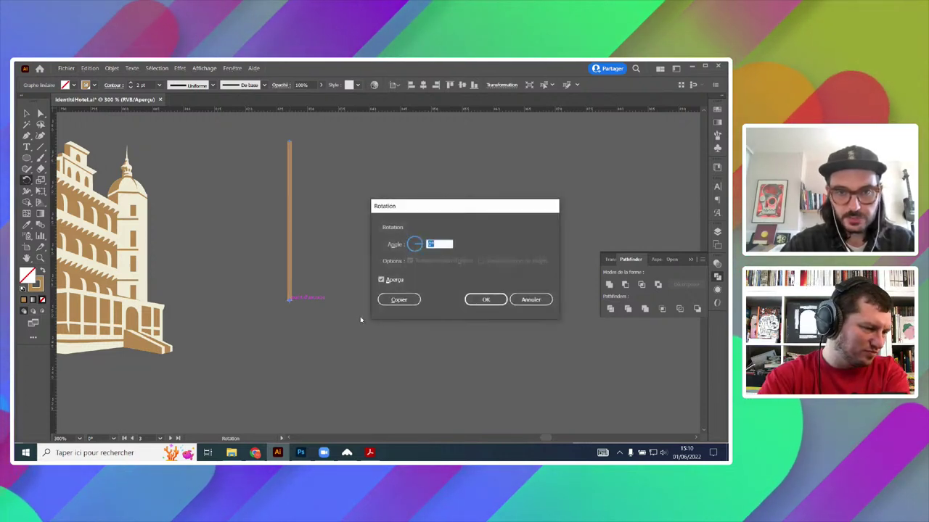
{"action": "type", "text": "10"}
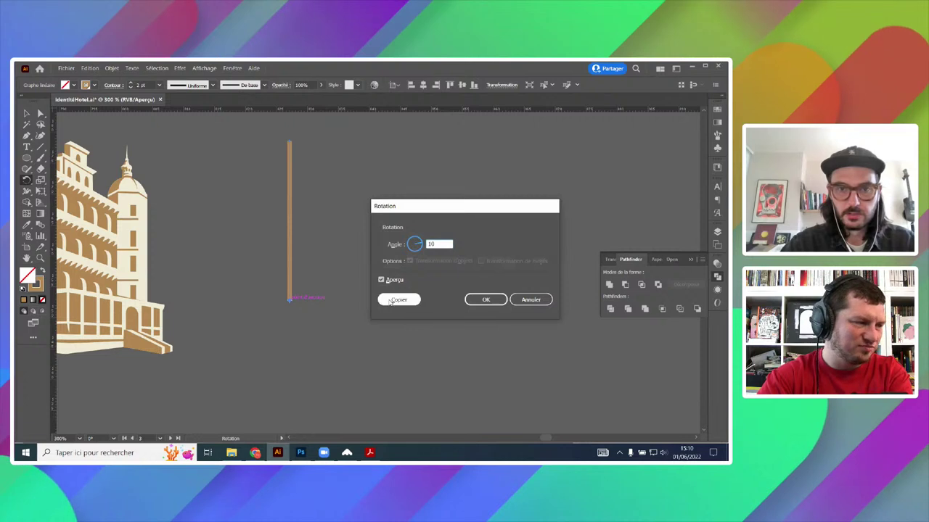
{"action": "left_click", "coordinate": [398, 300]}
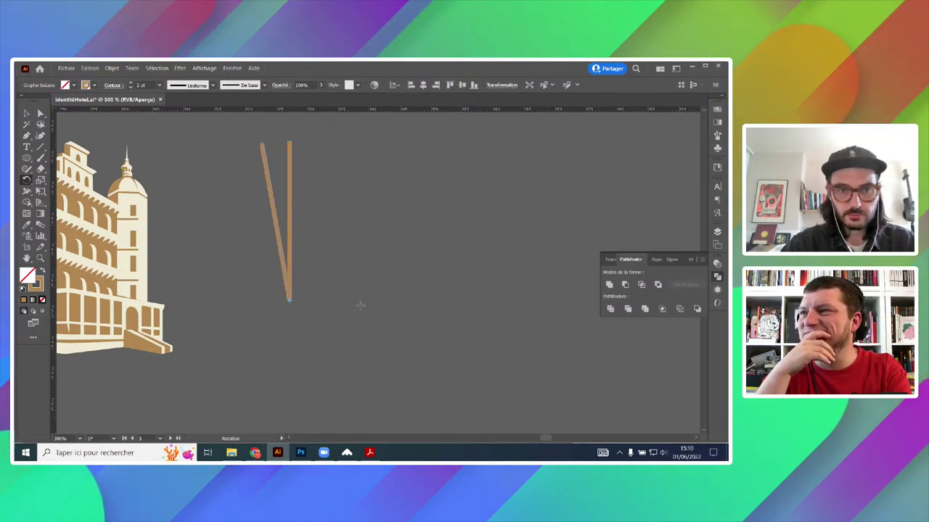
- Repeat the 10° rotated copy around the full circle to complete a sunburst of gold rays
{"action": "key", "text": "ctrl+d"}
{"action": "key", "text": "ctrl+d"}
{"action": "key", "text": "ctrl+d"}
{"action": "key", "text": "ctrl+d"}
{"action": "key", "text": "ctrl+d"}
{"action": "key", "text": "ctrl+d"}
{"action": "key", "text": "ctrl+d"}
{"action": "key", "text": "ctrl+d"}
{"action": "key", "text": "ctrl+d"}
{"action": "key", "text": "ctrl+d"}
{"action": "key", "text": "ctrl+d"}
{"action": "key", "text": "ctrl+d"}
{"action": "key", "text": "ctrl+d"}
{"action": "key", "text": "ctrl+d"}
{"action": "key", "text": "ctrl+d"}
{"action": "key", "text": "ctrl+d"}
{"action": "key", "text": "ctrl+d"}
{"action": "key", "text": "ctrl+d"}
{"action": "key", "text": "ctrl+d"}
{"action": "key", "text": "ctrl+d"}
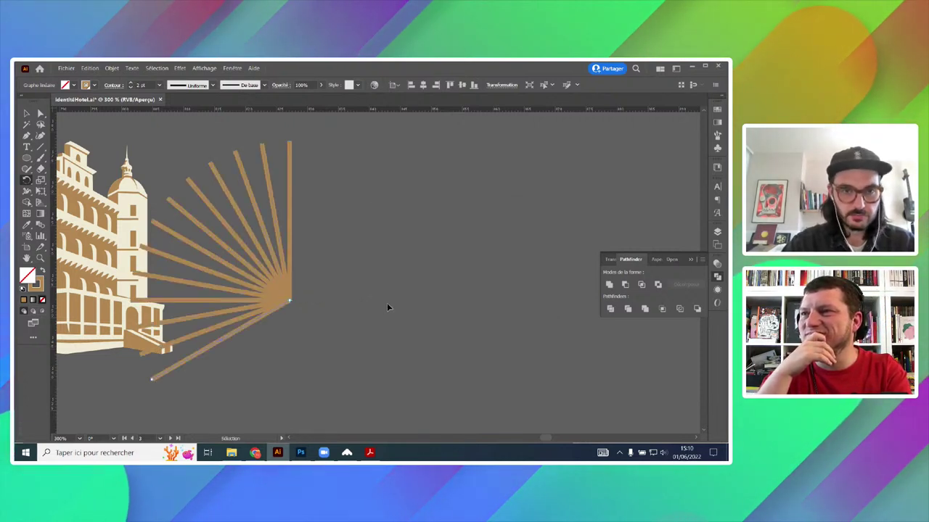
{"action": "key", "text": "ctrl+d"}
{"action": "key", "text": "ctrl+d"}
{"action": "key", "text": "ctrl+d"}
{"action": "key", "text": "ctrl+d"}
{"action": "key", "text": "ctrl+d"}
{"action": "key", "text": "ctrl+d"}
{"action": "key", "text": "ctrl+d"}
{"action": "key", "text": "ctrl+d"}
{"action": "key", "text": "ctrl+d"}
{"action": "key", "text": "ctrl+d"}
{"action": "key", "text": "ctrl+d"}
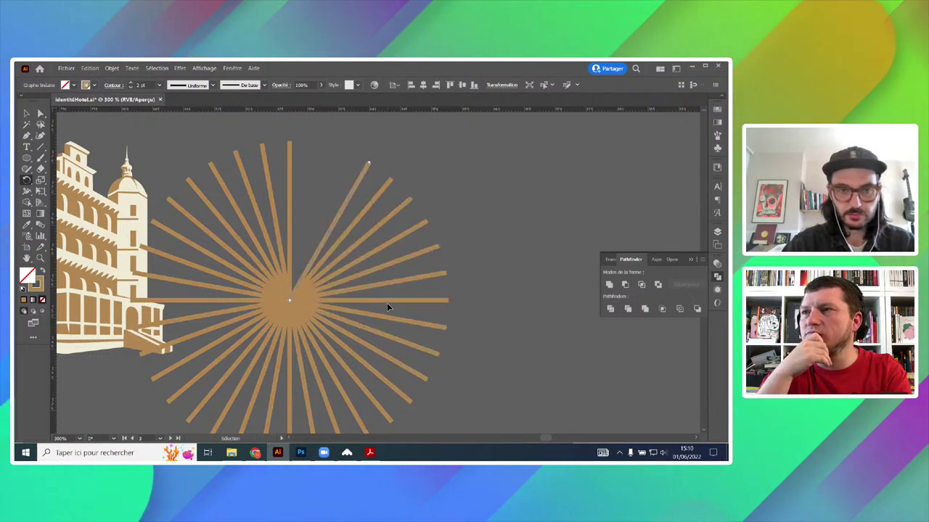
{"action": "key", "text": "ctrl+d"}
{"action": "key", "text": "ctrl+minus"}
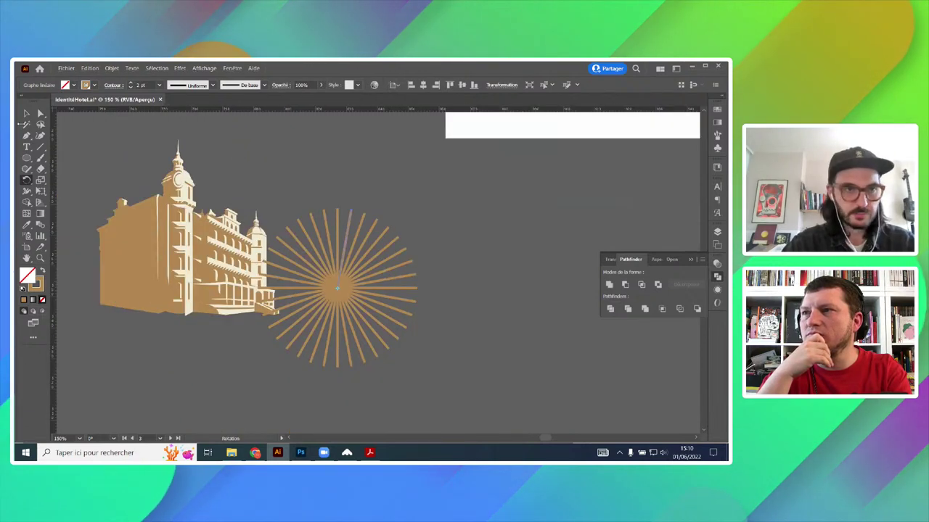
- Select all the rays of the sunburst and move them over the hotel, centred near its main tower
{"action": "key", "text": "v"}
{"action": "left_click_drag", "start_coordinate": [433, 189], "coordinate": [333, 336]}
{"action": "scroll", "coordinate": [383, 301], "scroll_direction": "down", "scroll_amount": 2}
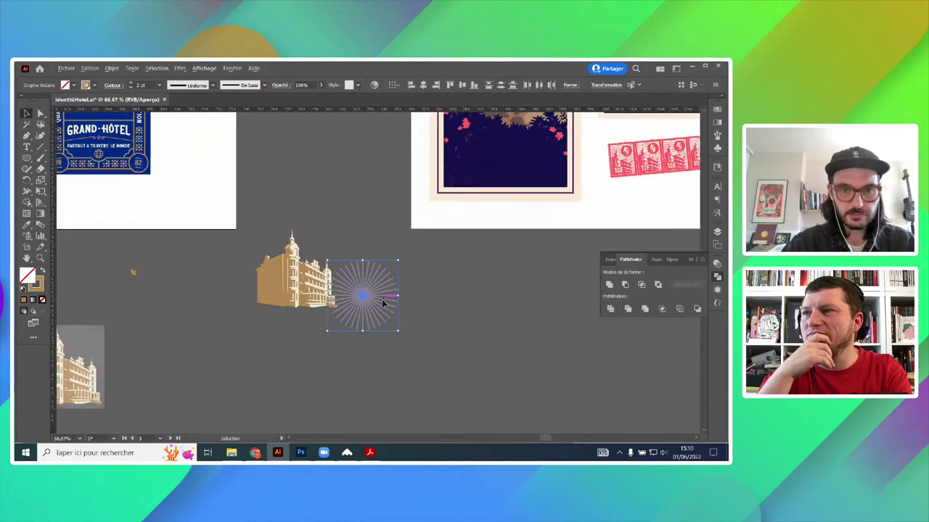
{"action": "left_click_drag", "start_coordinate": [363, 297], "coordinate": [300, 268]}
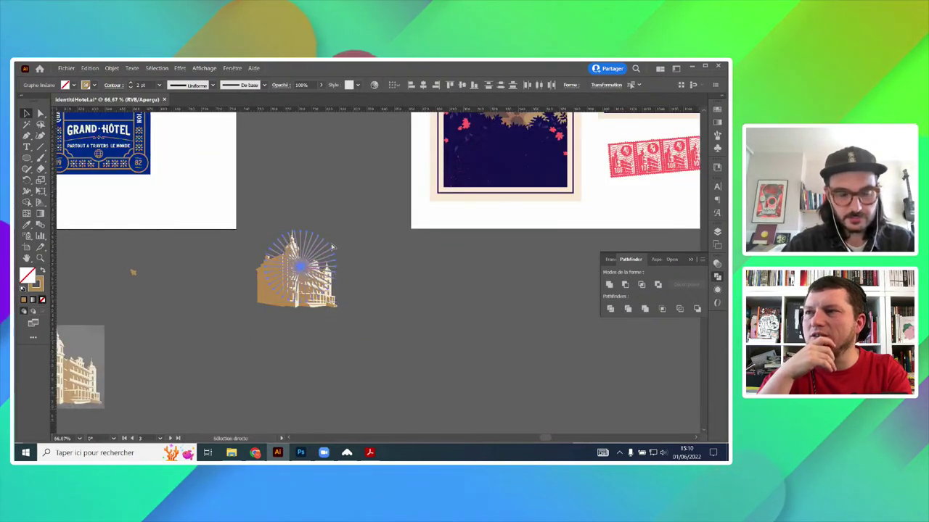
- Group the sunburst rays, enlarge the group proportionally from its centre to extend past the hotel's outline, and leave it selected
{"action": "key", "text": "ctrl+g"}
{"action": "left_click_drag", "start_coordinate": [336, 233], "coordinate": [346, 219]}
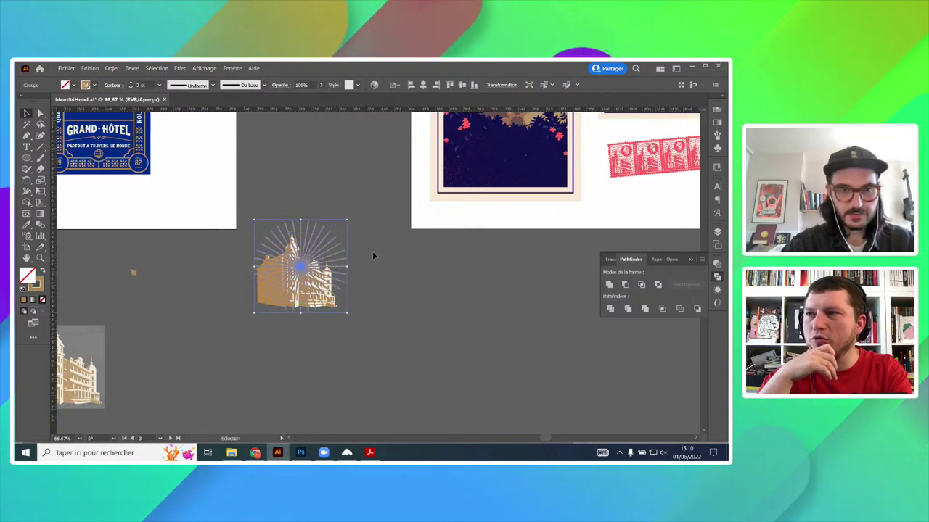
{"action": "left_click", "coordinate": [355, 276]}
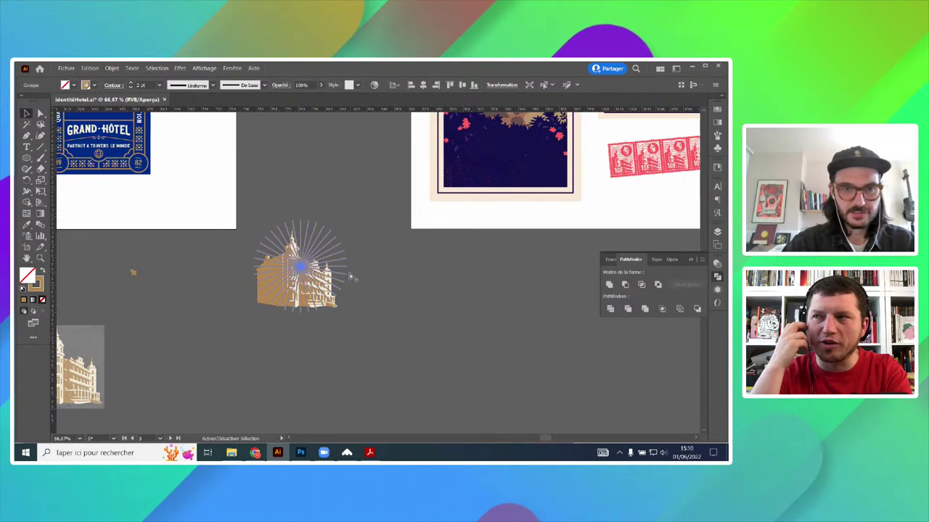
{"action": "left_click", "coordinate": [373, 268]}
{"action": "left_click", "coordinate": [317, 253]}
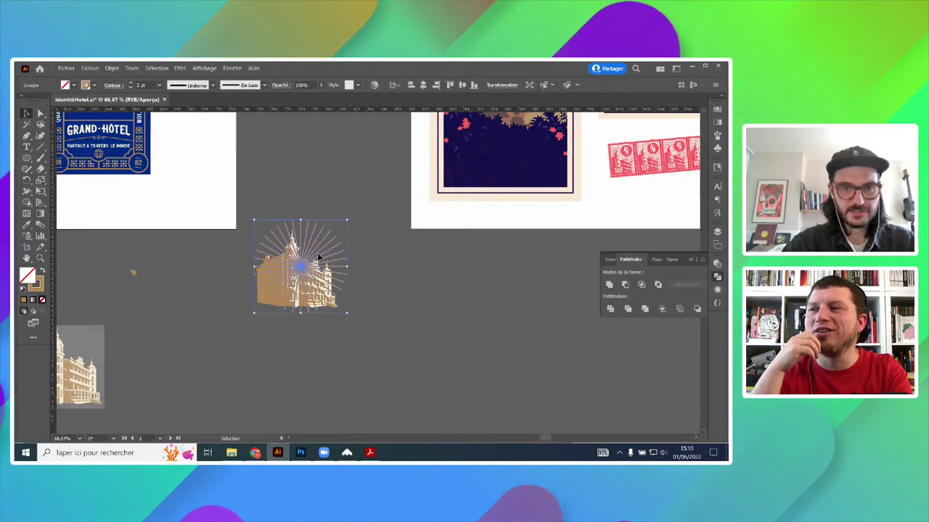
- Send the sunburst group behind the hotel illustration and deselect it
{"action": "right_click", "coordinate": [317, 253]}
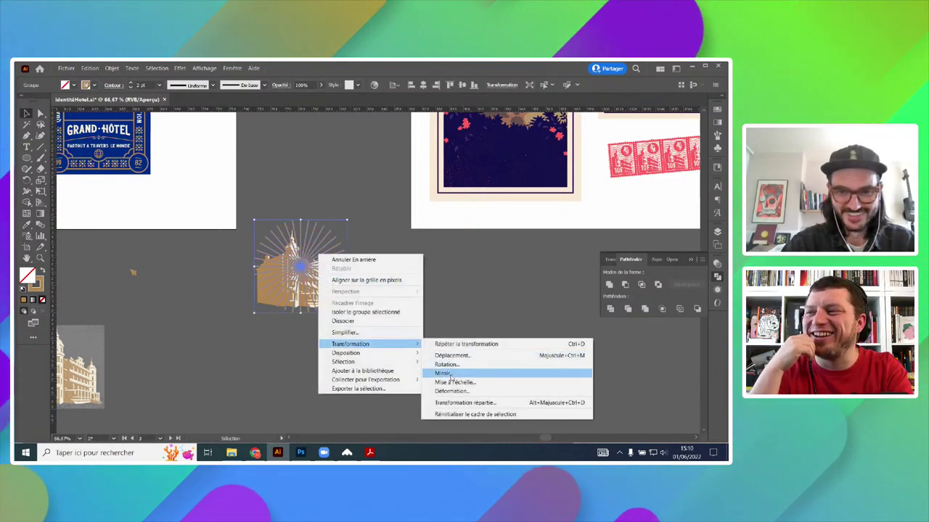
{"action": "mouse_move", "coordinate": [363, 353]}
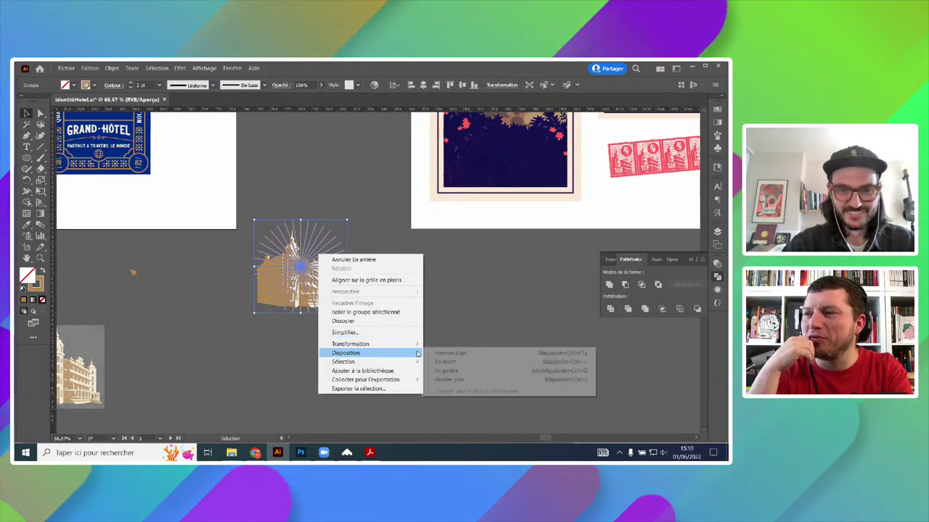
{"action": "left_click", "coordinate": [454, 379]}
{"action": "left_click", "coordinate": [441, 281]}
{"action": "scroll", "coordinate": [377, 265], "scroll_direction": "down", "scroll_amount": 2}
{"action": "left_click_drag", "start_coordinate": [408, 294], "coordinate": [338, 267]}
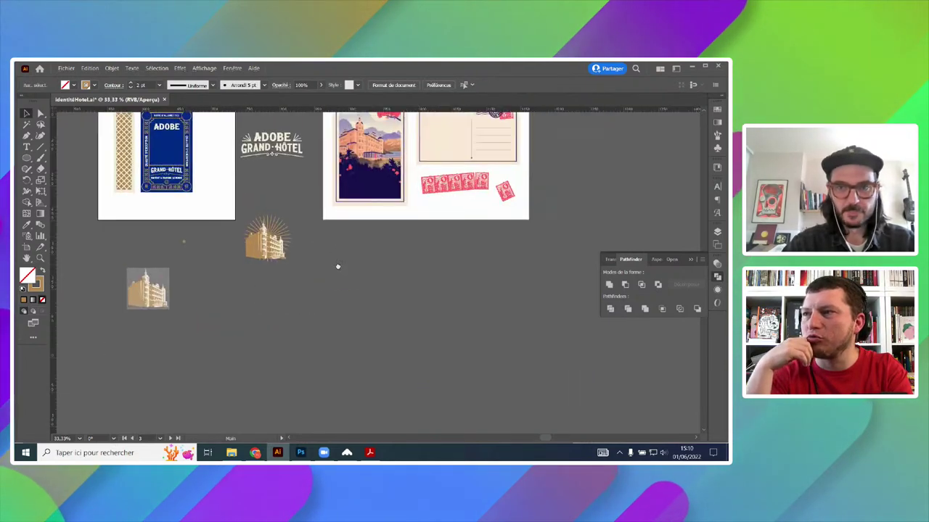
- Draw a vertical gold line in the empty space beside the hotel and keep it selected
{"action": "scroll", "coordinate": [338, 256], "scroll_direction": "up", "scroll_amount": 3}
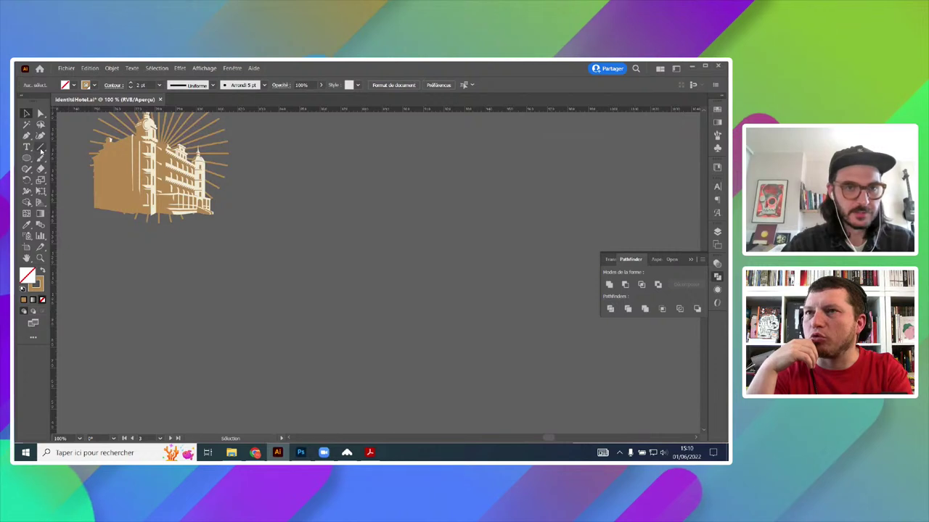
{"action": "left_click", "coordinate": [41, 147]}
{"action": "left_click_drag", "start_coordinate": [307, 195], "coordinate": [306, 261]}
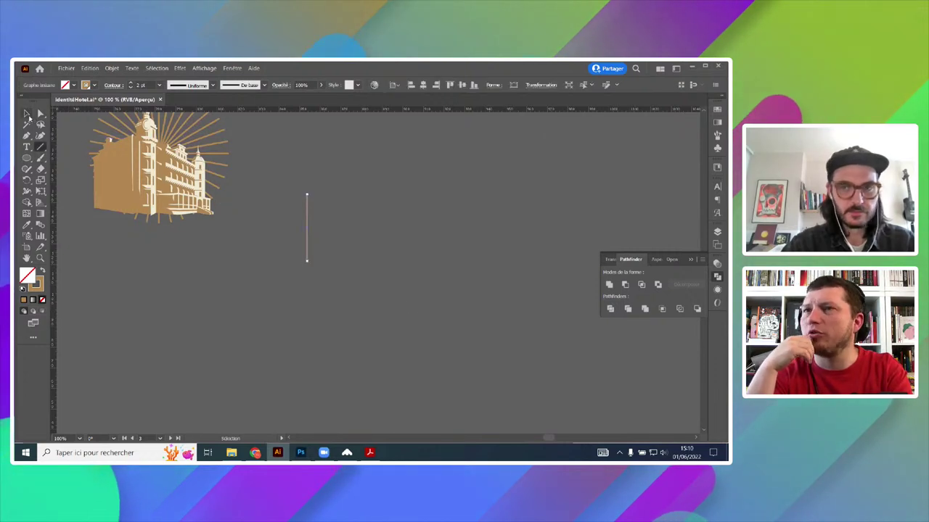
{"action": "left_click", "coordinate": [28, 115]}
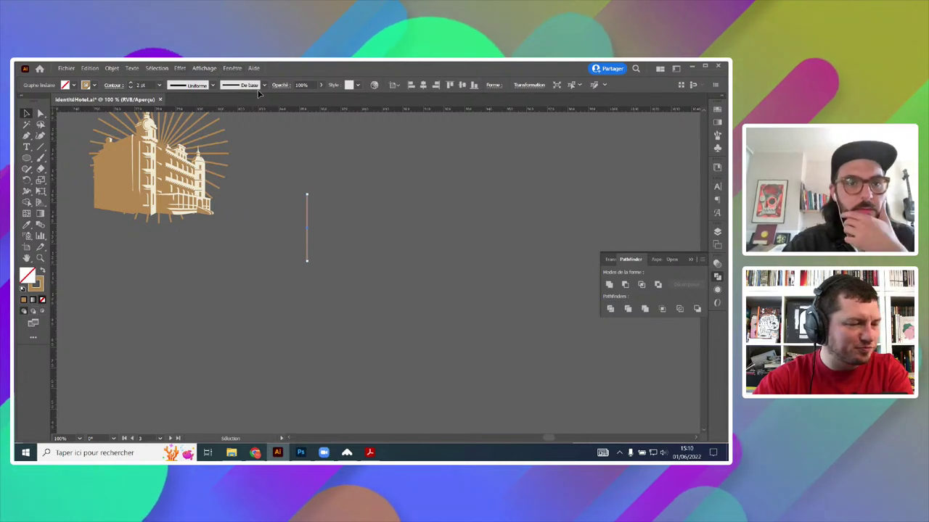
- Open the settings of a live Transform effect for the line
{"action": "left_click", "coordinate": [179, 68]}
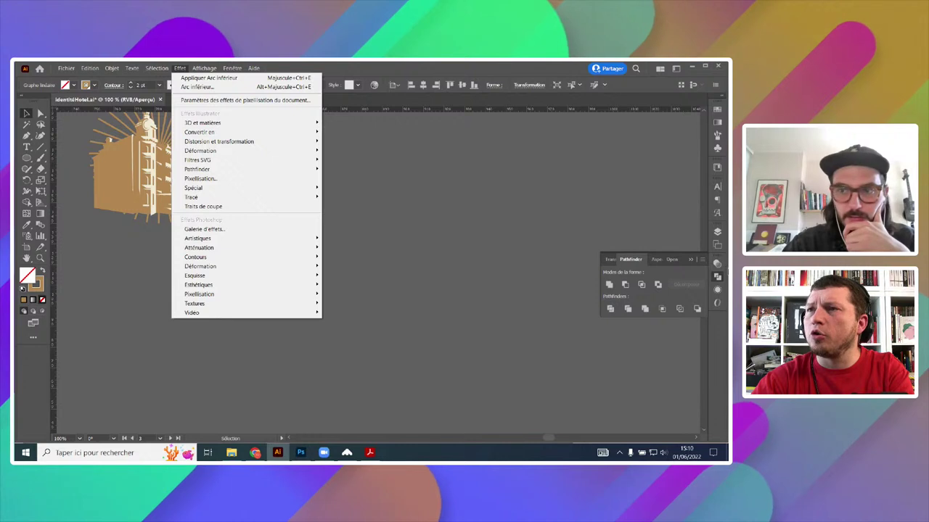
{"action": "left_click", "coordinate": [717, 289]}
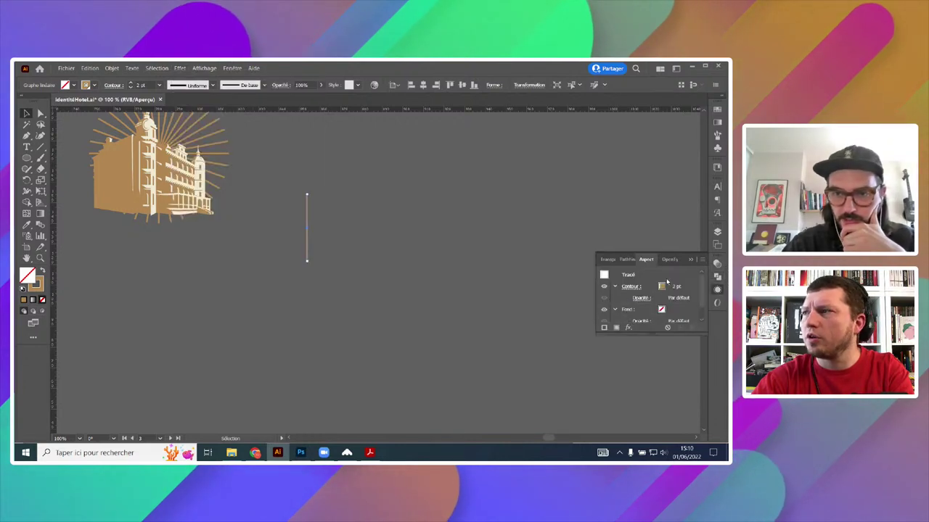
{"action": "scroll", "coordinate": [661, 293], "scroll_direction": "down", "scroll_amount": 1}
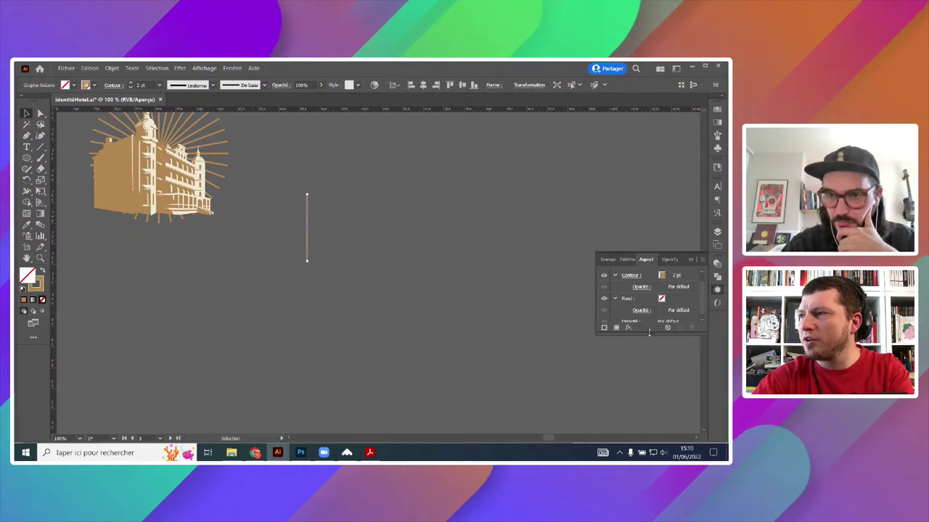
{"action": "left_click_drag", "start_coordinate": [628, 334], "coordinate": [651, 361]}
{"action": "left_click", "coordinate": [629, 353]}
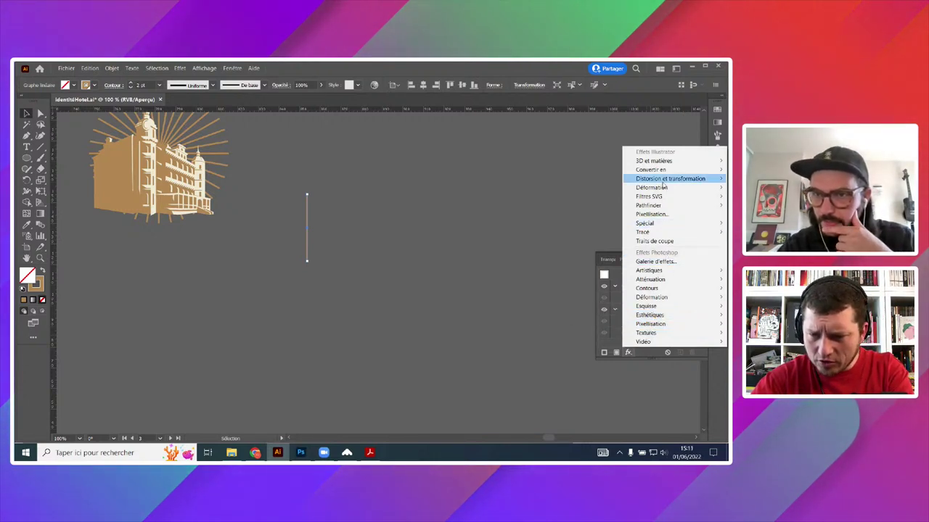
{"action": "mouse_move", "coordinate": [662, 179]}
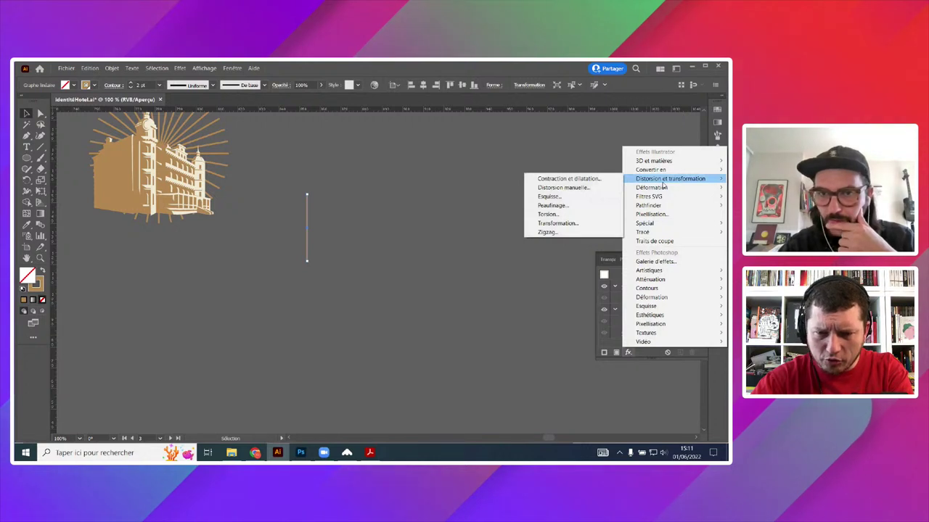
{"action": "left_click", "coordinate": [558, 223]}
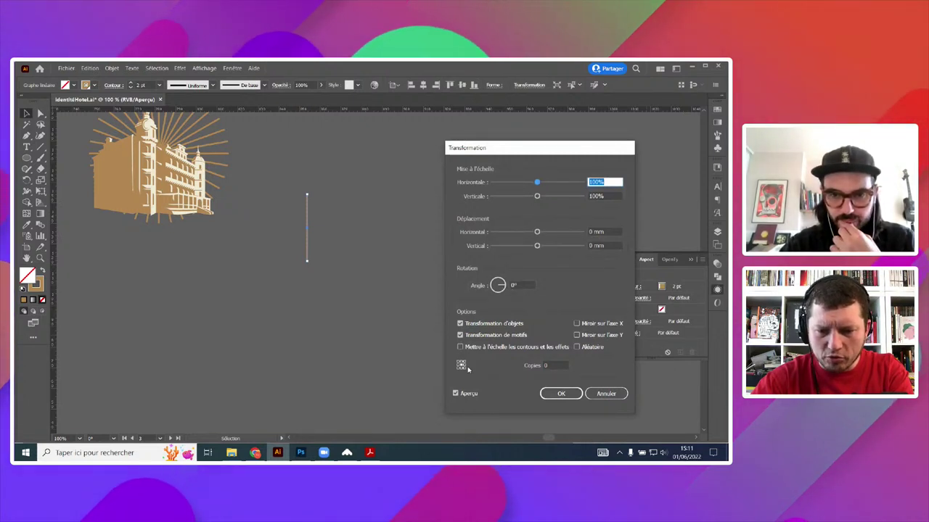
- Set the Transform effect to 10 copies with a 13° rotation, with the preview on
{"action": "left_click", "coordinate": [524, 364]}
{"action": "type", "text": "10"}
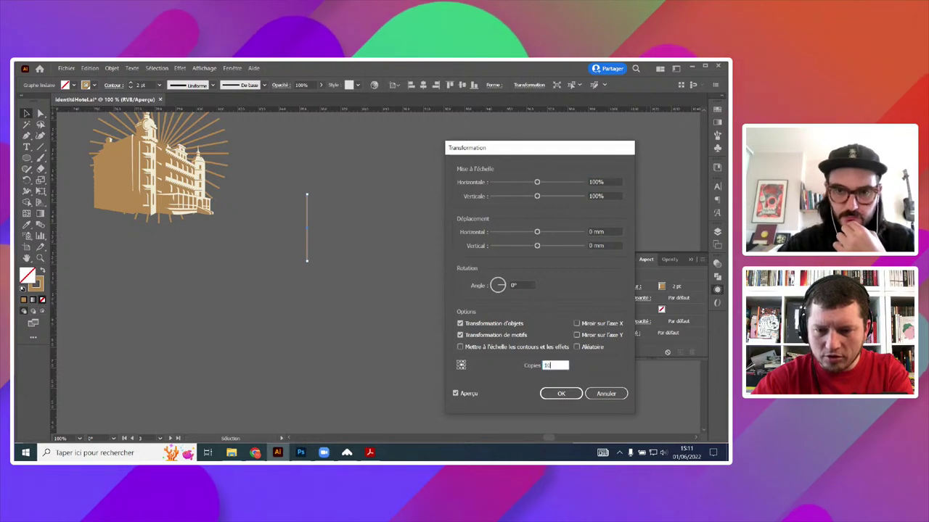
{"action": "left_click", "coordinate": [456, 394]}
{"action": "left_click", "coordinate": [455, 394]}
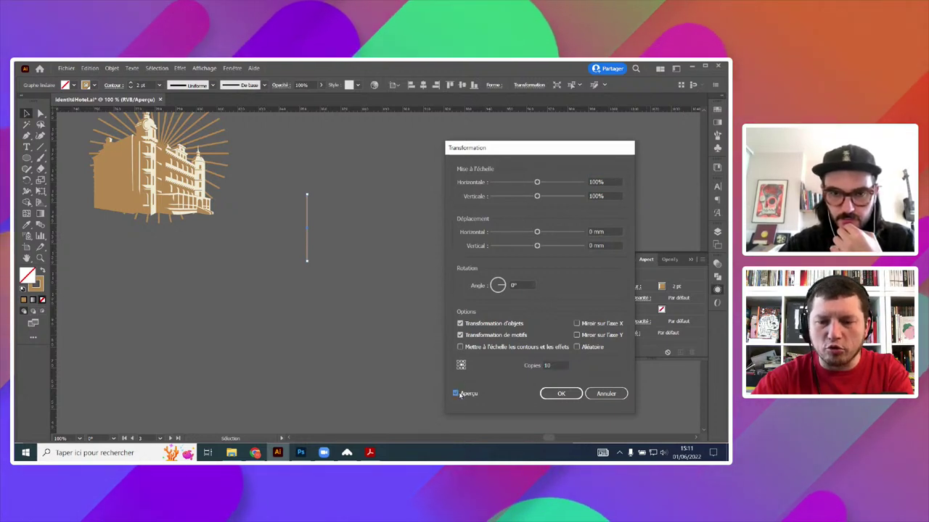
{"action": "left_click", "coordinate": [516, 285]}
{"action": "key", "text": "Up"}
{"action": "key", "text": "Up"}
{"action": "key", "text": "Up"}
{"action": "key", "text": "Up"}
{"action": "key", "text": "Up"}
{"action": "key", "text": "Up"}
{"action": "key", "text": "Up"}
{"action": "key", "text": "Up"}
{"action": "key", "text": "Up"}
{"action": "key", "text": "Up"}
{"action": "key", "text": "Up"}
{"action": "key", "text": "Up"}
{"action": "key", "text": "Up"}
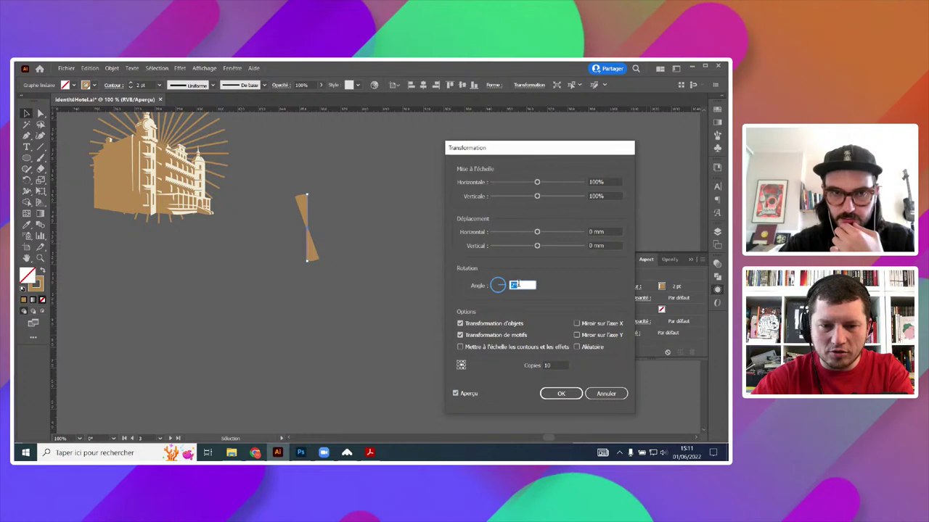
- Try the line's lower end and upper end as the rotation's reference point, finishing with its centre
{"action": "left_click", "coordinate": [461, 369]}
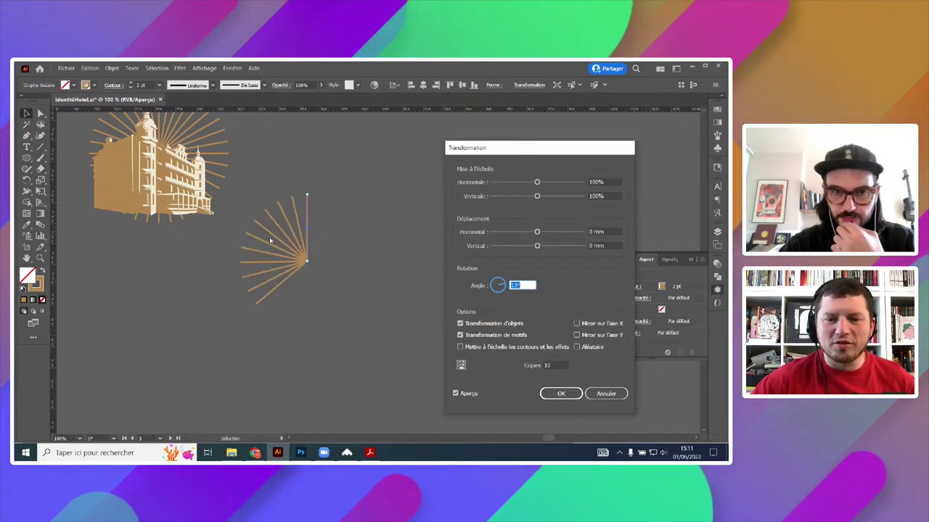
{"action": "left_click", "coordinate": [461, 363]}
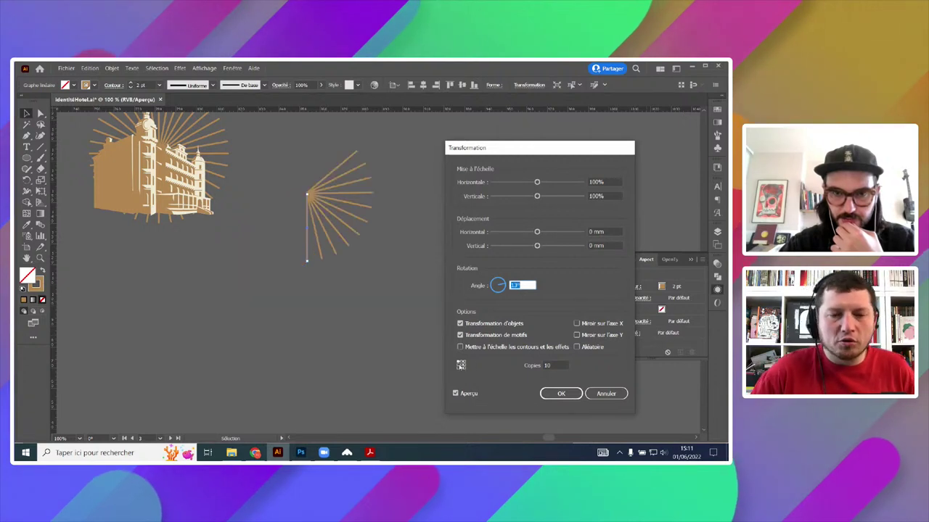
{"action": "left_click", "coordinate": [461, 365]}
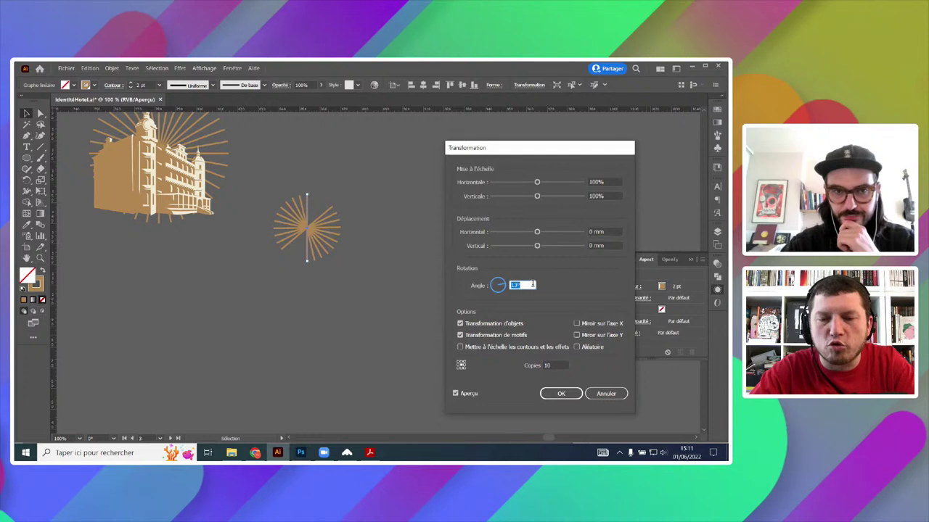
- Set the rotation angle of the line's copies to 18°
{"action": "type", "text": "10"}
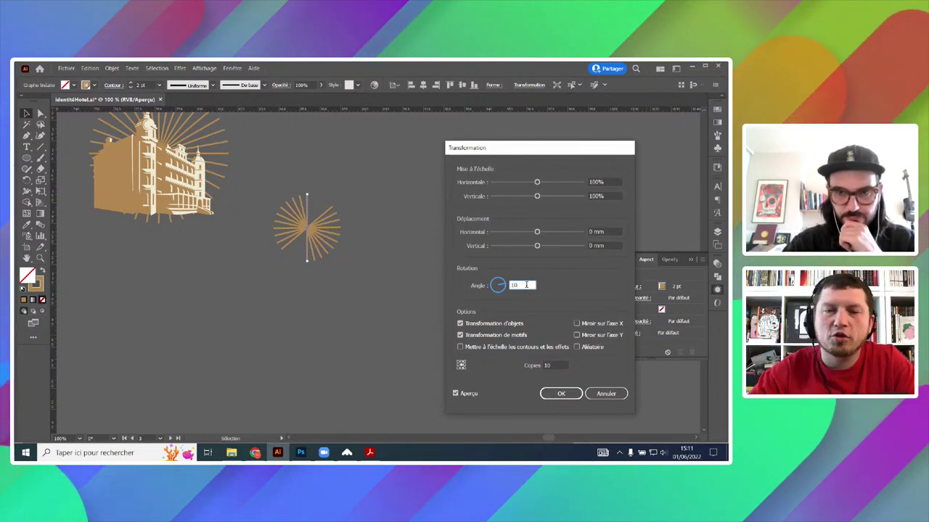
{"action": "key", "text": "Up"}
{"action": "key", "text": "Up"}
{"action": "key", "text": "Up"}
{"action": "key", "text": "Up"}
{"action": "key", "text": "Up"}
{"action": "key", "text": "Up"}
{"action": "key", "text": "Up"}
{"action": "key", "text": "Up"}
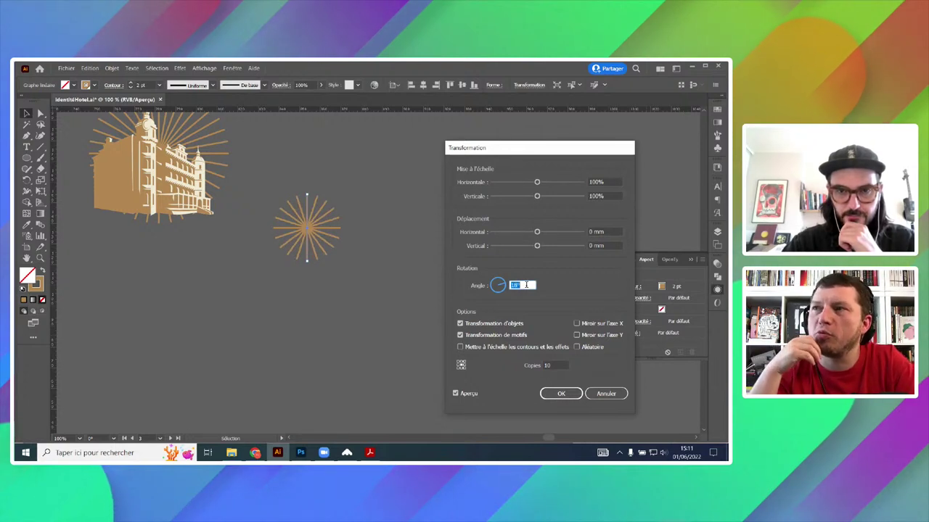
- Try a horizontal offset on the copies, reset it to 0 mm, and set the rotation angle to 16°
{"action": "left_click_drag", "start_coordinate": [538, 231], "coordinate": [534, 232]}
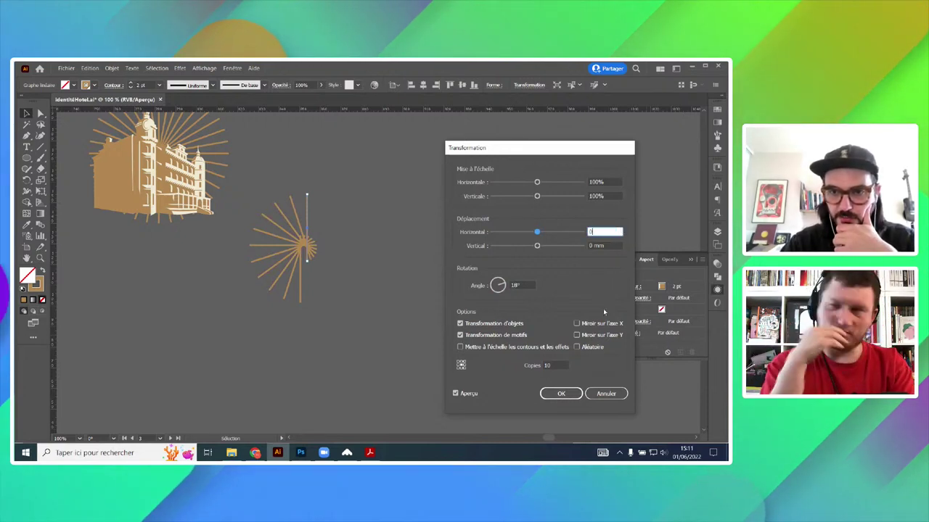
{"action": "double_click", "coordinate": [516, 285]}
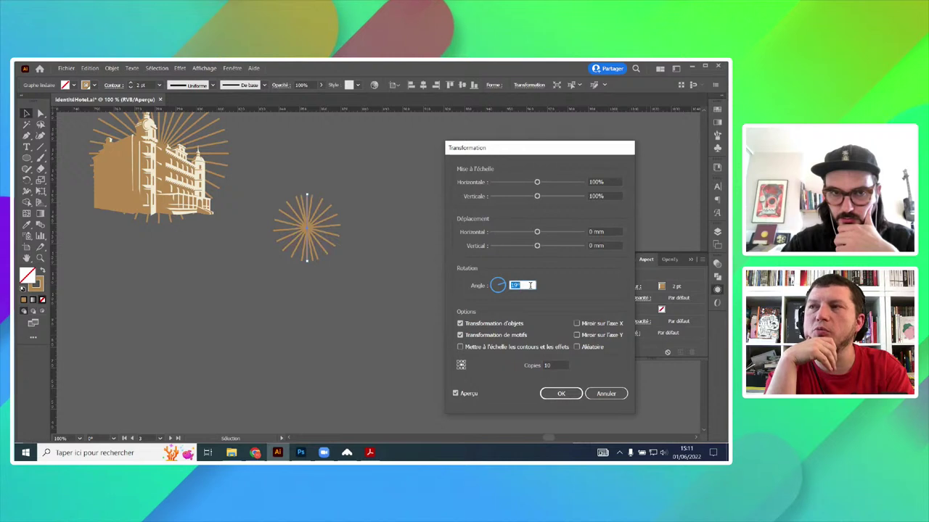
{"action": "key", "text": "Down"}
{"action": "key", "text": "Down"}
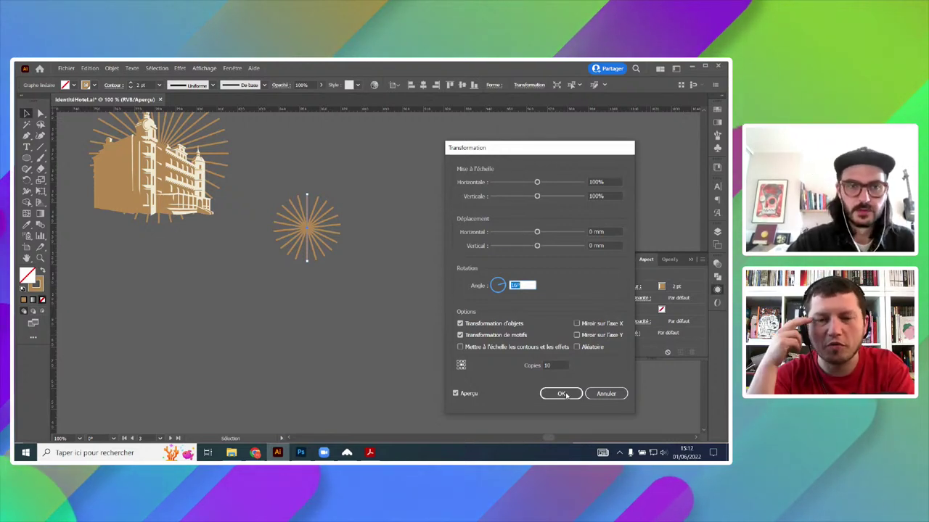
- Cancel the Transform effect and delete the trial line
{"action": "left_click", "coordinate": [380, 163]}
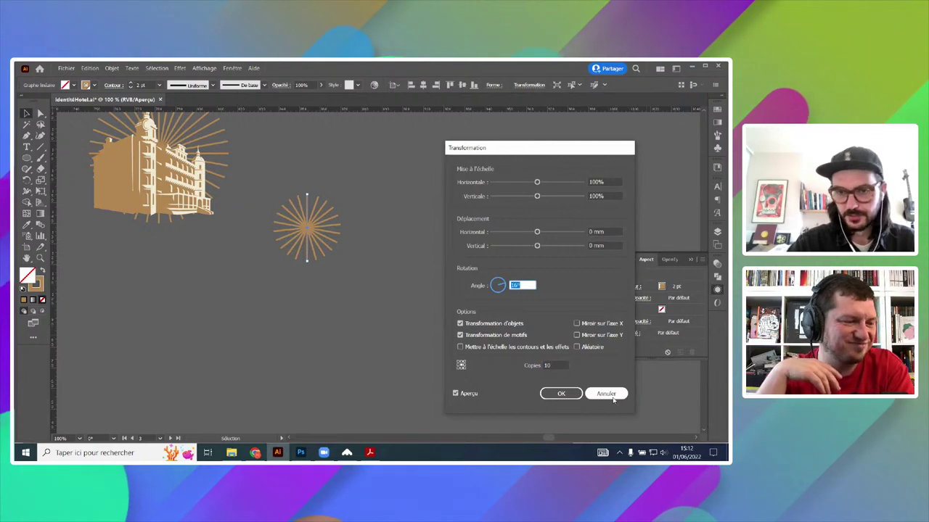
{"action": "left_click", "coordinate": [606, 394]}
{"action": "left_click_drag", "start_coordinate": [210, 222], "coordinate": [375, 317]}
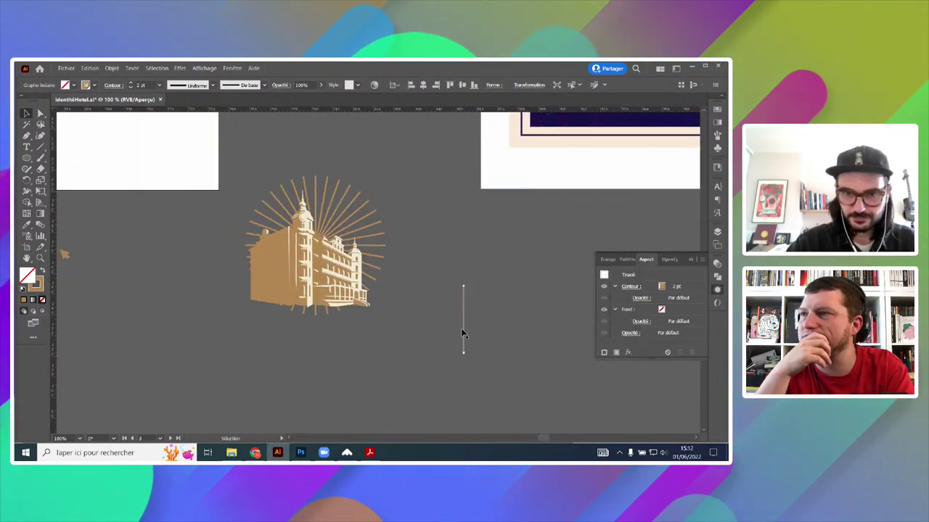
{"action": "left_click", "coordinate": [444, 383]}
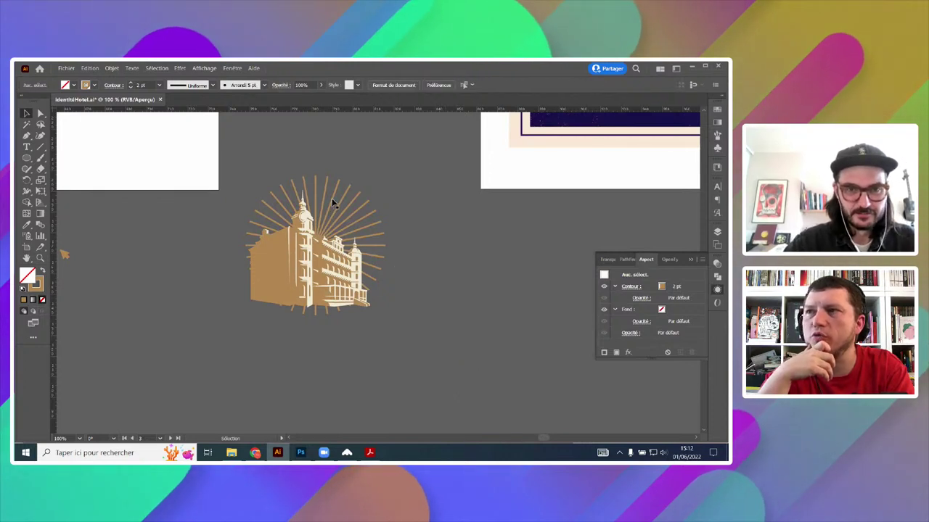
- Enlarge the sunburst group proportionally from its centre so its rays extend further past the hotel, and deselect it
{"action": "mouse_move", "coordinate": [333, 201]}
{"action": "left_mouse_down"}
{"action": "mouse_move", "coordinate": [330, 186]}
{"action": "mouse_move", "coordinate": [331, 199]}
{"action": "left_mouse_up"}
{"action": "left_click_drag", "start_coordinate": [388, 171], "coordinate": [394, 164]}
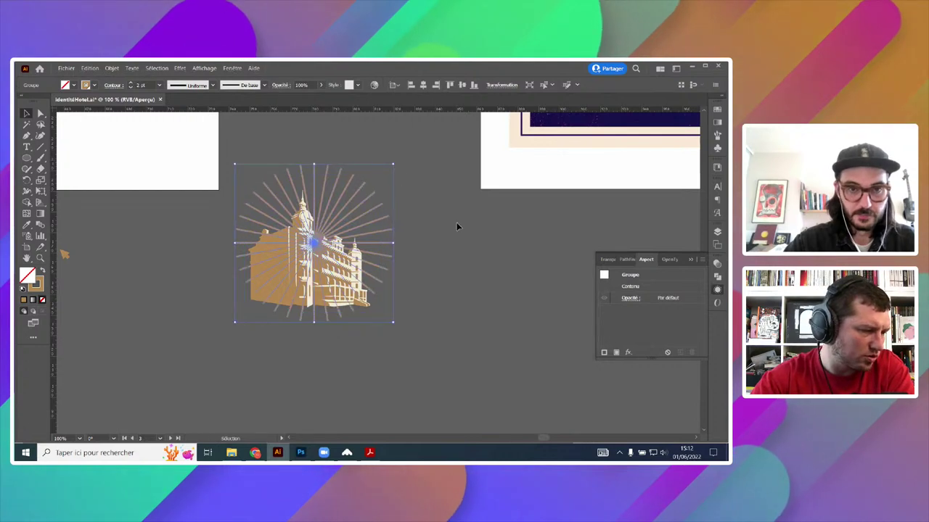
{"action": "left_click", "coordinate": [456, 226]}
- Draw an unfilled, gold-outlined upright rectangle over the hotel, from above the main tower to just below the building's base
{"action": "left_click_drag", "start_coordinate": [26, 157], "coordinate": [56, 160]}
{"action": "left_click_drag", "start_coordinate": [251, 174], "coordinate": [289, 214]}
{"action": "left_click_drag", "start_coordinate": [353, 313], "coordinate": [357, 311]}
{"action": "left_click_drag", "start_coordinate": [342, 175], "coordinate": [354, 177]}
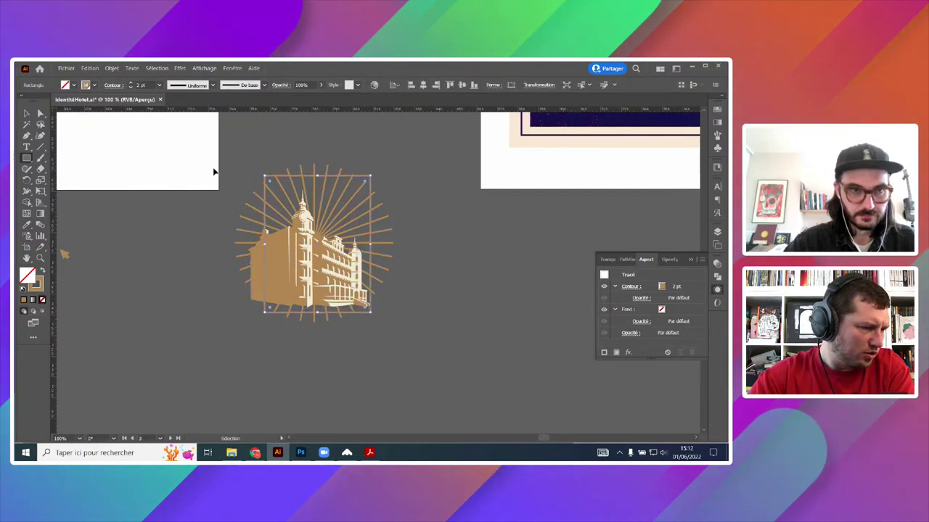
- Round the rectangle's two upper corners fully so it becomes an arch, keeping the lower corners square
{"action": "left_click", "coordinate": [40, 113]}
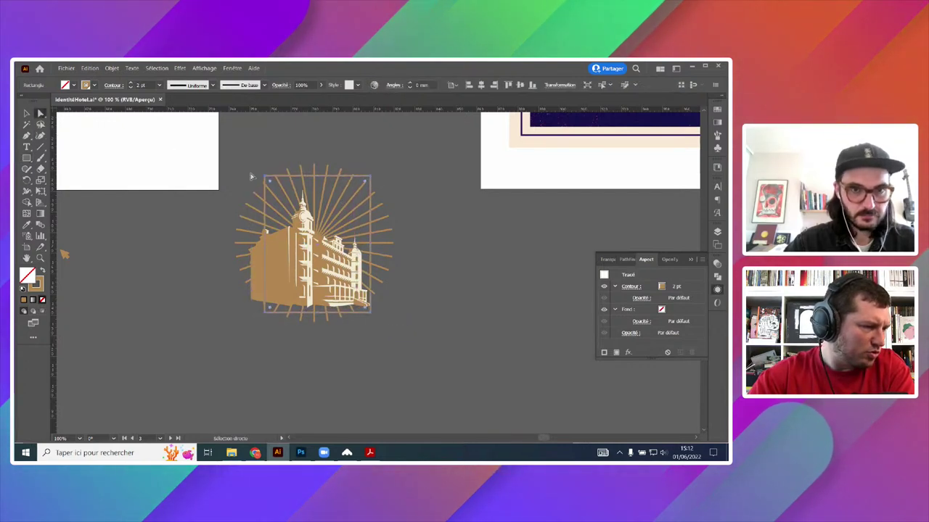
{"action": "left_click_drag", "start_coordinate": [345, 238], "coordinate": [339, 259]}
{"action": "left_click", "coordinate": [26, 114]}
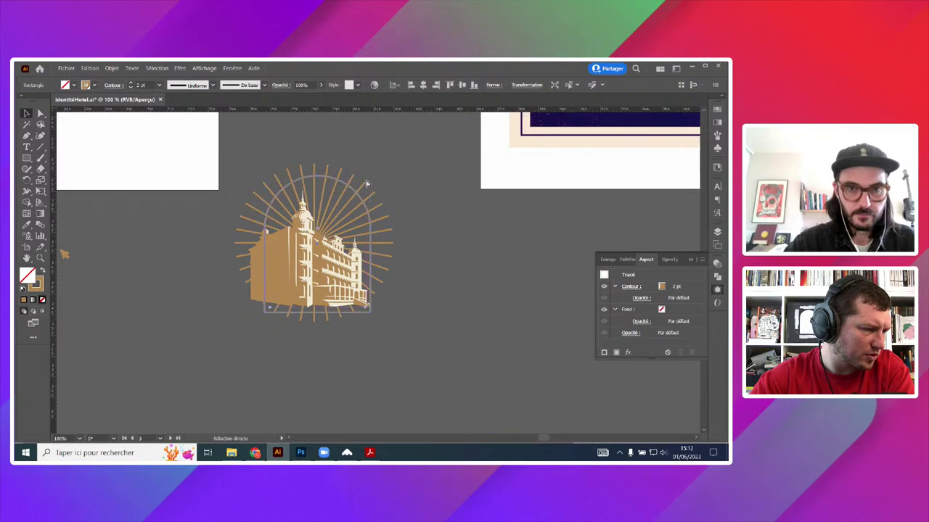
- Try to expand the arch's outline into a filled shape
{"action": "scroll", "coordinate": [354, 194], "scroll_direction": "up", "scroll_amount": 2}
{"action": "left_click", "coordinate": [112, 68]}
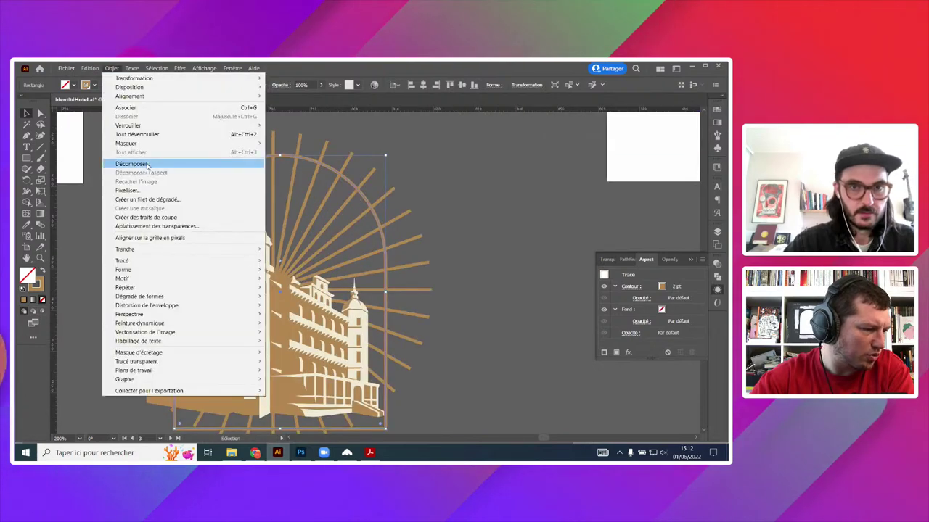
{"action": "left_click", "coordinate": [131, 162]}
{"action": "left_click", "coordinate": [356, 310]}
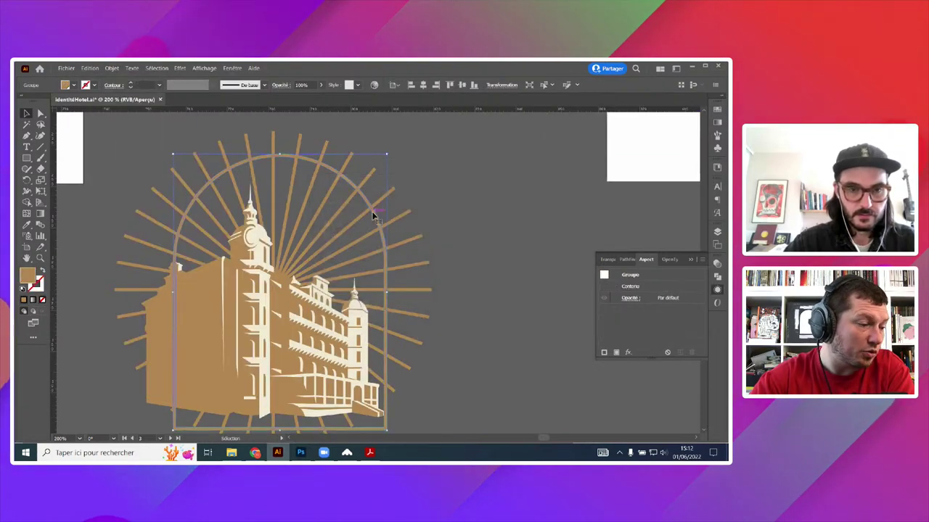
- Move the arch straight up about 6 mm and group the hotel with the sunburst rays
{"action": "left_click", "coordinate": [373, 214]}
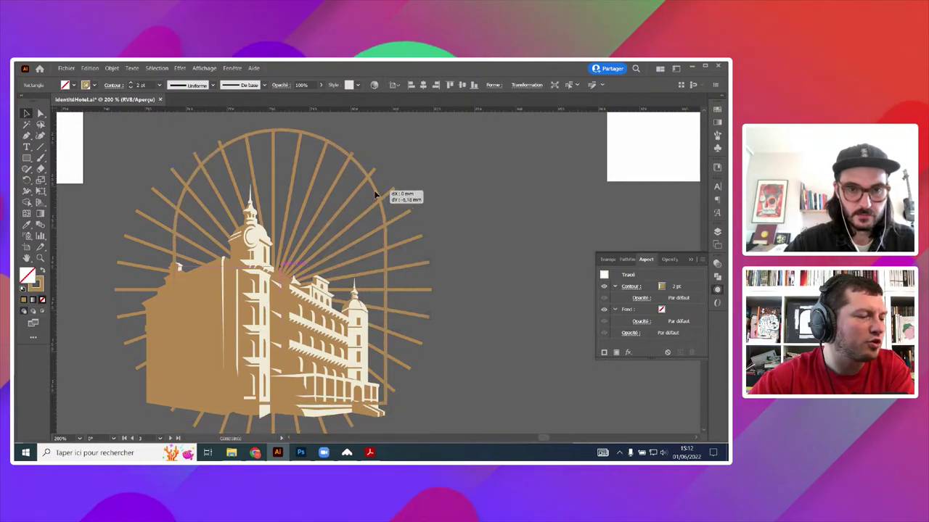
{"action": "left_click", "coordinate": [200, 382], "text": "shift"}
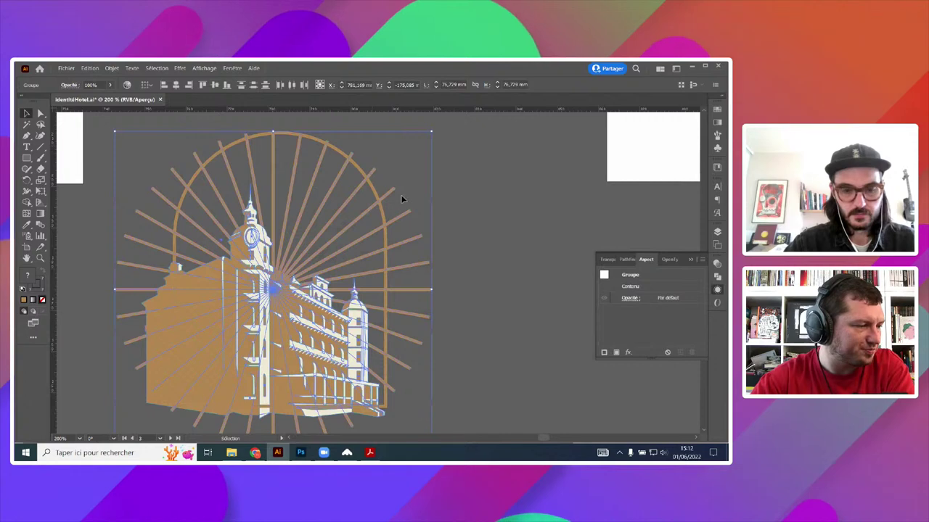
{"action": "key", "text": "ctrl+g"}
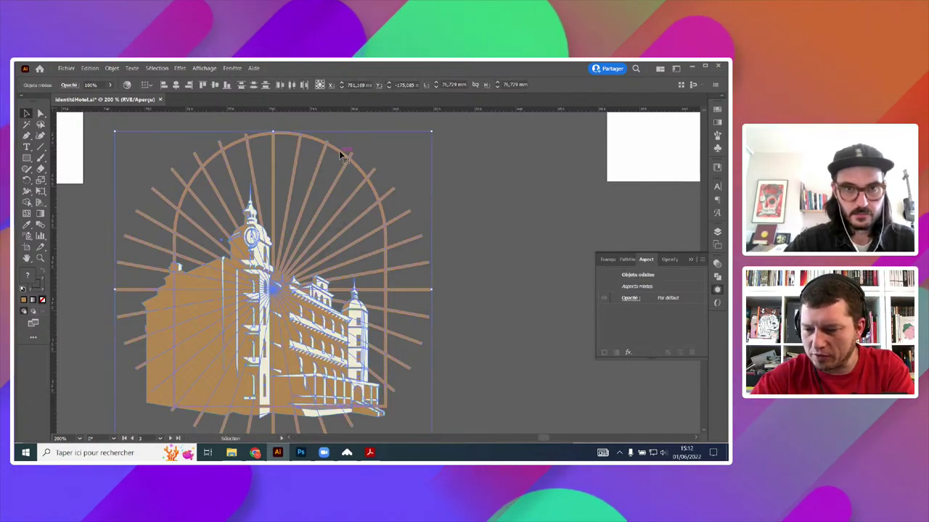
{"action": "right_click", "coordinate": [342, 152]}
{"action": "left_click", "coordinate": [387, 222]}
{"action": "scroll", "coordinate": [432, 242], "scroll_direction": "down", "scroll_amount": 4}
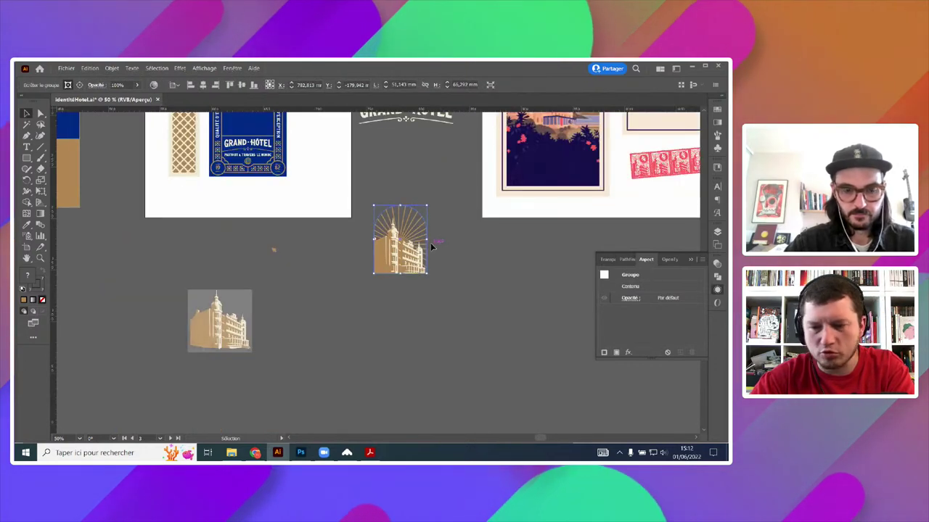
{"action": "left_click", "coordinate": [443, 232]}
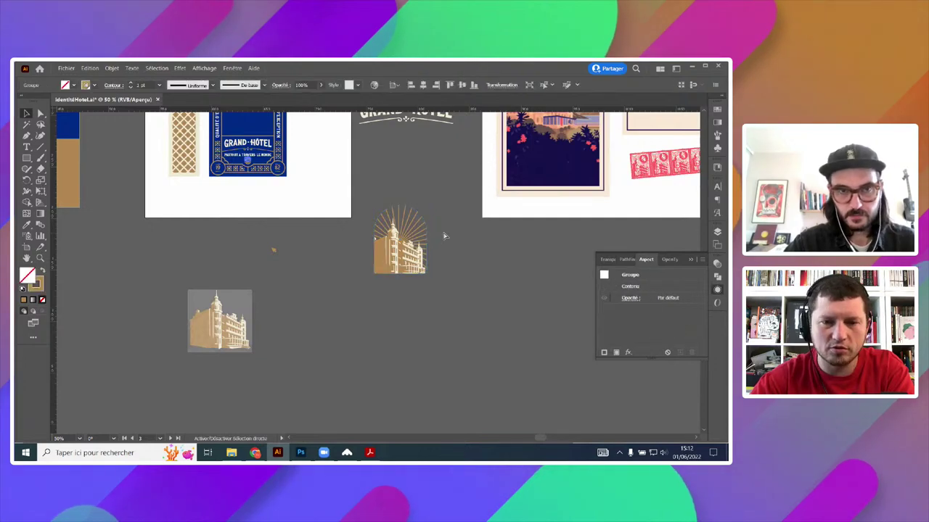
{"action": "scroll", "coordinate": [431, 242], "scroll_direction": "up", "scroll_amount": 3}
{"action": "key", "text": "ctrl+z"}
- Clip the grouped hotel and sunburst rays to the arch shape with a clipping mask
{"action": "left_click", "coordinate": [411, 166]}
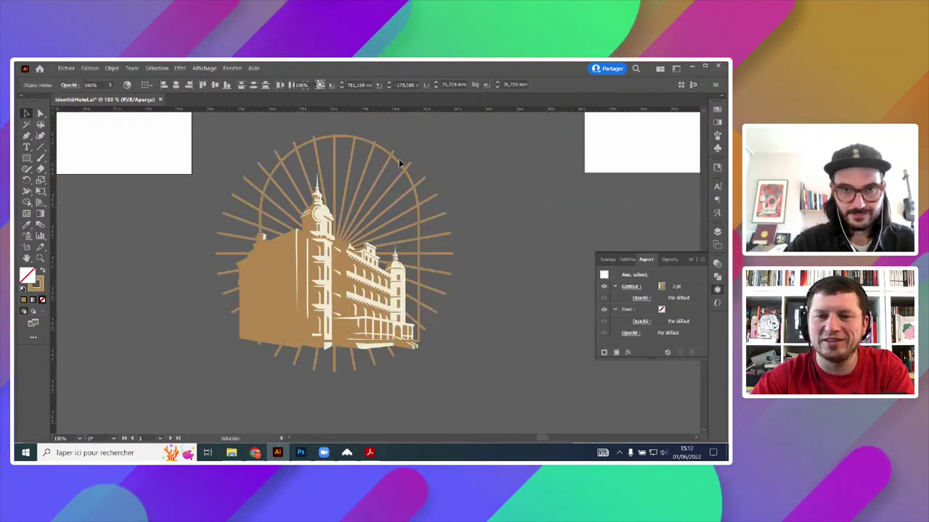
{"action": "left_click", "coordinate": [404, 163]}
{"action": "left_click_drag", "start_coordinate": [436, 158], "coordinate": [233, 369]}
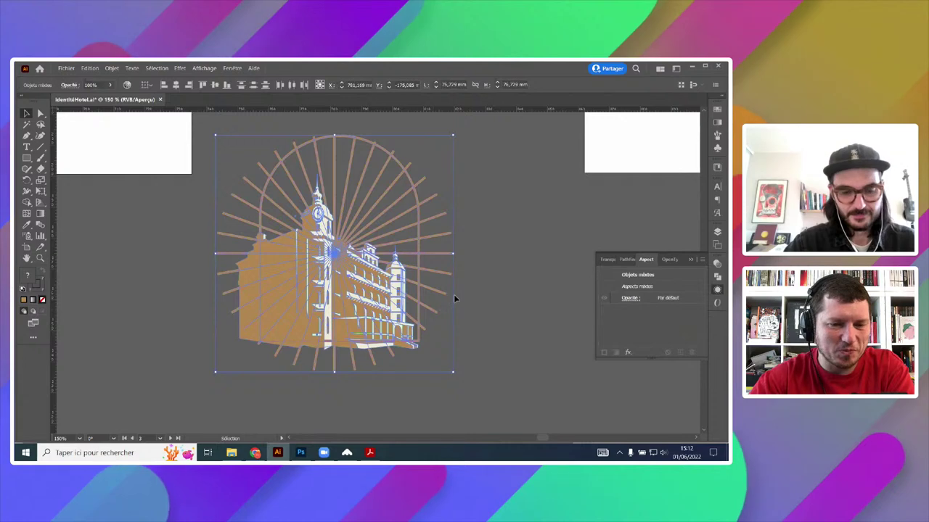
{"action": "right_click", "coordinate": [423, 283]}
{"action": "left_click", "coordinate": [468, 351]}
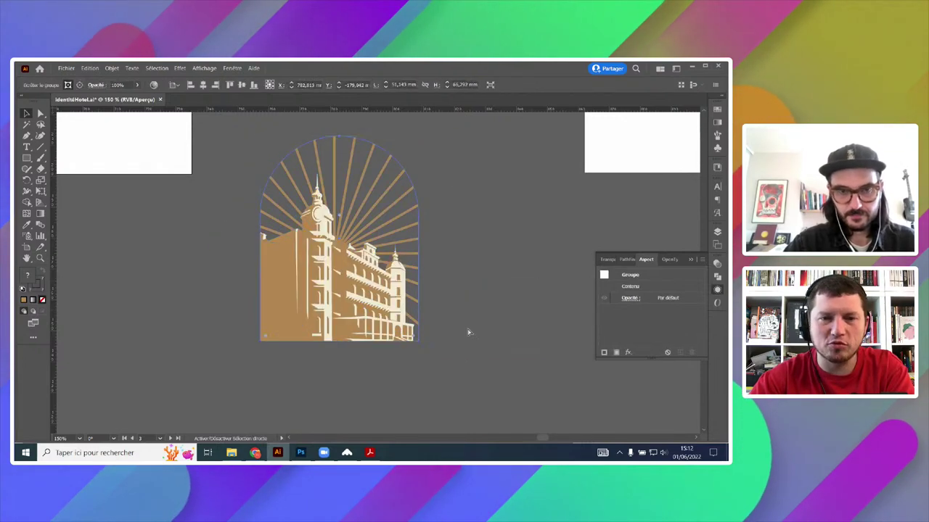
- Move the clipped hotel with its arch outline into the blue label's central panel, its base resting on the line above GRAND·HÔTEL
{"action": "scroll", "coordinate": [484, 262], "scroll_direction": "down", "scroll_amount": 2}
{"action": "left_click", "coordinate": [472, 206]}
{"action": "left_click_drag", "start_coordinate": [473, 206], "coordinate": [431, 436]}
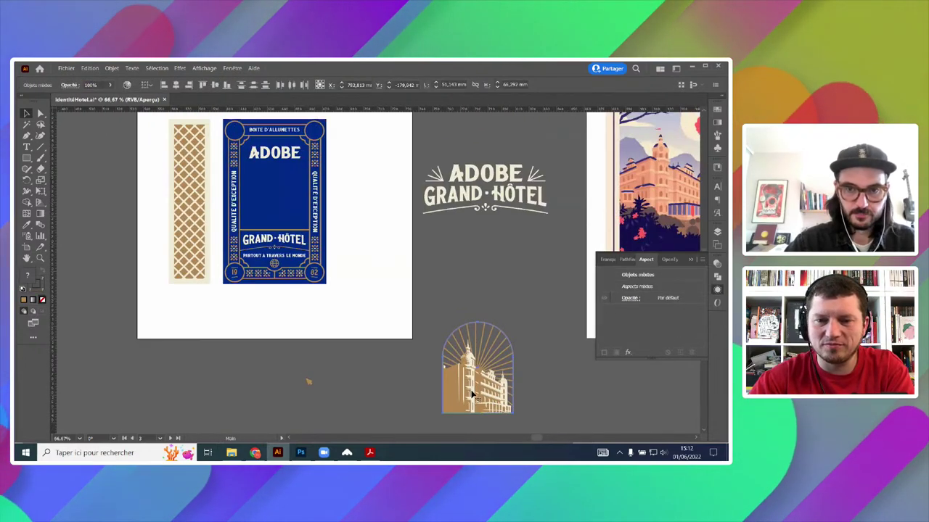
{"action": "left_click_drag", "start_coordinate": [485, 407], "coordinate": [281, 227]}
{"action": "scroll", "coordinate": [283, 229], "scroll_direction": "up", "scroll_amount": 3}
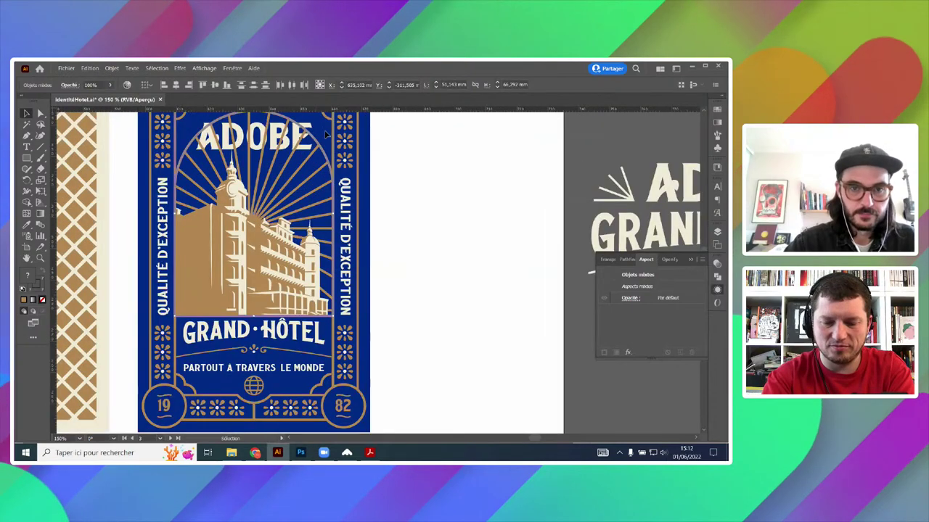
- Scale the arched hotel to about 38.3 × 49.6 mm, keep its base on the panel line, and centre it horizontally in the panel
{"action": "left_click_drag", "start_coordinate": [358, 177], "coordinate": [337, 226]}
{"action": "left_click_drag", "start_coordinate": [275, 306], "coordinate": [276, 333]}
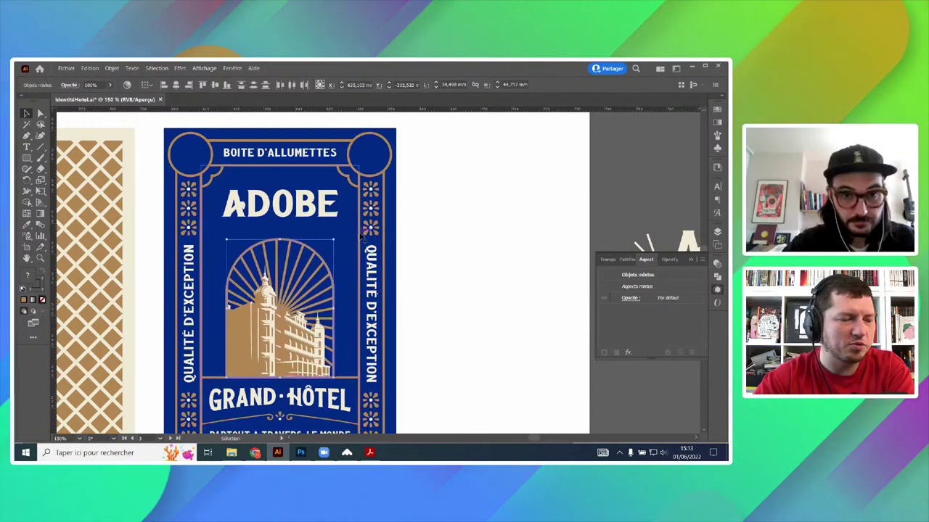
{"action": "left_click_drag", "start_coordinate": [334, 238], "coordinate": [347, 222]}
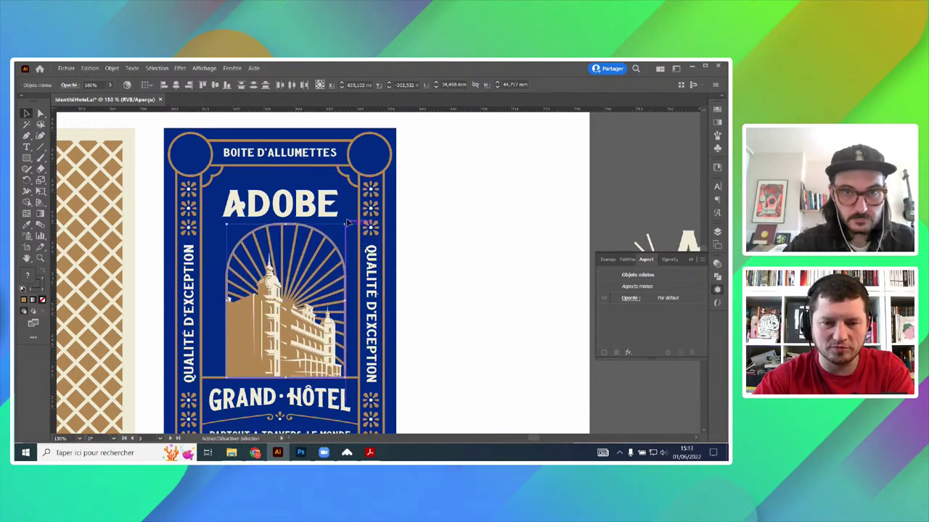
{"action": "left_click", "coordinate": [176, 85]}
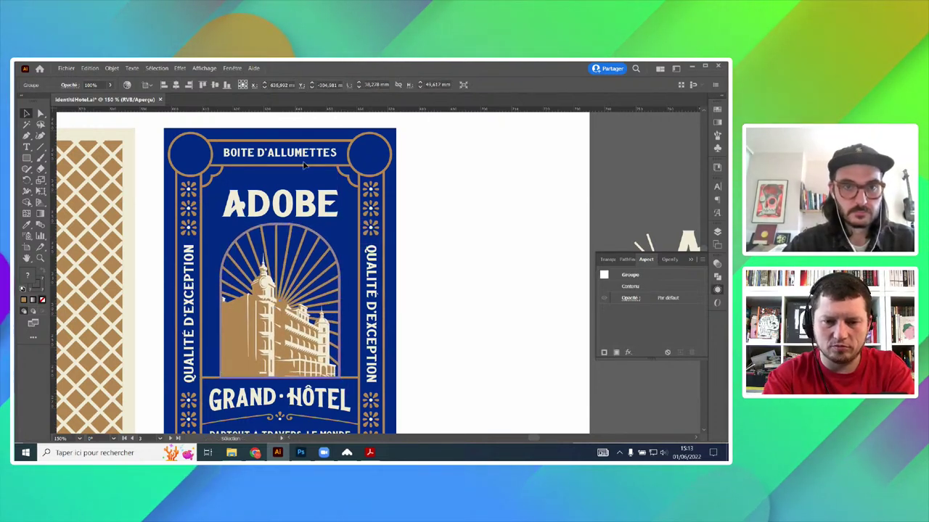
{"action": "left_click", "coordinate": [462, 251]}
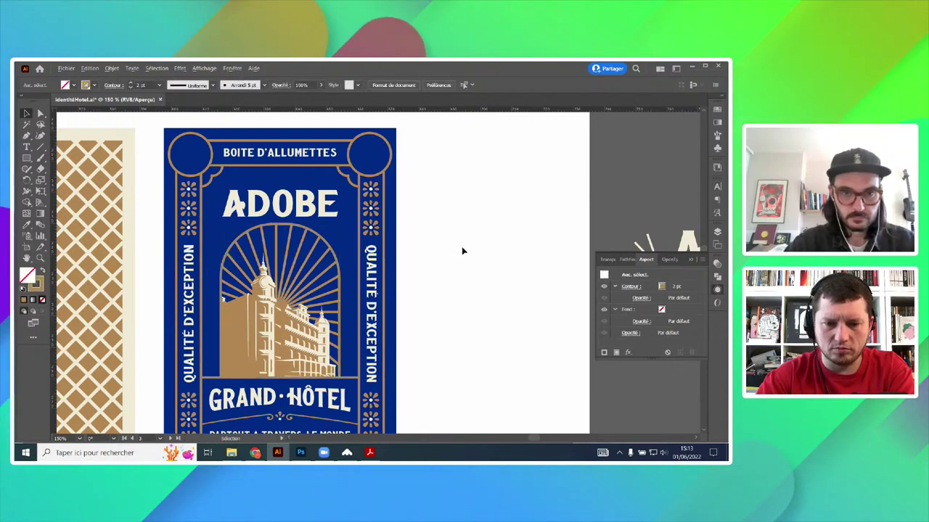
- Move the ADOBE lettering straight up slightly to widen the gap above the arch
{"action": "key", "text": "ctrl+minus"}
{"action": "key", "text": "ctrl+minus"}
{"action": "key", "text": "ctrl+plus"}
{"action": "key", "text": "ctrl+plus"}
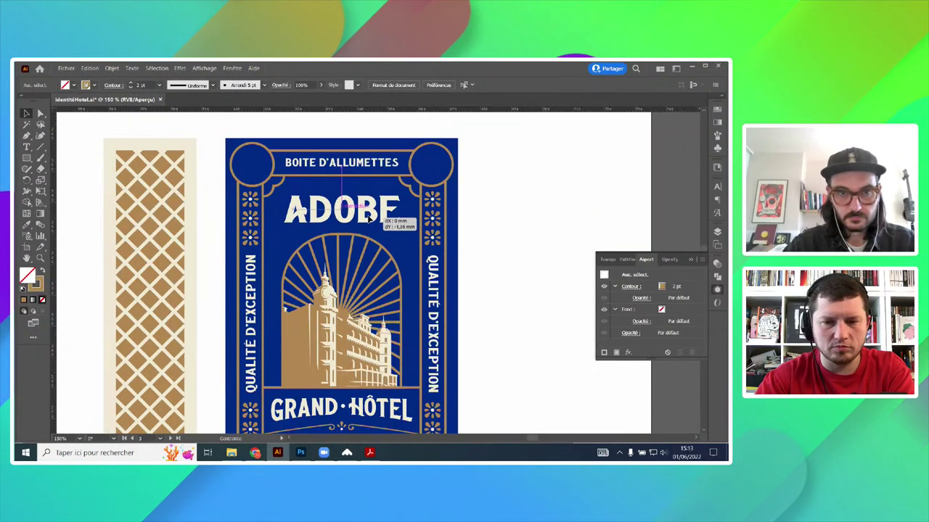
{"action": "left_click", "coordinate": [395, 201]}
{"action": "left_click", "coordinate": [474, 217]}
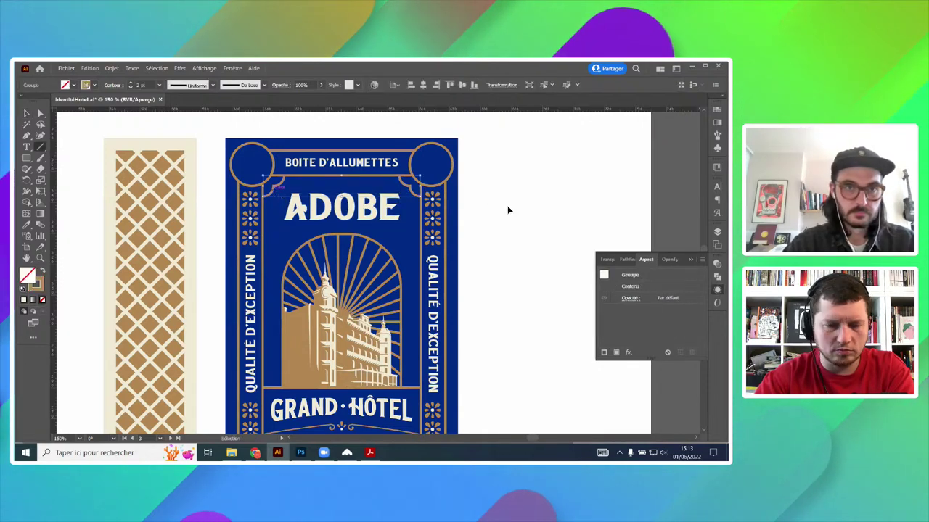
- Draw a diagonal 2 pt gold line from the panel's left edge down to the arch's upper-left shoulder
{"action": "key", "text": "backslash"}
{"action": "key", "text": "ctrl+plus"}
{"action": "key", "text": "ctrl+plus"}
{"action": "key", "text": "ctrl+plus"}
{"action": "mouse_move", "coordinate": [238, 210]}
{"action": "left_mouse_down"}
{"action": "mouse_move", "coordinate": [340, 254]}
{"action": "mouse_move", "coordinate": [331, 259]}
{"action": "left_mouse_up"}
{"action": "key", "text": "ctrl+minus"}
{"action": "key", "text": "ctrl+minus"}
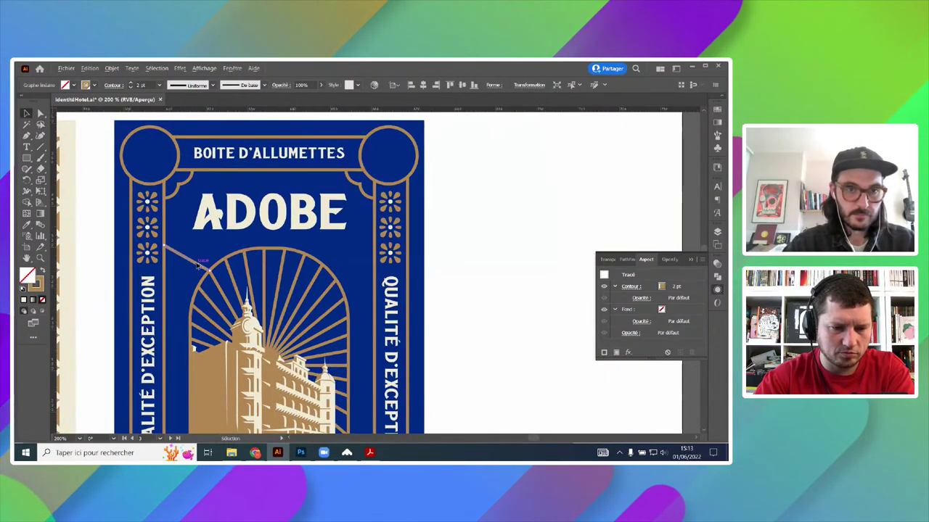
- Copy the diagonal line, mirror it, and place it between the arch's upper-right shoulder and the panel's right edge
{"action": "left_click_drag", "start_coordinate": [196, 265], "coordinate": [409, 264]}
{"action": "right_click", "coordinate": [409, 264]}
{"action": "mouse_move", "coordinate": [469, 396]}
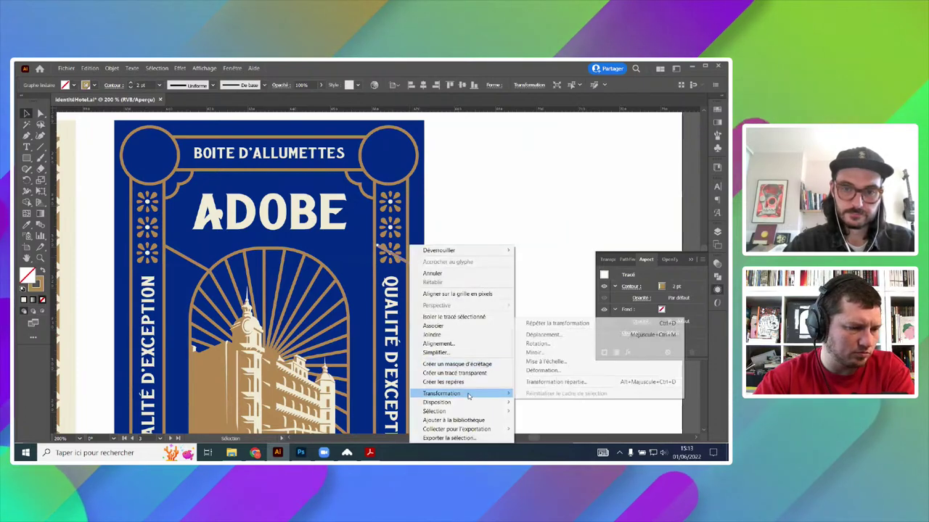
{"action": "left_click", "coordinate": [541, 353]}
{"action": "left_click", "coordinate": [373, 313]}
{"action": "scroll", "coordinate": [357, 256], "scroll_direction": "up", "scroll_amount": 1}
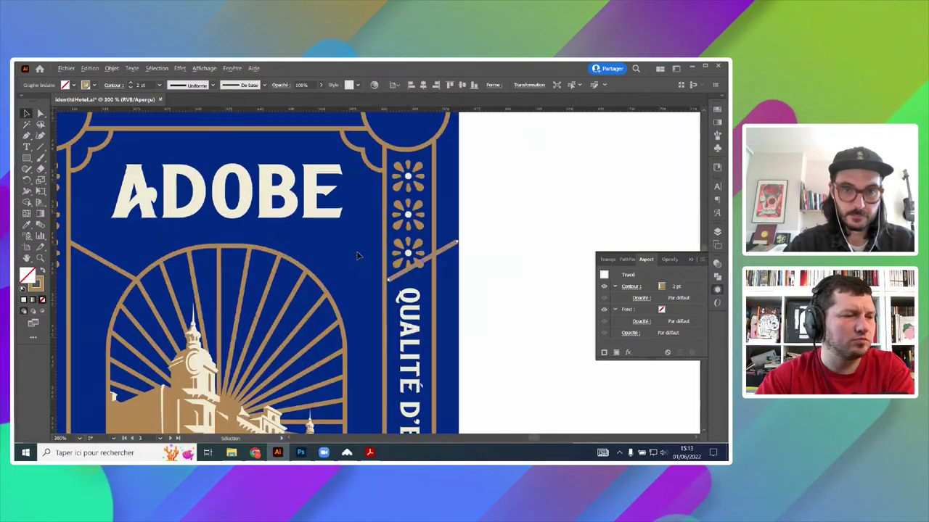
{"action": "mouse_move", "coordinate": [404, 275]}
{"action": "left_mouse_down"}
{"action": "mouse_move", "coordinate": [373, 293]}
{"action": "mouse_move", "coordinate": [332, 297]}
{"action": "left_mouse_up"}
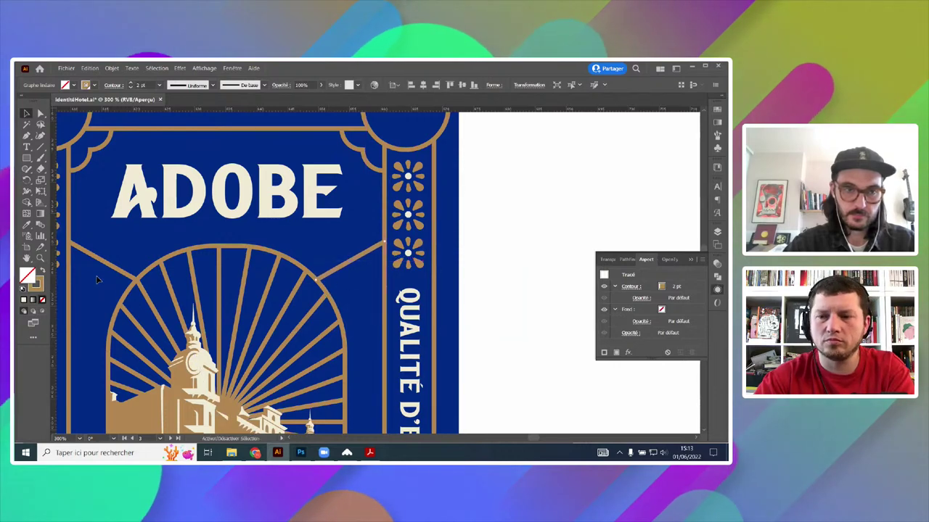
- Group the two diagonal lines and centre the group horizontally on the label
{"action": "key", "text": "ctrl+g"}
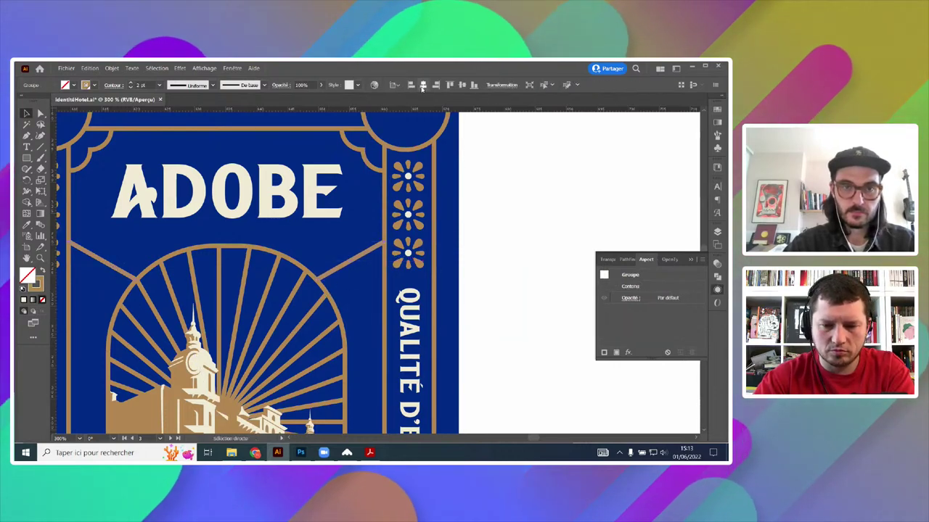
{"action": "right_click", "coordinate": [525, 250]}
{"action": "left_click", "coordinate": [514, 224]}
{"action": "scroll", "coordinate": [506, 230], "scroll_direction": "down", "scroll_amount": 5}
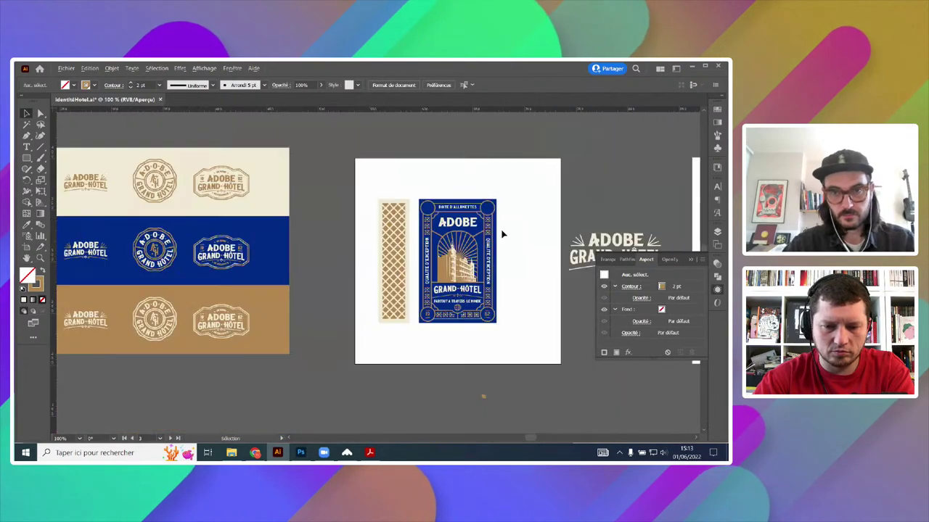
{"action": "scroll", "coordinate": [502, 234], "scroll_direction": "up", "scroll_amount": 1}
{"action": "scroll", "coordinate": [502, 235], "scroll_direction": "up", "scroll_amount": 2}
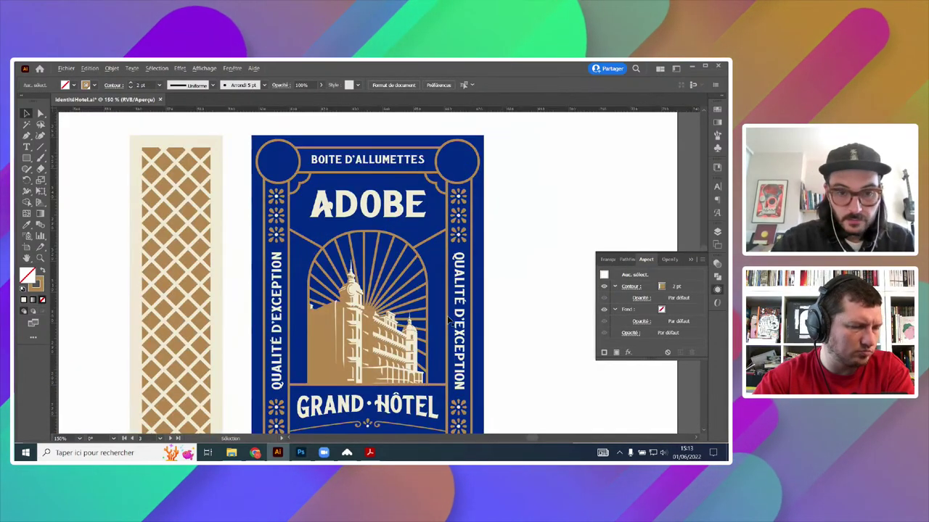
- Copy the uppermost flower of the right border's lower trio and paste it outside its group
{"action": "scroll", "coordinate": [418, 330], "scroll_direction": "down", "scroll_amount": 2}
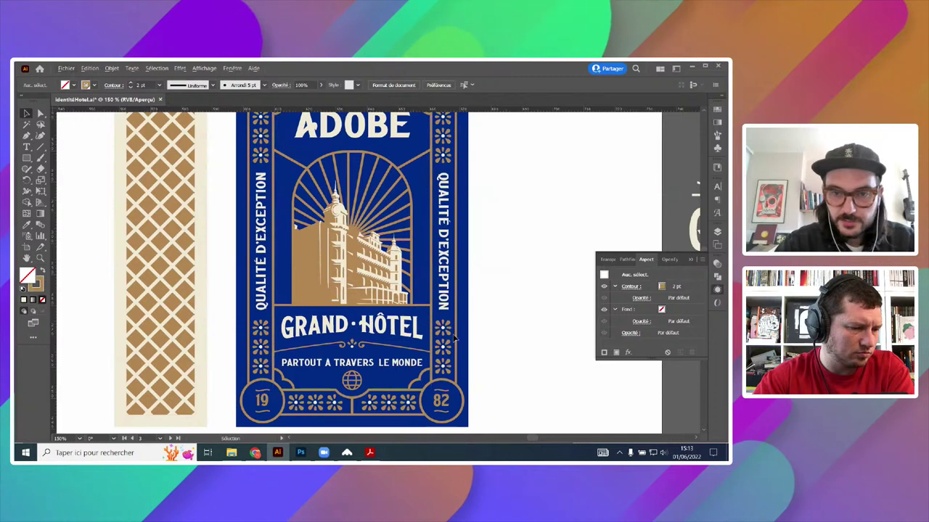
{"action": "left_click", "coordinate": [444, 333]}
{"action": "double_click", "coordinate": [444, 334]}
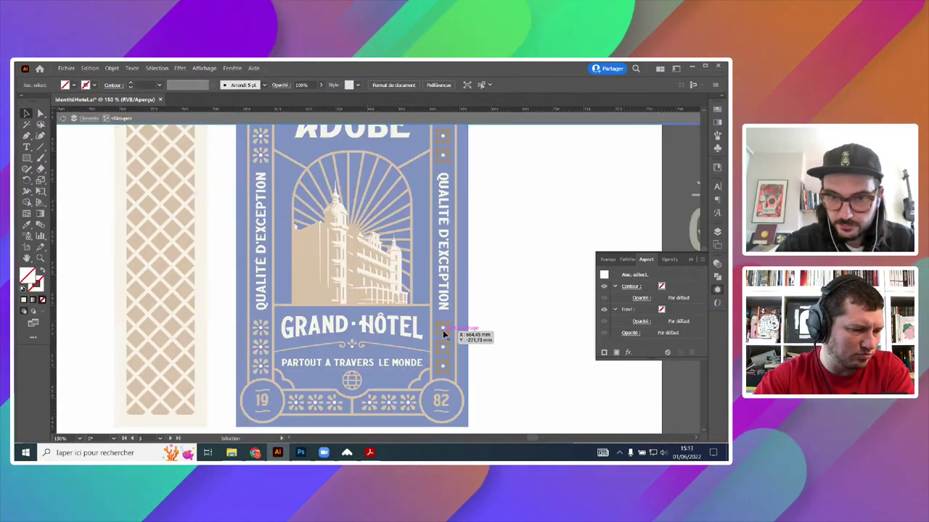
{"action": "left_click", "coordinate": [438, 334]}
{"action": "scroll", "coordinate": [442, 328], "scroll_direction": "up", "scroll_amount": 3}
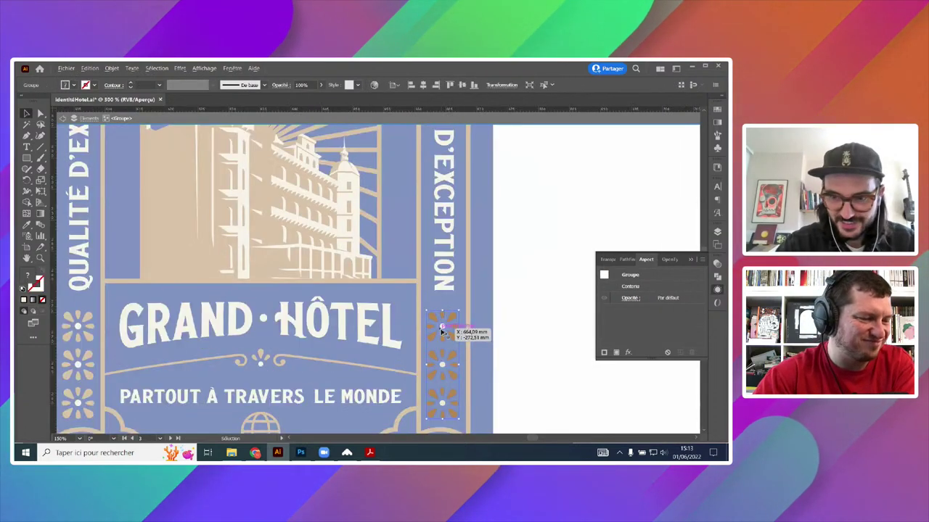
{"action": "double_click", "coordinate": [441, 326]}
{"action": "left_click", "coordinate": [455, 327]}
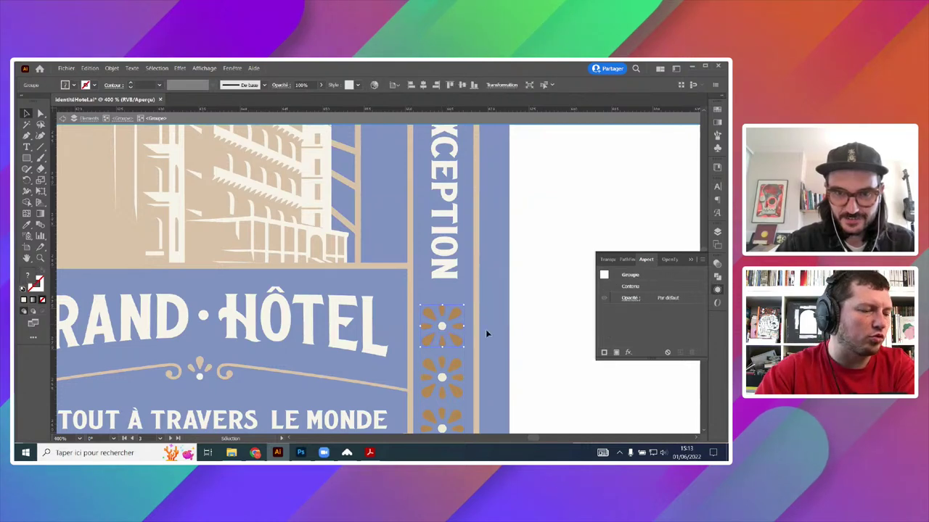
{"action": "double_click", "coordinate": [540, 312]}
{"action": "scroll", "coordinate": [370, 217], "scroll_direction": "down", "scroll_amount": 1}
{"action": "left_click_drag", "start_coordinate": [374, 161], "coordinate": [340, 318]}
{"action": "key", "text": "ctrl+v"}
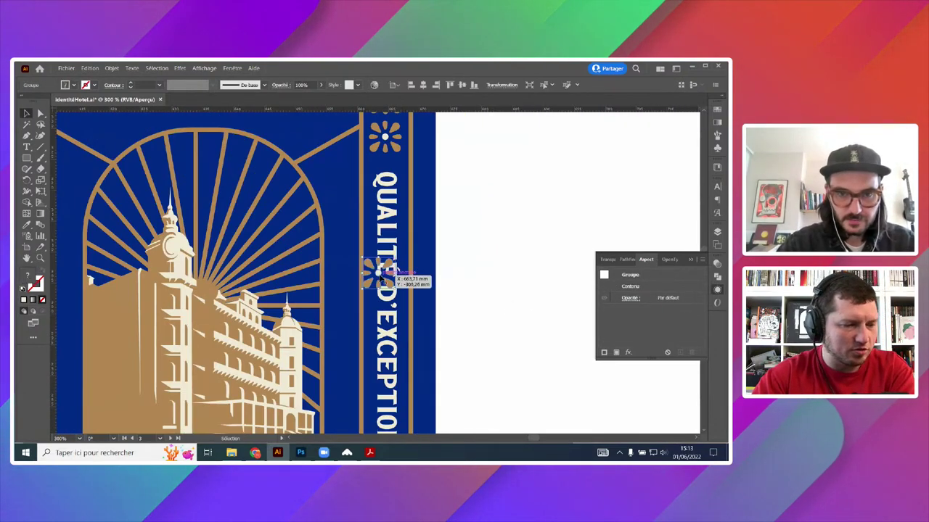
- Place the pasted flower between the arch's right side and the panel's edge and shrink it to about 4.2 mm wide
{"action": "left_click_drag", "start_coordinate": [381, 277], "coordinate": [335, 310]}
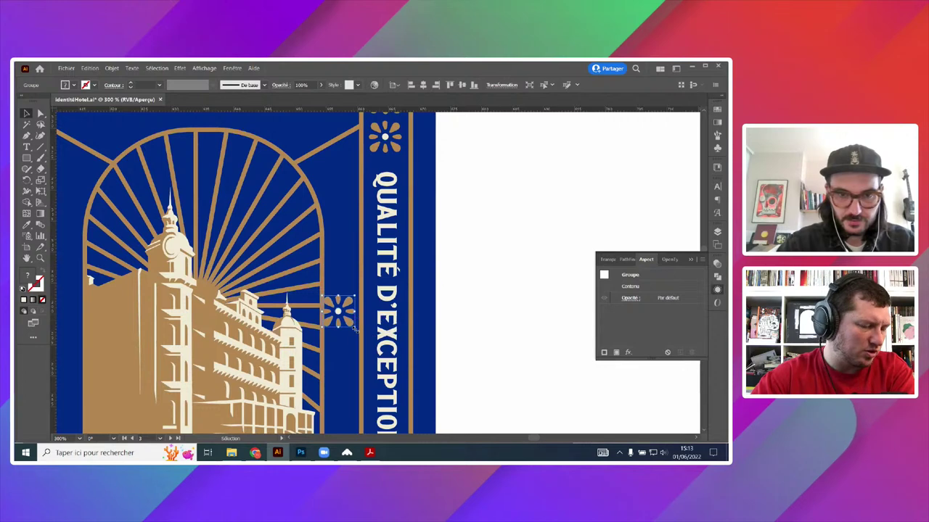
{"action": "scroll", "coordinate": [344, 314], "scroll_direction": "up", "scroll_amount": 2}
{"action": "left_click_drag", "start_coordinate": [352, 299], "coordinate": [342, 313]}
{"action": "scroll", "coordinate": [343, 312], "scroll_direction": "down", "scroll_amount": 3}
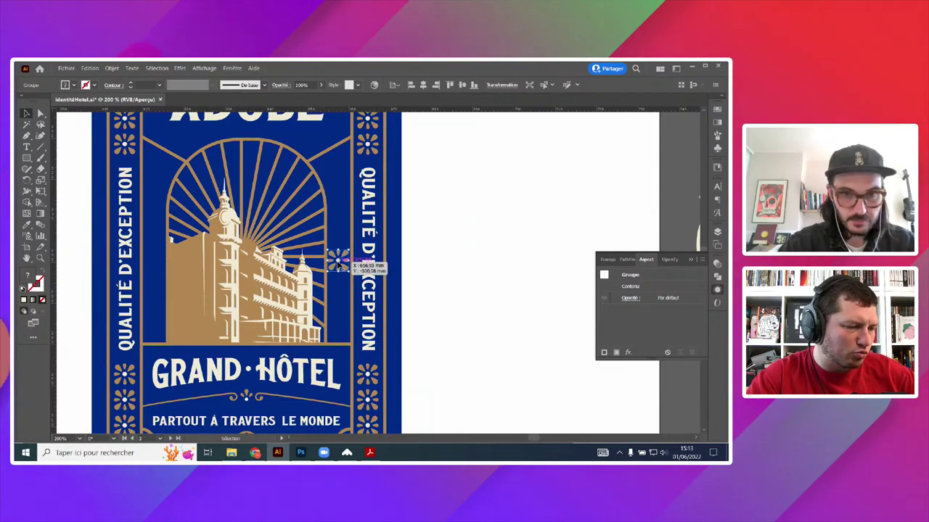
{"action": "scroll", "coordinate": [338, 266], "scroll_direction": "up", "scroll_amount": 3}
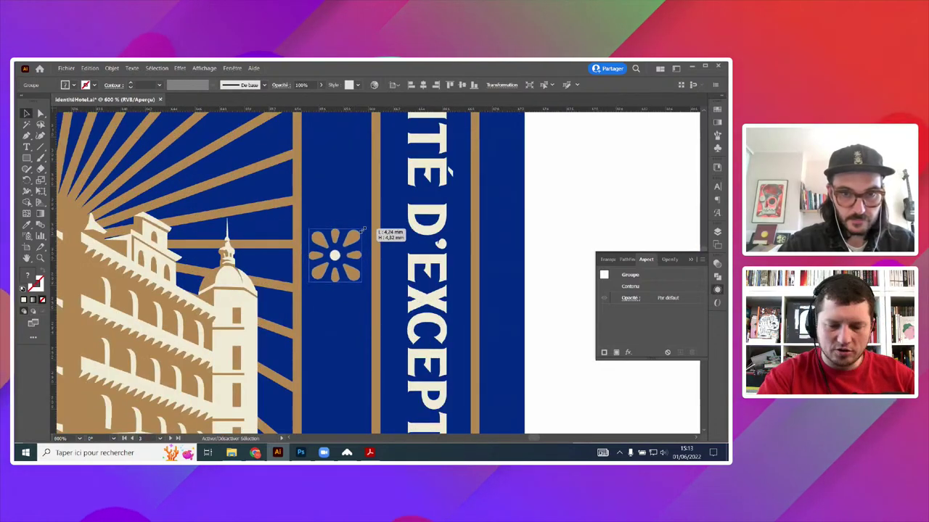
{"action": "scroll", "coordinate": [358, 233], "scroll_direction": "down", "scroll_amount": 2}
- Draw a horizontal line above the small flower from the arch to the panel's right edge, matching the frame's 2 pt gold stroke
{"action": "left_click", "coordinate": [40, 146]}
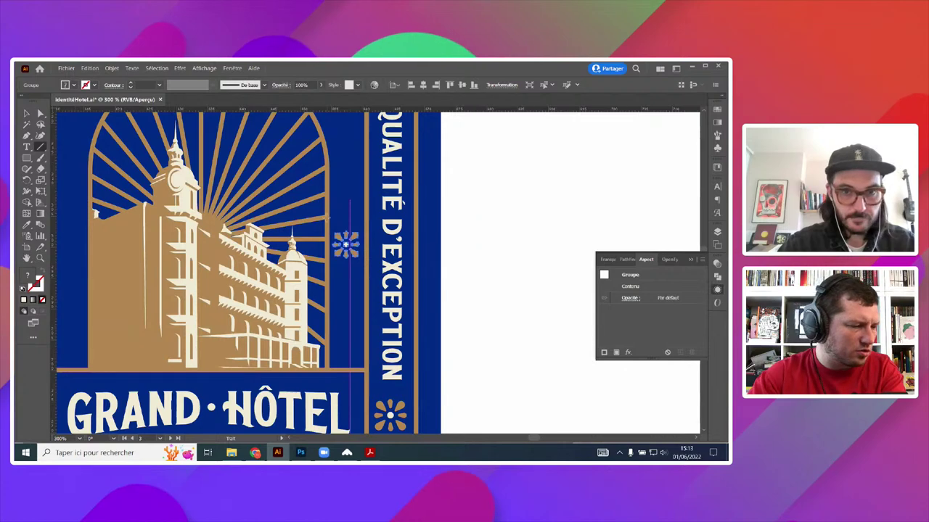
{"action": "left_click_drag", "start_coordinate": [326, 216], "coordinate": [364, 216]}
{"action": "key", "text": "i"}
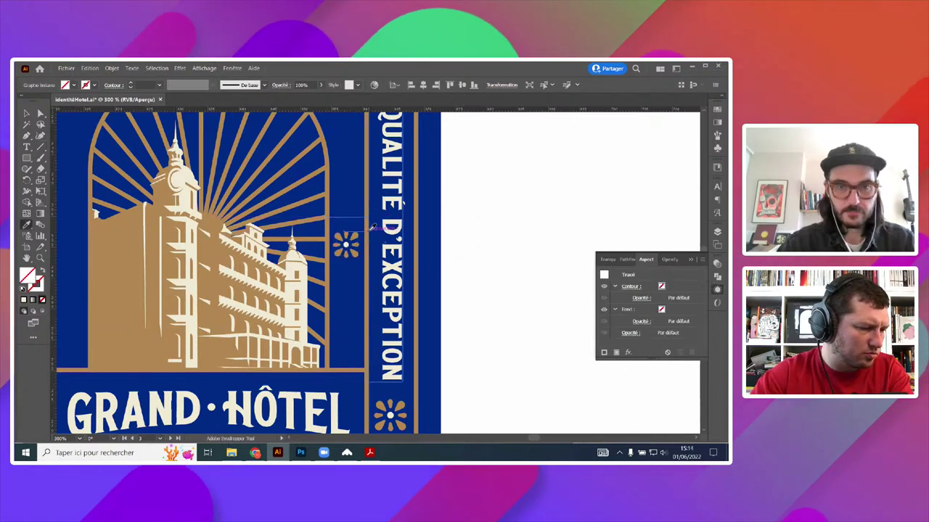
{"action": "left_click", "coordinate": [367, 231]}
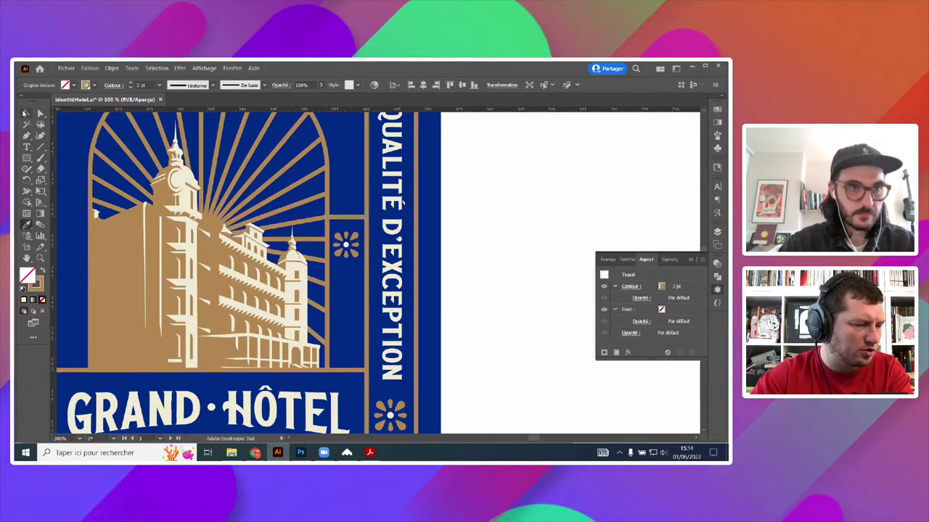
{"action": "key", "text": "v"}
- Duplicate the horizontal gold line below the flower, repeat it downward about 2.3 mm apart, keep four copies, and select them
{"action": "left_click_drag", "start_coordinate": [355, 218], "coordinate": [358, 286]}
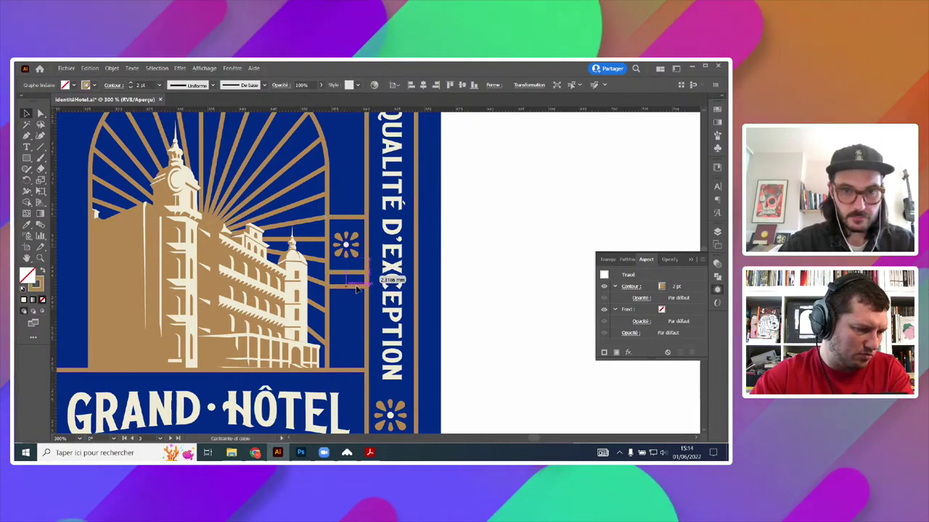
{"action": "key", "text": "ctrl+d"}
{"action": "key", "text": "ctrl+d"}
{"action": "key", "text": "ctrl+d"}
{"action": "key", "text": "ctrl+d"}
{"action": "key", "text": "ctrl+d"}
{"action": "key", "text": "ctrl+d"}
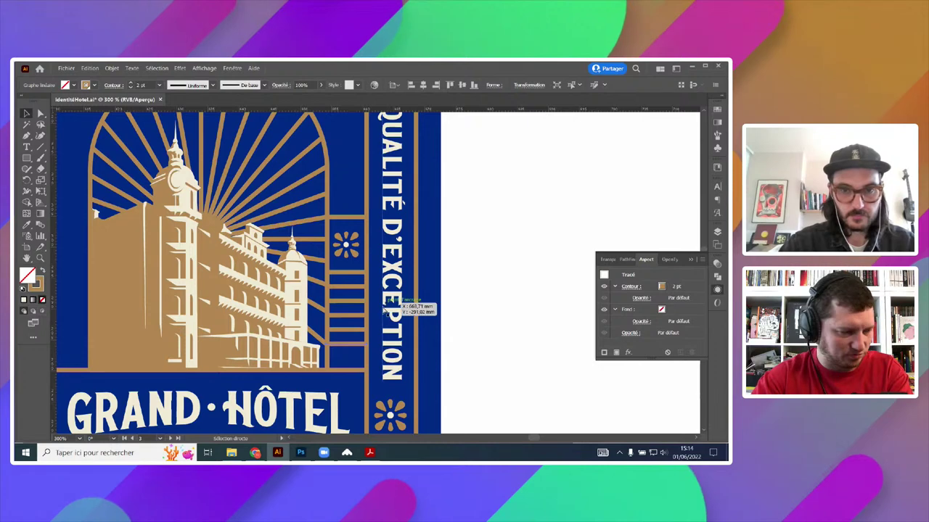
{"action": "key", "text": "v"}
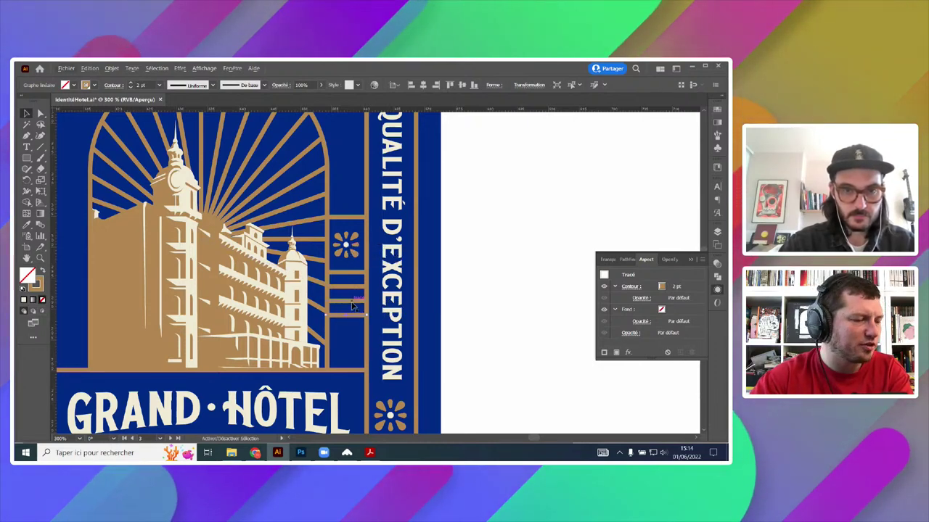
{"action": "left_click", "coordinate": [352, 301]}
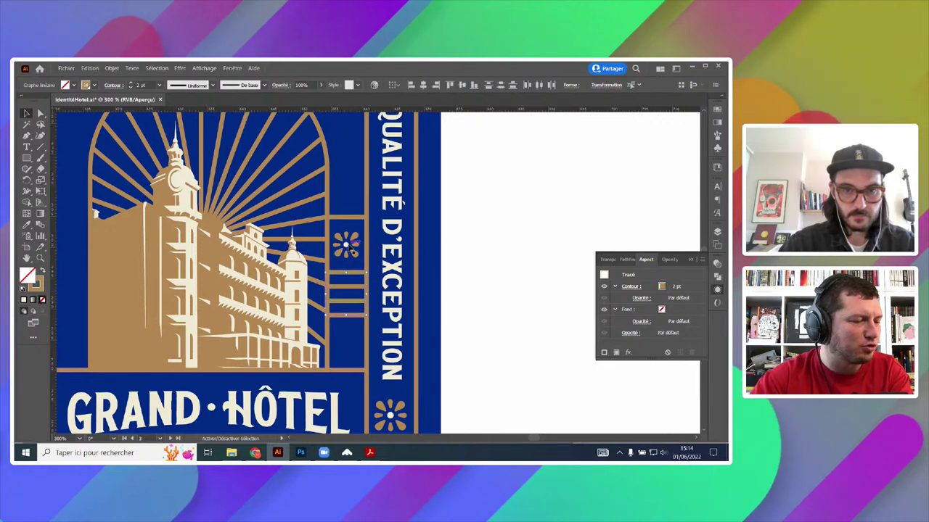
- Add the small flower and the line above it to the selection and copy the whole ornament to the arch's left side
{"action": "left_click", "coordinate": [348, 247], "text": "shift"}
{"action": "left_click", "coordinate": [352, 217], "text": "shift"}
{"action": "scroll", "coordinate": [352, 219], "scroll_direction": "down", "scroll_amount": 1}
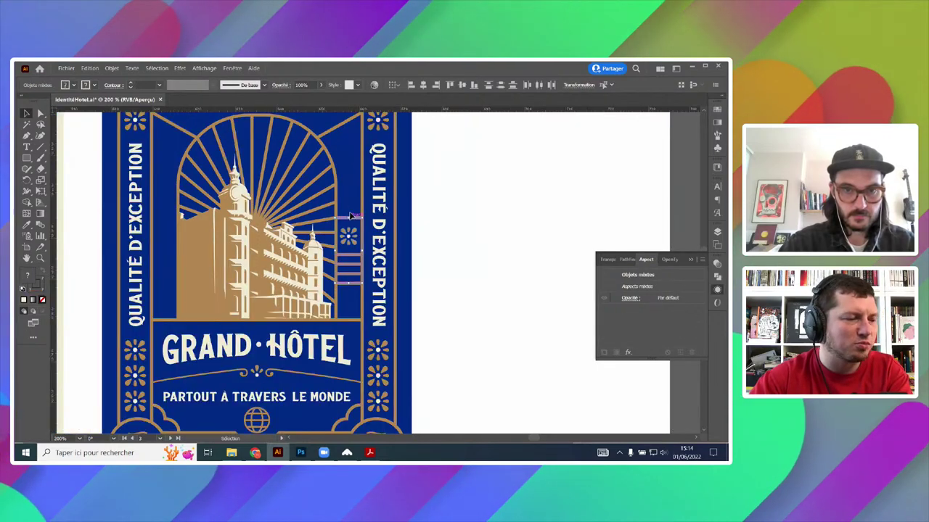
{"action": "key", "text": "ctrl+plus"}
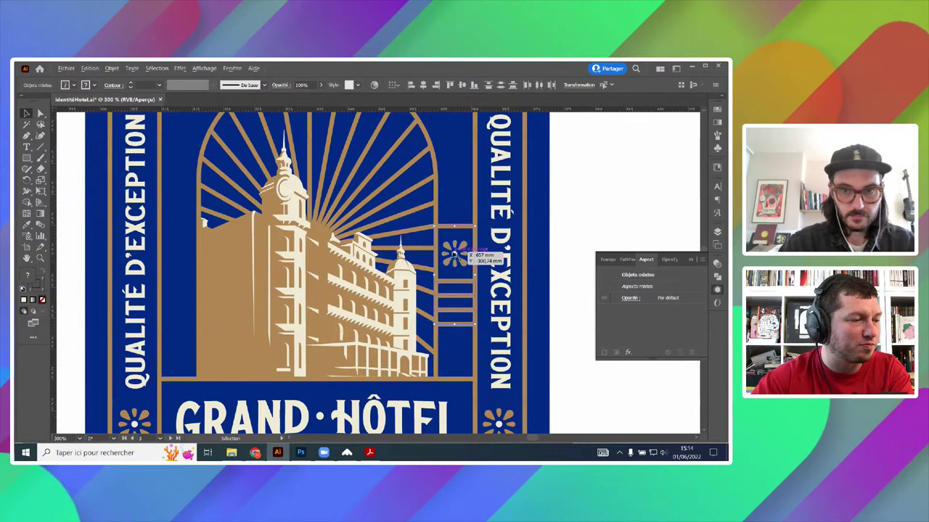
{"action": "left_click_drag", "start_coordinate": [453, 254], "coordinate": [179, 275]}
{"action": "right_click", "coordinate": [194, 289]}
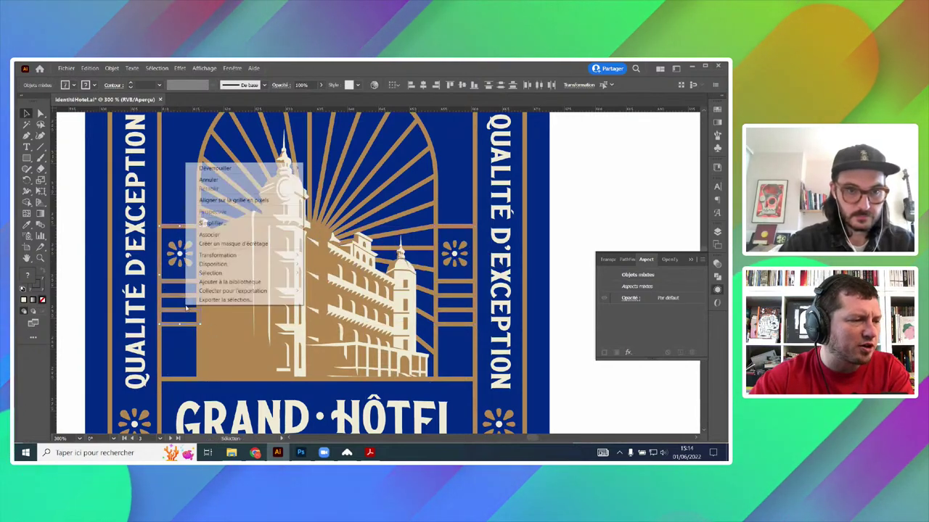
{"action": "mouse_move", "coordinate": [218, 260]}
{"action": "left_click", "coordinate": [544, 210]}
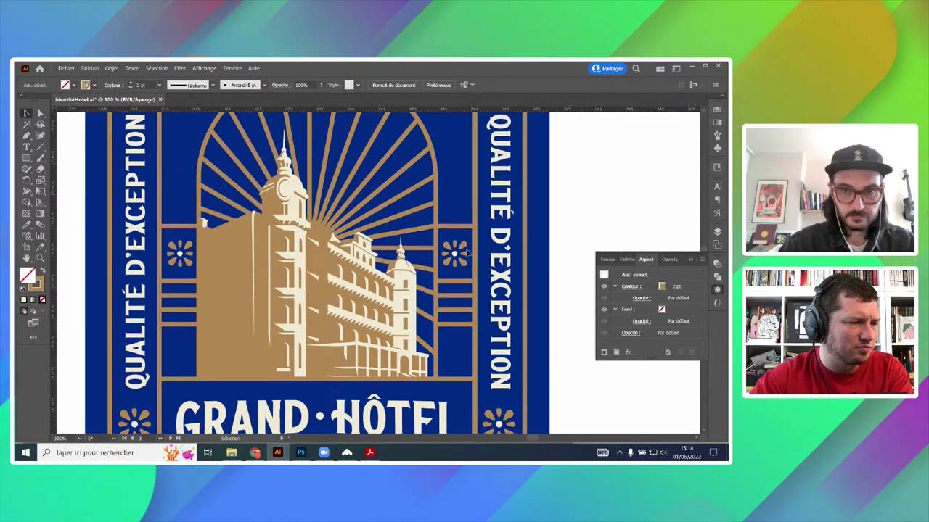
- Fine-tune the small flowers' positions so they sit centred in the boxes on both sides of the arch
{"action": "left_click", "coordinate": [460, 254]}
{"action": "scroll", "coordinate": [481, 252], "scroll_direction": "up", "scroll_amount": 3}
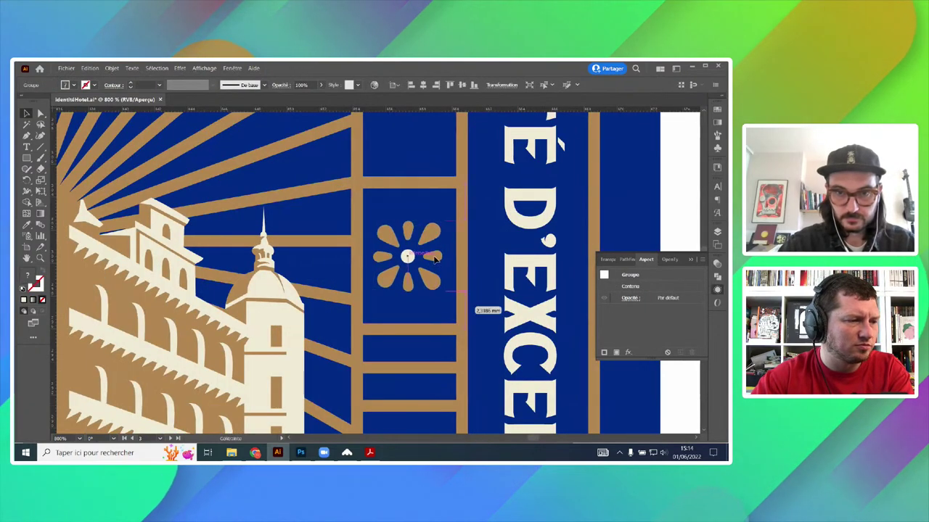
{"action": "scroll", "coordinate": [333, 263], "scroll_direction": "down", "scroll_amount": 3}
{"action": "scroll", "coordinate": [333, 263], "scroll_direction": "up", "scroll_amount": 4}
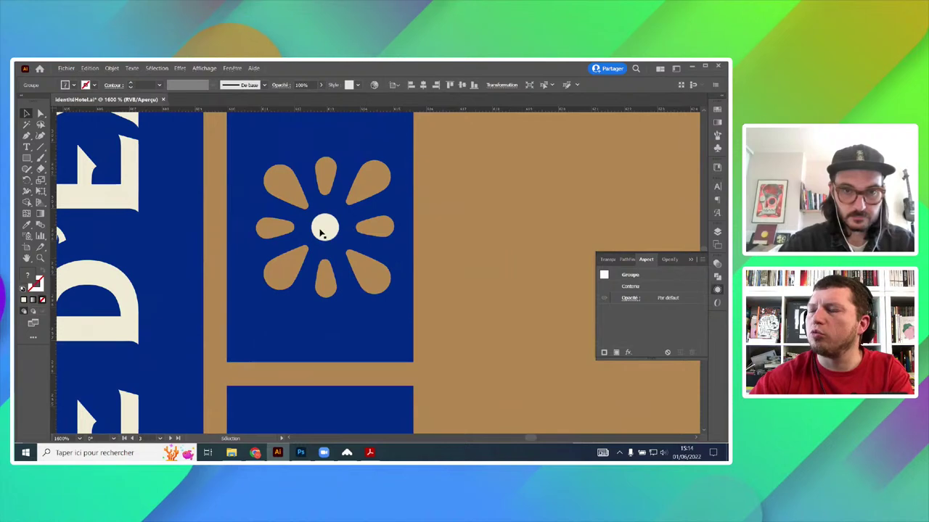
{"action": "left_click_drag", "start_coordinate": [327, 226], "coordinate": [316, 233]}
{"action": "scroll", "coordinate": [316, 232], "scroll_direction": "down", "scroll_amount": 6}
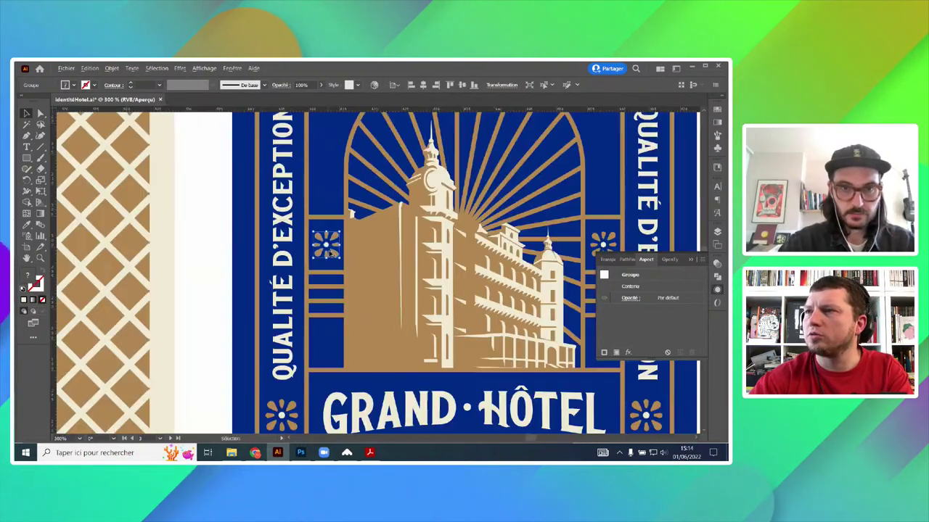
{"action": "left_click", "coordinate": [524, 222]}
- Copy the gold arrow cursor lying below the artboard and place it in the label's upper-right corner circle
{"action": "scroll", "coordinate": [523, 238], "scroll_direction": "down", "scroll_amount": 1}
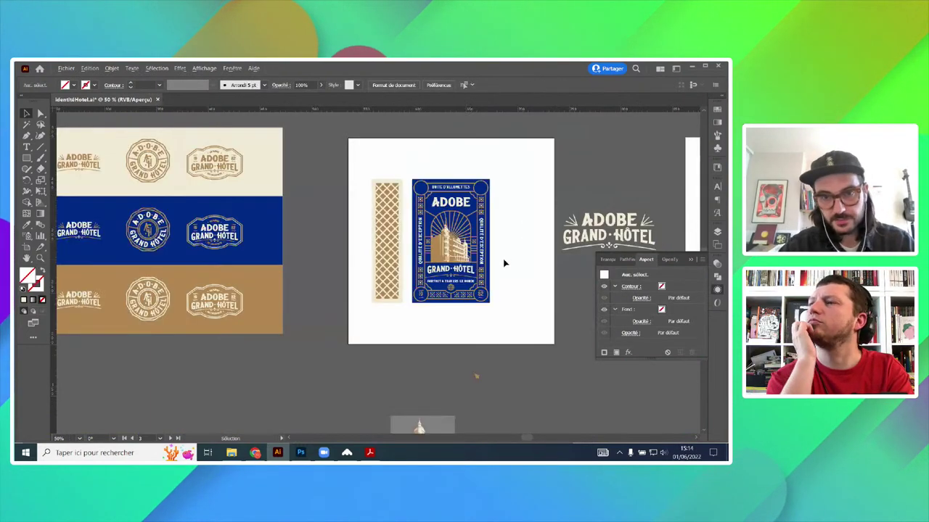
{"action": "scroll", "coordinate": [504, 263], "scroll_direction": "up", "scroll_amount": 2}
{"action": "left_click_drag", "start_coordinate": [508, 233], "coordinate": [469, 272]}
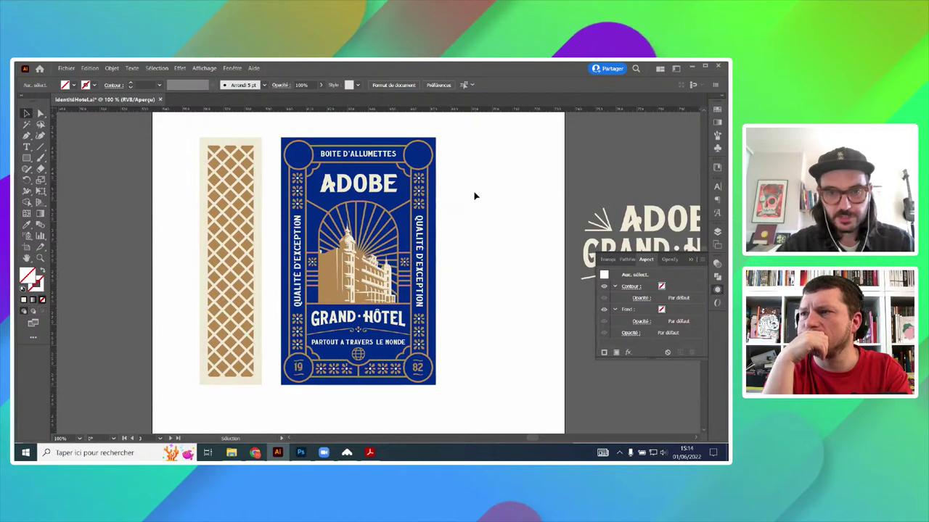
{"action": "left_click_drag", "start_coordinate": [451, 304], "coordinate": [427, 117]}
{"action": "left_click", "coordinate": [389, 342]}
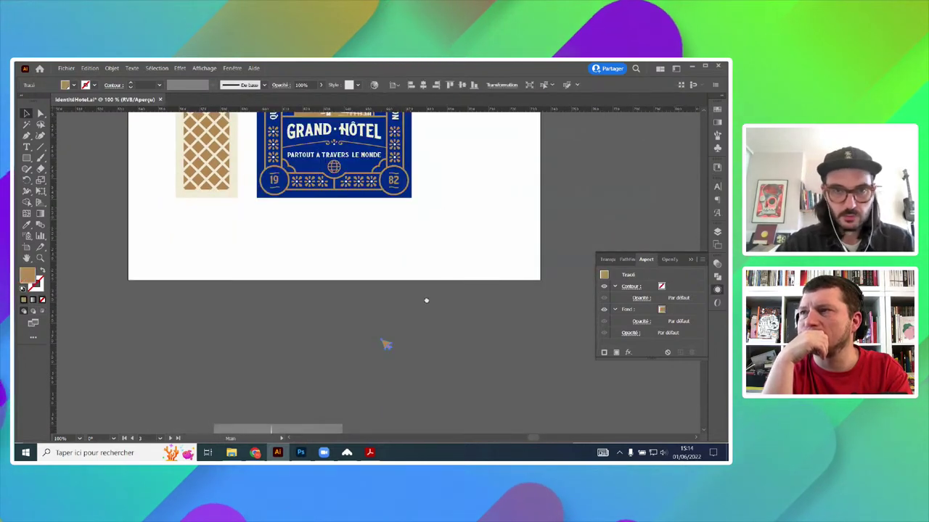
{"action": "left_click_drag", "start_coordinate": [426, 301], "coordinate": [393, 435]}
{"action": "scroll", "coordinate": [355, 241], "scroll_direction": "up", "scroll_amount": 4}
{"action": "key", "text": "ctrl+v"}
{"action": "left_click_drag", "start_coordinate": [374, 281], "coordinate": [371, 181]}
{"action": "scroll", "coordinate": [397, 193], "scroll_direction": "down", "scroll_amount": 5}
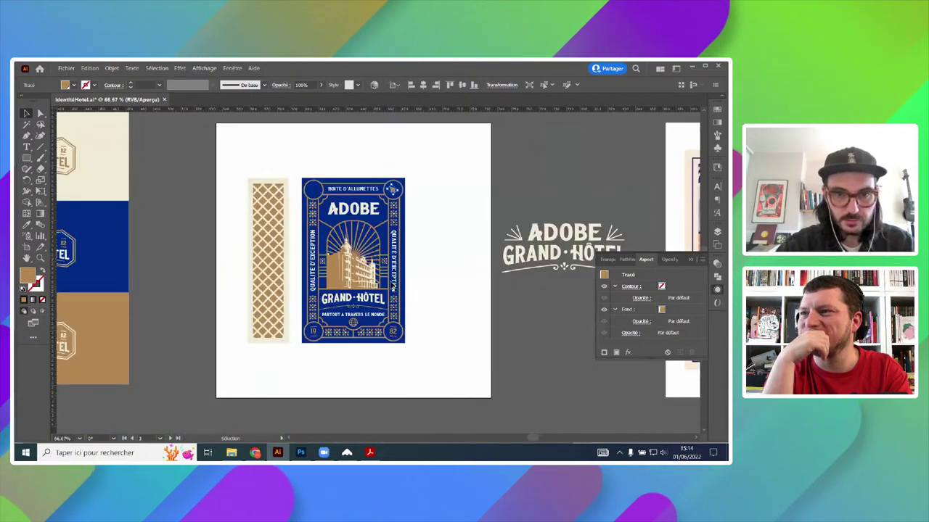
- Isolate the GRAND·HÔTEL lettering and try to recolour its centre dot with the hotel's gold fill
{"action": "scroll", "coordinate": [354, 298], "scroll_direction": "up", "scroll_amount": 5}
{"action": "double_click", "coordinate": [387, 269]}
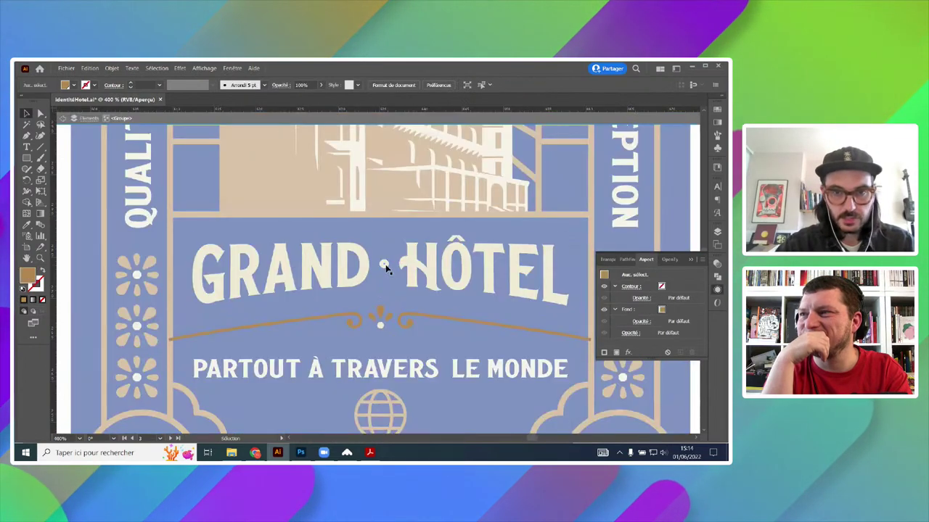
{"action": "double_click", "coordinate": [386, 267]}
{"action": "left_click", "coordinate": [384, 266]}
{"action": "key", "text": "i"}
{"action": "left_click", "coordinate": [278, 179]}
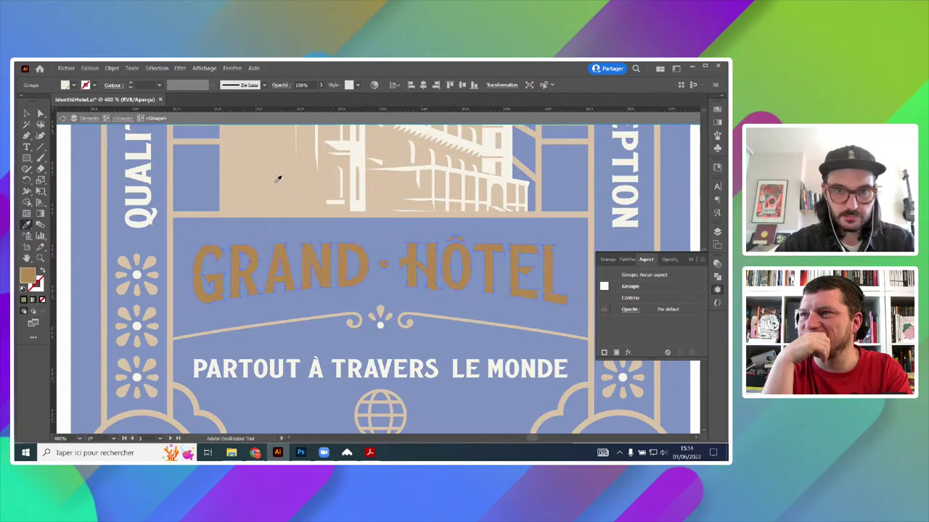
{"action": "key", "text": "ctrl+z"}
- Recolour only the dot between GRAND and HÔTEL with the hotel's gold fill and leave isolation mode
{"action": "key", "text": "a"}
{"action": "scroll", "coordinate": [434, 271], "scroll_direction": "up", "scroll_amount": 2}
{"action": "left_click", "coordinate": [353, 236]}
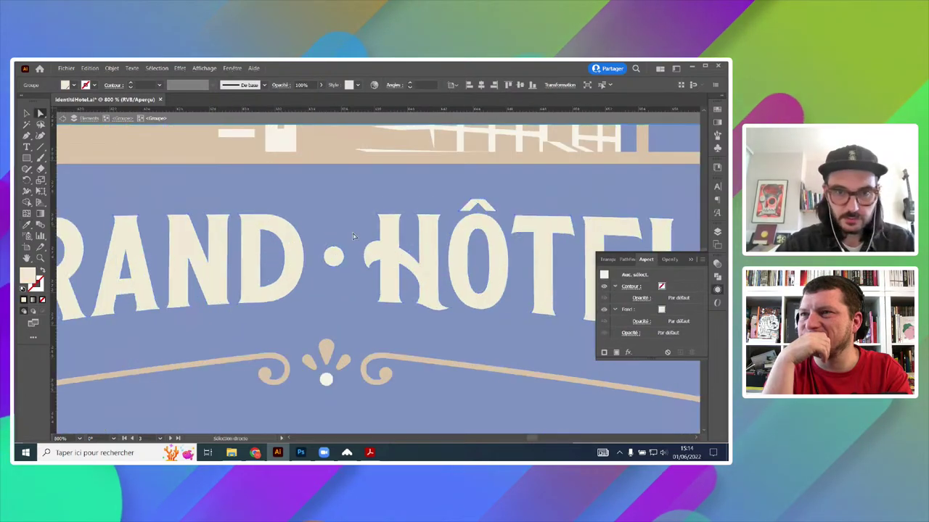
{"action": "left_click", "coordinate": [333, 259]}
{"action": "scroll", "coordinate": [373, 267], "scroll_direction": "down", "scroll_amount": 2}
{"action": "scroll", "coordinate": [374, 267], "scroll_direction": "up", "scroll_amount": 2}
{"action": "key", "text": "i"}
{"action": "left_click", "coordinate": [351, 246]}
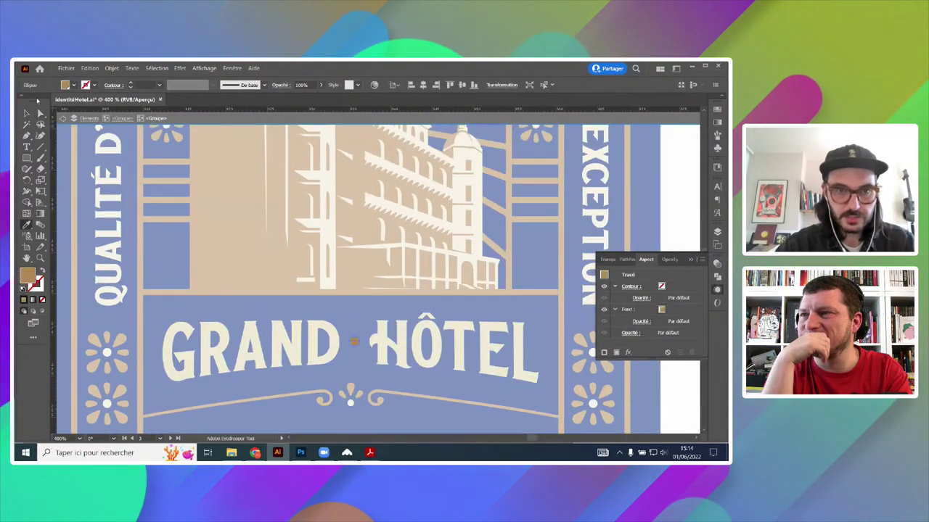
{"action": "left_click", "coordinate": [40, 114]}
{"action": "key", "text": "ctrl+minus"}
{"action": "key", "text": "ctrl+minus"}
{"action": "key", "text": "ctrl+minus"}
{"action": "key", "text": "ctrl+minus"}
{"action": "double_click", "coordinate": [503, 255]}
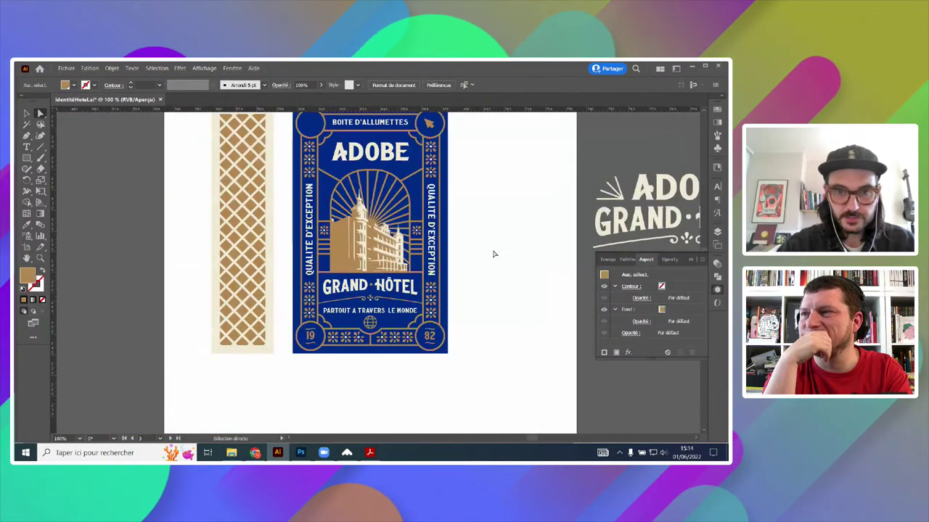
- Copy the gold monogram from the cream panel's round badge, relock the ElementsOK layer, and paste it near the label's upper-left circle on the Elements layer
{"action": "left_click", "coordinate": [25, 113]}
{"action": "left_click_drag", "start_coordinate": [278, 160], "coordinate": [281, 209]}
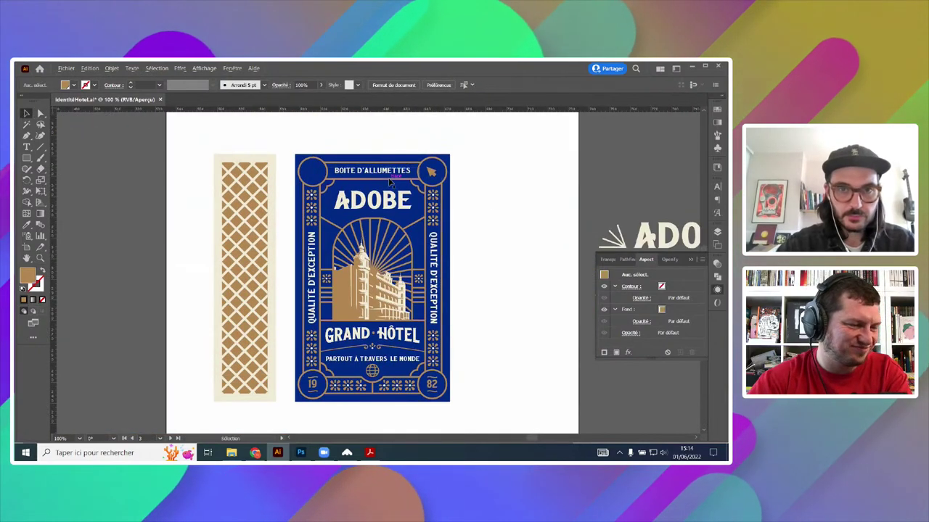
{"action": "scroll", "coordinate": [391, 178], "scroll_direction": "down", "scroll_amount": 1}
{"action": "scroll", "coordinate": [412, 425], "scroll_direction": "left", "scroll_amount": 5}
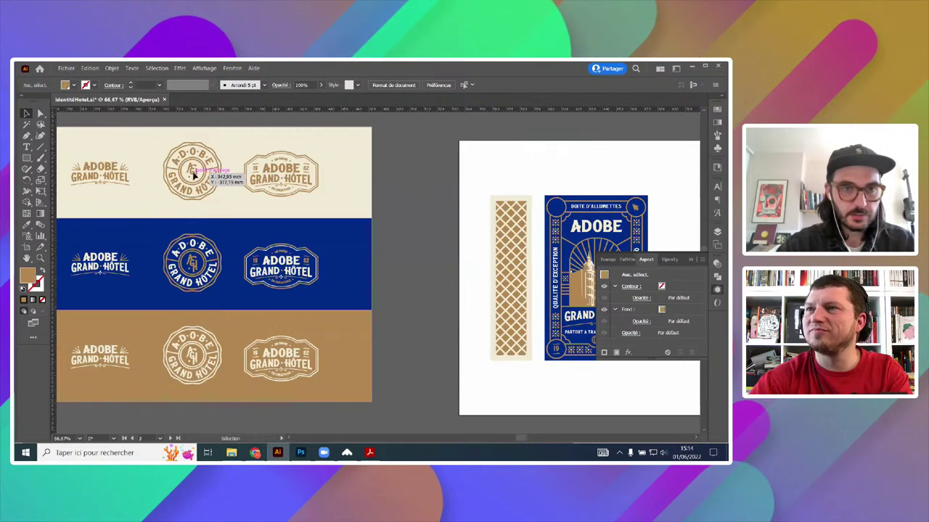
{"action": "left_click", "coordinate": [717, 231]}
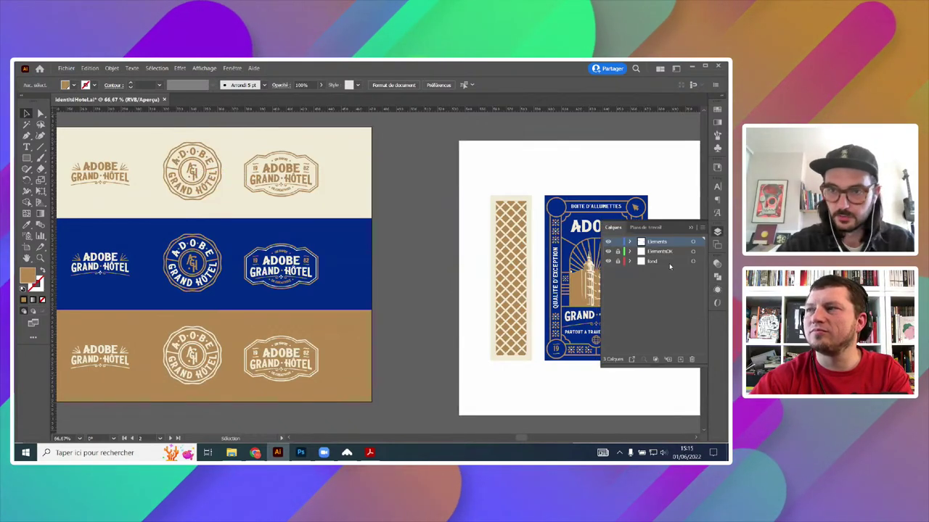
{"action": "double_click", "coordinate": [193, 171]}
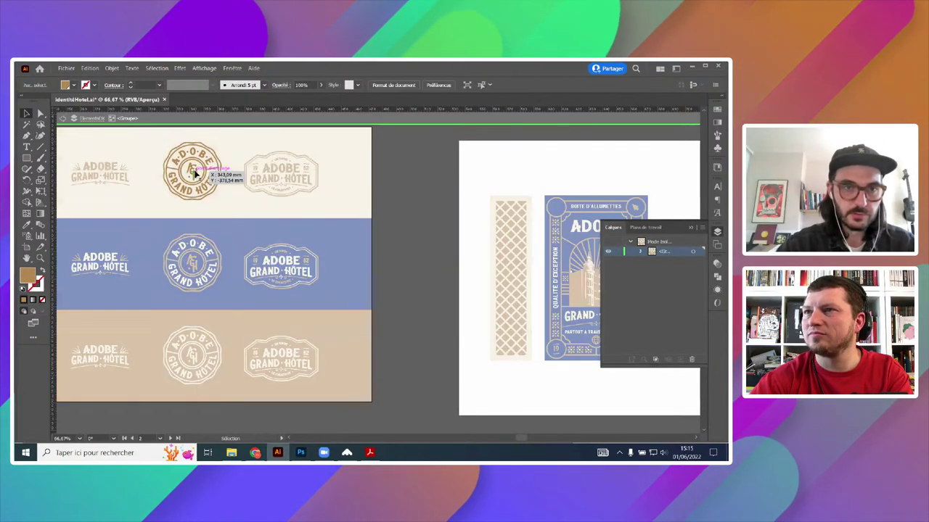
{"action": "double_click", "coordinate": [424, 198]}
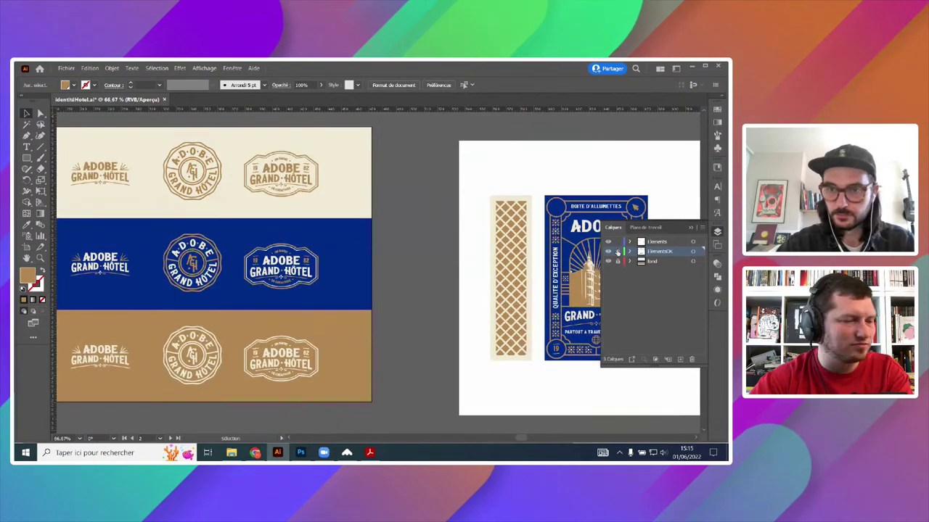
{"action": "scroll", "coordinate": [597, 198], "scroll_direction": "up", "scroll_amount": 5}
{"action": "key", "text": "ctrl+v"}
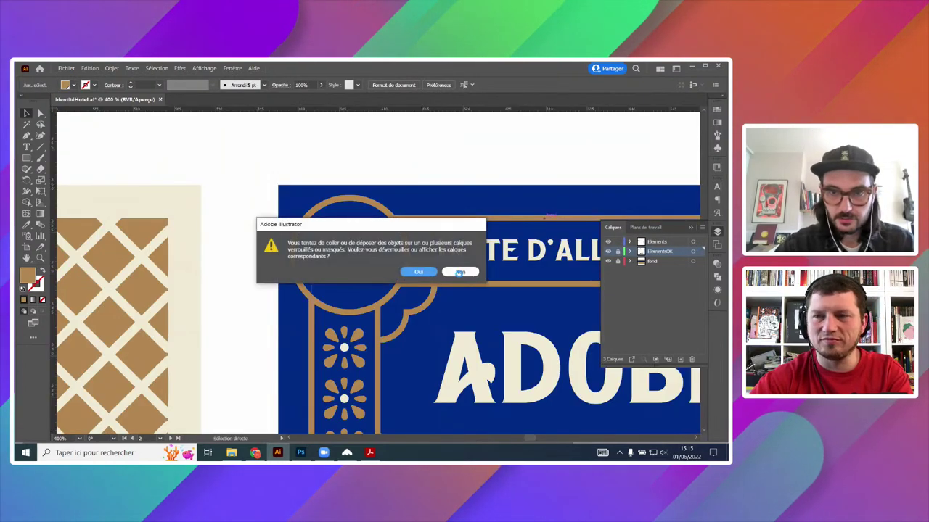
{"action": "left_click", "coordinate": [459, 272]}
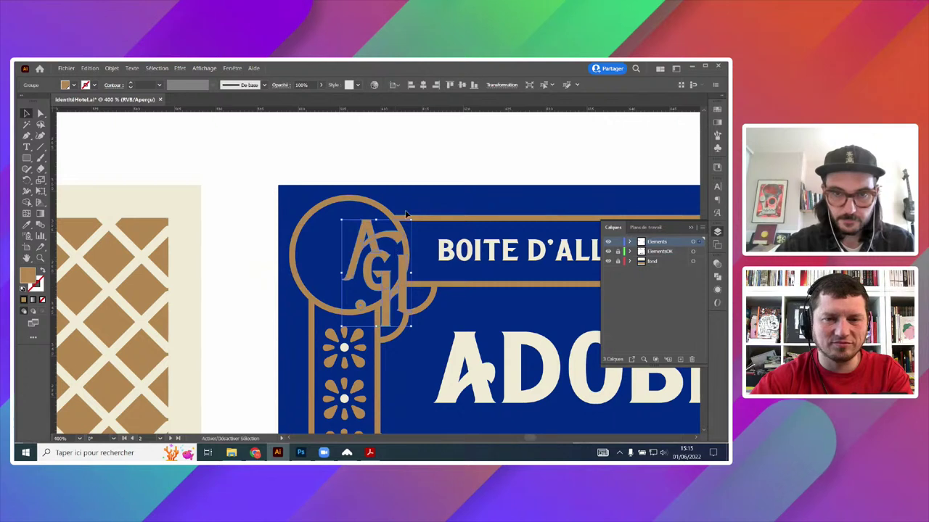
- Shrink the pasted monogram and centre it inside the label's upper-left corner circle
{"action": "left_click", "coordinate": [411, 227]}
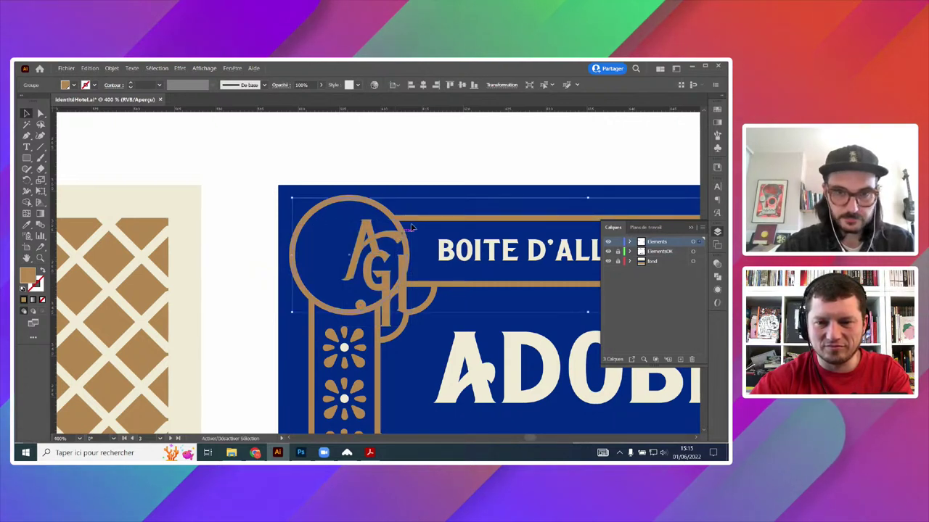
{"action": "left_click", "coordinate": [375, 264]}
{"action": "left_click_drag", "start_coordinate": [411, 219], "coordinate": [349, 264]}
{"action": "left_click_drag", "start_coordinate": [363, 229], "coordinate": [373, 216]}
{"action": "scroll", "coordinate": [381, 242], "scroll_direction": "down", "scroll_amount": 5}
{"action": "left_click_drag", "start_coordinate": [500, 339], "coordinate": [439, 281]}
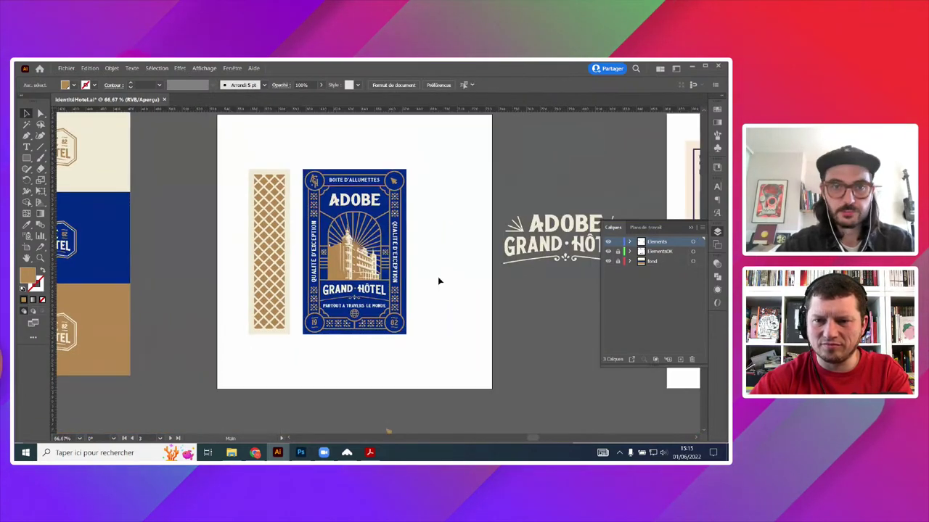
- Unlock all objects, select and copy the complete blue label, and switch to AjoutMatières.psd in Photoshop
{"action": "left_click", "coordinate": [108, 68]}
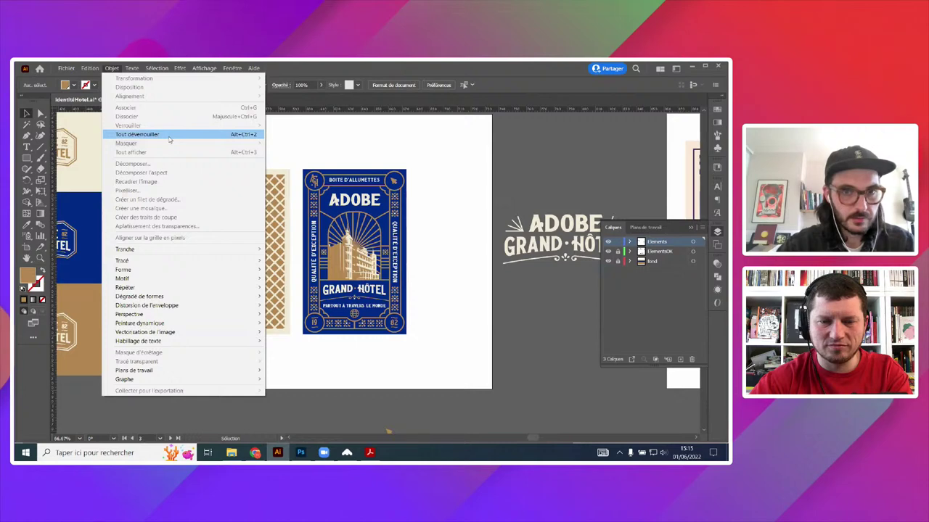
{"action": "left_click", "coordinate": [145, 129]}
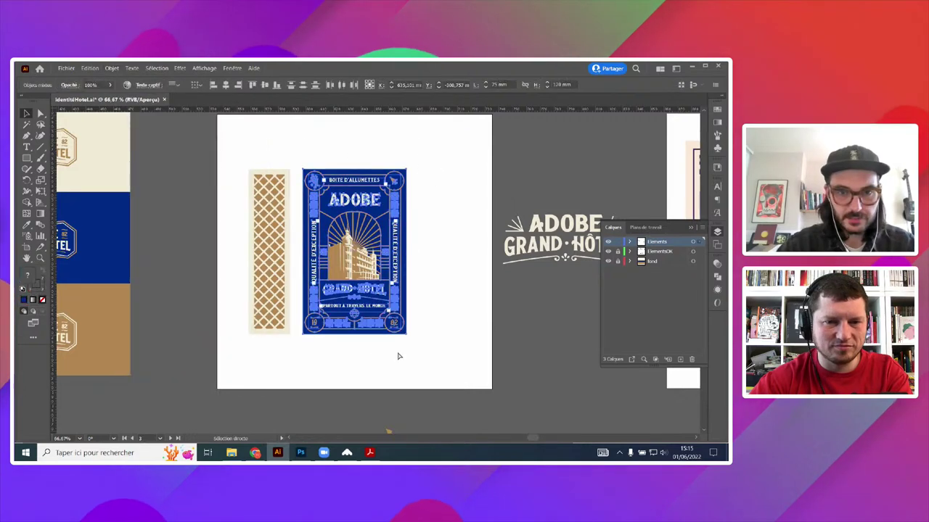
{"action": "left_click", "coordinate": [300, 453]}
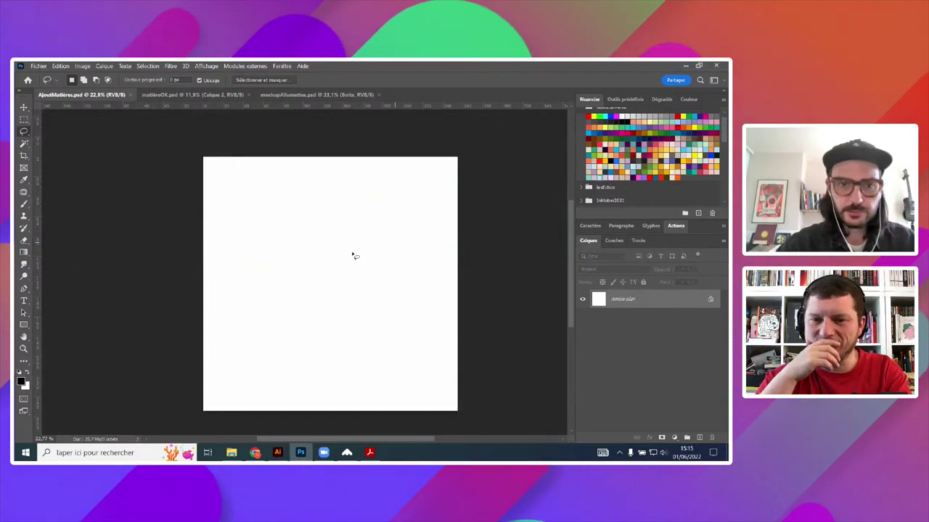
{"action": "scroll", "coordinate": [351, 363], "scroll_direction": "up", "scroll_amount": 1}
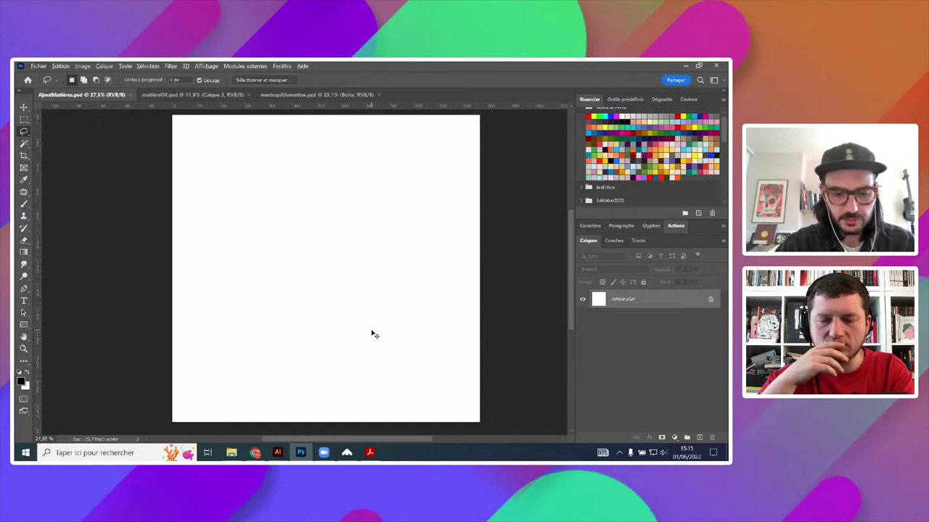
{"action": "key", "text": "ctrl+v"}
{"action": "left_click", "coordinate": [312, 185]}
{"action": "left_click", "coordinate": [423, 167]}
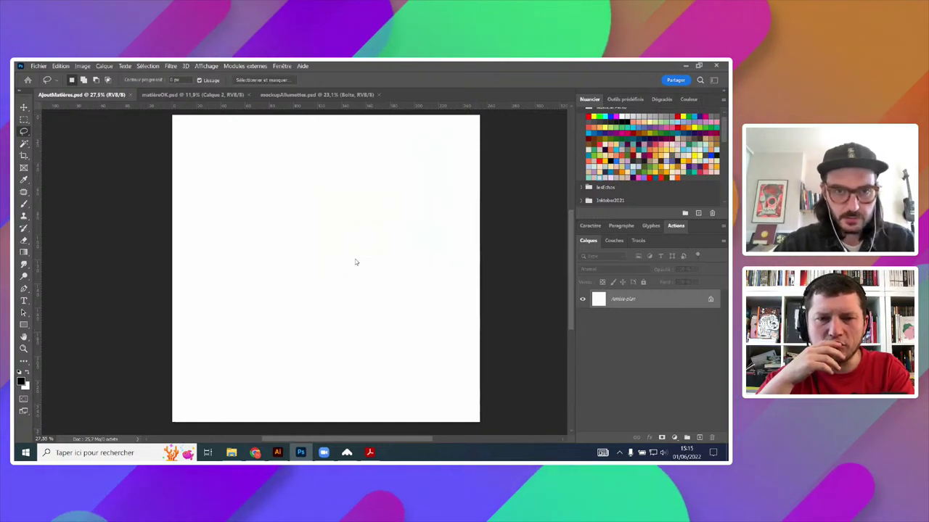
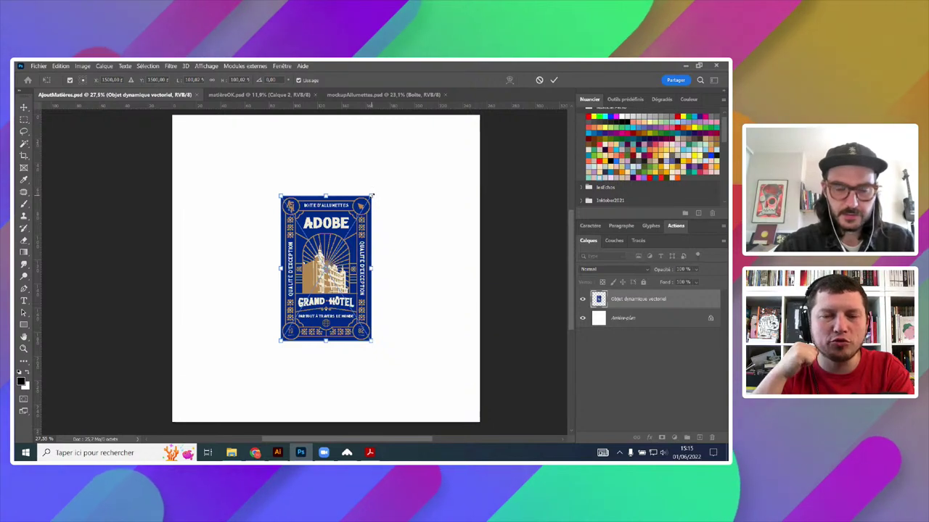
{"action": "key", "text": "Escape"}
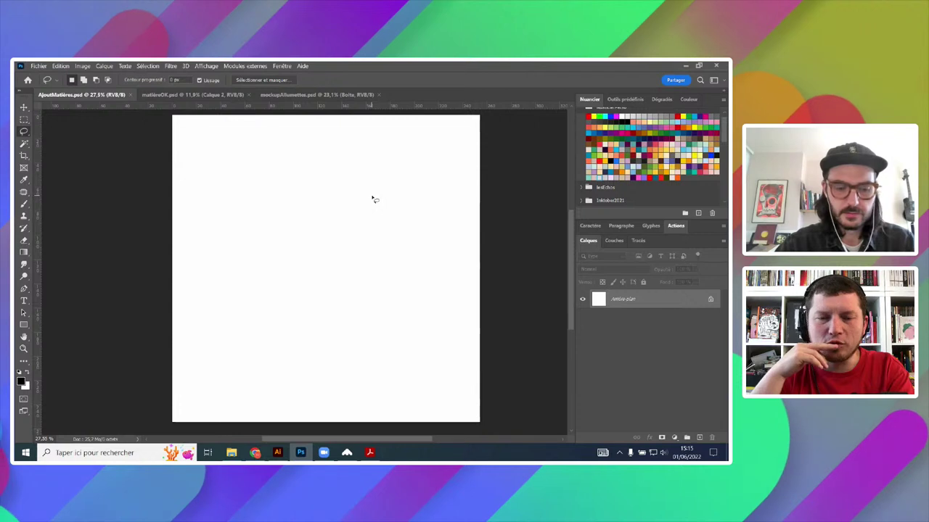
- Paste the blue label into AjoutMatières.psd as layers, keeping its clipping mask as a vector mask and accepting partial rasterisation
{"action": "key", "text": "ctrl+v"}
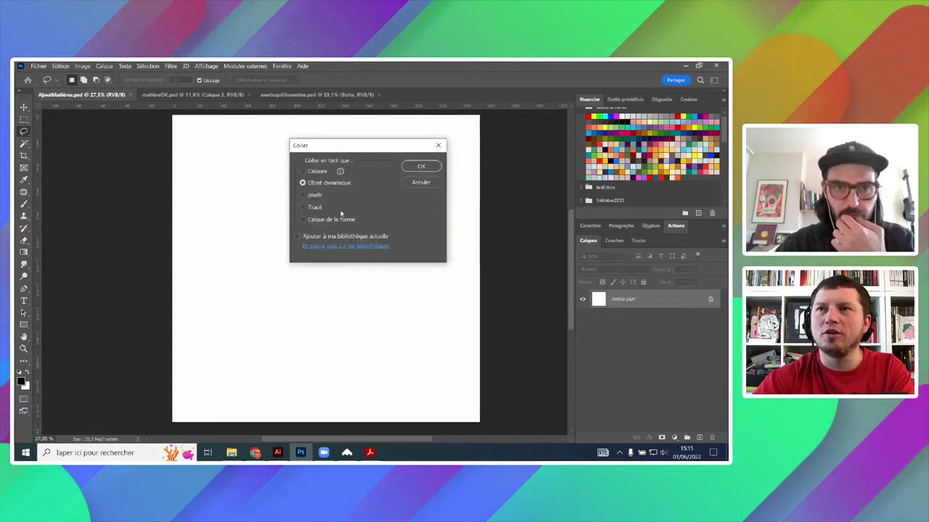
{"action": "left_click", "coordinate": [415, 167]}
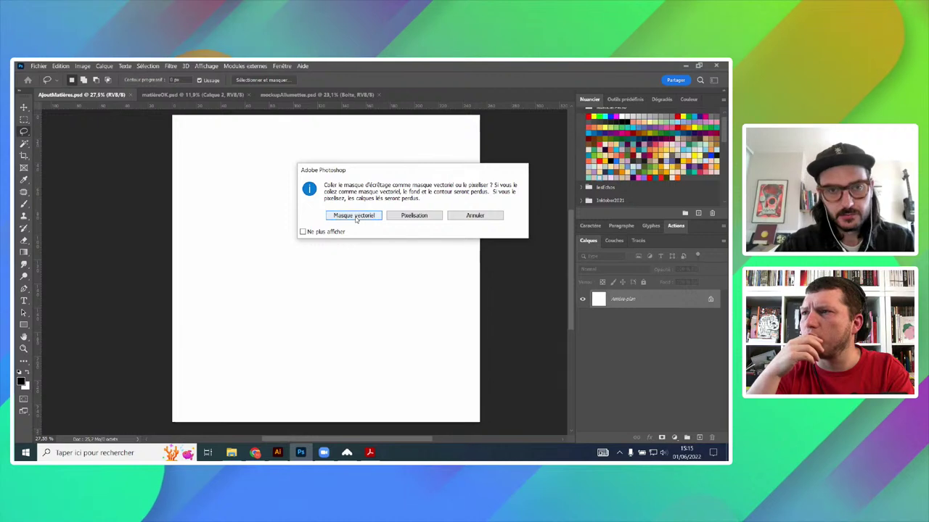
{"action": "left_click", "coordinate": [354, 216]}
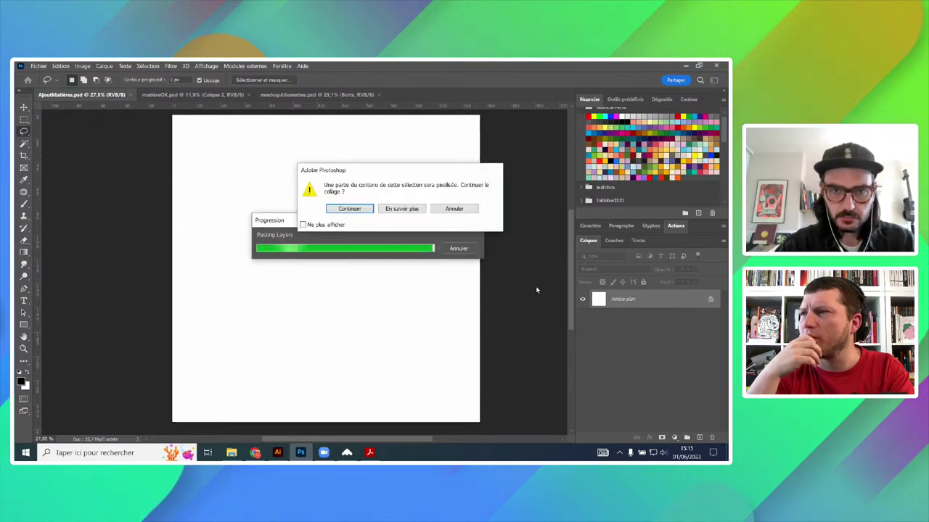
{"action": "left_click", "coordinate": [359, 209]}
{"action": "scroll", "coordinate": [406, 264], "scroll_direction": "up", "scroll_amount": 1}
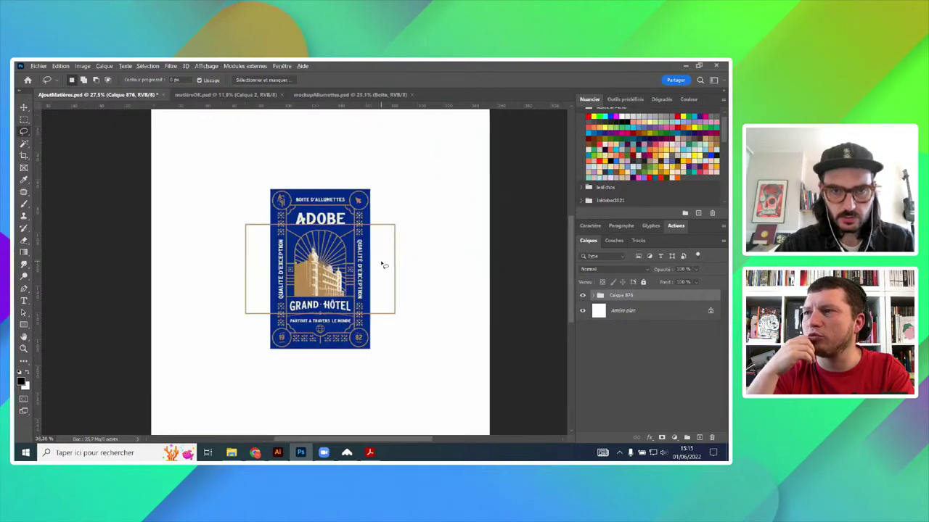
{"action": "scroll", "coordinate": [384, 264], "scroll_direction": "up", "scroll_amount": 2}
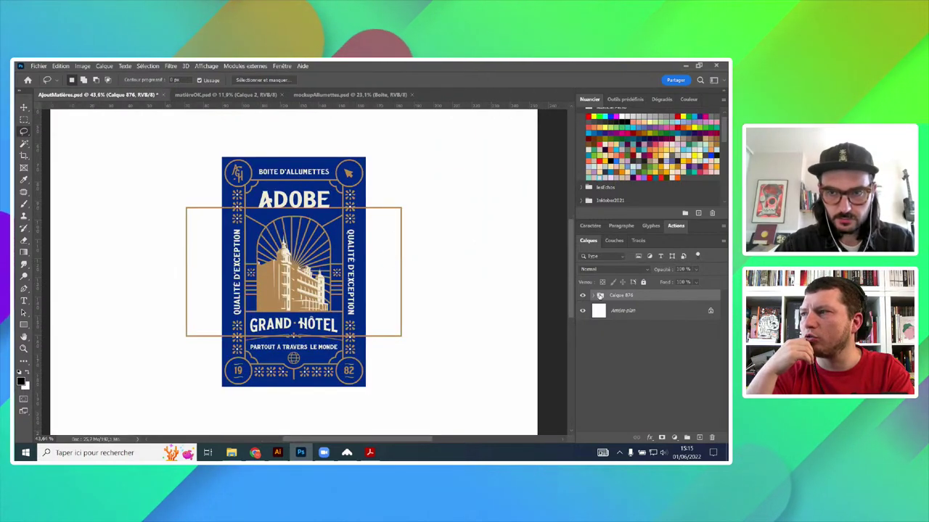
- Expand the Calque 876 group and its Elements subgroup and examine the pasted layers down to the lowest rectangles
{"action": "left_click", "coordinate": [593, 295]}
{"action": "left_click", "coordinate": [605, 307]}
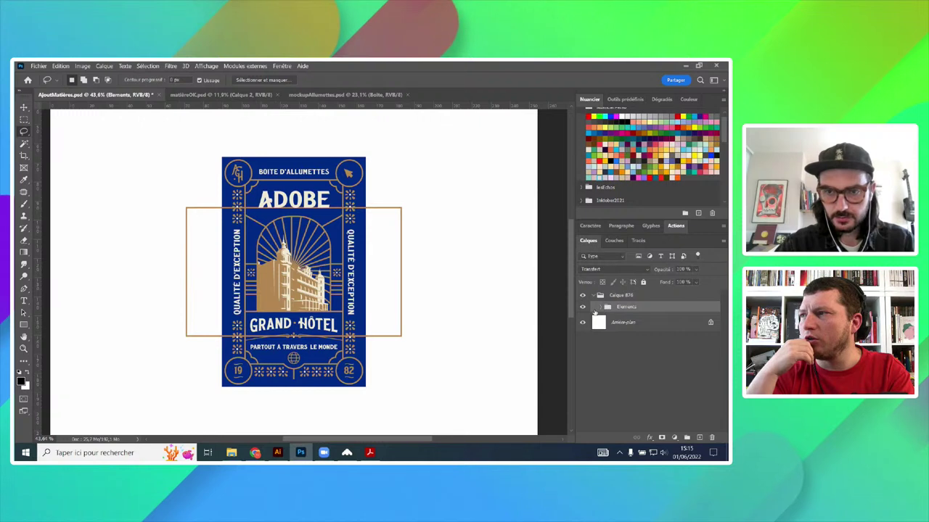
{"action": "left_click", "coordinate": [599, 308]}
{"action": "scroll", "coordinate": [601, 313], "scroll_direction": "down", "scroll_amount": 1}
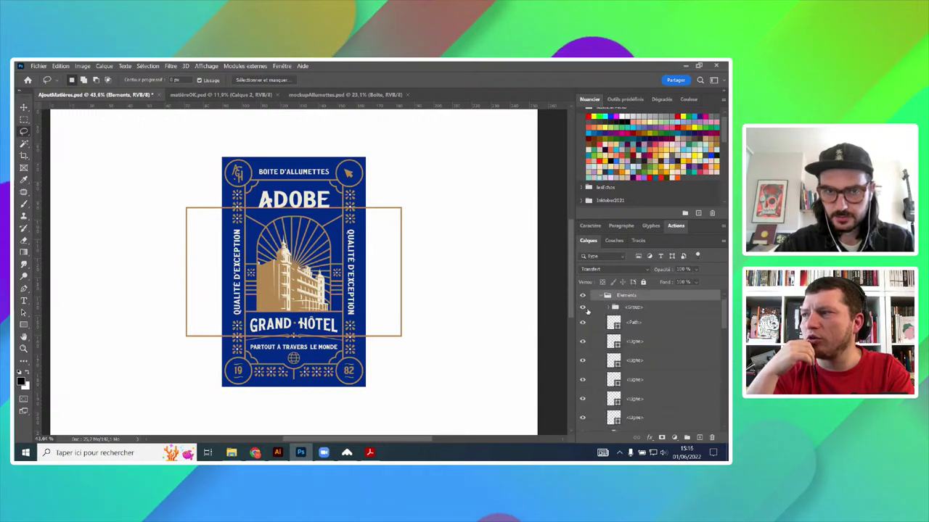
{"action": "scroll", "coordinate": [587, 311], "scroll_direction": "down", "scroll_amount": 6}
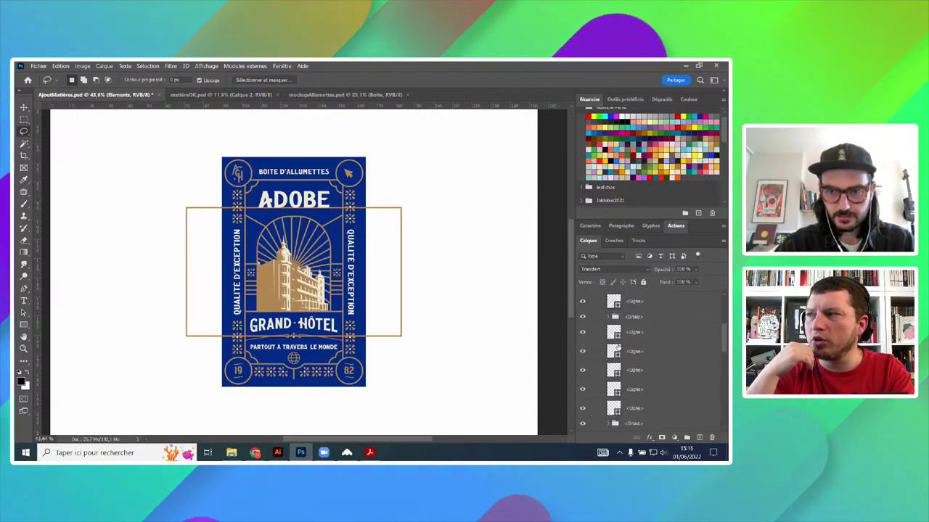
{"action": "scroll", "coordinate": [593, 374], "scroll_direction": "down", "scroll_amount": 4}
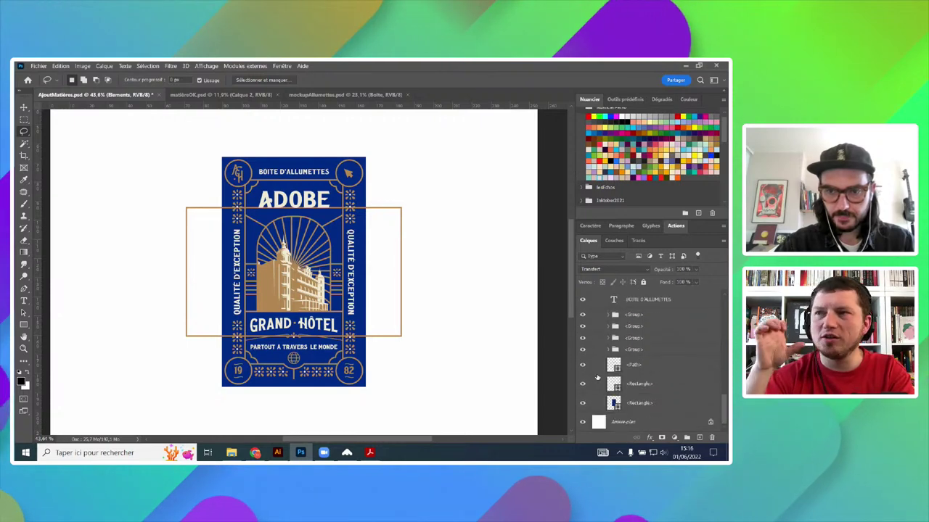
- Toggle the visibility of the rectangle, path and topmost group layers in Elements to find the oversized gold rectangle, and undo the visibility changes
{"action": "left_click", "coordinate": [582, 404]}
{"action": "left_click", "coordinate": [582, 385]}
{"action": "left_click", "coordinate": [583, 385]}
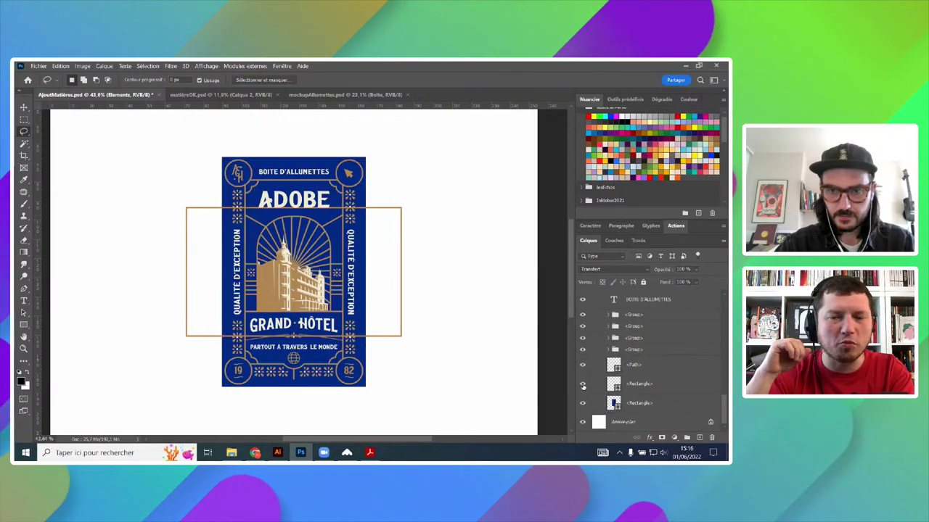
{"action": "left_click", "coordinate": [584, 367]}
{"action": "scroll", "coordinate": [638, 356], "scroll_direction": "up", "scroll_amount": 5}
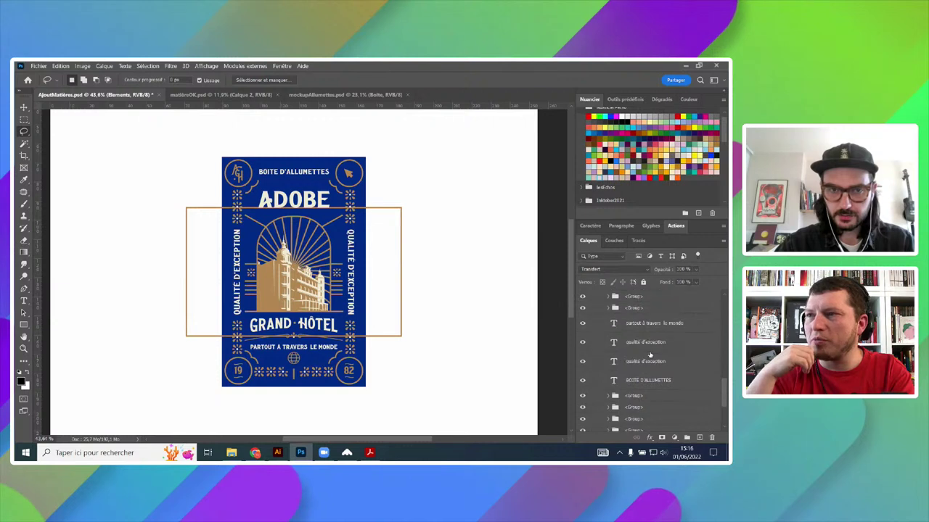
{"action": "scroll", "coordinate": [650, 355], "scroll_direction": "up", "scroll_amount": 3}
{"action": "scroll", "coordinate": [518, 318], "scroll_direction": "down", "scroll_amount": 2}
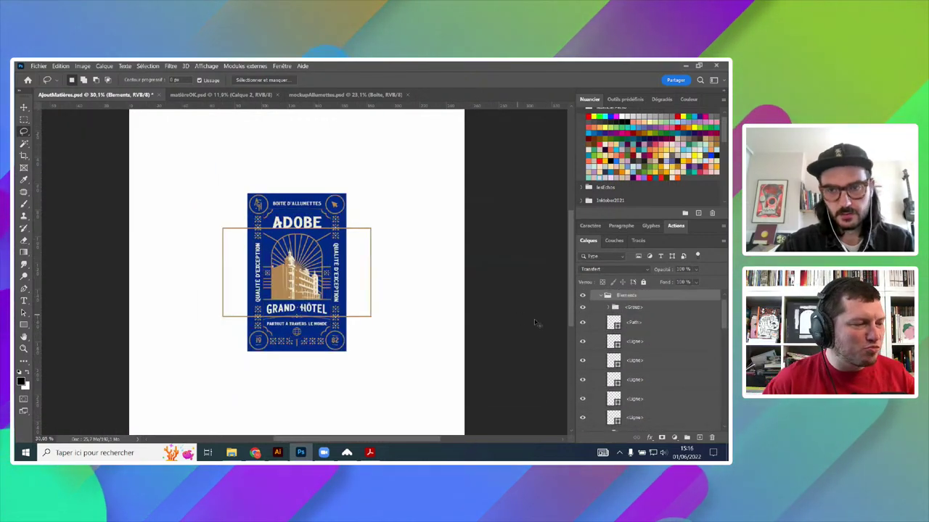
{"action": "left_click", "coordinate": [582, 307]}
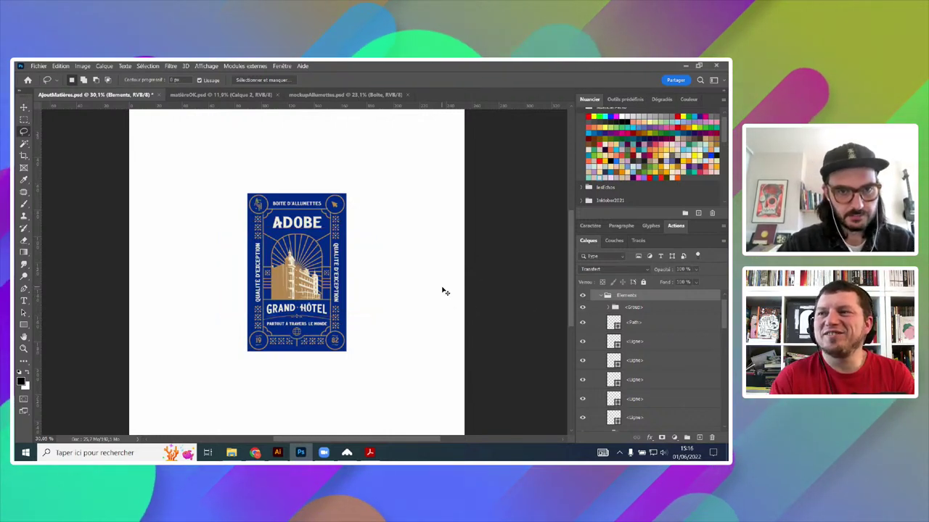
{"action": "key", "text": "ctrl+z"}
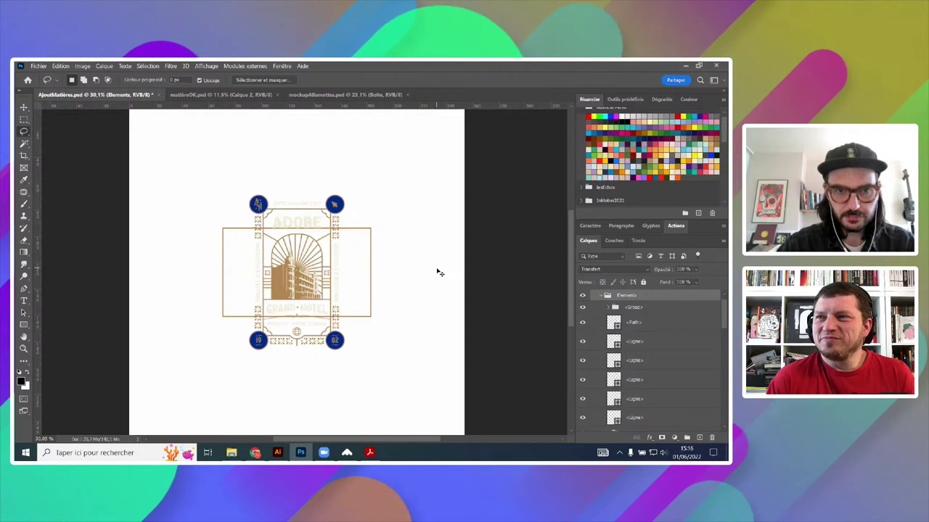
- Select all artwork layers from the Elements group through the lowest rectangle and delete them, keeping the locked background
{"action": "key", "text": "ctrl+shift+z"}
{"action": "key", "text": "ctrl+shift+z"}
{"action": "scroll", "coordinate": [616, 348], "scroll_direction": "down", "scroll_amount": 10}
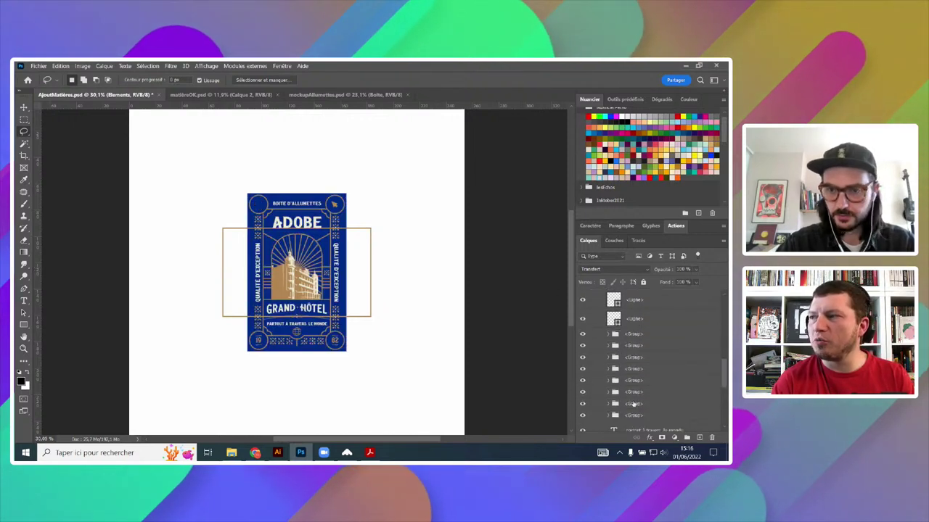
{"action": "left_click", "coordinate": [635, 404], "text": "shift"}
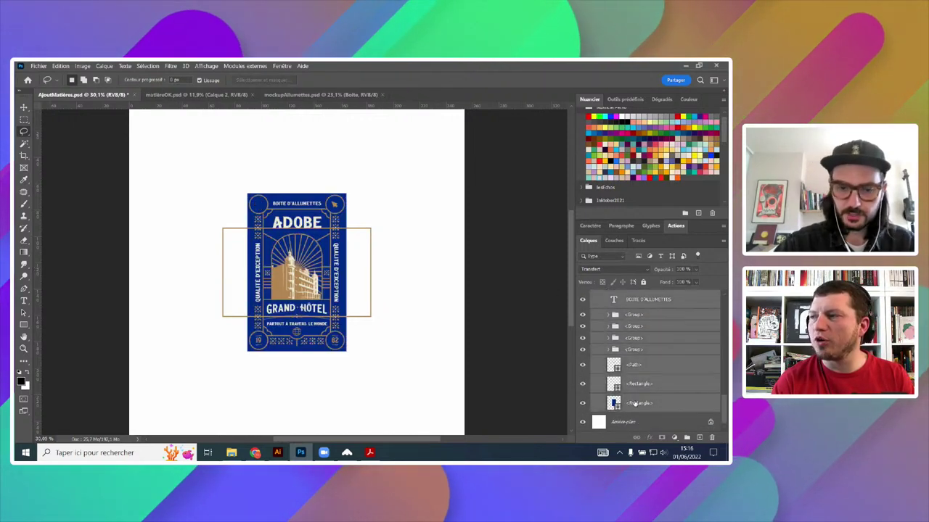
{"action": "key", "text": "Delete"}
- Paste the matchbox artwork as a smart object and scale it up proportionally to about 163%
{"action": "key", "text": "ctrl+v"}
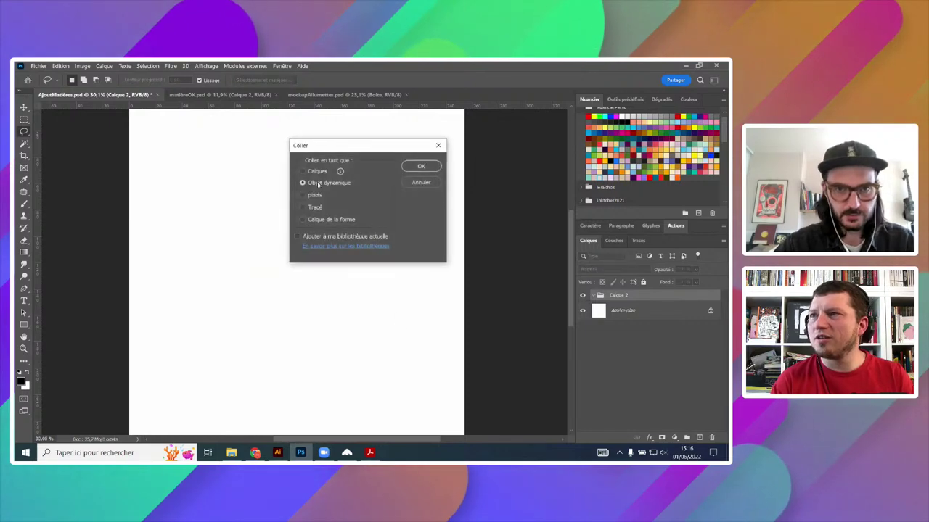
{"action": "left_click", "coordinate": [420, 166]}
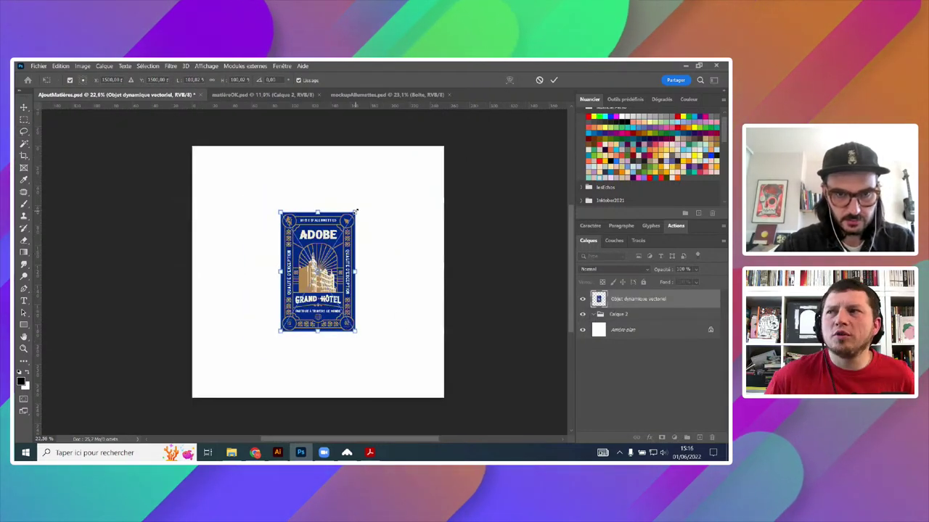
{"action": "left_click_drag", "start_coordinate": [356, 211], "coordinate": [381, 176]}
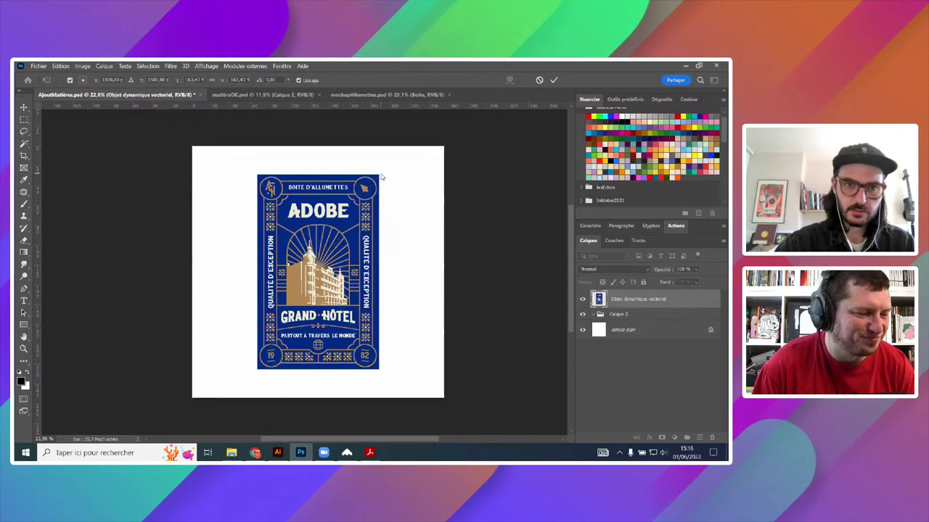
{"action": "key", "text": "Return"}
- Select the gold areas of the pasted artwork with Color Range at a tolerance of 35
{"action": "scroll", "coordinate": [415, 236], "scroll_direction": "down", "scroll_amount": 2}
{"action": "scroll", "coordinate": [386, 259], "scroll_direction": "up", "scroll_amount": 3}
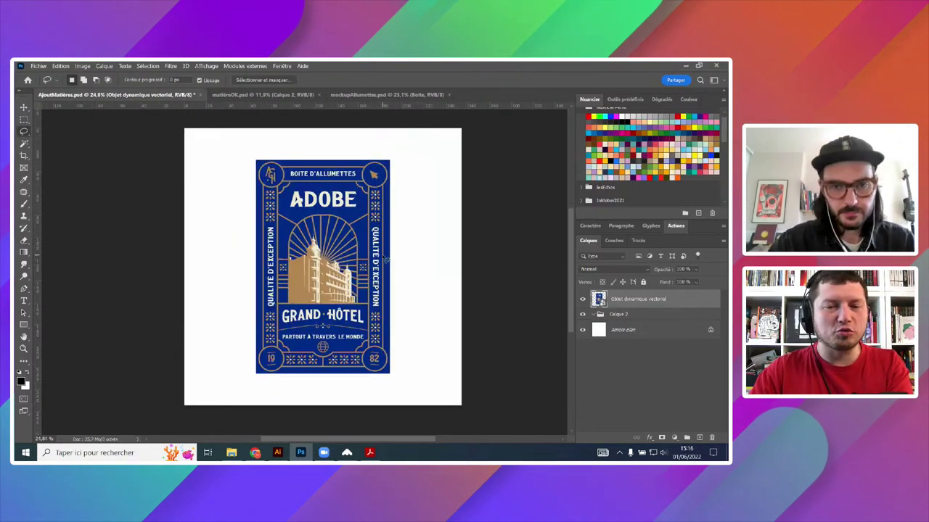
{"action": "scroll", "coordinate": [385, 259], "scroll_direction": "up", "scroll_amount": 1}
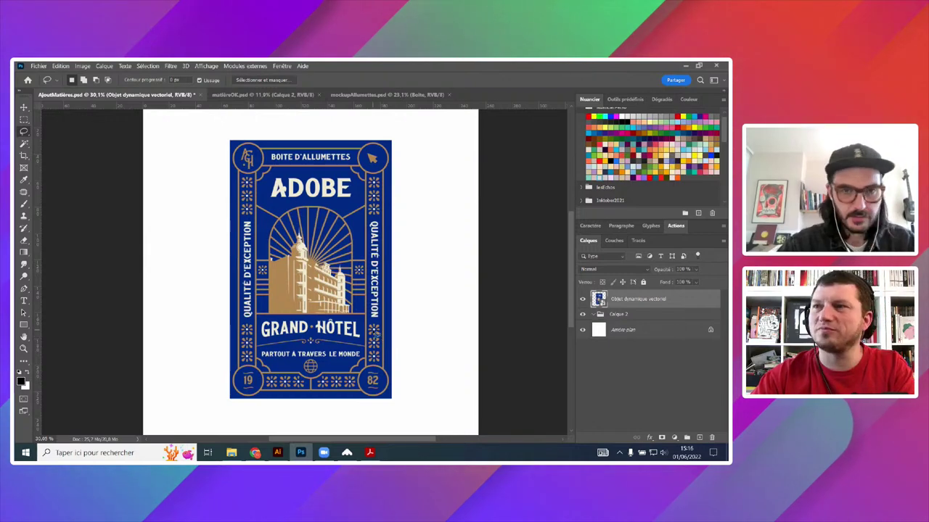
{"action": "scroll", "coordinate": [317, 284], "scroll_direction": "up", "scroll_amount": 1}
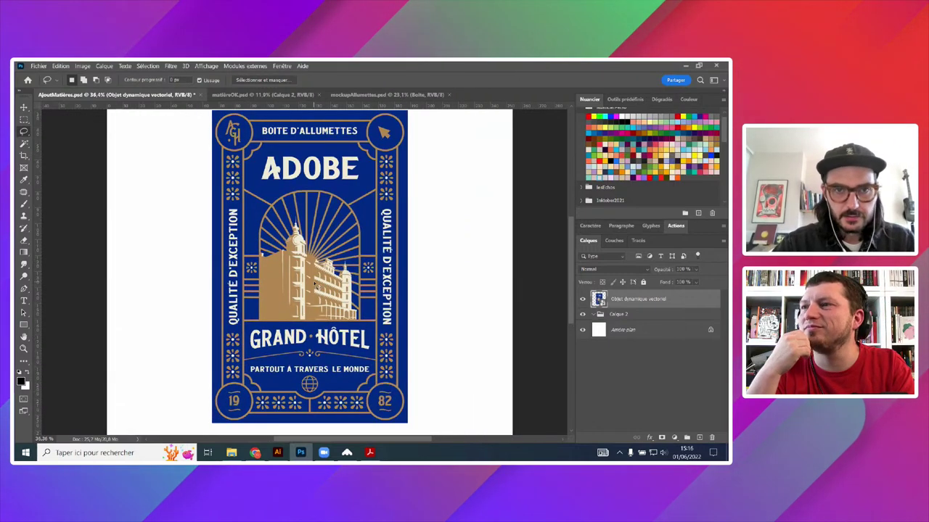
{"action": "scroll", "coordinate": [403, 289], "scroll_direction": "down", "scroll_amount": 1}
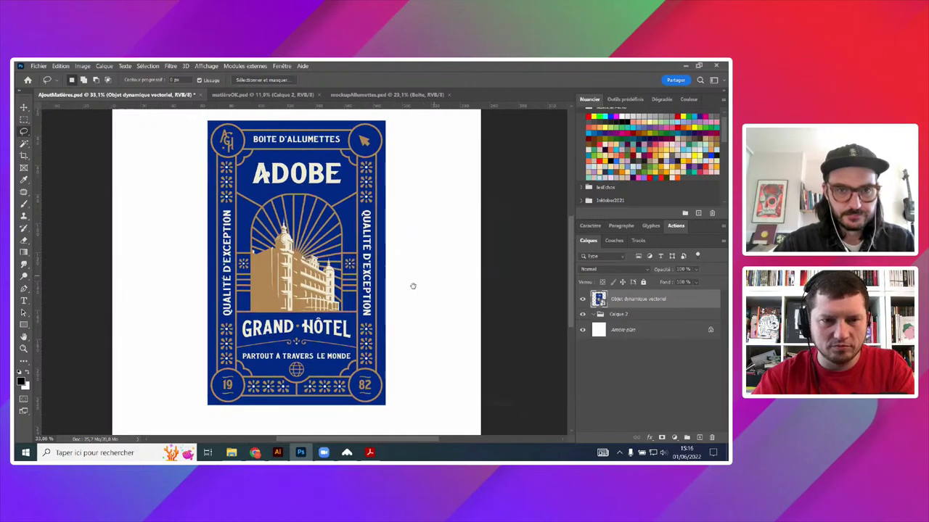
{"action": "scroll", "coordinate": [430, 288], "scroll_direction": "down", "scroll_amount": 1}
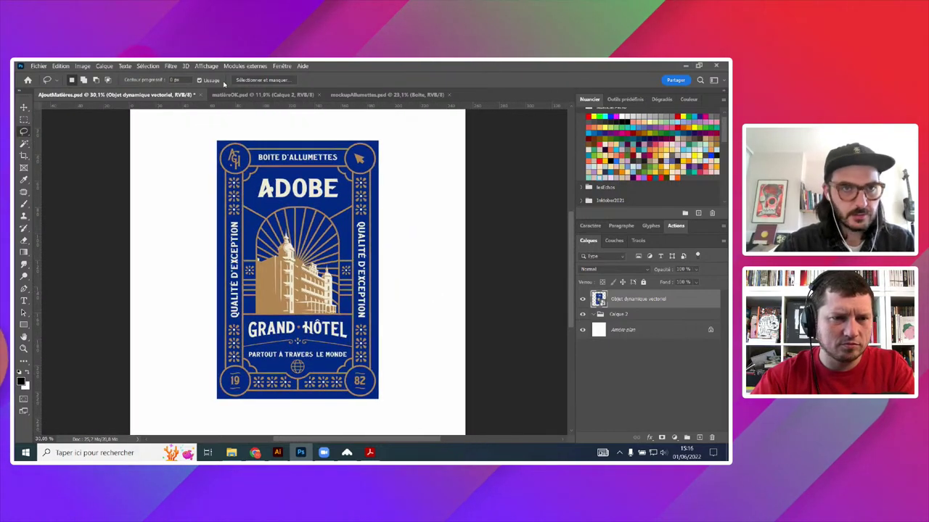
{"action": "left_click", "coordinate": [147, 66]}
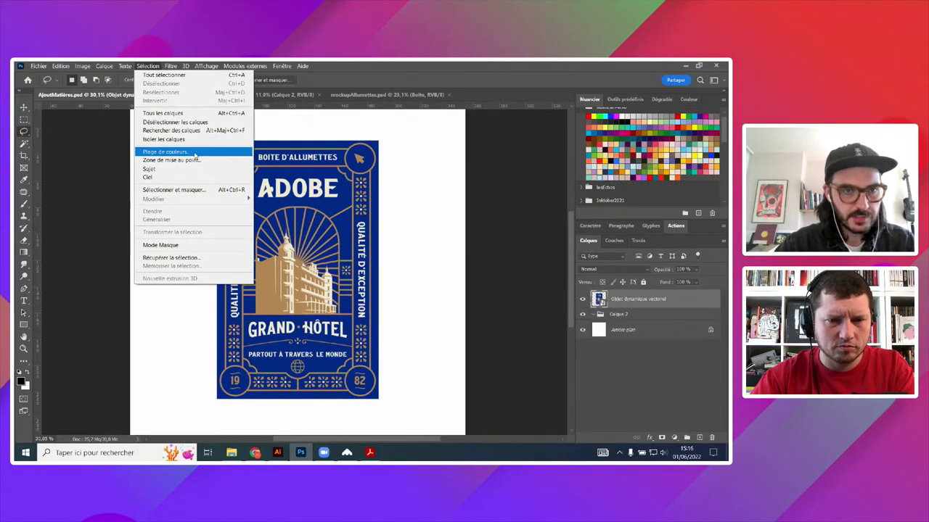
{"action": "left_click", "coordinate": [194, 154]}
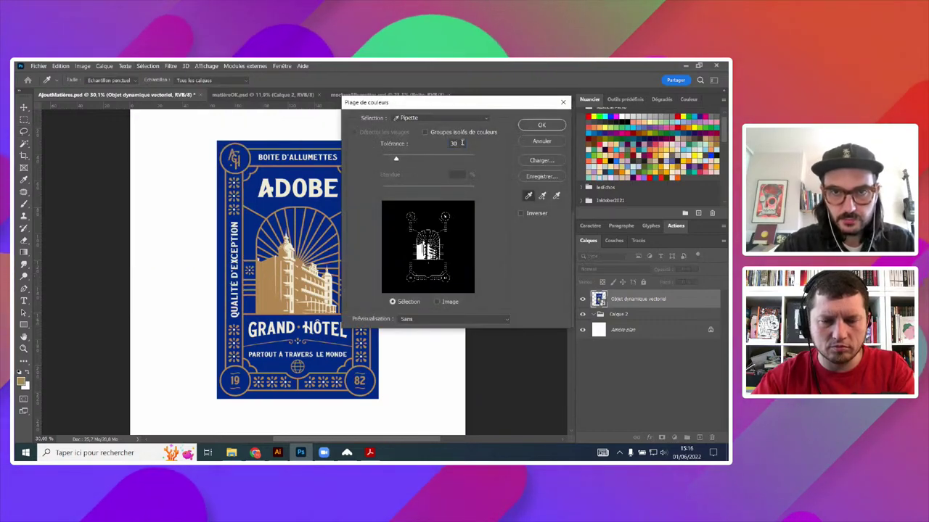
{"action": "left_click_drag", "start_coordinate": [459, 143], "coordinate": [436, 137]}
{"action": "left_click", "coordinate": [541, 125]}
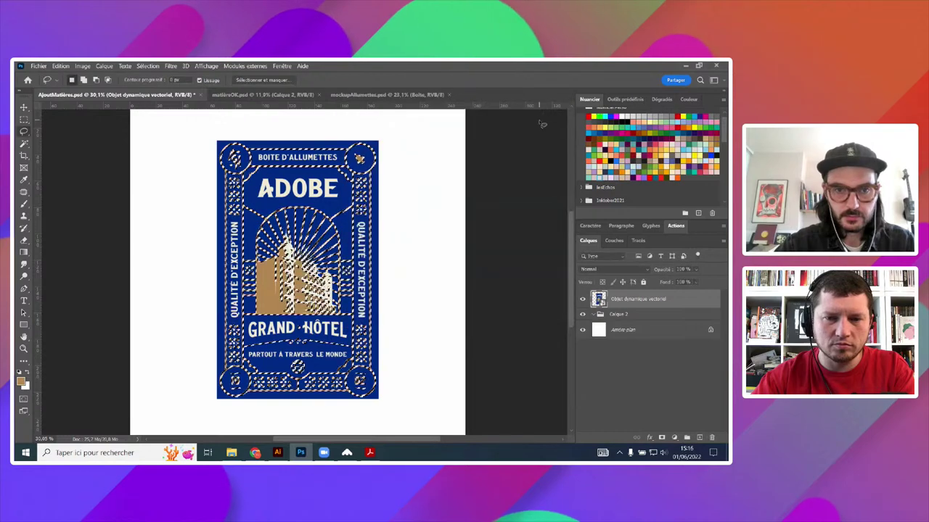
- Add a solid colour fill layer in gold b28853, masked by the gold selection
{"action": "left_click", "coordinate": [674, 438]}
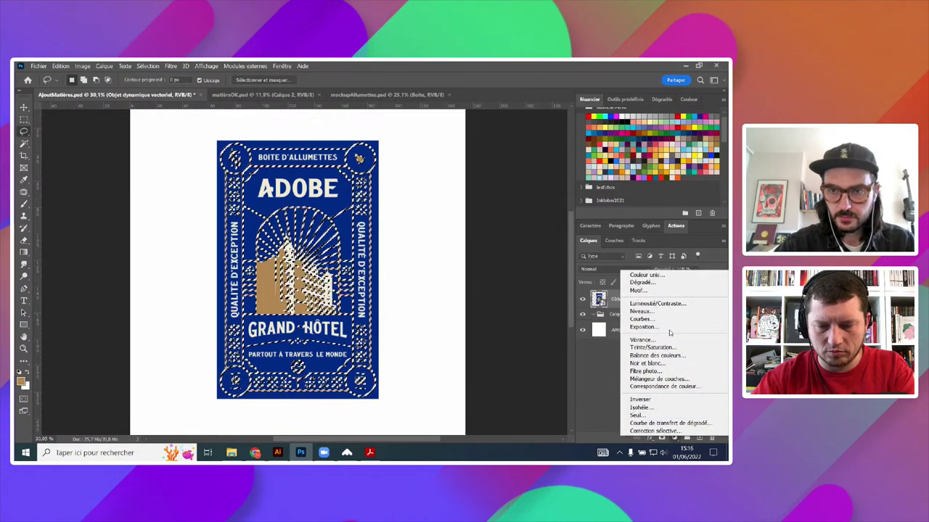
{"action": "left_click", "coordinate": [667, 280]}
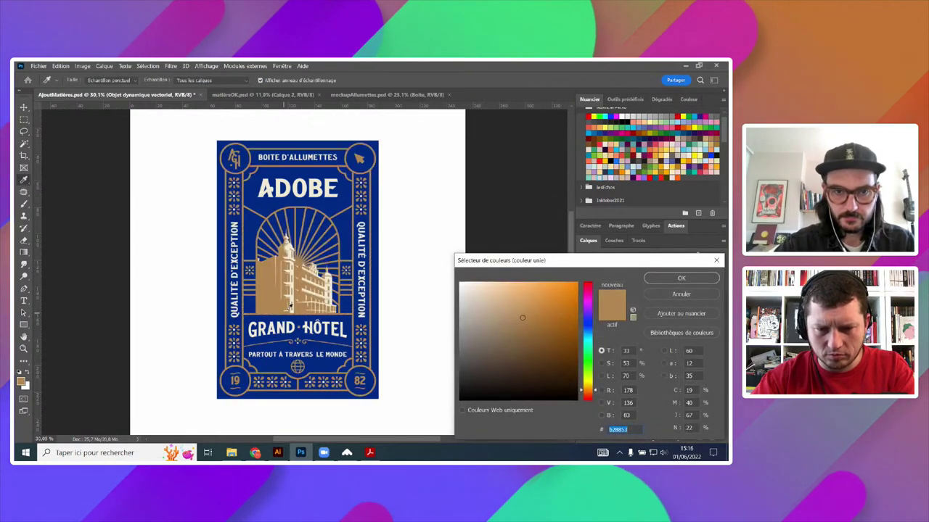
{"action": "left_click", "coordinate": [681, 278]}
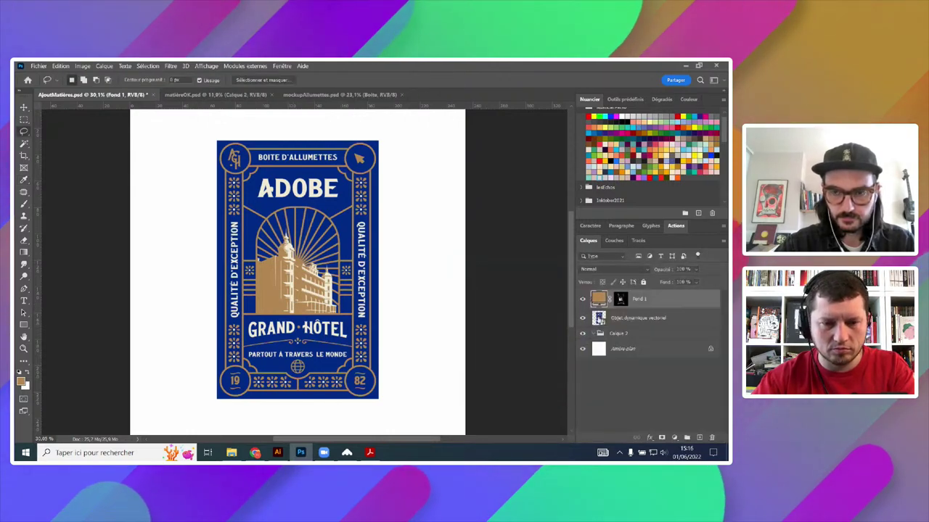
- Load the artwork smart object's outline as a selection
{"action": "left_click", "coordinate": [592, 320], "text": "ctrl"}
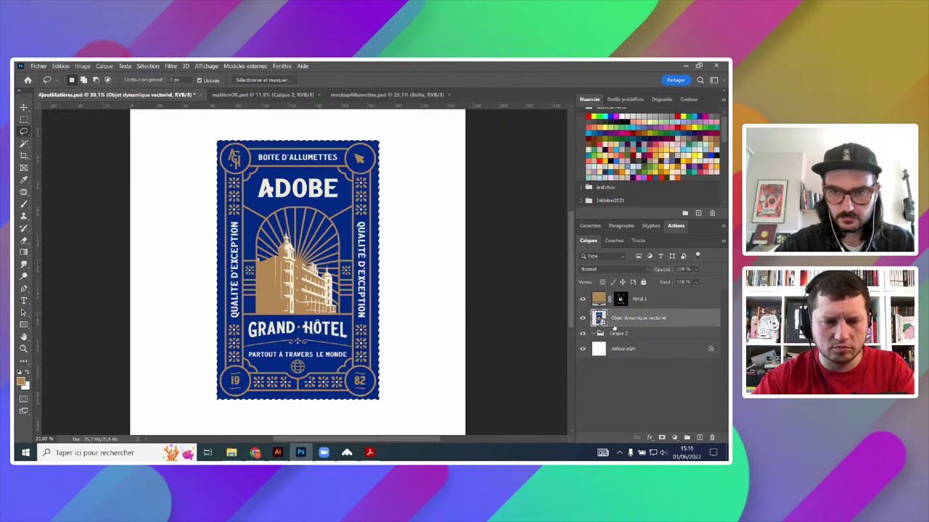
{"action": "left_click", "coordinate": [582, 317]}
{"action": "left_click", "coordinate": [674, 437]}
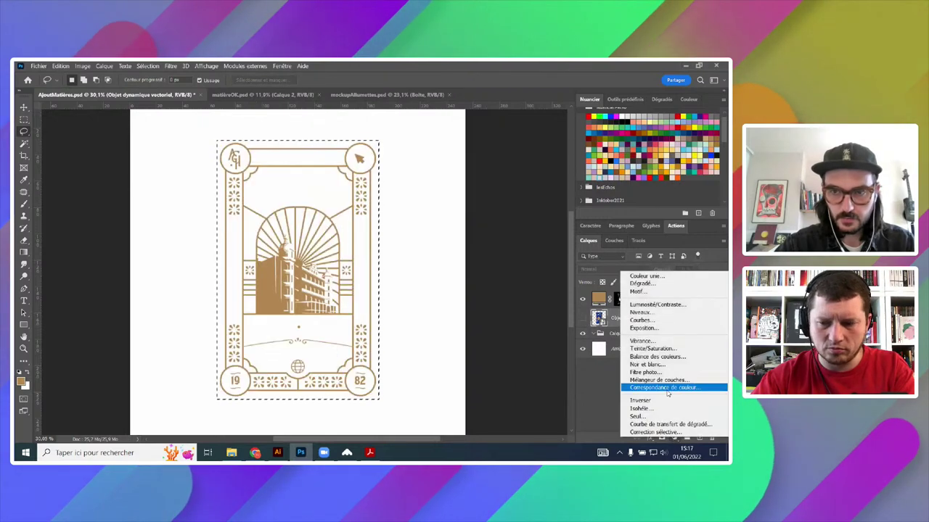
{"action": "left_click", "coordinate": [645, 276]}
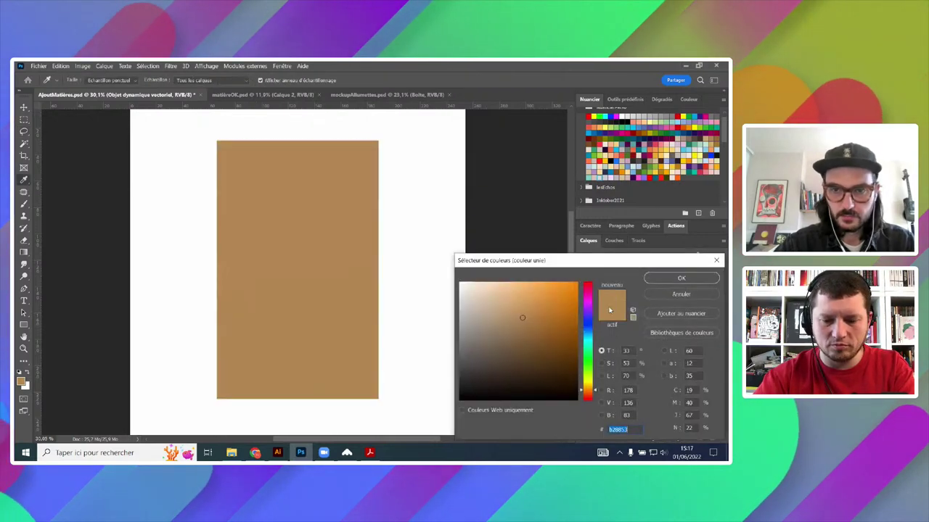
{"action": "left_click", "coordinate": [663, 296]}
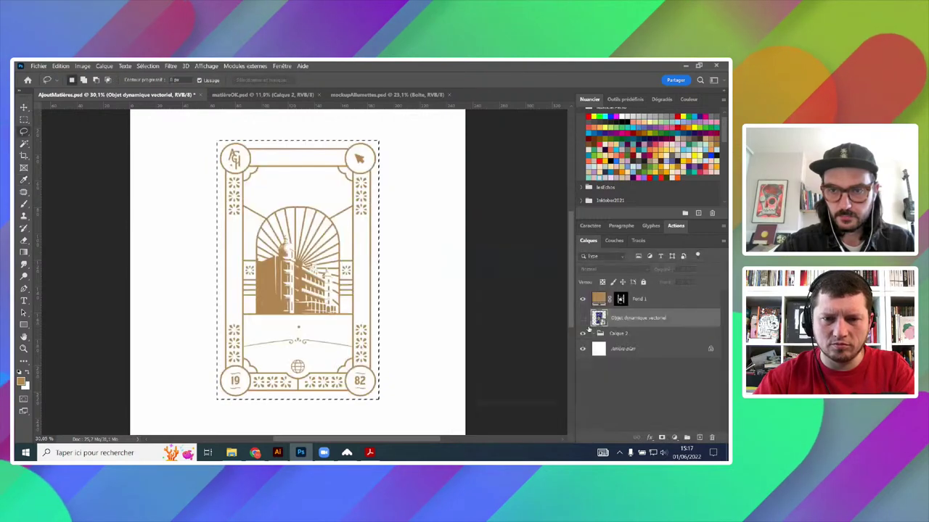
{"action": "left_click", "coordinate": [582, 318]}
- Add a solid colour fill layer with colour 241564 over the selected artwork outline, beneath the gold fill
{"action": "left_click", "coordinate": [673, 437]}
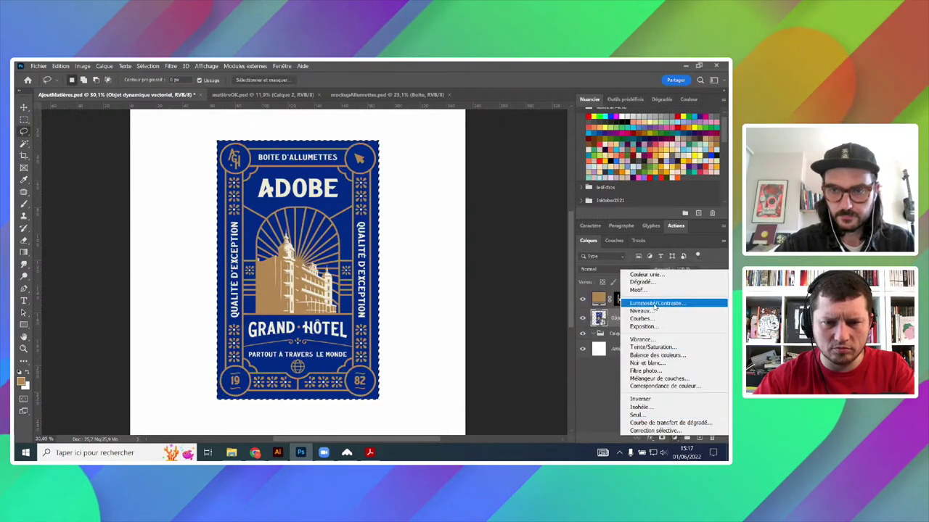
{"action": "left_click", "coordinate": [646, 272]}
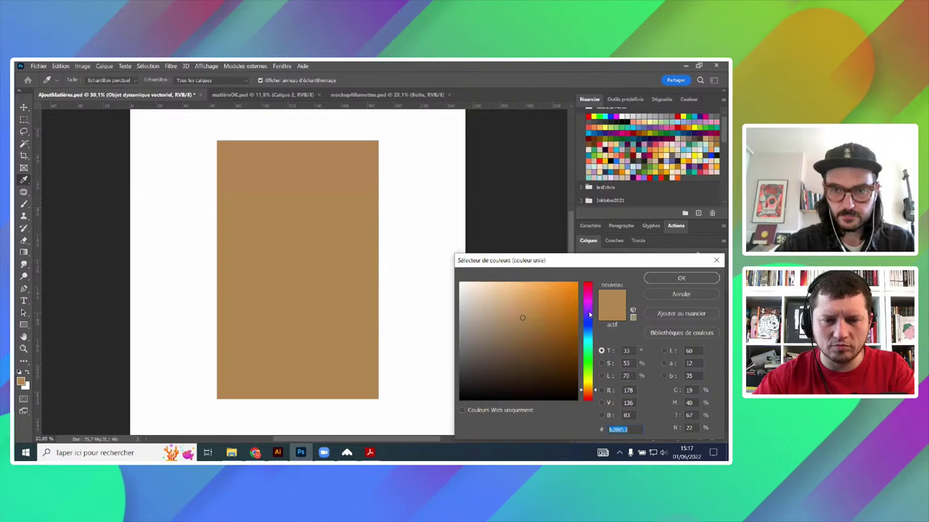
{"action": "type", "text": "241564"}
{"action": "left_click", "coordinate": [670, 281]}
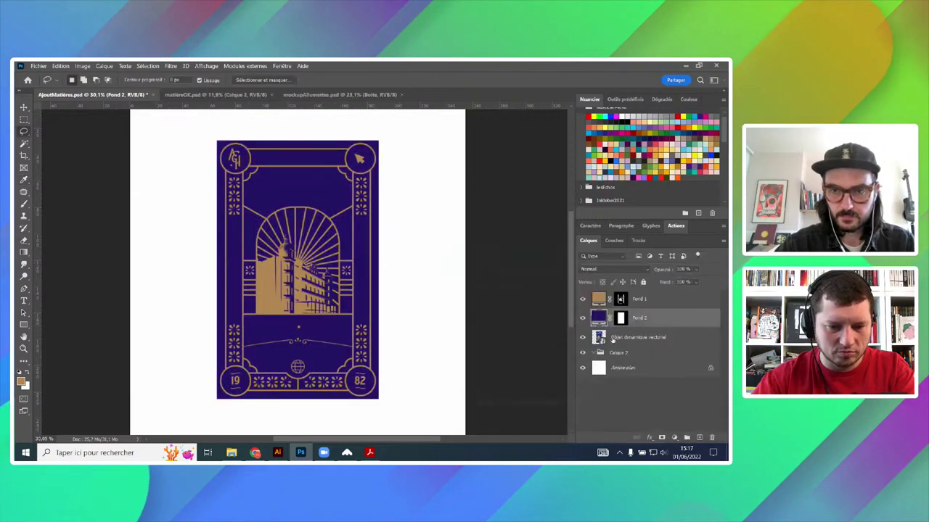
- Recolour the Fond 2 fill layer with the blue sampled from the exposed edge of the artwork
{"action": "double_click", "coordinate": [597, 317]}
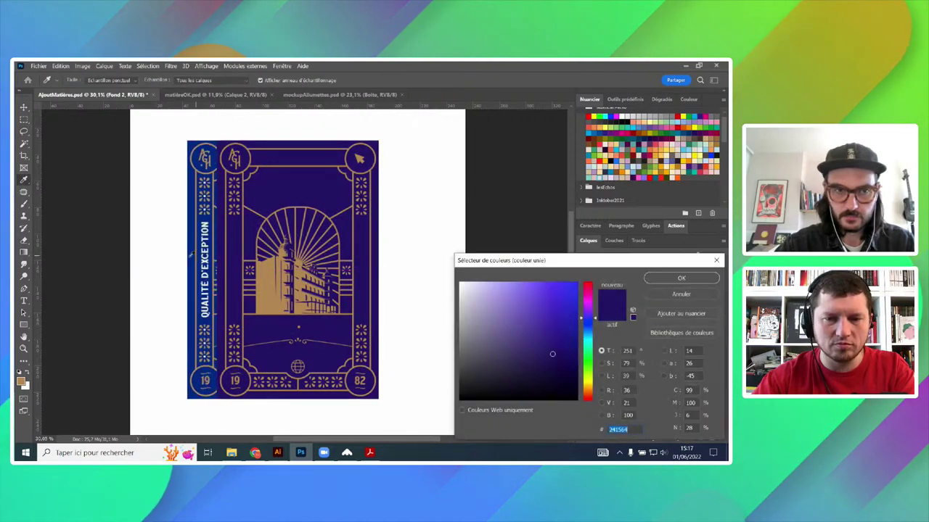
{"action": "left_click", "coordinate": [193, 254]}
{"action": "left_click", "coordinate": [656, 279]}
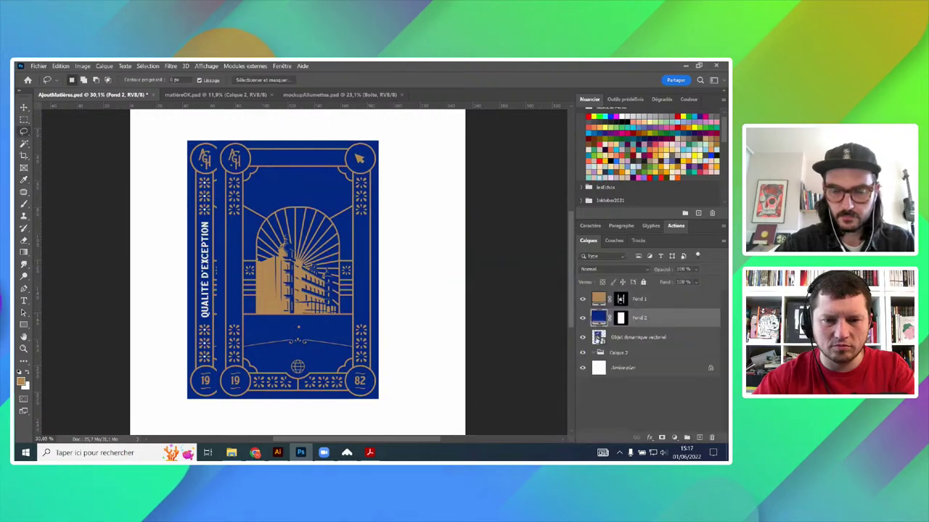
- Move the artwork smart object back into alignment with the fill layers and hide the blue fill layer
{"action": "left_click", "coordinate": [638, 336]}
{"action": "left_click_drag", "start_coordinate": [392, 310], "coordinate": [419, 307]}
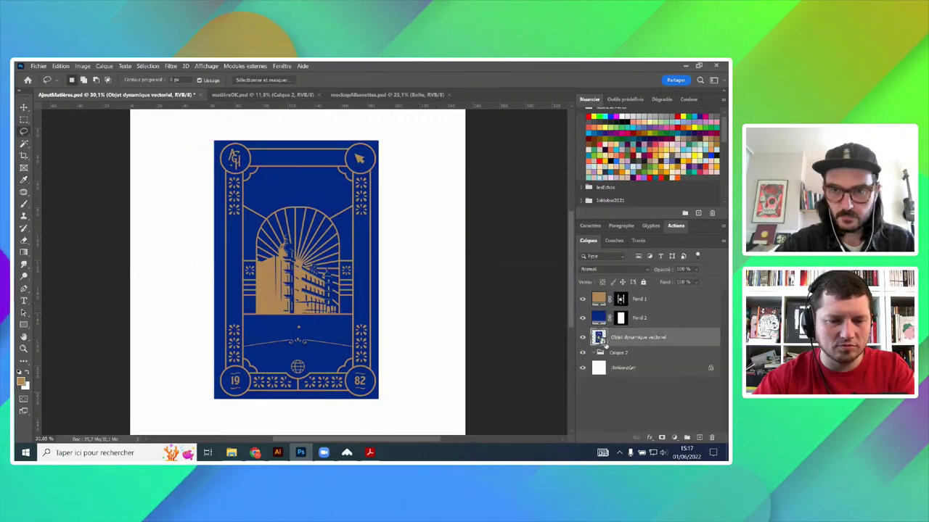
{"action": "left_click", "coordinate": [582, 318]}
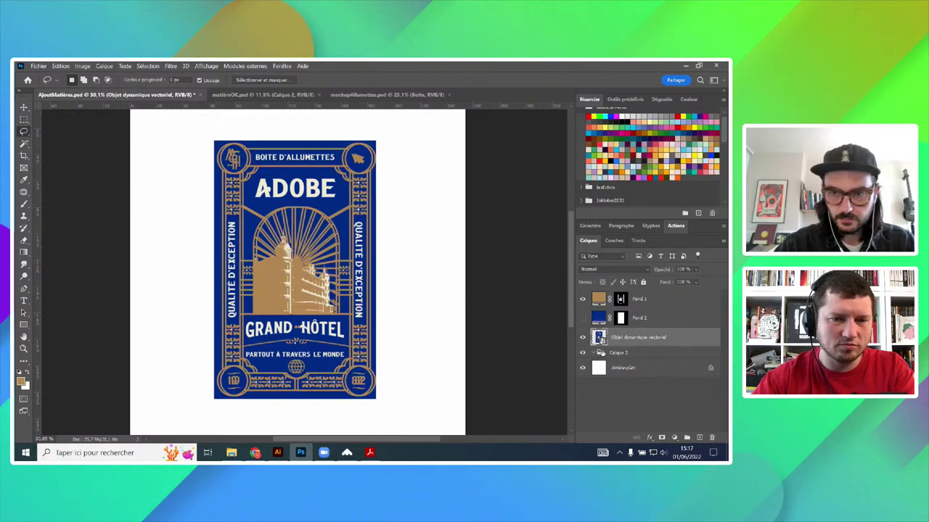
{"action": "left_click_drag", "start_coordinate": [457, 320], "coordinate": [457, 320]}
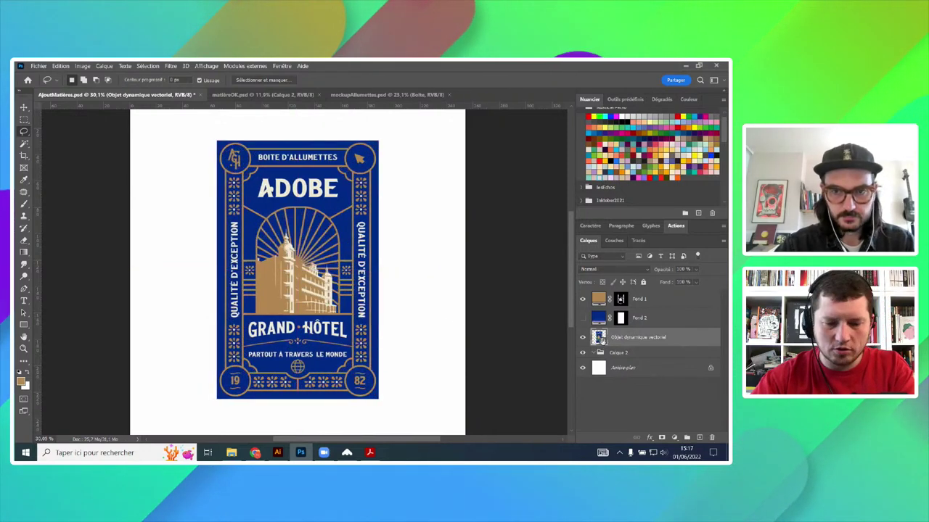
- Select the artwork's cream lettering and building highlights with Color Range
{"action": "left_click", "coordinate": [148, 66]}
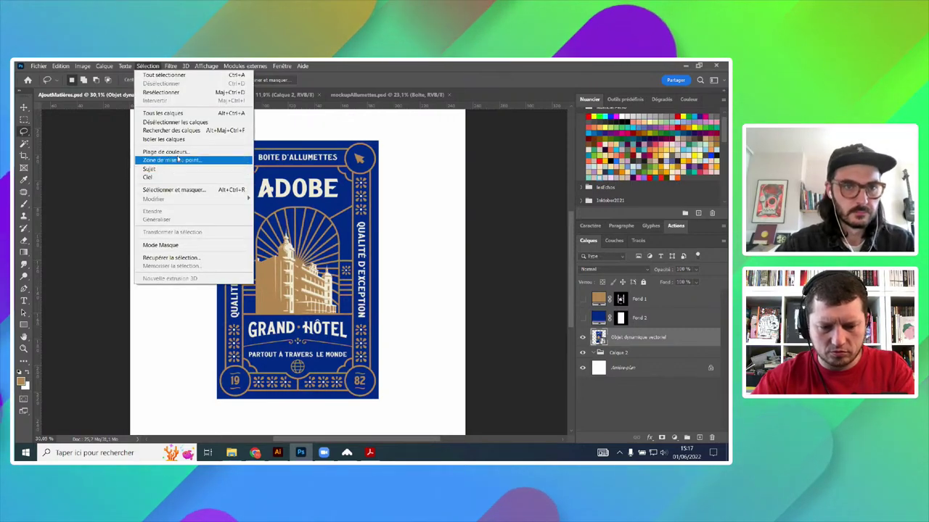
{"action": "left_click", "coordinate": [177, 152]}
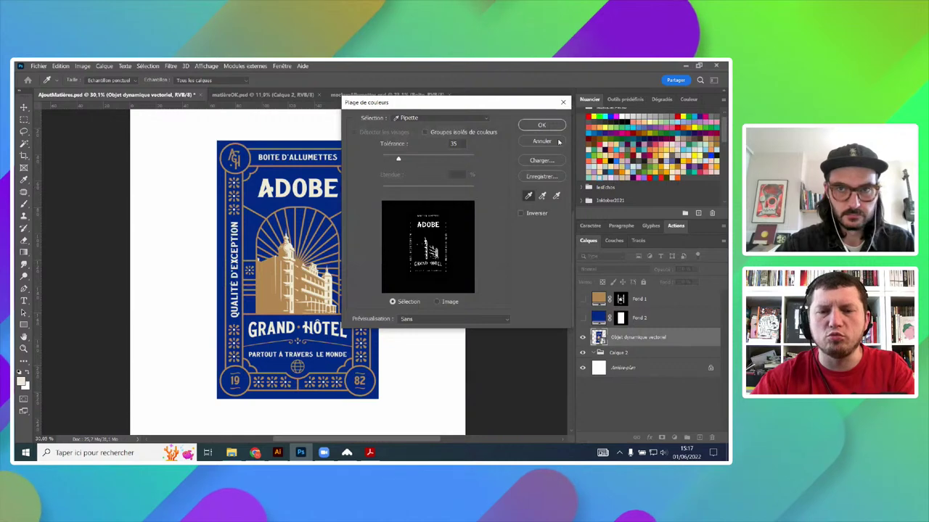
{"action": "left_click", "coordinate": [542, 125]}
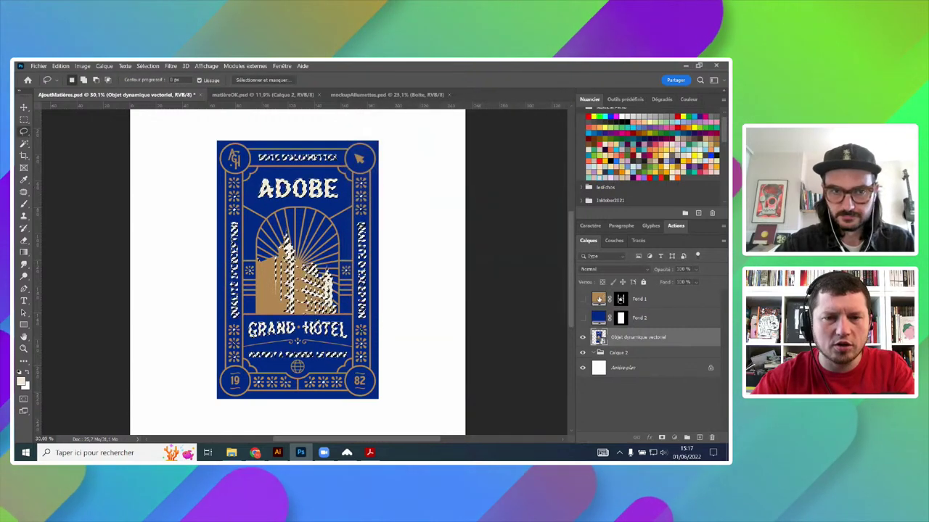
- Add a solid colour fill layer in cream efebd6 above the gold fill, masked by the current selection
{"action": "left_click", "coordinate": [638, 299]}
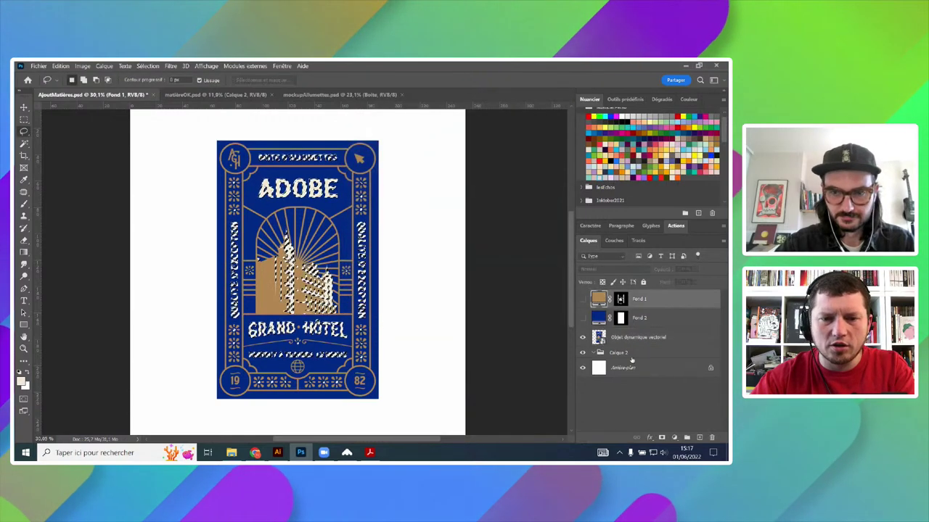
{"action": "left_click", "coordinate": [674, 438]}
{"action": "left_click", "coordinate": [653, 276]}
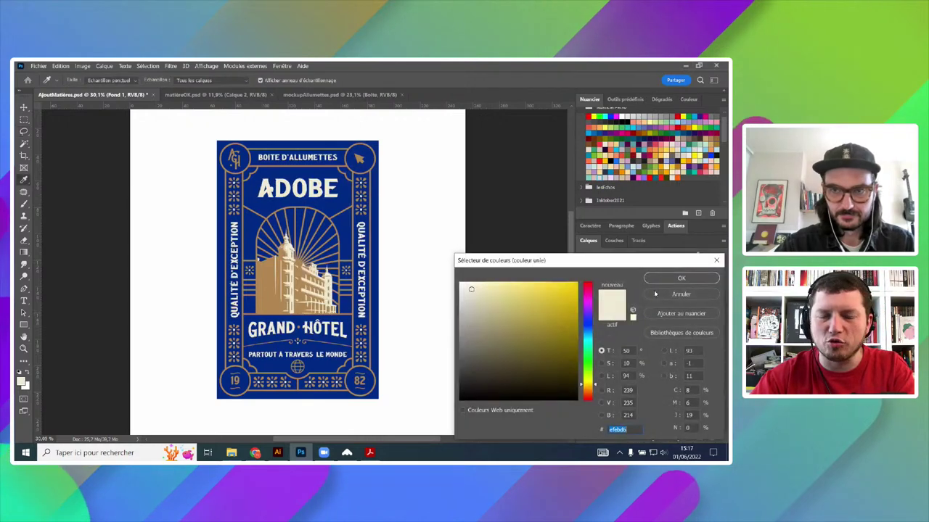
{"action": "left_click", "coordinate": [675, 279]}
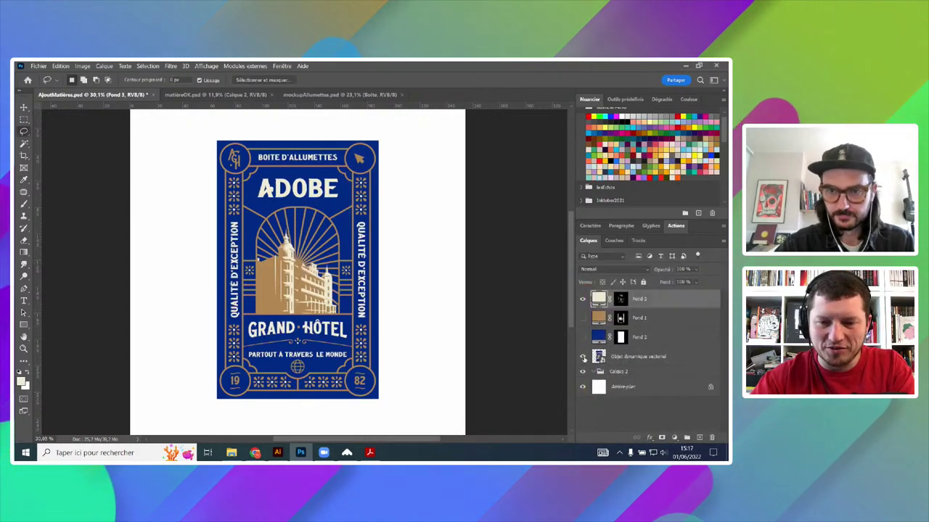
- Hide the vector smart object and show the blue and gold fill layers together with the cream fill
{"action": "left_click", "coordinate": [582, 356]}
{"action": "left_click", "coordinate": [582, 337]}
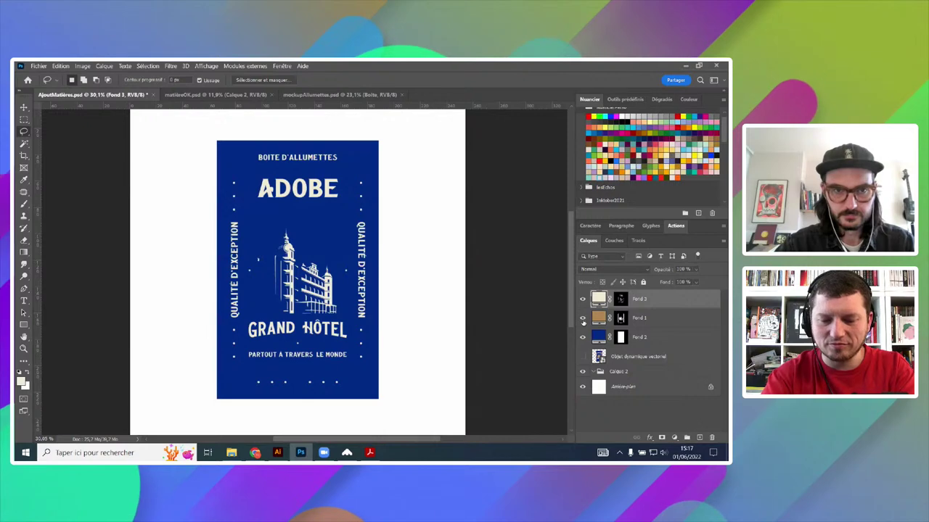
{"action": "left_click", "coordinate": [583, 318]}
{"action": "scroll", "coordinate": [323, 273], "scroll_direction": "up", "scroll_amount": 6}
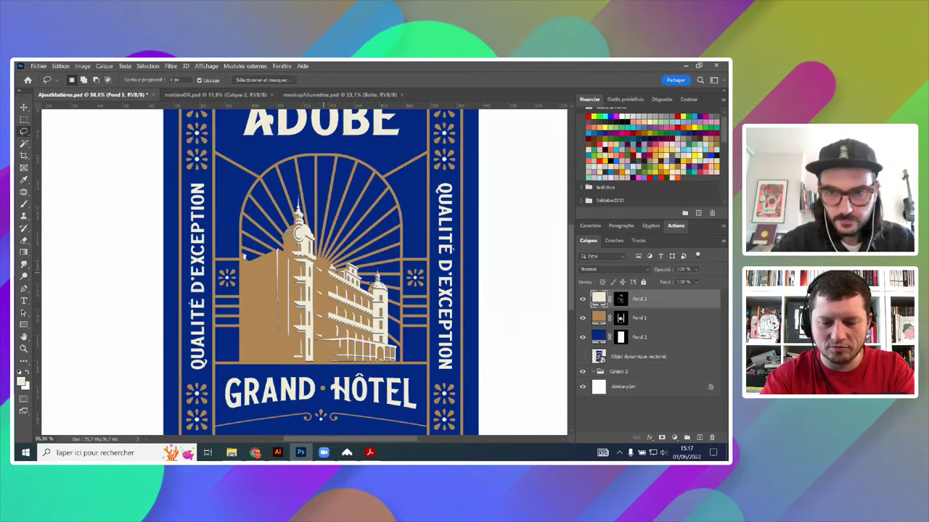
- Examine the edges where the cream, gold and blue fills meet around the building and lettering
{"action": "scroll", "coordinate": [244, 255], "scroll_direction": "down", "scroll_amount": 2}
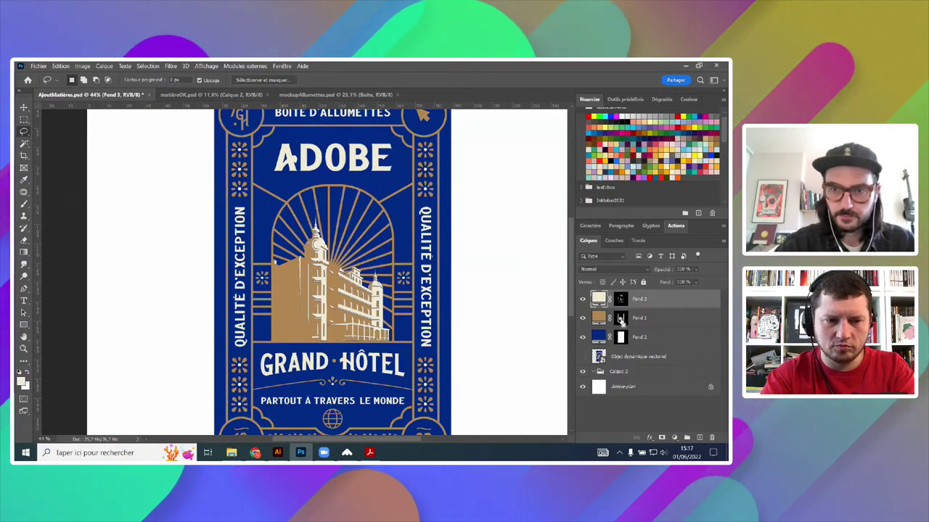
{"action": "key", "text": "m"}
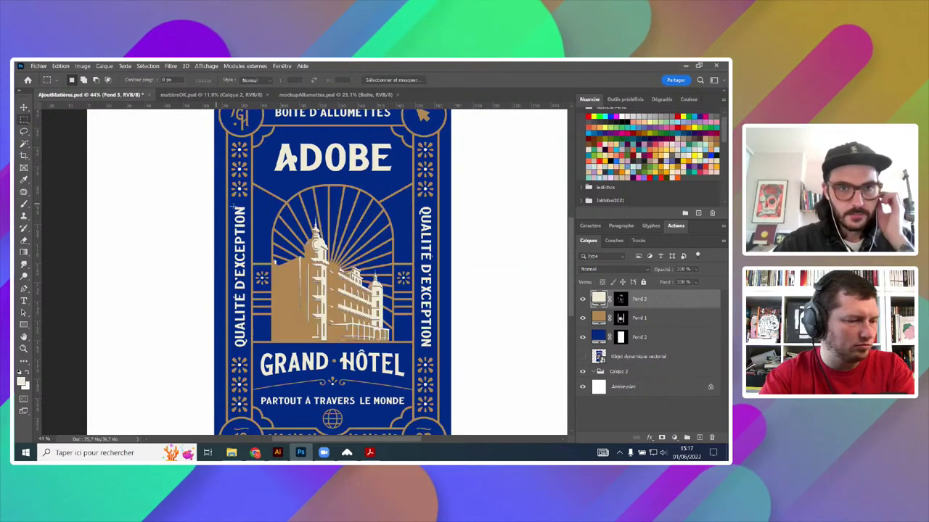
{"action": "scroll", "coordinate": [485, 253], "scroll_direction": "down", "scroll_amount": 2}
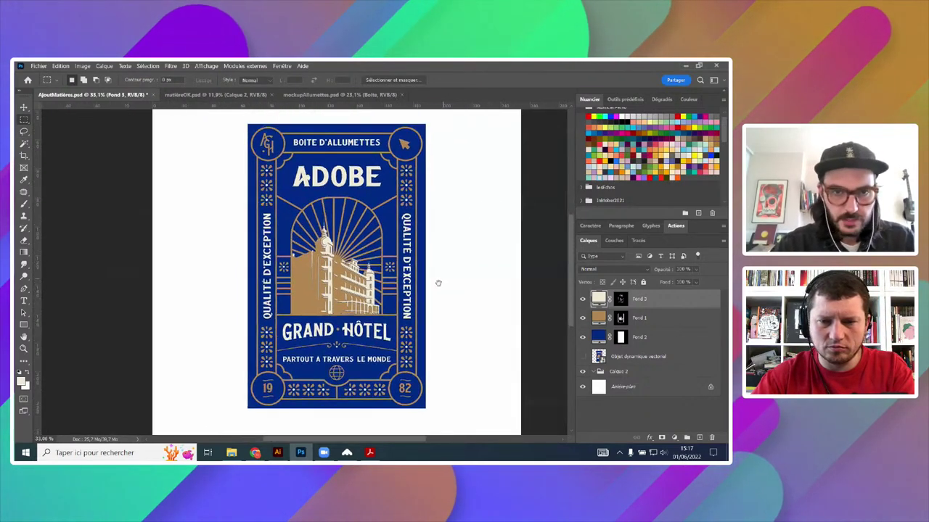
{"action": "left_click_drag", "start_coordinate": [438, 283], "coordinate": [401, 289]}
{"action": "scroll", "coordinate": [412, 278], "scroll_direction": "up", "scroll_amount": 2}
{"action": "scroll", "coordinate": [345, 297], "scroll_direction": "up", "scroll_amount": 3}
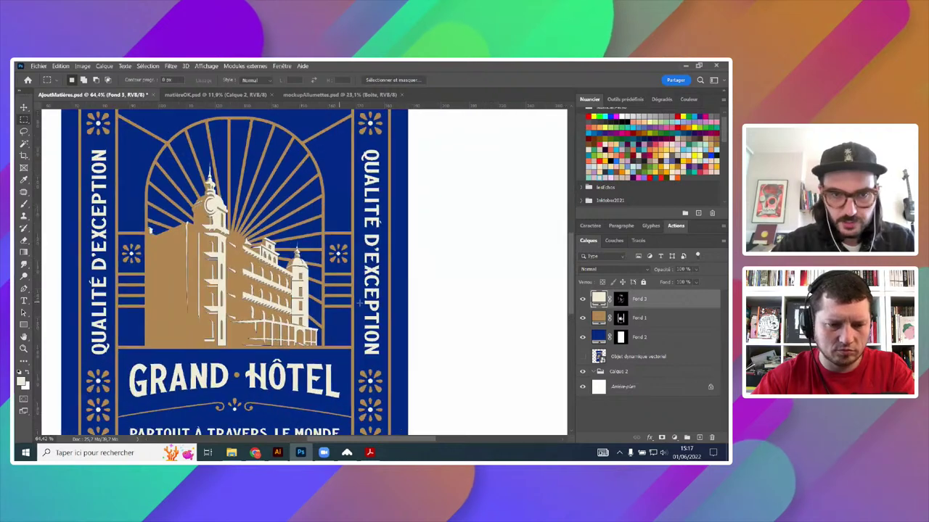
{"action": "scroll", "coordinate": [483, 309], "scroll_direction": "down", "scroll_amount": 2}
{"action": "scroll", "coordinate": [439, 321], "scroll_direction": "up", "scroll_amount": 1}
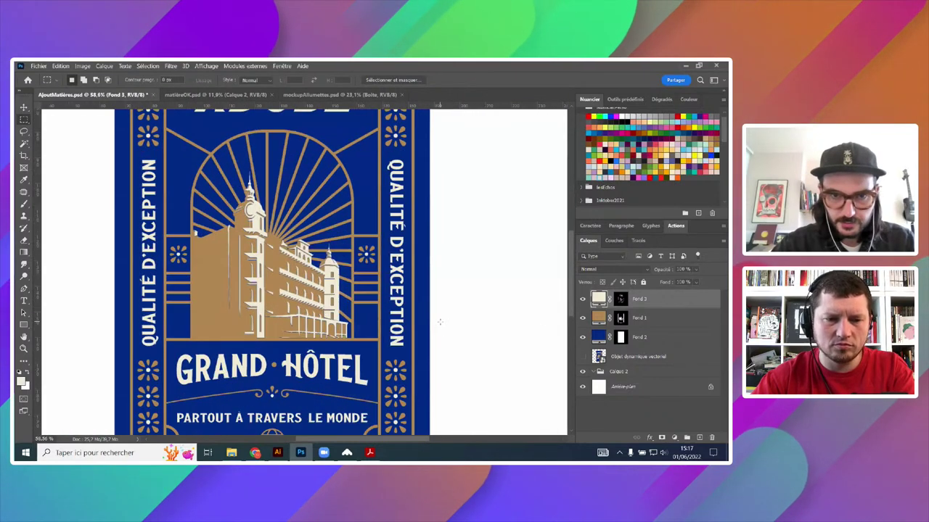
{"action": "scroll", "coordinate": [440, 322], "scroll_direction": "up", "scroll_amount": 3}
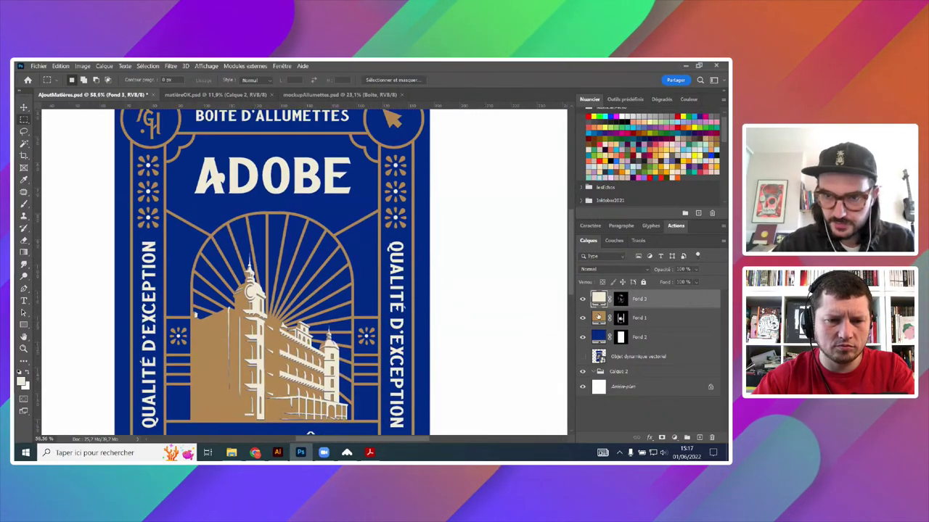
- Move the cream fill layer beneath the gold fill layer
{"action": "left_click_drag", "start_coordinate": [597, 300], "coordinate": [599, 324]}
{"action": "scroll", "coordinate": [313, 335], "scroll_direction": "up", "scroll_amount": 8}
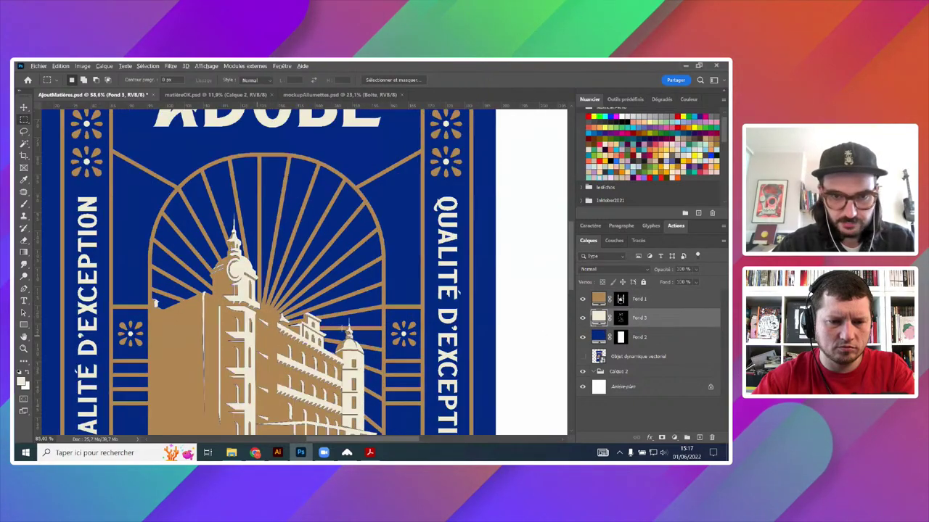
{"action": "scroll", "coordinate": [358, 321], "scroll_direction": "down", "scroll_amount": 3}
{"action": "scroll", "coordinate": [358, 322], "scroll_direction": "down", "scroll_amount": 1}
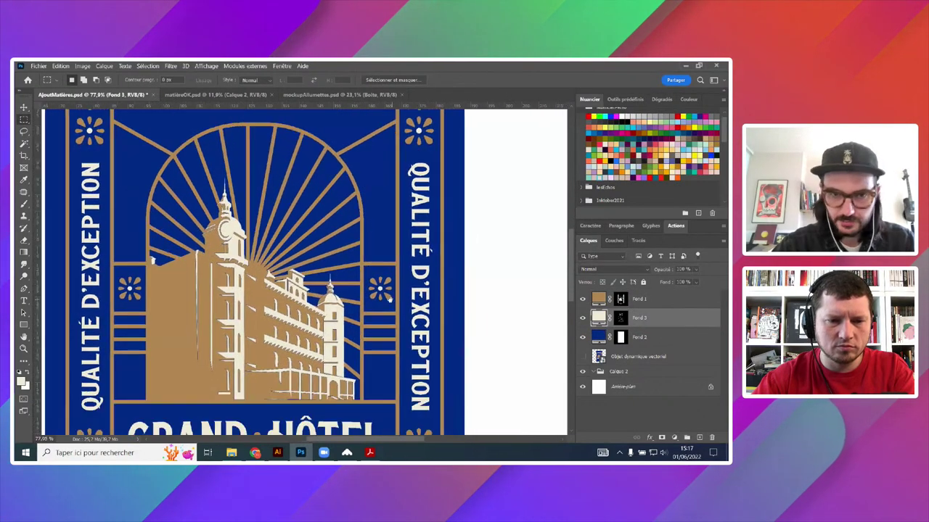
{"action": "scroll", "coordinate": [358, 321], "scroll_direction": "down", "scroll_amount": 2}
{"action": "scroll", "coordinate": [357, 276], "scroll_direction": "up", "scroll_amount": 2}
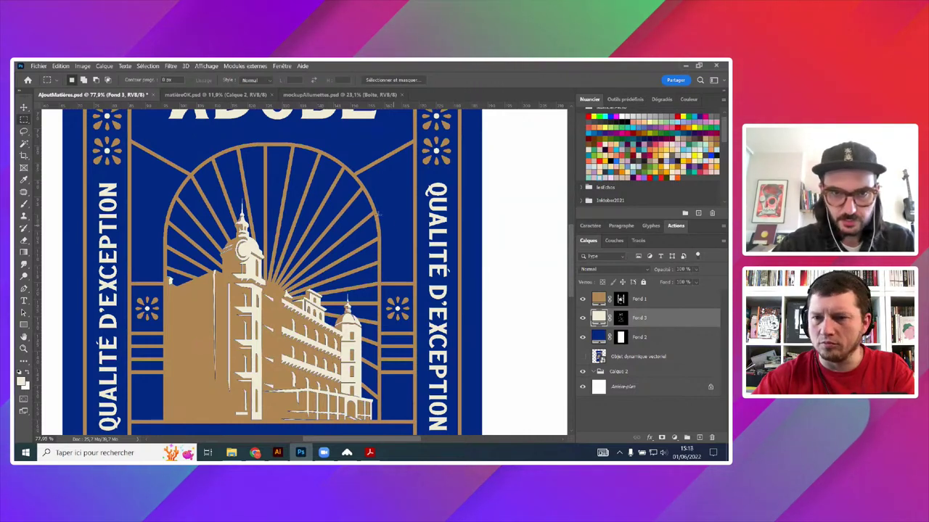
{"action": "scroll", "coordinate": [378, 215], "scroll_direction": "up", "scroll_amount": 3}
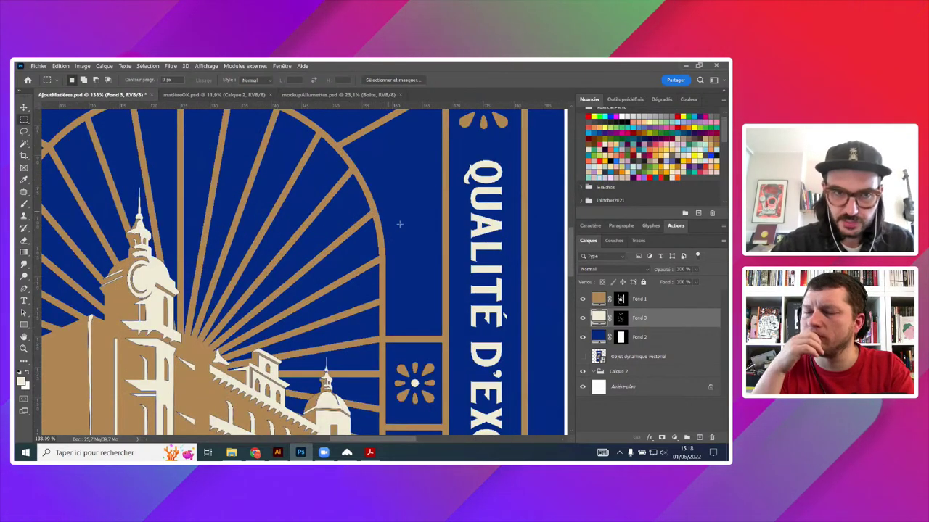
- Load the gold layer's mask as a selection, fill it with white in the cream layer's mask, and deselect
{"action": "left_click", "coordinate": [621, 300], "text": "ctrl"}
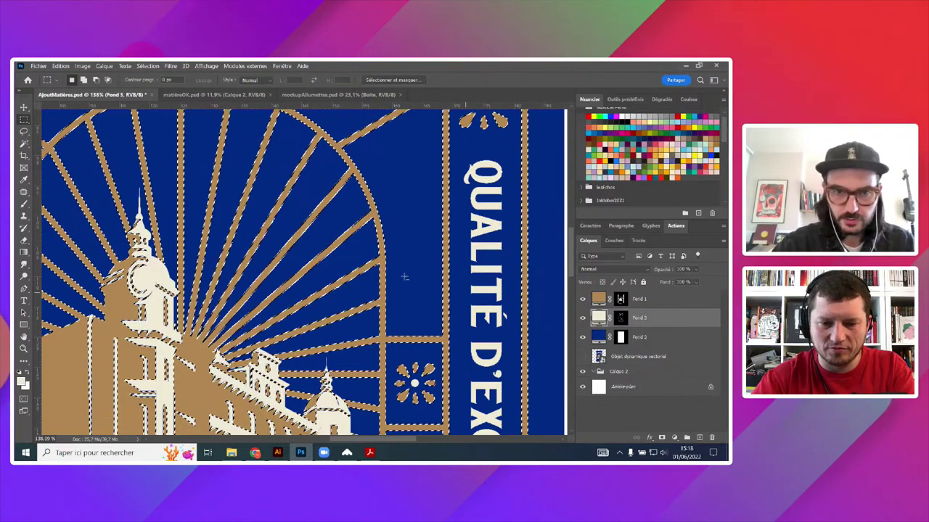
{"action": "scroll", "coordinate": [405, 276], "scroll_direction": "down", "scroll_amount": 1}
{"action": "left_click", "coordinate": [621, 317]}
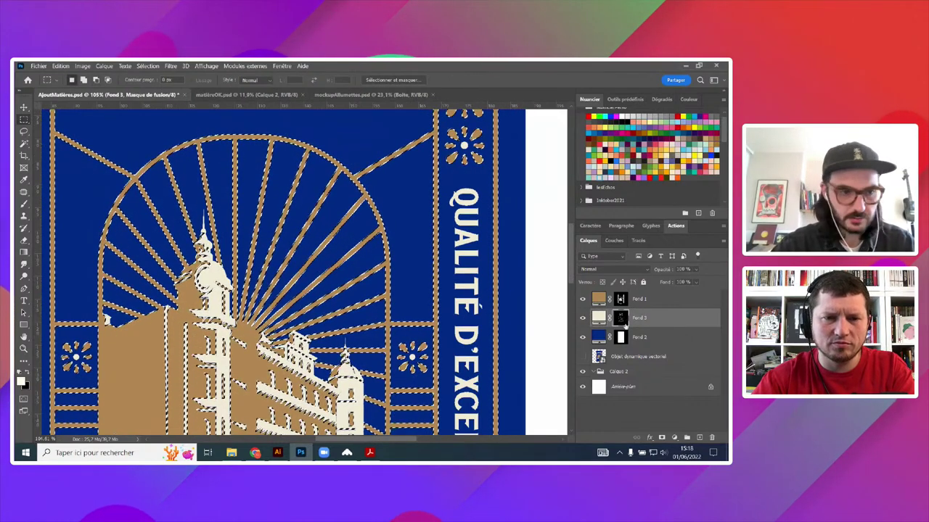
{"action": "key", "text": "i"}
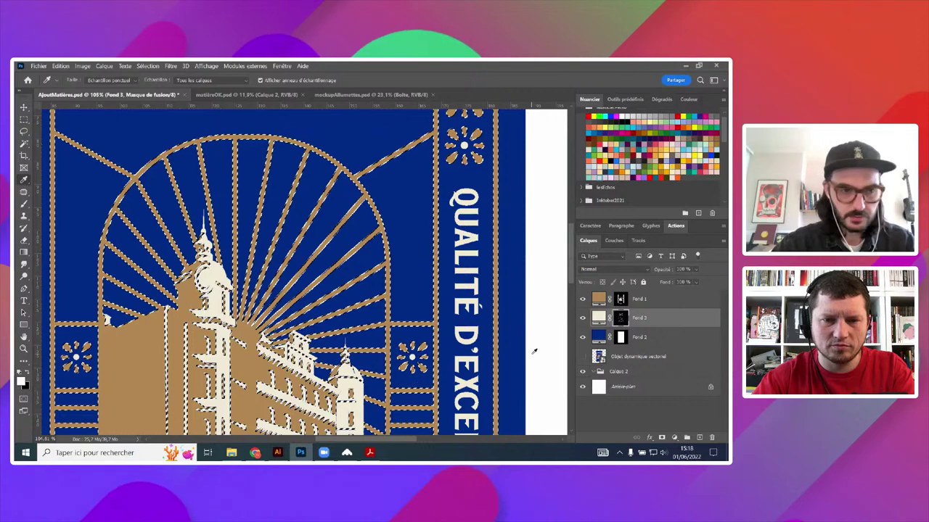
{"action": "key", "text": "ctrl+d"}
{"action": "scroll", "coordinate": [370, 293], "scroll_direction": "down", "scroll_amount": 1}
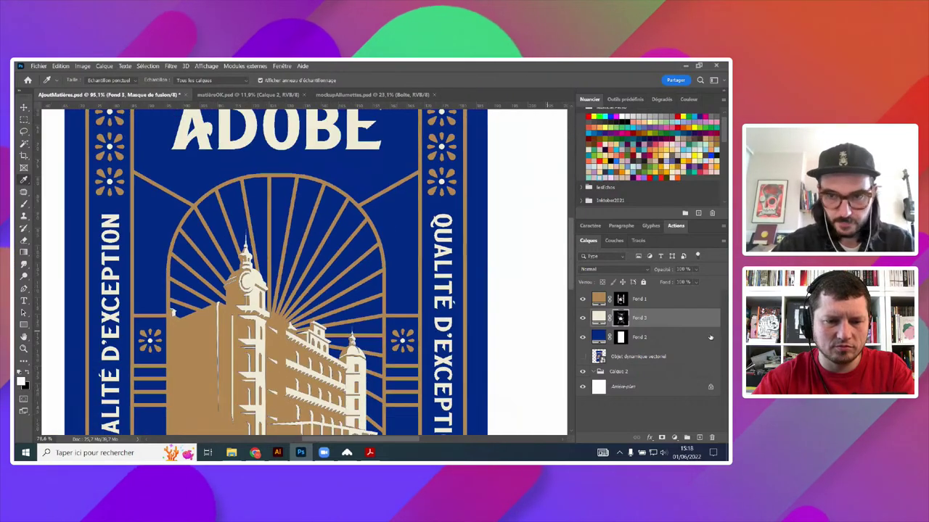
{"action": "scroll", "coordinate": [435, 317], "scroll_direction": "down", "scroll_amount": 3}
{"action": "scroll", "coordinate": [438, 318], "scroll_direction": "up", "scroll_amount": 1}
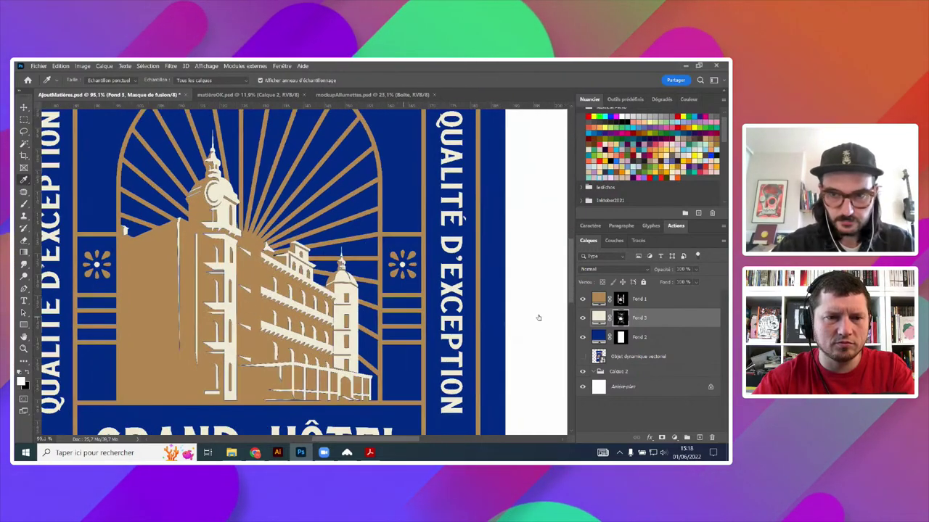
- Display the cream layer's mask on its own in the canvas
{"action": "left_click", "coordinate": [622, 318], "text": "ctrl"}
{"action": "key", "text": "ctrl+d"}
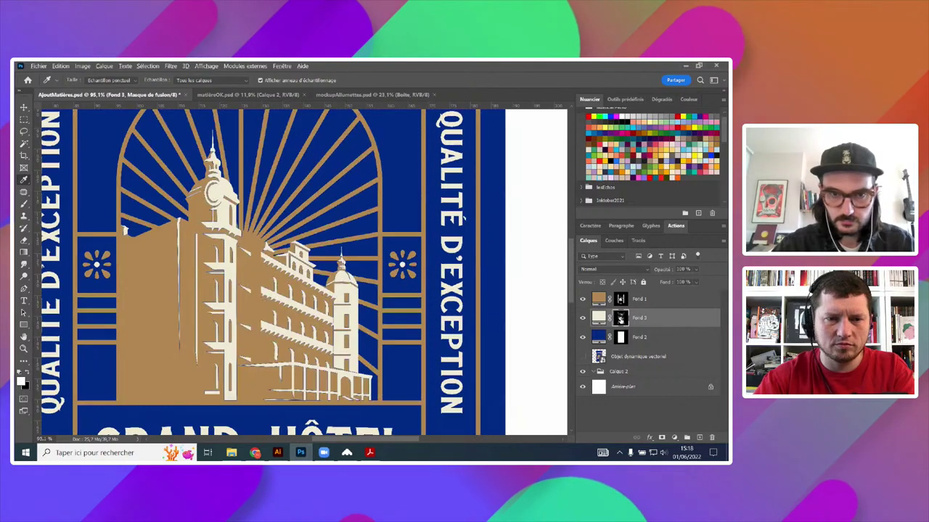
{"action": "left_click", "coordinate": [621, 318], "text": "alt"}
{"action": "scroll", "coordinate": [150, 273], "scroll_direction": "up", "scroll_amount": 1}
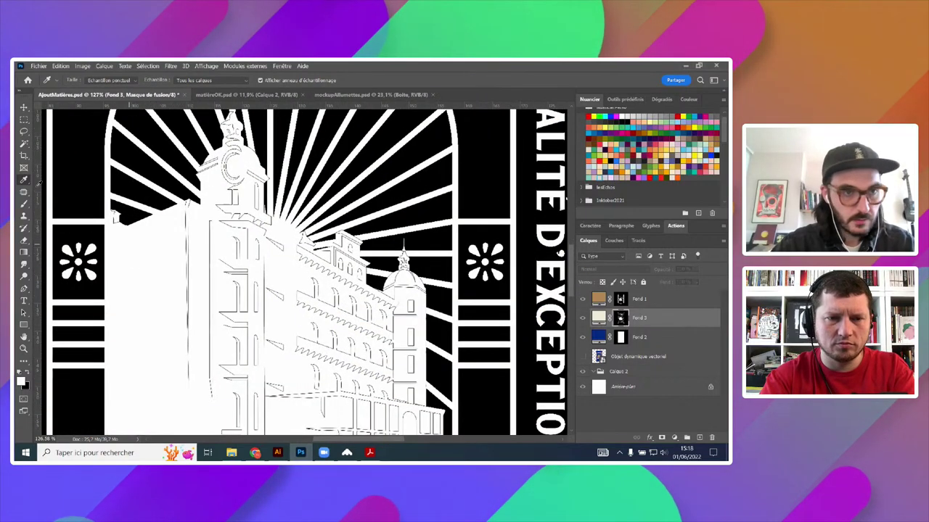
- Lasso the thin black lines inside the building, roof details and towers on the mask, fill them with white, and deselect
{"action": "key", "text": "l"}
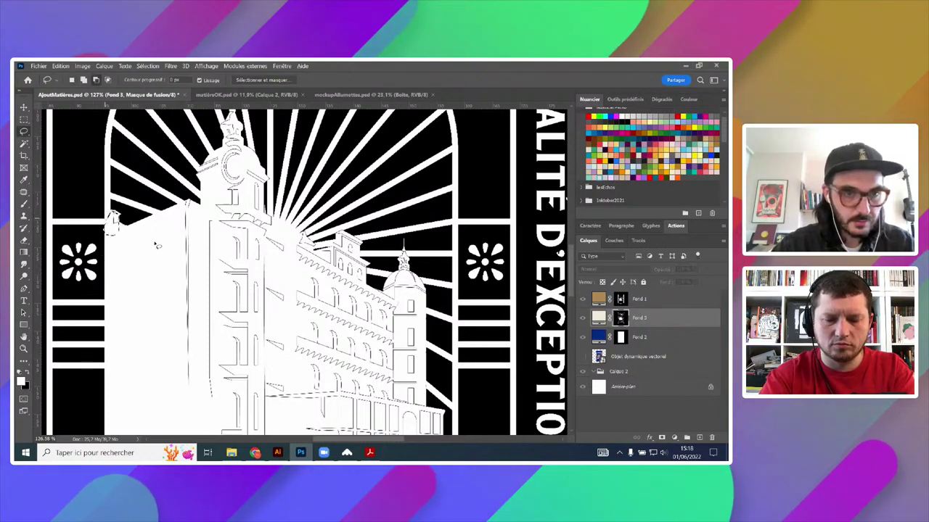
{"action": "mouse_move", "coordinate": [185, 205]}
{"action": "left_mouse_down"}
{"action": "mouse_move", "coordinate": [170, 346]}
{"action": "mouse_move", "coordinate": [261, 421]}
{"action": "mouse_move", "coordinate": [363, 431]}
{"action": "mouse_move", "coordinate": [409, 421]}
{"action": "mouse_move", "coordinate": [430, 355]}
{"action": "left_mouse_up"}
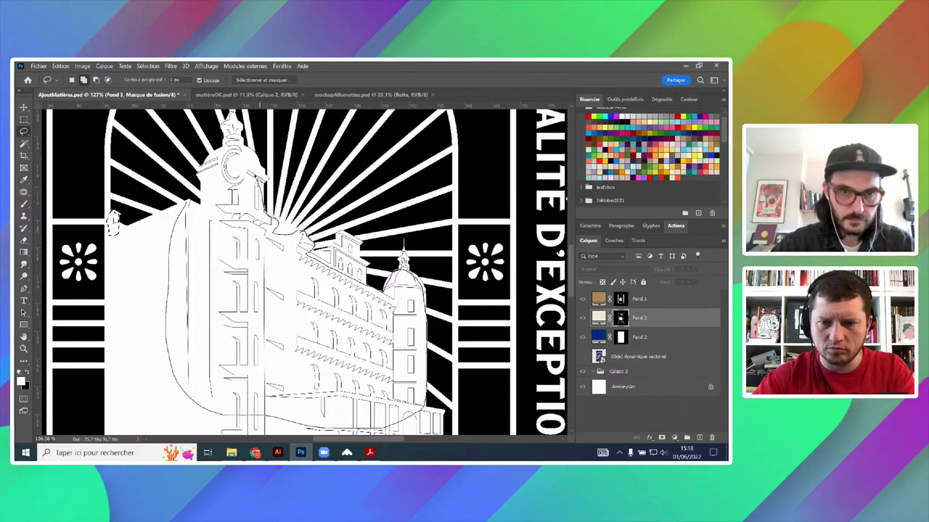
{"action": "scroll", "coordinate": [283, 212], "scroll_direction": "up", "scroll_amount": 6}
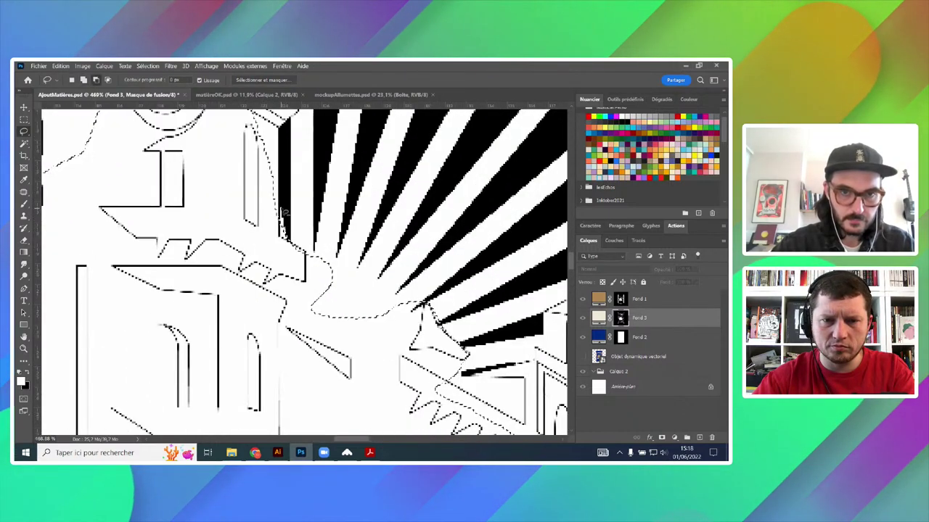
{"action": "scroll", "coordinate": [317, 227], "scroll_direction": "down", "scroll_amount": 5}
{"action": "scroll", "coordinate": [278, 227], "scroll_direction": "up", "scroll_amount": 4}
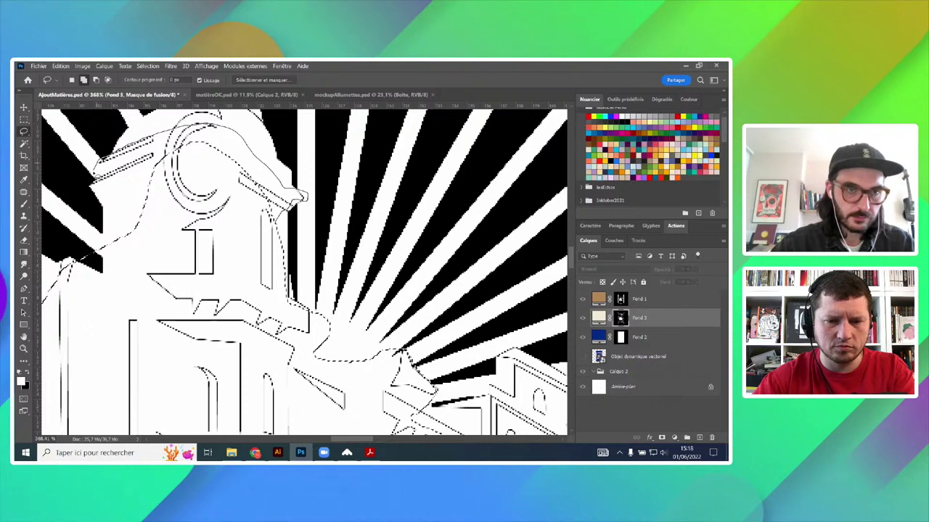
{"action": "scroll", "coordinate": [244, 300], "scroll_direction": "up", "scroll_amount": 3}
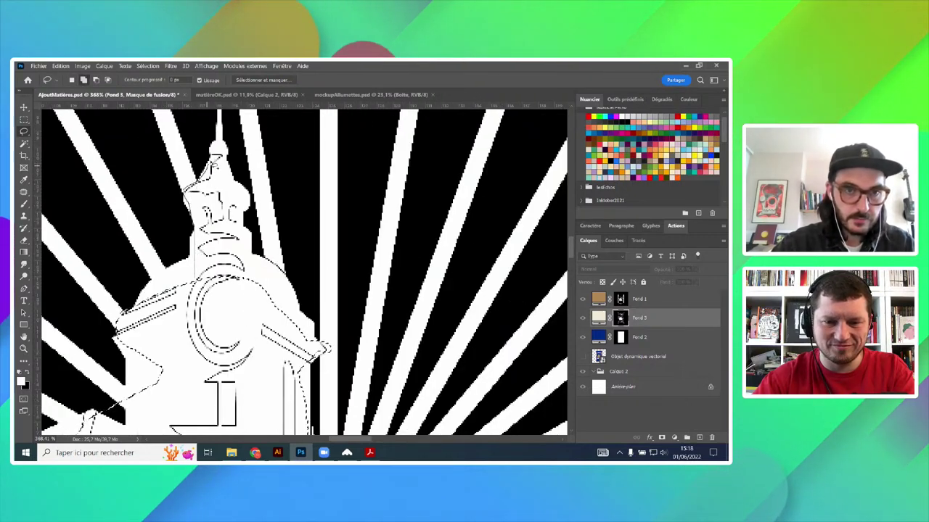
{"action": "scroll", "coordinate": [289, 269], "scroll_direction": "down", "scroll_amount": 3}
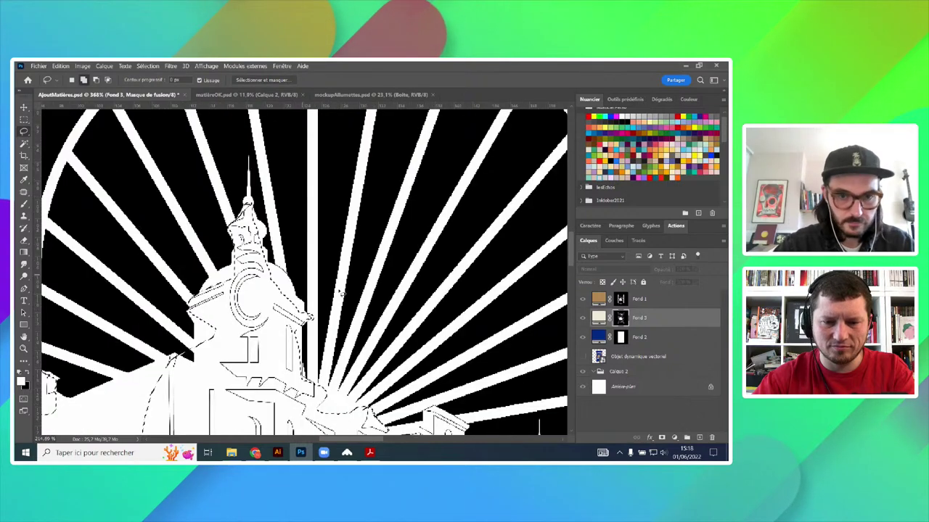
{"action": "scroll", "coordinate": [338, 297], "scroll_direction": "down", "scroll_amount": 6}
{"action": "scroll", "coordinate": [385, 323], "scroll_direction": "up", "scroll_amount": 2}
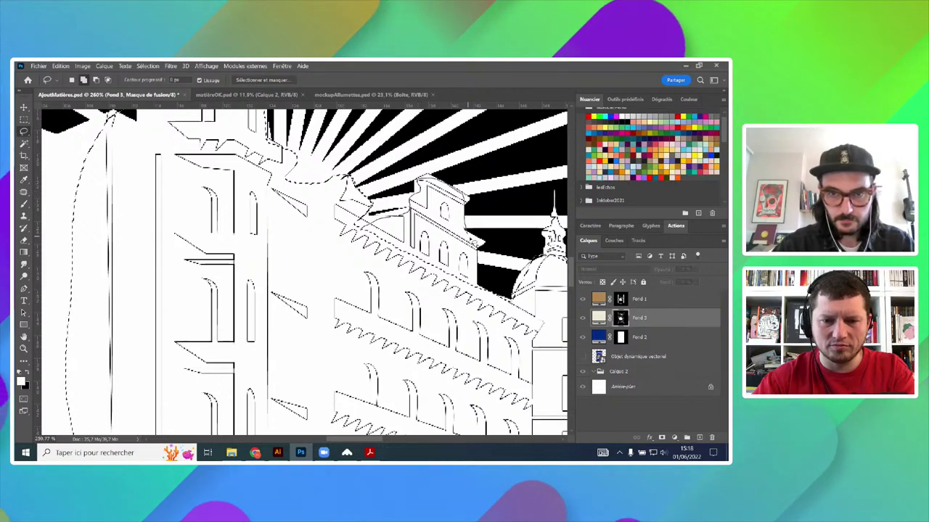
{"action": "scroll", "coordinate": [44, 305], "scroll_direction": "down", "scroll_amount": 3}
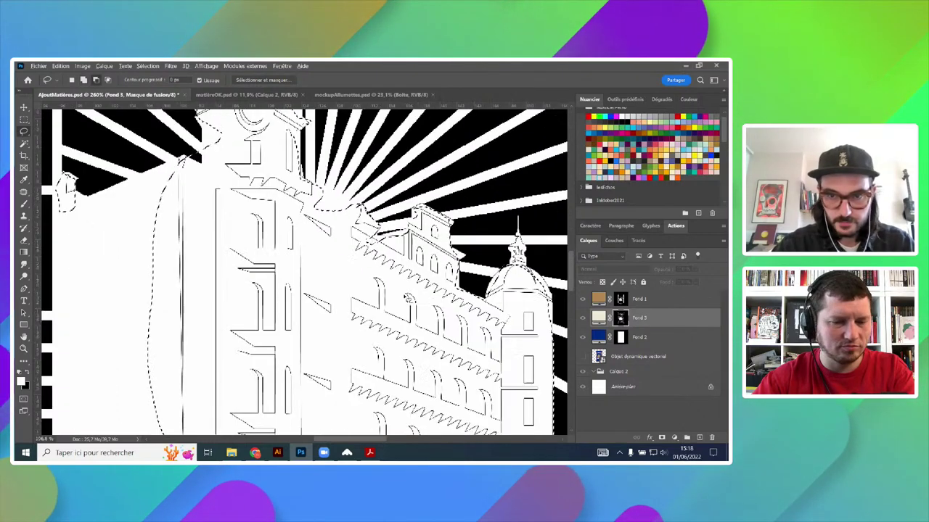
{"action": "key", "text": "alt+BackSpace"}
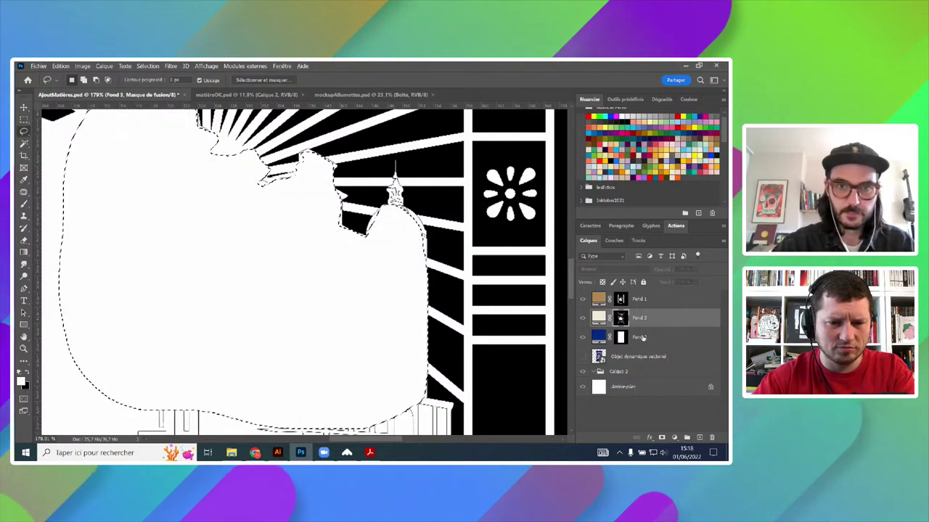
{"action": "key", "text": "ctrl+d"}
- Outline the remaining ground-floor lines with the Polygonal Lasso, fill the area with white on the mask, and deselect
{"action": "scroll", "coordinate": [388, 188], "scroll_direction": "down", "scroll_amount": 5}
{"action": "scroll", "coordinate": [410, 332], "scroll_direction": "up", "scroll_amount": 2}
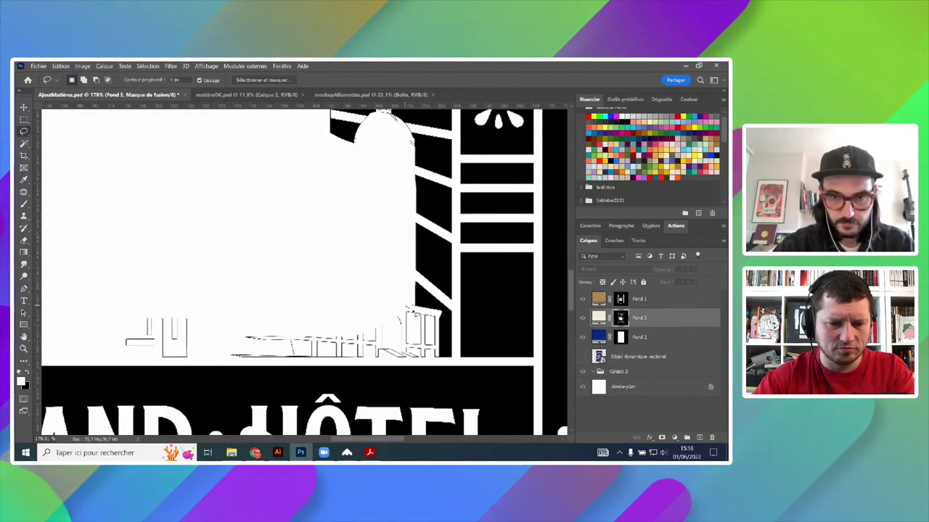
{"action": "left_click_drag", "start_coordinate": [23, 130], "coordinate": [69, 139]}
{"action": "left_click", "coordinate": [116, 360]}
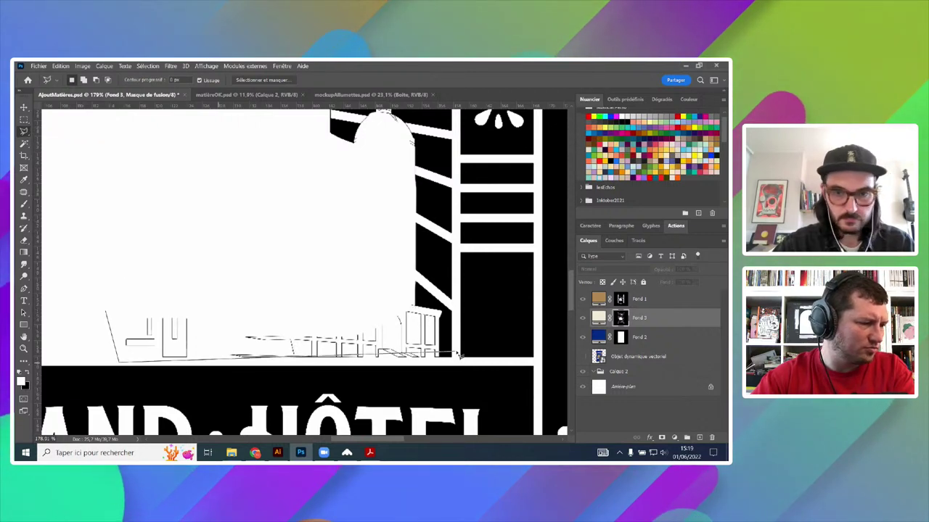
{"action": "left_click", "coordinate": [439, 357]}
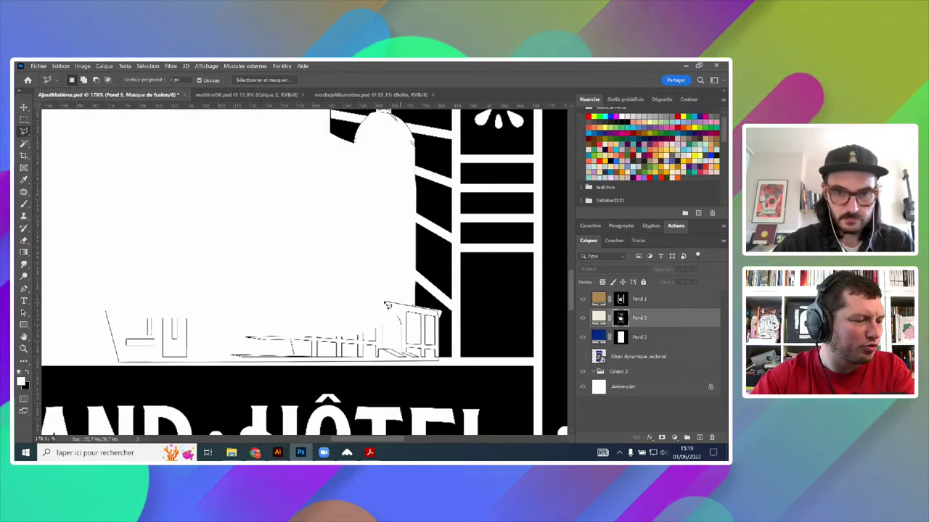
{"action": "double_click", "coordinate": [272, 257]}
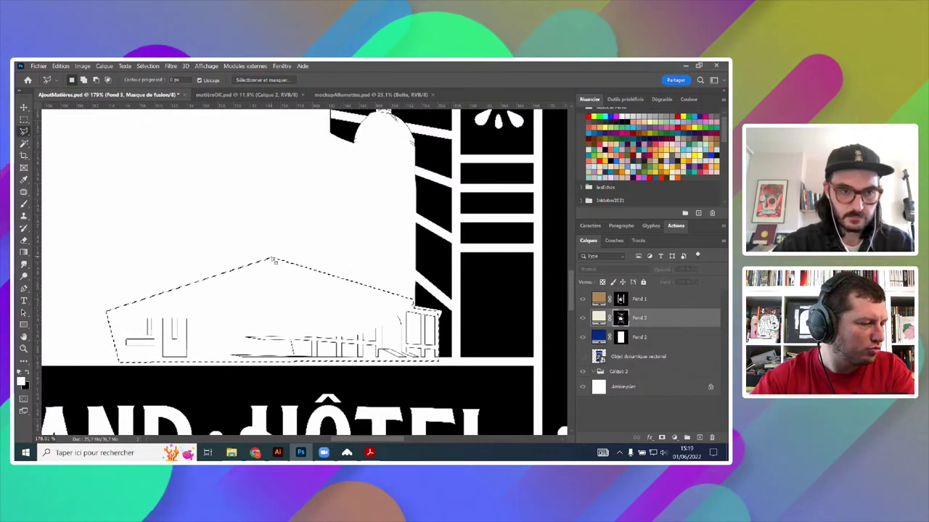
{"action": "key", "text": "alt+BackSpace"}
{"action": "key", "text": "ctrl+d"}
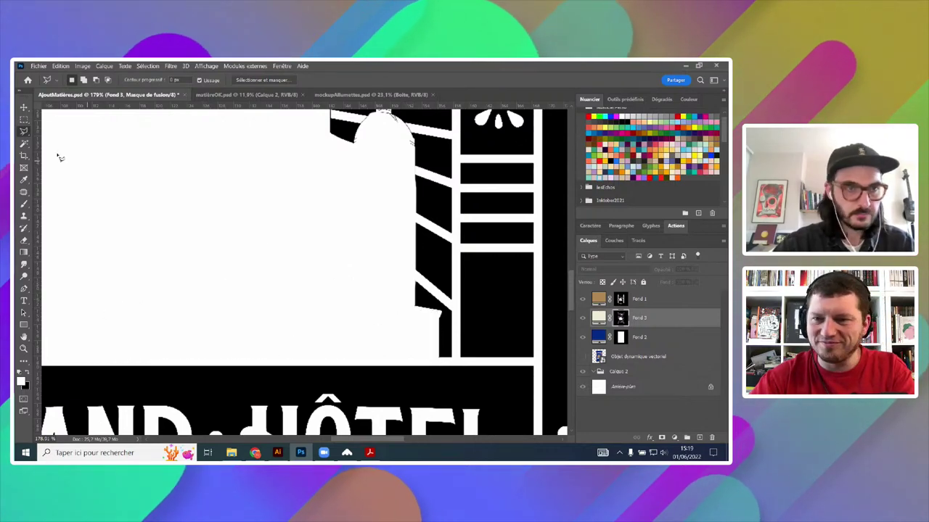
- Switch back to the regular Lasso tool and leave the mask view to show the full-colour artwork
{"action": "right_click", "coordinate": [24, 131]}
{"action": "left_click", "coordinate": [55, 132]}
{"action": "scroll", "coordinate": [452, 284], "scroll_direction": "down", "scroll_amount": 4}
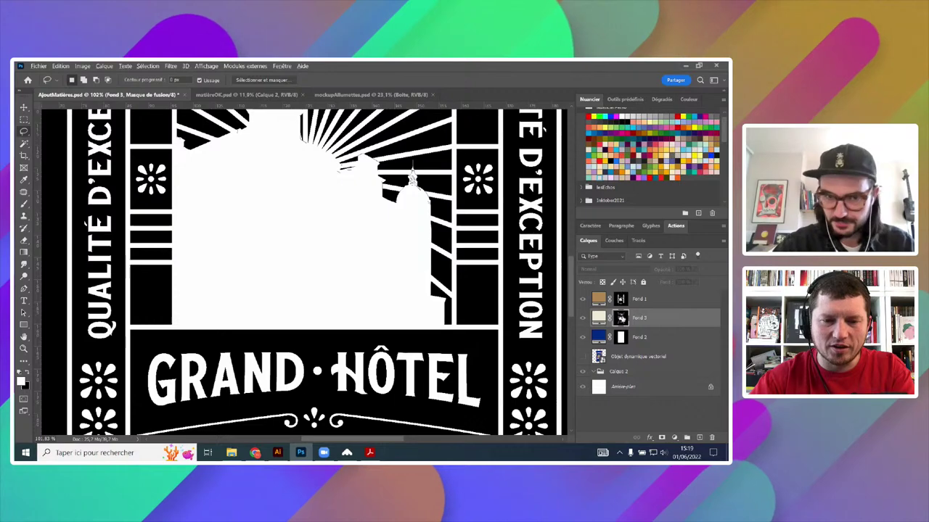
{"action": "left_click", "coordinate": [621, 318], "text": "alt"}
{"action": "scroll", "coordinate": [438, 297], "scroll_direction": "down", "scroll_amount": 7}
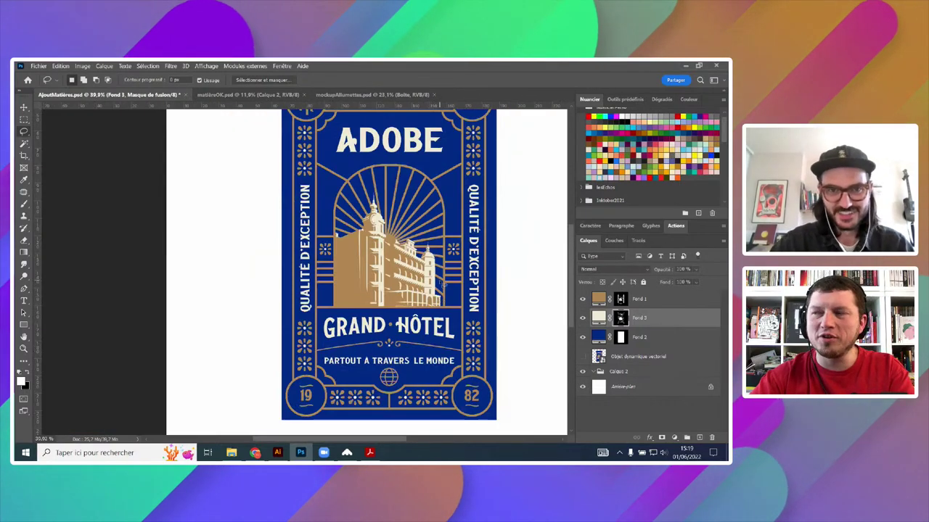
- Inspect the full-colour artwork and compare it with the cream and gold layers hidden and shown in turn
{"action": "scroll", "coordinate": [439, 299], "scroll_direction": "down", "scroll_amount": 3}
{"action": "scroll", "coordinate": [457, 276], "scroll_direction": "up", "scroll_amount": 5}
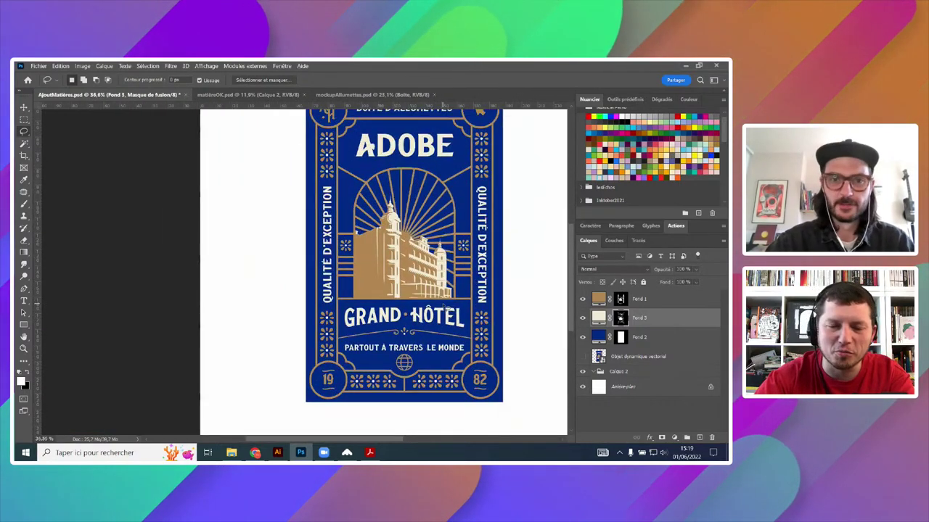
{"action": "scroll", "coordinate": [465, 297], "scroll_direction": "down", "scroll_amount": 2}
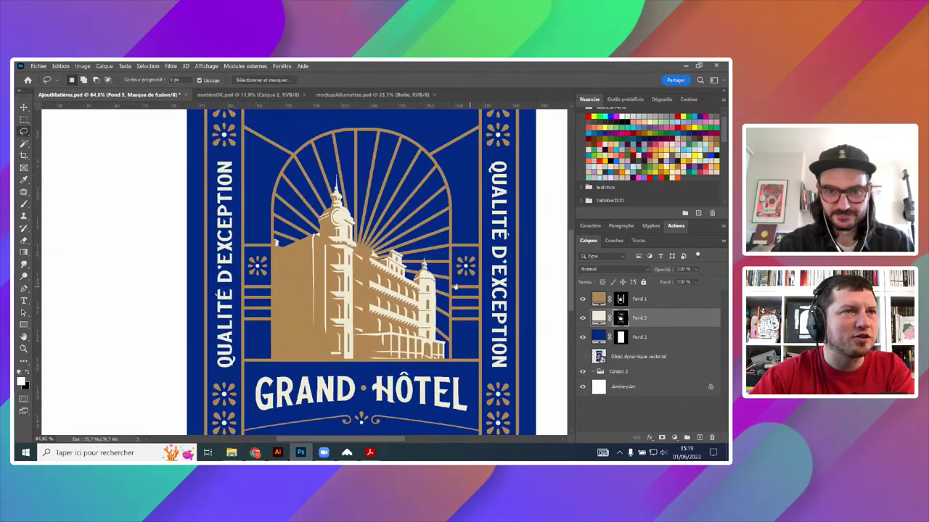
{"action": "left_click_drag", "start_coordinate": [413, 293], "coordinate": [383, 297]}
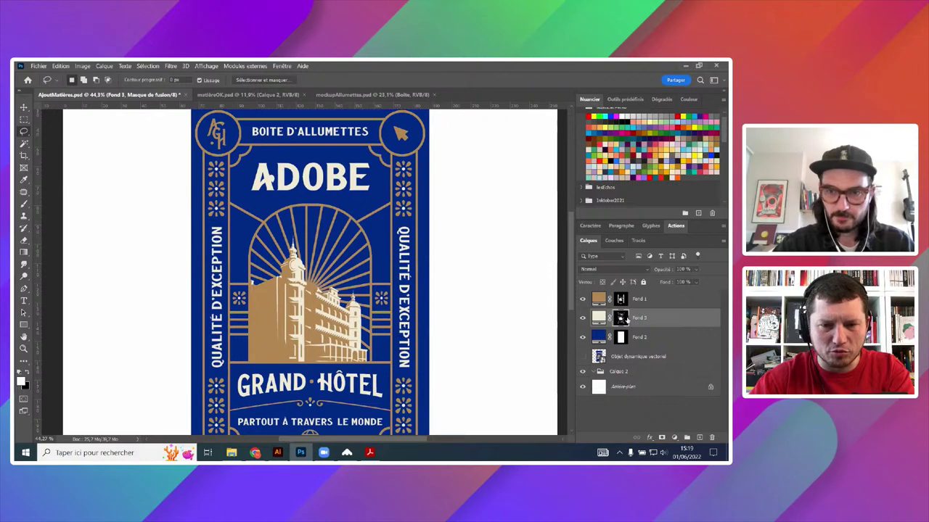
{"action": "left_click", "coordinate": [582, 317]}
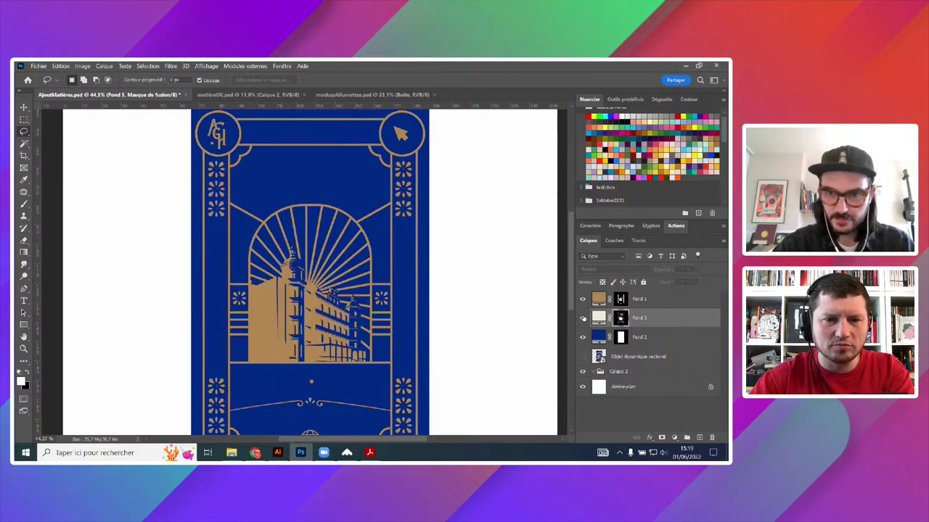
{"action": "left_click", "coordinate": [582, 318]}
{"action": "left_click", "coordinate": [582, 299]}
{"action": "left_click", "coordinate": [582, 299]}
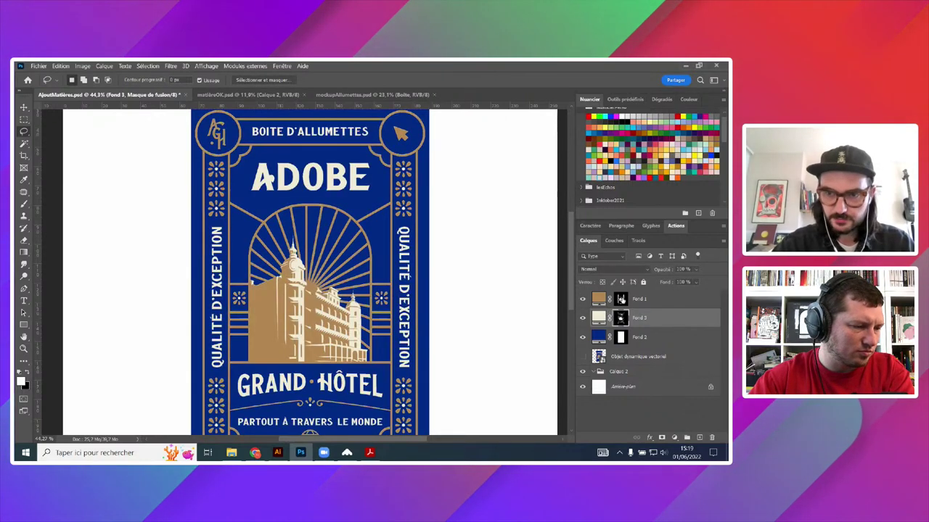
- Open the Filter Gallery on the gold layer's mask with the Spatter effect (Effet pointilliste) and compare the preview with and without it
{"action": "left_click", "coordinate": [621, 298]}
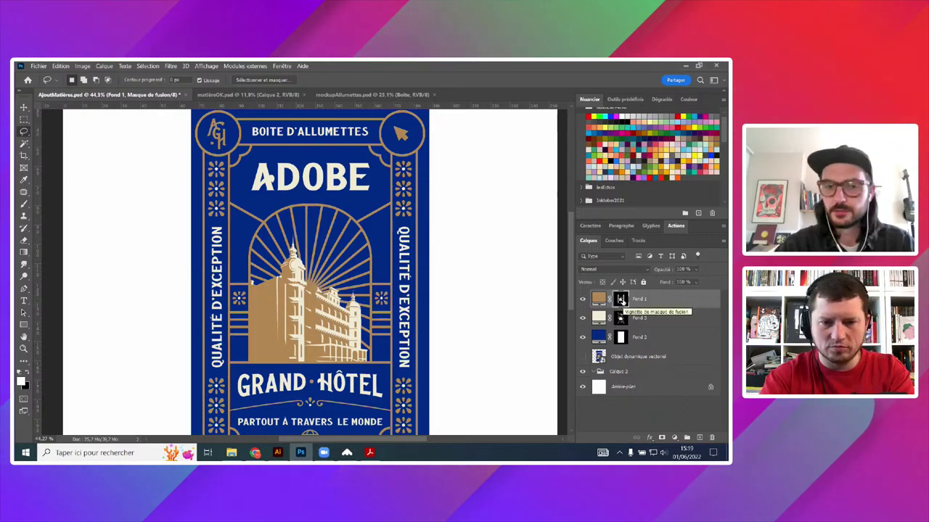
{"action": "scroll", "coordinate": [422, 305], "scroll_direction": "down", "scroll_amount": 2}
{"action": "scroll", "coordinate": [433, 307], "scroll_direction": "up", "scroll_amount": 2}
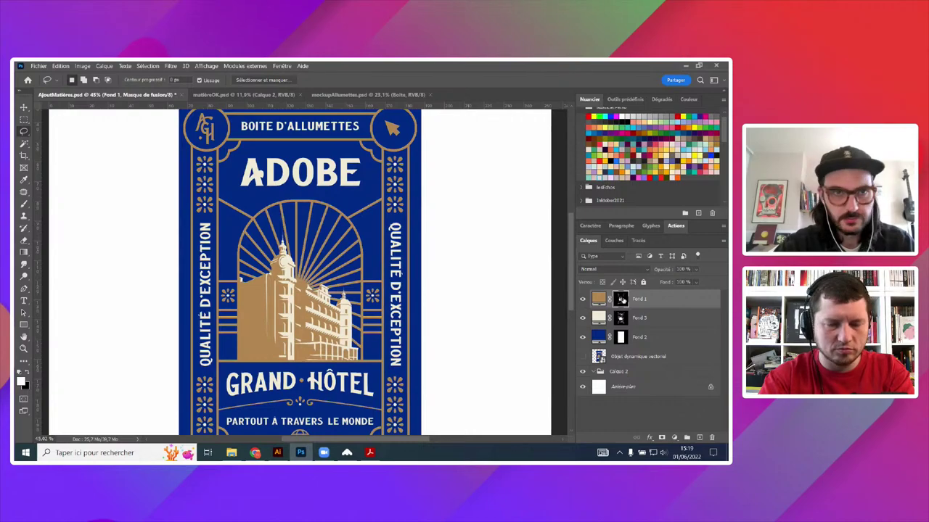
{"action": "left_click", "coordinate": [170, 66]}
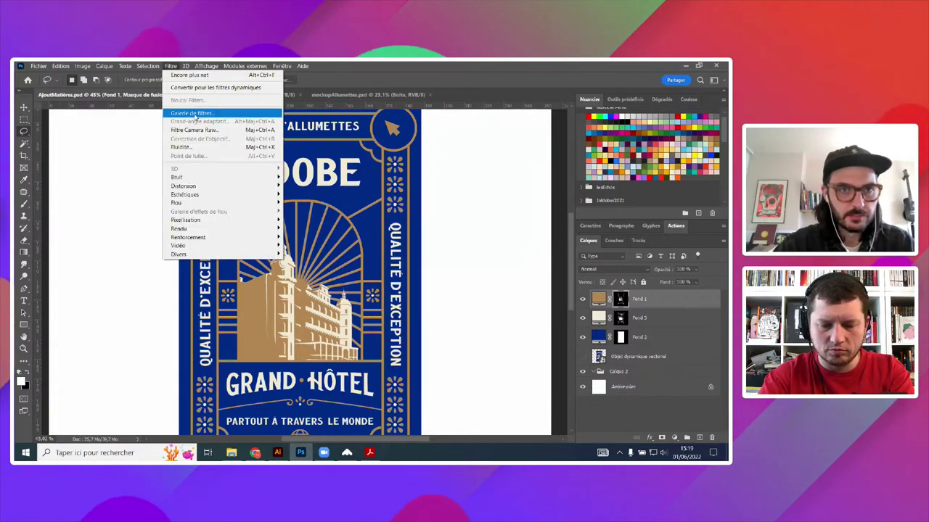
{"action": "left_click", "coordinate": [193, 114]}
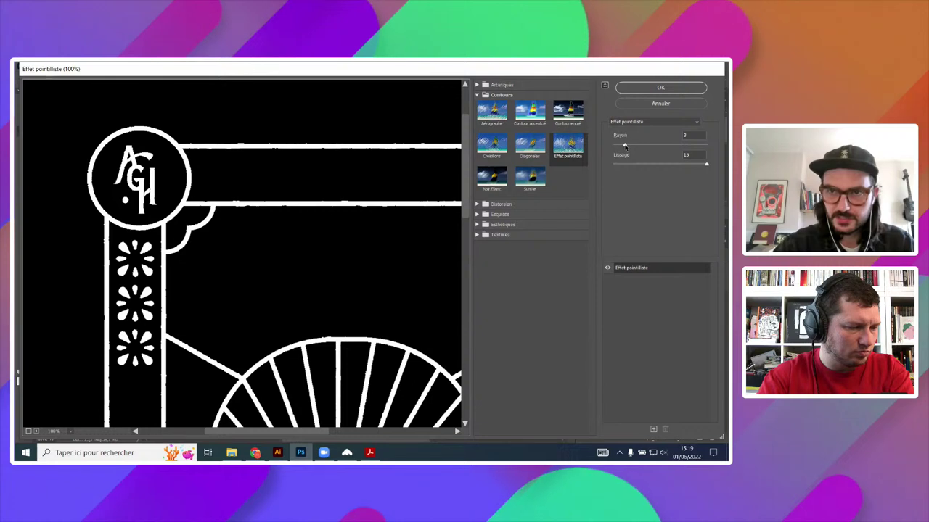
{"action": "left_click", "coordinate": [608, 268]}
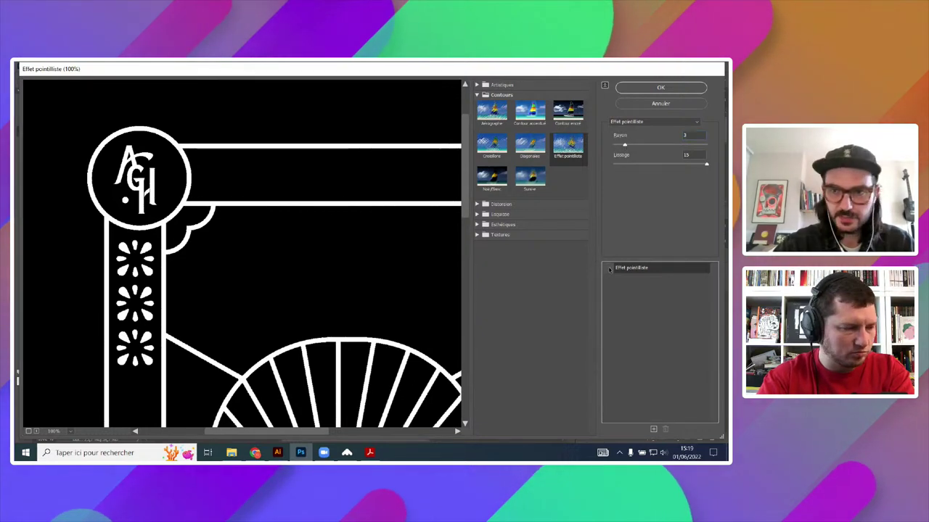
{"action": "left_click", "coordinate": [609, 268]}
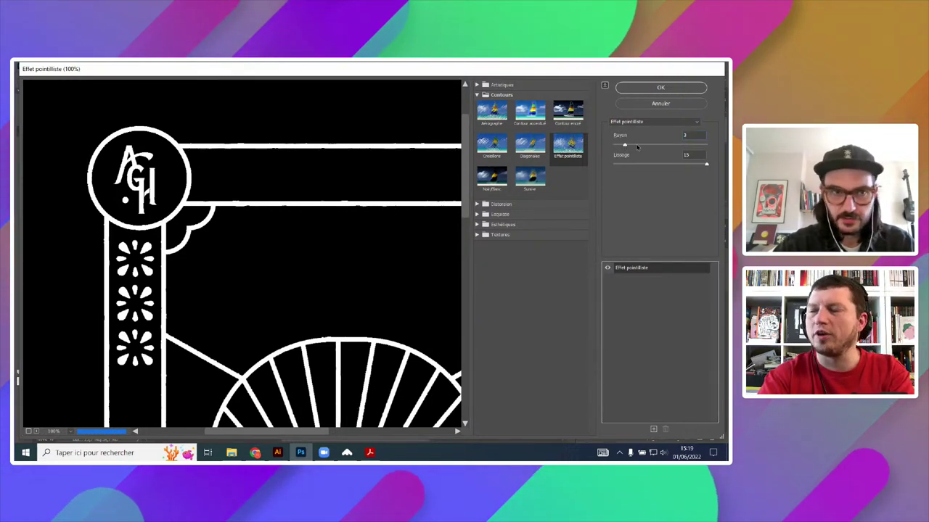
- Set the Spatter radius to 8 with smoothing at 15 and apply the filter to the gold layer's mask
{"action": "left_click_drag", "start_coordinate": [625, 145], "coordinate": [663, 146]}
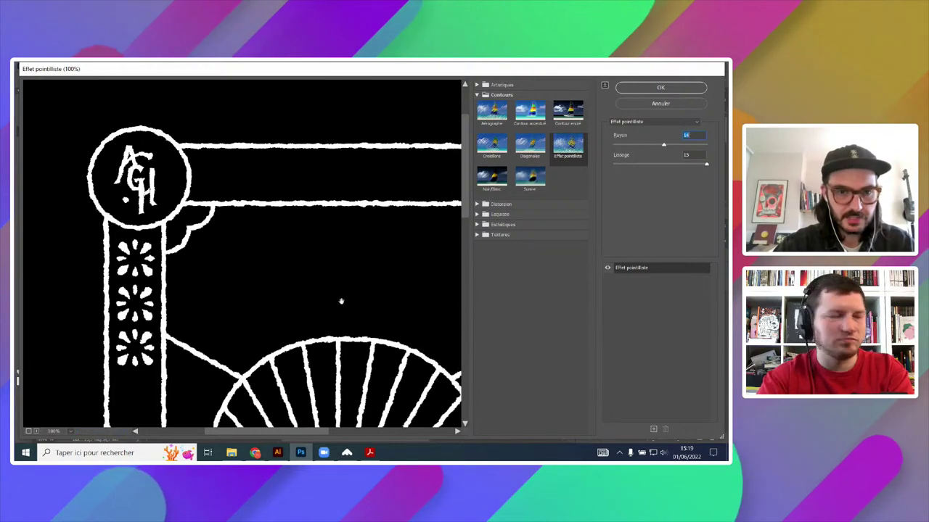
{"action": "left_click_drag", "start_coordinate": [341, 300], "coordinate": [319, 264]}
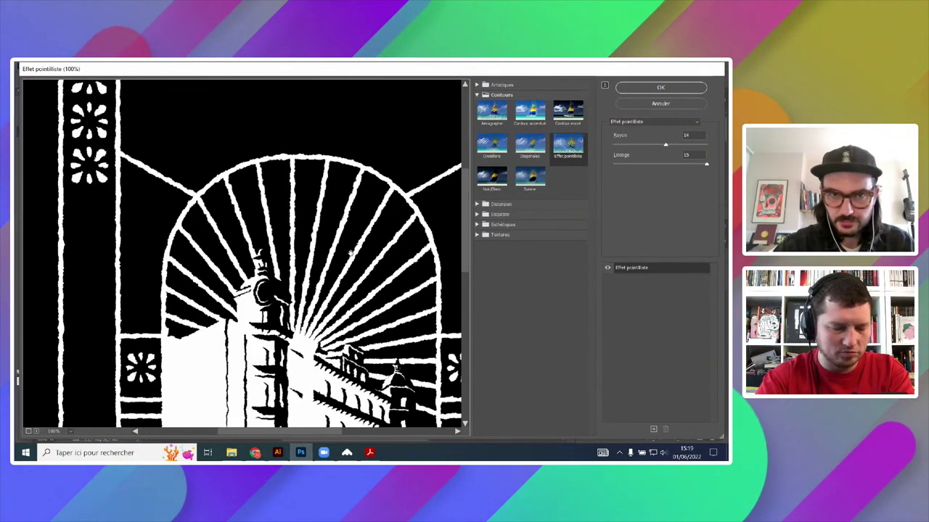
{"action": "left_click_drag", "start_coordinate": [665, 145], "coordinate": [641, 146]}
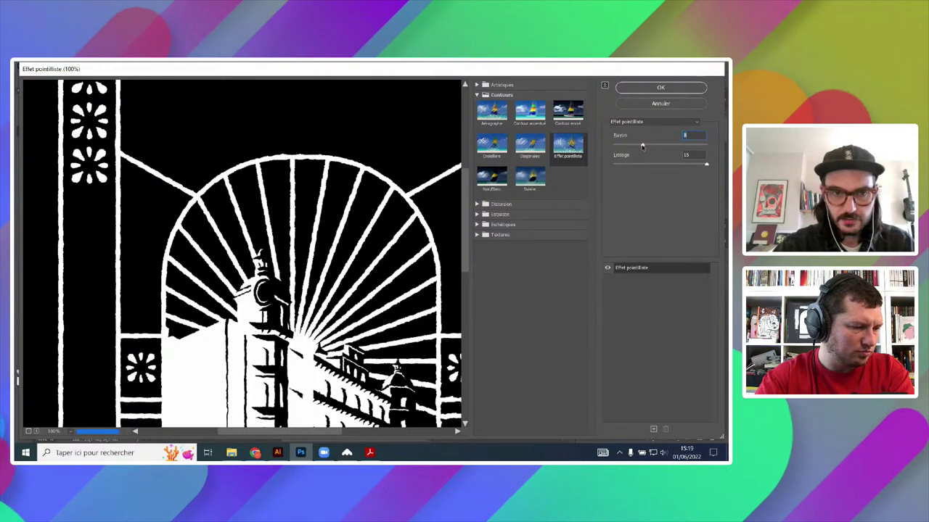
{"action": "left_click", "coordinate": [706, 165]}
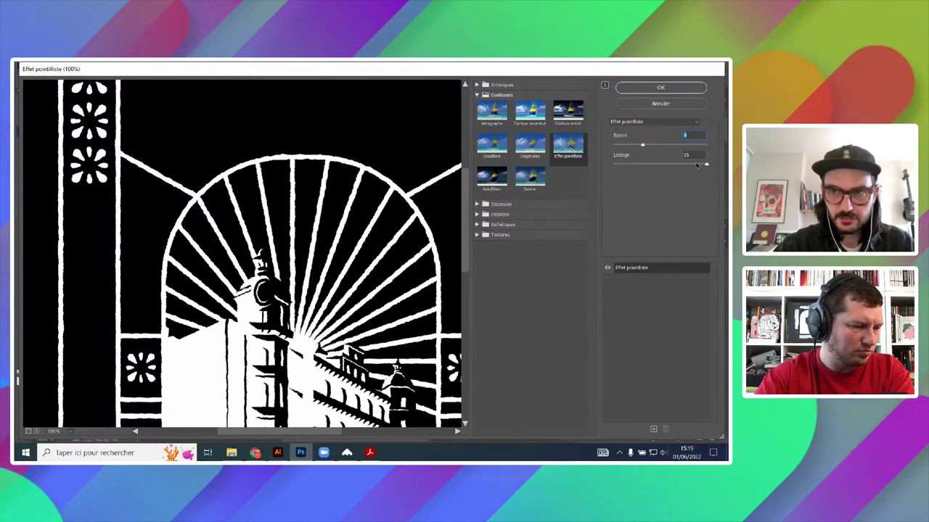
{"action": "mouse_move", "coordinate": [706, 164]}
{"action": "left_mouse_down"}
{"action": "mouse_move", "coordinate": [629, 164]}
{"action": "mouse_move", "coordinate": [648, 170]}
{"action": "mouse_move", "coordinate": [625, 173]}
{"action": "mouse_move", "coordinate": [714, 172]}
{"action": "left_mouse_up"}
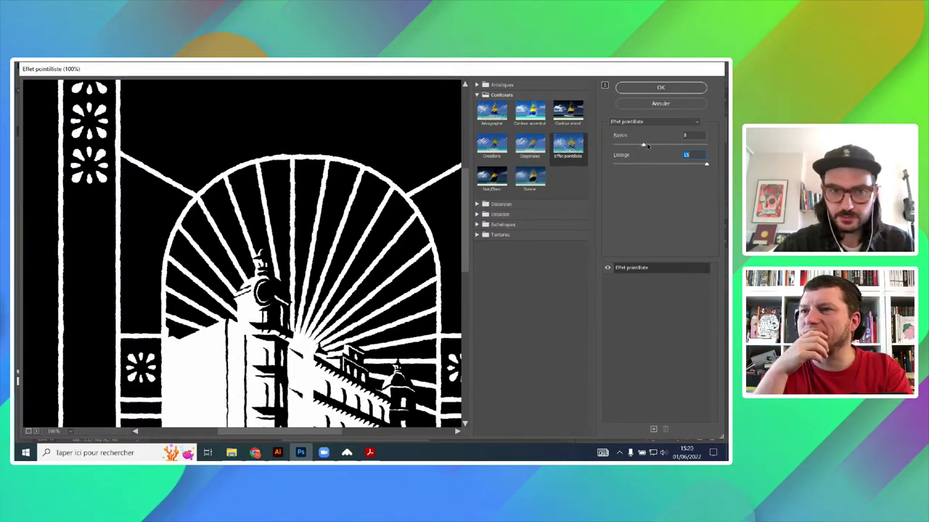
{"action": "left_click", "coordinate": [660, 87]}
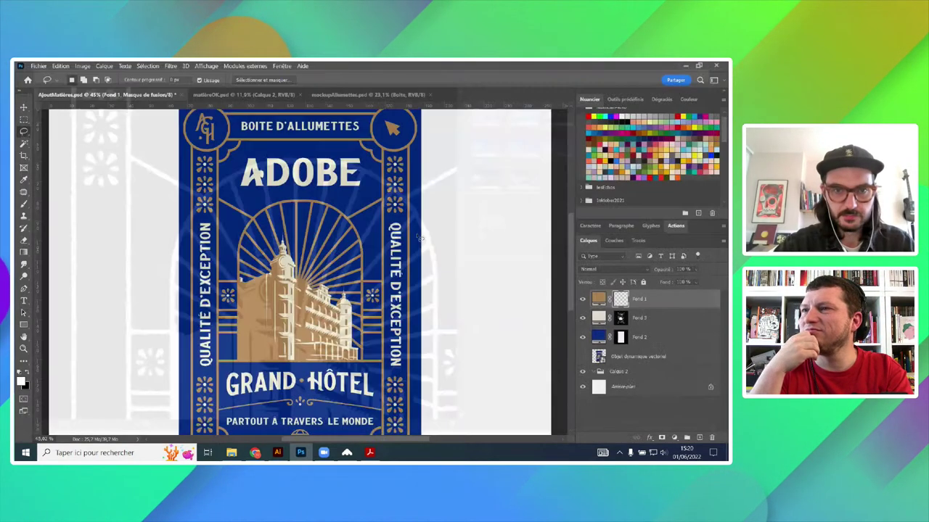
- Apply the same Spatter filter to the cream layer's mask and inspect the lettering and ornament edges
{"action": "left_click", "coordinate": [620, 318]}
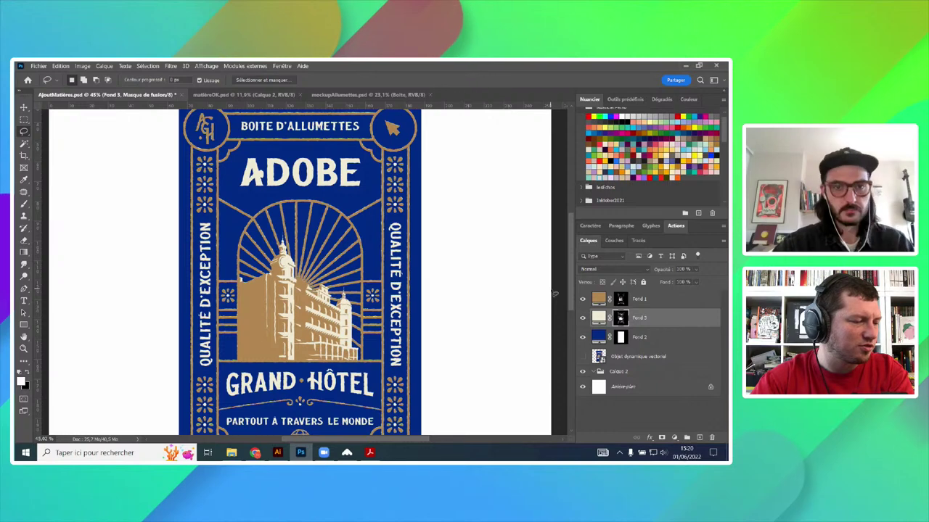
{"action": "scroll", "coordinate": [408, 229], "scroll_direction": "up", "scroll_amount": 3}
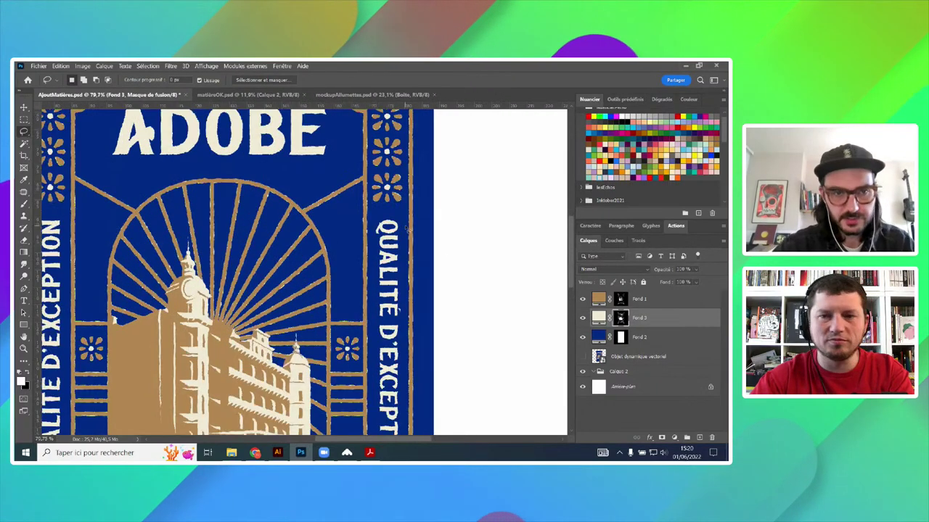
{"action": "scroll", "coordinate": [409, 229], "scroll_direction": "down", "scroll_amount": 3}
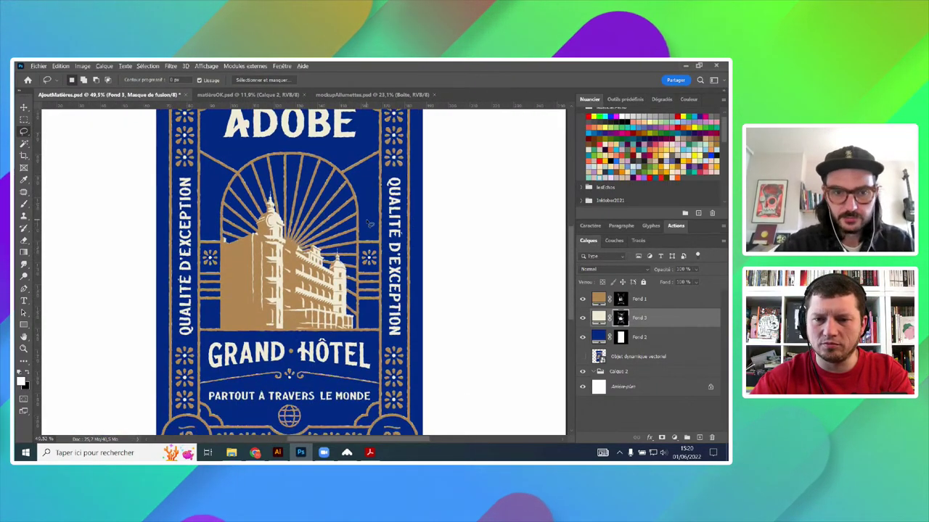
{"action": "scroll", "coordinate": [369, 217], "scroll_direction": "up", "scroll_amount": 2}
{"action": "scroll", "coordinate": [368, 196], "scroll_direction": "up", "scroll_amount": 3}
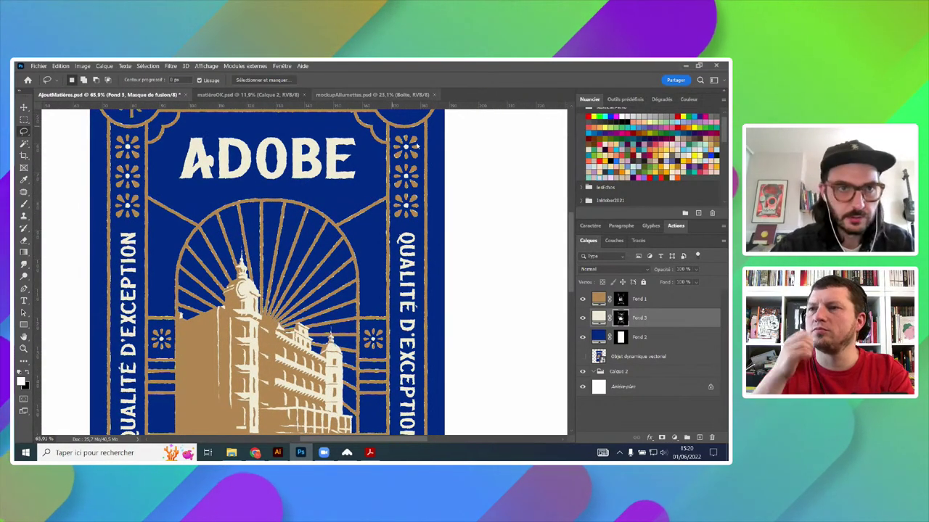
{"action": "scroll", "coordinate": [501, 250], "scroll_direction": "up", "scroll_amount": 1}
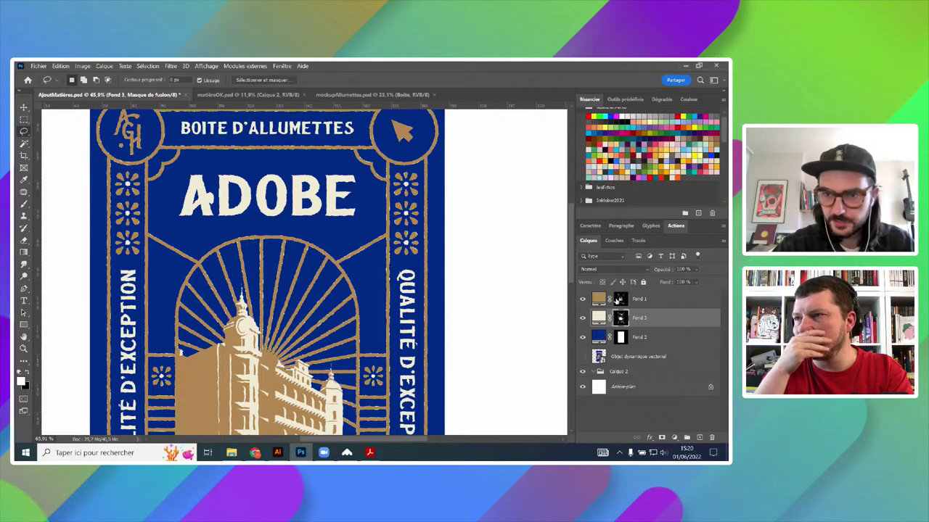
- Select the gold layer's mask again and open it in Select and Mask
{"action": "left_click", "coordinate": [622, 300]}
{"action": "scroll", "coordinate": [448, 259], "scroll_direction": "down", "scroll_amount": 1}
{"action": "scroll", "coordinate": [448, 259], "scroll_direction": "down", "scroll_amount": 1}
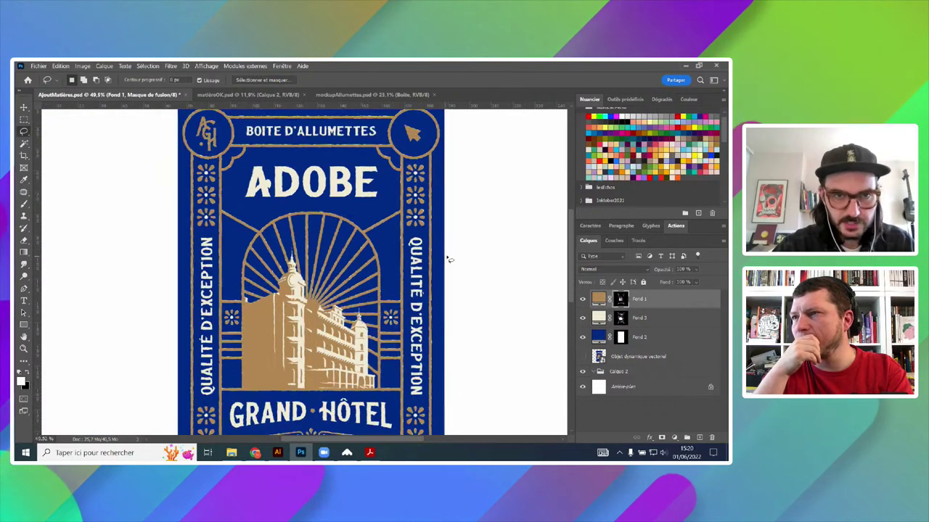
{"action": "scroll", "coordinate": [450, 259], "scroll_direction": "up", "scroll_amount": 1}
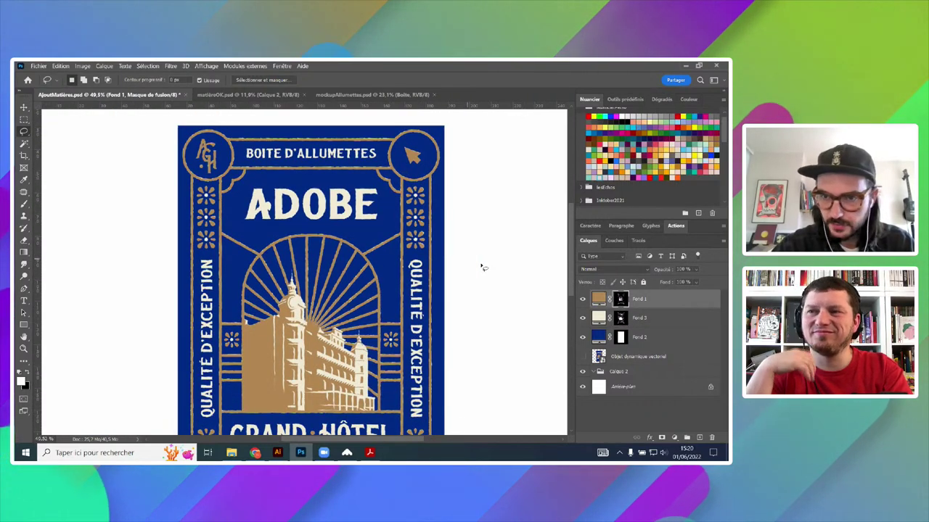
{"action": "right_click", "coordinate": [621, 302]}
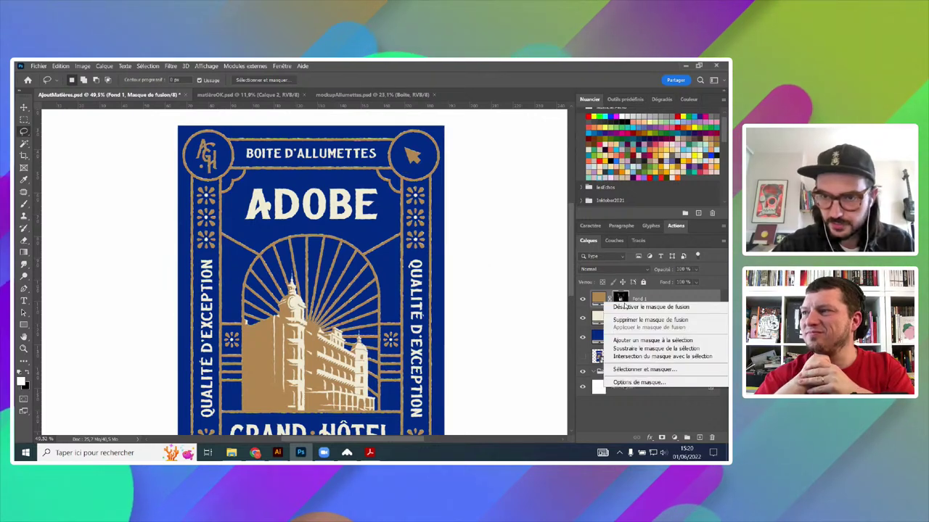
{"action": "left_click", "coordinate": [622, 369]}
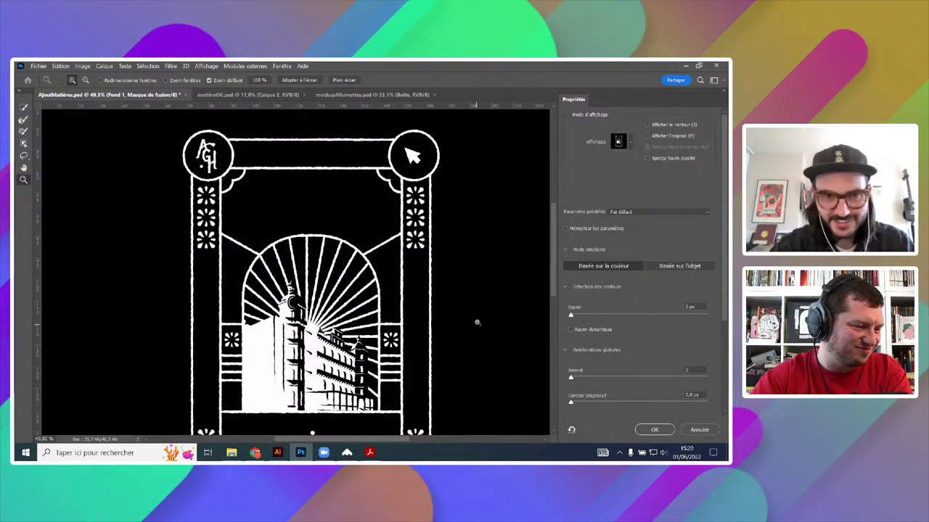
- Smooth the gold mask's edges with an Arrondi value of 16, checking the frame and building details
{"action": "scroll", "coordinate": [473, 312], "scroll_direction": "down", "scroll_amount": 3}
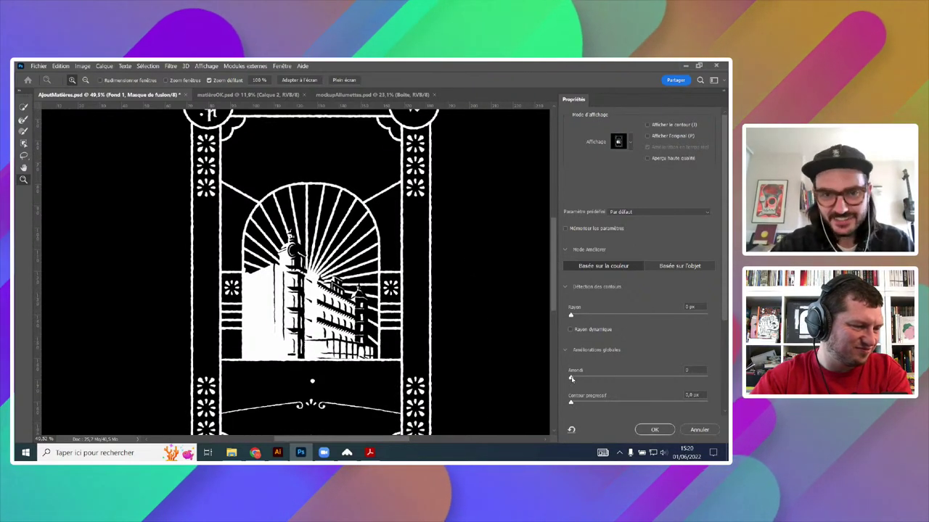
{"action": "left_click_drag", "start_coordinate": [573, 378], "coordinate": [589, 379]}
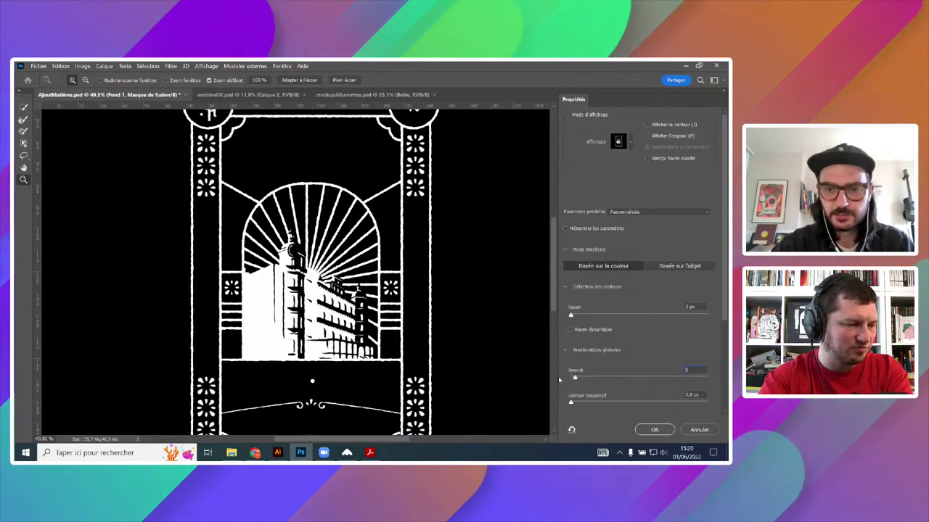
{"action": "left_click", "coordinate": [381, 160], "text": "alt"}
{"action": "left_click", "coordinate": [381, 160], "text": "alt"}
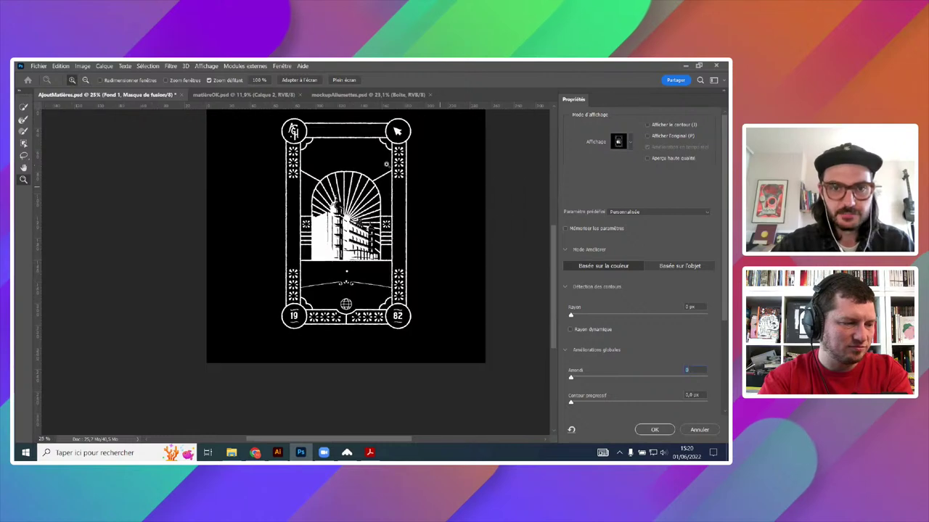
{"action": "left_click", "coordinate": [383, 161]}
{"action": "left_click", "coordinate": [383, 161]}
{"action": "left_click", "coordinate": [383, 162]}
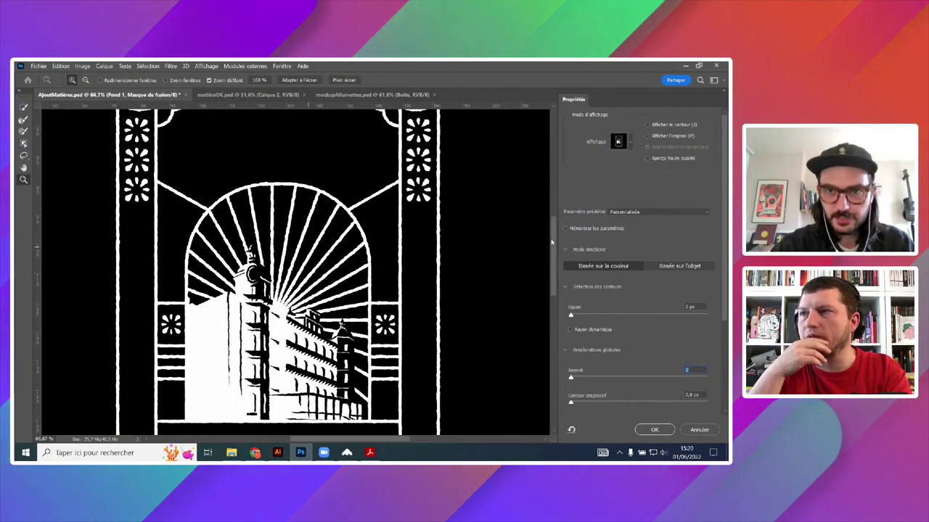
{"action": "scroll", "coordinate": [552, 243], "scroll_direction": "up", "scroll_amount": 3}
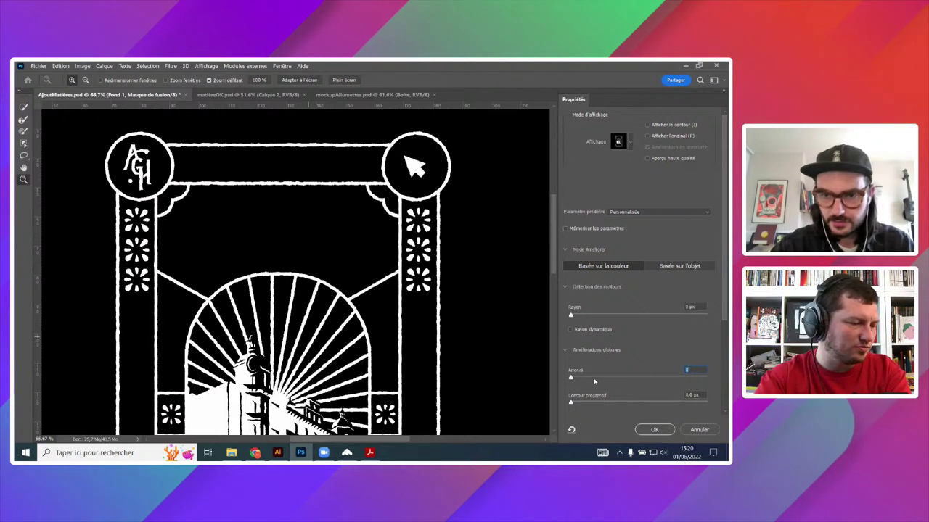
{"action": "left_click_drag", "start_coordinate": [595, 380], "coordinate": [600, 380]}
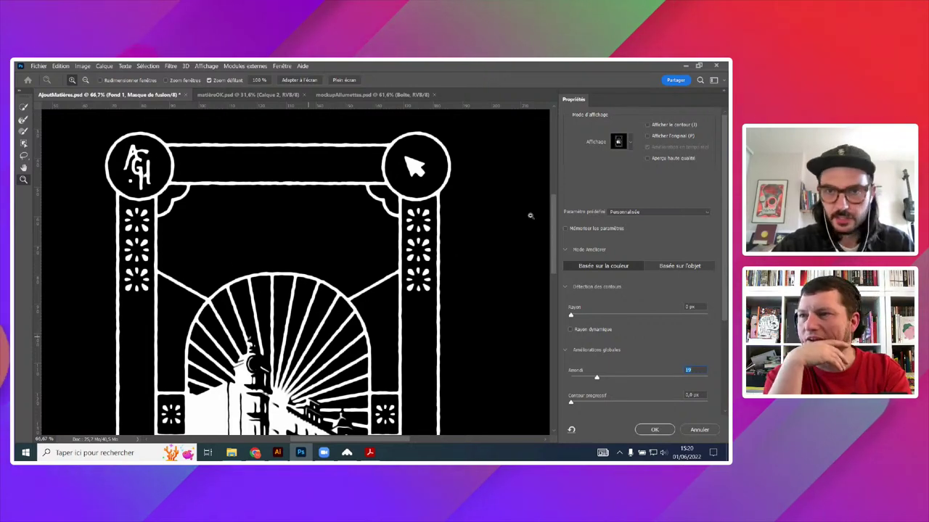
{"action": "left_click_drag", "start_coordinate": [553, 211], "coordinate": [554, 253]}
{"action": "left_click_drag", "start_coordinate": [597, 378], "coordinate": [594, 380]}
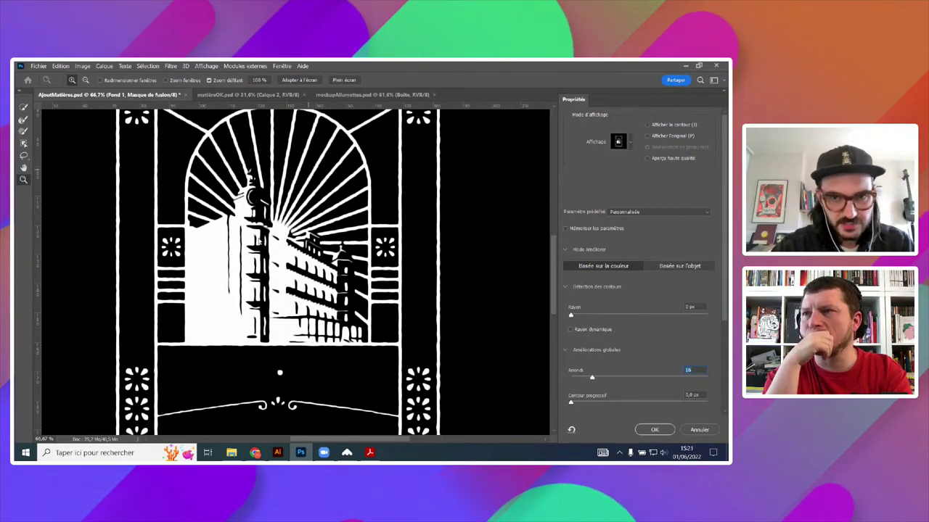
- Raise the gold mask's edge contrast to 97% and check the building and sun rays
{"action": "left_click_drag", "start_coordinate": [725, 275], "coordinate": [703, 318]}
{"action": "scroll", "coordinate": [727, 300], "scroll_direction": "down", "scroll_amount": 3}
{"action": "left_click", "coordinate": [702, 317]}
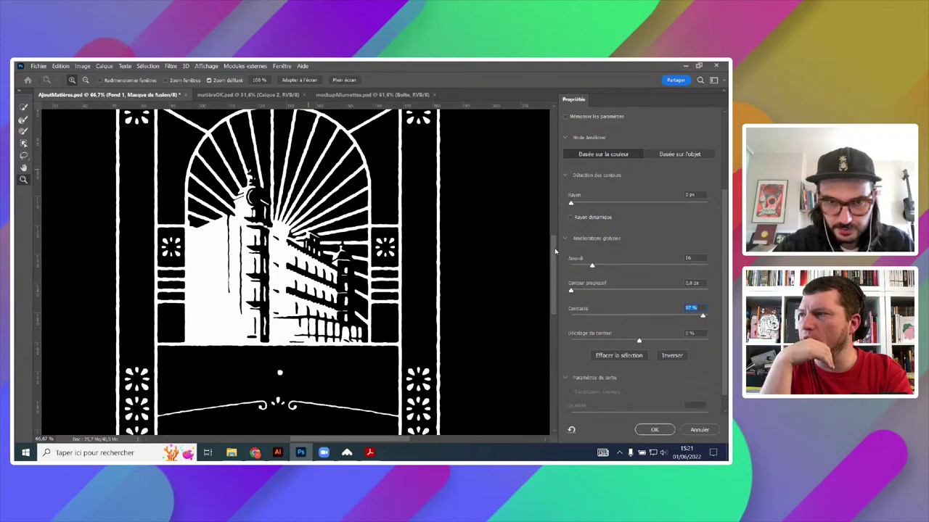
{"action": "mouse_move", "coordinate": [556, 252]}
{"action": "left_mouse_down"}
{"action": "mouse_move", "coordinate": [553, 298]}
{"action": "mouse_move", "coordinate": [553, 247]}
{"action": "left_mouse_up"}
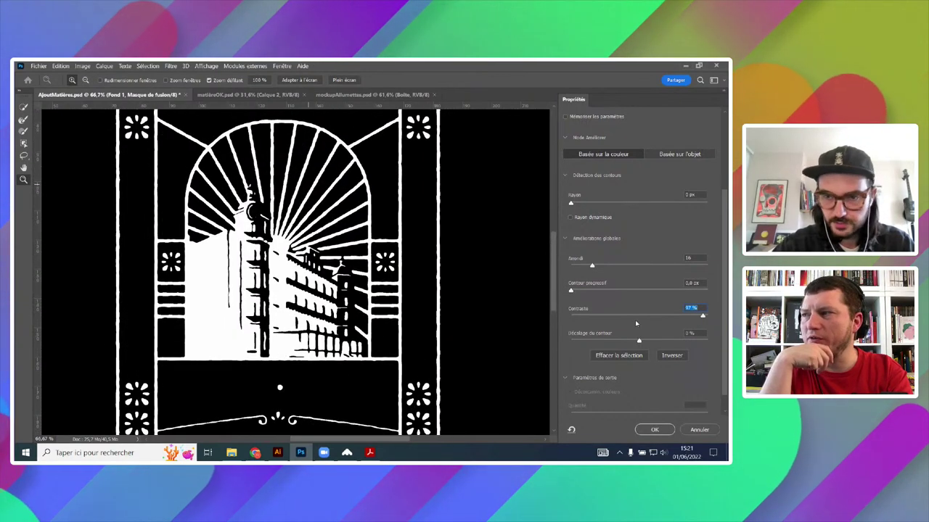
- Expand the gold mask's contour with a Décalage du contour of +15% and apply the refinement
{"action": "left_click", "coordinate": [639, 341]}
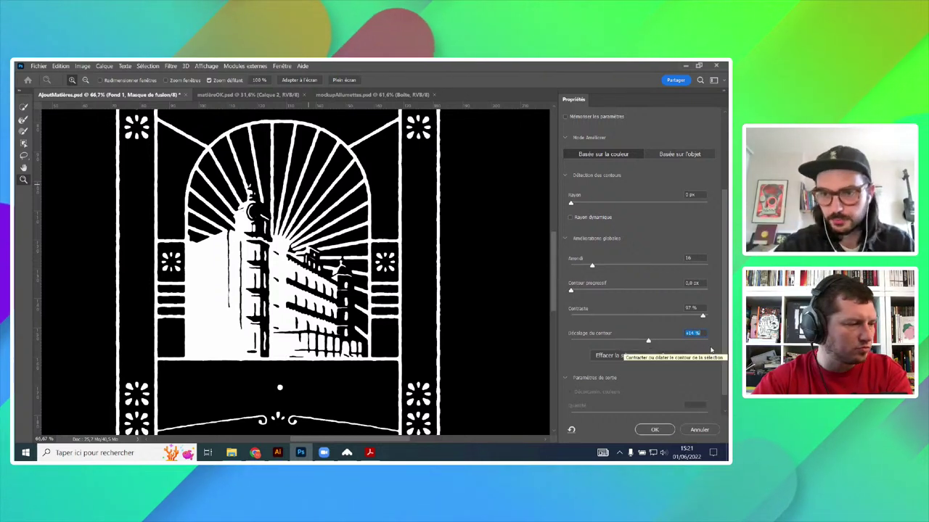
{"action": "scroll", "coordinate": [695, 333], "scroll_direction": "up", "scroll_amount": 1}
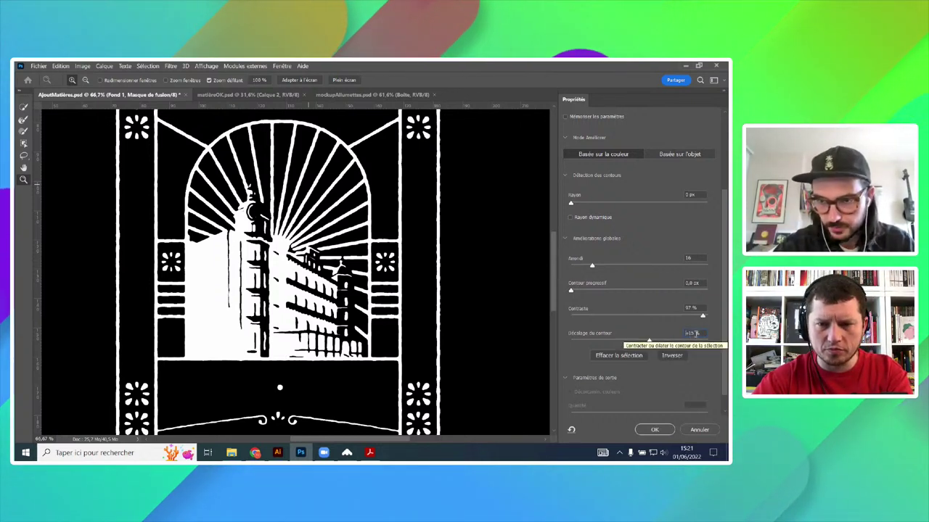
{"action": "left_click", "coordinate": [654, 430]}
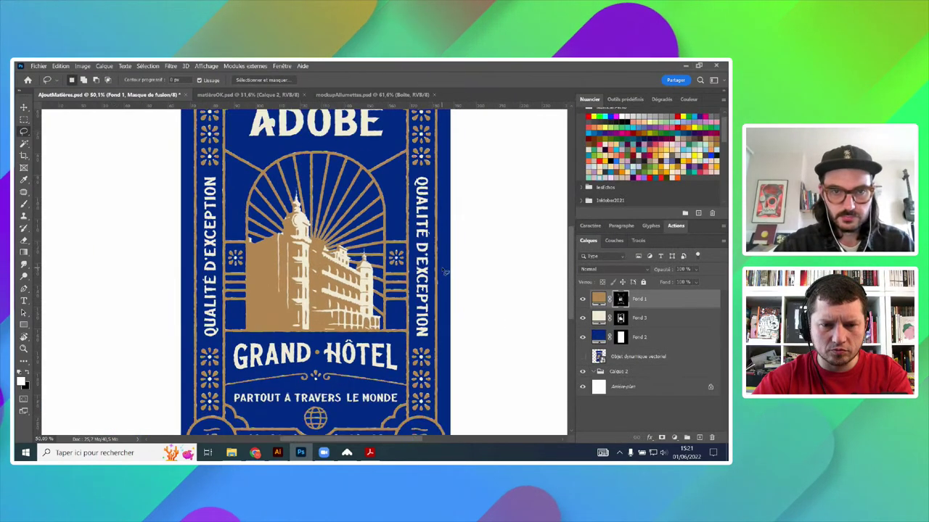
{"action": "scroll", "coordinate": [554, 288], "scroll_direction": "down", "scroll_amount": 1}
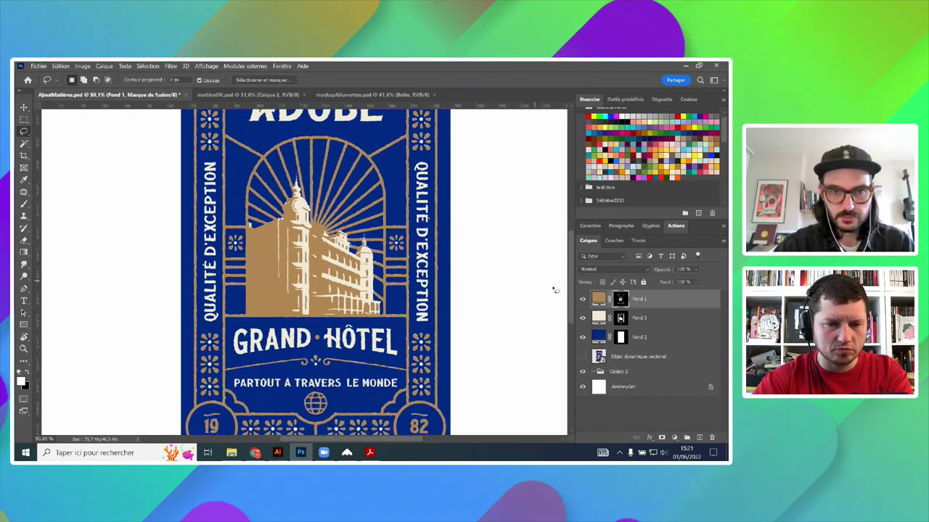
- Open the cream layer's mask in Select and Mask, reduce its Arrondi smoothing, and raise its contrast to 93%
{"action": "left_click", "coordinate": [620, 318]}
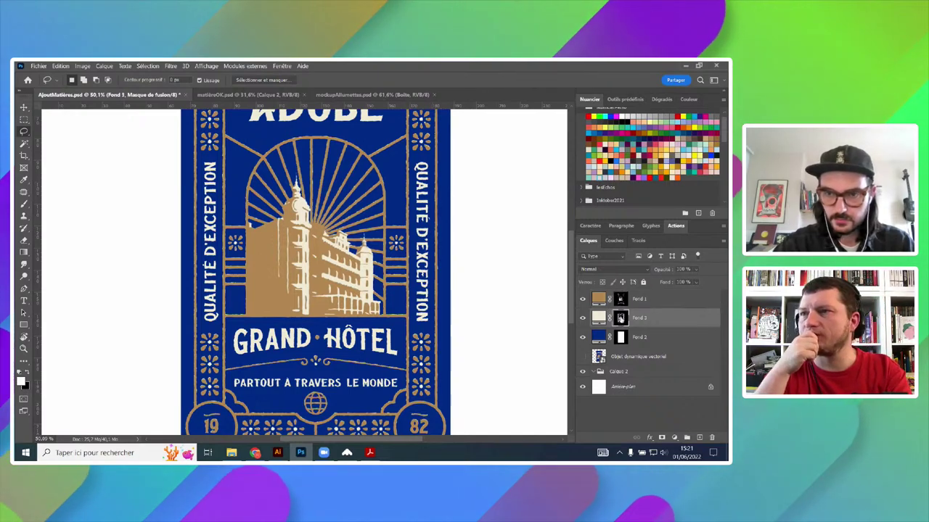
{"action": "right_click", "coordinate": [620, 318]}
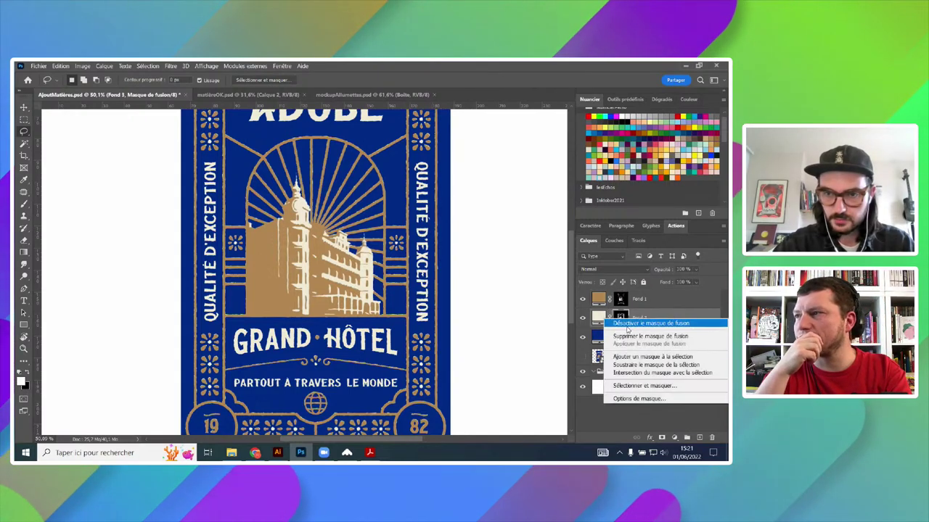
{"action": "left_click", "coordinate": [637, 386]}
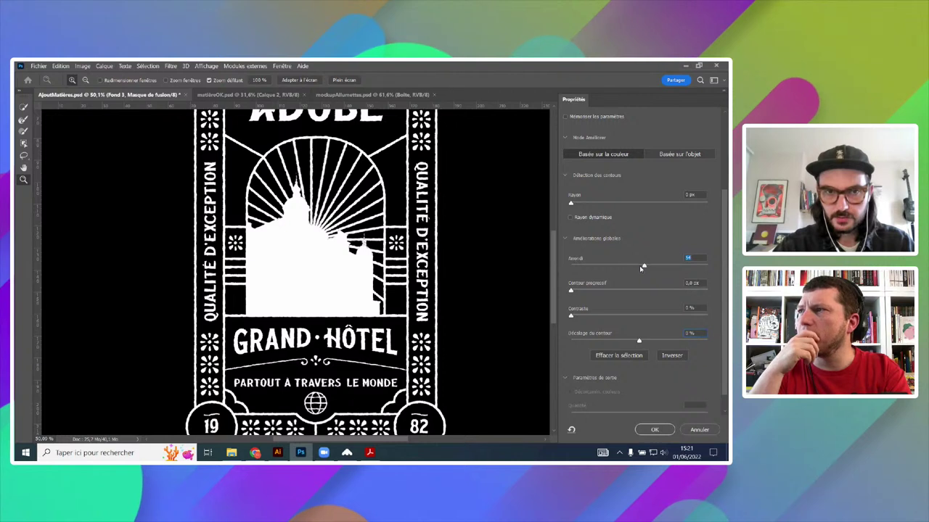
{"action": "left_click_drag", "start_coordinate": [643, 267], "coordinate": [625, 266]}
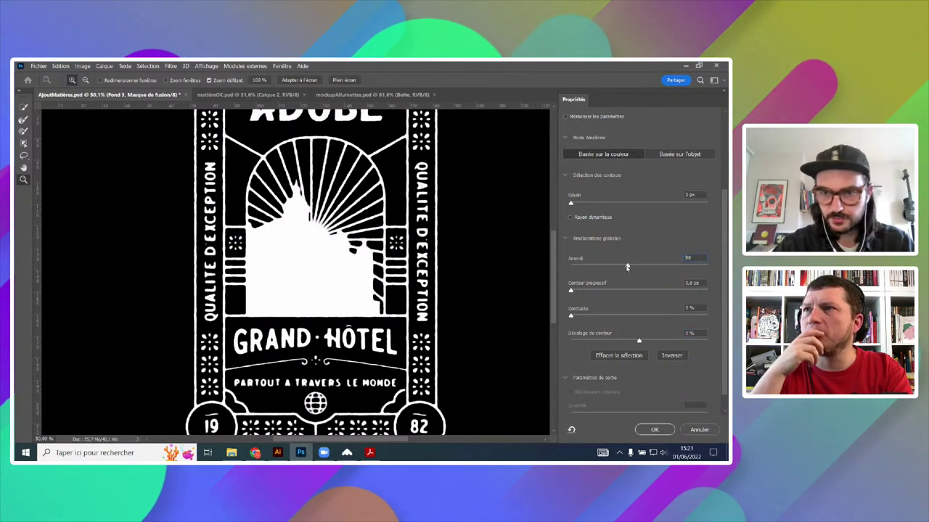
{"action": "left_click_drag", "start_coordinate": [629, 318], "coordinate": [698, 317]}
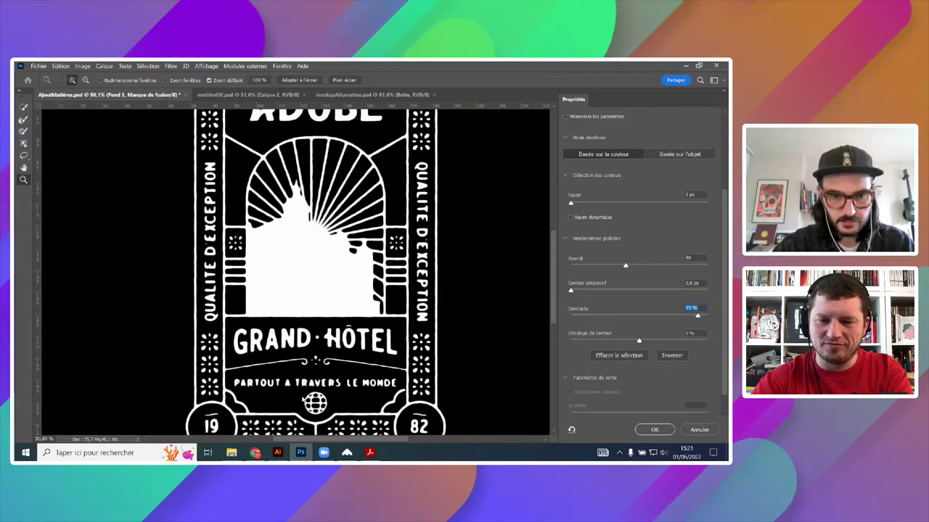
- Set the cream mask's Arrondi to 11, checking the GRAND HÔTEL lettering up close, and apply the refinement
{"action": "left_click_drag", "start_coordinate": [303, 399], "coordinate": [343, 375]}
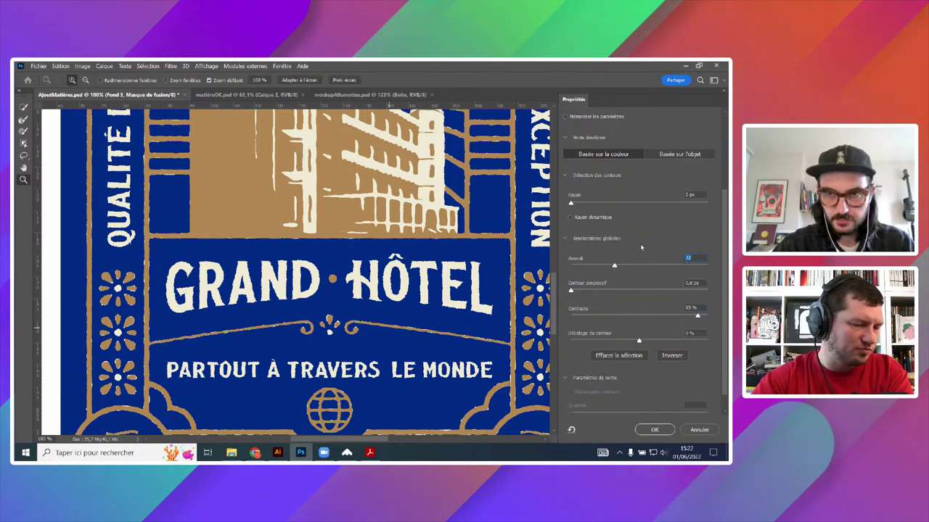
{"action": "scroll", "coordinate": [641, 248], "scroll_direction": "down", "scroll_amount": 1}
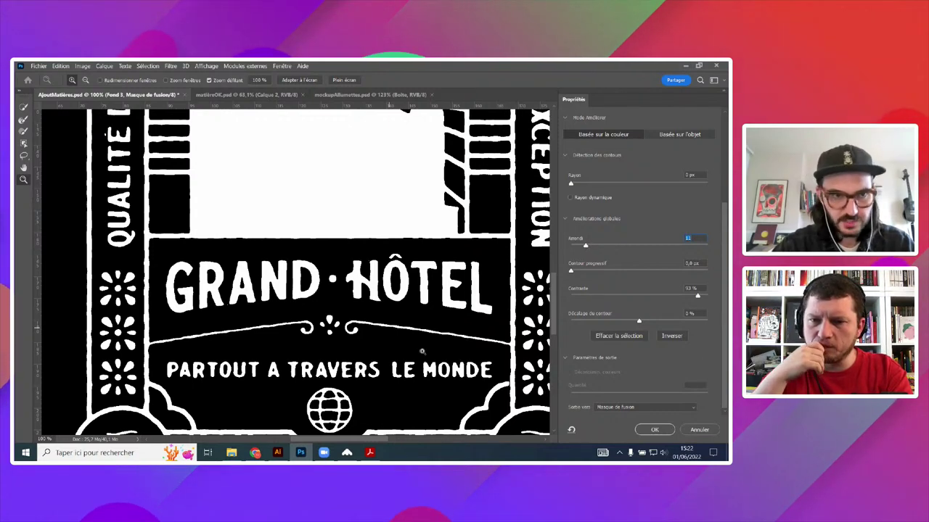
{"action": "left_click", "coordinate": [654, 430]}
{"action": "key", "text": "ctrl+0"}
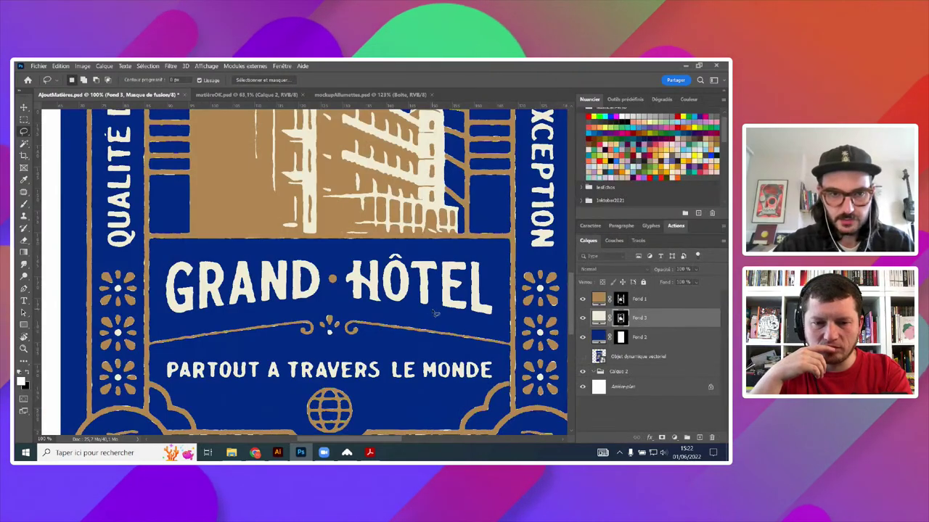
{"action": "scroll", "coordinate": [498, 216], "scroll_direction": "up", "scroll_amount": 3}
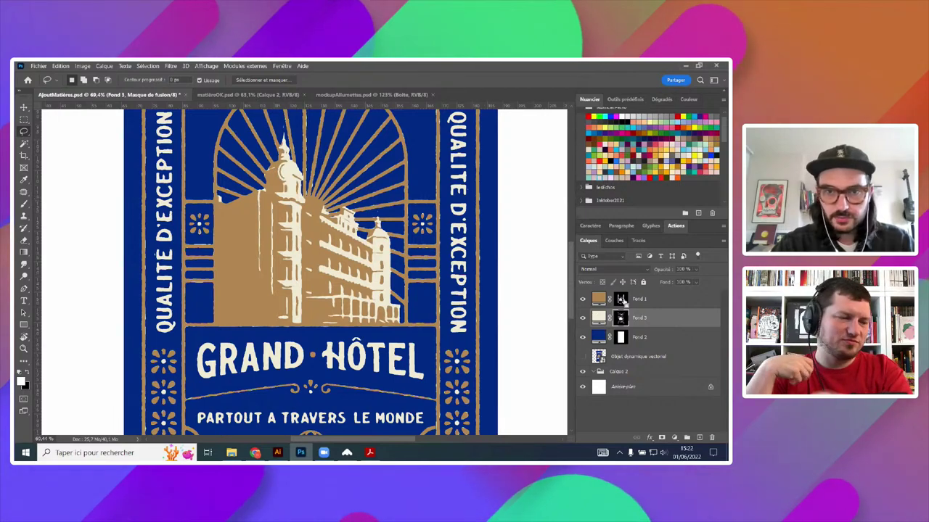
- Load the gold layer's mask as a selection, make that mask active, and clear the selection
{"action": "left_click", "coordinate": [622, 299], "text": "ctrl"}
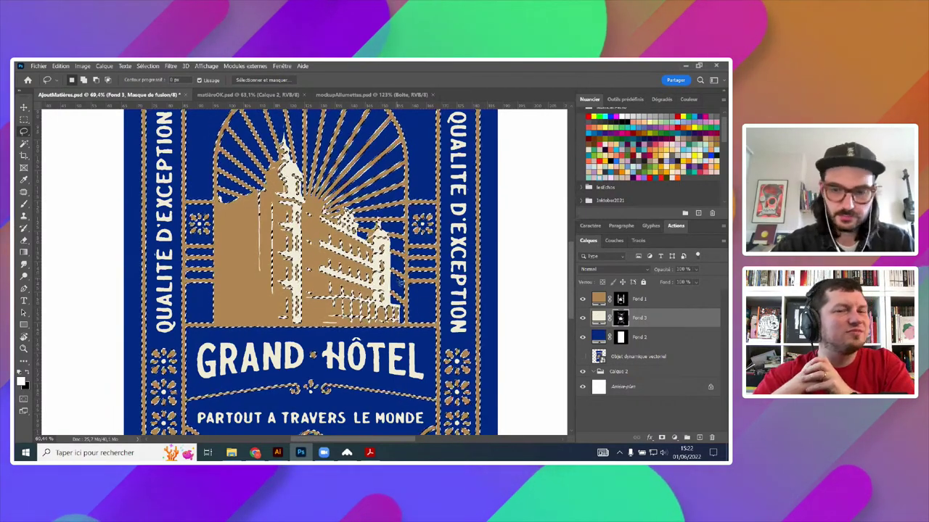
{"action": "key", "text": "ctrl+d"}
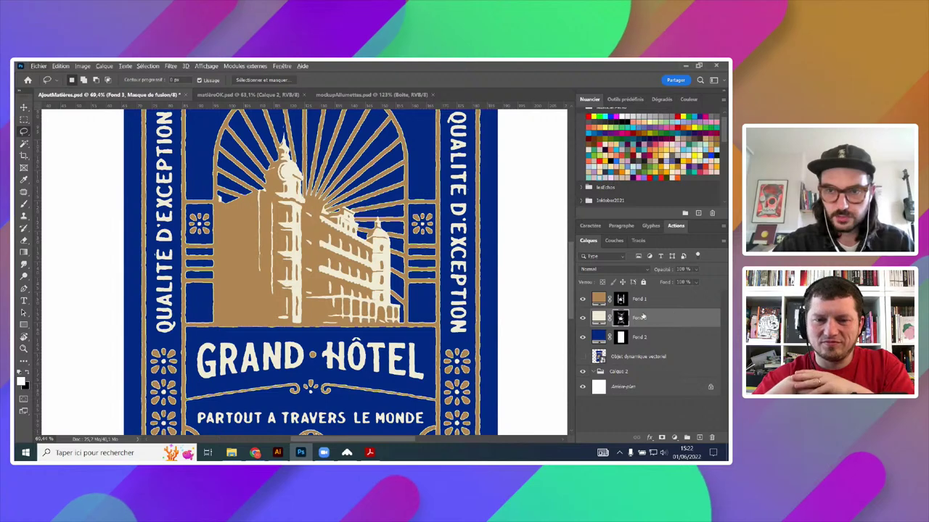
{"action": "left_click", "coordinate": [621, 301], "text": "ctrl"}
{"action": "left_click", "coordinate": [622, 302]}
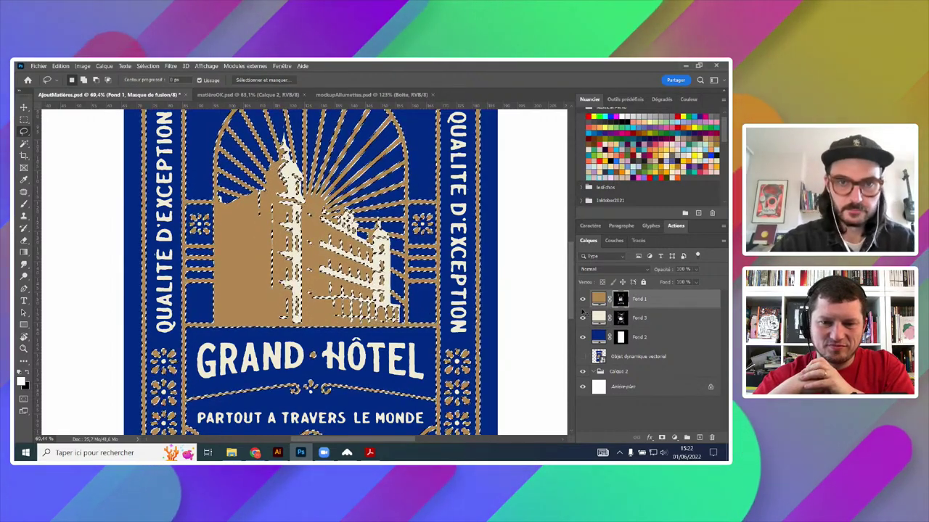
{"action": "scroll", "coordinate": [401, 279], "scroll_direction": "down", "scroll_amount": 2}
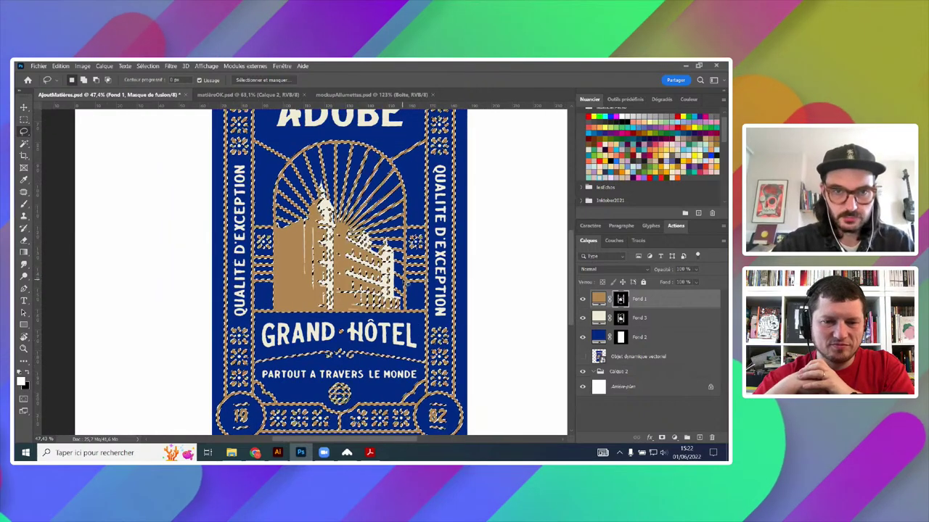
{"action": "scroll", "coordinate": [404, 283], "scroll_direction": "up", "scroll_amount": 2}
{"action": "key", "text": "ctrl+d"}
- Check the smoothed lettering, building and frame across the whole matchbox artwork
{"action": "scroll", "coordinate": [404, 273], "scroll_direction": "down", "scroll_amount": 3}
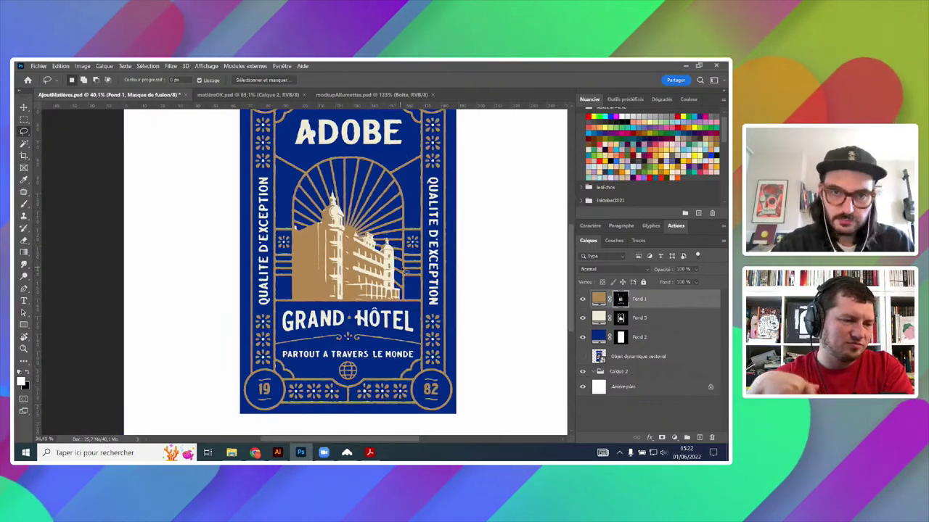
{"action": "scroll", "coordinate": [403, 270], "scroll_direction": "down", "scroll_amount": 2}
{"action": "scroll", "coordinate": [403, 254], "scroll_direction": "up", "scroll_amount": 2}
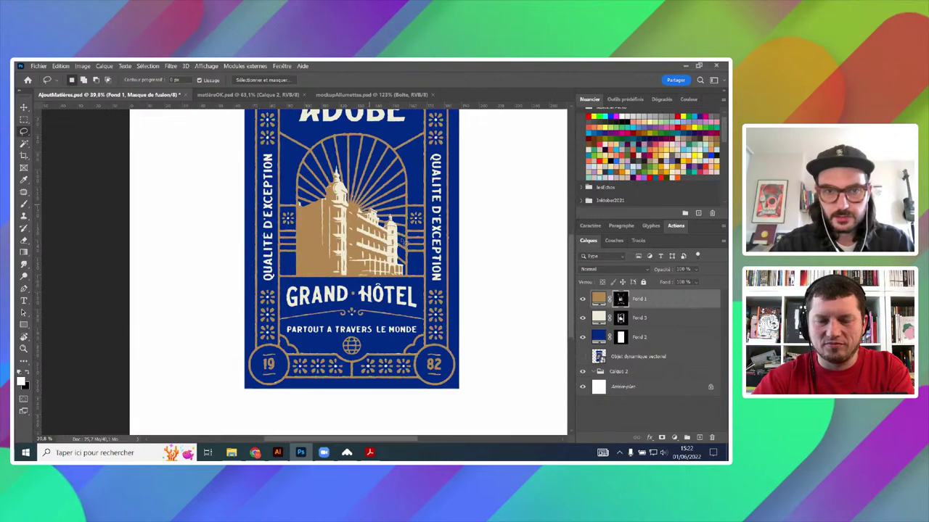
{"action": "scroll", "coordinate": [402, 241], "scroll_direction": "up", "scroll_amount": 2}
{"action": "scroll", "coordinate": [465, 217], "scroll_direction": "down", "scroll_amount": 2}
{"action": "scroll", "coordinate": [406, 330], "scroll_direction": "up", "scroll_amount": 2}
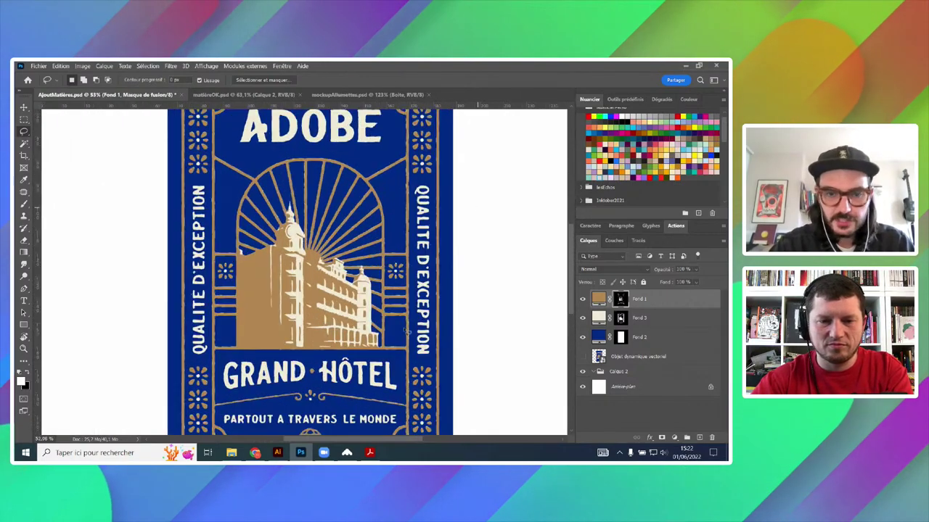
- Switch to Acrobat and review the vintage matchbox label close-ups on page 8 of analyseCodes-mini.pdf
{"action": "left_click", "coordinate": [369, 453]}
{"action": "scroll", "coordinate": [441, 248], "scroll_direction": "down", "scroll_amount": 3}
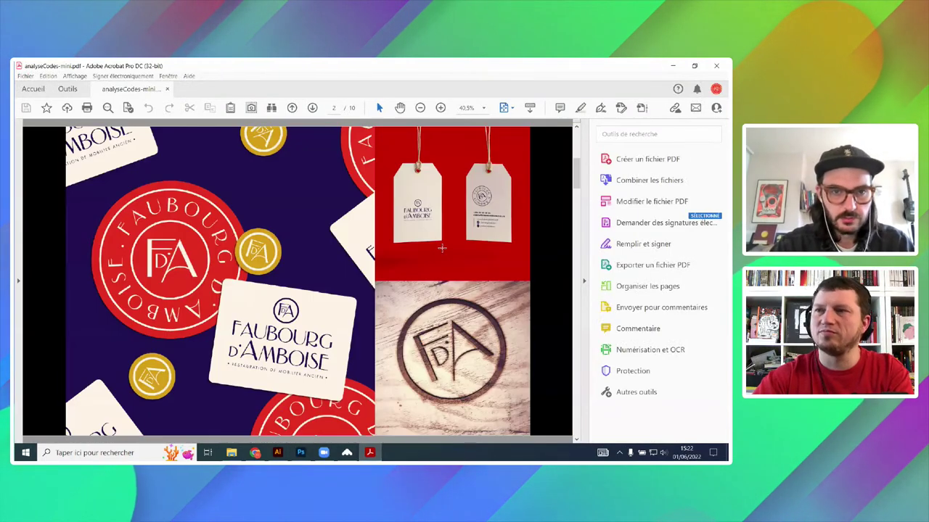
{"action": "scroll", "coordinate": [421, 232], "scroll_direction": "down", "scroll_amount": 4}
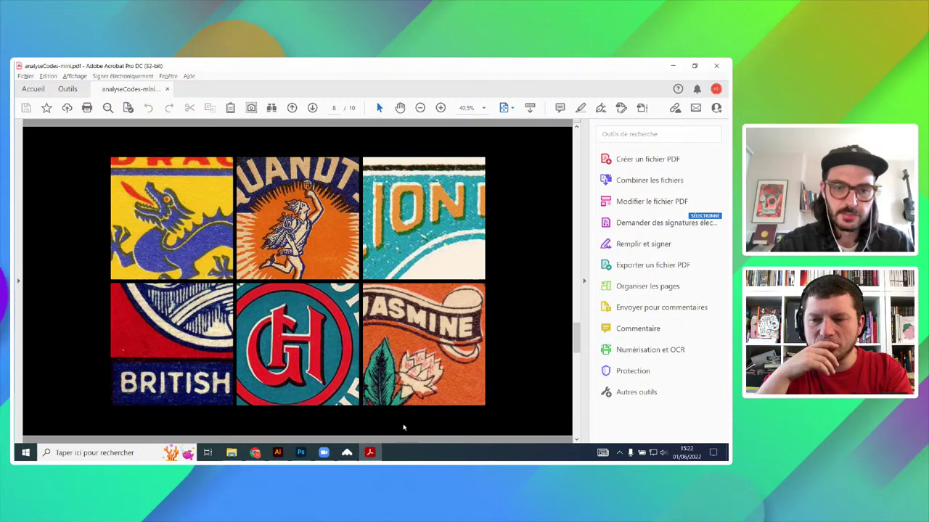
- Return to Photoshop and set the gold fill layer's blending mode to Produit
{"action": "left_click", "coordinate": [301, 452]}
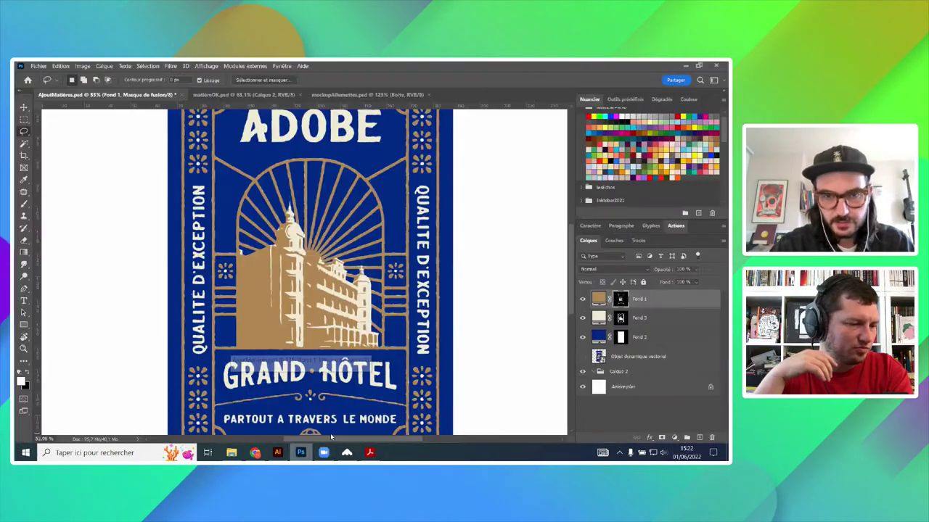
{"action": "left_click", "coordinate": [603, 272]}
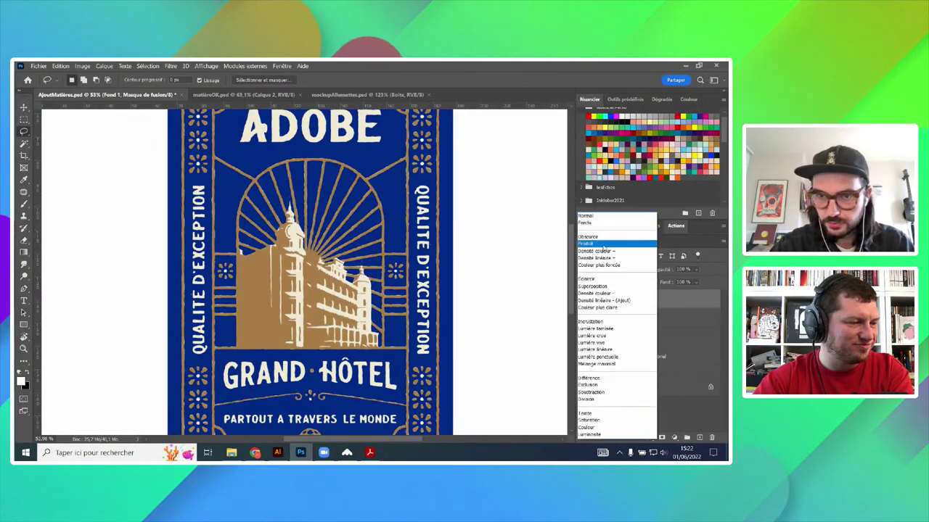
{"action": "left_click", "coordinate": [603, 245]}
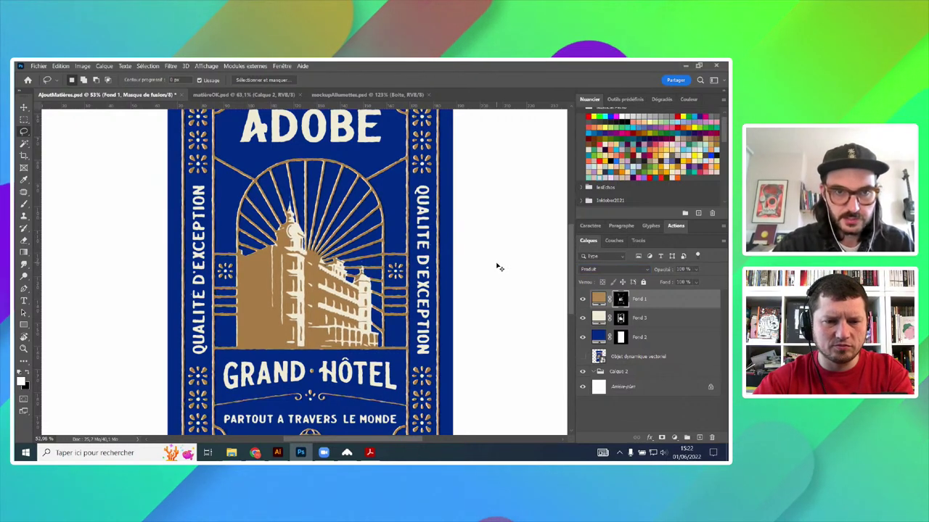
- Examine how the gold ink overprints the cream and blue on the frame, sun rays and building
{"action": "scroll", "coordinate": [381, 290], "scroll_direction": "down", "scroll_amount": 3}
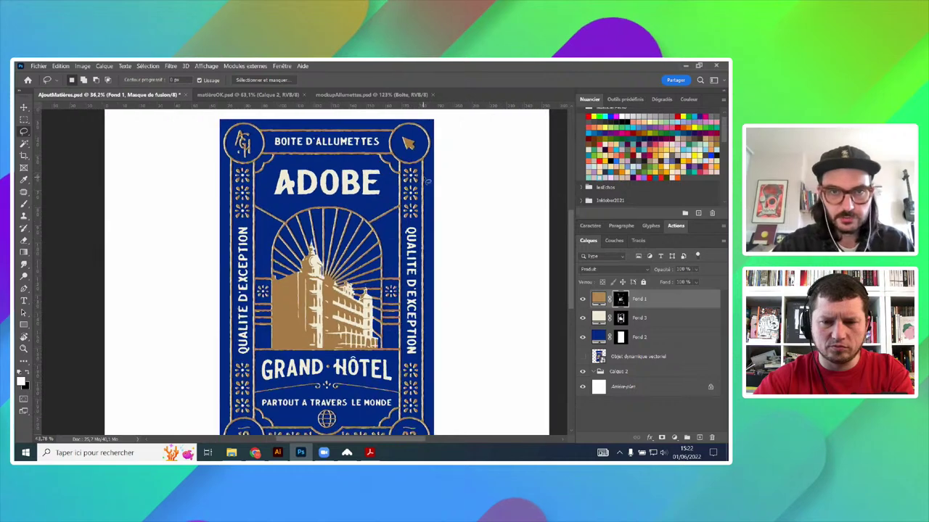
{"action": "scroll", "coordinate": [433, 181], "scroll_direction": "up", "scroll_amount": 4}
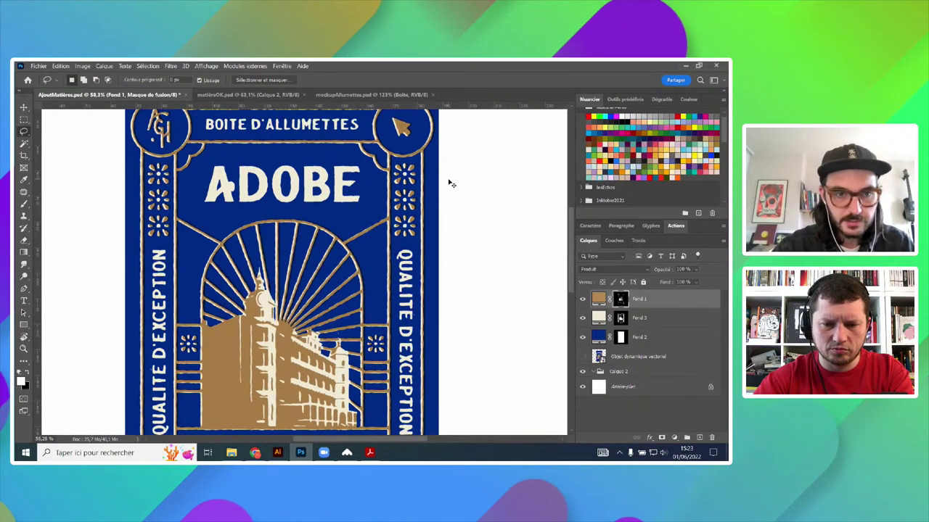
{"action": "scroll", "coordinate": [450, 187], "scroll_direction": "down", "scroll_amount": 2}
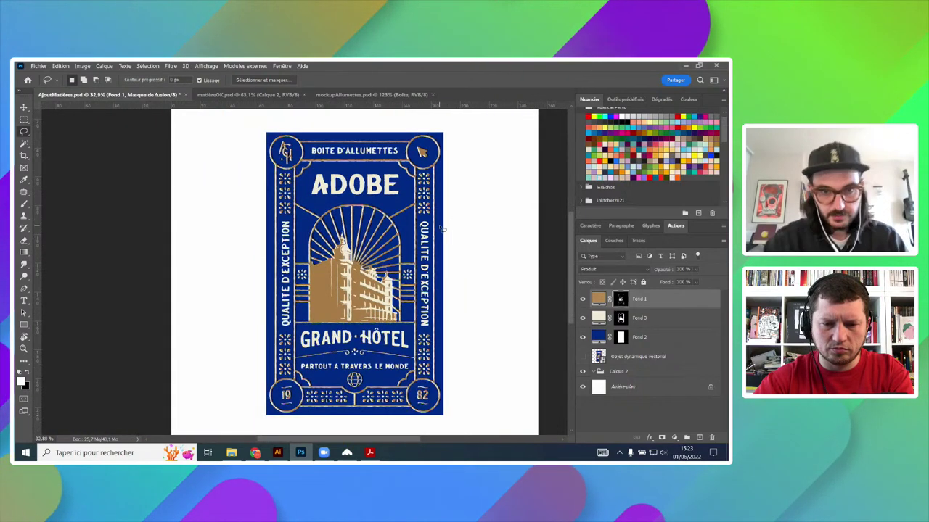
{"action": "scroll", "coordinate": [455, 200], "scroll_direction": "down", "scroll_amount": 2}
{"action": "scroll", "coordinate": [439, 237], "scroll_direction": "up", "scroll_amount": 2}
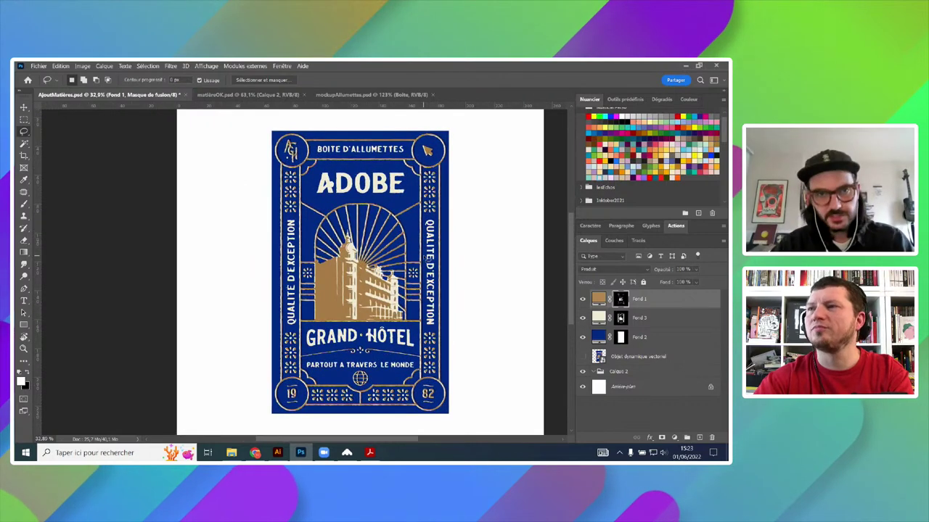
{"action": "scroll", "coordinate": [416, 234], "scroll_direction": "up", "scroll_amount": 1}
{"action": "scroll", "coordinate": [416, 230], "scroll_direction": "down", "scroll_amount": 3}
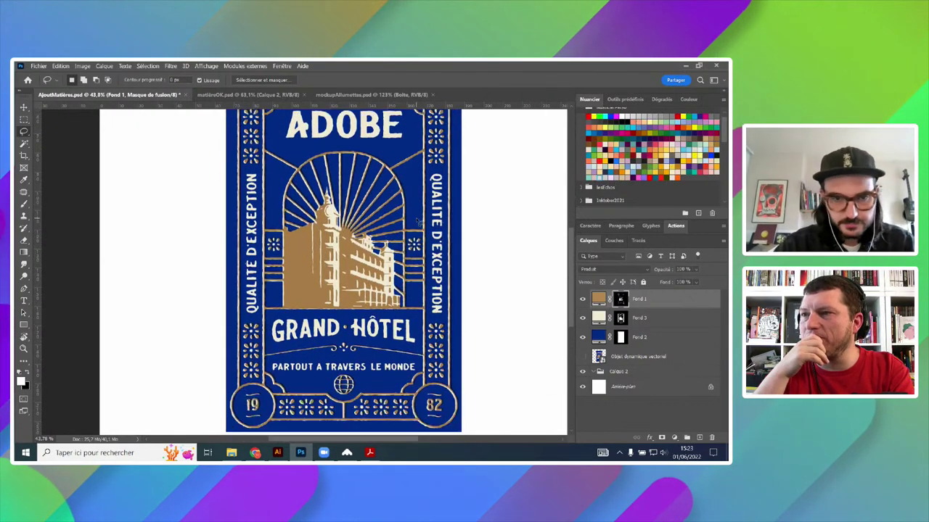
- Group the gold, cream and blue fill layers together
{"action": "left_click", "coordinate": [597, 337], "text": "shift"}
{"action": "key", "text": "ctrl+g"}
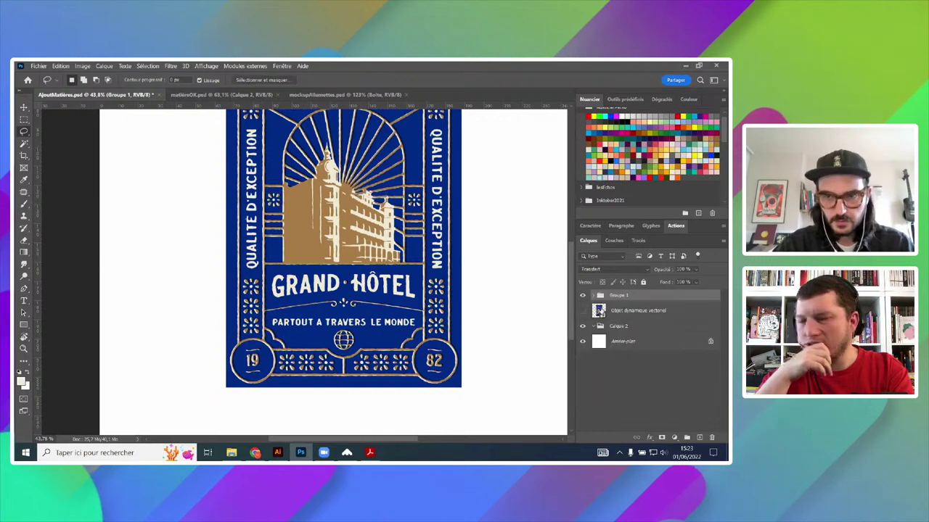
- Compare the original vector smart object with the worn version by showing the original and toggling the group's visibility
{"action": "left_click", "coordinate": [582, 296]}
{"action": "left_click", "coordinate": [582, 311]}
{"action": "scroll", "coordinate": [453, 302], "scroll_direction": "down", "scroll_amount": 2}
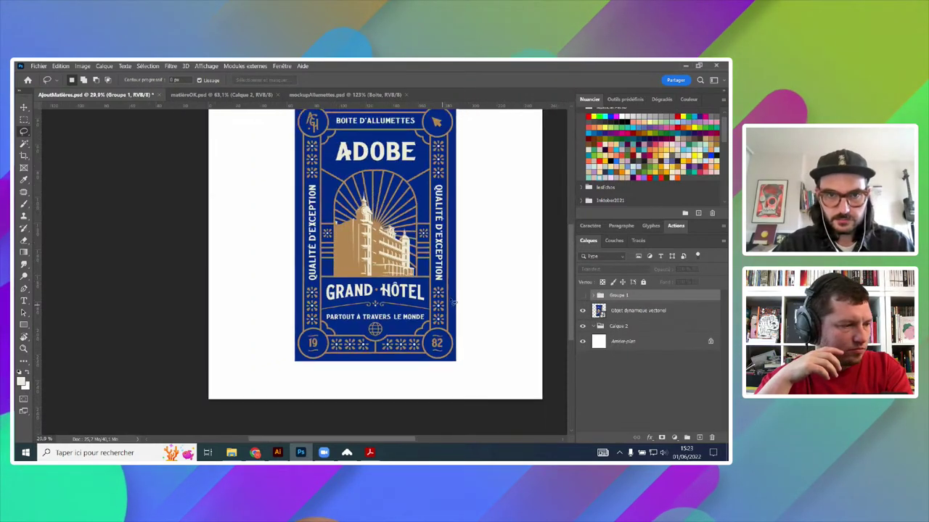
{"action": "scroll", "coordinate": [513, 232], "scroll_direction": "up", "scroll_amount": 2}
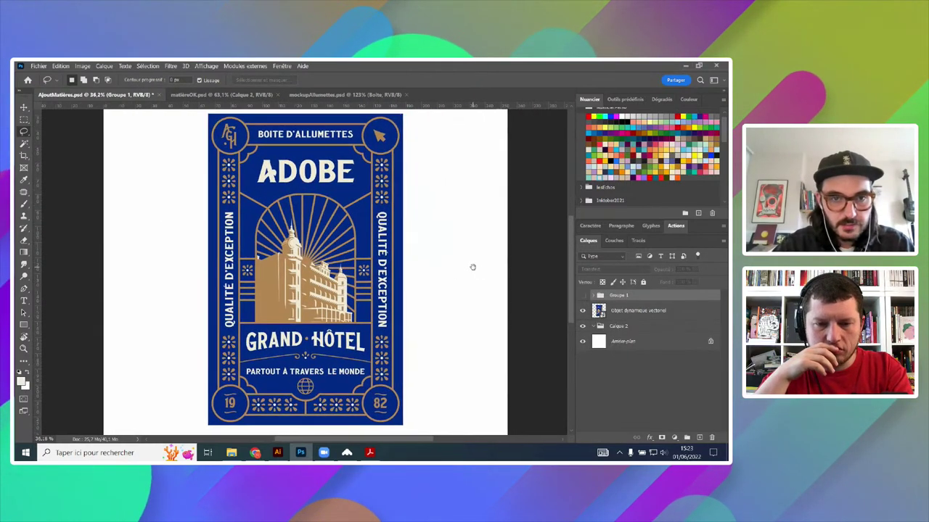
{"action": "left_click", "coordinate": [582, 296]}
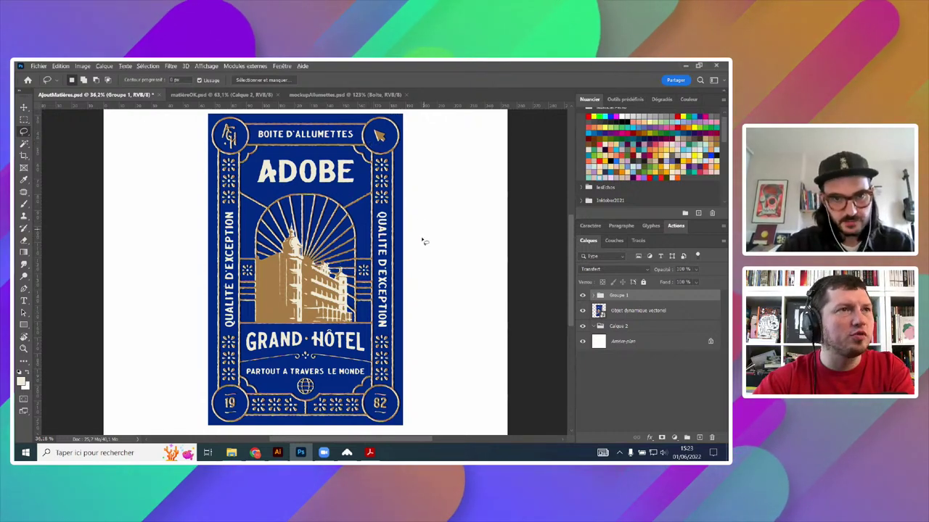
{"action": "scroll", "coordinate": [422, 240], "scroll_direction": "down", "scroll_amount": 3}
{"action": "scroll", "coordinate": [389, 273], "scroll_direction": "up", "scroll_amount": 4}
{"action": "scroll", "coordinate": [365, 230], "scroll_direction": "up", "scroll_amount": 1}
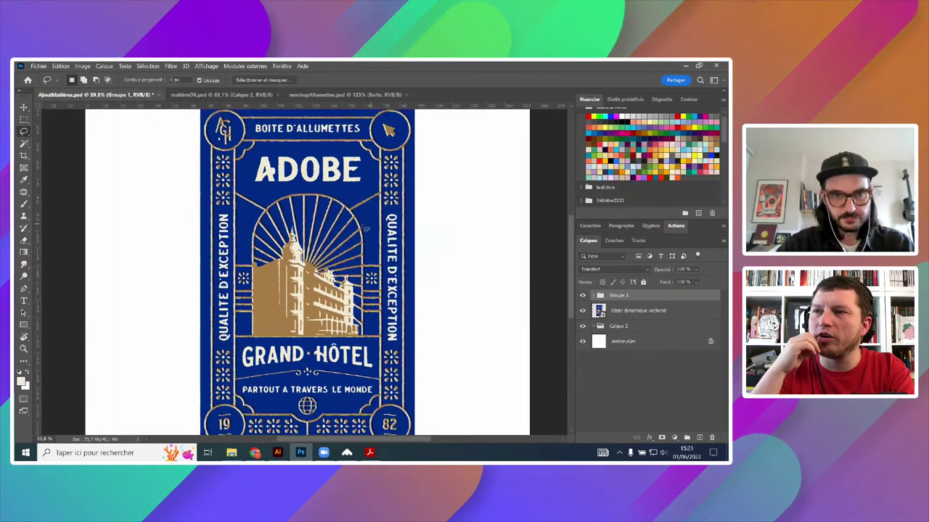
- Examine the worn print effect across the whole matchbox artwork, from the ADOBE lettering and sun rays to the outer frame
{"action": "scroll", "coordinate": [439, 208], "scroll_direction": "down", "scroll_amount": 2}
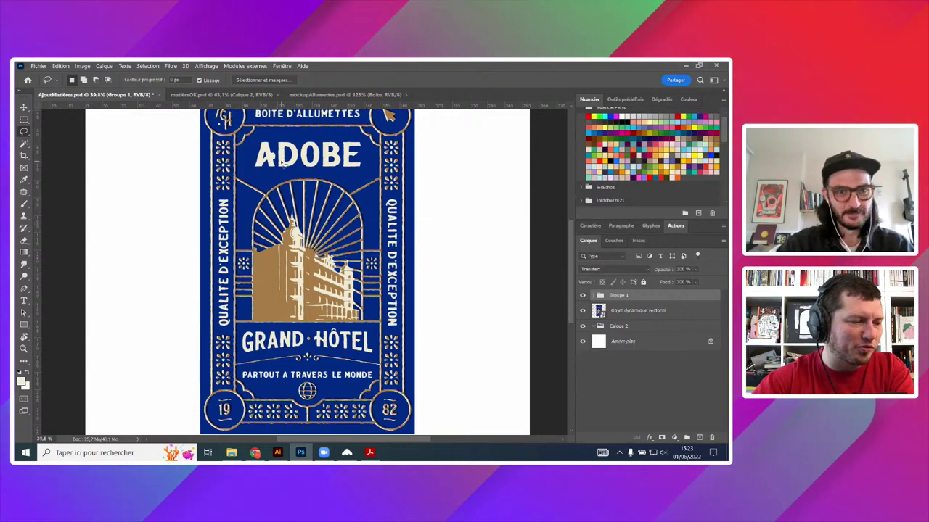
{"action": "scroll", "coordinate": [408, 240], "scroll_direction": "up", "scroll_amount": 1}
{"action": "scroll", "coordinate": [411, 237], "scroll_direction": "down", "scroll_amount": 2}
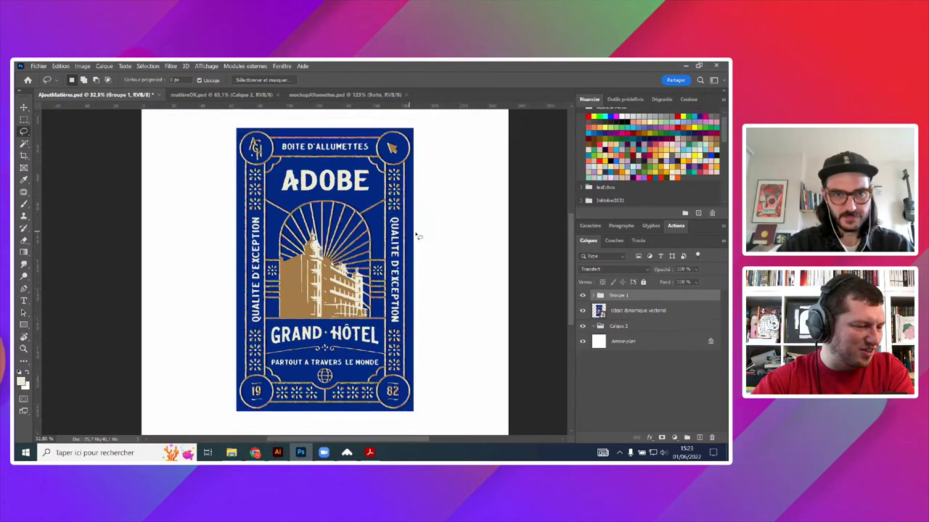
{"action": "scroll", "coordinate": [429, 239], "scroll_direction": "down", "scroll_amount": 1}
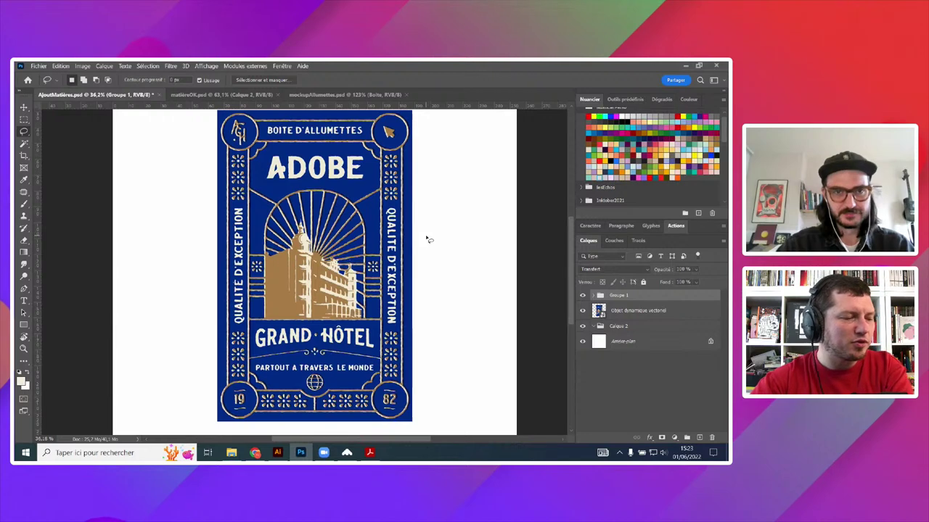
{"action": "scroll", "coordinate": [428, 239], "scroll_direction": "up", "scroll_amount": 1}
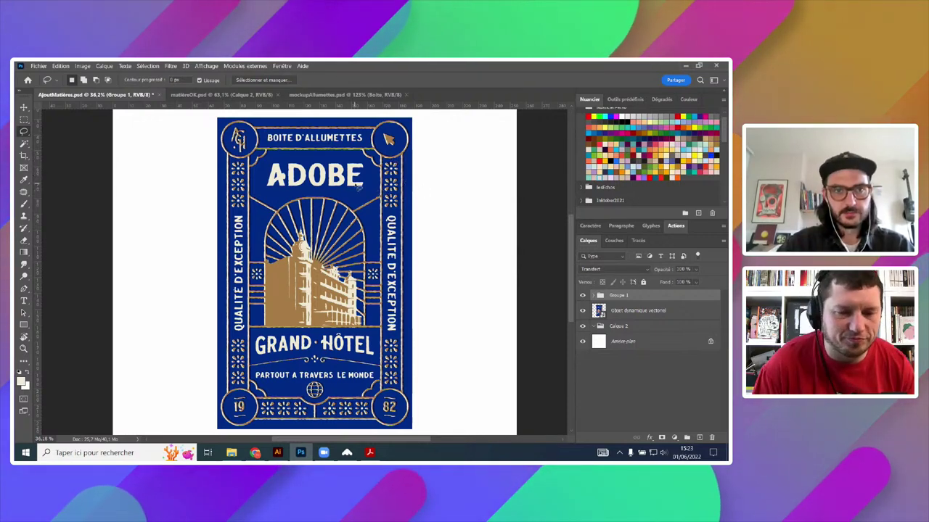
{"action": "scroll", "coordinate": [333, 176], "scroll_direction": "up", "scroll_amount": 3}
{"action": "scroll", "coordinate": [331, 181], "scroll_direction": "down", "scroll_amount": 4}
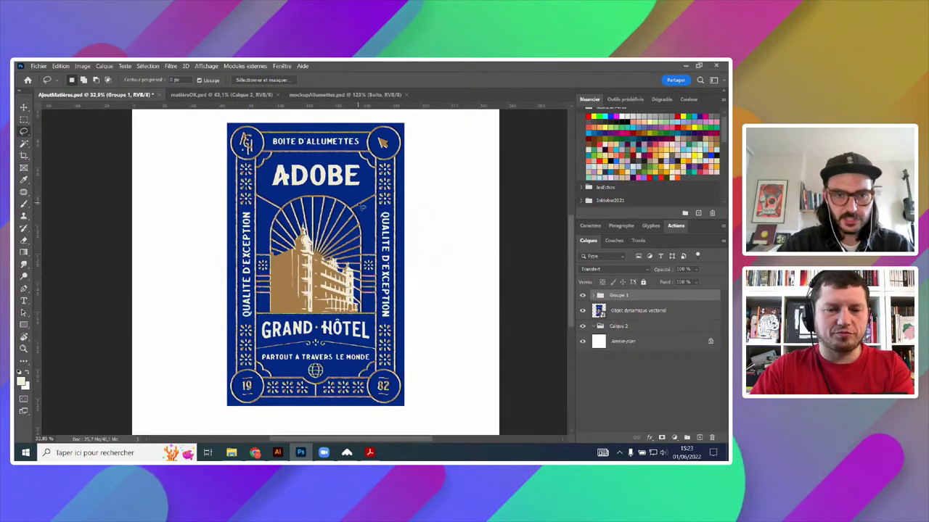
{"action": "scroll", "coordinate": [370, 197], "scroll_direction": "up", "scroll_amount": 5}
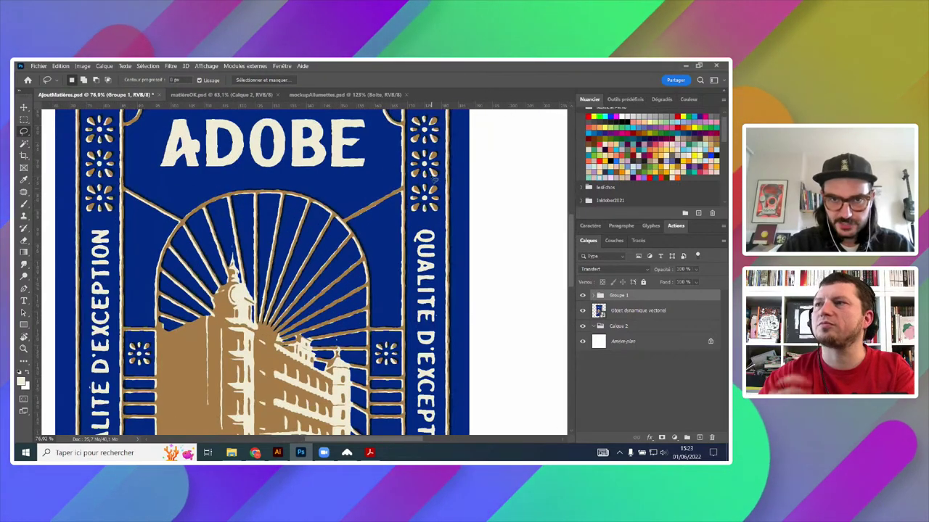
{"action": "scroll", "coordinate": [462, 219], "scroll_direction": "down", "scroll_amount": 3}
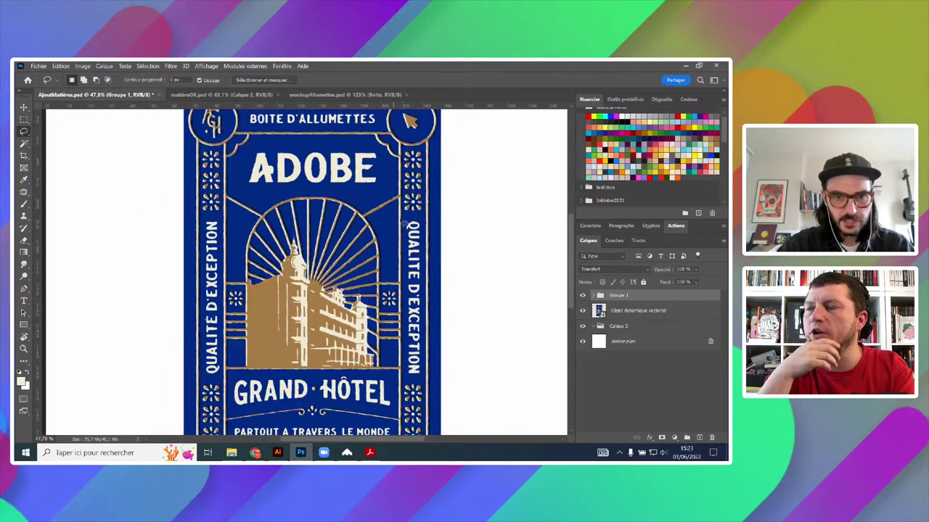
{"action": "scroll", "coordinate": [371, 294], "scroll_direction": "up", "scroll_amount": 1}
{"action": "scroll", "coordinate": [409, 151], "scroll_direction": "down", "scroll_amount": 2}
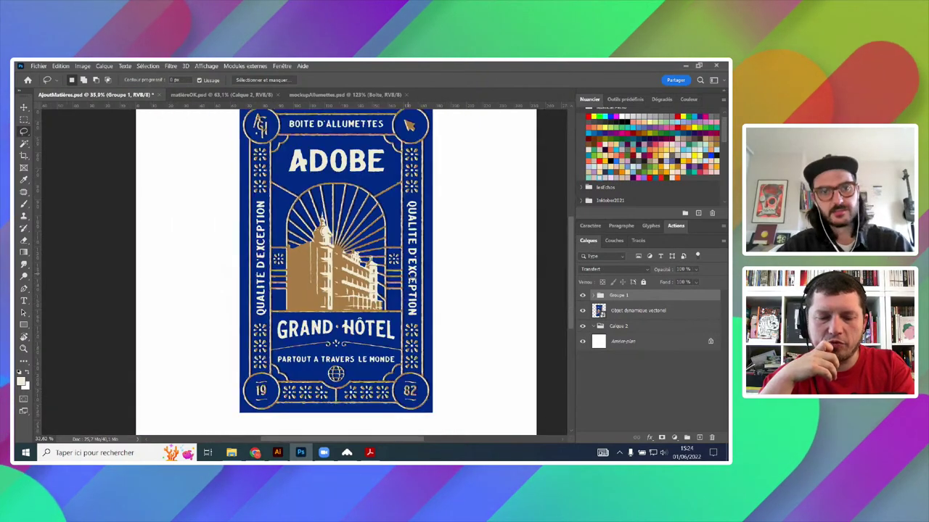
{"action": "scroll", "coordinate": [410, 253], "scroll_direction": "up", "scroll_amount": 1}
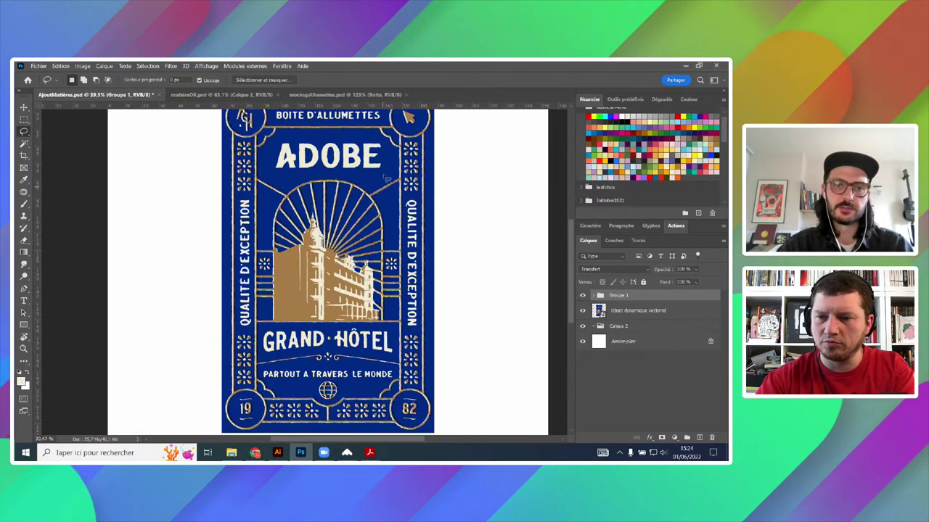
{"action": "scroll", "coordinate": [385, 178], "scroll_direction": "down", "scroll_amount": 1}
{"action": "scroll", "coordinate": [317, 131], "scroll_direction": "up", "scroll_amount": 1}
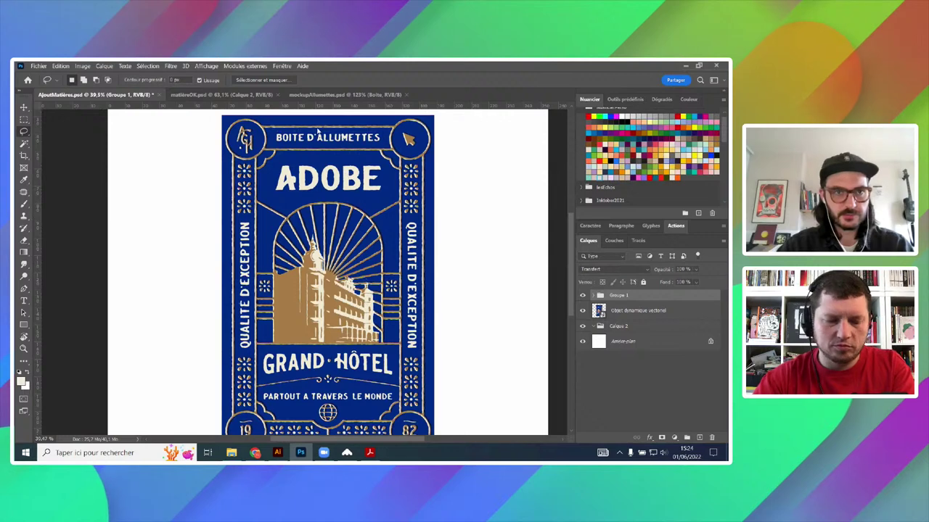
- Open the matièreOK.psd document and inspect the speckled black grunge texture from its upper to its lower edge
{"action": "left_click", "coordinate": [211, 96]}
{"action": "scroll", "coordinate": [364, 257], "scroll_direction": "down", "scroll_amount": 3}
{"action": "scroll", "coordinate": [364, 256], "scroll_direction": "up", "scroll_amount": 8}
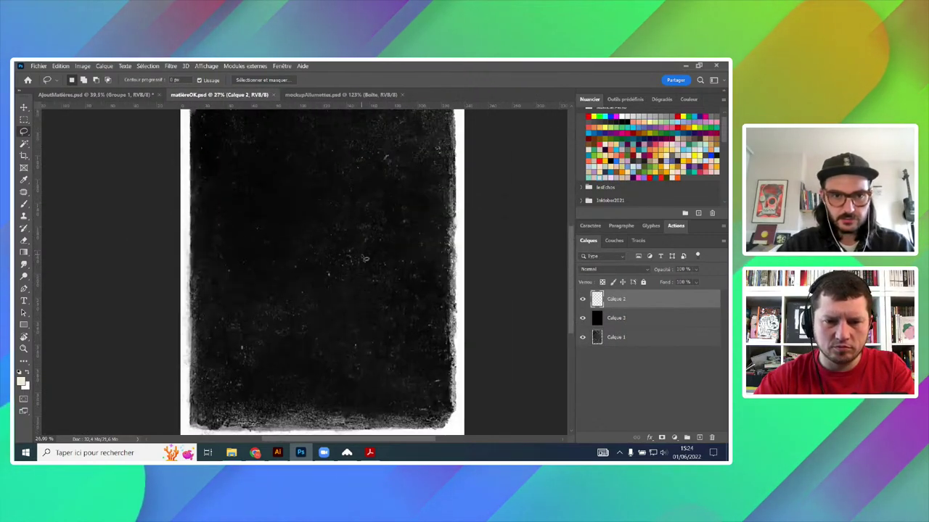
{"action": "scroll", "coordinate": [364, 260], "scroll_direction": "down", "scroll_amount": 2}
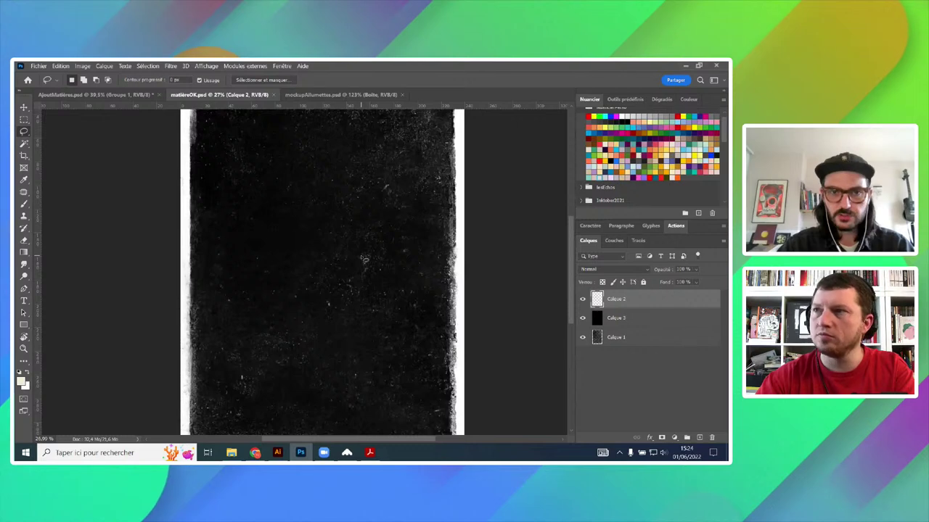
{"action": "scroll", "coordinate": [376, 271], "scroll_direction": "up", "scroll_amount": 3}
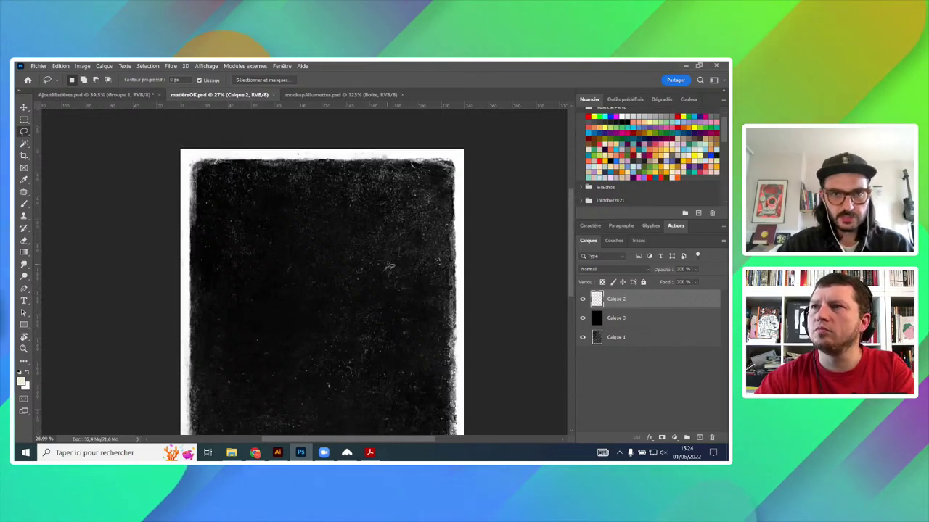
{"action": "scroll", "coordinate": [385, 267], "scroll_direction": "down", "scroll_amount": 3}
{"action": "scroll", "coordinate": [374, 263], "scroll_direction": "down", "scroll_amount": 2}
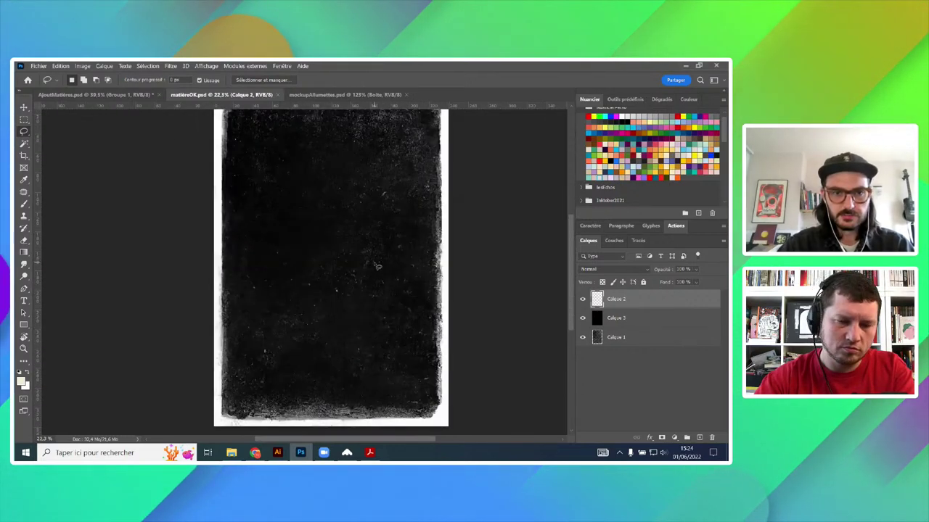
{"action": "scroll", "coordinate": [374, 263], "scroll_direction": "up", "scroll_amount": 2}
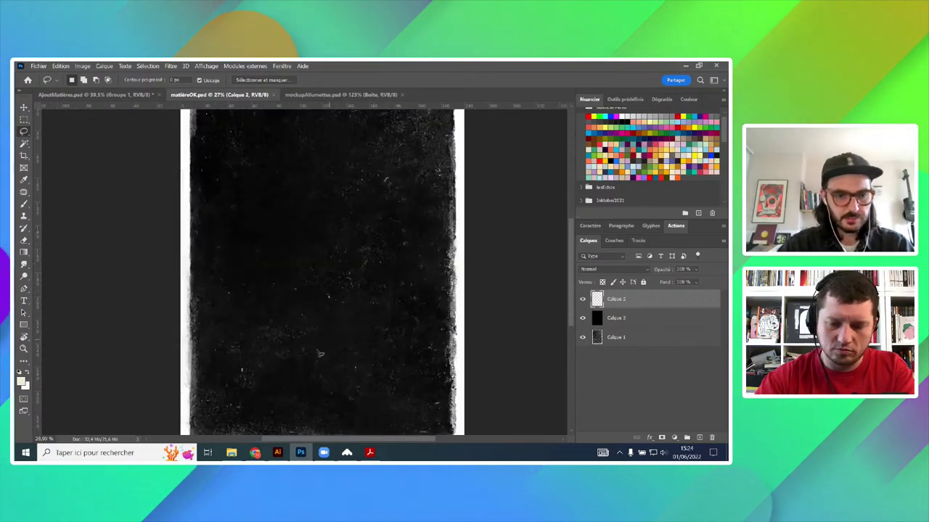
- Switch to Chrome and browse the featured textures on Texturelabs.org
{"action": "left_click", "coordinate": [255, 452]}
{"action": "key", "text": "ctrl+Tab"}
{"action": "key", "text": "ctrl+Tab"}
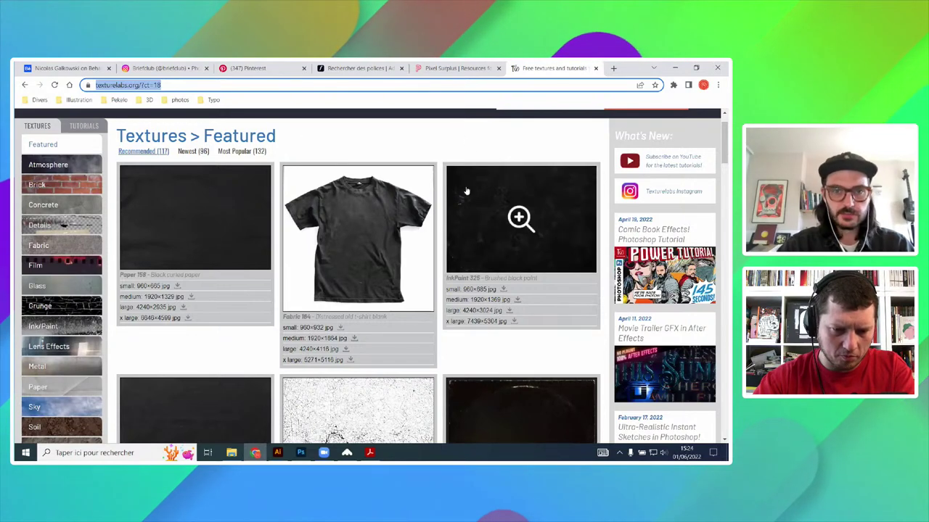
{"action": "scroll", "coordinate": [518, 217], "scroll_direction": "down", "scroll_amount": 2}
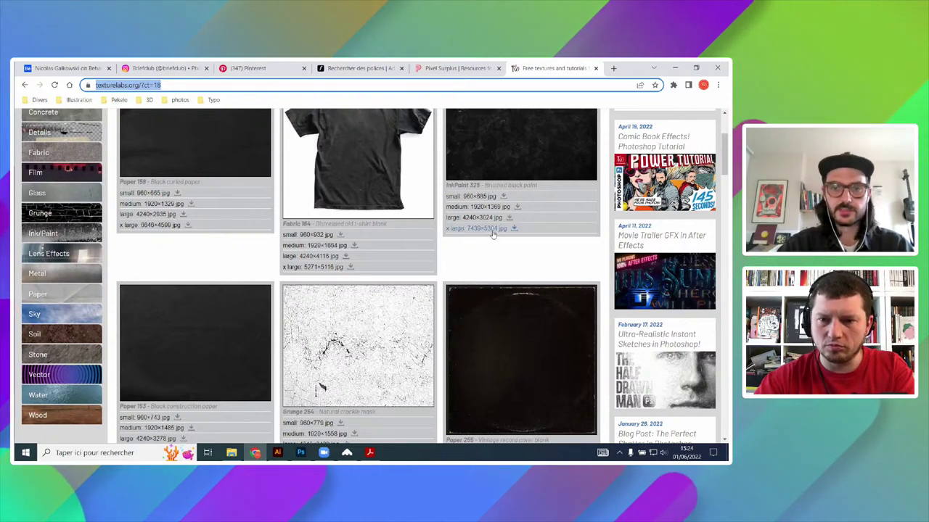
{"action": "scroll", "coordinate": [510, 258], "scroll_direction": "up", "scroll_amount": 3}
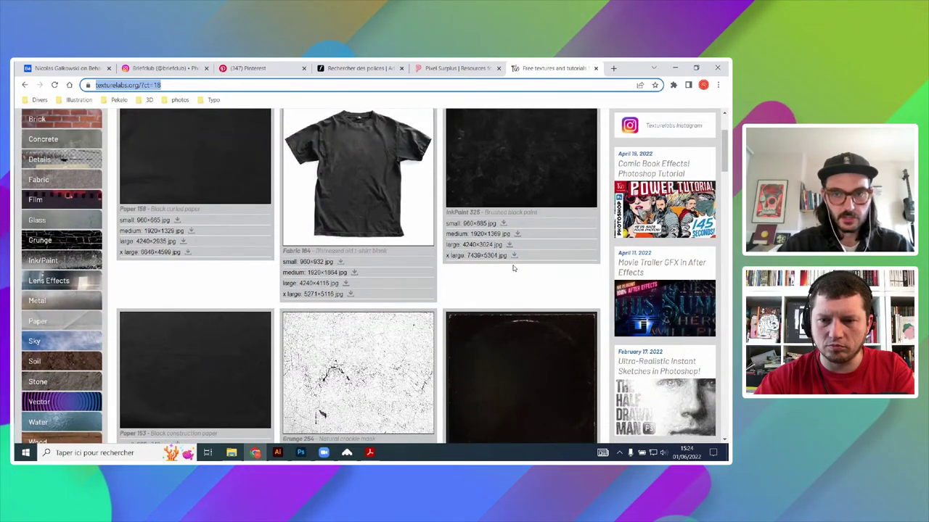
{"action": "scroll", "coordinate": [434, 283], "scroll_direction": "down", "scroll_amount": 4}
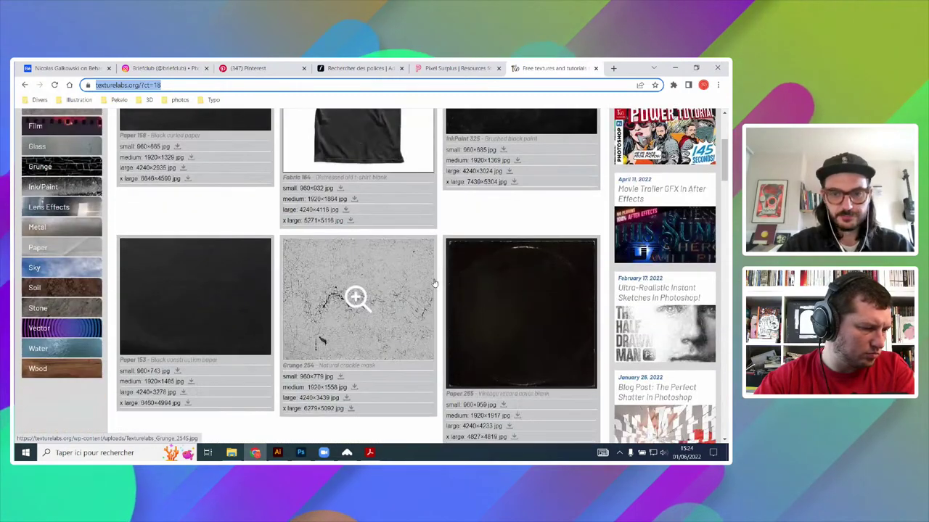
{"action": "scroll", "coordinate": [434, 283], "scroll_direction": "down", "scroll_amount": 2}
{"action": "scroll", "coordinate": [444, 249], "scroll_direction": "down", "scroll_amount": 3}
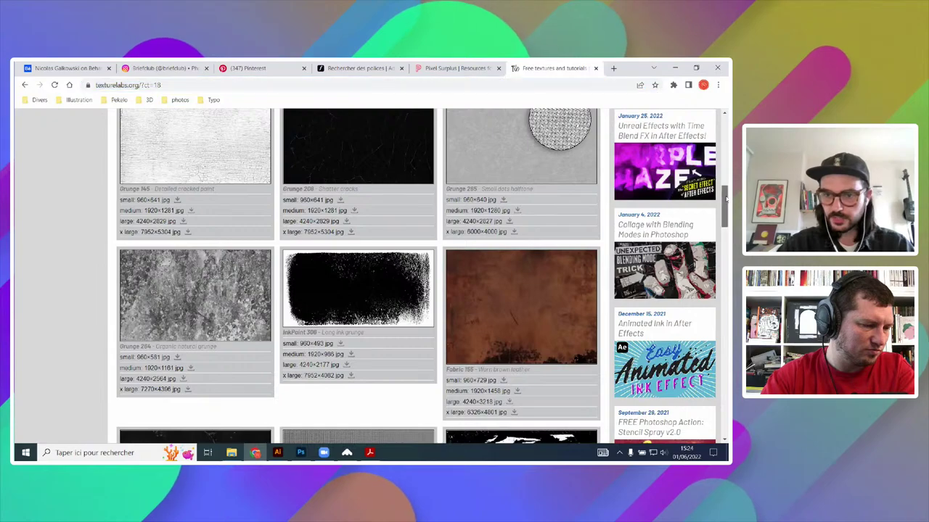
{"action": "left_click_drag", "start_coordinate": [726, 199], "coordinate": [721, 123]}
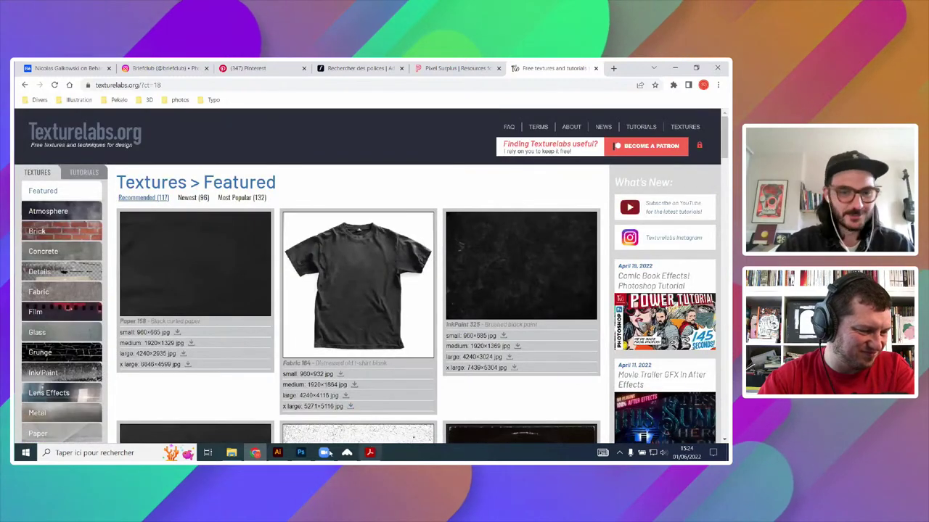
- Return to Photoshop and paste the speckled texture into AjoutMatières.psd as a layer above the color fills inside Groupe 1
{"action": "left_click", "coordinate": [303, 456]}
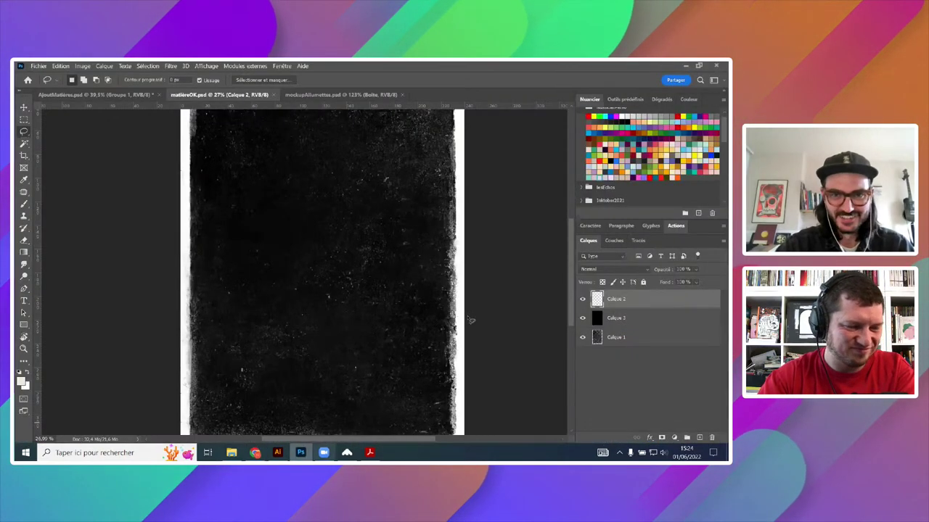
{"action": "left_click", "coordinate": [122, 95]}
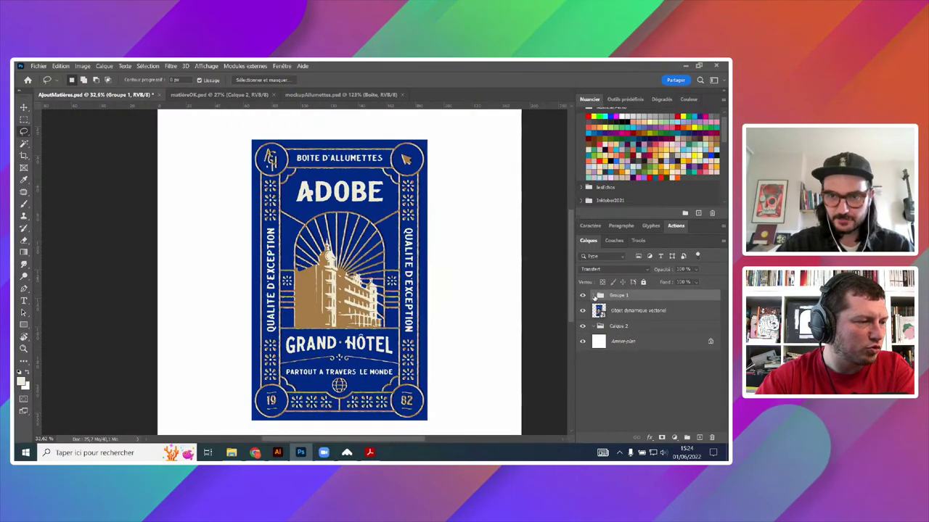
{"action": "left_click", "coordinate": [595, 296]}
{"action": "key", "text": "ctrl+v"}
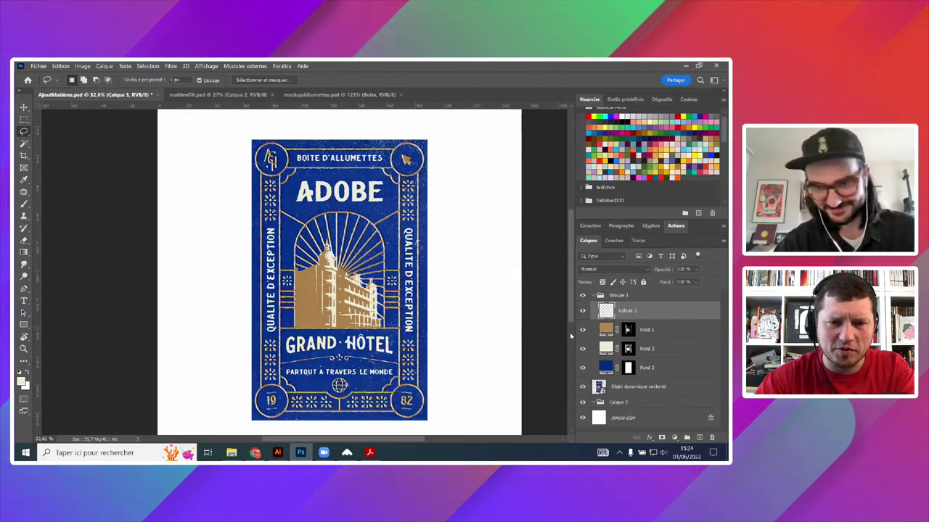
- Place the pasted texture layer in a group named Texture above Groupe 1 and mask that group to the label's outline
{"action": "key", "text": "ctrl+g"}
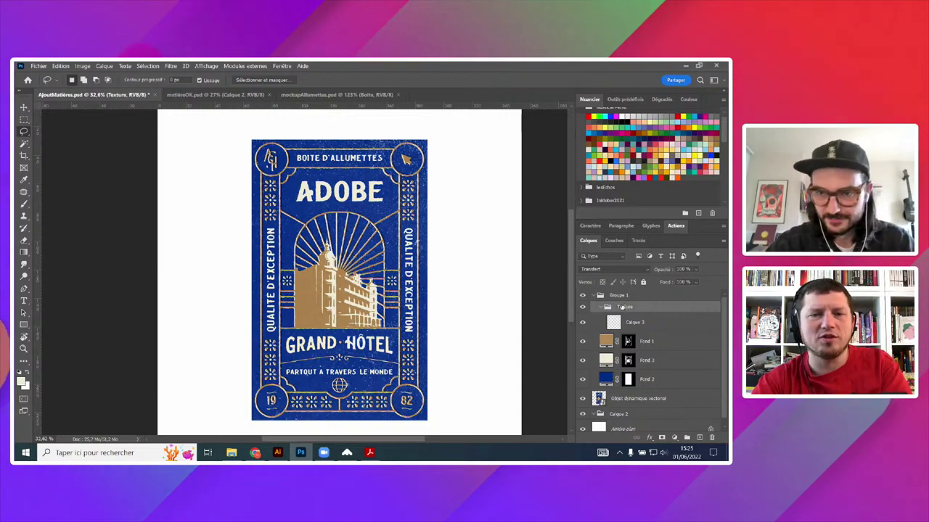
{"action": "left_click_drag", "start_coordinate": [620, 292], "coordinate": [622, 293]}
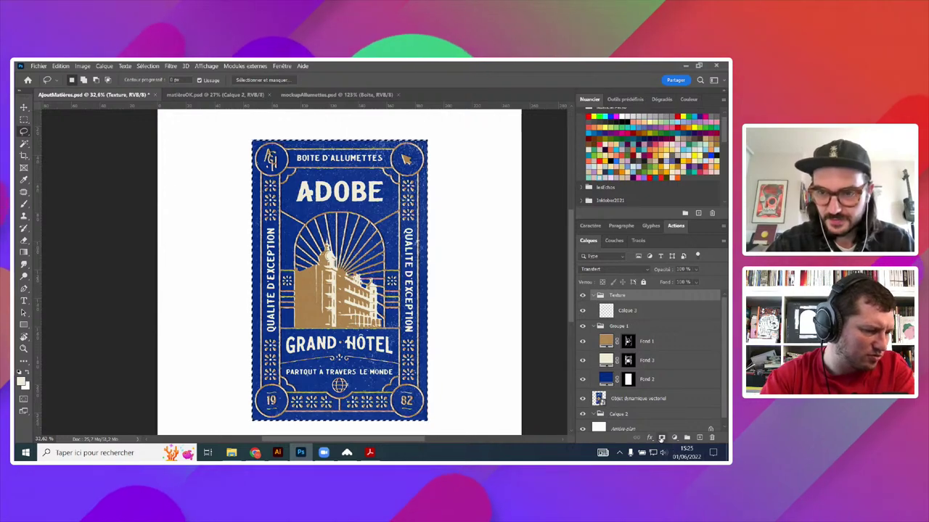
{"action": "left_click", "coordinate": [661, 438]}
- Examine the speckled texture on the label, comparing the artwork with and without it by toggling the texture layer's visibility
{"action": "left_click", "coordinate": [628, 318]}
{"action": "scroll", "coordinate": [403, 323], "scroll_direction": "up", "scroll_amount": 2}
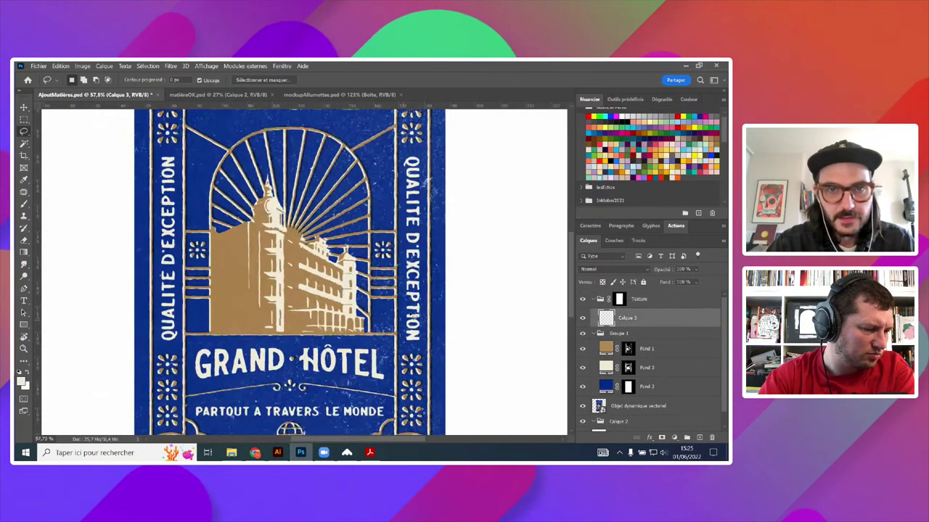
{"action": "scroll", "coordinate": [409, 275], "scroll_direction": "down", "scroll_amount": 2}
{"action": "scroll", "coordinate": [349, 233], "scroll_direction": "up", "scroll_amount": 2}
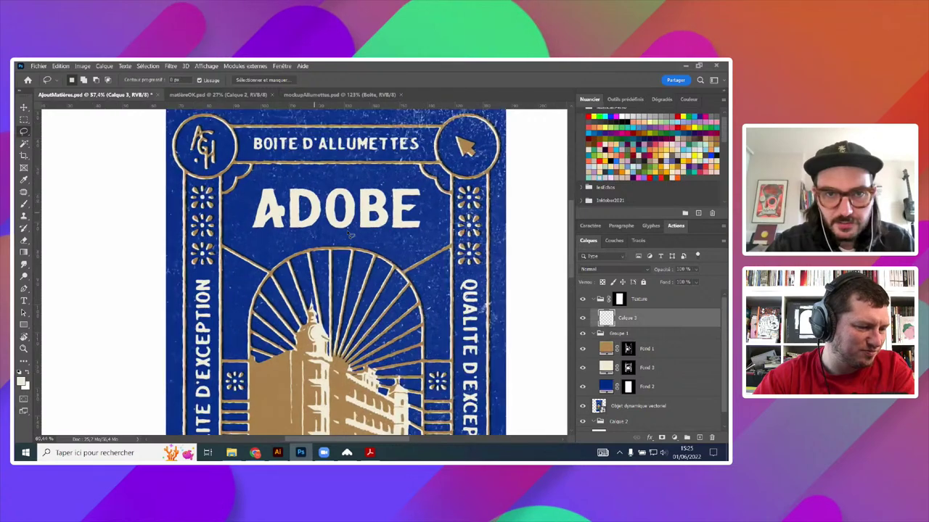
{"action": "scroll", "coordinate": [349, 235], "scroll_direction": "up", "scroll_amount": 3}
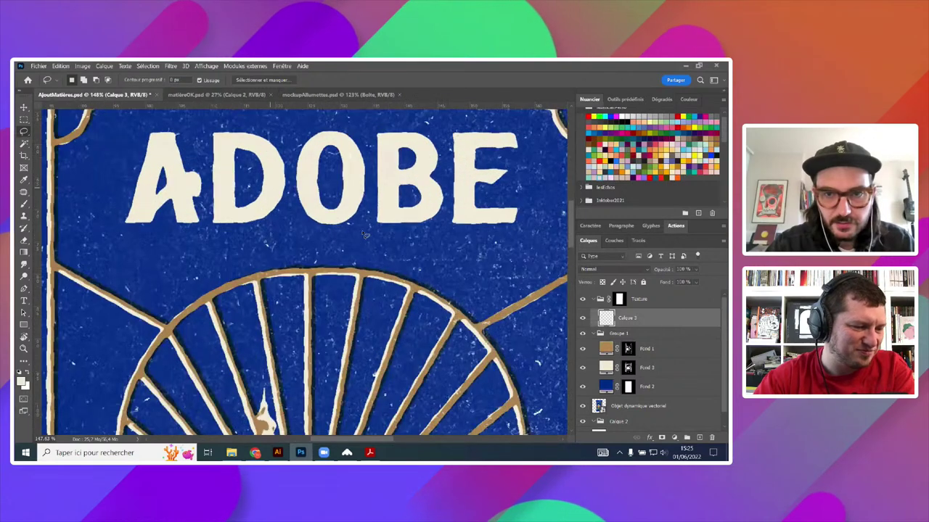
{"action": "left_click", "coordinate": [583, 318]}
{"action": "key", "text": "i"}
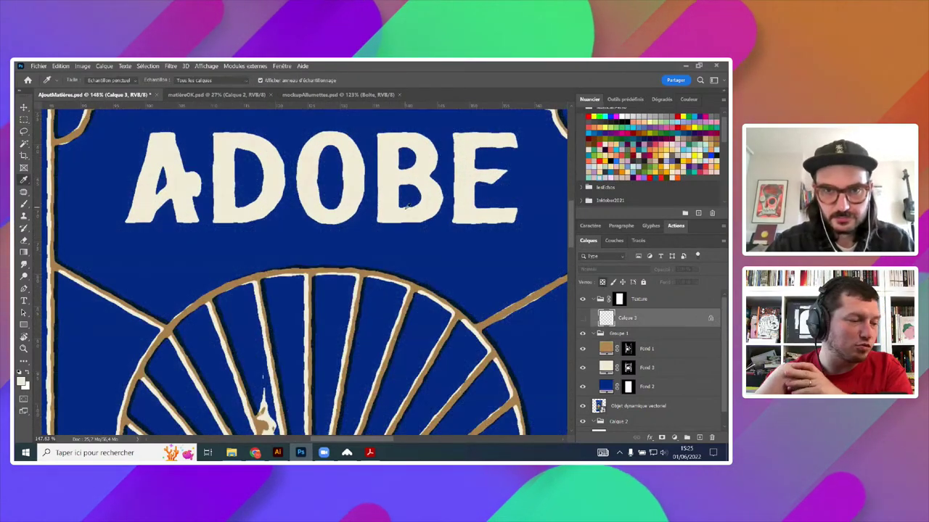
{"action": "left_click", "coordinate": [582, 318]}
{"action": "scroll", "coordinate": [400, 301], "scroll_direction": "down", "scroll_amount": 10}
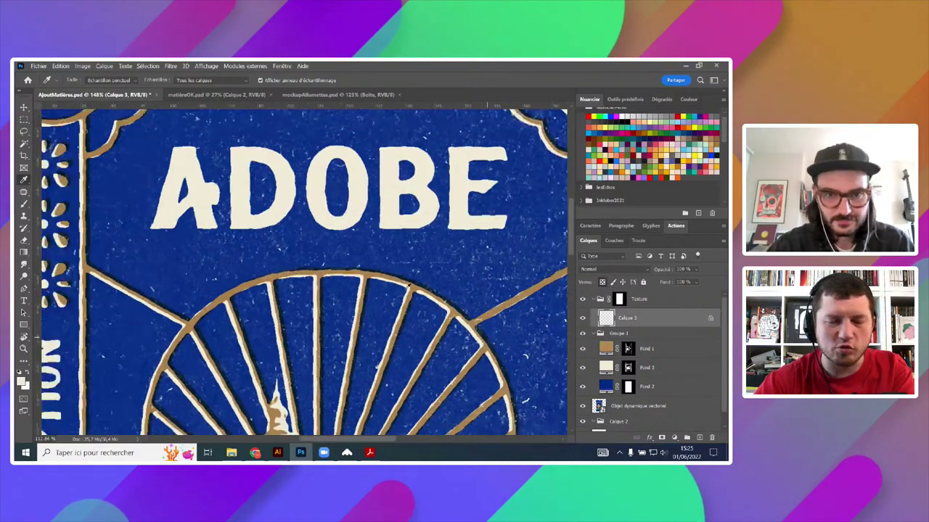
{"action": "left_click", "coordinate": [24, 132]}
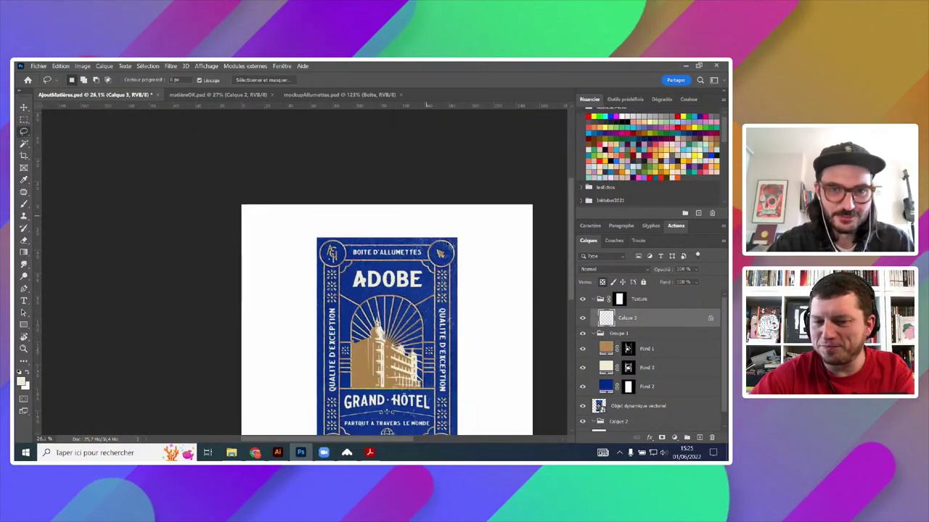
{"action": "scroll", "coordinate": [440, 252], "scroll_direction": "up", "scroll_amount": 5}
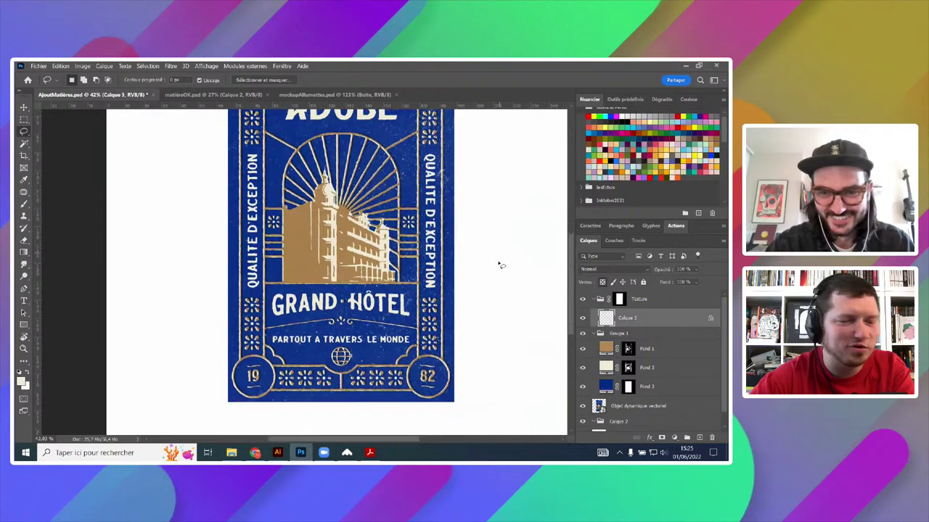
- Duplicate the texture layer Calque 3 and flip the copy both horizontally and vertically, scaled down to about 92%
{"action": "scroll", "coordinate": [499, 264], "scroll_direction": "down", "scroll_amount": 2}
{"action": "key", "text": "ctrl+j"}
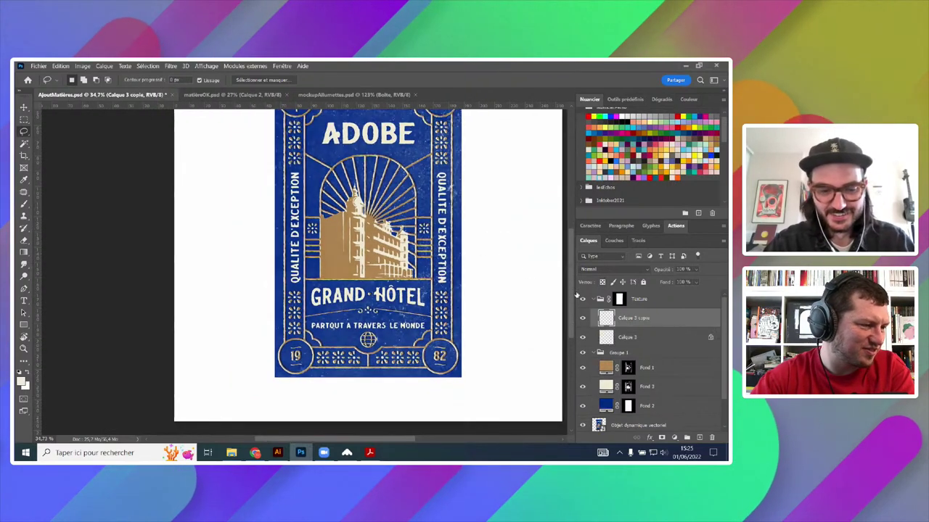
{"action": "key", "text": "ctrl+t"}
{"action": "scroll", "coordinate": [497, 385], "scroll_direction": "down", "scroll_amount": 1}
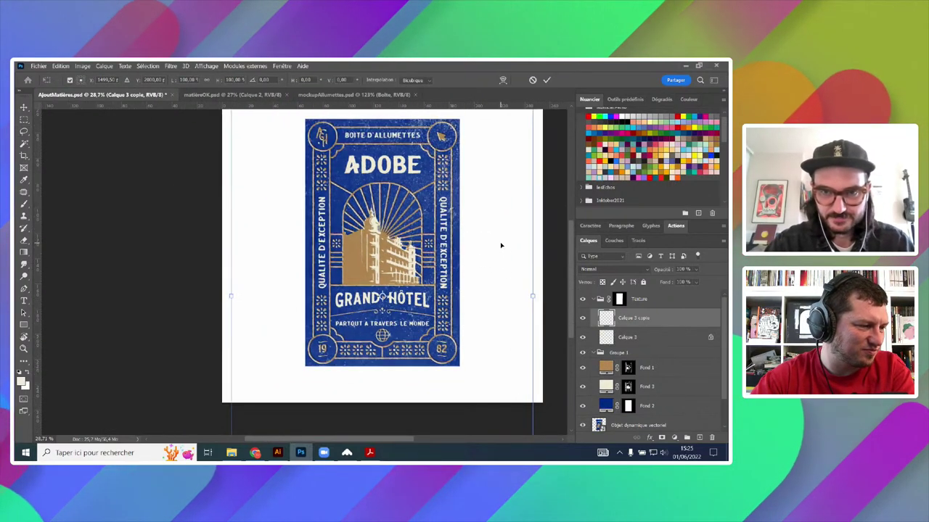
{"action": "scroll", "coordinate": [500, 245], "scroll_direction": "down", "scroll_amount": 3}
{"action": "left_click_drag", "start_coordinate": [513, 169], "coordinate": [368, 390]}
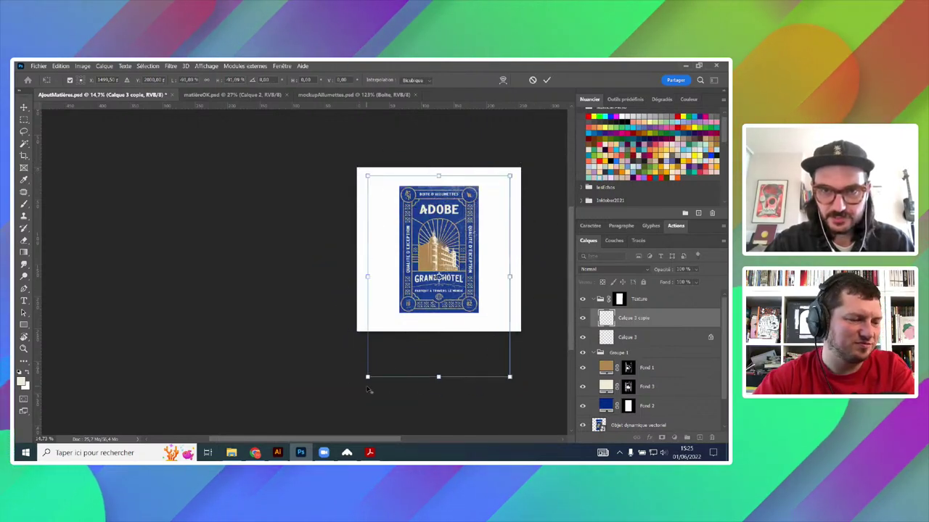
{"action": "key", "text": "Return"}
{"action": "scroll", "coordinate": [475, 224], "scroll_direction": "up", "scroll_amount": 5}
{"action": "left_click_drag", "start_coordinate": [436, 281], "coordinate": [435, 258]}
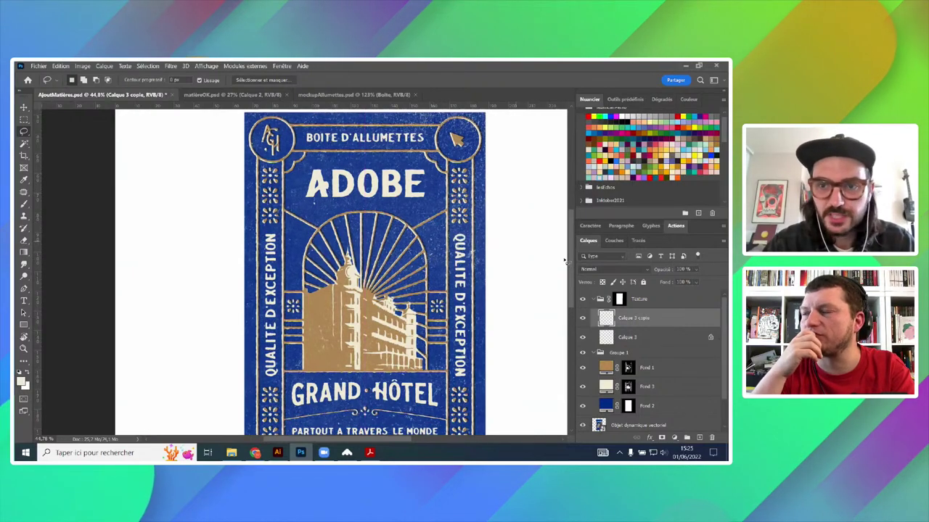
- Examine the denser speckling on the label, comparing the artwork with and without the flipped texture copy
{"action": "scroll", "coordinate": [396, 180], "scroll_direction": "up", "scroll_amount": 5}
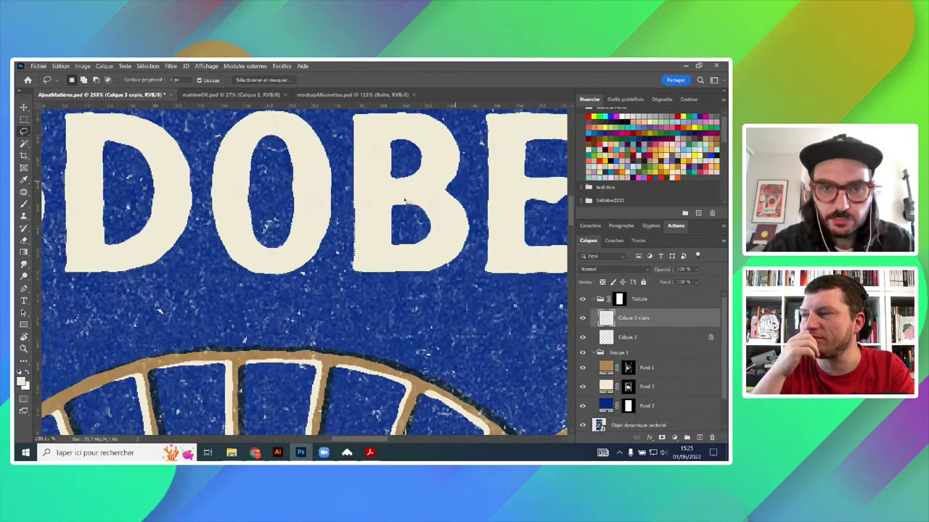
{"action": "scroll", "coordinate": [452, 186], "scroll_direction": "down", "scroll_amount": 7}
{"action": "left_click", "coordinate": [582, 318]}
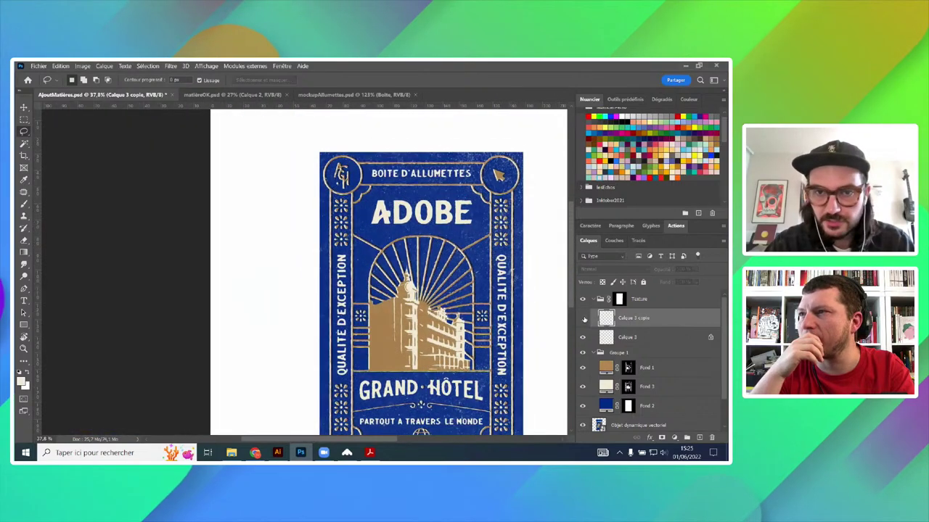
{"action": "left_click_drag", "start_coordinate": [523, 265], "coordinate": [450, 231]}
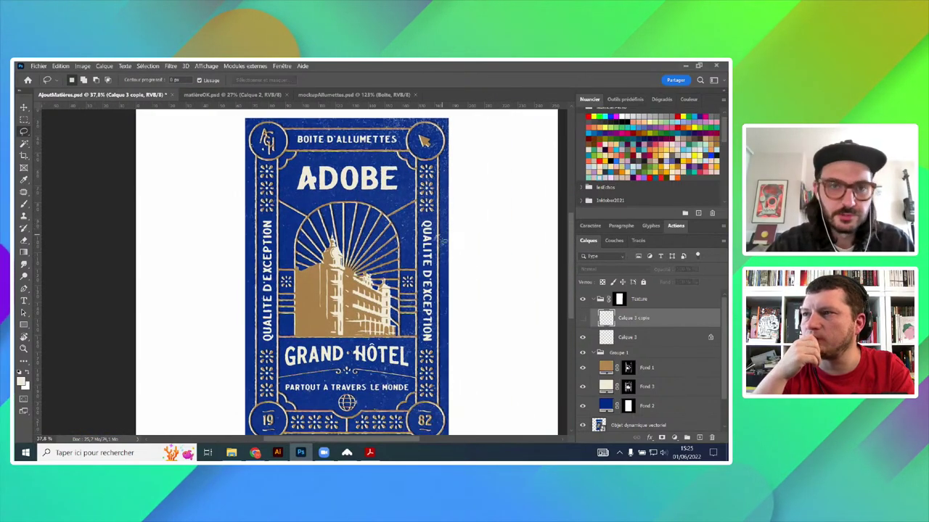
{"action": "scroll", "coordinate": [413, 124], "scroll_direction": "up", "scroll_amount": 12}
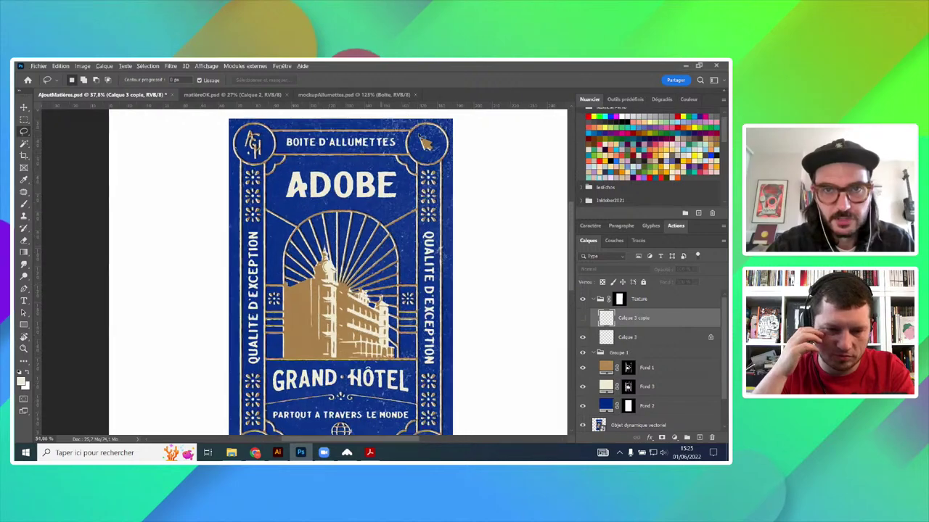
{"action": "scroll", "coordinate": [424, 171], "scroll_direction": "down", "scroll_amount": 6}
{"action": "scroll", "coordinate": [494, 243], "scroll_direction": "down", "scroll_amount": 5}
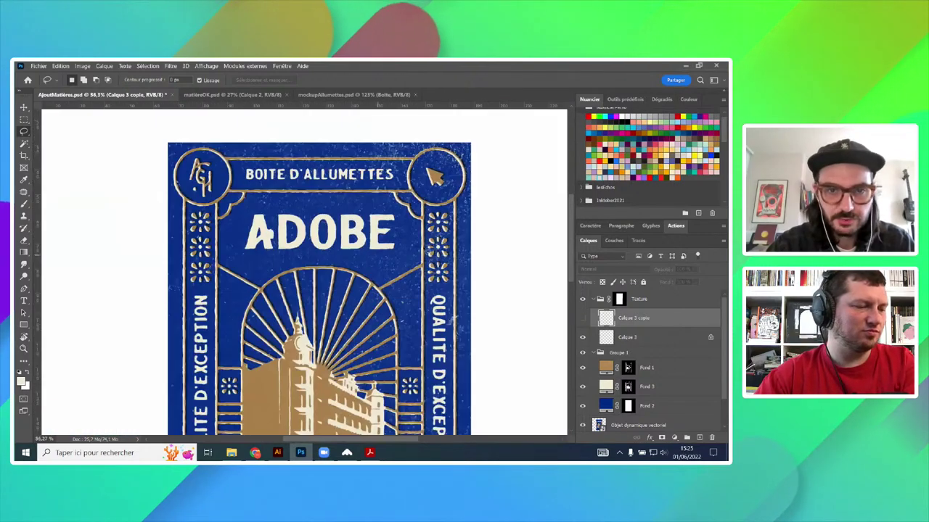
{"action": "scroll", "coordinate": [424, 238], "scroll_direction": "up", "scroll_amount": 3}
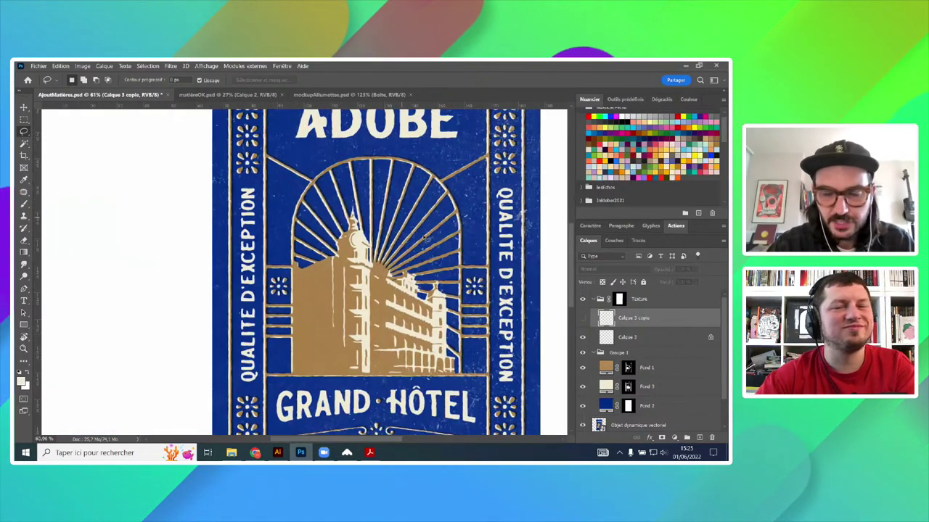
{"action": "left_click", "coordinate": [583, 319]}
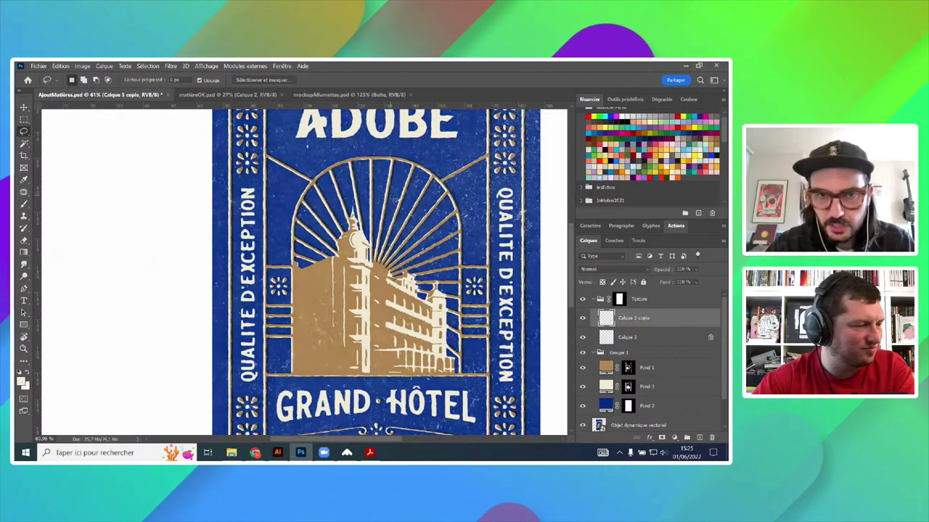
{"action": "left_click_drag", "start_coordinate": [471, 278], "coordinate": [400, 253]}
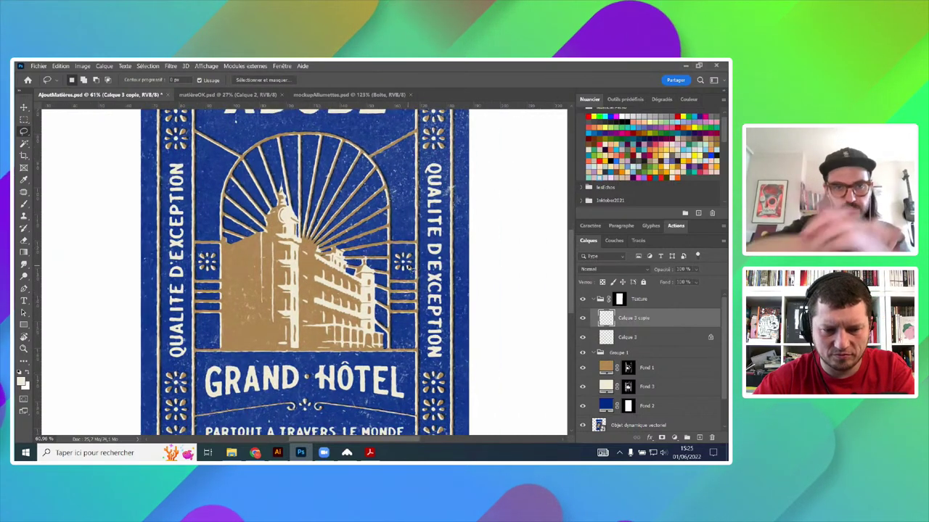
- Sample the building's brown with both texture layers hidden, restore them, and fill the copy's specks with it, keeping transparent pixels locked
{"action": "key", "text": "i"}
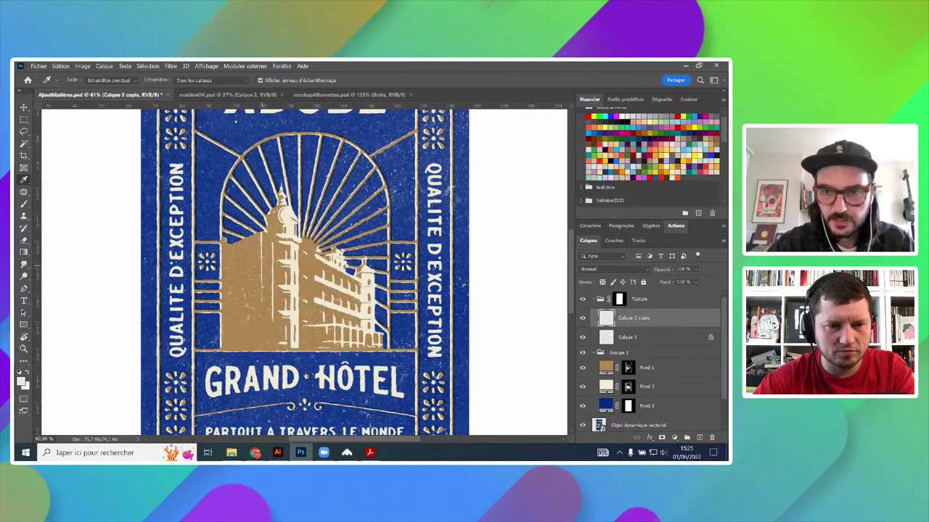
{"action": "left_click_drag", "start_coordinate": [583, 337], "coordinate": [582, 318]}
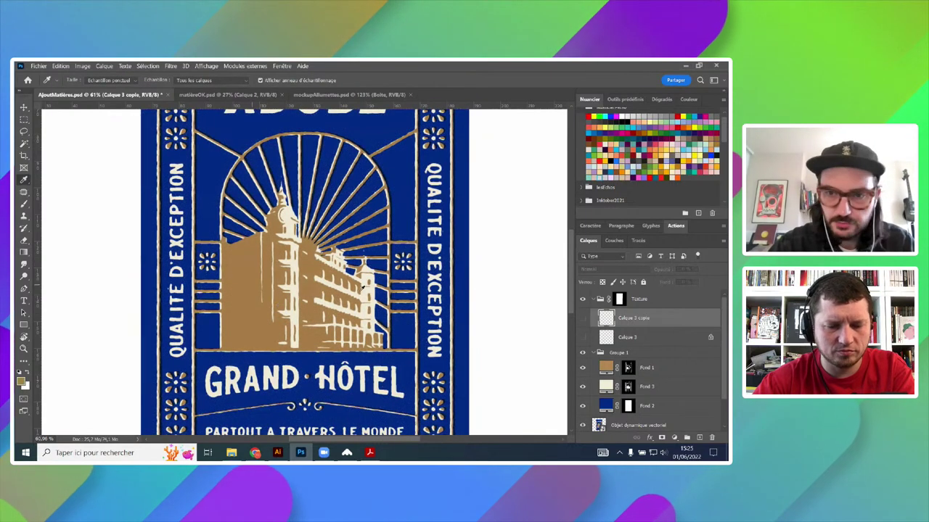
{"action": "left_click", "coordinate": [582, 319]}
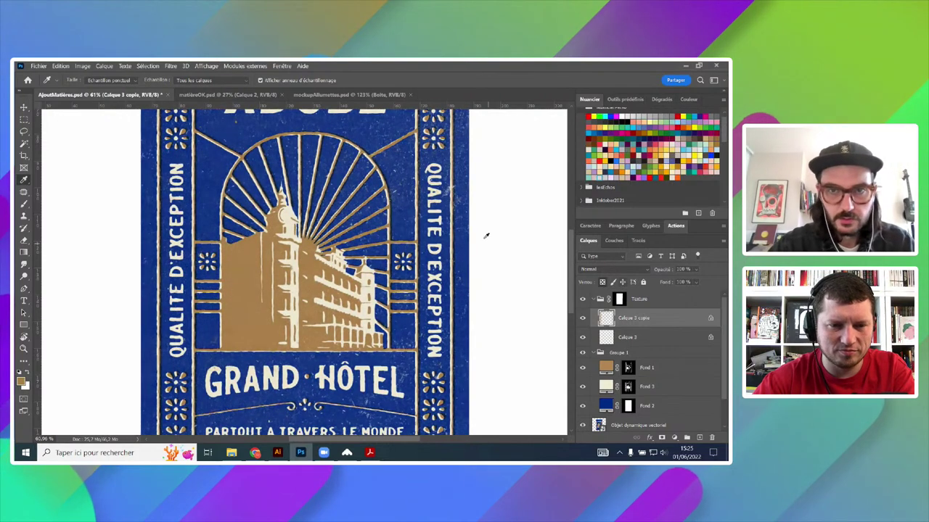
{"action": "scroll", "coordinate": [481, 232], "scroll_direction": "down", "scroll_amount": 3}
{"action": "scroll", "coordinate": [457, 211], "scroll_direction": "up", "scroll_amount": 7}
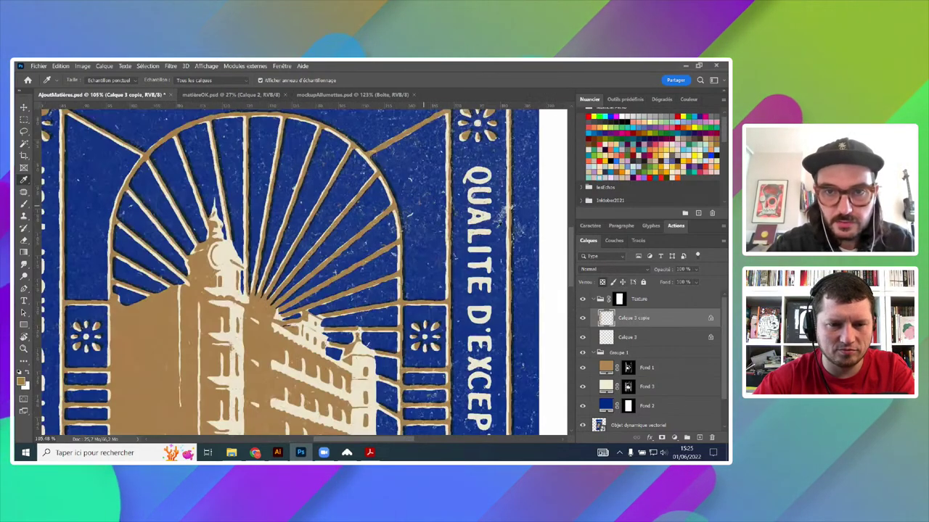
{"action": "scroll", "coordinate": [499, 225], "scroll_direction": "down", "scroll_amount": 3}
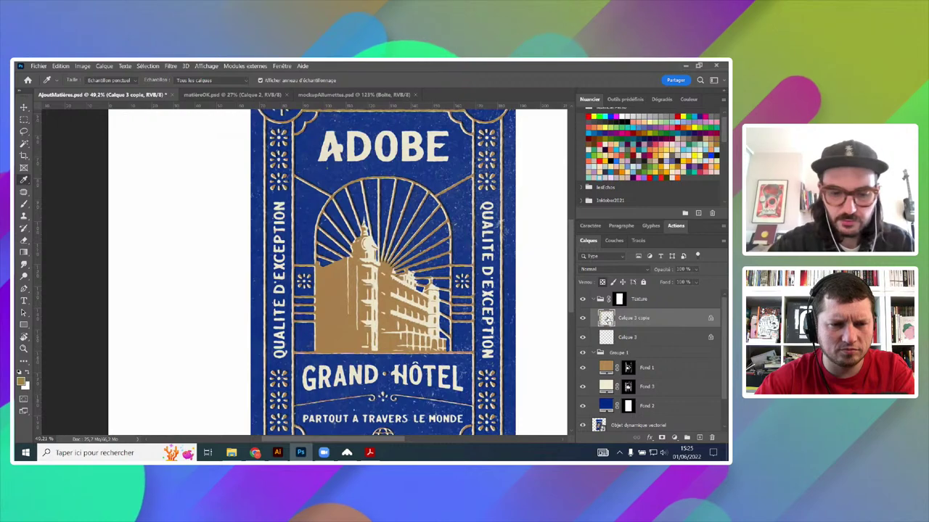
- Try duplicating the brown texture copy to strengthen its specks, and undo the duplication
{"action": "key", "text": "ctrl+j"}
{"action": "scroll", "coordinate": [527, 264], "scroll_direction": "down", "scroll_amount": 2}
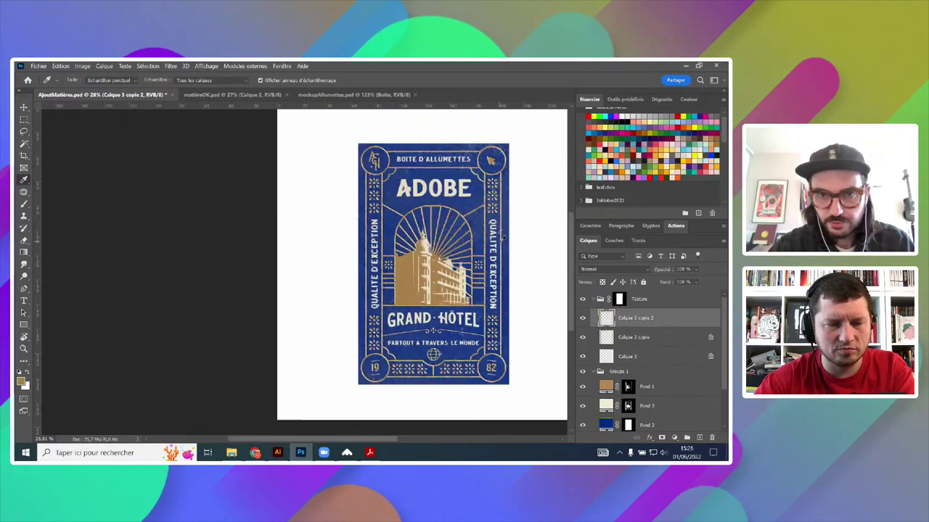
{"action": "scroll", "coordinate": [522, 250], "scroll_direction": "up", "scroll_amount": 2}
{"action": "scroll", "coordinate": [537, 264], "scroll_direction": "up", "scroll_amount": 2}
{"action": "key", "text": "ctrl+z"}
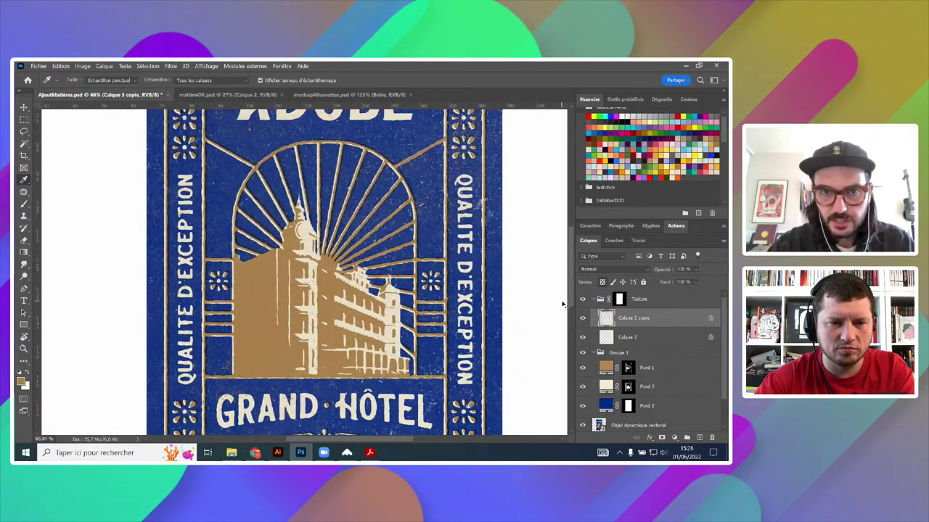
- Load the brown texture copy's specks as a selection and inspect them around the ADOBE title
{"action": "left_click", "coordinate": [25, 129]}
{"action": "scroll", "coordinate": [348, 207], "scroll_direction": "up", "scroll_amount": 3}
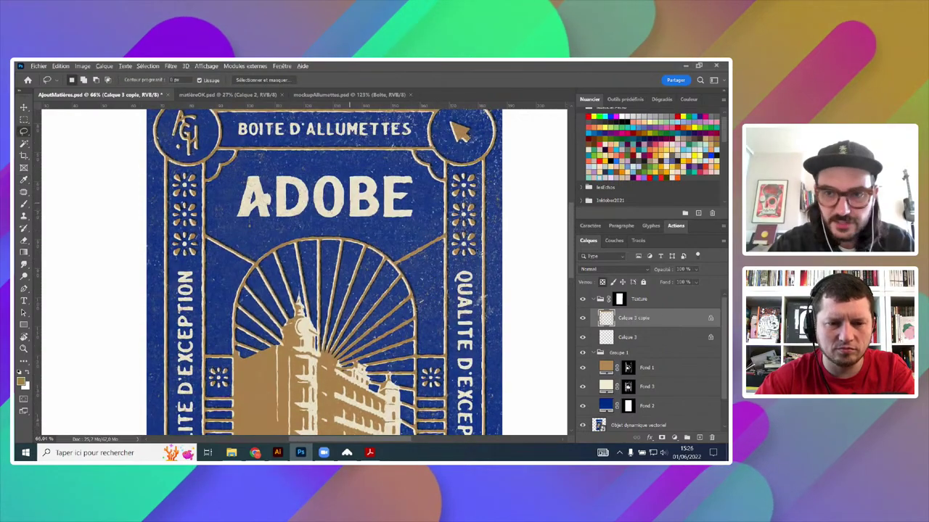
{"action": "scroll", "coordinate": [348, 207], "scroll_direction": "up", "scroll_amount": 2}
{"action": "left_click", "coordinate": [607, 320], "text": "ctrl"}
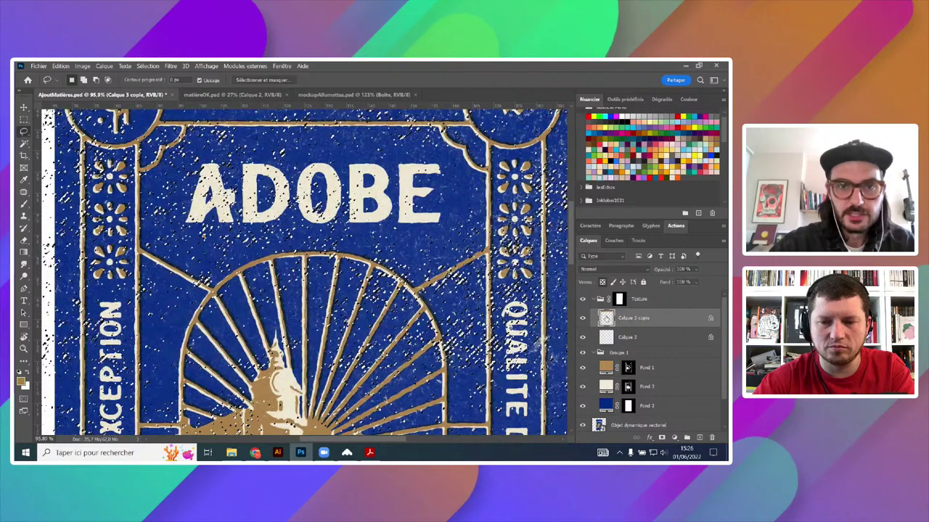
{"action": "scroll", "coordinate": [321, 187], "scroll_direction": "up", "scroll_amount": 2}
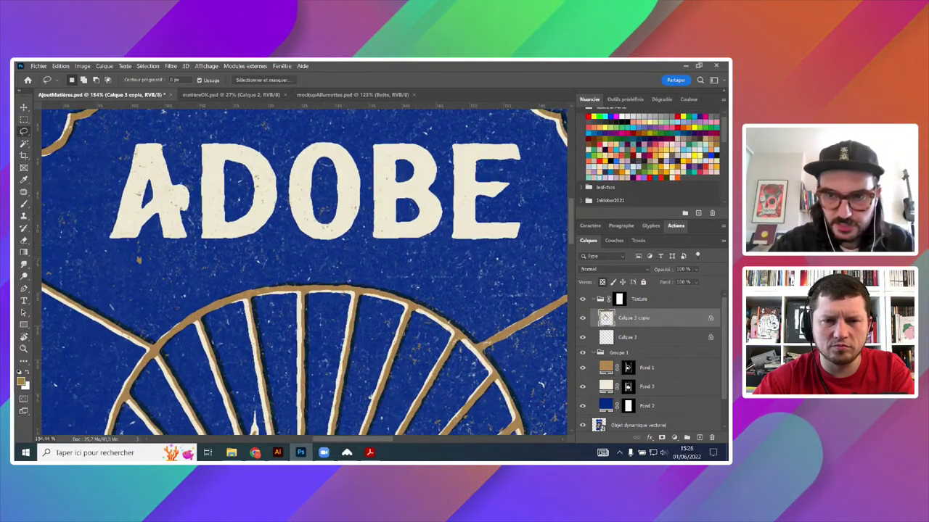
{"action": "scroll", "coordinate": [462, 290], "scroll_direction": "down", "scroll_amount": 6}
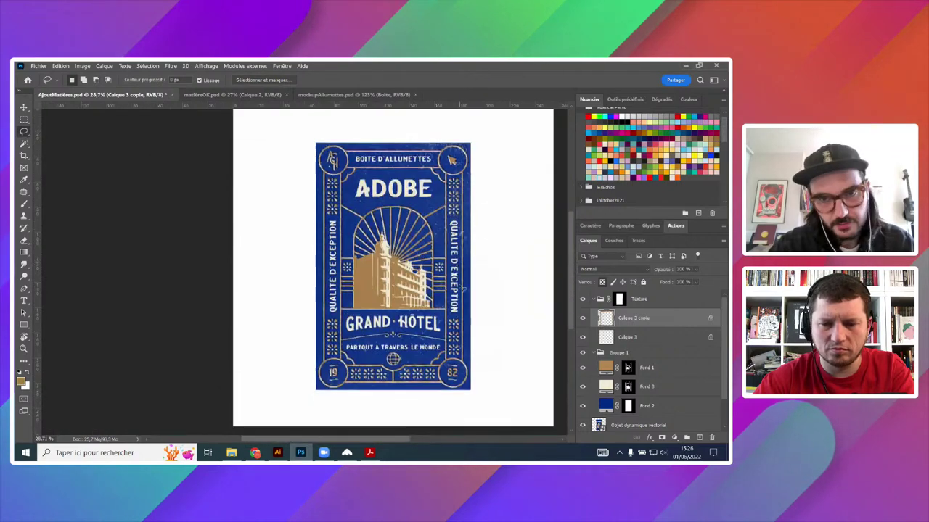
{"action": "scroll", "coordinate": [442, 192], "scroll_direction": "up", "scroll_amount": 2}
- Try stacking two duplicates of the brown texture copy for heavier wear, and undo both duplicates
{"action": "key", "text": "ctrl+j"}
{"action": "key", "text": "ctrl+j"}
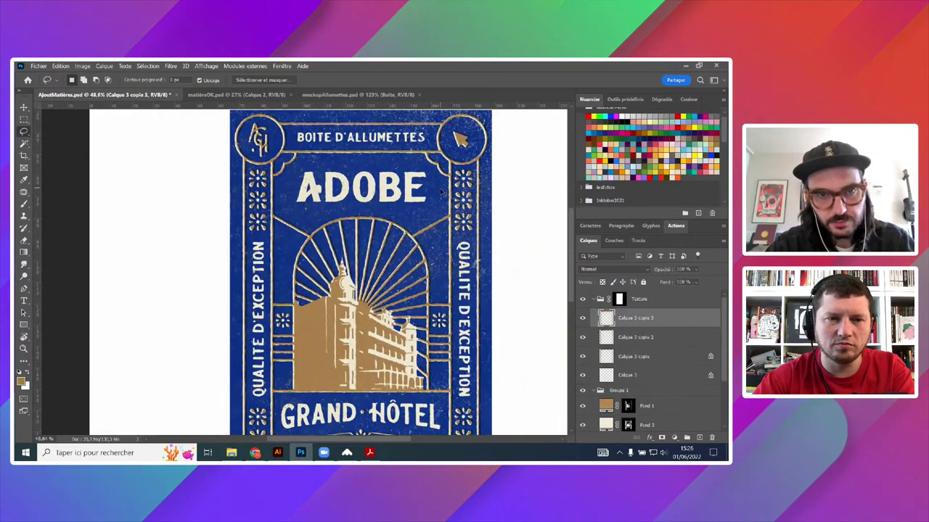
{"action": "scroll", "coordinate": [419, 182], "scroll_direction": "up", "scroll_amount": 3}
{"action": "scroll", "coordinate": [419, 182], "scroll_direction": "up", "scroll_amount": 2}
{"action": "key", "text": "ctrl+z"}
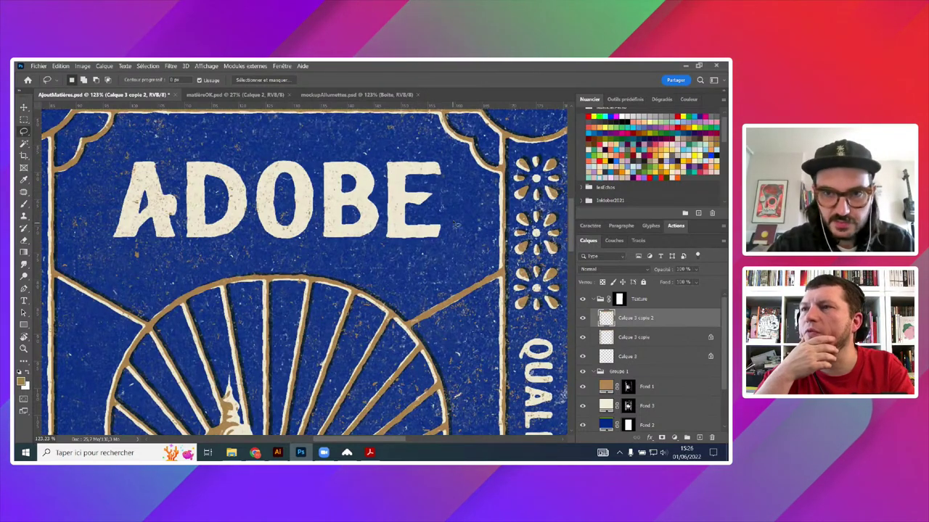
{"action": "scroll", "coordinate": [453, 225], "scroll_direction": "down", "scroll_amount": 1}
{"action": "scroll", "coordinate": [447, 228], "scroll_direction": "up", "scroll_amount": 3}
{"action": "scroll", "coordinate": [442, 232], "scroll_direction": "down", "scroll_amount": 3}
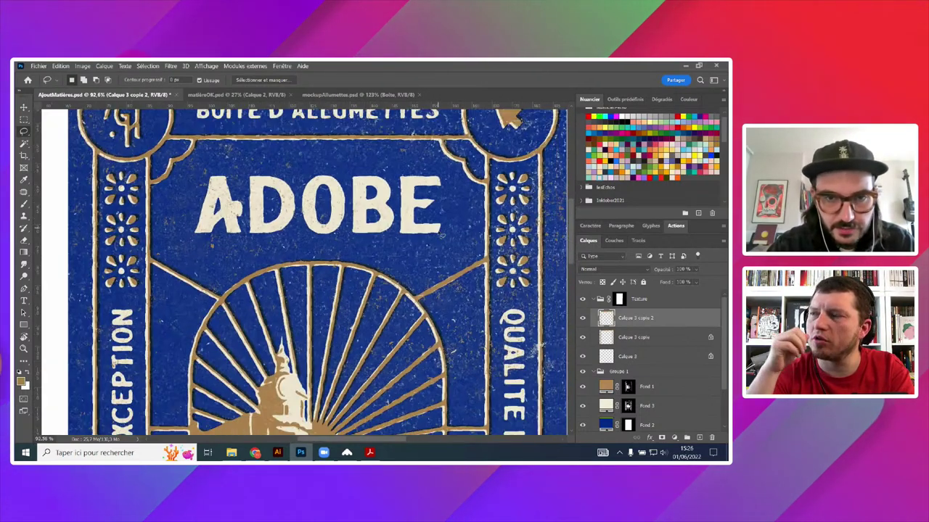
{"action": "scroll", "coordinate": [443, 233], "scroll_direction": "down", "scroll_amount": 4}
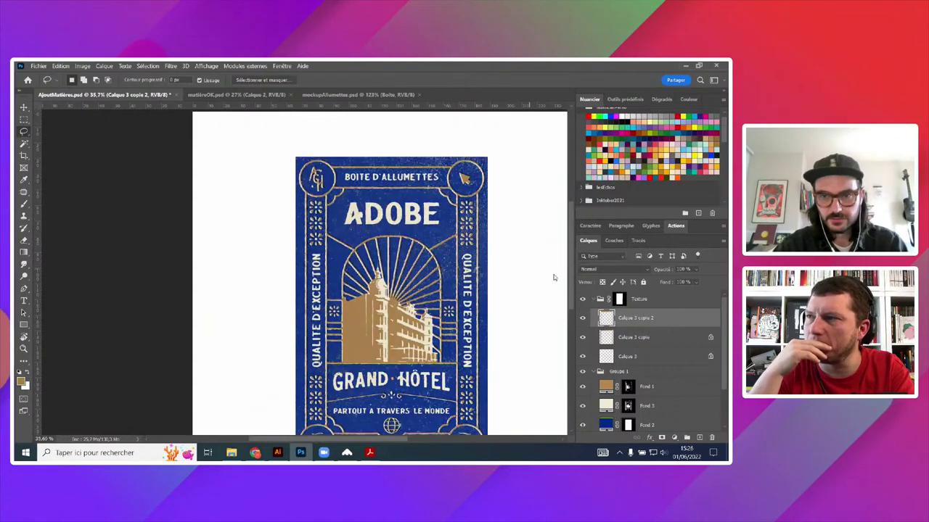
{"action": "key", "text": "ctrl+z"}
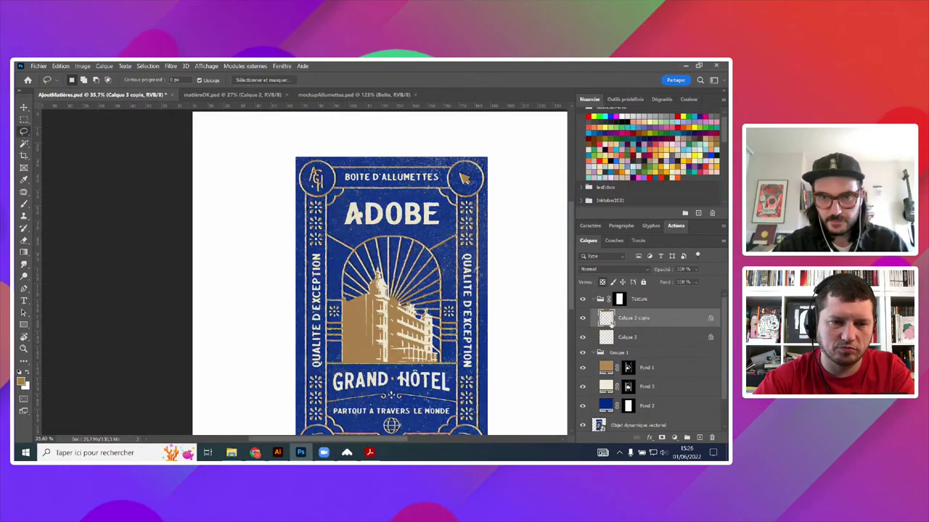
- Make Arrière-plan the active layer and sample the cream of the ADOBE title with the Texture group hidden
{"action": "left_click", "coordinate": [597, 299]}
{"action": "scroll", "coordinate": [479, 257], "scroll_direction": "down", "scroll_amount": 3}
{"action": "scroll", "coordinate": [500, 305], "scroll_direction": "up", "scroll_amount": 2}
{"action": "scroll", "coordinate": [604, 392], "scroll_direction": "down", "scroll_amount": 2}
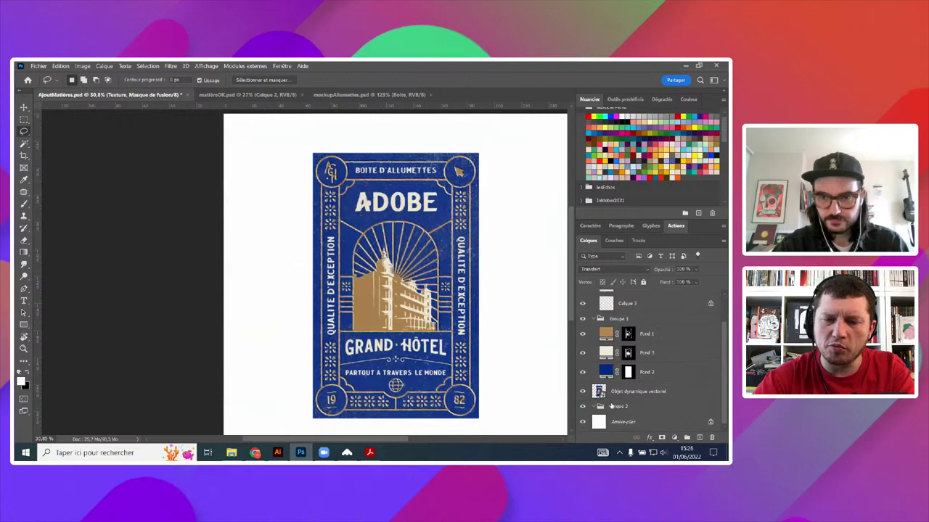
{"action": "left_click", "coordinate": [604, 423]}
{"action": "key", "text": "i"}
{"action": "scroll", "coordinate": [432, 219], "scroll_direction": "up", "scroll_amount": 3}
{"action": "scroll", "coordinate": [595, 319], "scroll_direction": "up", "scroll_amount": 2}
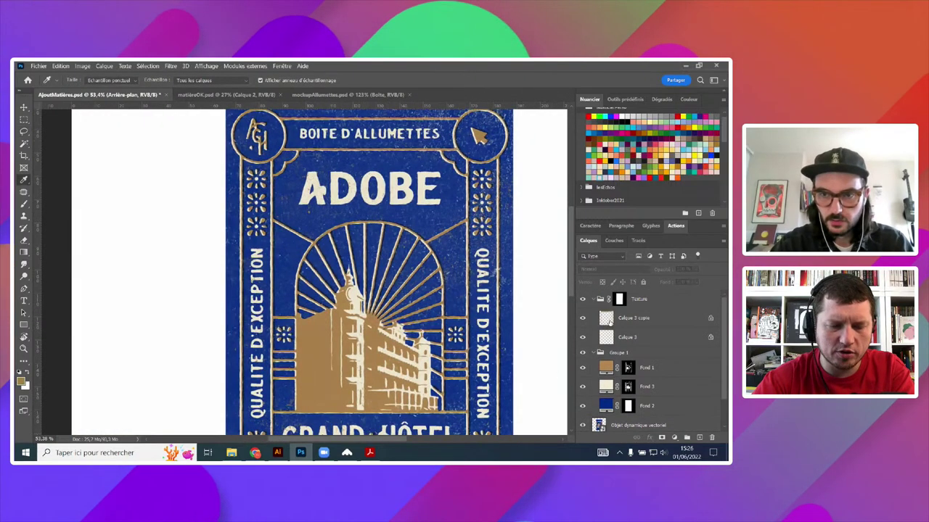
{"action": "left_click", "coordinate": [583, 299]}
{"action": "scroll", "coordinate": [403, 191], "scroll_direction": "up", "scroll_amount": 3}
{"action": "left_click", "coordinate": [405, 185]}
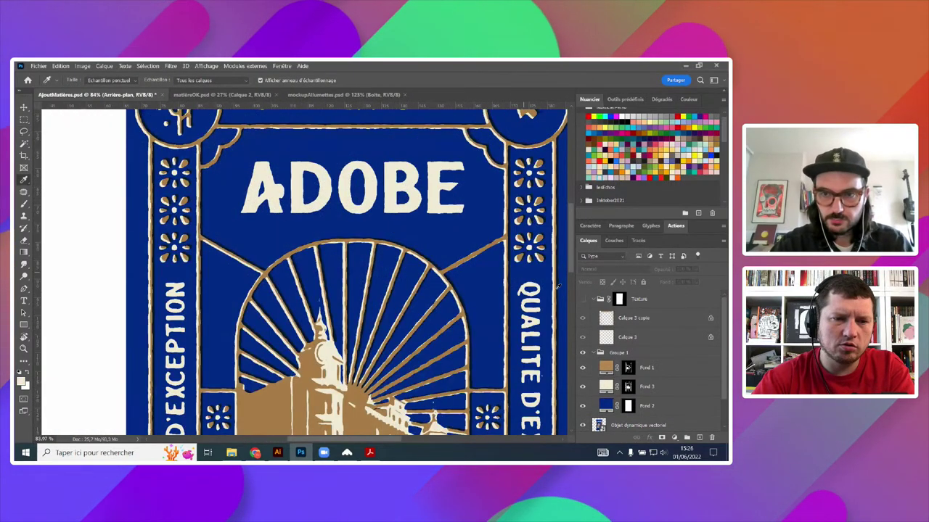
- Show the Texture group again and fill the Arrière-plan layer with the sampled cream
{"action": "left_click", "coordinate": [583, 299]}
{"action": "scroll", "coordinate": [624, 348], "scroll_direction": "down", "scroll_amount": 2}
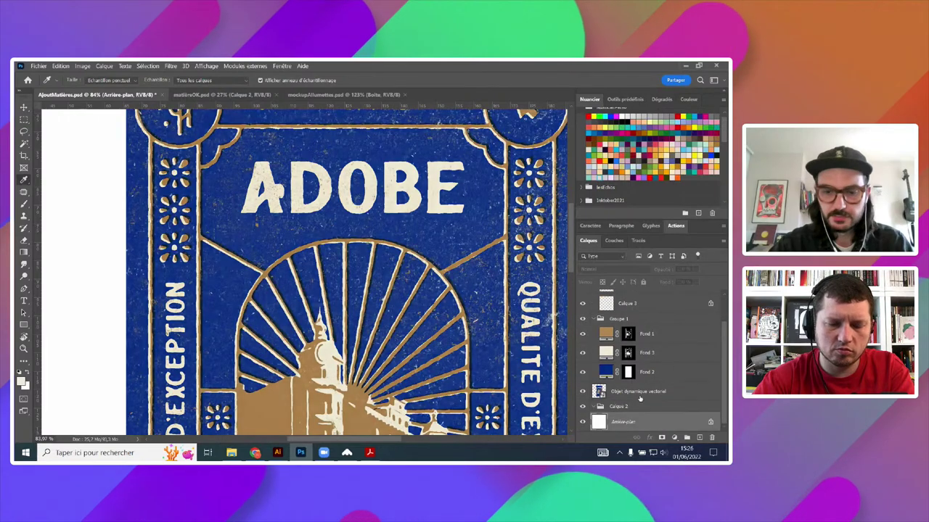
{"action": "scroll", "coordinate": [499, 269], "scroll_direction": "down", "scroll_amount": 5}
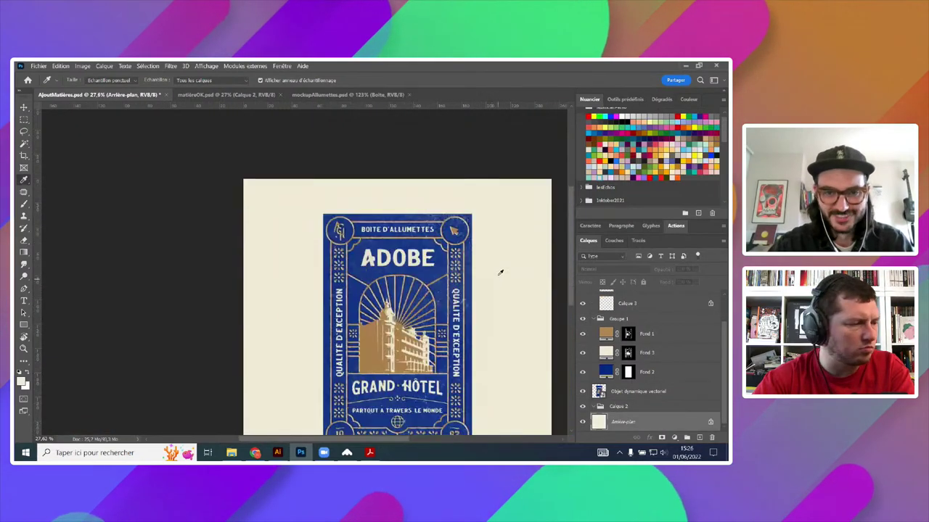
{"action": "left_click", "coordinate": [24, 132]}
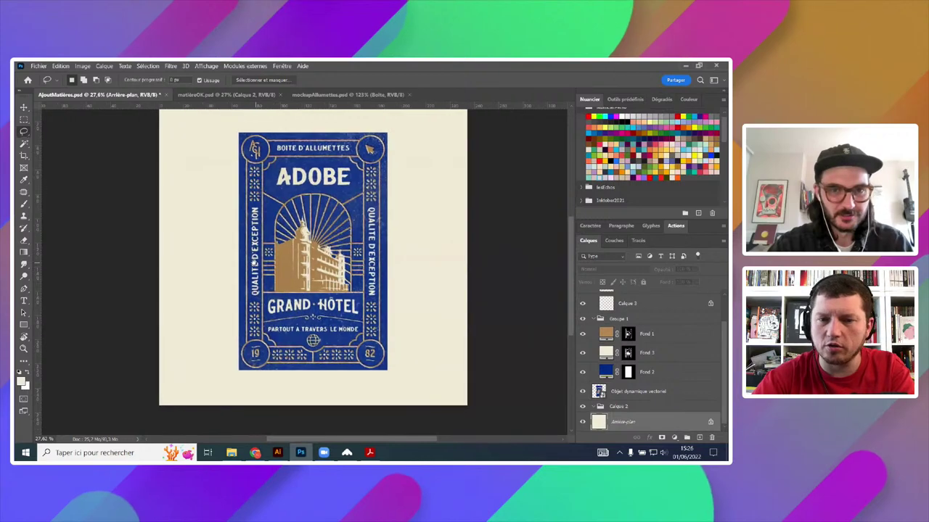
{"action": "scroll", "coordinate": [368, 332], "scroll_direction": "up", "scroll_amount": 2}
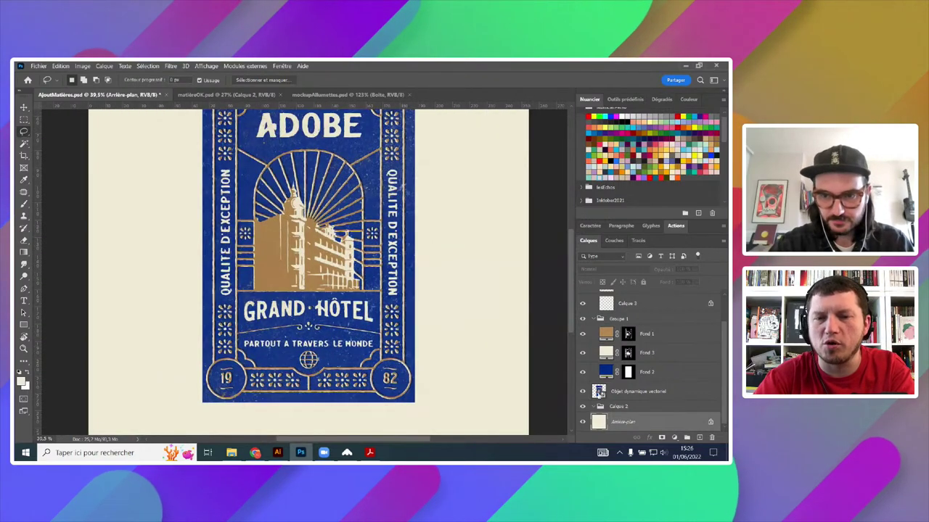
- Add a linear burn drop shadow to Groupe 1 with 44% opacity, 12 px distance, 0% spread and 0 px size
{"action": "left_click", "coordinate": [610, 323]}
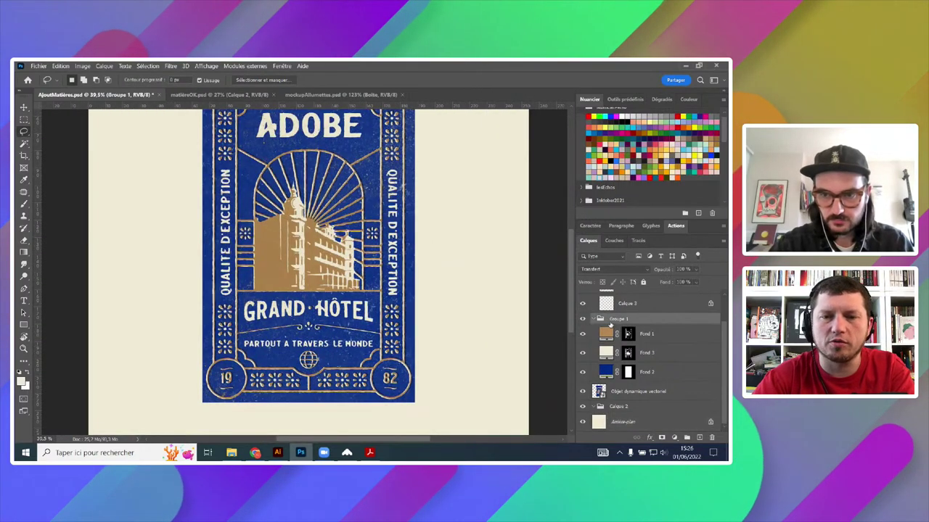
{"action": "scroll", "coordinate": [483, 323], "scroll_direction": "down", "scroll_amount": 1}
{"action": "left_click", "coordinate": [659, 439]}
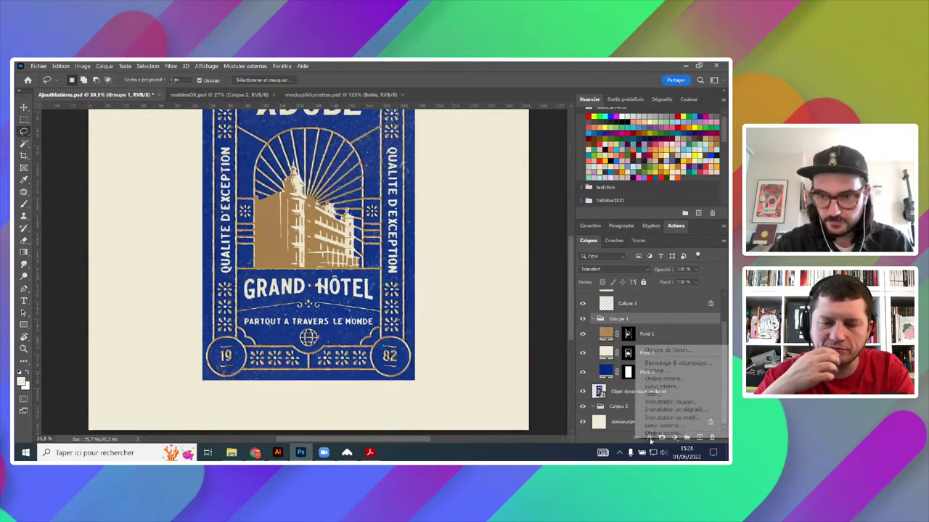
{"action": "left_click", "coordinate": [656, 431]}
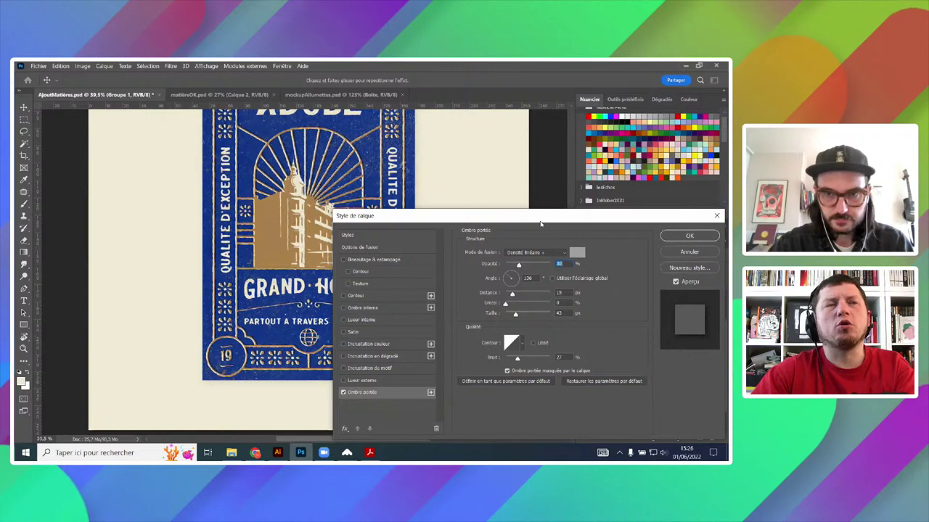
{"action": "left_click_drag", "start_coordinate": [540, 222], "coordinate": [597, 229]}
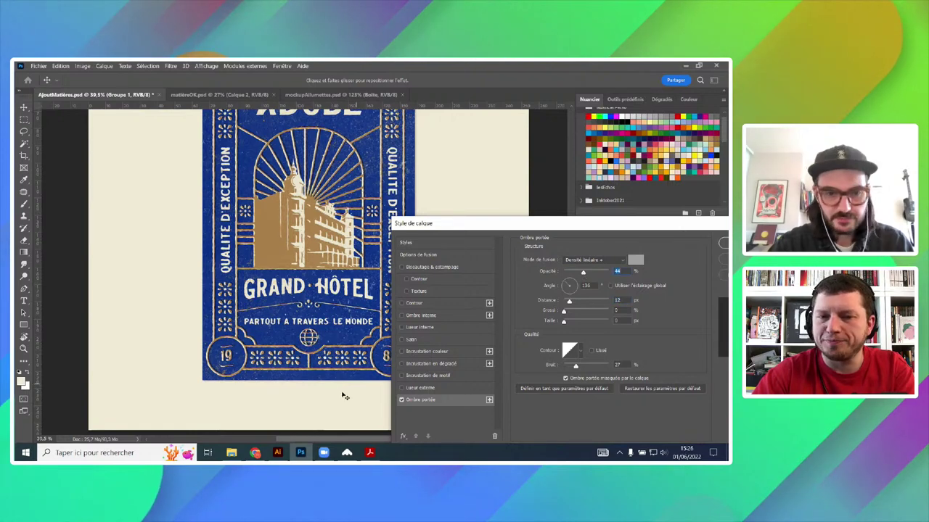
- Switch to the browser and examine the textured illustrations in the Inktober 2021 project on Behance
{"action": "left_click", "coordinate": [259, 453]}
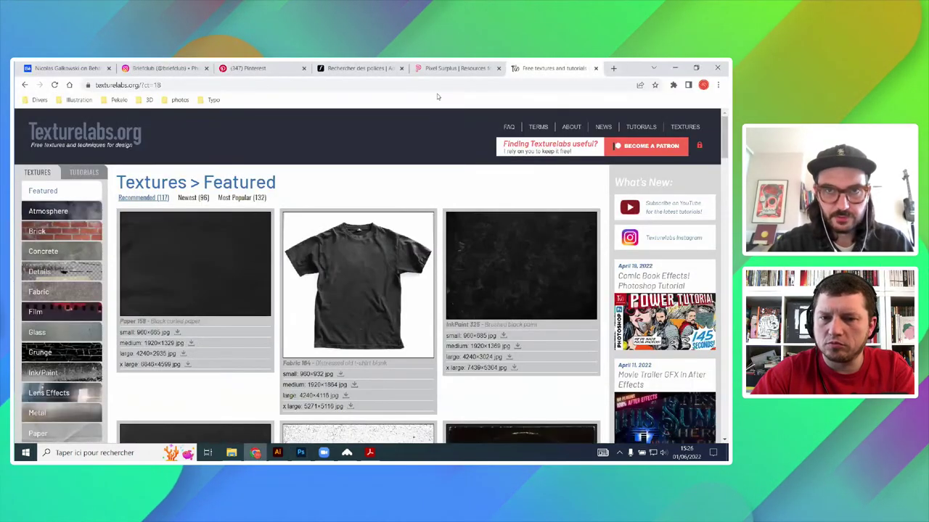
{"action": "left_click", "coordinate": [65, 68]}
{"action": "left_click", "coordinate": [598, 221]}
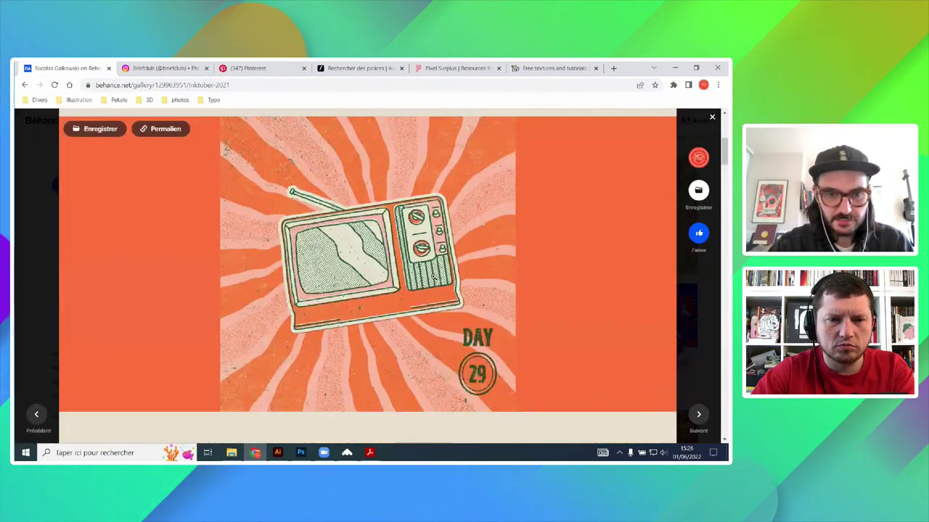
{"action": "scroll", "coordinate": [433, 276], "scroll_direction": "down", "scroll_amount": 9}
{"action": "scroll", "coordinate": [408, 283], "scroll_direction": "up", "scroll_amount": 2}
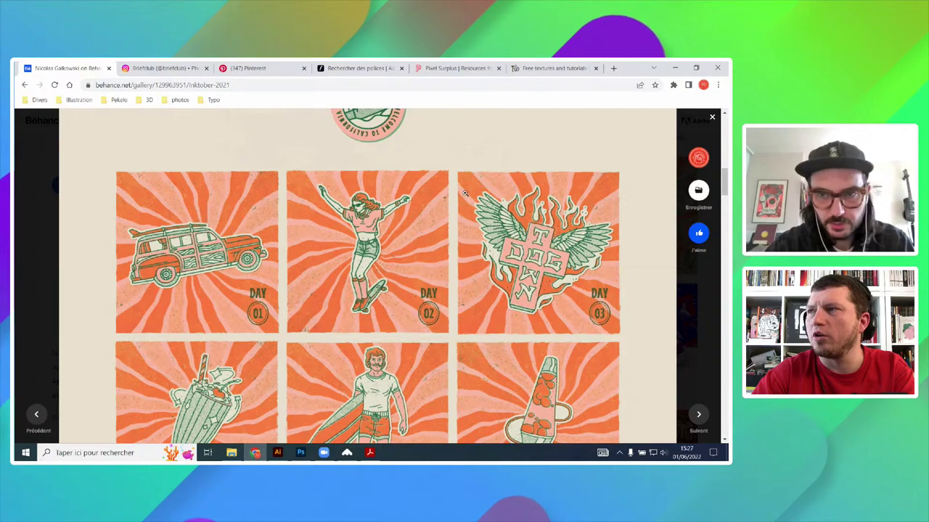
{"action": "scroll", "coordinate": [540, 248], "scroll_direction": "down", "scroll_amount": 2}
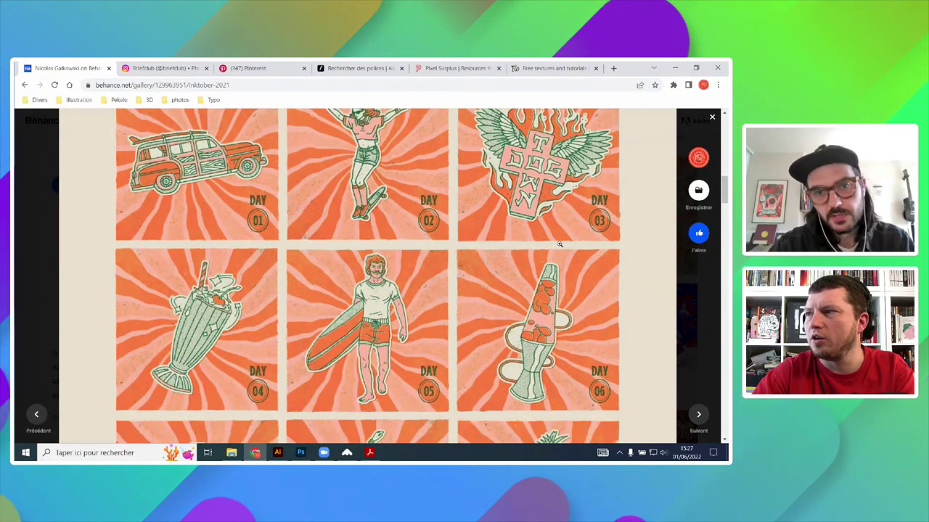
{"action": "scroll", "coordinate": [542, 218], "scroll_direction": "up", "scroll_amount": 2}
{"action": "scroll", "coordinate": [542, 206], "scroll_direction": "down", "scroll_amount": 2}
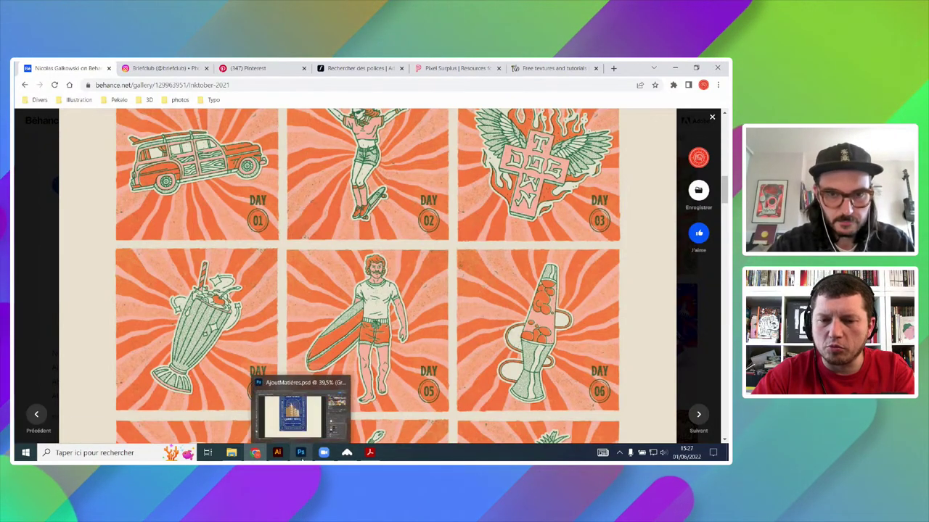
- Return to Photoshop, set the Groupe 1 drop shadow to 75% opacity and 2 px size, and apply the layer style
{"action": "left_click", "coordinate": [301, 458]}
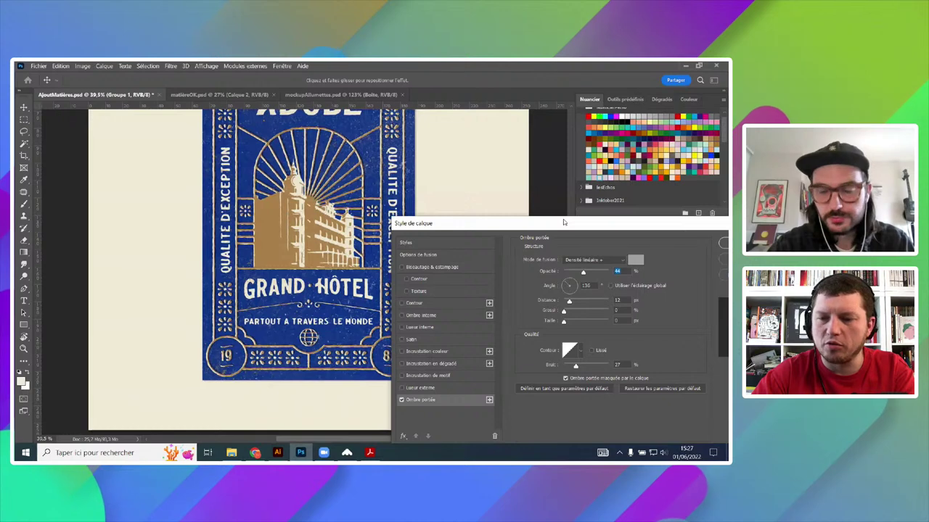
{"action": "left_click_drag", "start_coordinate": [563, 222], "coordinate": [514, 197]}
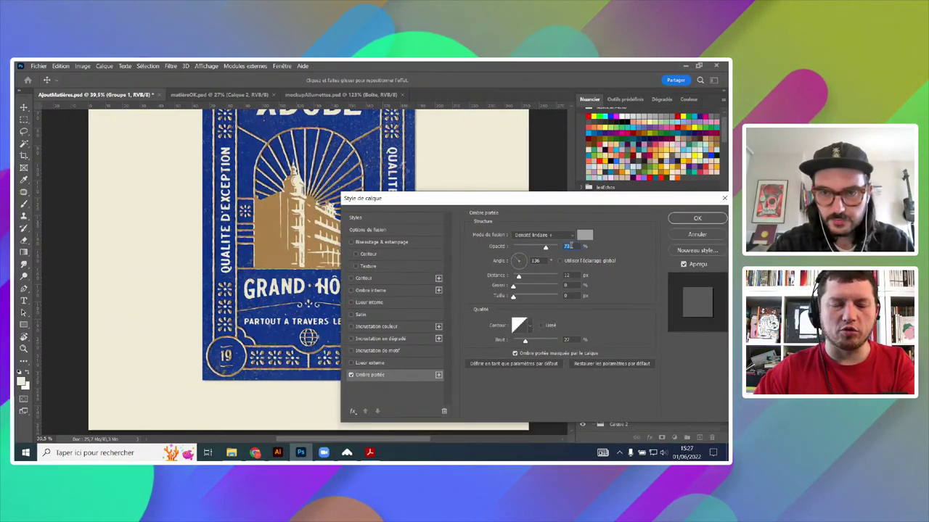
{"action": "type", "text": "75"}
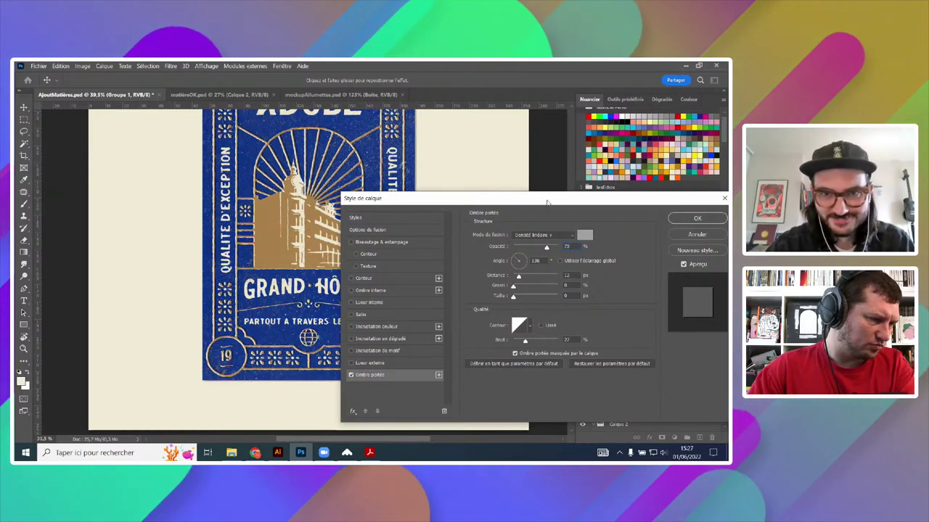
{"action": "left_click_drag", "start_coordinate": [546, 202], "coordinate": [498, 214]}
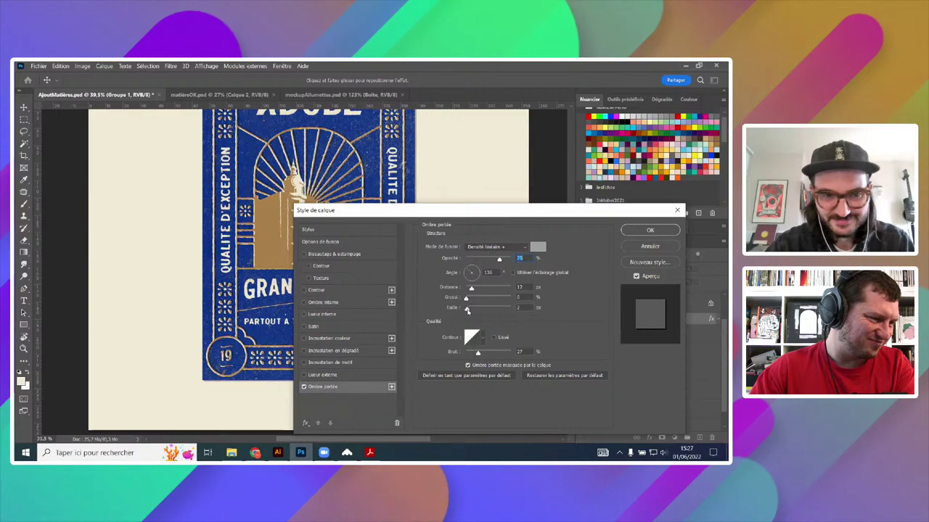
{"action": "left_click", "coordinate": [650, 230]}
- Inspect the drop shadow across the matchbox artwork and hide the effects of Groupe 1
{"action": "scroll", "coordinate": [439, 216], "scroll_direction": "down", "scroll_amount": 2}
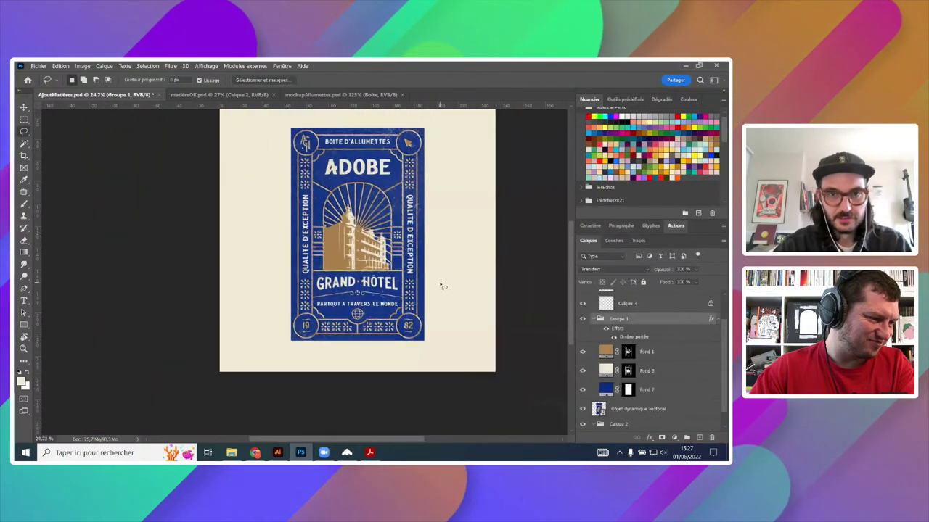
{"action": "scroll", "coordinate": [391, 225], "scroll_direction": "up", "scroll_amount": 5}
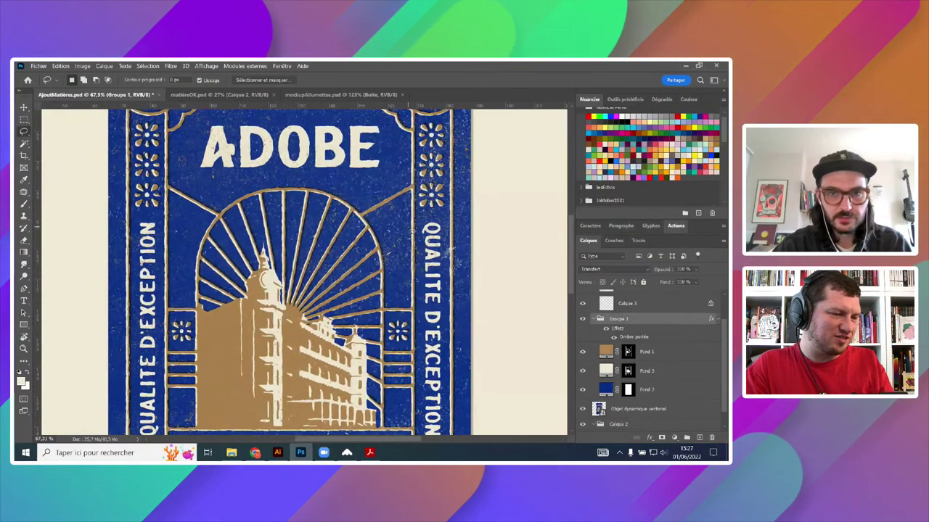
{"action": "scroll", "coordinate": [423, 224], "scroll_direction": "down", "scroll_amount": 2}
{"action": "scroll", "coordinate": [455, 259], "scroll_direction": "down", "scroll_amount": 2}
{"action": "scroll", "coordinate": [454, 259], "scroll_direction": "up", "scroll_amount": 2}
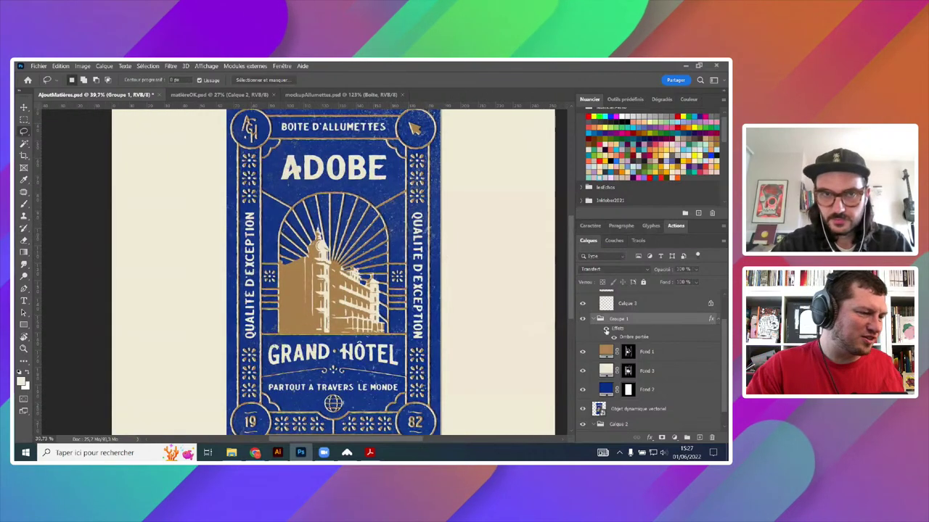
{"action": "scroll", "coordinate": [513, 315], "scroll_direction": "down", "scroll_amount": 2}
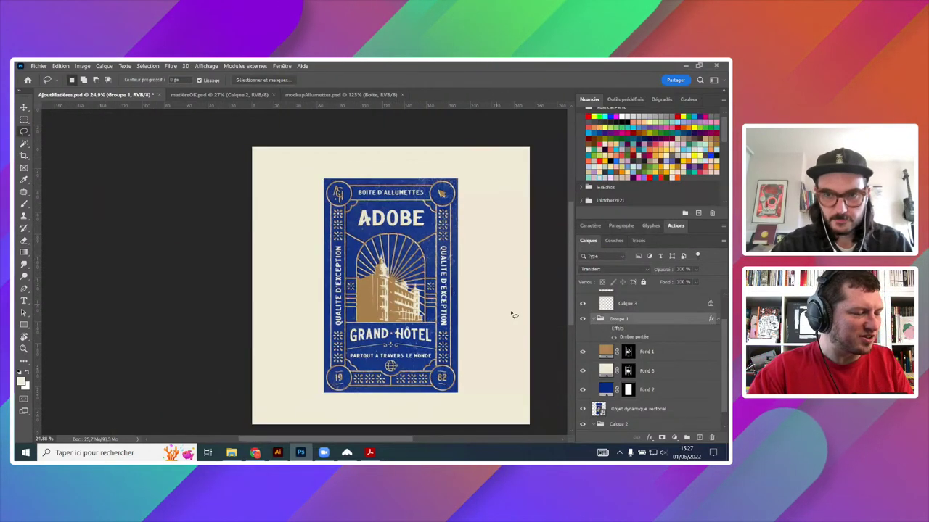
- Duplicate the Texture group and Groupe 1 together, merge the copies into one layer and select the whole canvas
{"action": "key", "text": "ctrl+j"}
{"action": "scroll", "coordinate": [613, 395], "scroll_direction": "down", "scroll_amount": 2}
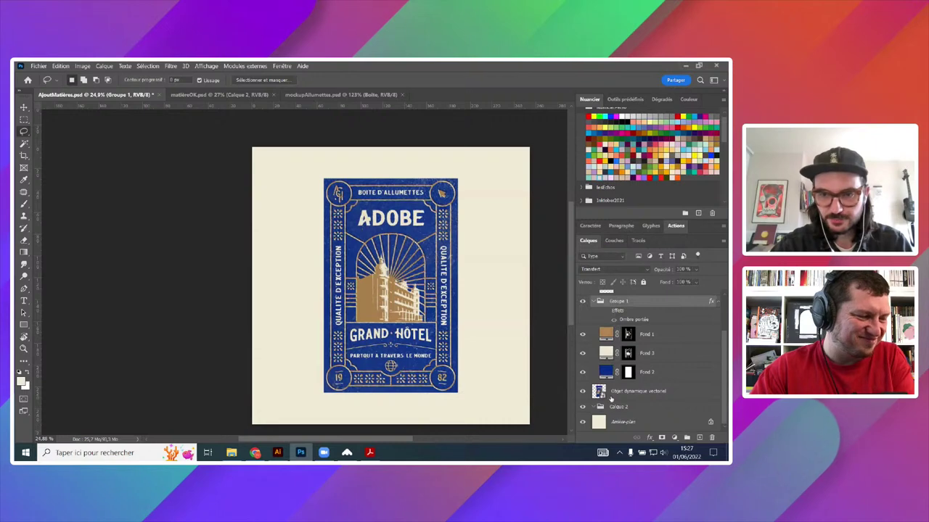
{"action": "scroll", "coordinate": [613, 366], "scroll_direction": "up", "scroll_amount": 2}
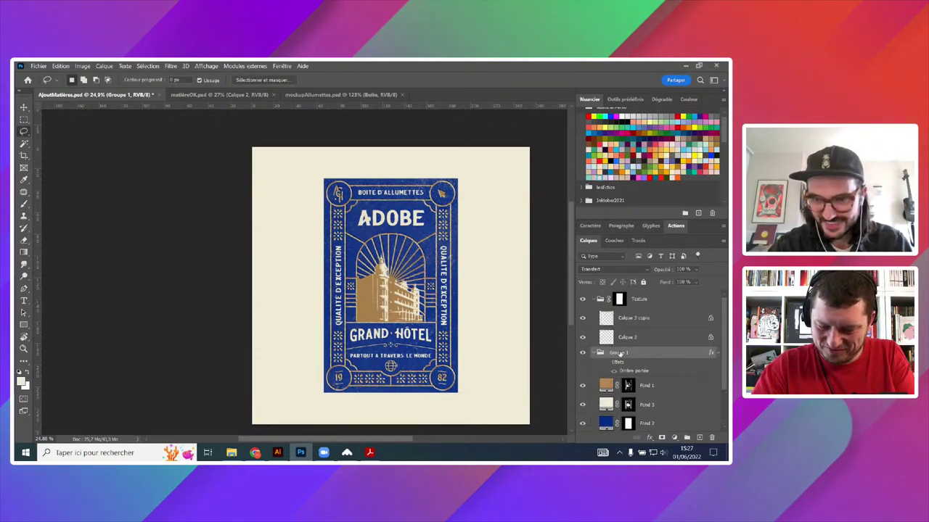
{"action": "left_click", "coordinate": [593, 299]}
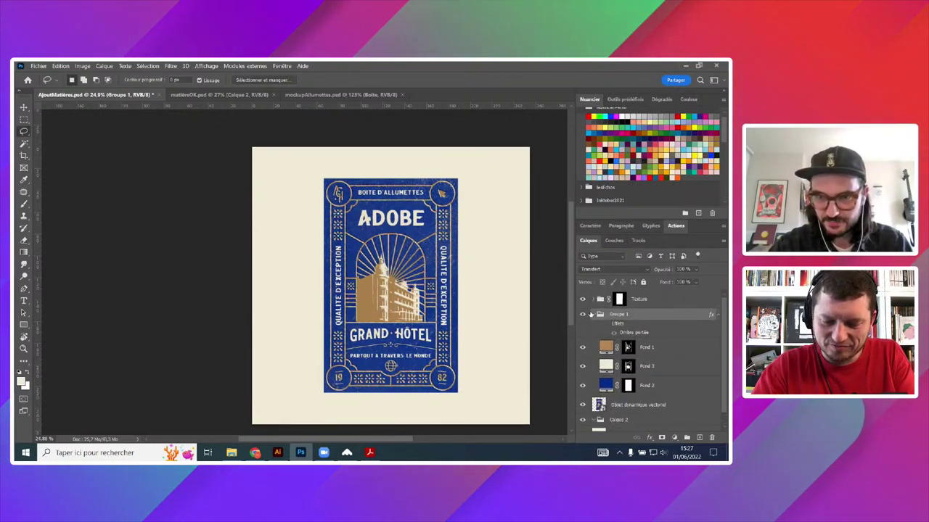
{"action": "left_click", "coordinate": [602, 300]}
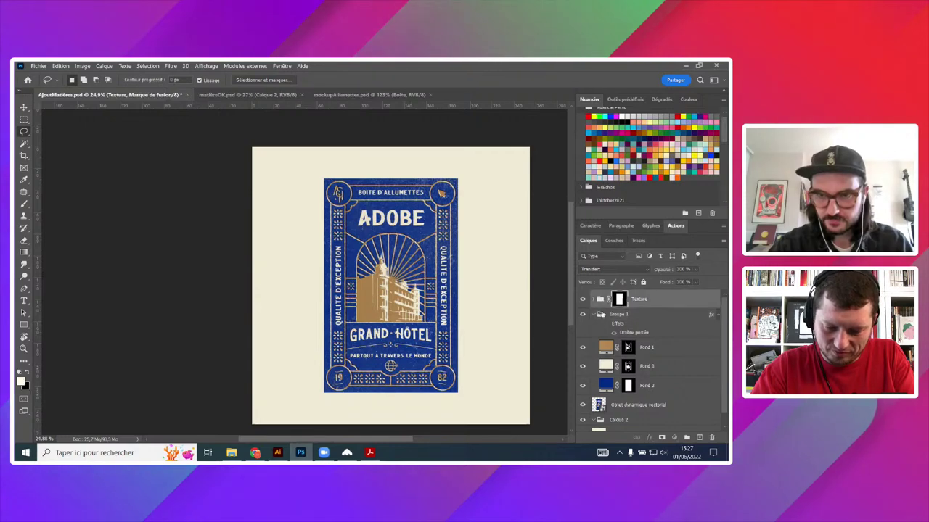
{"action": "left_click", "coordinate": [606, 314], "text": "shift"}
{"action": "key", "text": "ctrl+j"}
{"action": "key", "text": "ctrl+e"}
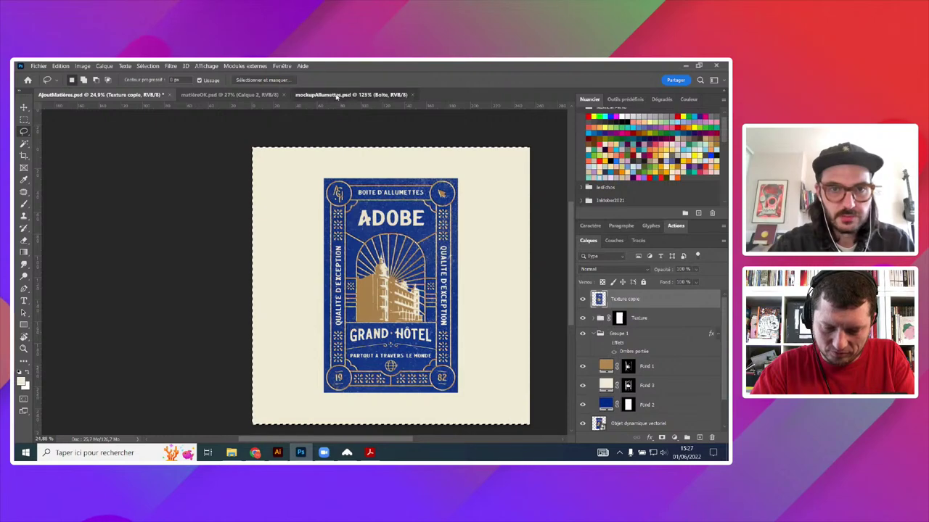
- Switch to mockupAllumettes.psd and examine the blank white matchbox
{"action": "left_click", "coordinate": [336, 95]}
{"action": "scroll", "coordinate": [403, 228], "scroll_direction": "down", "scroll_amount": 8}
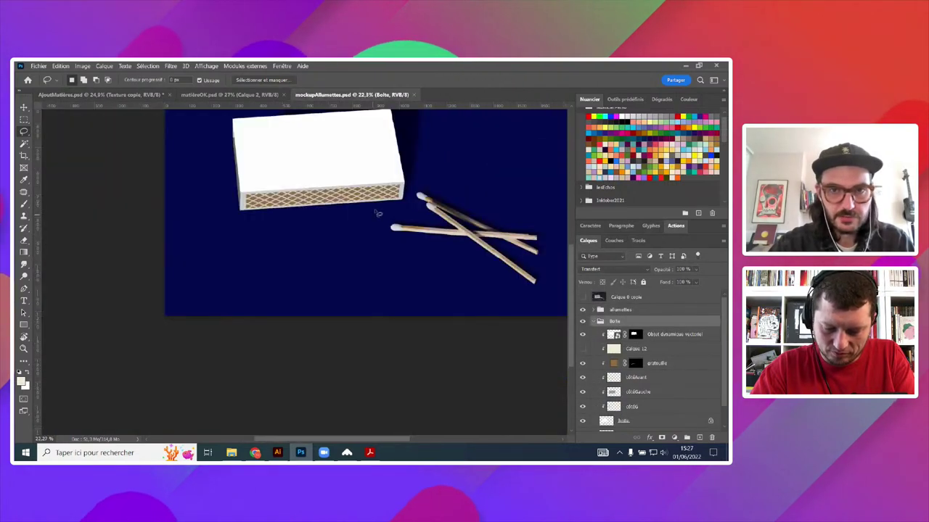
{"action": "left_click_drag", "start_coordinate": [393, 182], "coordinate": [358, 280]}
{"action": "scroll", "coordinate": [357, 278], "scroll_direction": "up", "scroll_amount": 4}
{"action": "scroll", "coordinate": [357, 278], "scroll_direction": "down", "scroll_amount": 3}
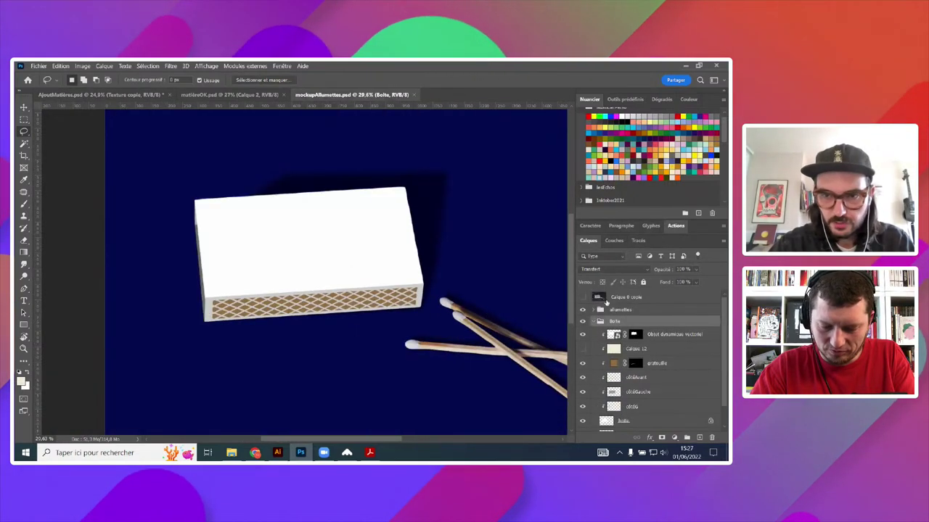
{"action": "scroll", "coordinate": [357, 278], "scroll_direction": "up", "scroll_amount": 1}
- Show the original photo layer above the mockup to compare the printed matchbox, hide it again and inspect the matches
{"action": "left_click", "coordinate": [583, 297]}
{"action": "scroll", "coordinate": [461, 272], "scroll_direction": "down", "scroll_amount": 3}
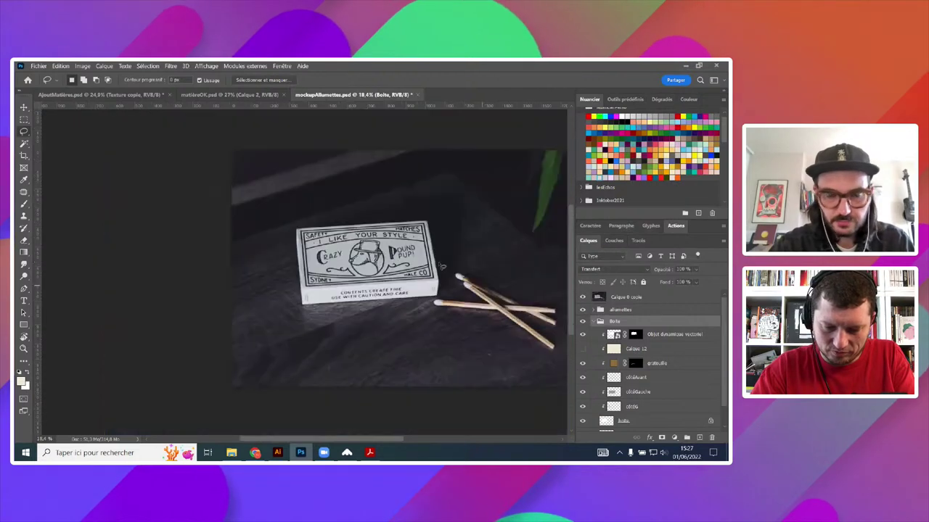
{"action": "scroll", "coordinate": [526, 316], "scroll_direction": "up", "scroll_amount": 2}
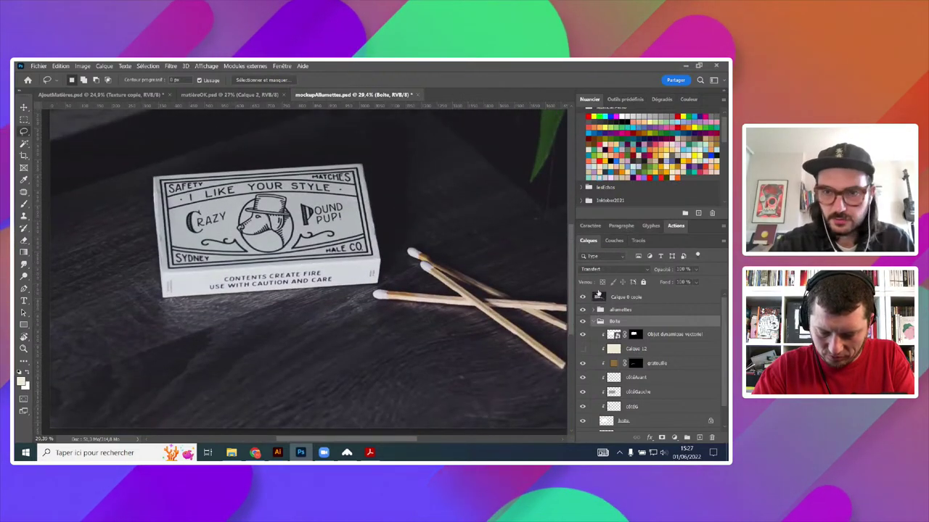
{"action": "left_click", "coordinate": [582, 297]}
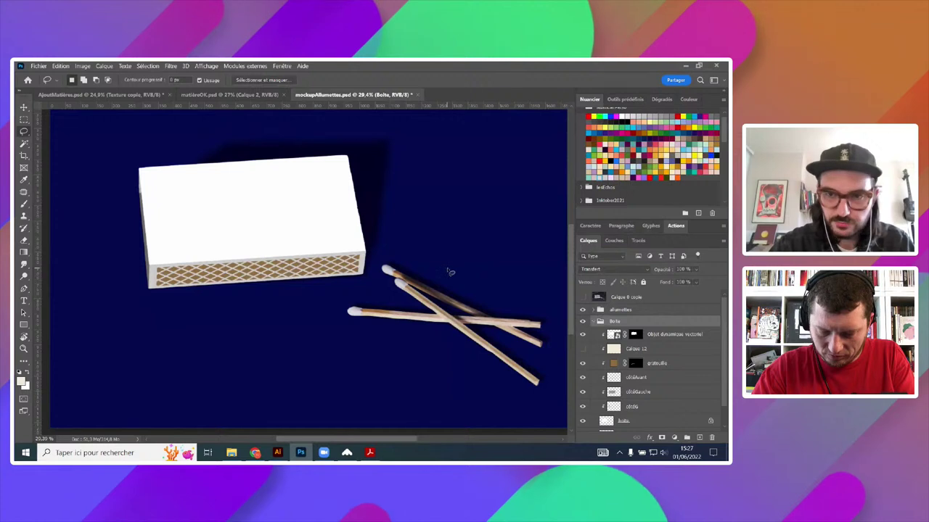
{"action": "left_click_drag", "start_coordinate": [367, 259], "coordinate": [468, 263]}
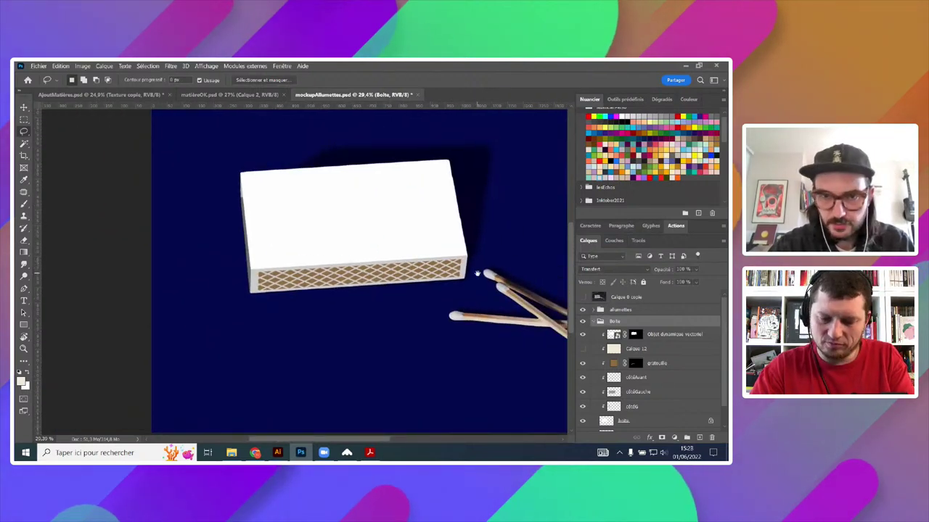
{"action": "left_click_drag", "start_coordinate": [503, 294], "coordinate": [421, 260]}
{"action": "scroll", "coordinate": [452, 295], "scroll_direction": "down", "scroll_amount": 1}
{"action": "scroll", "coordinate": [327, 247], "scroll_direction": "down", "scroll_amount": 1}
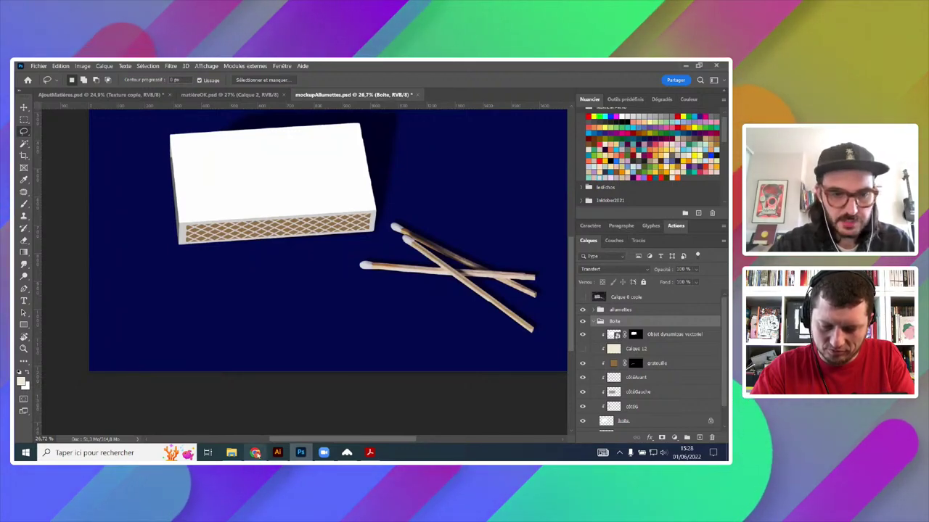
- Switch to the browser, open Pexels in a new tab and browse its free photos
{"action": "left_click", "coordinate": [255, 452]}
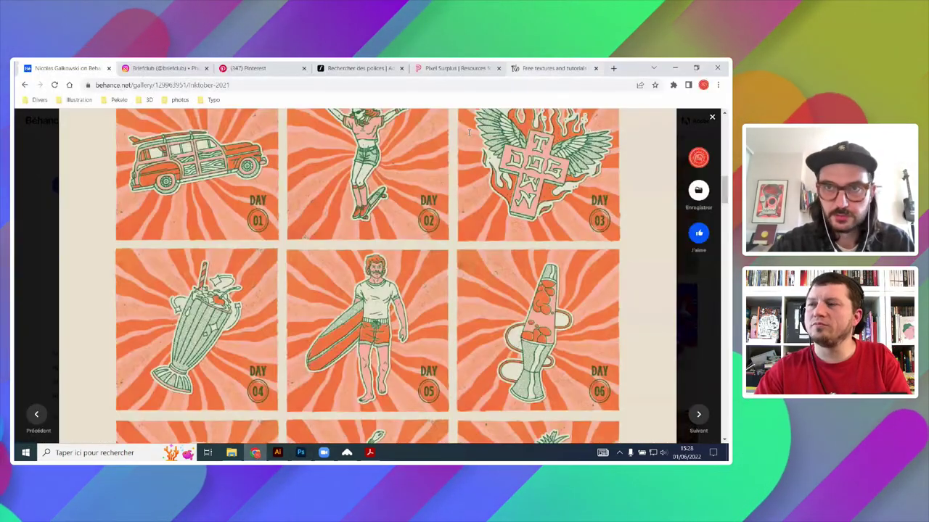
{"action": "left_click", "coordinate": [615, 68]}
{"action": "type", "text": "pexel"}
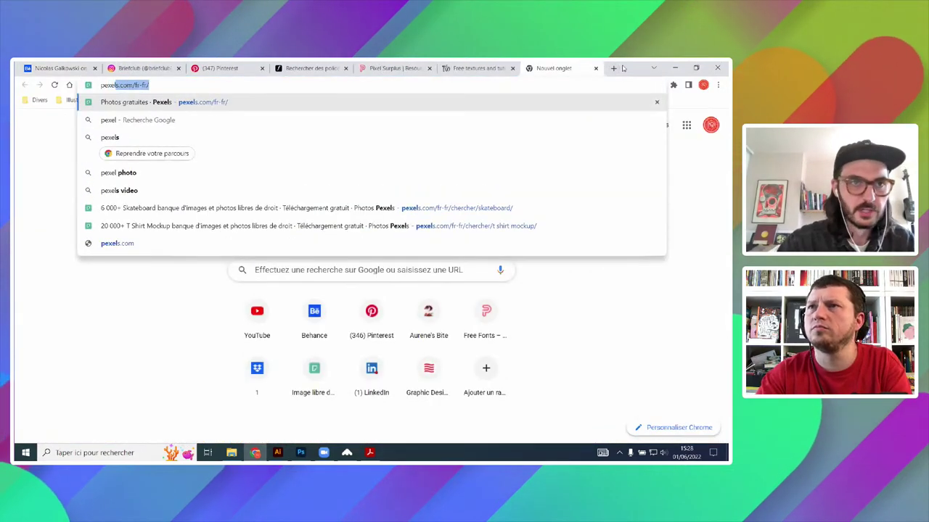
{"action": "type", "text": "s"}
{"action": "key", "text": "Return"}
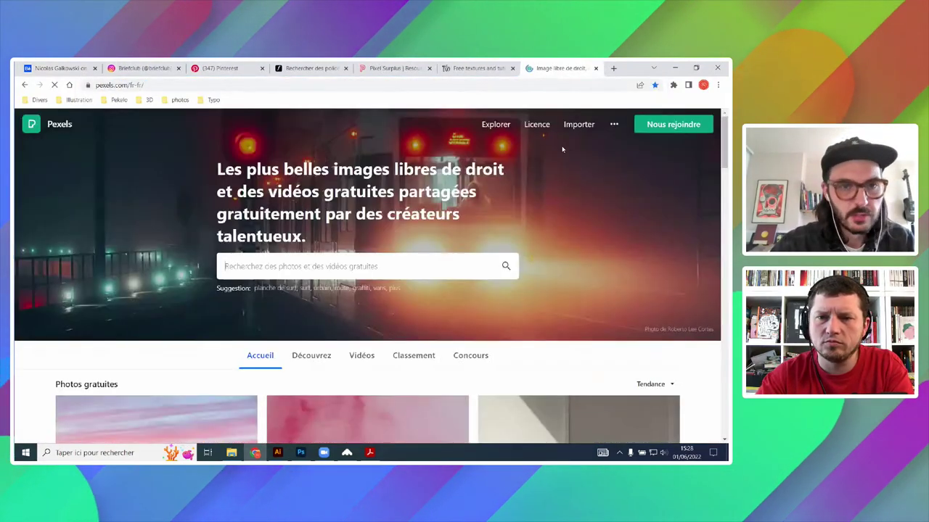
{"action": "scroll", "coordinate": [496, 245], "scroll_direction": "down", "scroll_amount": 5}
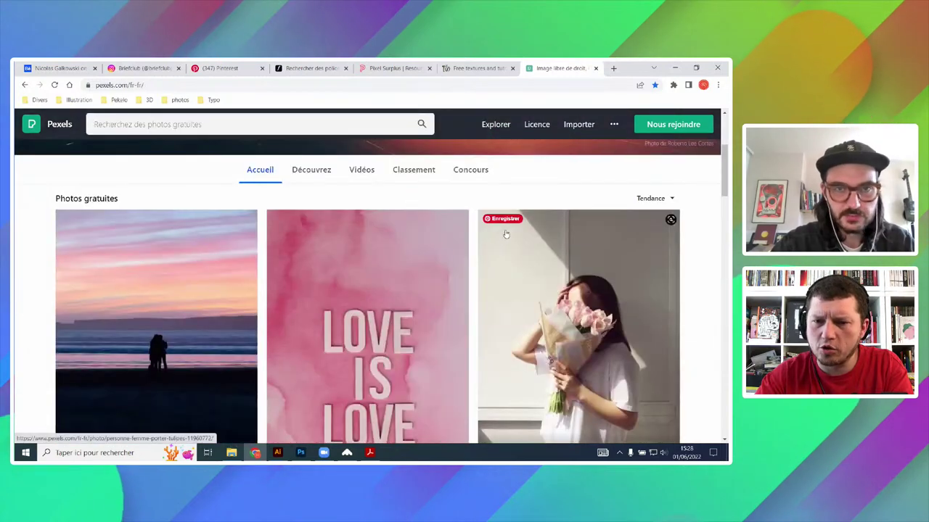
{"action": "scroll", "coordinate": [506, 233], "scroll_direction": "up", "scroll_amount": 5}
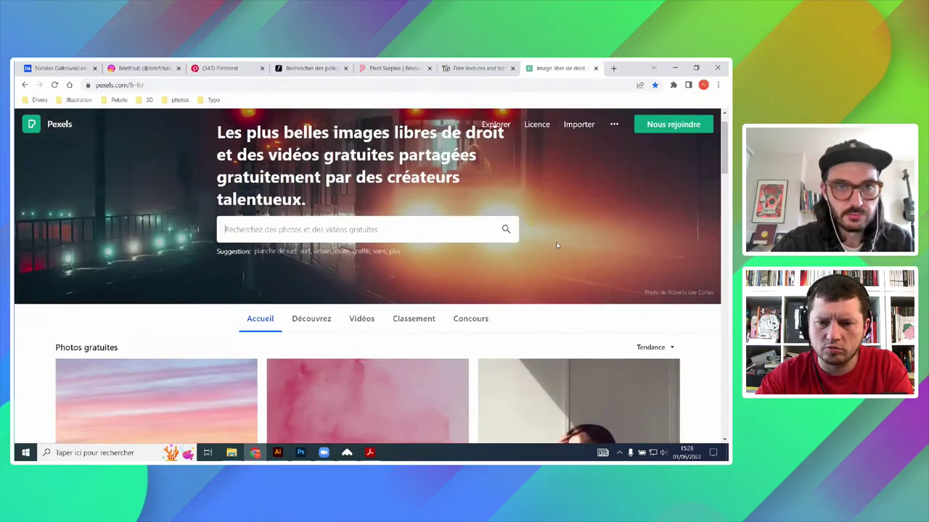
{"action": "scroll", "coordinate": [446, 232], "scroll_direction": "down", "scroll_amount": 15}
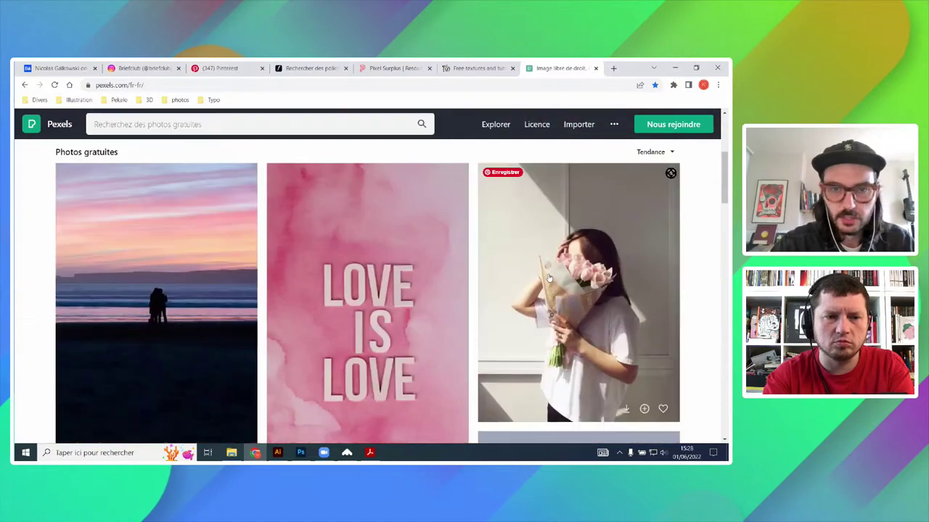
- Browse further through the free photos on Pexels, return to the start of the page and close its tab
{"action": "scroll", "coordinate": [404, 266], "scroll_direction": "down", "scroll_amount": 12}
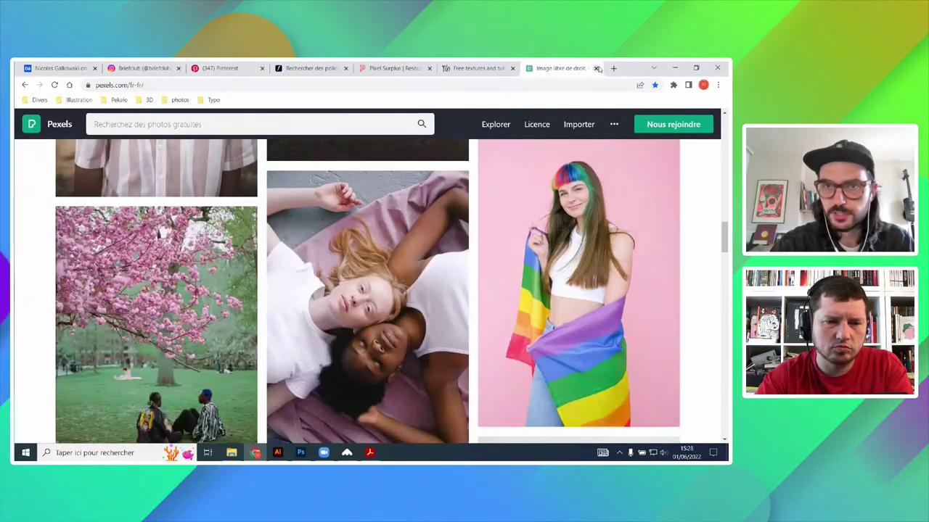
{"action": "left_click_drag", "start_coordinate": [725, 236], "coordinate": [725, 264]}
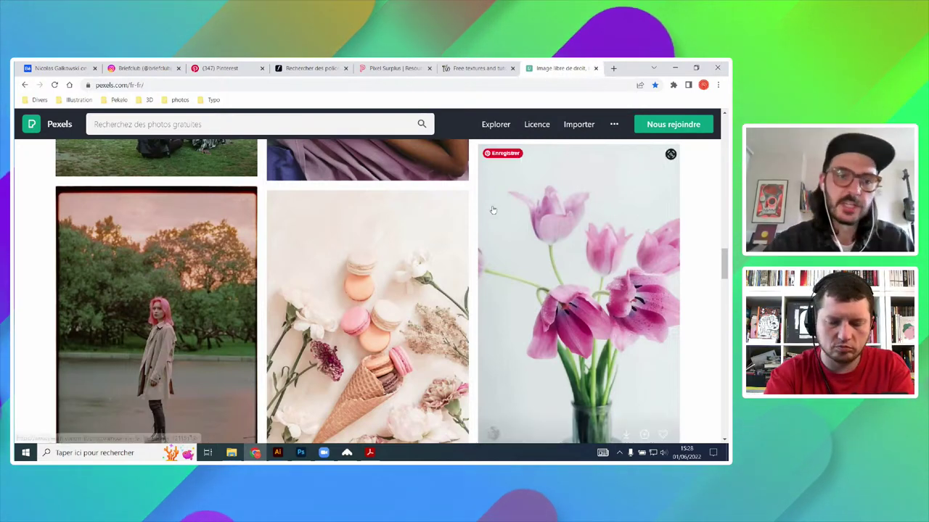
{"action": "left_click_drag", "start_coordinate": [724, 279], "coordinate": [725, 152]}
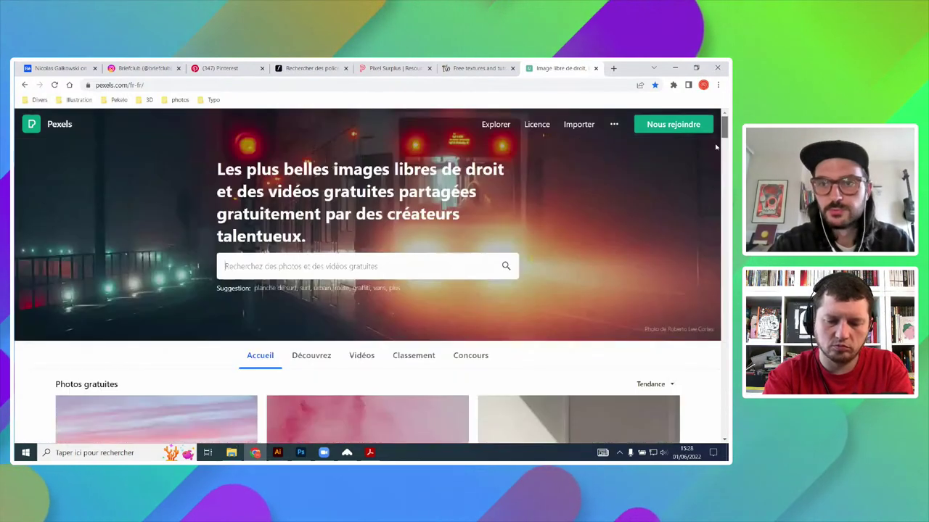
{"action": "left_click", "coordinate": [595, 68]}
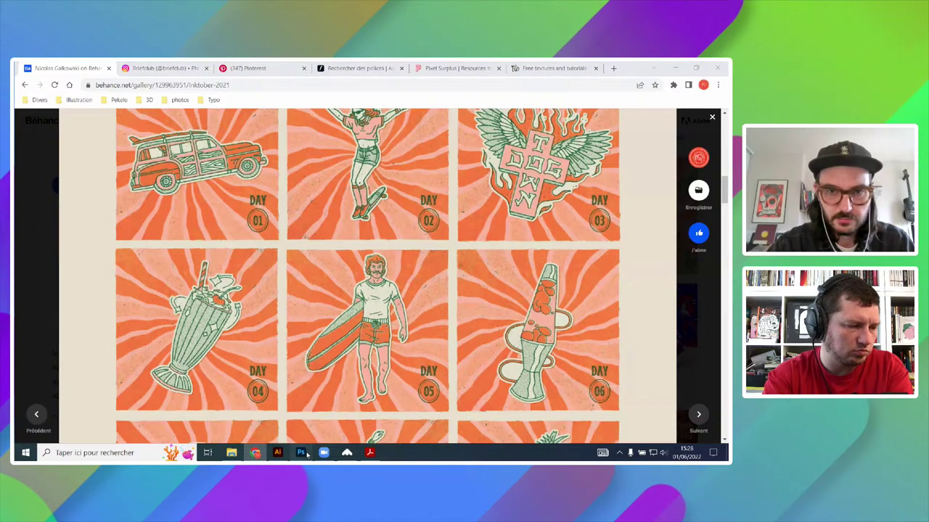
- Switch back to Photoshop, open the matchbox's vector smart object and paste the merged artwork into it, ready for free transform
{"action": "left_click", "coordinate": [300, 453]}
{"action": "double_click", "coordinate": [615, 335]}
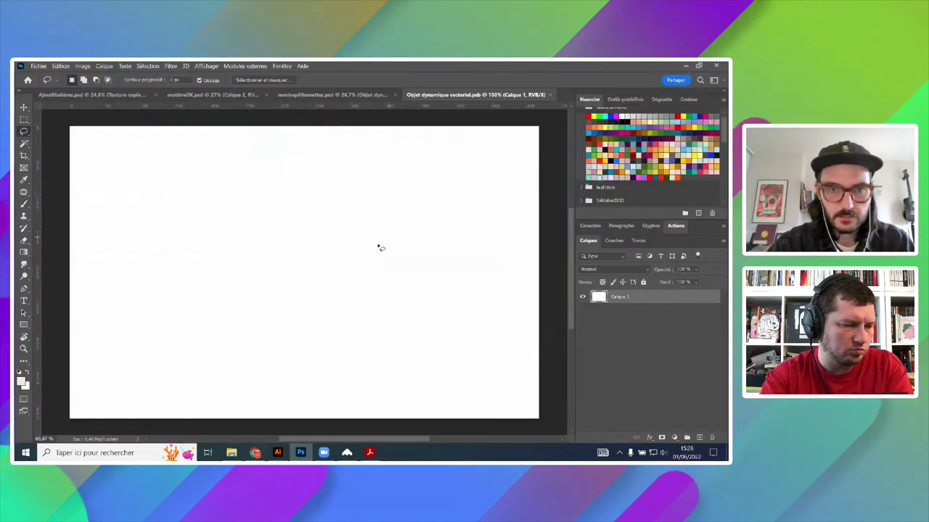
{"action": "key", "text": "ctrl+v"}
{"action": "key", "text": "ctrl+t"}
{"action": "key", "text": "ctrl+0"}
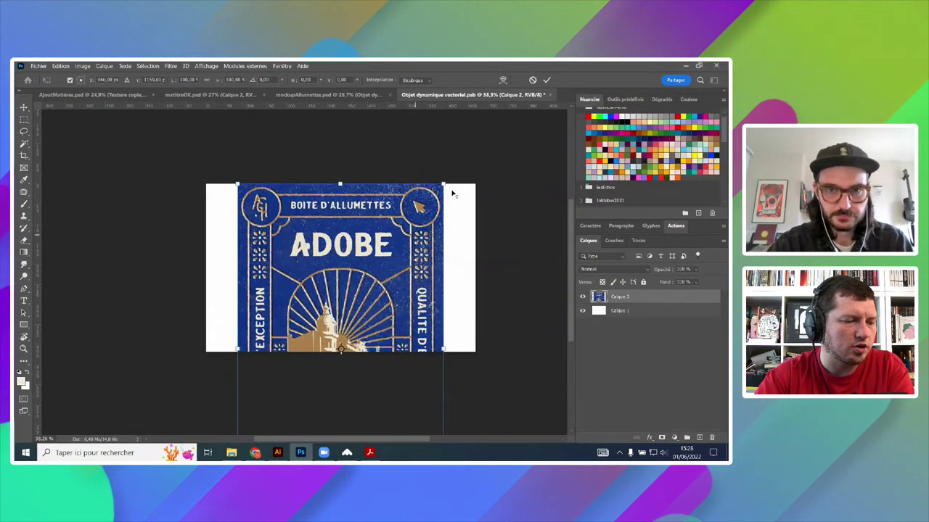
- Rotate the pasted artwork by -90°, scale it to about 81.63 % so it covers the smart object's canvas, and save it
{"action": "left_click_drag", "start_coordinate": [437, 169], "coordinate": [162, 235]}
{"action": "left_click_drag", "start_coordinate": [239, 259], "coordinate": [270, 198]}
{"action": "left_click_drag", "start_coordinate": [535, 390], "coordinate": [476, 350]}
{"action": "scroll", "coordinate": [497, 387], "scroll_direction": "up", "scroll_amount": 8}
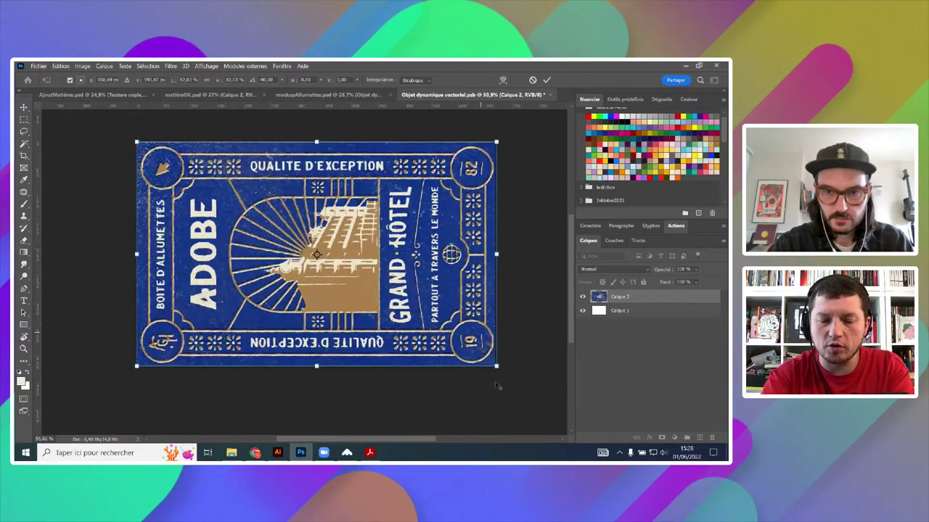
{"action": "scroll", "coordinate": [375, 338], "scroll_direction": "up", "scroll_amount": 3}
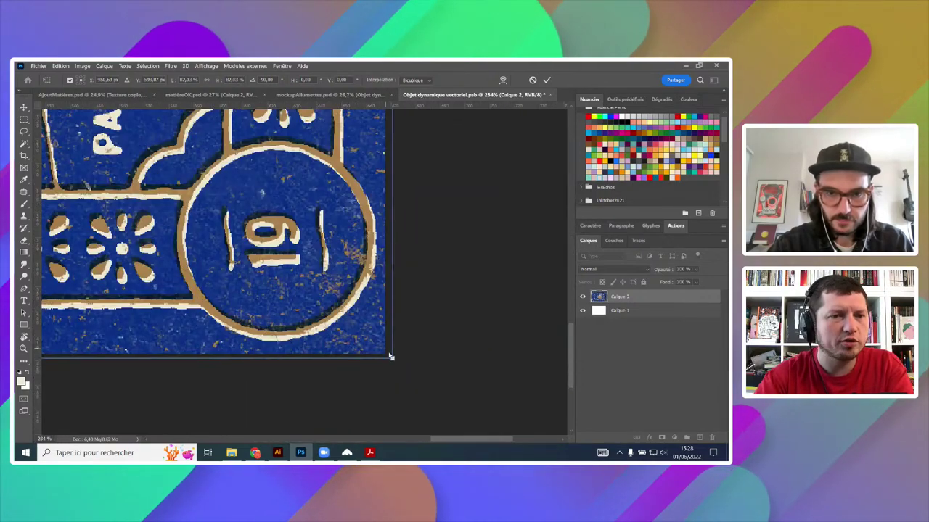
{"action": "scroll", "coordinate": [392, 358], "scroll_direction": "down", "scroll_amount": 6}
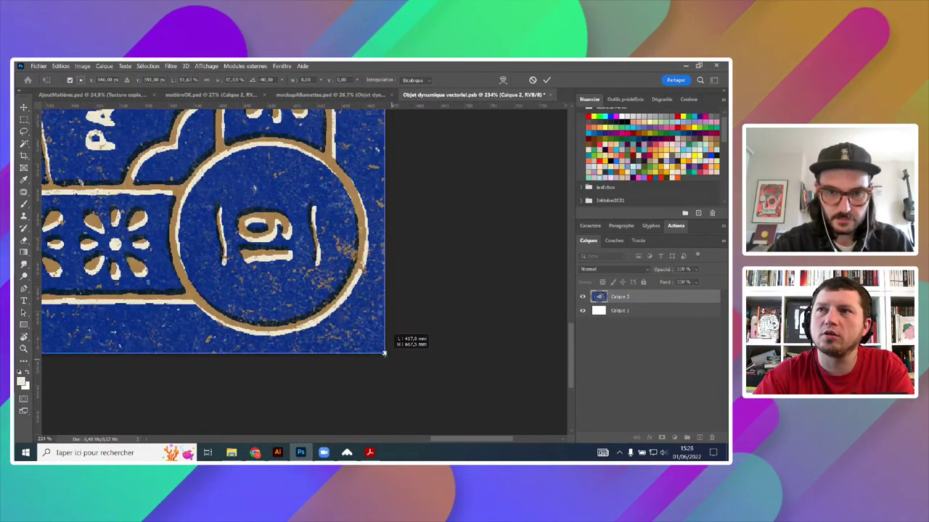
{"action": "left_click_drag", "start_coordinate": [316, 270], "coordinate": [446, 436]}
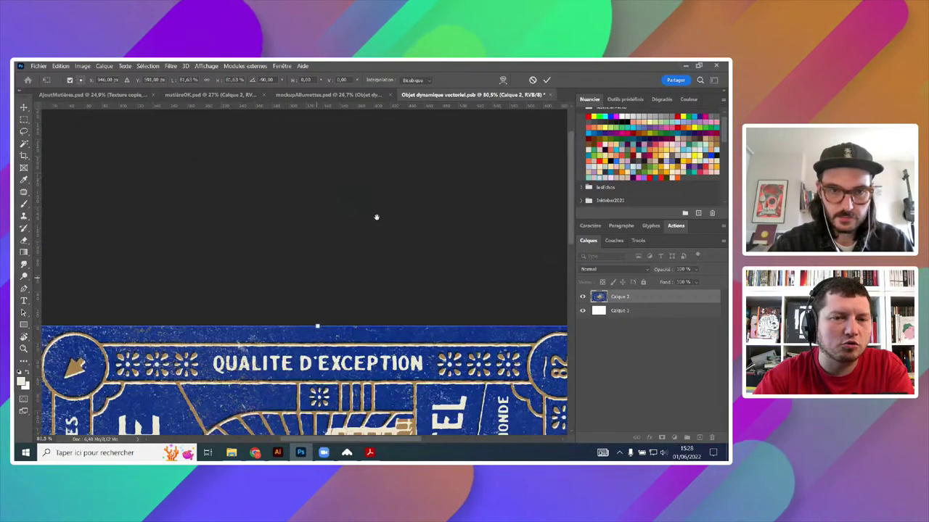
{"action": "left_click_drag", "start_coordinate": [268, 363], "coordinate": [426, 207]}
{"action": "key", "text": "Return"}
{"action": "scroll", "coordinate": [308, 270], "scroll_direction": "down", "scroll_amount": 5}
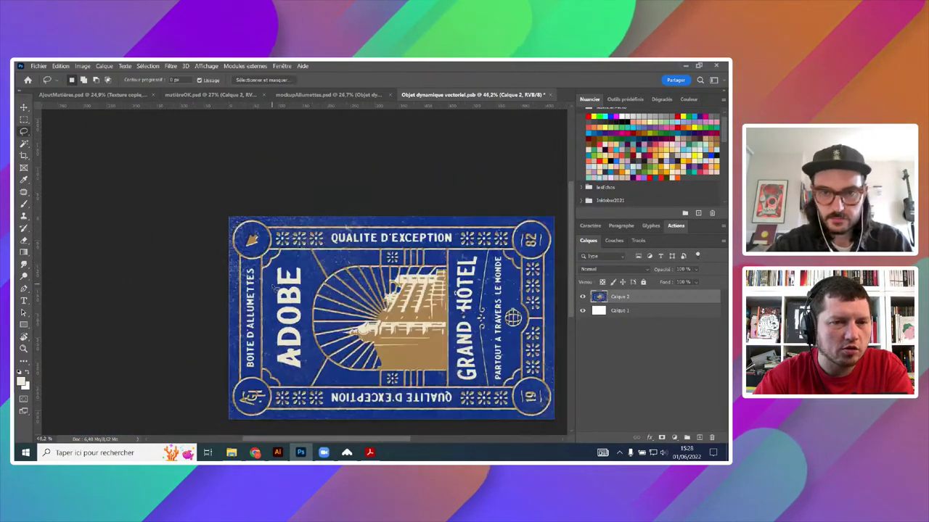
- Return to mockupAllumettes.psd and examine the artwork applied to the matchbox, both close up and as a whole
{"action": "left_click", "coordinate": [326, 95]}
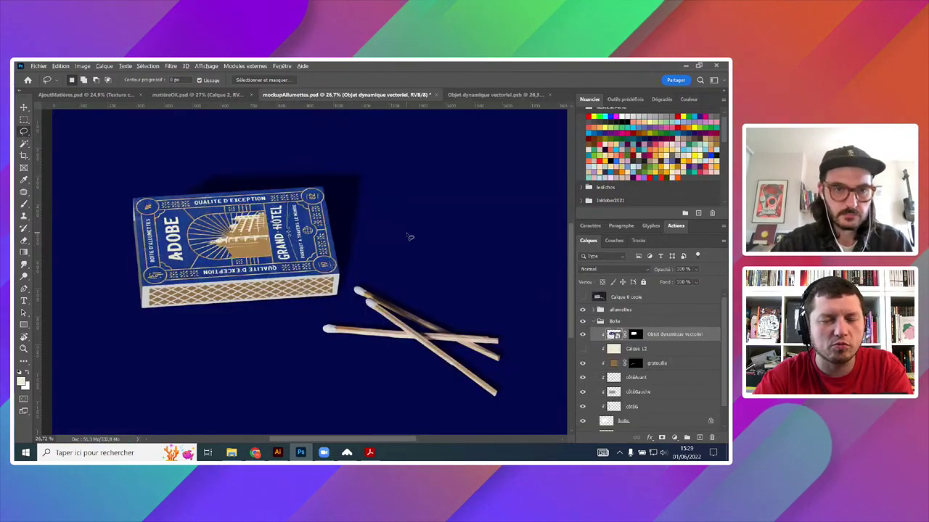
{"action": "scroll", "coordinate": [428, 250], "scroll_direction": "down", "scroll_amount": 2}
{"action": "scroll", "coordinate": [370, 236], "scroll_direction": "up", "scroll_amount": 5}
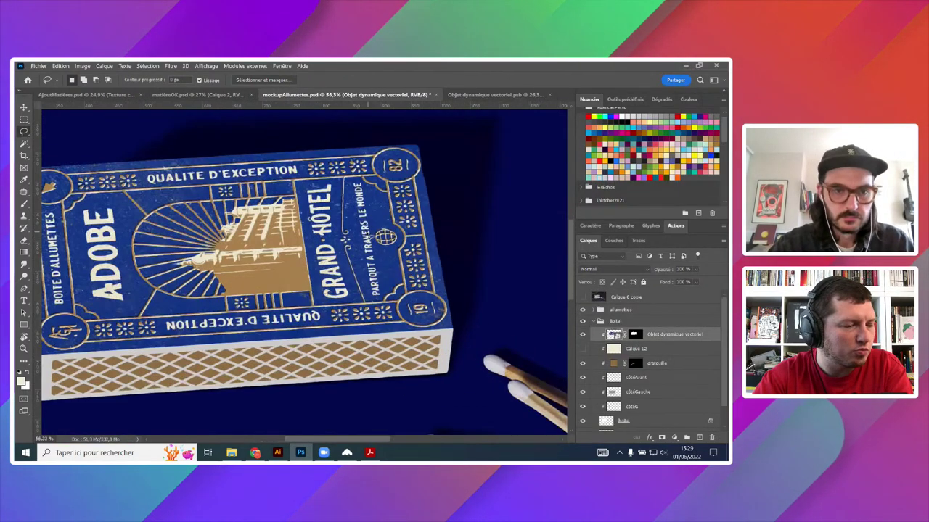
{"action": "scroll", "coordinate": [370, 236], "scroll_direction": "down", "scroll_amount": 3}
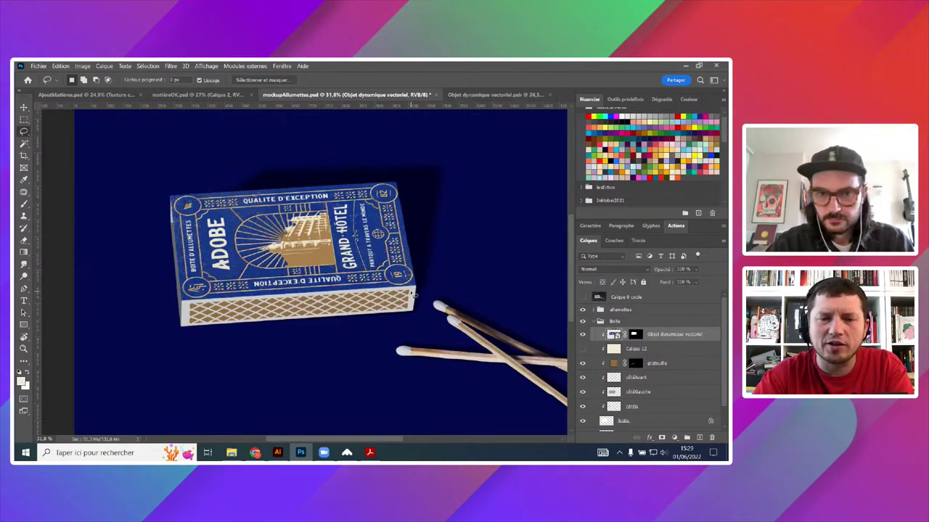
{"action": "scroll", "coordinate": [414, 294], "scroll_direction": "up", "scroll_amount": 3}
{"action": "scroll", "coordinate": [396, 291], "scroll_direction": "down", "scroll_amount": 1}
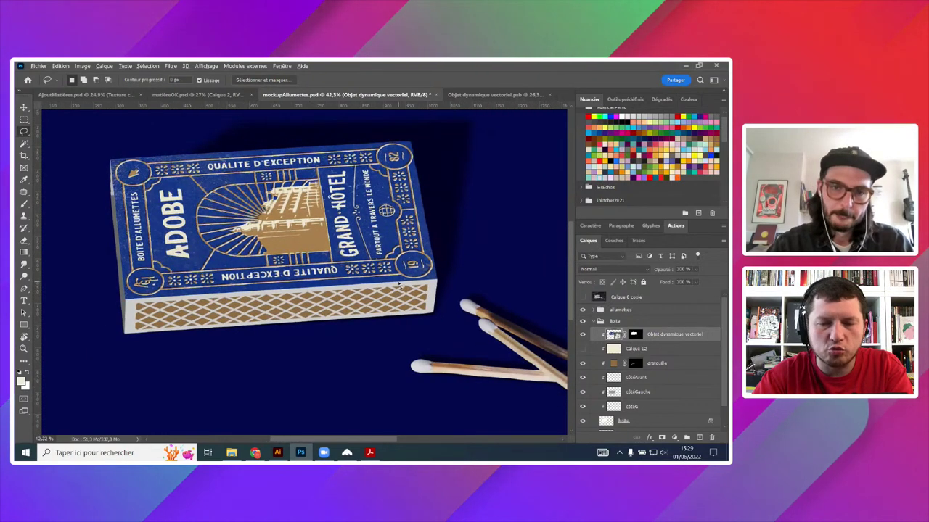
{"action": "scroll", "coordinate": [398, 283], "scroll_direction": "down", "scroll_amount": 2}
{"action": "scroll", "coordinate": [439, 273], "scroll_direction": "up", "scroll_amount": 2}
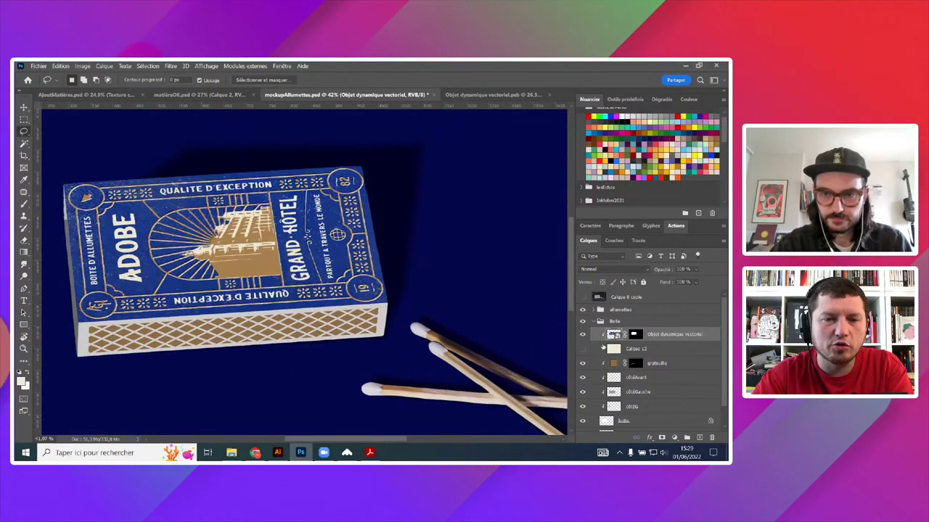
- Show the cream Calque 12 tint layer, select it and sample the colour of the ADOBE lettering on the box
{"action": "left_click", "coordinate": [582, 349]}
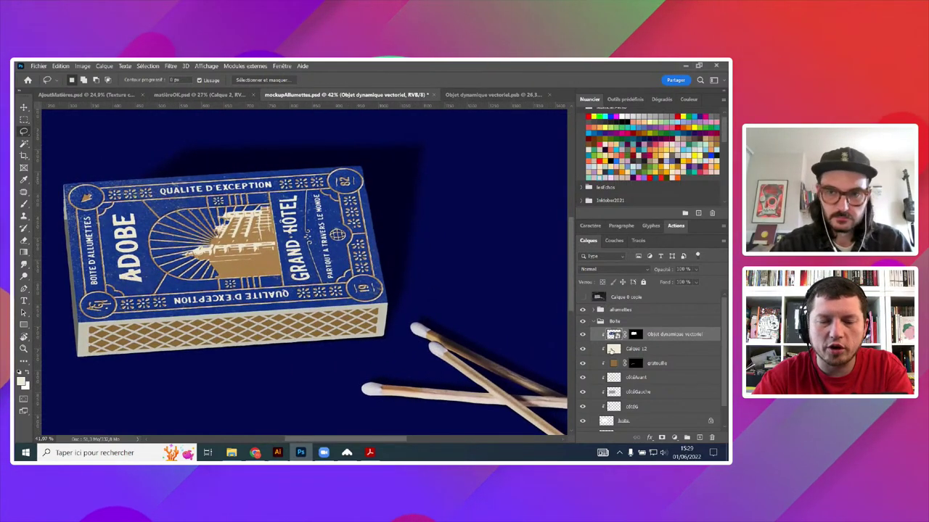
{"action": "left_click", "coordinate": [611, 350]}
{"action": "key", "text": "i"}
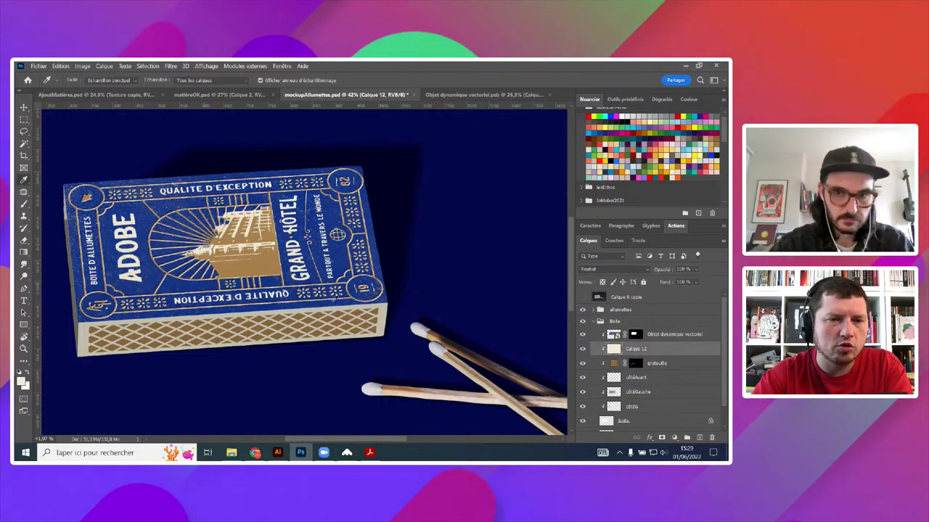
{"action": "left_click", "coordinate": [122, 276]}
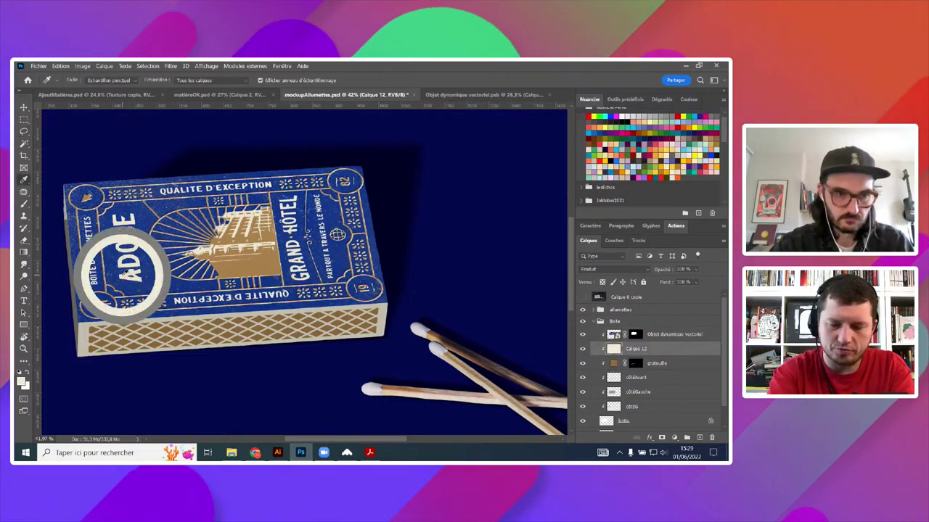
{"action": "scroll", "coordinate": [405, 322], "scroll_direction": "down", "scroll_amount": 3}
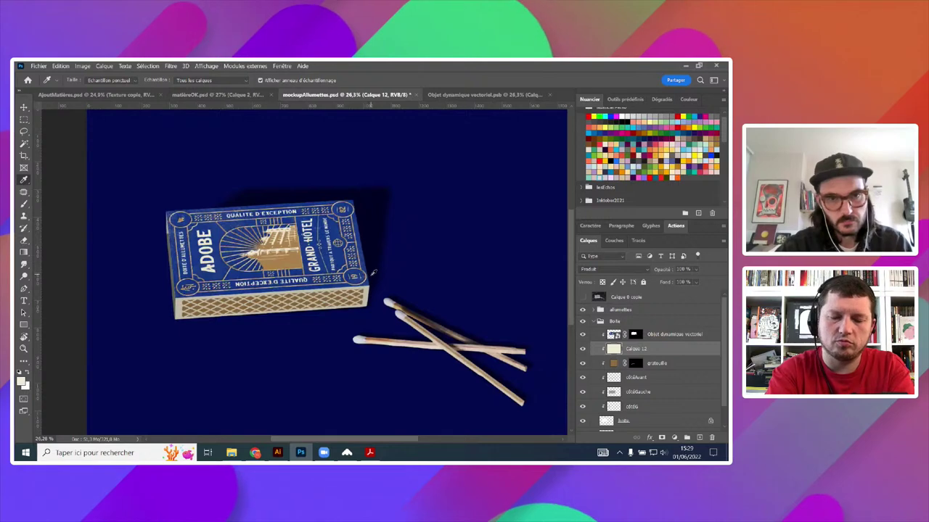
{"action": "scroll", "coordinate": [404, 251], "scroll_direction": "up", "scroll_amount": 2}
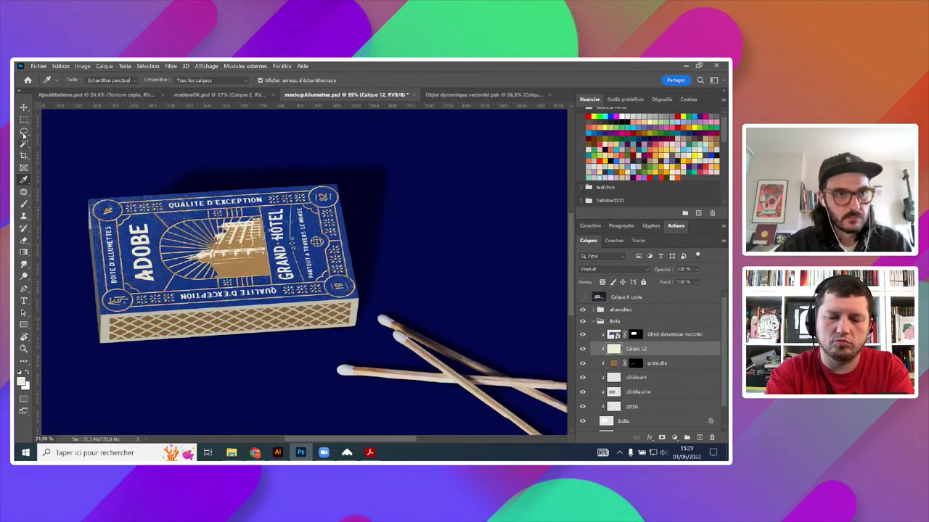
- Duplicate Calque 12 above the vector smart object and clip the copy to the box
{"action": "key", "text": "l"}
{"action": "left_click_drag", "start_coordinate": [615, 349], "coordinate": [614, 330], "text": "alt"}
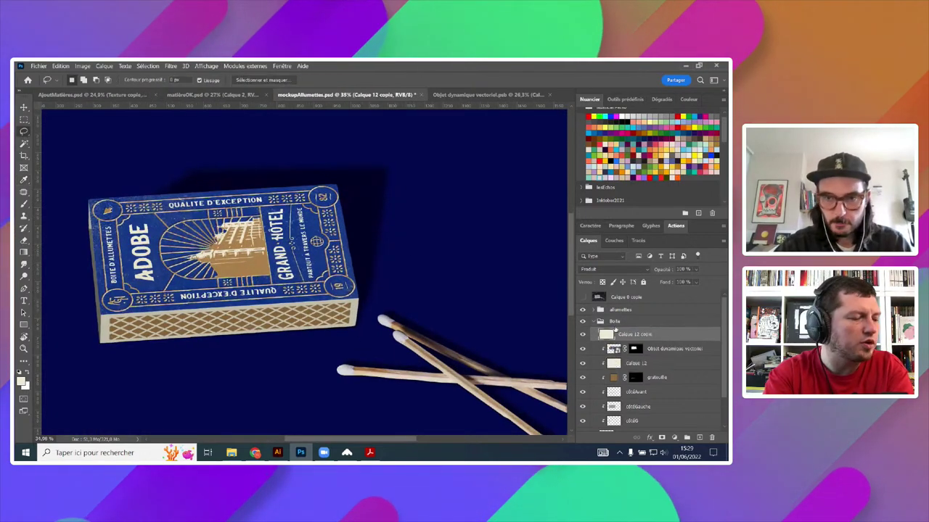
{"action": "scroll", "coordinate": [474, 271], "scroll_direction": "down", "scroll_amount": 1}
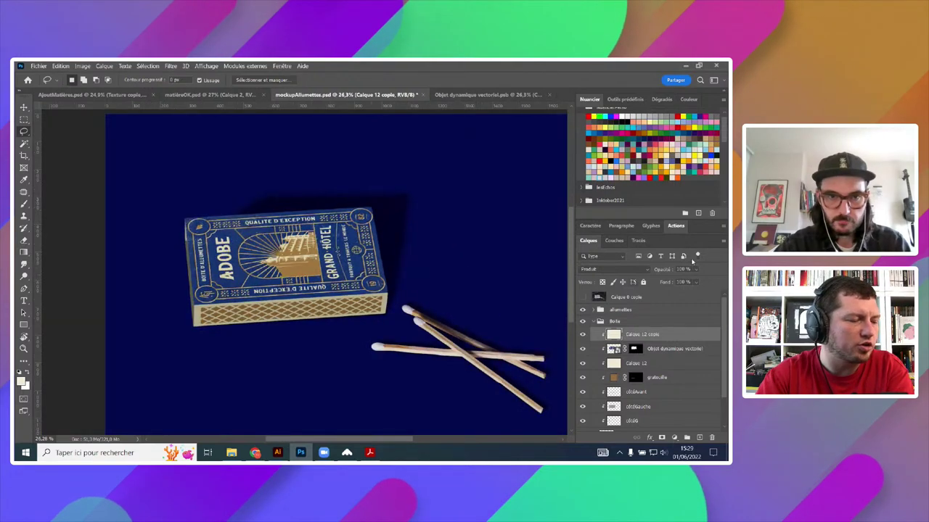
- Set the opacity of the Calque 12 copy to 30 % and check the tint on the matchbox
{"action": "left_click_drag", "start_coordinate": [695, 269], "coordinate": [684, 284]}
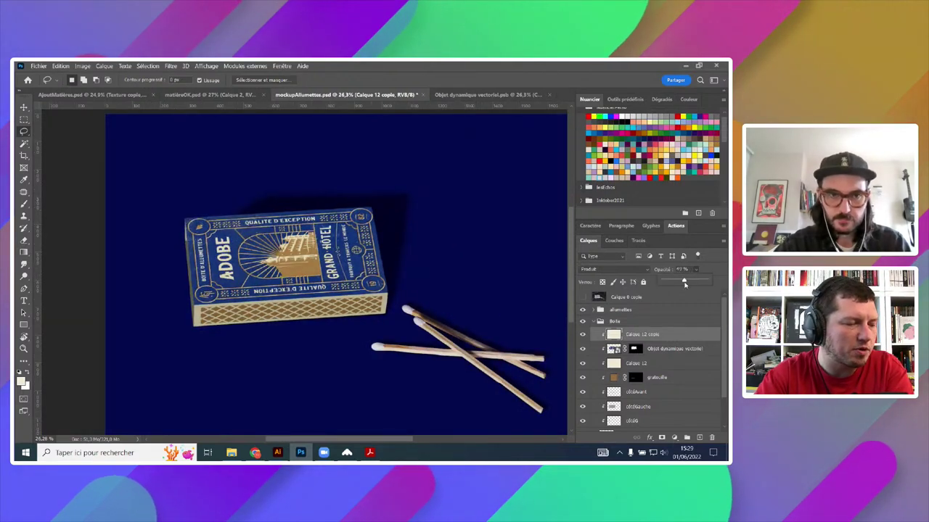
{"action": "scroll", "coordinate": [446, 280], "scroll_direction": "down", "scroll_amount": 1}
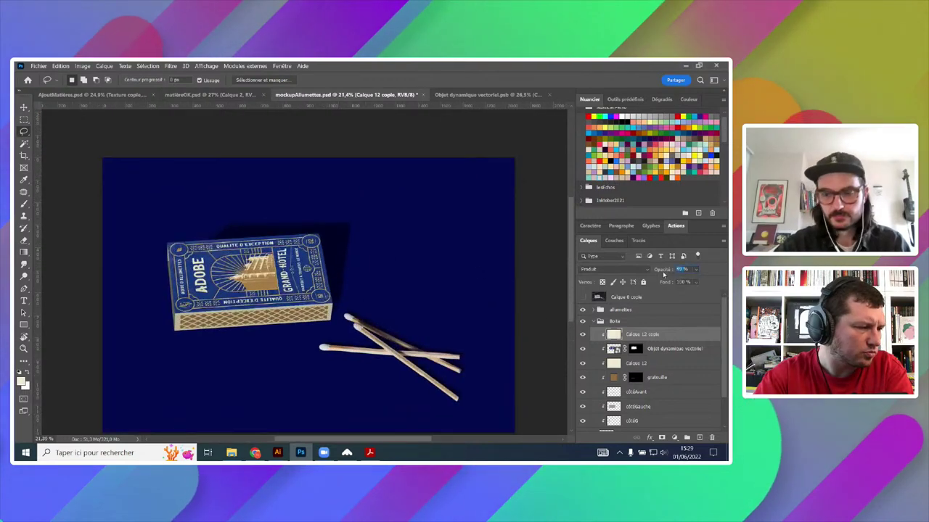
{"action": "type", "text": "30"}
{"action": "key", "text": "Return"}
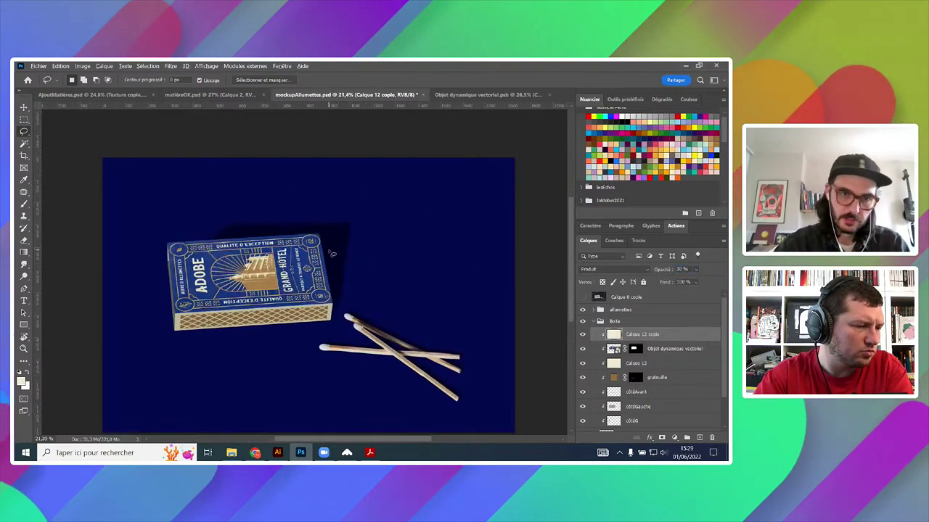
{"action": "scroll", "coordinate": [331, 253], "scroll_direction": "up", "scroll_amount": 2}
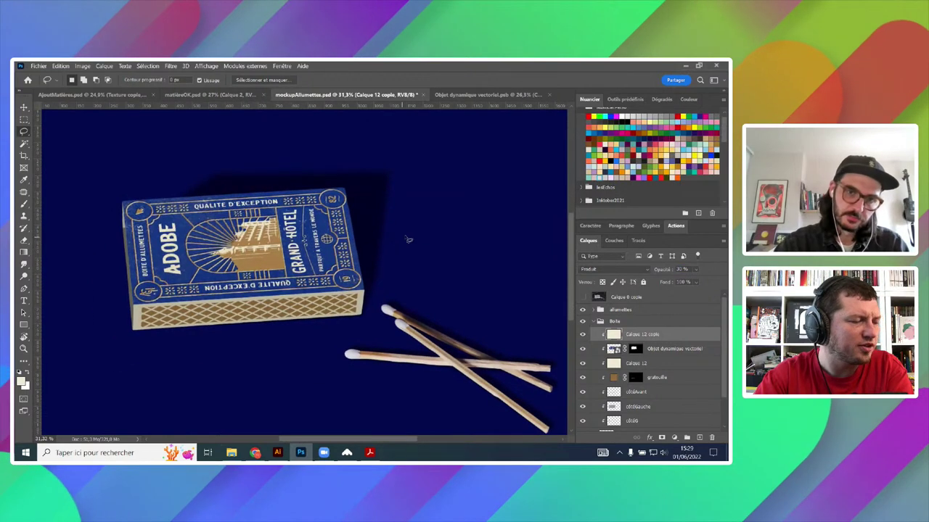
{"action": "scroll", "coordinate": [409, 239], "scroll_direction": "down", "scroll_amount": 1}
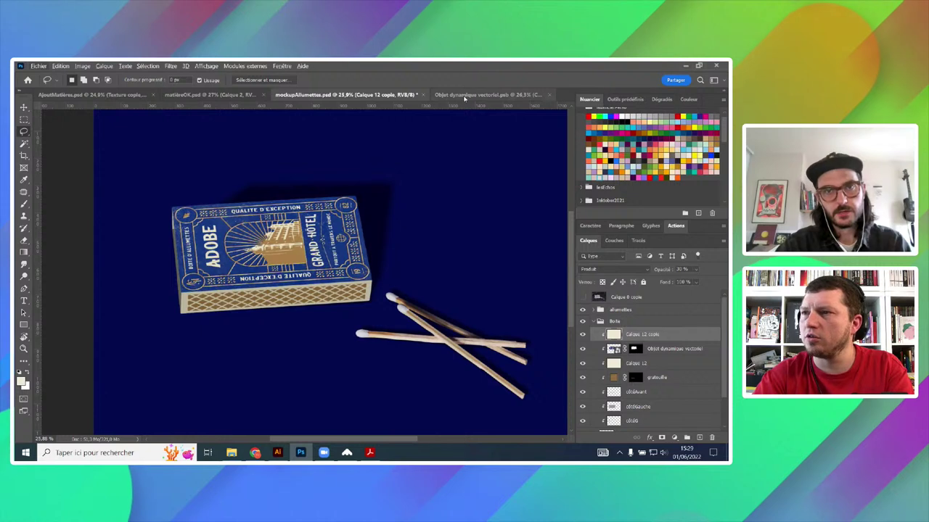
- Switch to AjoutMatières.psd, view the Fond 1 layer mask on its own and return to the normal artwork view
{"action": "left_click", "coordinate": [124, 95]}
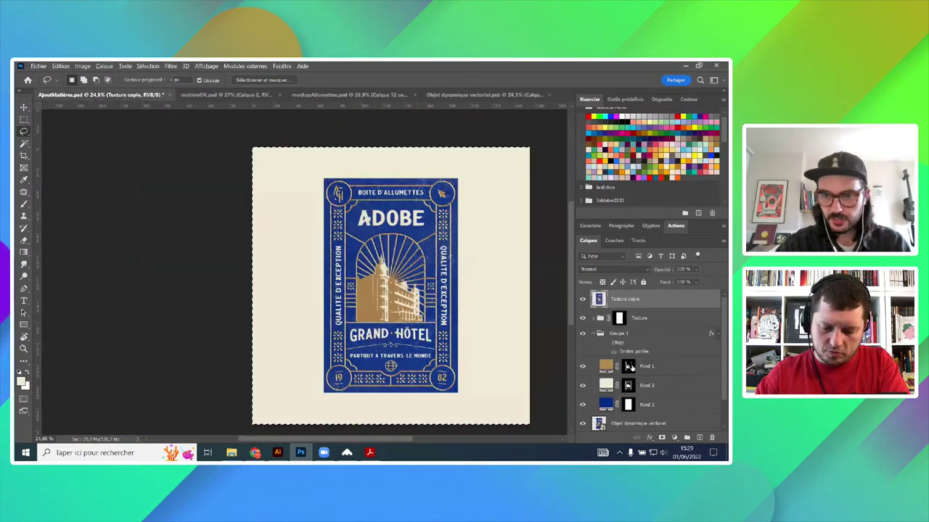
{"action": "left_click", "coordinate": [629, 367], "text": "alt"}
{"action": "scroll", "coordinate": [430, 281], "scroll_direction": "up", "scroll_amount": 5}
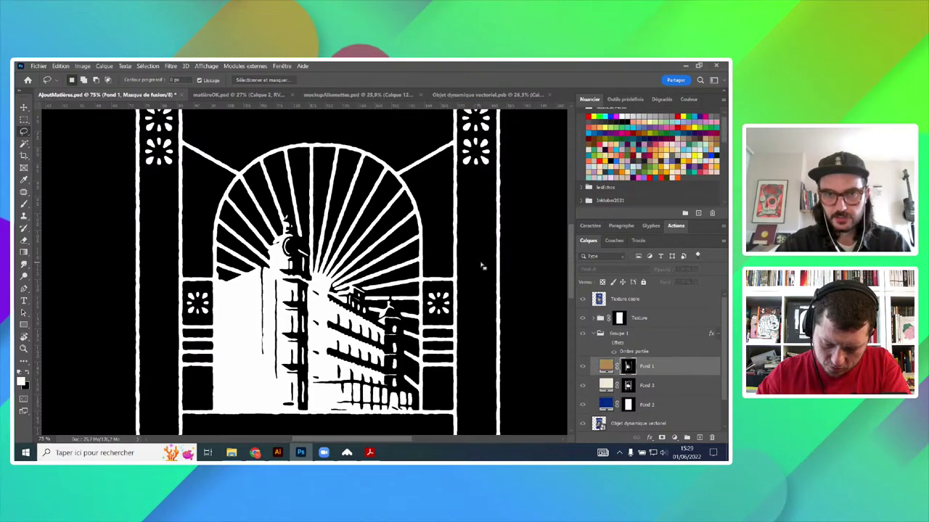
{"action": "scroll", "coordinate": [496, 258], "scroll_direction": "down", "scroll_amount": 3}
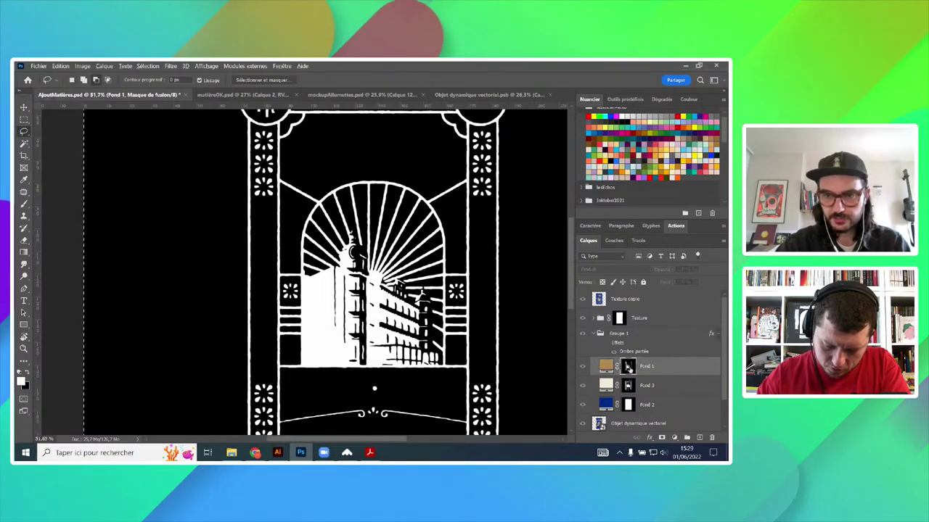
{"action": "left_click", "coordinate": [629, 367], "text": "alt"}
{"action": "scroll", "coordinate": [424, 301], "scroll_direction": "down", "scroll_amount": 3}
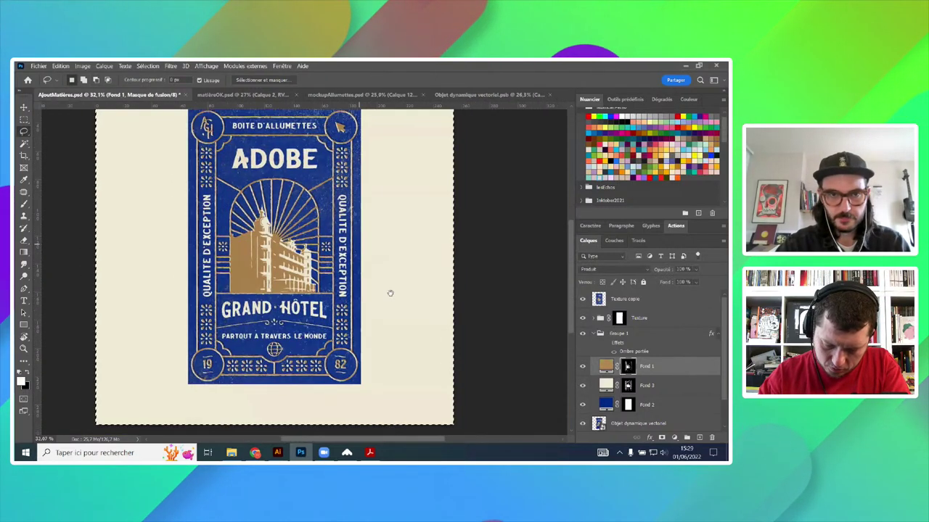
- Switch to the Rectangular Marquee tool and clear the selection around the whole canvas
{"action": "scroll", "coordinate": [396, 272], "scroll_direction": "up", "scroll_amount": 1}
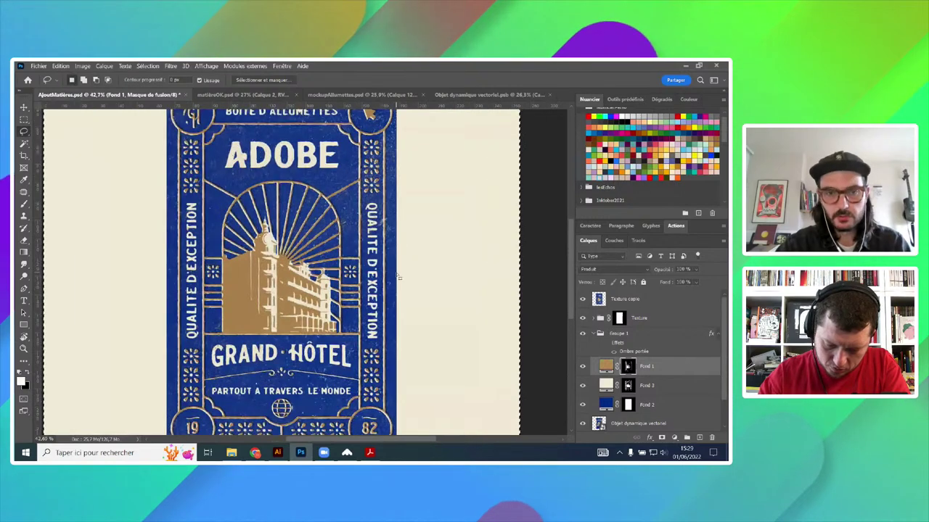
{"action": "scroll", "coordinate": [397, 276], "scroll_direction": "down", "scroll_amount": 1}
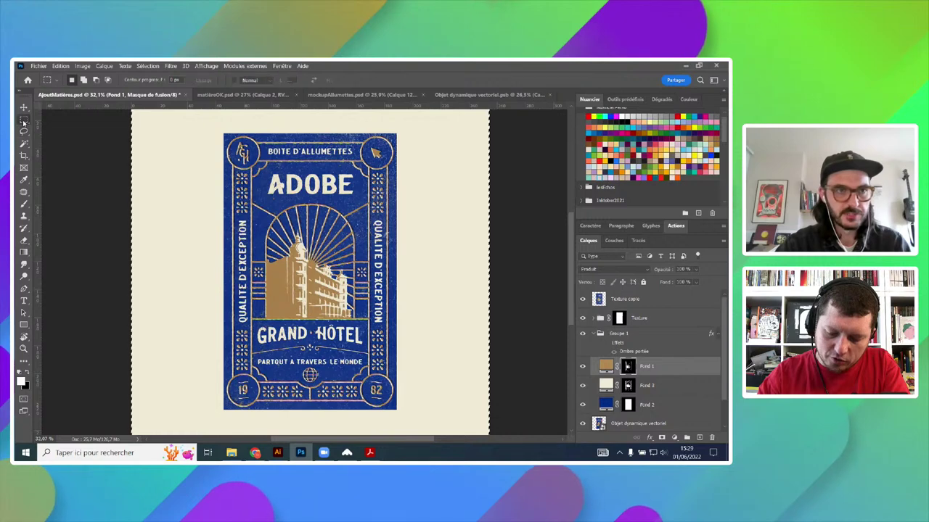
{"action": "key", "text": "m"}
{"action": "scroll", "coordinate": [439, 236], "scroll_direction": "down", "scroll_amount": 2}
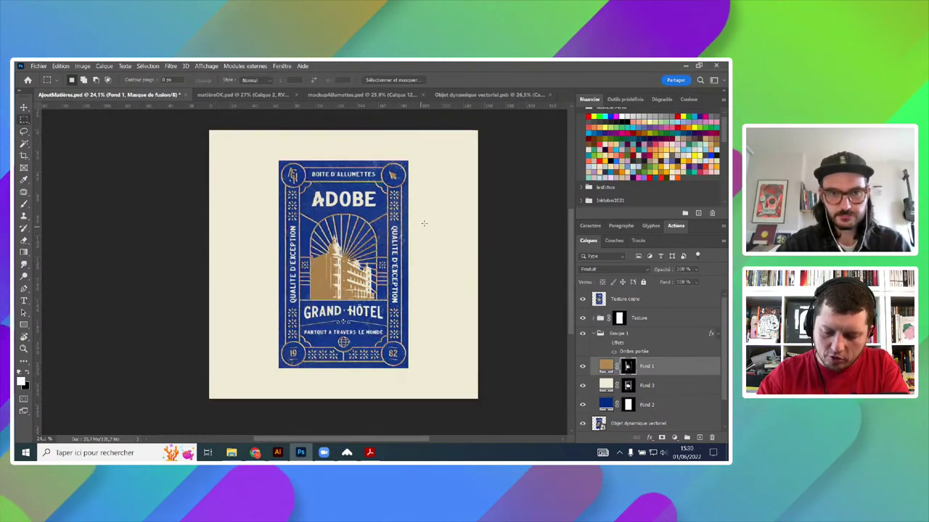
- Inspect the worn artwork up close in AjoutMatières.psd and switch to mockupAllumettes.psd to examine the matchbox and matches
{"action": "scroll", "coordinate": [425, 222], "scroll_direction": "up", "scroll_amount": 3}
{"action": "scroll", "coordinate": [425, 223], "scroll_direction": "down", "scroll_amount": 1}
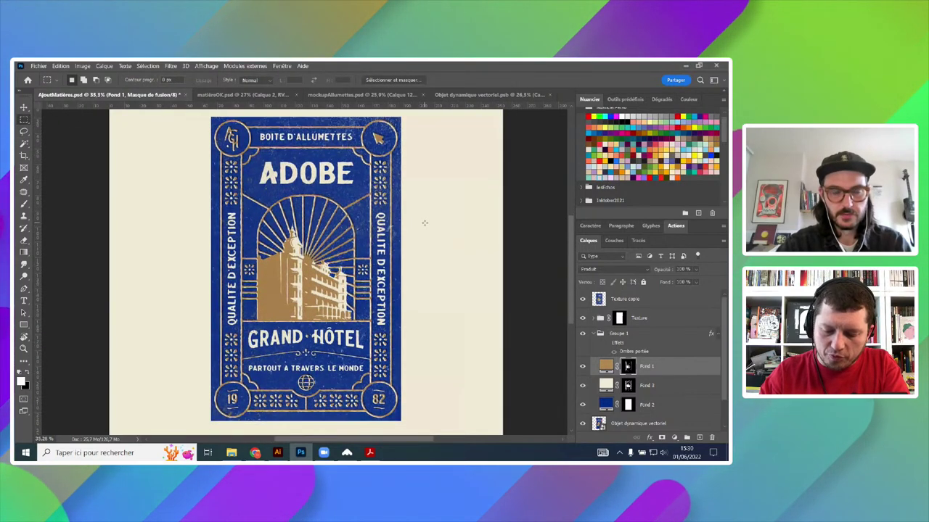
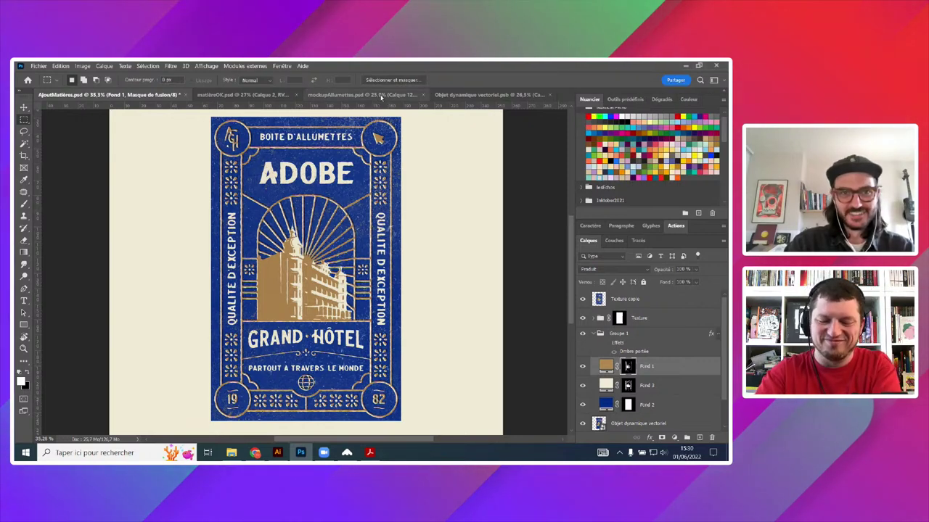
{"action": "left_click", "coordinate": [409, 99]}
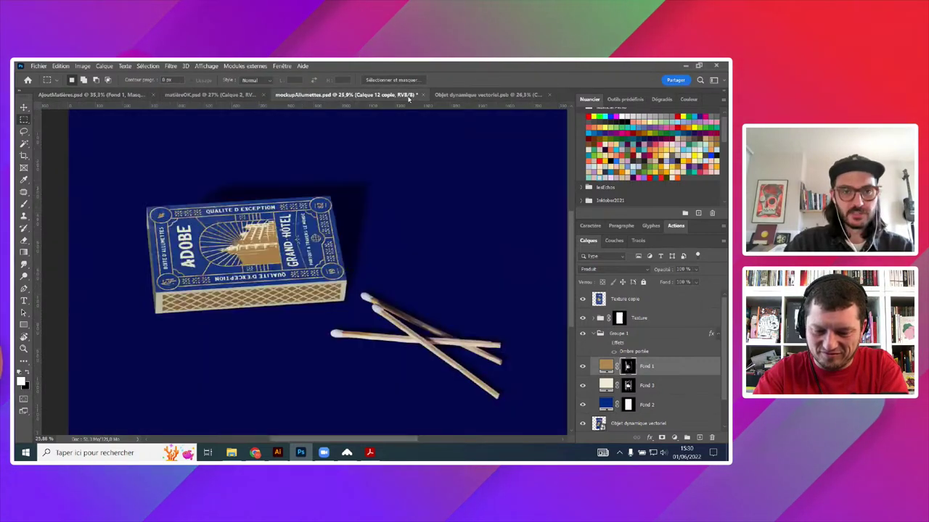
{"action": "scroll", "coordinate": [420, 228], "scroll_direction": "down", "scroll_amount": 3}
{"action": "scroll", "coordinate": [408, 251], "scroll_direction": "up", "scroll_amount": 3}
{"action": "scroll", "coordinate": [409, 250], "scroll_direction": "up", "scroll_amount": 1}
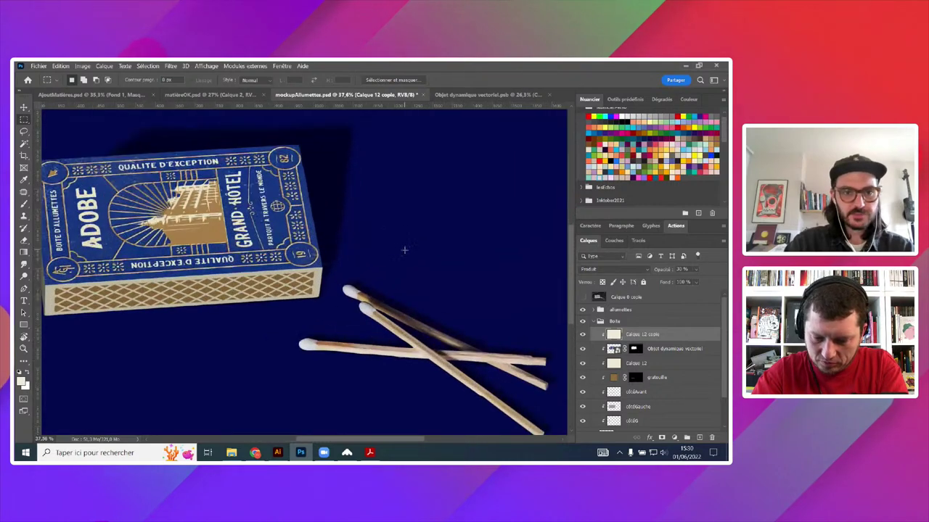
{"action": "scroll", "coordinate": [404, 244], "scroll_direction": "down", "scroll_amount": 1}
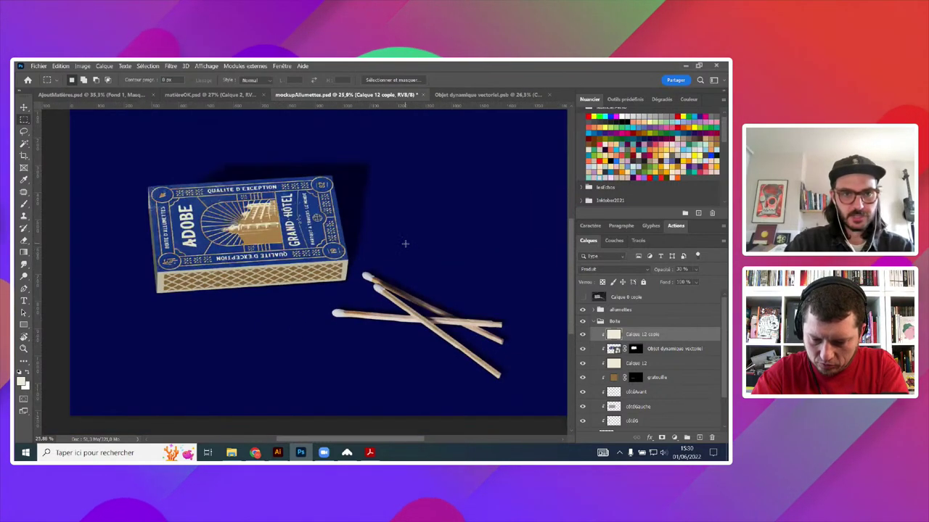
{"action": "scroll", "coordinate": [406, 240], "scroll_direction": "down", "scroll_amount": 1}
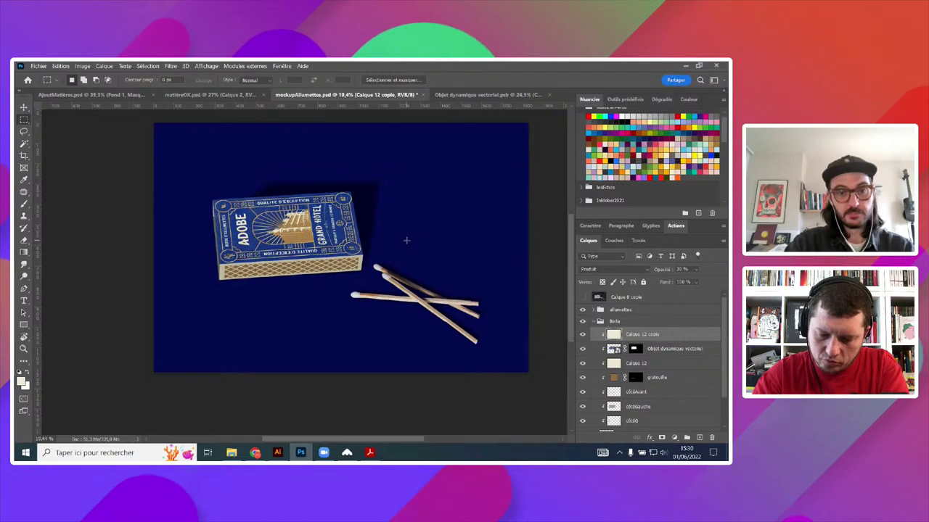
{"action": "scroll", "coordinate": [452, 240], "scroll_direction": "up", "scroll_amount": 2}
{"action": "left_click_drag", "start_coordinate": [481, 241], "coordinate": [485, 250]}
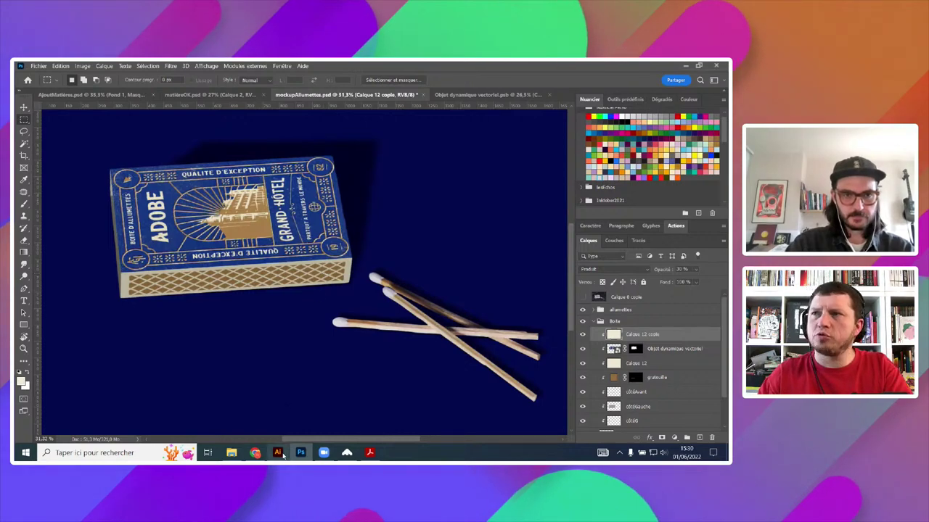
{"action": "mouse_move", "coordinate": [279, 450]}
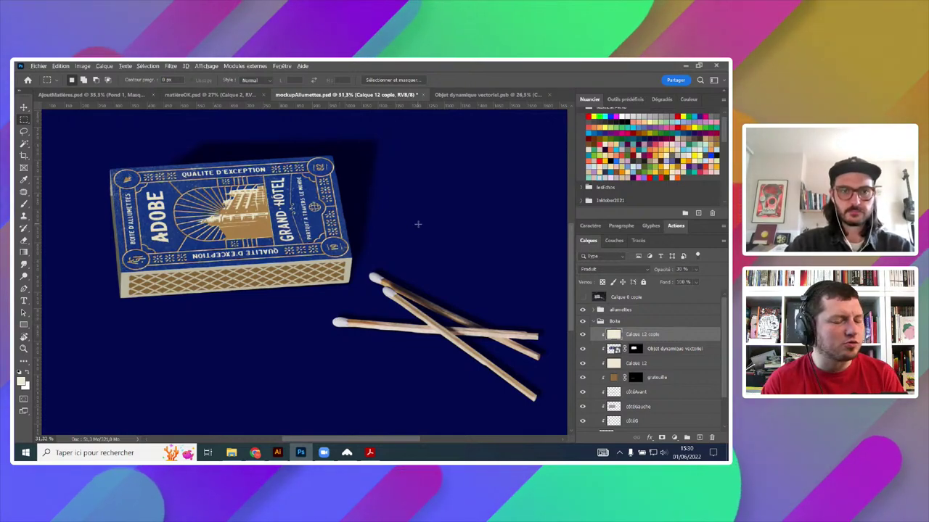
{"action": "scroll", "coordinate": [417, 224], "scroll_direction": "down", "scroll_amount": 4}
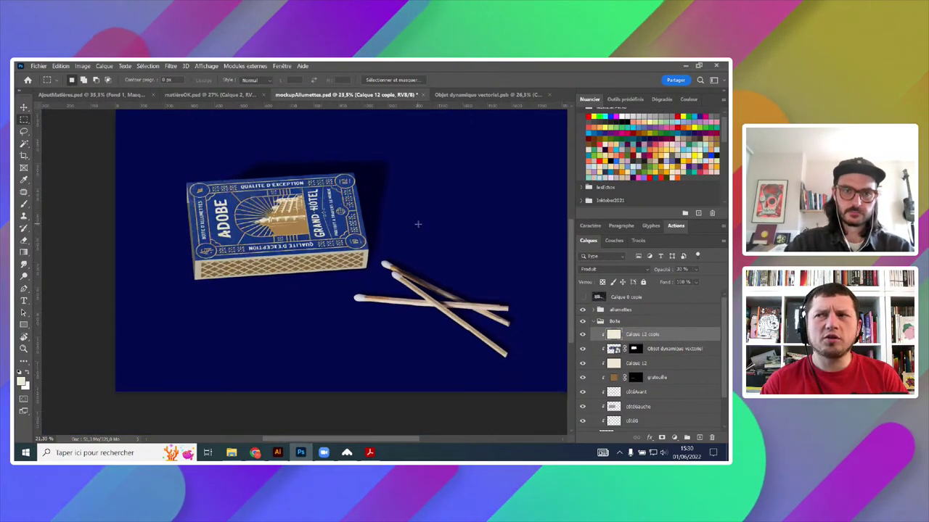
{"action": "scroll", "coordinate": [417, 224], "scroll_direction": "up", "scroll_amount": 2}
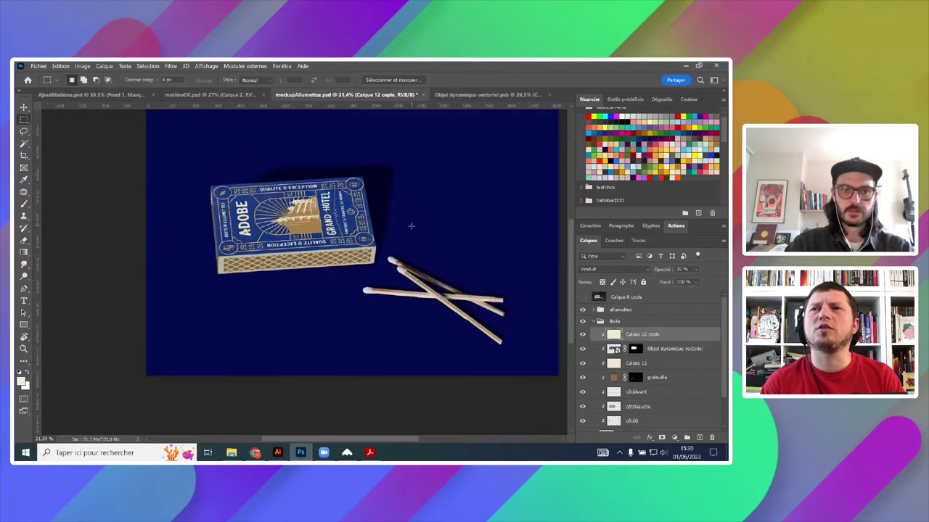
- Switch to Illustrator and examine the flat matchbox label and lattice strip artwork in the hotel identity document
{"action": "left_click", "coordinate": [295, 429]}
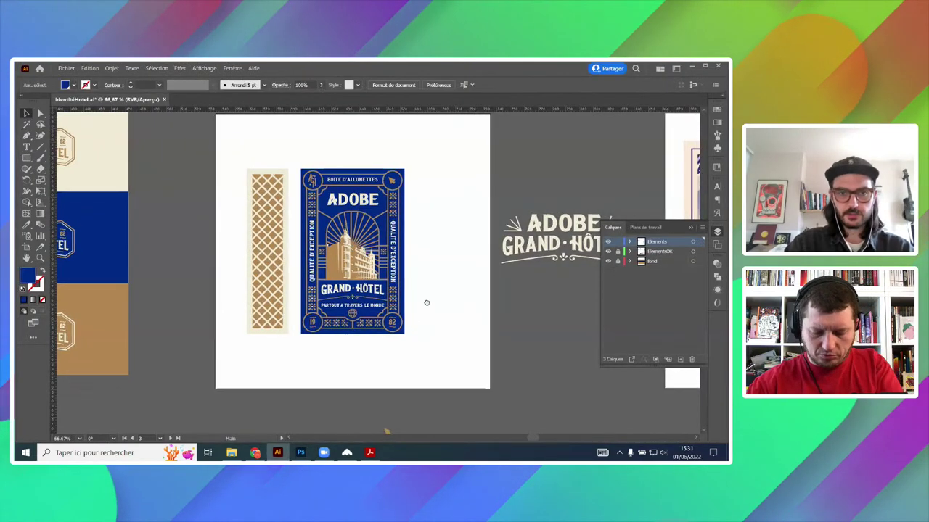
{"action": "left_click_drag", "start_coordinate": [426, 303], "coordinate": [398, 297]}
{"action": "scroll", "coordinate": [378, 236], "scroll_direction": "up", "scroll_amount": 3}
{"action": "mouse_move", "coordinate": [305, 255]}
{"action": "left_mouse_down"}
{"action": "mouse_move", "coordinate": [412, 272]}
{"action": "mouse_move", "coordinate": [402, 244]}
{"action": "mouse_move", "coordinate": [397, 253]}
{"action": "mouse_move", "coordinate": [302, 253]}
{"action": "left_mouse_up"}
{"action": "scroll", "coordinate": [421, 280], "scroll_direction": "down", "scroll_amount": 2}
{"action": "scroll", "coordinate": [333, 266], "scroll_direction": "down", "scroll_amount": 1}
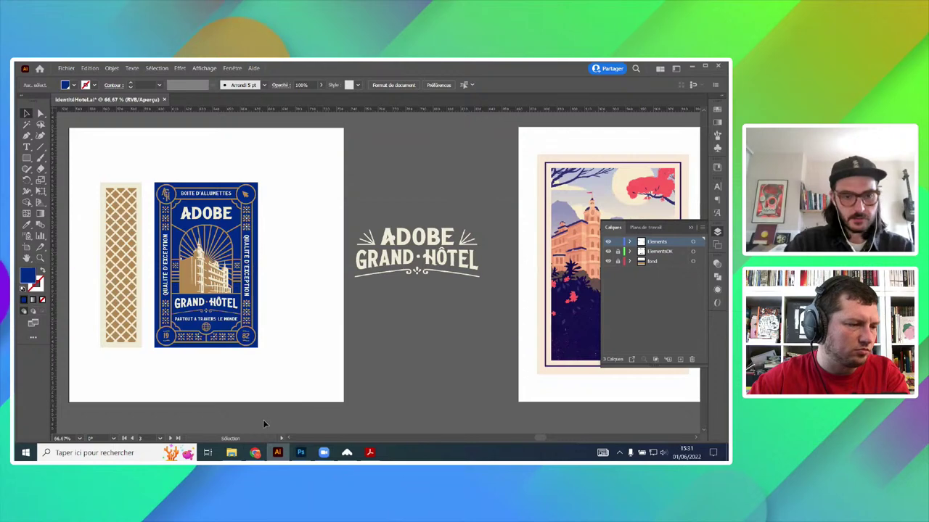
- Switch to File Explorer and browse to the Textures folder inside PRO > Synchronisation on the DATA drive
{"action": "left_click", "coordinate": [230, 453]}
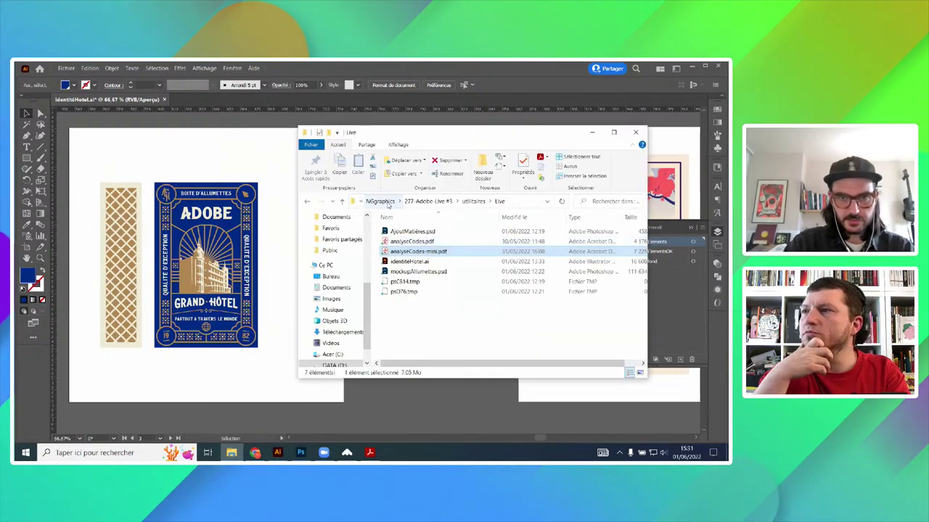
{"action": "left_click", "coordinate": [388, 204]}
{"action": "left_click", "coordinate": [408, 203]}
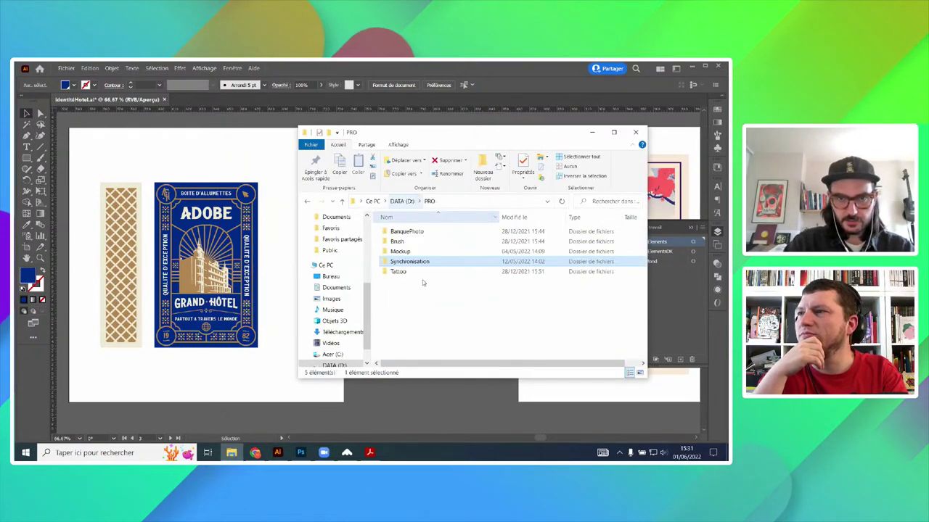
{"action": "double_click", "coordinate": [407, 261]}
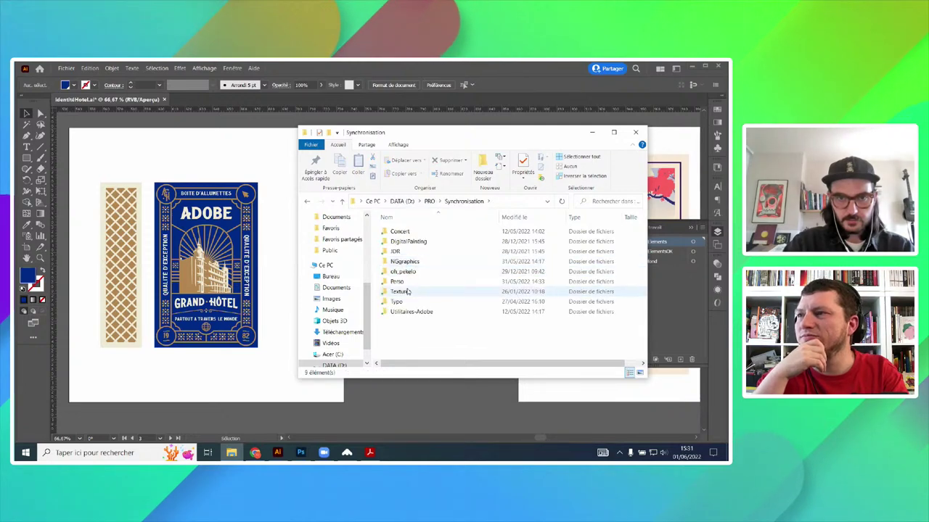
{"action": "double_click", "coordinate": [400, 291]}
{"action": "scroll", "coordinate": [403, 283], "scroll_direction": "down", "scroll_amount": 3}
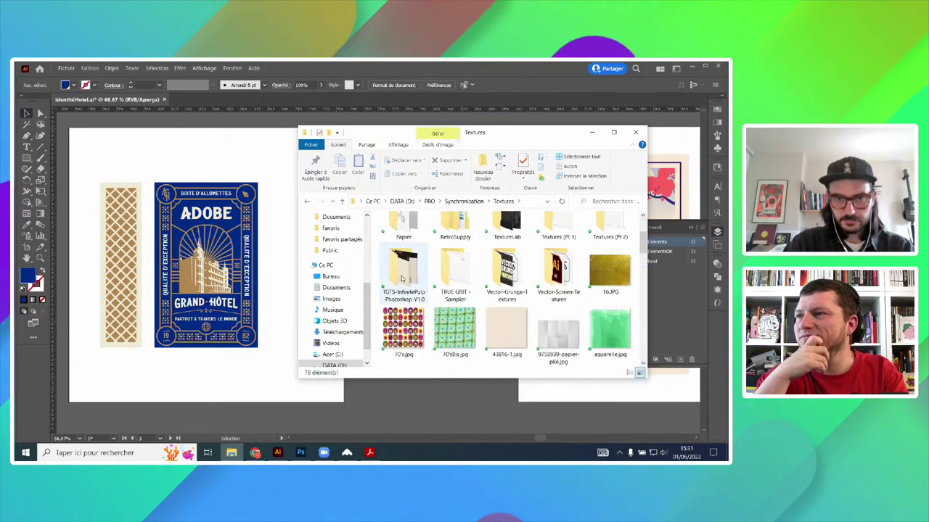
- Open the TGTS-InfinitePulp-Photoshop-V1.0 folder, view the paper sample previews 01-05, 06-10 and 11-15, and close the image viewer
{"action": "double_click", "coordinate": [401, 279]}
{"action": "double_click", "coordinate": [507, 254]}
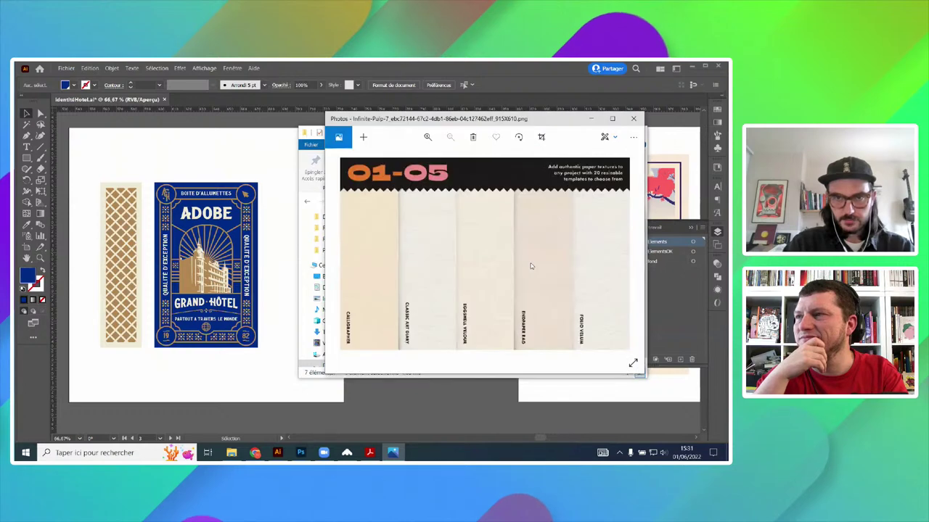
{"action": "left_click", "coordinate": [612, 118]}
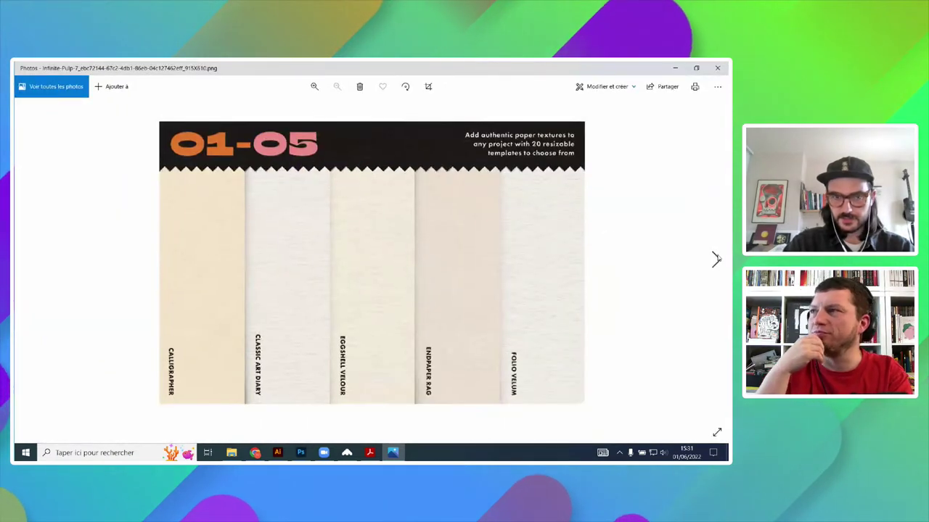
{"action": "left_click", "coordinate": [715, 260]}
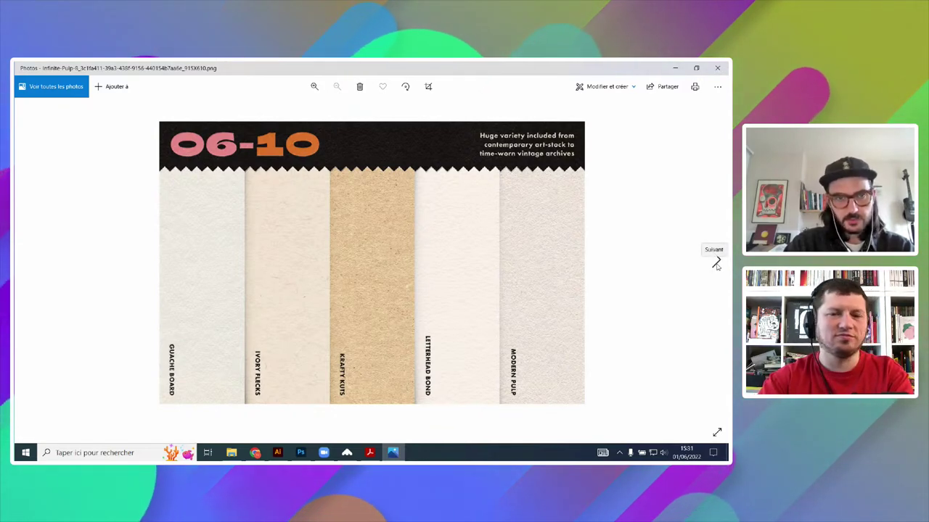
{"action": "left_click", "coordinate": [715, 264]}
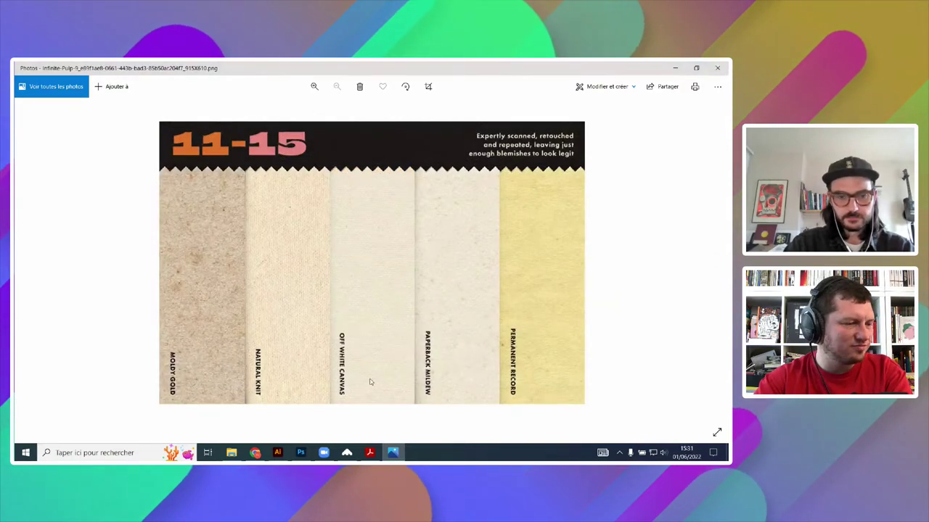
{"action": "left_click", "coordinate": [718, 70]}
{"action": "scroll", "coordinate": [342, 216], "scroll_direction": "up", "scroll_amount": 2}
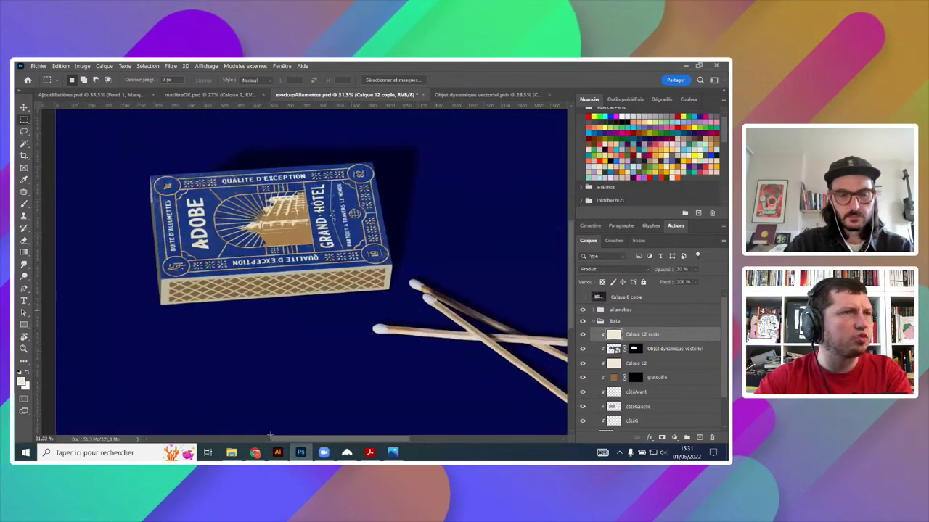
- Return to Illustrator and examine the postcard artboard, its postmark and the two 10F stamps above it up close
{"action": "left_click", "coordinate": [278, 452]}
{"action": "scroll", "coordinate": [428, 332], "scroll_direction": "down", "scroll_amount": 1}
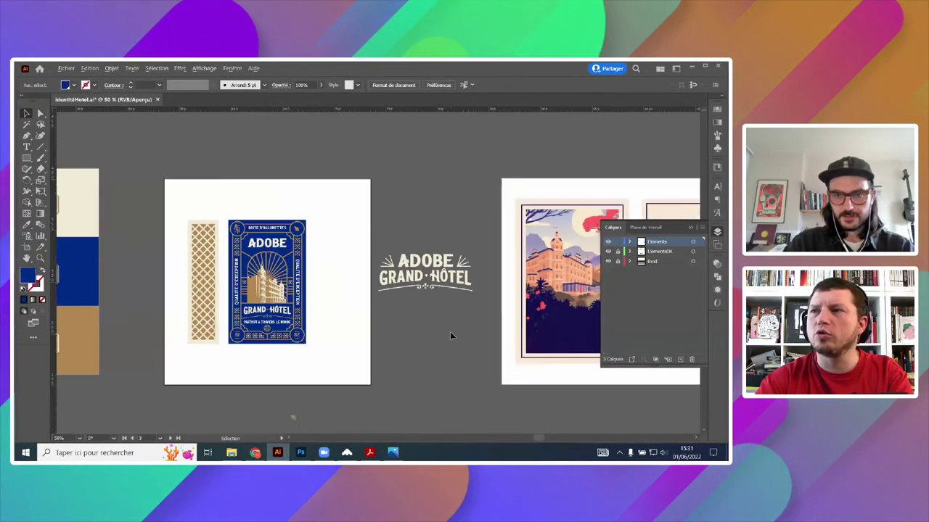
{"action": "left_click_drag", "start_coordinate": [458, 327], "coordinate": [211, 326]}
{"action": "scroll", "coordinate": [452, 291], "scroll_direction": "up", "scroll_amount": 2}
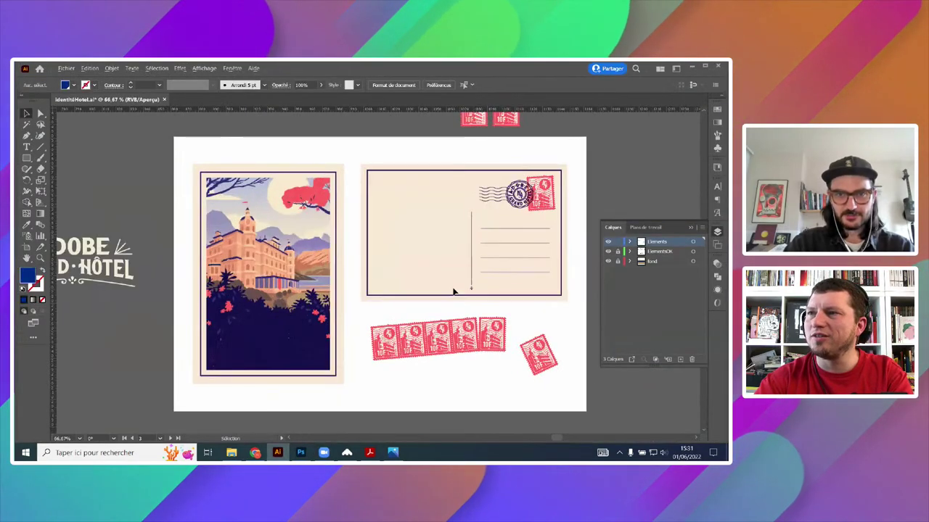
{"action": "scroll", "coordinate": [453, 291], "scroll_direction": "down", "scroll_amount": 1}
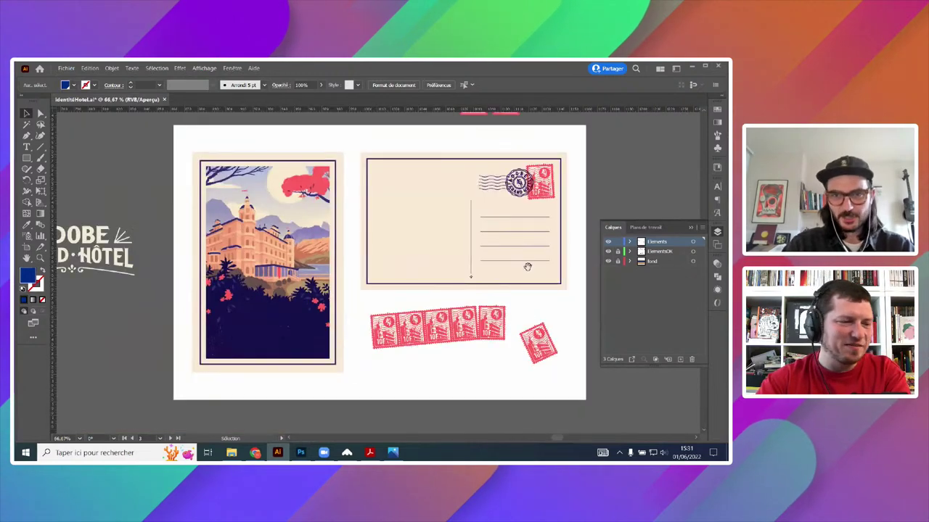
{"action": "left_click_drag", "start_coordinate": [527, 267], "coordinate": [490, 292]}
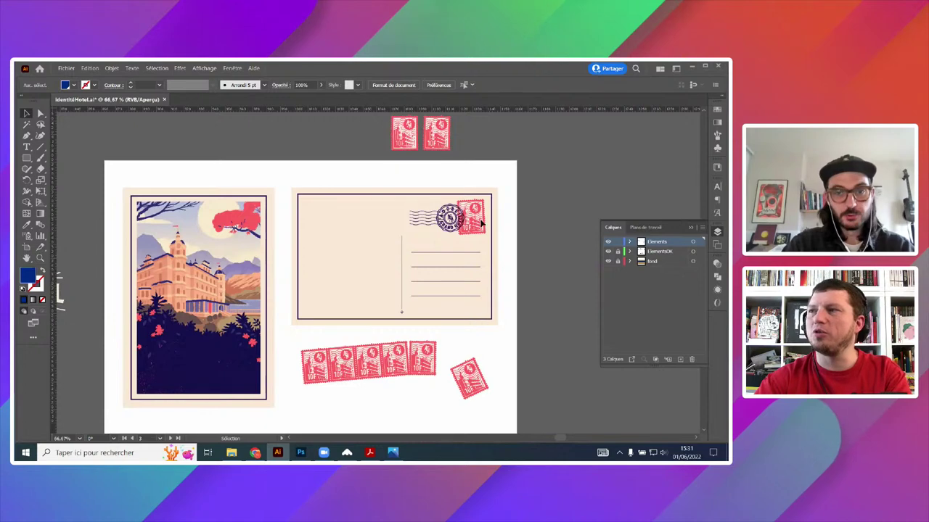
{"action": "scroll", "coordinate": [482, 223], "scroll_direction": "up", "scroll_amount": 3}
{"action": "scroll", "coordinate": [484, 268], "scroll_direction": "down", "scroll_amount": 2}
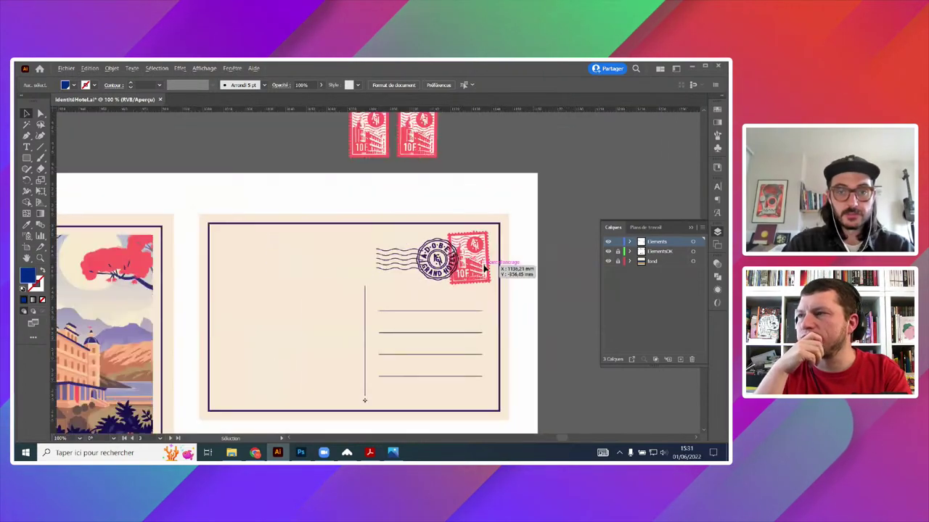
{"action": "scroll", "coordinate": [439, 140], "scroll_direction": "up", "scroll_amount": 2}
{"action": "scroll", "coordinate": [457, 269], "scroll_direction": "up", "scroll_amount": 4}
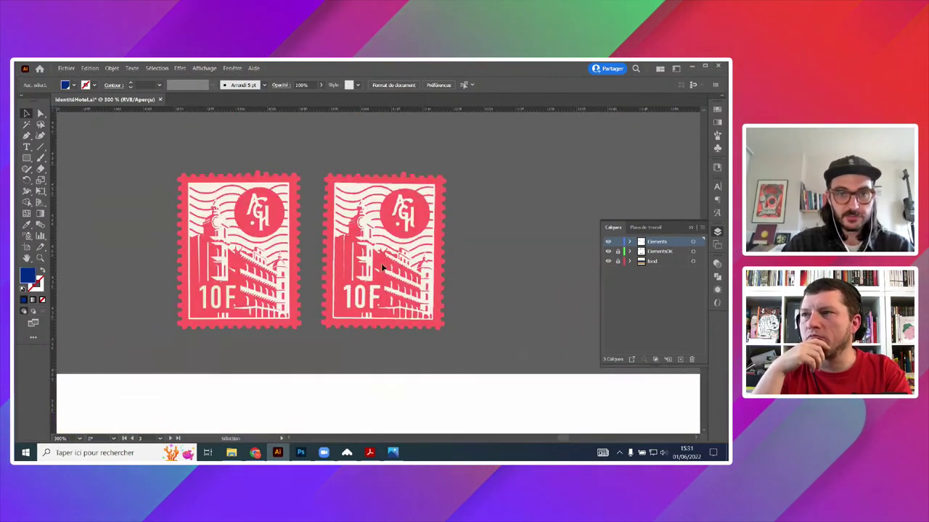
- Compare the matchbox label with the illustrated postcard and its stamped back
{"action": "scroll", "coordinate": [436, 288], "scroll_direction": "down", "scroll_amount": 6}
{"action": "left_click_drag", "start_coordinate": [341, 307], "coordinate": [578, 143]}
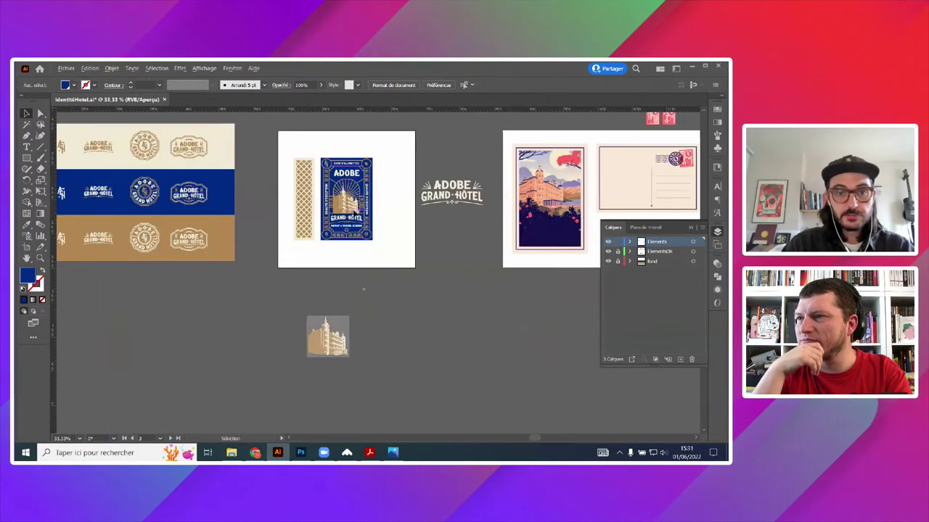
{"action": "scroll", "coordinate": [354, 212], "scroll_direction": "up", "scroll_amount": 3}
{"action": "scroll", "coordinate": [319, 265], "scroll_direction": "down", "scroll_amount": 2}
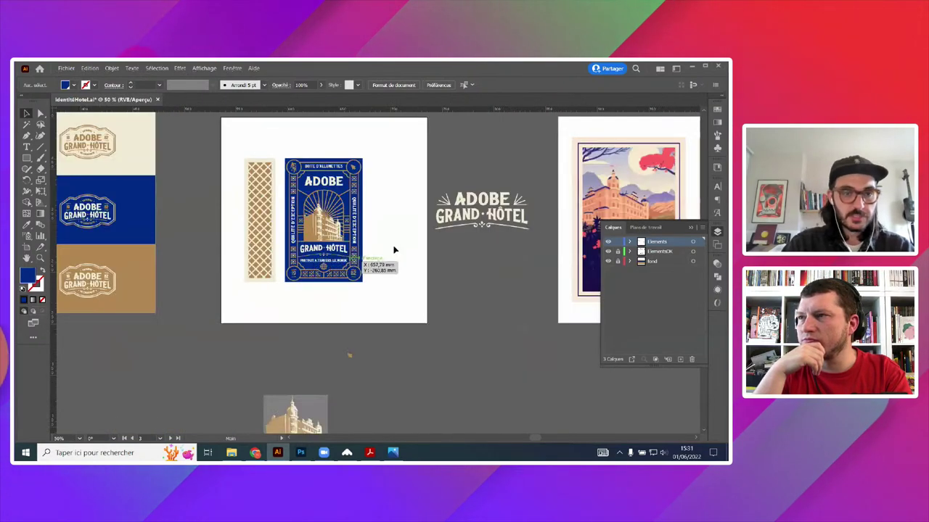
{"action": "scroll", "coordinate": [394, 250], "scroll_direction": "right", "scroll_amount": 4}
{"action": "scroll", "coordinate": [577, 191], "scroll_direction": "up", "scroll_amount": 2}
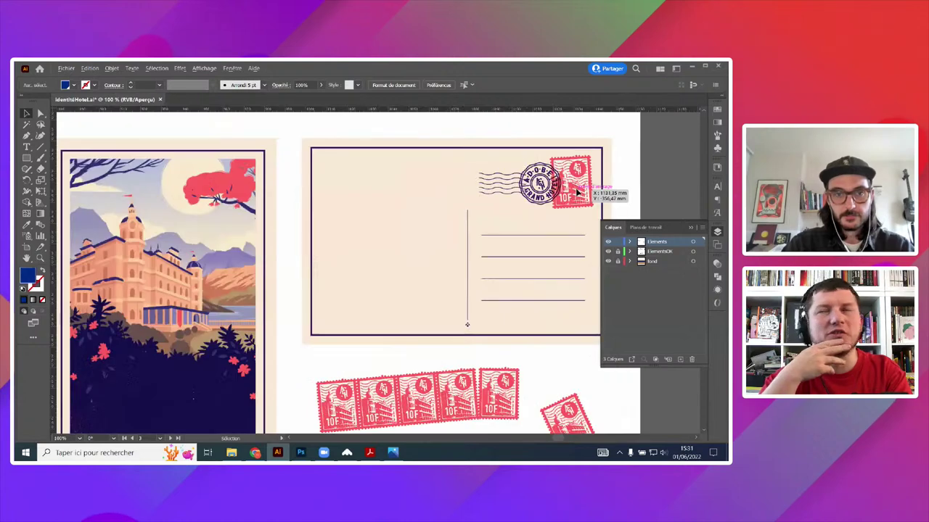
{"action": "left_click_drag", "start_coordinate": [574, 188], "coordinate": [435, 166]}
{"action": "scroll", "coordinate": [465, 275], "scroll_direction": "left", "scroll_amount": 3}
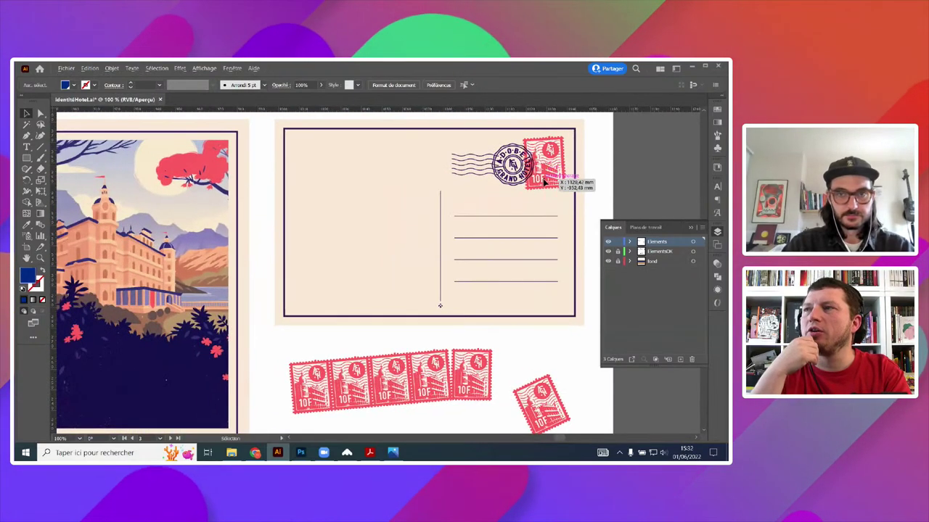
{"action": "scroll", "coordinate": [552, 181], "scroll_direction": "down", "scroll_amount": 1}
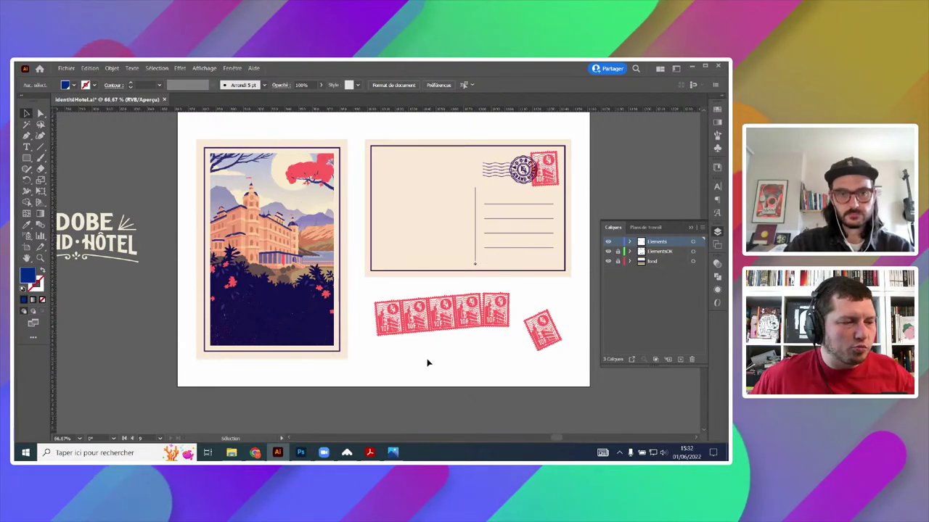
- Go from the postcard artboard back to the matchbox artboard and view the label up close
{"action": "scroll", "coordinate": [427, 362], "scroll_direction": "down", "scroll_amount": 1}
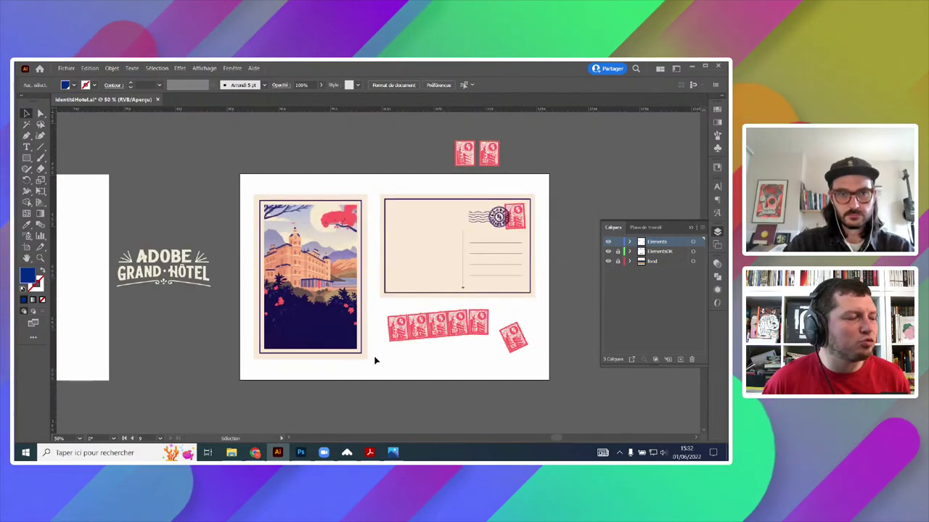
{"action": "left_click_drag", "start_coordinate": [214, 362], "coordinate": [337, 336]}
{"action": "left_click_drag", "start_coordinate": [337, 336], "coordinate": [332, 335]}
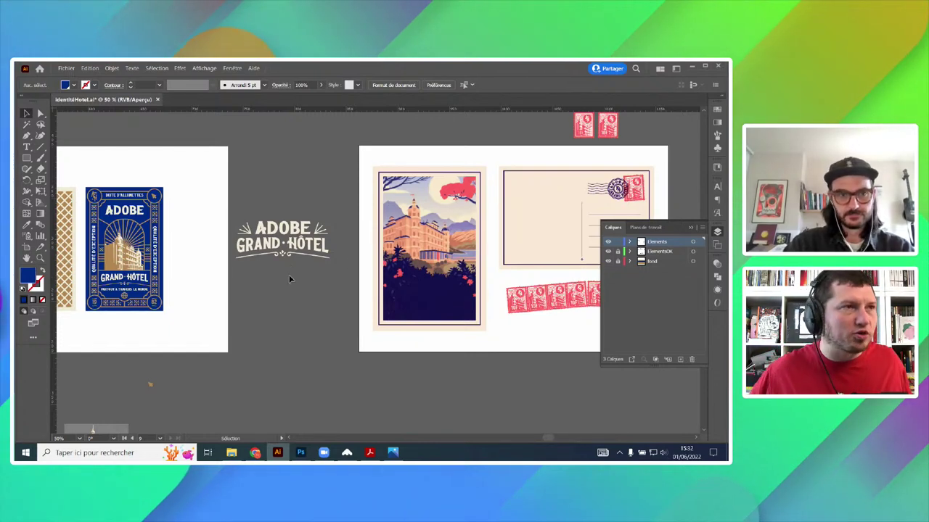
{"action": "key", "text": "space"}
{"action": "left_click_drag", "start_coordinate": [227, 301], "coordinate": [360, 291]}
{"action": "key", "text": "ctrl+plus"}
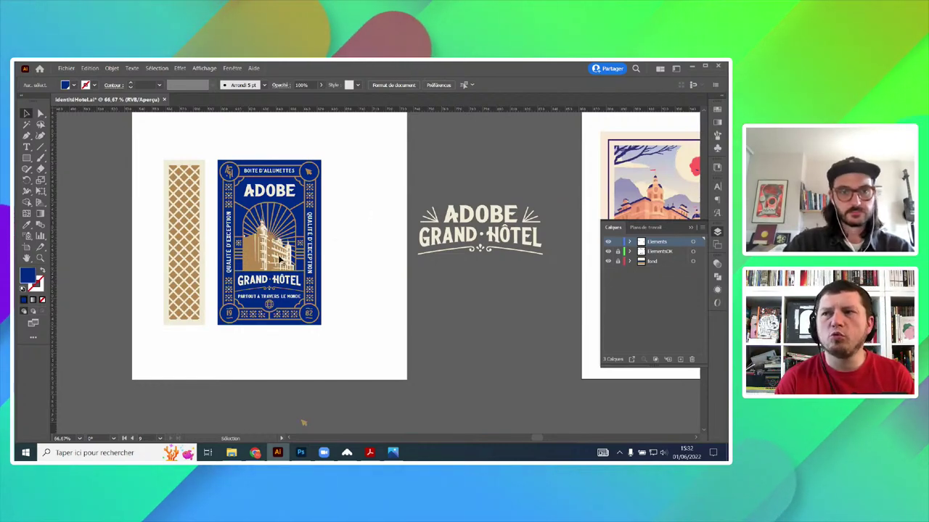
{"action": "scroll", "coordinate": [252, 263], "scroll_direction": "up", "scroll_amount": 2}
{"action": "scroll", "coordinate": [447, 235], "scroll_direction": "down", "scroll_amount": 1}
{"action": "key", "text": "space"}
{"action": "left_click_drag", "start_coordinate": [452, 205], "coordinate": [412, 251]}
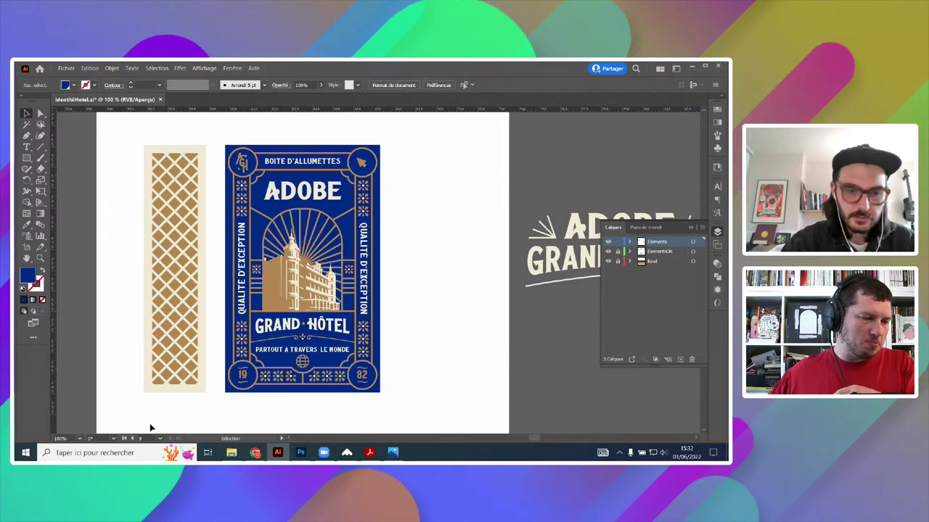
- Switch to File Explorer, browse to NGgraphics > 277-Adobe-Live #3 > utilitaires and open affiche.psd
{"action": "left_click", "coordinate": [231, 453]}
{"action": "left_click", "coordinate": [375, 201]}
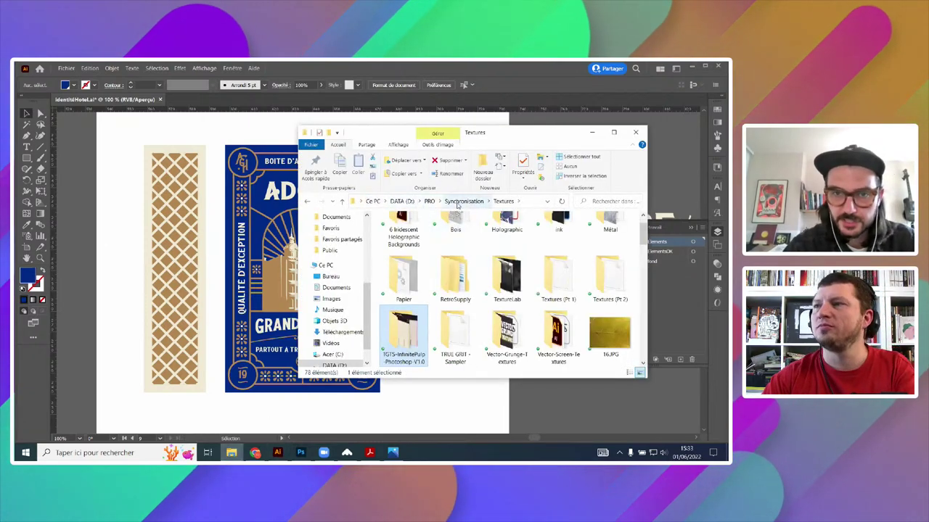
{"action": "left_click", "coordinate": [463, 201]}
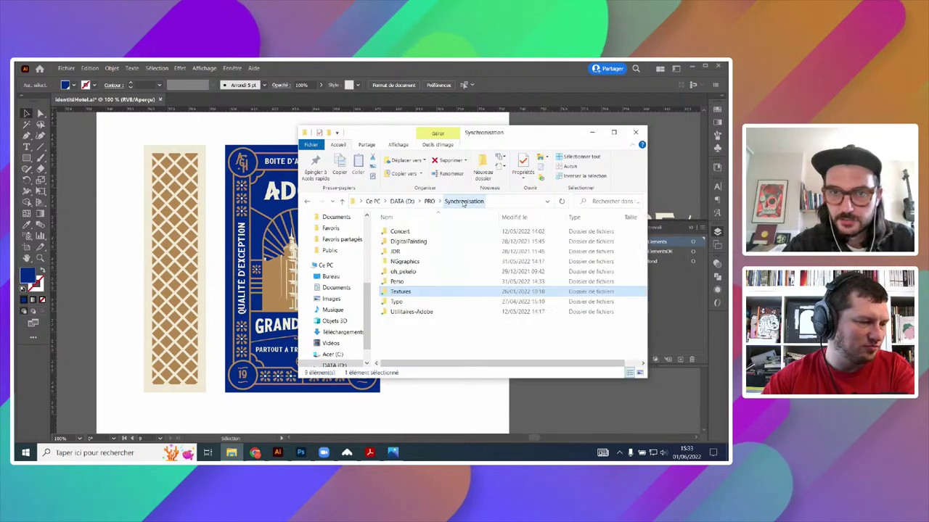
{"action": "left_click", "coordinate": [412, 263]}
{"action": "double_click", "coordinate": [412, 263]}
{"action": "scroll", "coordinate": [456, 319], "scroll_direction": "down", "scroll_amount": 20}
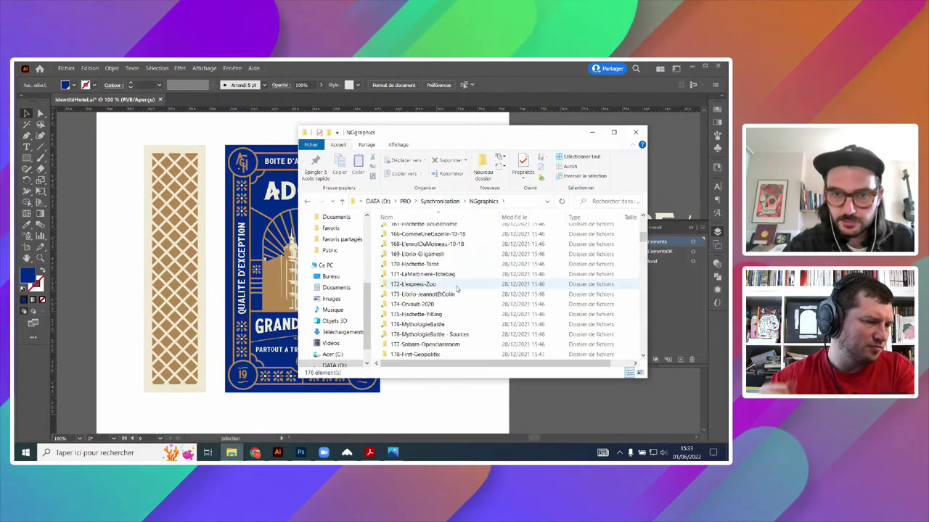
{"action": "scroll", "coordinate": [455, 319], "scroll_direction": "down", "scroll_amount": 6}
{"action": "double_click", "coordinate": [455, 315]}
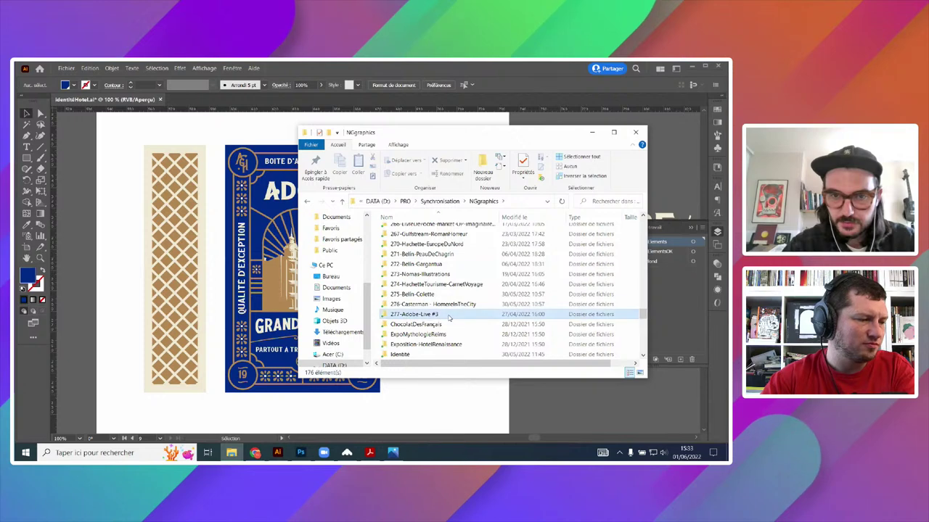
{"action": "double_click", "coordinate": [455, 243]}
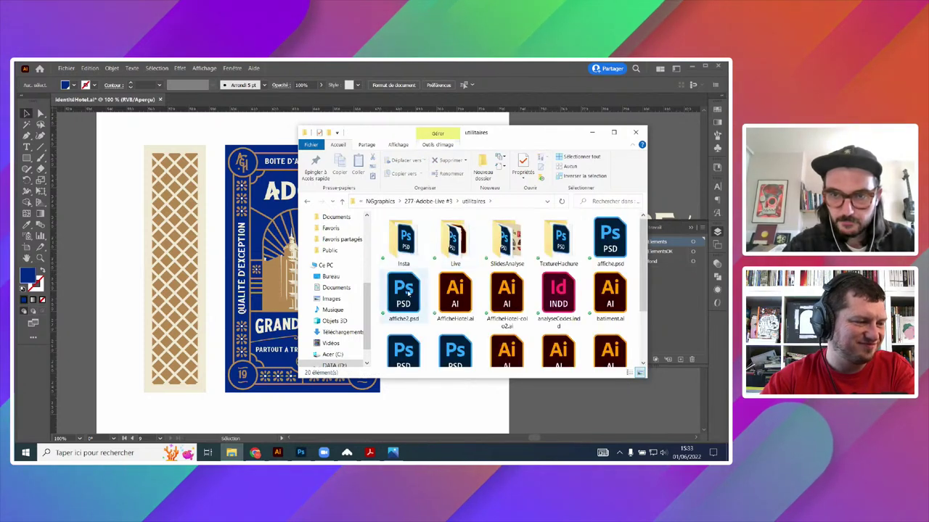
{"action": "left_click", "coordinate": [610, 250]}
{"action": "double_click", "coordinate": [610, 250]}
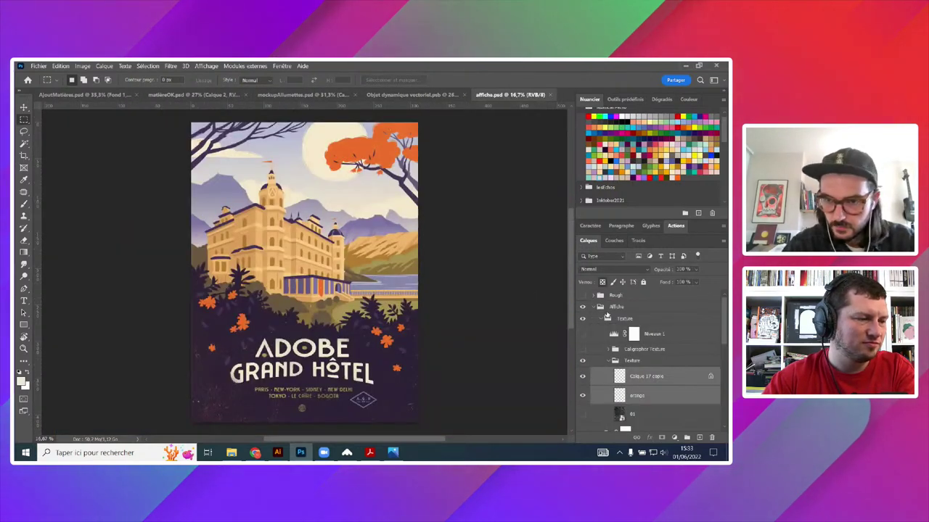
- Hide the Affiche group and the Arrière-plan layer in the poster file, collapse Affiche and turn on the Rough group
{"action": "left_click", "coordinate": [582, 307]}
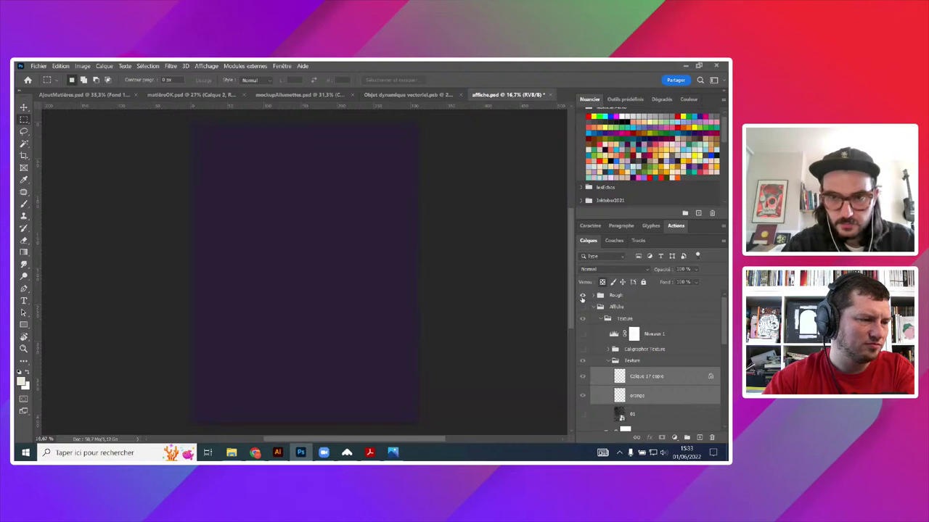
{"action": "left_click", "coordinate": [592, 308]}
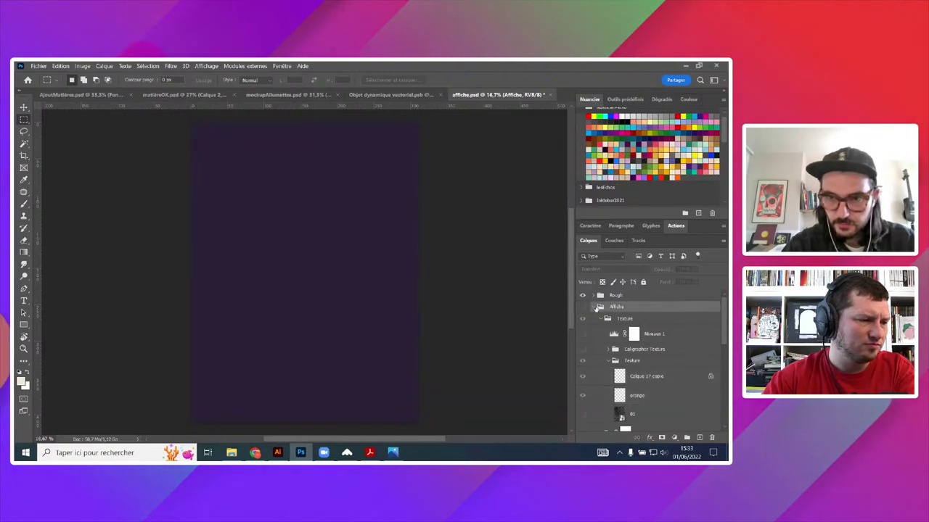
{"action": "left_click", "coordinate": [594, 308]}
{"action": "left_click", "coordinate": [583, 323]}
{"action": "left_click", "coordinate": [609, 323]}
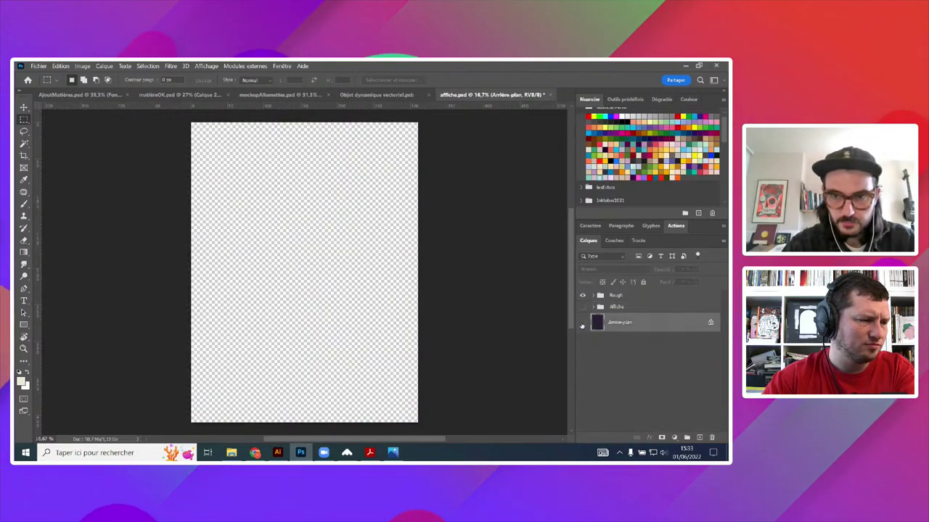
- Show the crayonné group inside Rough and add a white-filled layer directly beneath it to view the pencil sketch
{"action": "left_click", "coordinate": [595, 295]}
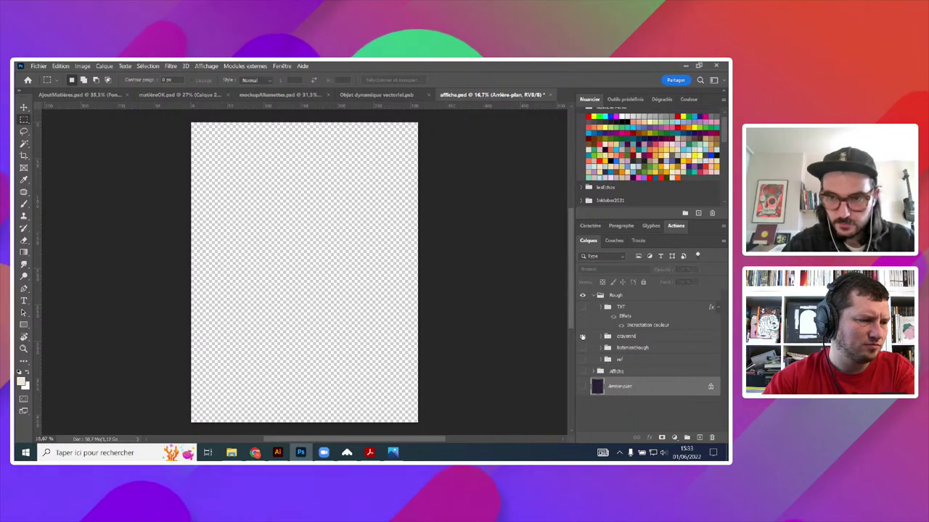
{"action": "left_click", "coordinate": [582, 336]}
{"action": "left_click", "coordinate": [633, 348]}
{"action": "key", "text": "ctrl+shift+n"}
{"action": "key", "text": "Return"}
{"action": "key", "text": "ctrl+BackSpace"}
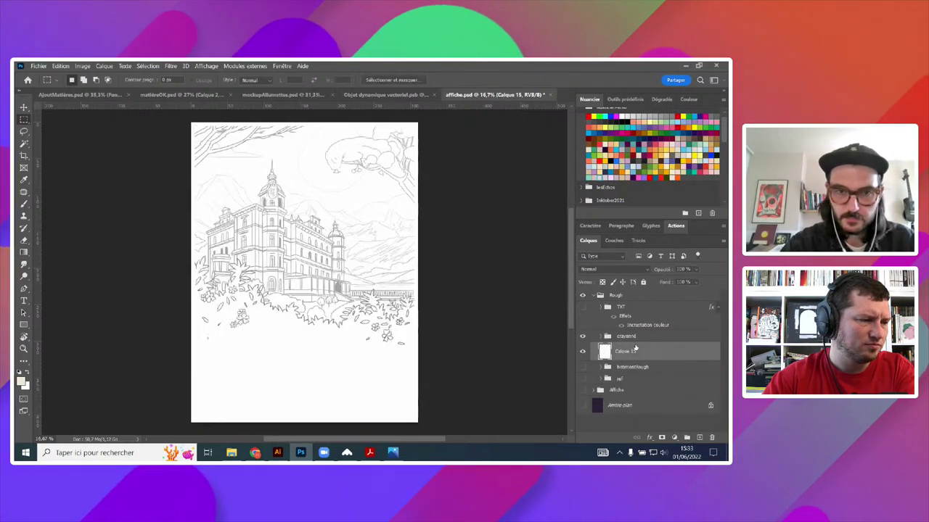
{"action": "scroll", "coordinate": [281, 181], "scroll_direction": "up", "scroll_amount": 4}
{"action": "scroll", "coordinate": [374, 227], "scroll_direction": "down", "scroll_amount": 1}
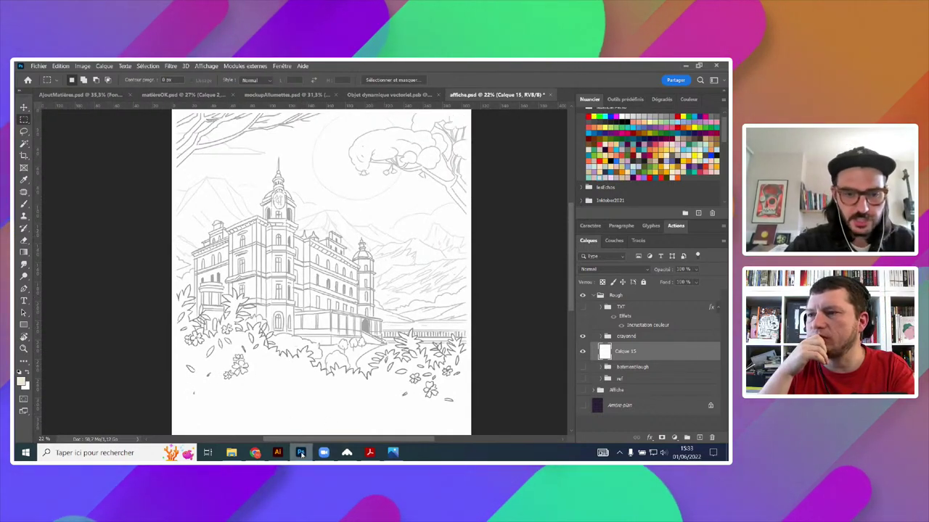
- Switch to Illustrator and examine the hotel's logo variations on the cream, blue and brown bands
{"action": "left_click", "coordinate": [277, 453]}
{"action": "scroll", "coordinate": [380, 296], "scroll_direction": "down", "scroll_amount": 4}
{"action": "scroll", "coordinate": [411, 301], "scroll_direction": "left", "scroll_amount": 6}
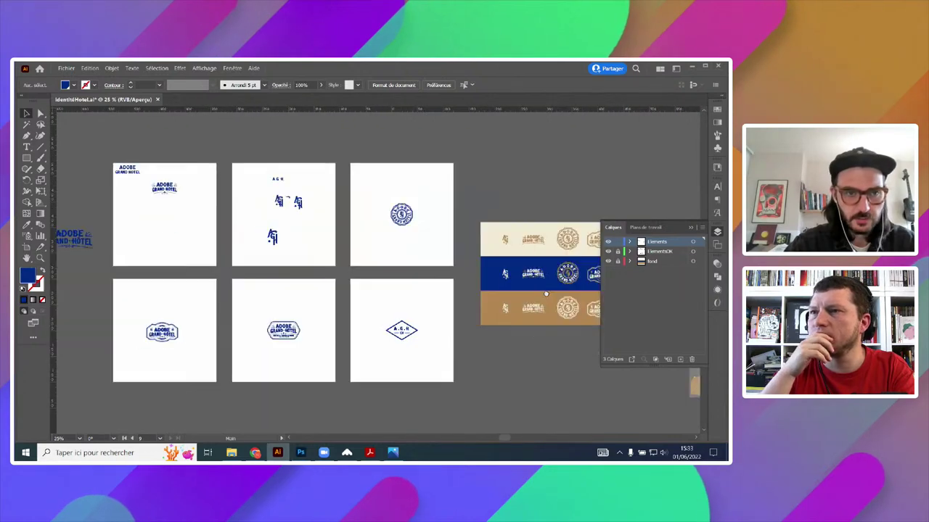
{"action": "scroll", "coordinate": [176, 183], "scroll_direction": "up", "scroll_amount": 1}
{"action": "scroll", "coordinate": [210, 217], "scroll_direction": "right", "scroll_amount": 6}
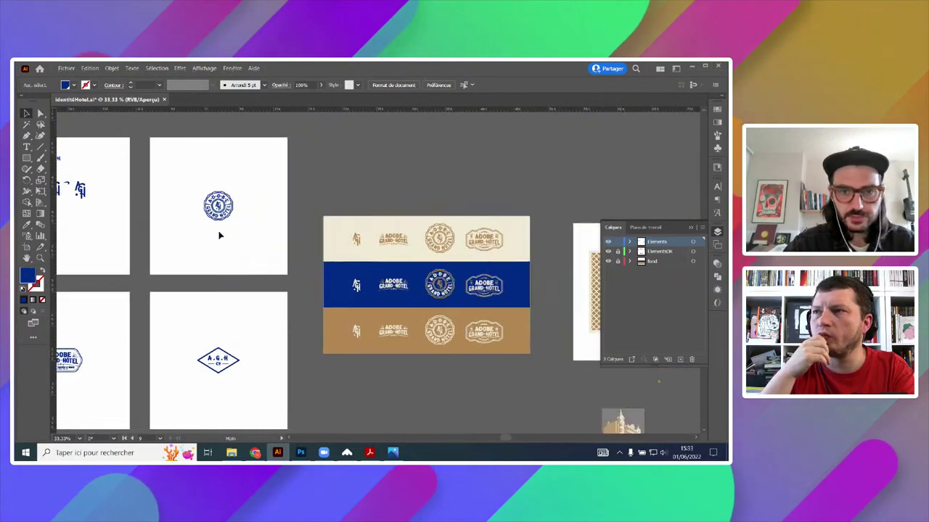
{"action": "scroll", "coordinate": [344, 251], "scroll_direction": "up", "scroll_amount": 3}
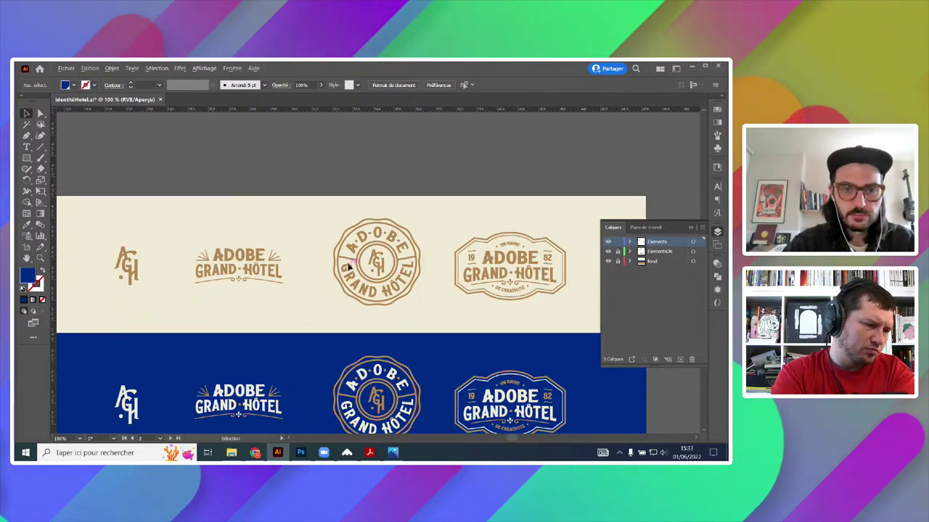
{"action": "scroll", "coordinate": [290, 263], "scroll_direction": "down", "scroll_amount": 1}
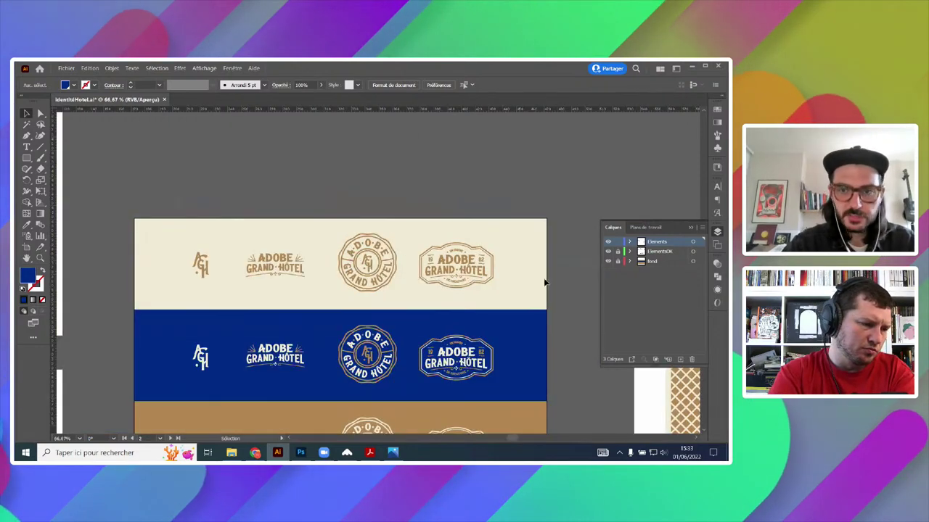
- Try moving the brown monogram, wordmark and round seal from the cream band onto the empty canvas above, and undo the move
{"action": "left_click", "coordinate": [355, 240]}
{"action": "left_click_drag", "start_coordinate": [354, 239], "coordinate": [355, 109]}
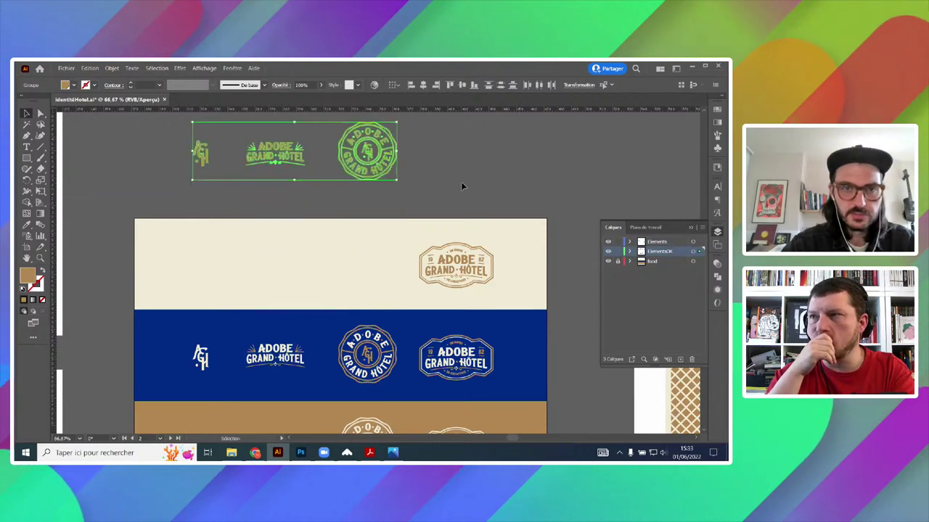
{"action": "left_click", "coordinate": [460, 182]}
{"action": "scroll", "coordinate": [351, 145], "scroll_direction": "up", "scroll_amount": 2}
{"action": "left_click_drag", "start_coordinate": [273, 222], "coordinate": [369, 258]}
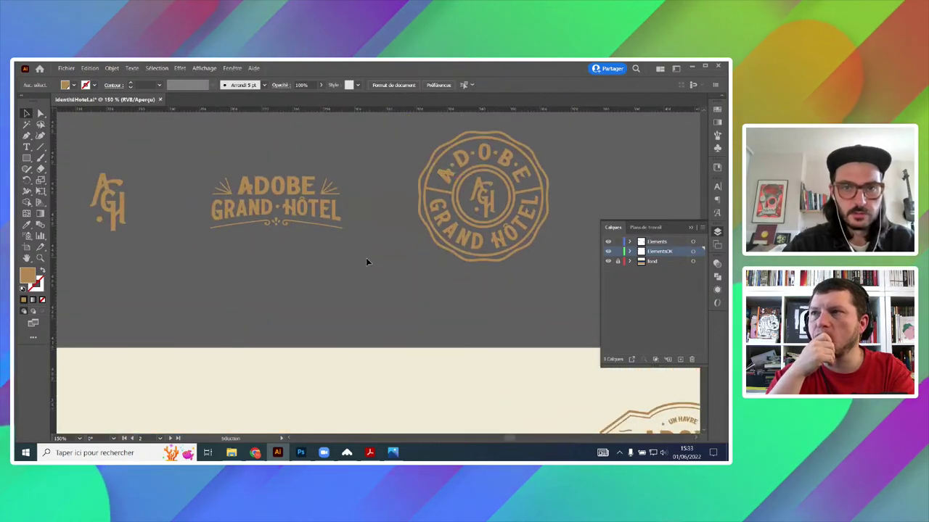
{"action": "scroll", "coordinate": [365, 257], "scroll_direction": "down", "scroll_amount": 1}
{"action": "left_click_drag", "start_coordinate": [487, 259], "coordinate": [444, 247]}
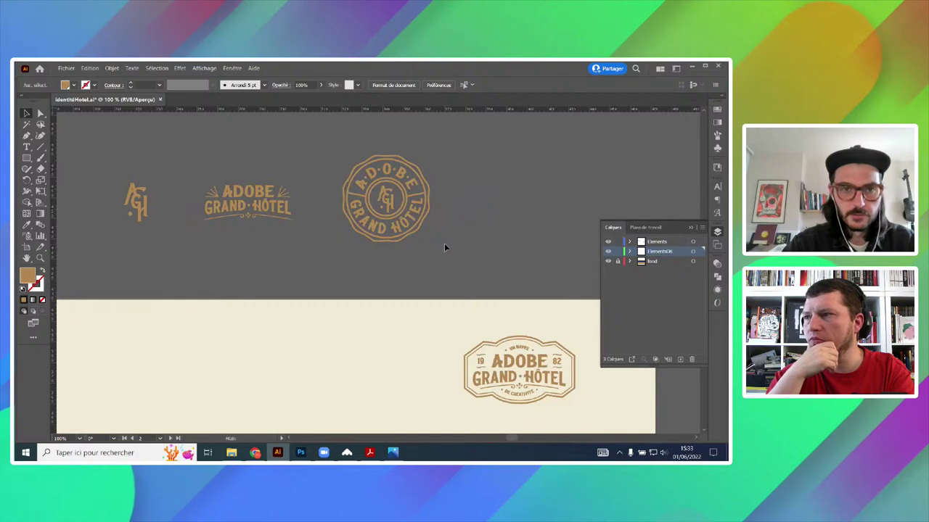
{"action": "key", "text": "ctrl+z"}
{"action": "left_click_drag", "start_coordinate": [404, 313], "coordinate": [359, 249]}
{"action": "left_click", "coordinate": [387, 209]}
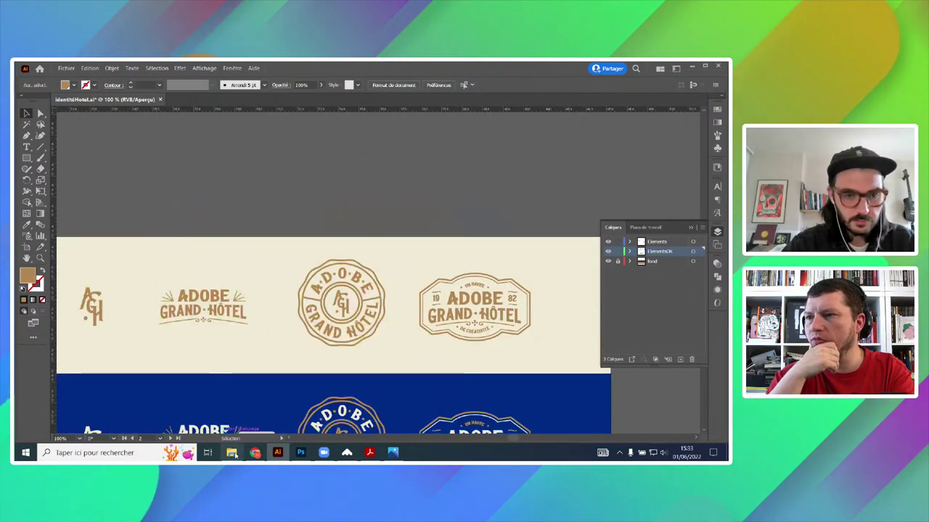
- Switch to File Explorer, find the 220-Nomas Tacos project in NGgraphics and open its bat folder
{"action": "left_click", "coordinate": [232, 453]}
{"action": "left_click", "coordinate": [380, 201]}
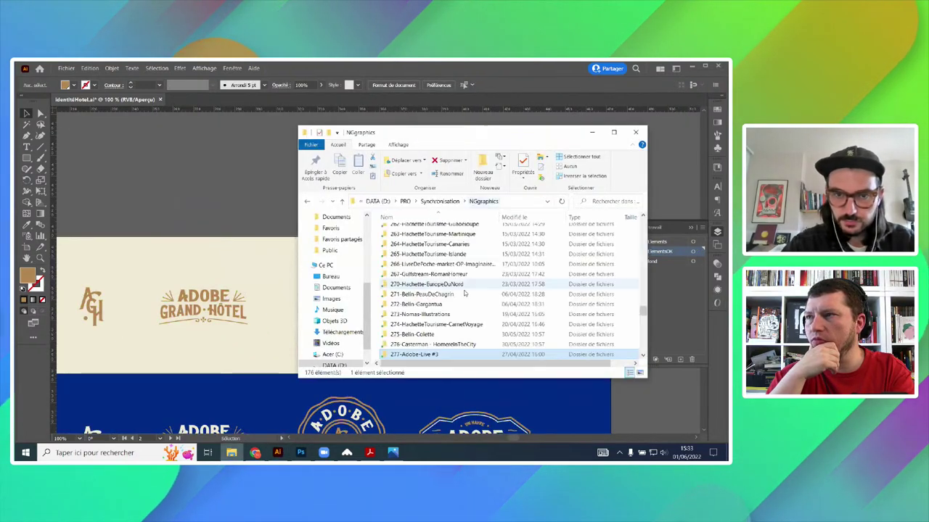
{"action": "scroll", "coordinate": [468, 327], "scroll_direction": "up", "scroll_amount": 5}
{"action": "scroll", "coordinate": [464, 319], "scroll_direction": "up", "scroll_amount": 5}
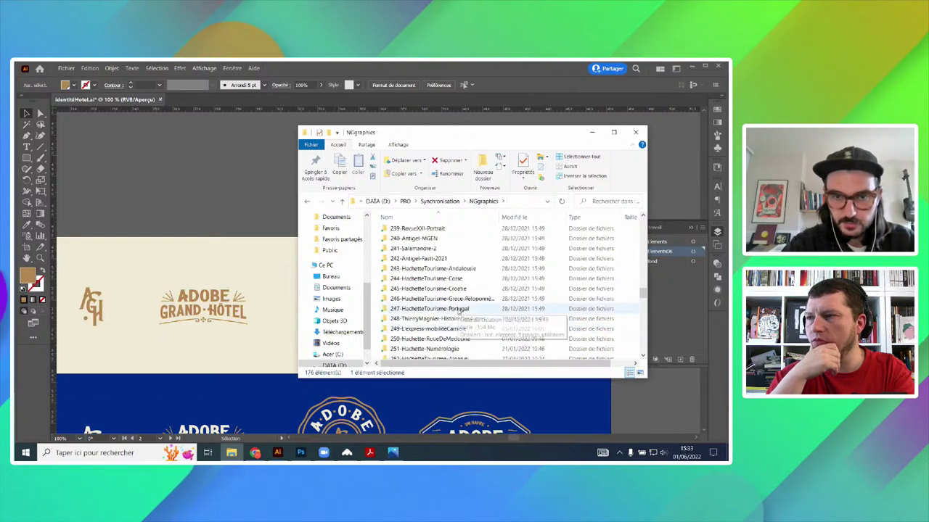
{"action": "scroll", "coordinate": [458, 308], "scroll_direction": "up", "scroll_amount": 3}
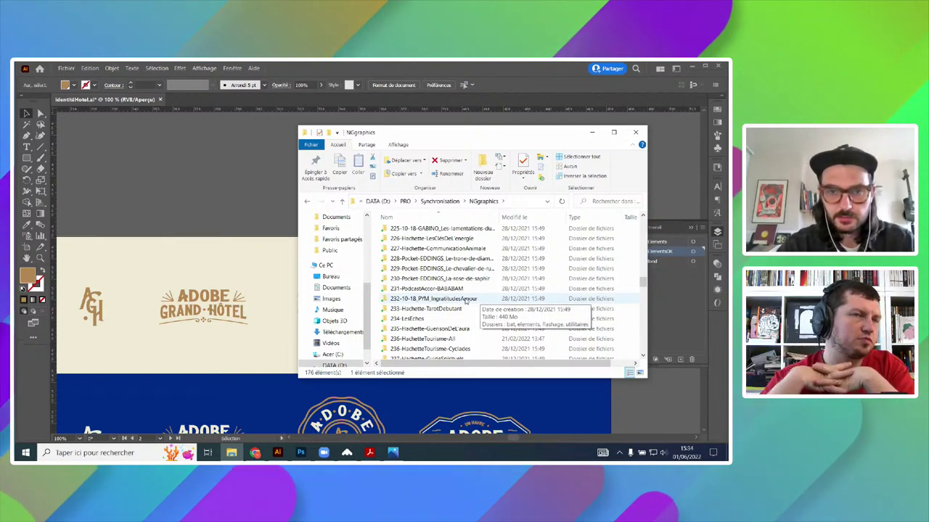
{"action": "scroll", "coordinate": [465, 303], "scroll_direction": "up", "scroll_amount": 1}
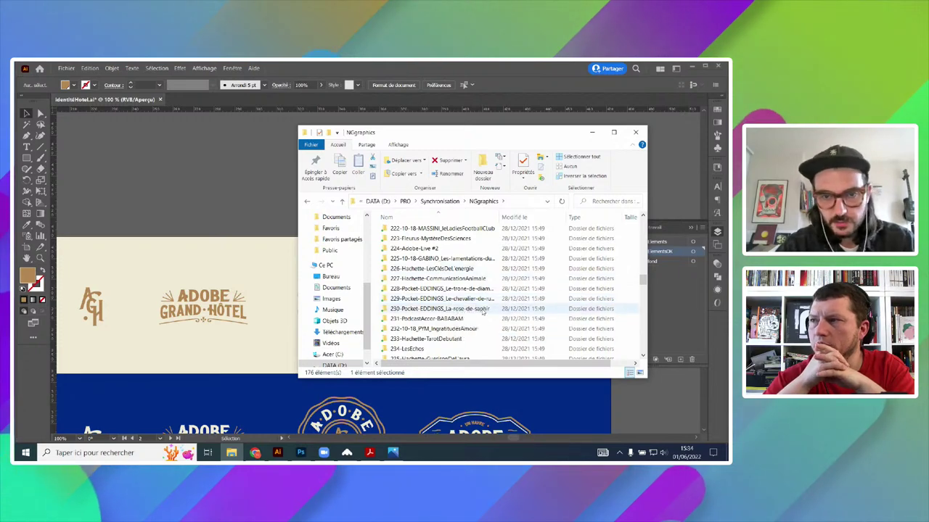
{"action": "scroll", "coordinate": [464, 290], "scroll_direction": "up", "scroll_amount": 2}
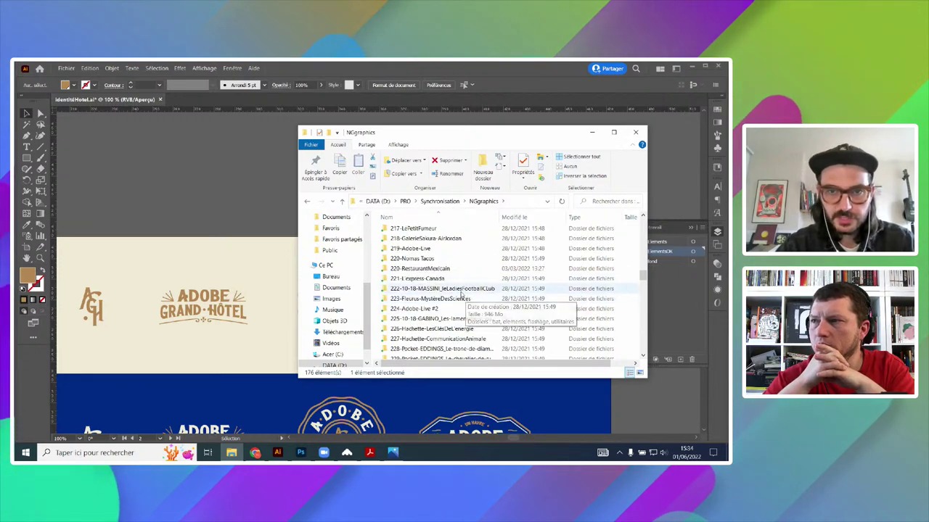
{"action": "double_click", "coordinate": [439, 261]}
{"action": "double_click", "coordinate": [426, 232]}
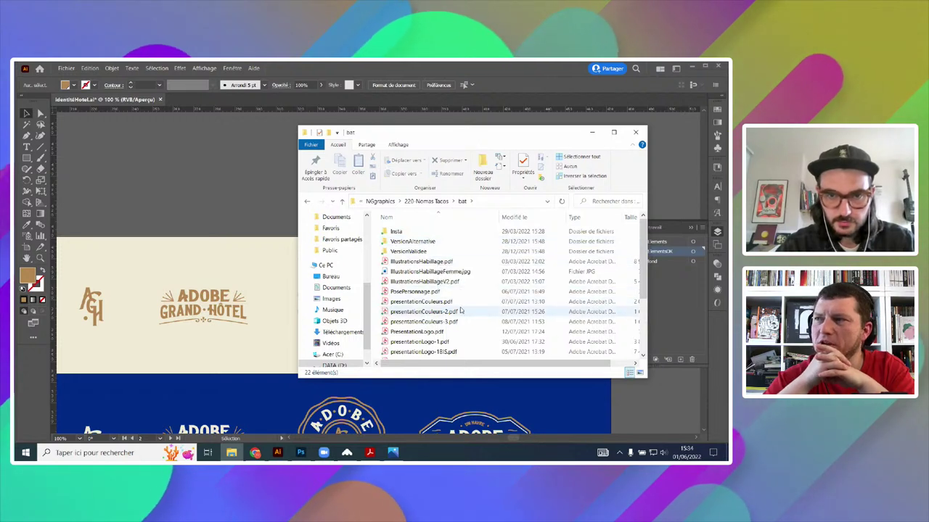
- Open PresentationLogo.pdf, skim through to its last page and try to close the document
{"action": "scroll", "coordinate": [435, 336], "scroll_direction": "down", "scroll_amount": 1}
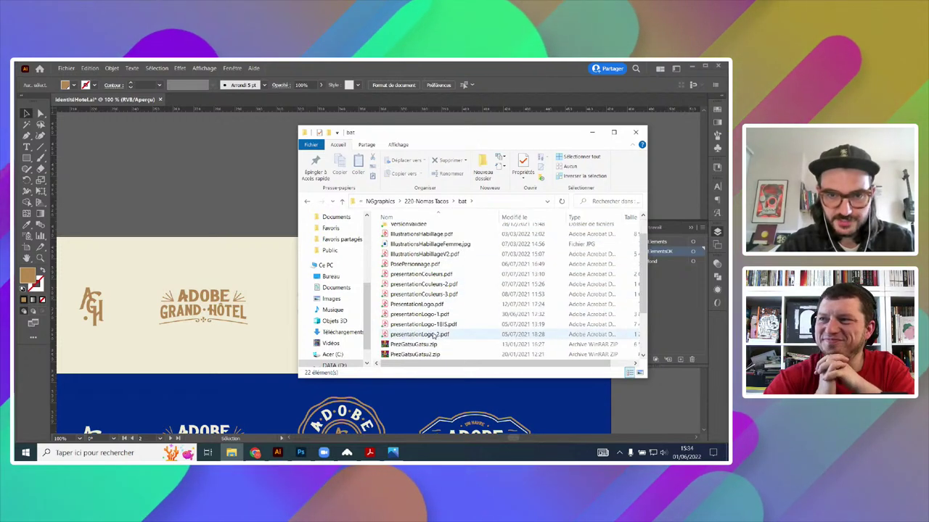
{"action": "double_click", "coordinate": [428, 304]}
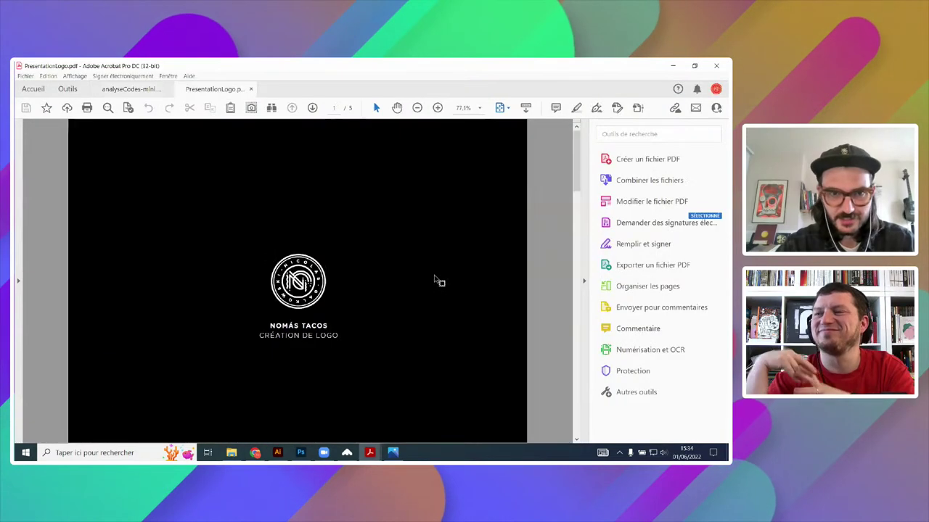
{"action": "scroll", "coordinate": [452, 253], "scroll_direction": "down", "scroll_amount": 4}
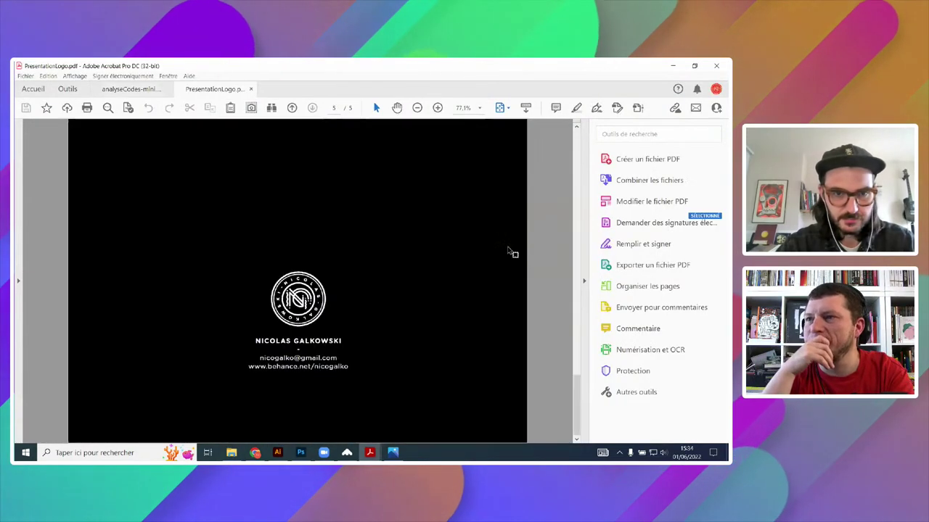
{"action": "left_click", "coordinate": [716, 65]}
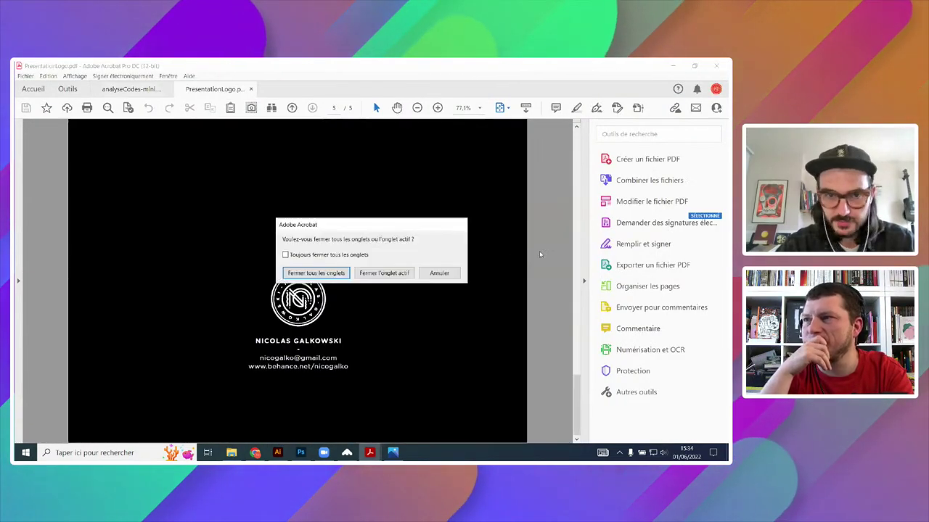
{"action": "left_click", "coordinate": [379, 275]}
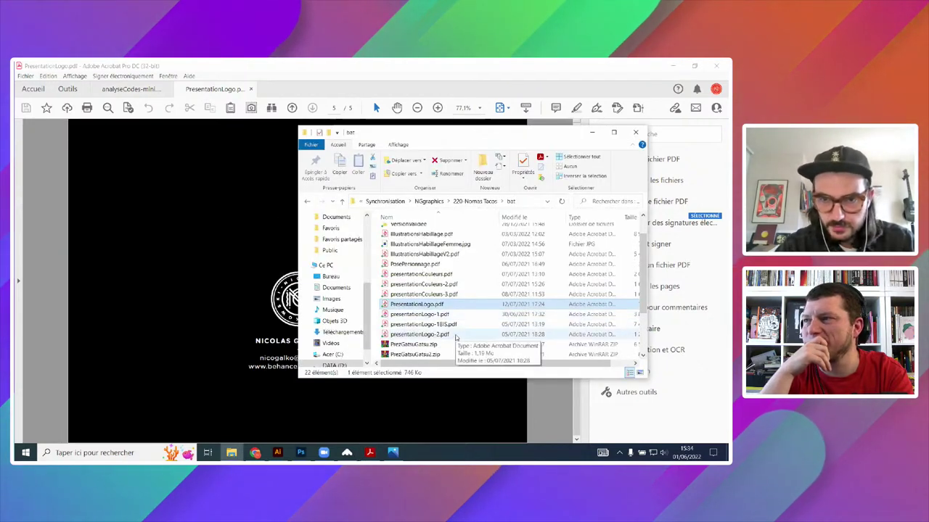
- Open presentationLogo-1.pdf from the bat folder and view the El Pinche Meco logo on the Proposition N°1 page
{"action": "double_click", "coordinate": [439, 314]}
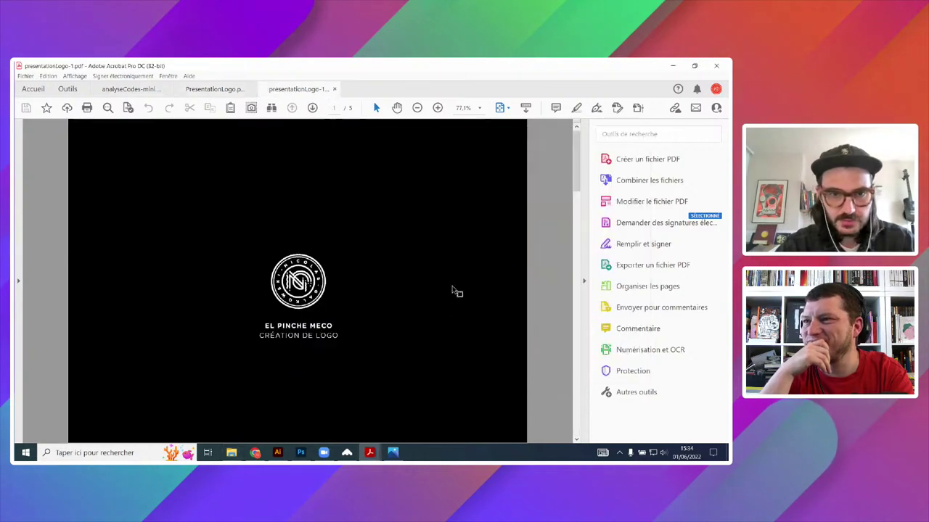
{"action": "scroll", "coordinate": [515, 212], "scroll_direction": "down", "scroll_amount": 5}
{"action": "scroll", "coordinate": [526, 209], "scroll_direction": "up", "scroll_amount": 5}
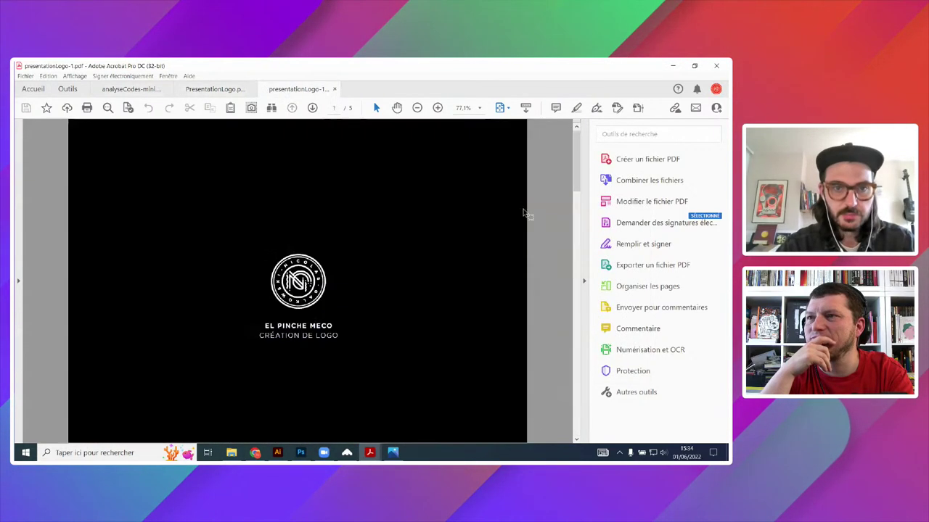
{"action": "scroll", "coordinate": [527, 210], "scroll_direction": "down", "scroll_amount": 3}
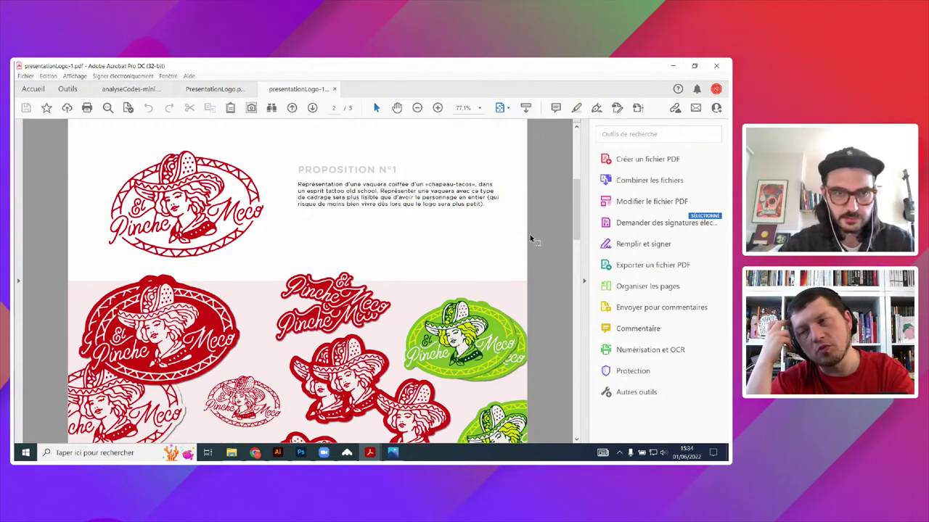
- Page through the Proposition N°2 and N°3 logos to the end of presentationLogo-1.pdf, and return to Proposition N°3
{"action": "scroll", "coordinate": [530, 237], "scroll_direction": "down", "scroll_amount": 3}
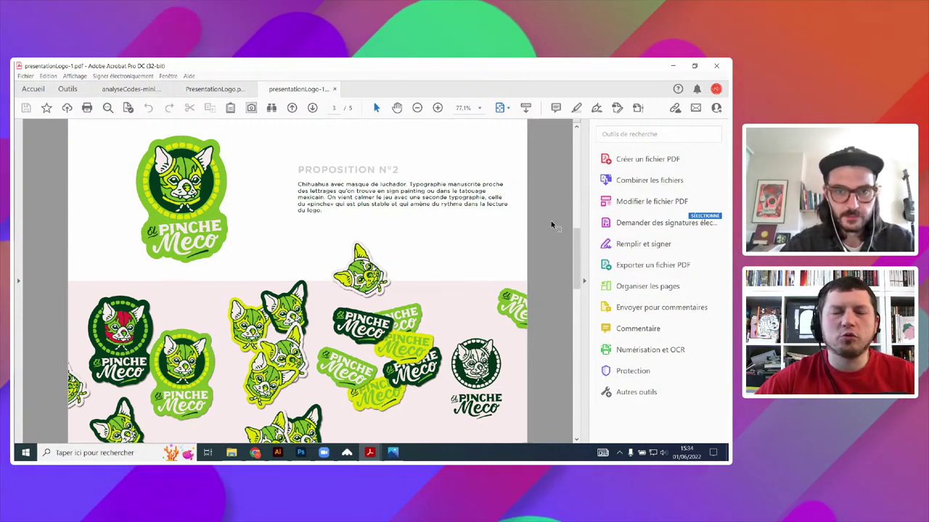
{"action": "scroll", "coordinate": [551, 222], "scroll_direction": "down", "scroll_amount": 3}
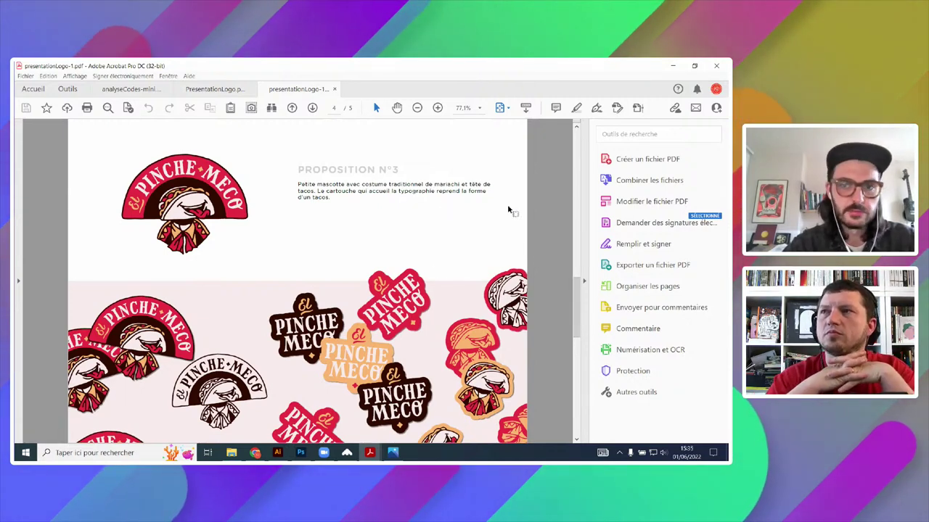
{"action": "scroll", "coordinate": [535, 214], "scroll_direction": "down", "scroll_amount": 1}
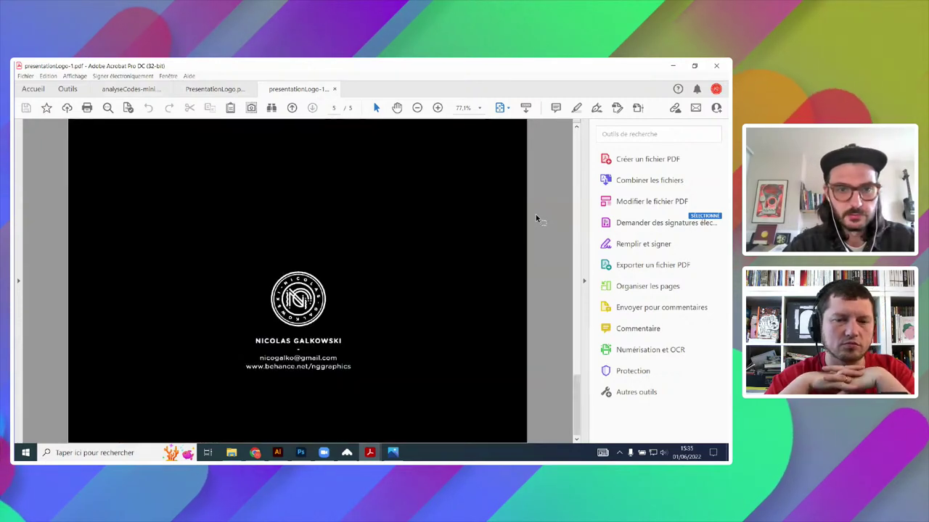
{"action": "scroll", "coordinate": [535, 214], "scroll_direction": "up", "scroll_amount": 1}
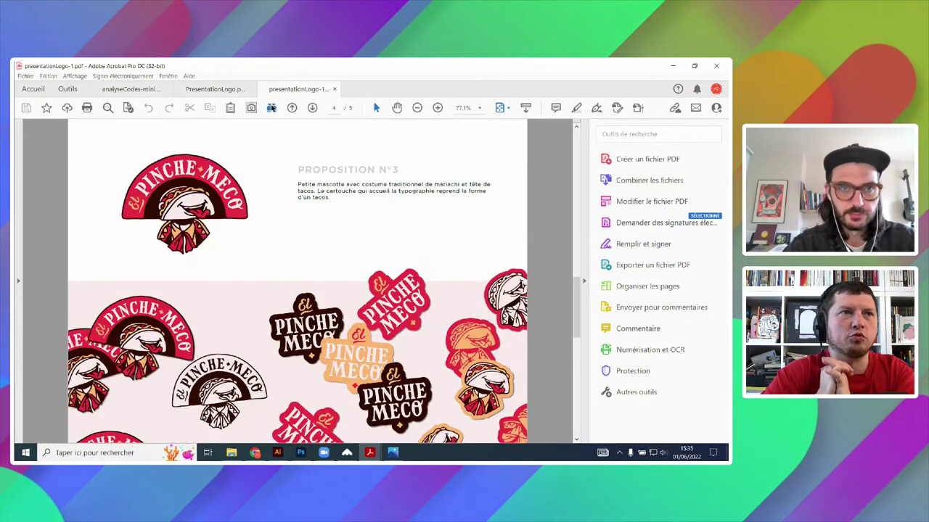
- Close PresentationLogo.pdf, page back to Proposition N°1 in presentationLogo-1.pdf, and close that document too
{"action": "left_click", "coordinate": [251, 90]}
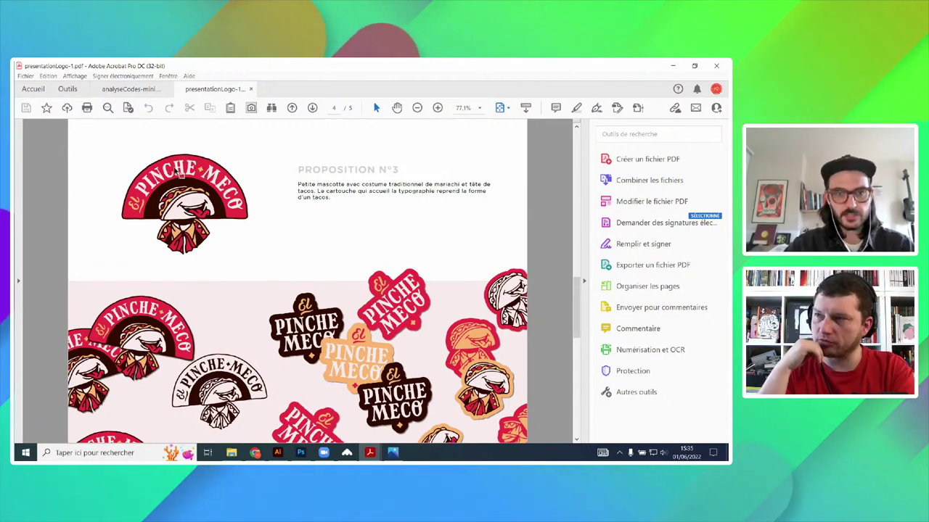
{"action": "key", "text": "Left"}
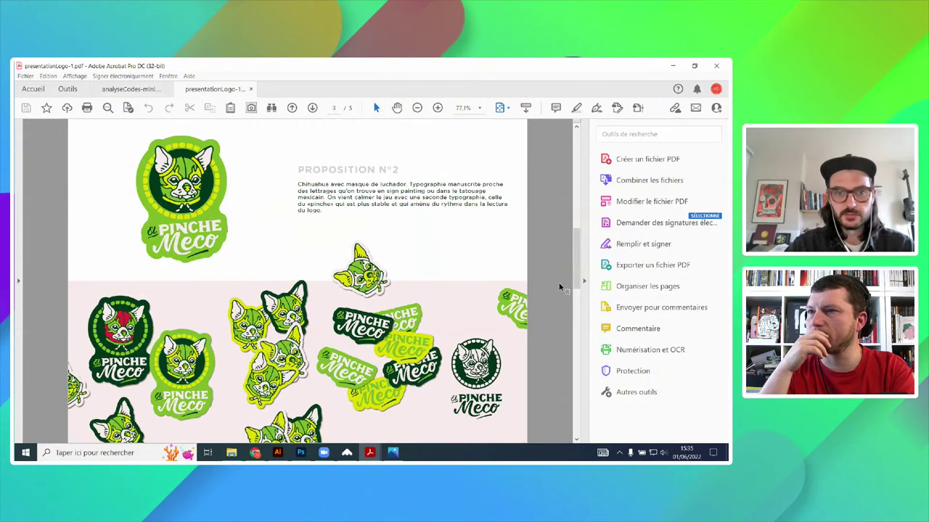
{"action": "key", "text": "Left"}
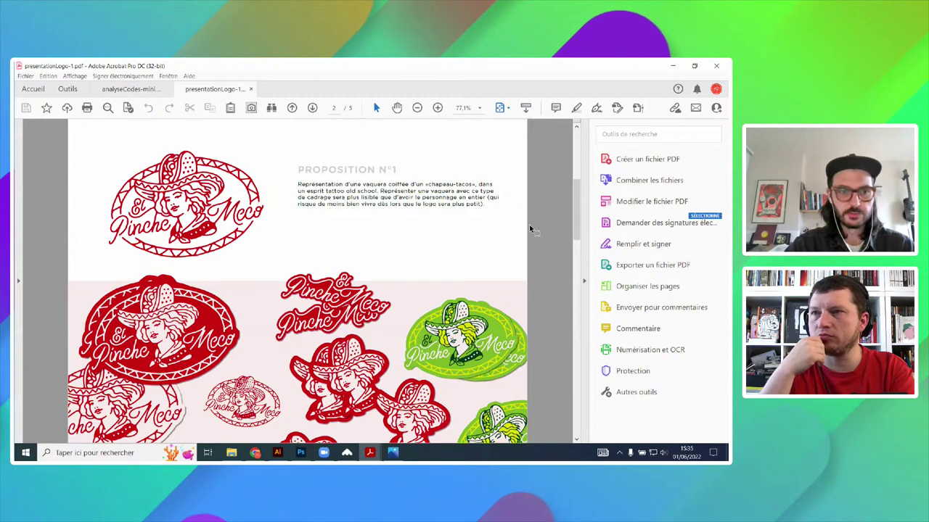
{"action": "left_click", "coordinate": [251, 90]}
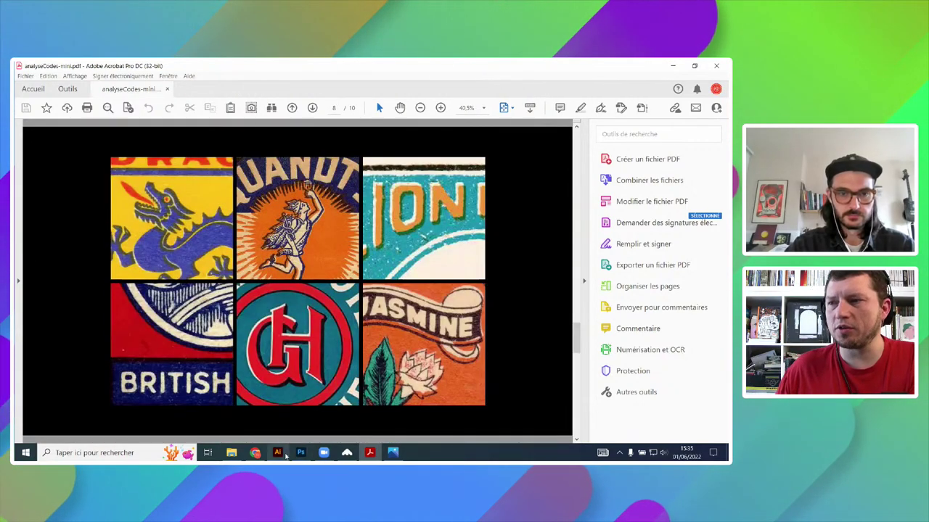
- Switch to Illustrator and view the whole three-band Adobe Grand Hôtel logo artboard beside the neighbouring pattern artboard at 50 %
{"action": "mouse_move", "coordinate": [282, 455]}
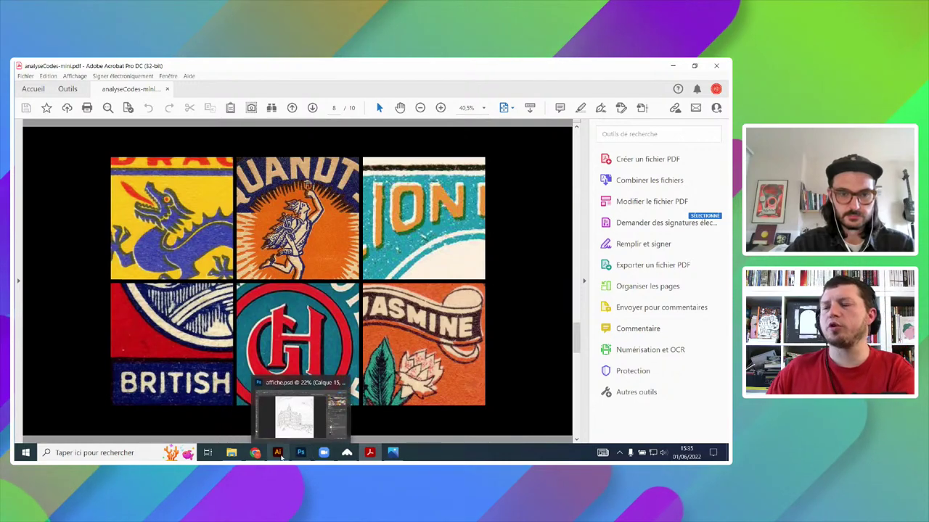
{"action": "left_click", "coordinate": [279, 455]}
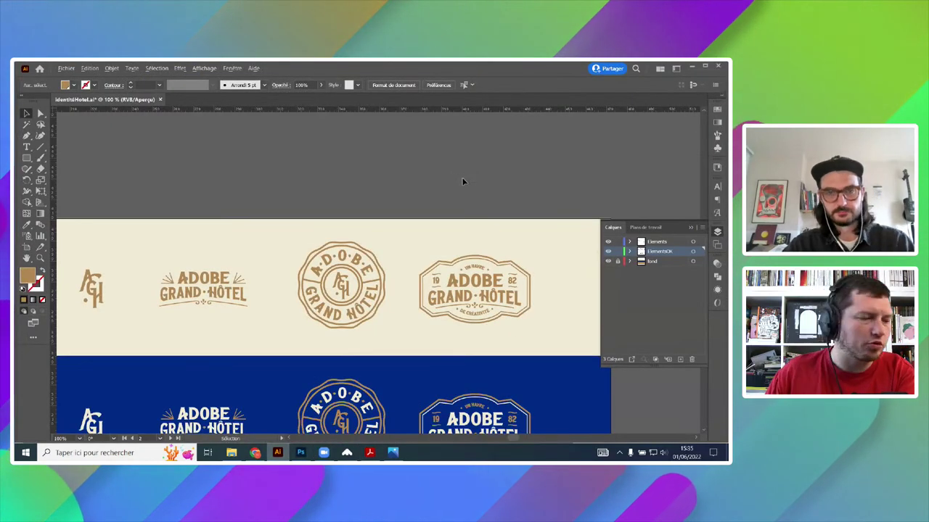
{"action": "scroll", "coordinate": [450, 173], "scroll_direction": "down", "scroll_amount": 1}
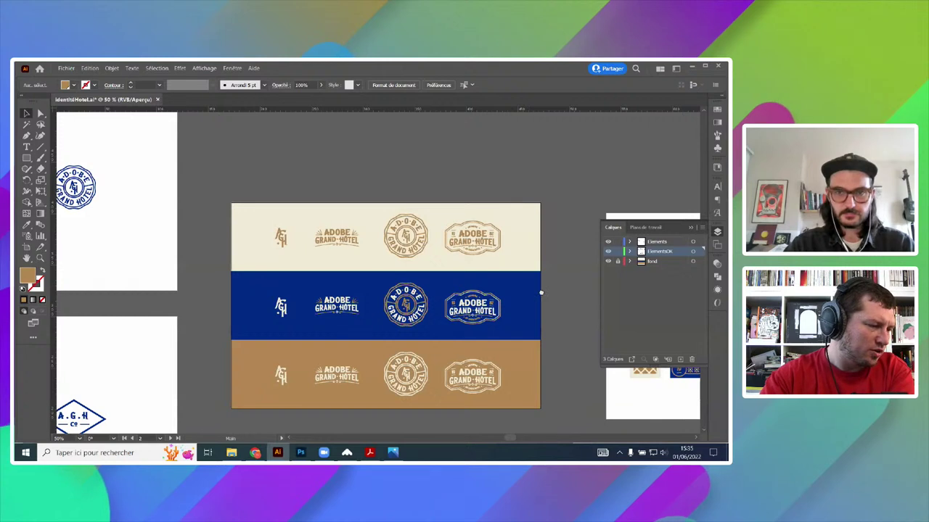
{"action": "left_click_drag", "start_coordinate": [567, 294], "coordinate": [479, 258]}
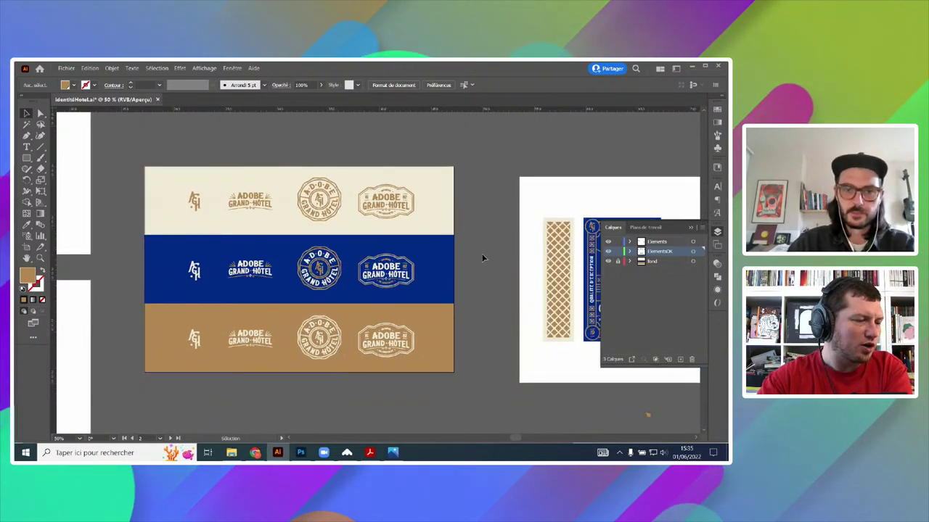